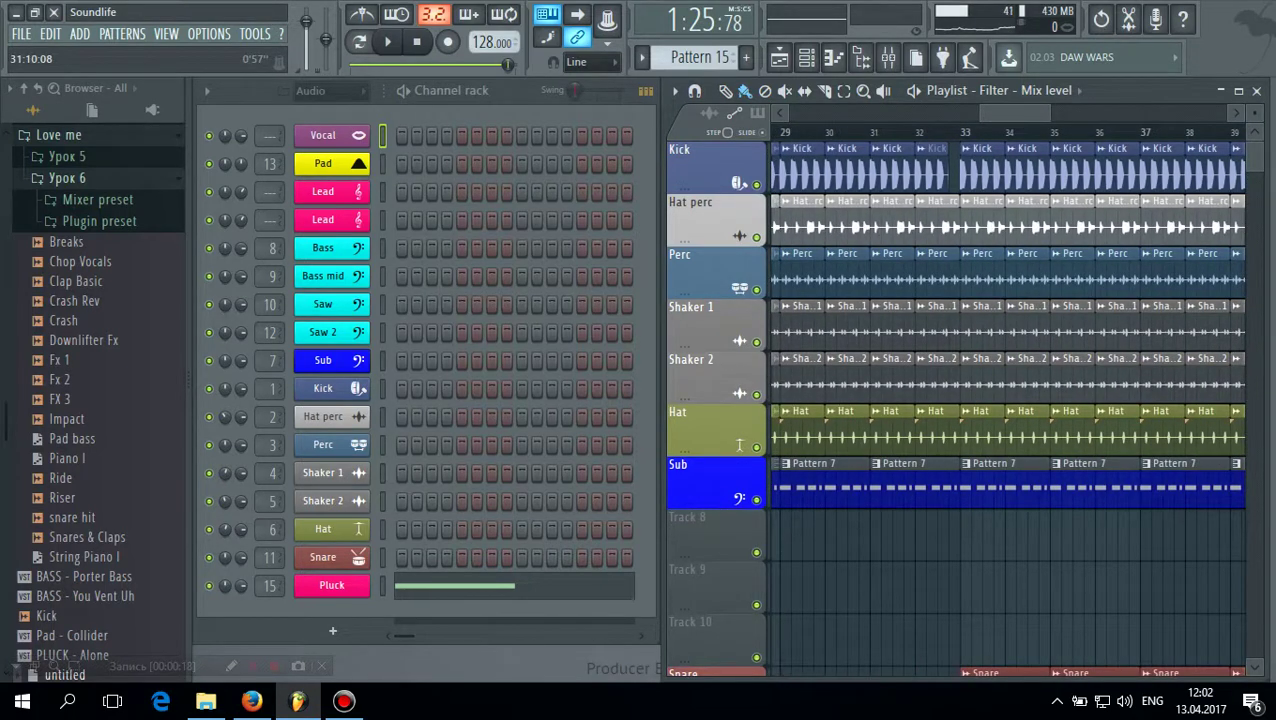
Play the arrangement from around bar 31 to listen to the section where the snare enters
{"action": "left_click", "coordinate": [893, 132]}
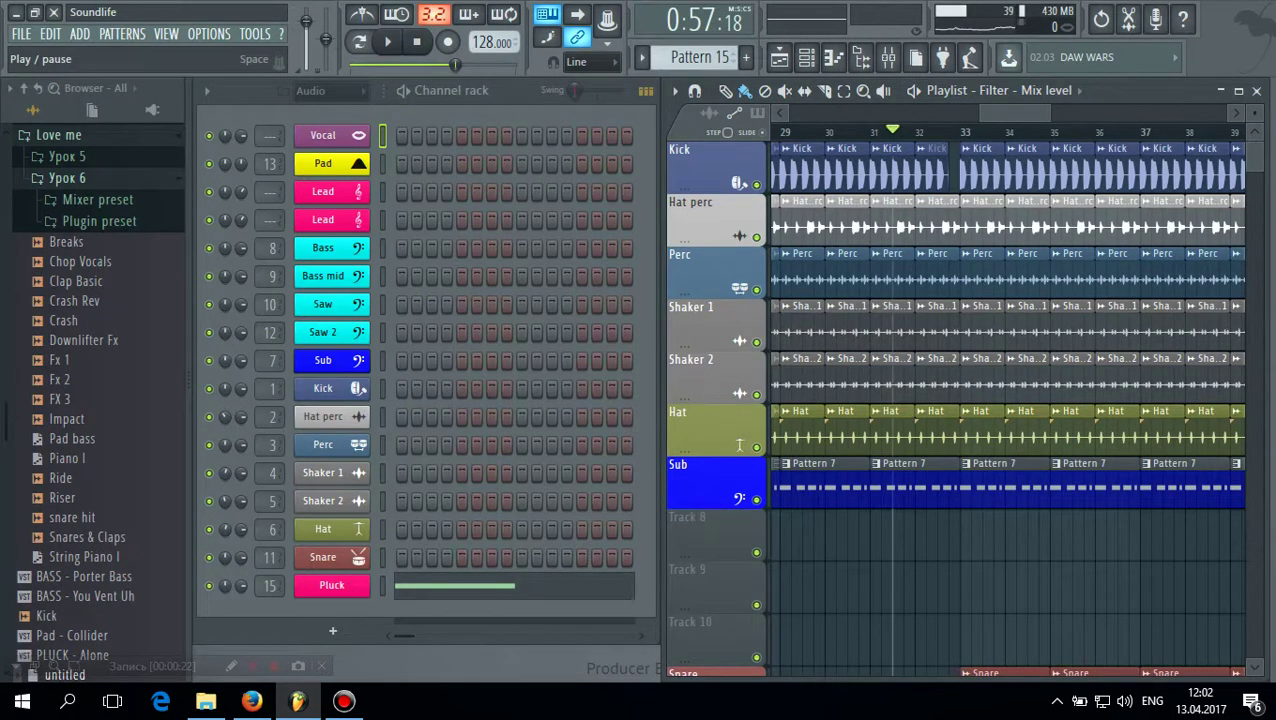
{"action": "left_click", "coordinate": [387, 41]}
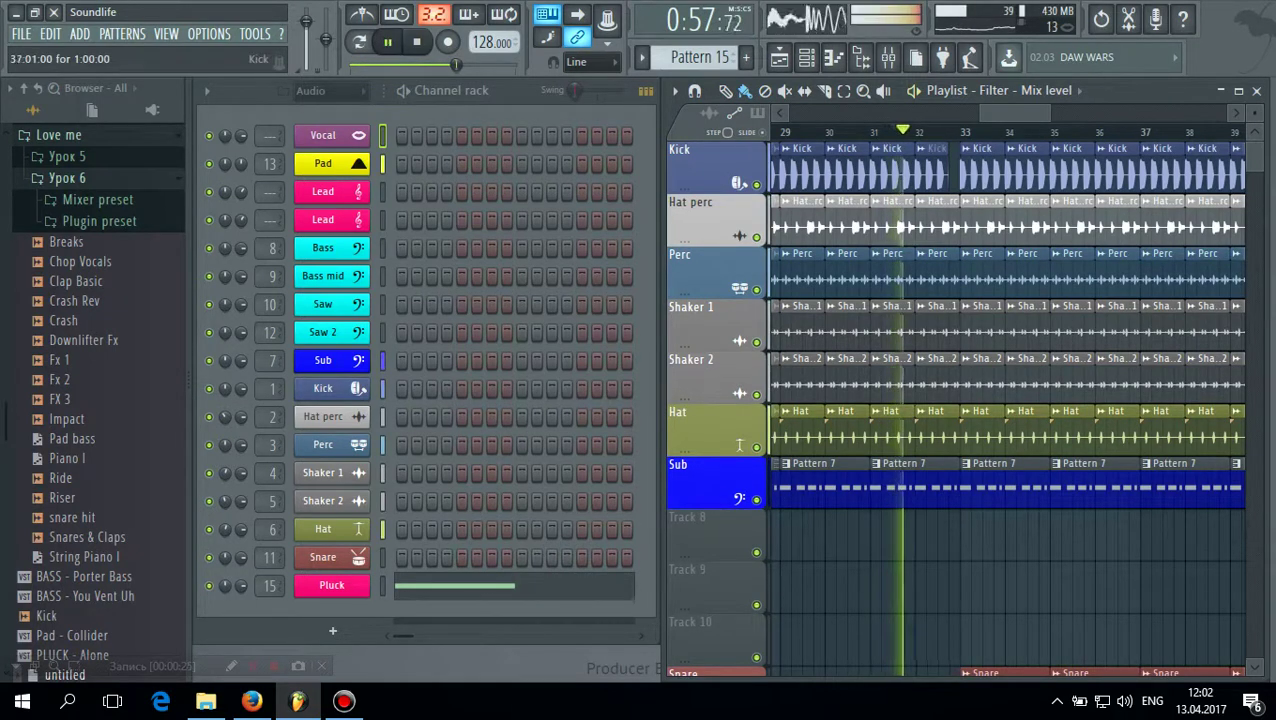
{"action": "left_click", "coordinate": [387, 41]}
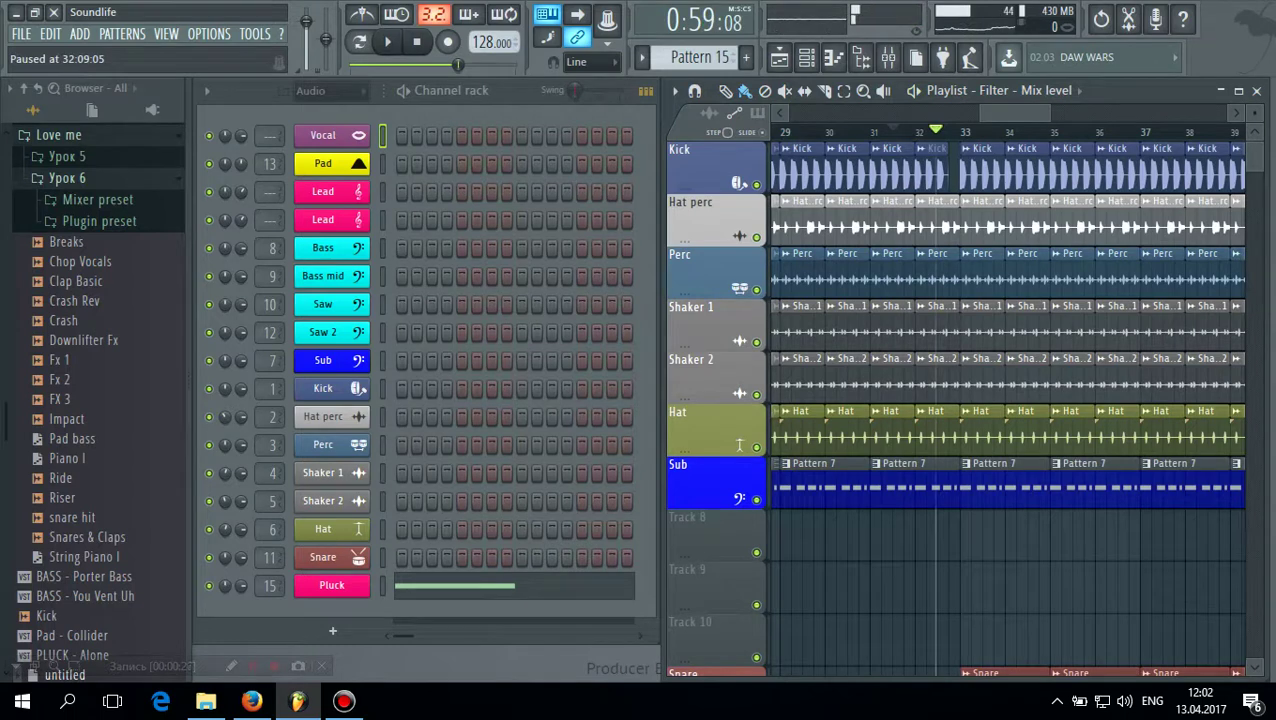
{"action": "key", "text": "space"}
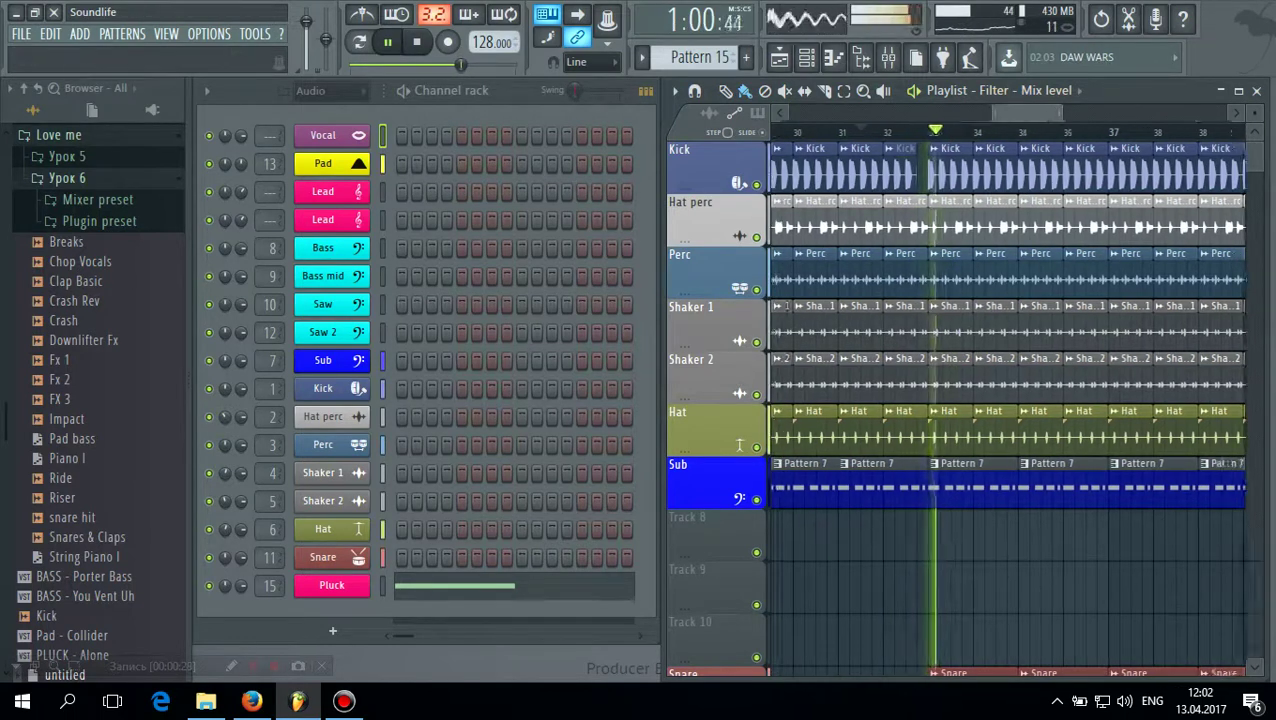
{"action": "scroll", "coordinate": [1066, 174], "scroll_direction": "down", "scroll_amount": 3}
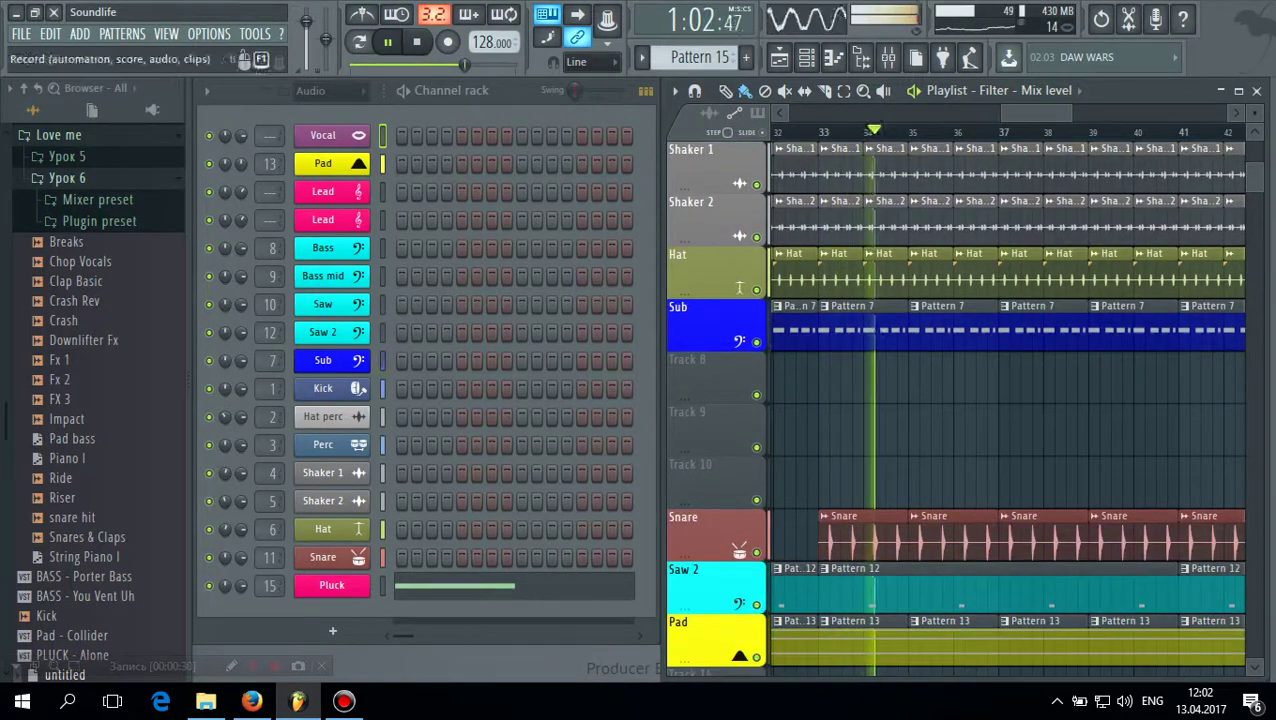
{"action": "key", "text": "space"}
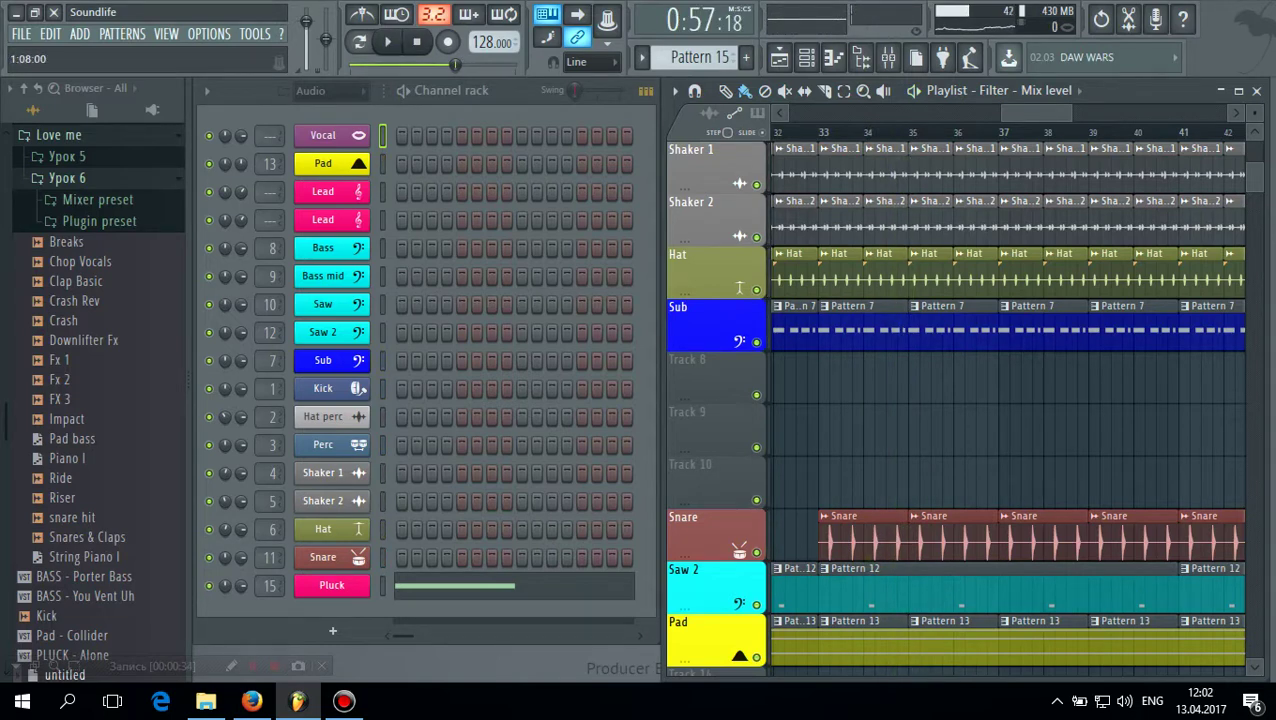
Delete the Snare audio clip channel from the channel rack
{"action": "right_click", "coordinate": [326, 558]}
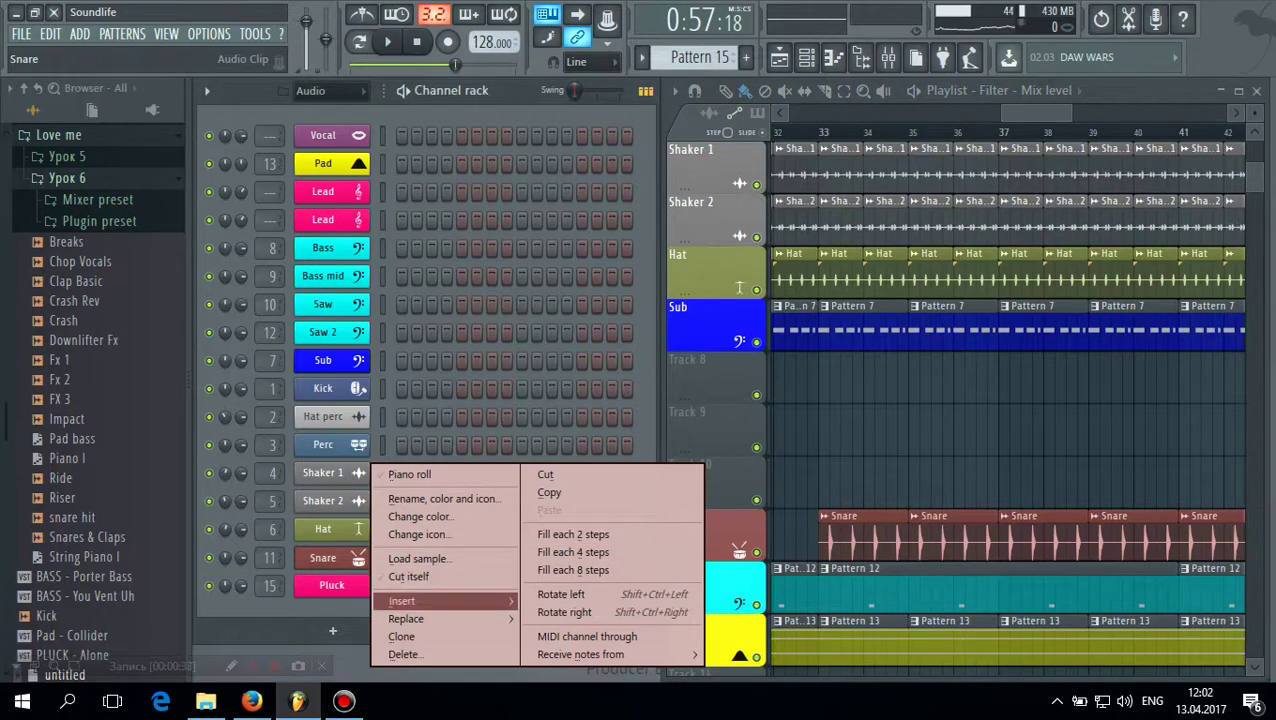
{"action": "left_click", "coordinate": [404, 654]}
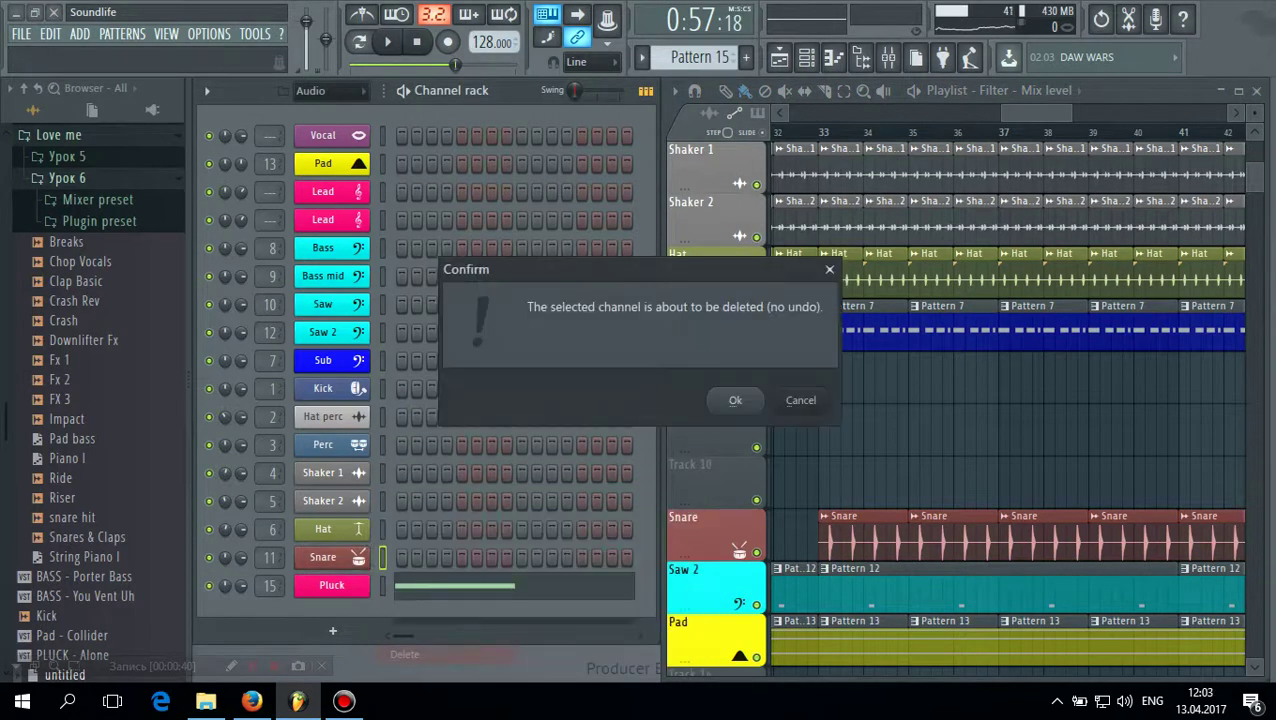
{"action": "key", "text": "Return"}
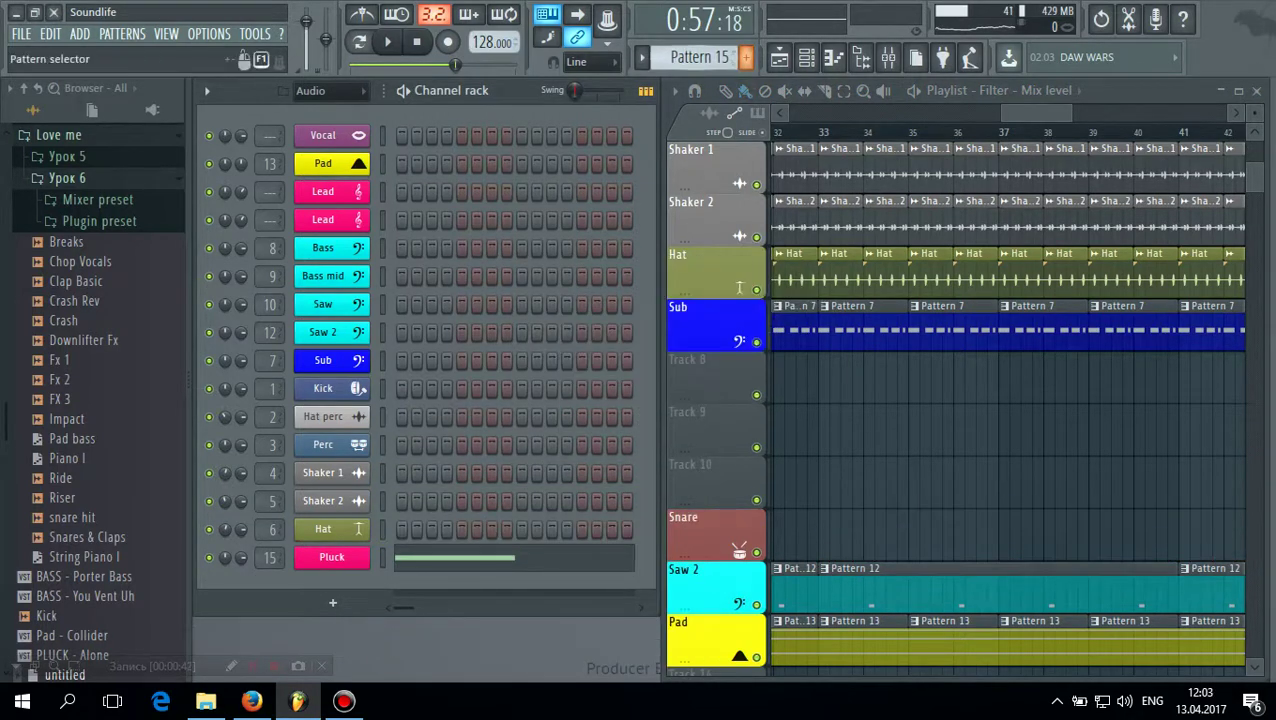
Switch to Pattern 11 and load the Clap Basic sample into the channel rack as a new channel
{"action": "left_click_drag", "start_coordinate": [698, 58], "coordinate": [698, 78]}
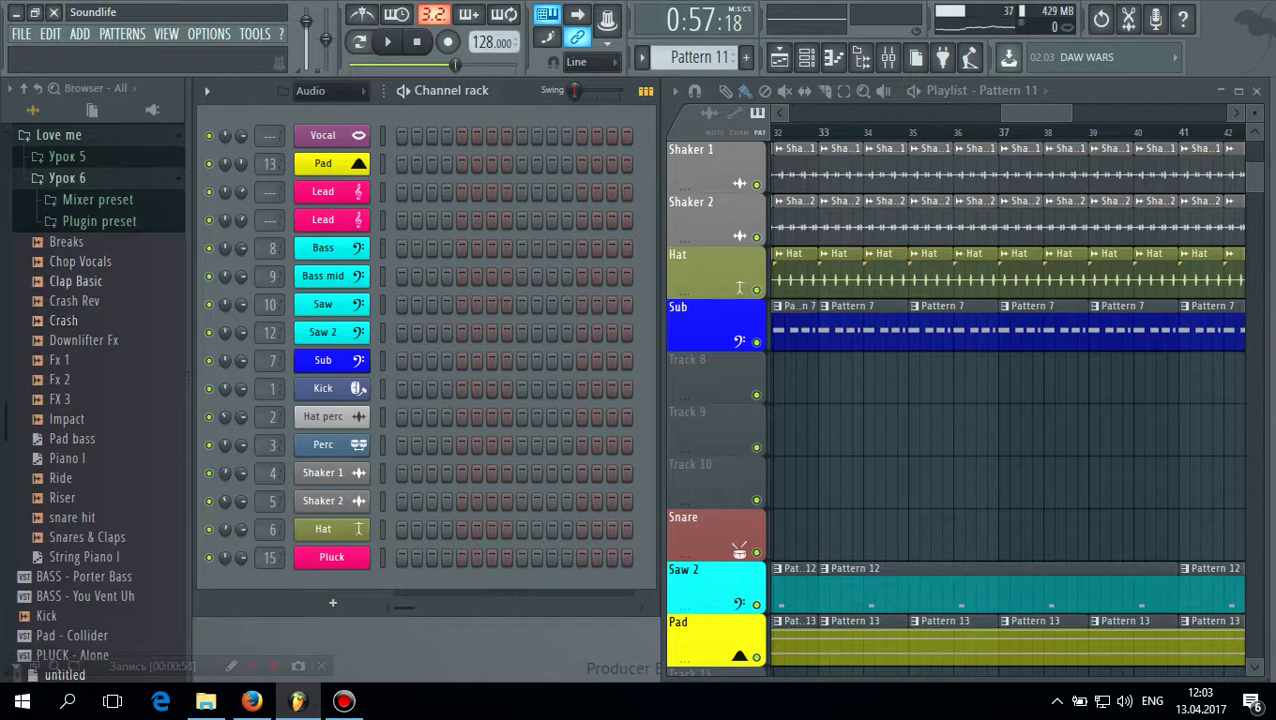
{"action": "left_click", "coordinate": [76, 281]}
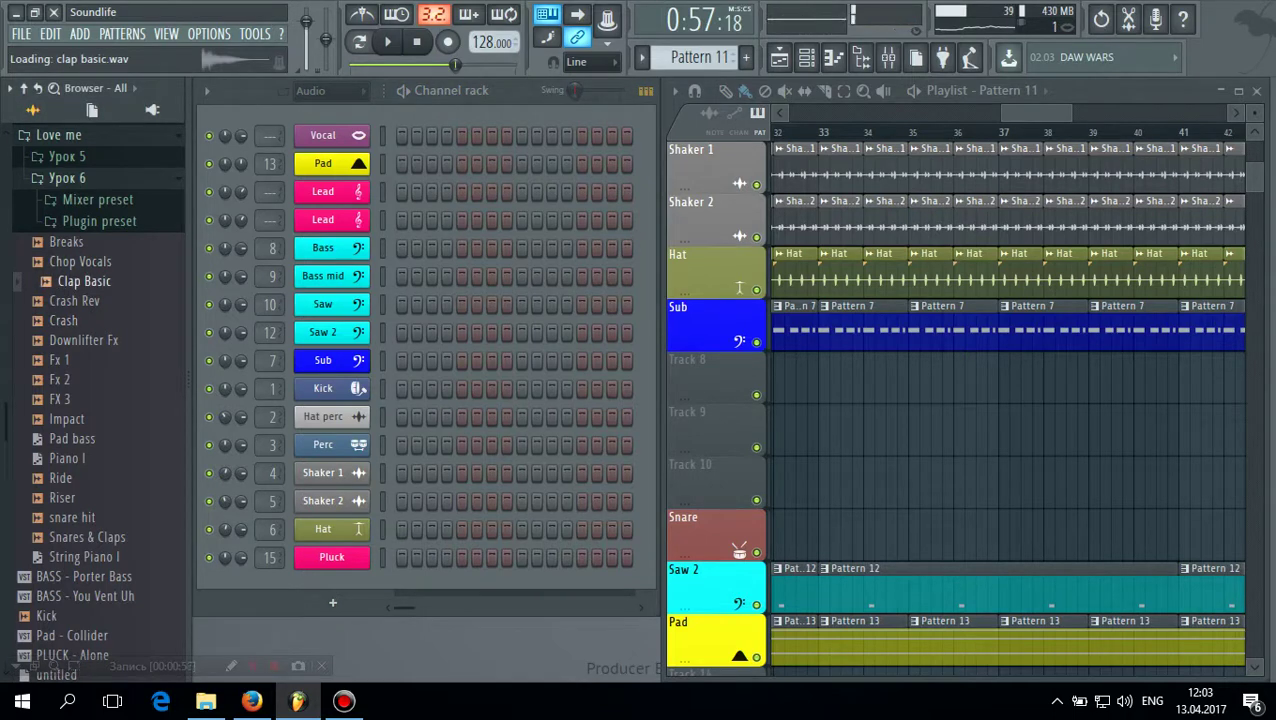
{"action": "left_click_drag", "start_coordinate": [76, 281], "coordinate": [270, 571]}
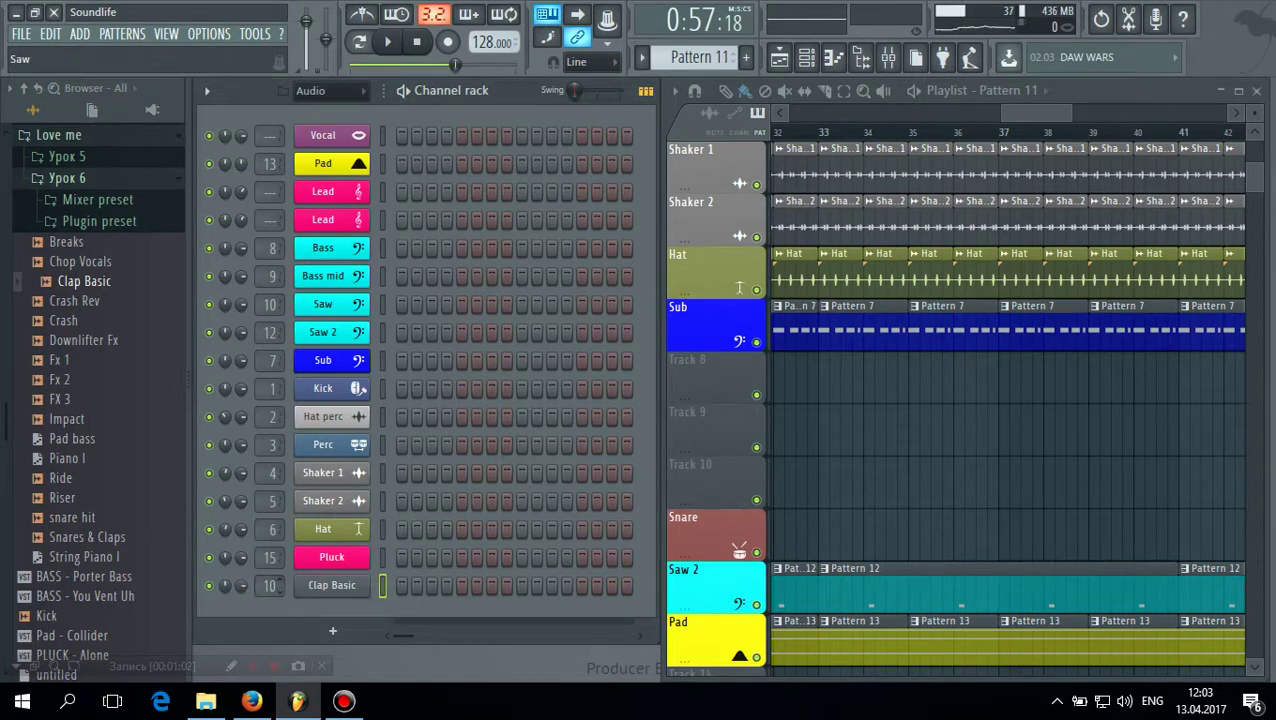
Remove the Eos effect from the Snare mixer insert and switch off its FabFilter Pro-Q
{"action": "key", "text": "F9"}
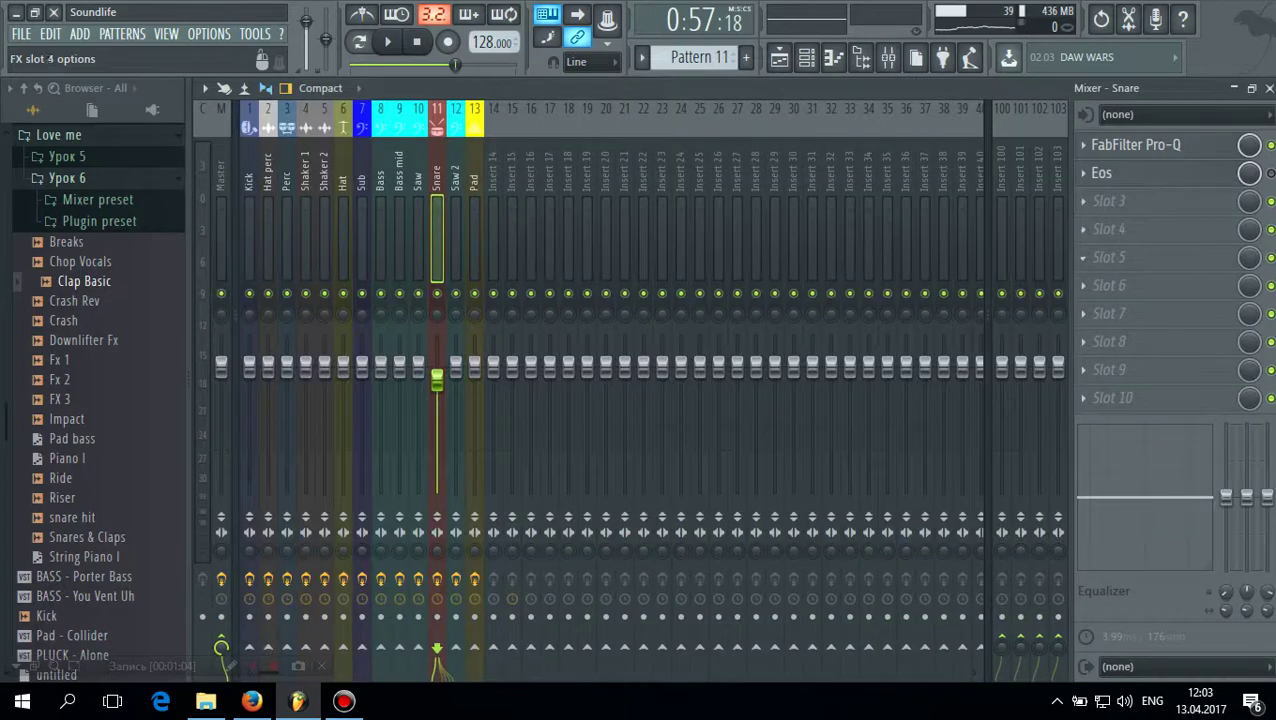
{"action": "left_click", "coordinate": [1100, 172]}
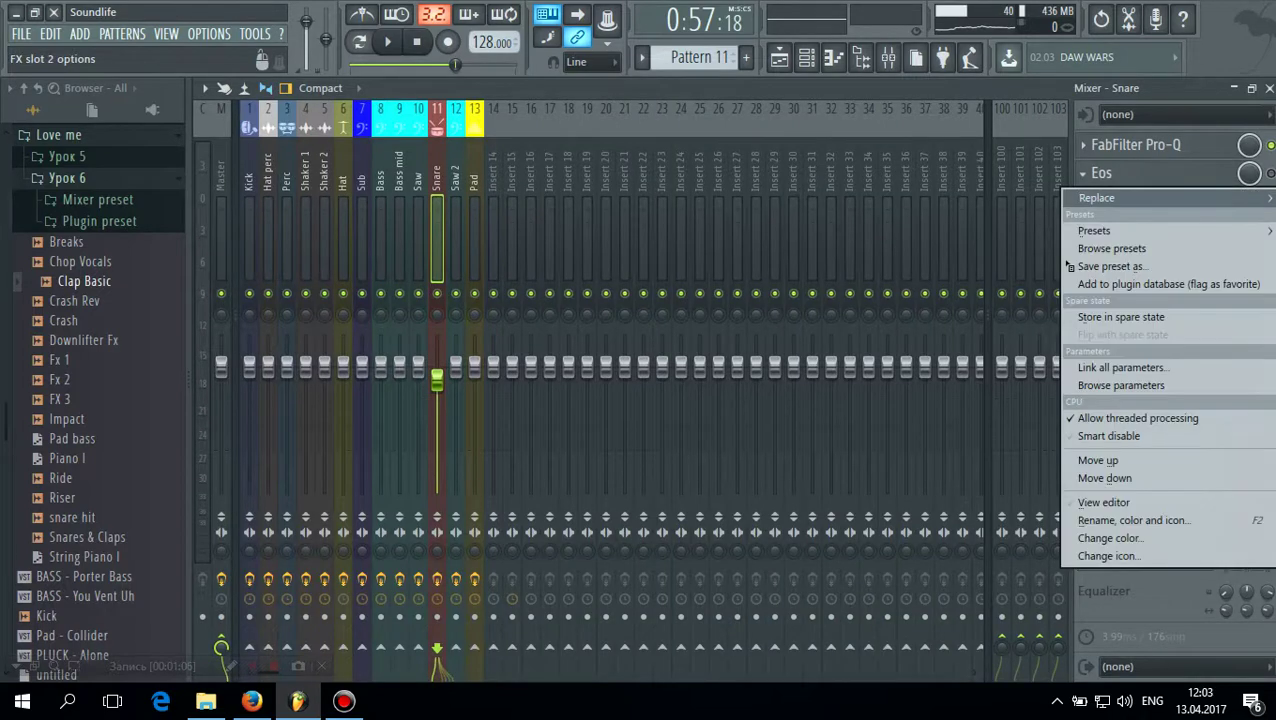
{"action": "mouse_move", "coordinate": [1104, 198]}
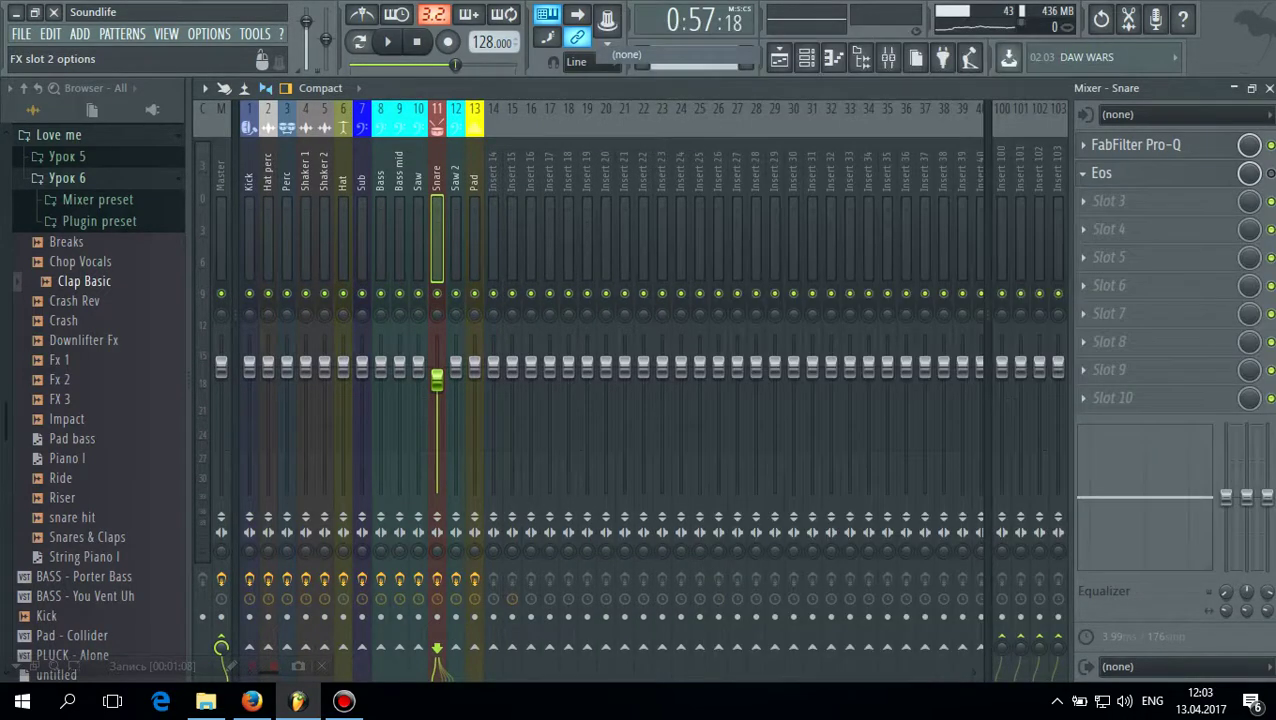
{"action": "left_click", "coordinate": [628, 55]}
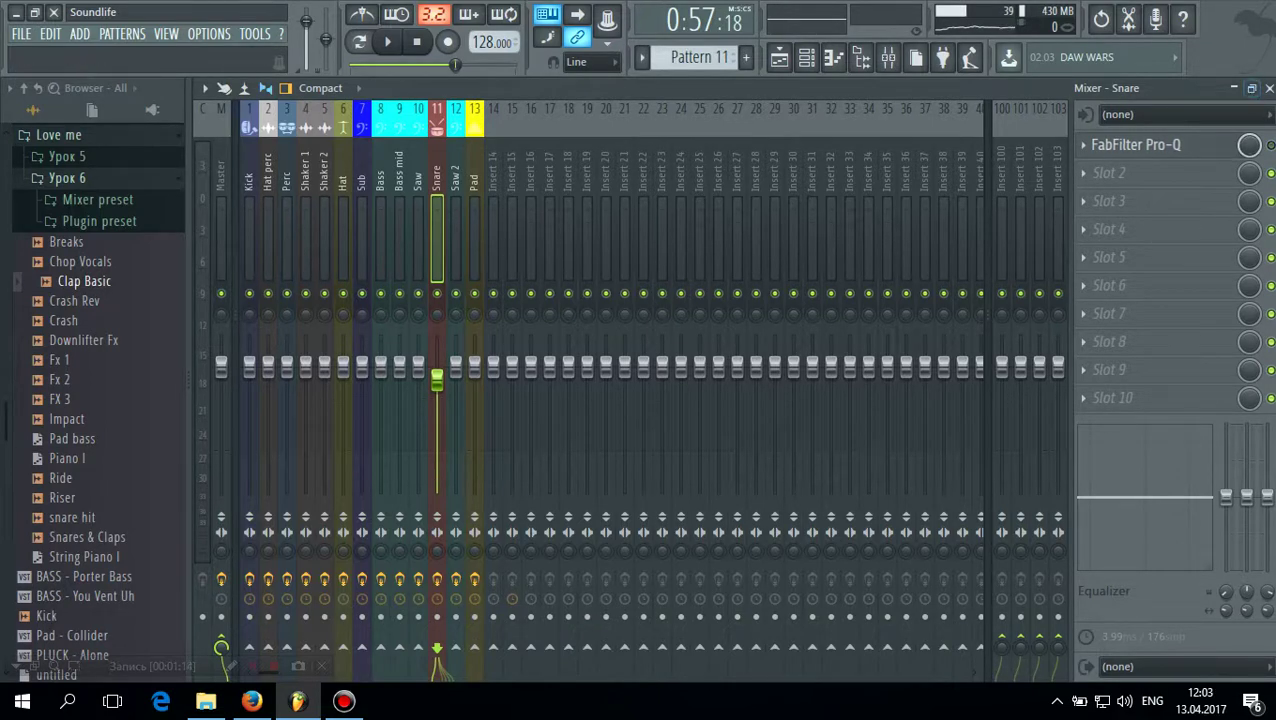
{"action": "left_click", "coordinate": [1269, 88]}
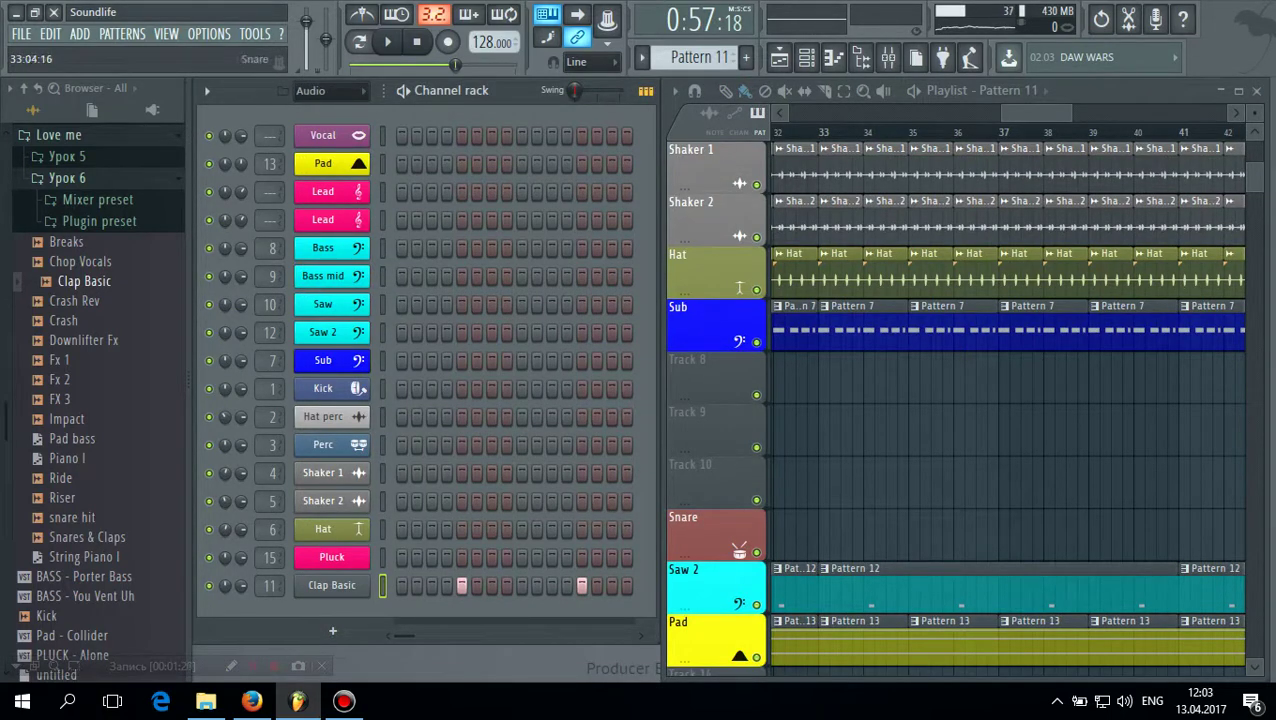
Fill the Snare playlist track with Pattern 11 clips from bar 33 to bar 49 and play the section back
{"action": "mouse_move", "coordinate": [824, 540]}
{"action": "left_mouse_down"}
{"action": "mouse_move", "coordinate": [1274, 540]}
{"action": "mouse_move", "coordinate": [1255, 540]}
{"action": "left_mouse_up"}
{"action": "right_click", "coordinate": [1090, 540]}
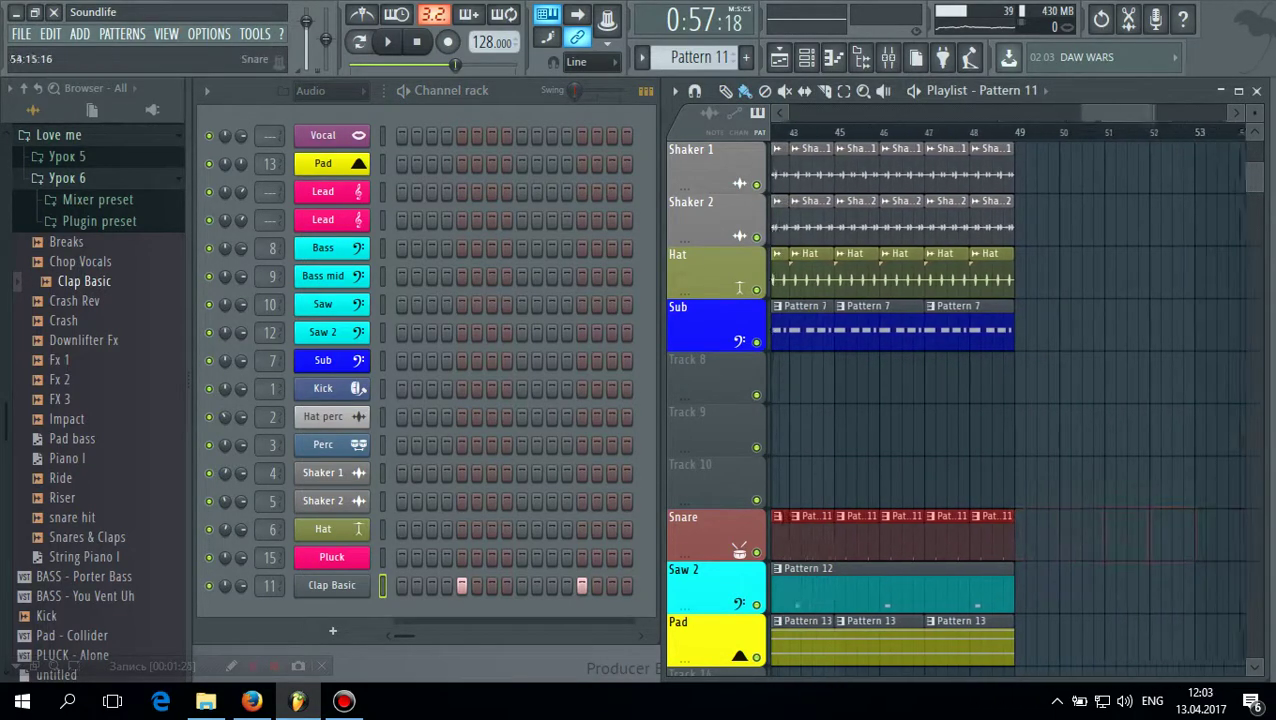
{"action": "left_click_drag", "start_coordinate": [1140, 113], "coordinate": [1039, 113]}
{"action": "key", "text": "space"}
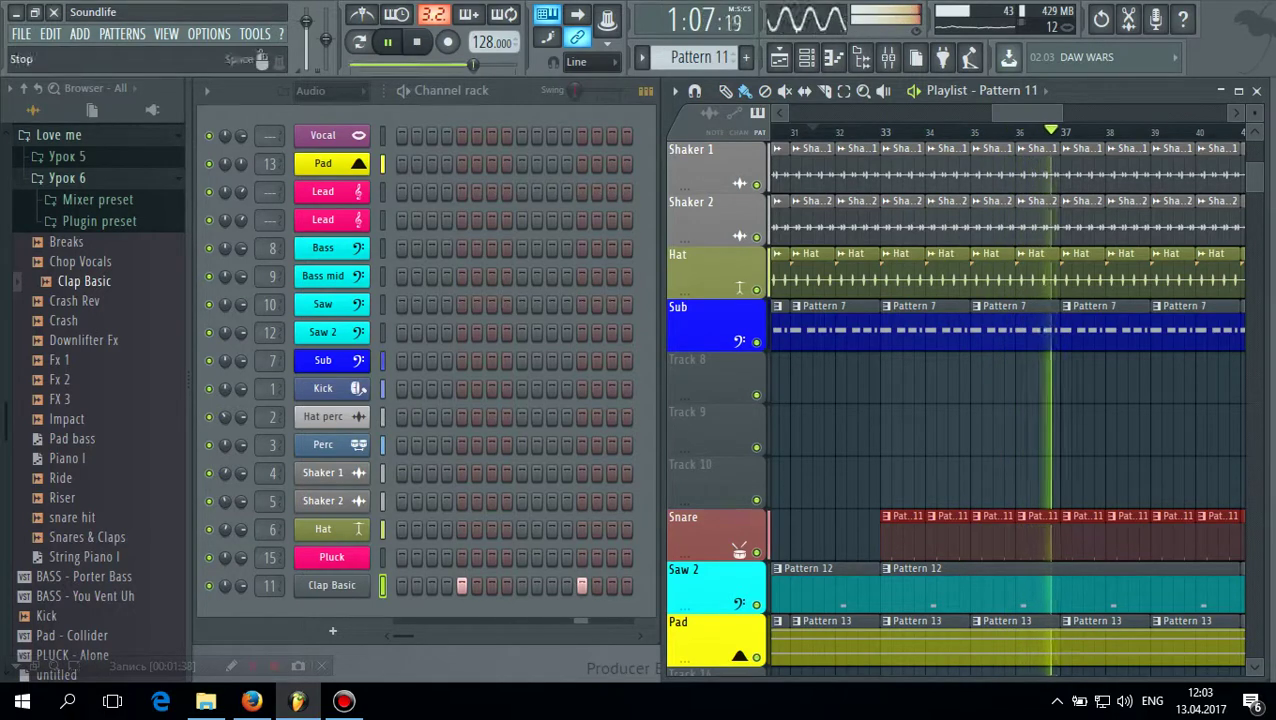
{"action": "key", "text": "space"}
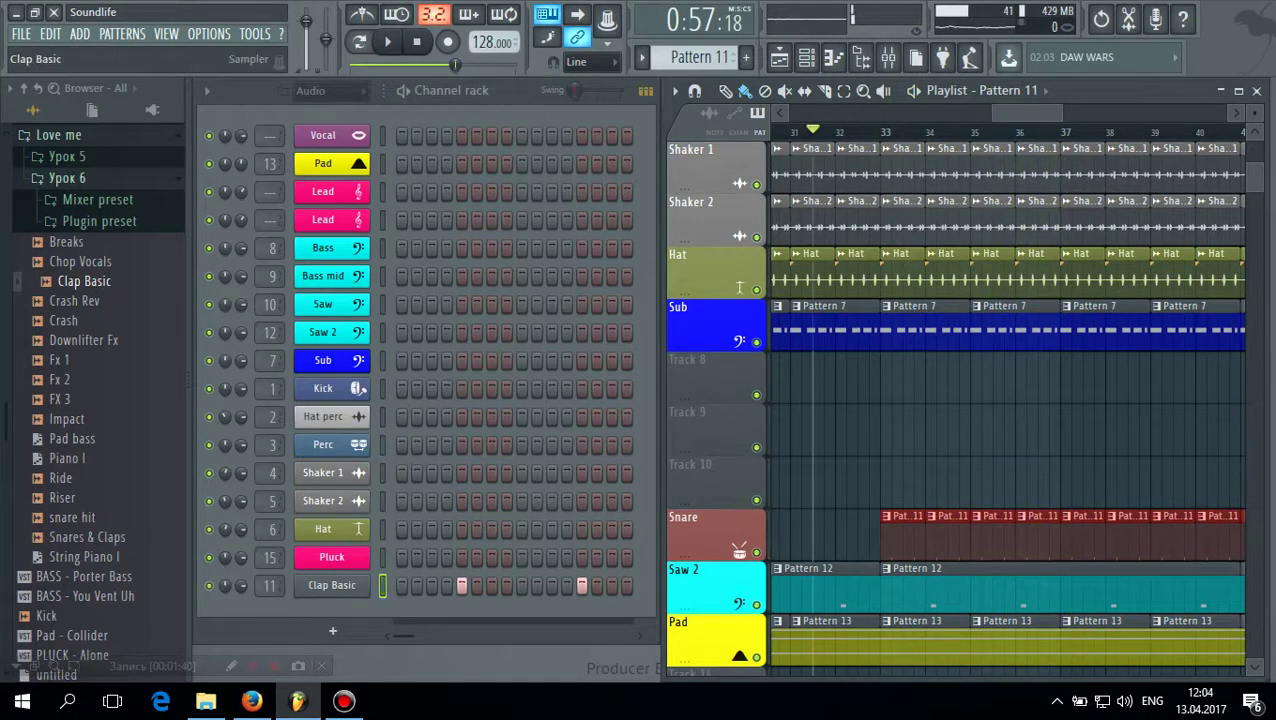
Rename the Clap Basic channel with the Snare preset name, colour and icon
{"action": "right_click", "coordinate": [360, 585]}
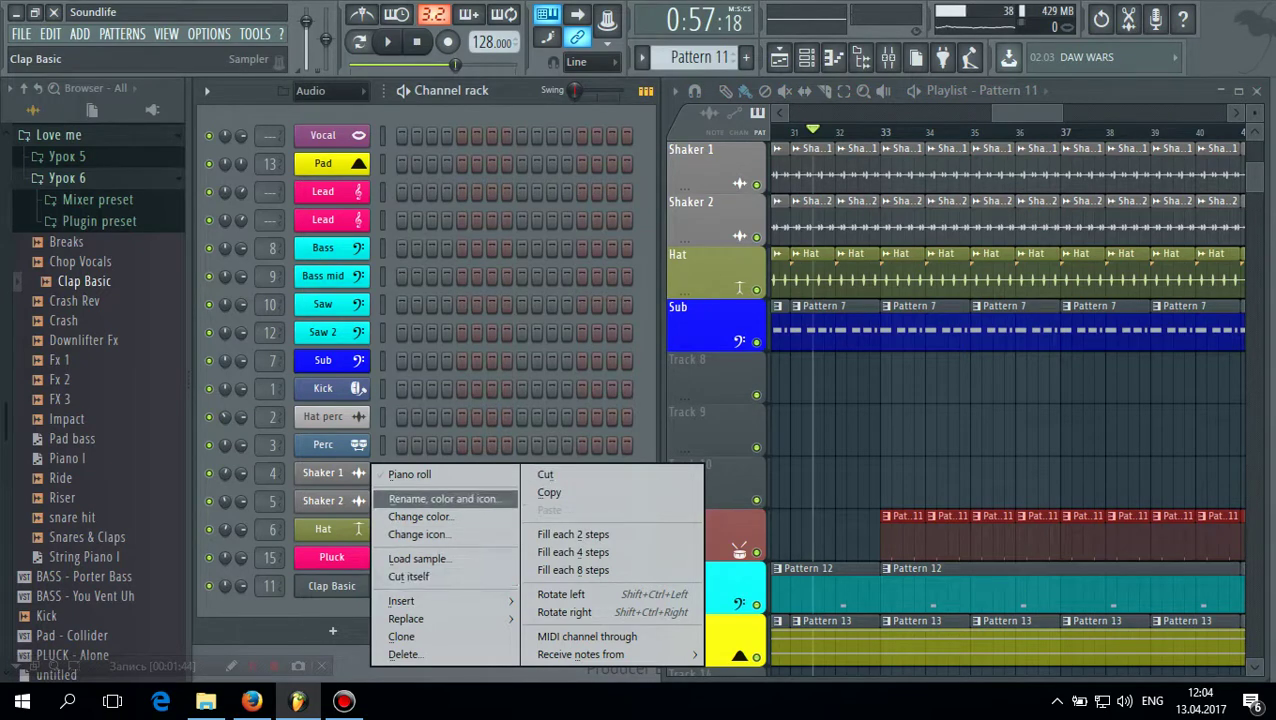
{"action": "left_click", "coordinate": [443, 498]}
{"action": "left_click", "coordinate": [296, 499]}
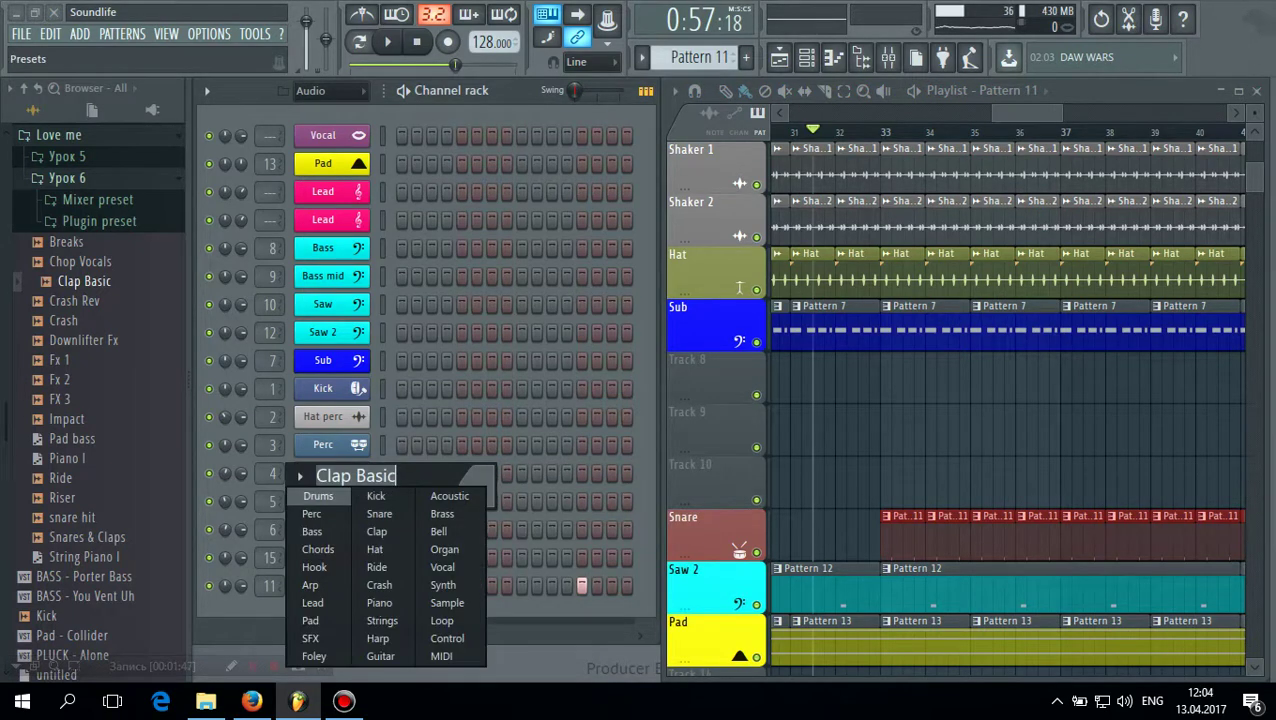
{"action": "left_click", "coordinate": [381, 513]}
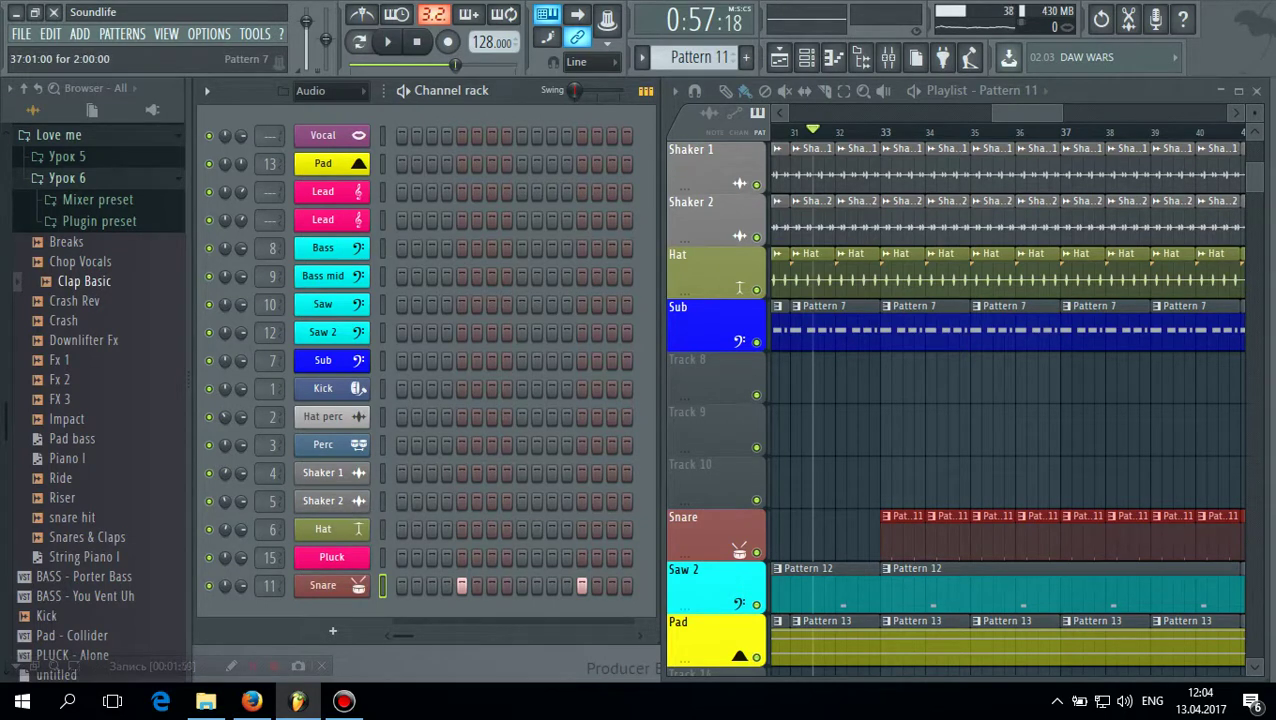
Preview the Chop Vocals sample and place it on playlist Track 18 starting at bar 17
{"action": "scroll", "coordinate": [739, 287], "scroll_direction": "down", "scroll_amount": 7}
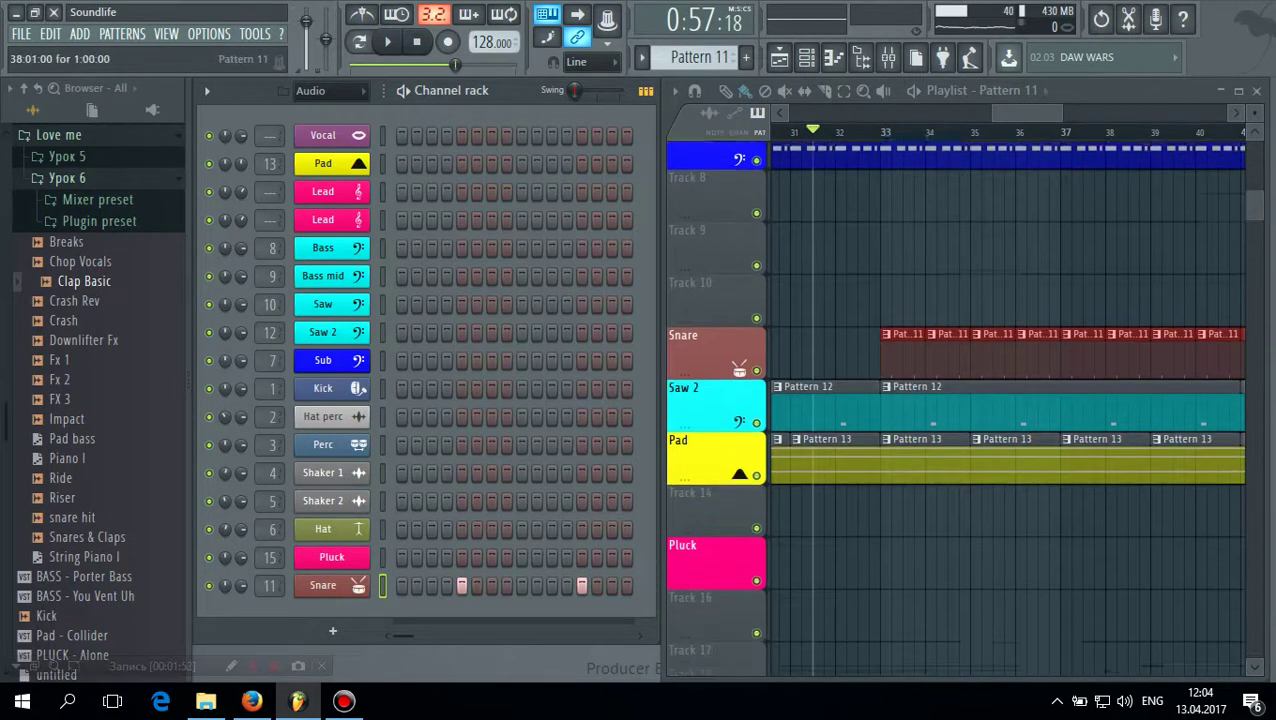
{"action": "scroll", "coordinate": [1007, 400], "scroll_direction": "left", "scroll_amount": 10}
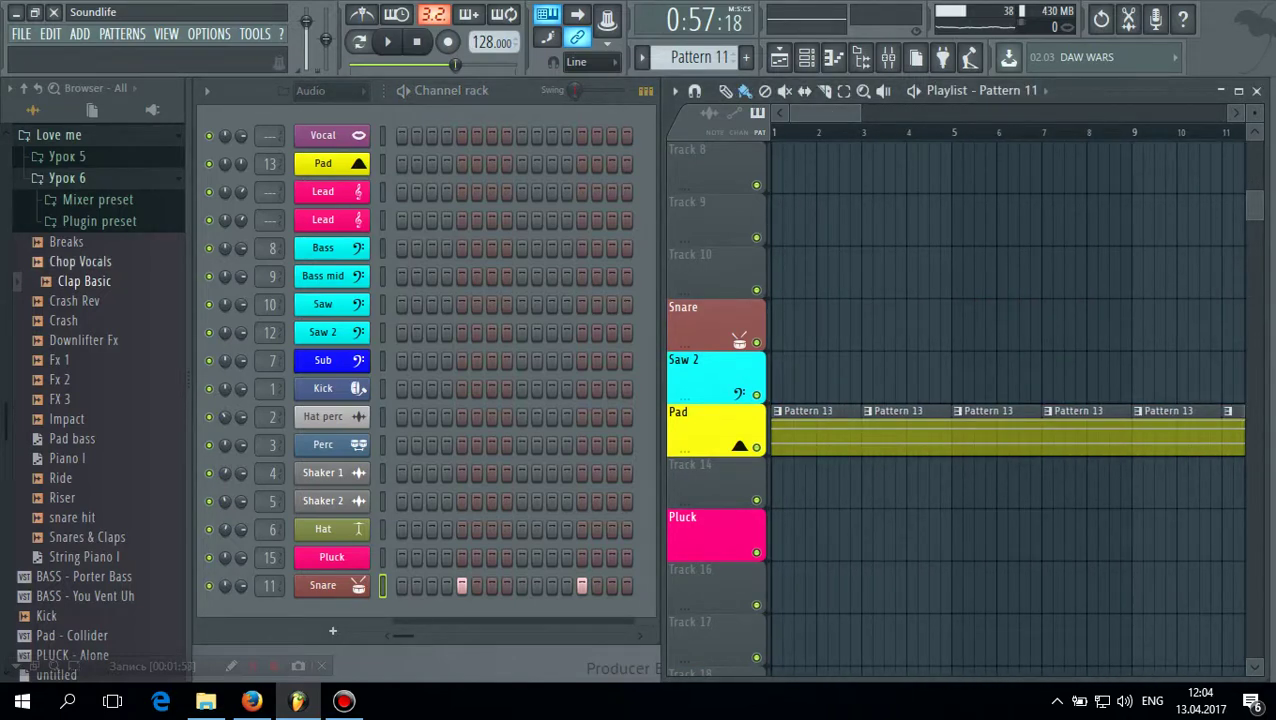
{"action": "left_click", "coordinate": [81, 262]}
{"action": "left_click_drag", "start_coordinate": [833, 113], "coordinate": [937, 113]}
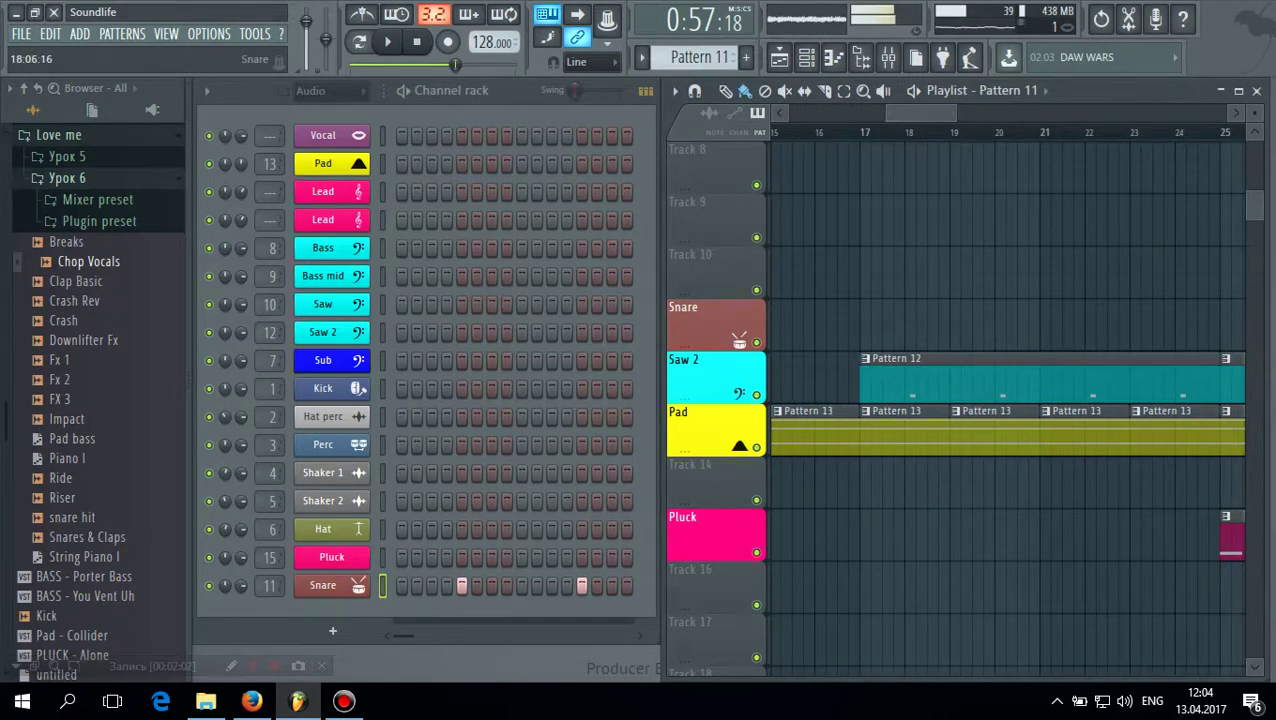
{"action": "scroll", "coordinate": [909, 325], "scroll_direction": "down", "scroll_amount": 3}
{"action": "scroll", "coordinate": [955, 405], "scroll_direction": "down", "scroll_amount": 4}
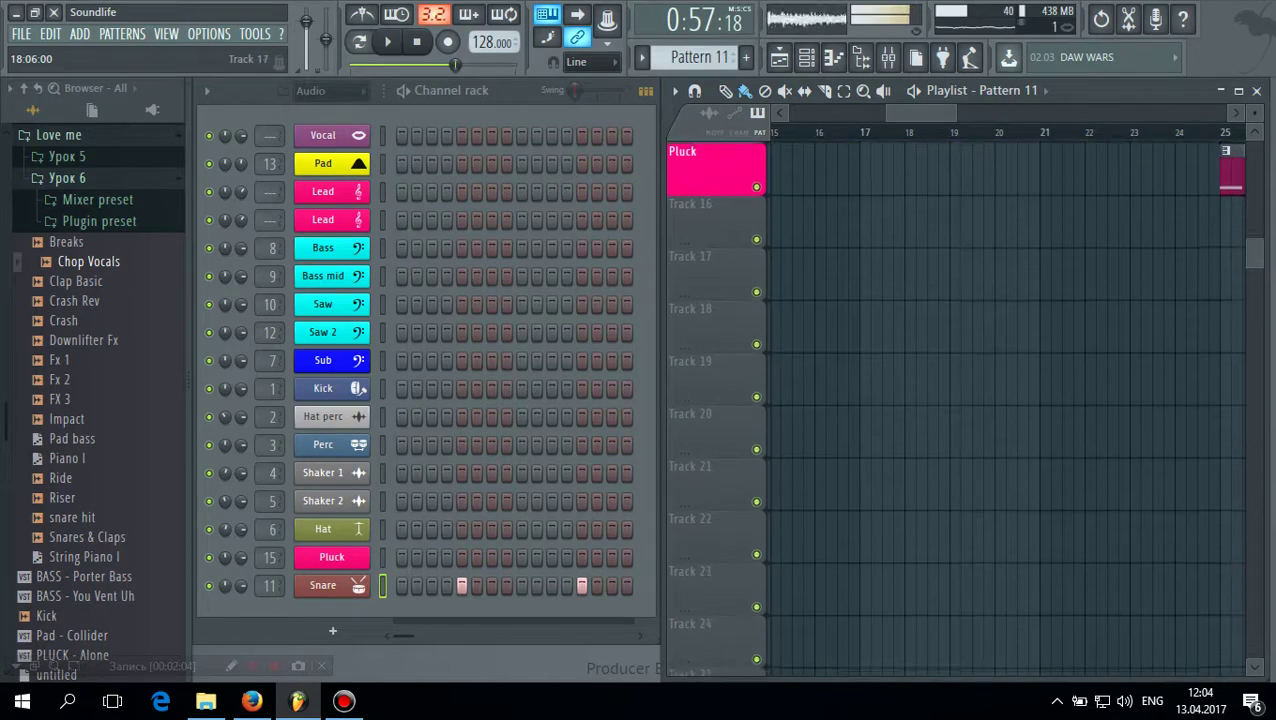
{"action": "left_click_drag", "start_coordinate": [88, 261], "coordinate": [853, 375]}
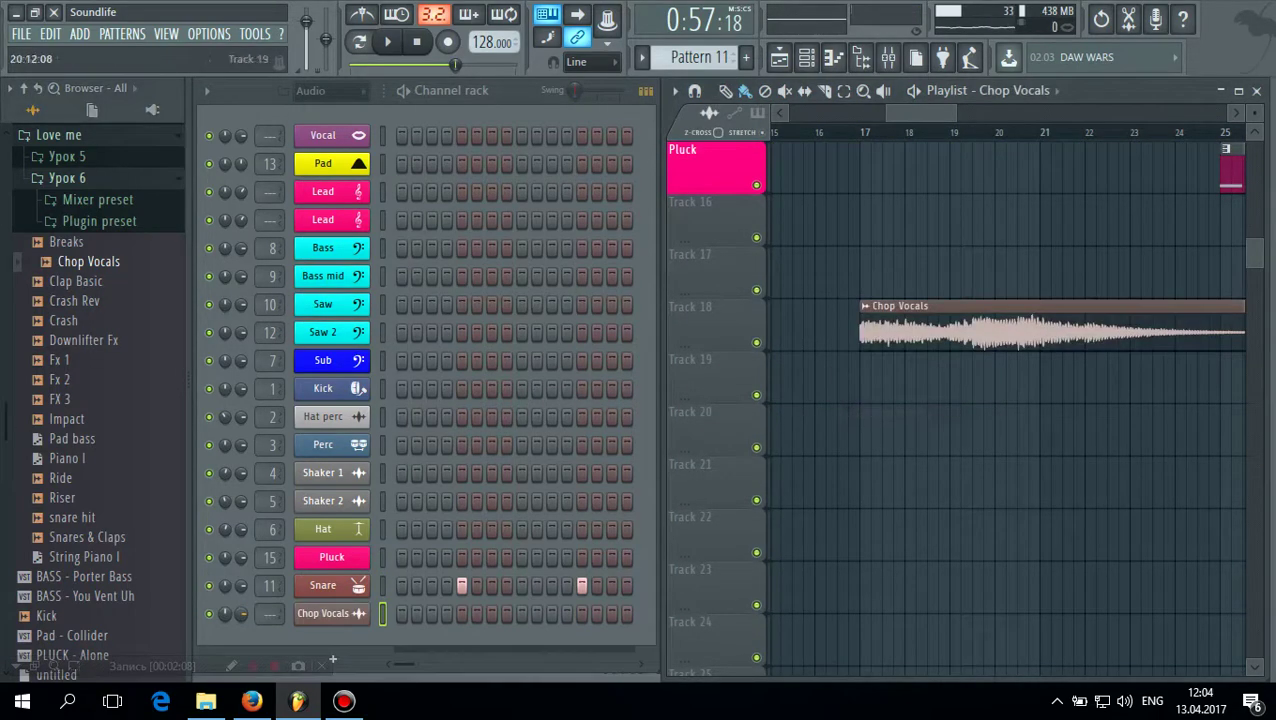
Play the arrangement from around bar 16 to hear the Chop Vocals clip with the other tracks
{"action": "scroll", "coordinate": [853, 375], "scroll_direction": "up", "scroll_amount": 7}
{"action": "left_click", "coordinate": [823, 132]}
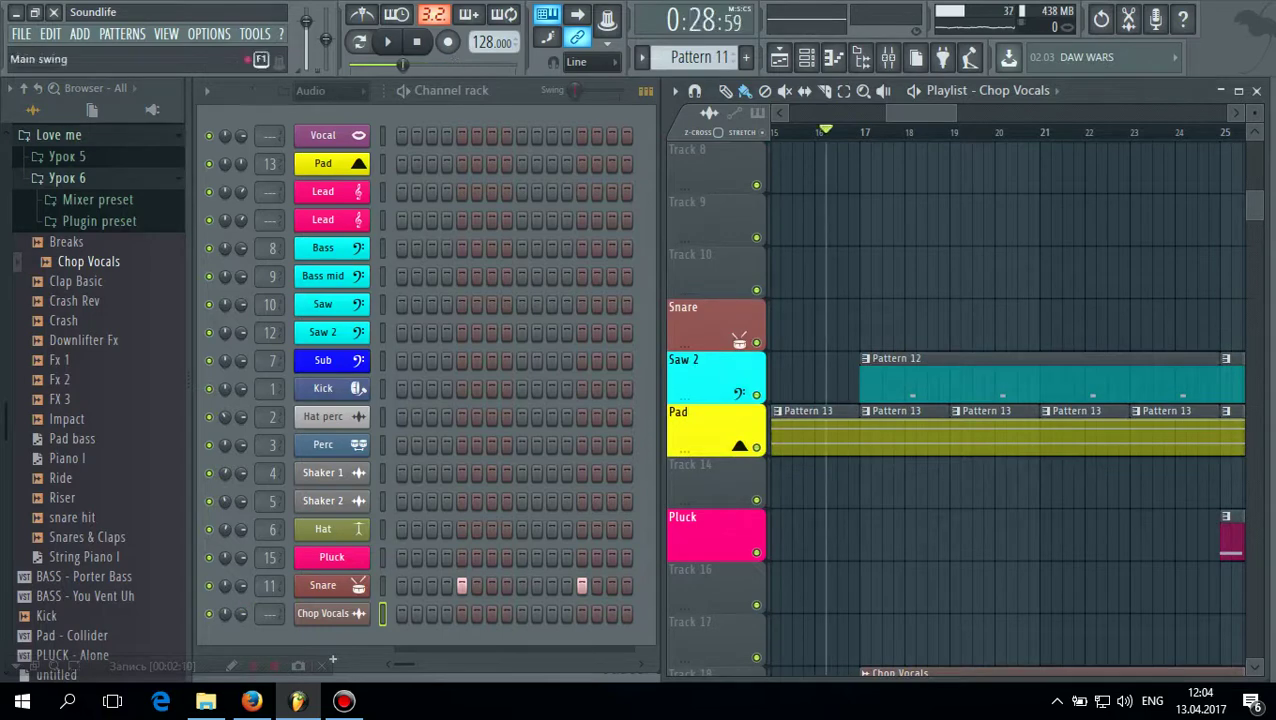
{"action": "left_click", "coordinate": [388, 41]}
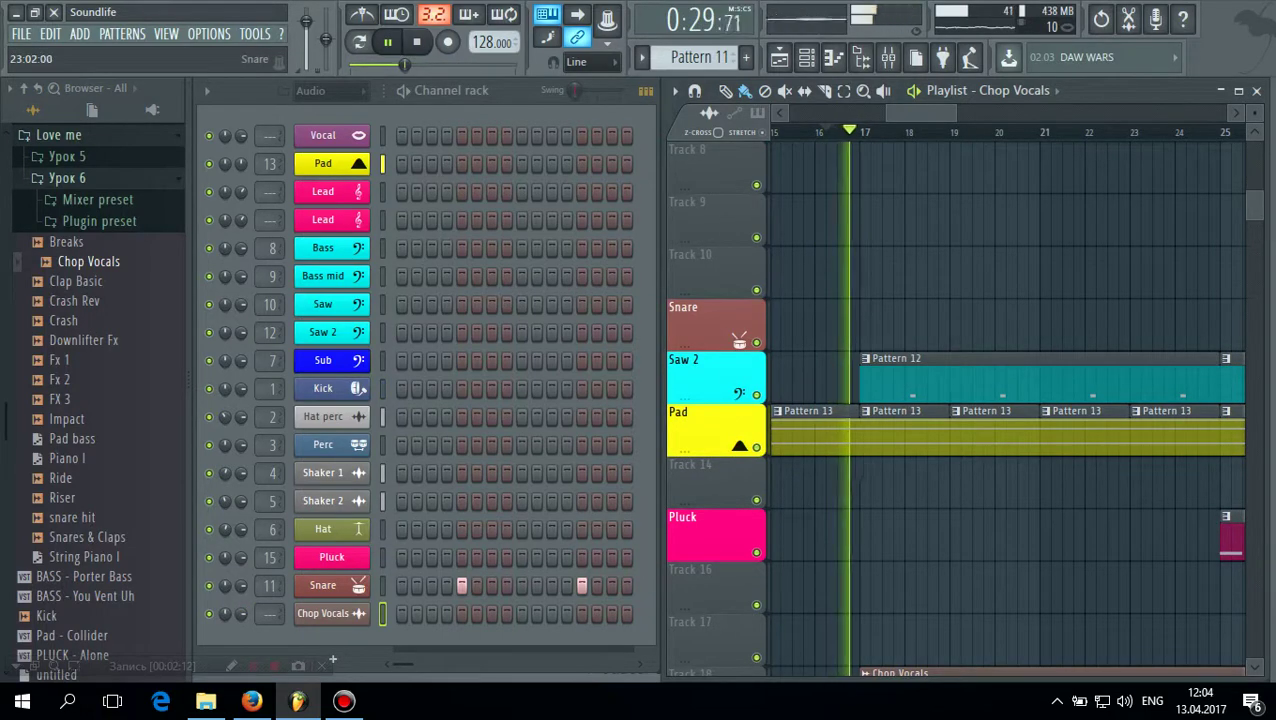
{"action": "scroll", "coordinate": [955, 400], "scroll_direction": "up", "scroll_amount": 6}
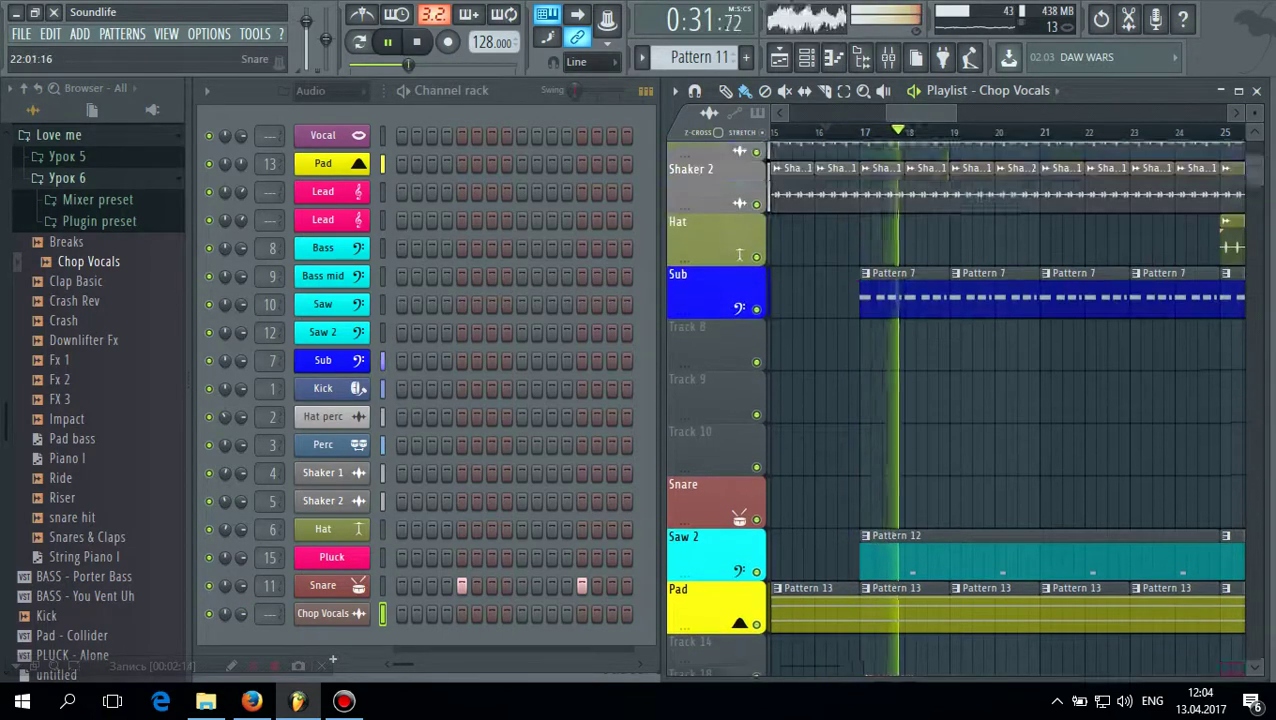
{"action": "scroll", "coordinate": [955, 400], "scroll_direction": "down", "scroll_amount": 7}
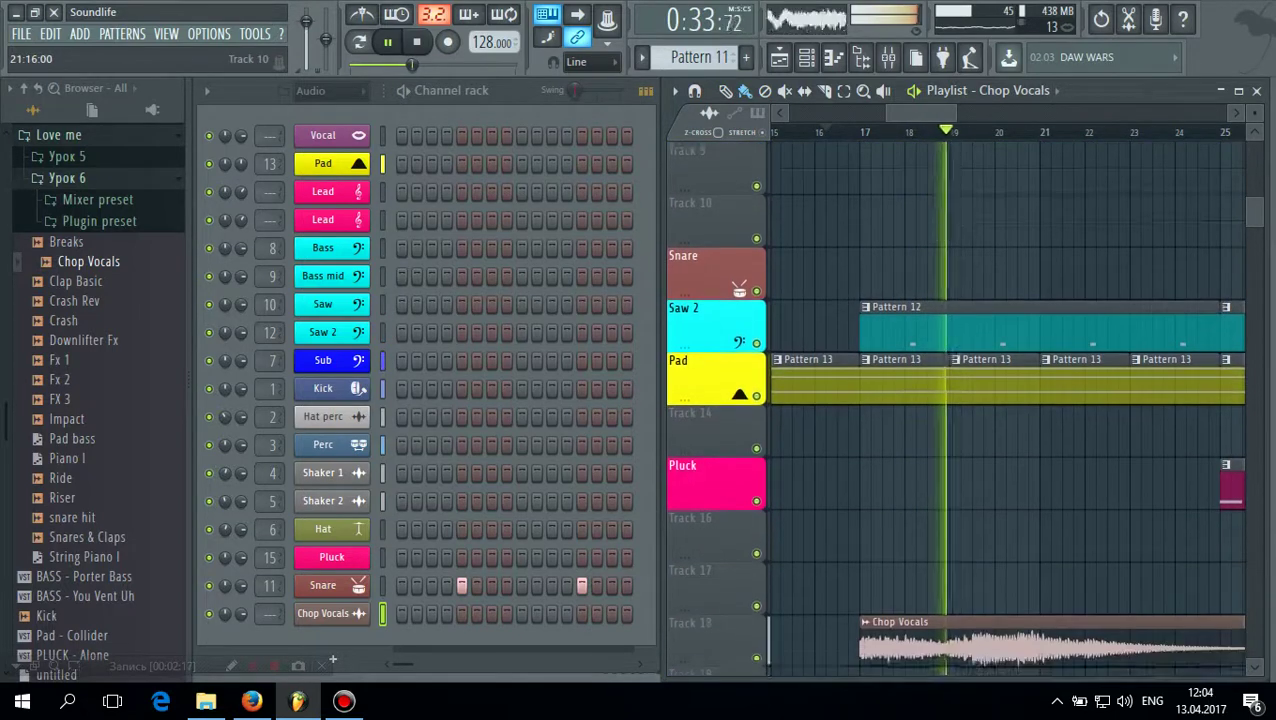
Place a second Chop Vocals clip on Track 18 starting at bar 33
{"action": "left_click_drag", "start_coordinate": [922, 113], "coordinate": [826, 113]}
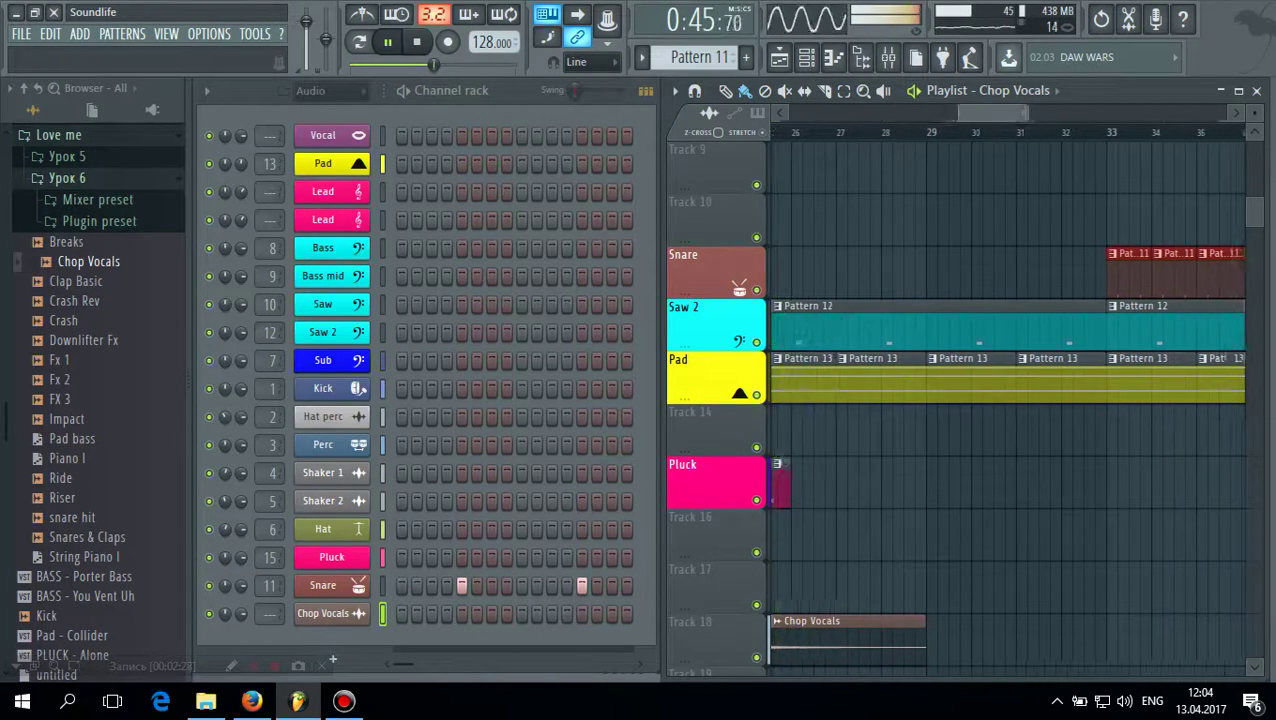
{"action": "left_click", "coordinate": [1032, 642]}
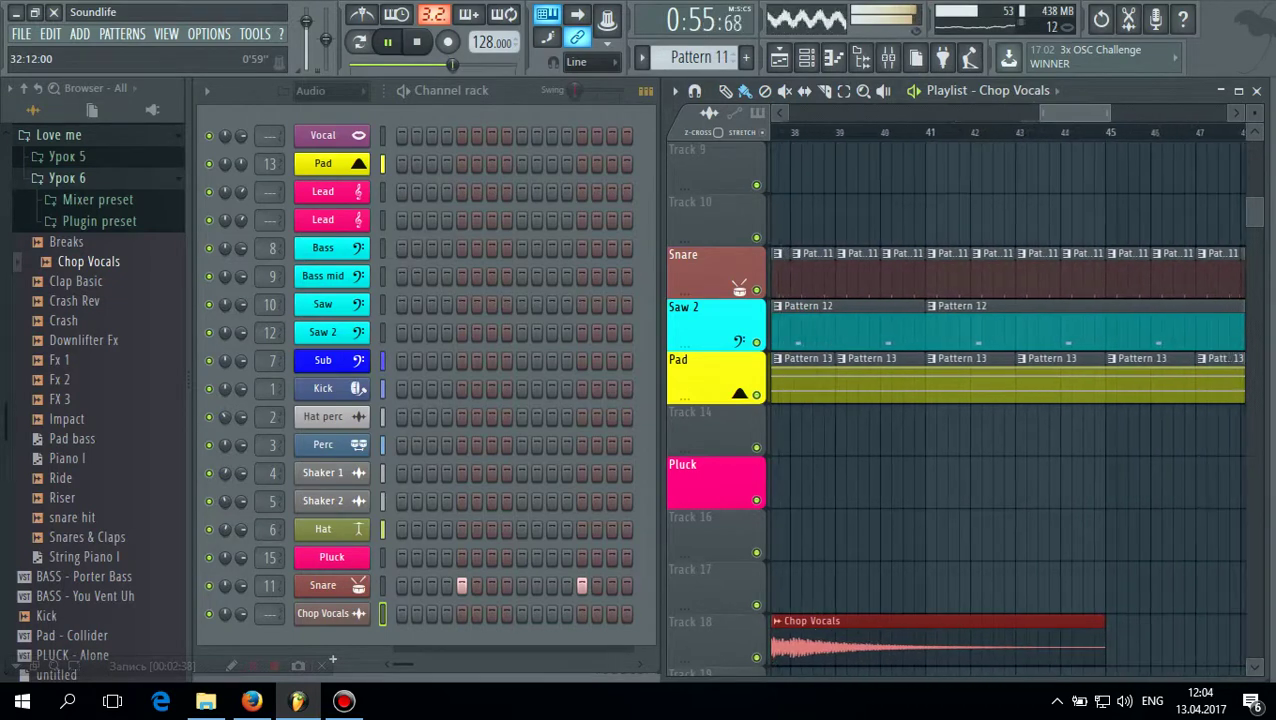
{"action": "scroll", "coordinate": [1008, 400], "scroll_direction": "left", "scroll_amount": 8}
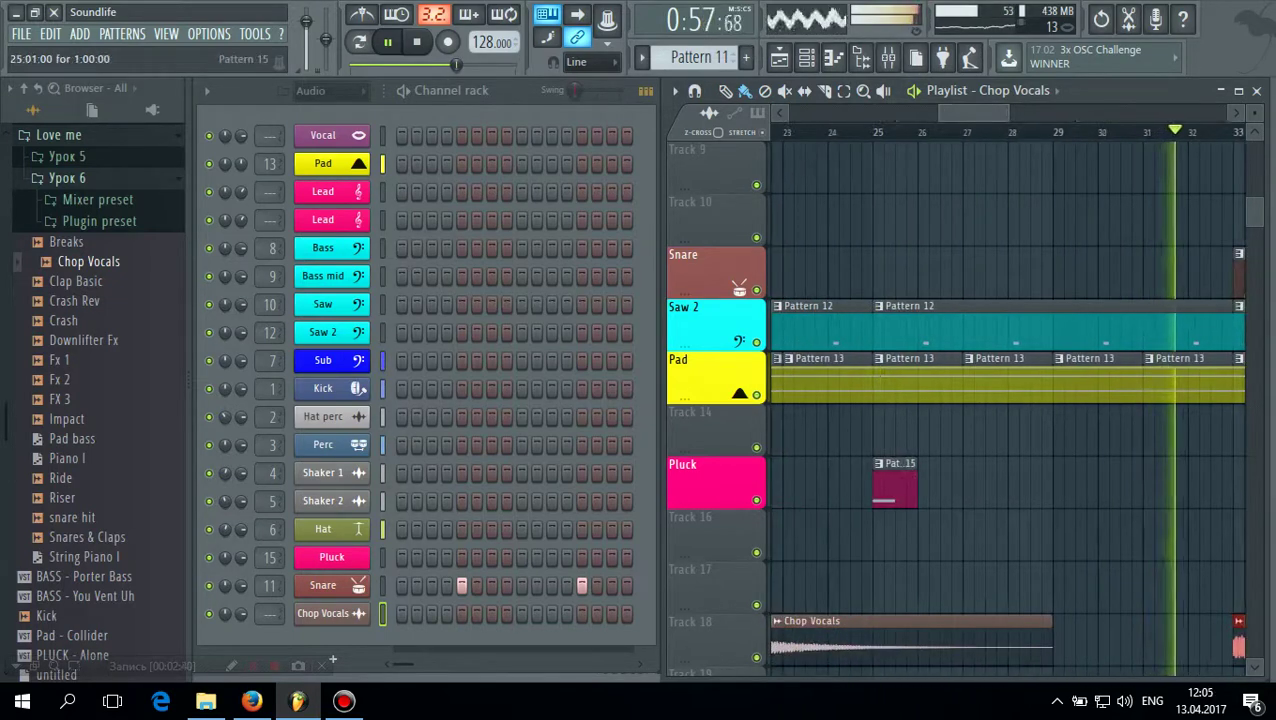
Pick the Pattern 15 clip and place a copy on the Pluck track at bar 41
{"action": "left_click", "coordinate": [895, 484]}
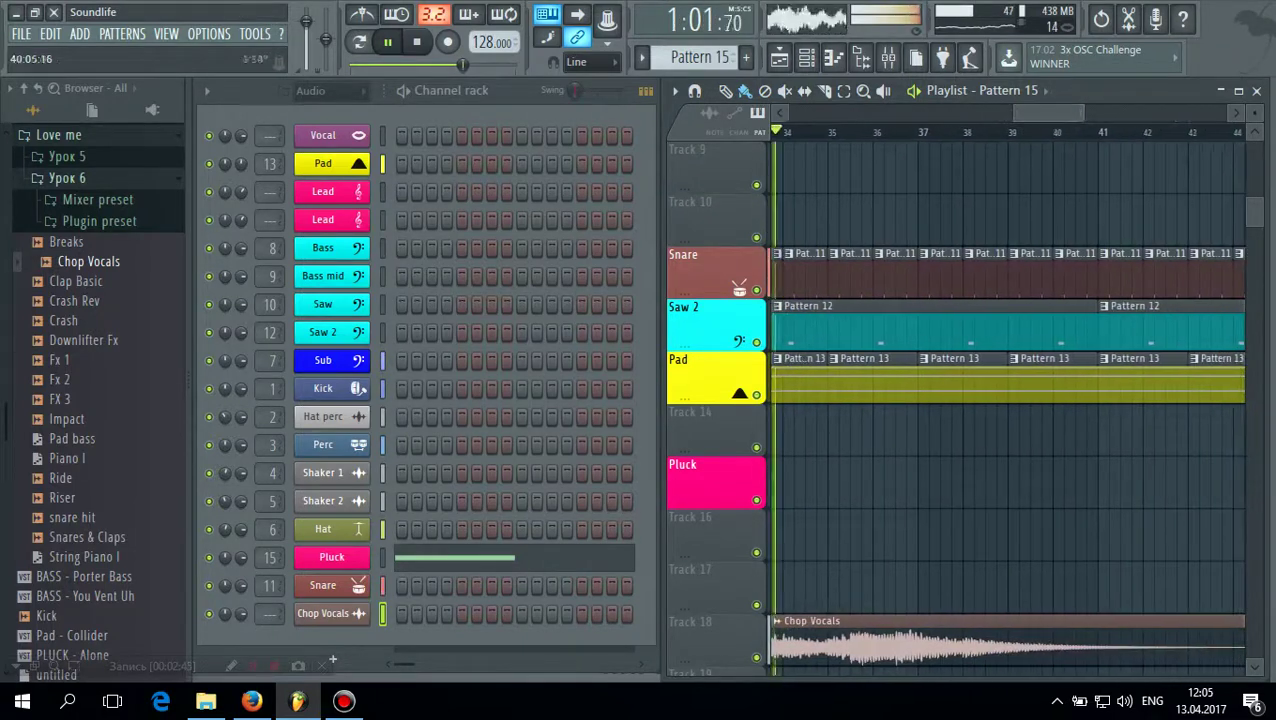
{"action": "left_click", "coordinate": [1106, 484]}
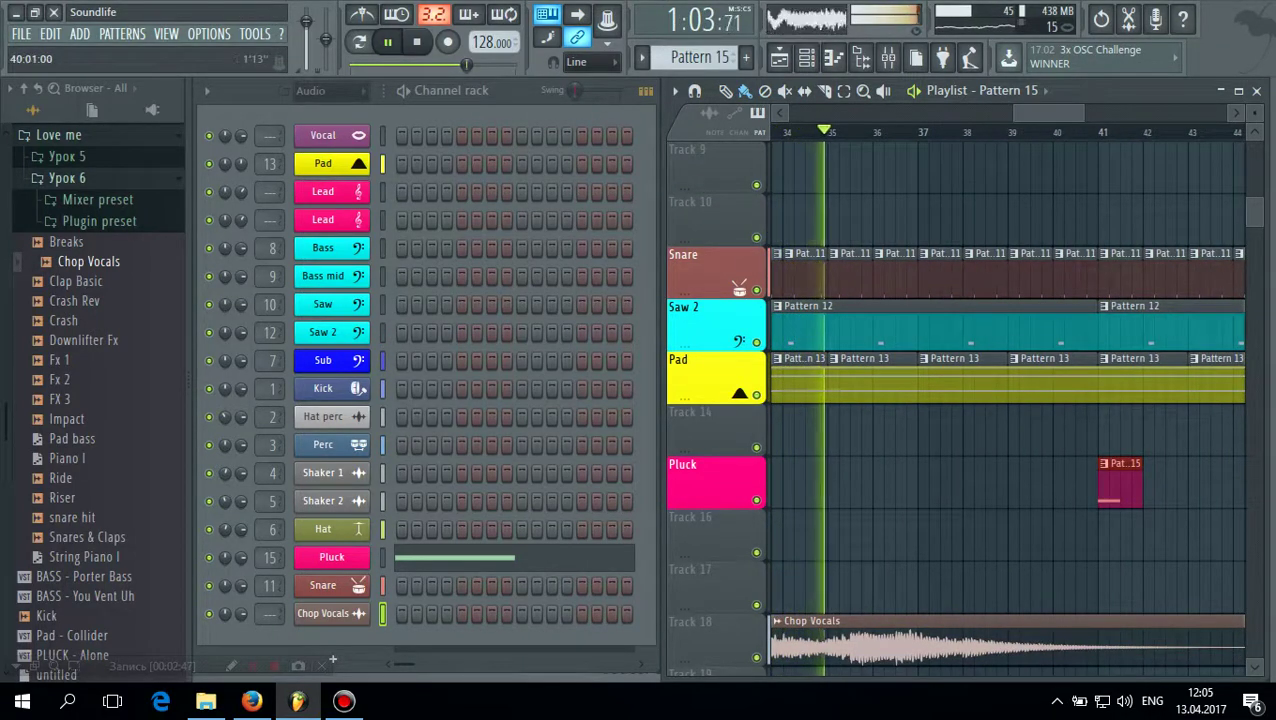
{"action": "left_click_drag", "start_coordinate": [1053, 113], "coordinate": [1097, 113]}
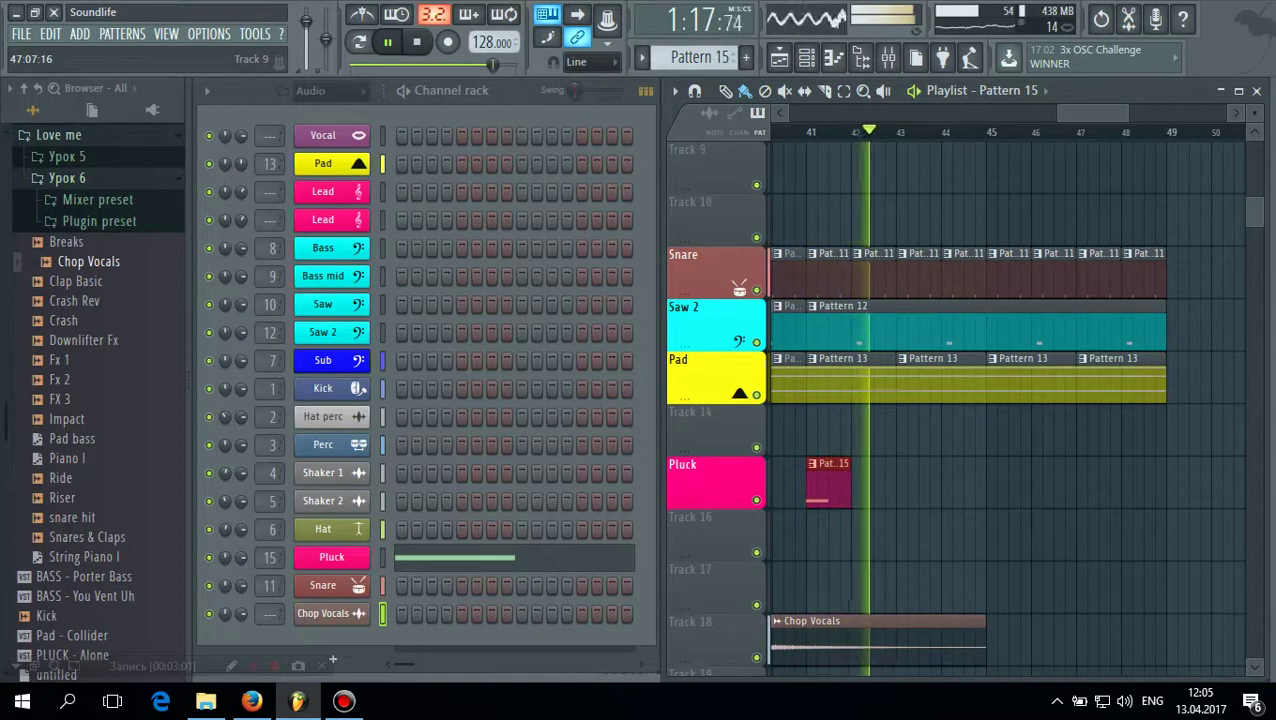
Stop playback and slightly raise the starting level of the Pad - FilterCtl Cutoff automation clip at bar 1
{"action": "scroll", "coordinate": [1000, 220], "scroll_direction": "down", "scroll_amount": 5}
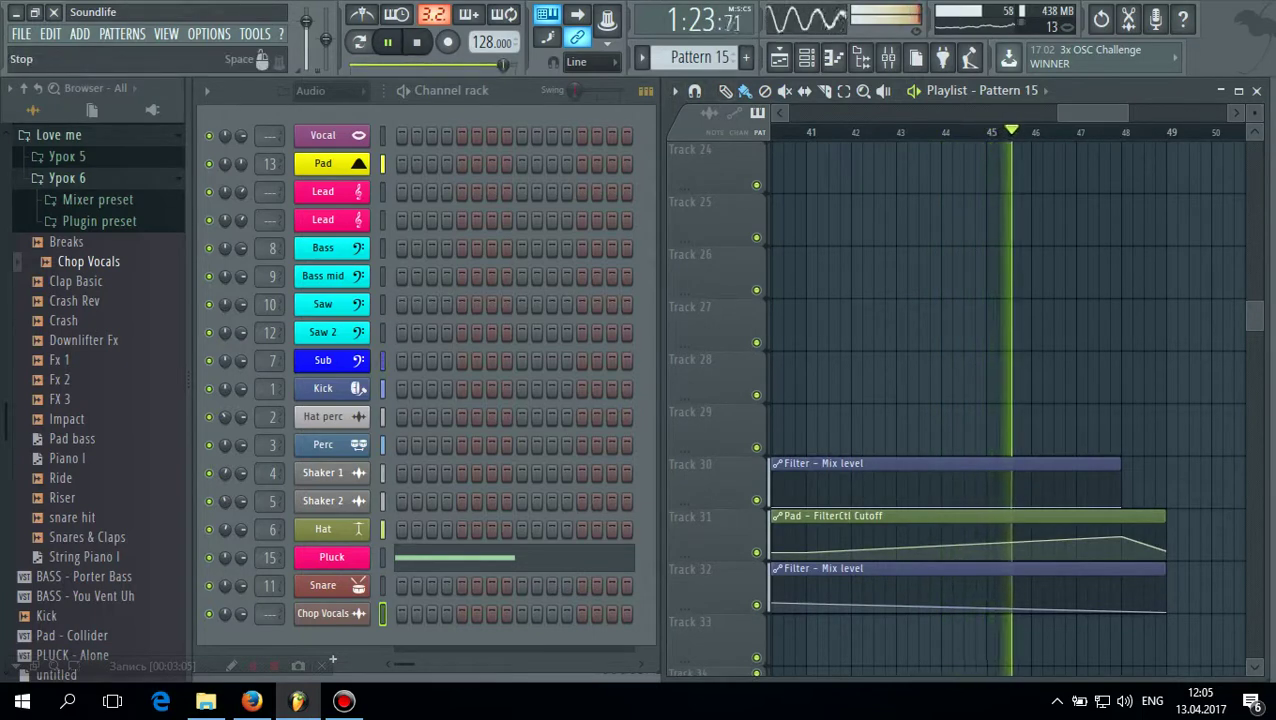
{"action": "key", "text": "space"}
{"action": "left_click_drag", "start_coordinate": [1093, 114], "coordinate": [822, 114]}
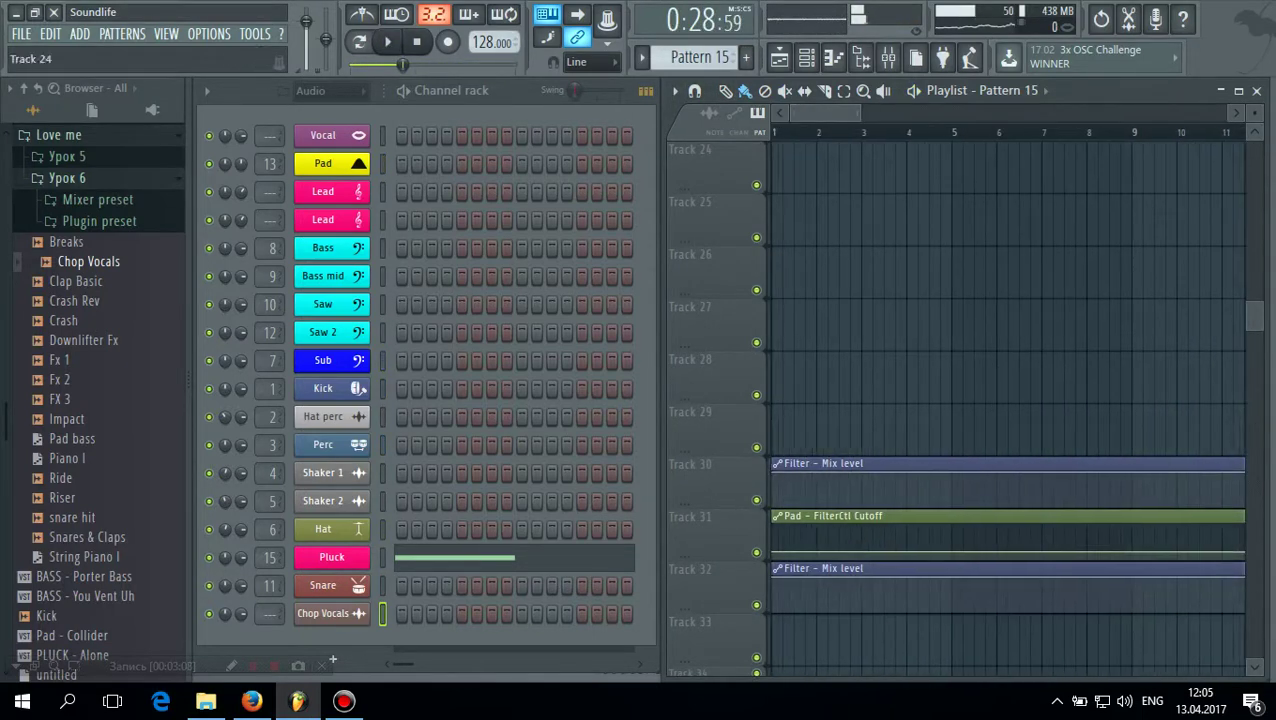
{"action": "left_click_drag", "start_coordinate": [773, 551], "coordinate": [773, 546]}
Move the peak point near the end of the Pad - FilterCtl Cutoff automation to bar 47 at 92%
{"action": "left_click_drag", "start_coordinate": [825, 114], "coordinate": [1075, 114]}
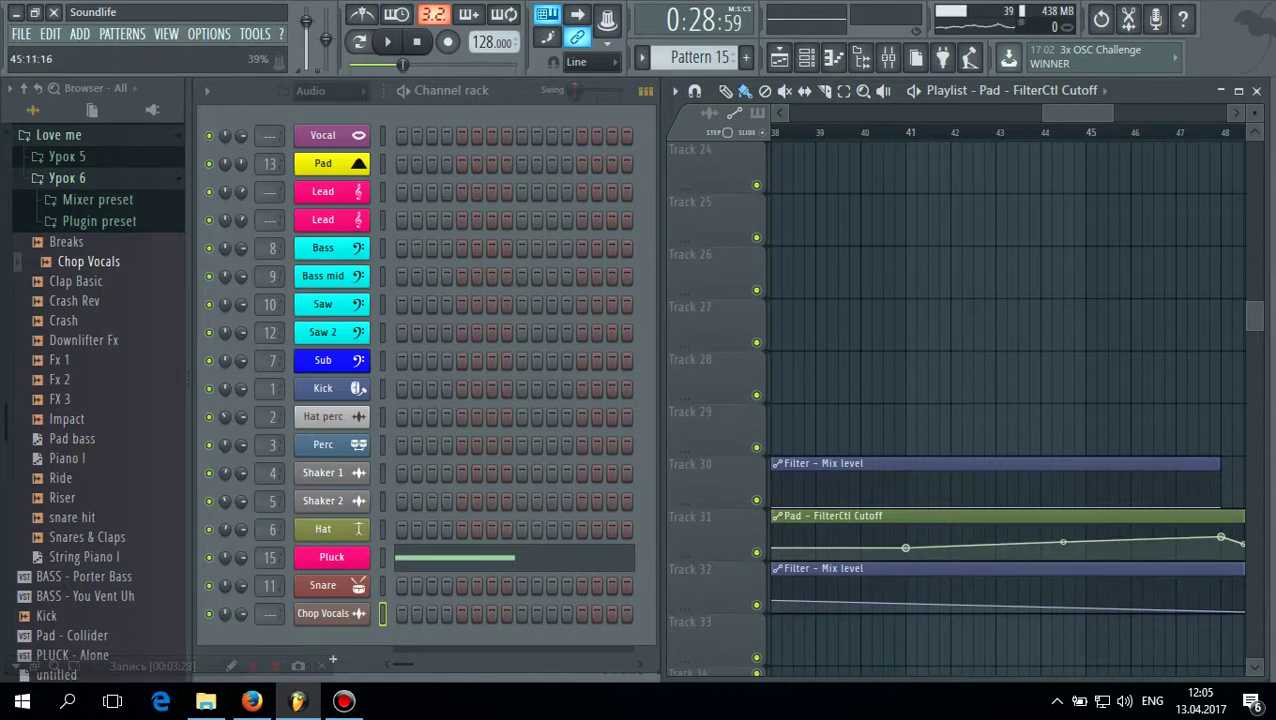
{"action": "scroll", "coordinate": [1137, 480], "scroll_direction": "right", "scroll_amount": 3}
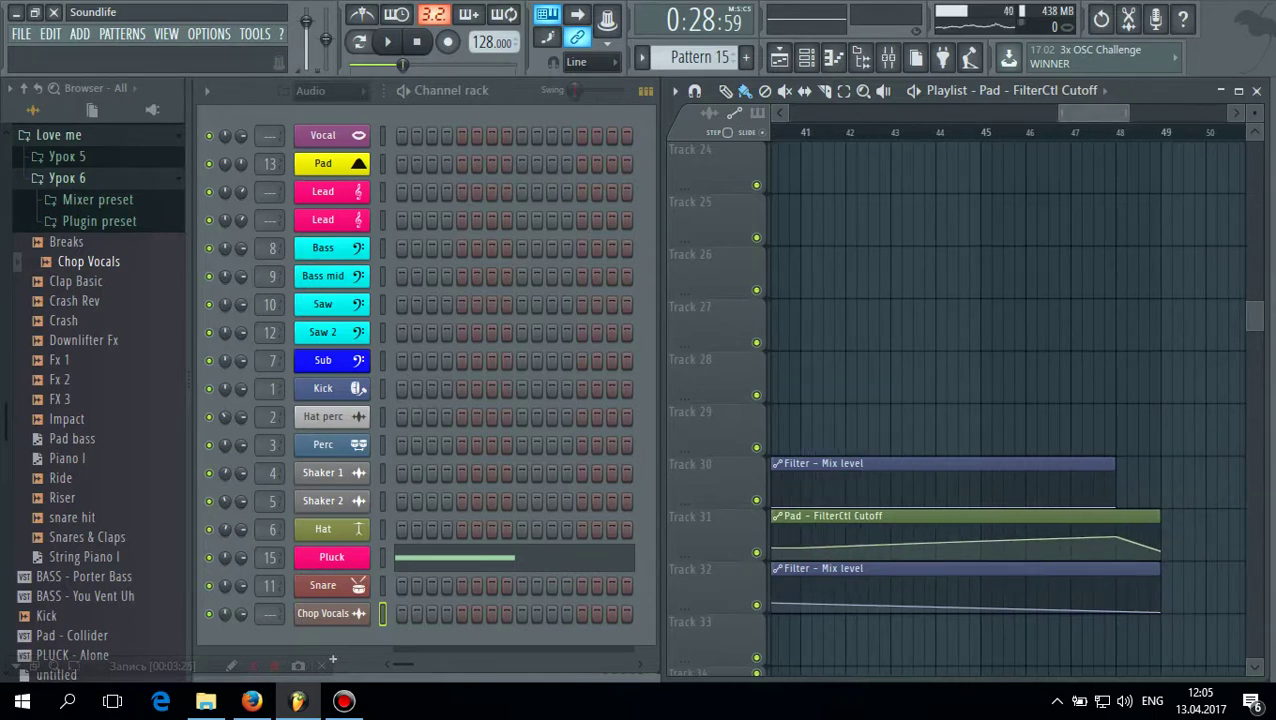
{"action": "left_click_drag", "start_coordinate": [1115, 537], "coordinate": [1070, 527]}
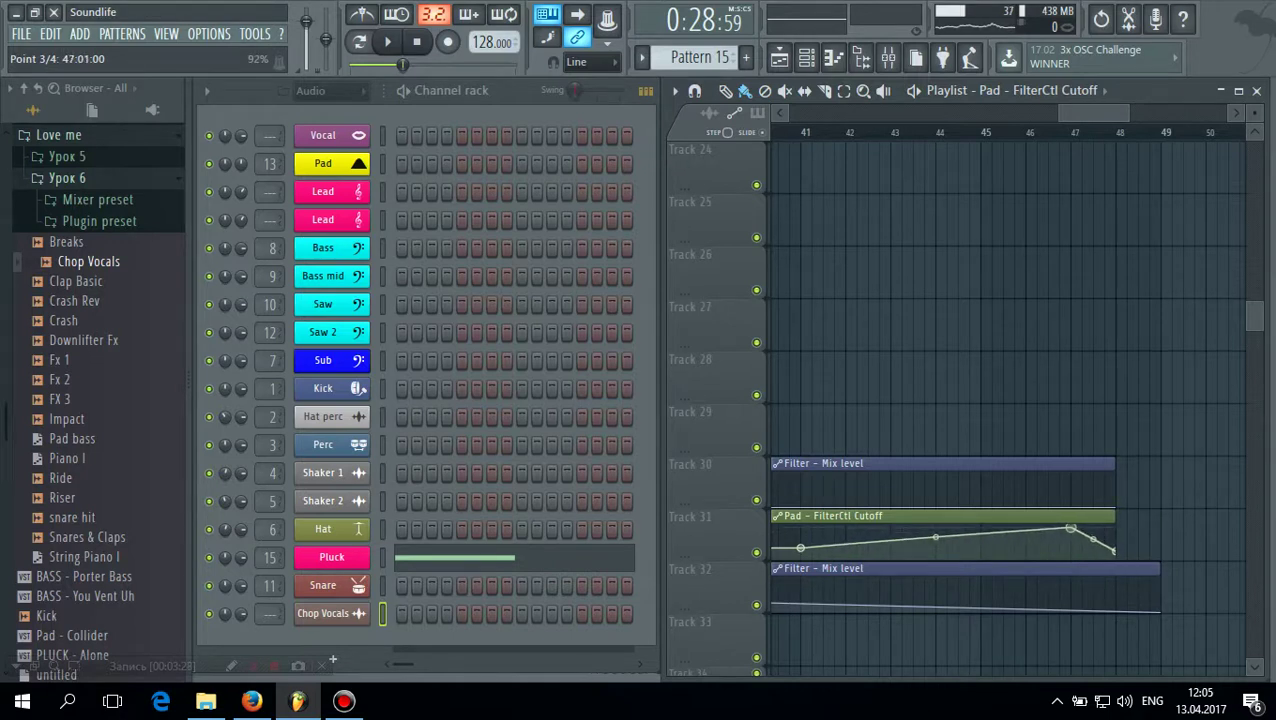
Play the arrangement from the start and from around bar 41 to hear the Pad cutoff automation
{"action": "left_click_drag", "start_coordinate": [1108, 113], "coordinate": [838, 113]}
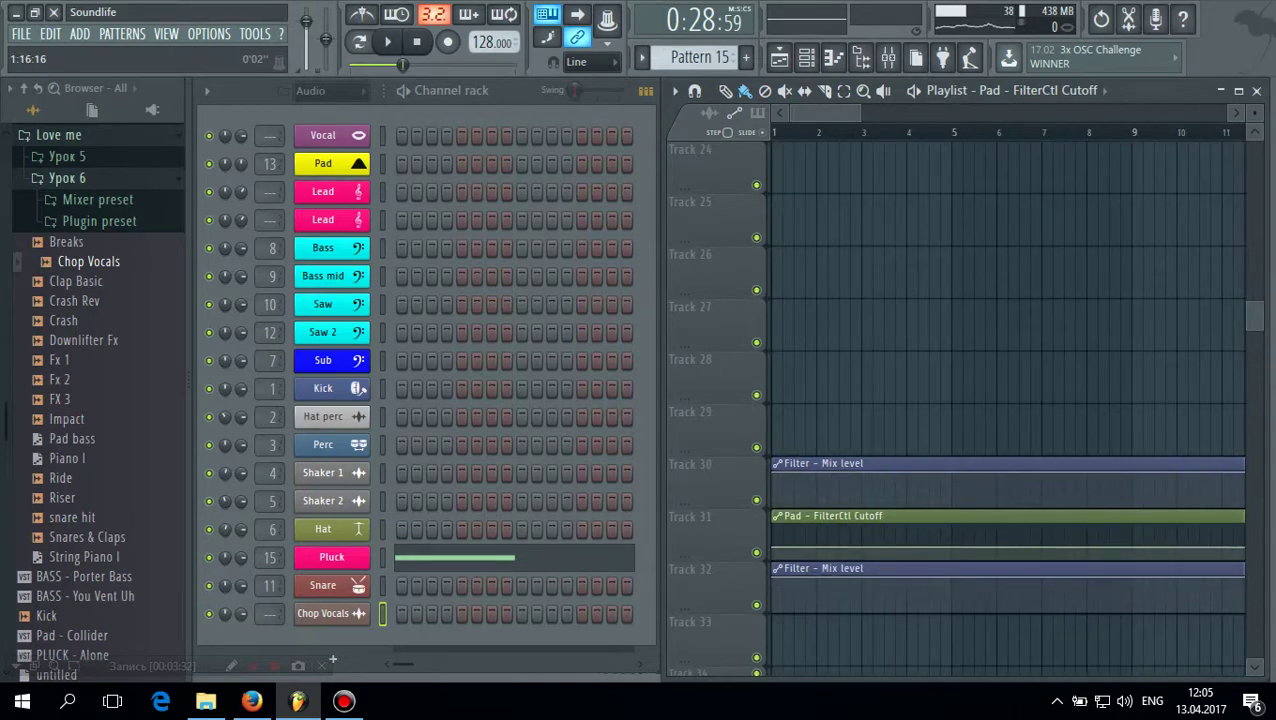
{"action": "key", "text": "space"}
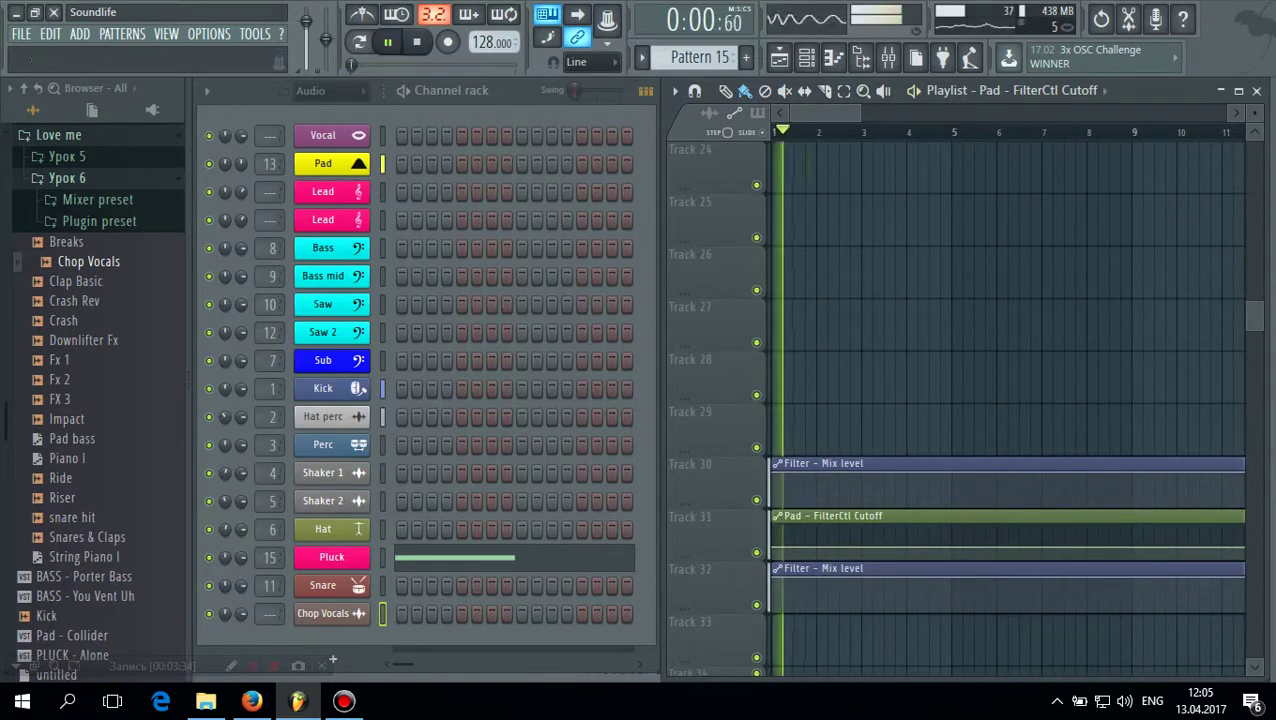
{"action": "left_click_drag", "start_coordinate": [844, 113], "coordinate": [1080, 113]}
{"action": "left_click", "coordinate": [977, 132]}
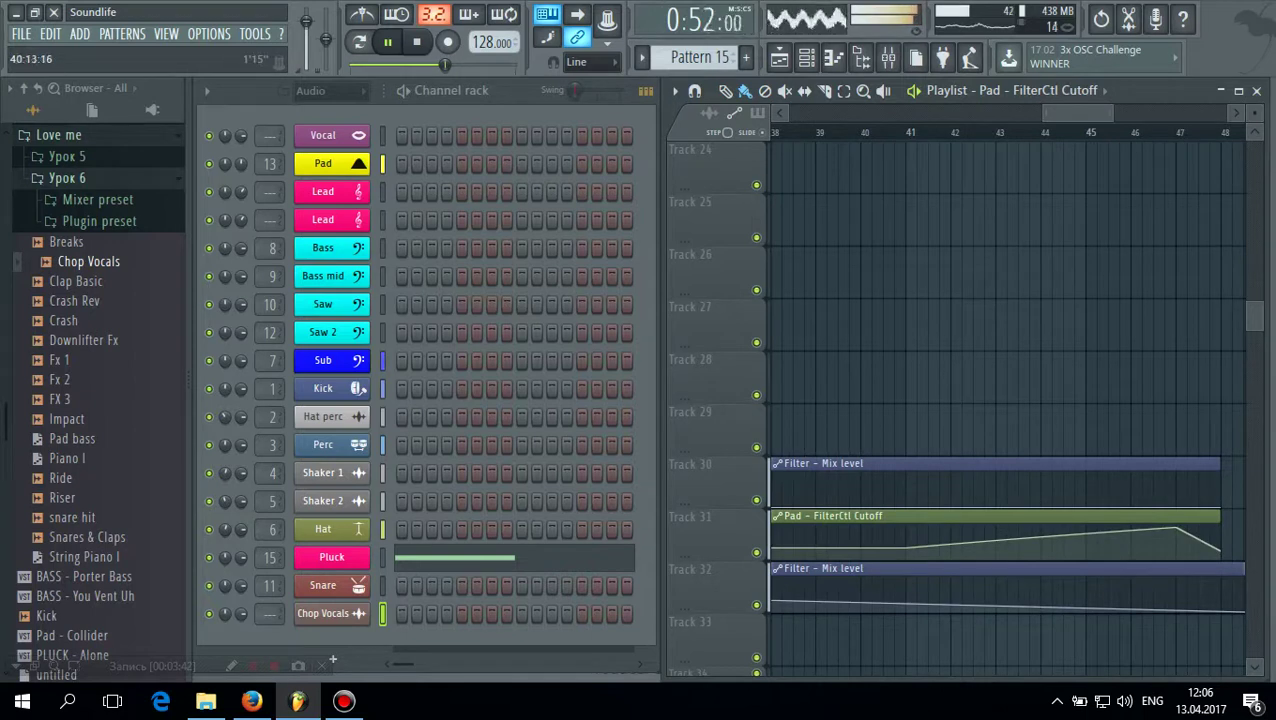
{"action": "left_click", "coordinate": [896, 132]}
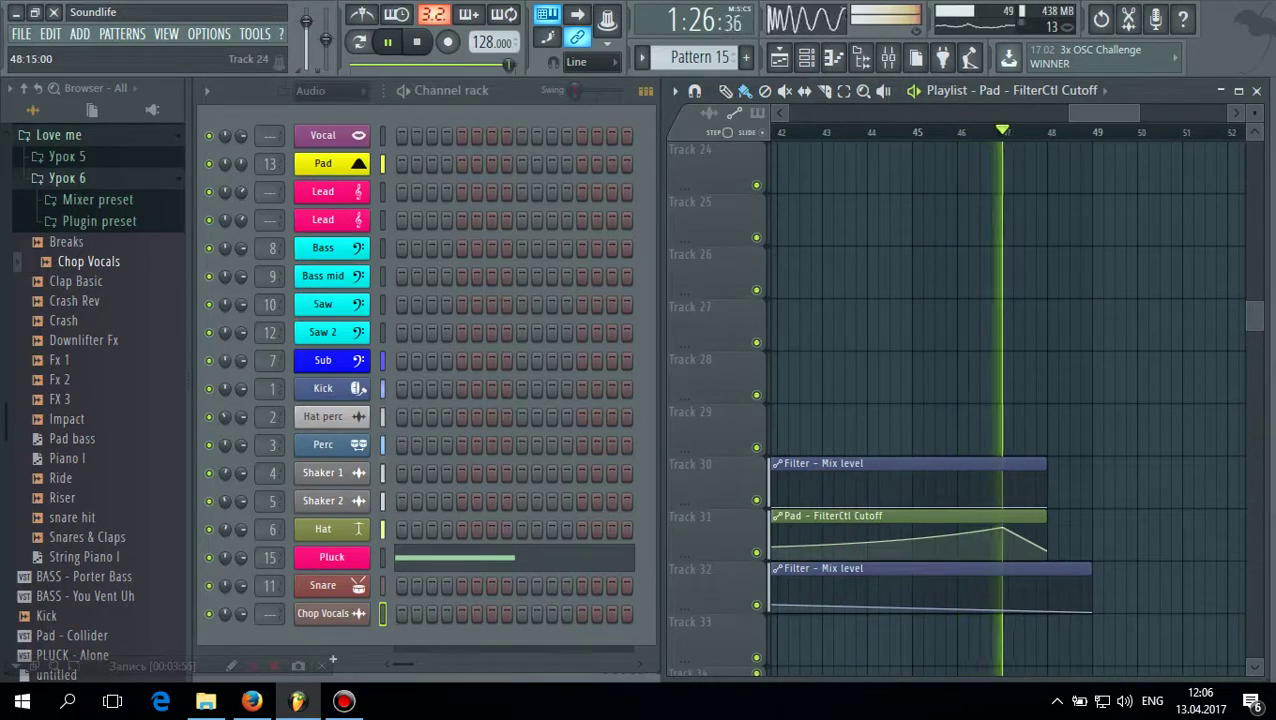
Raise the end point of the Pad cutoff automation to a high level and delete its bar 47 point for one continuous rise
{"action": "left_click_drag", "start_coordinate": [1046, 551], "coordinate": [1046, 525]}
{"action": "left_click", "coordinate": [911, 132]}
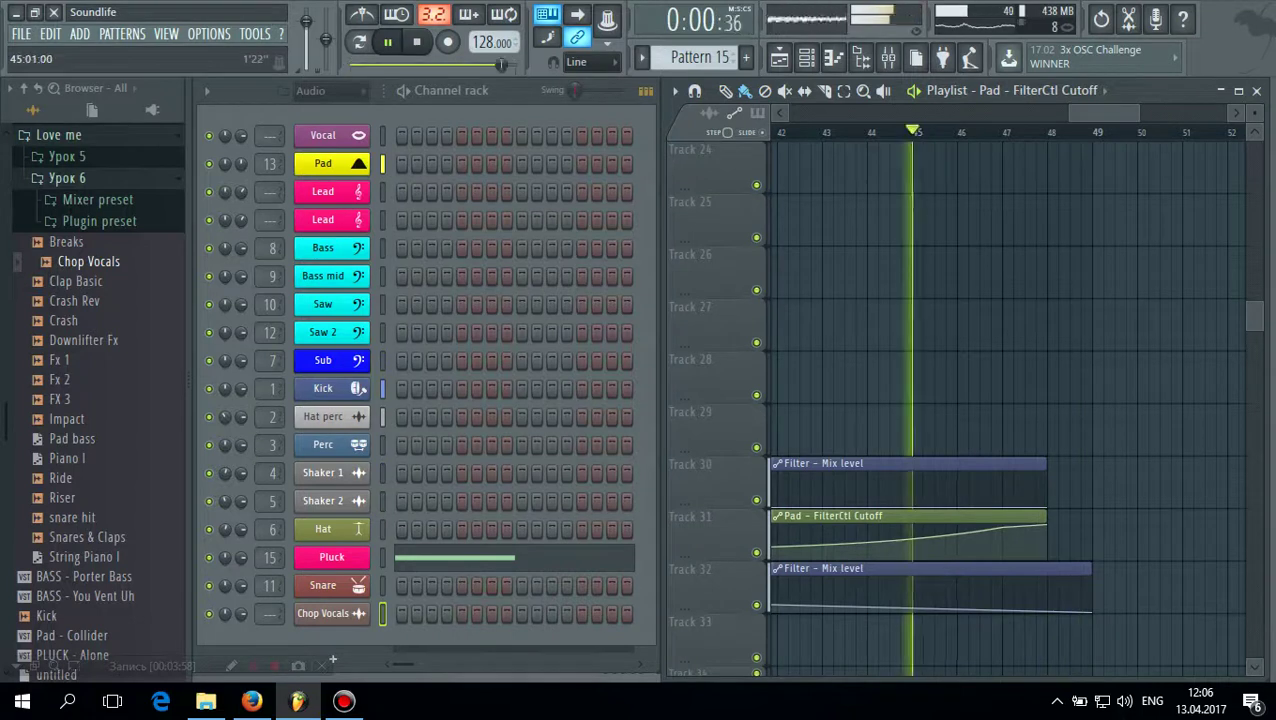
{"action": "right_click", "coordinate": [1004, 525]}
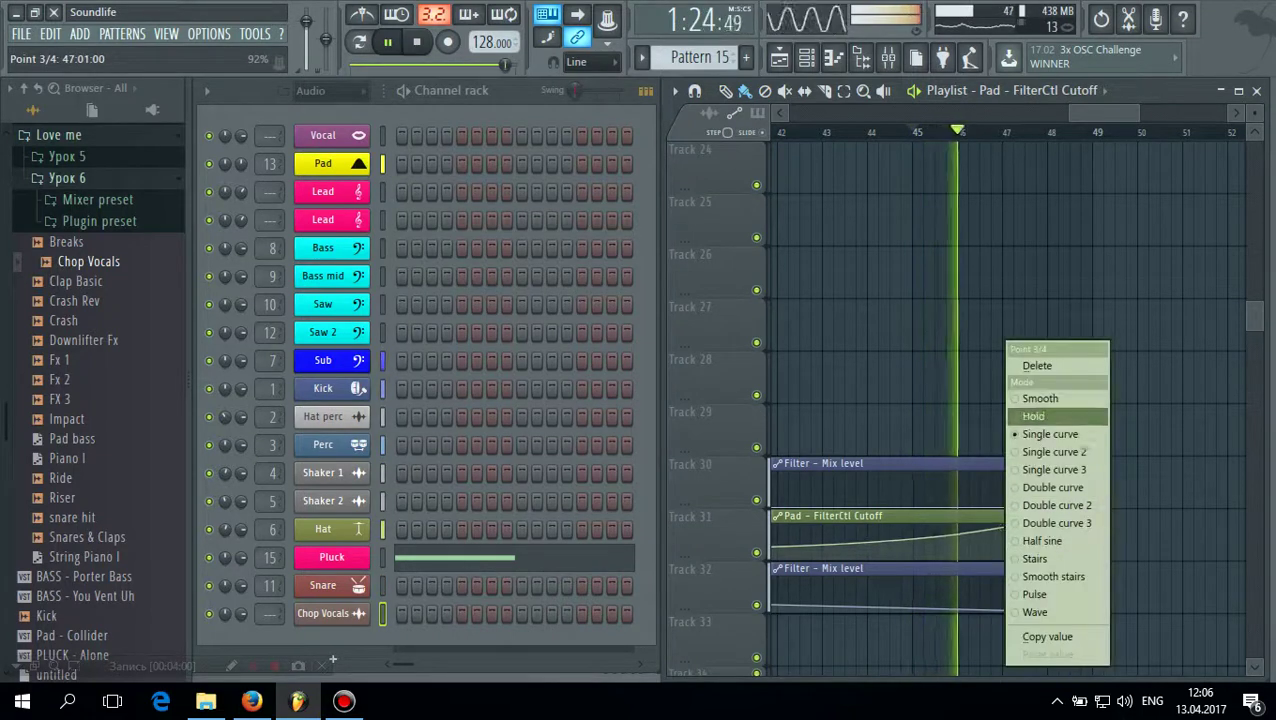
{"action": "left_click", "coordinate": [1037, 365]}
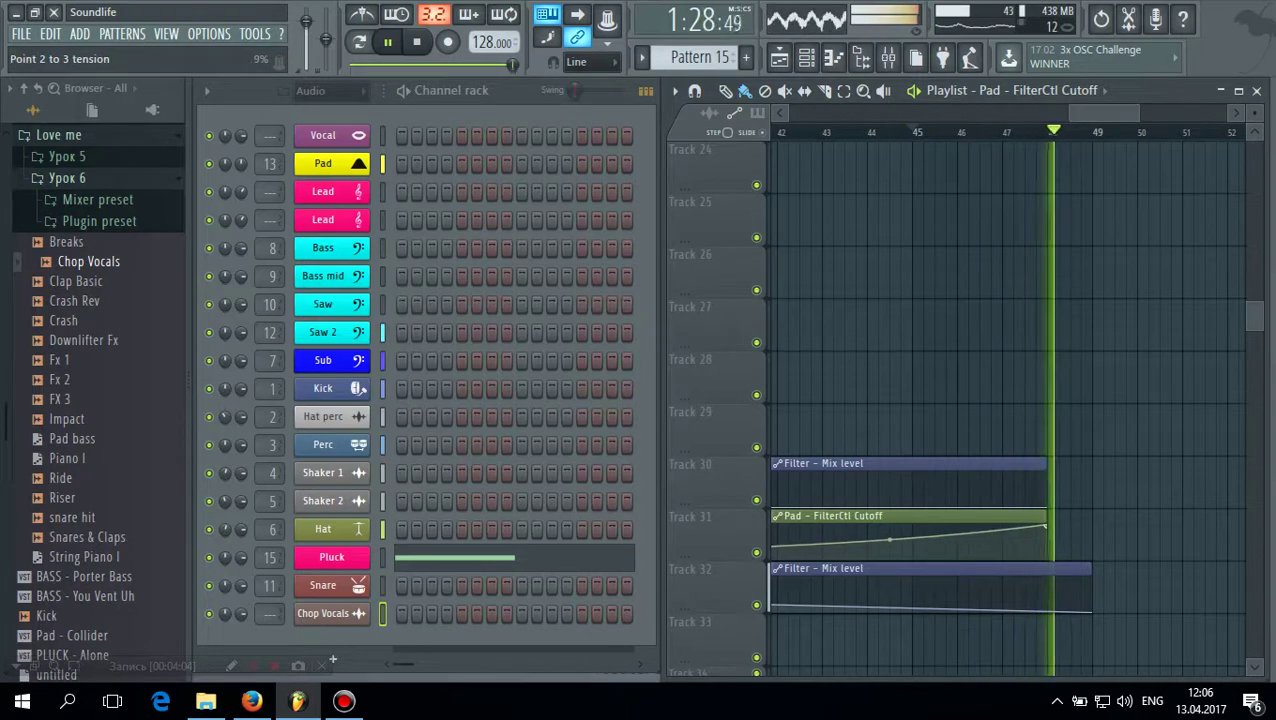
{"action": "left_click", "coordinate": [416, 41]}
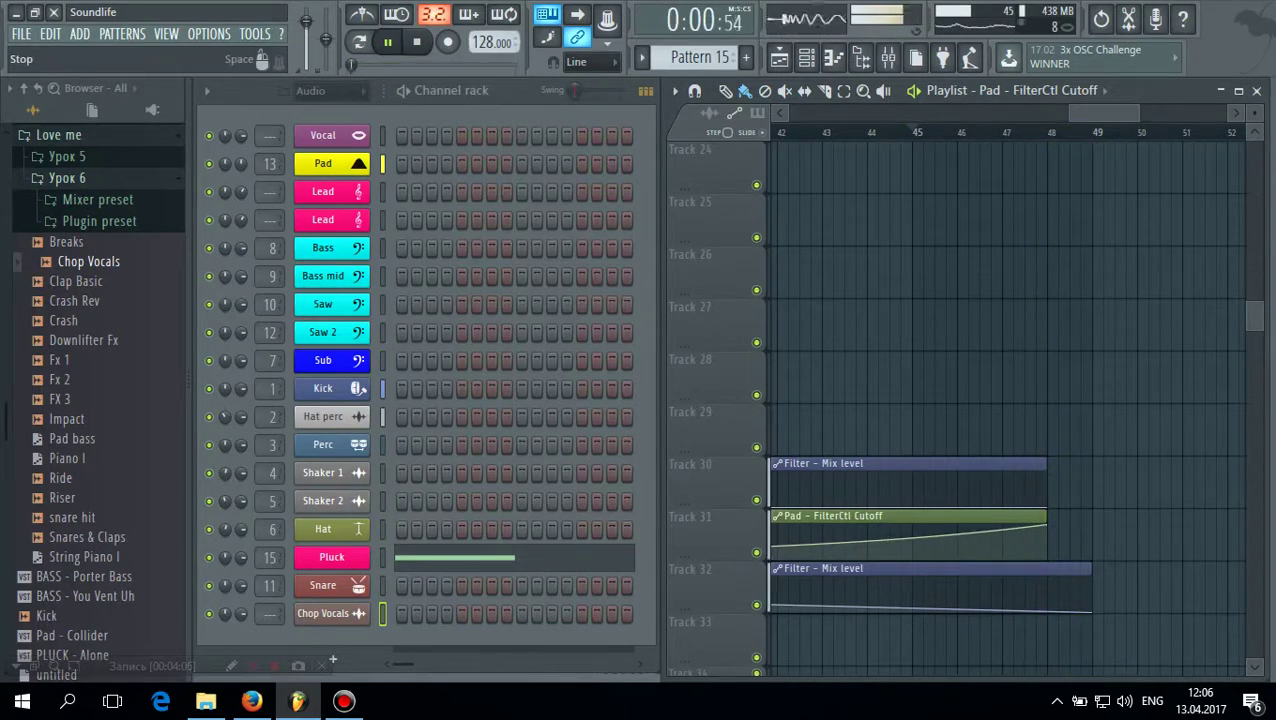
Slice the last Sub clip at bar 48 and delete the bar 48 clips on the Kick through Sub tracks
{"action": "scroll", "coordinate": [1222, 425], "scroll_direction": "up", "scroll_amount": 6}
{"action": "scroll", "coordinate": [962, 407], "scroll_direction": "up", "scroll_amount": 12}
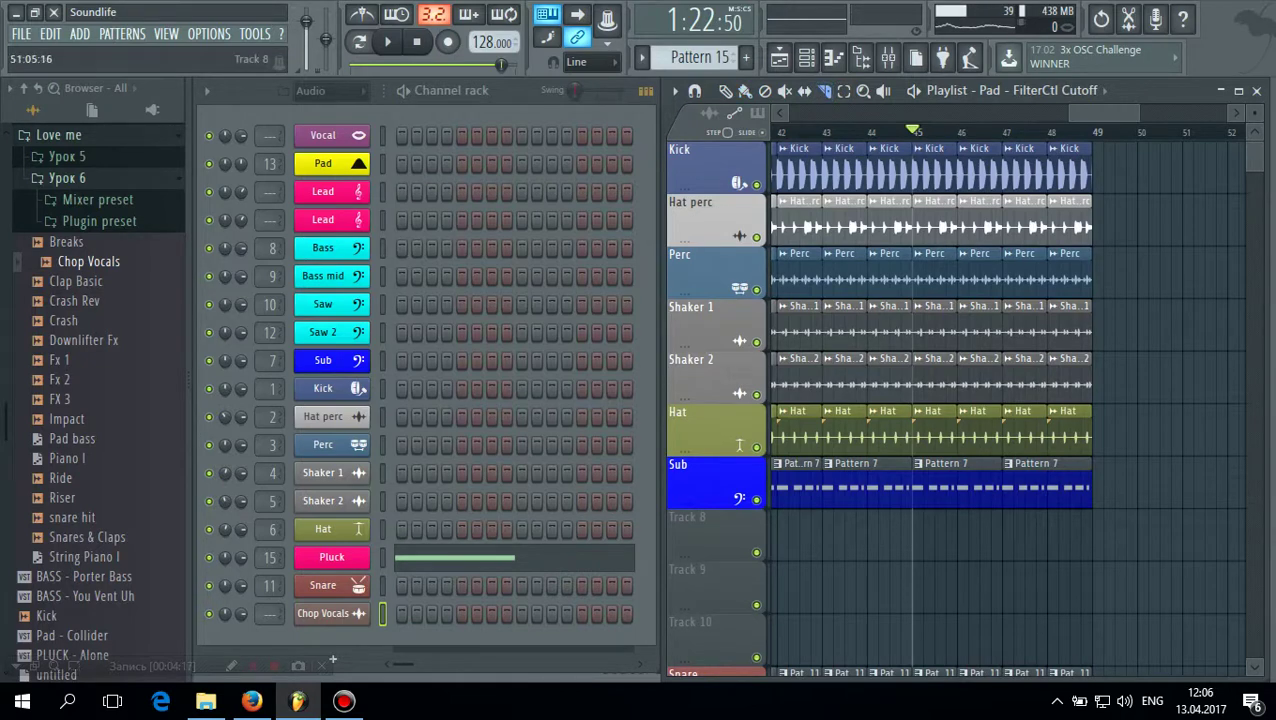
{"action": "left_click_drag", "start_coordinate": [1047, 519], "coordinate": [1047, 521]}
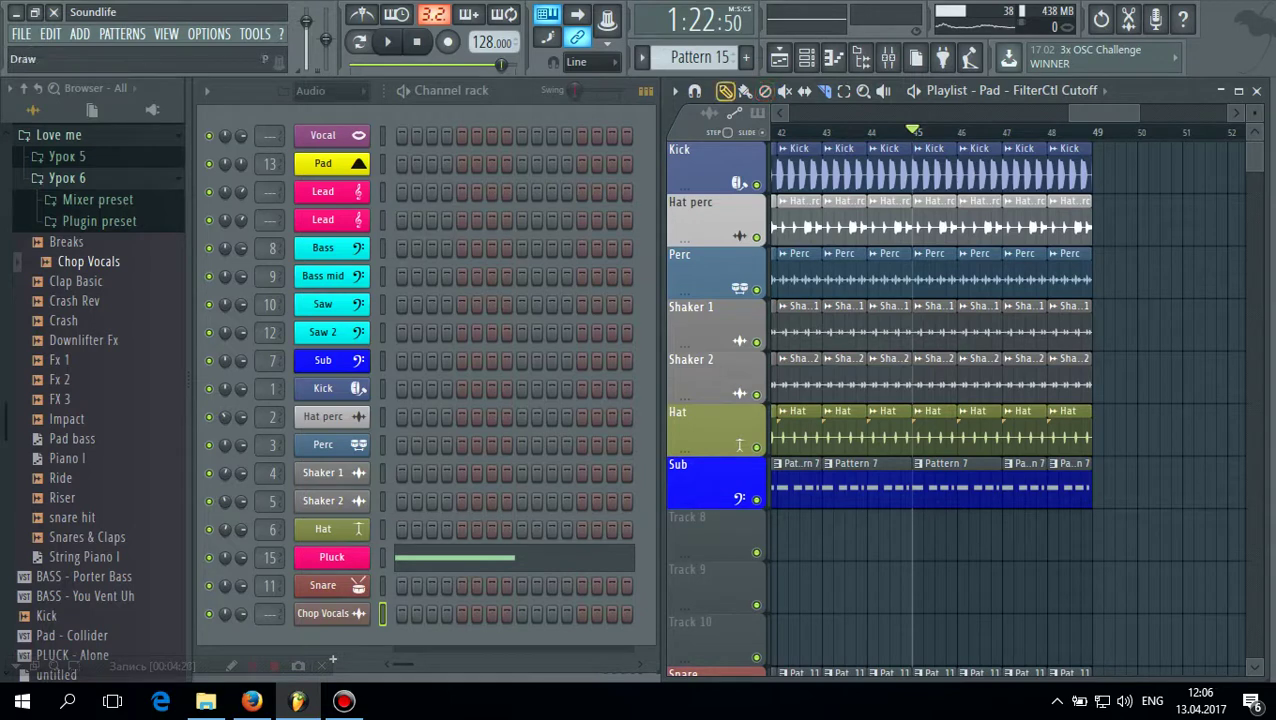
{"action": "left_click_drag", "start_coordinate": [1068, 168], "coordinate": [1069, 483]}
Slice the Saw 2 and Pad clips at bar 48 and delete the bar 48 clips on the Snare, Saw 2 and Pad tracks
{"action": "scroll", "coordinate": [1069, 483], "scroll_direction": "down", "scroll_amount": 5}
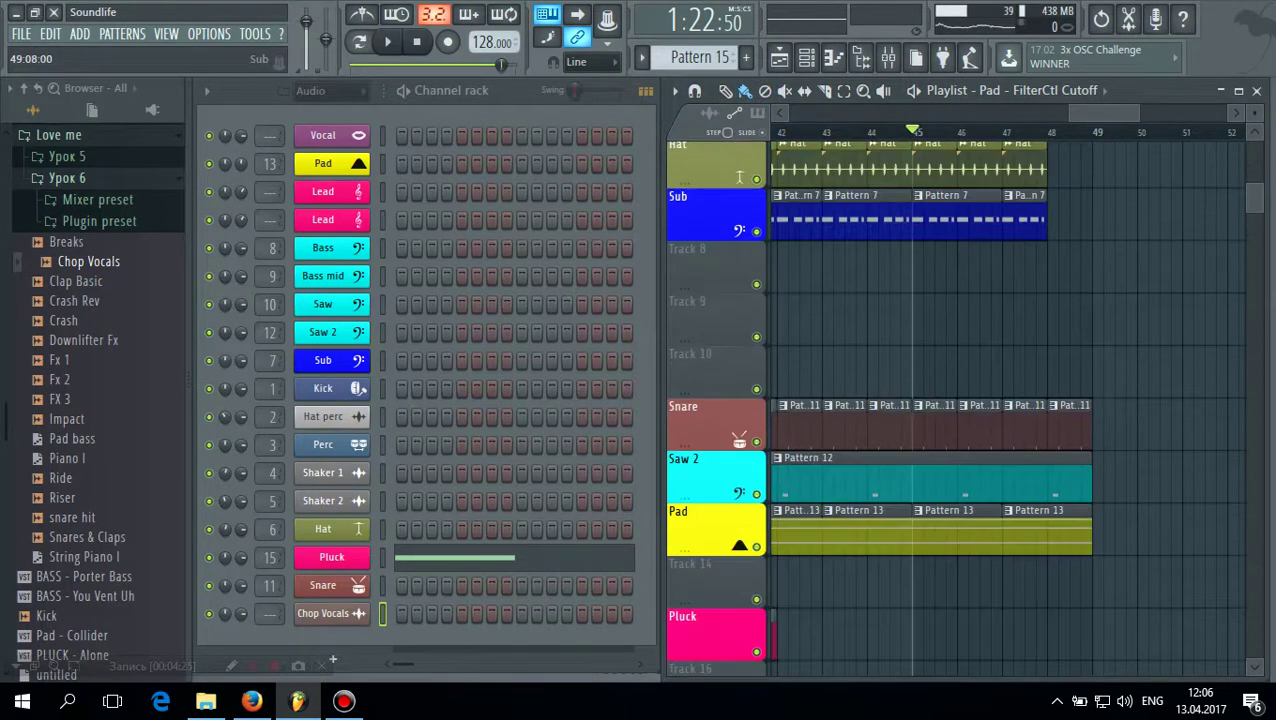
{"action": "scroll", "coordinate": [1108, 483], "scroll_direction": "down", "scroll_amount": 2}
{"action": "scroll", "coordinate": [1108, 483], "scroll_direction": "up", "scroll_amount": 3}
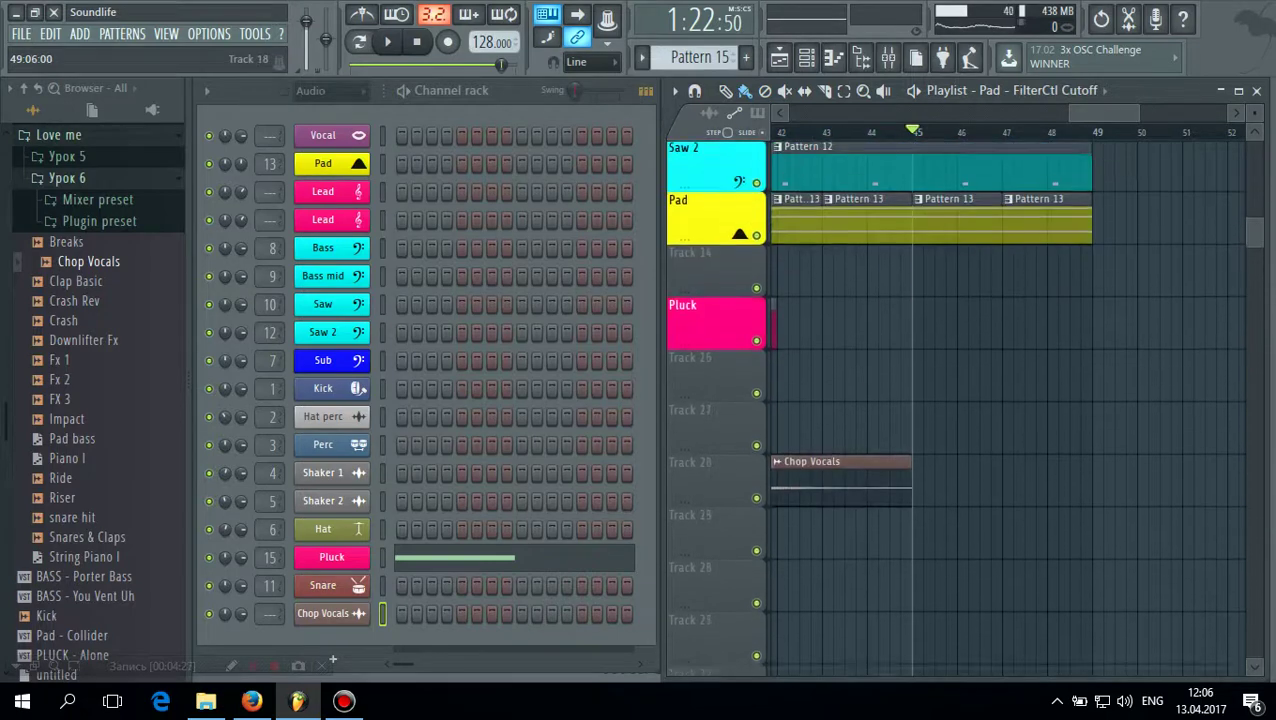
{"action": "scroll", "coordinate": [1107, 483], "scroll_direction": "down", "scroll_amount": 3}
{"action": "scroll", "coordinate": [1010, 400], "scroll_direction": "up", "scroll_amount": 5}
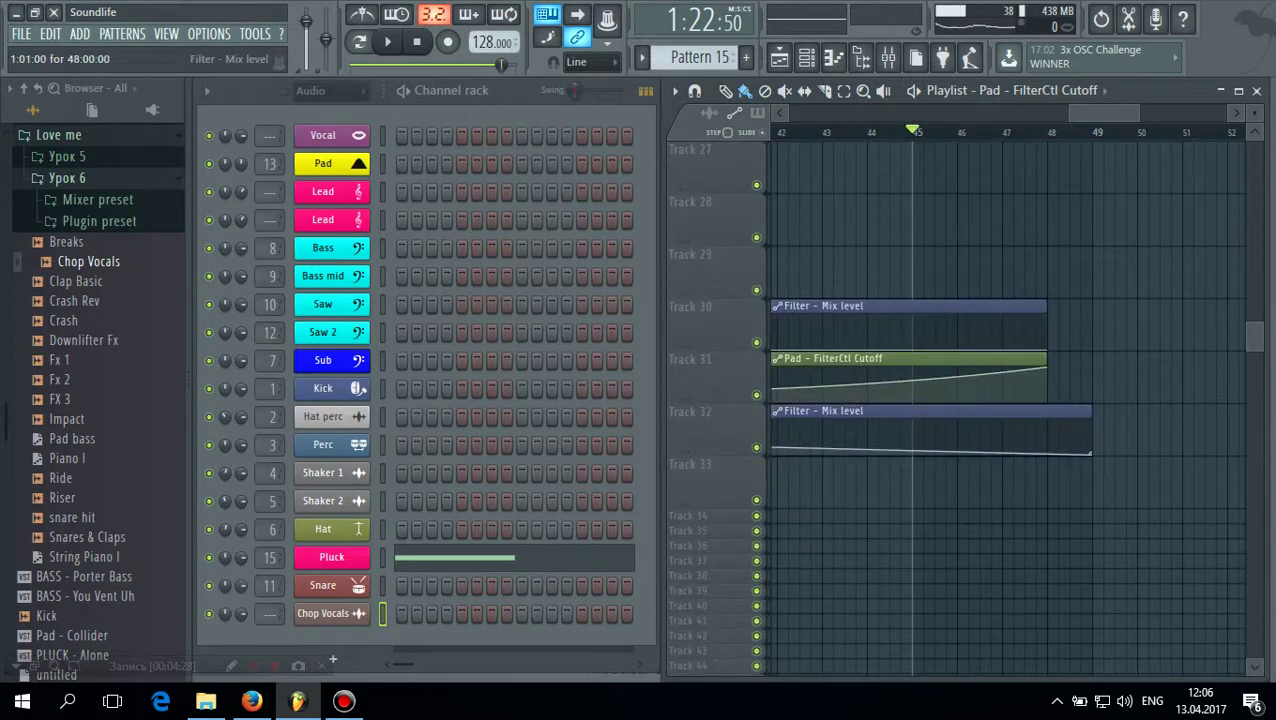
{"action": "scroll", "coordinate": [1010, 400], "scroll_direction": "up", "scroll_amount": 3}
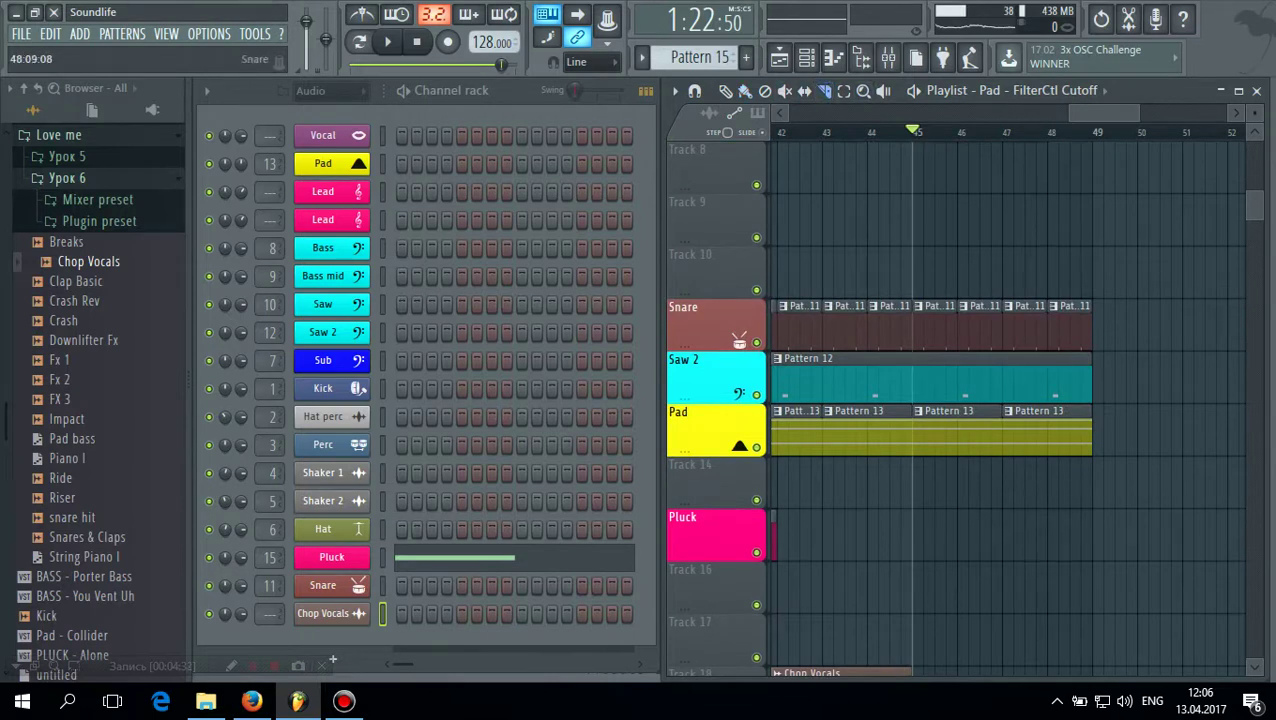
{"action": "left_click_drag", "start_coordinate": [1043, 300], "coordinate": [1047, 490]}
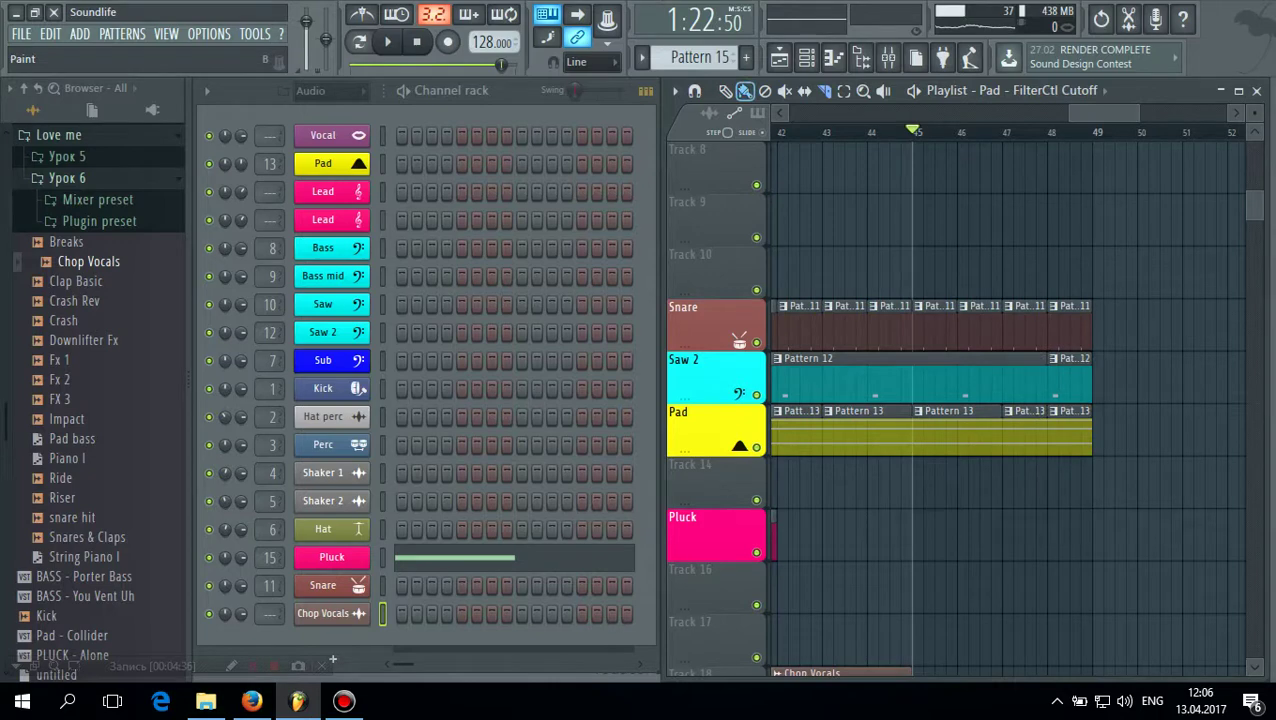
{"action": "right_click", "coordinate": [1071, 328]}
{"action": "right_click", "coordinate": [1071, 381]}
{"action": "right_click", "coordinate": [1071, 433]}
Extend the Pad - FilterCtl Cutoff clip to bar 52 and hold its automation at 100% between points at bars 48 and 49
{"action": "scroll", "coordinate": [1090, 381], "scroll_direction": "up", "scroll_amount": 7}
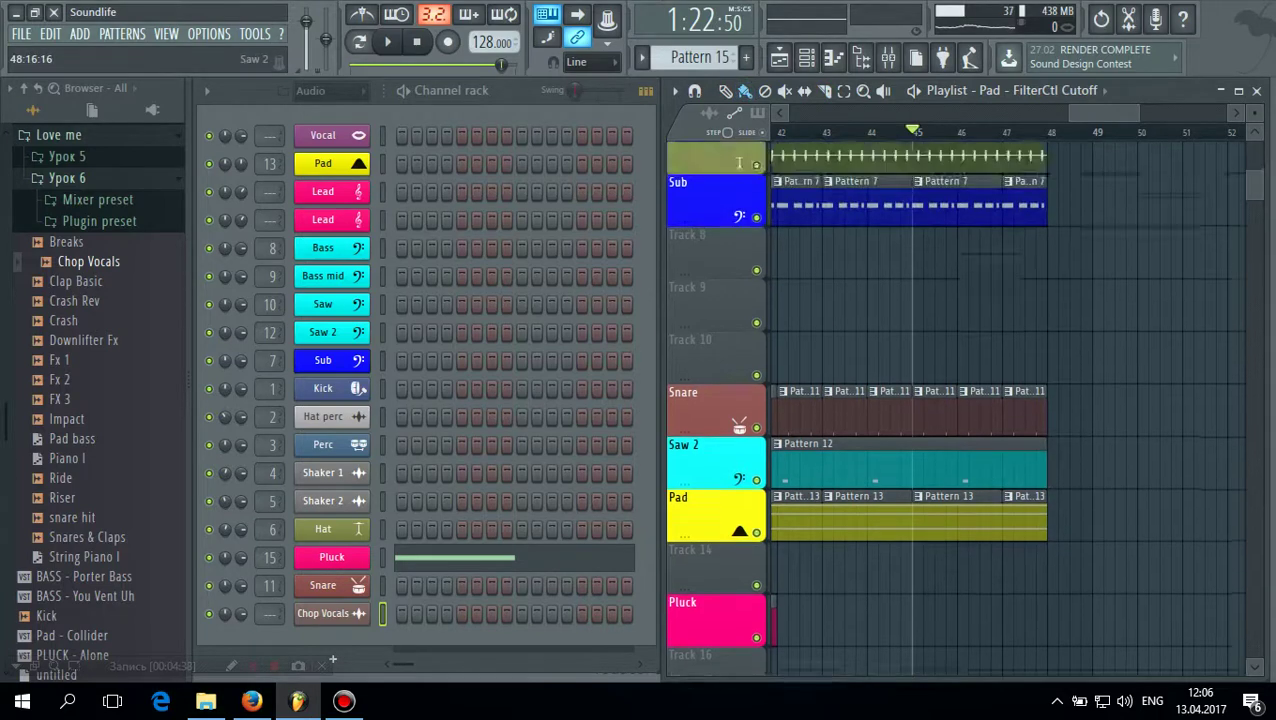
{"action": "scroll", "coordinate": [710, 420], "scroll_direction": "down", "scroll_amount": 15}
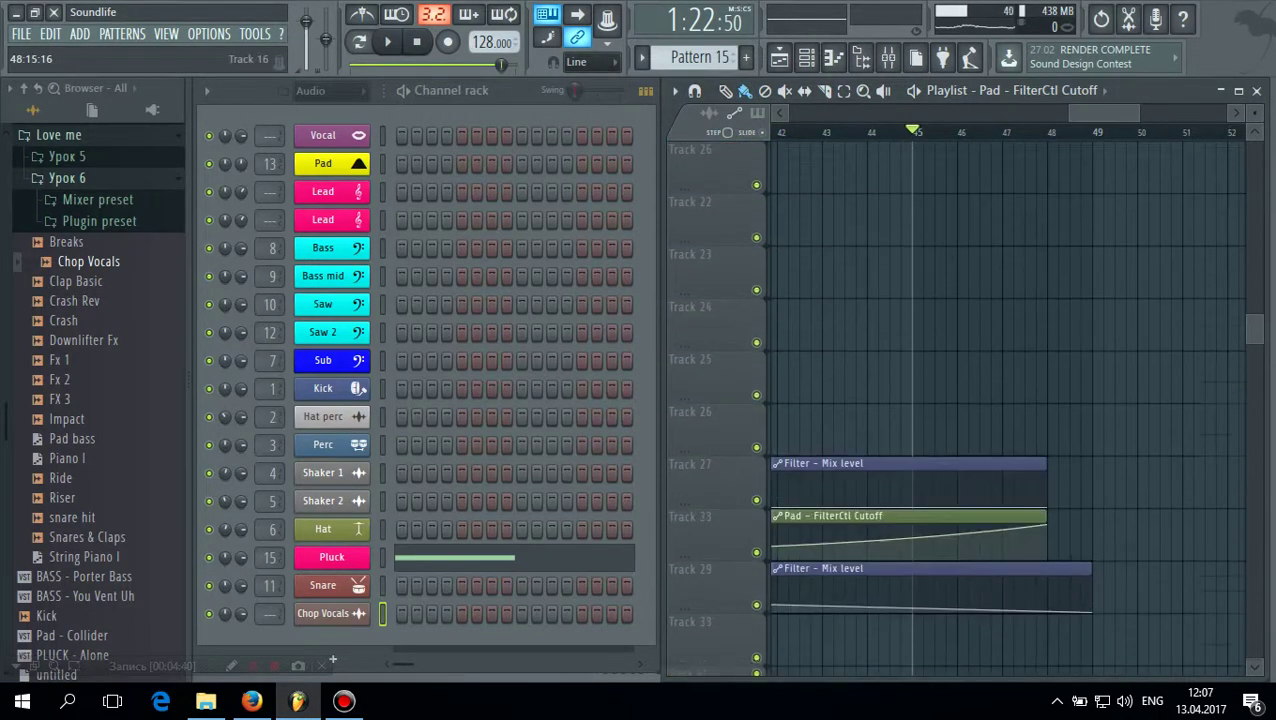
{"action": "left_click_drag", "start_coordinate": [1046, 412], "coordinate": [1227, 412]}
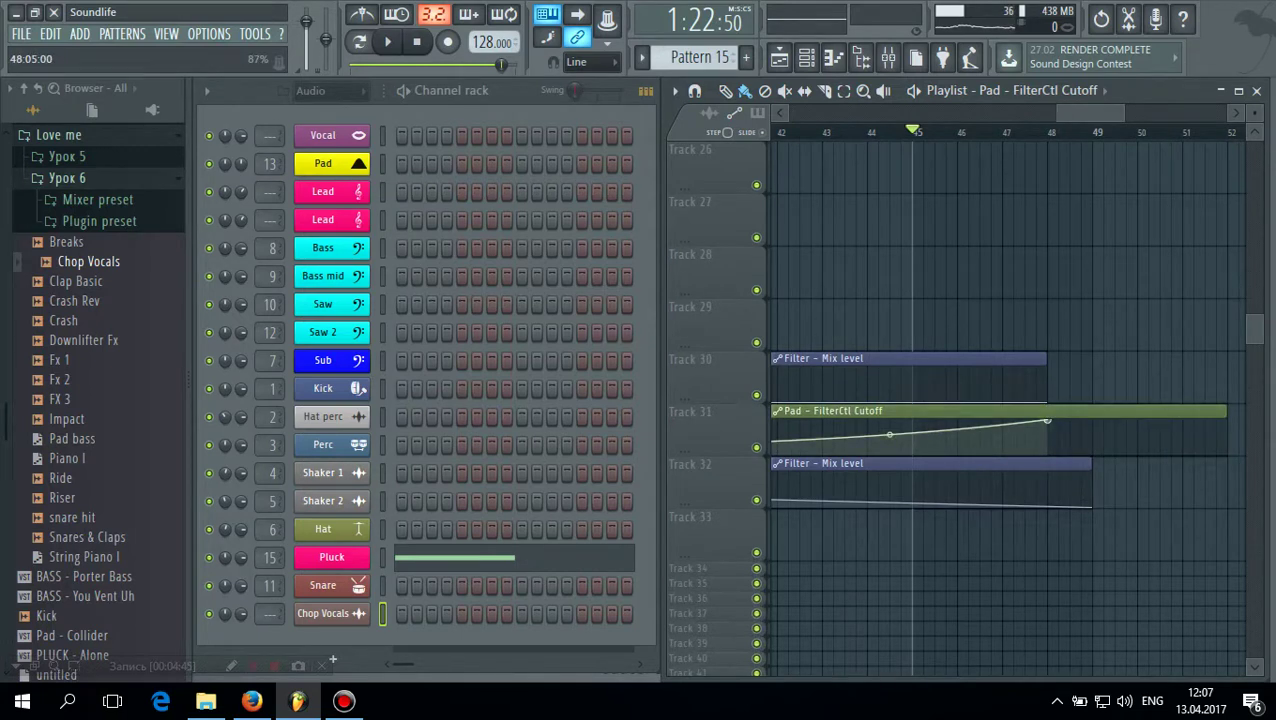
{"action": "left_click_drag", "start_coordinate": [1046, 421], "coordinate": [1092, 421]}
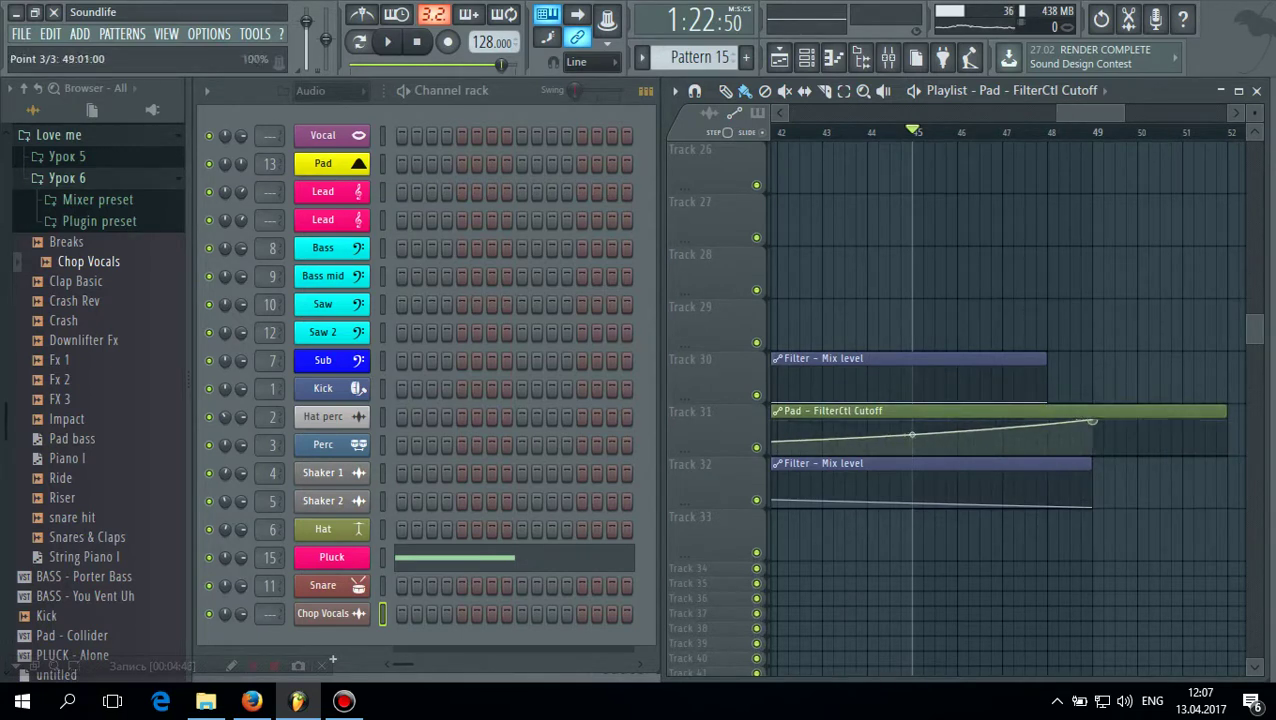
{"action": "right_click", "coordinate": [1047, 427]}
{"action": "left_click_drag", "start_coordinate": [1047, 427], "coordinate": [1047, 419]}
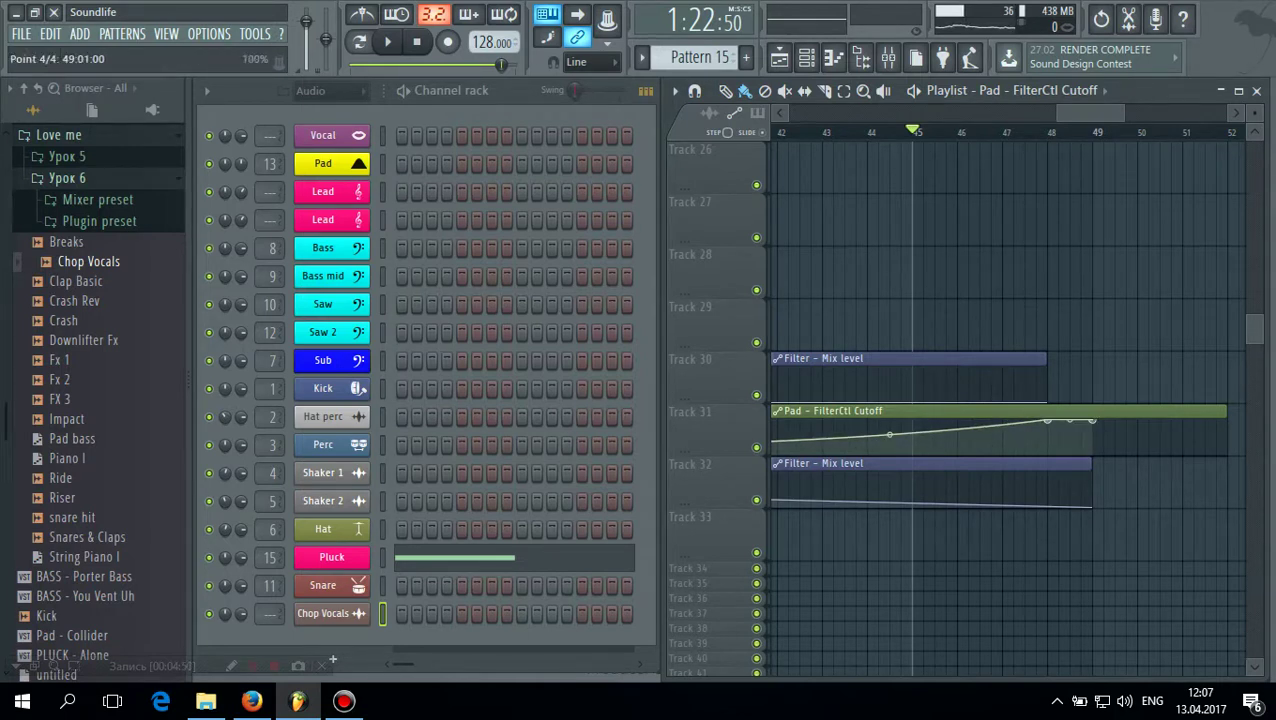
Drop the Pad cutoff sharply at bar 48, add a point at bar 49, and set the end point to bar 52 at 47%
{"action": "left_click_drag", "start_coordinate": [1092, 421], "coordinate": [1040, 421]}
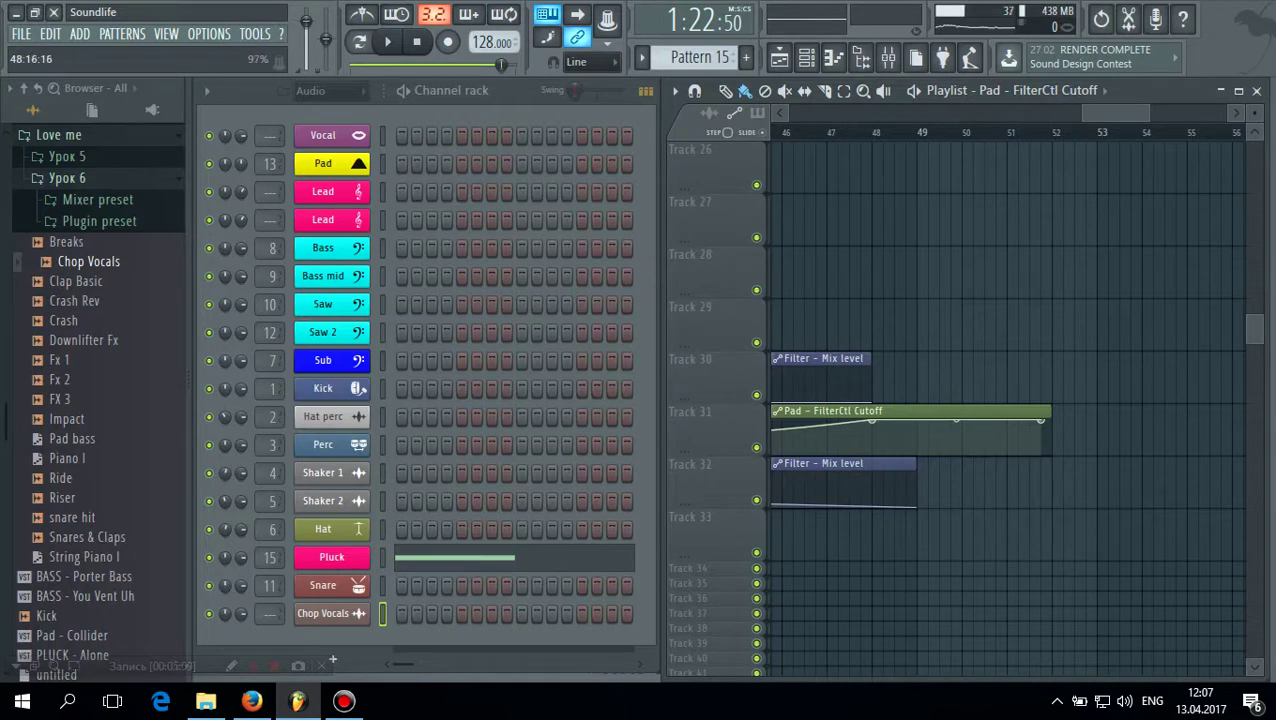
{"action": "right_click", "coordinate": [916, 421]}
{"action": "left_click_drag", "start_coordinate": [916, 421], "coordinate": [872, 449]}
{"action": "right_click", "coordinate": [916, 441]}
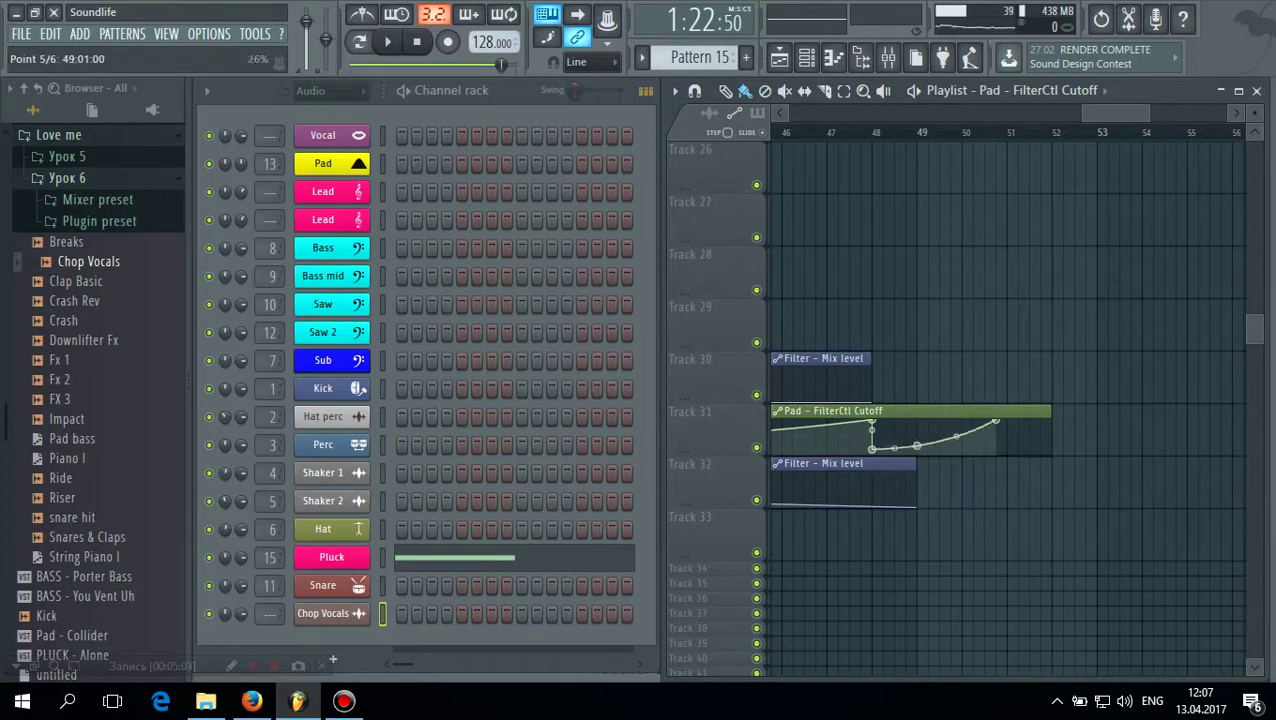
{"action": "left_click_drag", "start_coordinate": [995, 421], "coordinate": [1048, 438]}
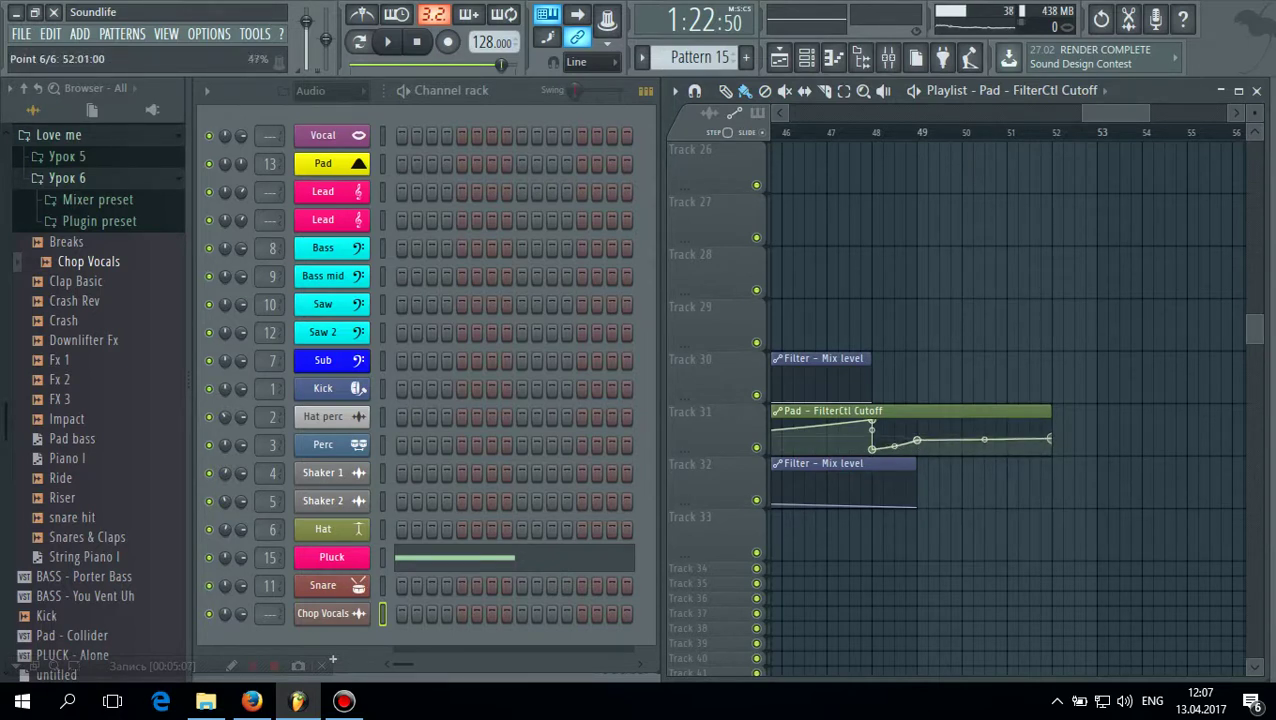
Extend the Track 32 Filter - Mix level clip past bar 50 and make its automation rise steeply just after bar 49
{"action": "scroll", "coordinate": [994, 385], "scroll_direction": "up", "scroll_amount": 4}
{"action": "scroll", "coordinate": [988, 385], "scroll_direction": "down", "scroll_amount": 3}
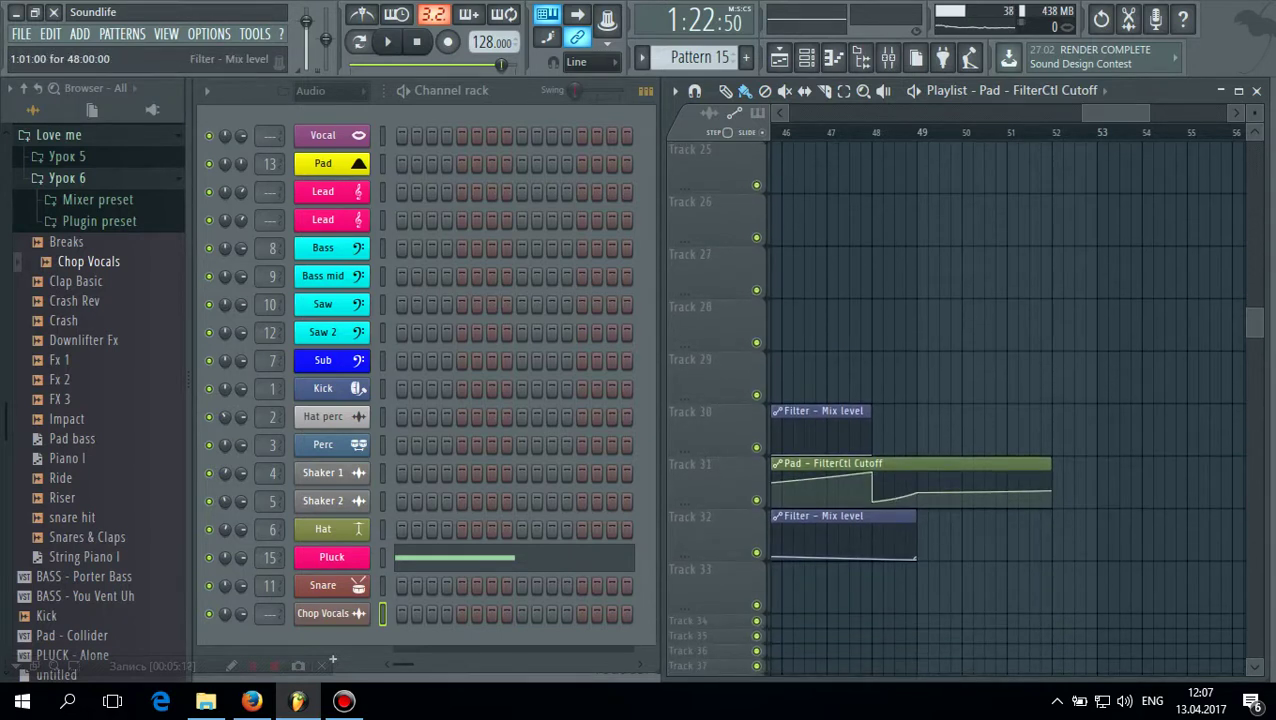
{"action": "left_click_drag", "start_coordinate": [914, 540], "coordinate": [994, 540]}
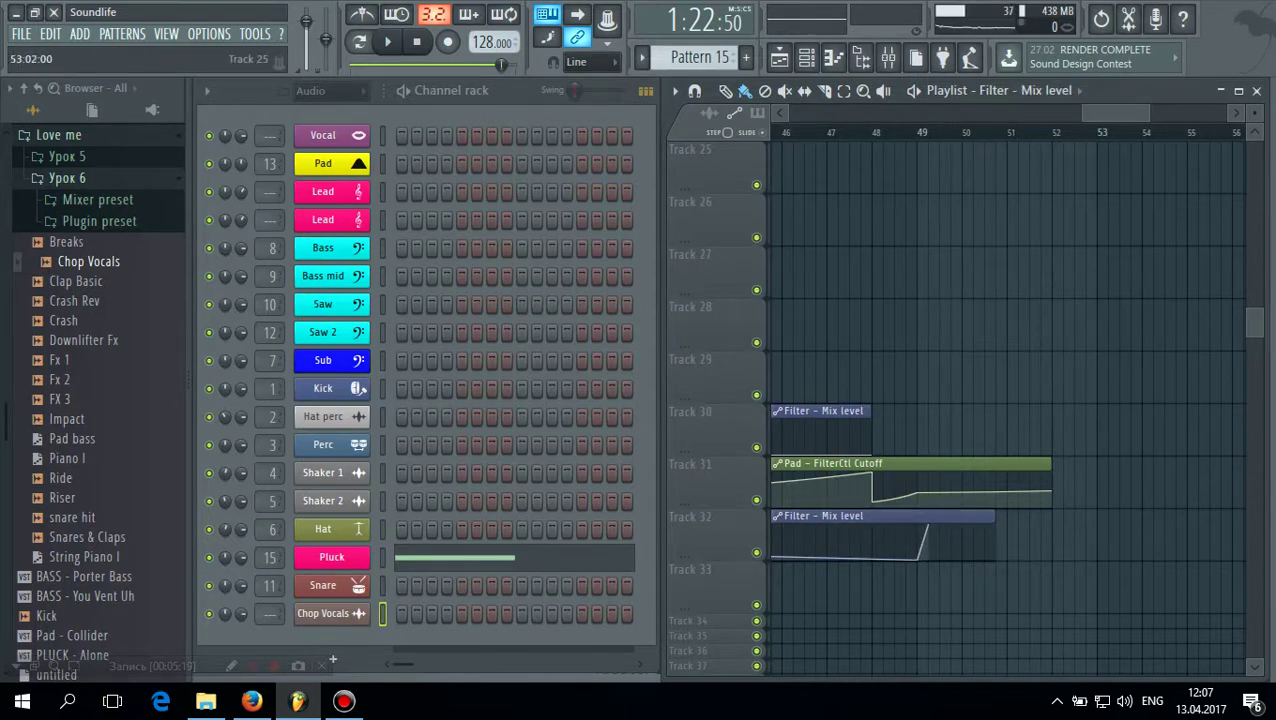
{"action": "left_click_drag", "start_coordinate": [1118, 113], "coordinate": [817, 113]}
{"action": "scroll", "coordinate": [955, 400], "scroll_direction": "up", "scroll_amount": 6}
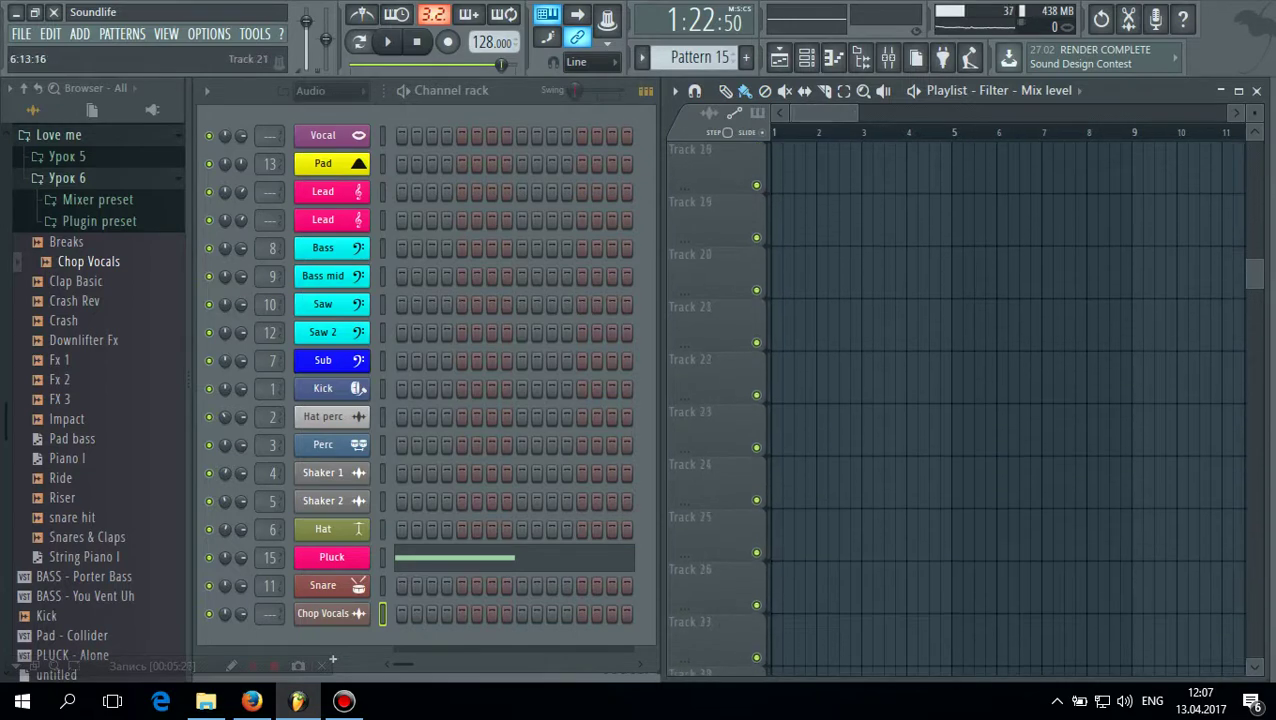
{"action": "scroll", "coordinate": [955, 400], "scroll_direction": "up", "scroll_amount": 4}
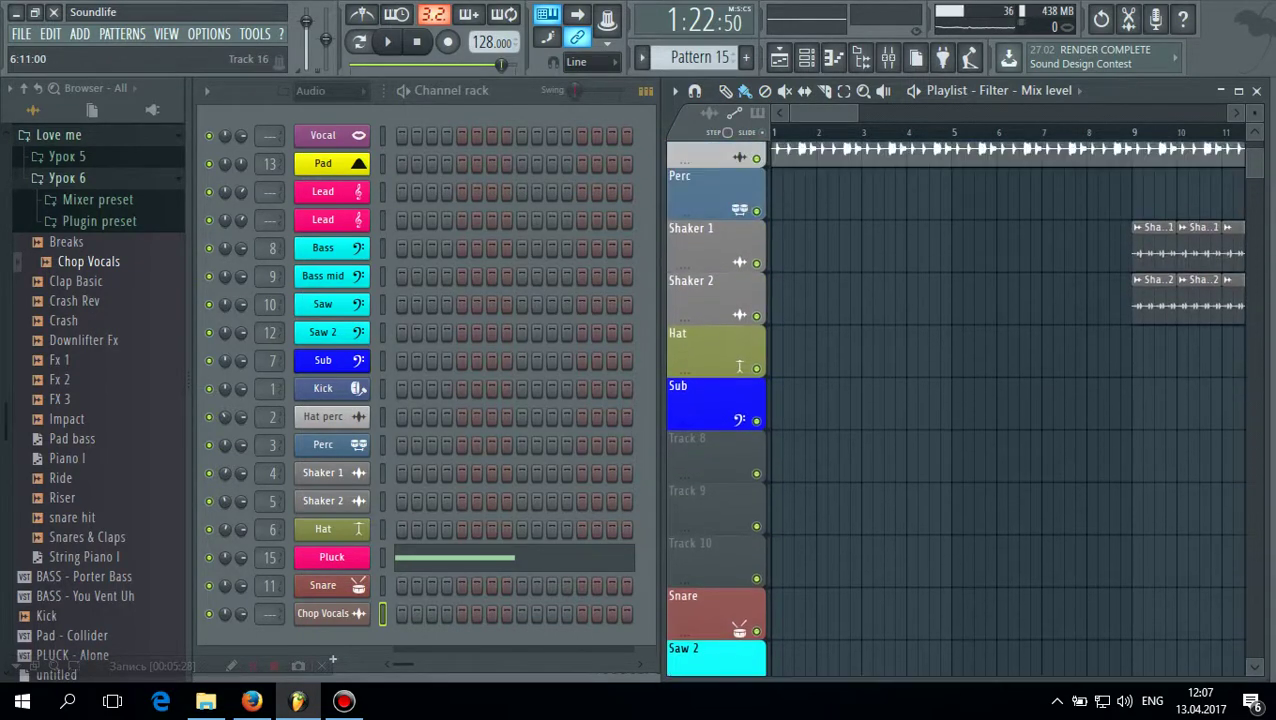
Delete the end point of the steep rise after bar 49 in the Track 32 Filter - Mix level automation
{"action": "scroll", "coordinate": [955, 400], "scroll_direction": "down", "scroll_amount": 7}
{"action": "scroll", "coordinate": [955, 400], "scroll_direction": "down", "scroll_amount": 1}
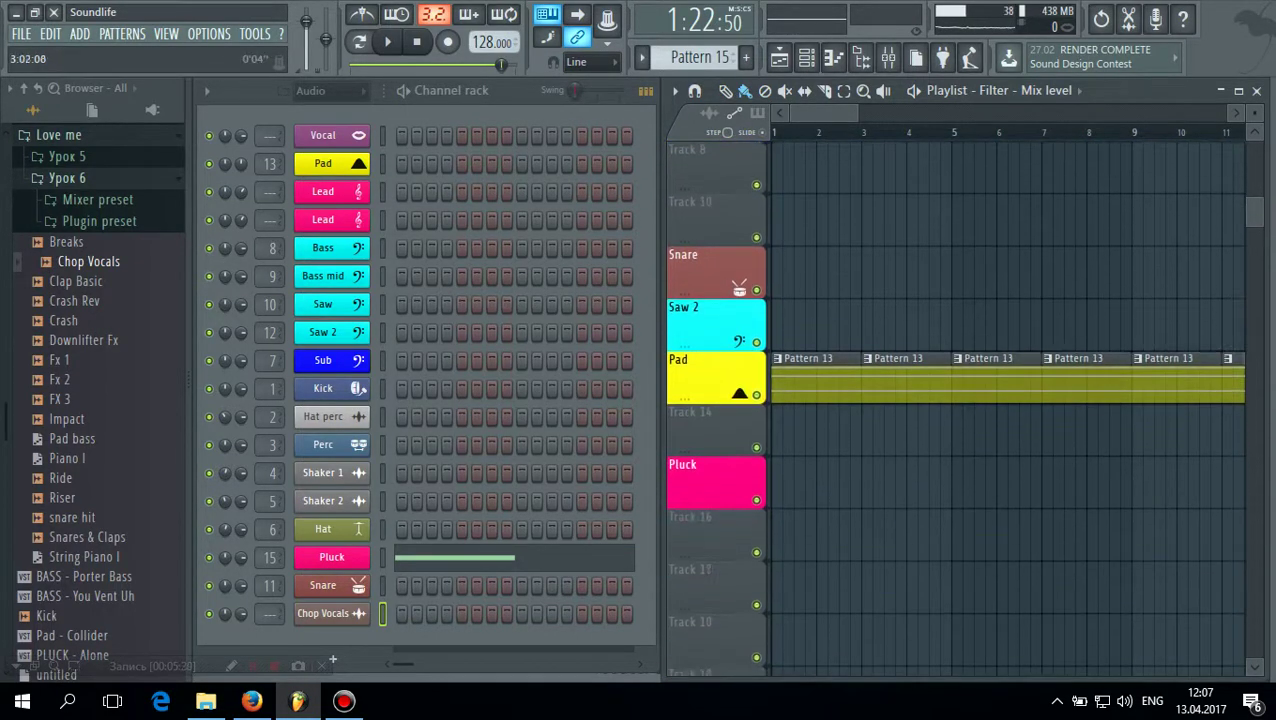
{"action": "scroll", "coordinate": [880, 325], "scroll_direction": "right", "scroll_amount": 10}
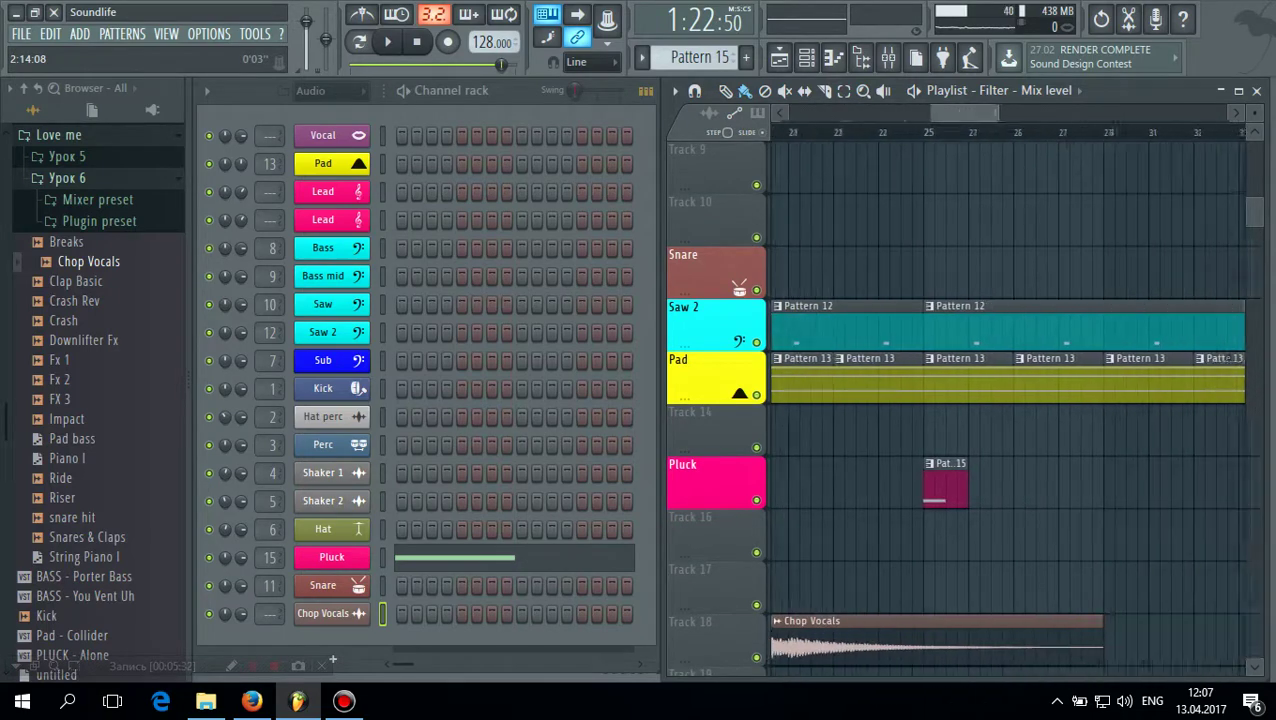
{"action": "scroll", "coordinate": [955, 400], "scroll_direction": "down", "scroll_amount": 10}
{"action": "scroll", "coordinate": [999, 583], "scroll_direction": "right", "scroll_amount": 10}
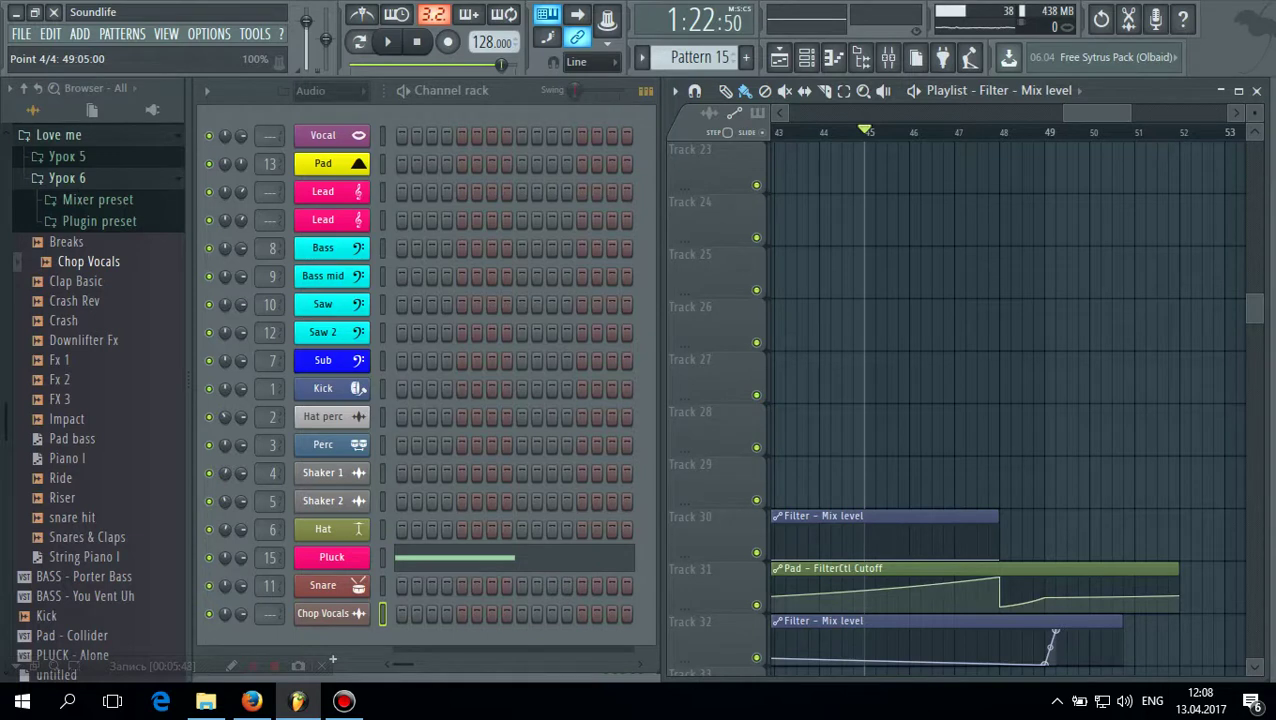
{"action": "right_click", "coordinate": [1054, 633]}
{"action": "left_click", "coordinate": [1080, 364]}
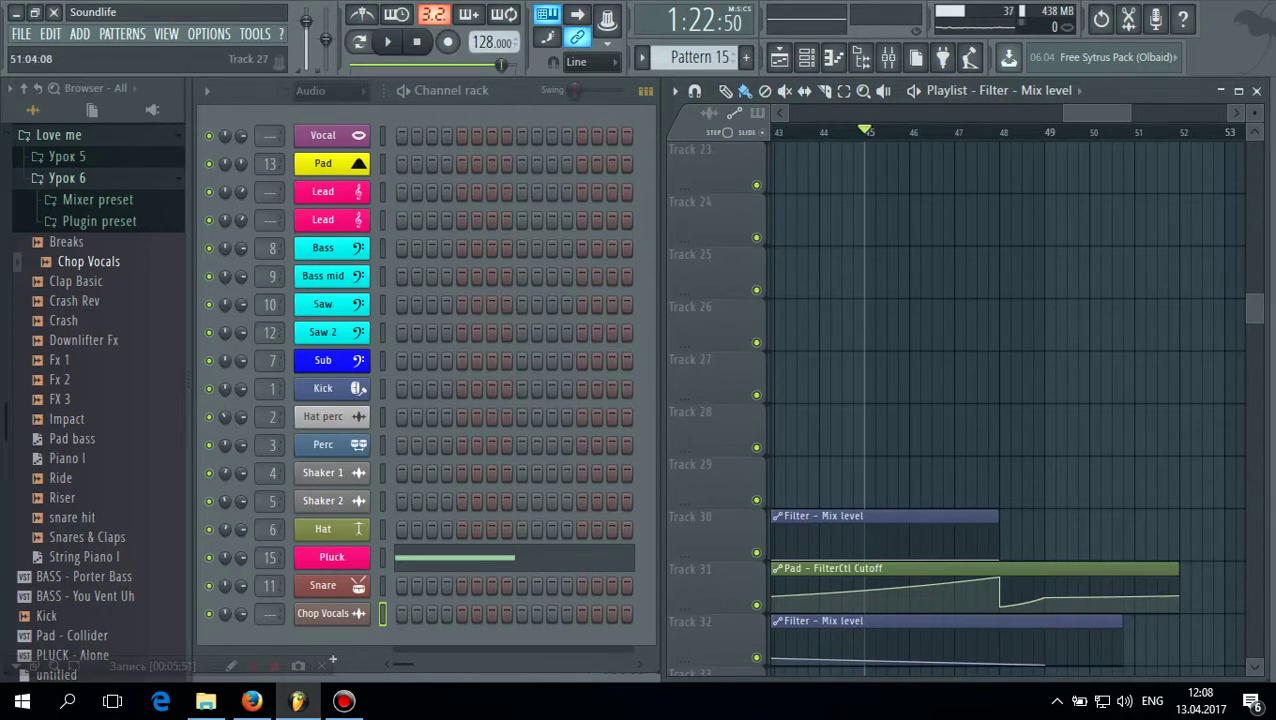
Select the empty Pattern 16 as the active pattern
{"action": "scroll", "coordinate": [1005, 400], "scroll_direction": "up", "scroll_amount": 3}
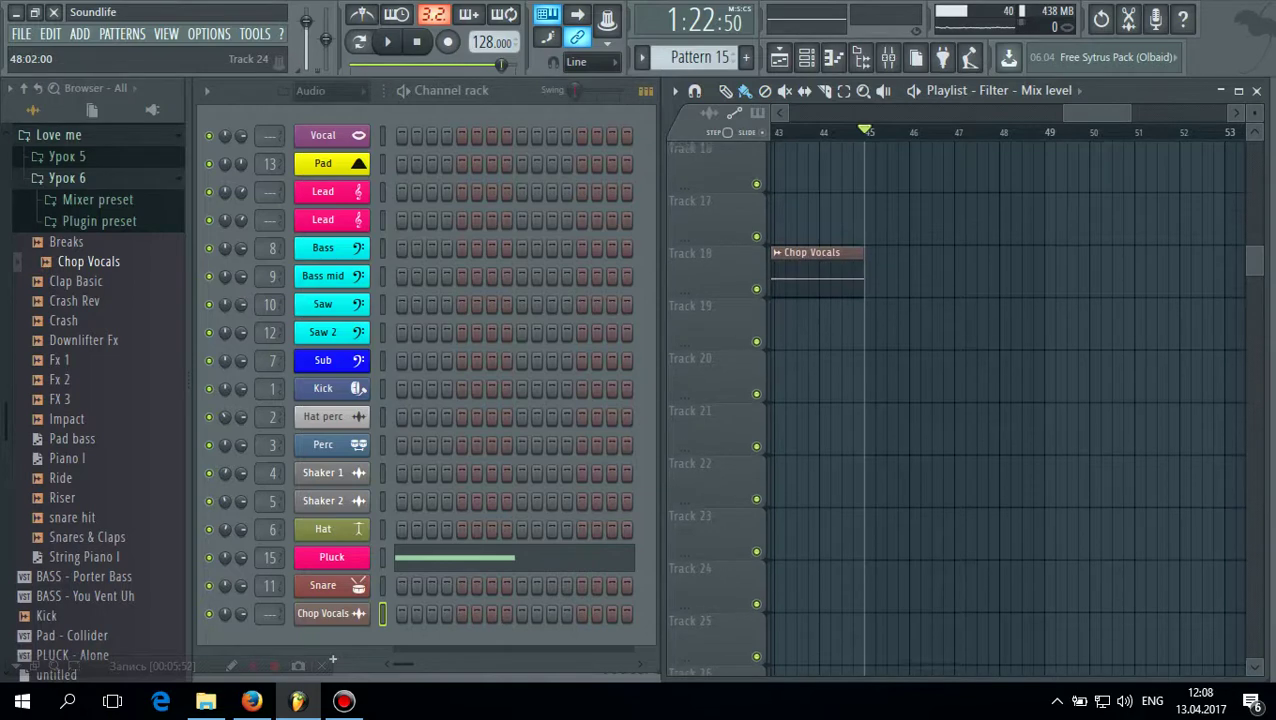
{"action": "scroll", "coordinate": [1005, 400], "scroll_direction": "up", "scroll_amount": 6}
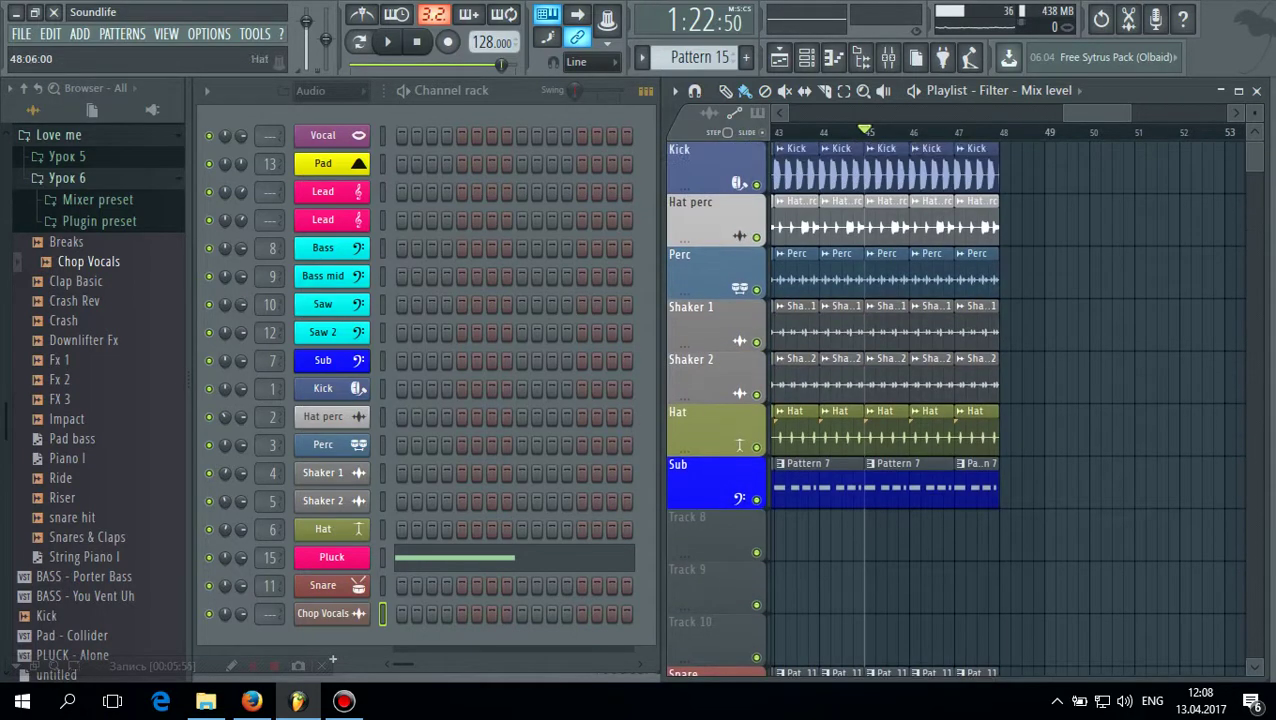
{"action": "scroll", "coordinate": [1005, 400], "scroll_direction": "down", "scroll_amount": 3}
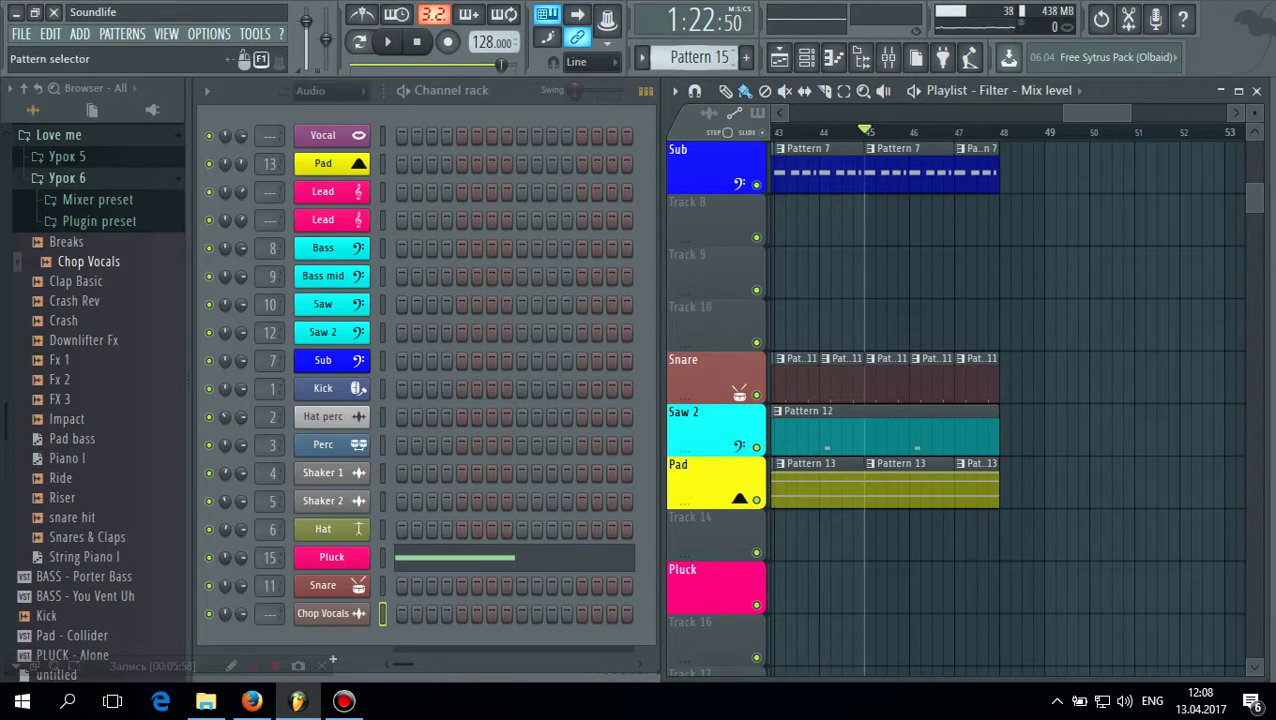
{"action": "scroll", "coordinate": [700, 57], "scroll_direction": "up", "scroll_amount": 1}
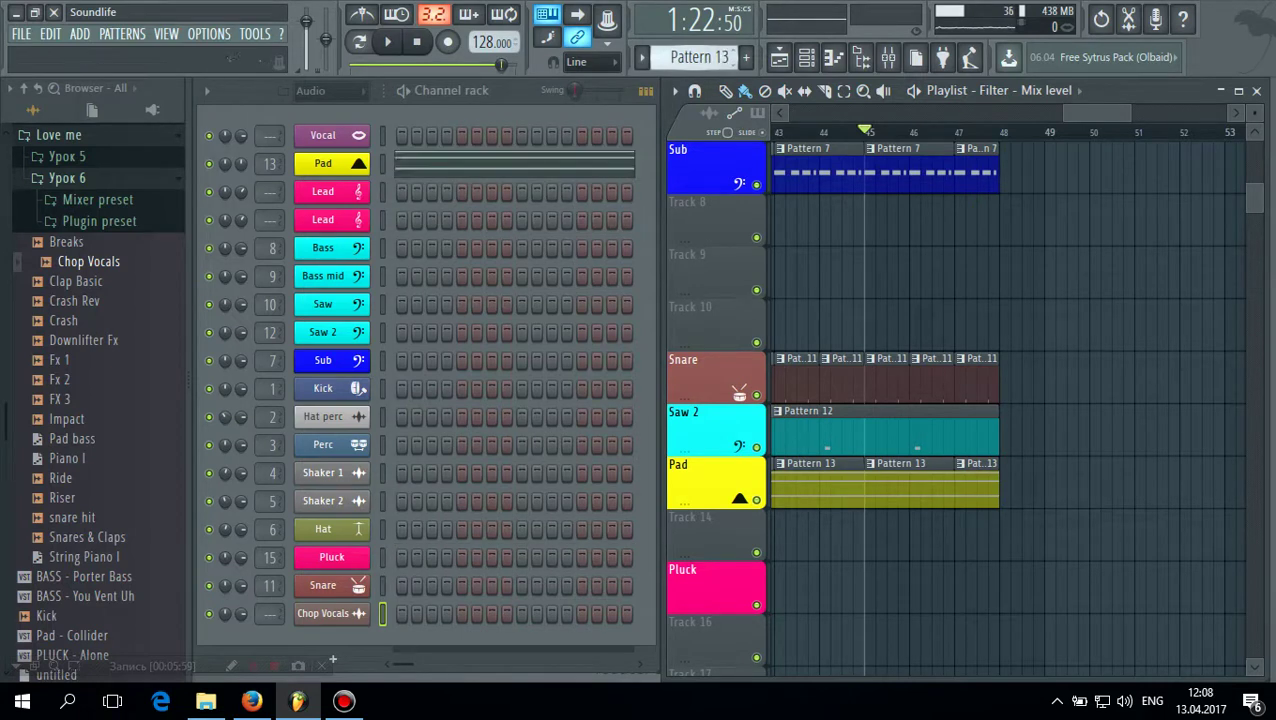
{"action": "scroll", "coordinate": [700, 57], "scroll_direction": "down", "scroll_amount": 1}
{"action": "scroll", "coordinate": [700, 57], "scroll_direction": "up", "scroll_amount": 1}
{"action": "scroll", "coordinate": [700, 57], "scroll_direction": "up", "scroll_amount": 1}
{"action": "scroll", "coordinate": [700, 57], "scroll_direction": "up", "scroll_amount": 3}
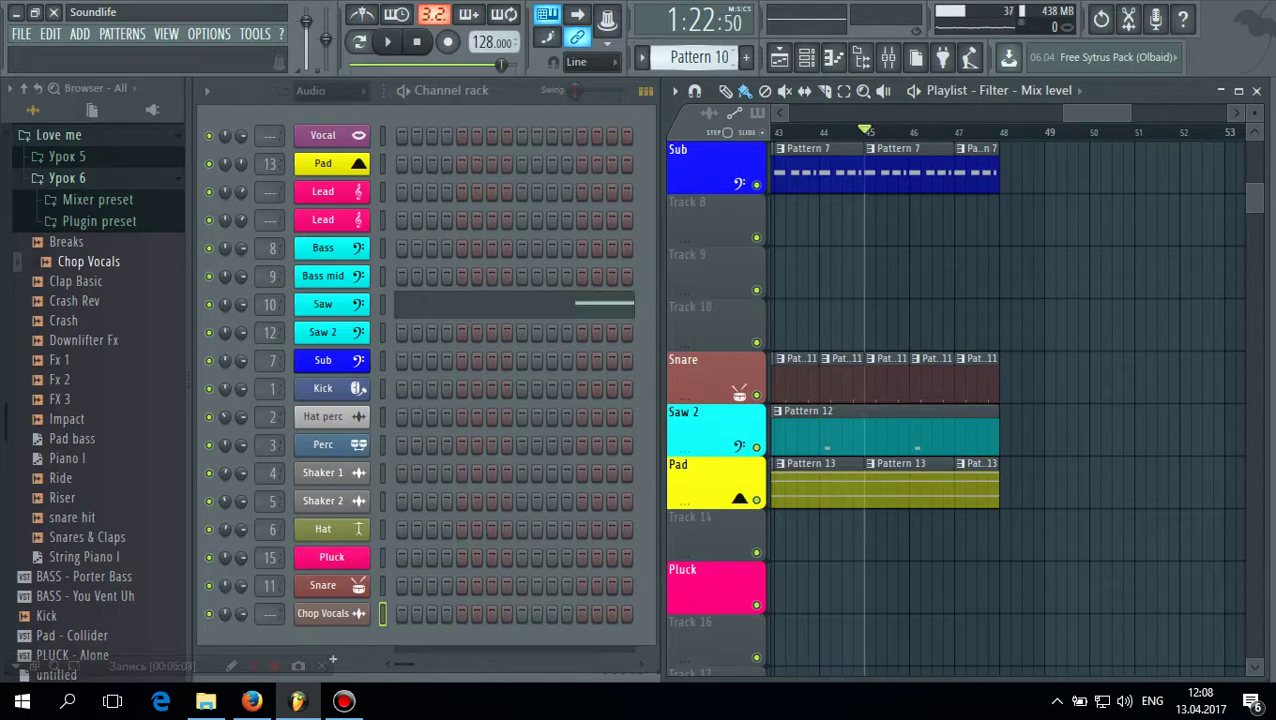
{"action": "scroll", "coordinate": [700, 57], "scroll_direction": "down", "scroll_amount": 1}
{"action": "scroll", "coordinate": [700, 57], "scroll_direction": "up", "scroll_amount": 1}
{"action": "scroll", "coordinate": [700, 57], "scroll_direction": "down", "scroll_amount": 1}
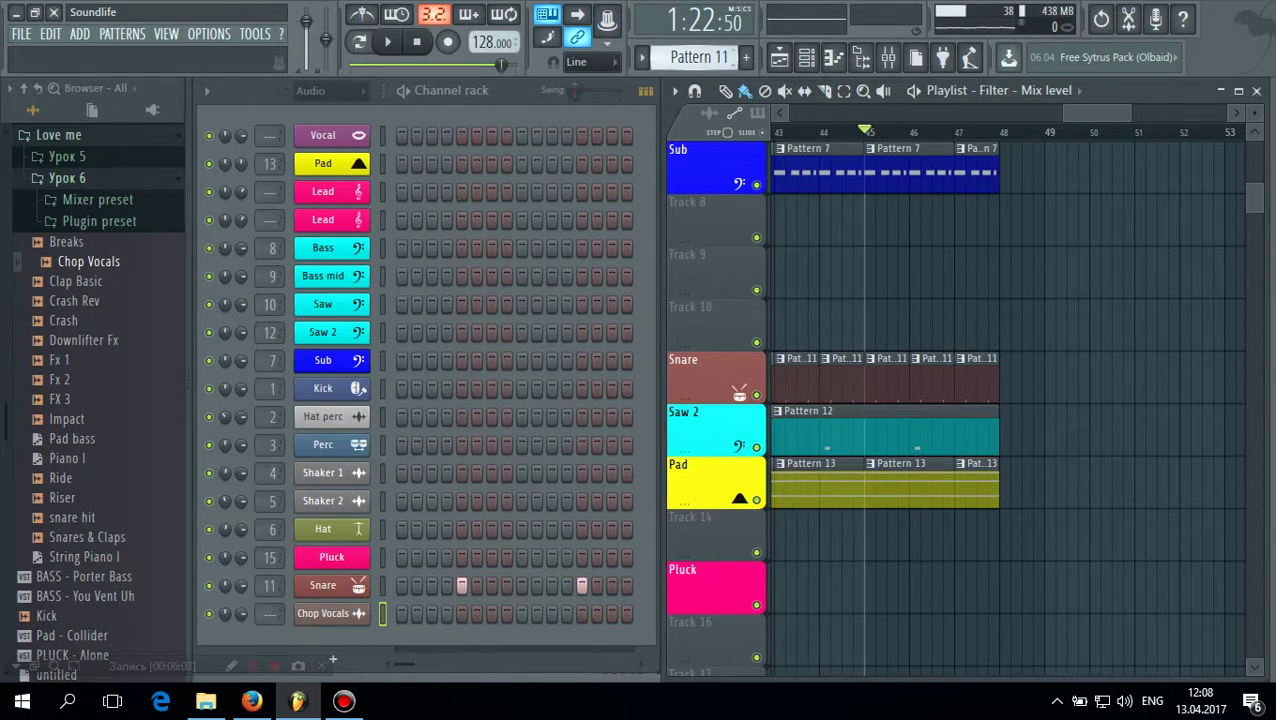
{"action": "scroll", "coordinate": [700, 57], "scroll_direction": "down", "scroll_amount": 1}
{"action": "scroll", "coordinate": [700, 57], "scroll_direction": "down", "scroll_amount": 1}
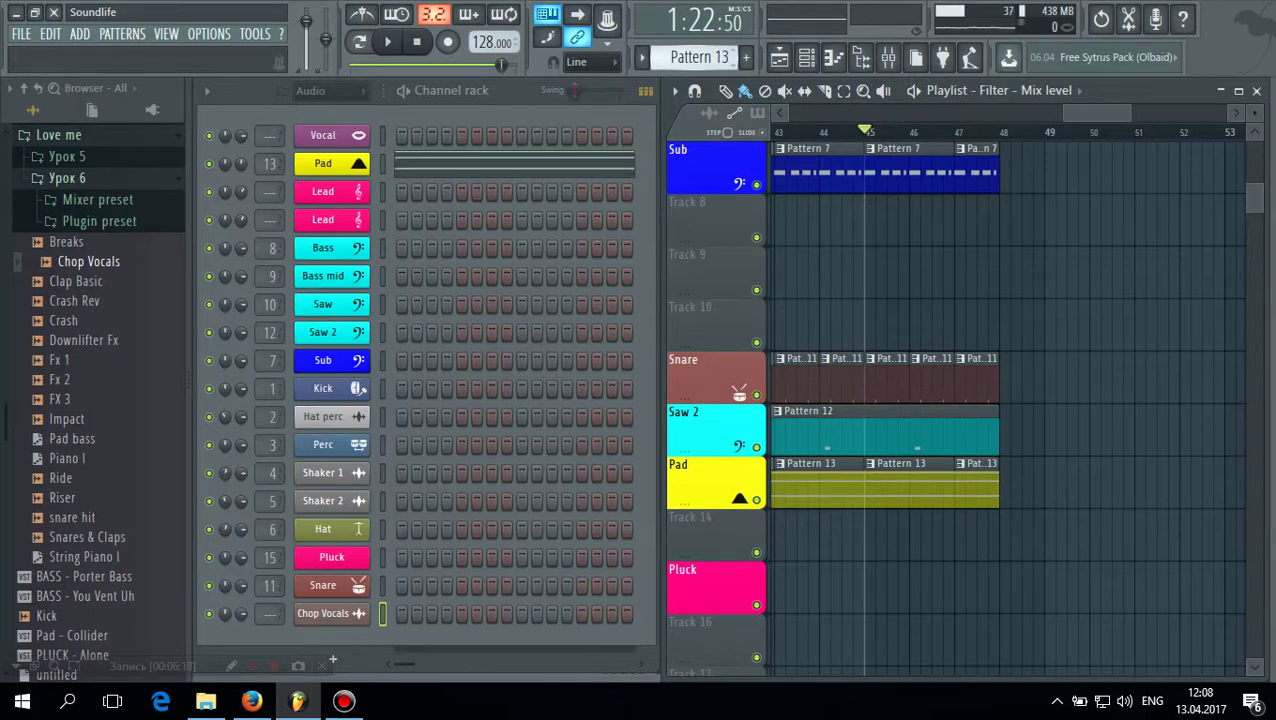
{"action": "scroll", "coordinate": [700, 57], "scroll_direction": "down", "scroll_amount": 2}
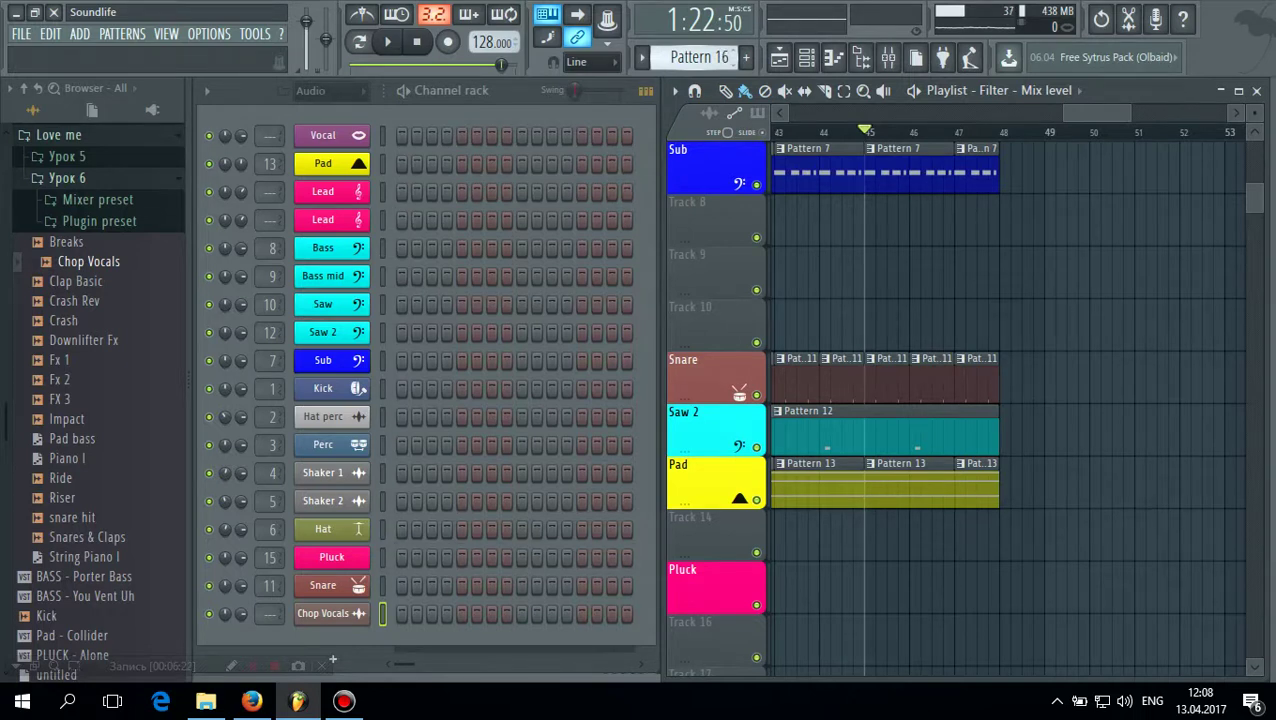
{"action": "scroll", "coordinate": [700, 57], "scroll_direction": "down", "scroll_amount": 1}
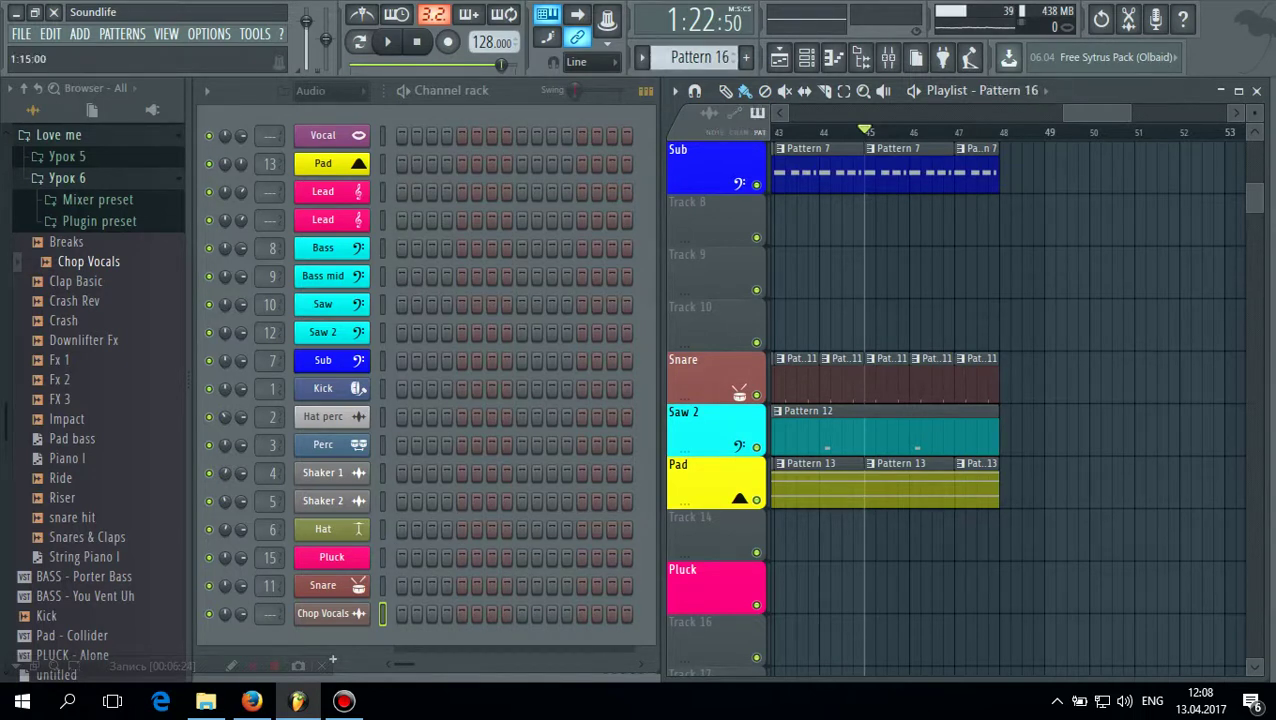
Add a TruePianos [64bit] instrument channel and move its window lower
{"action": "left_click", "coordinate": [333, 659]}
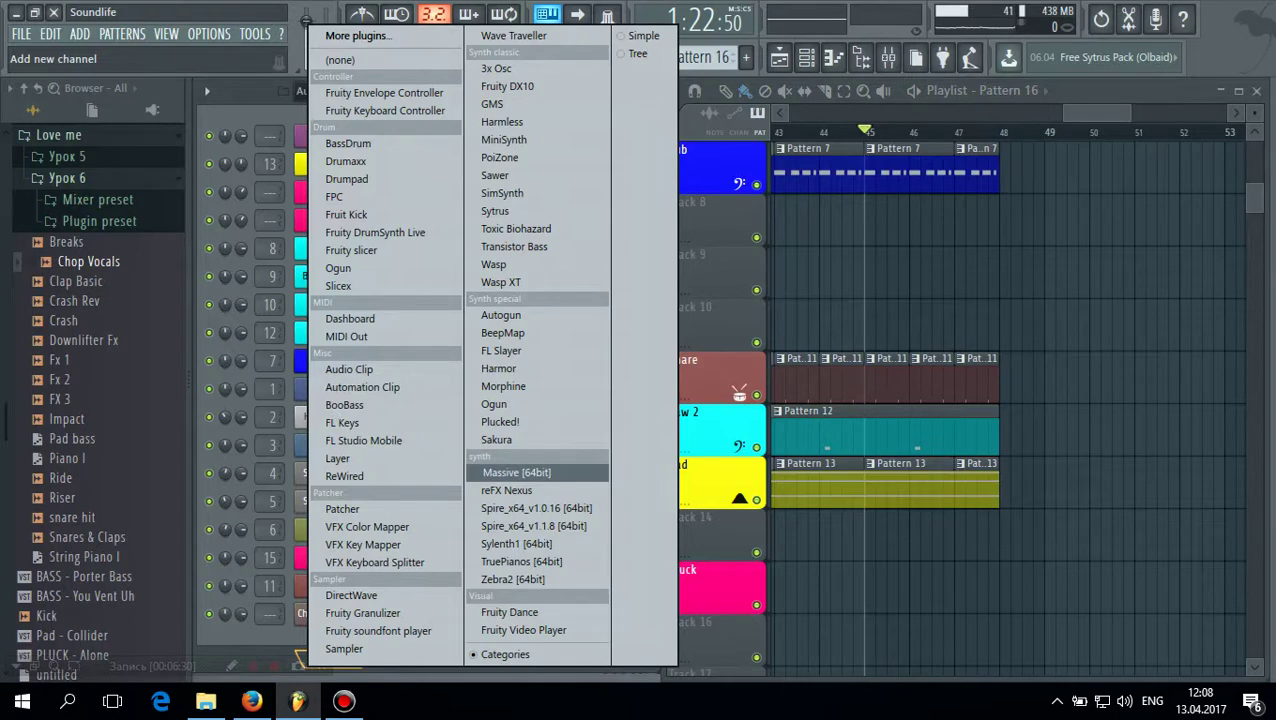
{"action": "left_click", "coordinate": [523, 561]}
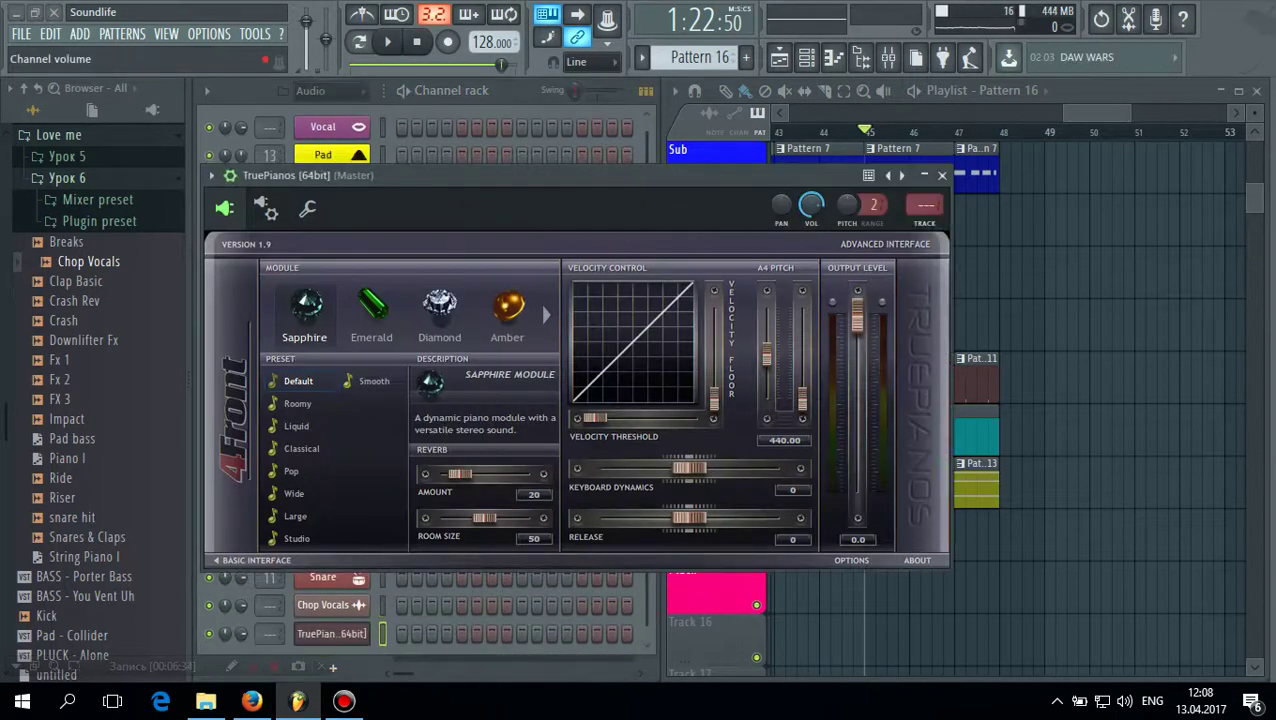
{"action": "left_click_drag", "start_coordinate": [800, 175], "coordinate": [838, 236]}
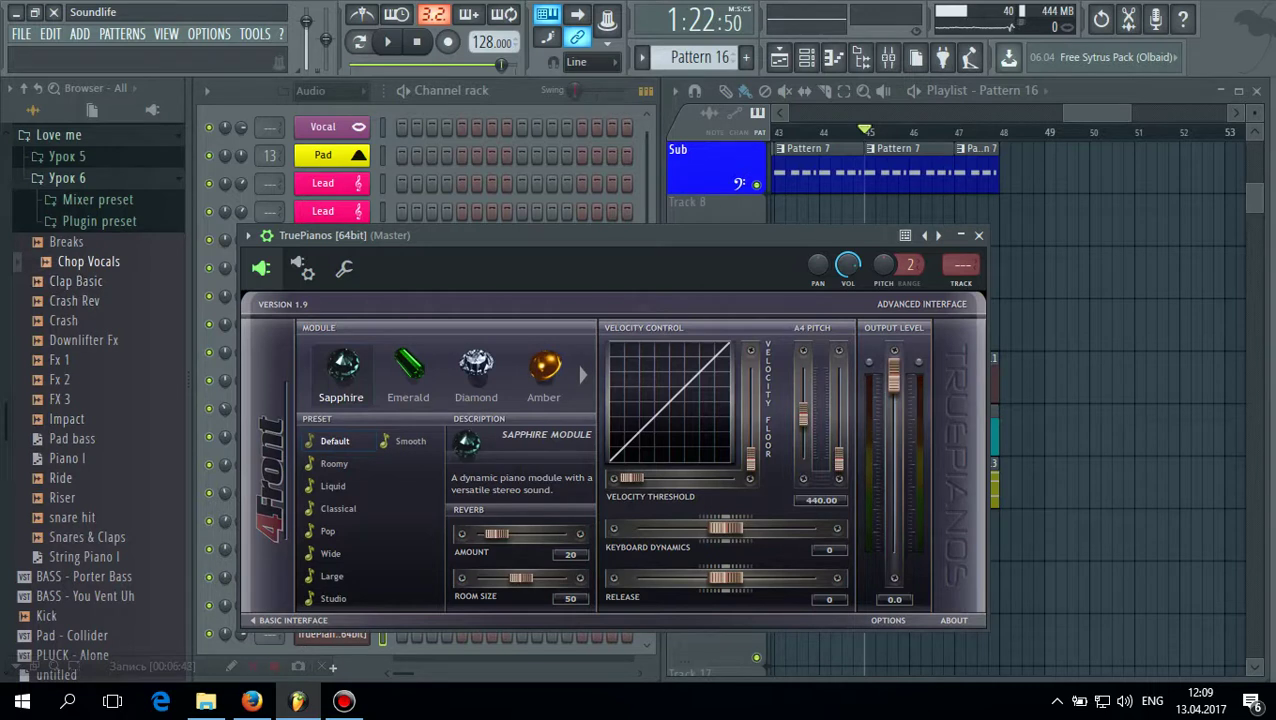
Load the Piano I preset into TruePianos and route the channel to mixer track 16
{"action": "left_click", "coordinate": [99, 221]}
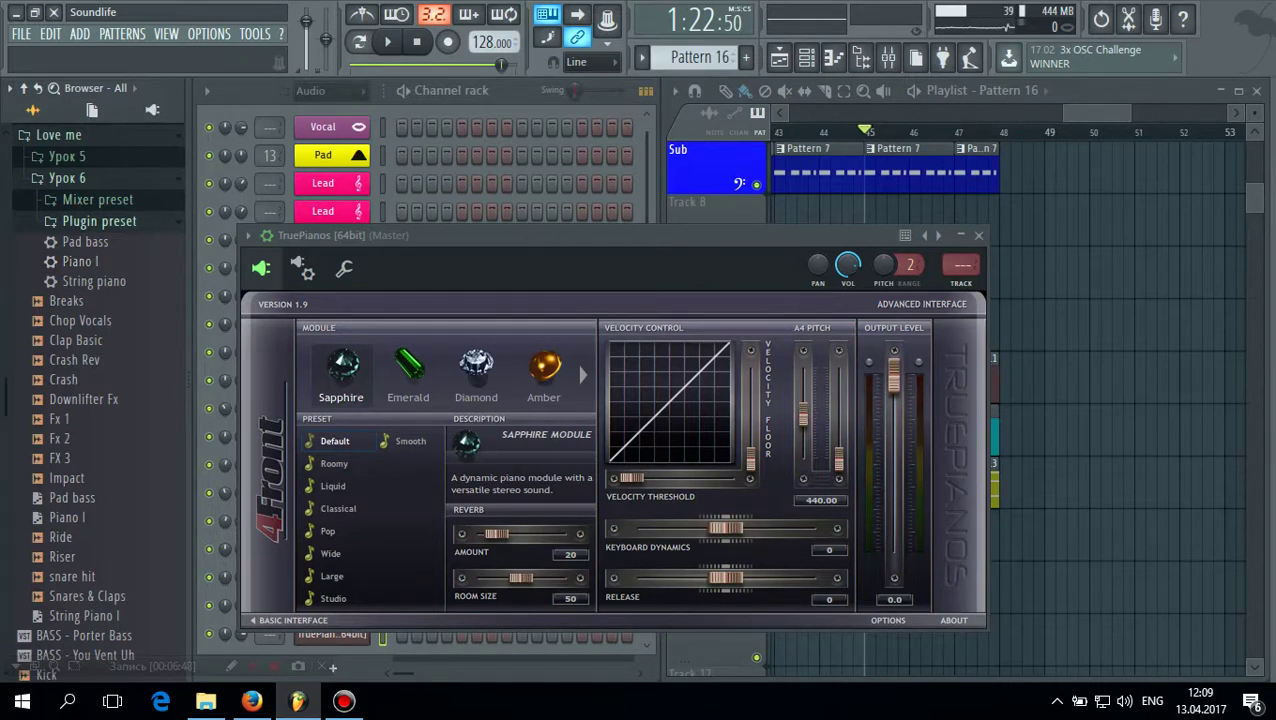
{"action": "left_click", "coordinate": [248, 235]}
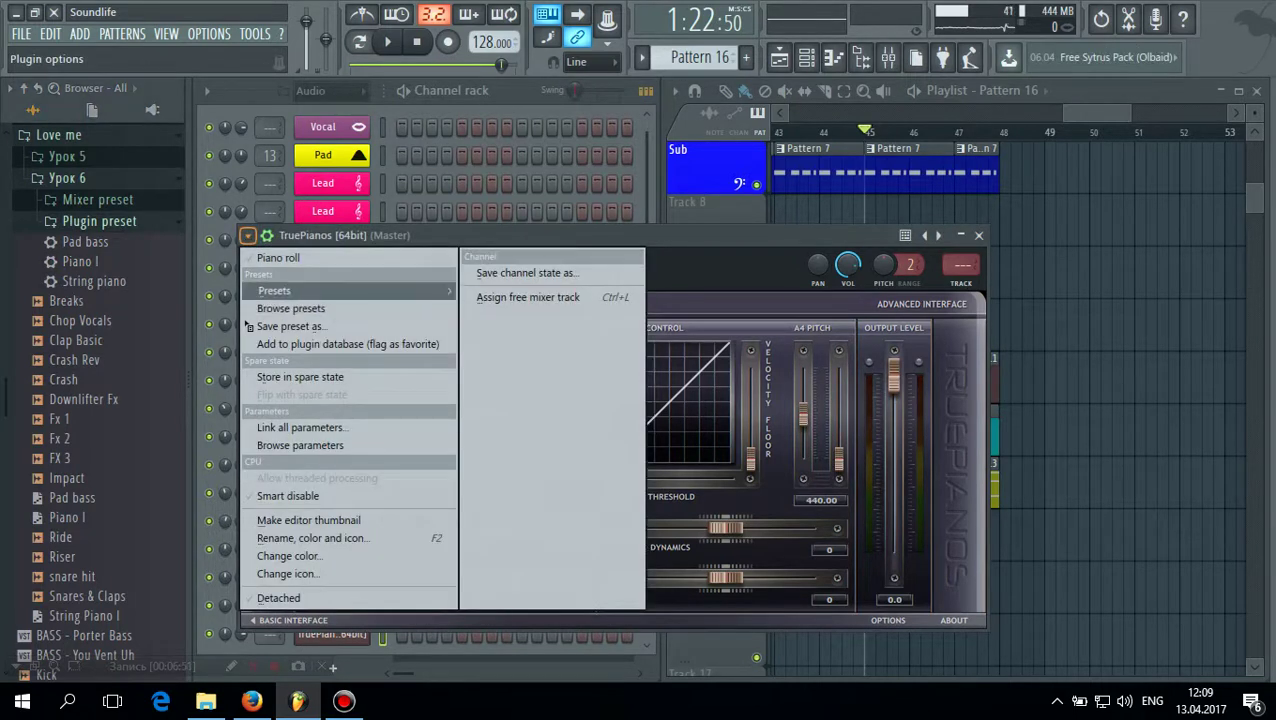
{"action": "mouse_move", "coordinate": [300, 290]}
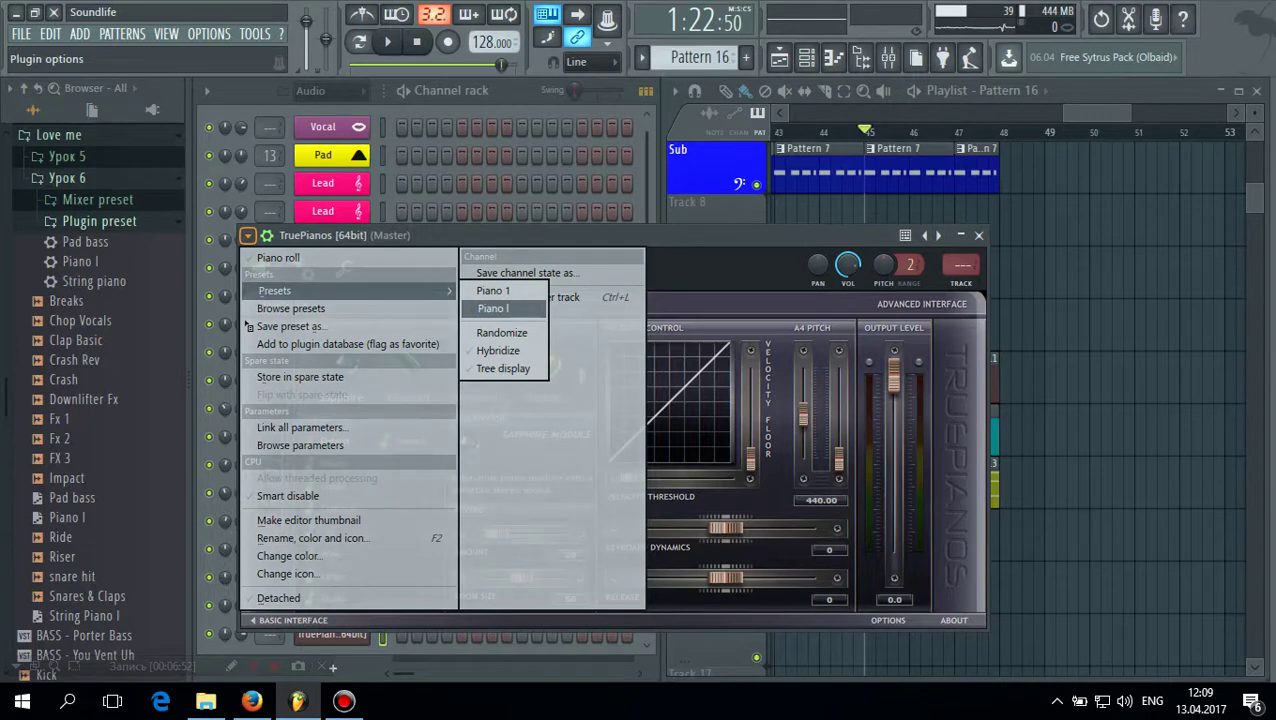
{"action": "left_click", "coordinate": [493, 308]}
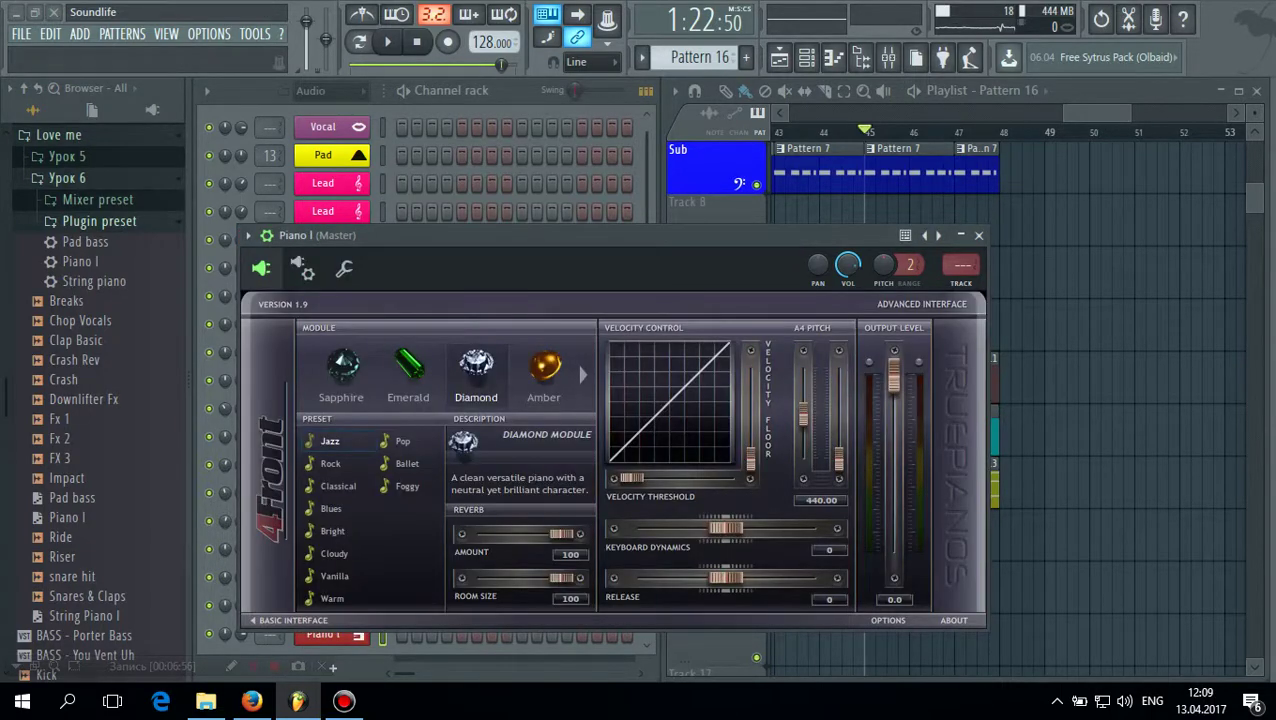
{"action": "left_click_drag", "start_coordinate": [963, 265], "coordinate": [963, 240]}
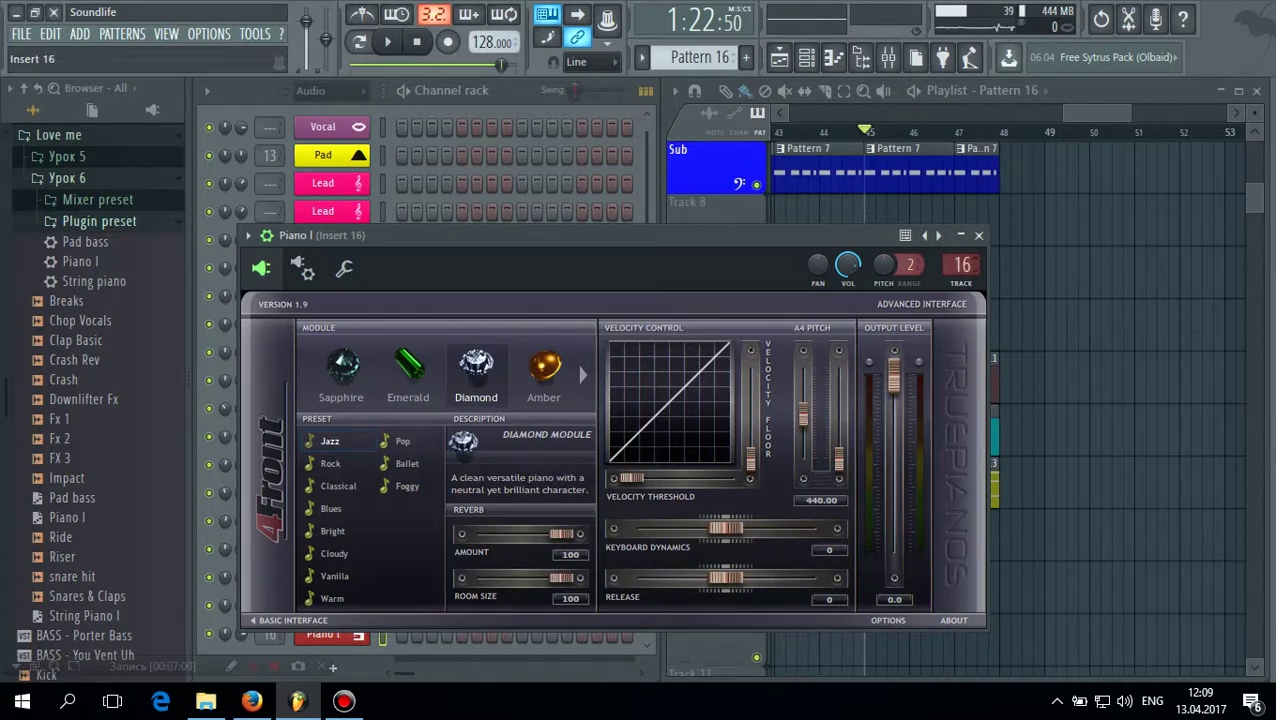
Load the saved mixer track state containing Fruity delay 2 and Fruity Reeverb 2 onto Insert 16
{"action": "double_click", "coordinate": [962, 265]}
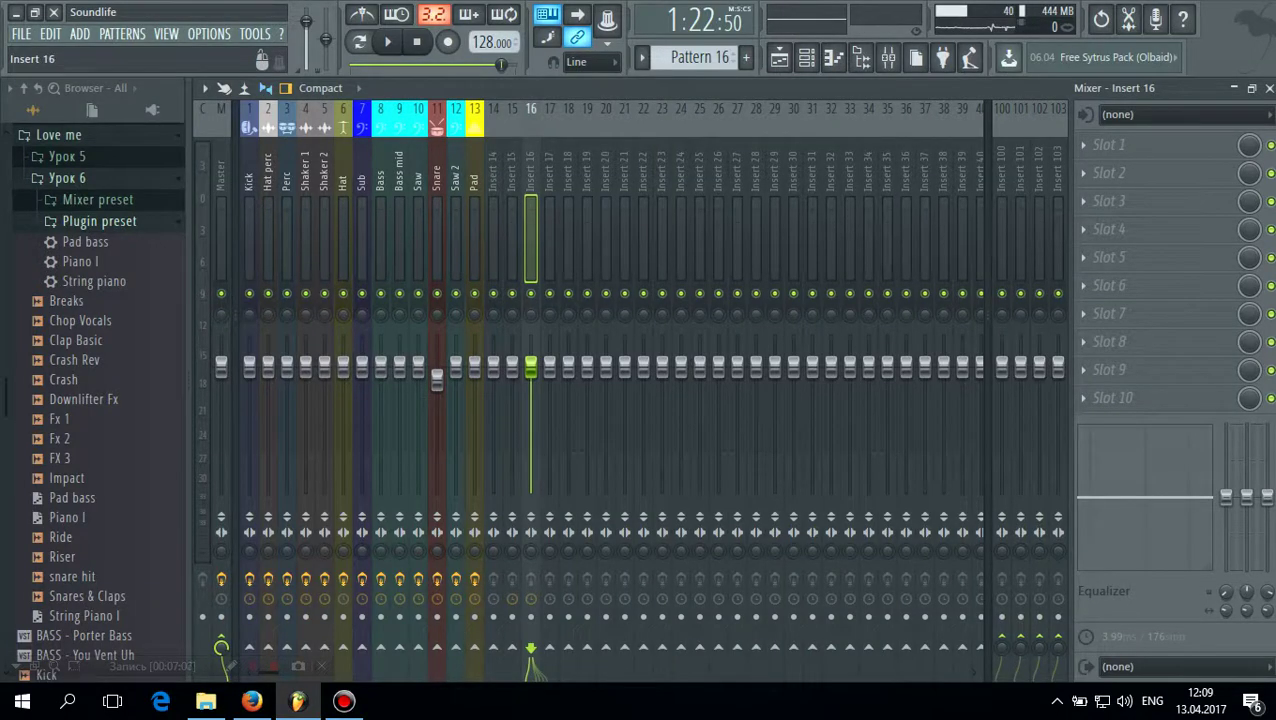
{"action": "right_click", "coordinate": [536, 106]}
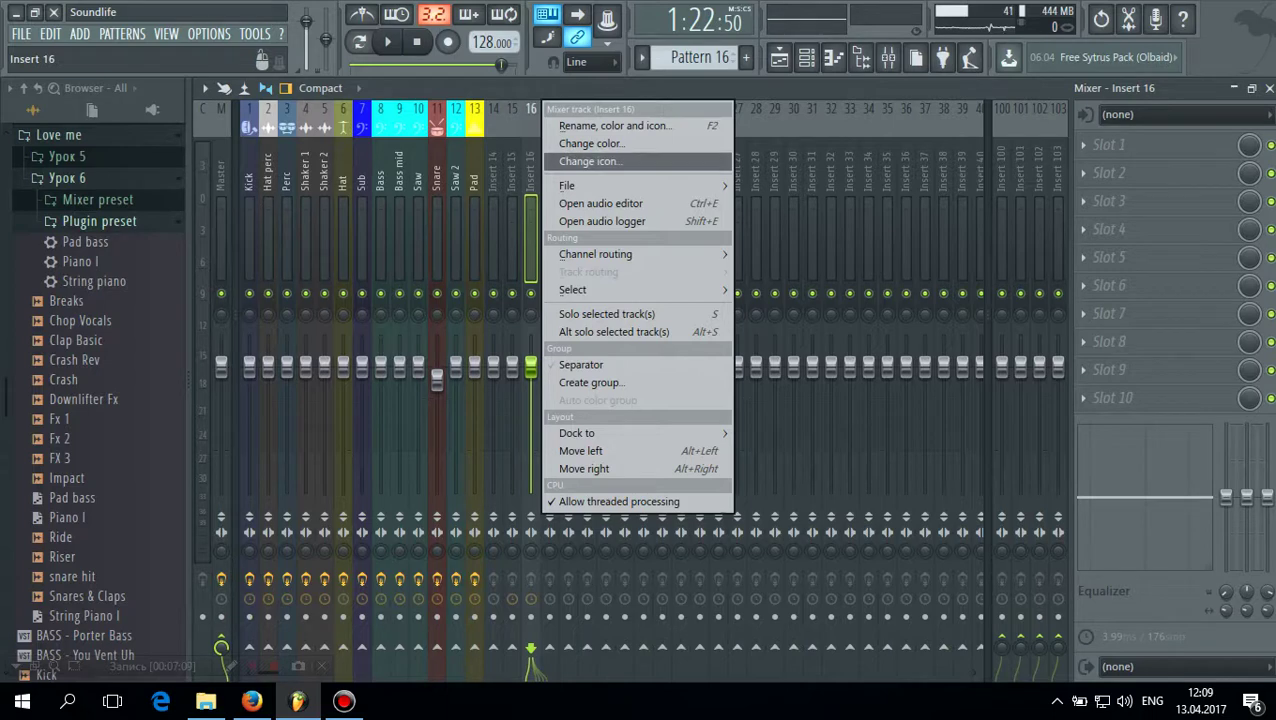
{"action": "mouse_move", "coordinate": [590, 185]}
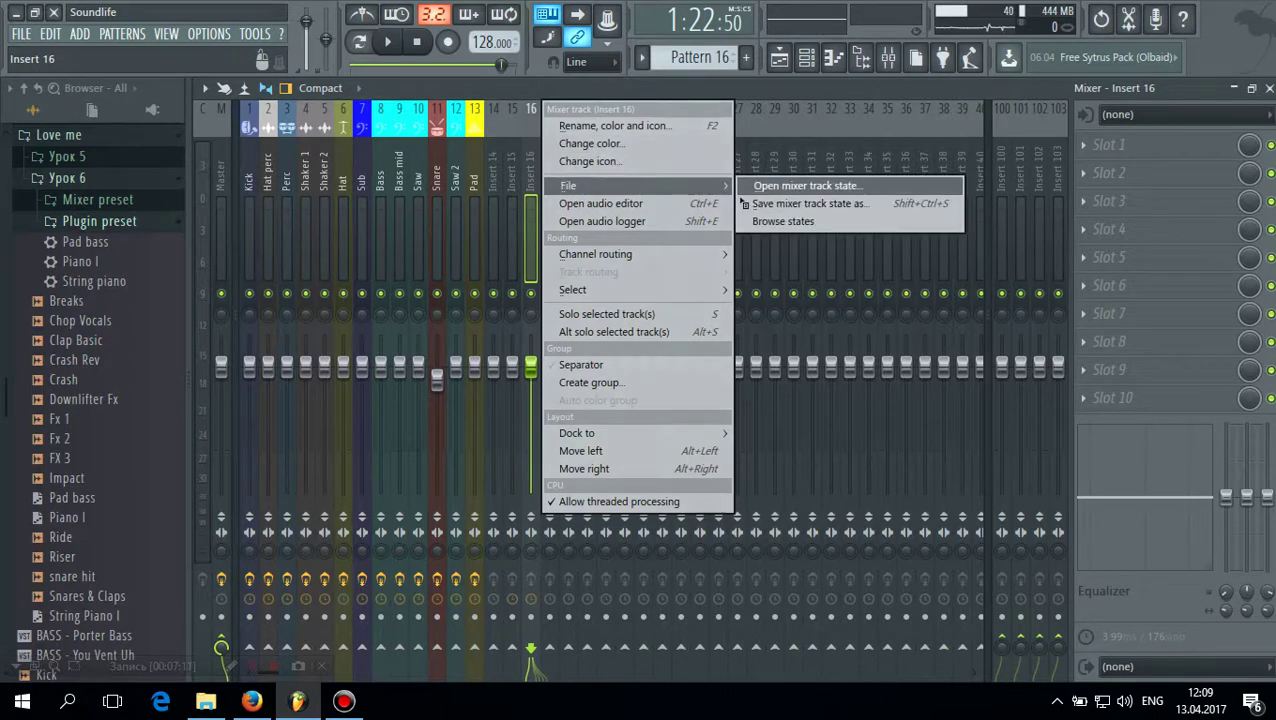
{"action": "left_click", "coordinate": [805, 185]}
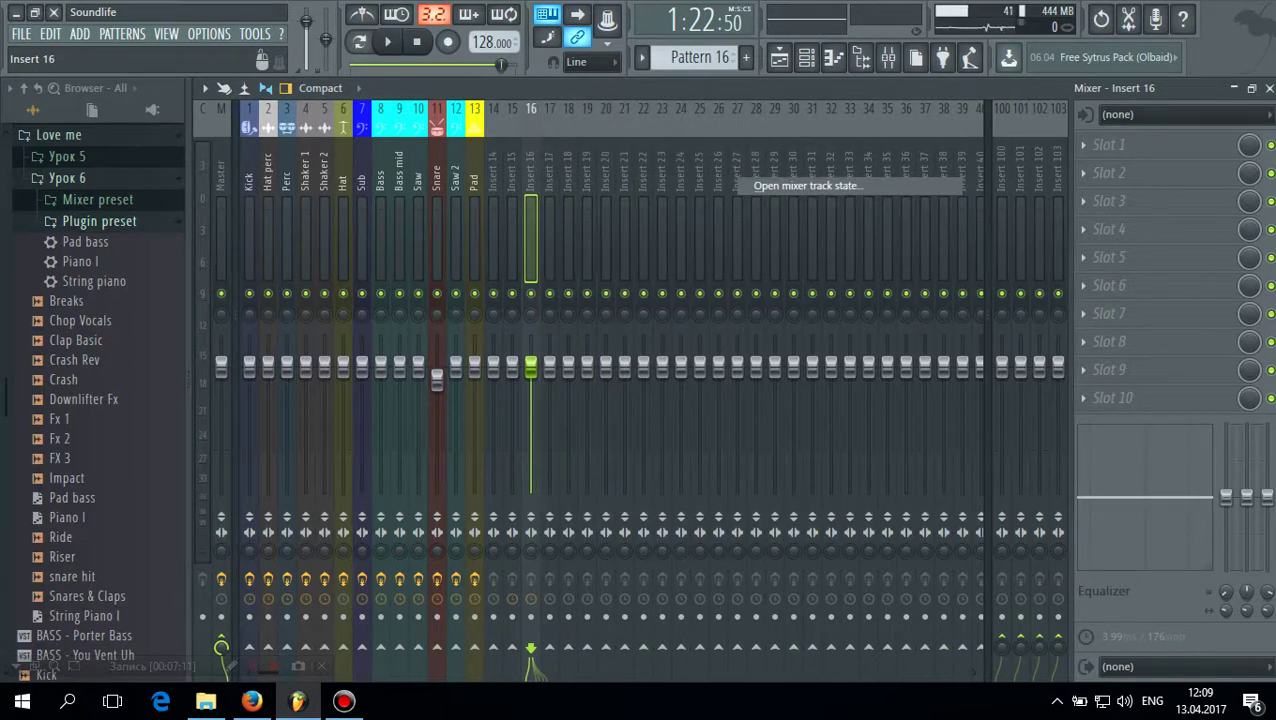
{"action": "scroll", "coordinate": [400, 224], "scroll_direction": "down", "scroll_amount": 5}
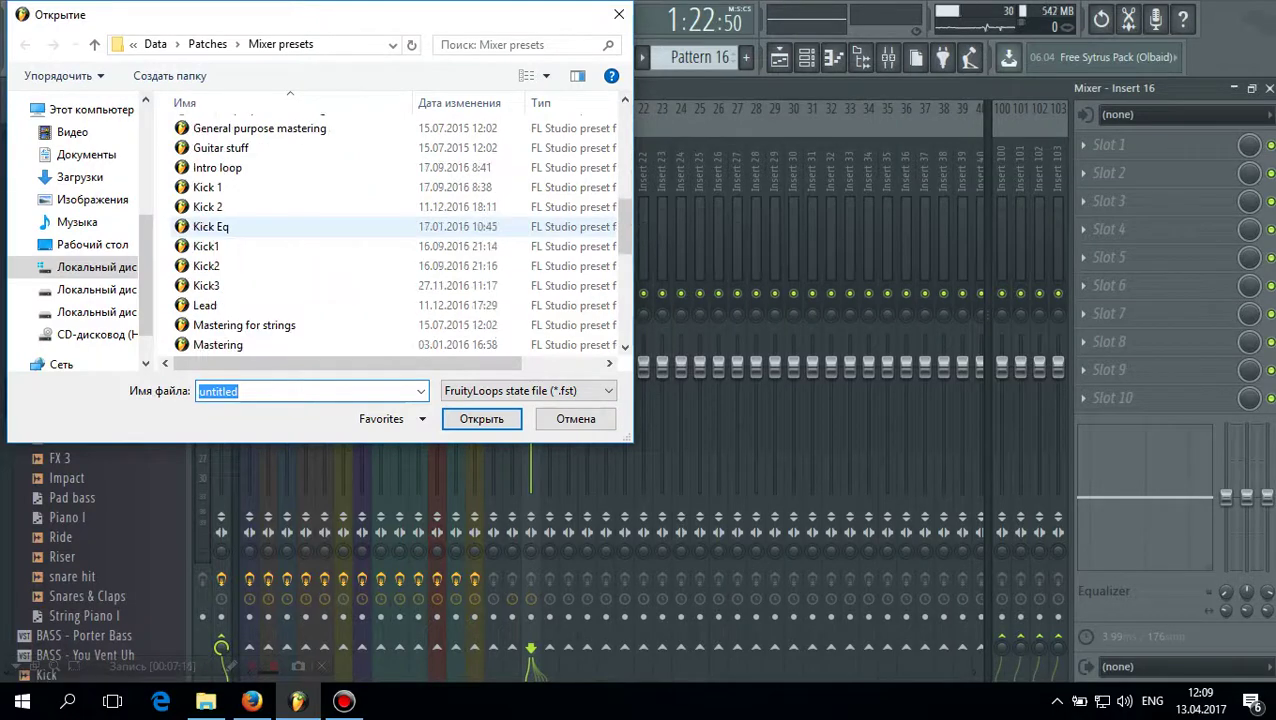
{"action": "scroll", "coordinate": [400, 226], "scroll_direction": "down", "scroll_amount": 4}
{"action": "double_click", "coordinate": [345, 247]}
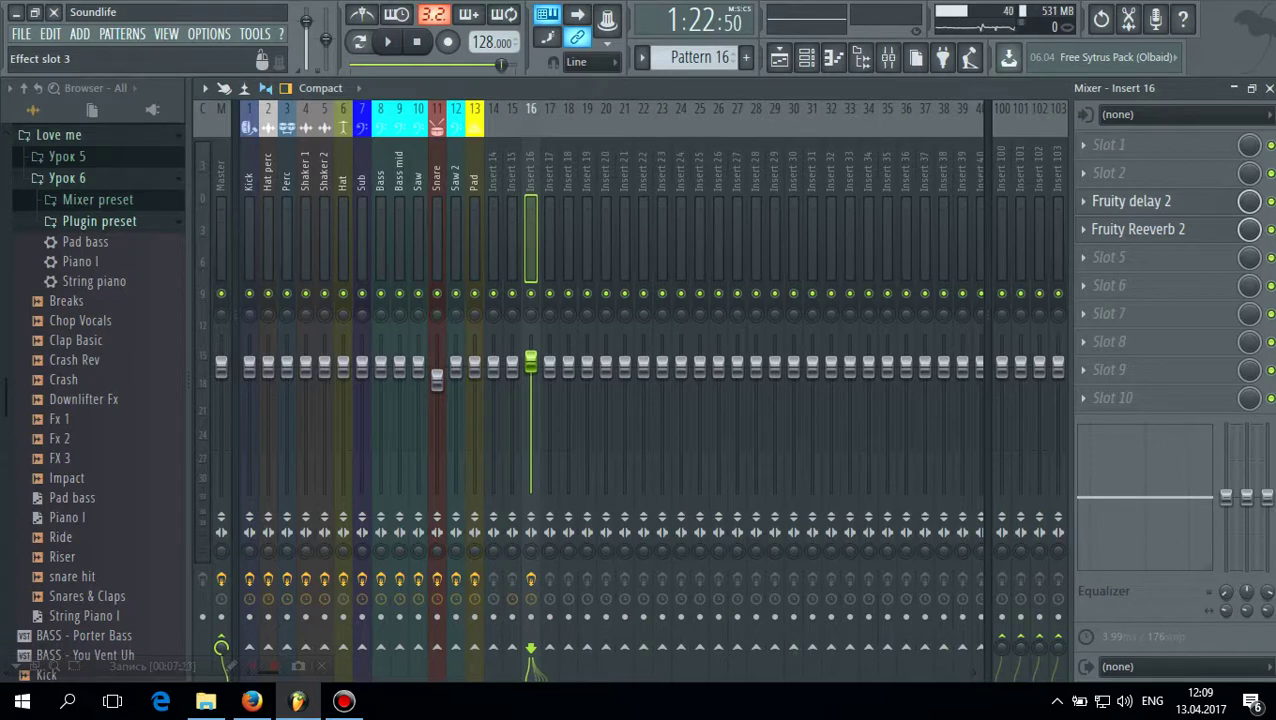
Inspect the Fruity delay 2 and Fruity Reeverb 2 settings on Insert 16, and close the mixer and Piano I windows
{"action": "left_click", "coordinate": [1130, 201]}
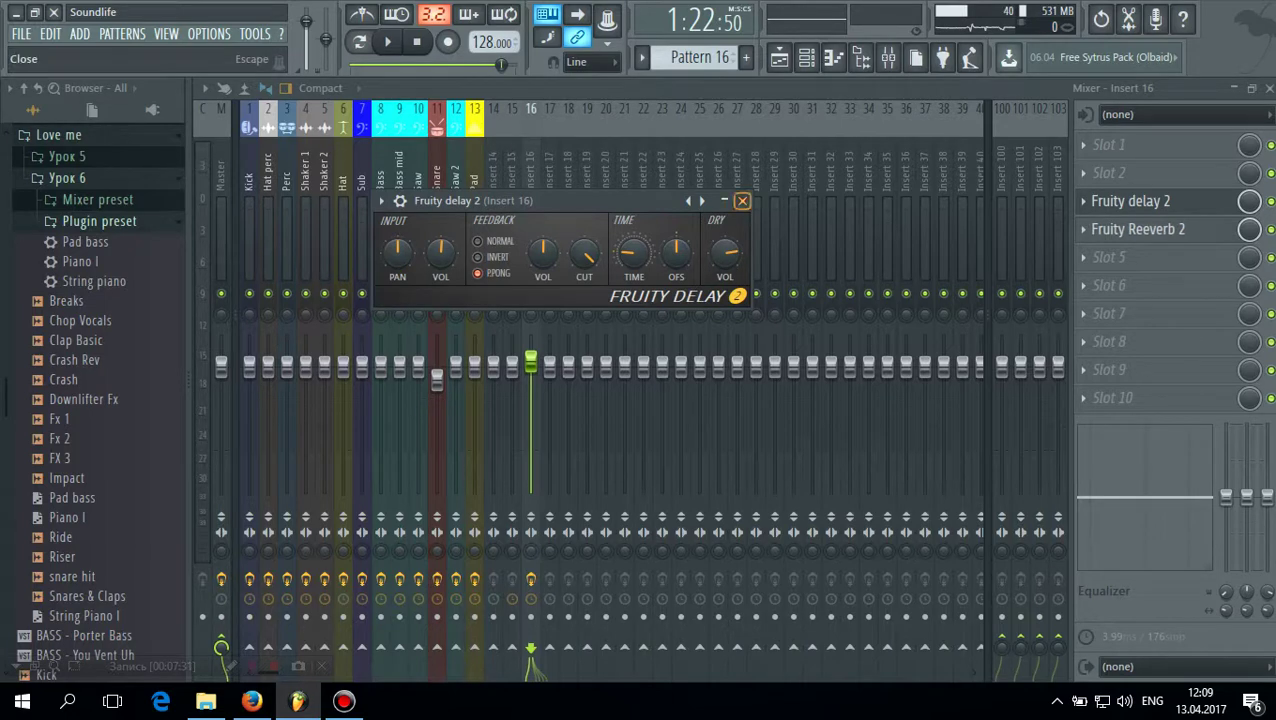
{"action": "left_click", "coordinate": [742, 200]}
{"action": "left_click", "coordinate": [1110, 229]}
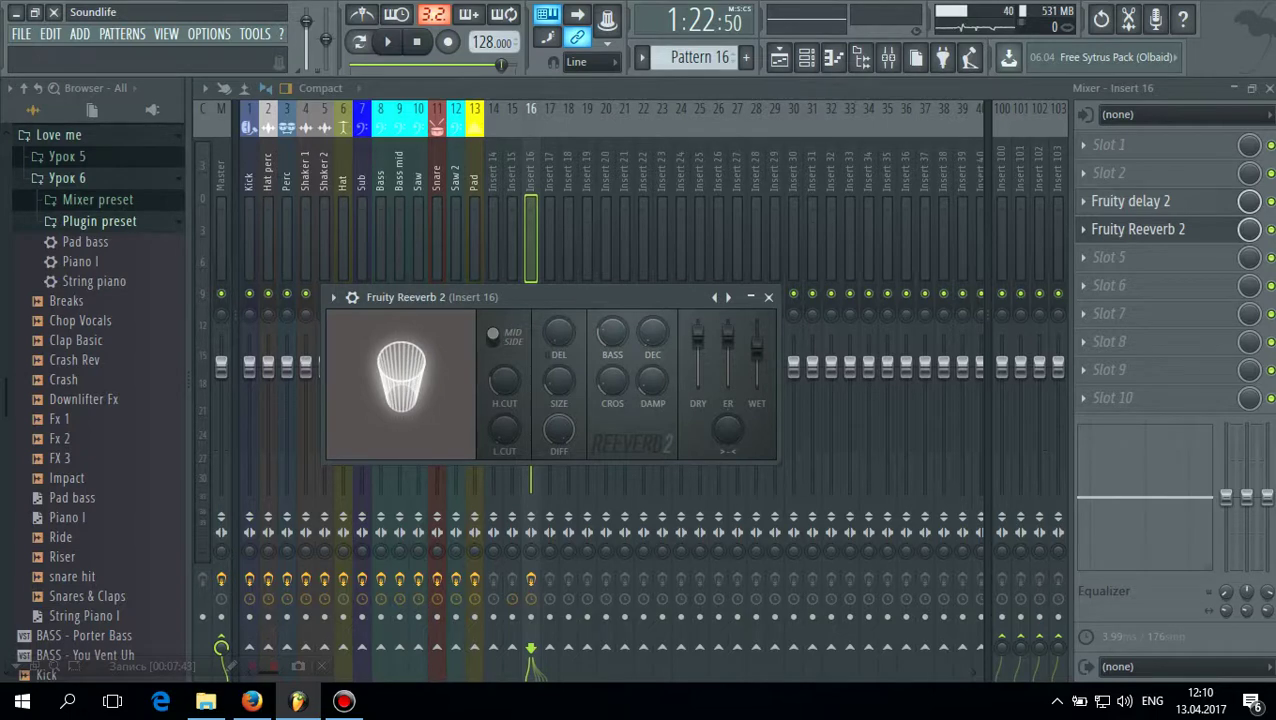
{"action": "left_click", "coordinate": [768, 297]}
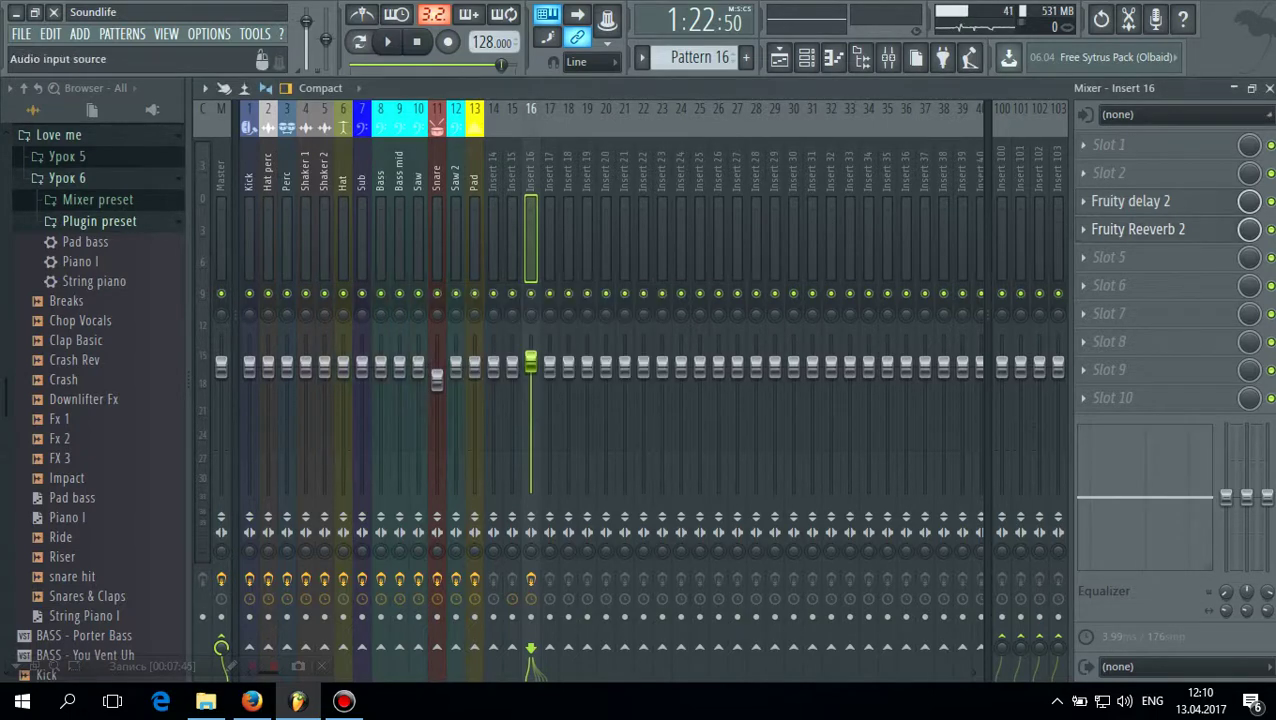
{"action": "left_click", "coordinate": [1270, 88]}
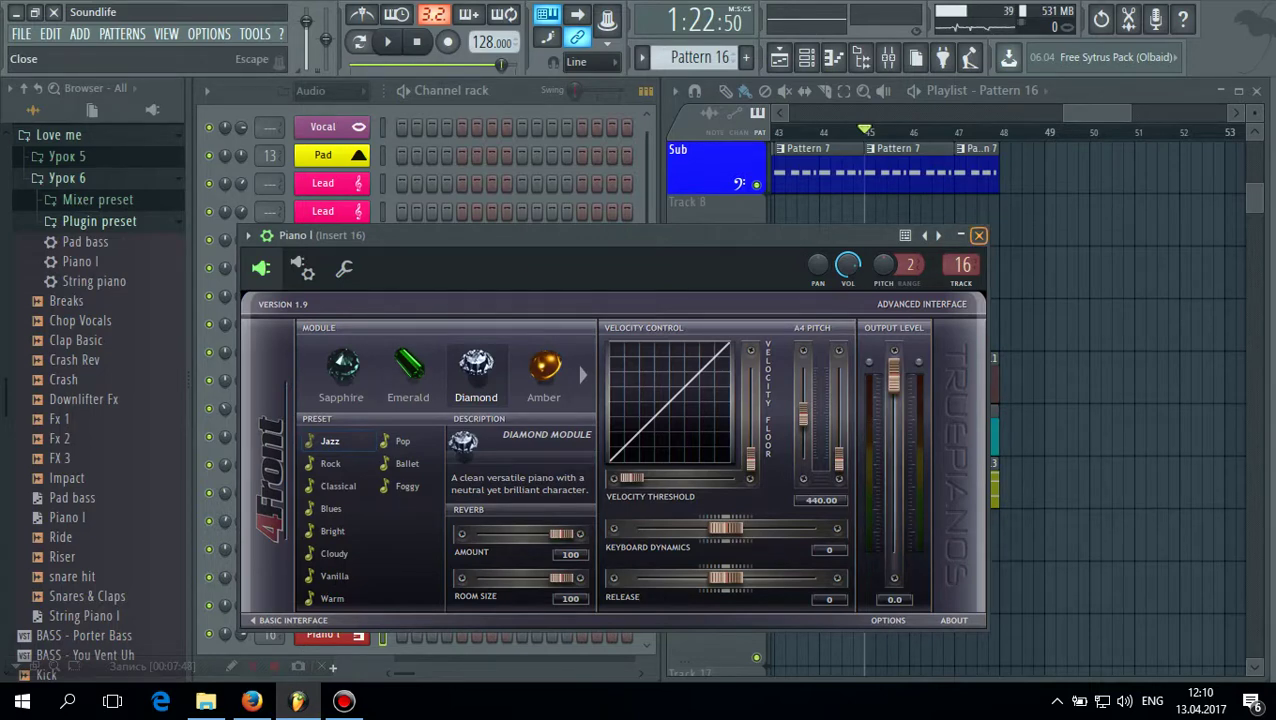
{"action": "left_click", "coordinate": [978, 235]}
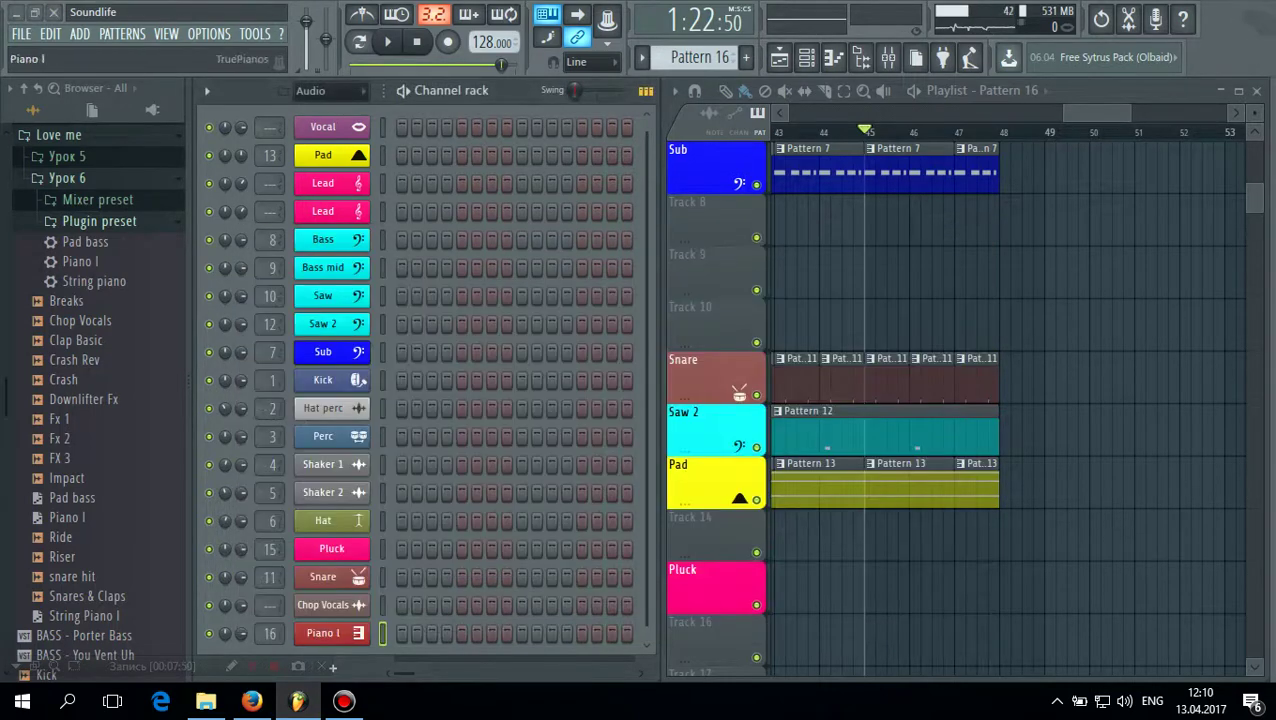
Open the Piano I channel in the piano roll
{"action": "right_click", "coordinate": [366, 633]}
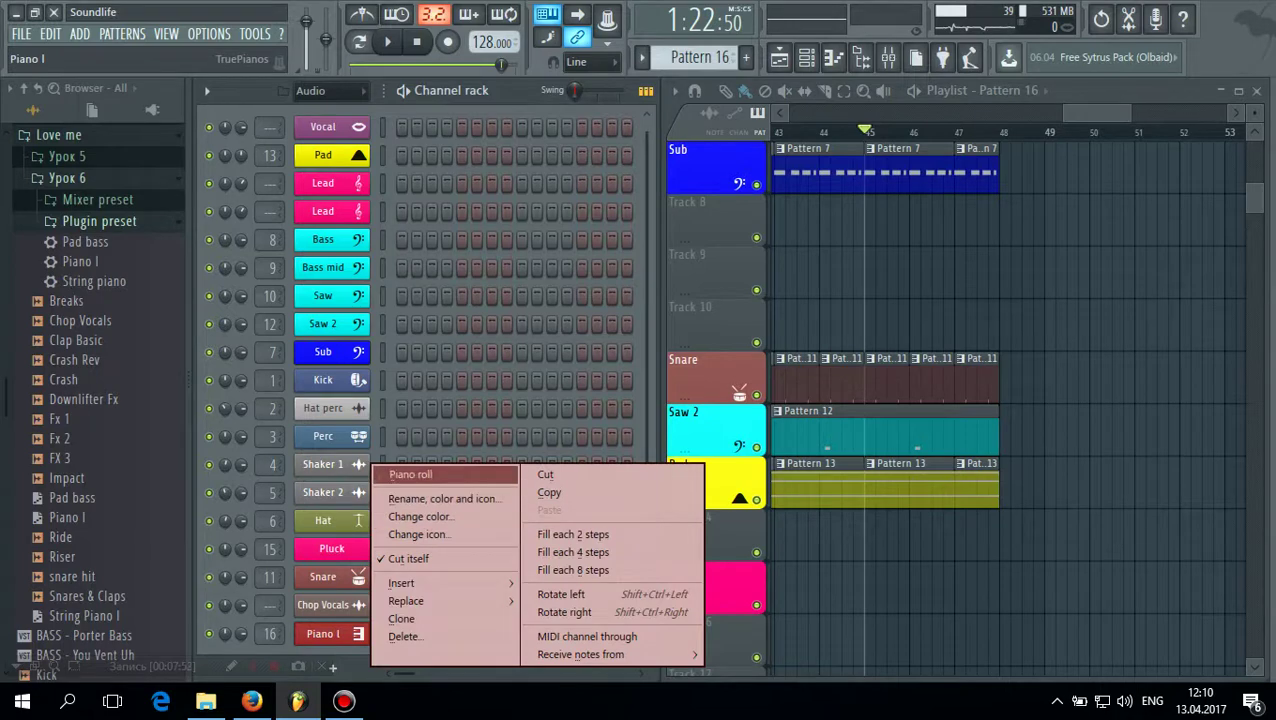
{"action": "left_click", "coordinate": [410, 473]}
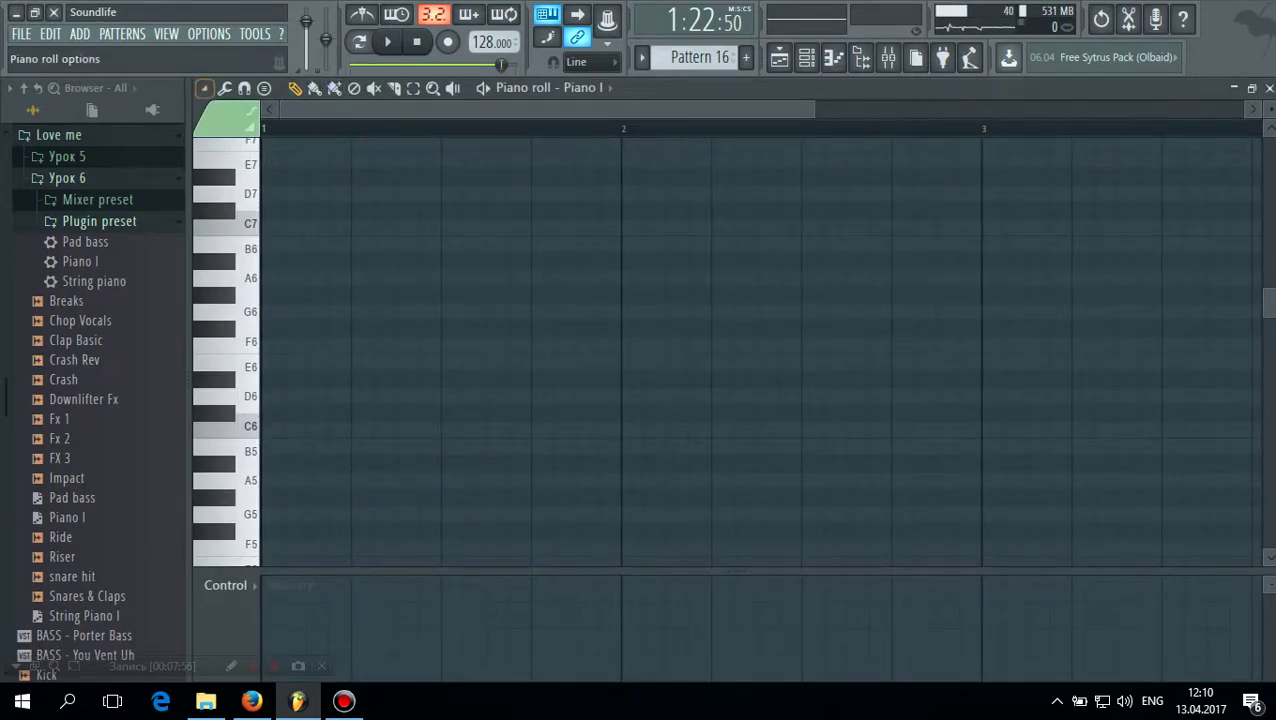
{"action": "left_click", "coordinate": [205, 89]}
{"action": "mouse_move", "coordinate": [222, 112]}
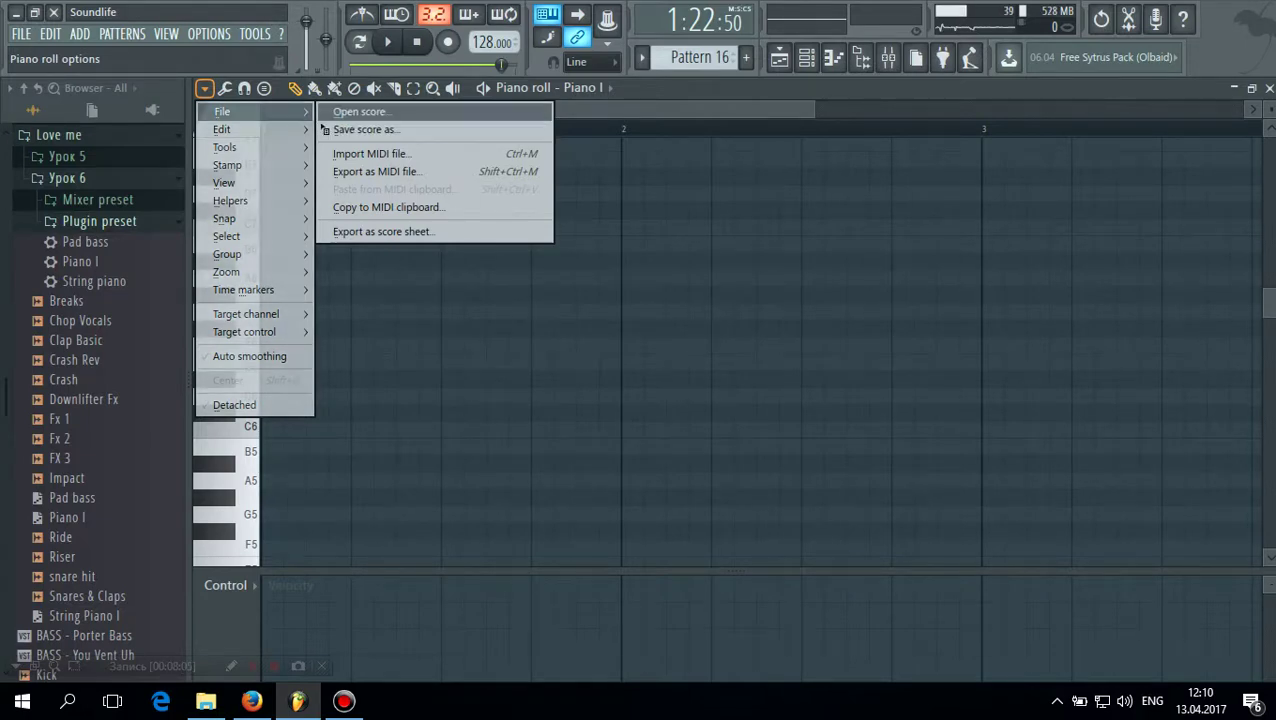
{"action": "left_click", "coordinate": [360, 111]}
{"action": "scroll", "coordinate": [330, 290], "scroll_direction": "down", "scroll_amount": 1}
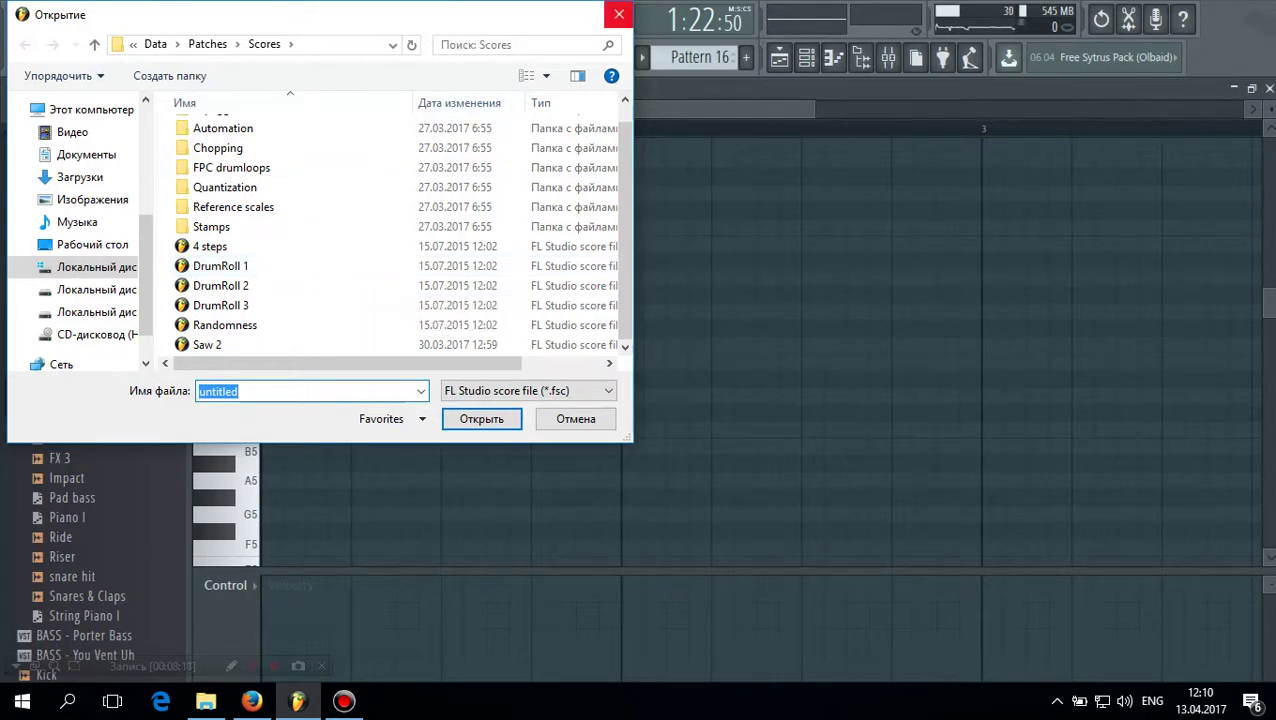
{"action": "left_click", "coordinate": [619, 14]}
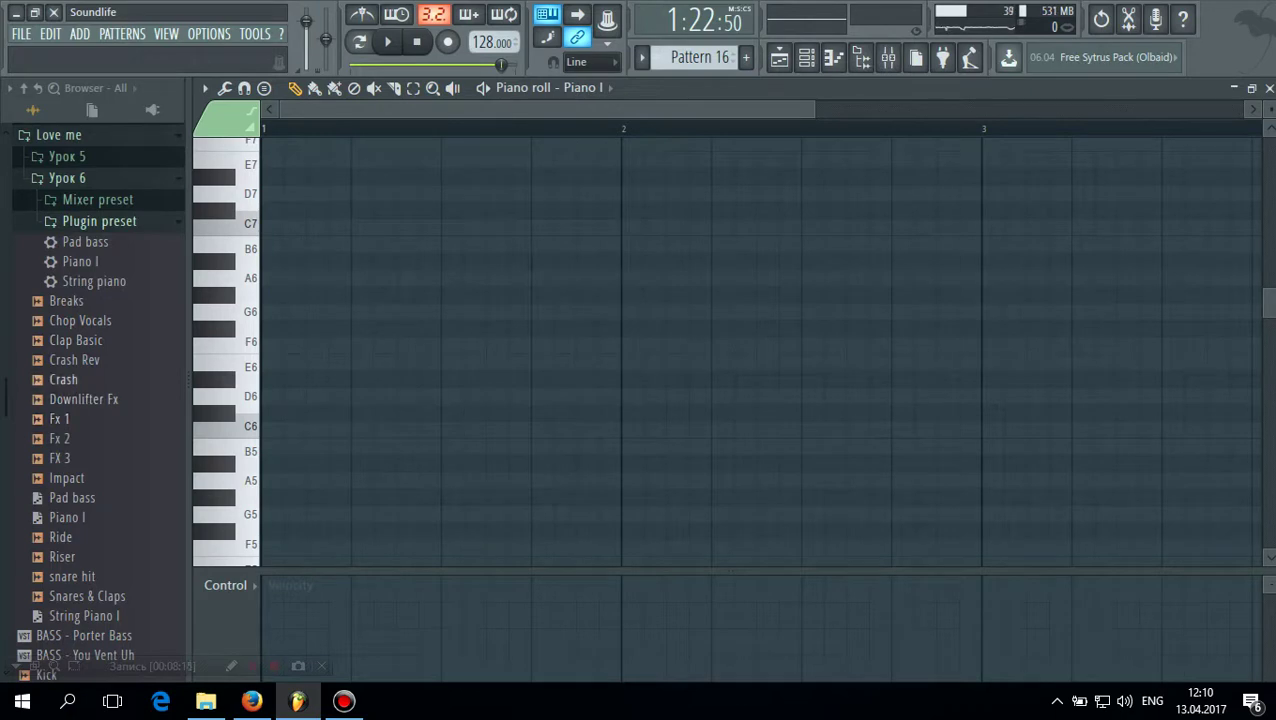
Load the Piano I score from the Урок 6 folder into the piano roll, play the pattern back and close the piano roll
{"action": "left_click_drag", "start_coordinate": [67, 517], "coordinate": [476, 410]}
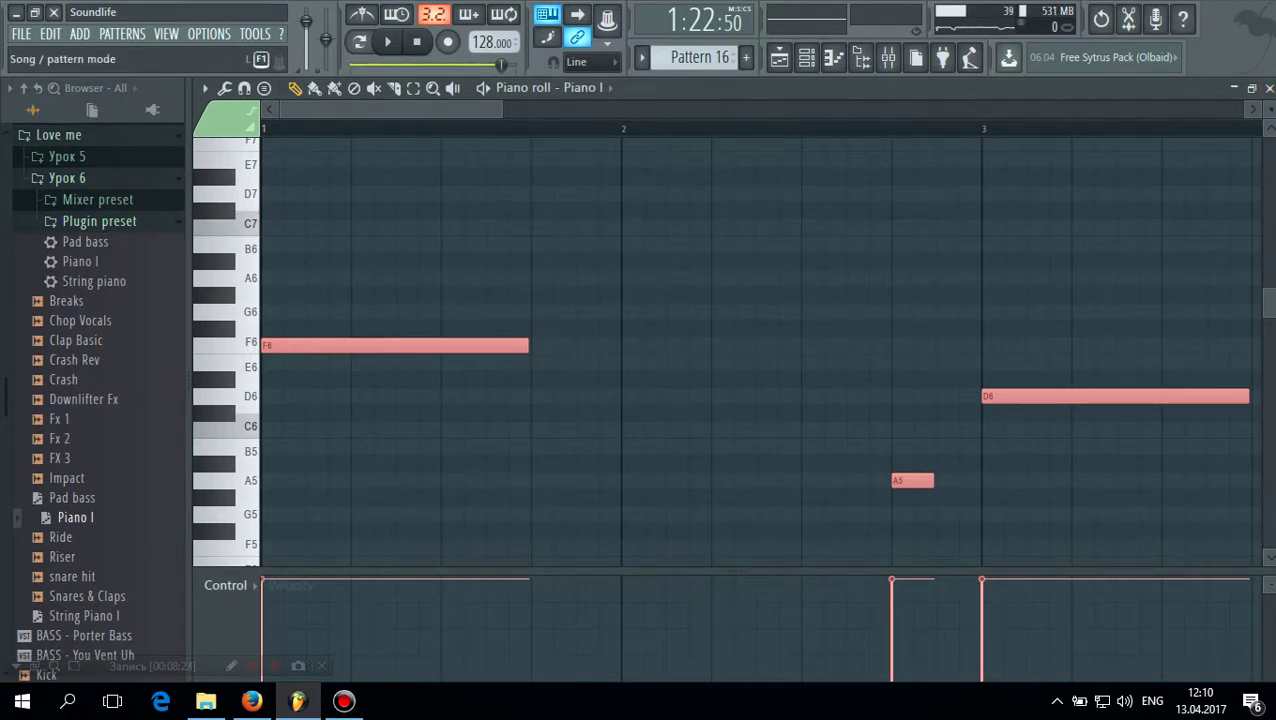
{"action": "left_click", "coordinate": [387, 41]}
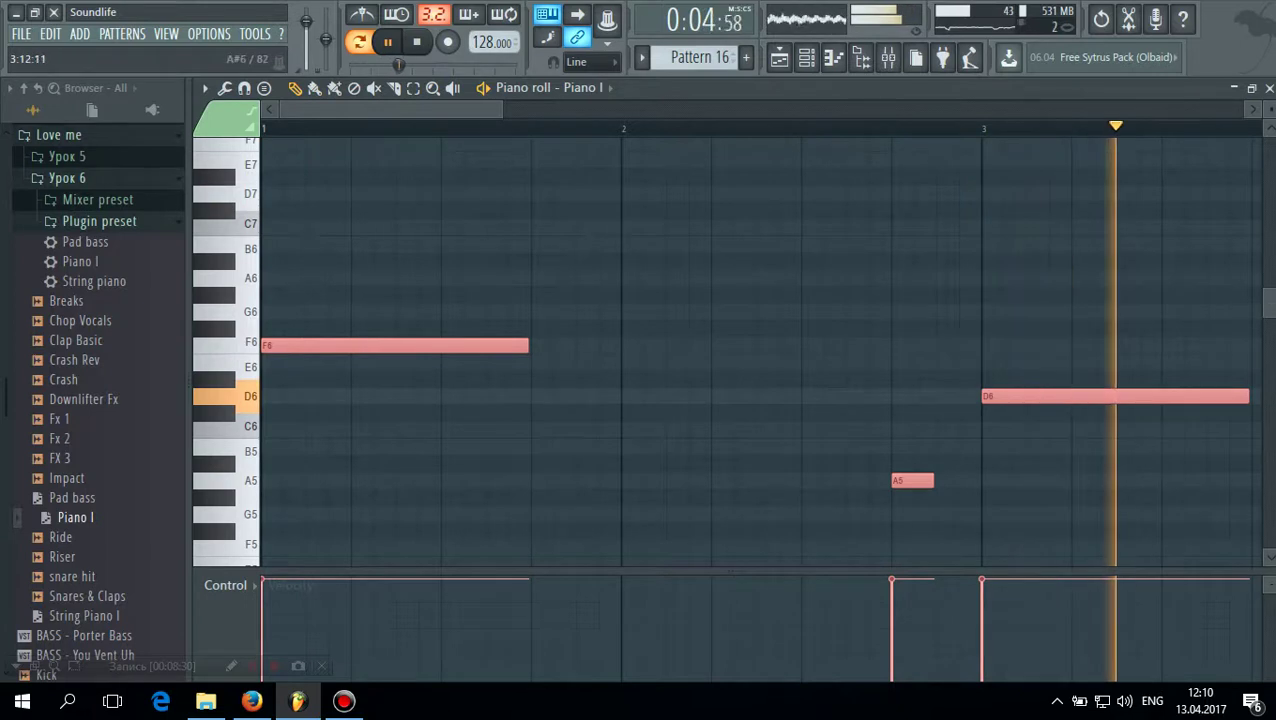
{"action": "left_click_drag", "start_coordinate": [501, 109], "coordinate": [971, 109]}
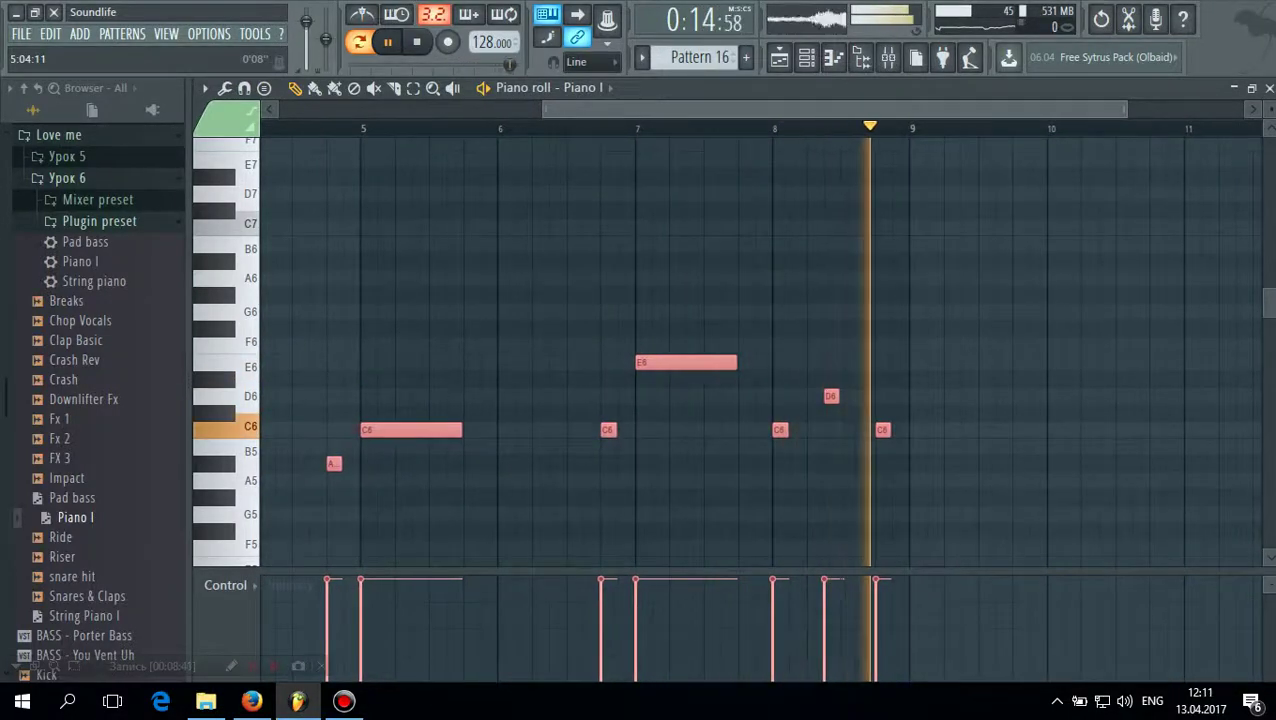
{"action": "scroll", "coordinate": [730, 350], "scroll_direction": "down", "scroll_amount": 10}
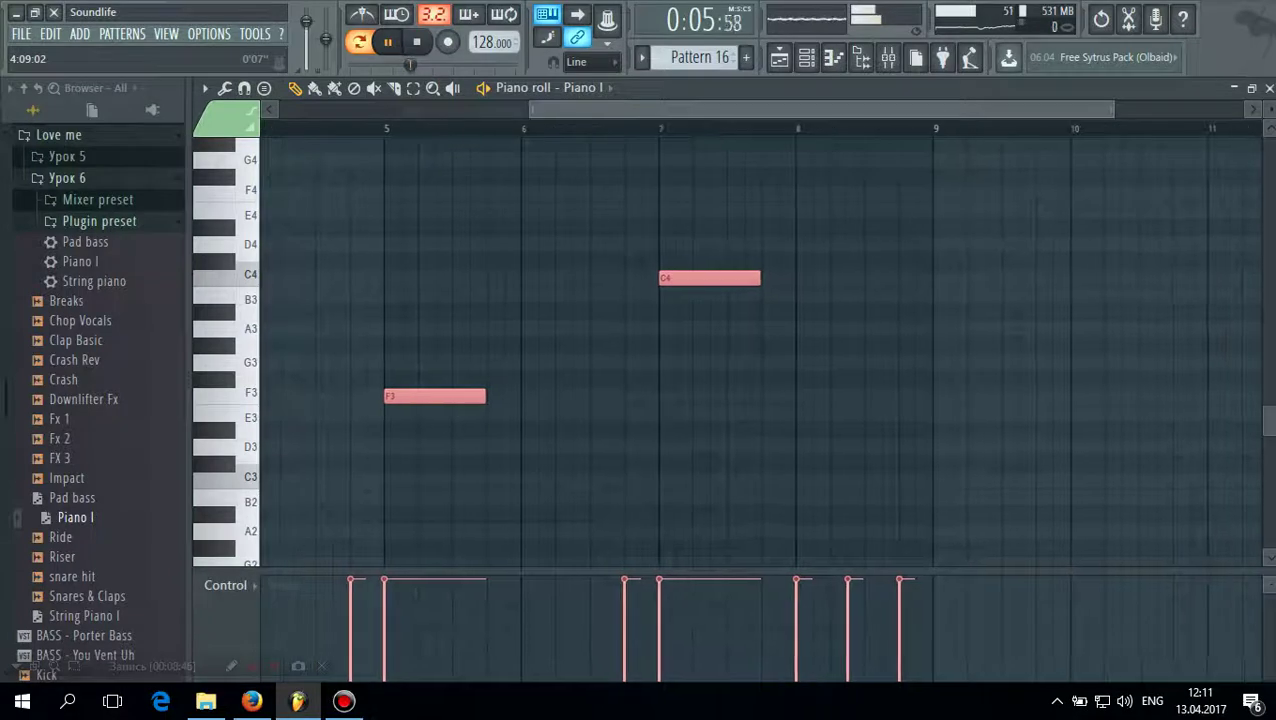
{"action": "scroll", "coordinate": [942, 505], "scroll_direction": "up", "scroll_amount": 10}
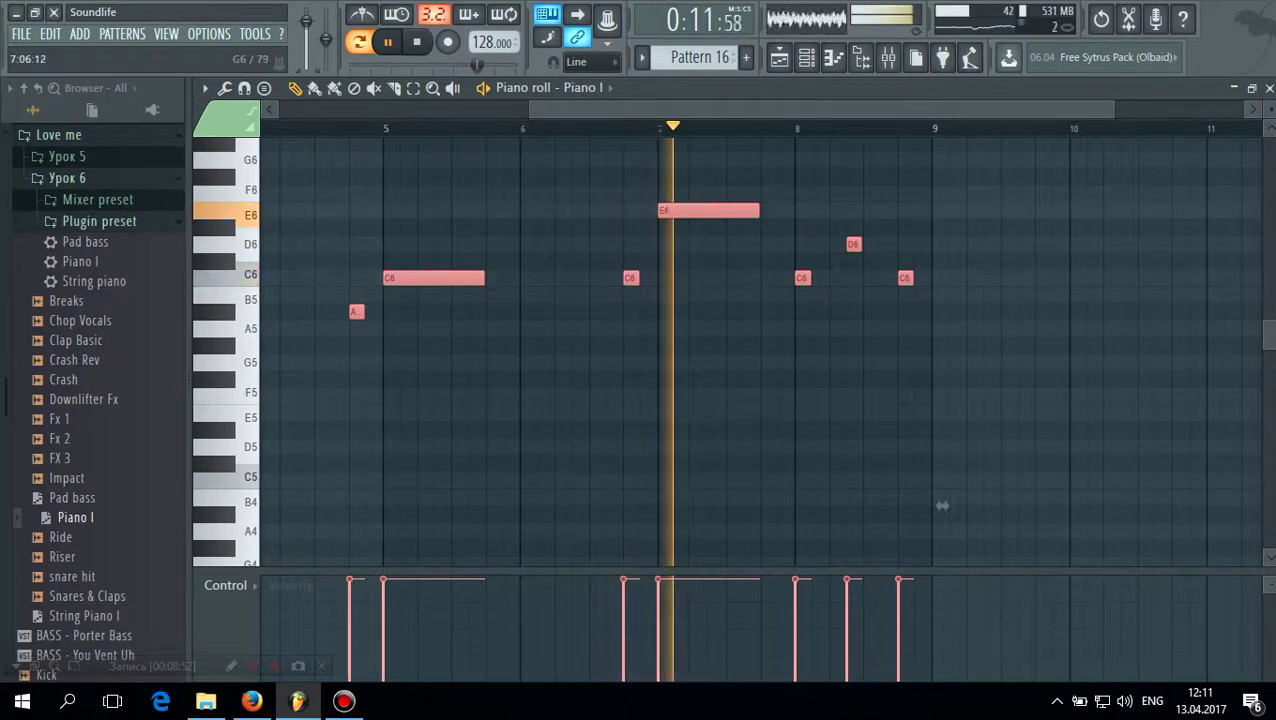
{"action": "key", "text": "space"}
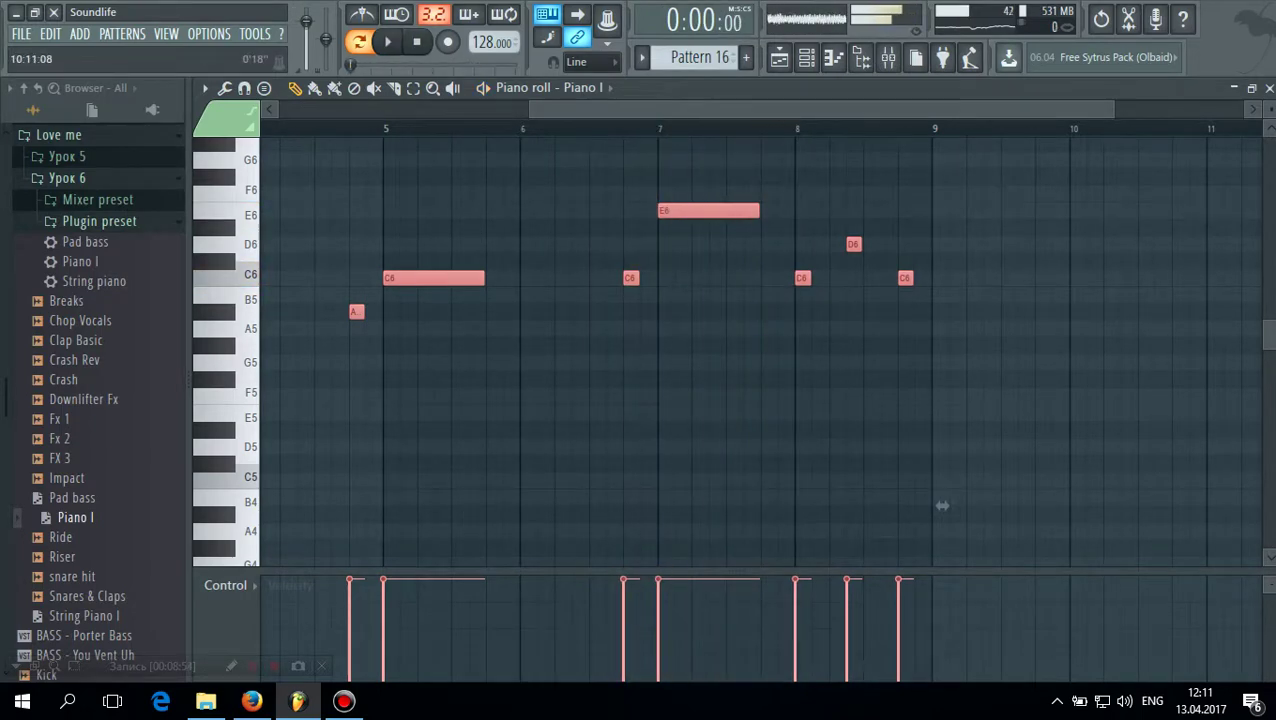
{"action": "left_click", "coordinate": [1269, 88]}
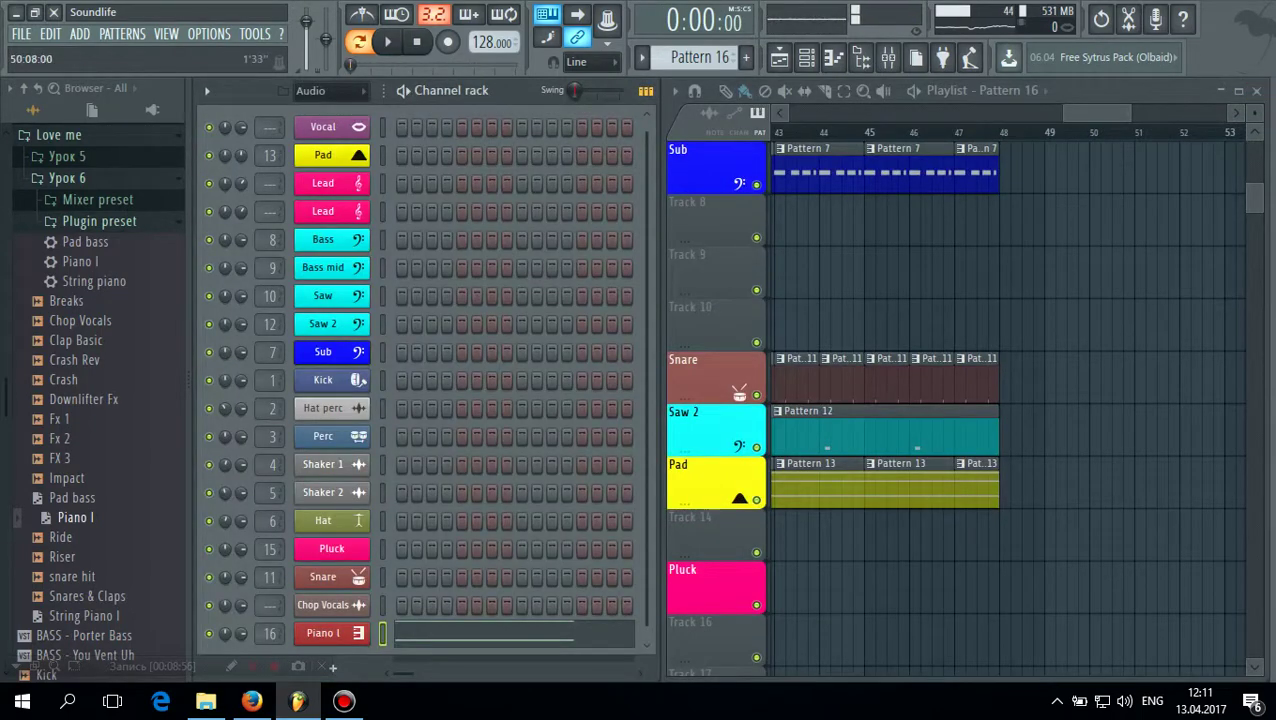
Give playlist Track 16 the same name, colour and icon as the Piano I channel
{"action": "left_click", "coordinate": [1112, 132]}
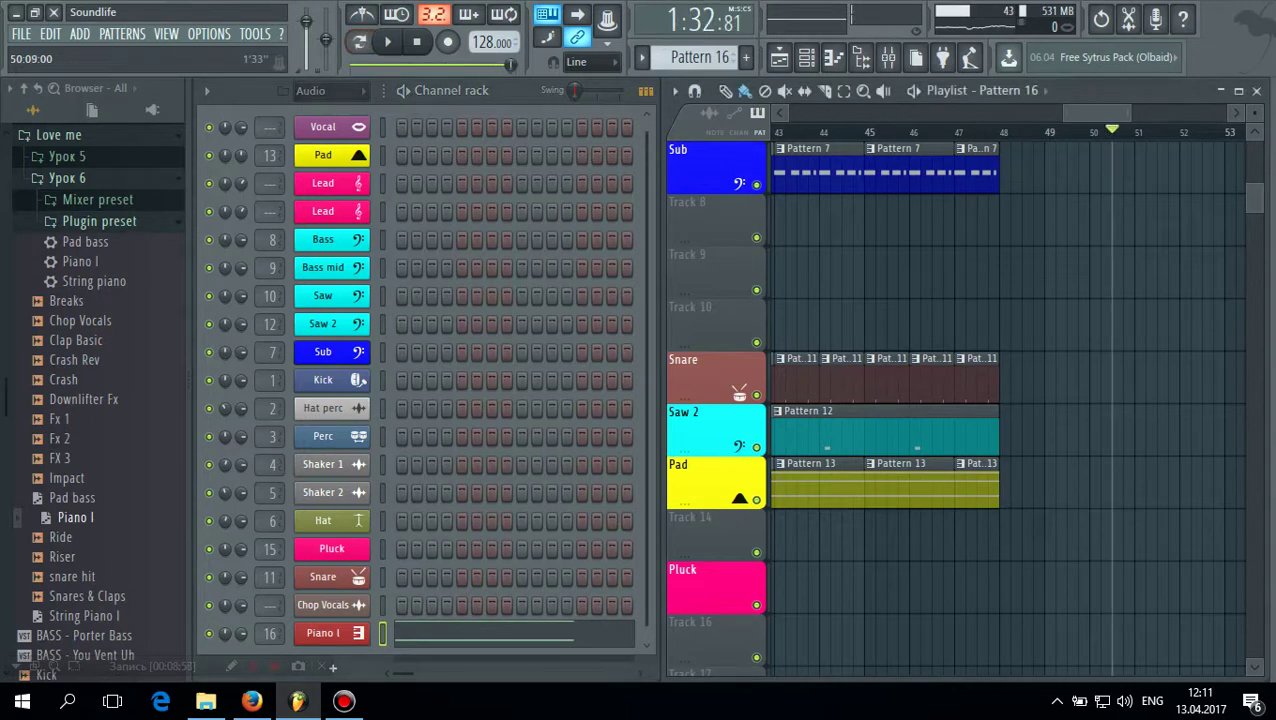
{"action": "scroll", "coordinate": [1112, 132], "scroll_direction": "right", "scroll_amount": 2}
{"action": "scroll", "coordinate": [1112, 132], "scroll_direction": "left", "scroll_amount": 1}
{"action": "scroll", "coordinate": [1122, 428], "scroll_direction": "down", "scroll_amount": 3}
{"action": "scroll", "coordinate": [1122, 428], "scroll_direction": "down", "scroll_amount": 5}
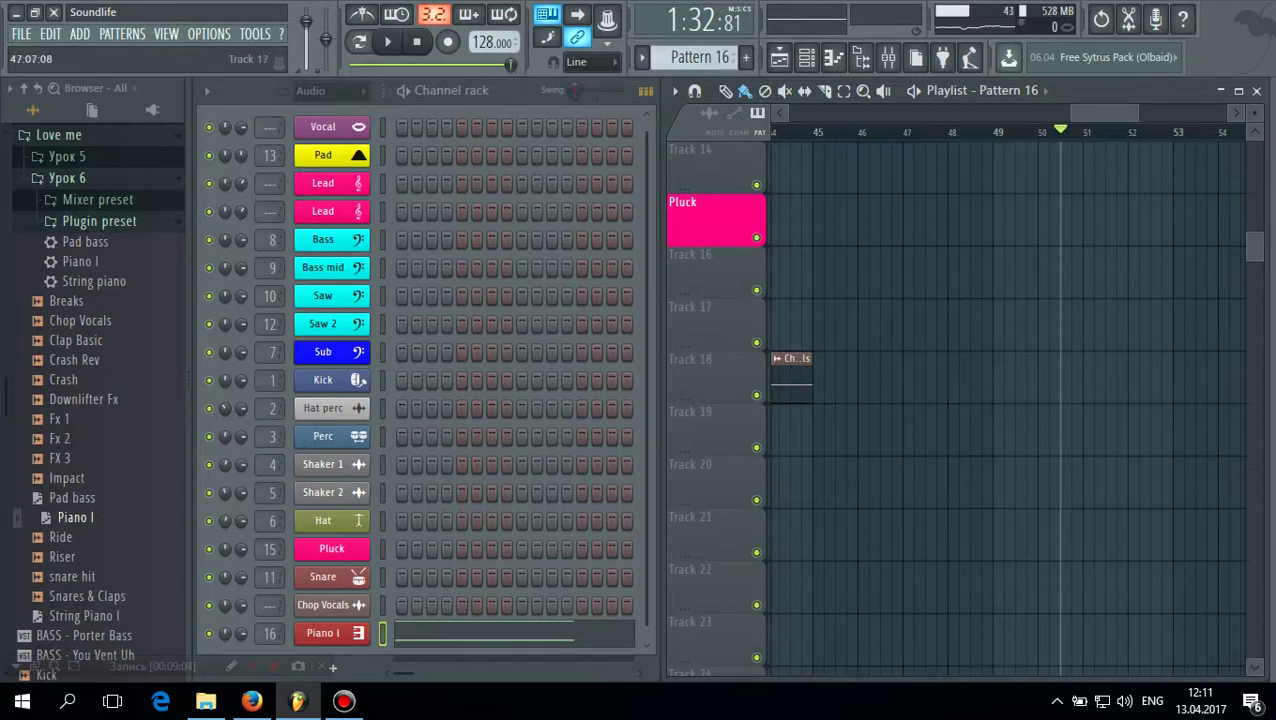
{"action": "right_click", "coordinate": [734, 247]}
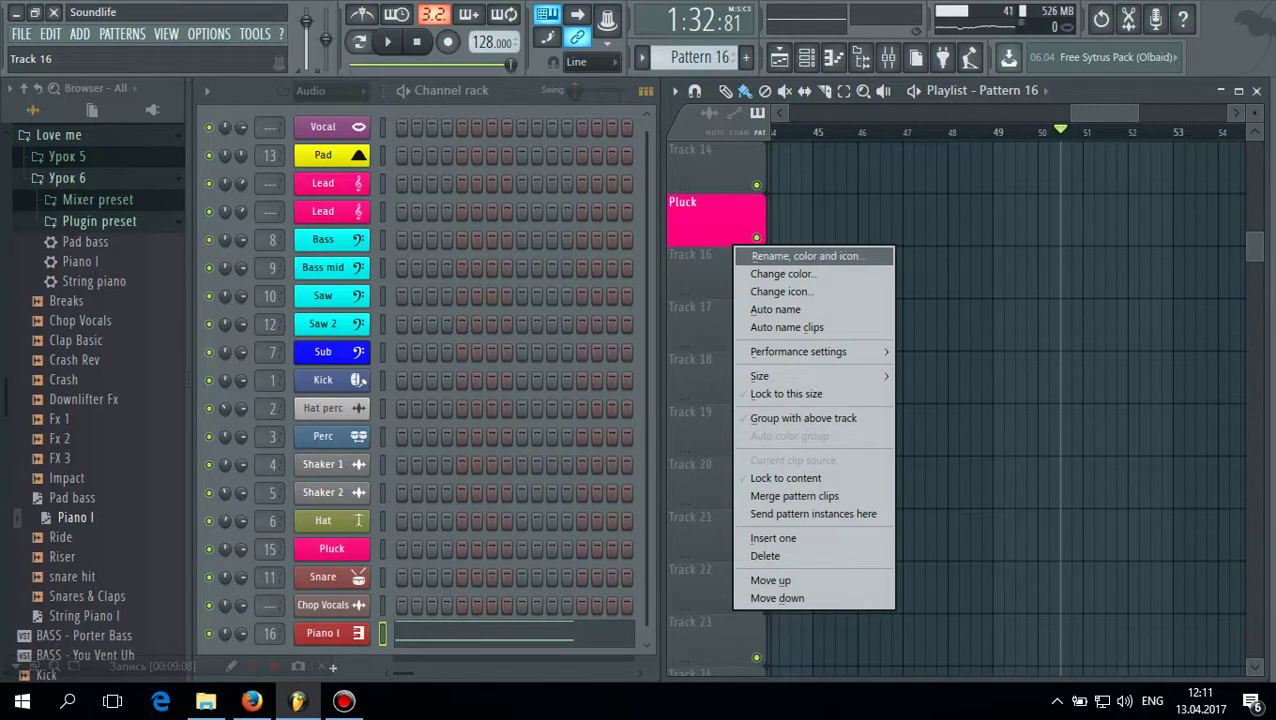
{"action": "right_click", "coordinate": [330, 633]}
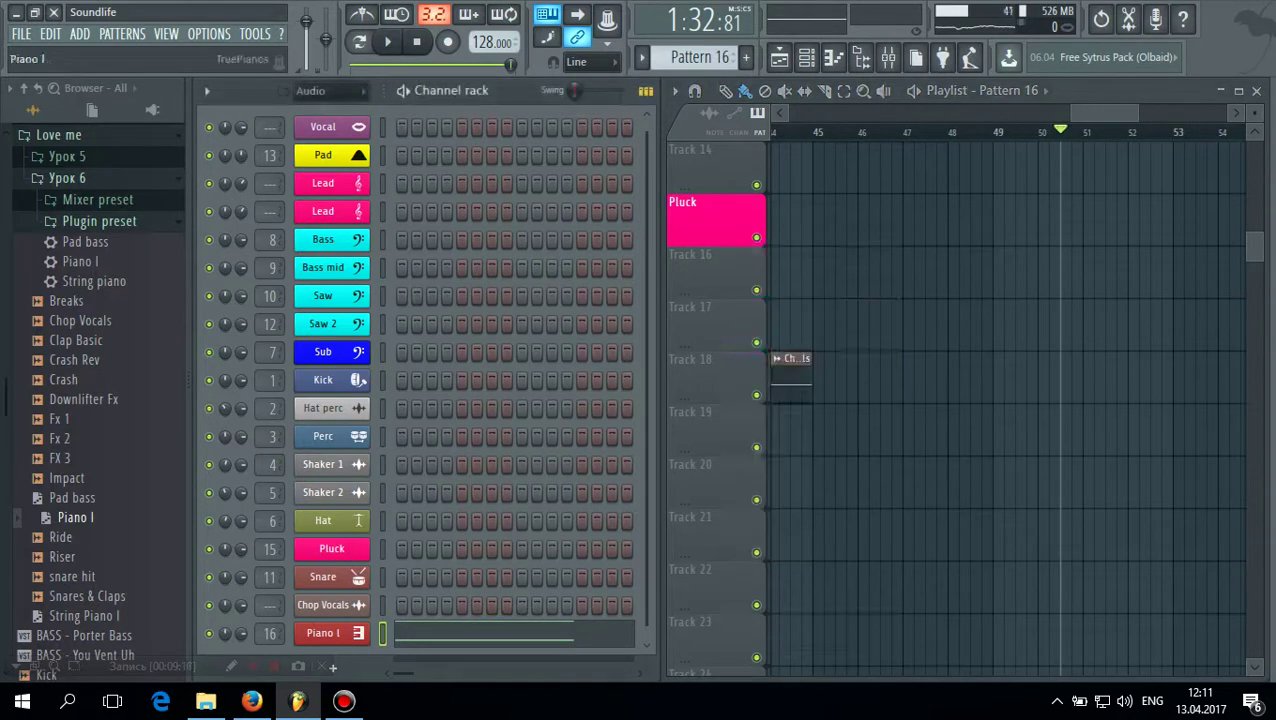
{"action": "right_click", "coordinate": [330, 633]}
{"action": "left_click", "coordinate": [443, 498]}
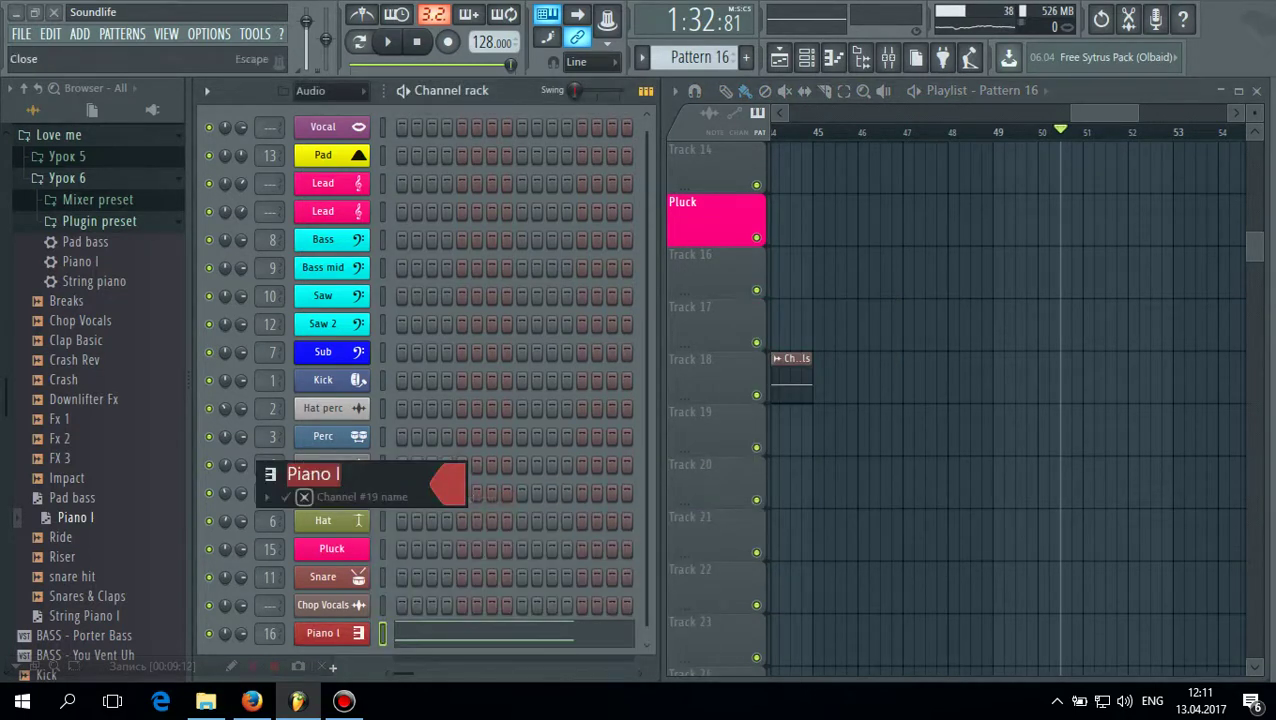
{"action": "left_click", "coordinate": [286, 497]}
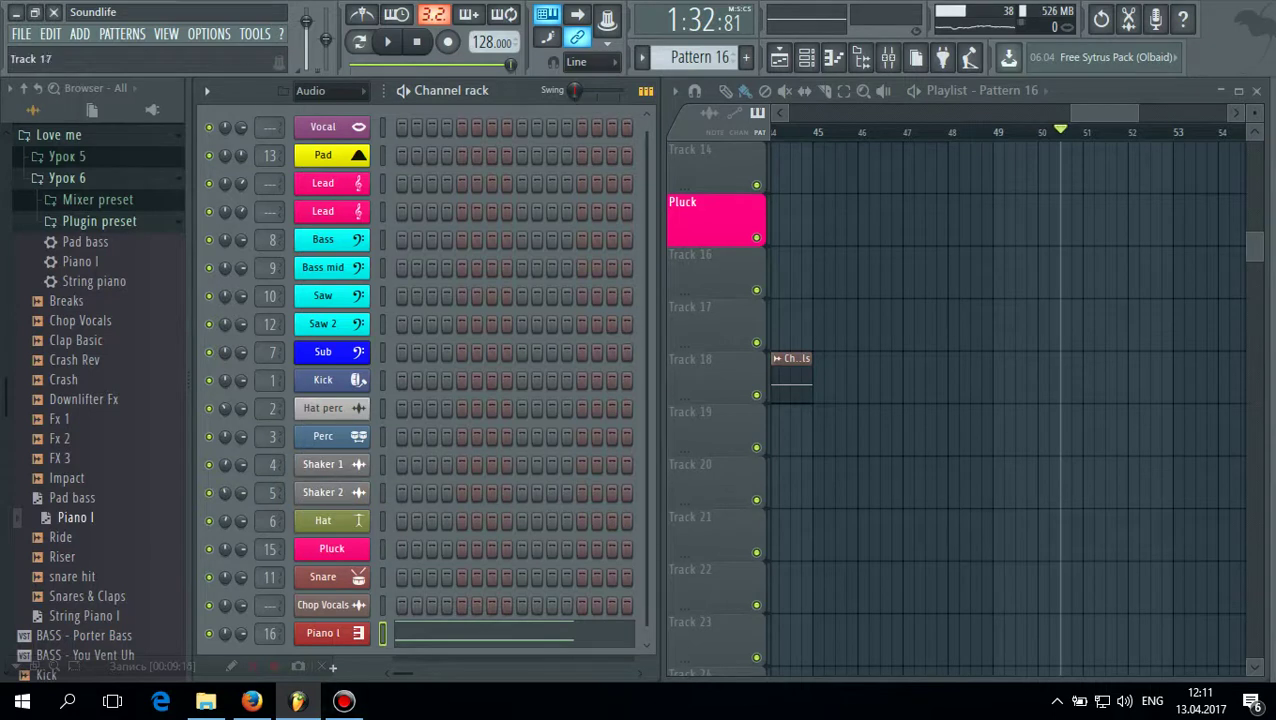
{"action": "right_click", "coordinate": [721, 249]}
{"action": "left_click", "coordinate": [795, 256]}
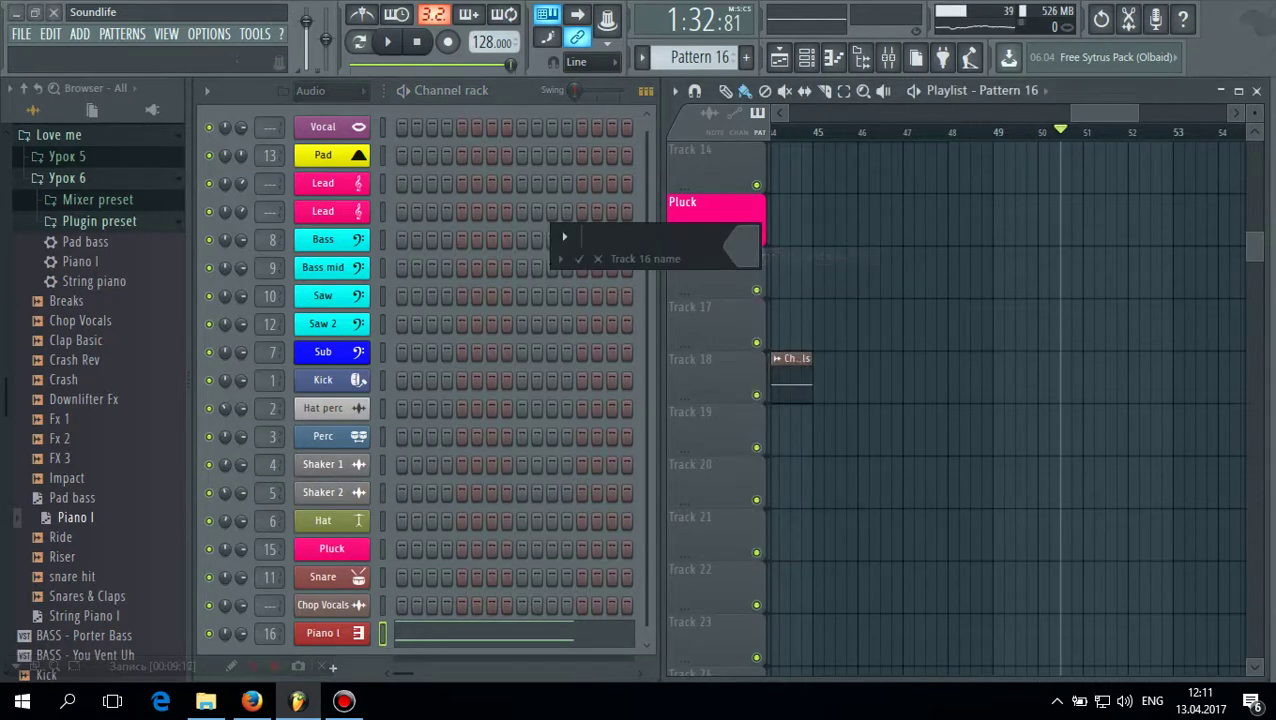
{"action": "left_click", "coordinate": [557, 256]}
{"action": "left_click", "coordinate": [580, 279]}
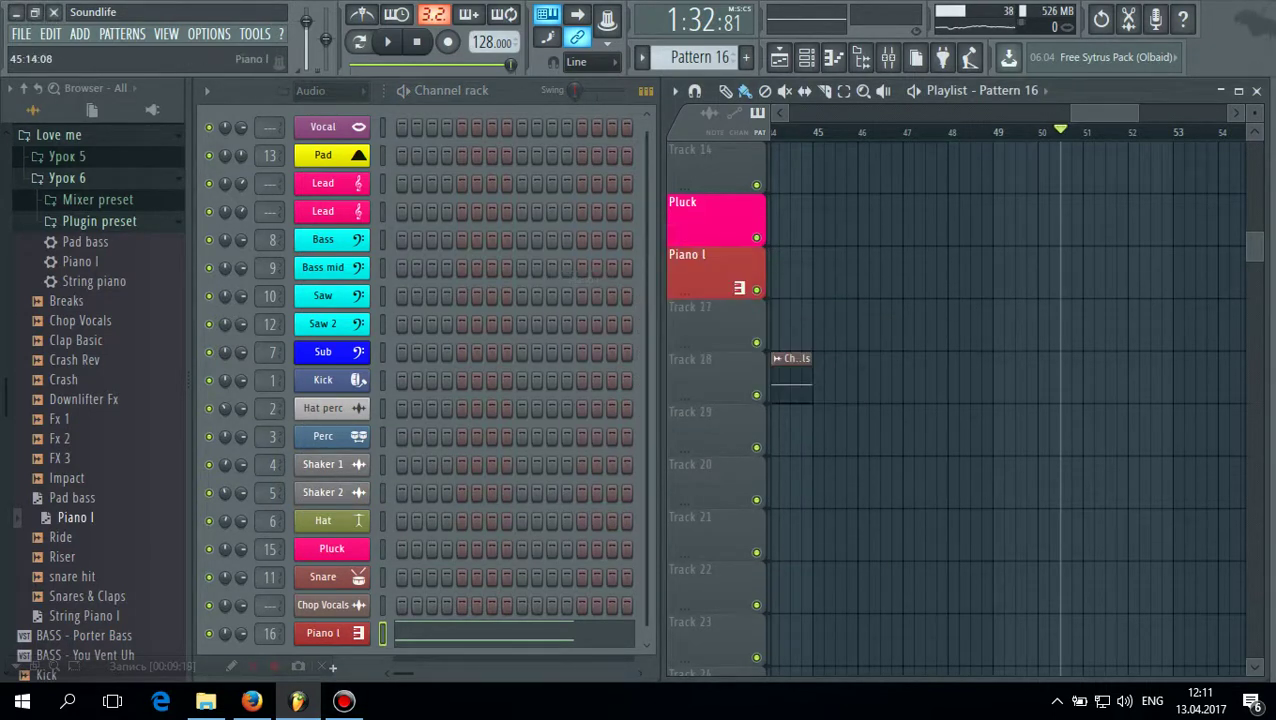
Place Pattern 16 on the Piano I track at bar 45, slice it at bar 52 and delete the seven-bar front part
{"action": "left_click", "coordinate": [811, 272]}
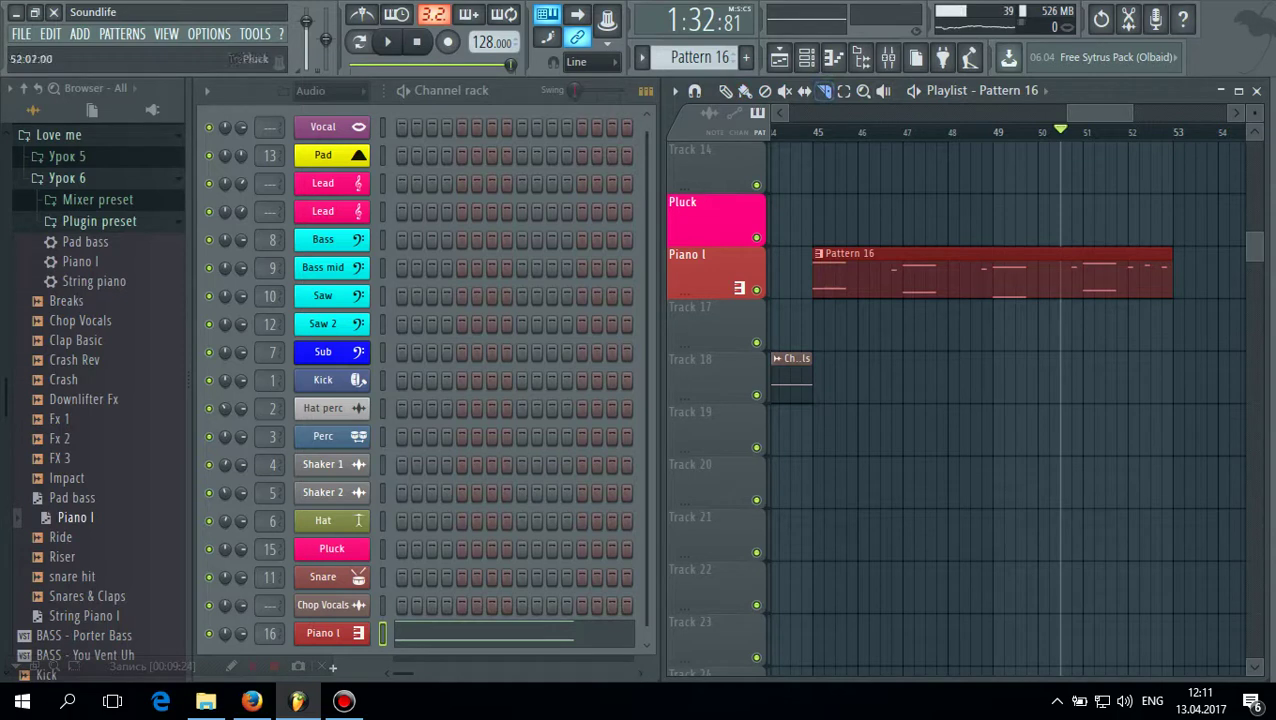
{"action": "left_click_drag", "start_coordinate": [1127, 327], "coordinate": [1127, 356]}
{"action": "key", "text": "b"}
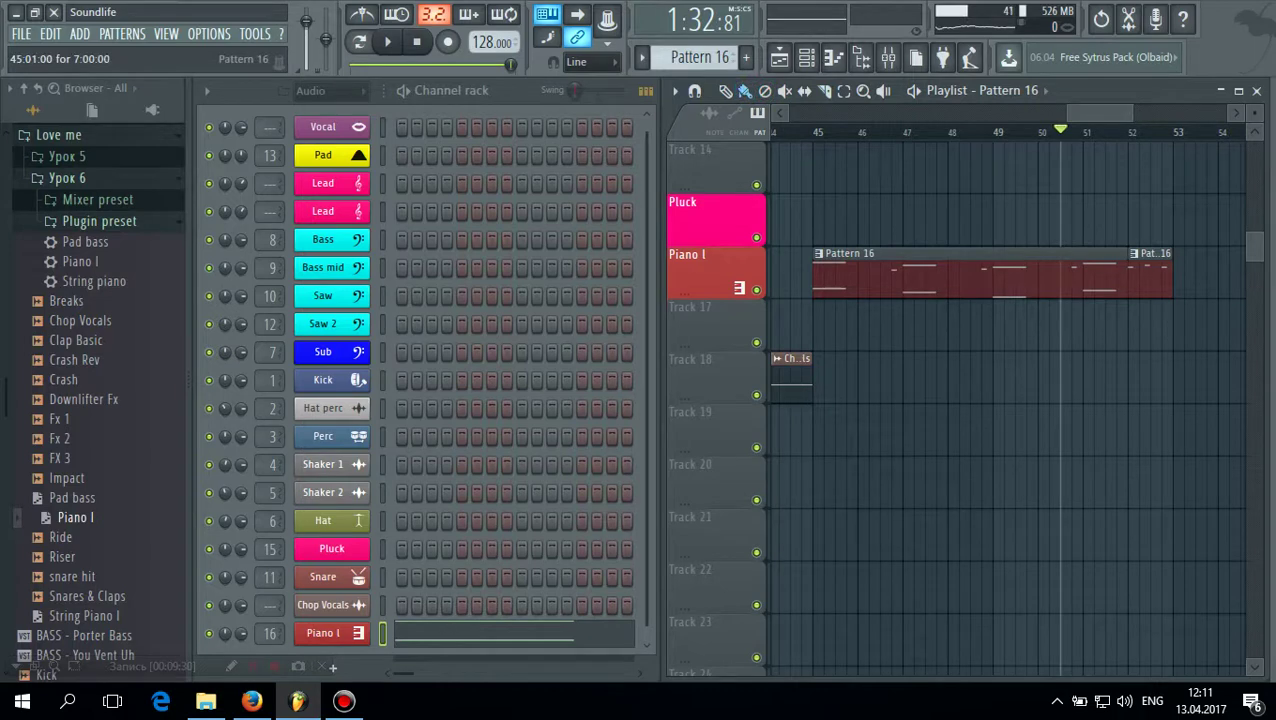
{"action": "right_click", "coordinate": [1095, 278]}
Move the remaining one-bar Pattern 16 clip on the Piano I track to bar 48
{"action": "left_click_drag", "start_coordinate": [1150, 276], "coordinate": [847, 276]}
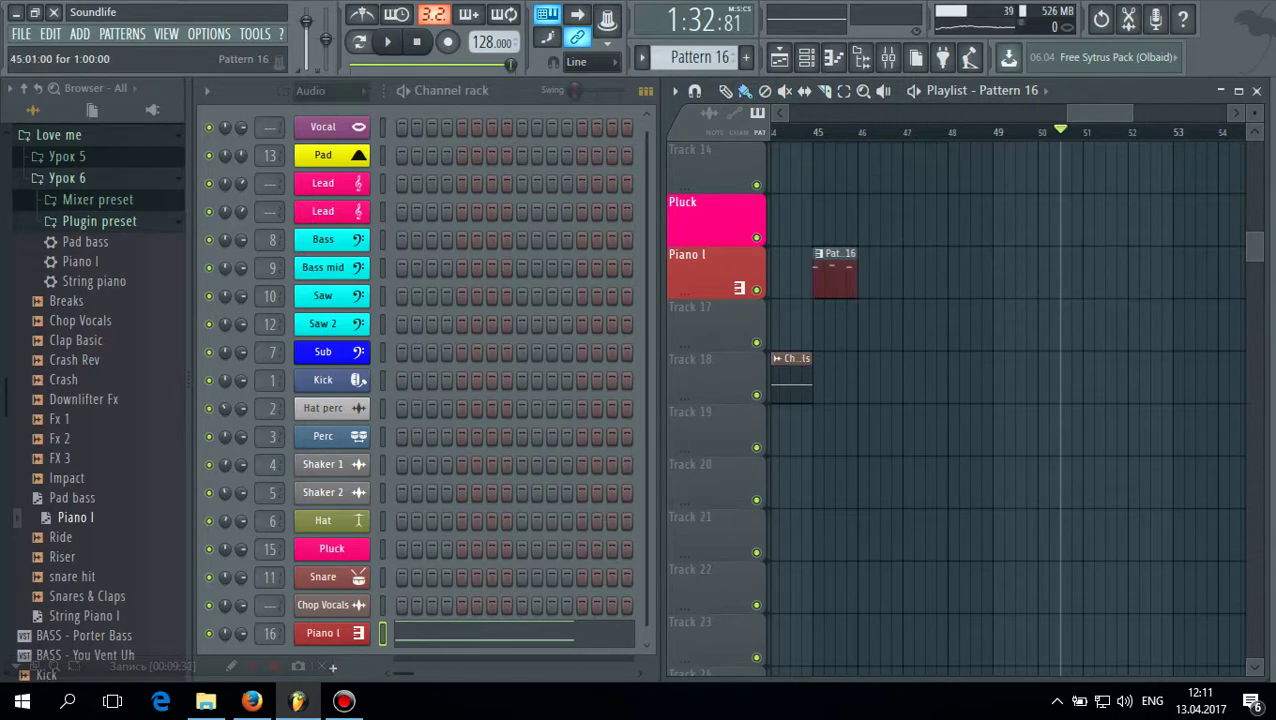
{"action": "scroll", "coordinate": [1000, 400], "scroll_direction": "up", "scroll_amount": 6}
{"action": "scroll", "coordinate": [1000, 400], "scroll_direction": "down", "scroll_amount": 4}
{"action": "left_click_drag", "start_coordinate": [834, 430], "coordinate": [970, 430]}
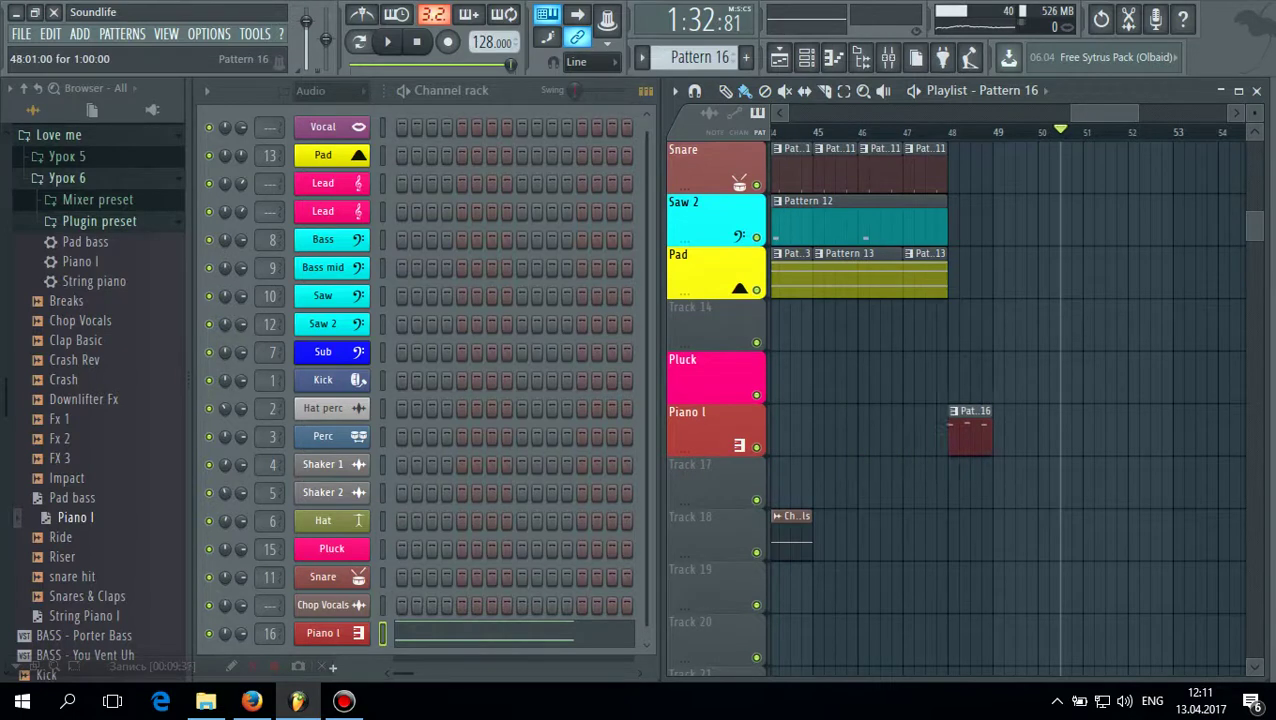
Play the arrangement from bar 45 into the start of the piano clip at bar 48
{"action": "left_click", "coordinate": [810, 132]}
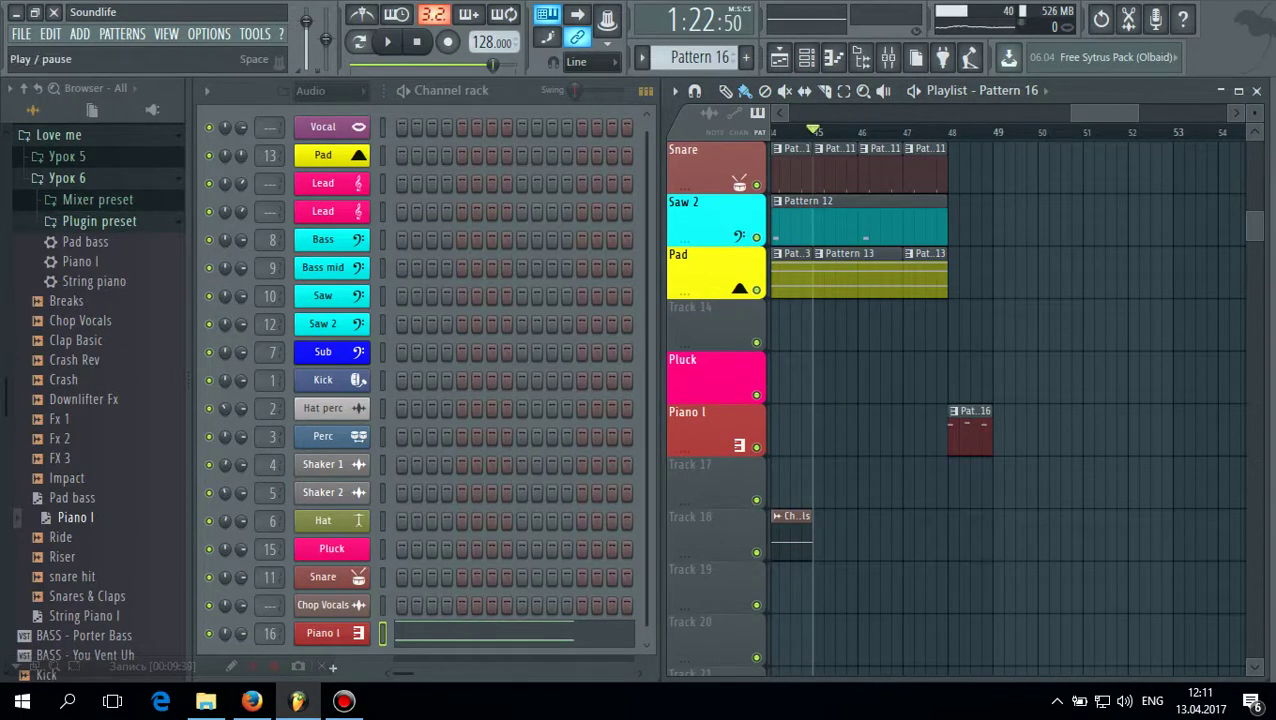
{"action": "left_click", "coordinate": [387, 41]}
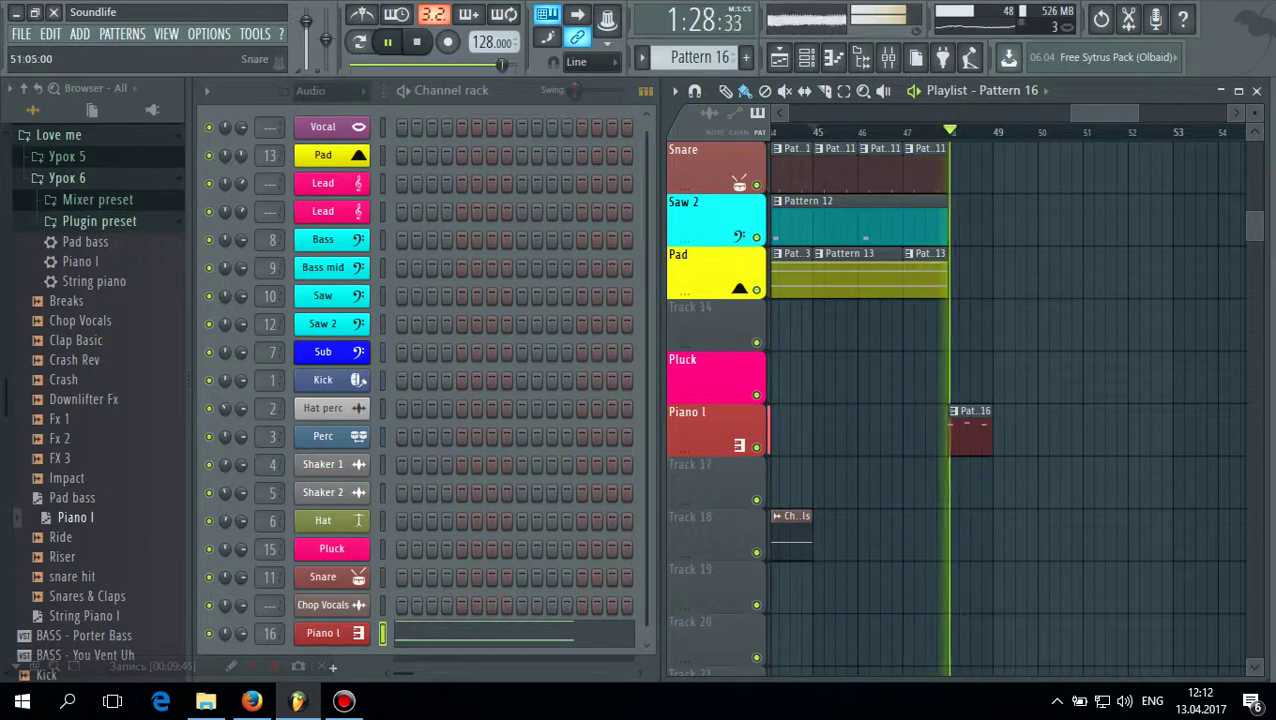
{"action": "key", "text": "space"}
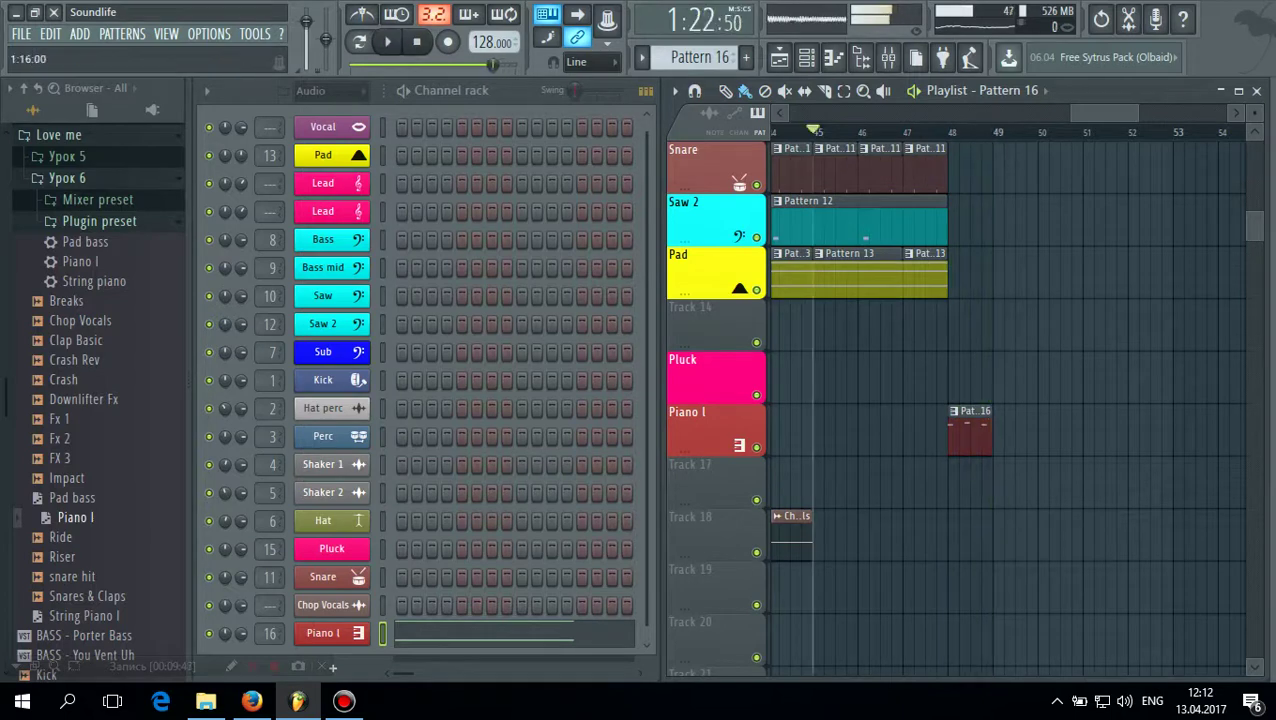
Paint repeated Kick and Hat perc clips on their own tracks from bar 49 onward
{"action": "scroll", "coordinate": [740, 287], "scroll_direction": "up", "scroll_amount": 4}
{"action": "scroll", "coordinate": [858, 400], "scroll_direction": "up", "scroll_amount": 3}
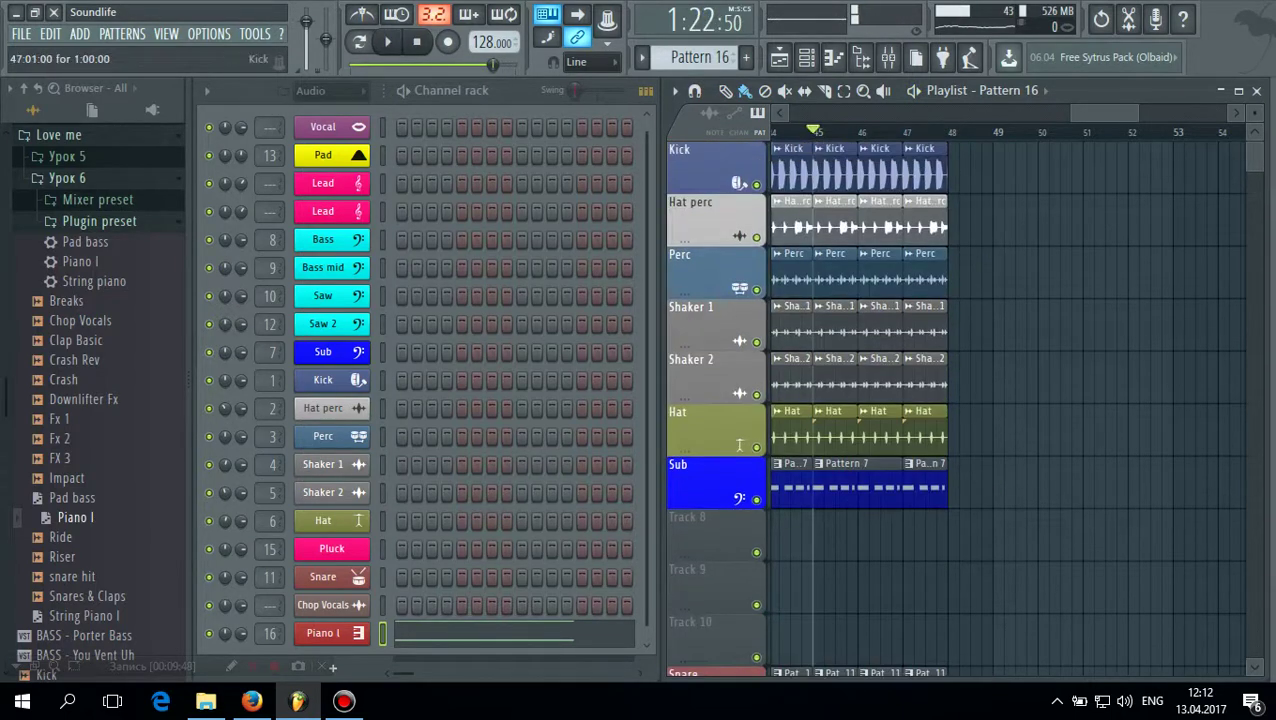
{"action": "left_click", "coordinate": [925, 172]}
{"action": "left_click_drag", "start_coordinate": [998, 170], "coordinate": [1274, 170]}
{"action": "left_click_drag", "start_coordinate": [1130, 113], "coordinate": [1030, 113]}
{"action": "left_click", "coordinate": [944, 223]}
{"action": "left_click_drag", "start_coordinate": [1018, 223], "coordinate": [1270, 223]}
{"action": "left_click_drag", "start_coordinate": [1107, 113], "coordinate": [1012, 113]}
Paint repeated Perc clips on the Perc track from bar 49 onward
{"action": "double_click", "coordinate": [1012, 276]}
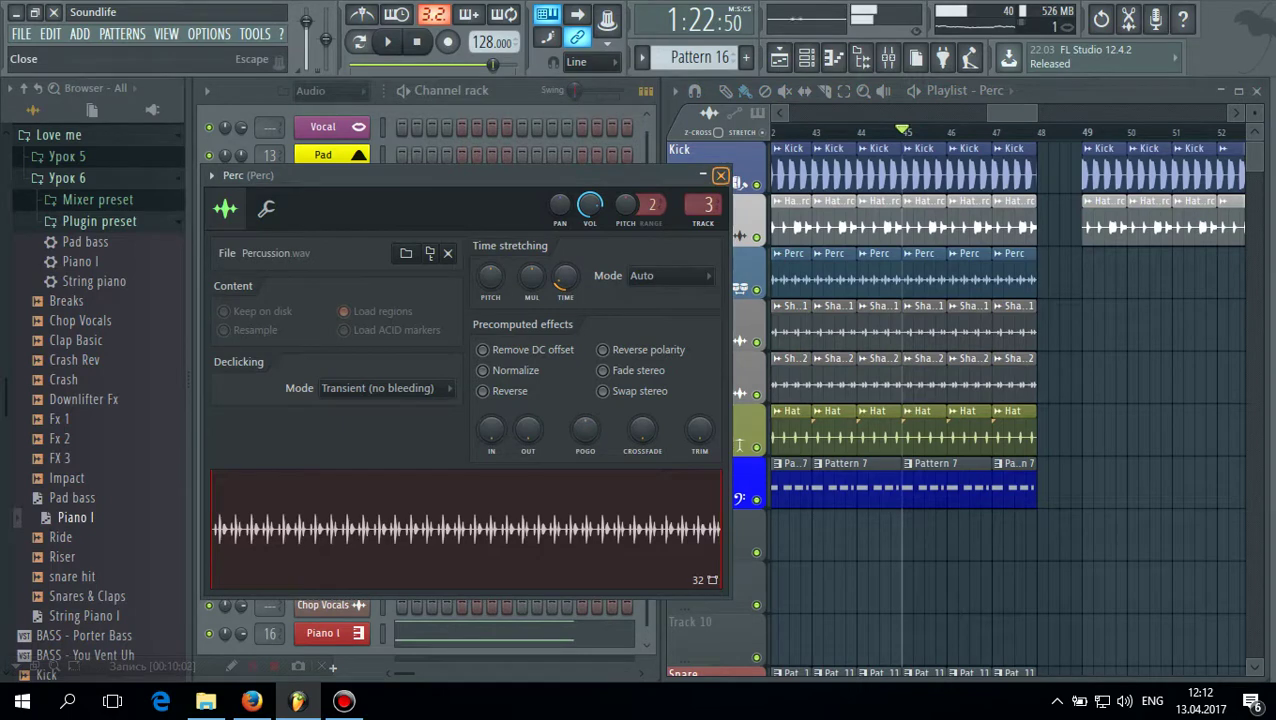
{"action": "left_click", "coordinate": [720, 175]}
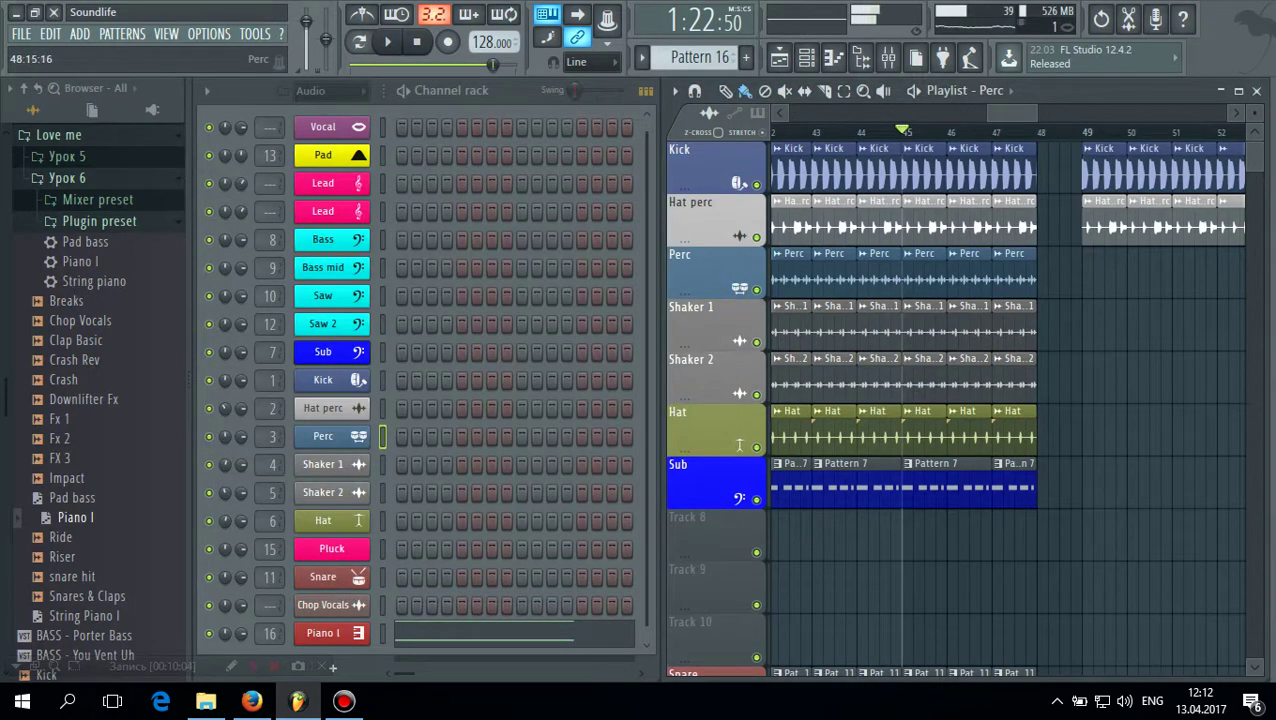
{"action": "left_click_drag", "start_coordinate": [1085, 276], "coordinate": [1243, 276]}
{"action": "scroll", "coordinate": [1040, 325], "scroll_direction": "left", "scroll_amount": 4}
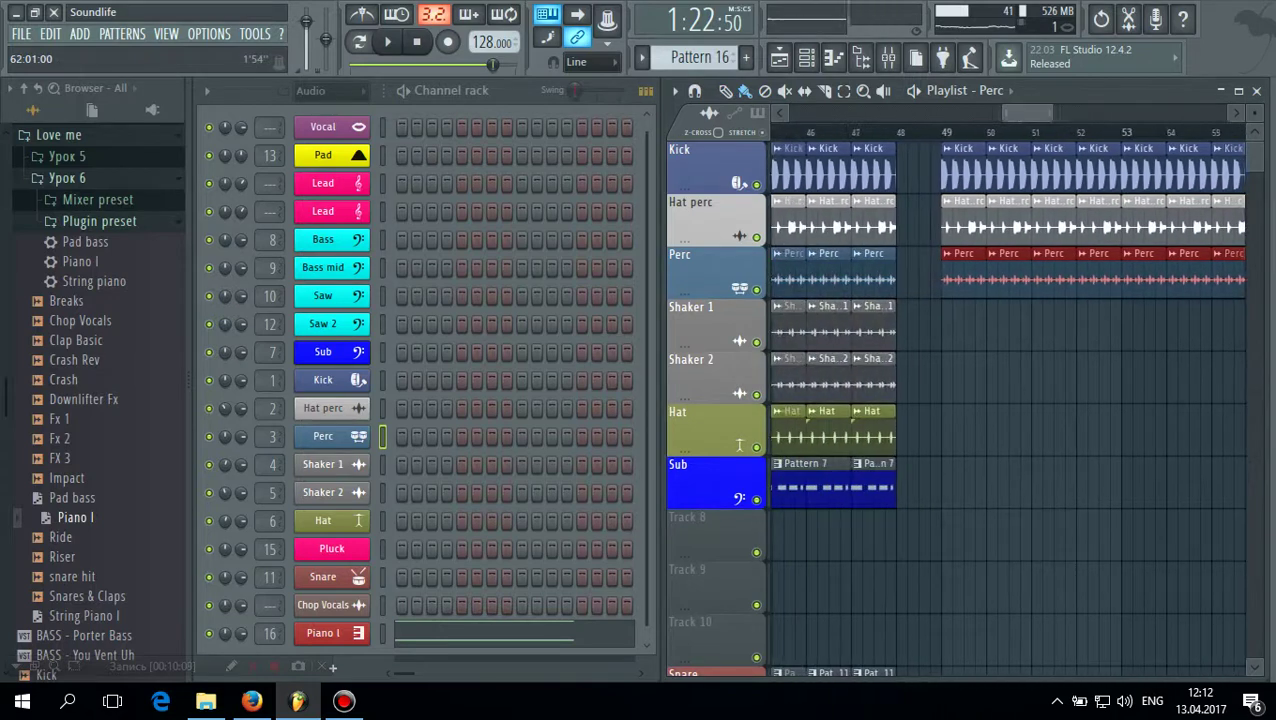
Paint repeated Shaker 1 and Shaker 2 clips on their own tracks from bar 49 onward
{"action": "left_click", "coordinate": [873, 328]}
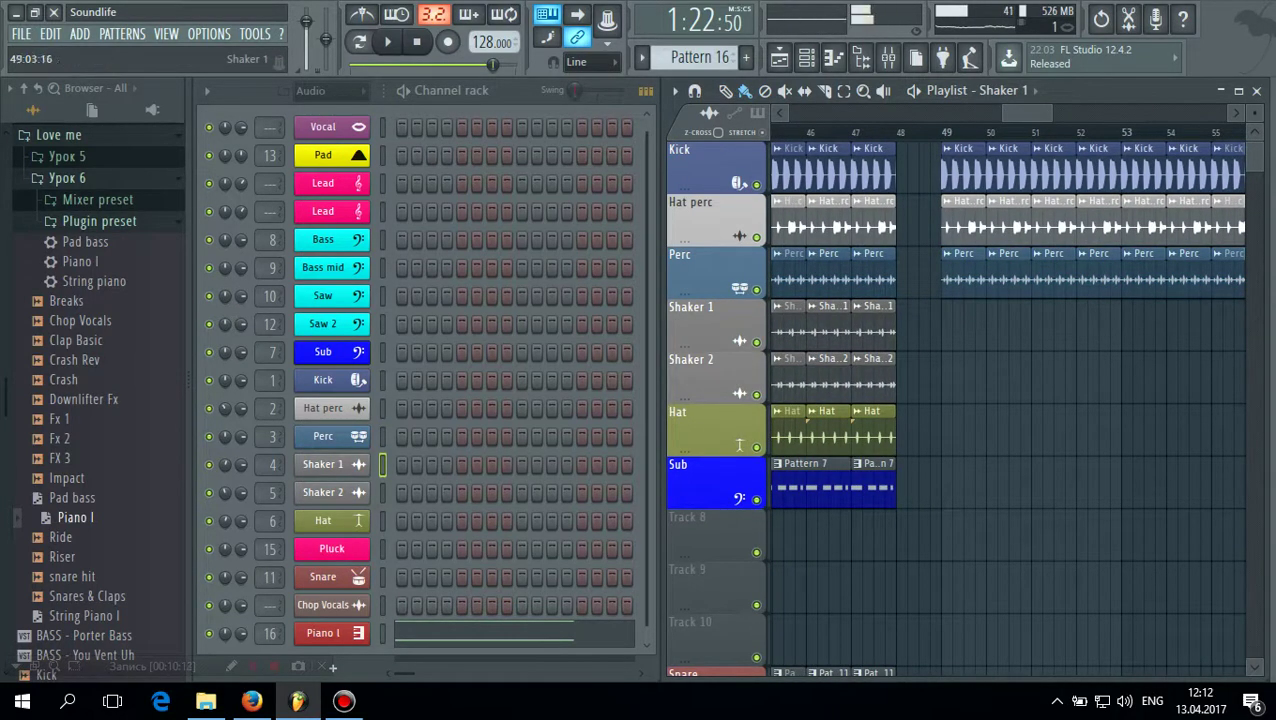
{"action": "left_click_drag", "start_coordinate": [960, 330], "coordinate": [1272, 330]}
{"action": "left_click_drag", "start_coordinate": [1101, 113], "coordinate": [1015, 113]}
{"action": "left_click", "coordinate": [882, 382]}
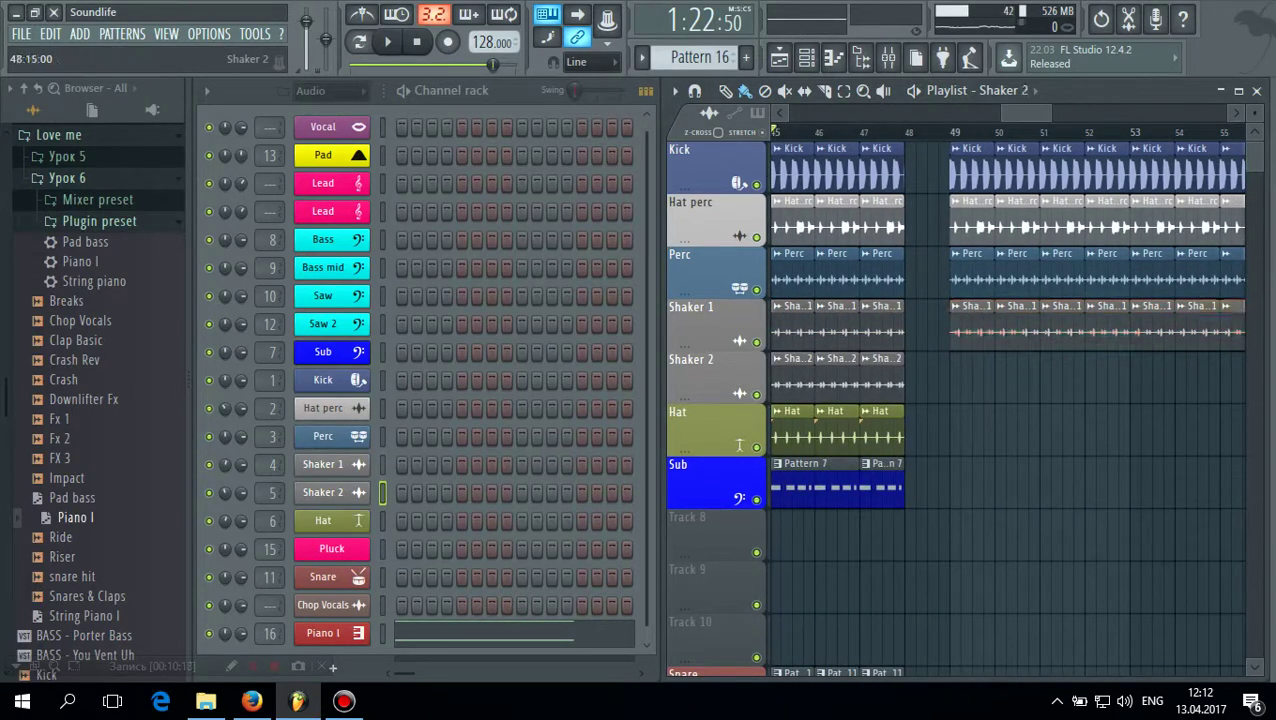
{"action": "left_click_drag", "start_coordinate": [957, 382], "coordinate": [1272, 382]}
{"action": "left_click_drag", "start_coordinate": [1108, 113], "coordinate": [1023, 113]}
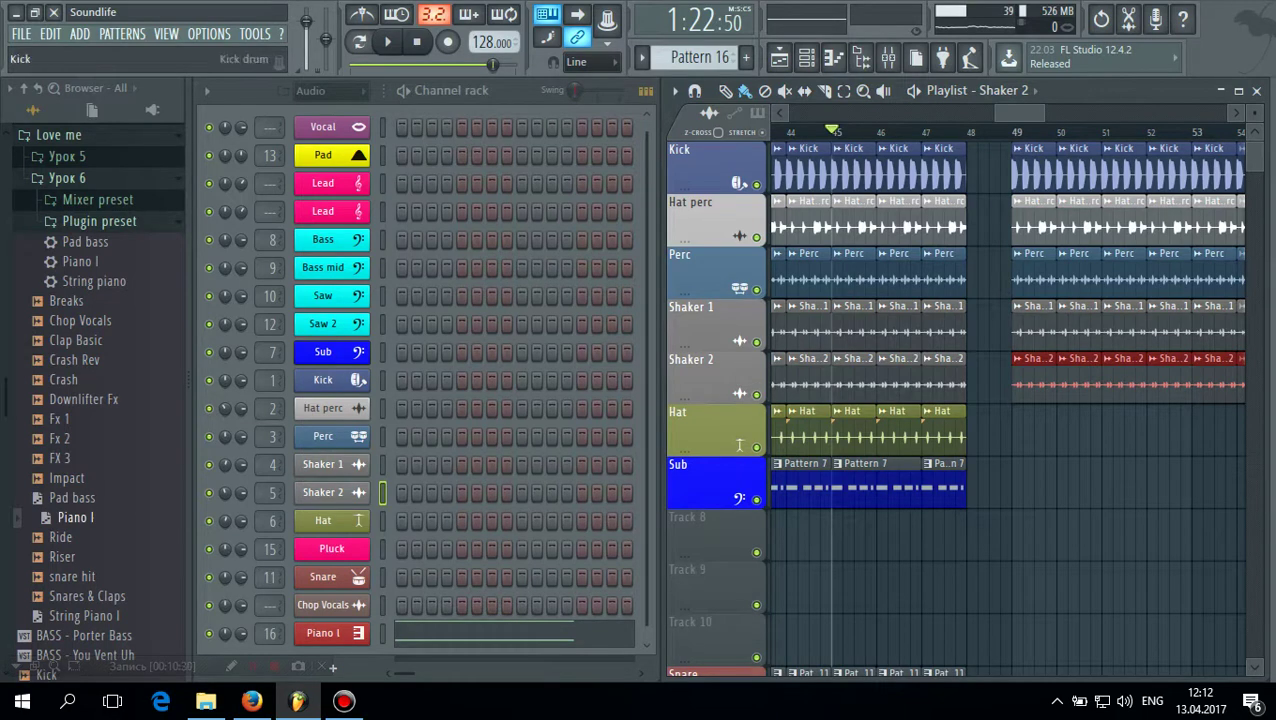
Turn on Lock to content for the Kick, Hat perc and Perc playlist tracks
{"action": "right_click", "coordinate": [716, 145]}
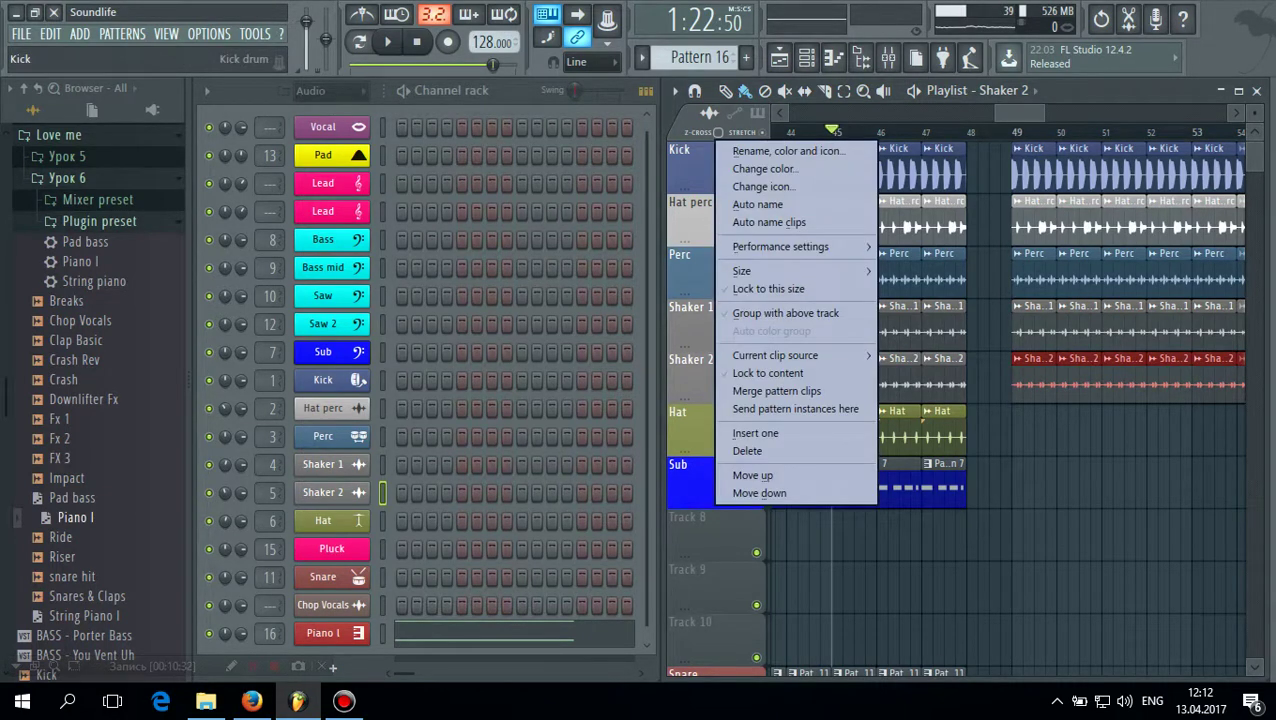
{"action": "left_click", "coordinate": [705, 150]}
{"action": "right_click", "coordinate": [705, 150]}
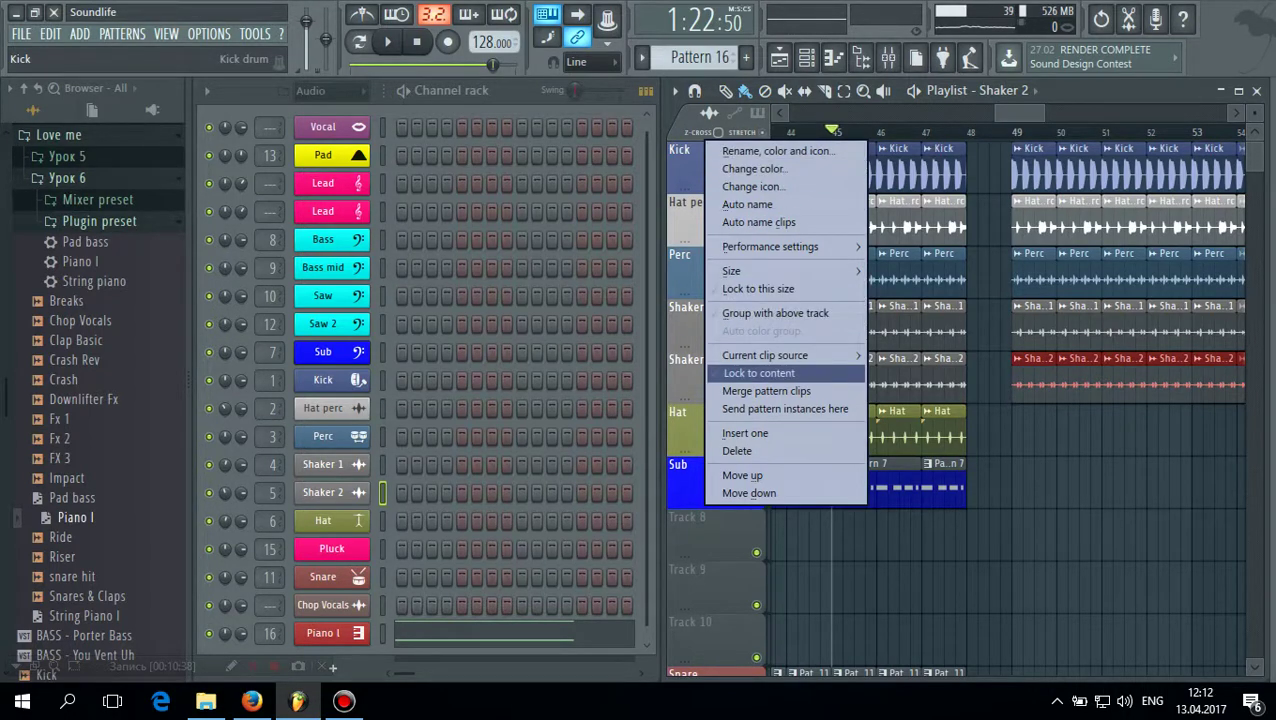
{"action": "left_click", "coordinate": [759, 373]}
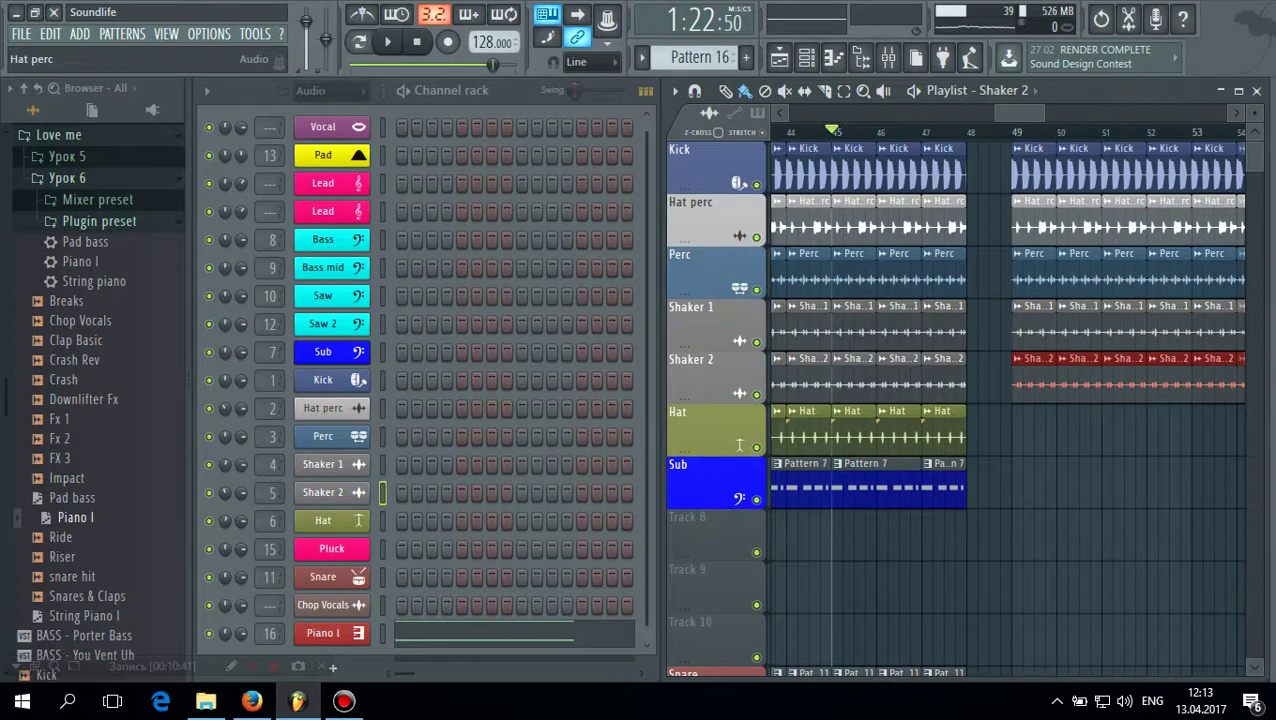
{"action": "right_click", "coordinate": [710, 194]}
{"action": "left_click", "coordinate": [762, 425]}
{"action": "right_click", "coordinate": [724, 252]}
{"action": "left_click", "coordinate": [776, 478]}
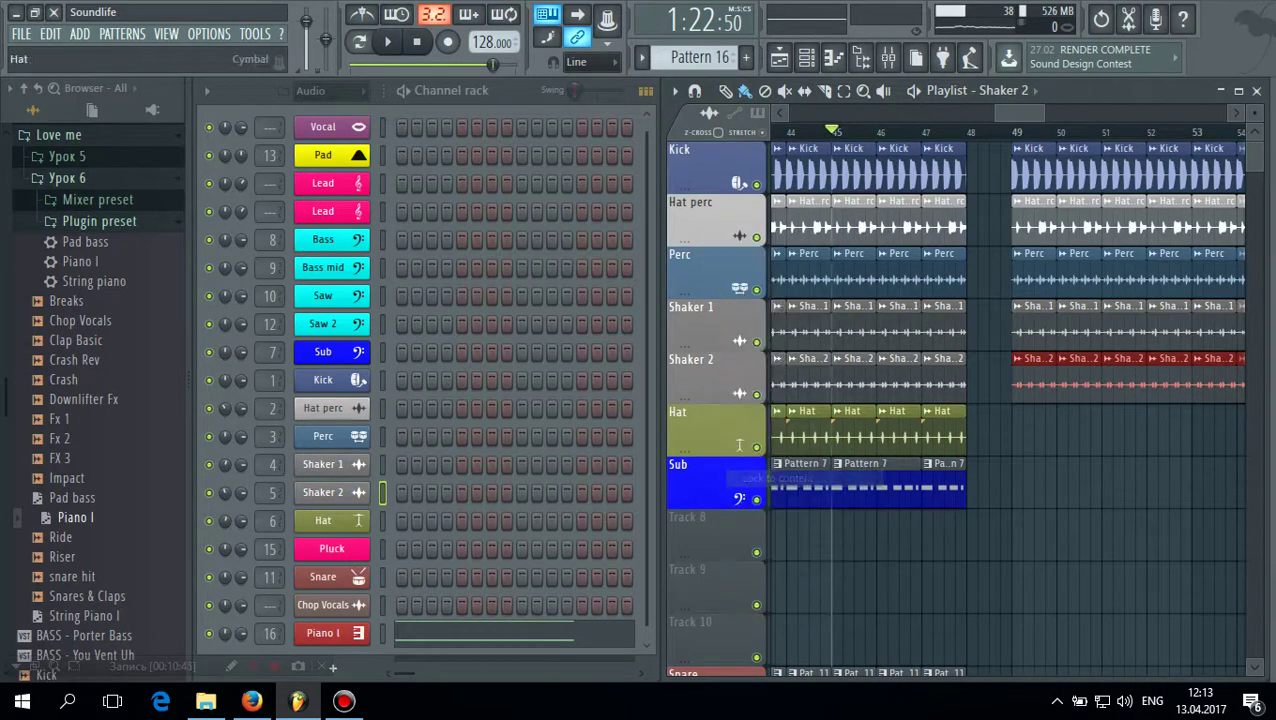
Turn on Lock to content for the Shaker 1 and Shaker 2 tracks and open the Hat track's options
{"action": "right_click", "coordinate": [730, 304]}
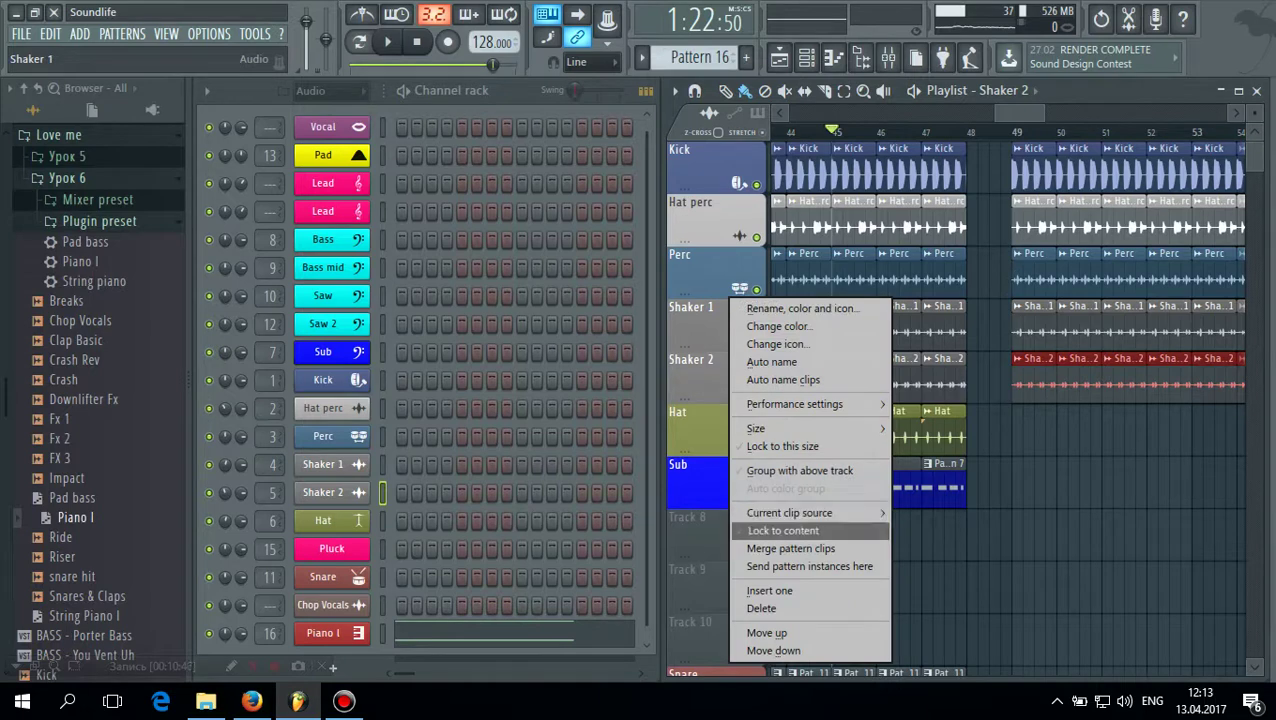
{"action": "left_click", "coordinate": [783, 530]}
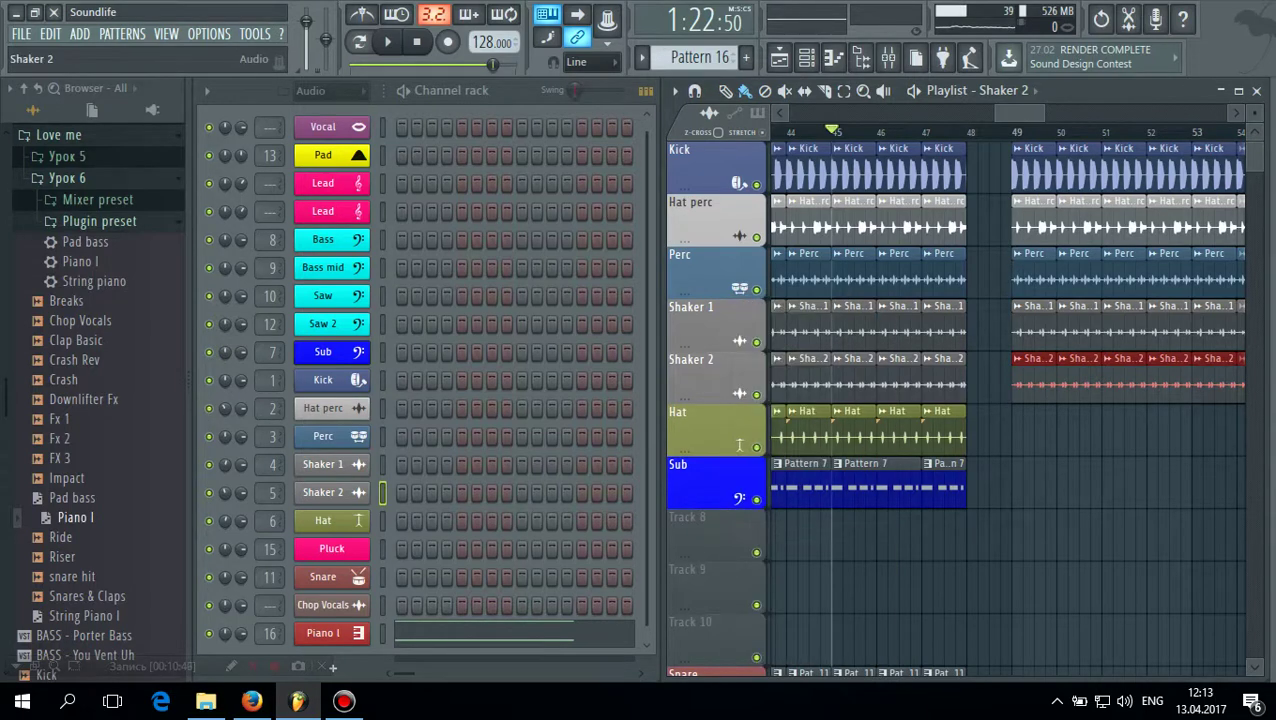
{"action": "right_click", "coordinate": [718, 374]}
{"action": "left_click", "coordinate": [780, 532]}
{"action": "right_click", "coordinate": [711, 430]}
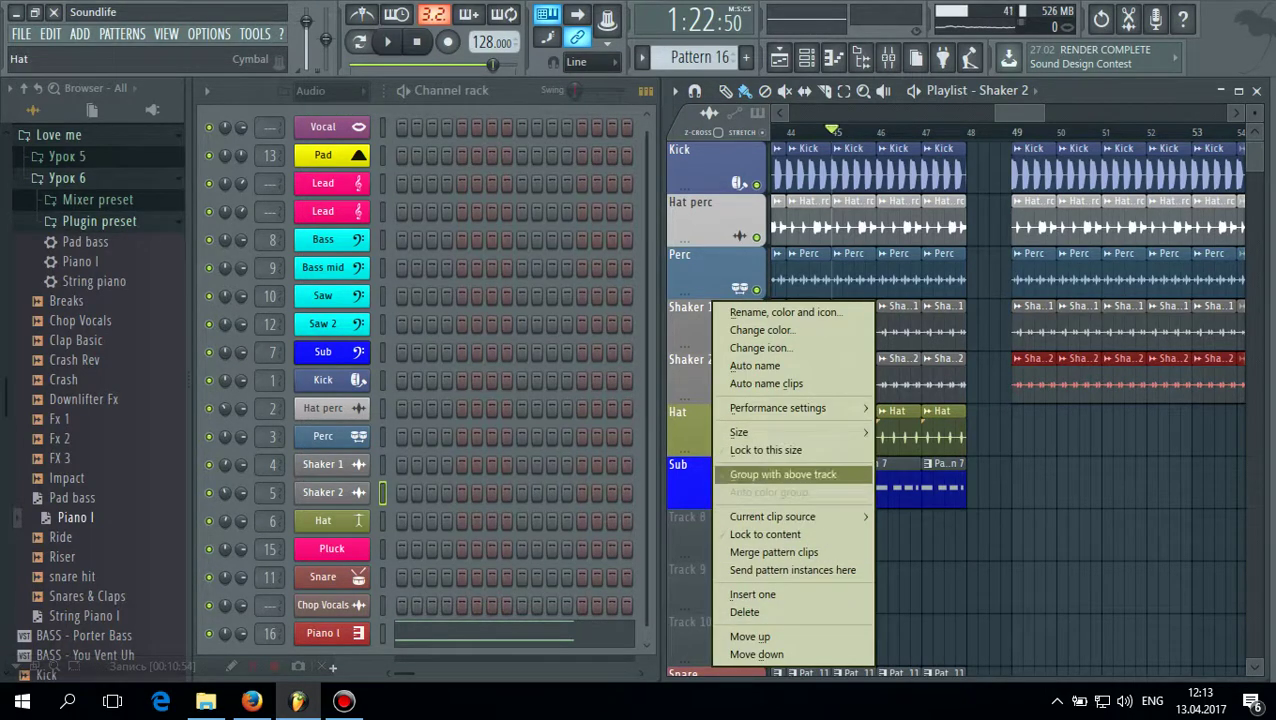
{"action": "mouse_move", "coordinate": [790, 516]}
{"action": "left_click", "coordinate": [921, 531]}
Test the content lock by placing and removing clips around bars 77 and 79 on the Kick and Hat perc tracks
{"action": "left_click_drag", "start_coordinate": [1018, 113], "coordinate": [1145, 113]}
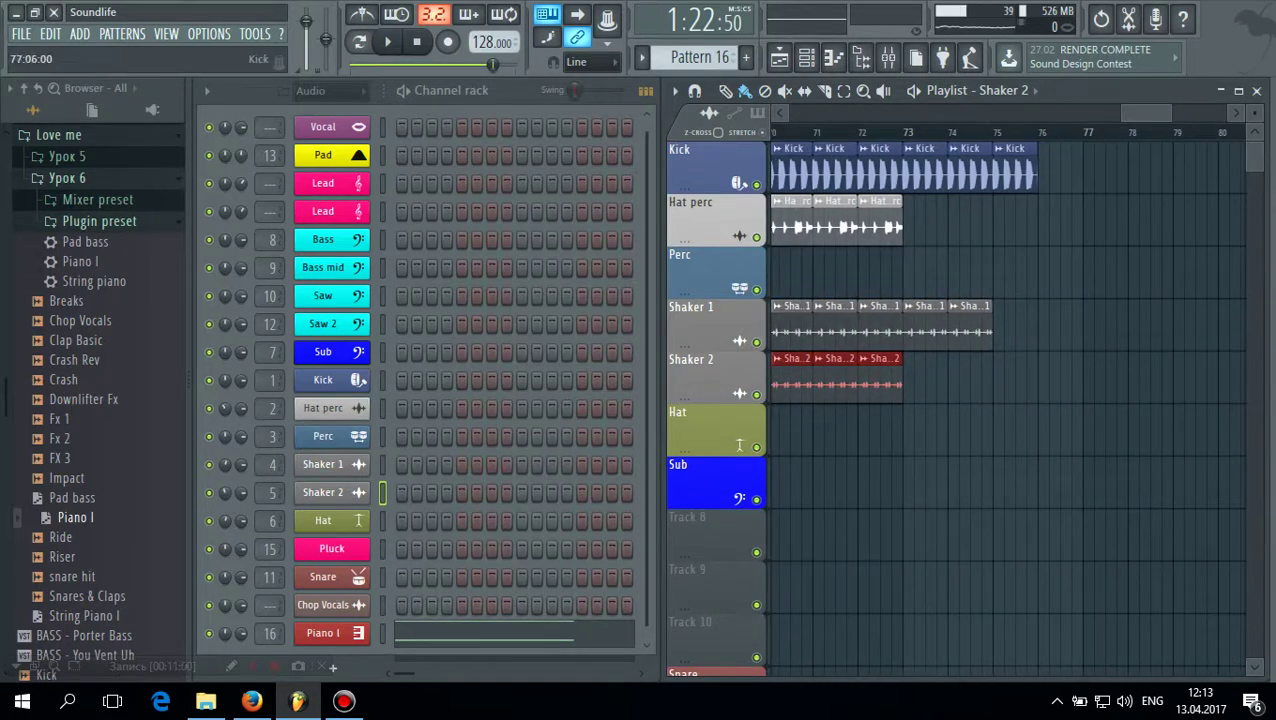
{"action": "left_click", "coordinate": [1097, 170]}
{"action": "left_click", "coordinate": [1178, 170]}
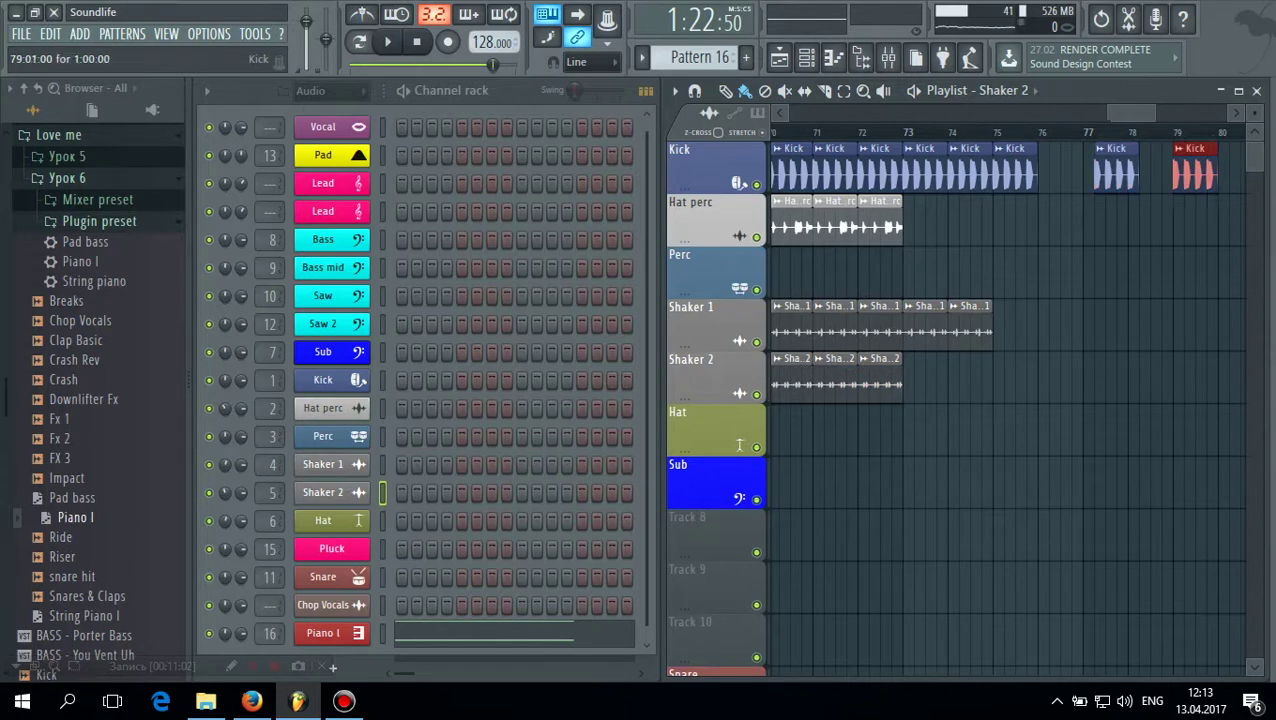
{"action": "right_click", "coordinate": [1180, 172]}
{"action": "right_click", "coordinate": [1115, 172]}
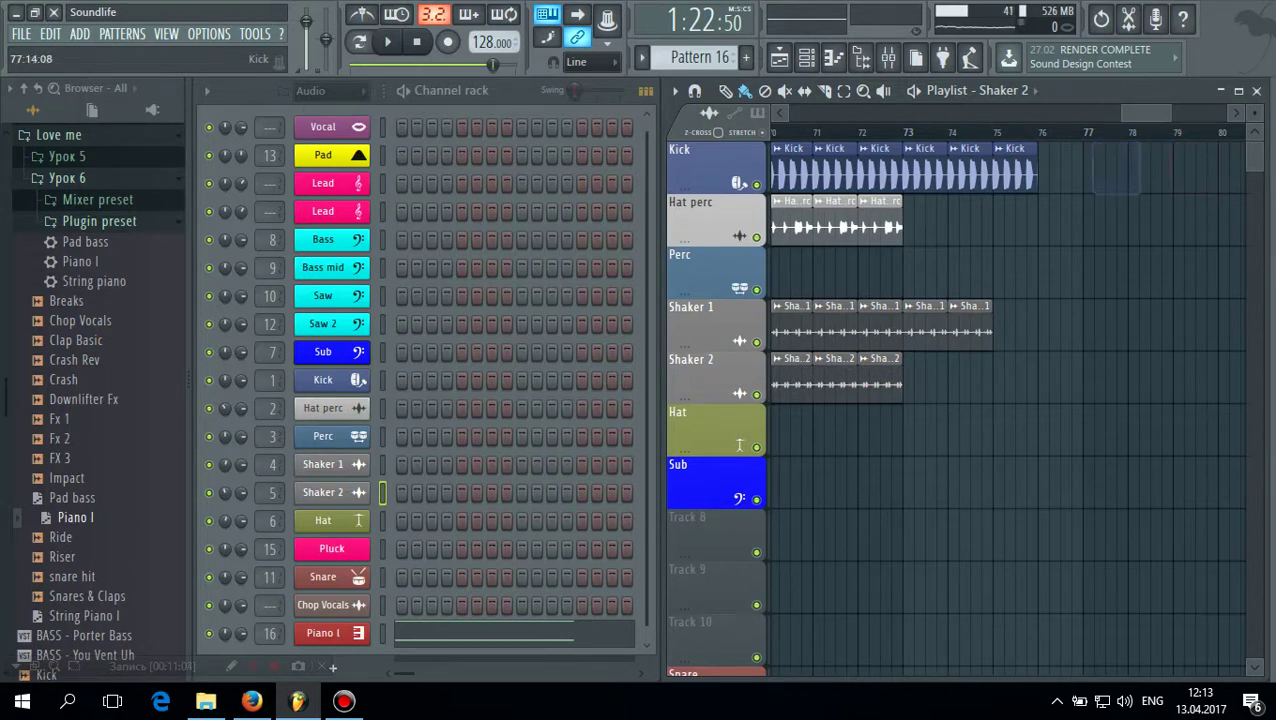
{"action": "left_click", "coordinate": [1100, 225]}
{"action": "left_click", "coordinate": [1180, 225]}
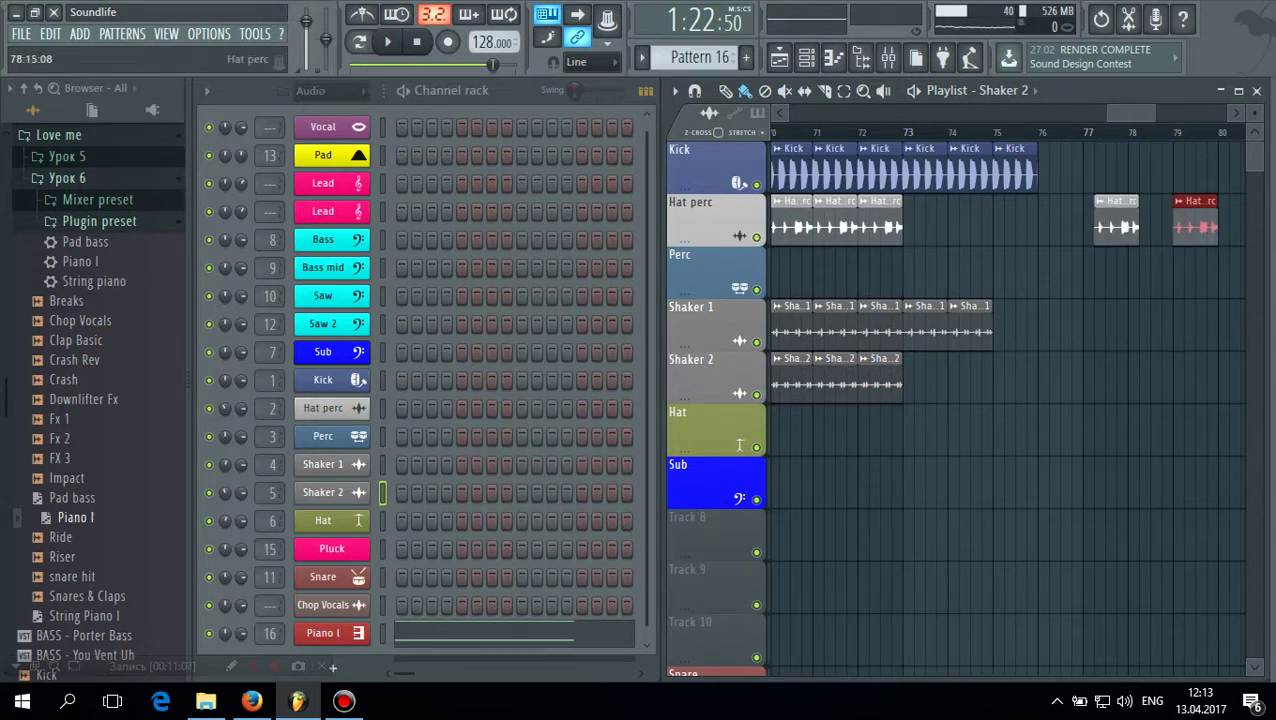
{"action": "right_click", "coordinate": [1195, 225]}
{"action": "right_click", "coordinate": [1115, 225]}
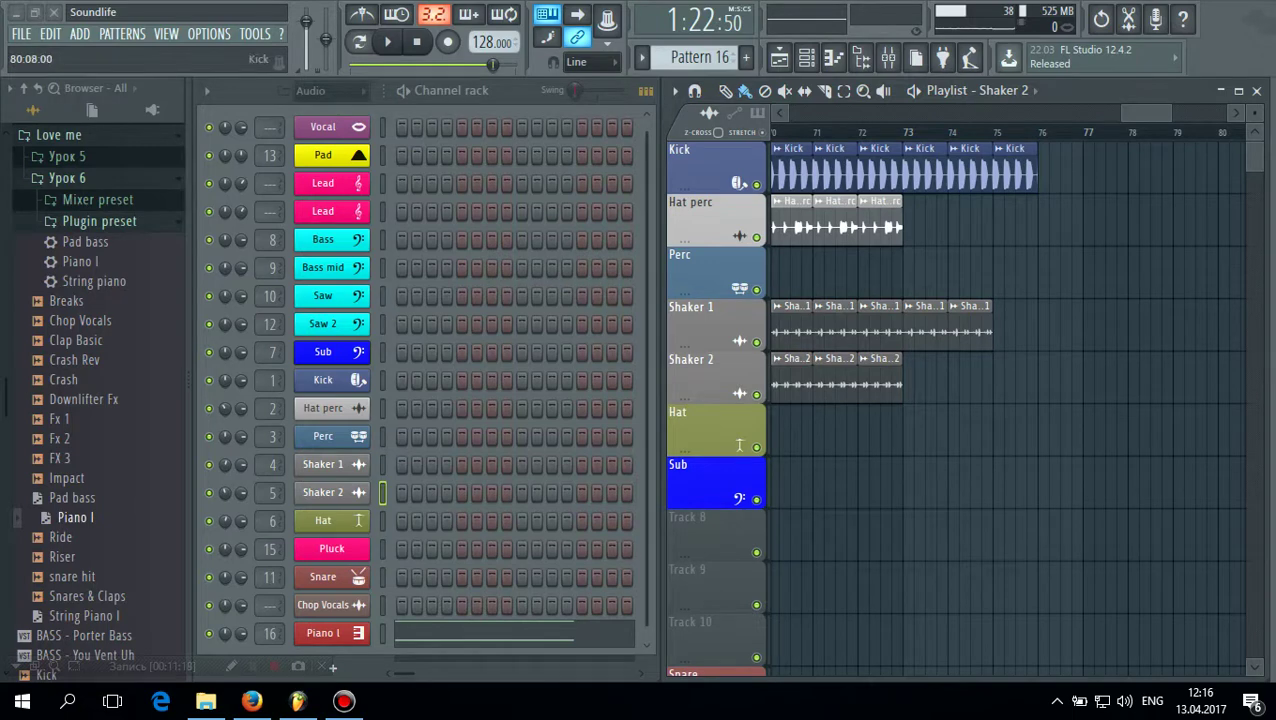
Play the arrangement from bar 47 through the piano break at bar 48
{"action": "scroll", "coordinate": [739, 445], "scroll_direction": "left", "scroll_amount": 10}
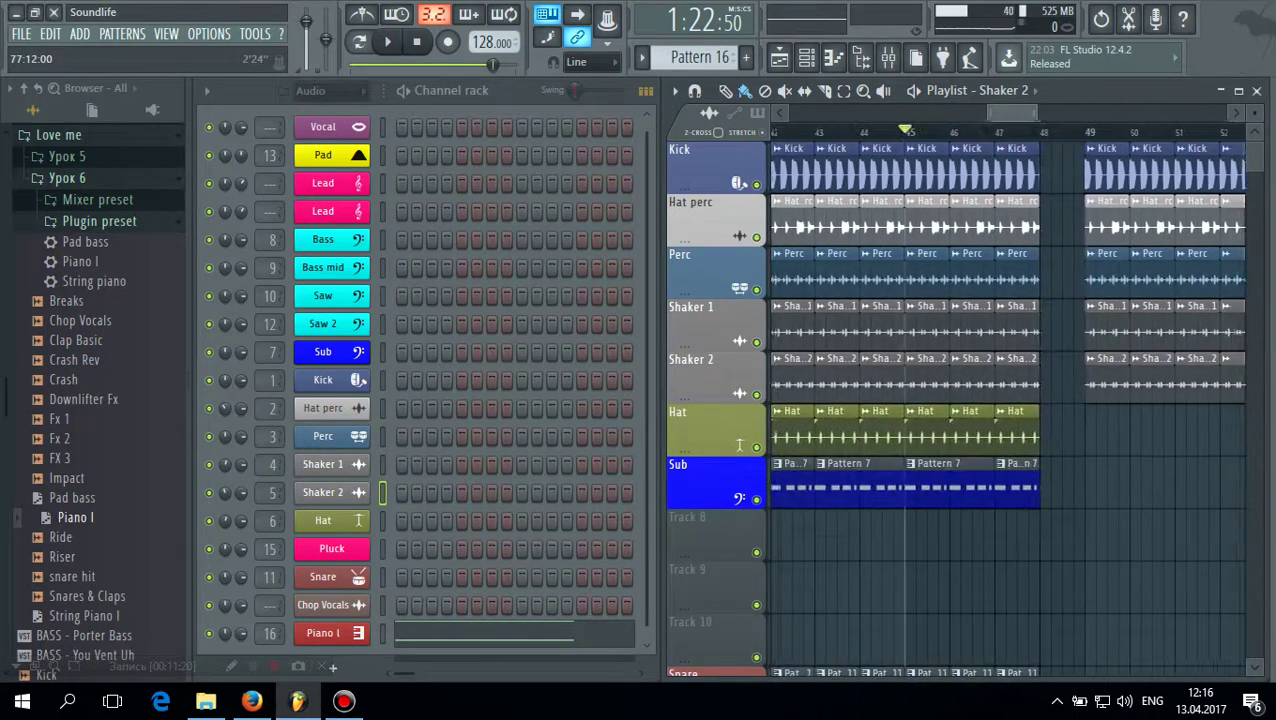
{"action": "scroll", "coordinate": [739, 445], "scroll_direction": "left", "scroll_amount": 2}
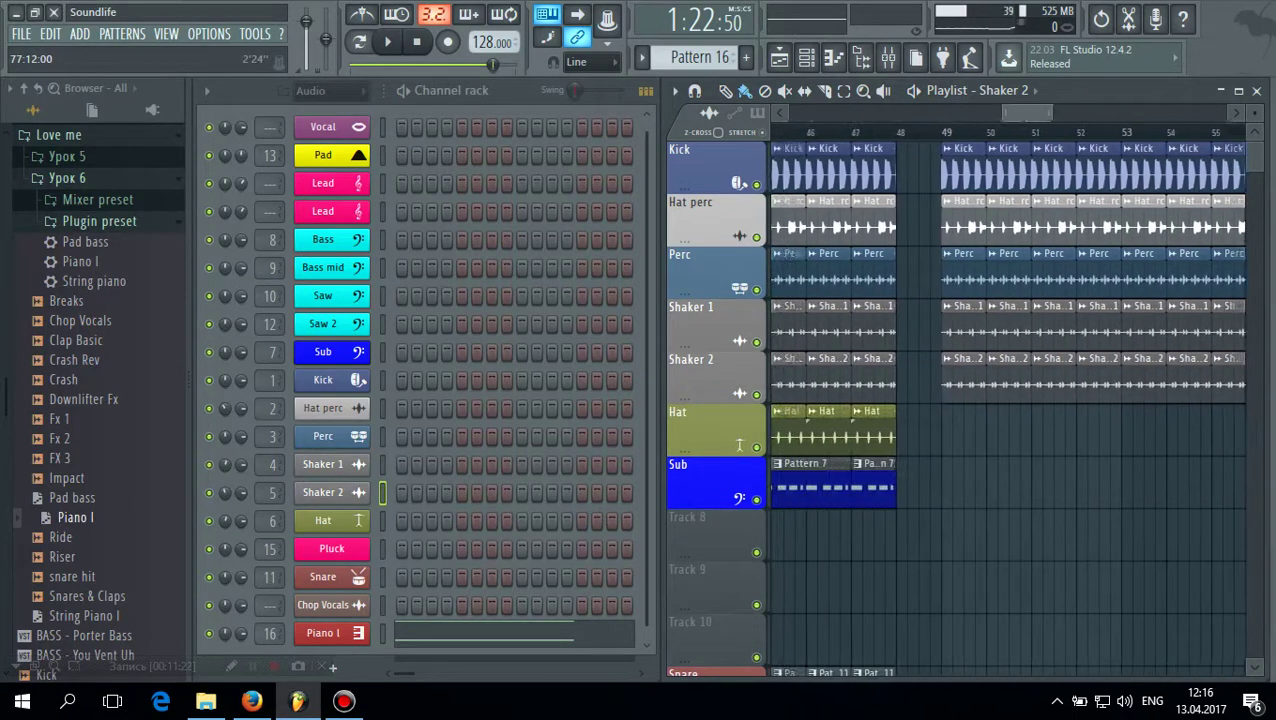
{"action": "left_click", "coordinate": [812, 132]}
{"action": "left_click", "coordinate": [388, 42]}
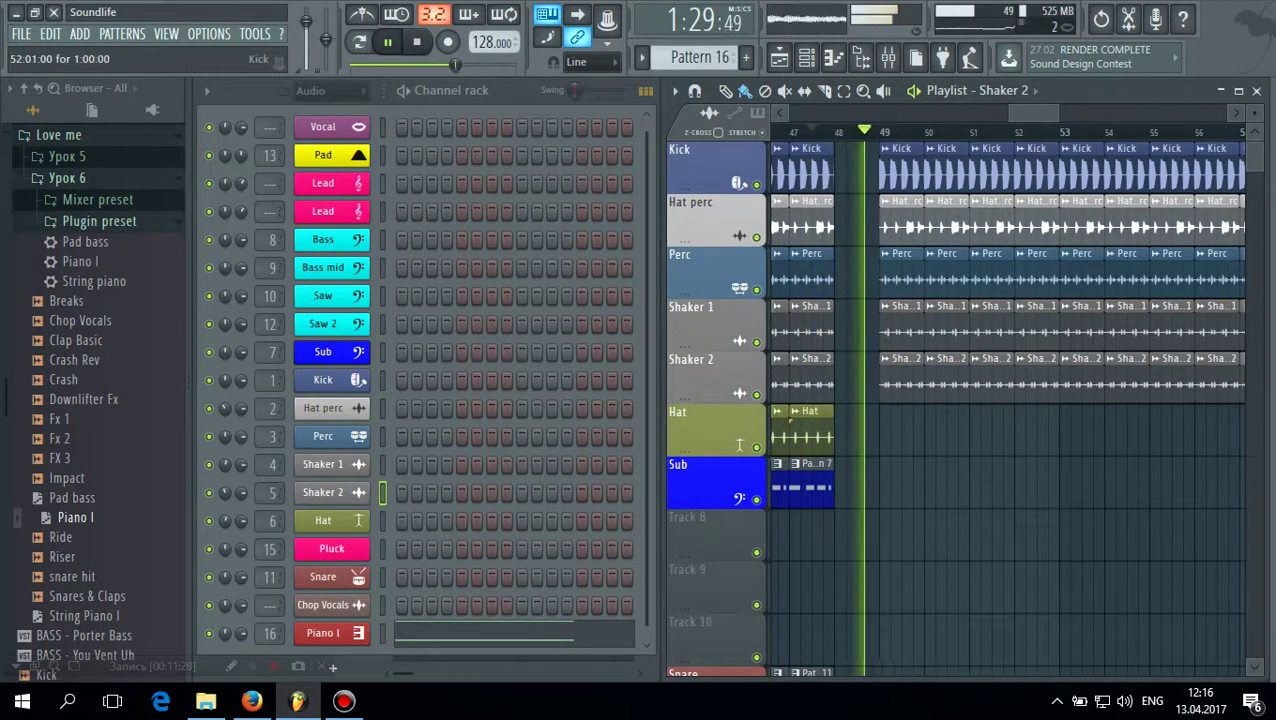
{"action": "left_click", "coordinate": [416, 42]}
Place a Pattern 7 clip on the Sub track at bar 49 and extend it to two bars
{"action": "scroll", "coordinate": [1108, 380], "scroll_direction": "down", "scroll_amount": 1}
{"action": "left_click", "coordinate": [820, 432]}
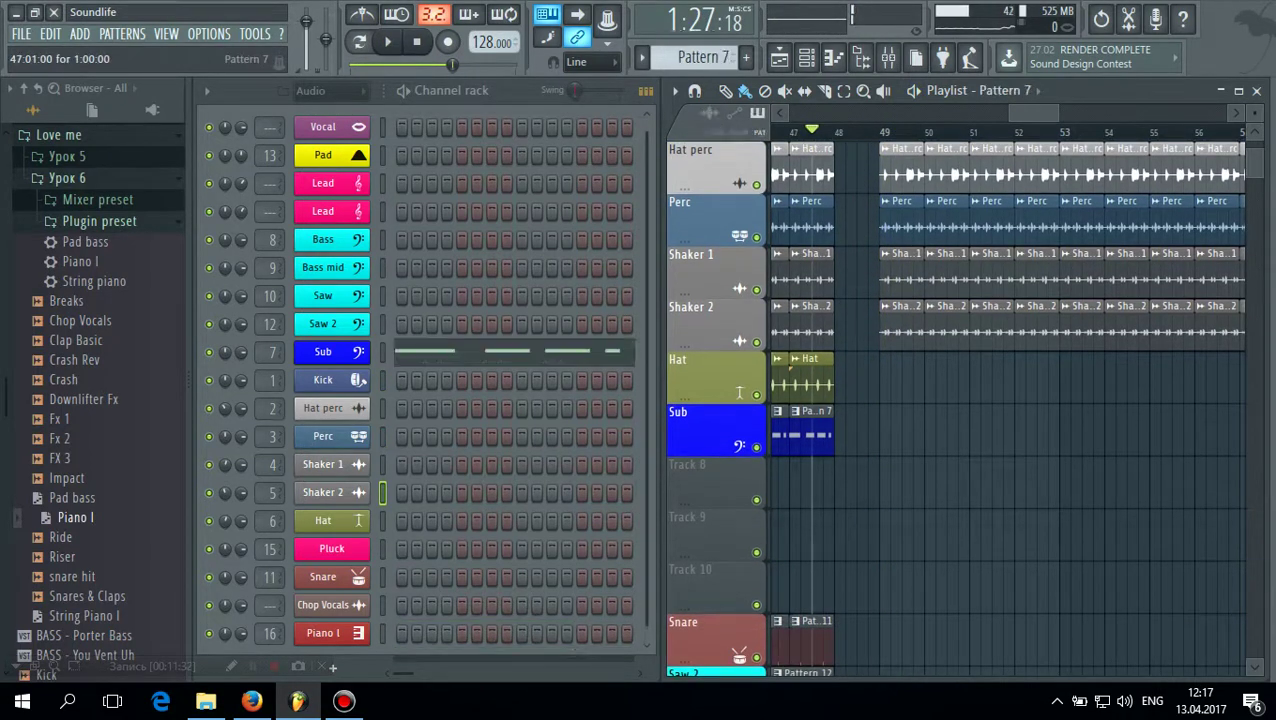
{"action": "left_click", "coordinate": [895, 432]}
{"action": "left_click_drag", "start_coordinate": [922, 434], "coordinate": [828, 434]}
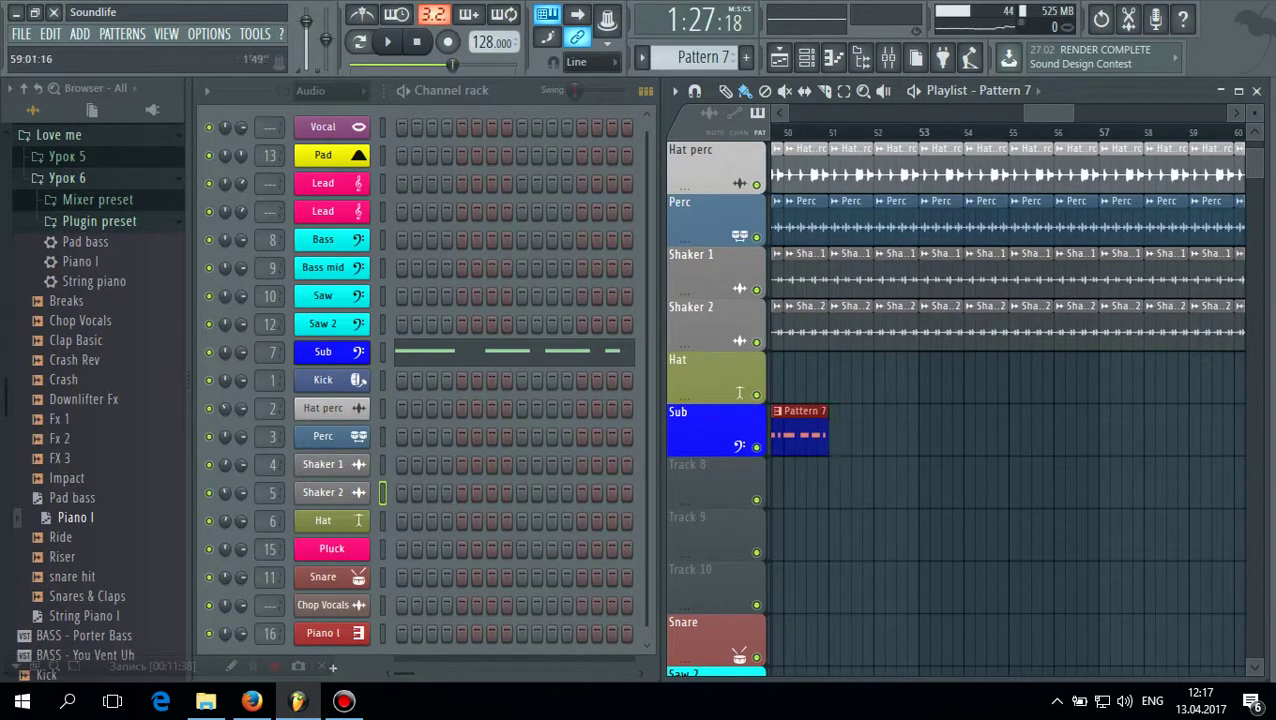
{"action": "scroll", "coordinate": [1082, 430], "scroll_direction": "left", "scroll_amount": 6}
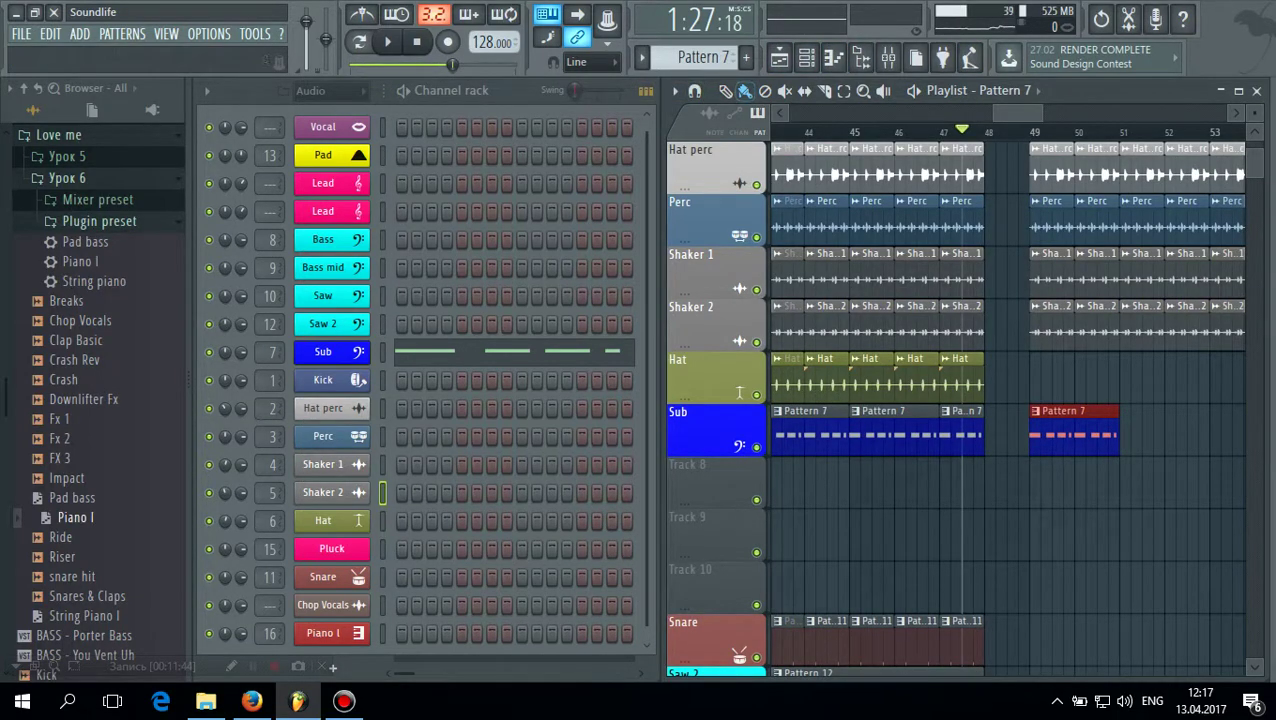
Place Pattern 8 on Track 8 at bar 49 and give the track the Bass channel's name, colour and icon
{"action": "scroll", "coordinate": [704, 58], "scroll_direction": "up", "scroll_amount": 1}
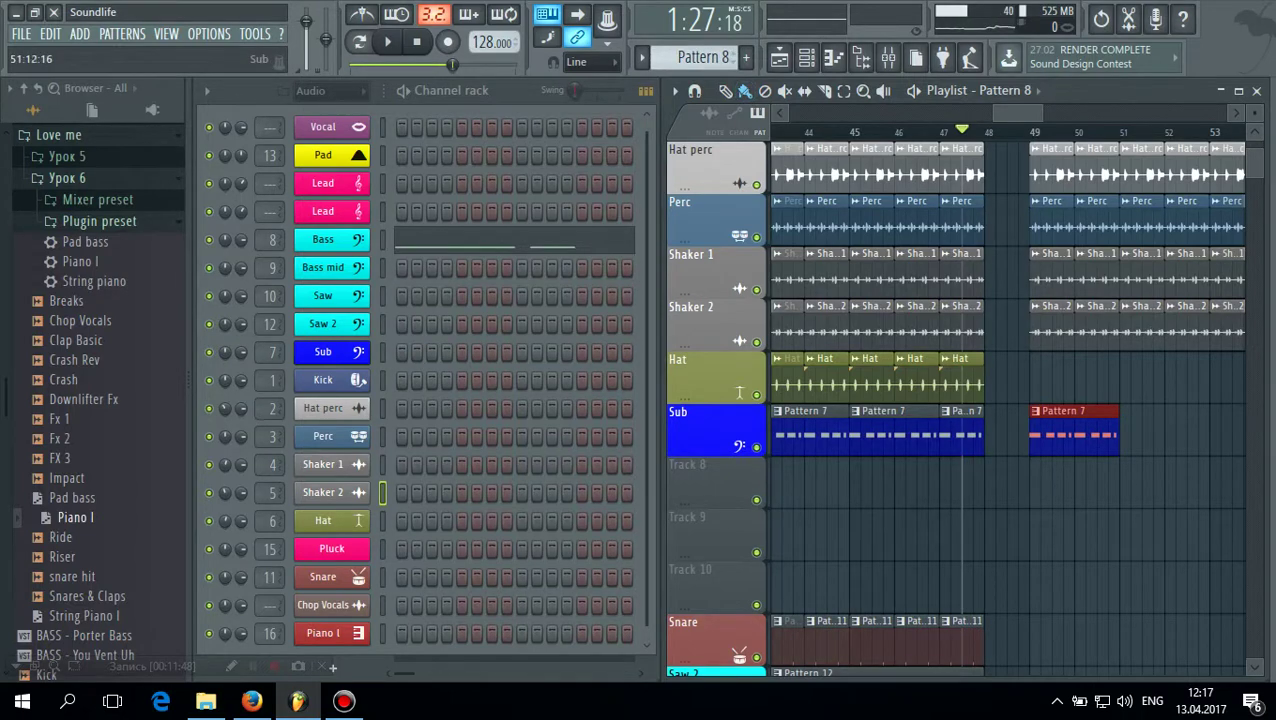
{"action": "left_click", "coordinate": [1036, 483]}
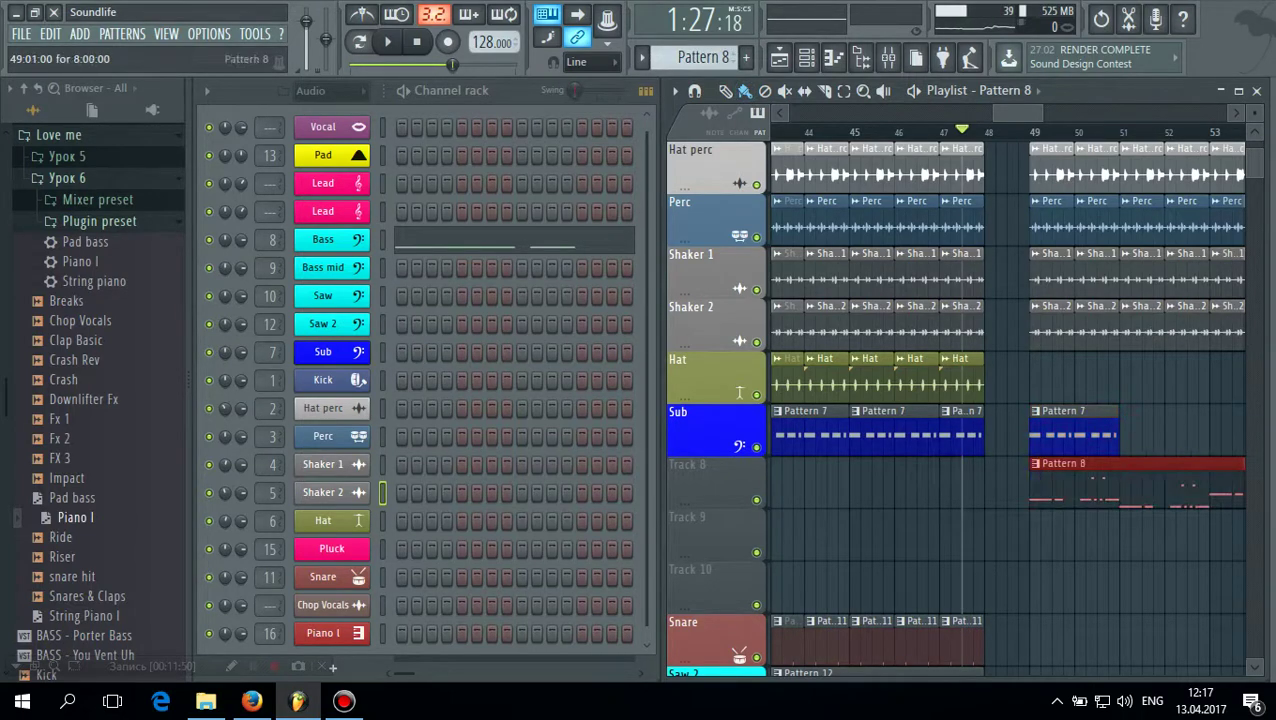
{"action": "right_click", "coordinate": [372, 236]}
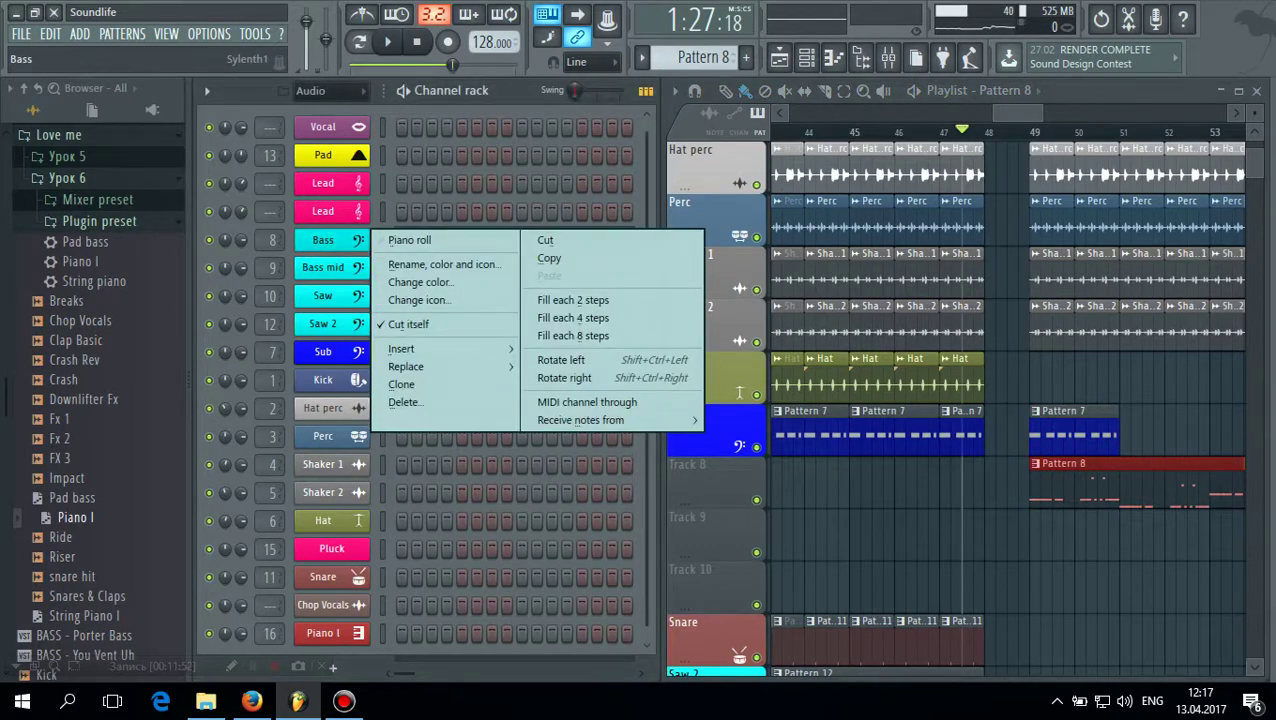
{"action": "left_click", "coordinate": [420, 264]}
{"action": "left_click", "coordinate": [230, 261]}
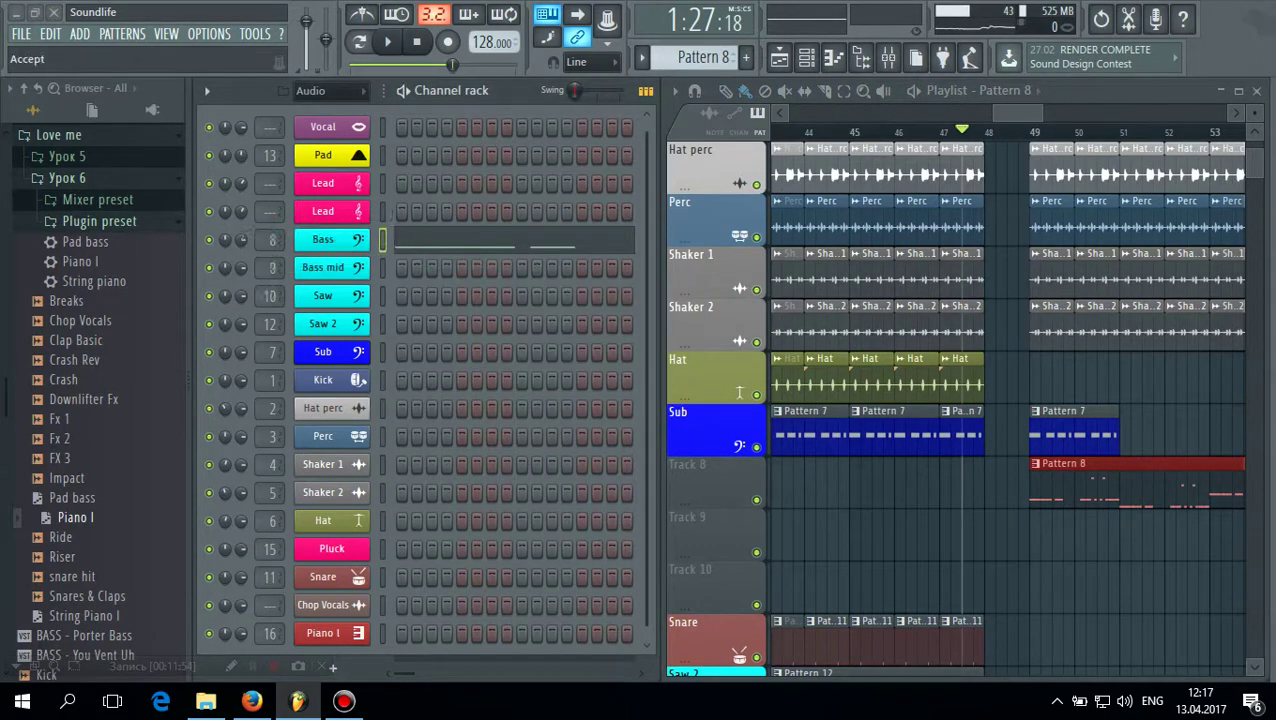
{"action": "right_click", "coordinate": [723, 484]}
{"action": "left_click", "coordinate": [790, 312]}
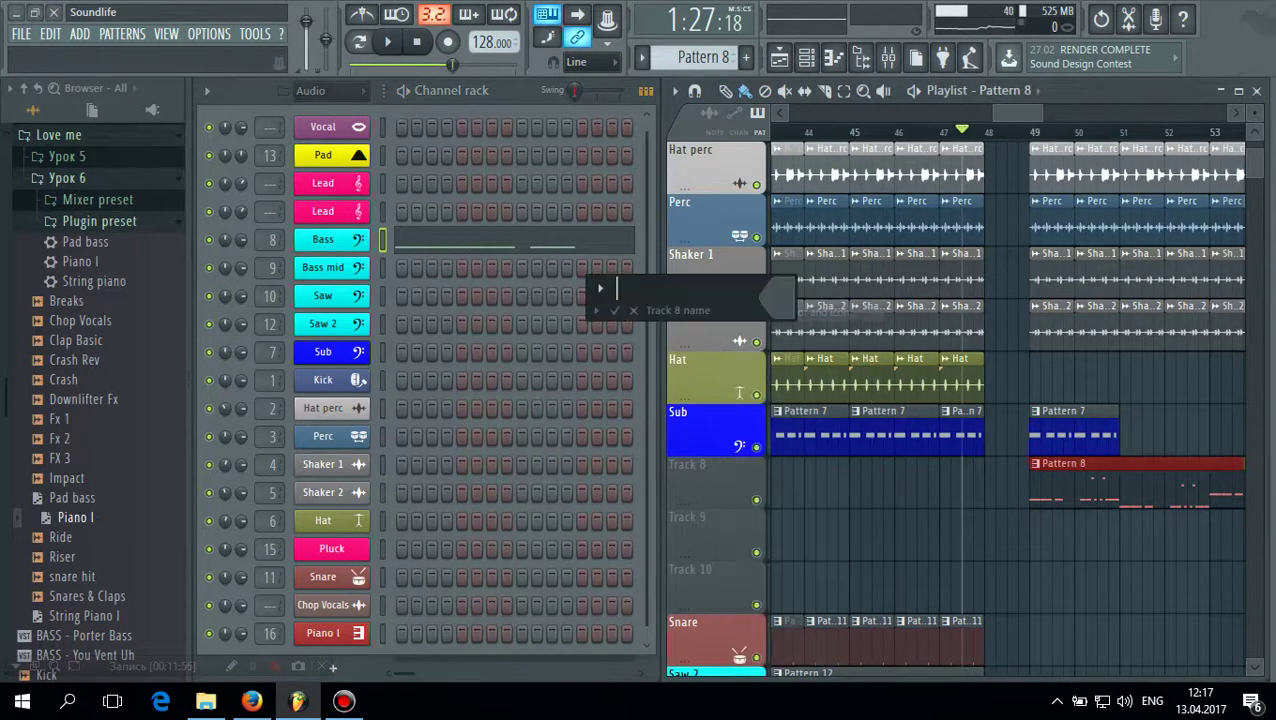
{"action": "left_click", "coordinate": [596, 310]}
{"action": "left_click", "coordinate": [613, 331]}
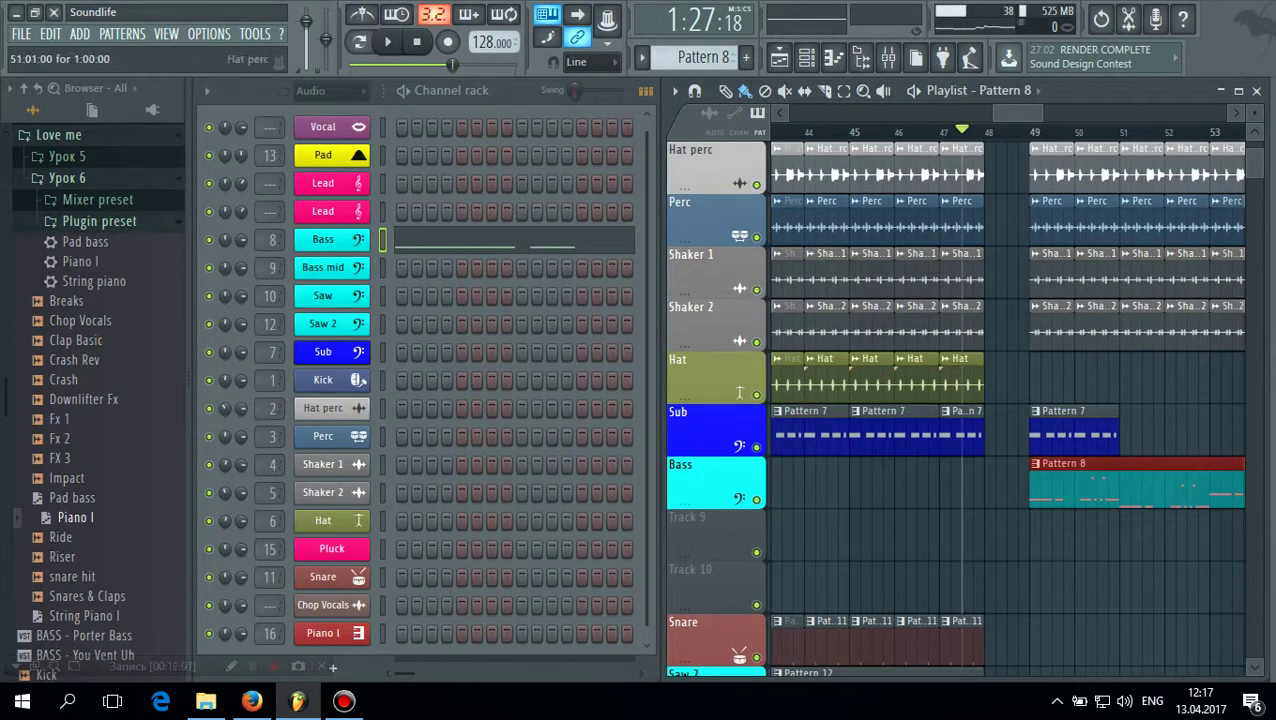
Slice the Pattern 8 clip at bar 51 and delete the part after the cut
{"action": "left_click", "coordinate": [824, 91]}
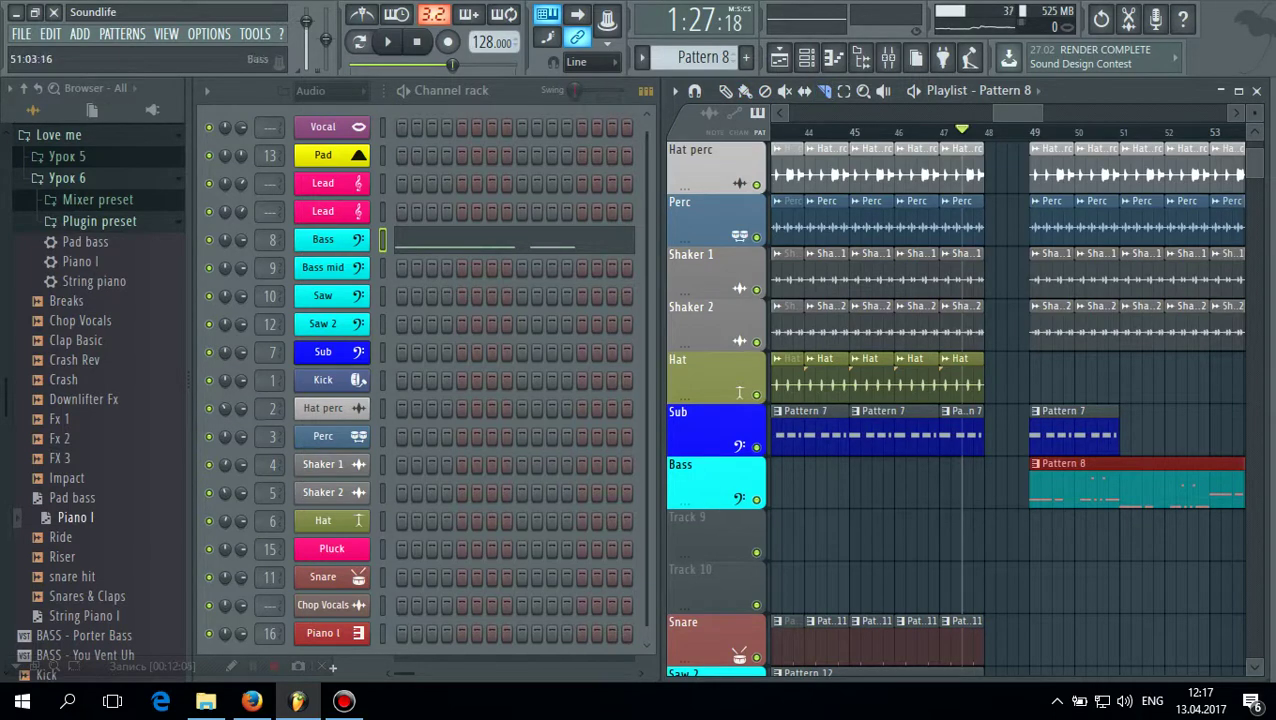
{"action": "left_click", "coordinate": [1119, 495]}
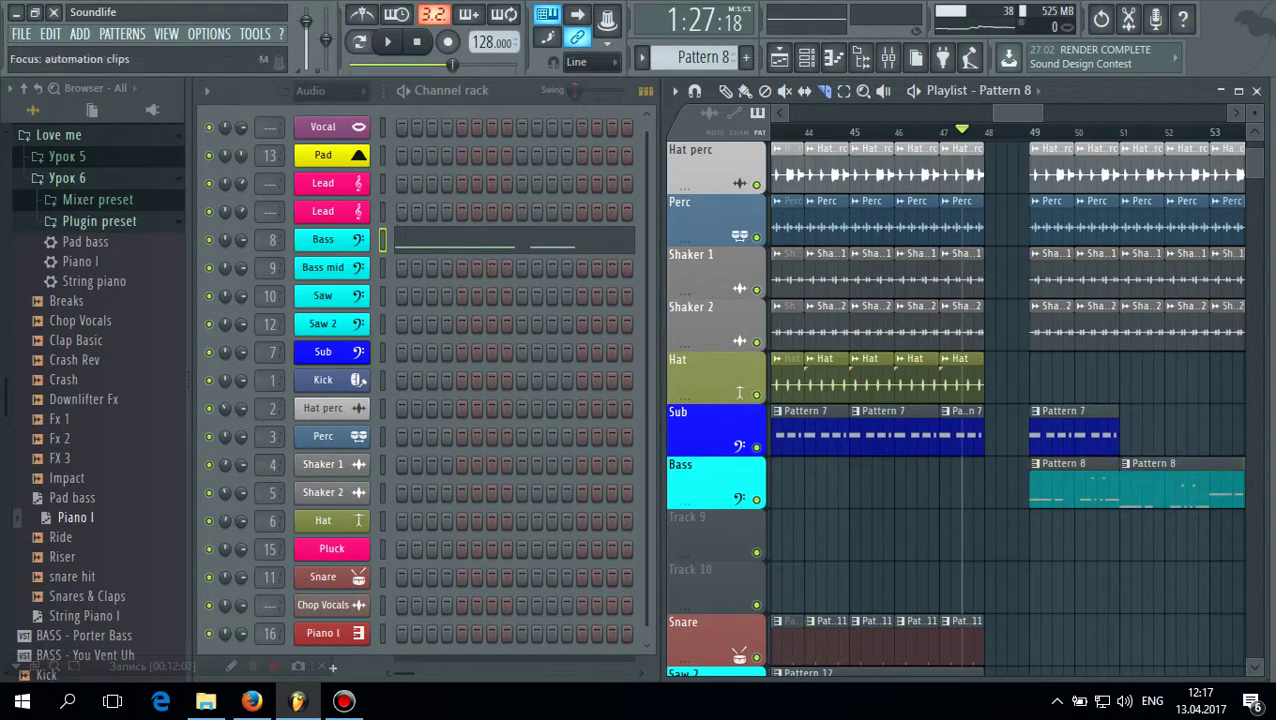
{"action": "left_click", "coordinate": [745, 91]}
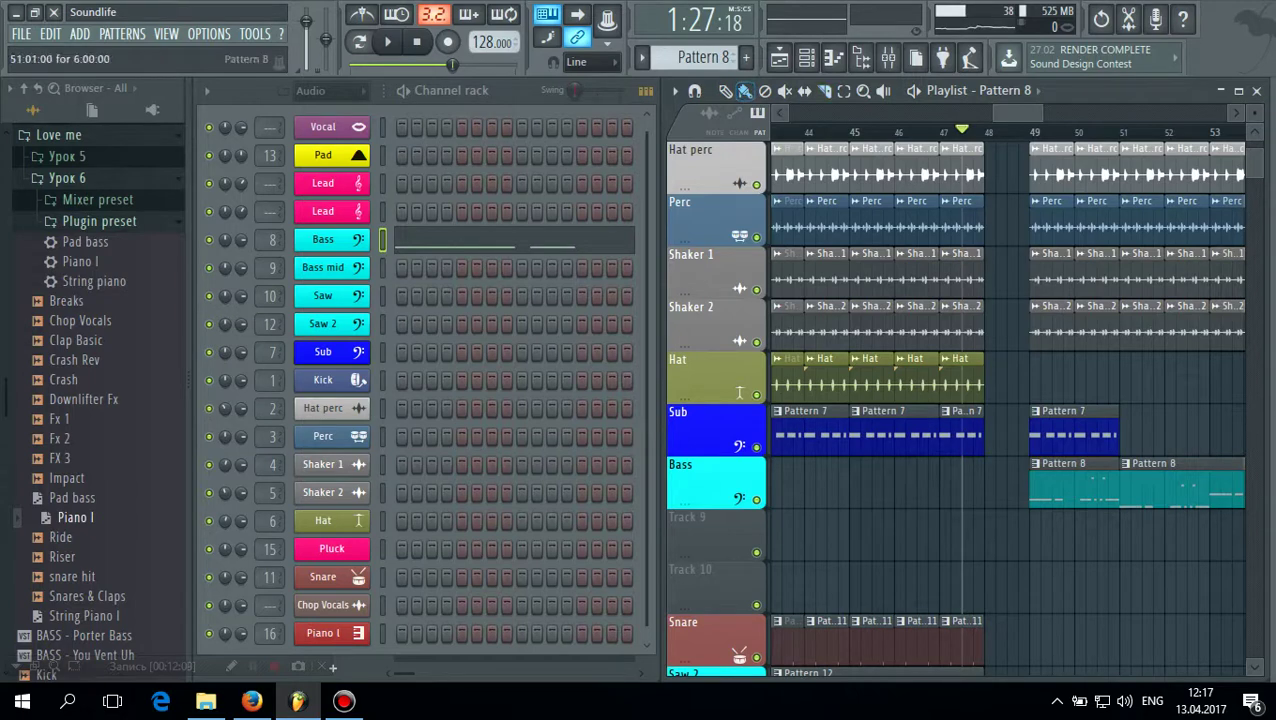
{"action": "right_click", "coordinate": [1187, 487]}
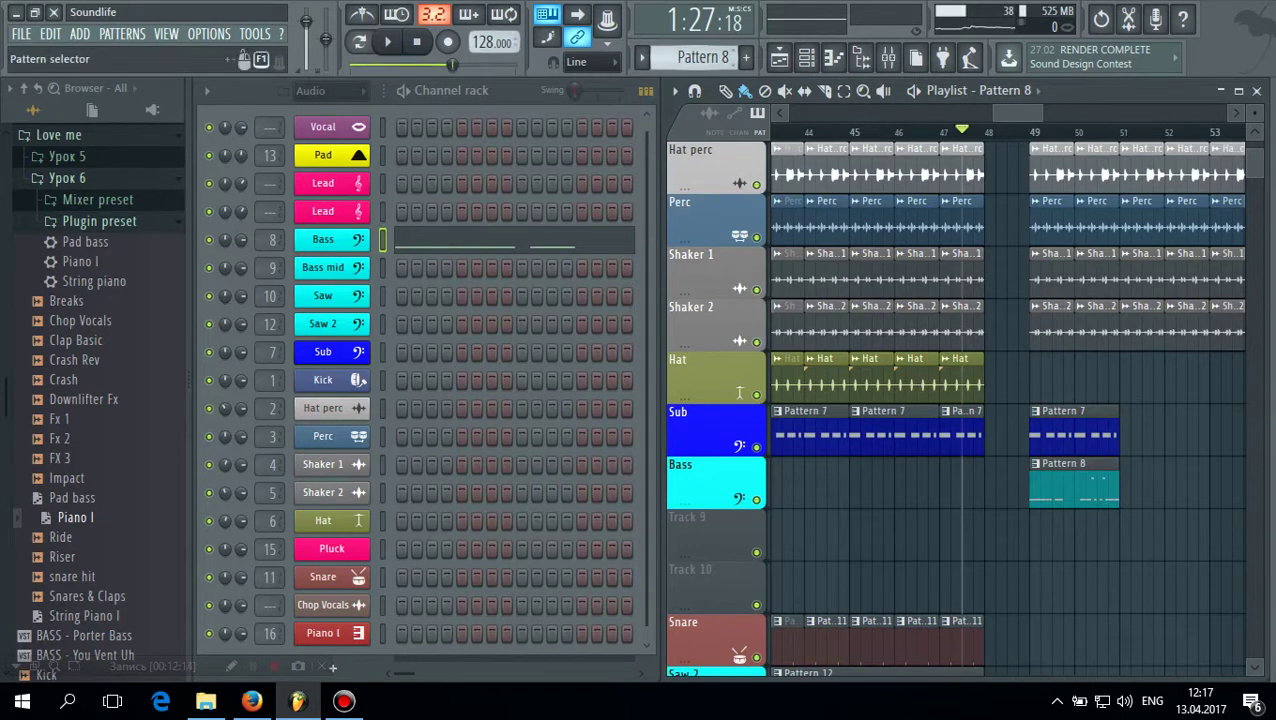
Give Track 9 the Bass mid channel's name, colour and icon, and place Pattern 9 on it at bar 49
{"action": "scroll", "coordinate": [697, 58], "scroll_direction": "down", "scroll_amount": 1}
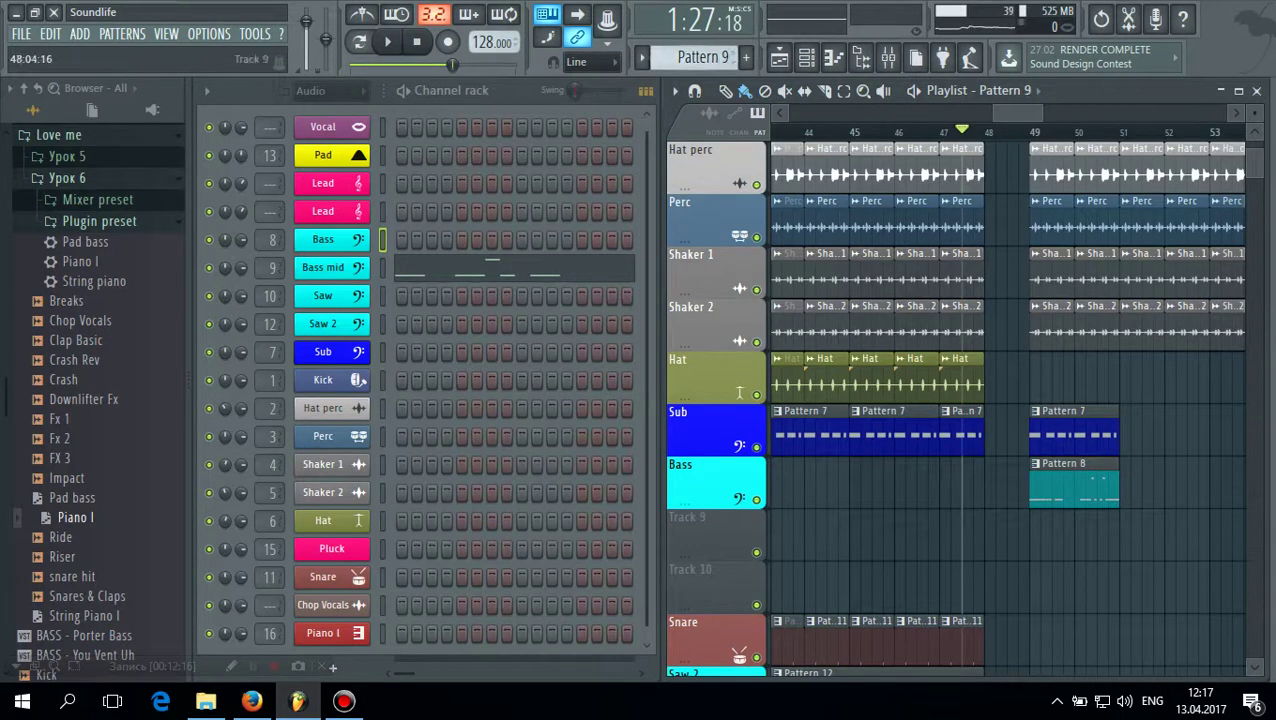
{"action": "right_click", "coordinate": [362, 266]}
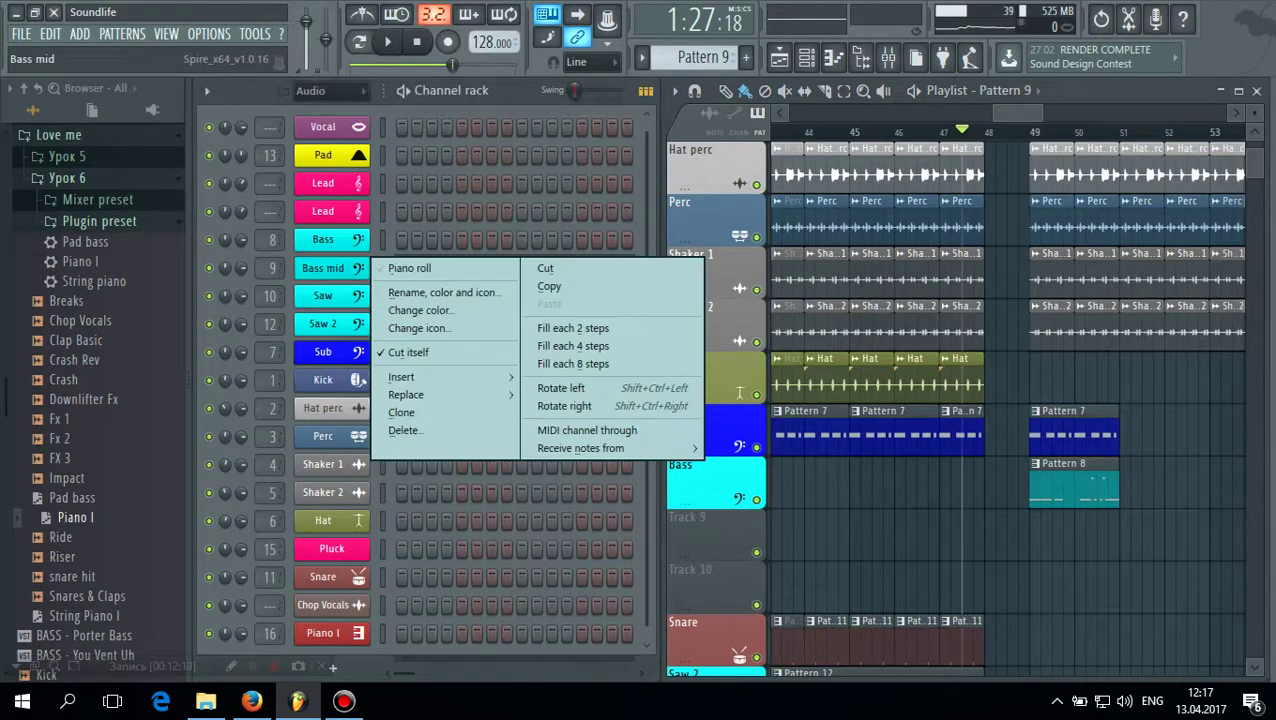
{"action": "left_click", "coordinate": [445, 292]}
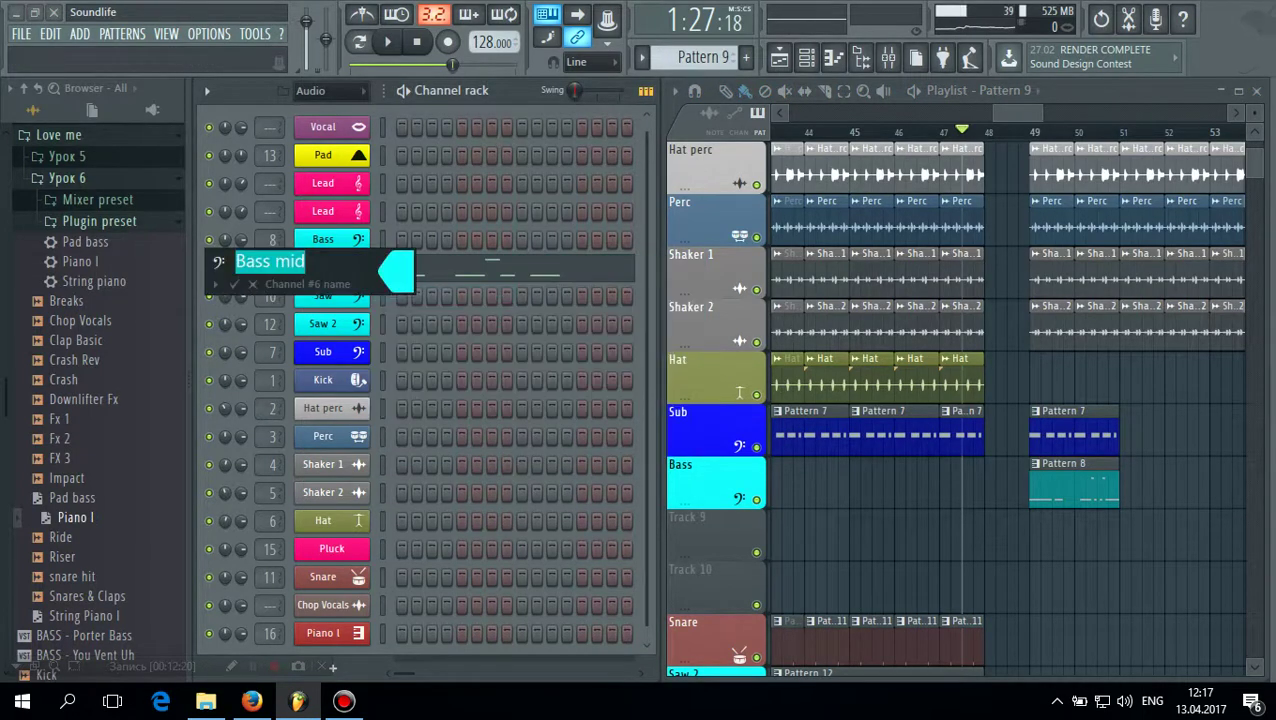
{"action": "left_click", "coordinate": [233, 284]}
{"action": "right_click", "coordinate": [713, 535]}
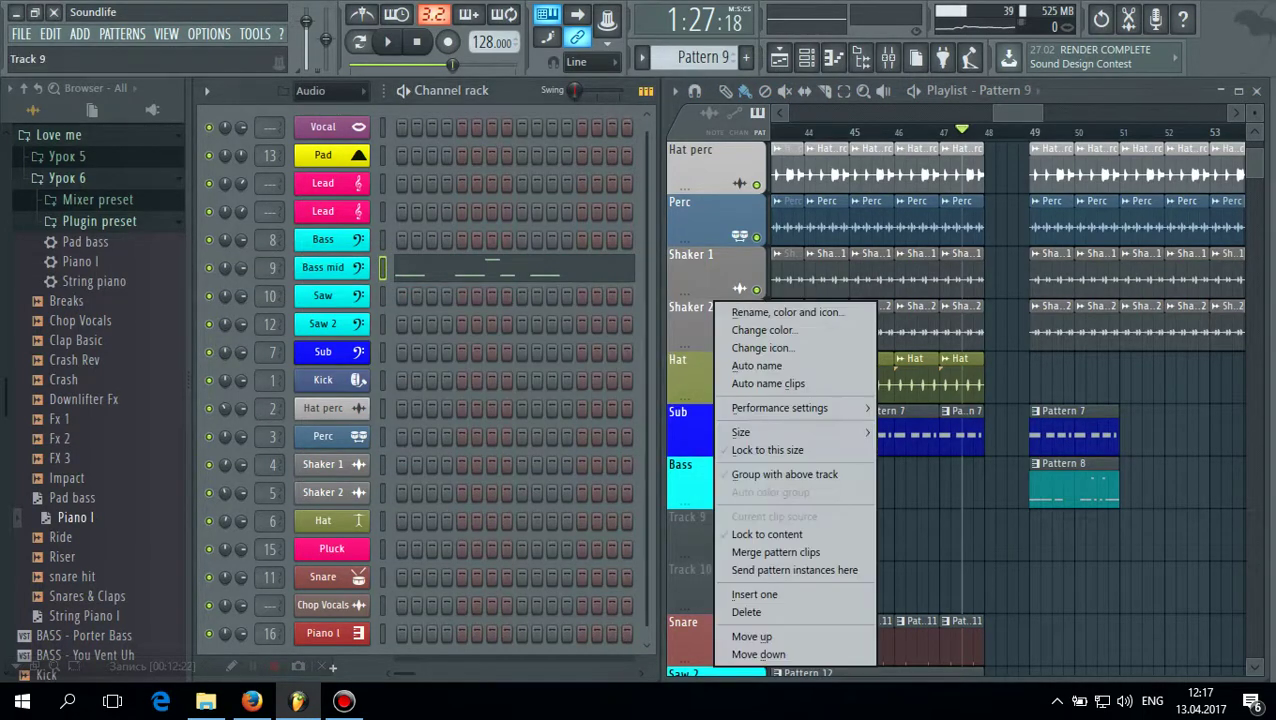
{"action": "left_click", "coordinate": [782, 310]}
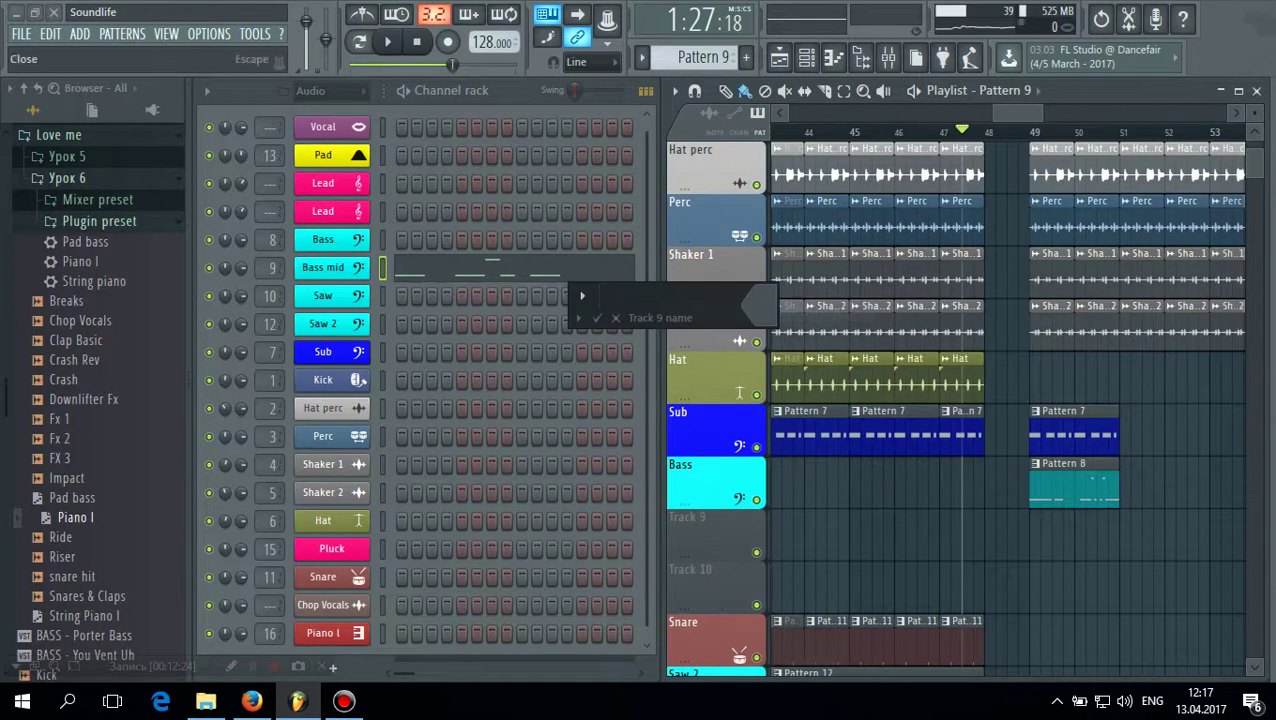
{"action": "left_click", "coordinate": [578, 318]}
{"action": "left_click", "coordinate": [612, 339]}
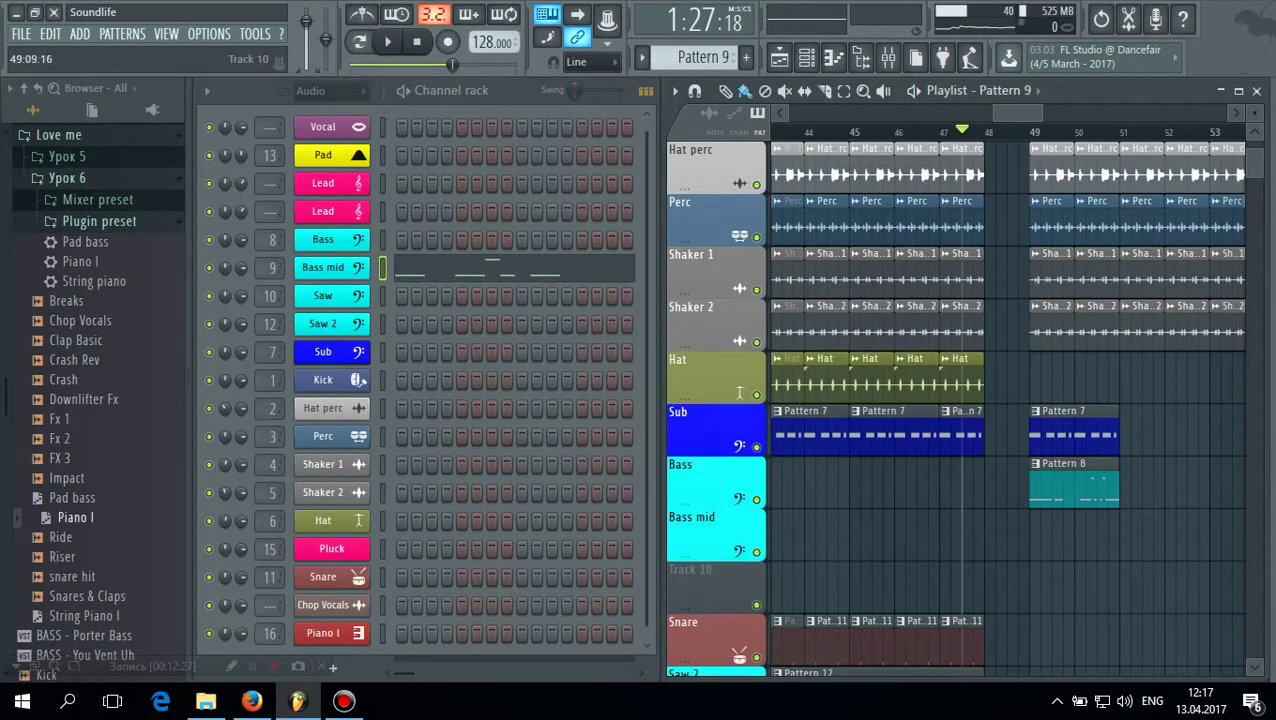
{"action": "left_click", "coordinate": [1034, 536]}
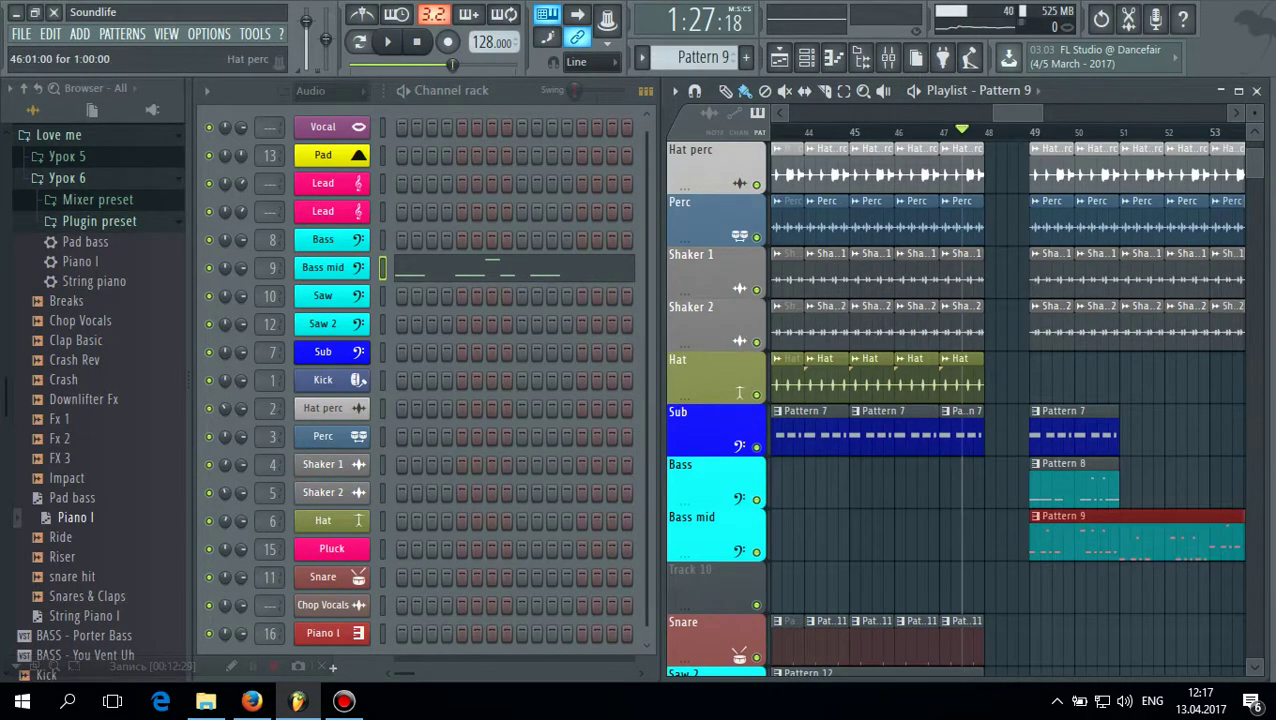
Slice the Pattern 9 clip on the Bass mid track at bar 51 and delete the part after the cut
{"action": "left_click", "coordinate": [825, 91]}
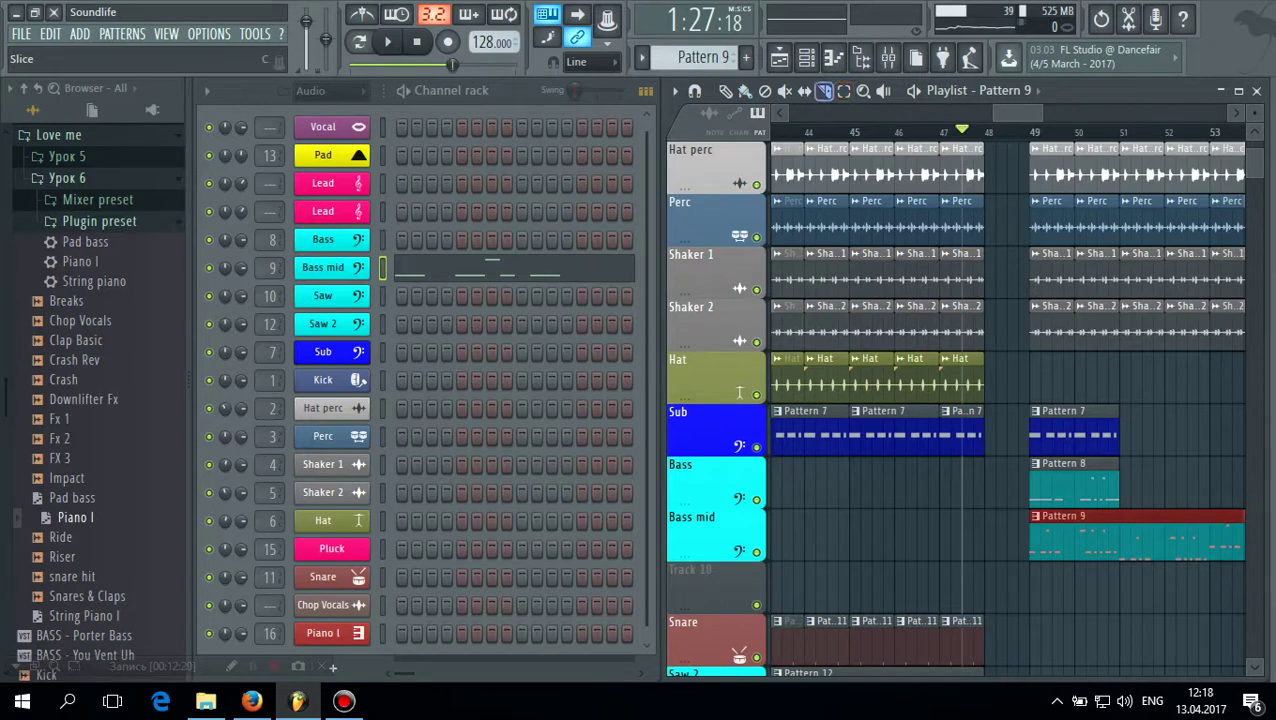
{"action": "left_click", "coordinate": [1120, 540]}
{"action": "left_click", "coordinate": [745, 91]}
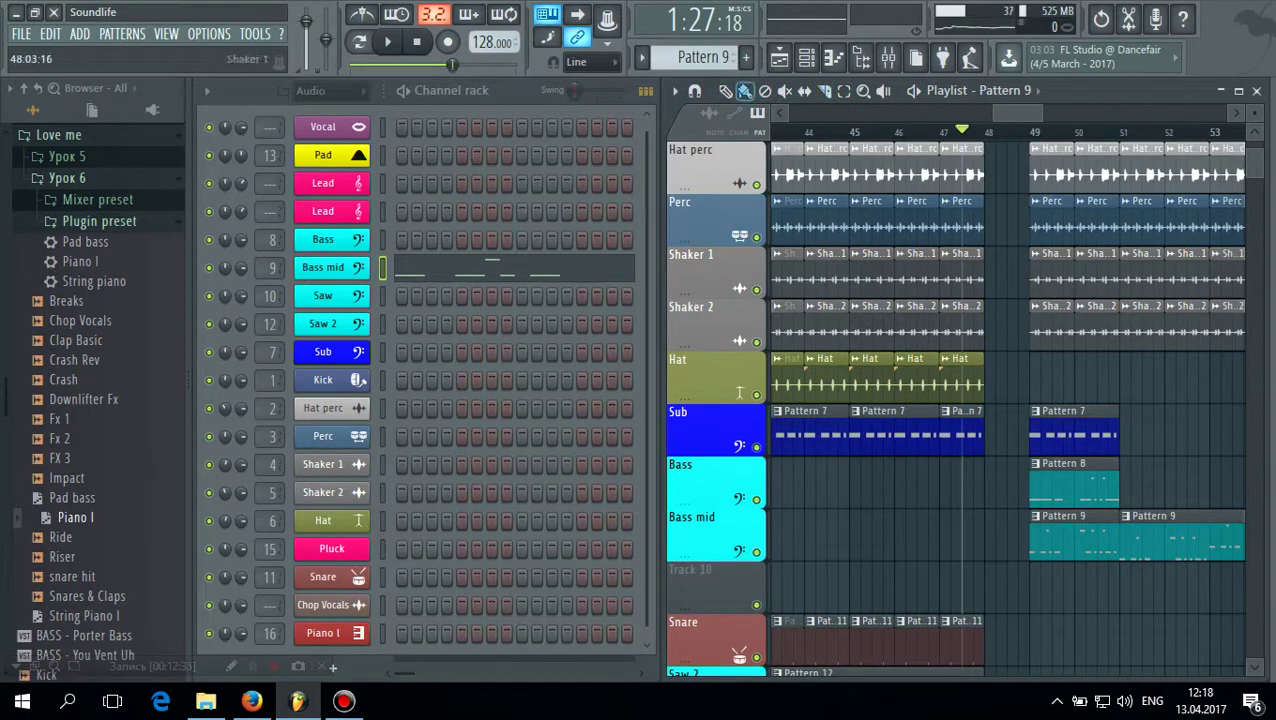
{"action": "right_click", "coordinate": [1128, 540]}
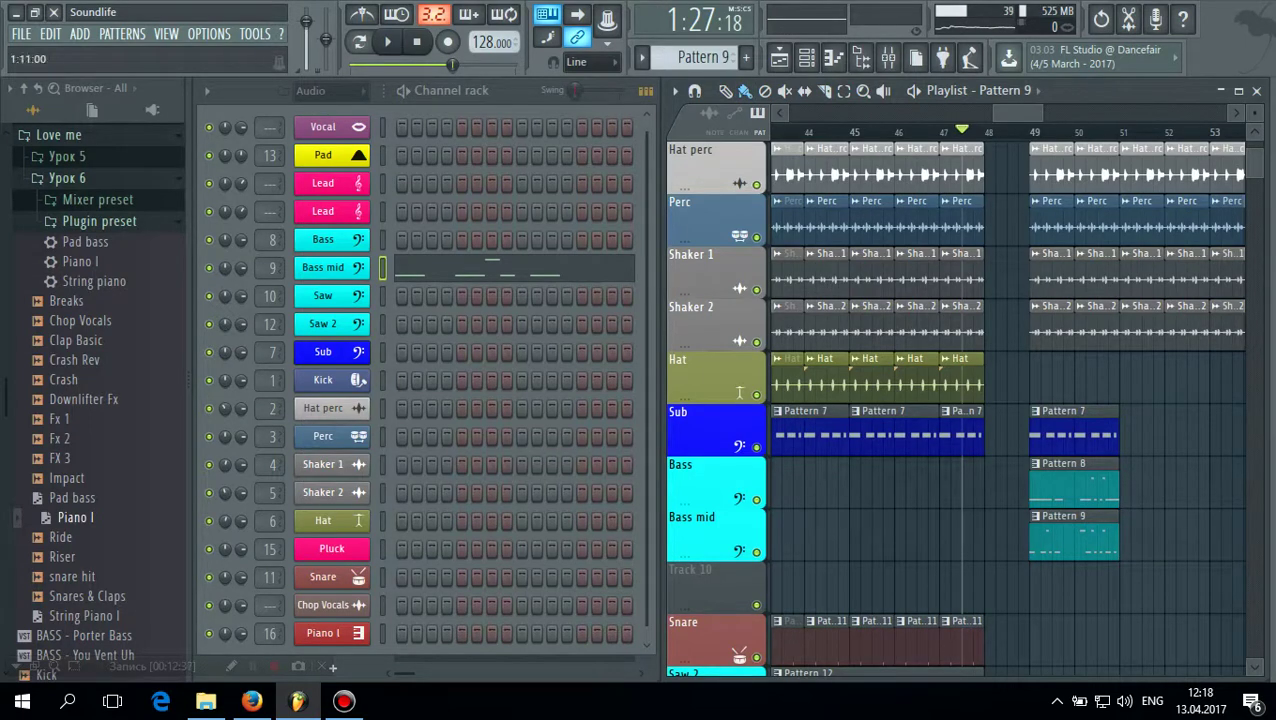
Give Track 10 the Saw channel's name, colour and icon, and place Pattern 10 on it at bar 49
{"action": "scroll", "coordinate": [704, 58], "scroll_direction": "down", "scroll_amount": 1}
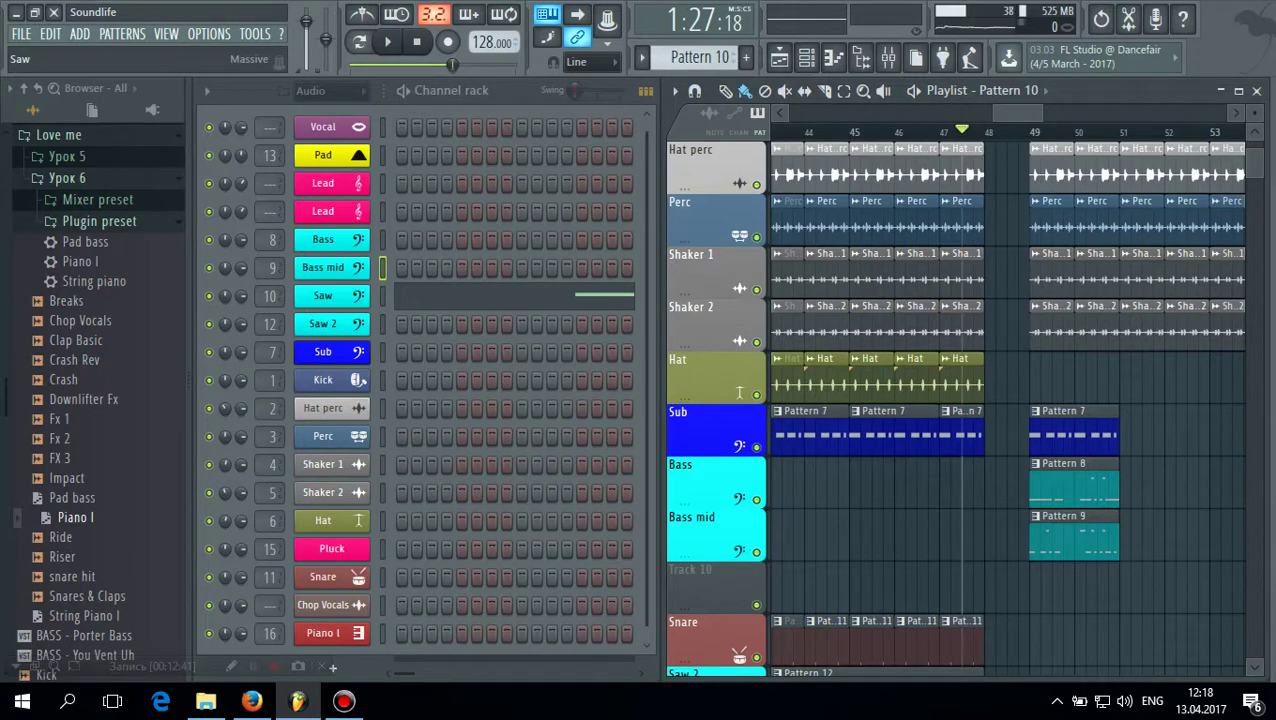
{"action": "right_click", "coordinate": [296, 286]}
{"action": "left_click", "coordinate": [420, 319]}
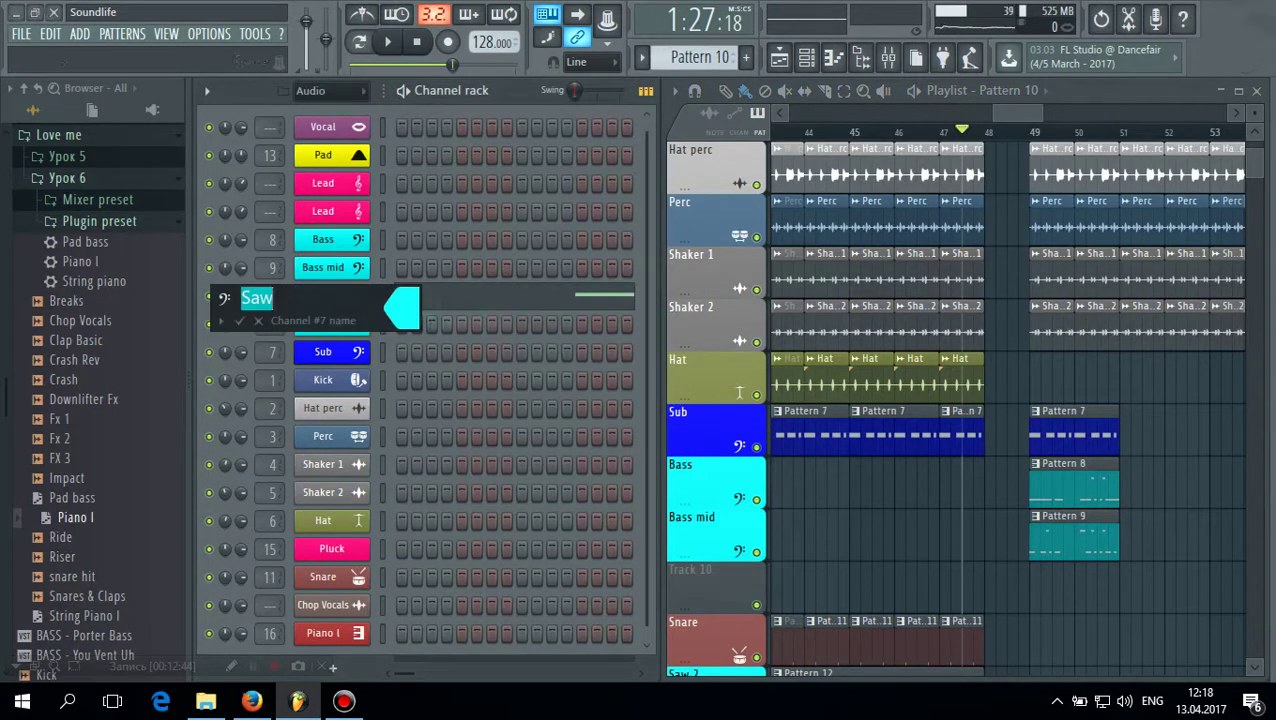
{"action": "left_click", "coordinate": [239, 321]}
{"action": "right_click", "coordinate": [717, 588]}
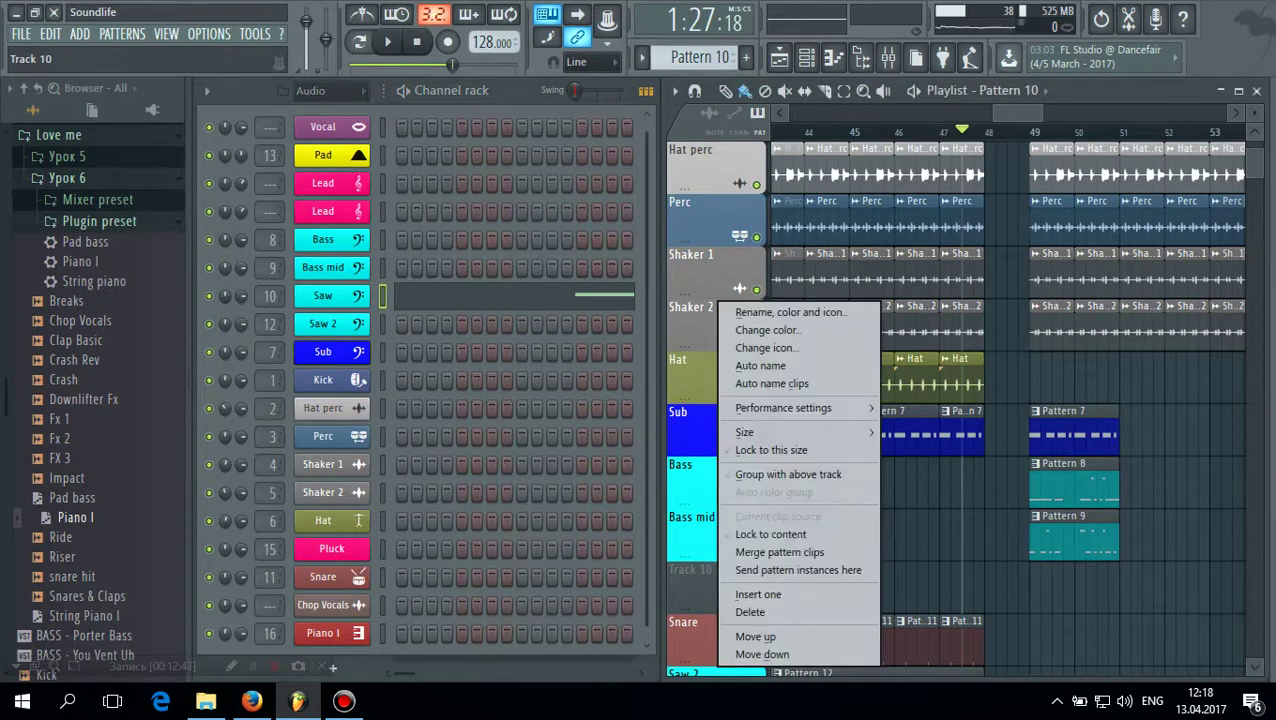
{"action": "left_click", "coordinate": [790, 312]}
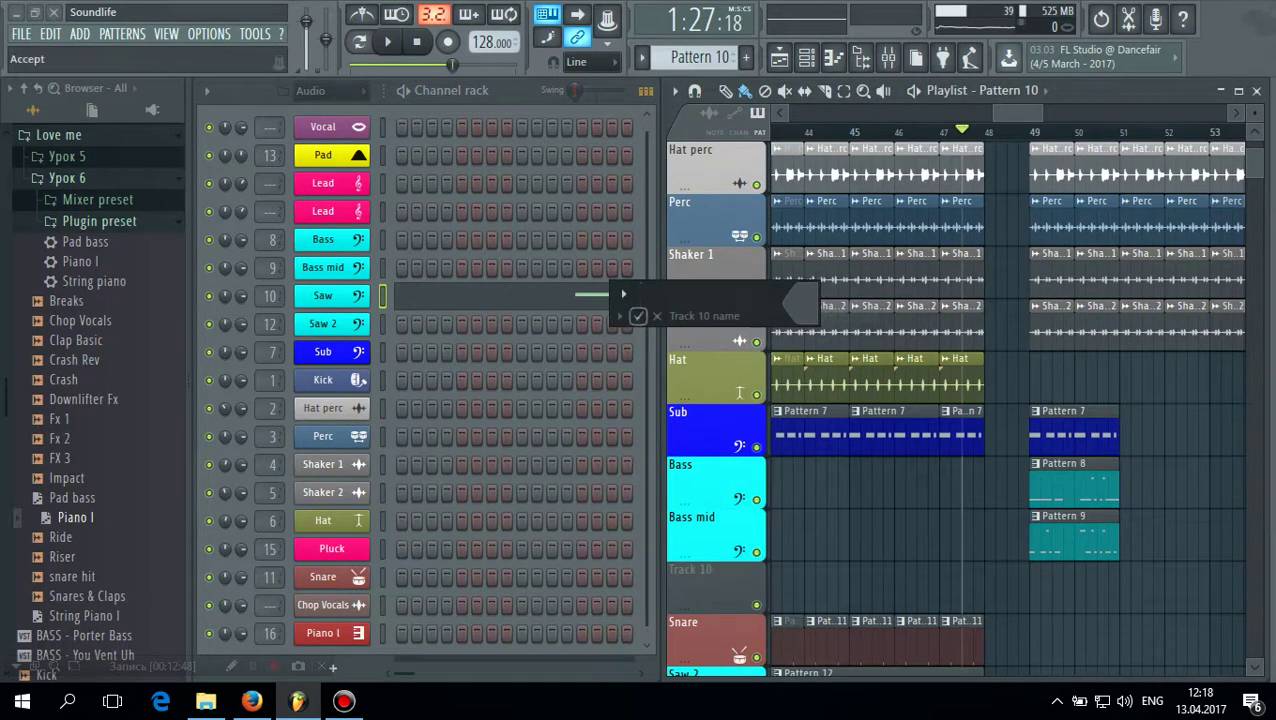
{"action": "left_click", "coordinate": [619, 316]}
{"action": "left_click", "coordinate": [632, 336]}
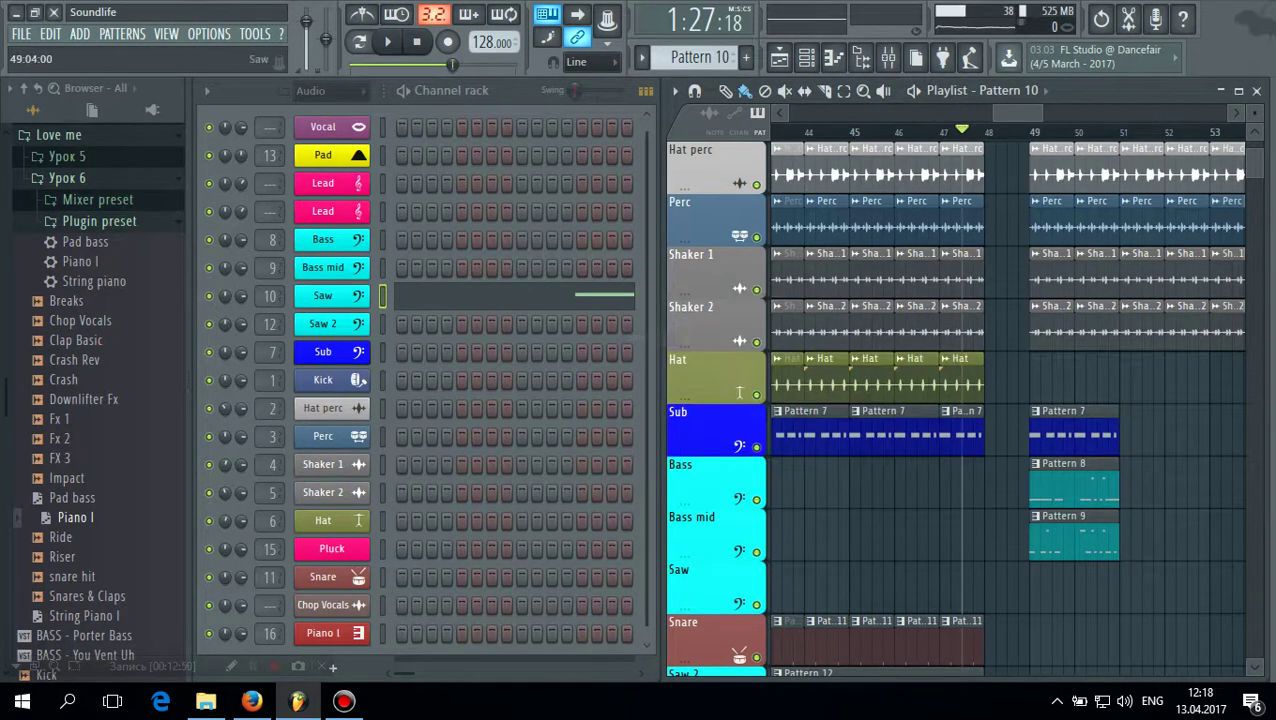
{"action": "left_click", "coordinate": [1035, 590]}
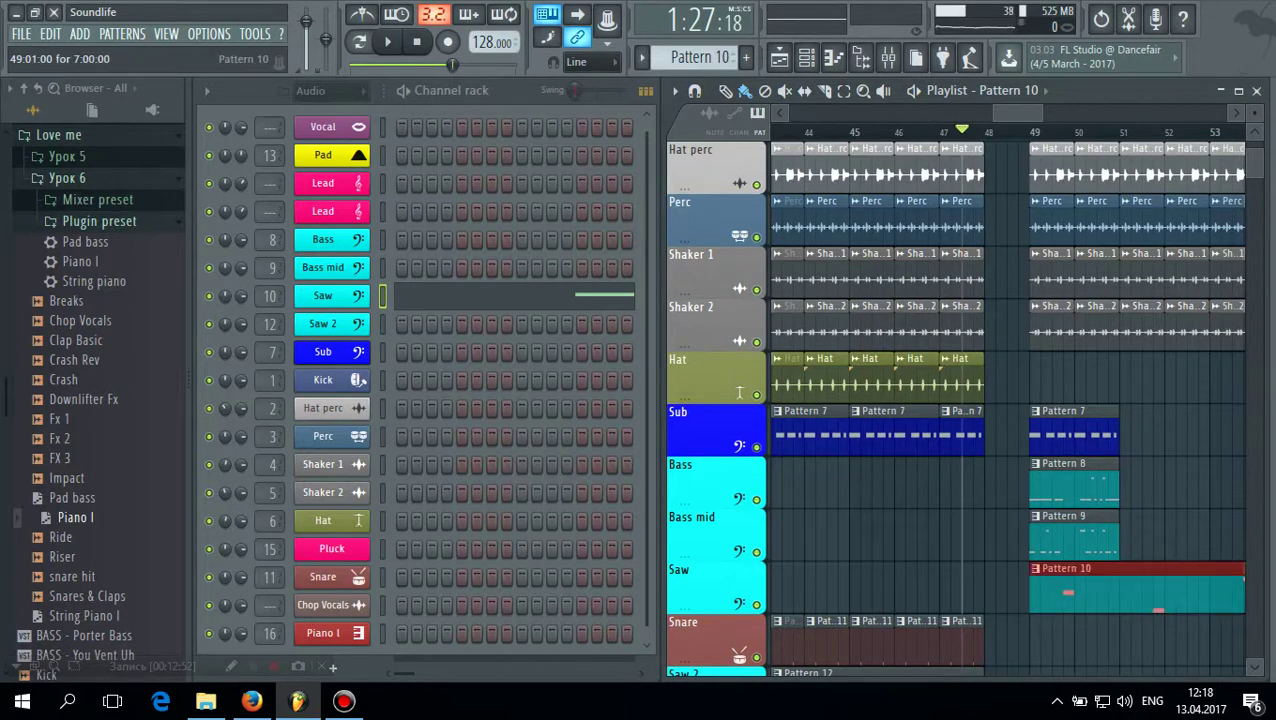
Slice the Pattern 10 clip on the Saw track at bar 51 and delete the part after the cut
{"action": "key", "text": "c"}
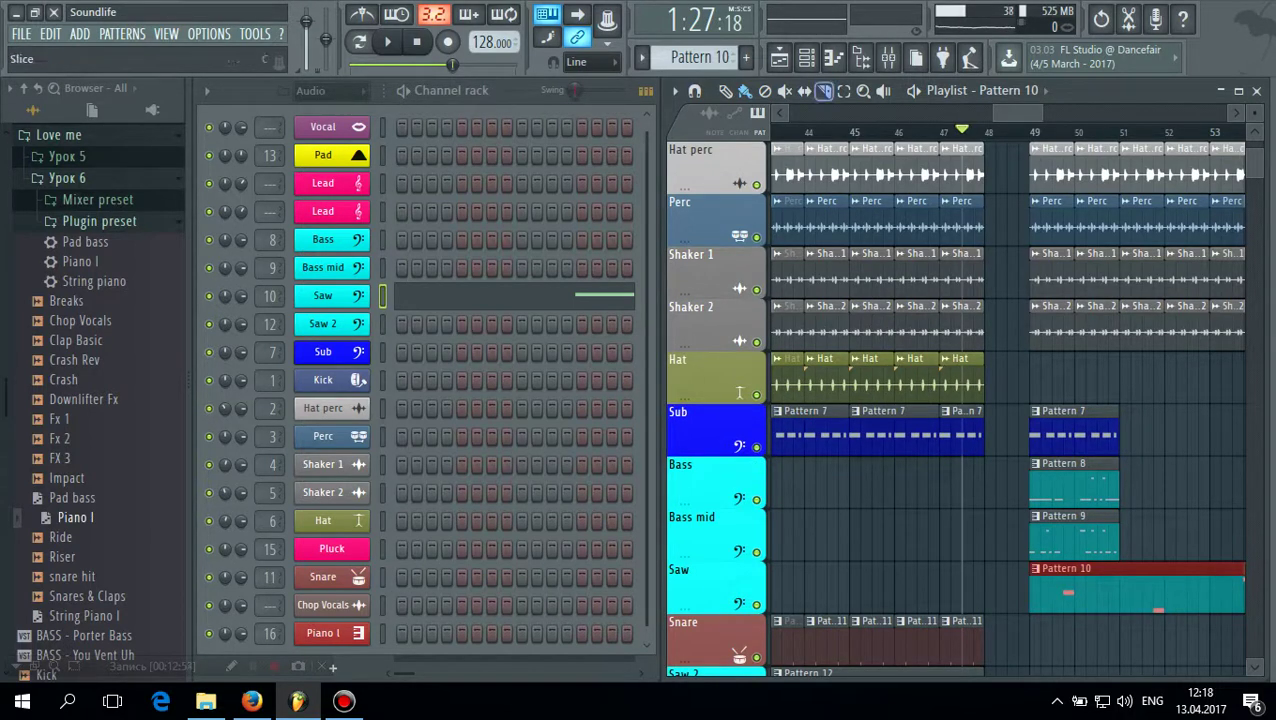
{"action": "left_click", "coordinate": [1119, 590]}
{"action": "left_click", "coordinate": [785, 91]}
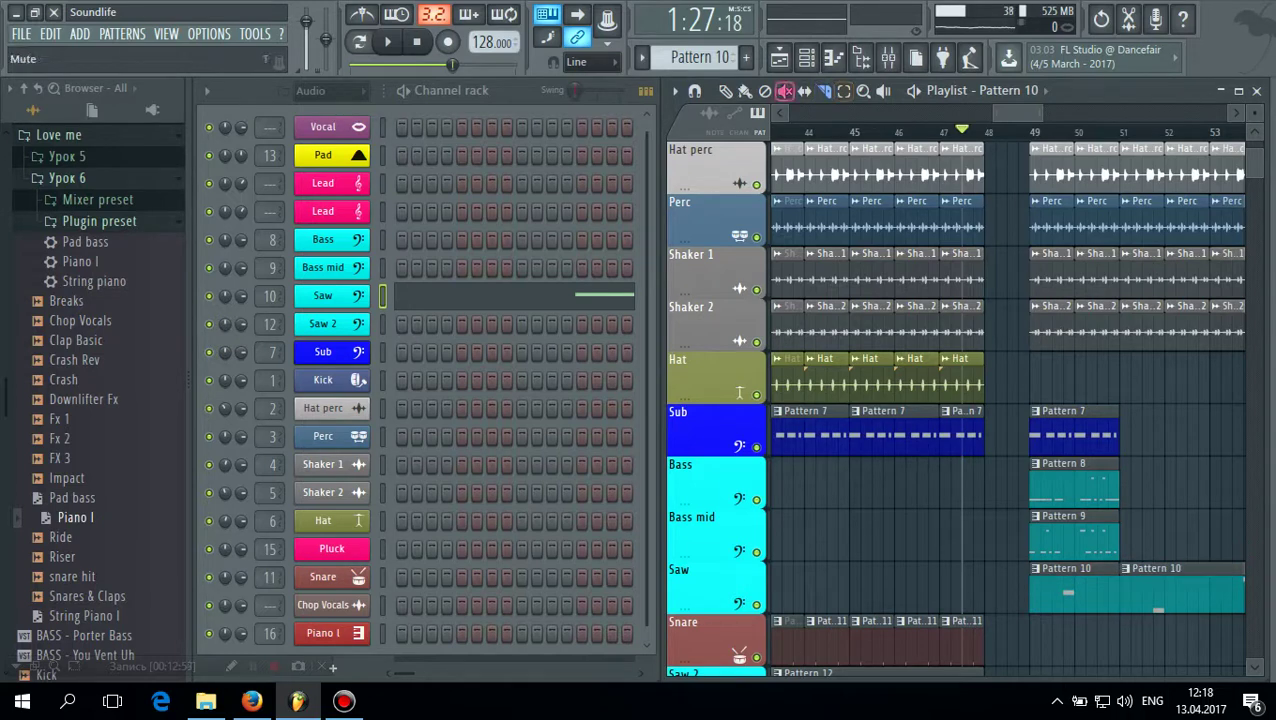
{"action": "left_click", "coordinate": [745, 91]}
{"action": "right_click", "coordinate": [1136, 590]}
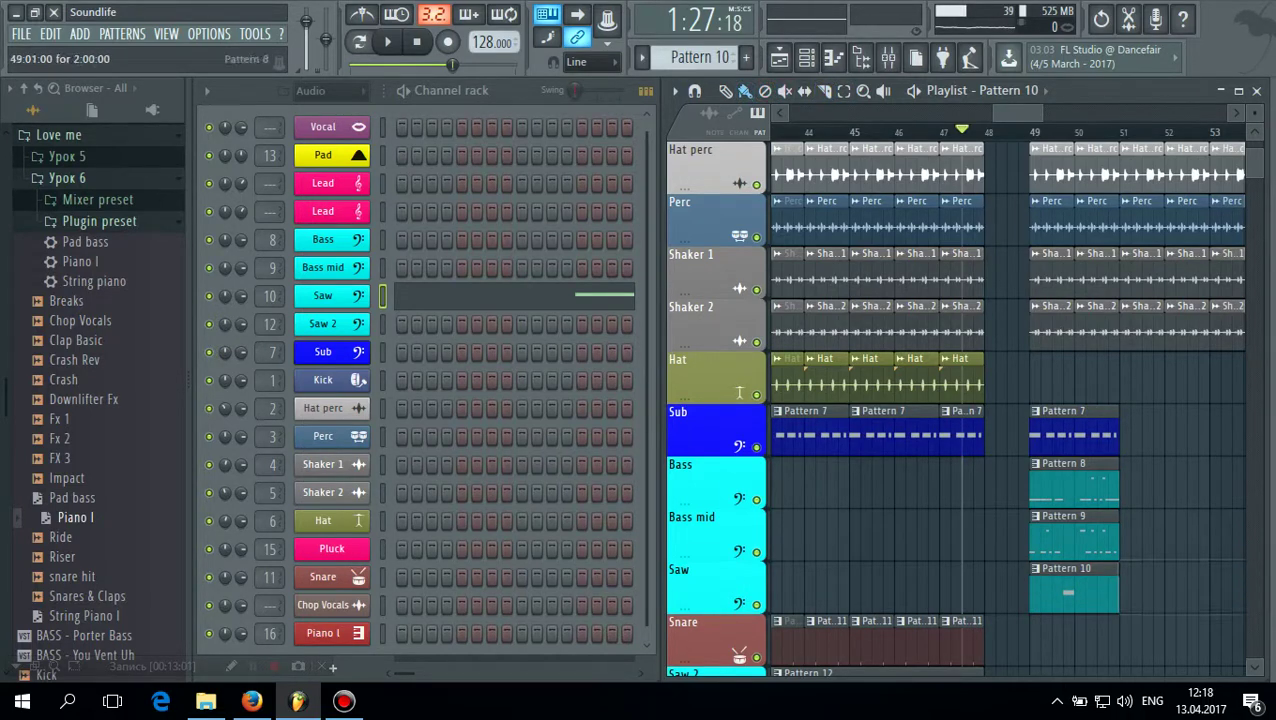
Repeat the two-bar clips from bar 51 onward: Pattern 7 on Sub up to bar 75 and Pattern 8 on Bass up to bar 71
{"action": "left_click", "coordinate": [1098, 434]}
{"action": "mouse_move", "coordinate": [1125, 434]}
{"action": "left_mouse_down"}
{"action": "mouse_move", "coordinate": [1274, 434]}
{"action": "mouse_move", "coordinate": [1262, 434]}
{"action": "left_mouse_up"}
{"action": "left_click_drag", "start_coordinate": [1104, 113], "coordinate": [1024, 113]}
{"action": "left_click", "coordinate": [948, 486]}
{"action": "left_click_drag", "start_coordinate": [984, 486], "coordinate": [1268, 486]}
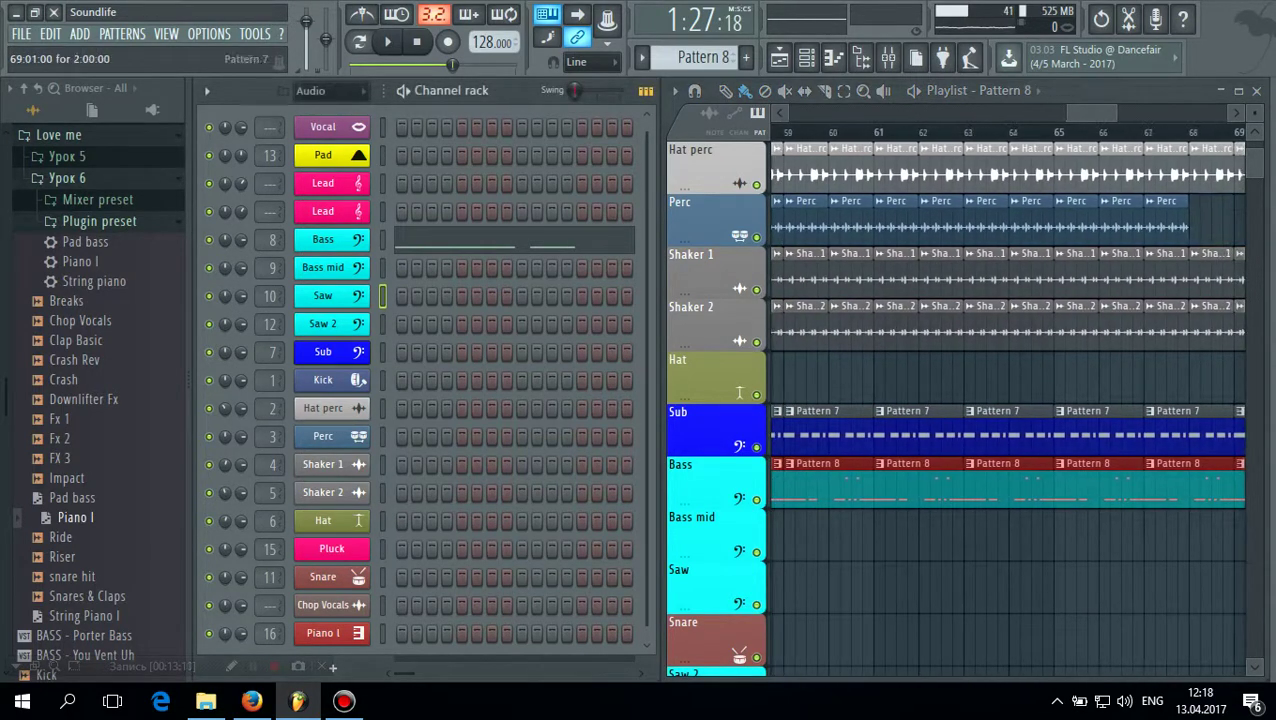
Repeat the two-bar Pattern 9 clip on the Bass mid track from bar 51 up to bar 75
{"action": "left_click_drag", "start_coordinate": [1091, 113], "coordinate": [1024, 113]}
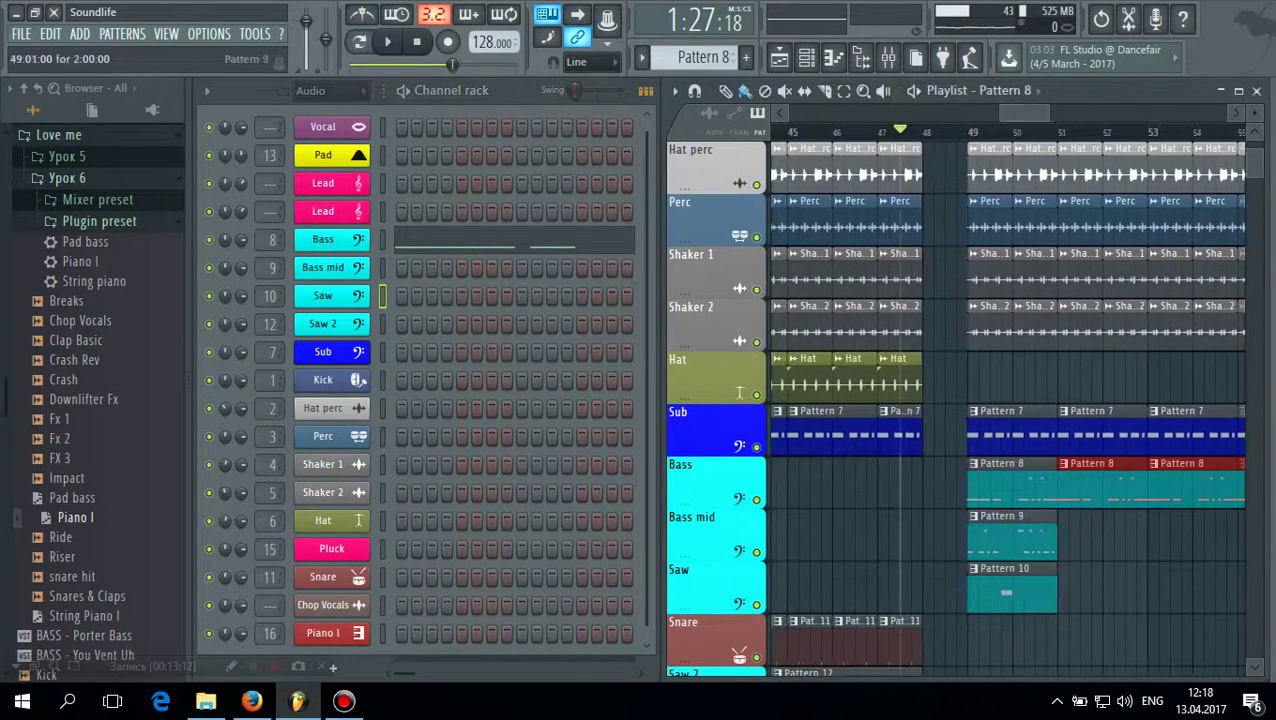
{"action": "left_click", "coordinate": [1042, 540]}
{"action": "left_click_drag", "start_coordinate": [1067, 540], "coordinate": [1266, 540]}
Repeat the two-bar Pattern 10 clip along the Saw track from bar 51 and delete the surplus clips past bar 75
{"action": "left_click_drag", "start_coordinate": [1120, 113], "coordinate": [1030, 113]}
{"action": "left_click", "coordinate": [1038, 592]}
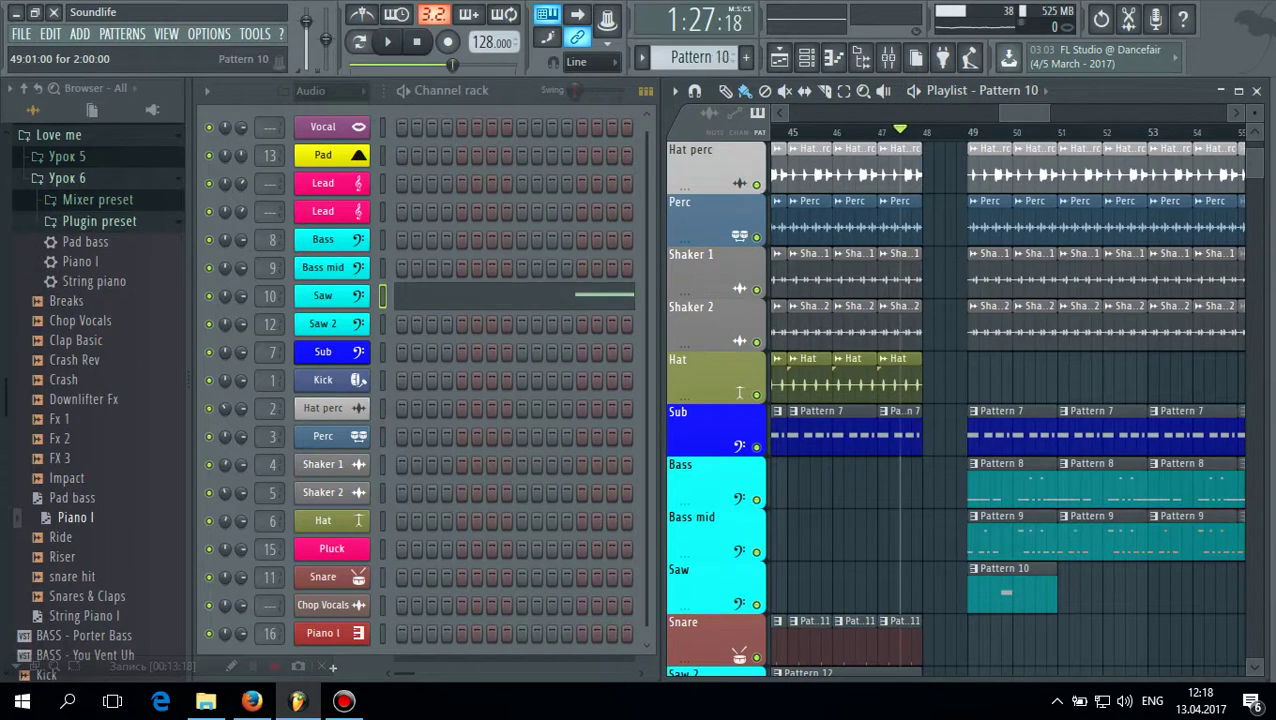
{"action": "left_click_drag", "start_coordinate": [1067, 592], "coordinate": [1255, 592]}
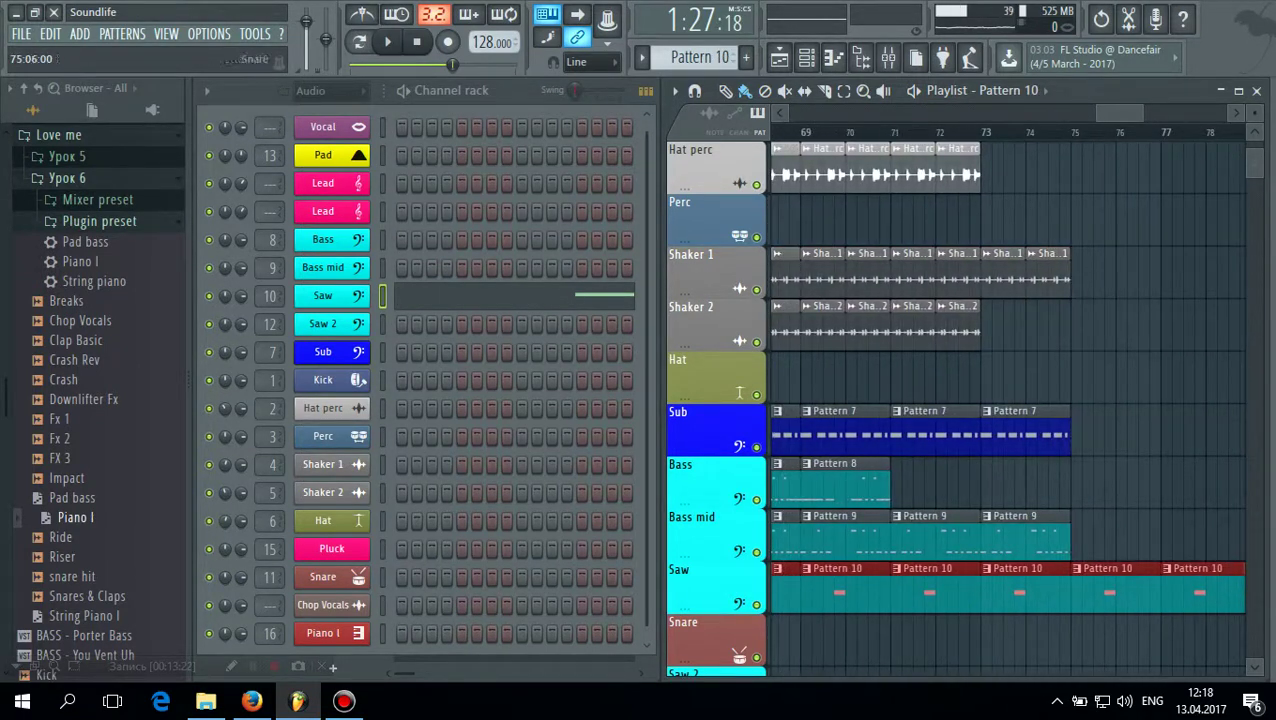
{"action": "right_click", "coordinate": [1120, 592]}
{"action": "right_click", "coordinate": [1195, 592]}
Play back the arrangement through the new section from bar 49 and stop around bar 57
{"action": "left_click_drag", "start_coordinate": [1120, 113], "coordinate": [1018, 113]}
{"action": "key", "text": "space"}
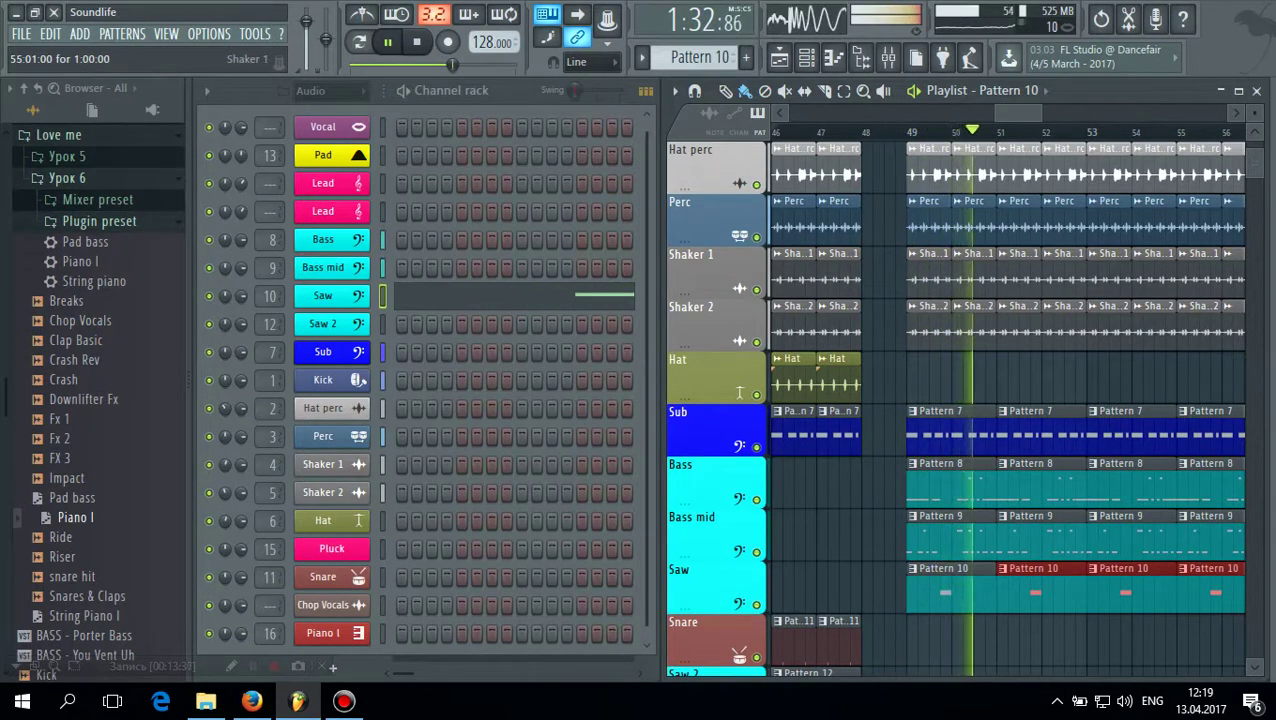
{"action": "scroll", "coordinate": [740, 393], "scroll_direction": "down", "scroll_amount": 7}
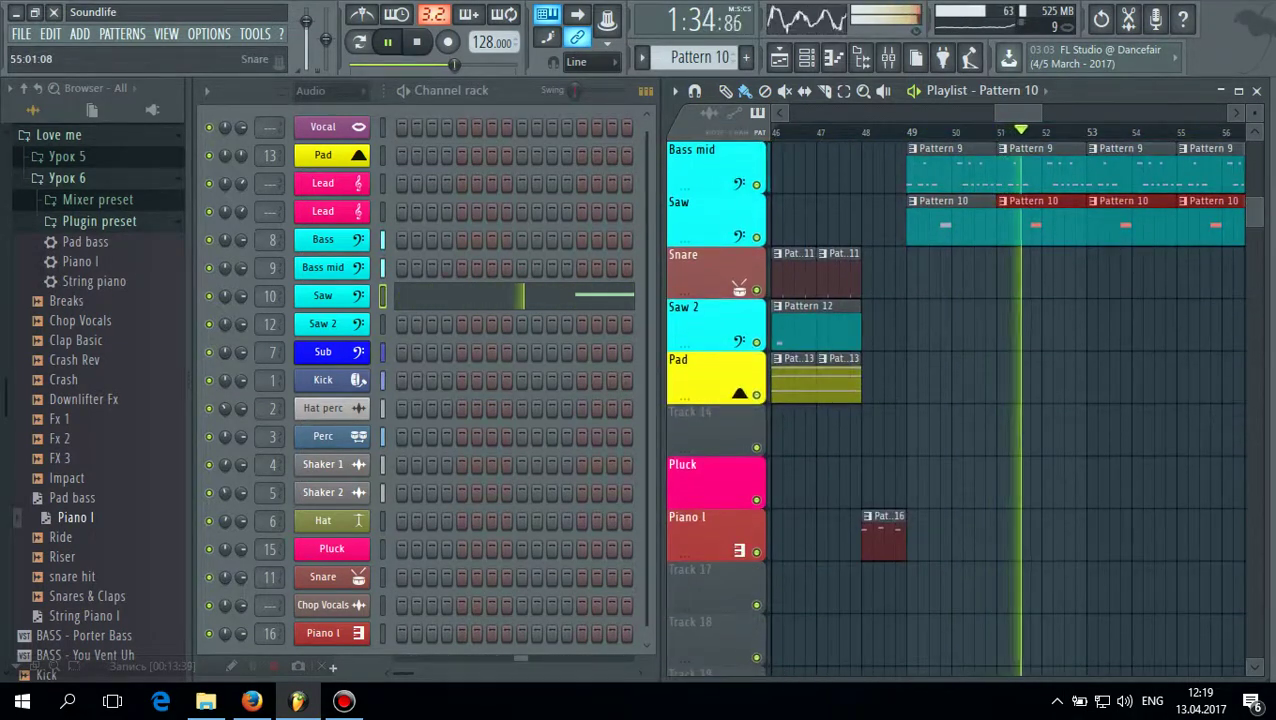
{"action": "scroll", "coordinate": [740, 288], "scroll_direction": "up", "scroll_amount": 5}
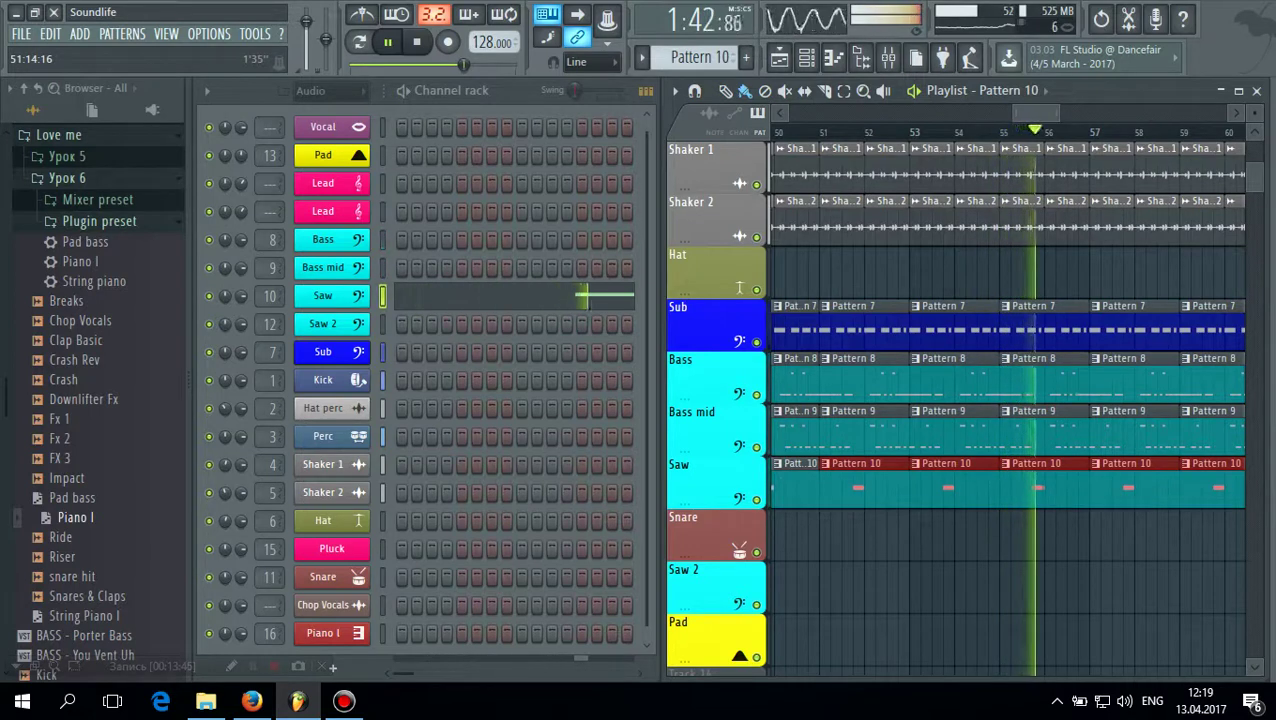
{"action": "key", "text": "space"}
Give Track 18, which holds the Chop Vocals clip, the Vocal preset's name, colour and icon
{"action": "scroll", "coordinate": [740, 288], "scroll_direction": "down", "scroll_amount": 4}
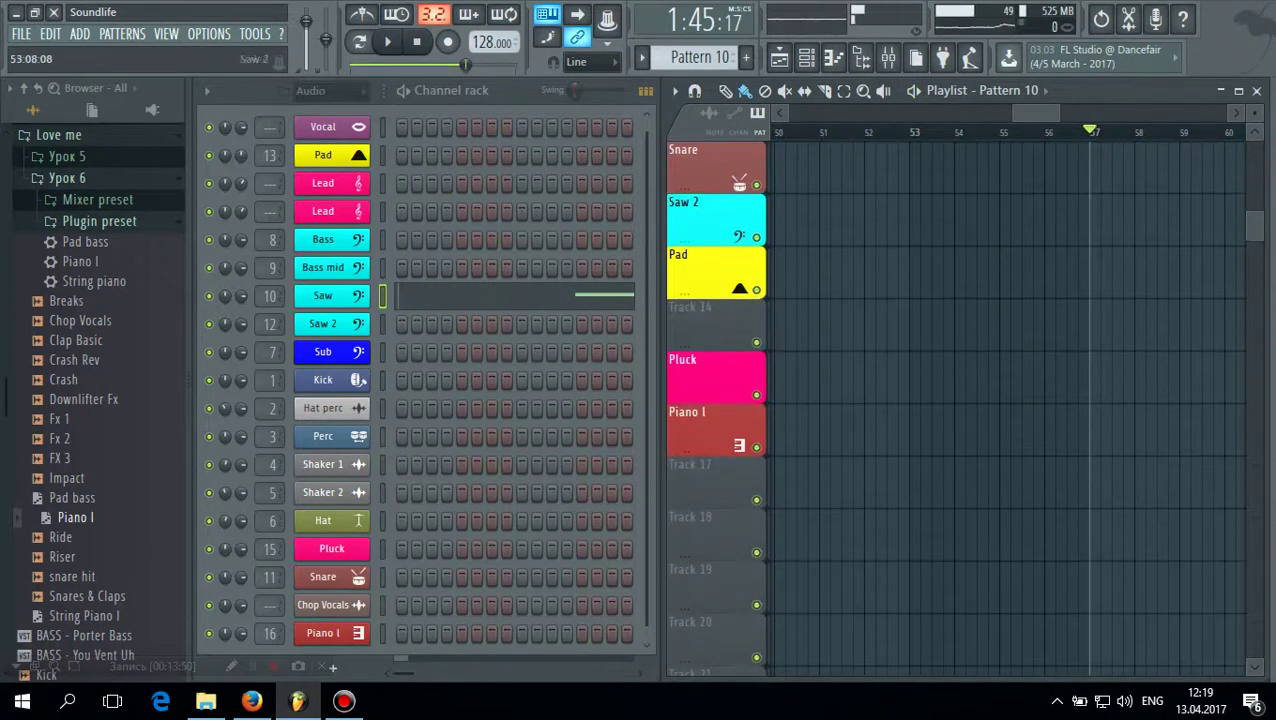
{"action": "left_click_drag", "start_coordinate": [1030, 113], "coordinate": [942, 113]}
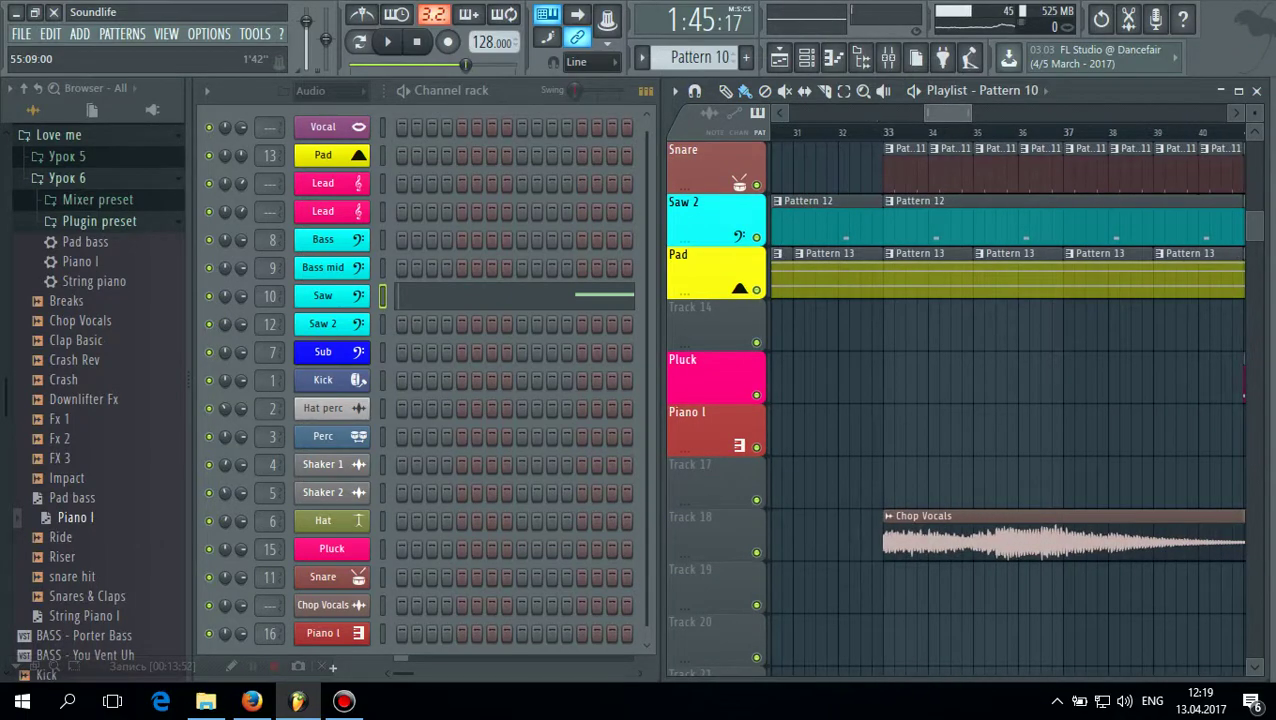
{"action": "right_click", "coordinate": [730, 301]}
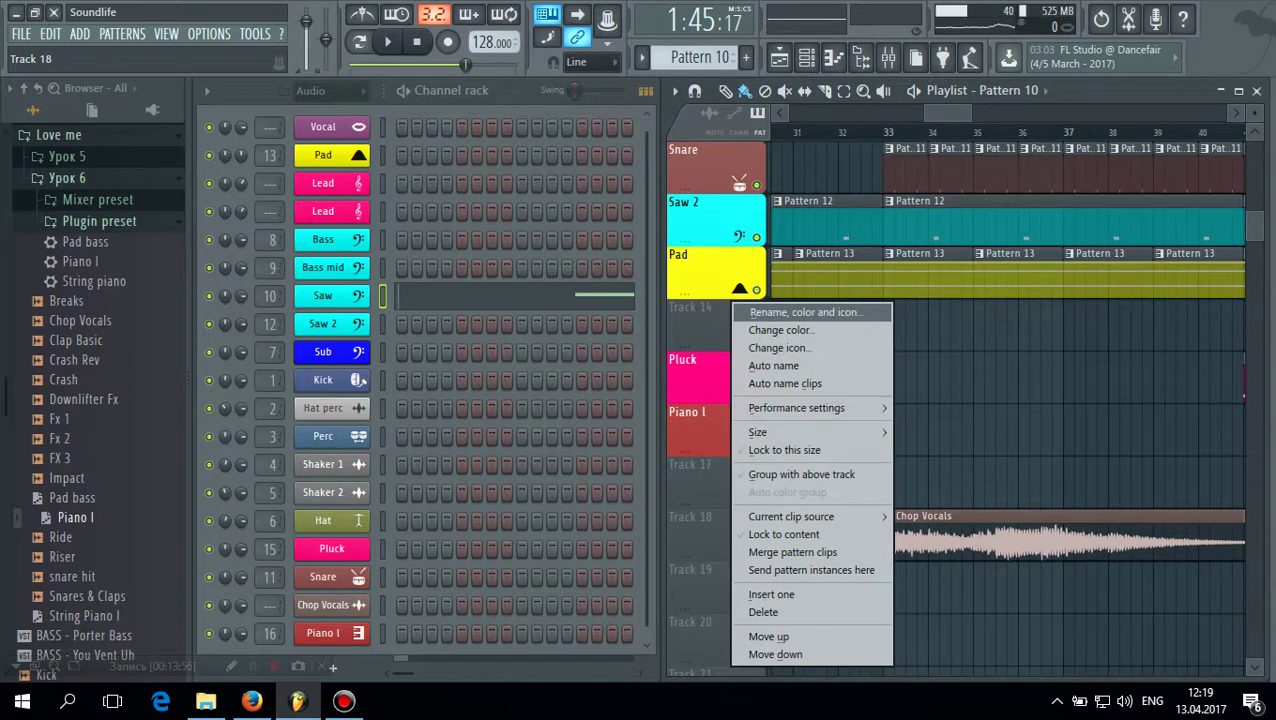
{"action": "left_click", "coordinate": [805, 312]}
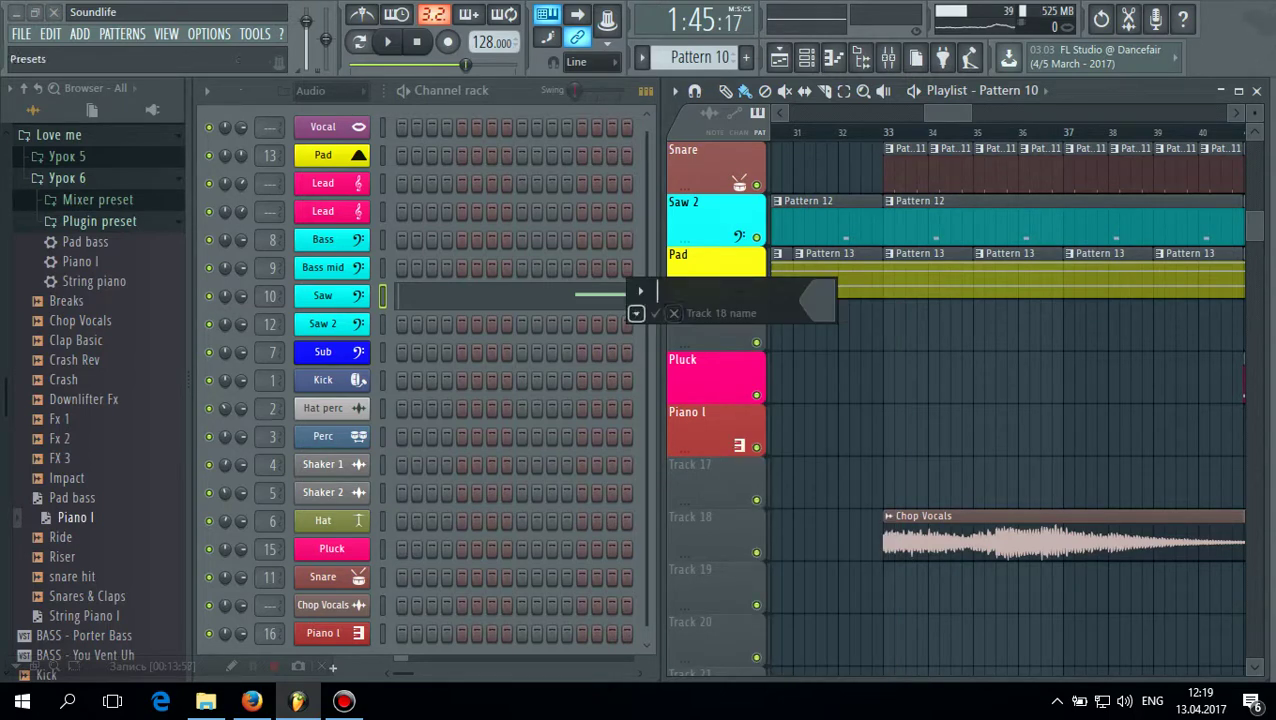
{"action": "left_click", "coordinate": [636, 313]}
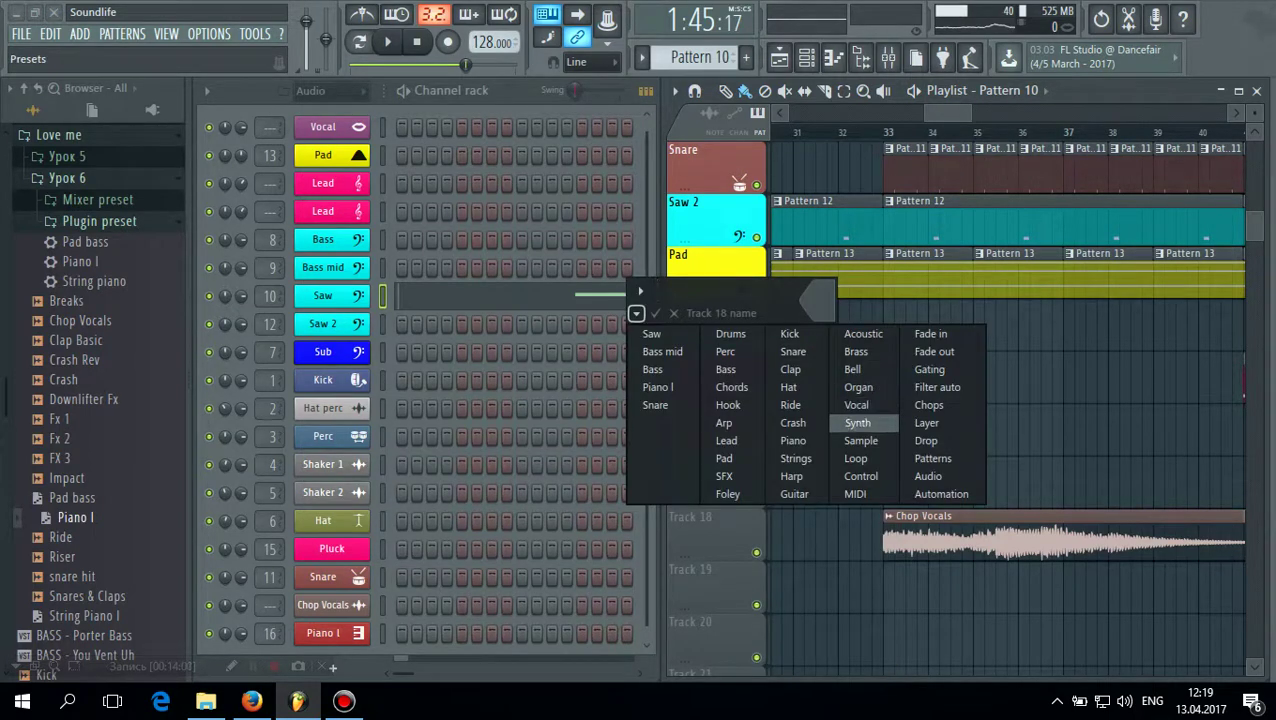
{"action": "left_click", "coordinate": [856, 405]}
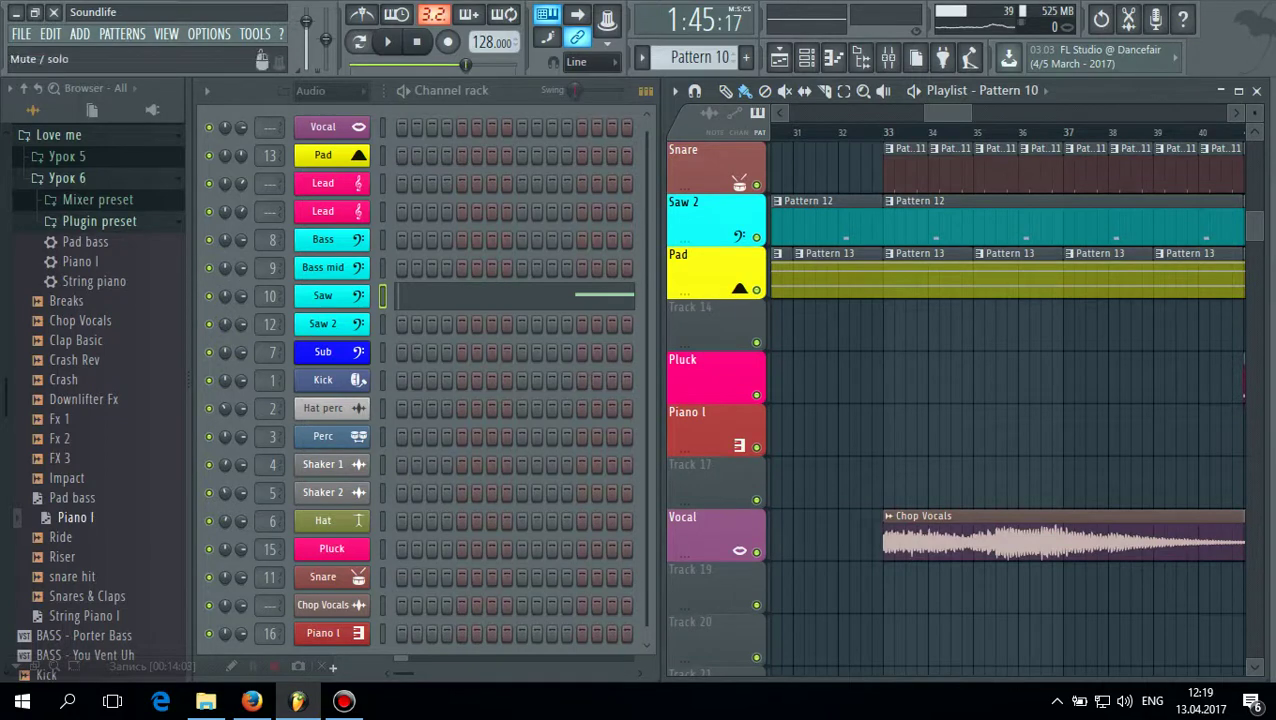
Give the Chop Vocals channel the Vocal preset's name, colour and icon
{"action": "double_click", "coordinate": [928, 541]}
{"action": "left_click", "coordinate": [891, 345]}
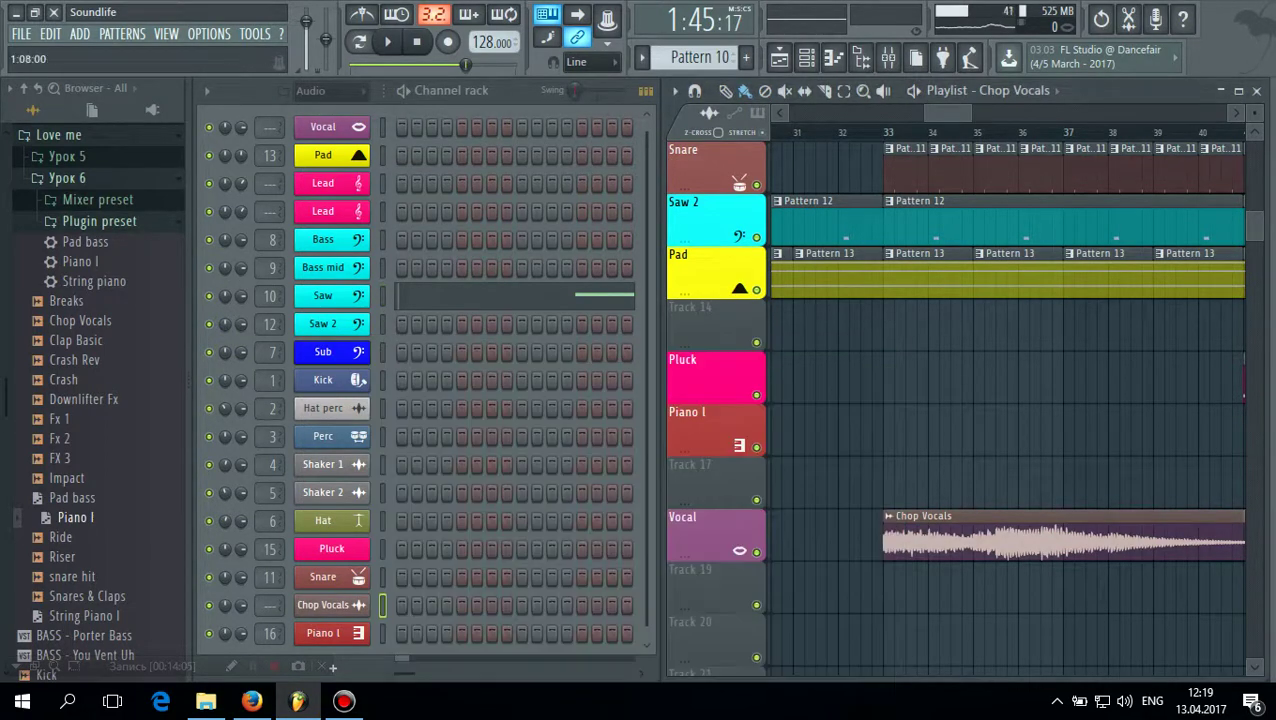
{"action": "scroll", "coordinate": [383, 420], "scroll_direction": "down", "scroll_amount": 1}
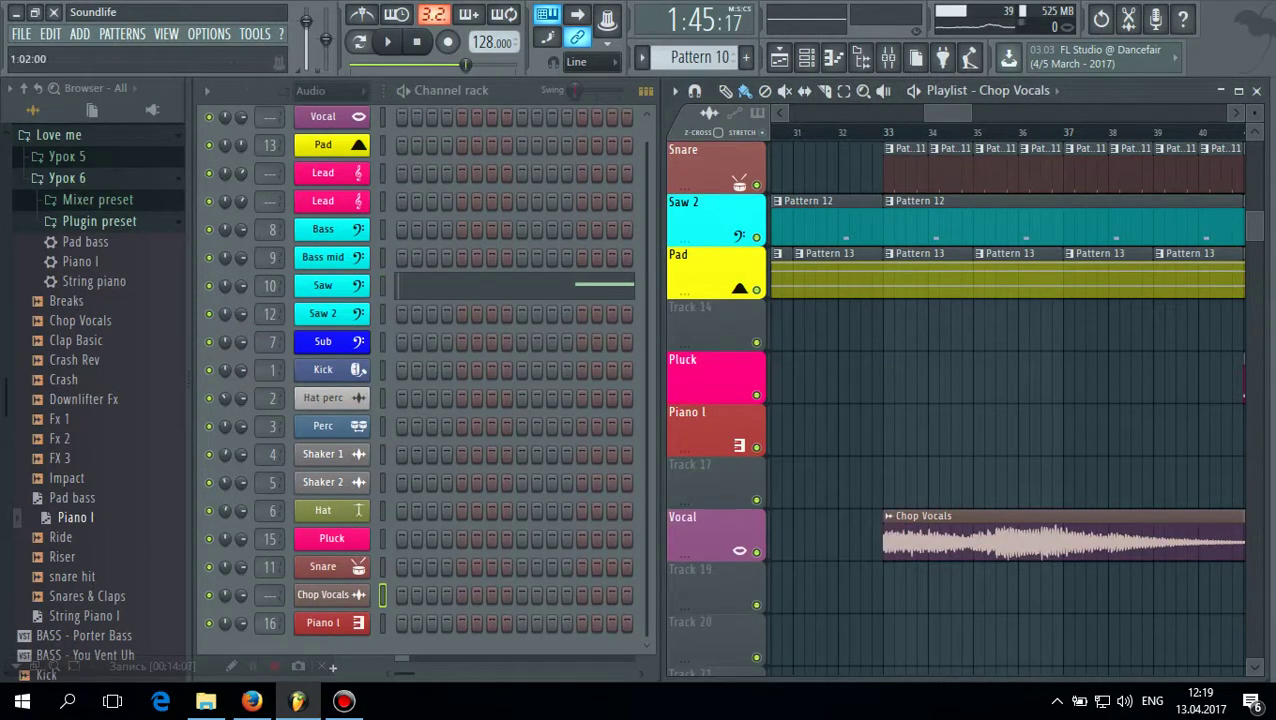
{"action": "right_click", "coordinate": [355, 595]}
{"action": "left_click", "coordinate": [440, 498]}
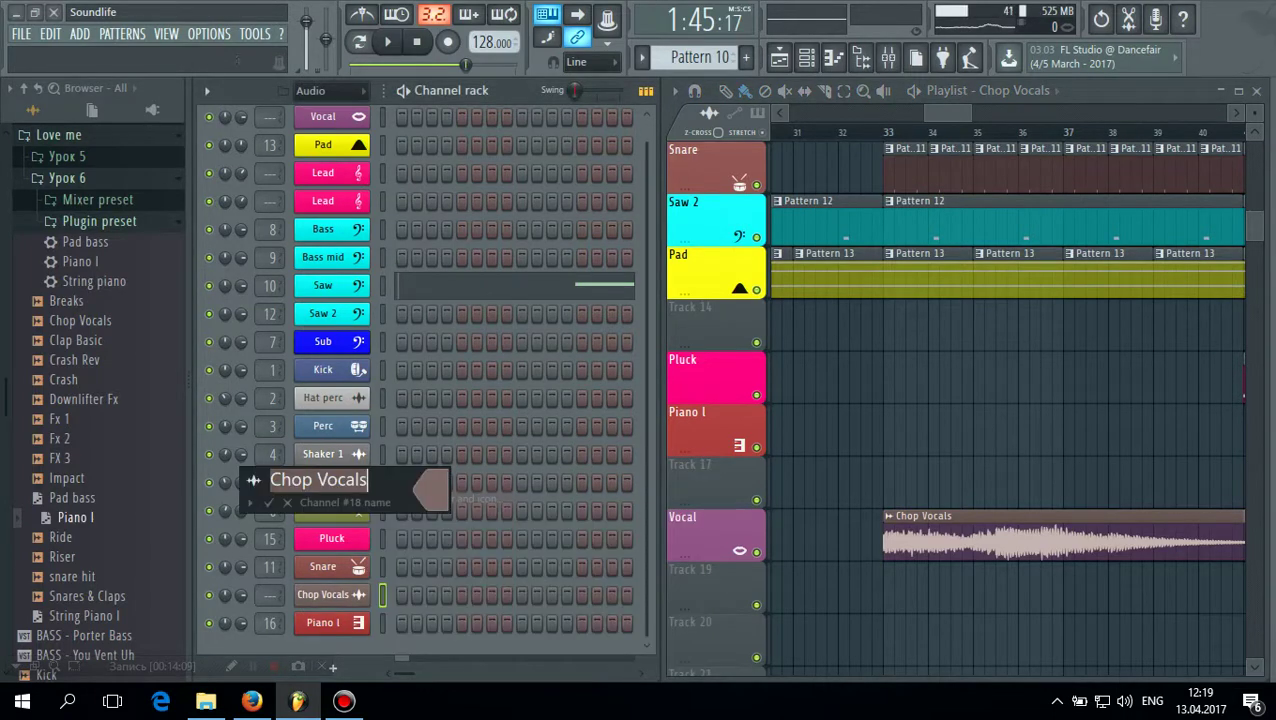
{"action": "left_click", "coordinate": [250, 503]}
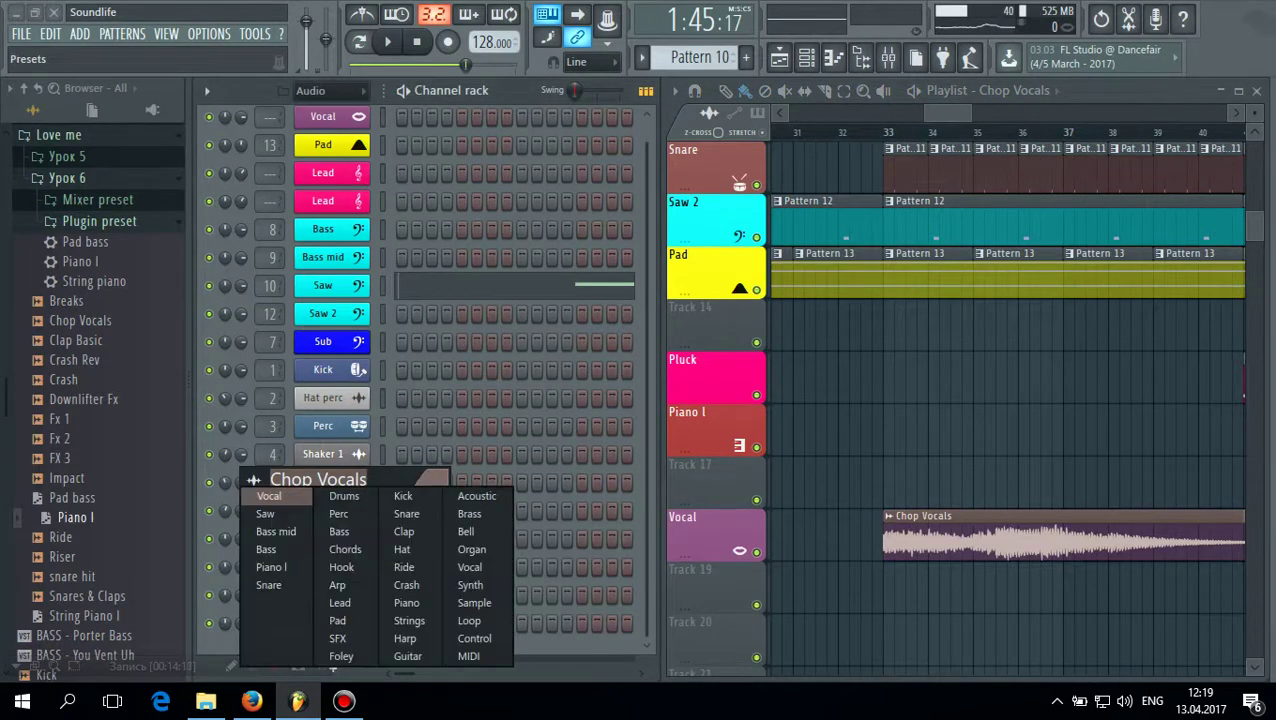
{"action": "left_click", "coordinate": [268, 496]}
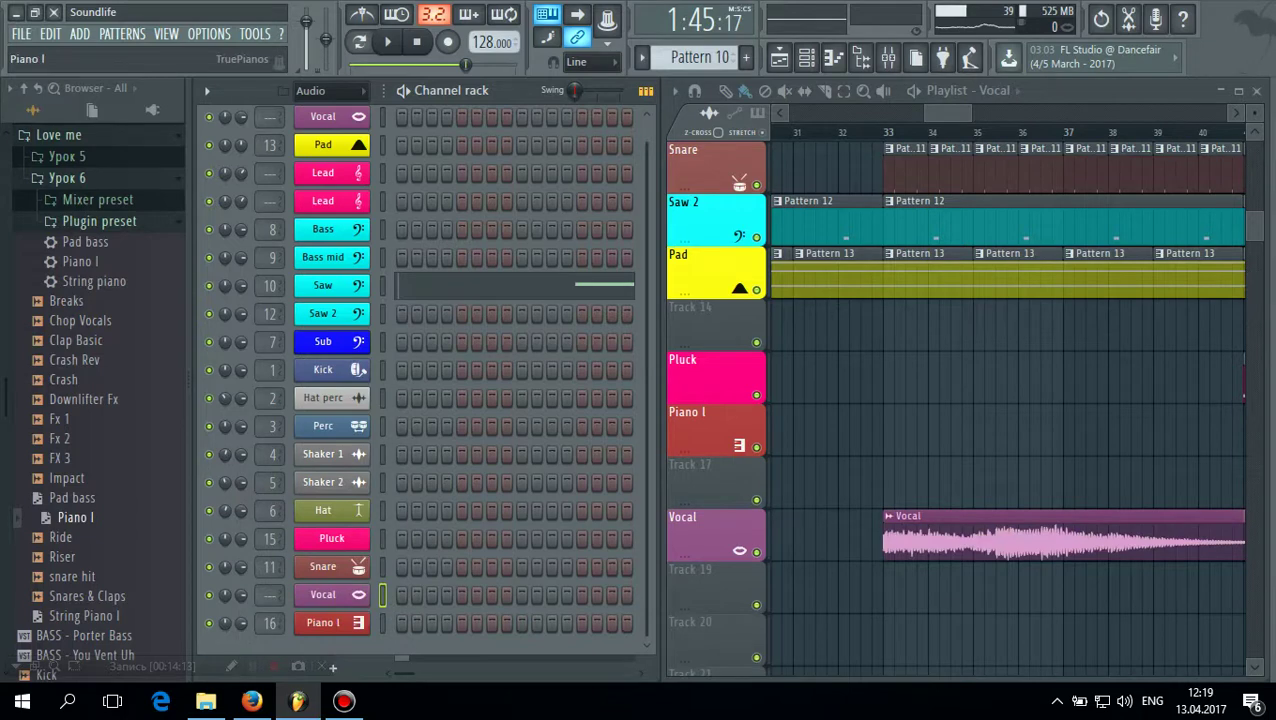
Rename the vocal chop's audio clip channel to Vocal 2
{"action": "right_click", "coordinate": [323, 595]}
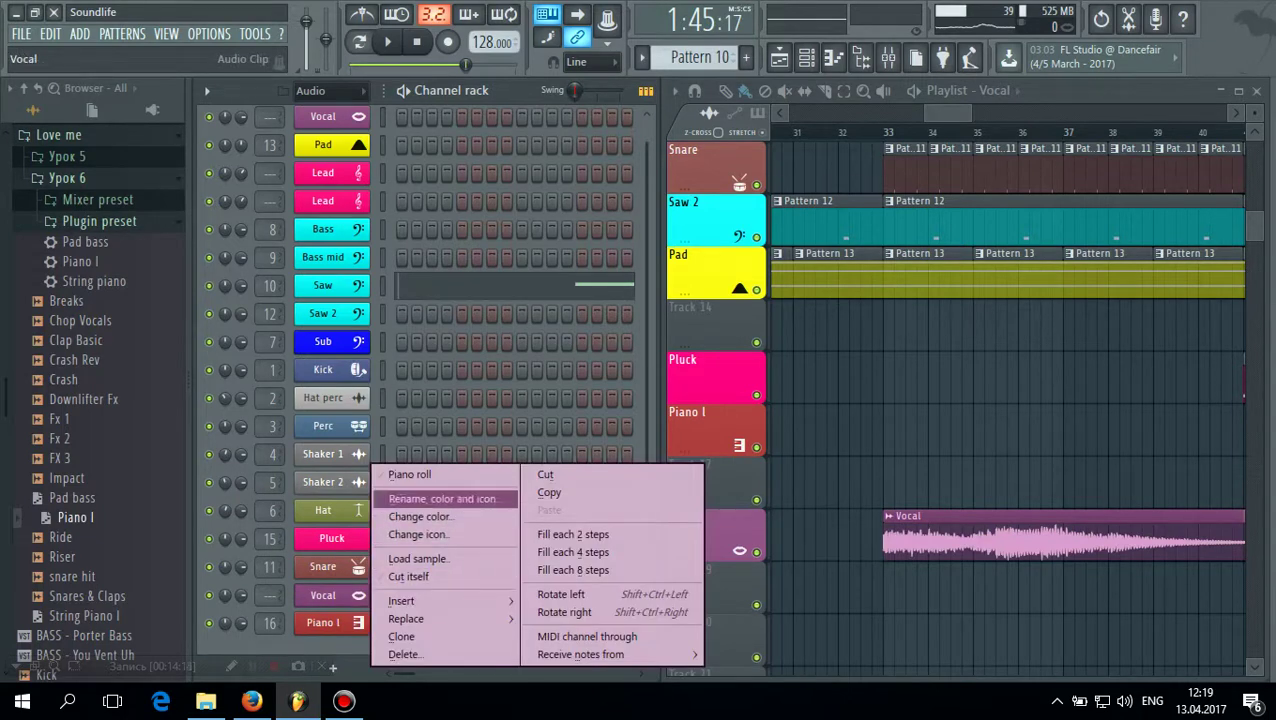
{"action": "left_click", "coordinate": [442, 498]}
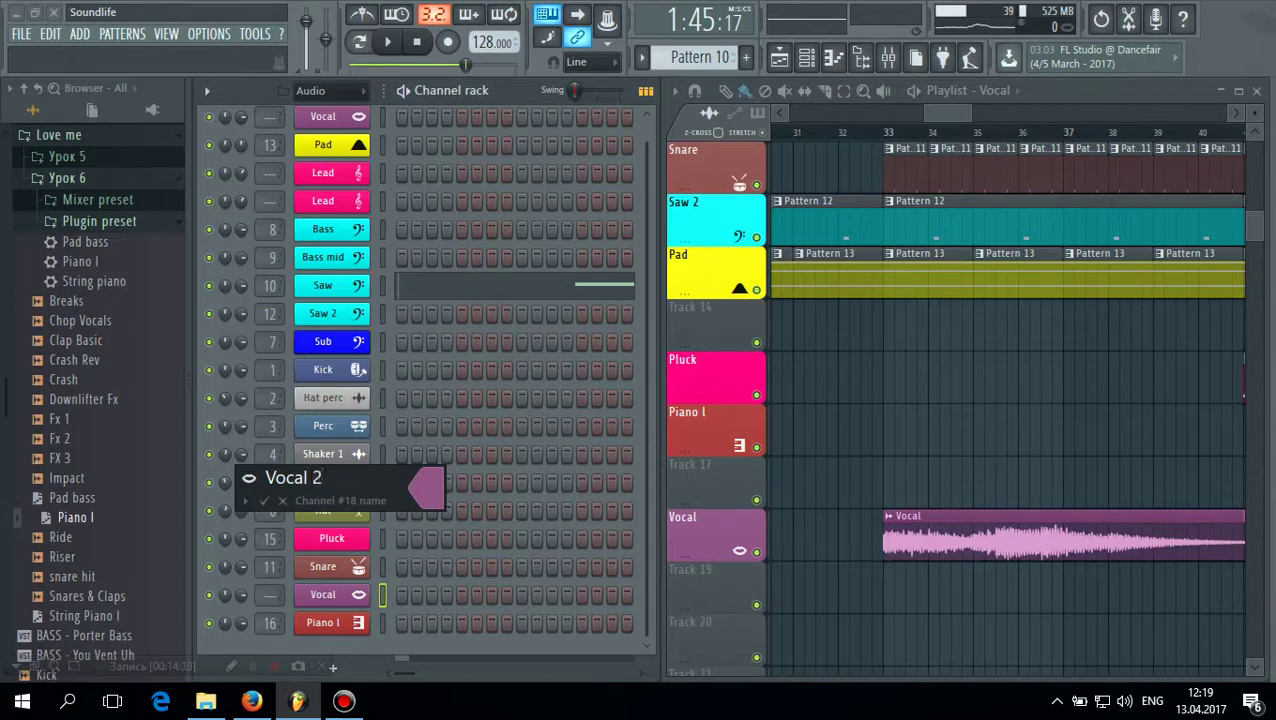
{"action": "key", "text": "Return"}
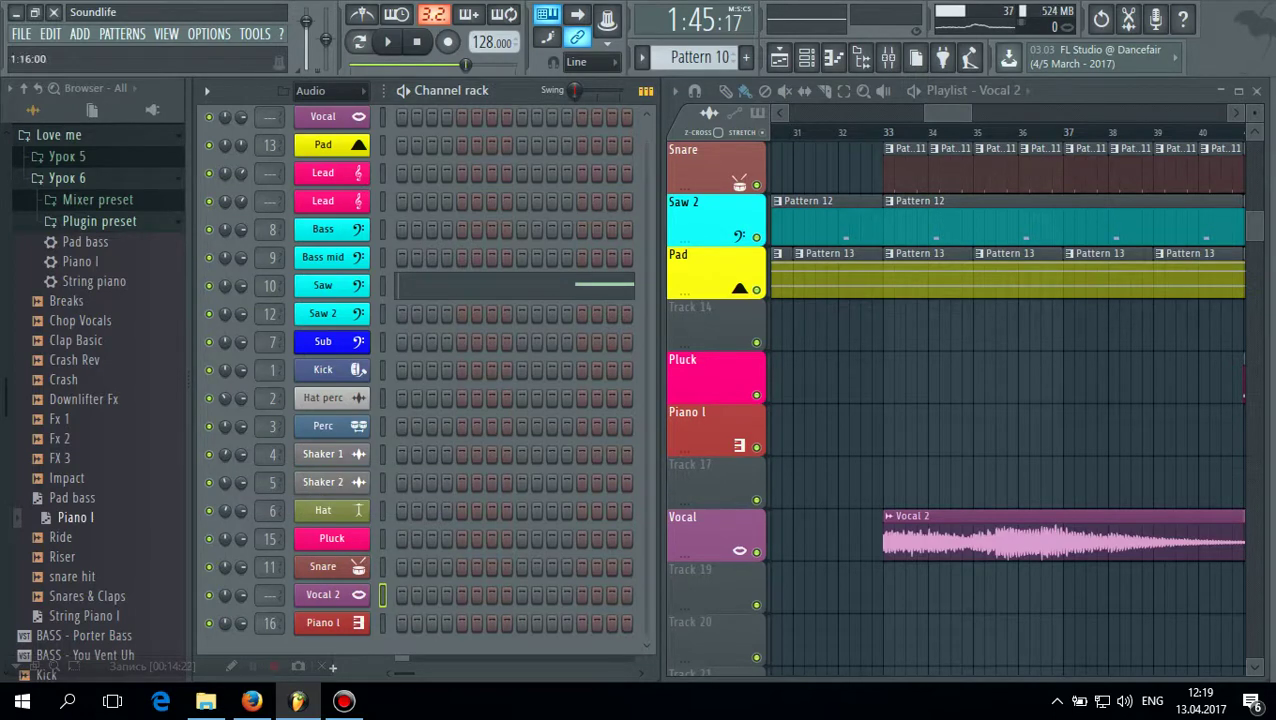
Give Track 18 the Vocal 2 channel's name, colour and icon
{"action": "right_click", "coordinate": [706, 530]}
{"action": "left_click", "coordinate": [781, 312]}
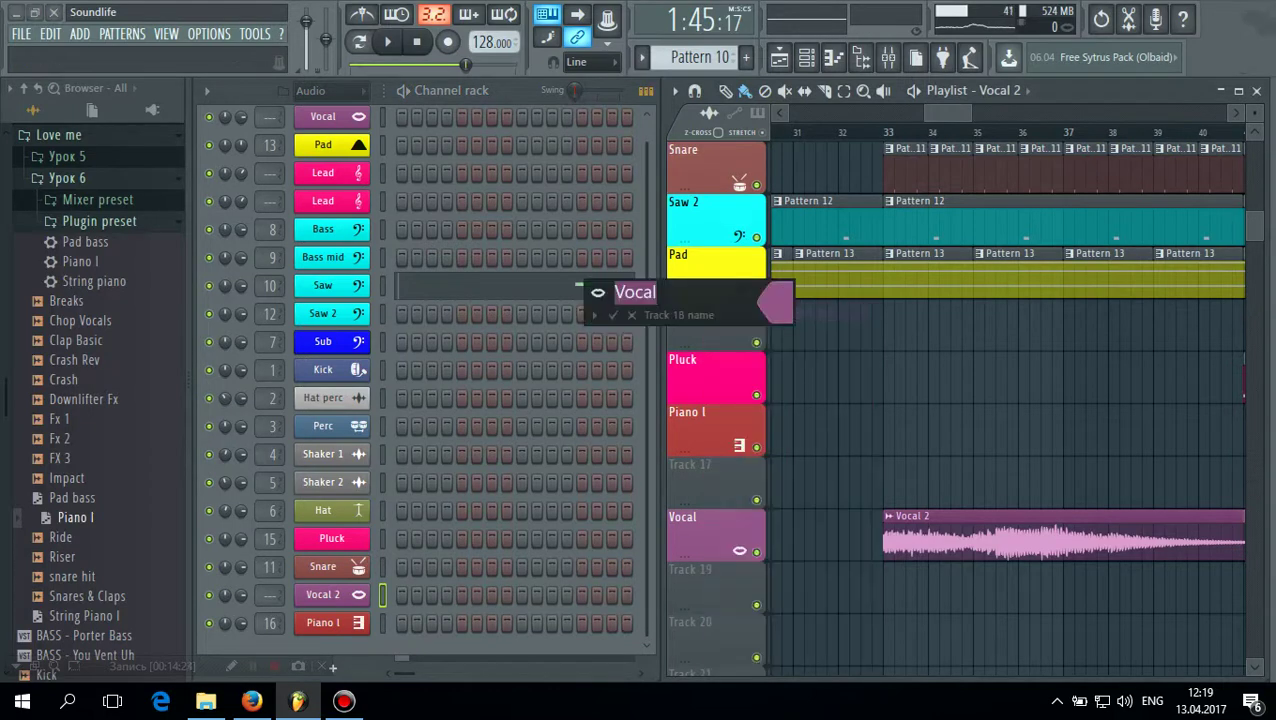
{"action": "left_click", "coordinate": [593, 315]}
{"action": "left_click", "coordinate": [612, 336]}
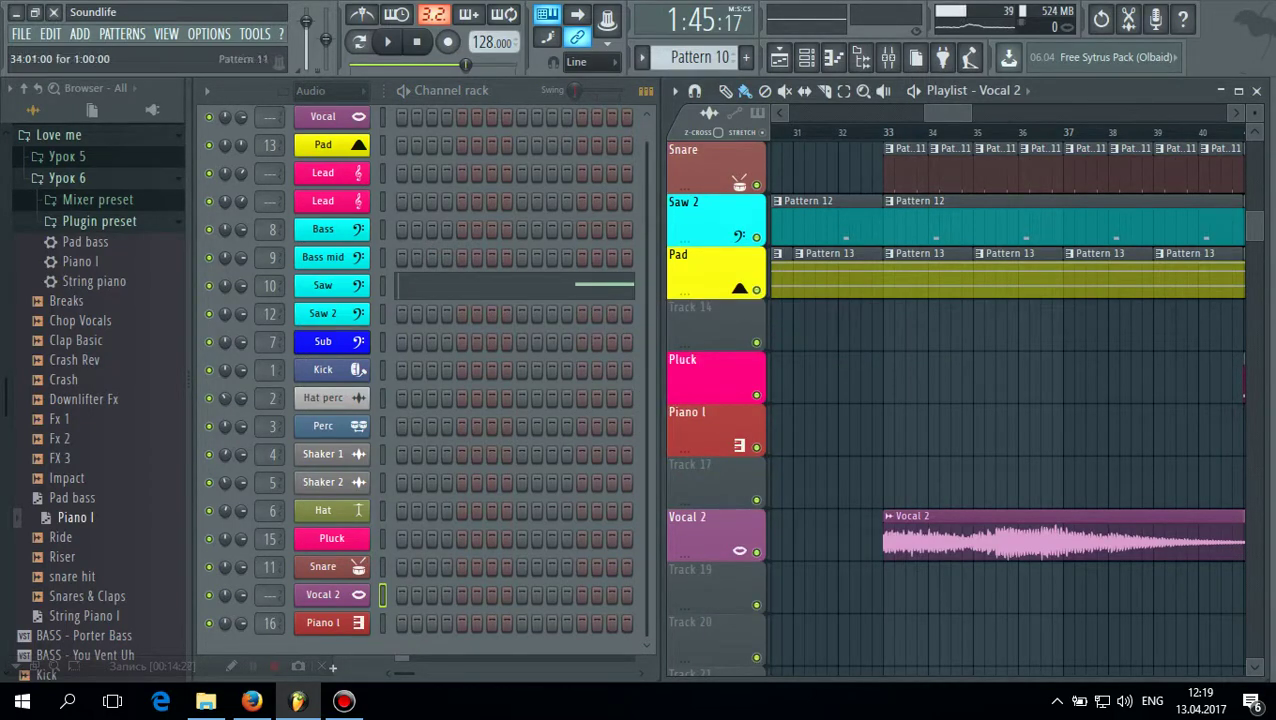
Select Vocal 2 as the current clip source and place its audio clip at bar 57 on the Vocal 2 track
{"action": "right_click", "coordinate": [720, 302]}
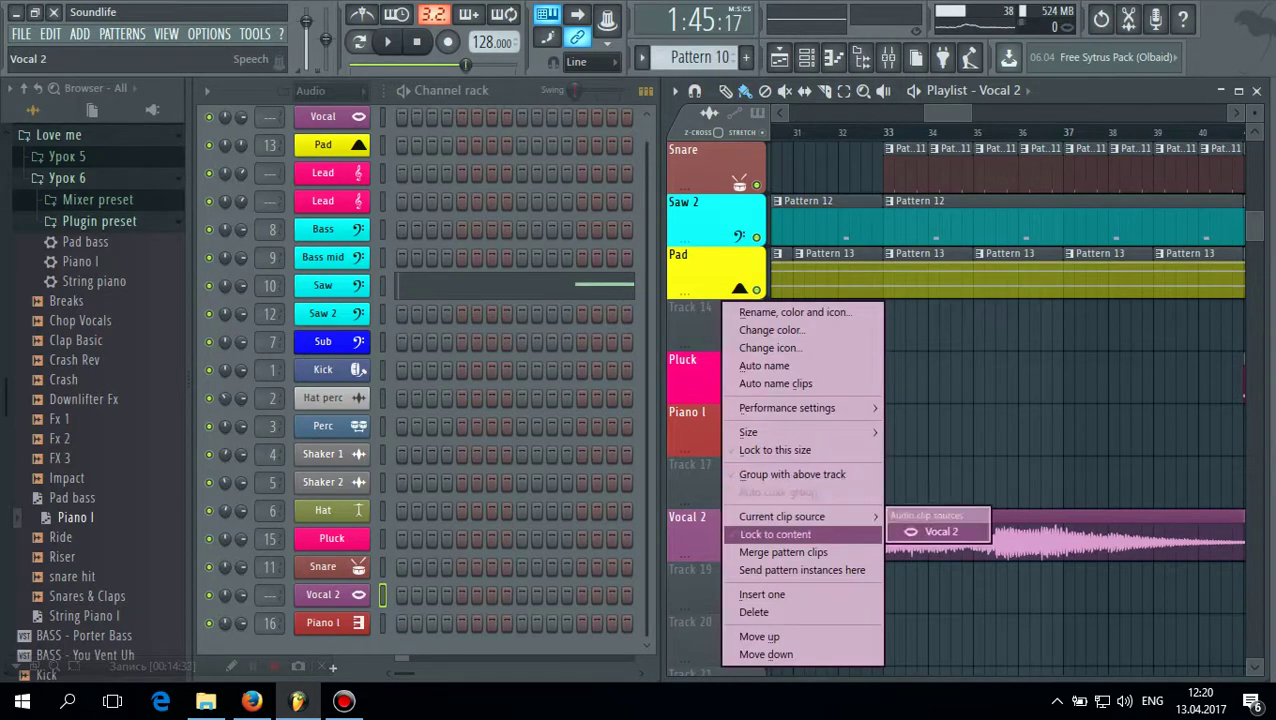
{"action": "left_click", "coordinate": [800, 534]}
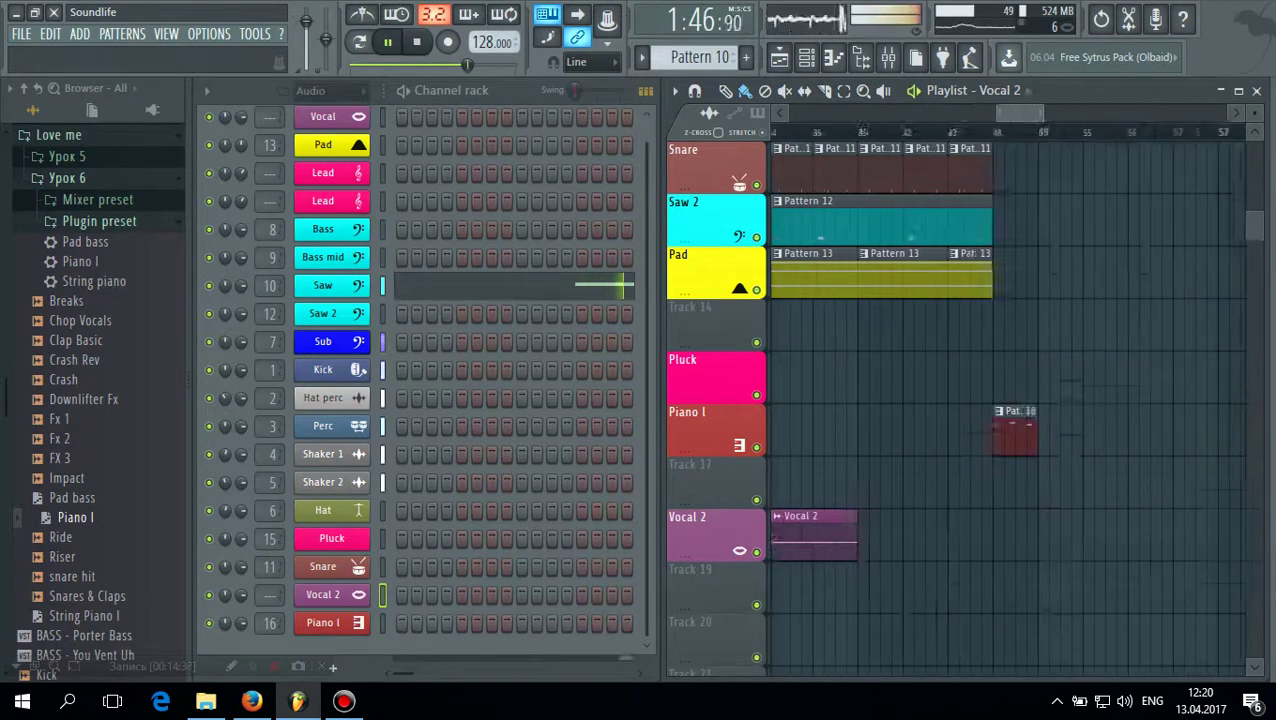
{"action": "mouse_move", "coordinate": [1010, 113]}
{"action": "left_mouse_down"}
{"action": "mouse_move", "coordinate": [993, 113]}
{"action": "mouse_move", "coordinate": [1034, 113]}
{"action": "left_mouse_up"}
{"action": "left_click", "coordinate": [1019, 132]}
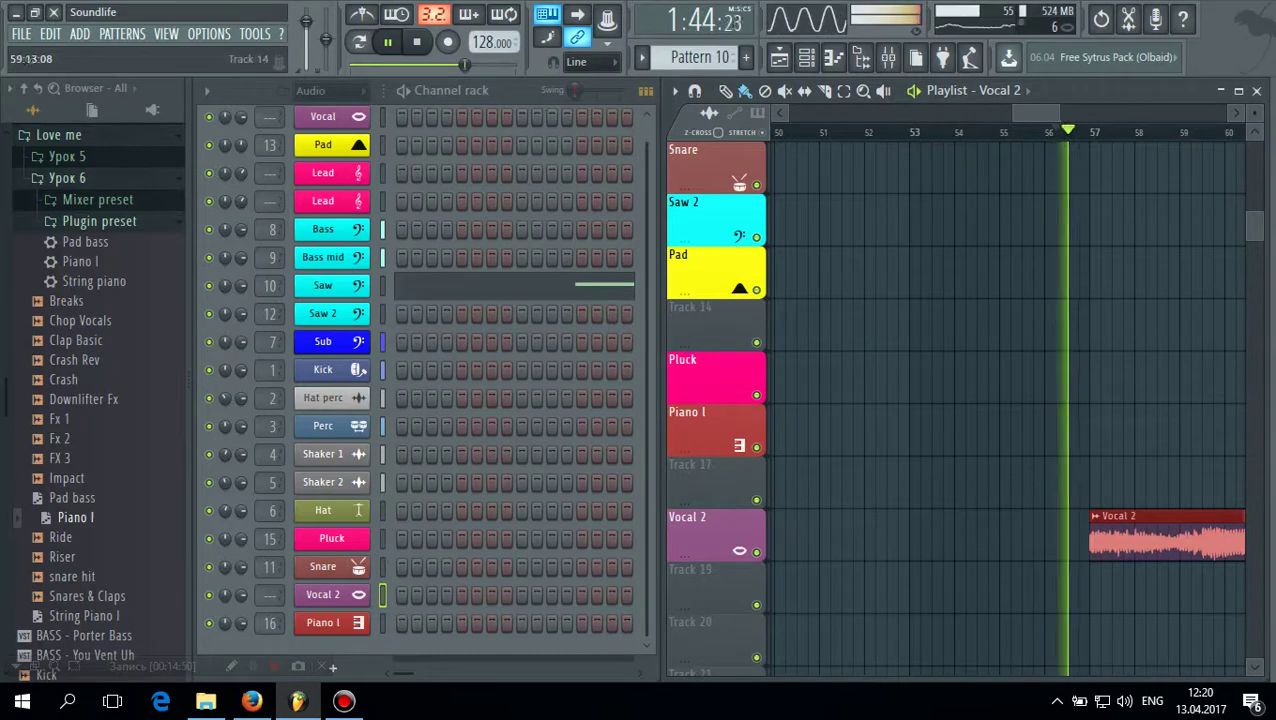
Clear the Kick, Hat perc, Perc, Shaker 1 and Shaker 2 clips from bar 64 and play the gap back
{"action": "scroll", "coordinate": [1222, 452], "scroll_direction": "up", "scroll_amount": 1}
{"action": "scroll", "coordinate": [1006, 410], "scroll_direction": "up", "scroll_amount": 6}
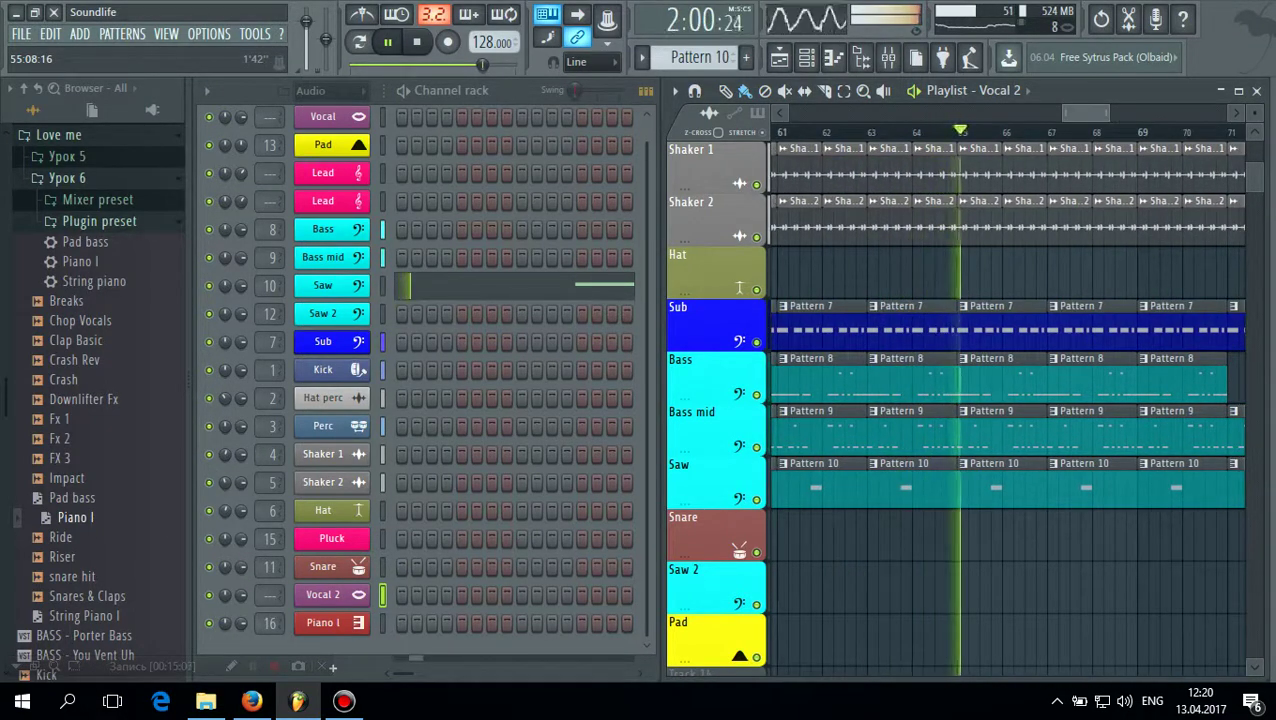
{"action": "left_click_drag", "start_coordinate": [1080, 113], "coordinate": [1003, 113]}
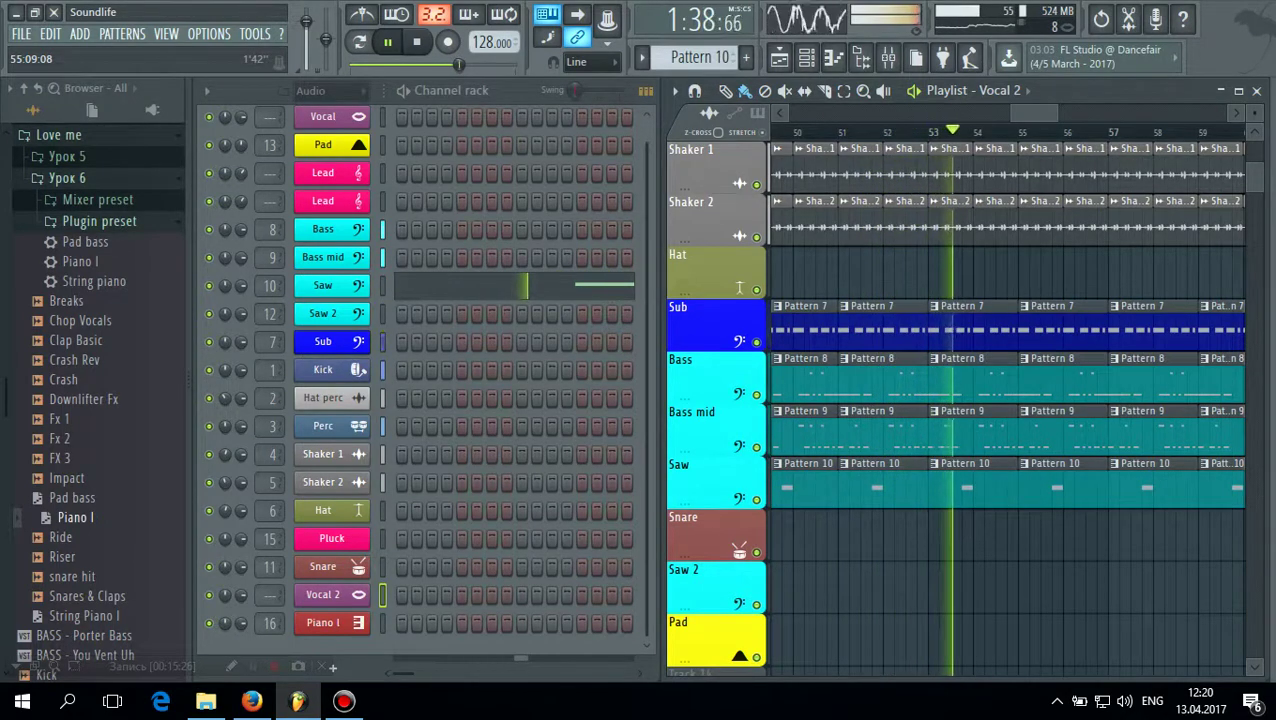
{"action": "scroll", "coordinate": [1042, 560], "scroll_direction": "up", "scroll_amount": 3}
{"action": "scroll", "coordinate": [1042, 560], "scroll_direction": "down", "scroll_amount": 2}
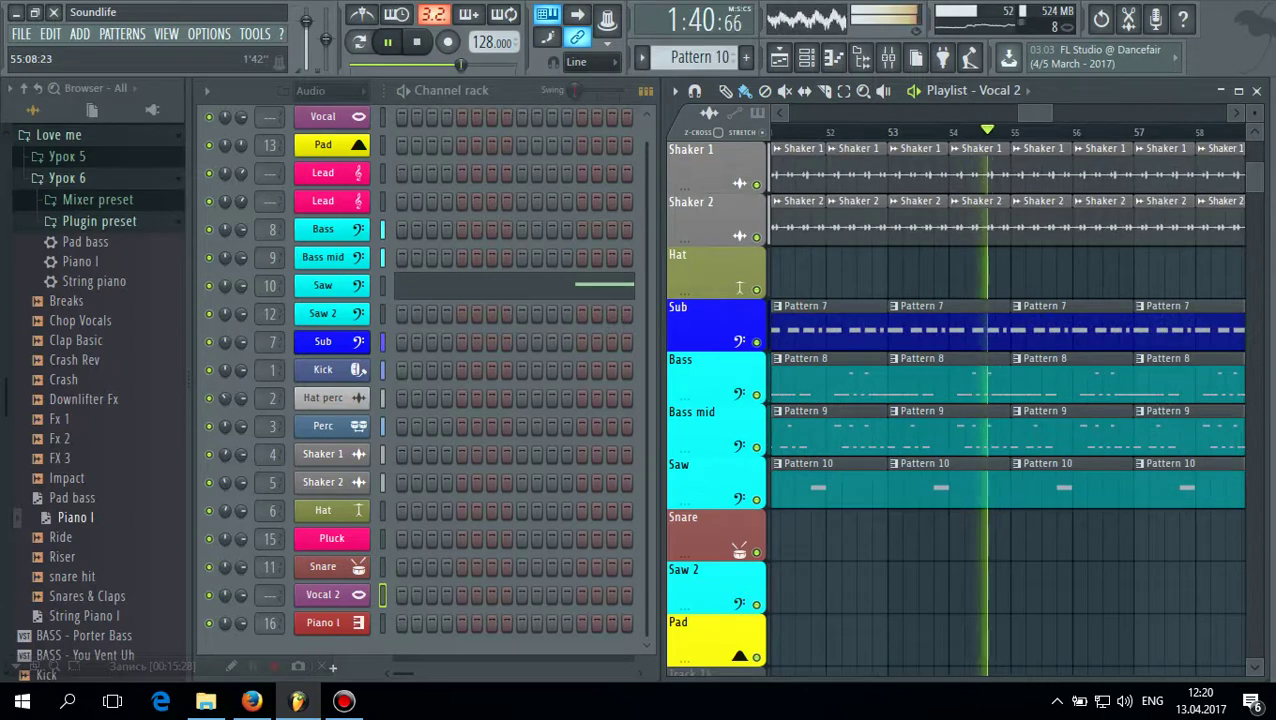
{"action": "scroll", "coordinate": [1200, 560], "scroll_direction": "left", "scroll_amount": 3}
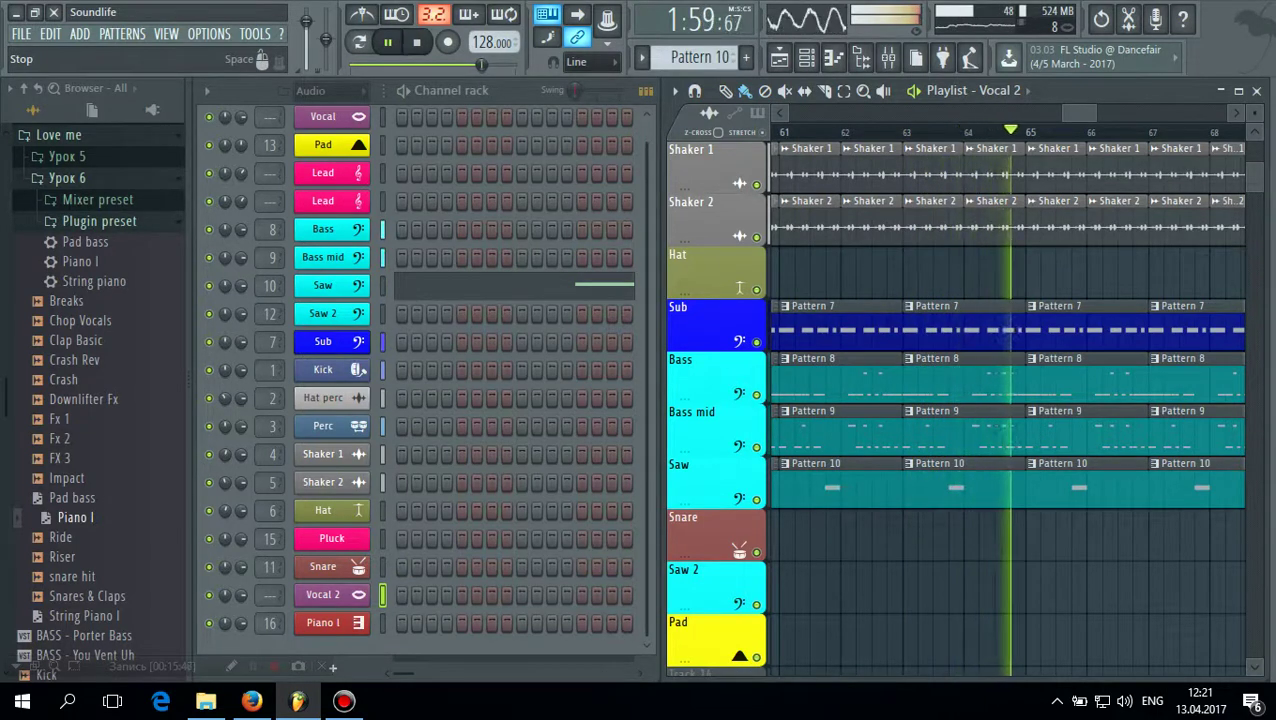
{"action": "key", "text": "space"}
{"action": "scroll", "coordinate": [955, 400], "scroll_direction": "up", "scroll_amount": 3}
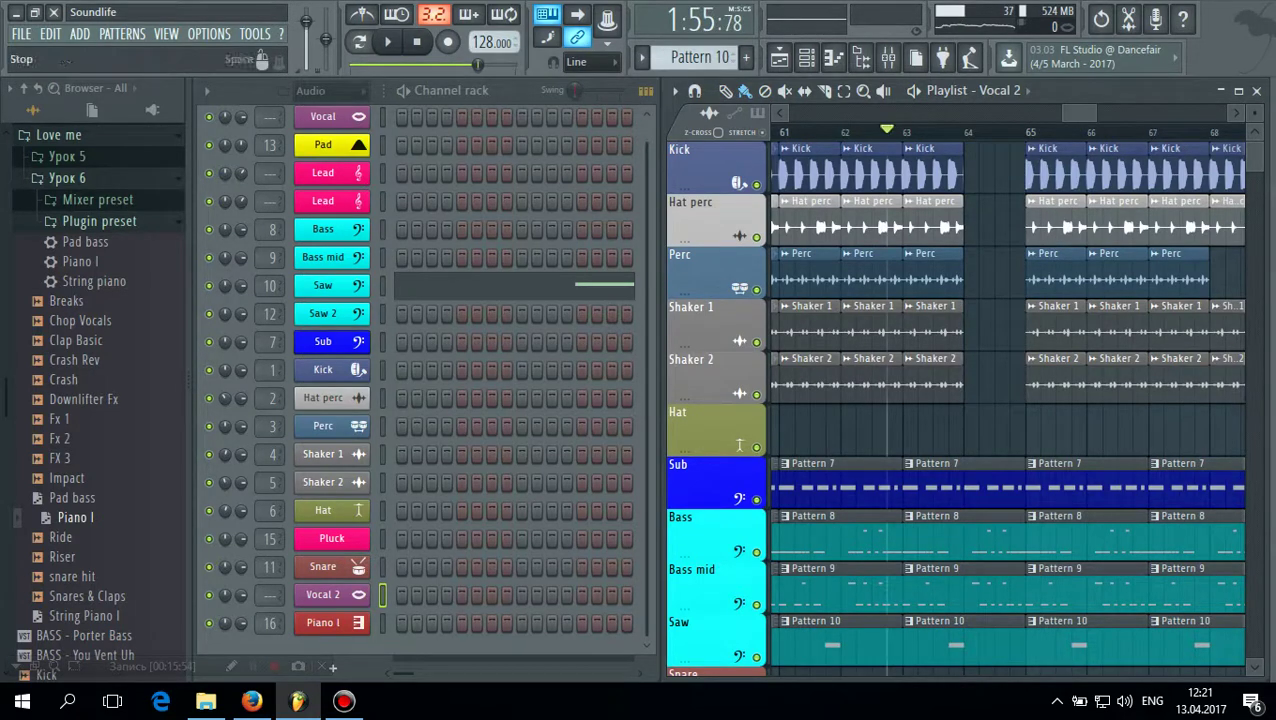
{"action": "key", "text": "space"}
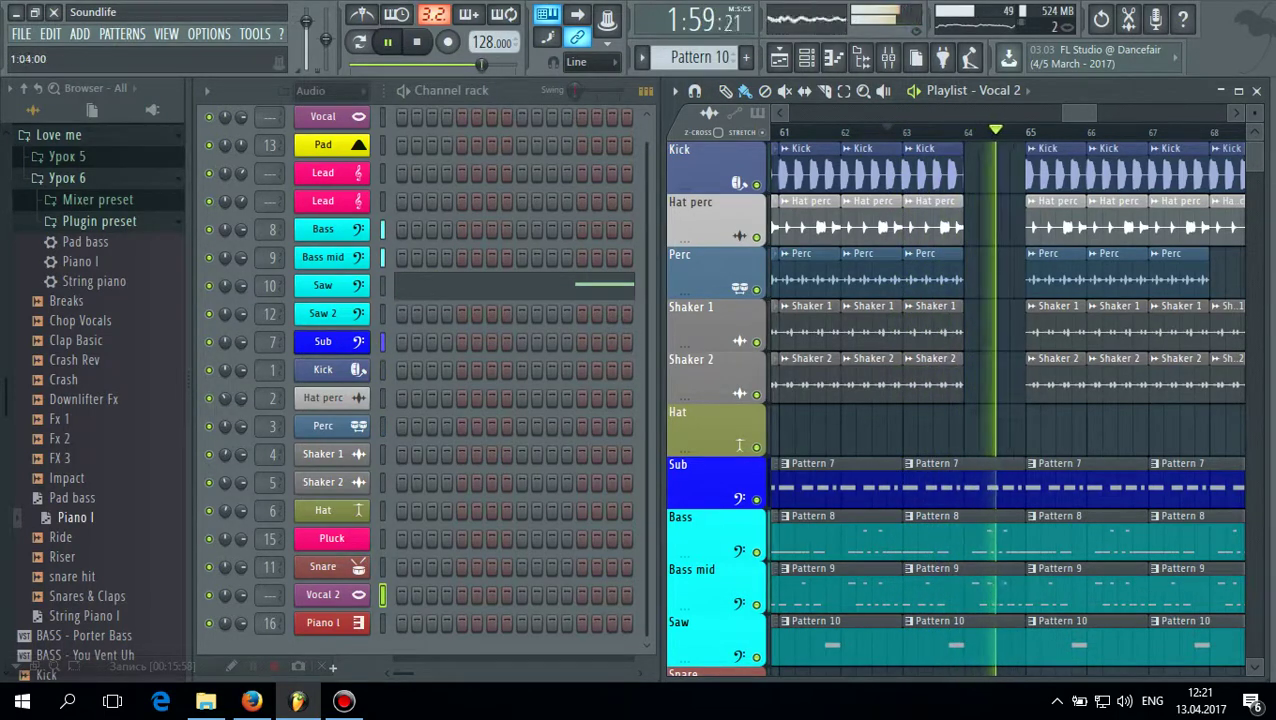
{"action": "key", "text": "space"}
Place the Vocal channel's Vocals Wet sample as an audio clip on Track 17 at bar 65
{"action": "scroll", "coordinate": [1000, 400], "scroll_direction": "down", "scroll_amount": 3}
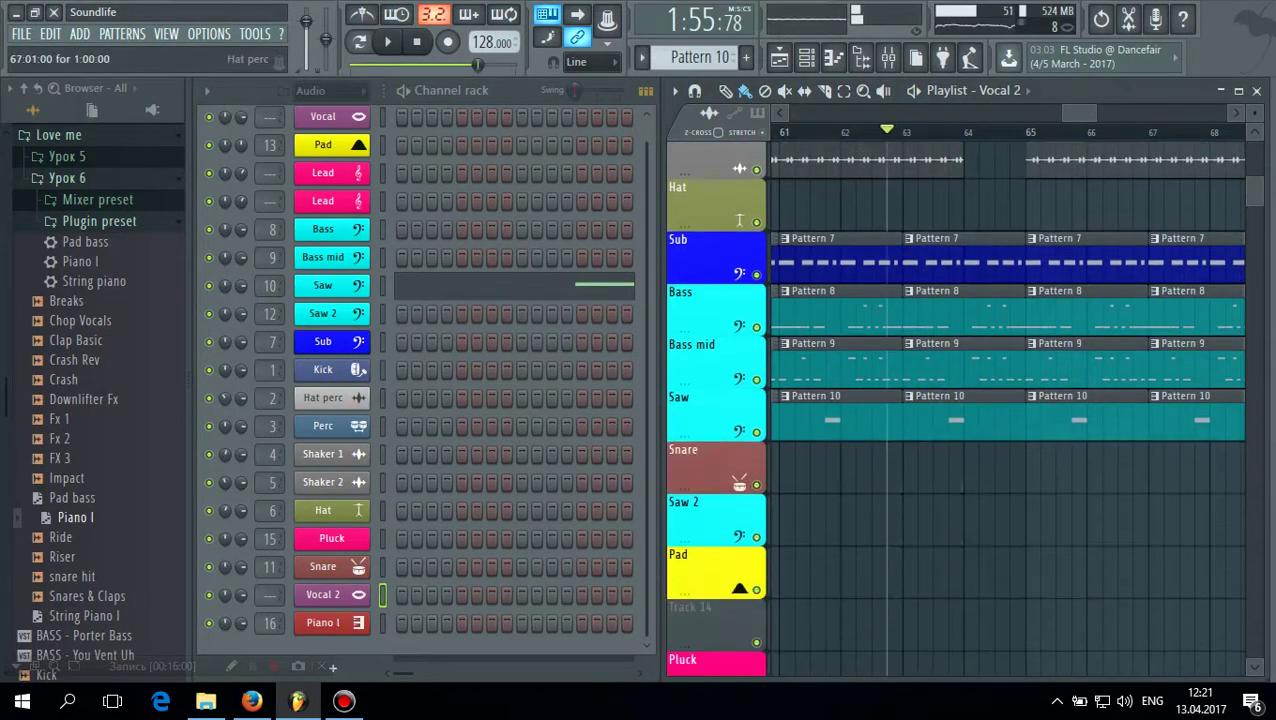
{"action": "scroll", "coordinate": [960, 400], "scroll_direction": "down", "scroll_amount": 2}
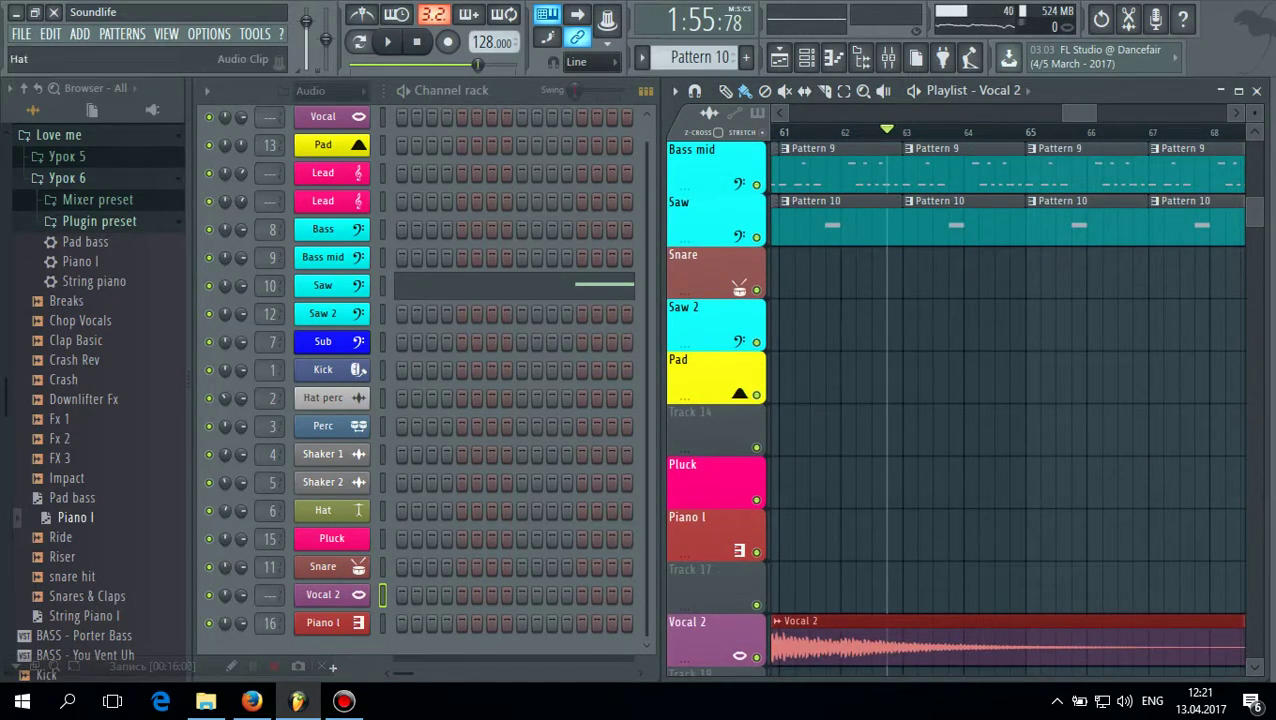
{"action": "scroll", "coordinate": [330, 505], "scroll_direction": "up", "scroll_amount": 1}
{"action": "left_click", "coordinate": [322, 134]}
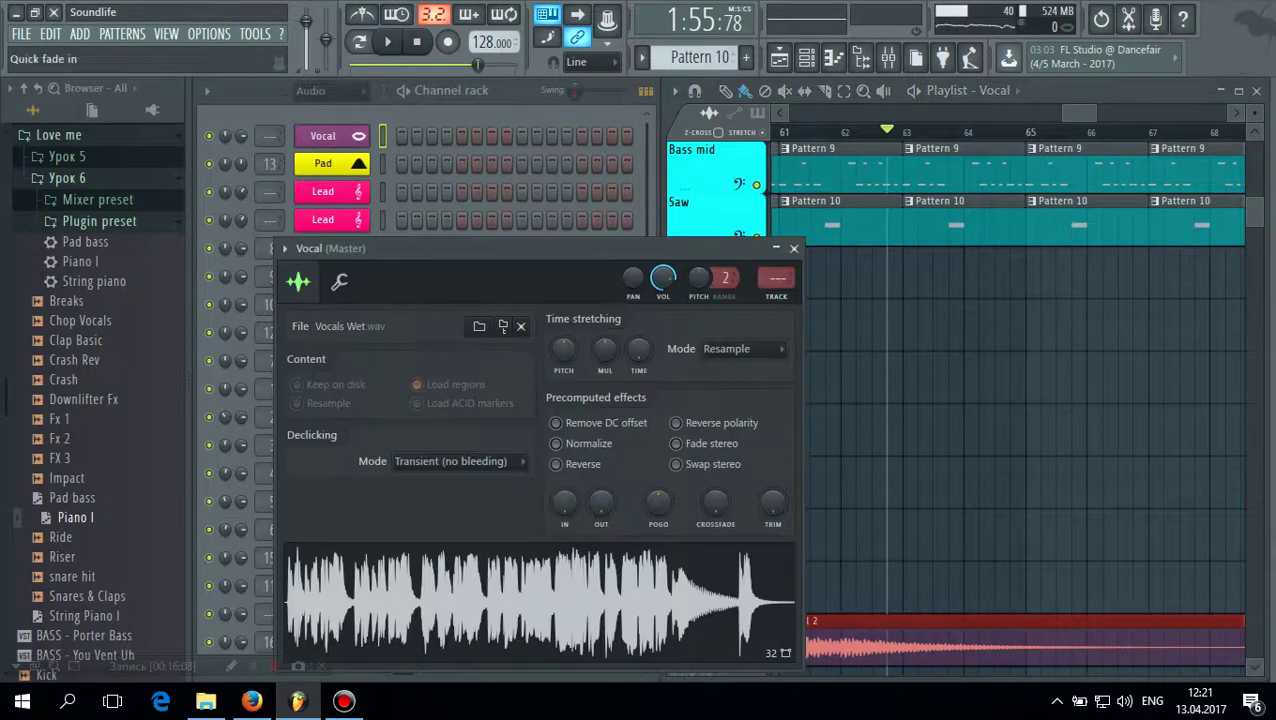
{"action": "left_click_drag", "start_coordinate": [560, 605], "coordinate": [1100, 588]}
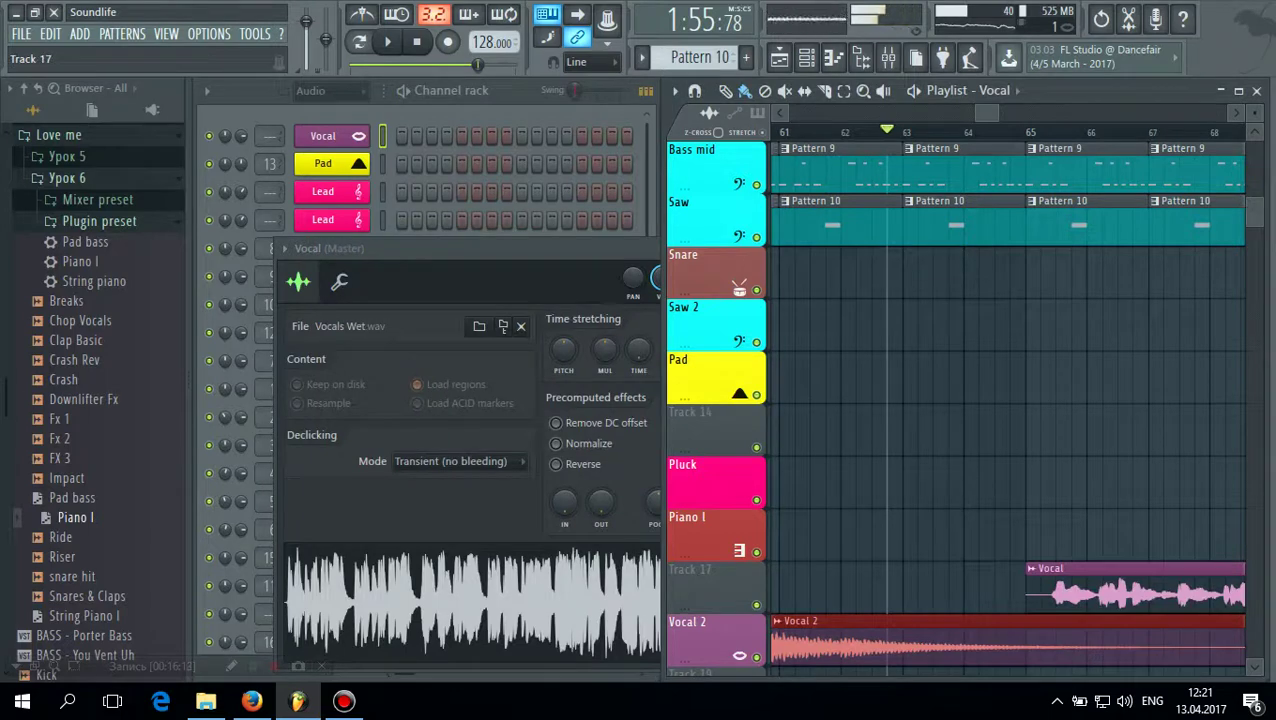
Give Track 17 the Vocal channel's name, colour and icon and close the channel's settings
{"action": "right_click", "coordinate": [705, 301]}
{"action": "left_click", "coordinate": [780, 312]}
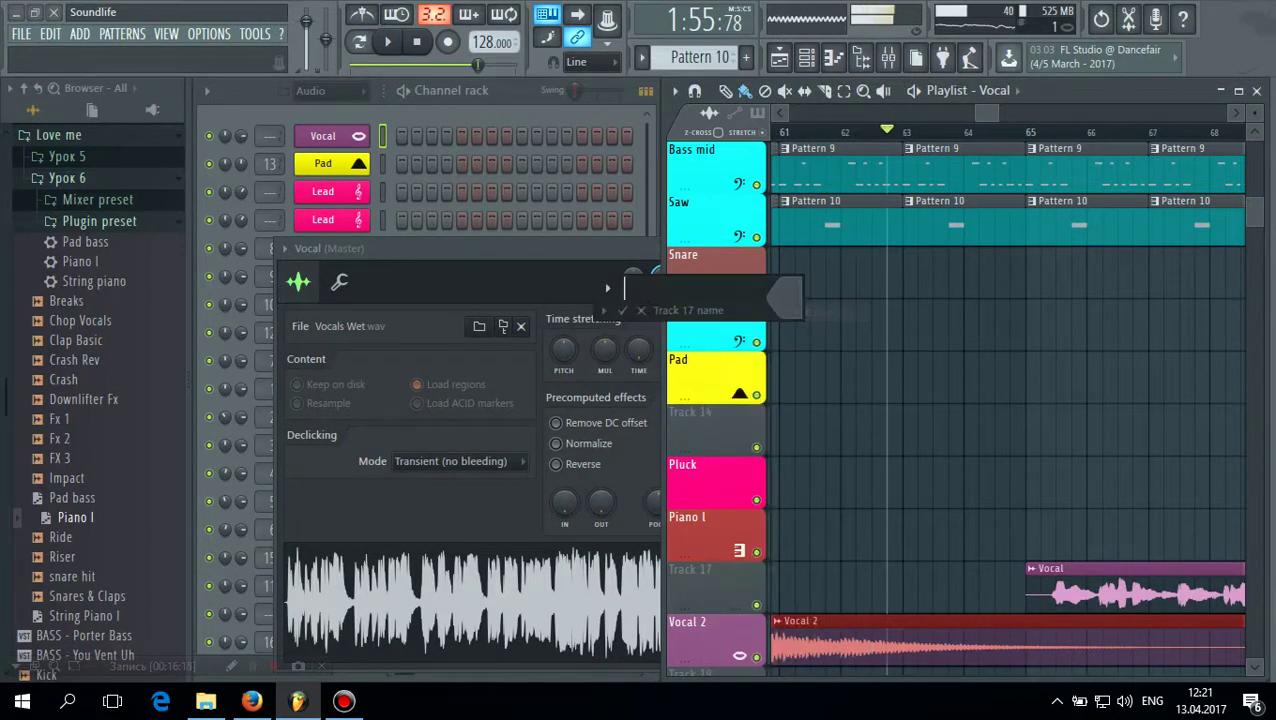
{"action": "left_click", "coordinate": [603, 311]}
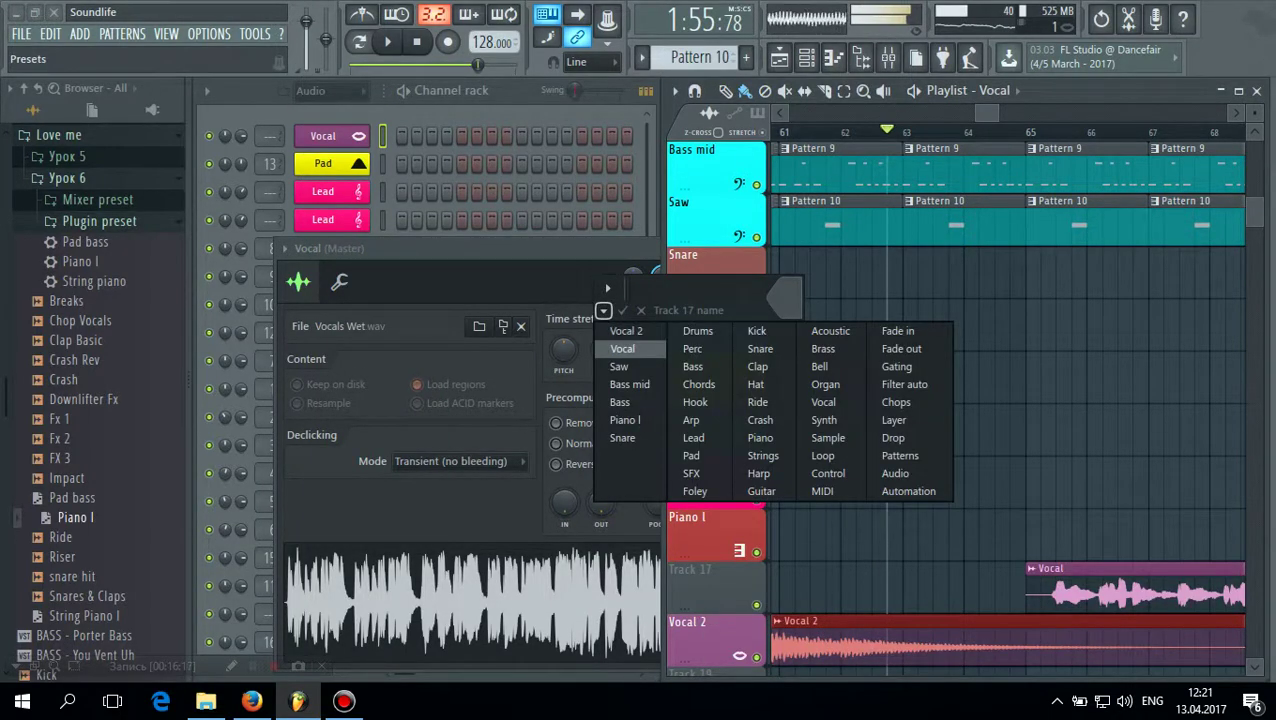
{"action": "left_click", "coordinate": [622, 348]}
{"action": "left_click", "coordinate": [450, 248]}
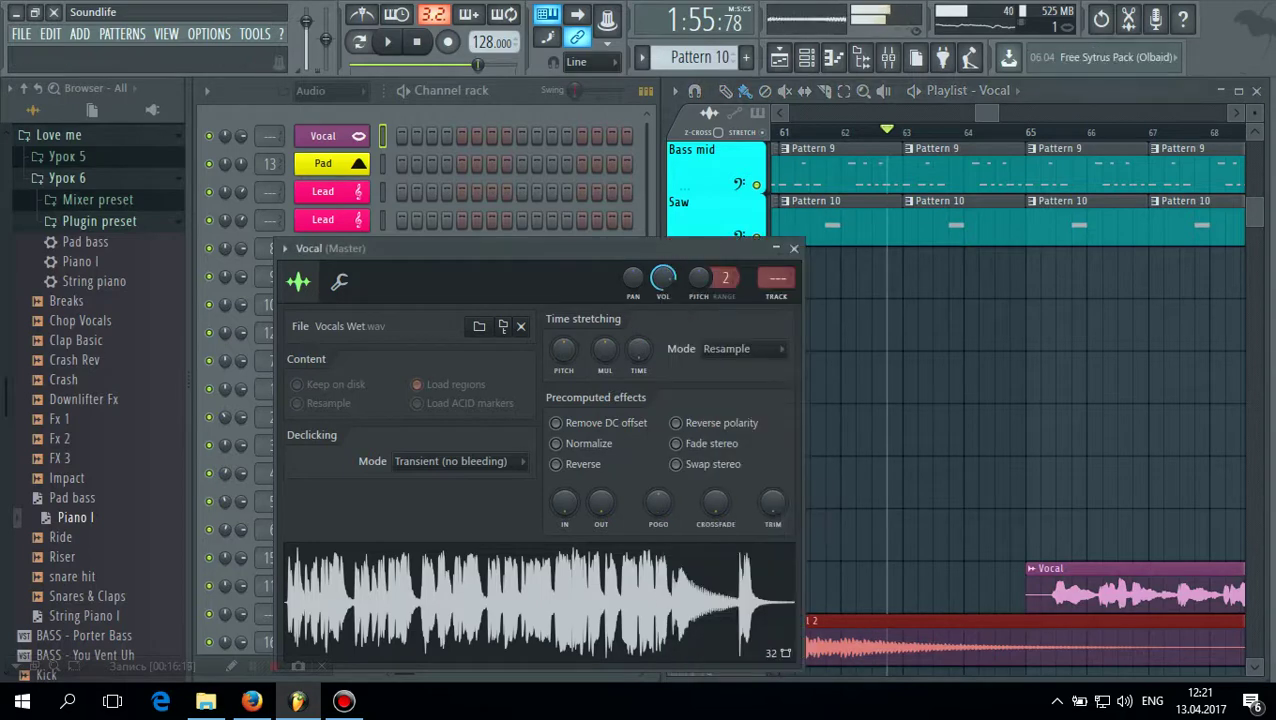
{"action": "left_click", "coordinate": [793, 248]}
Play the new vocal section, then extend the Perc clips from bar 68 to bar 82 and the Kick clips from bar 76 to bar 84
{"action": "key", "text": "space"}
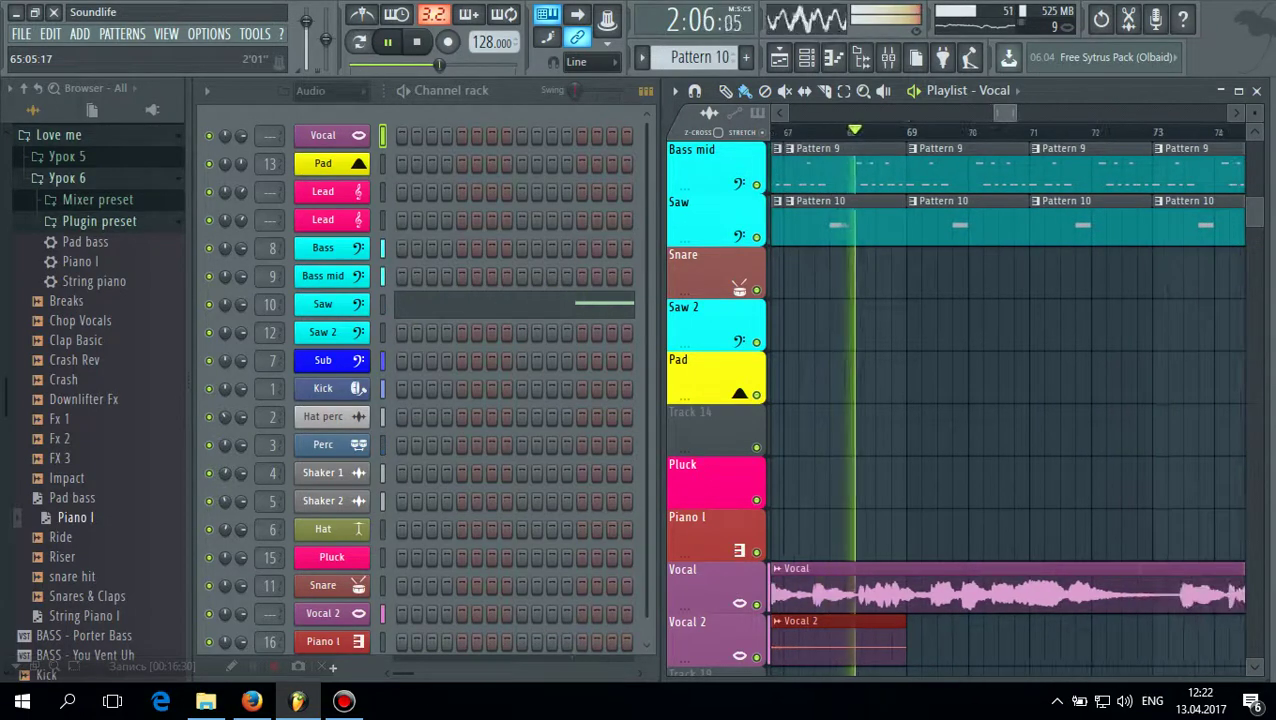
{"action": "scroll", "coordinate": [1005, 400], "scroll_direction": "up", "scroll_amount": 8}
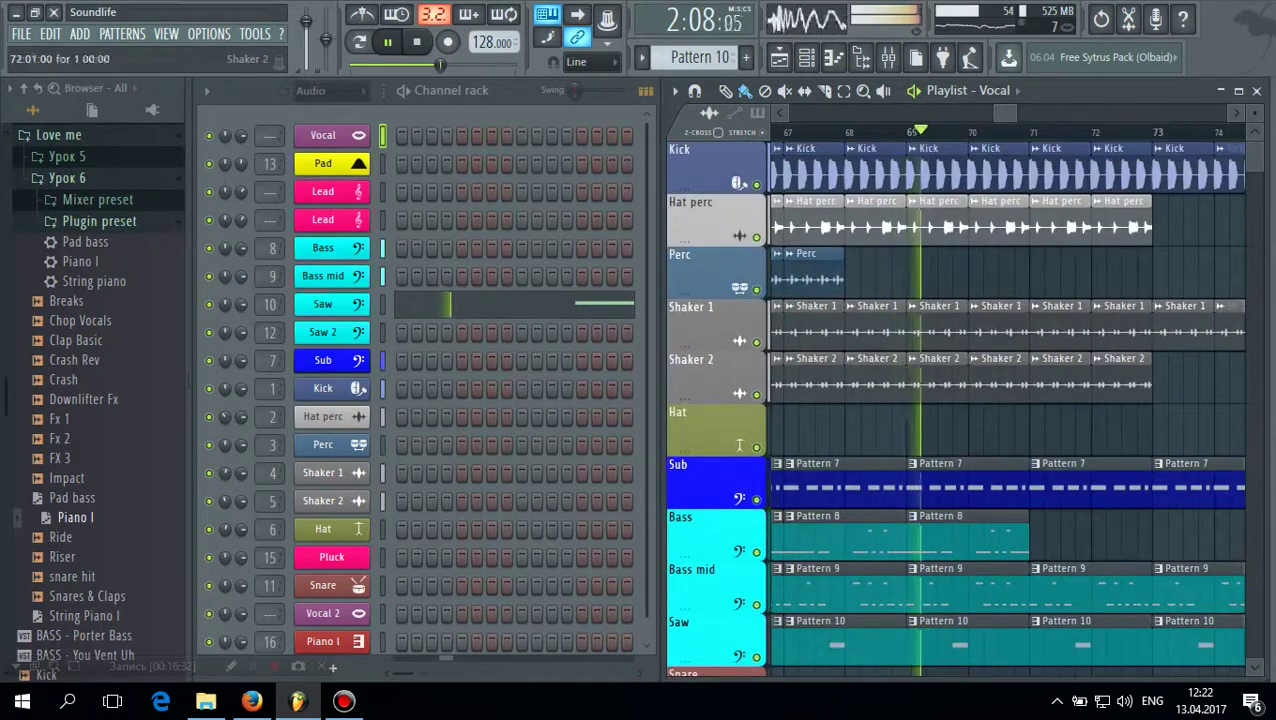
{"action": "key", "text": "space"}
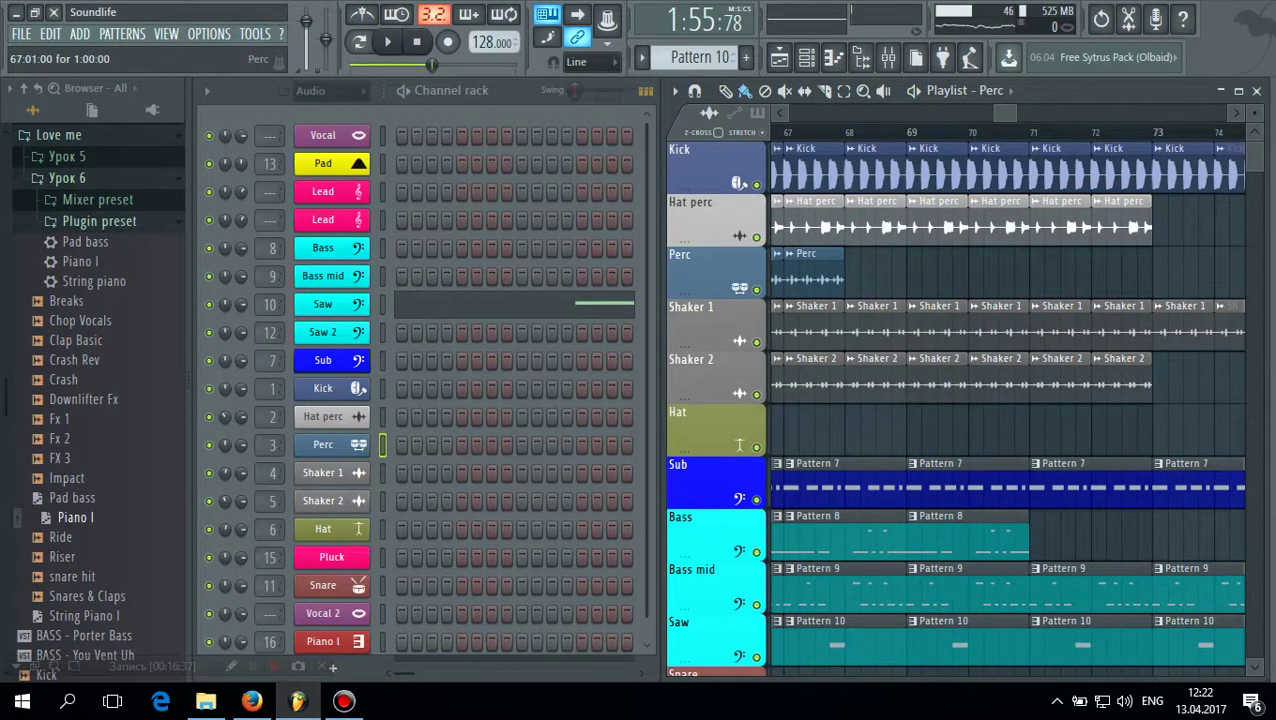
{"action": "mouse_move", "coordinate": [850, 277]}
{"action": "left_mouse_down"}
{"action": "mouse_move", "coordinate": [1246, 277]}
{"action": "mouse_move", "coordinate": [1250, 322]}
{"action": "mouse_move", "coordinate": [1021, 225]}
{"action": "left_mouse_up"}
{"action": "left_click", "coordinate": [899, 172]}
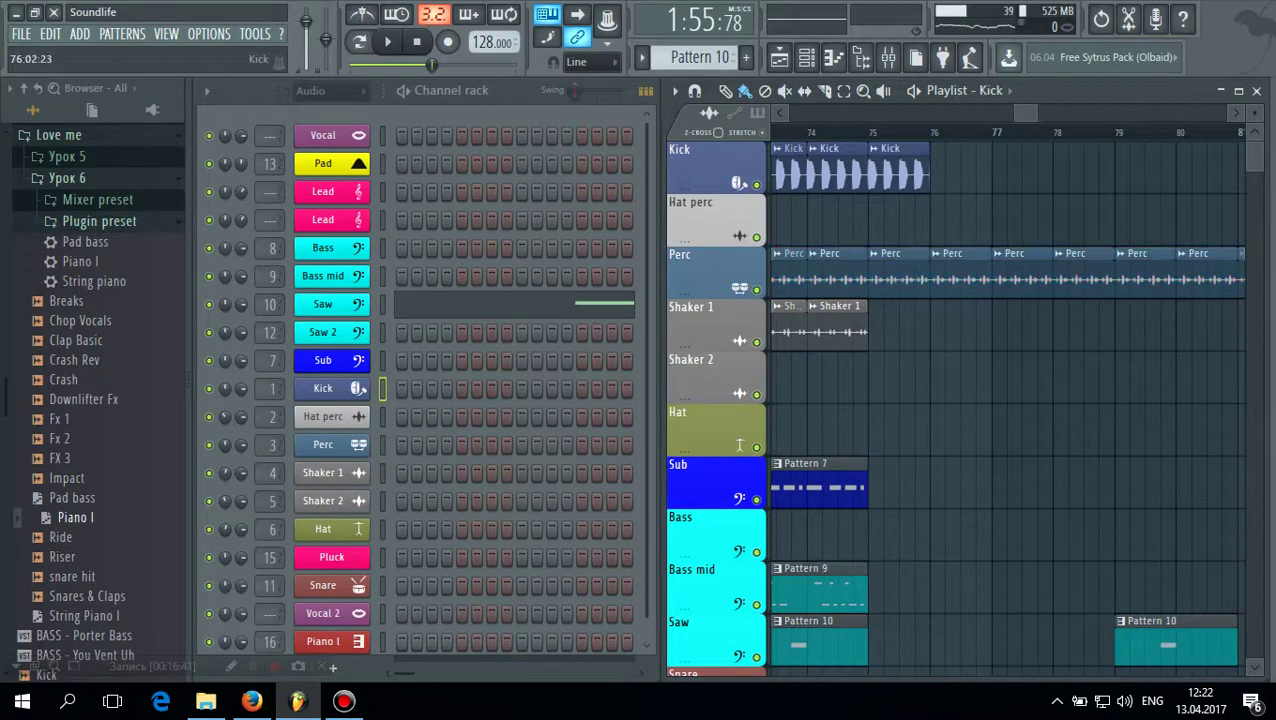
{"action": "mouse_move", "coordinate": [938, 173]}
{"action": "left_mouse_down"}
{"action": "mouse_move", "coordinate": [1246, 178]}
{"action": "mouse_move", "coordinate": [1248, 195]}
{"action": "left_mouse_up"}
Extend the Shaker 1 clips from bar 75 to bar 84 and the Shaker 2 clips from bar 73 to bar 83
{"action": "scroll", "coordinate": [1092, 430], "scroll_direction": "down", "scroll_amount": 2}
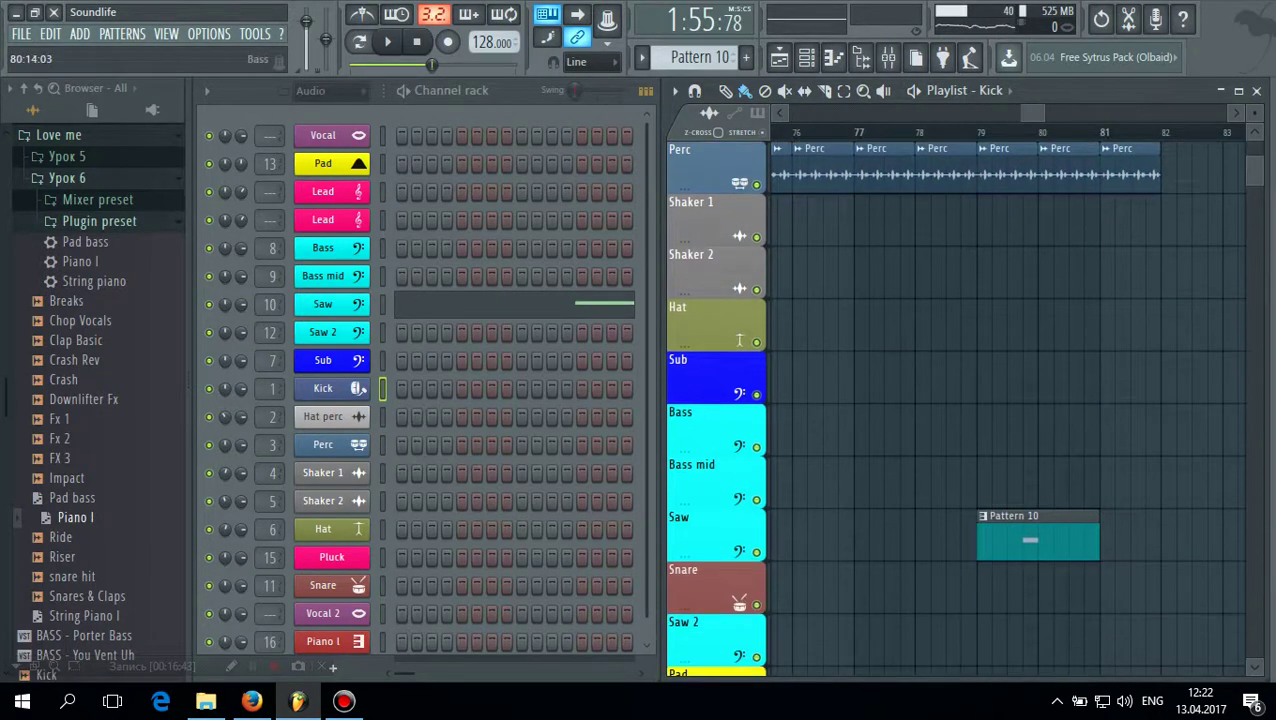
{"action": "scroll", "coordinate": [1005, 400], "scroll_direction": "left", "scroll_amount": 3}
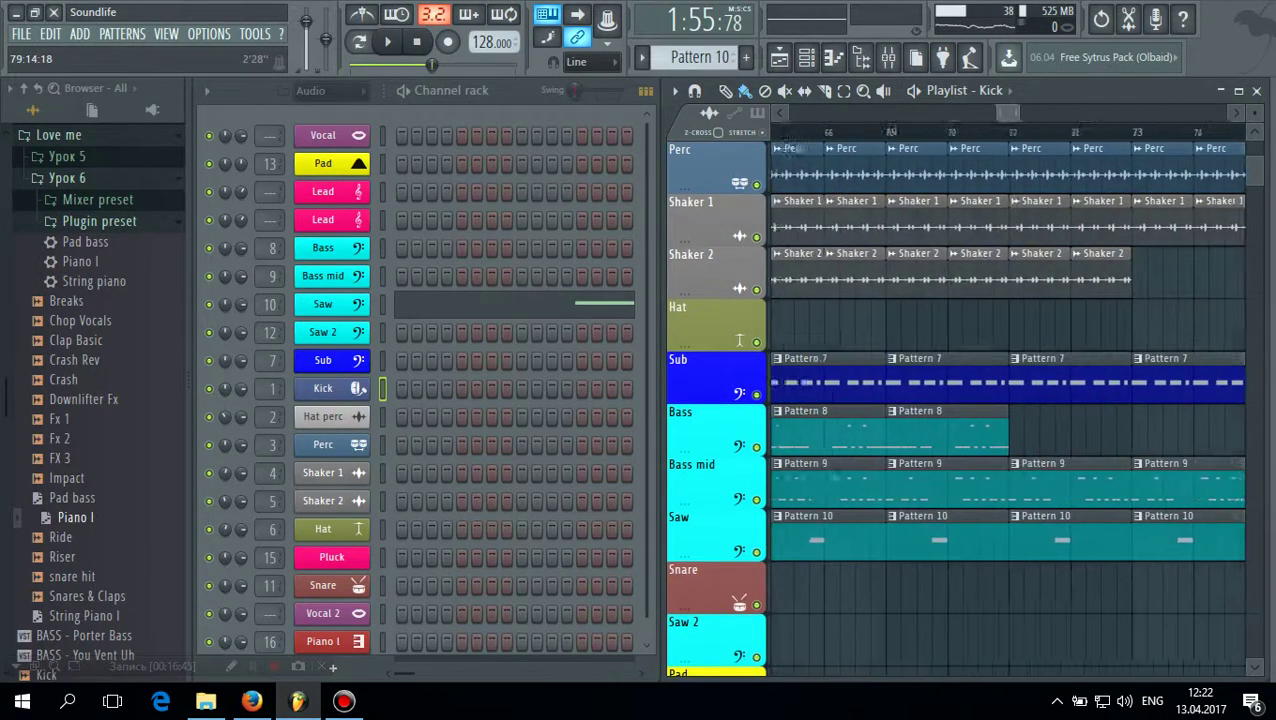
{"action": "left_click_drag", "start_coordinate": [1107, 225], "coordinate": [1247, 226]}
{"action": "scroll", "coordinate": [950, 380], "scroll_direction": "left", "scroll_amount": 5}
{"action": "scroll", "coordinate": [950, 380], "scroll_direction": "right", "scroll_amount": 4}
{"action": "mouse_move", "coordinate": [1026, 272]}
{"action": "left_mouse_down"}
{"action": "mouse_move", "coordinate": [1238, 268]}
{"action": "mouse_move", "coordinate": [1238, 250]}
{"action": "left_mouse_up"}
{"action": "left_click_drag", "start_coordinate": [1032, 113], "coordinate": [1012, 113]}
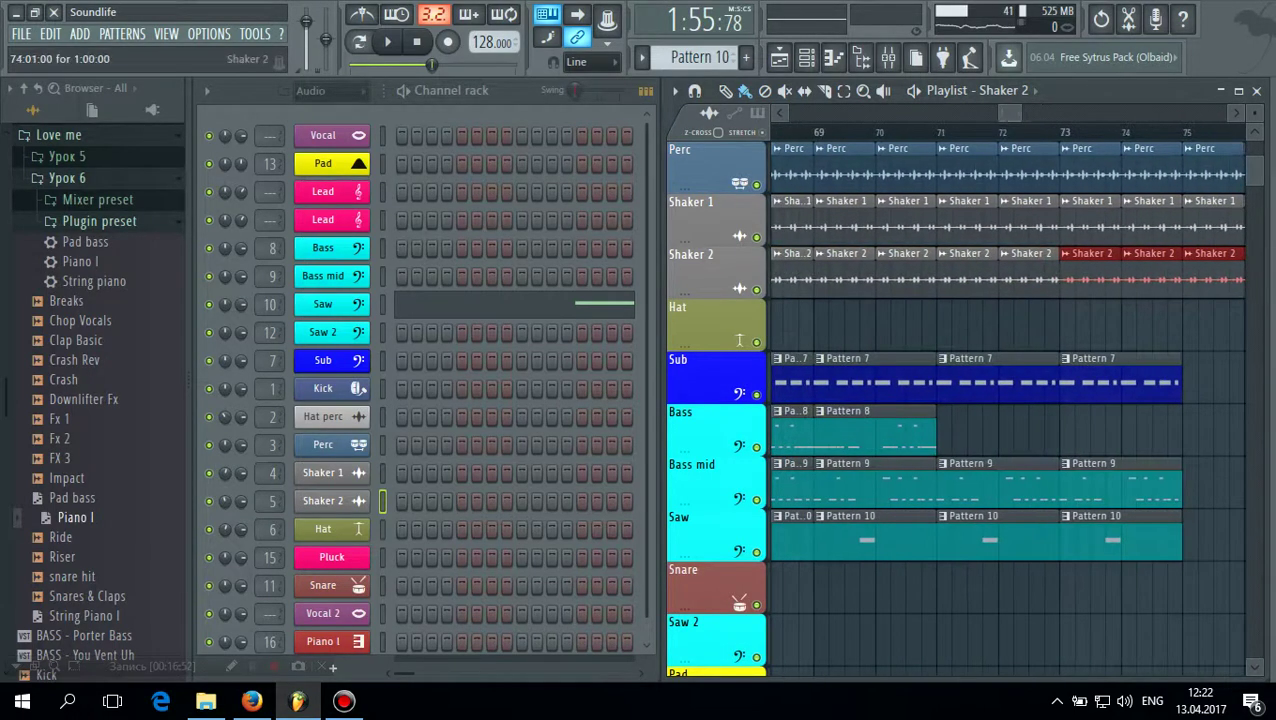
Repeat Pattern 7 on the Sub track from bar 75 and Pattern 8 on the Bass track from bar 71, both up to bar 87
{"action": "left_click", "coordinate": [1140, 378]}
{"action": "left_click_drag", "start_coordinate": [1206, 380], "coordinate": [1244, 378]}
{"action": "left_click_drag", "start_coordinate": [1037, 113], "coordinate": [1013, 113]}
{"action": "left_click", "coordinate": [812, 430]}
{"action": "left_click_drag", "start_coordinate": [872, 430], "coordinate": [1248, 428]}
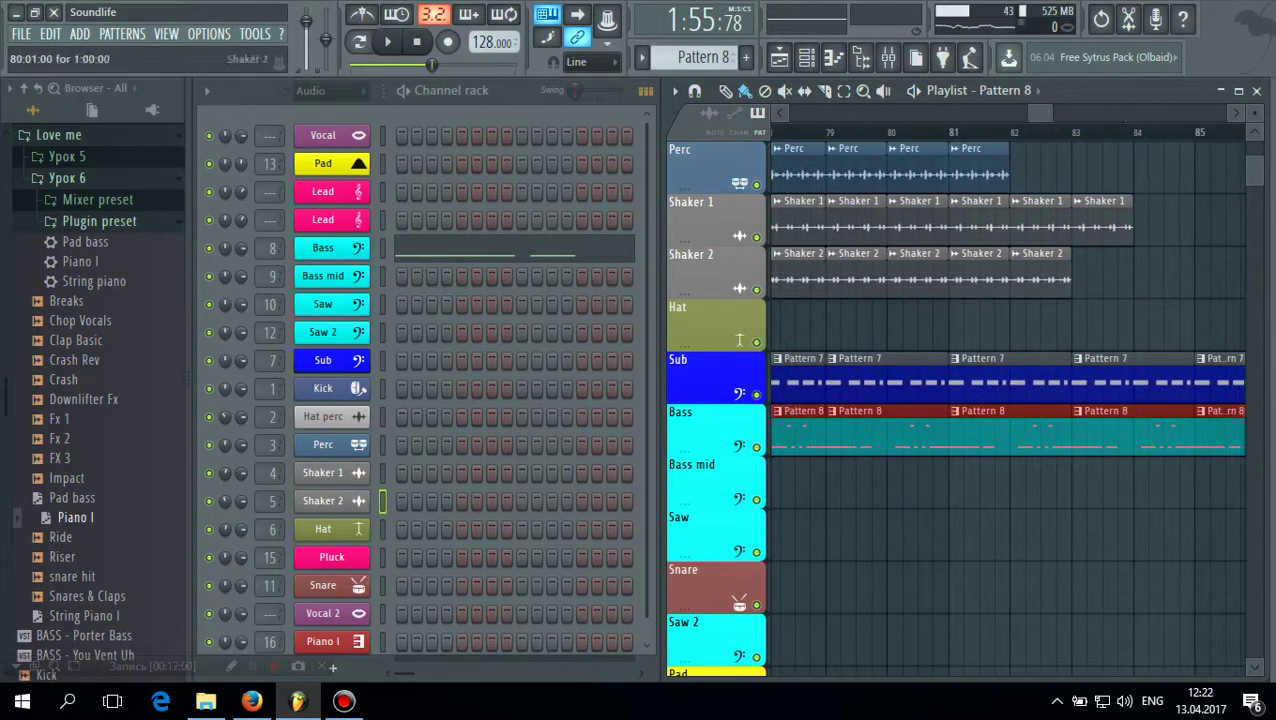
Repeat Pattern 9 on the Bass mid track from bar 75 to bar 93 and Pattern 10 on the Saw track from bar 75 to bar 89
{"action": "scroll", "coordinate": [1005, 400], "scroll_direction": "down", "scroll_amount": 1}
{"action": "left_click_drag", "start_coordinate": [1030, 113], "coordinate": [1019, 113]}
{"action": "left_click", "coordinate": [940, 432]}
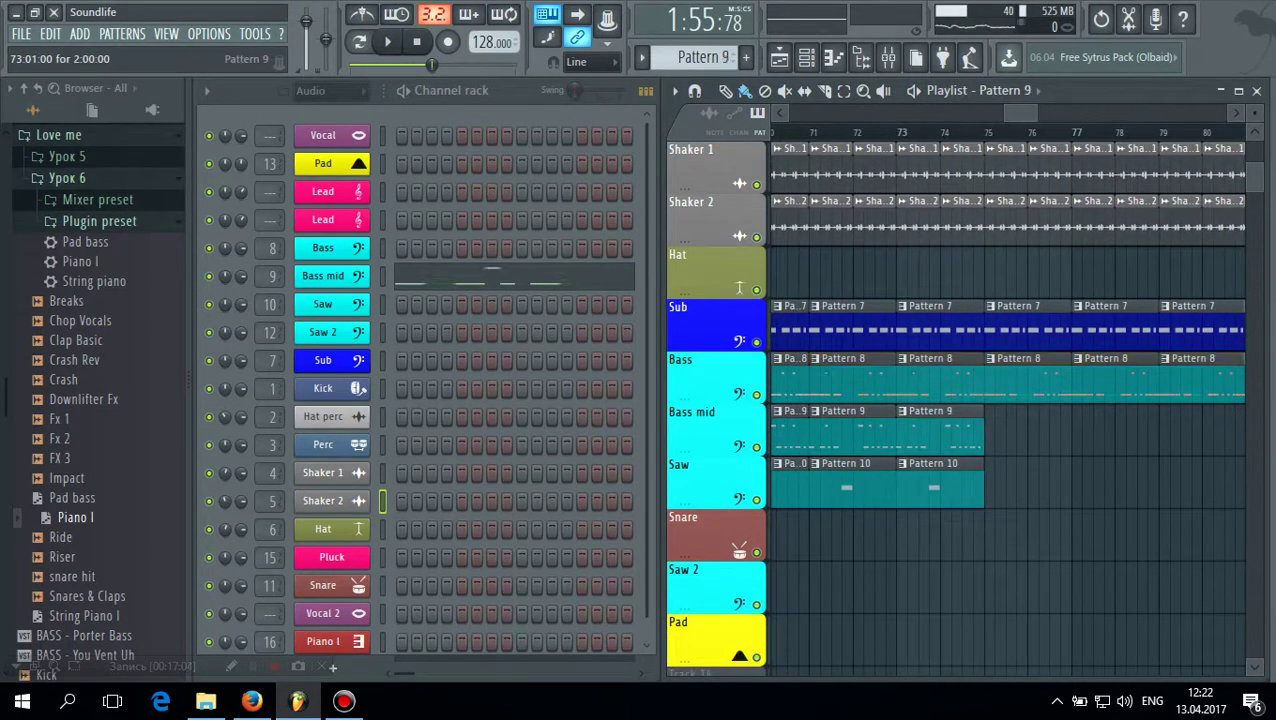
{"action": "left_click_drag", "start_coordinate": [990, 432], "coordinate": [1265, 432]}
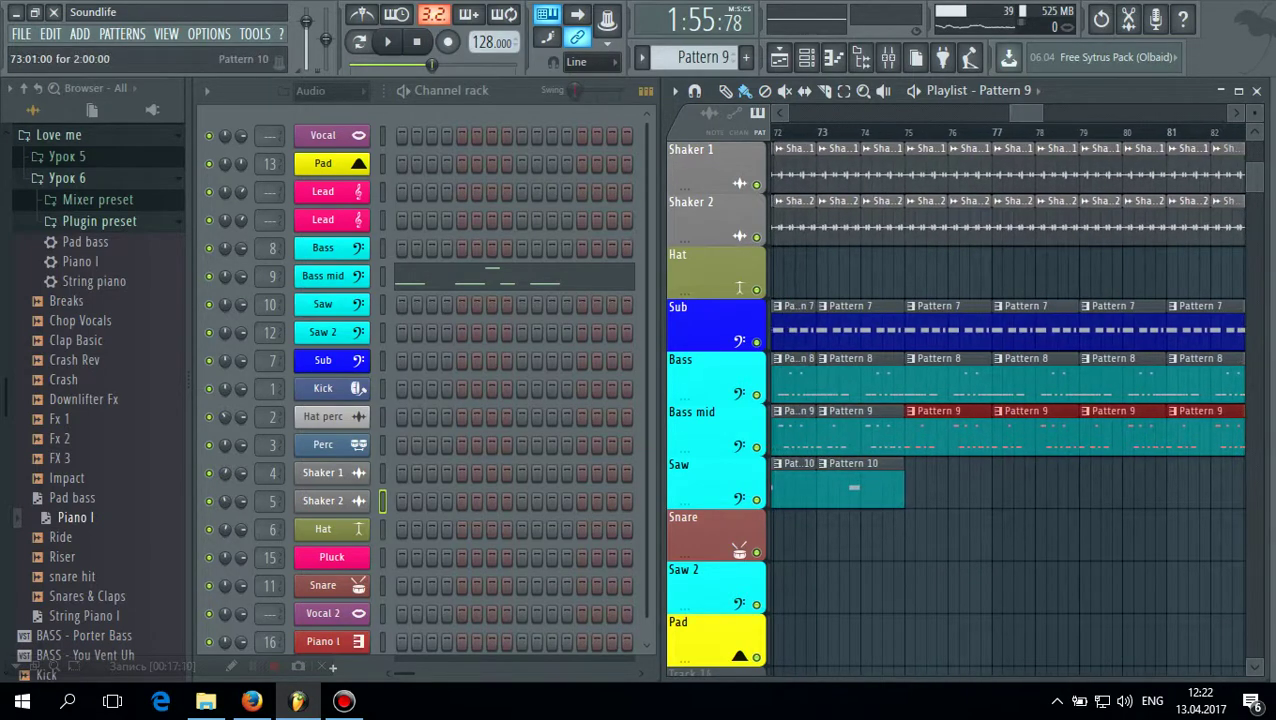
{"action": "left_click", "coordinate": [880, 486]}
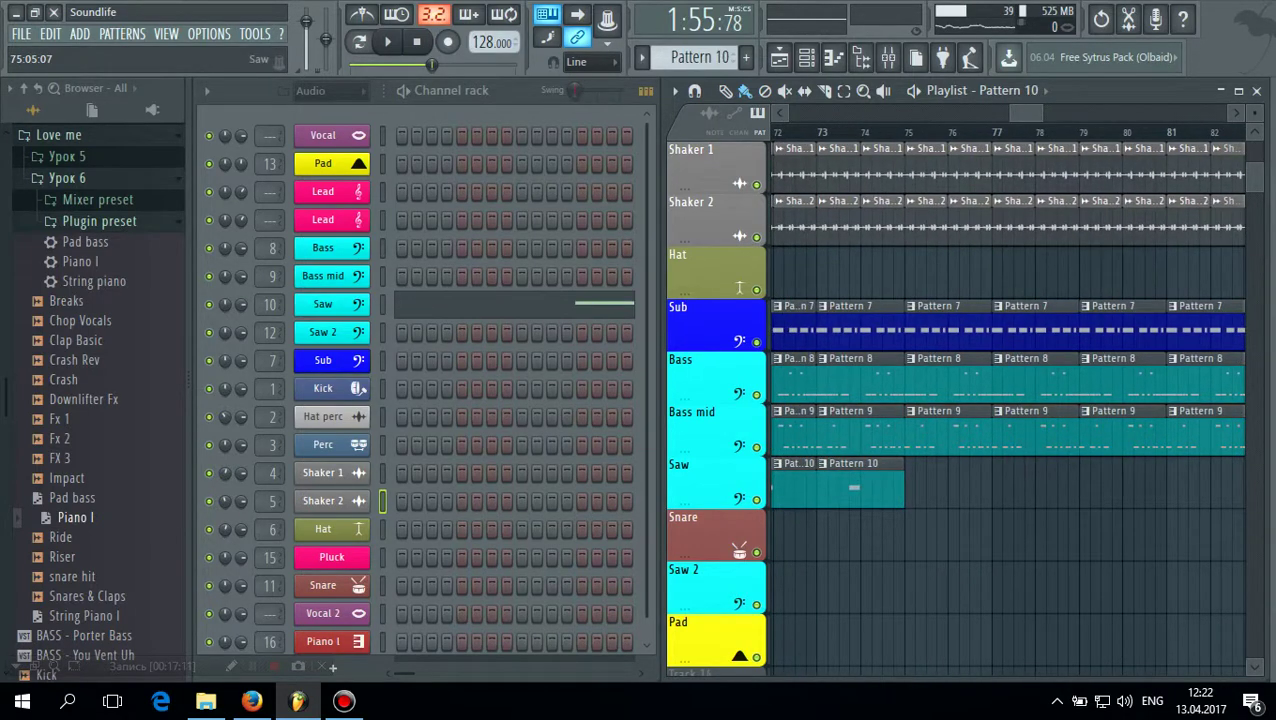
{"action": "left_click_drag", "start_coordinate": [900, 486], "coordinate": [1250, 486]}
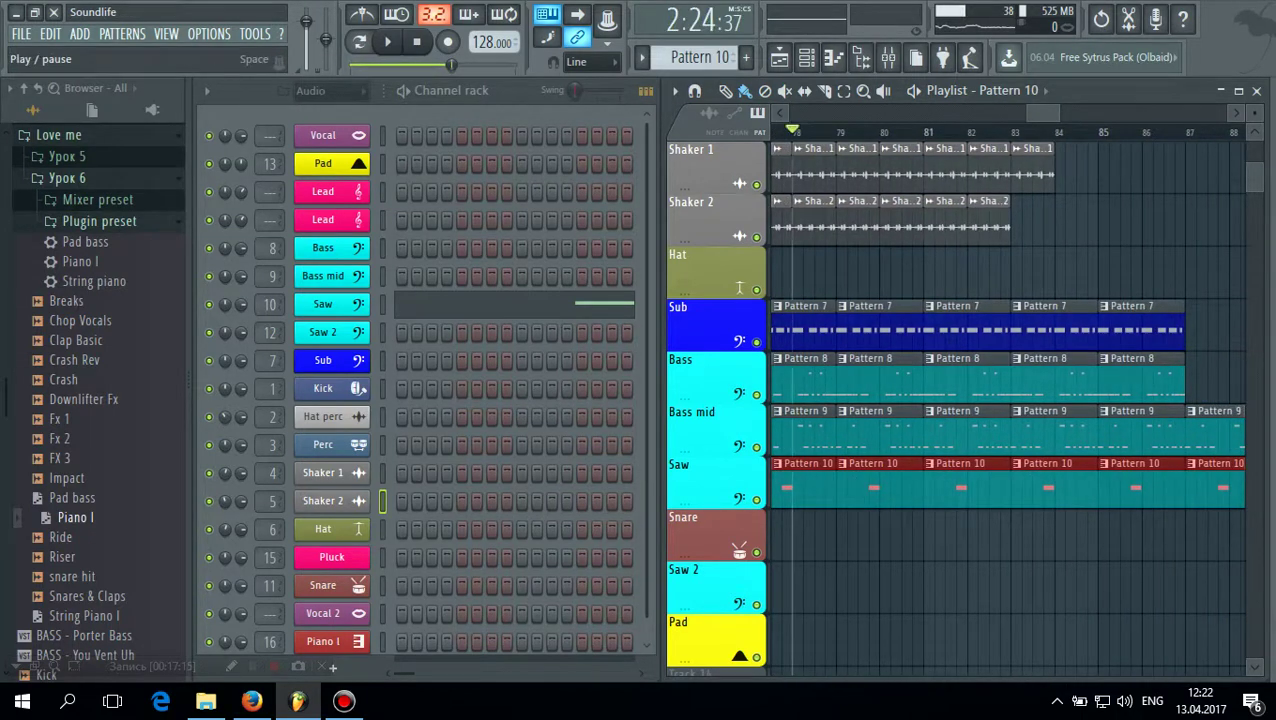
Play the section from bar 78, then extend the Kick clips from bar 84 and the Perc clips from bar 82 past bar 94
{"action": "key", "text": "space"}
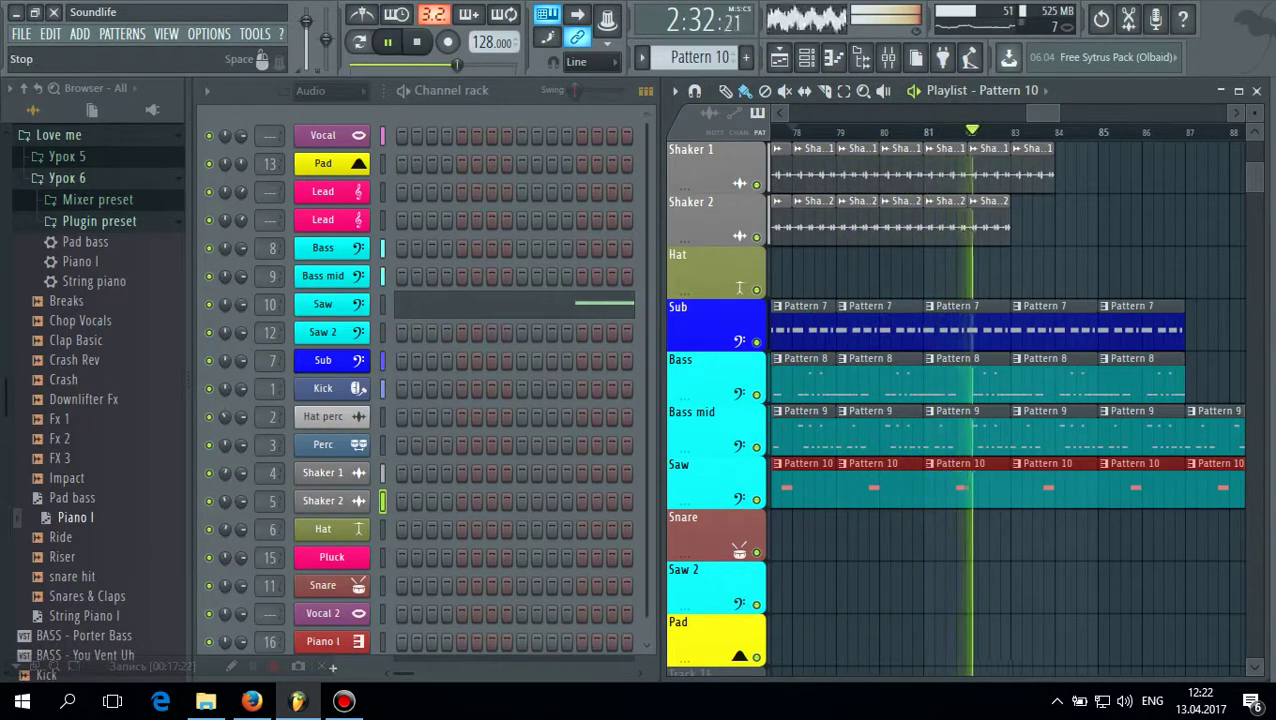
{"action": "key", "text": "space"}
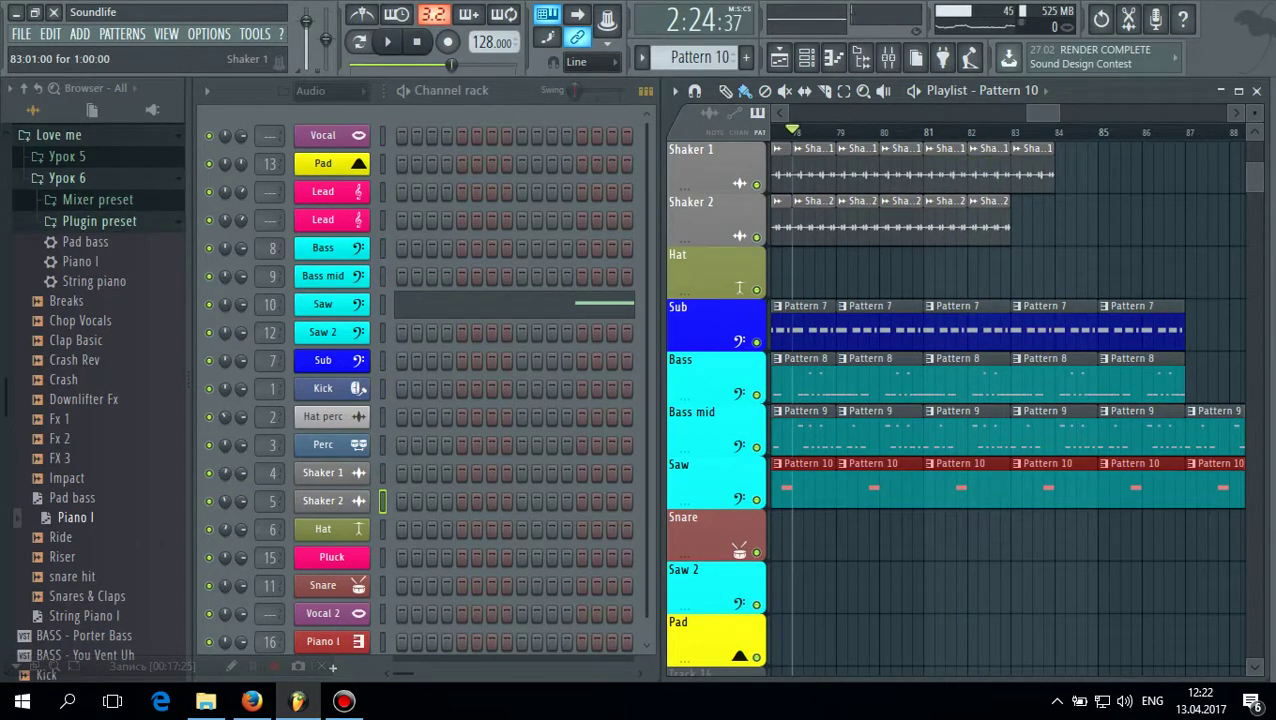
{"action": "scroll", "coordinate": [955, 400], "scroll_direction": "up", "scroll_amount": 3}
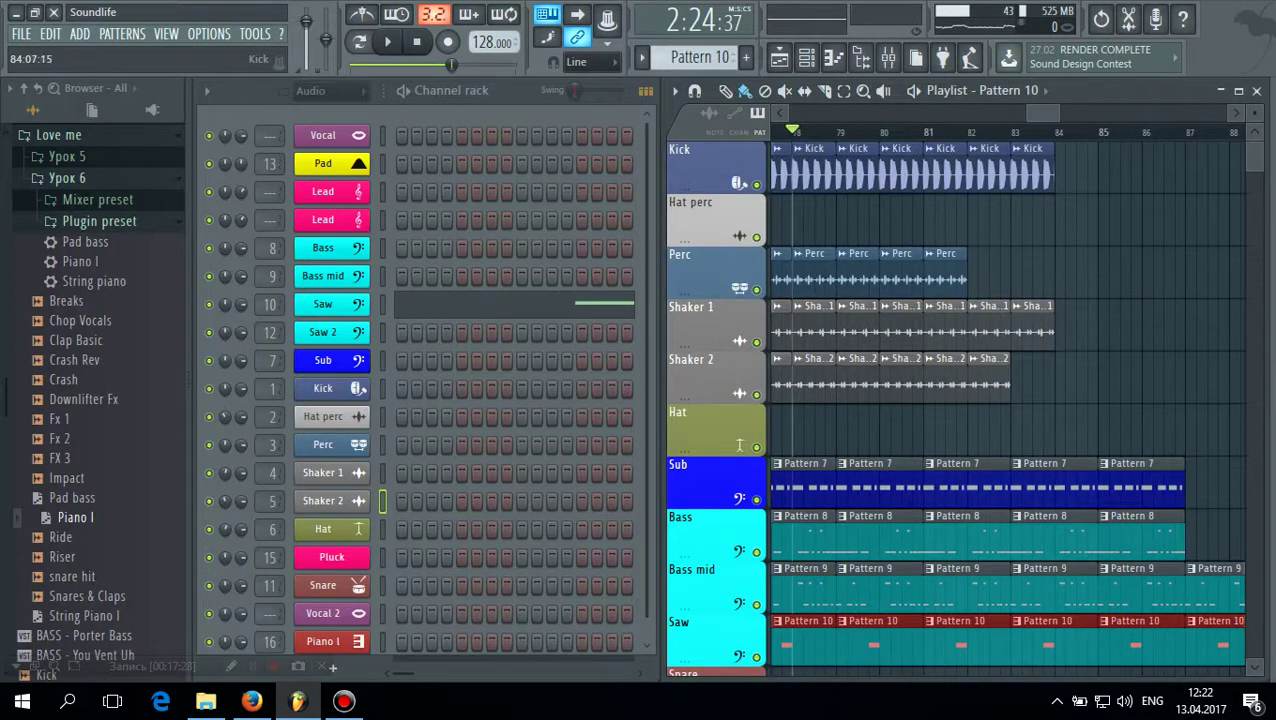
{"action": "left_click", "coordinate": [1038, 173]}
{"action": "left_click_drag", "start_coordinate": [1222, 173], "coordinate": [1248, 173]}
{"action": "left_click_drag", "start_coordinate": [1074, 113], "coordinate": [1038, 113]}
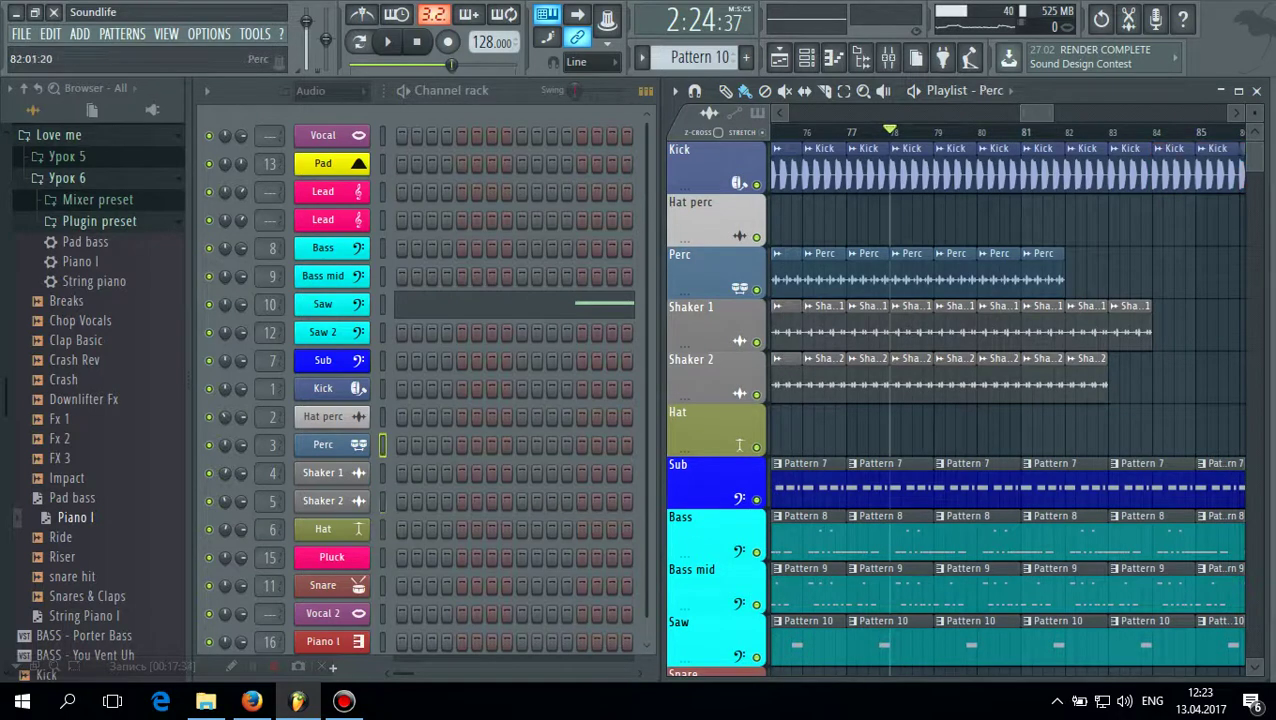
{"action": "left_click_drag", "start_coordinate": [1201, 278], "coordinate": [1248, 278]}
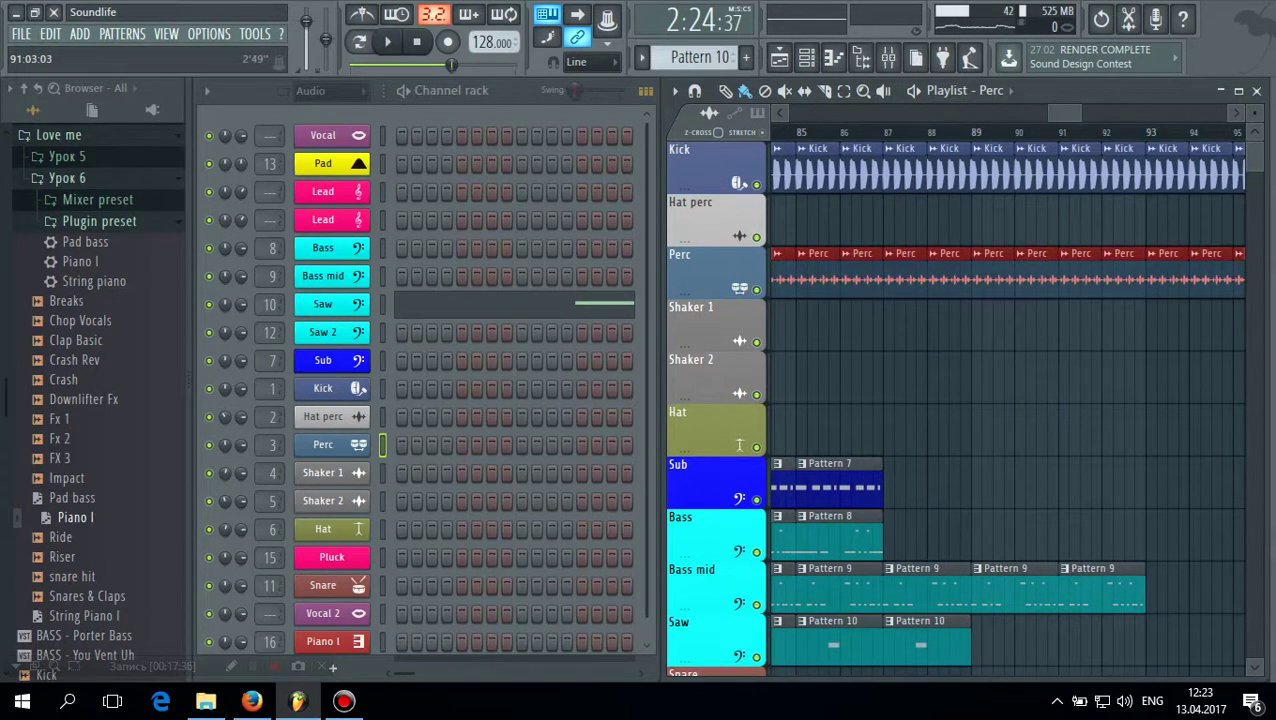
Extend the Shaker 1 clips from bar 84 past bar 87
{"action": "left_click_drag", "start_coordinate": [1065, 113], "coordinate": [1050, 113]}
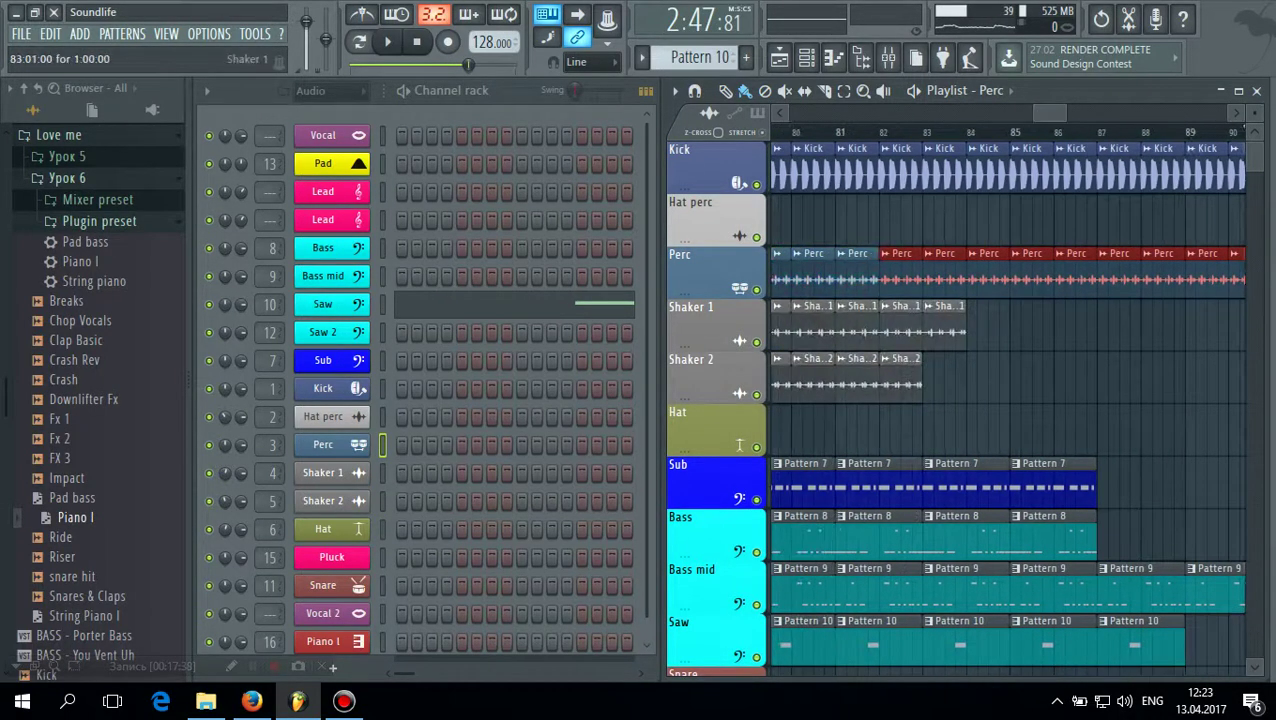
{"action": "left_click", "coordinate": [961, 328]}
{"action": "left_click_drag", "start_coordinate": [1046, 328], "coordinate": [1248, 328]}
{"action": "left_click_drag", "start_coordinate": [1068, 113], "coordinate": [1046, 113]}
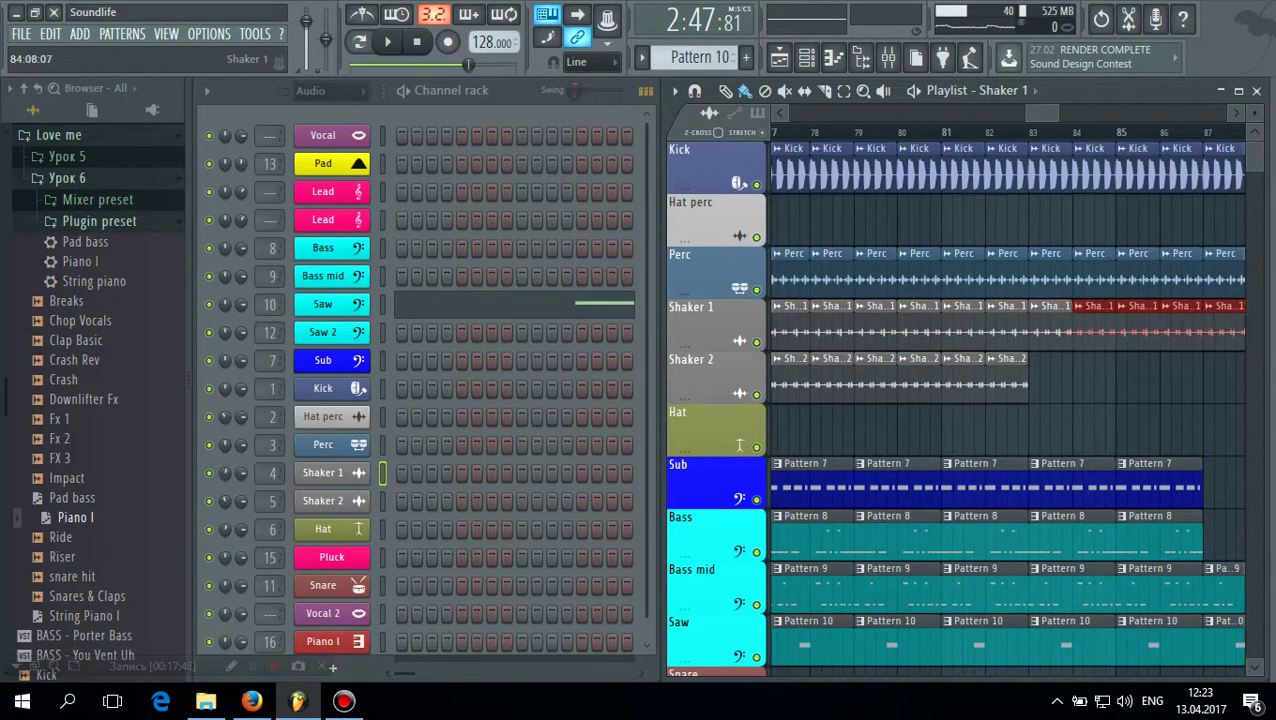
Extend the Shaker 2 clips from bar 83 to bar 97, add a Perc clip at bar 96, and trim the surplus Kick clips
{"action": "left_click_drag", "start_coordinate": [1034, 380], "coordinate": [1248, 380]}
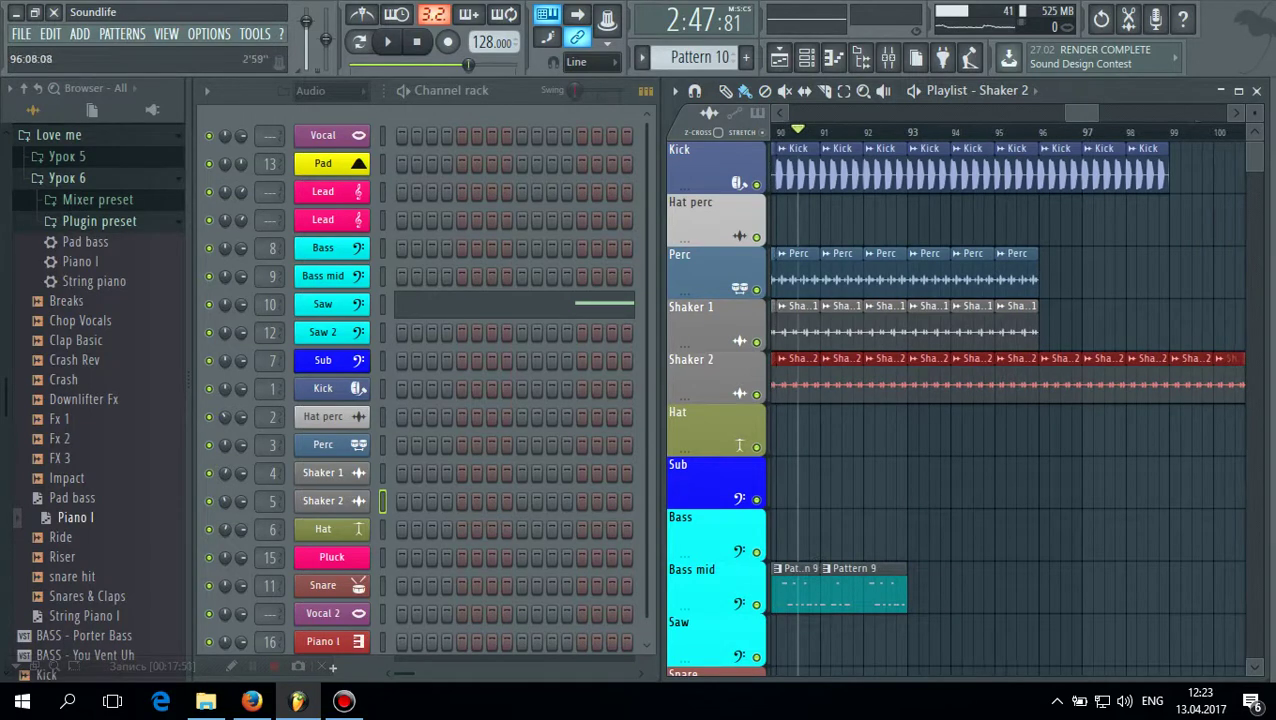
{"action": "left_click", "coordinate": [1044, 272]}
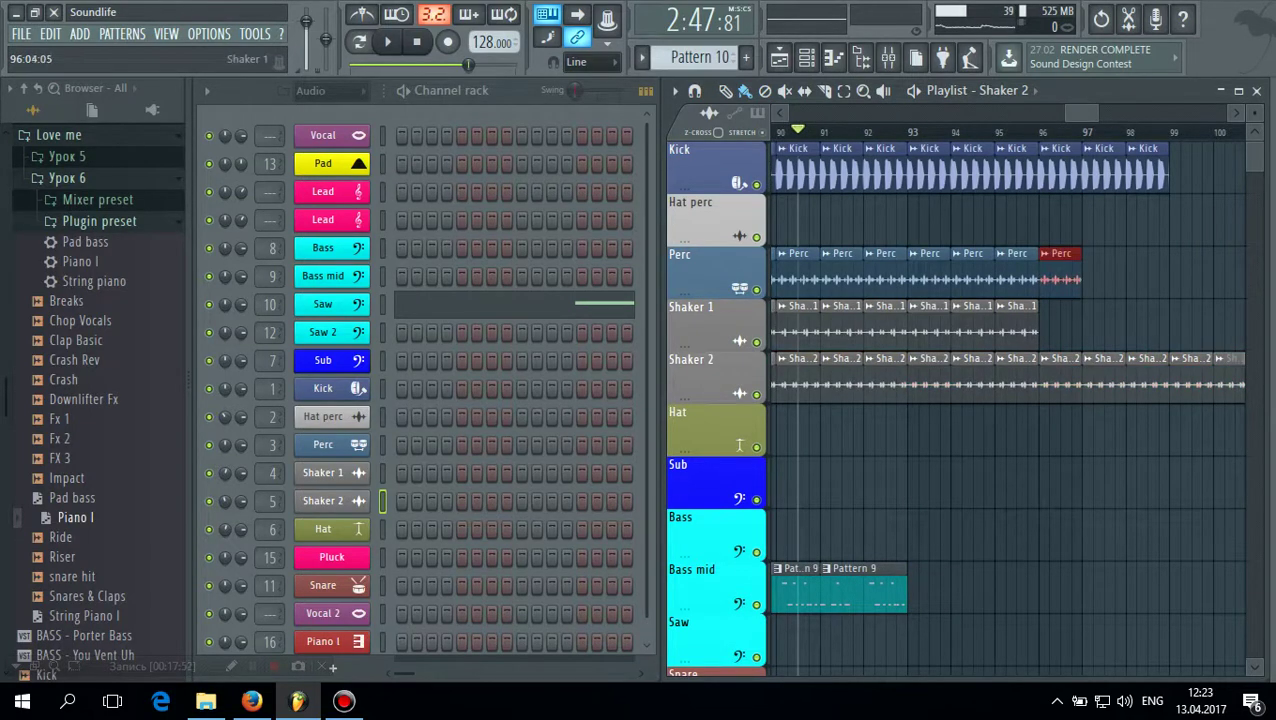
{"action": "right_click", "coordinate": [1102, 380]}
{"action": "right_click", "coordinate": [1013, 170]}
{"action": "left_click_drag", "start_coordinate": [1090, 113], "coordinate": [1059, 113]}
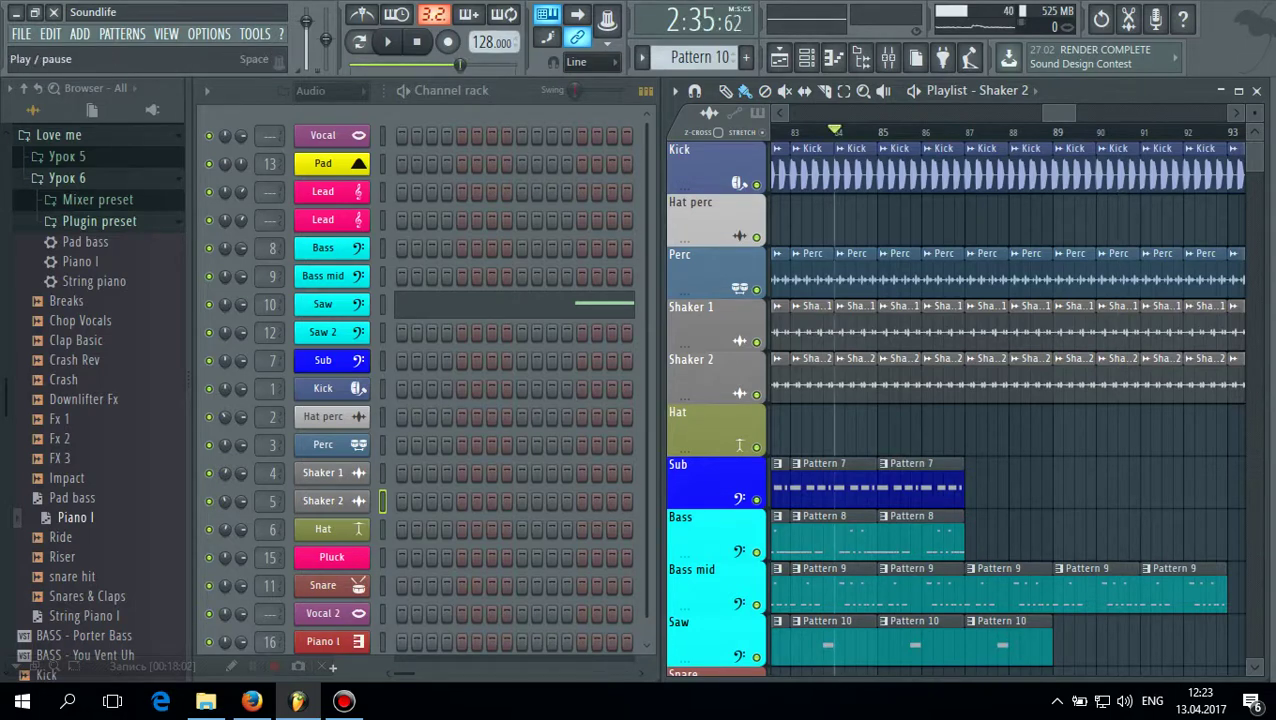
Play the section around bars 77 to 84 and delete the Kick clip at bar 80
{"action": "key", "text": "space"}
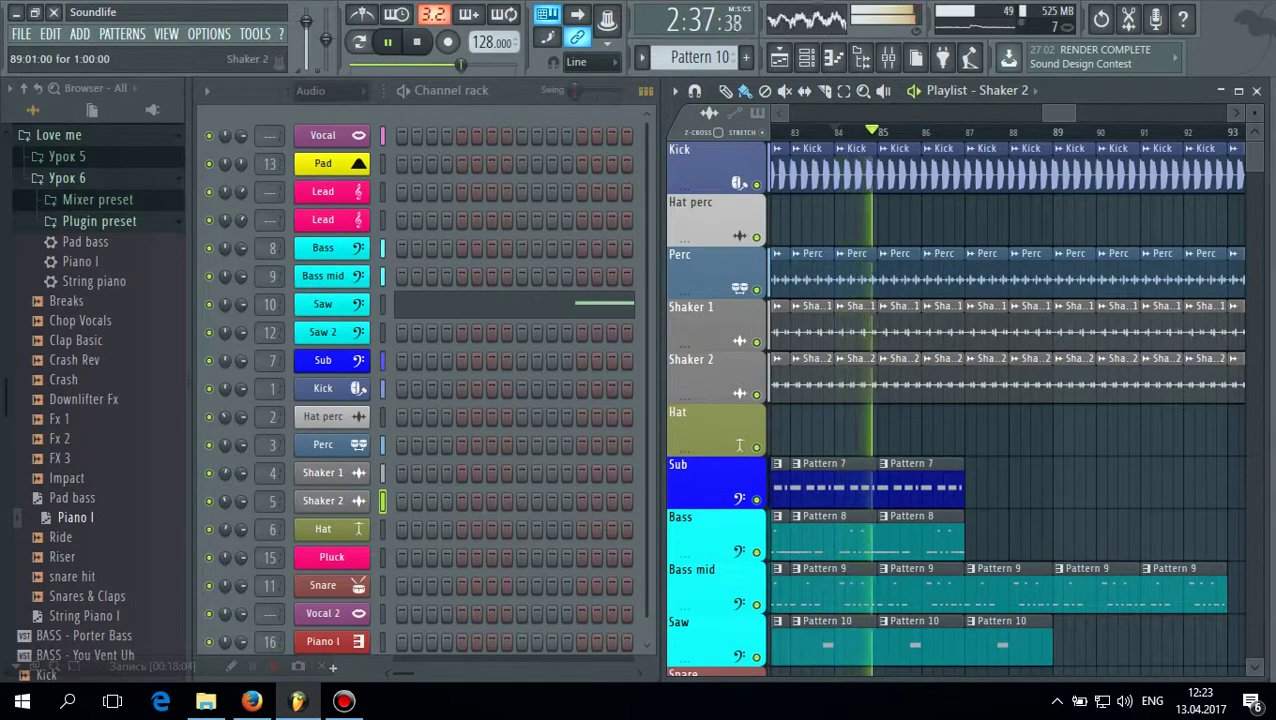
{"action": "left_click_drag", "start_coordinate": [1057, 113], "coordinate": [1038, 113]}
{"action": "left_click", "coordinate": [940, 131]}
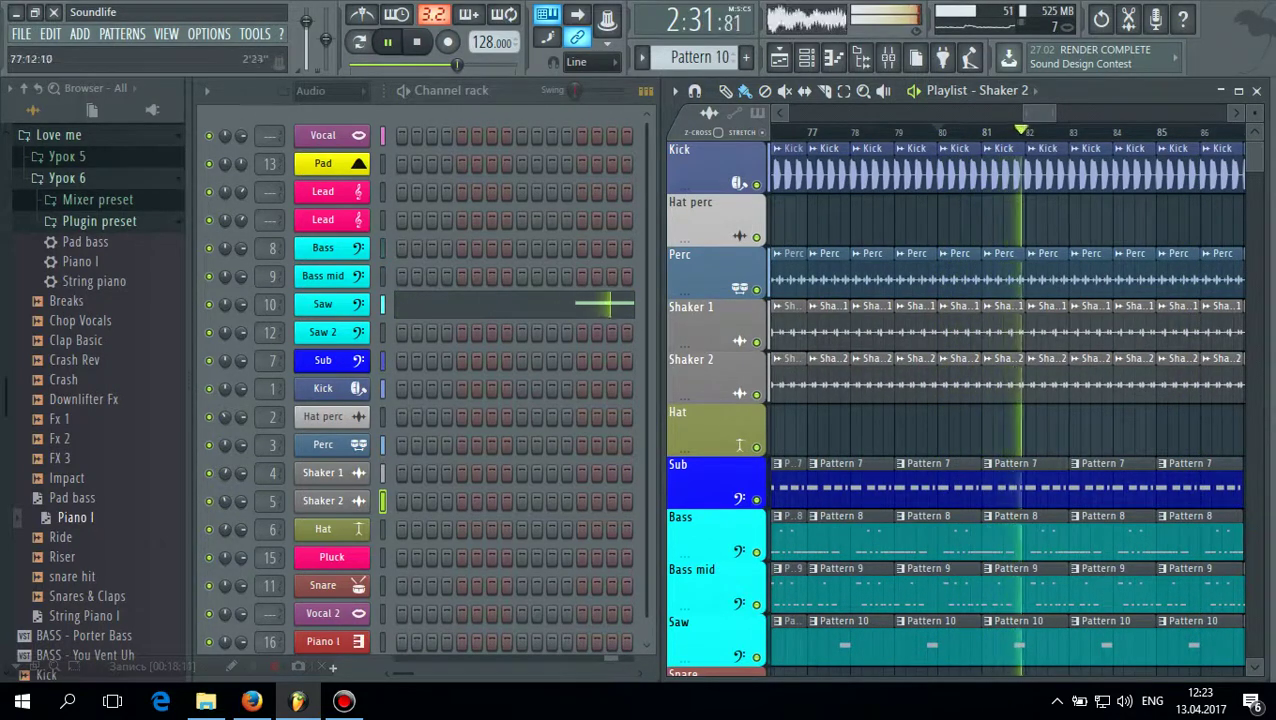
{"action": "left_click", "coordinate": [795, 131]}
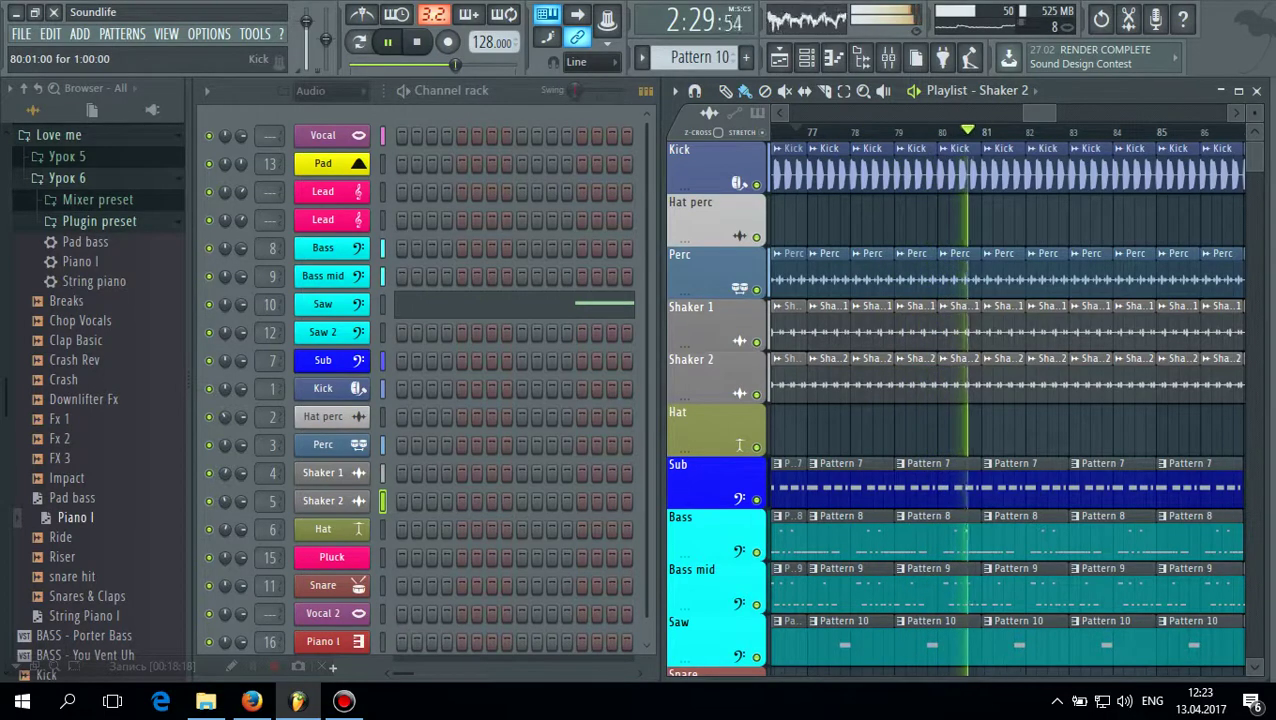
{"action": "right_click", "coordinate": [958, 172]}
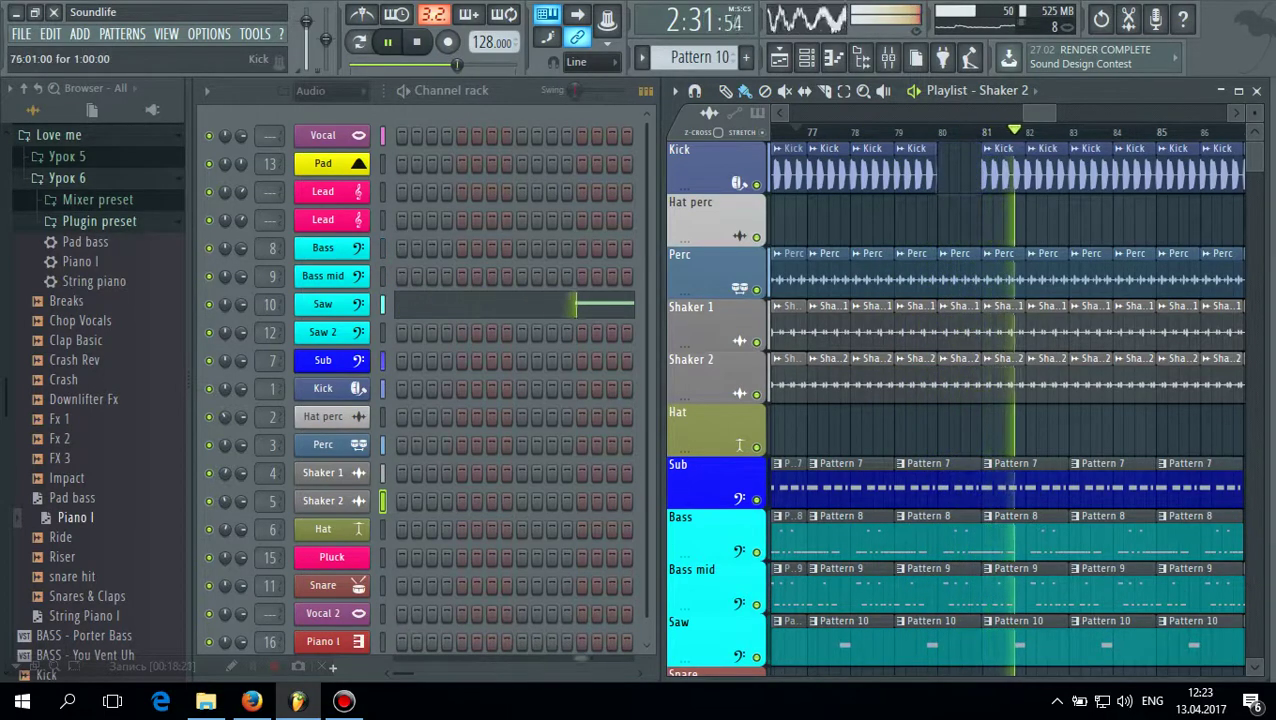
{"action": "key", "text": "space"}
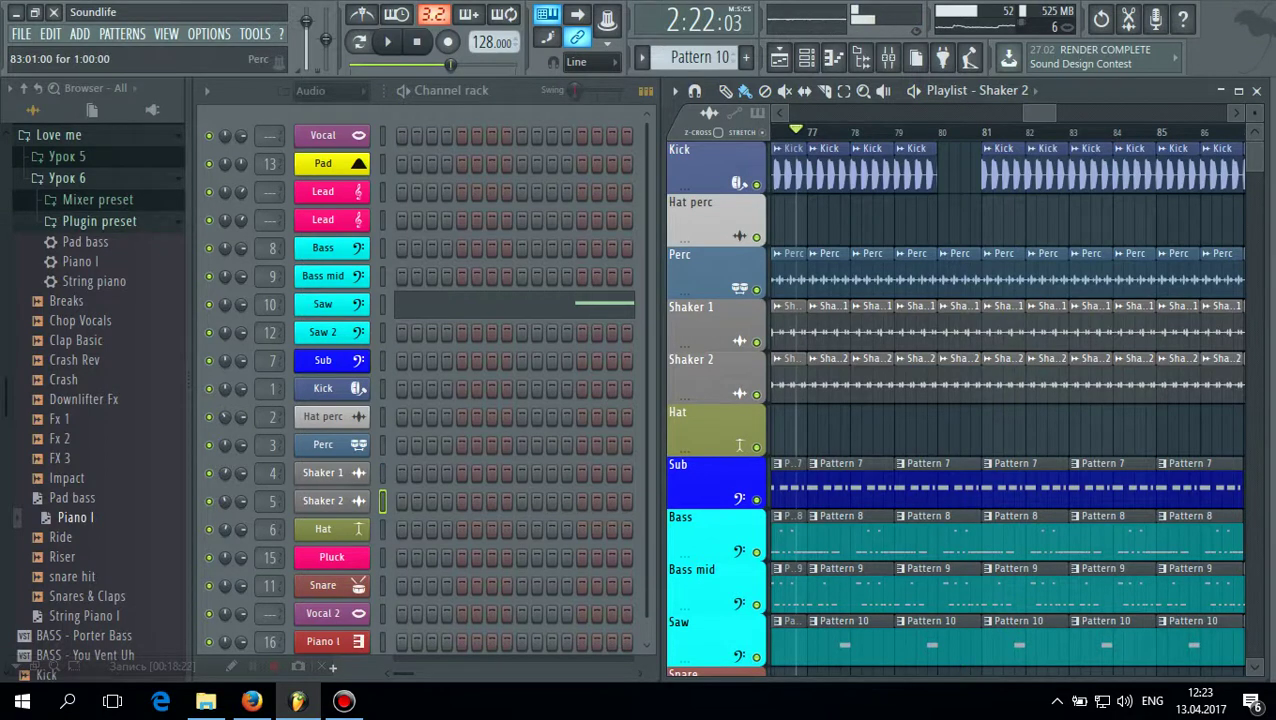
Delete the Sub track's Pattern 7 clips from bar 83 onward and stretch the bar 81 clip to bar 89
{"action": "scroll", "coordinate": [1030, 400], "scroll_direction": "down", "scroll_amount": 2}
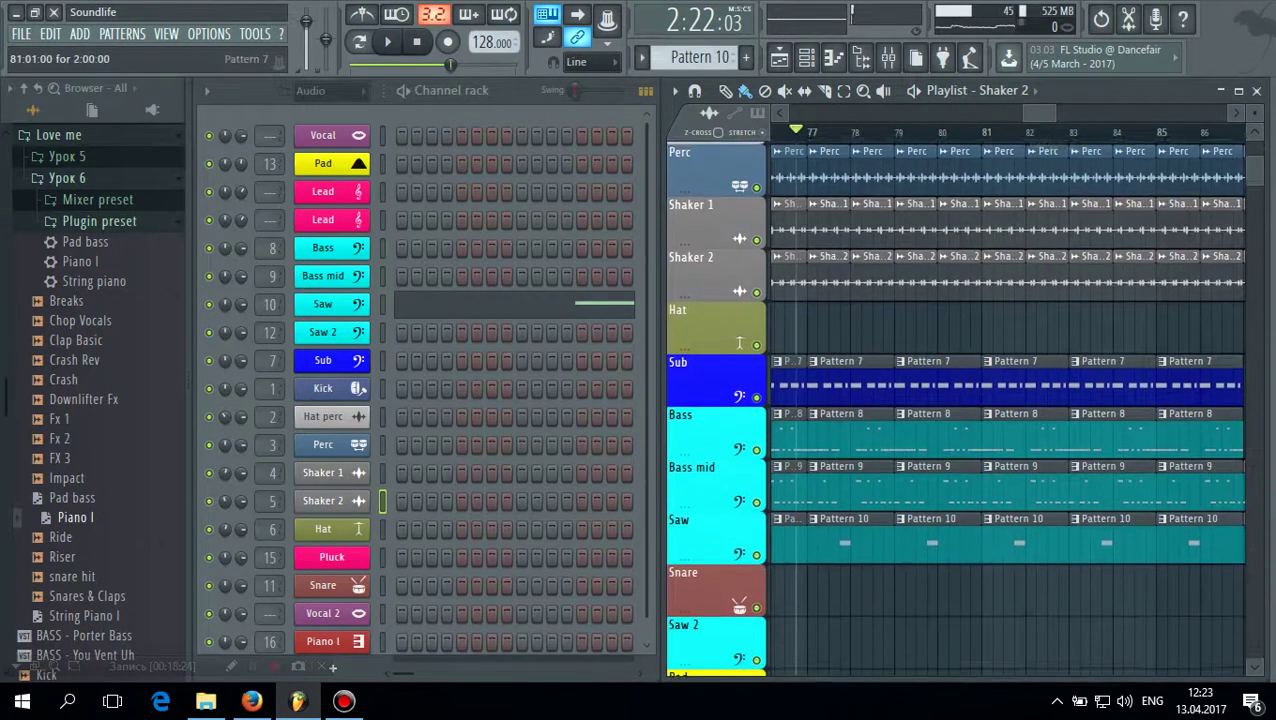
{"action": "scroll", "coordinate": [1006, 400], "scroll_direction": "right", "scroll_amount": 2}
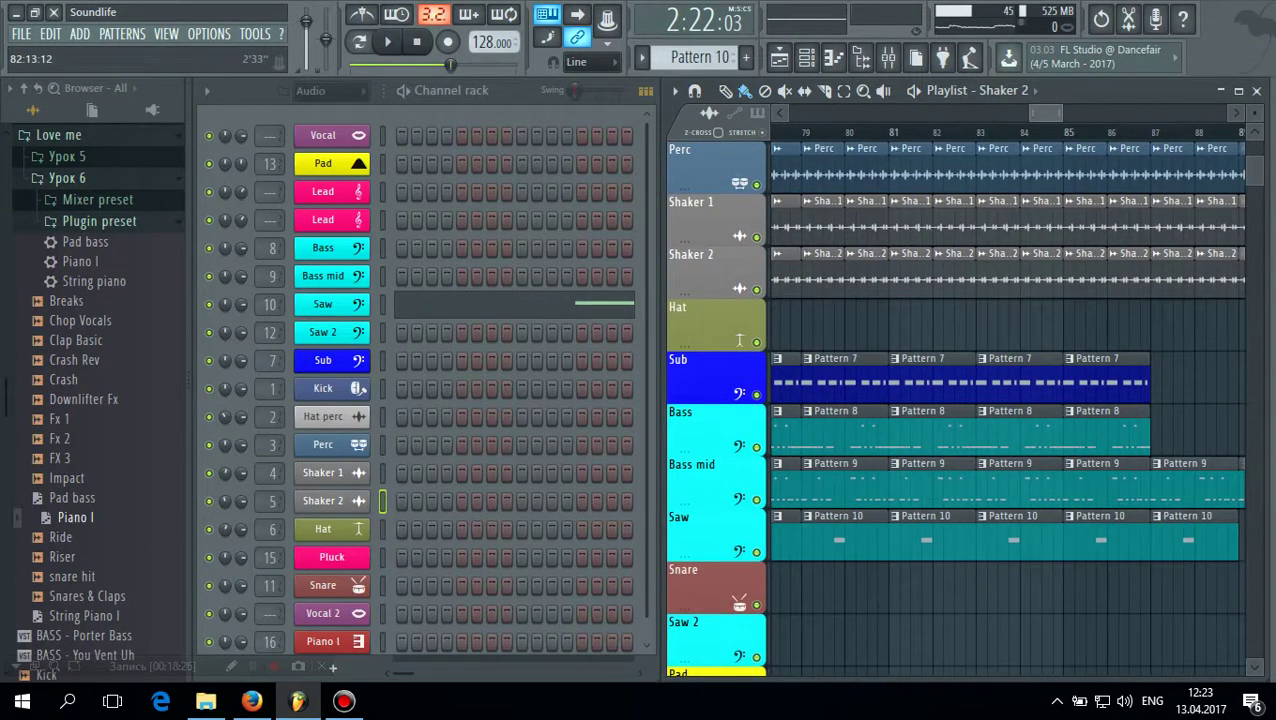
{"action": "right_click", "coordinate": [1110, 378]}
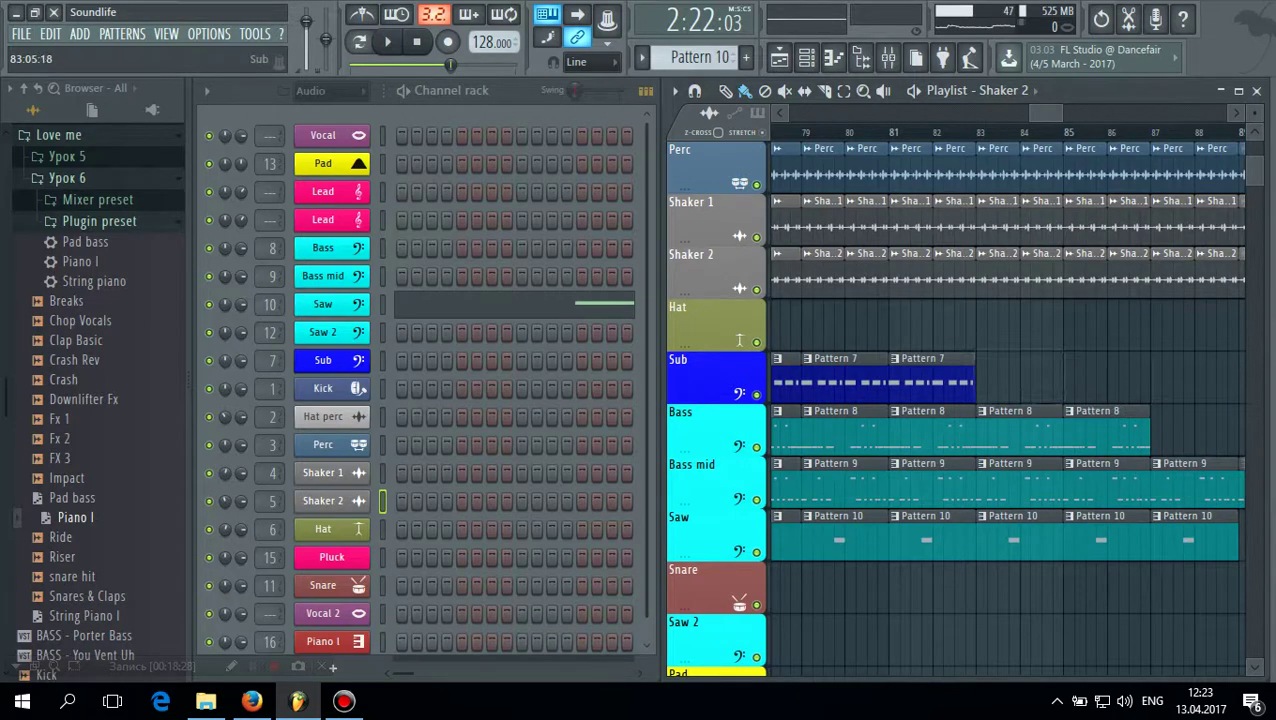
{"action": "left_click_drag", "start_coordinate": [1117, 380], "coordinate": [1067, 380]}
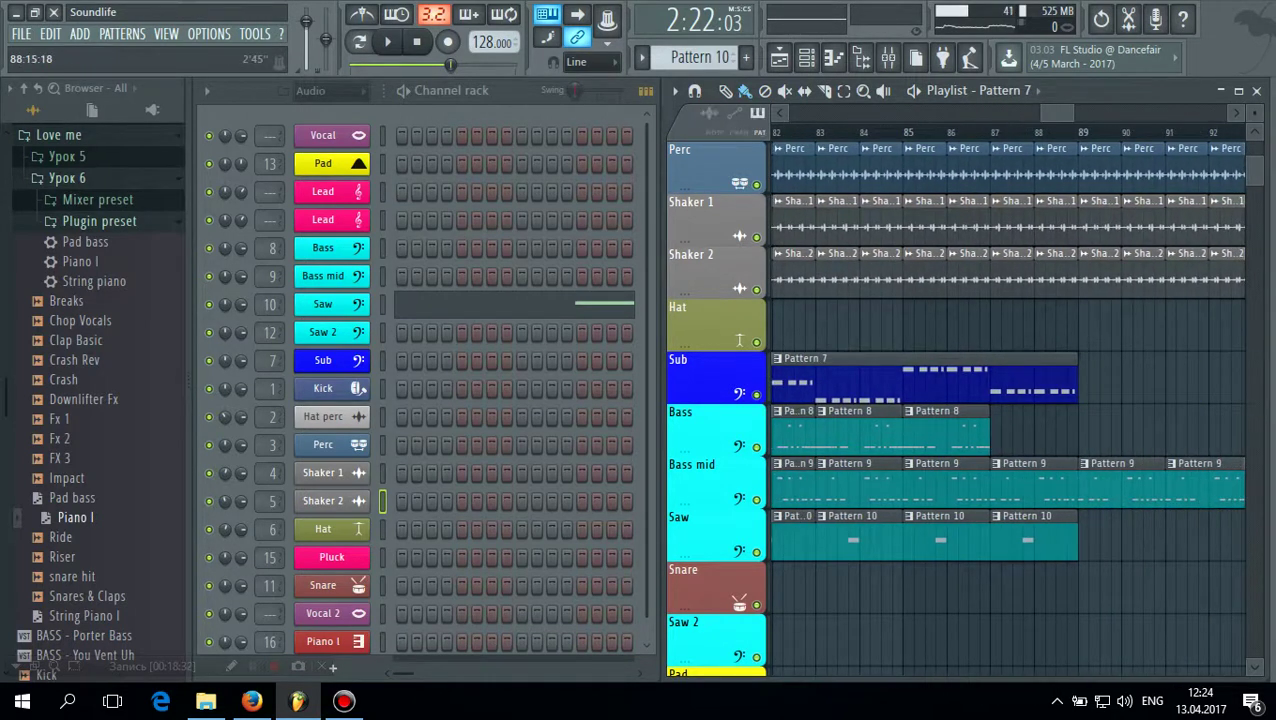
Clear the Bass track's Pattern 8 clips after bar 83 and stretch the clip at bar 81 to bar 89
{"action": "scroll", "coordinate": [1084, 320], "scroll_direction": "left", "scroll_amount": 4}
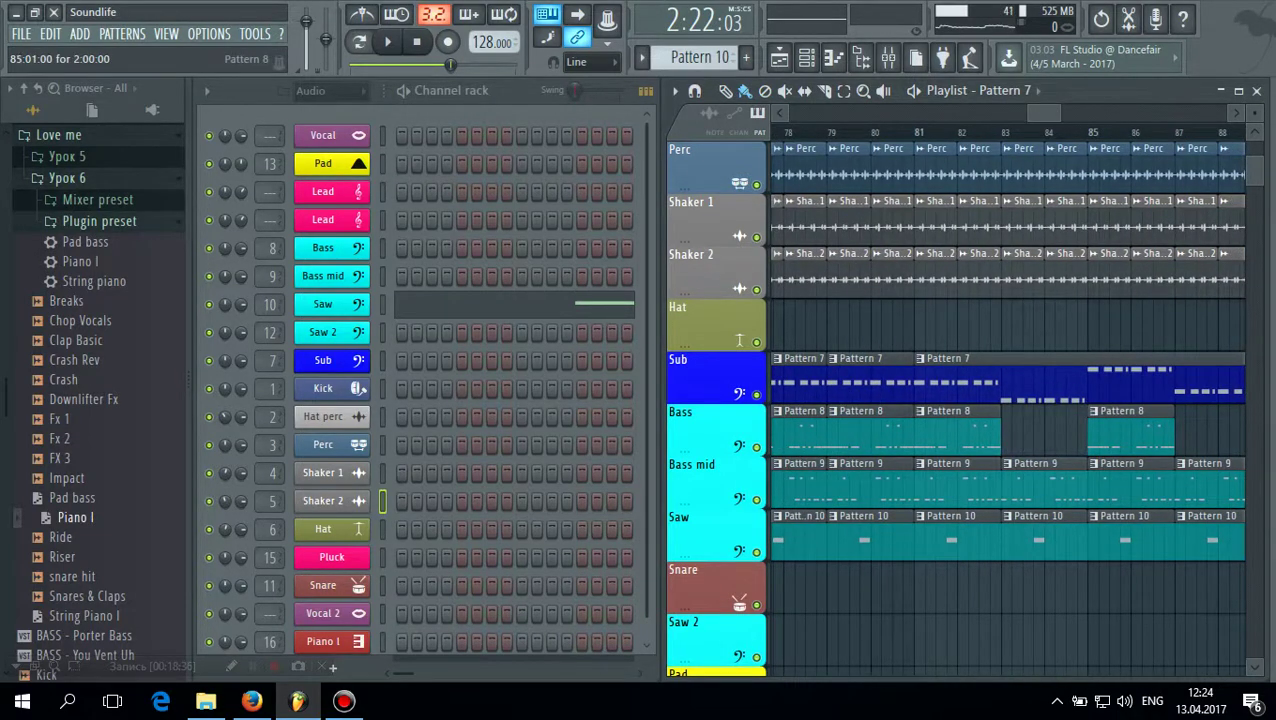
{"action": "left_click_drag", "start_coordinate": [999, 433], "coordinate": [1168, 433]}
{"action": "left_click_drag", "start_coordinate": [1066, 113], "coordinate": [1052, 113]}
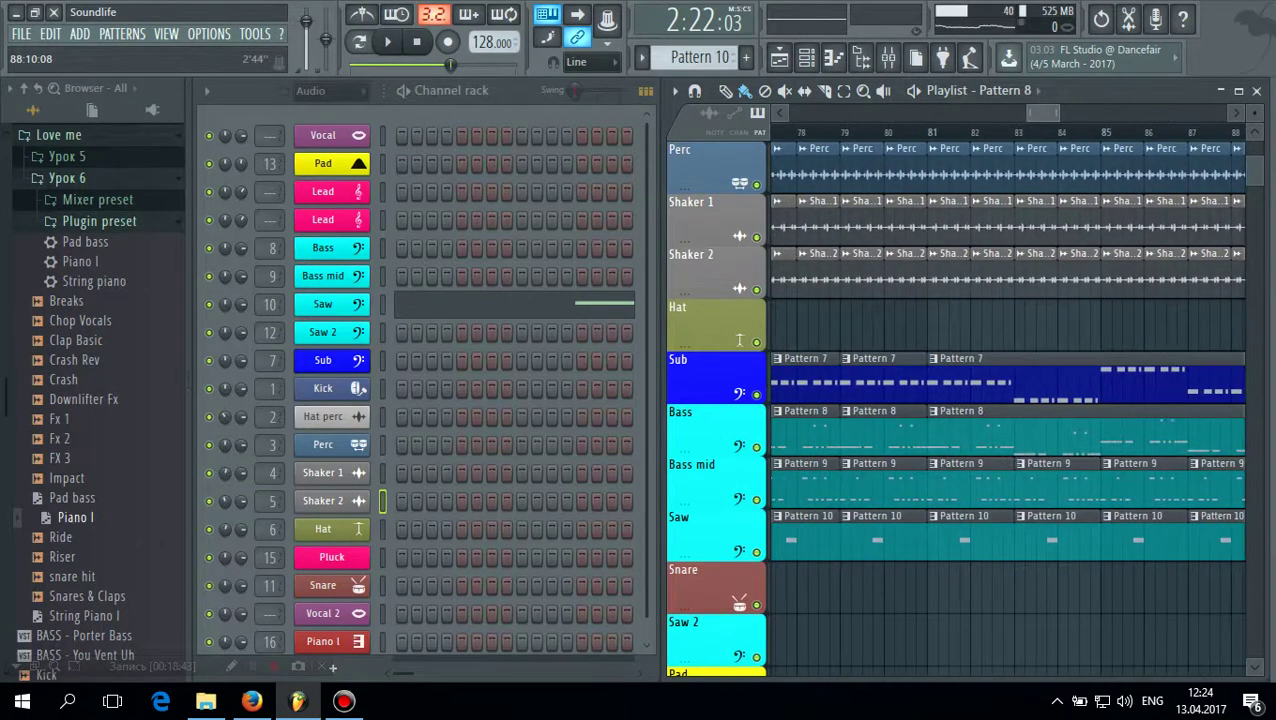
Delete the Bass mid track's Pattern 9 clips from bar 83 onward and lengthen the bar 81 clip to bar 89
{"action": "right_click", "coordinate": [1058, 485]}
{"action": "right_click", "coordinate": [1144, 485]}
{"action": "right_click", "coordinate": [1216, 485]}
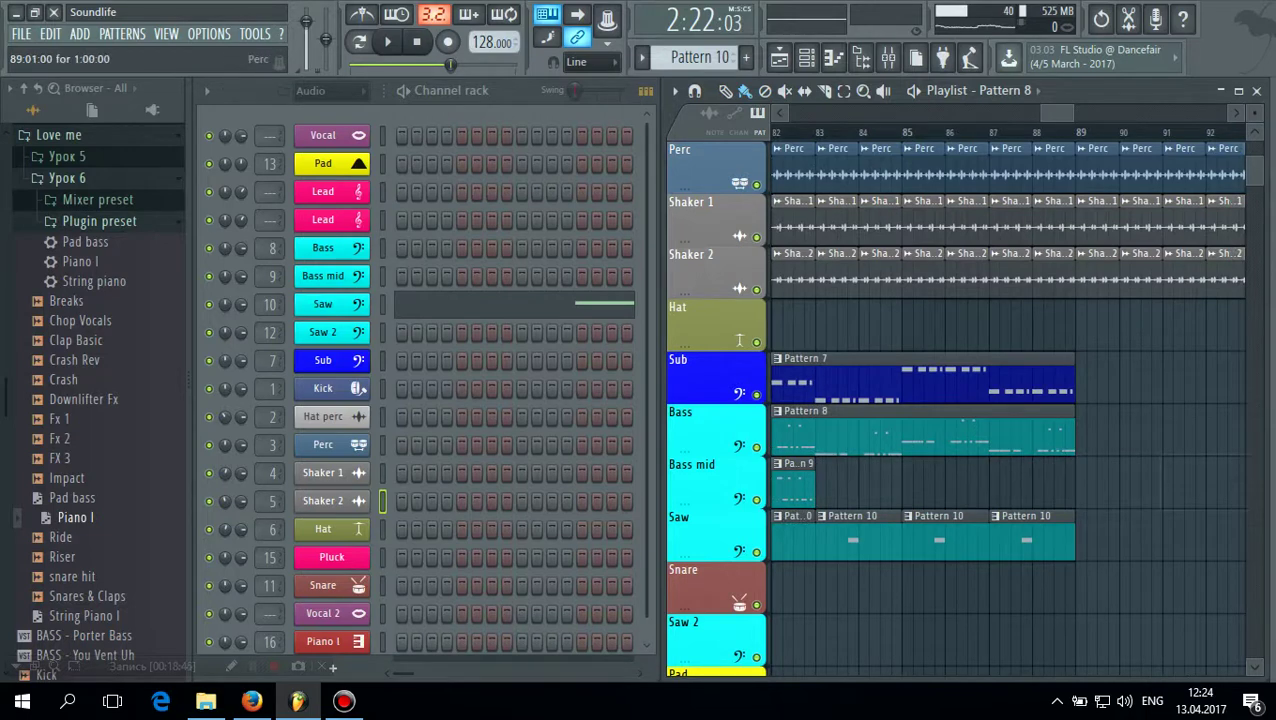
{"action": "left_click_drag", "start_coordinate": [1066, 113], "coordinate": [1054, 113]}
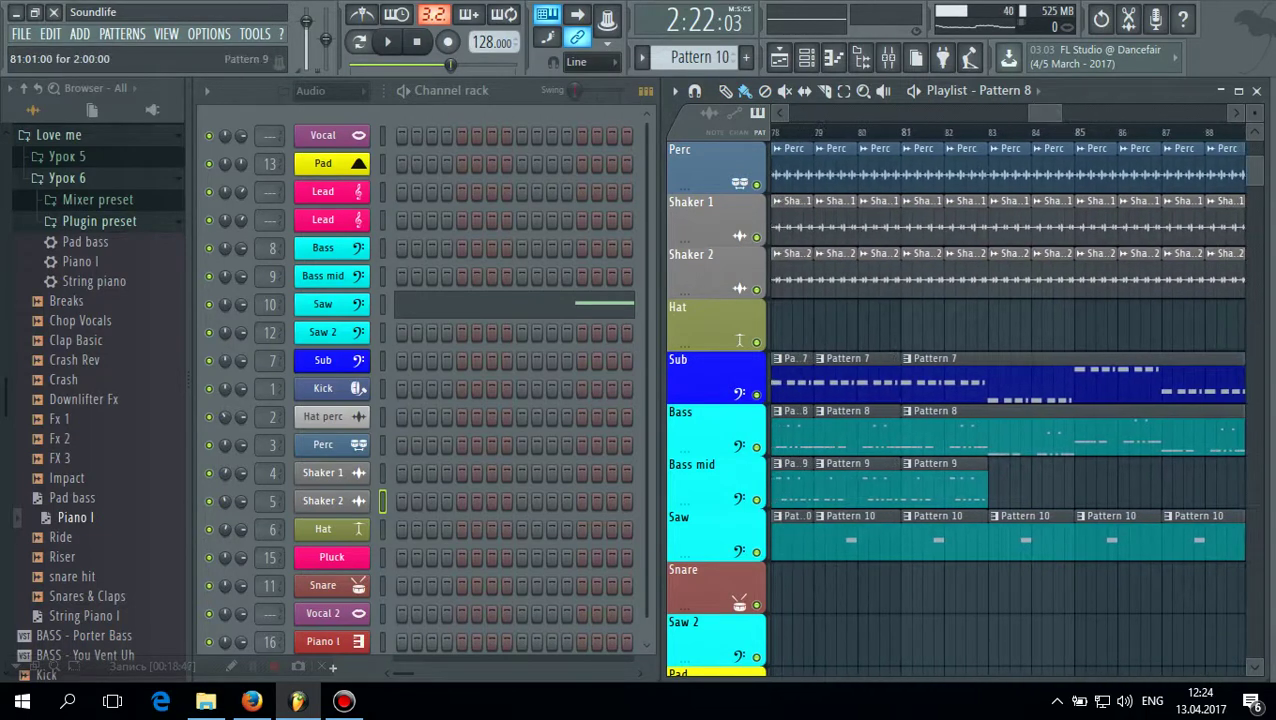
{"action": "left_click_drag", "start_coordinate": [997, 485], "coordinate": [1107, 485]}
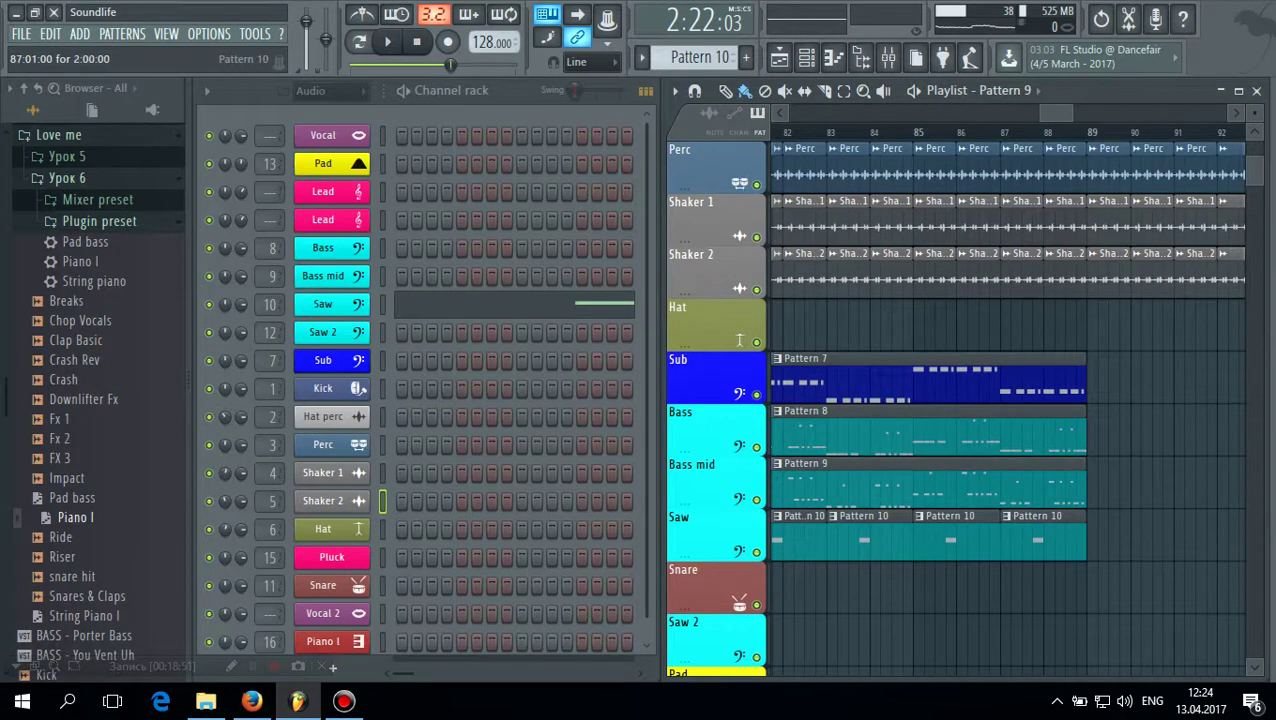
Delete the Saw track's Pattern 10 clips from bar 79 onward and stretch the bar 77 clip past bar 86
{"action": "left_click_drag", "start_coordinate": [999, 540], "coordinate": [912, 540]}
{"action": "left_click_drag", "start_coordinate": [1056, 113], "coordinate": [1036, 113]}
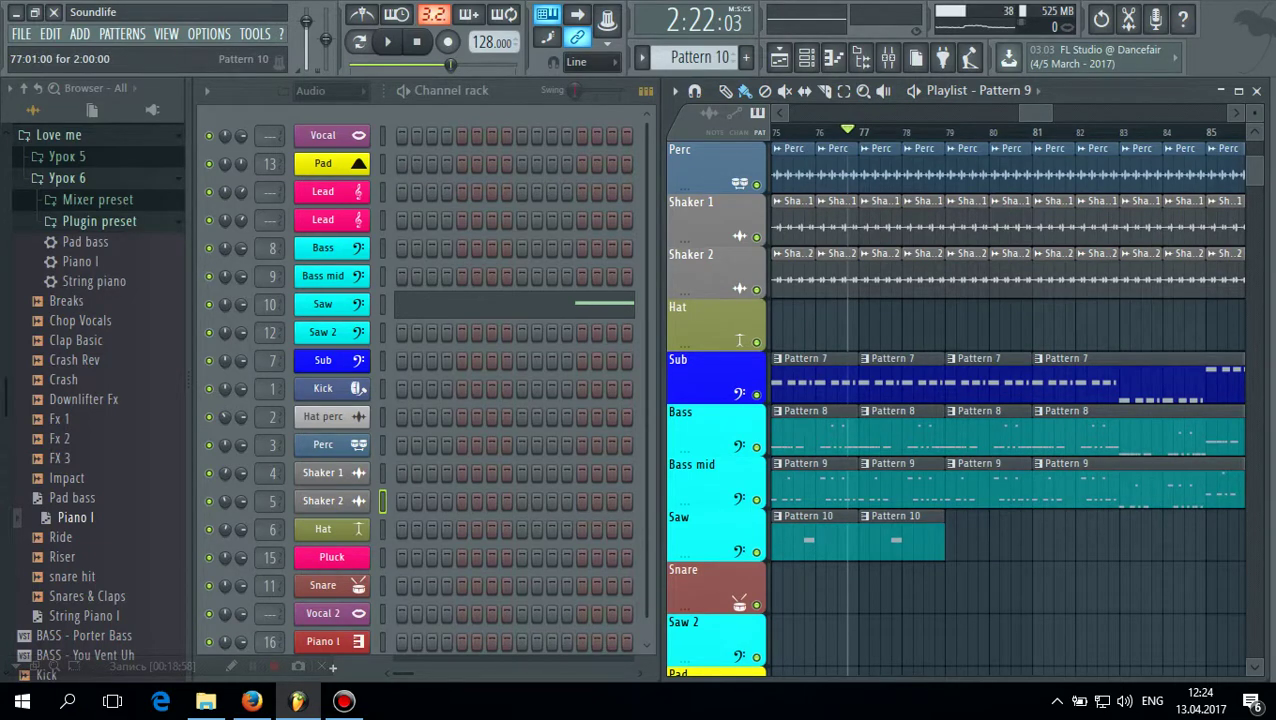
{"action": "left_click_drag", "start_coordinate": [1010, 540], "coordinate": [1088, 540]}
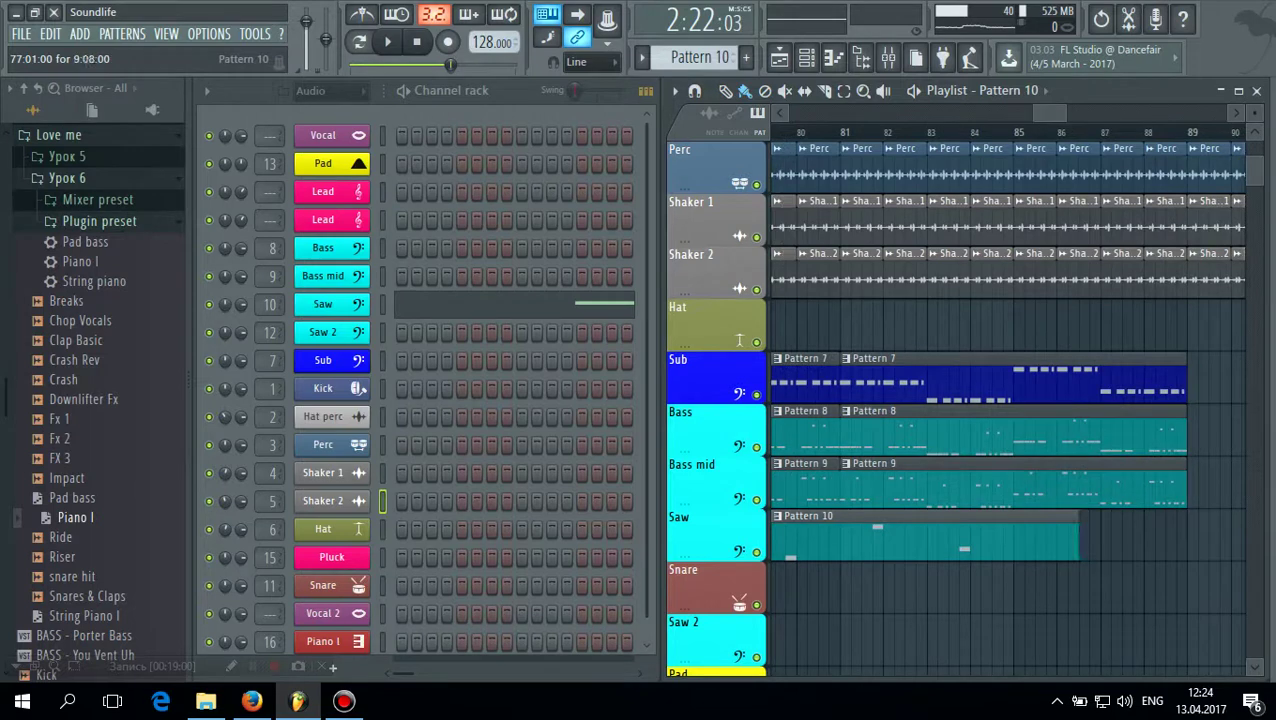
Restore the Kick clip at bar 80 and play the section from bar 77
{"action": "scroll", "coordinate": [1075, 540], "scroll_direction": "left", "scroll_amount": 4}
{"action": "scroll", "coordinate": [1080, 276], "scroll_direction": "up", "scroll_amount": 2}
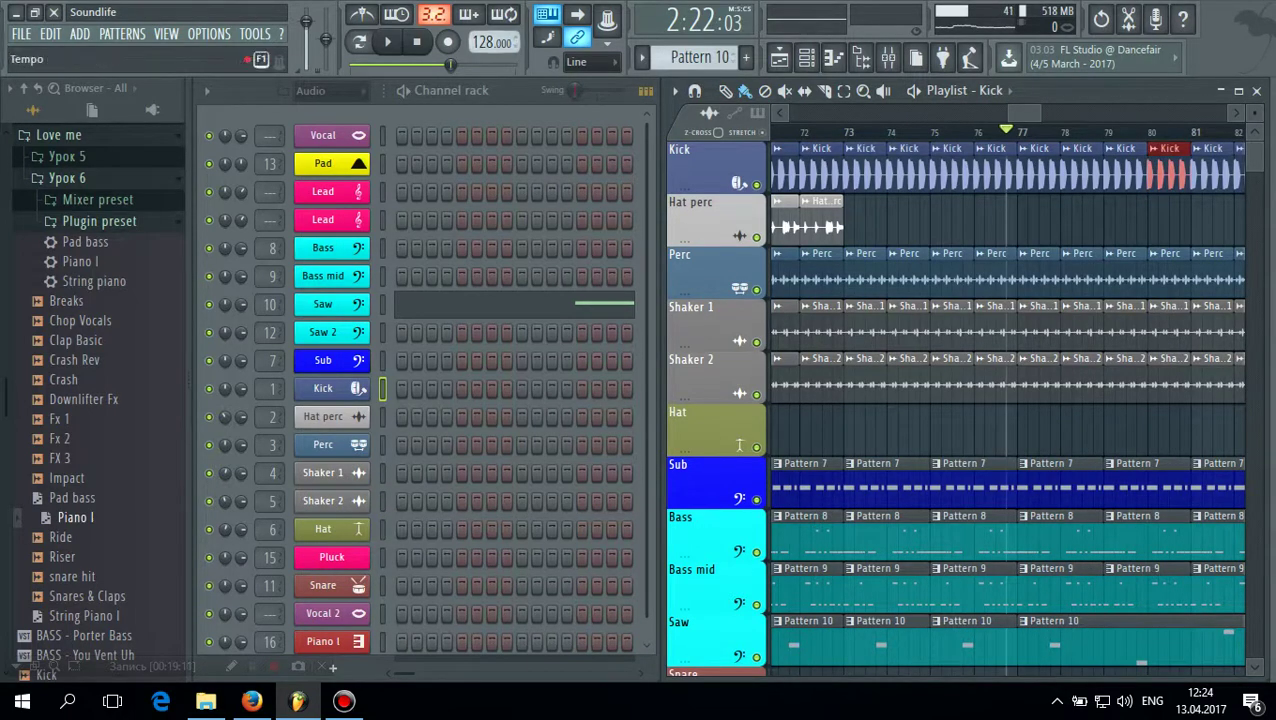
{"action": "key", "text": "space"}
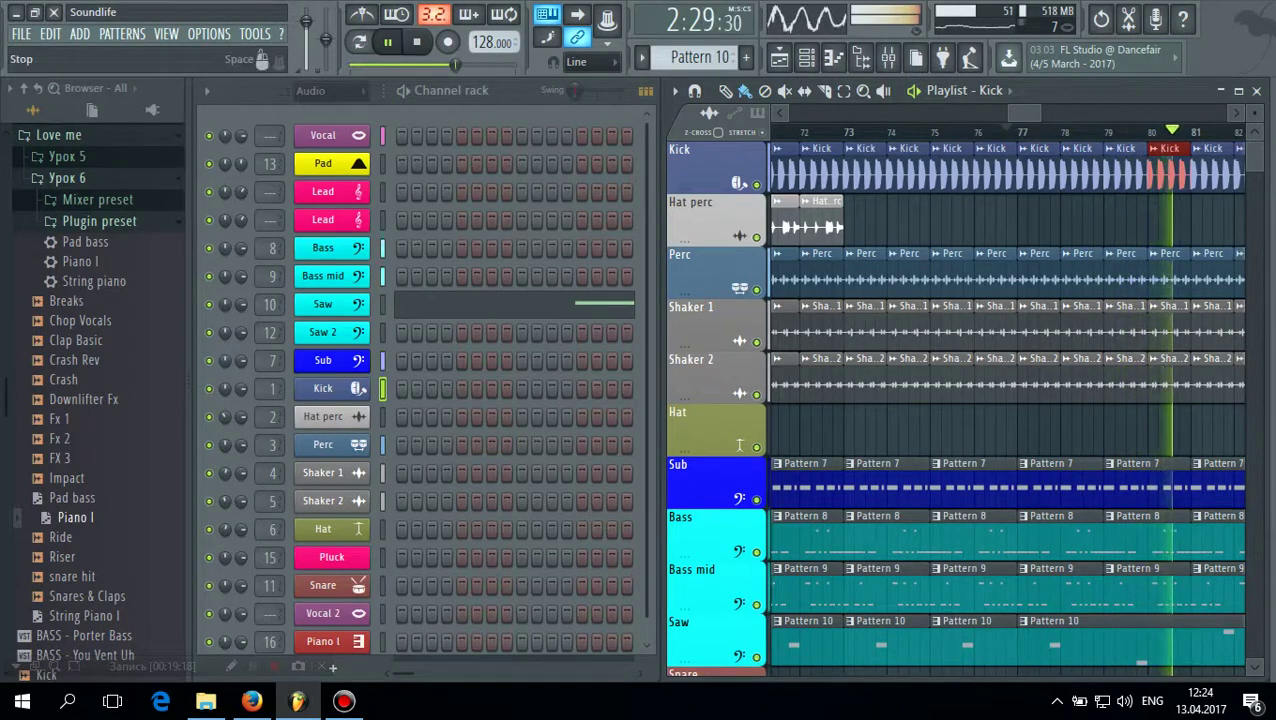
{"action": "key", "text": "space"}
Replace the long Saw clip at bar 77 with two-bar Pattern 10 clips at bars 77 and 79, and delete the Kick clip at bar 80
{"action": "right_click", "coordinate": [1076, 640]}
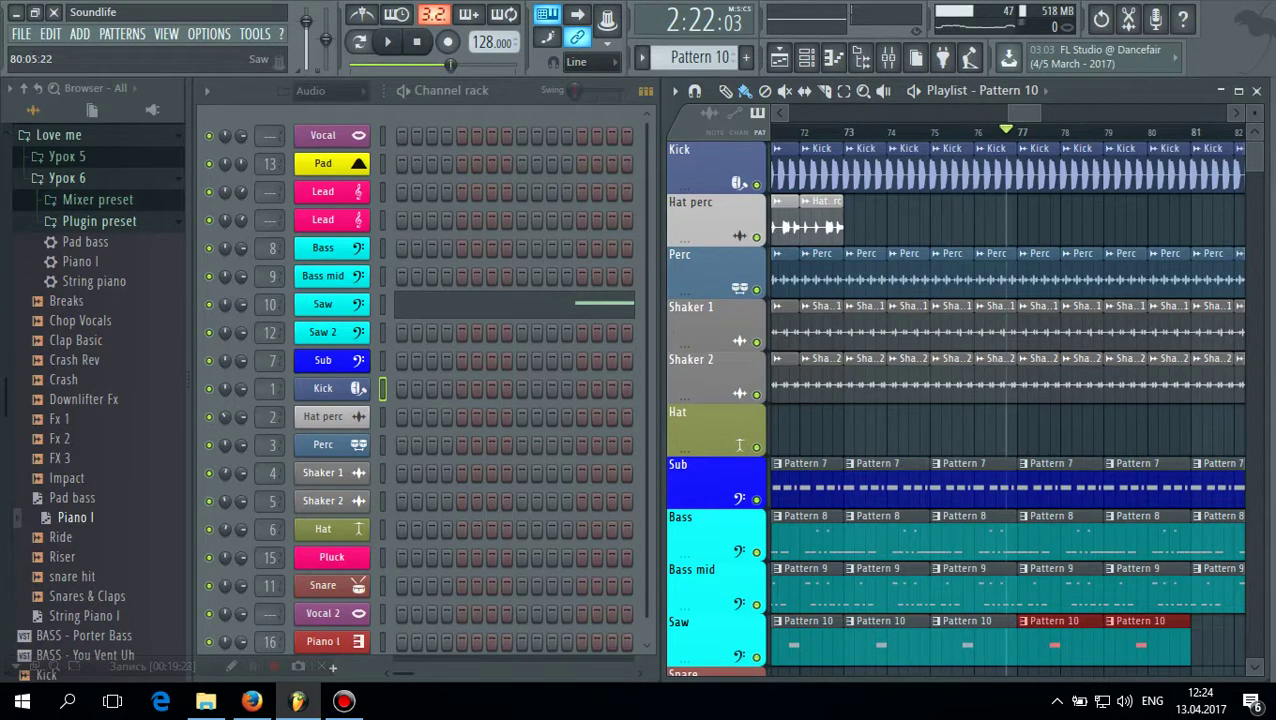
{"action": "left_click_drag", "start_coordinate": [1028, 113], "coordinate": [1046, 113]}
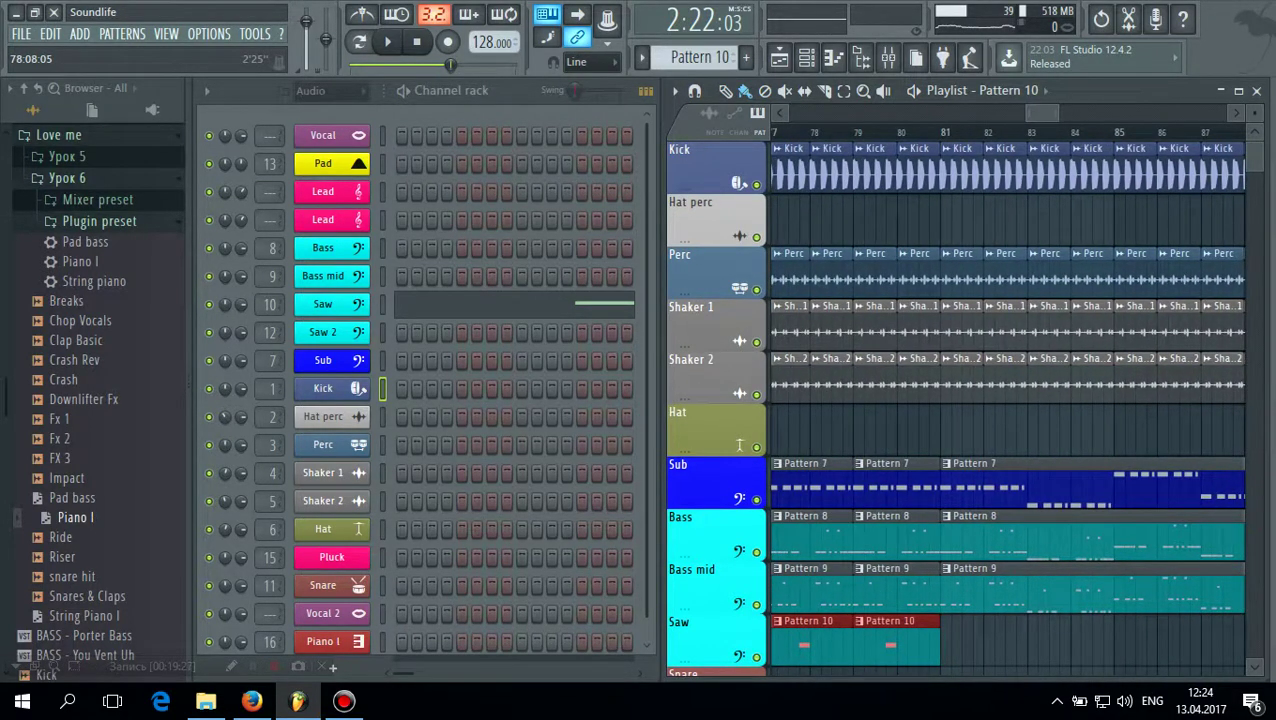
{"action": "key", "text": "space"}
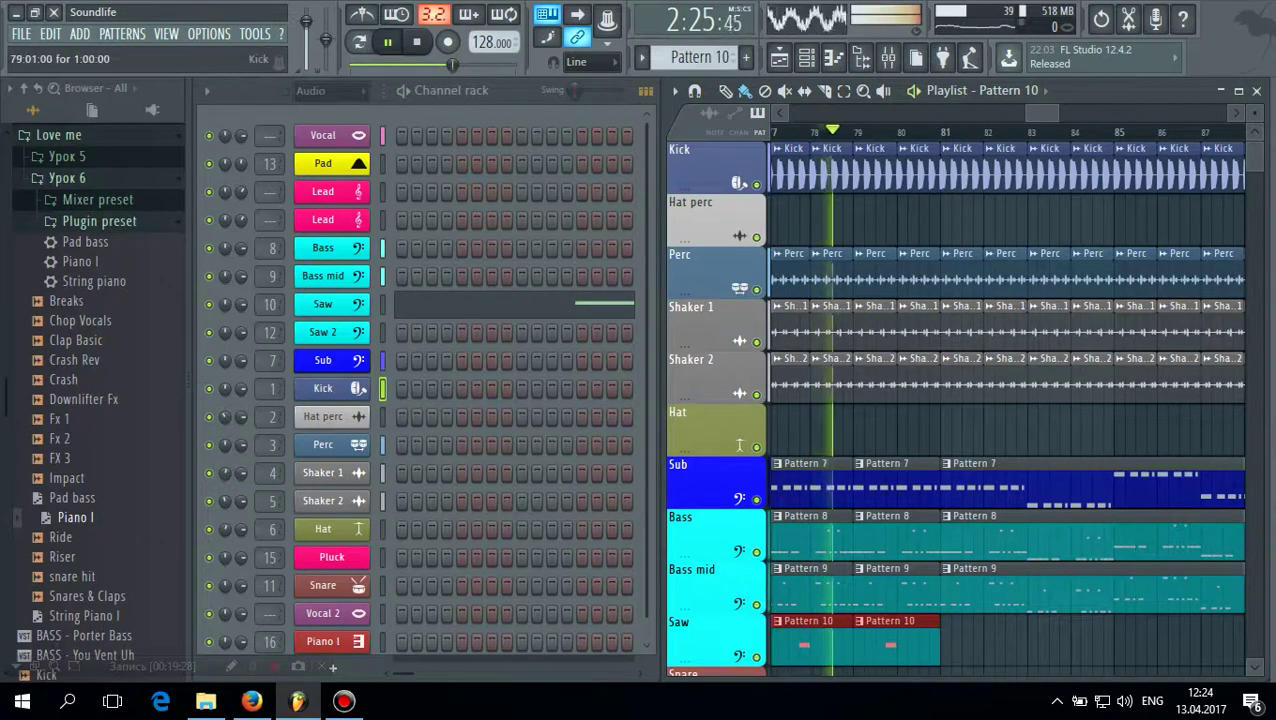
{"action": "right_click", "coordinate": [918, 170]}
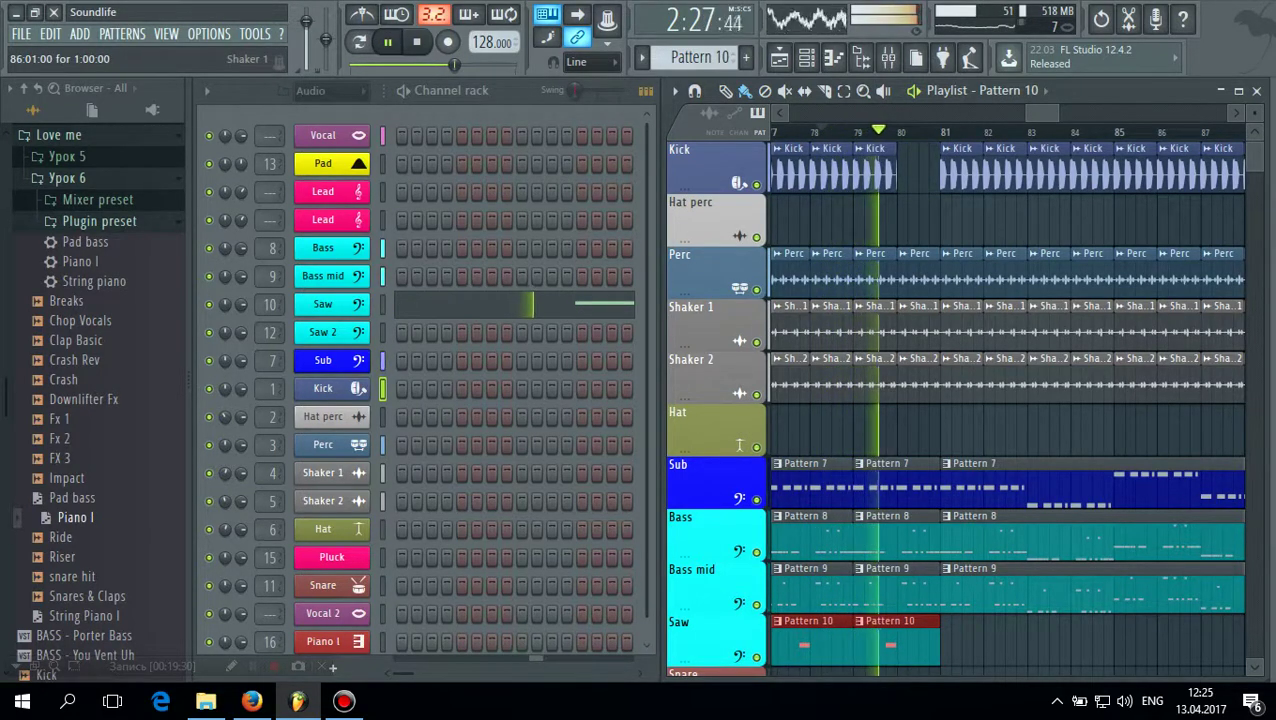
Place Pattern 10 on the Saw track at bar 81, stretch it to bar 89, and stop playback
{"action": "scroll", "coordinate": [955, 400], "scroll_direction": "down", "scroll_amount": 4}
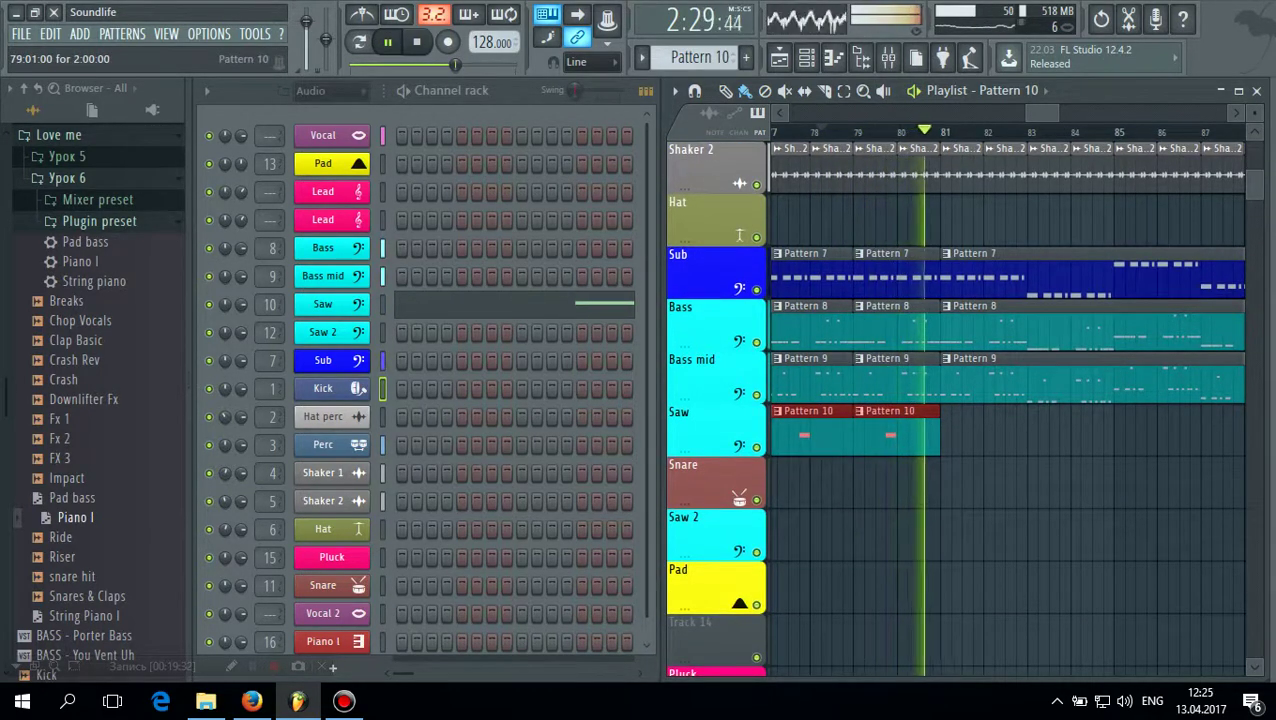
{"action": "left_click", "coordinate": [945, 437]}
{"action": "left_click_drag", "start_coordinate": [1025, 437], "coordinate": [1078, 437]}
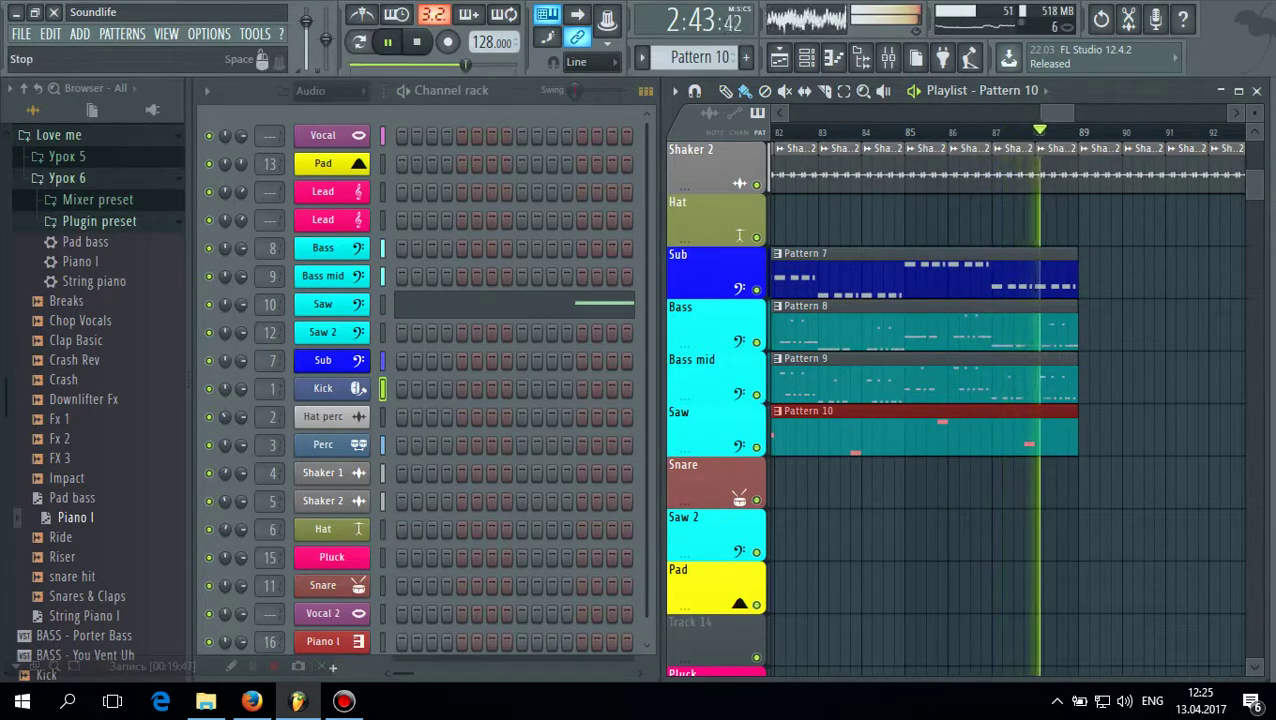
{"action": "key", "text": "space"}
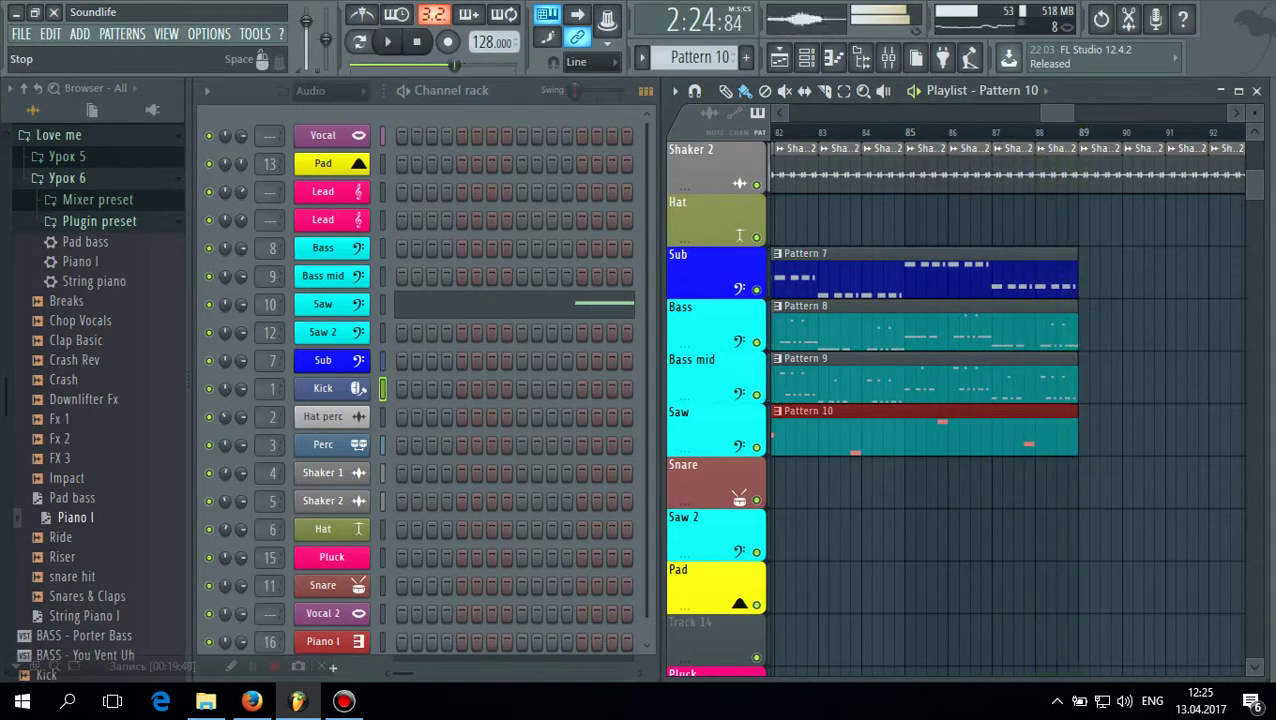
Repeat the eight-bar clips of Patterns 7, 8, 9 and 10 at bar 89 on the Sub, Bass, Bass mid and Saw tracks
{"action": "left_click", "coordinate": [1046, 273]}
{"action": "left_click", "coordinate": [1092, 274]}
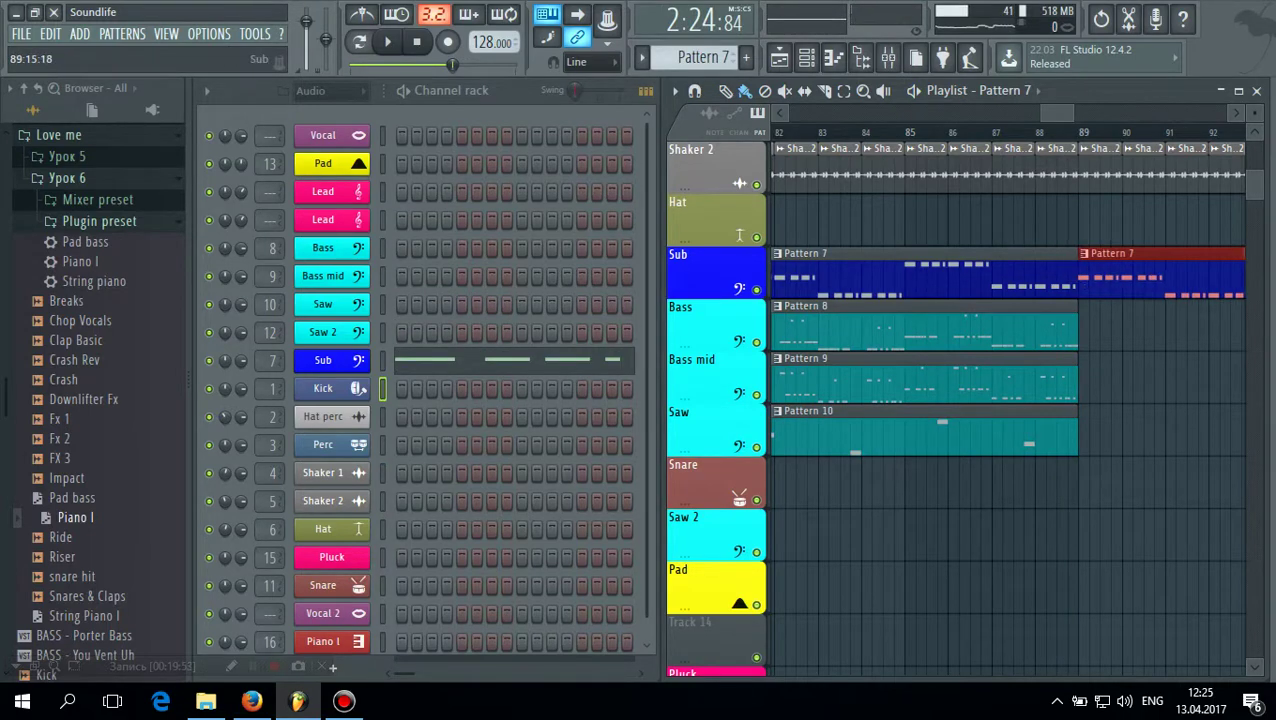
{"action": "left_click", "coordinate": [1050, 328]}
{"action": "left_click", "coordinate": [1088, 328]}
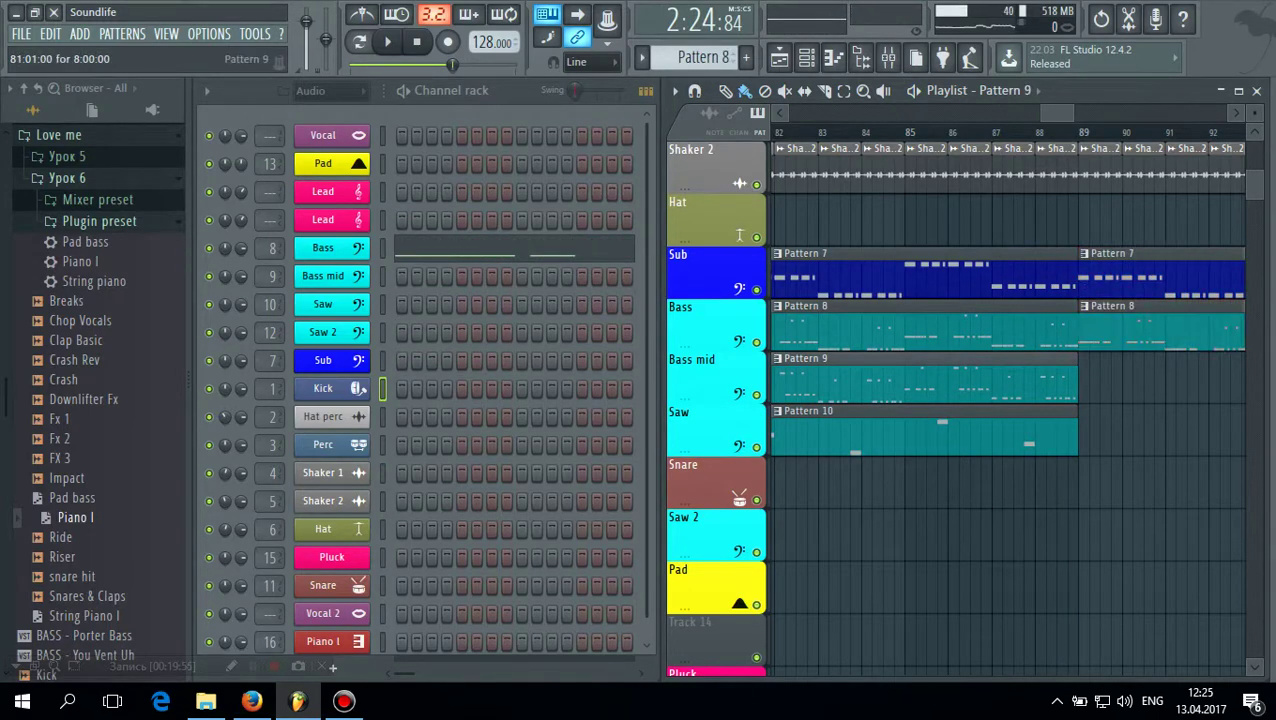
{"action": "left_click", "coordinate": [1050, 382]}
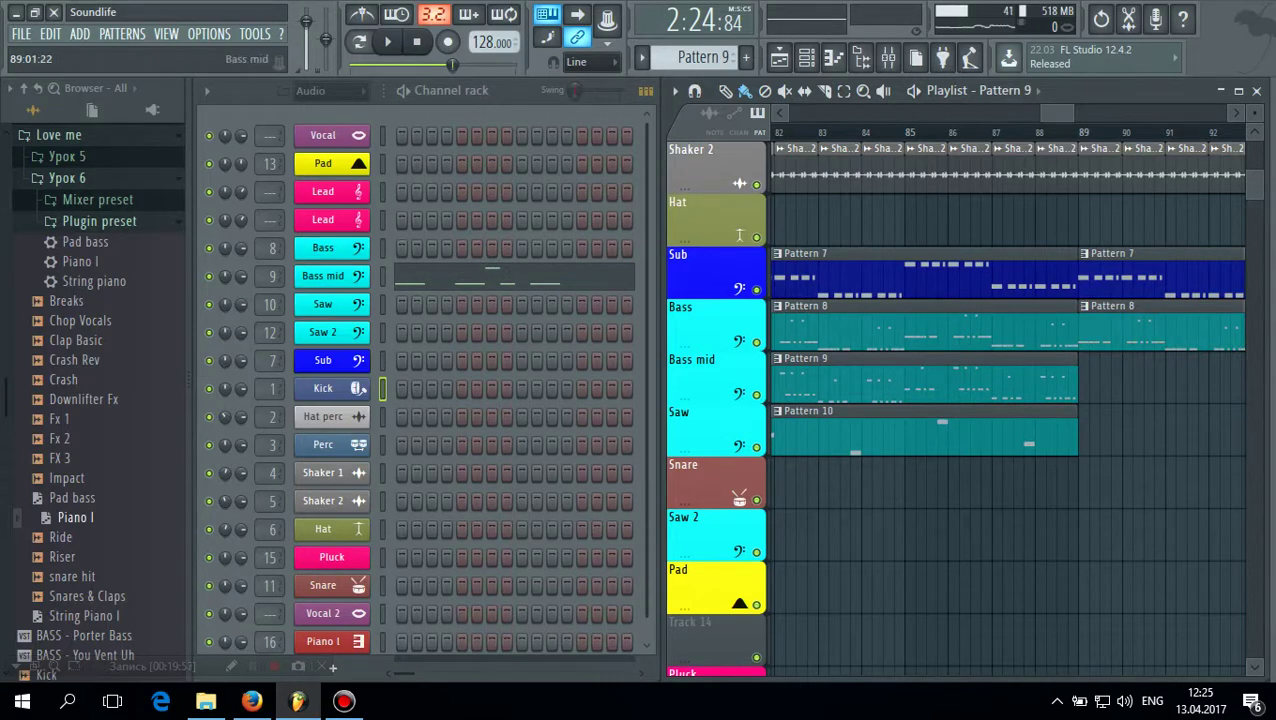
{"action": "left_click", "coordinate": [1086, 380]}
{"action": "left_click", "coordinate": [1050, 434]}
{"action": "left_click", "coordinate": [1086, 432]}
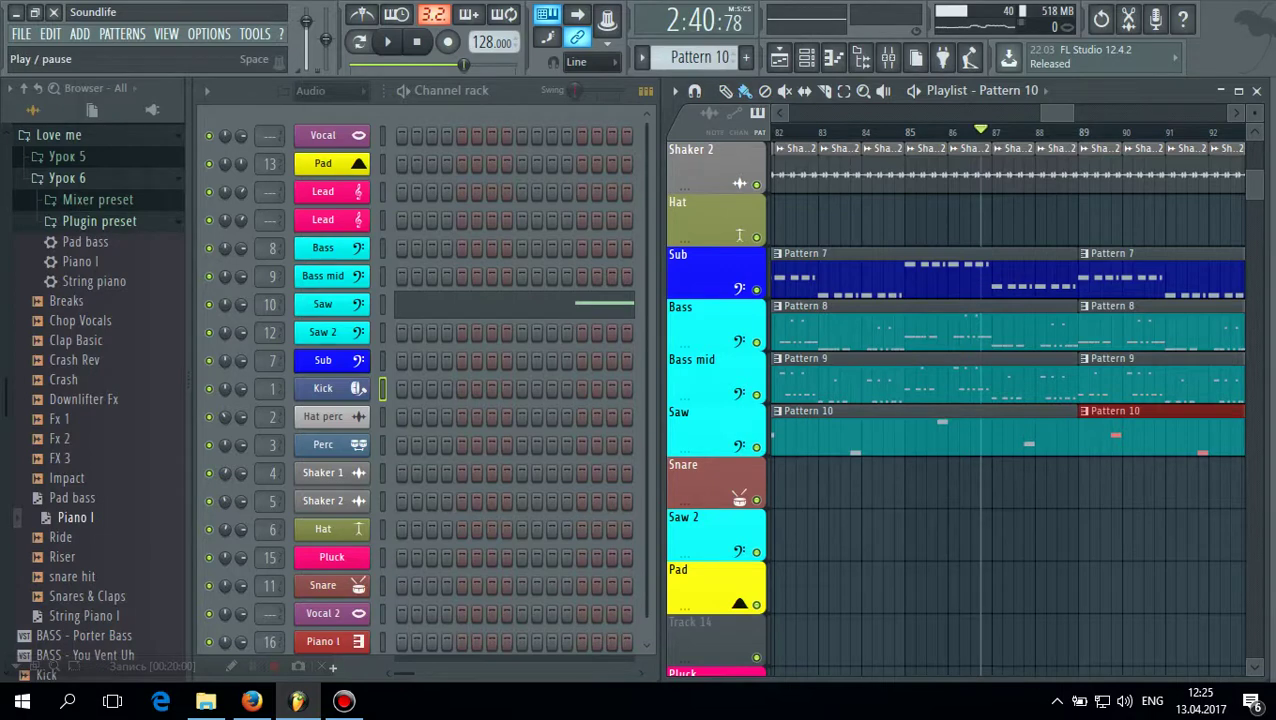
Play the arrangement from bar 86 through the repeated bass and Saw clips, stopping near bar 96
{"action": "key", "text": "space"}
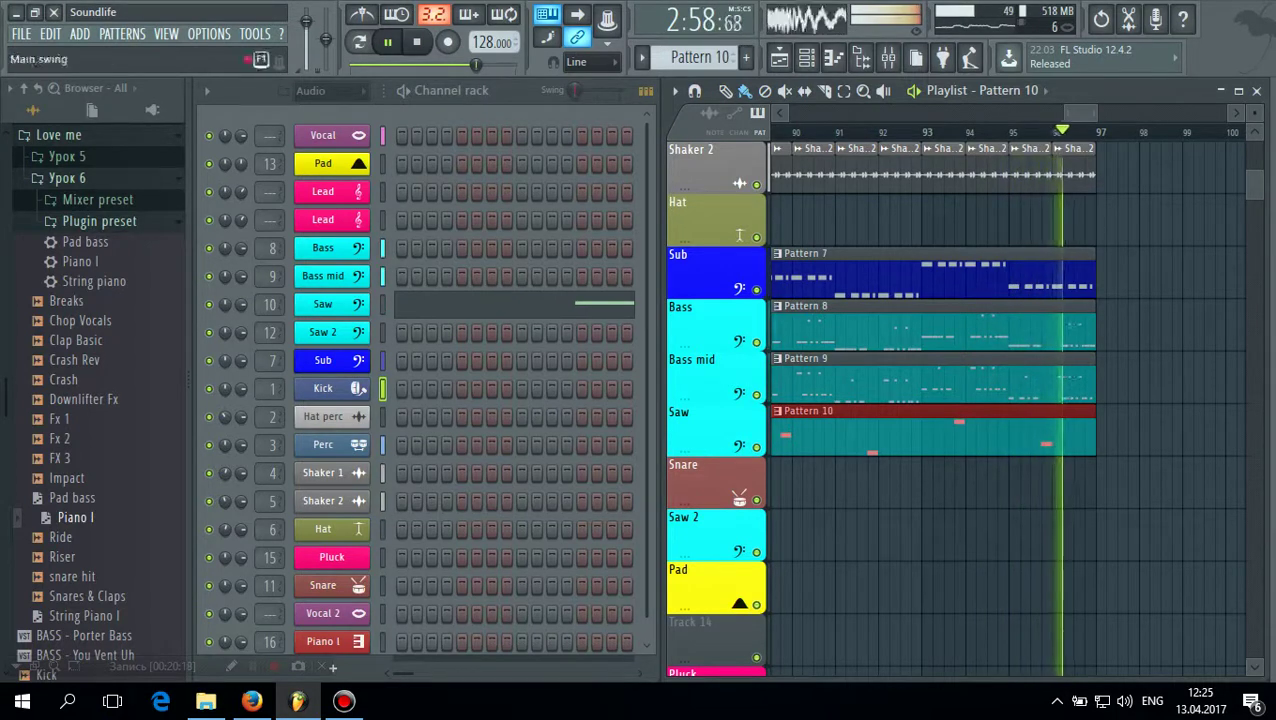
{"action": "left_click", "coordinate": [417, 41]}
Repeat the one-bar Pattern 13 clip from bar 47 along the Pad track, from bar 49 to about bar 77
{"action": "left_click_drag", "start_coordinate": [1080, 113], "coordinate": [942, 113]}
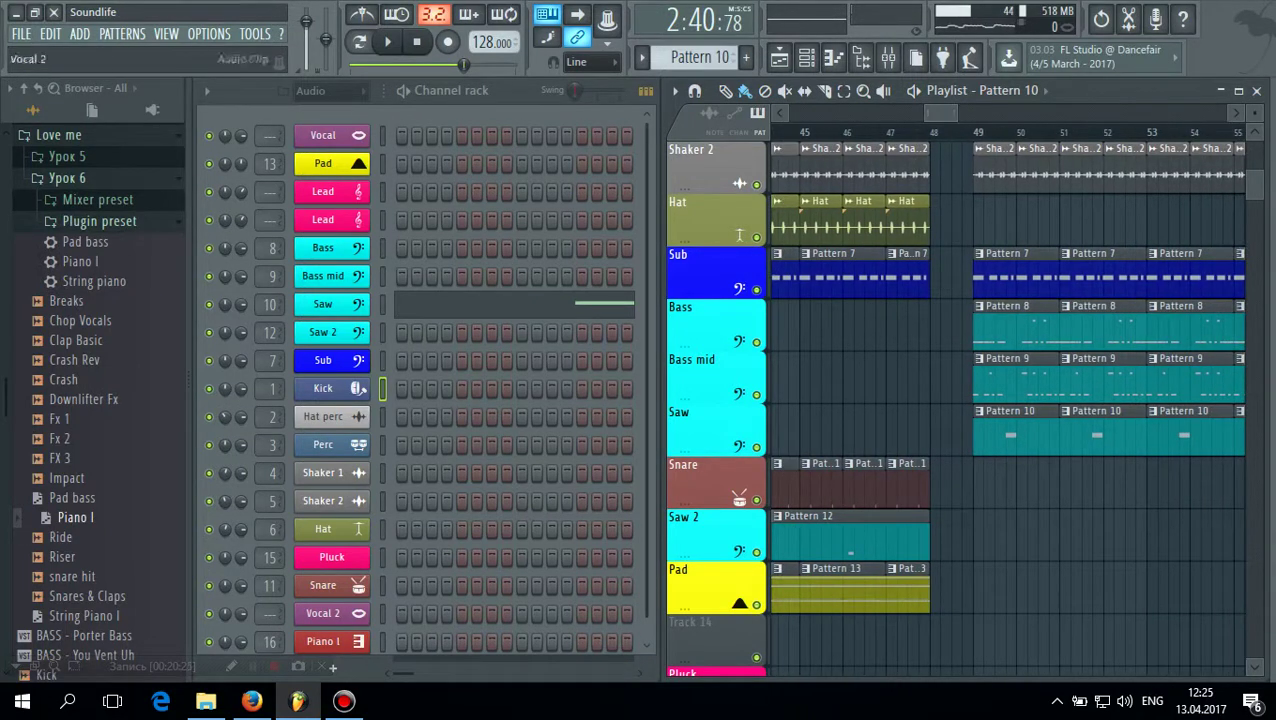
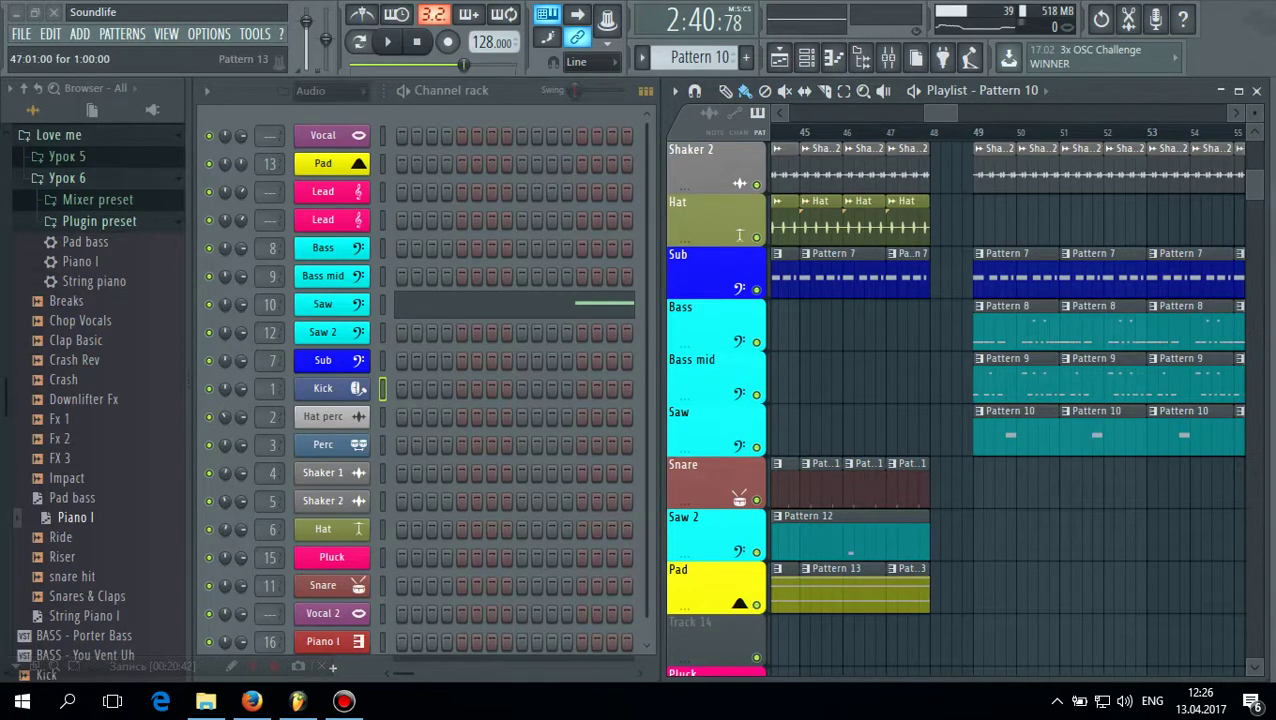
{"action": "left_click", "coordinate": [908, 592]}
{"action": "mouse_move", "coordinate": [984, 592]}
{"action": "left_mouse_down"}
{"action": "mouse_move", "coordinate": [1242, 592]}
{"action": "mouse_move", "coordinate": [1087, 592]}
{"action": "mouse_move", "coordinate": [1240, 592]}
{"action": "mouse_move", "coordinate": [1078, 622]}
{"action": "left_mouse_up"}
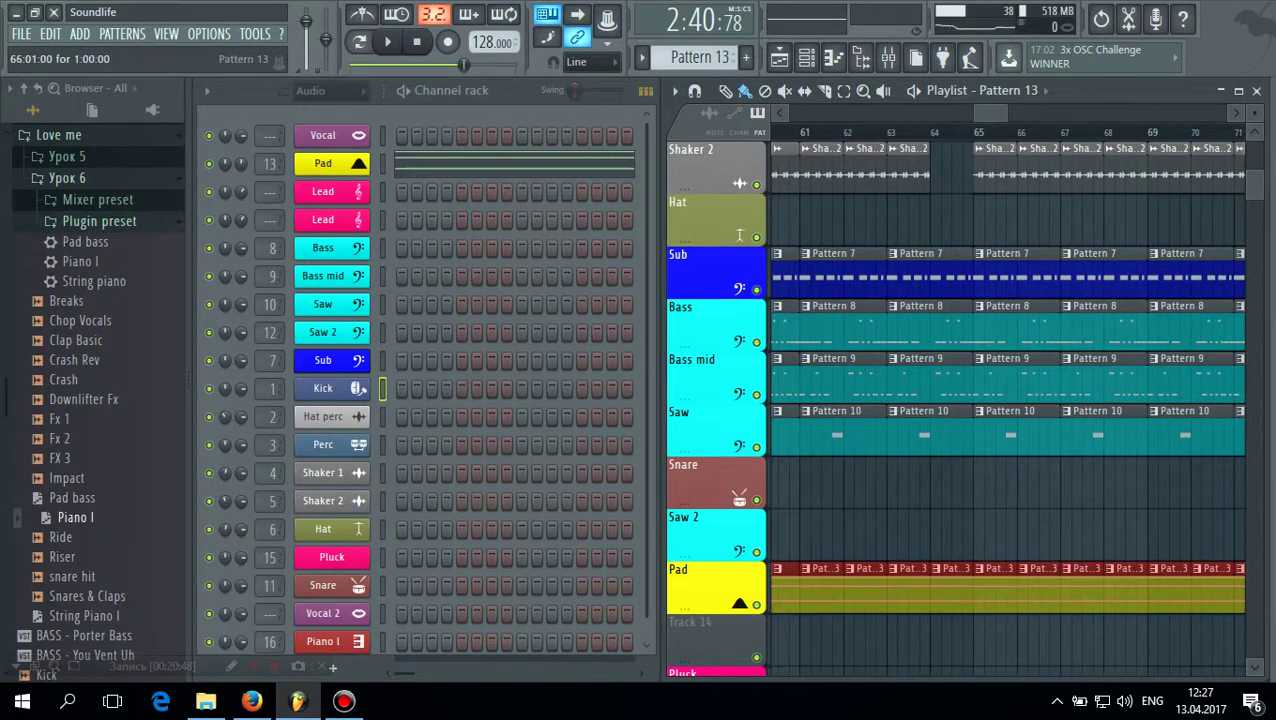
{"action": "left_click_drag", "start_coordinate": [1067, 592], "coordinate": [1241, 590]}
{"action": "left_click_drag", "start_coordinate": [1005, 113], "coordinate": [984, 113]}
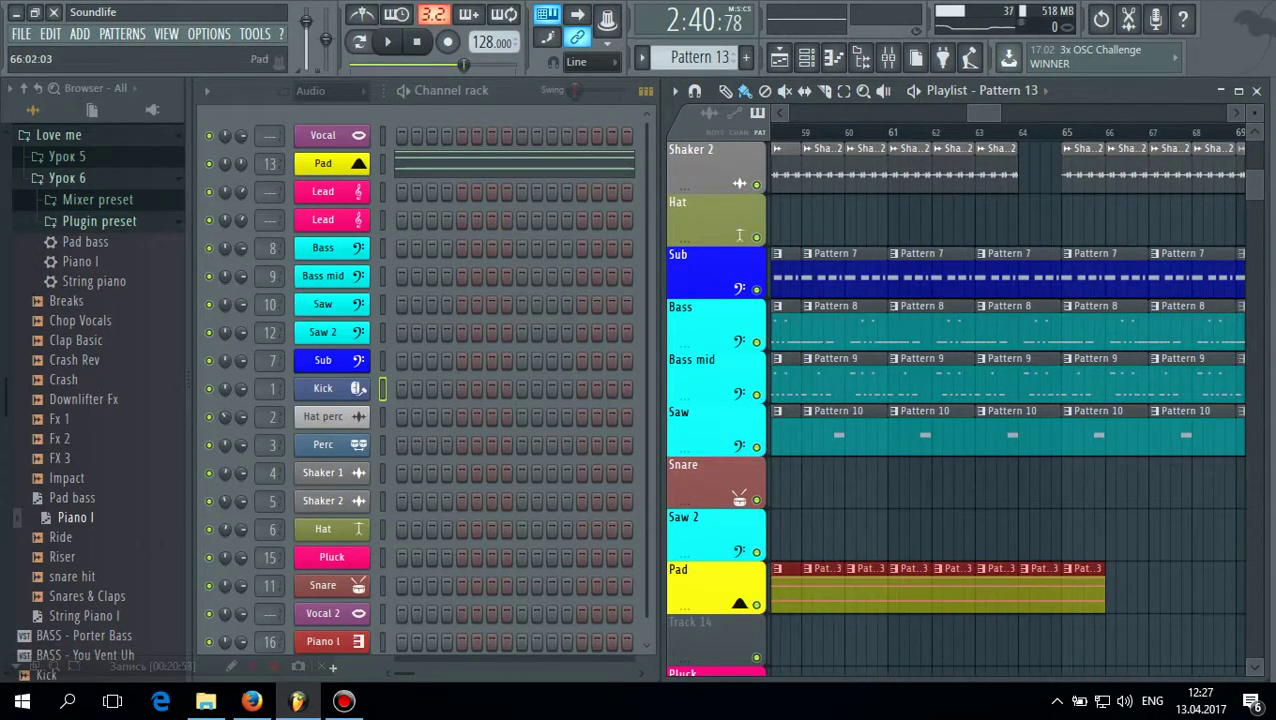
{"action": "mouse_move", "coordinate": [984, 113]}
{"action": "left_mouse_down"}
{"action": "mouse_move", "coordinate": [1043, 113]}
{"action": "mouse_move", "coordinate": [1003, 113]}
{"action": "left_mouse_up"}
{"action": "left_click_drag", "start_coordinate": [868, 585], "coordinate": [1240, 585]}
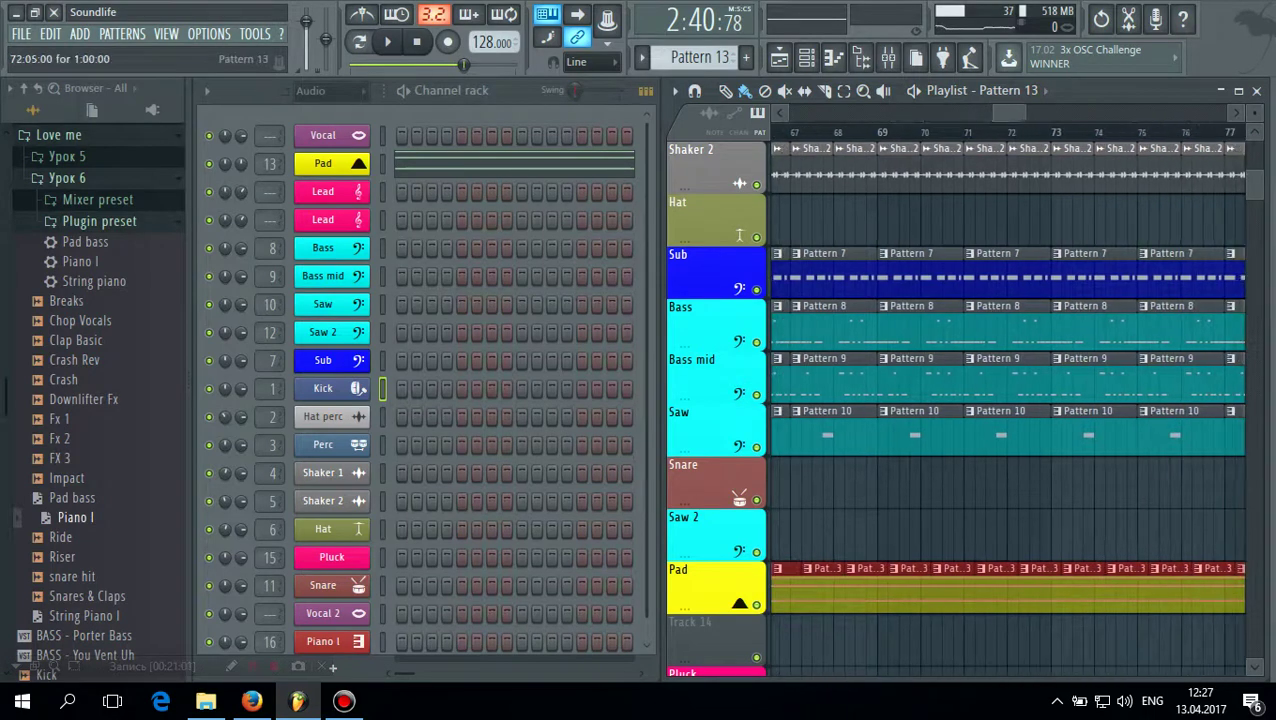
Continue Pattern 13 on the Pad track to bar 97, using eight-bar clips starting at bars 81 and 89
{"action": "left_click_drag", "start_coordinate": [1009, 113], "coordinate": [1005, 113]}
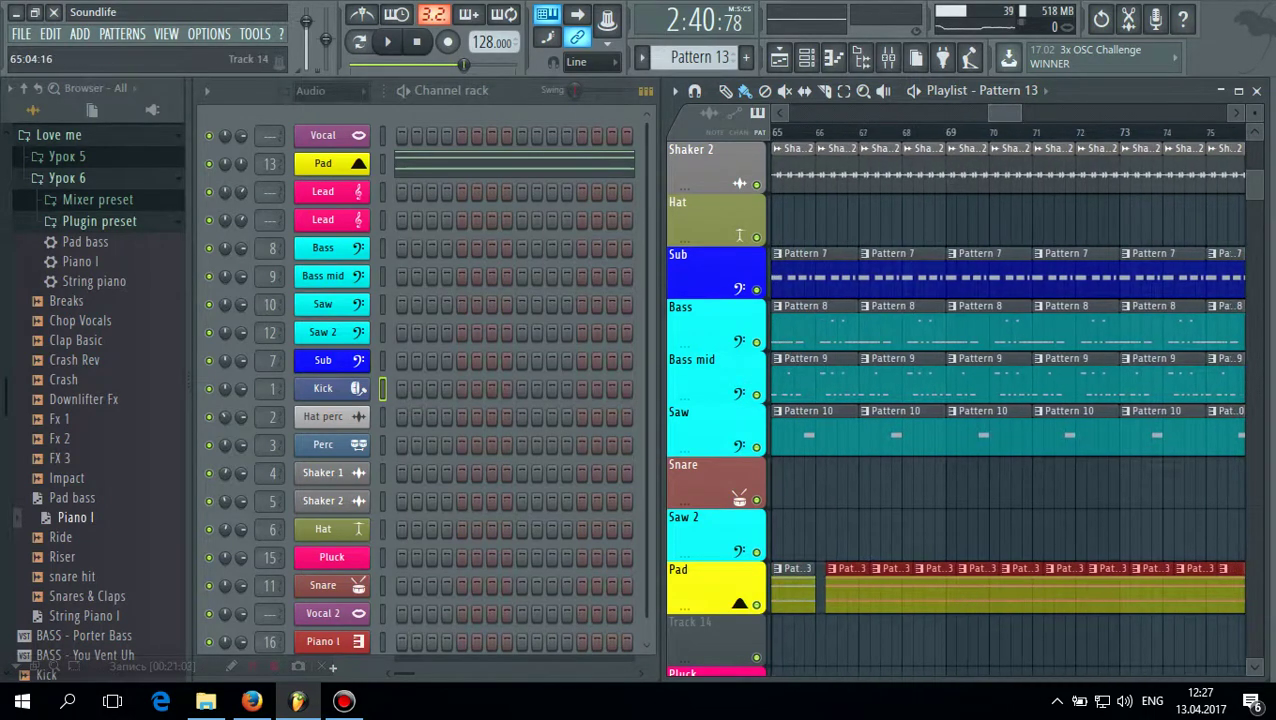
{"action": "left_click_drag", "start_coordinate": [1005, 113], "coordinate": [1033, 113]}
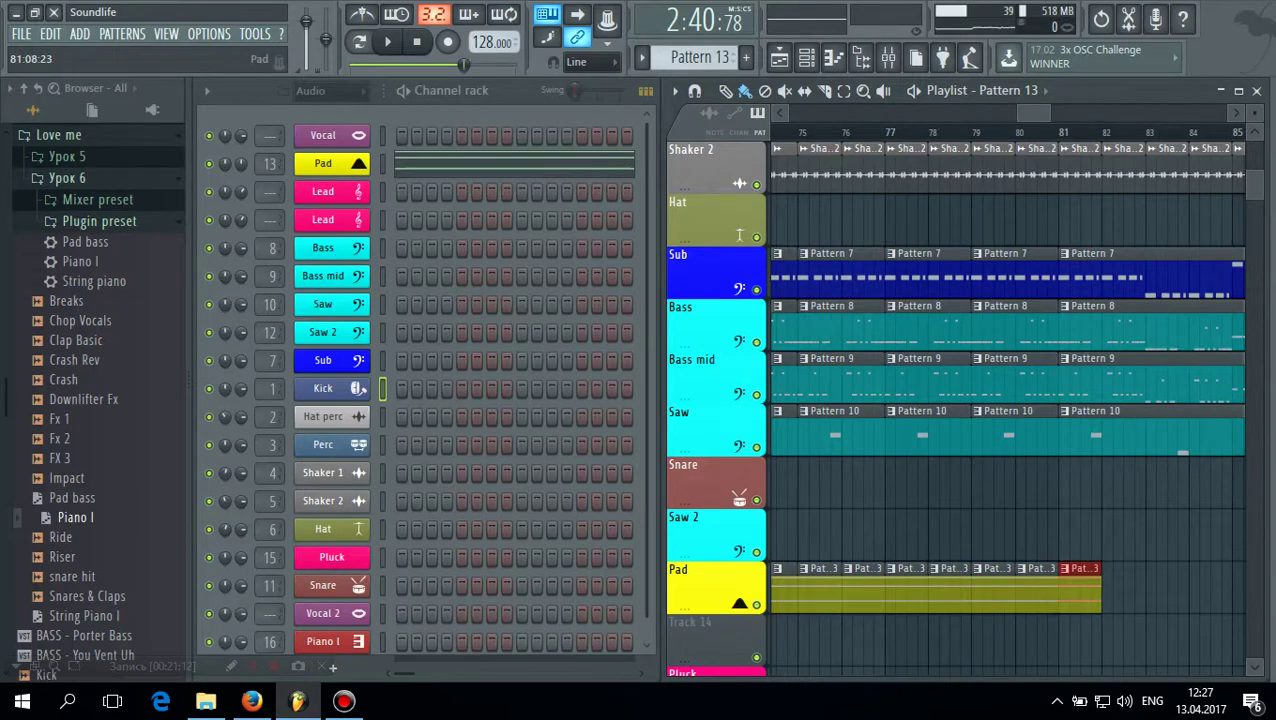
{"action": "mouse_move", "coordinate": [1040, 113]}
{"action": "left_mouse_down"}
{"action": "mouse_move", "coordinate": [1081, 113]}
{"action": "mouse_move", "coordinate": [1055, 113]}
{"action": "left_mouse_up"}
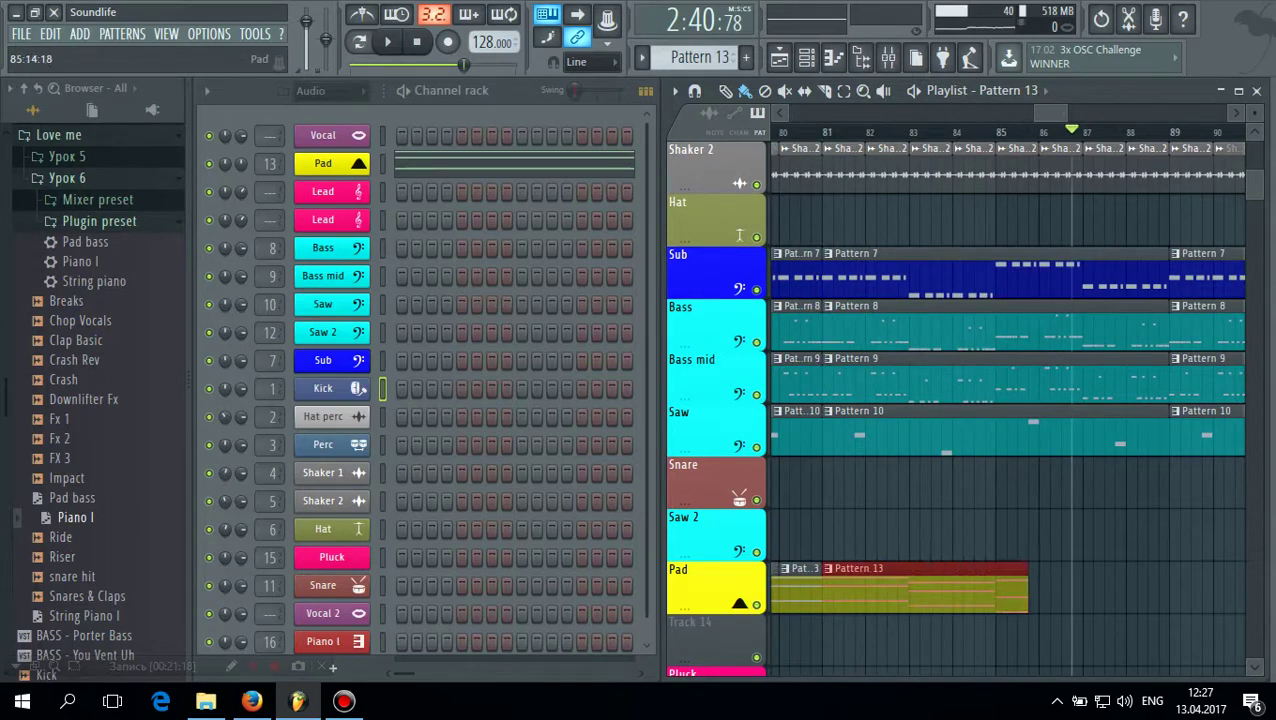
{"action": "left_click_drag", "start_coordinate": [1189, 590], "coordinate": [1155, 590]}
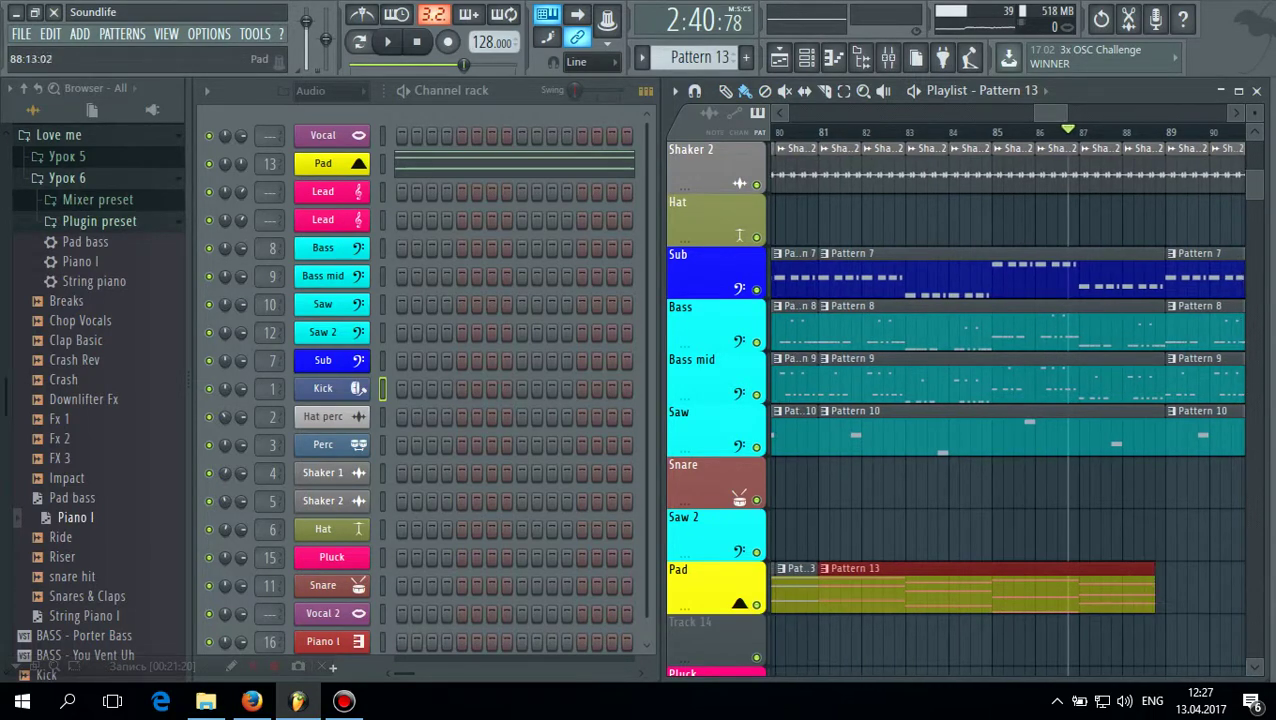
{"action": "left_click", "coordinate": [1185, 590]}
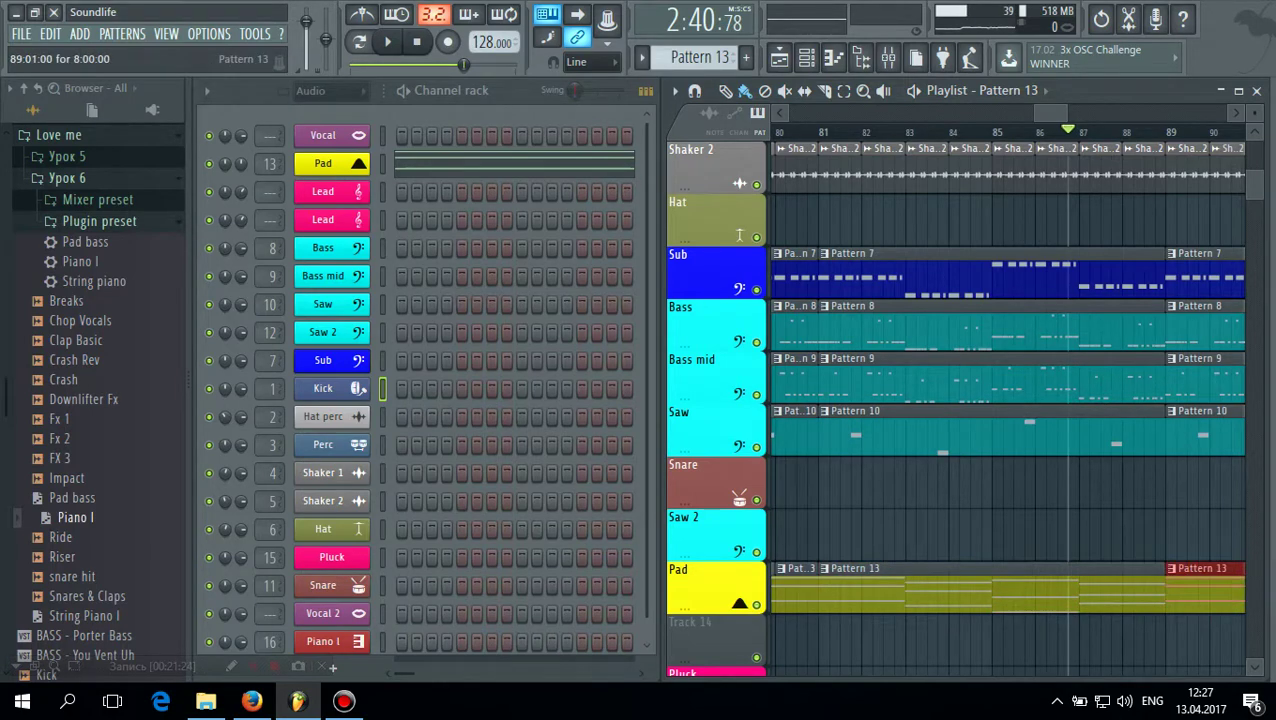
Play the section around bar 49 and lower the last point of the Pad - FilterCtl Cutoff automation at bar 52 to about 29%
{"action": "left_click_drag", "start_coordinate": [1055, 113], "coordinate": [917, 114]}
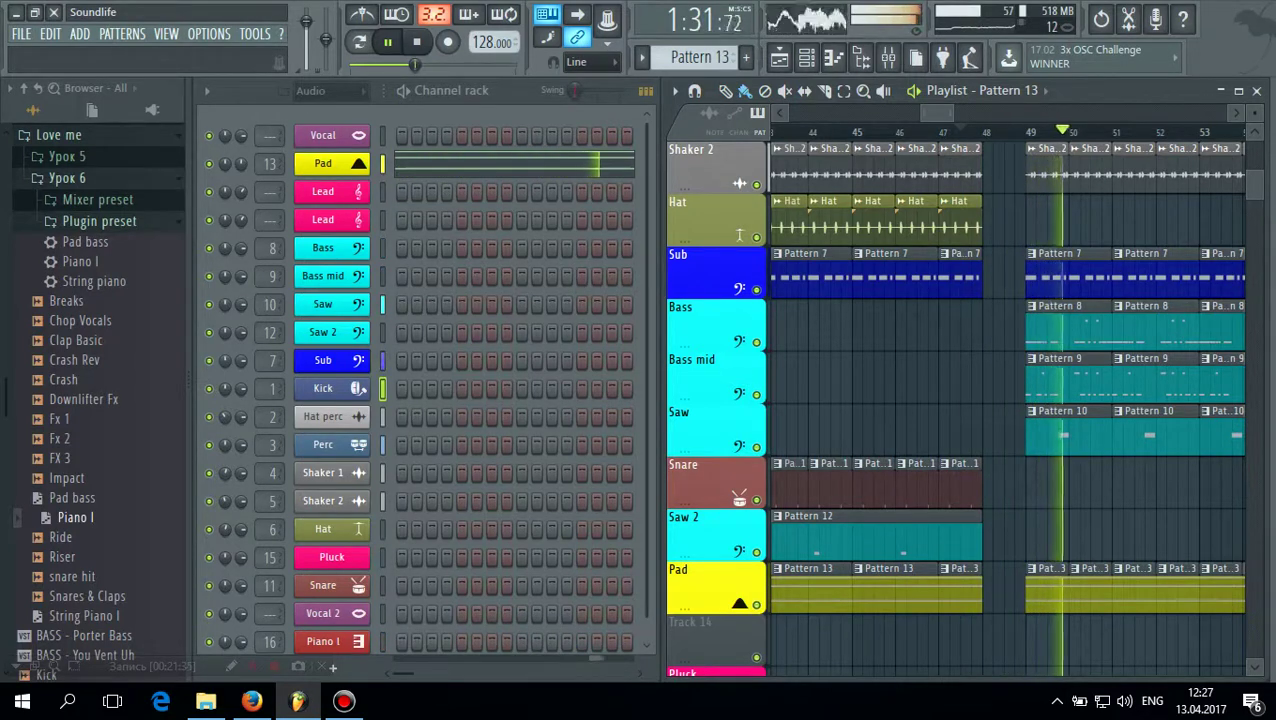
{"action": "scroll", "coordinate": [1090, 172], "scroll_direction": "down", "scroll_amount": 2}
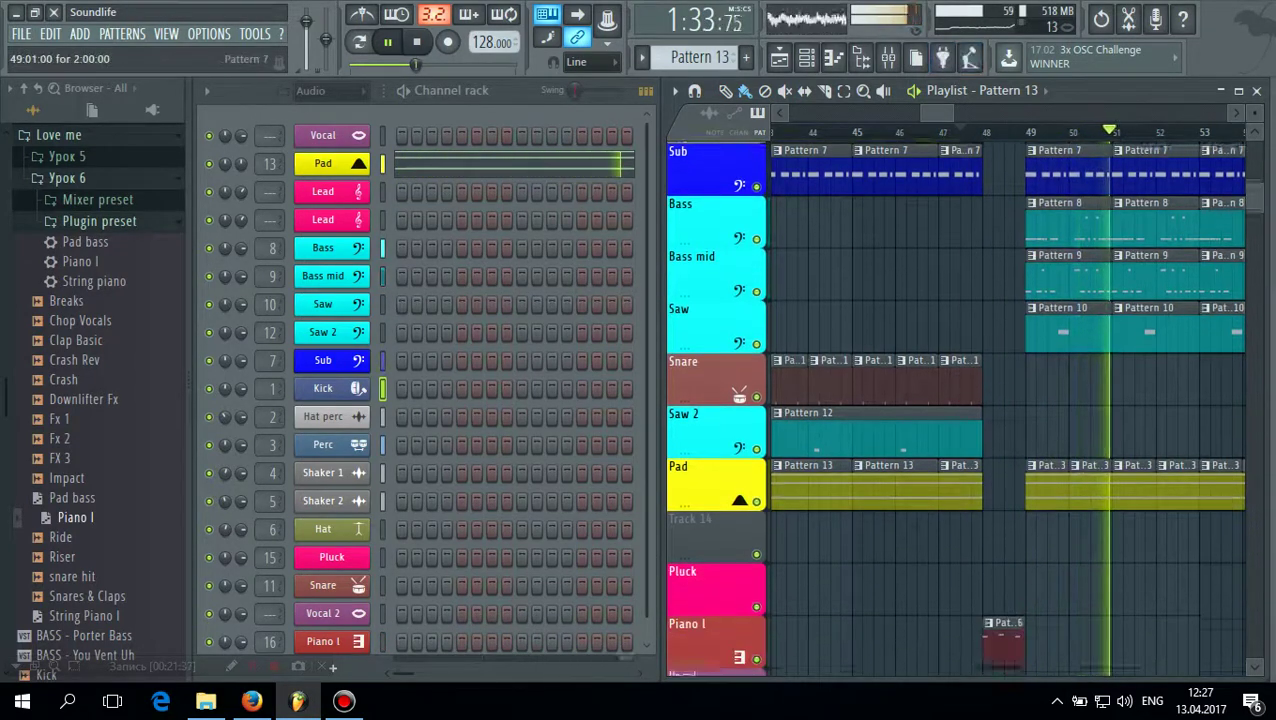
{"action": "scroll", "coordinate": [1005, 400], "scroll_direction": "down", "scroll_amount": 12}
{"action": "scroll", "coordinate": [1105, 275], "scroll_direction": "up", "scroll_amount": 6}
{"action": "scroll", "coordinate": [1105, 275], "scroll_direction": "down", "scroll_amount": 14}
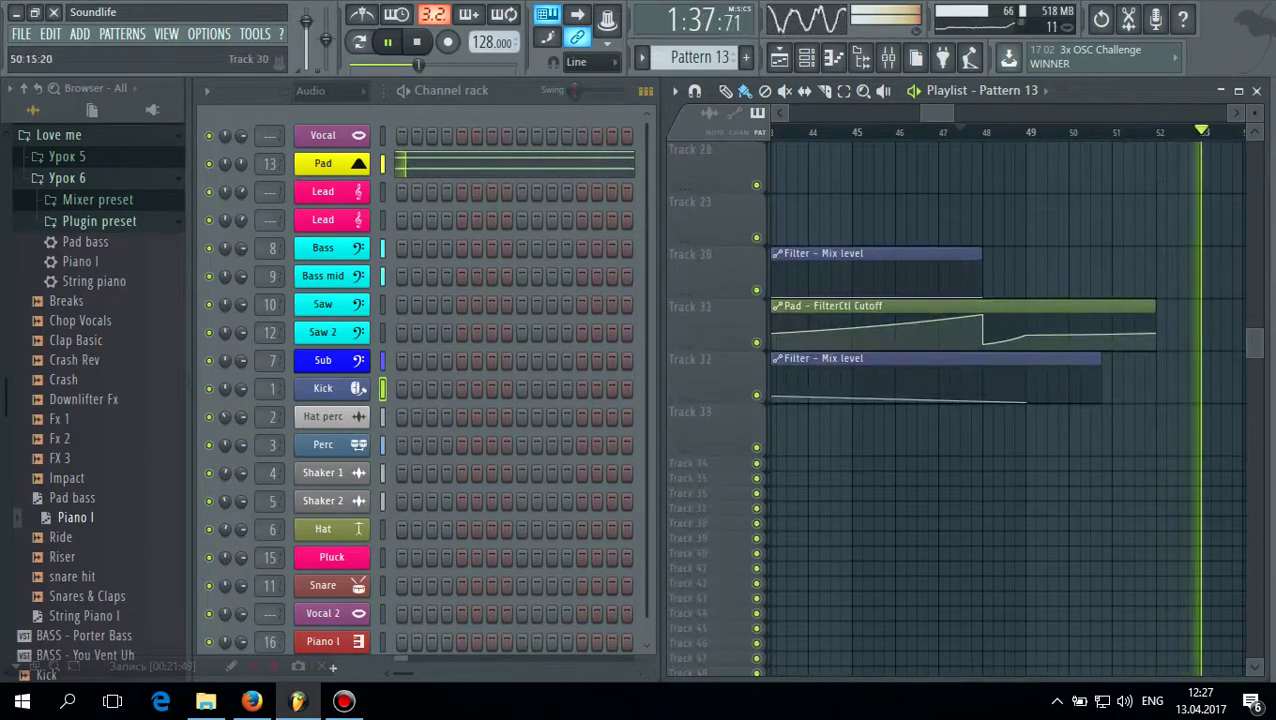
{"action": "left_click_drag", "start_coordinate": [1155, 333], "coordinate": [1155, 338]}
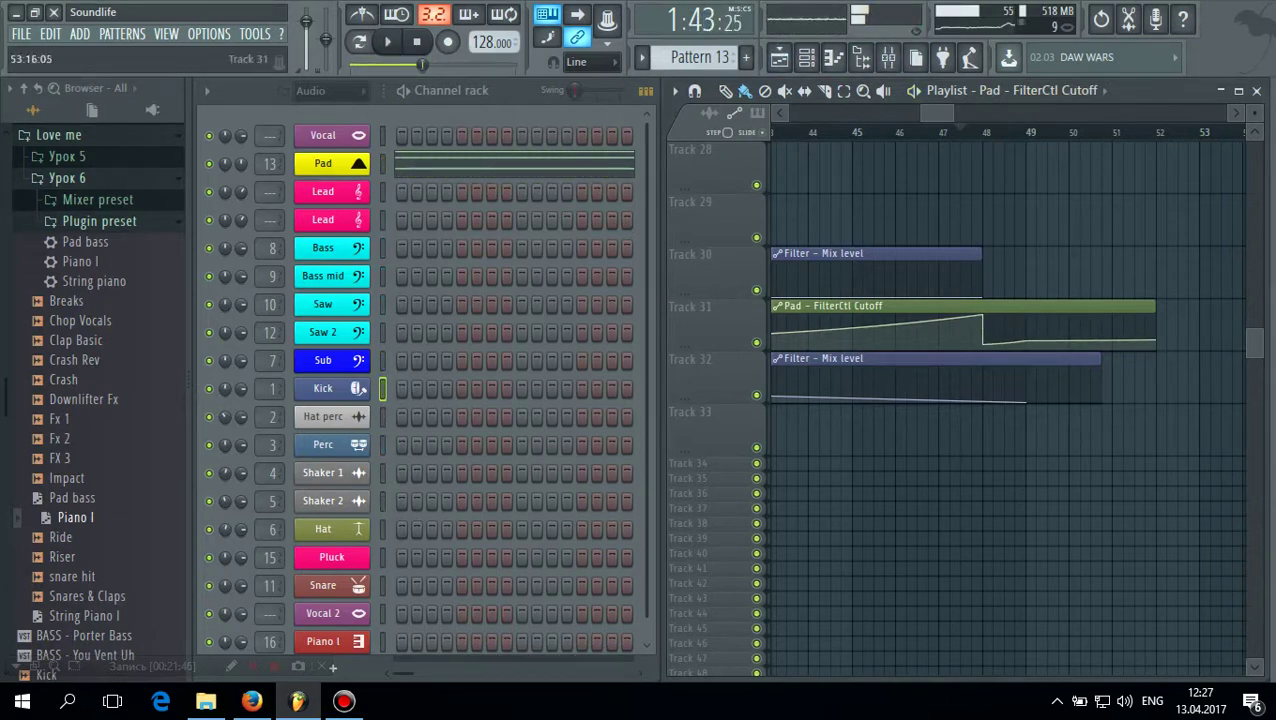
Extend the Pad - FilterCtl Cutoff clip to bar 97 and move its last automation point there, at about 39%
{"action": "left_click_drag", "start_coordinate": [1155, 308], "coordinate": [1128, 310]}
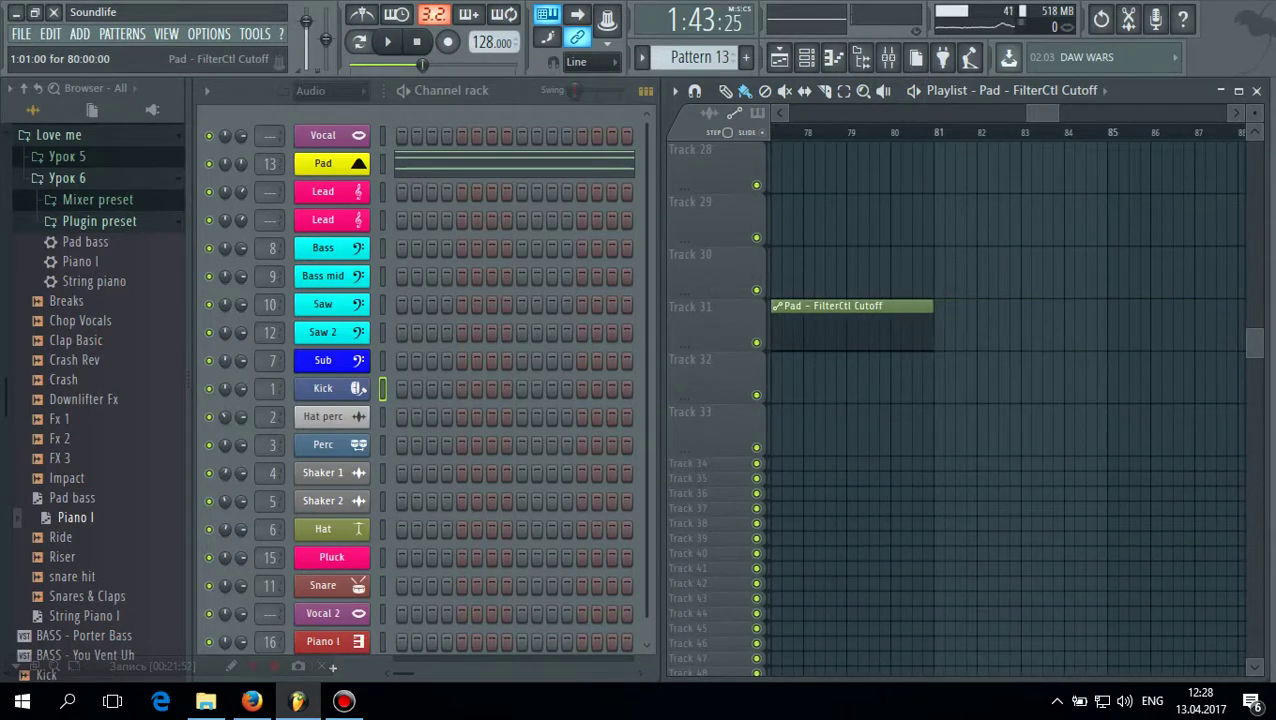
{"action": "left_click_drag", "start_coordinate": [1046, 114], "coordinate": [1084, 112]}
{"action": "scroll", "coordinate": [1182, 378], "scroll_direction": "up", "scroll_amount": 15}
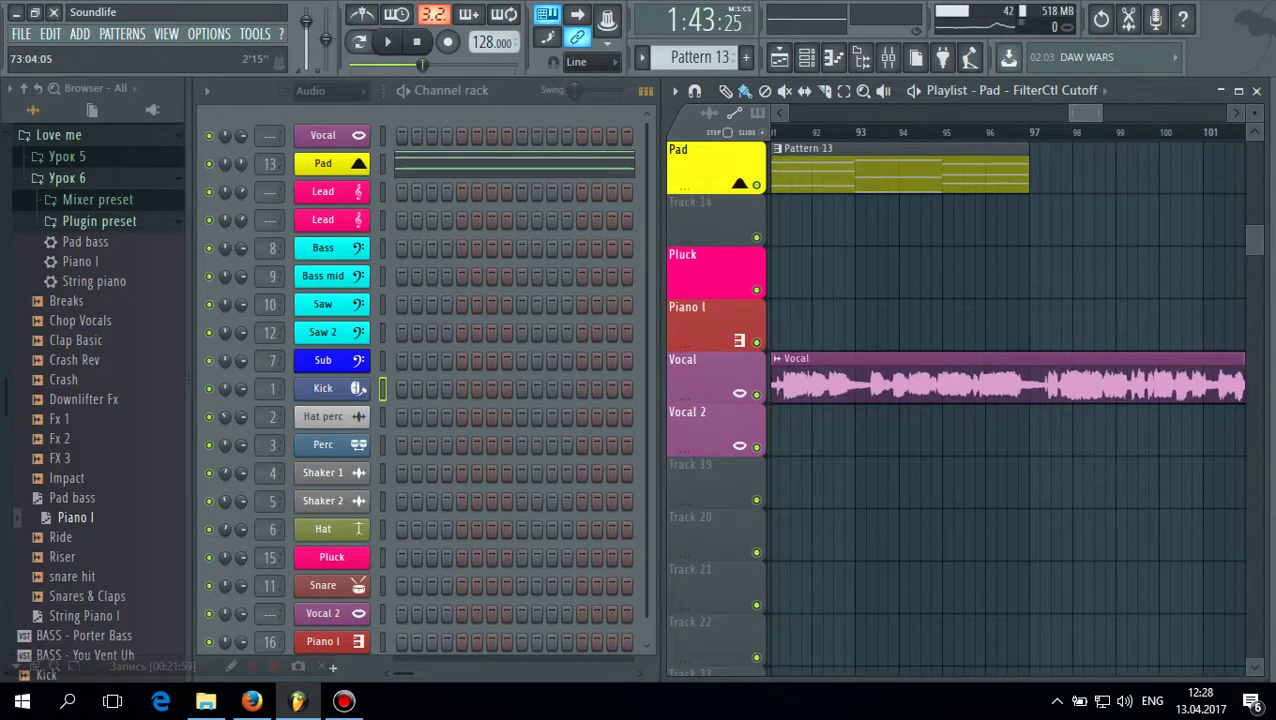
{"action": "scroll", "coordinate": [963, 400], "scroll_direction": "down", "scroll_amount": 10}
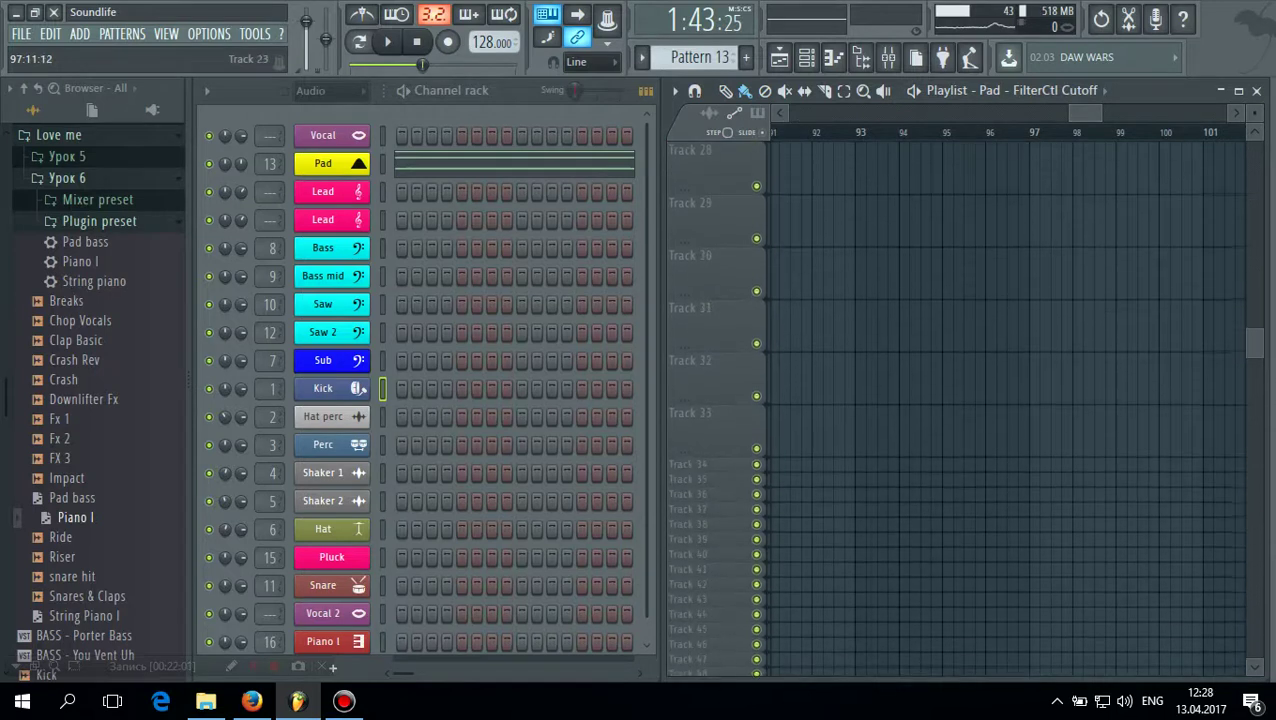
{"action": "scroll", "coordinate": [1057, 400], "scroll_direction": "up", "scroll_amount": 5}
{"action": "left_click_drag", "start_coordinate": [1090, 112], "coordinate": [1057, 112]}
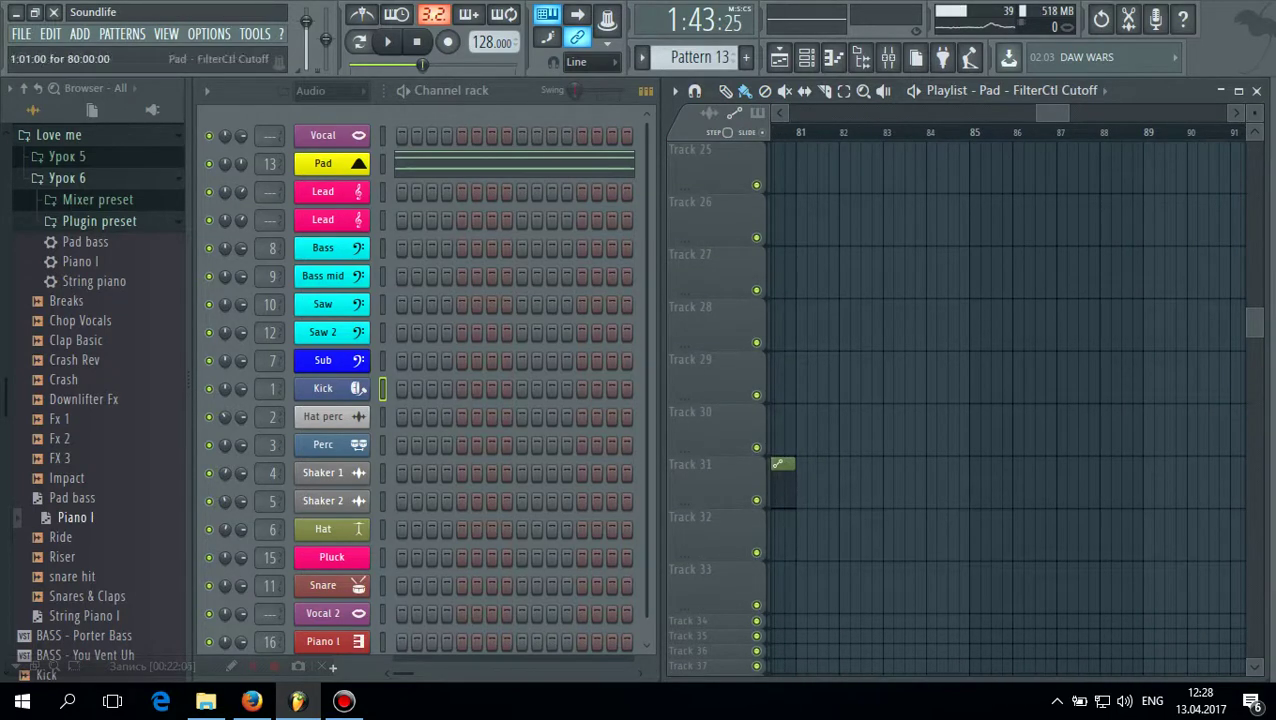
{"action": "left_click_drag", "start_coordinate": [1246, 485], "coordinate": [1107, 485]}
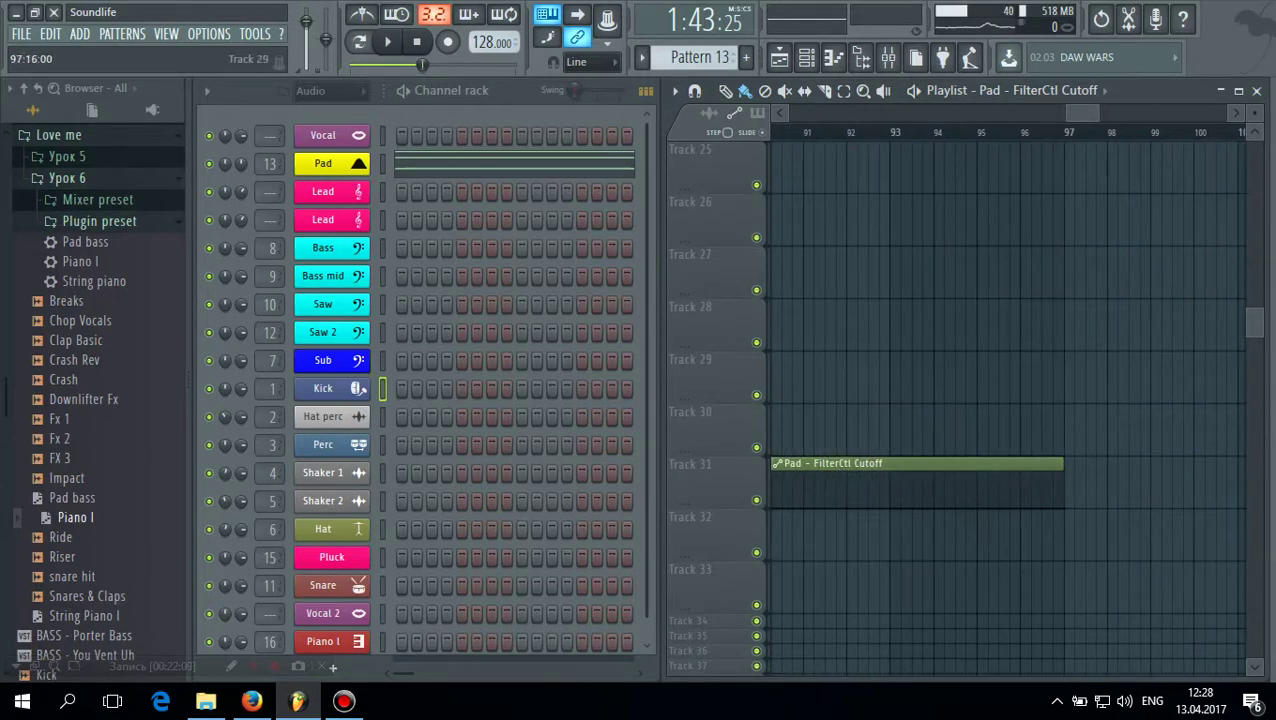
{"action": "left_click_drag", "start_coordinate": [1005, 112], "coordinate": [956, 112]}
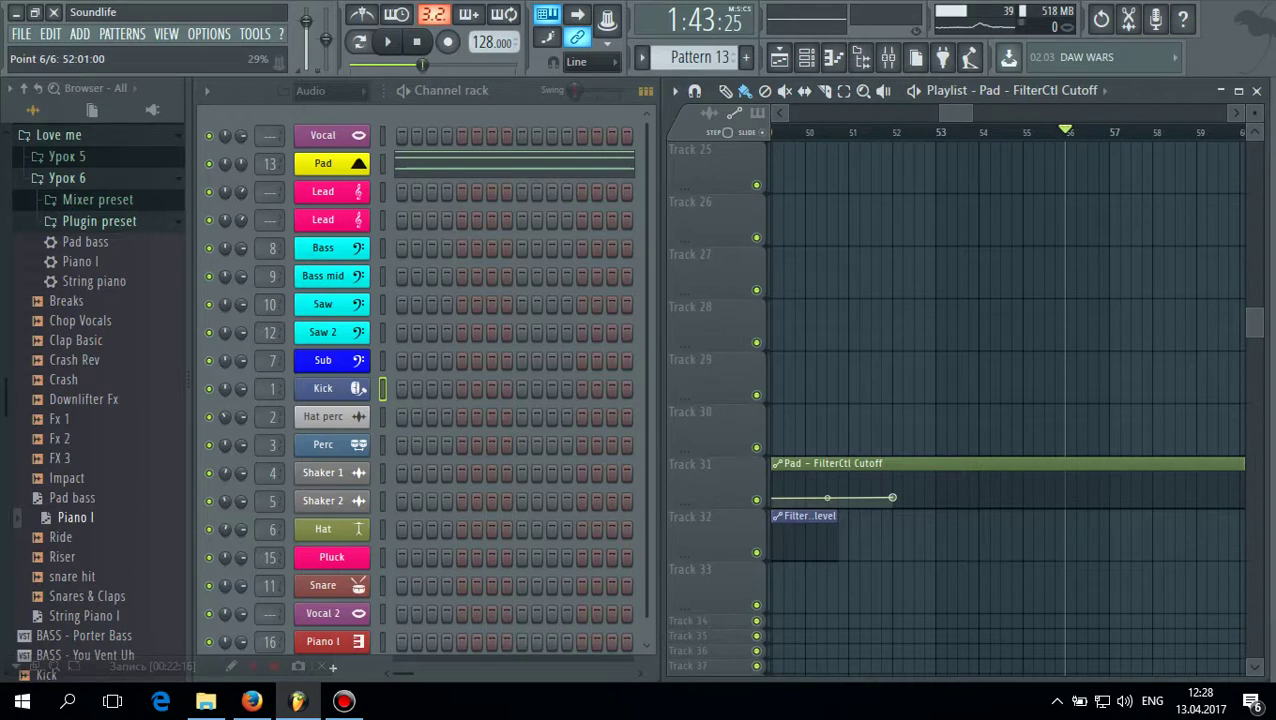
{"action": "left_click_drag", "start_coordinate": [903, 497], "coordinate": [948, 473]}
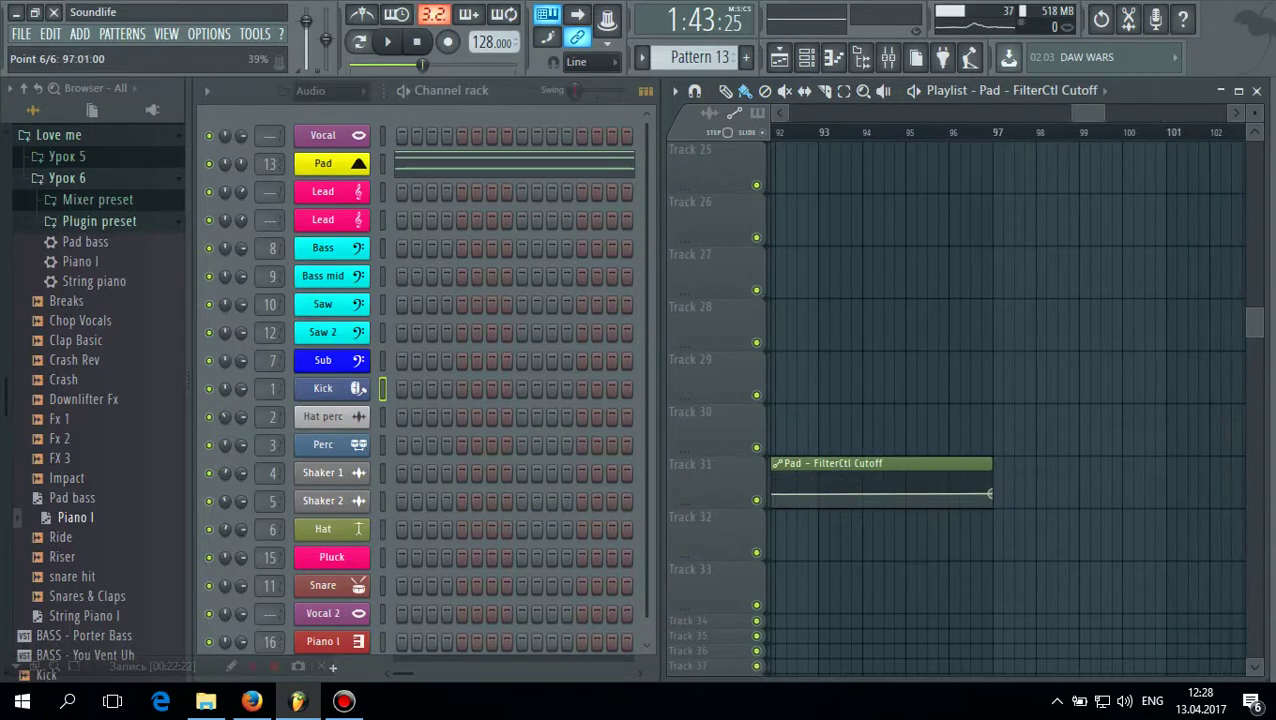
Play the arrangement from about bar 47 and add a small upward step to the Pad cutoff automation at bar 65
{"action": "left_click_drag", "start_coordinate": [1096, 113], "coordinate": [951, 113]}
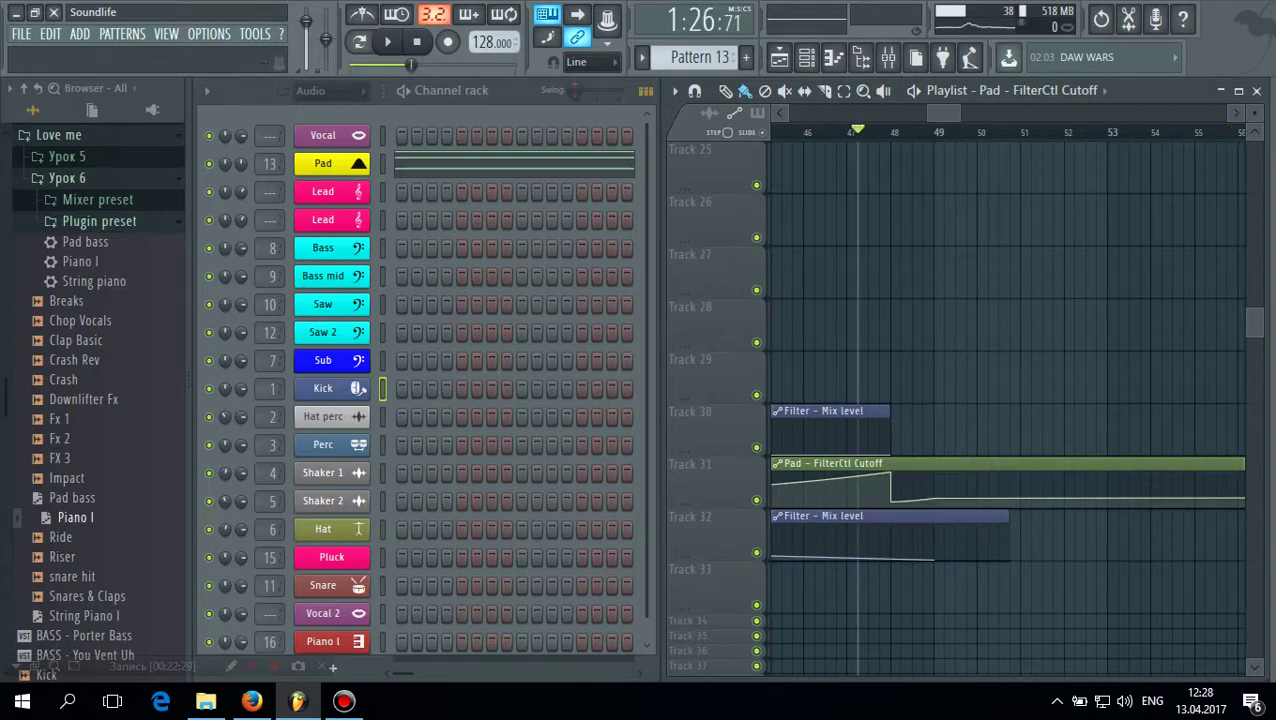
{"action": "left_click", "coordinate": [387, 41]}
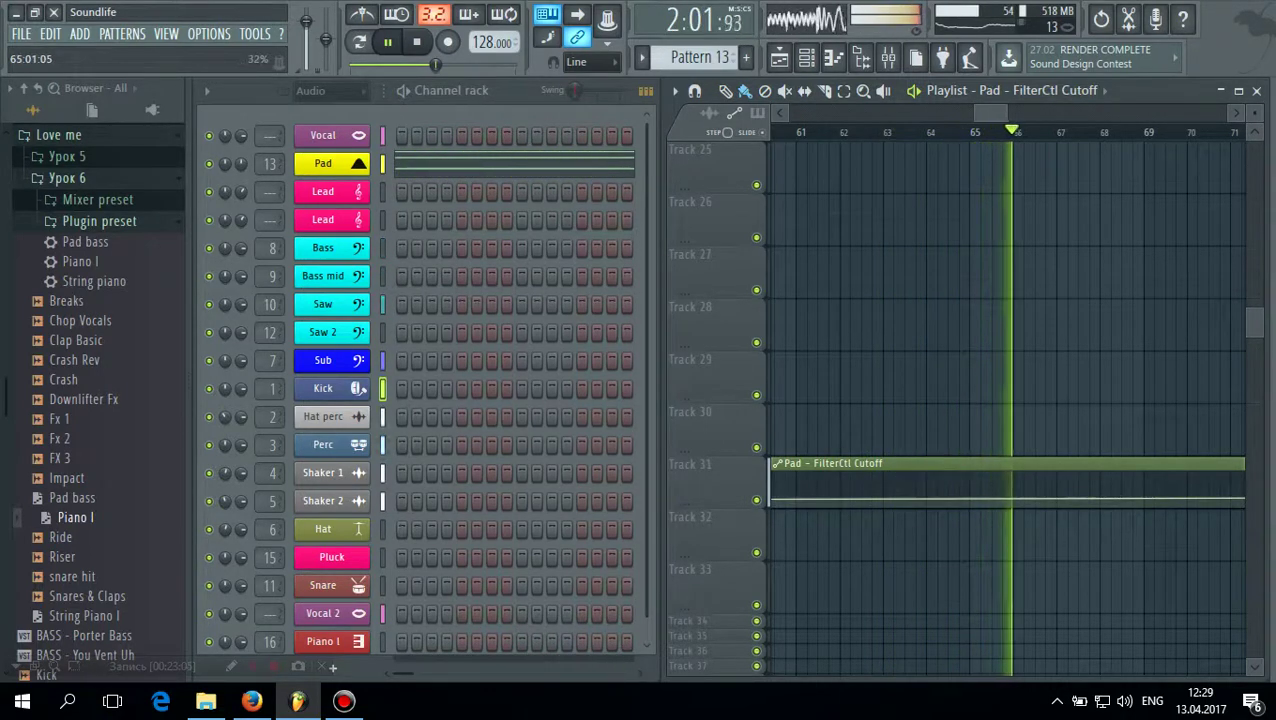
{"action": "right_click", "coordinate": [1011, 497]}
{"action": "left_click_drag", "start_coordinate": [1011, 497], "coordinate": [969, 489]}
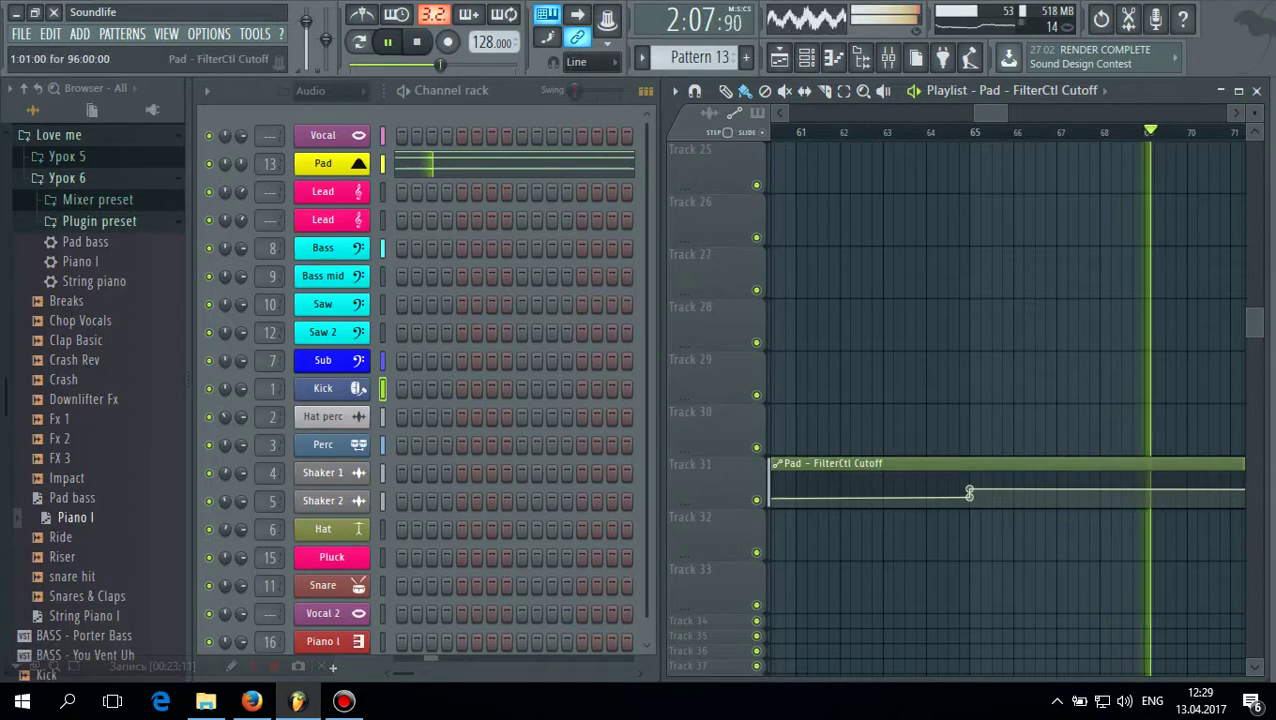
{"action": "left_click_drag", "start_coordinate": [969, 489], "coordinate": [969, 492]}
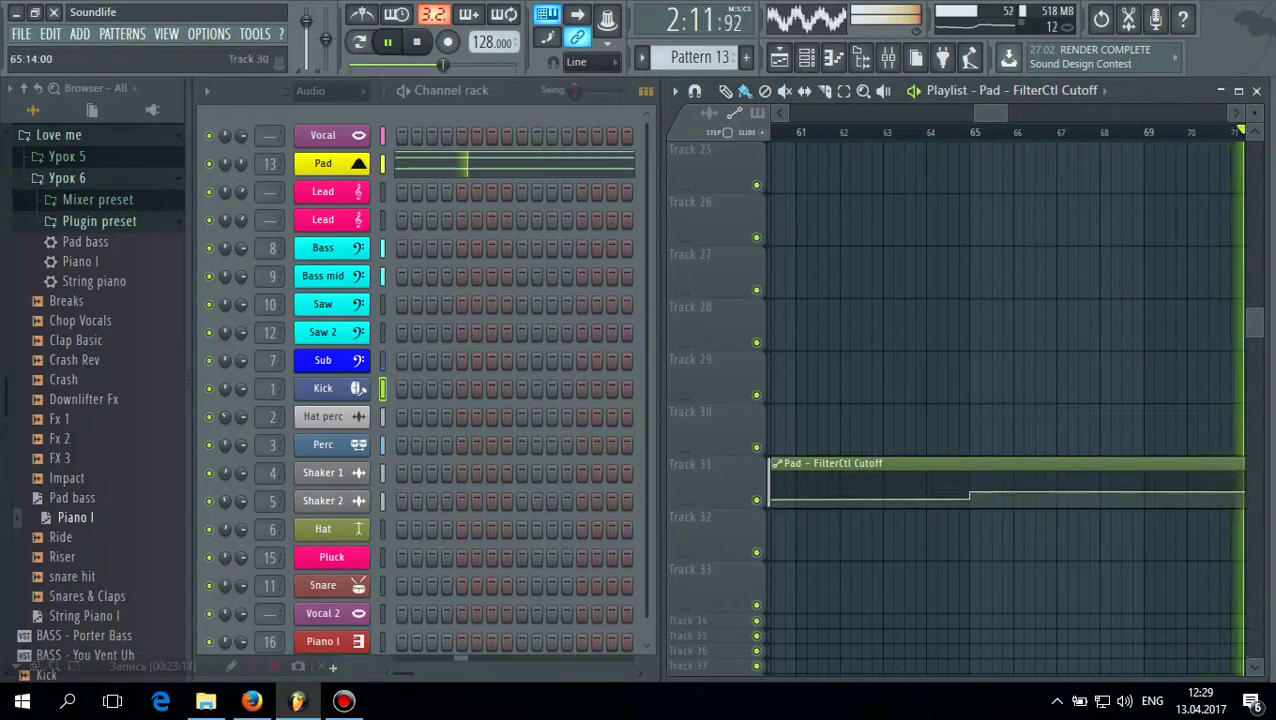
Raise the end of the Pad cutoff automation slightly, extend its clip about half a bar past bar 97, and stop playback
{"action": "left_click_drag", "start_coordinate": [991, 113], "coordinate": [1027, 113]}
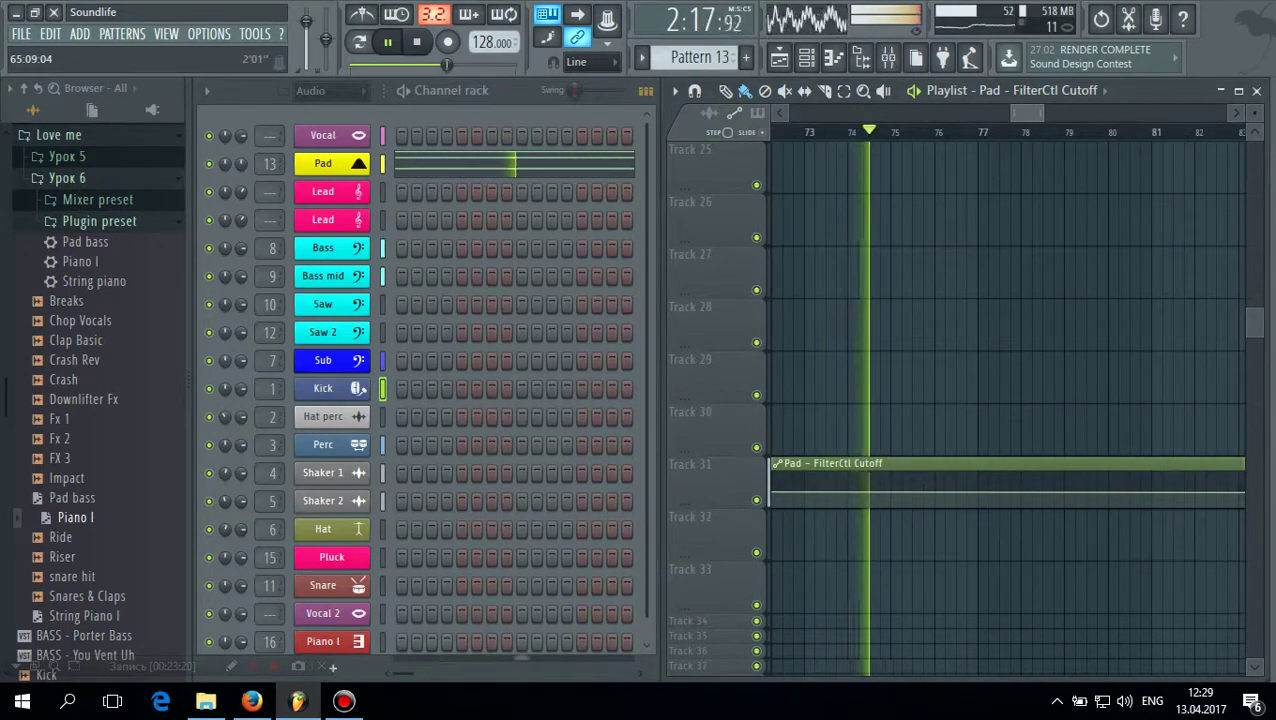
{"action": "left_click_drag", "start_coordinate": [1027, 113], "coordinate": [1031, 113]}
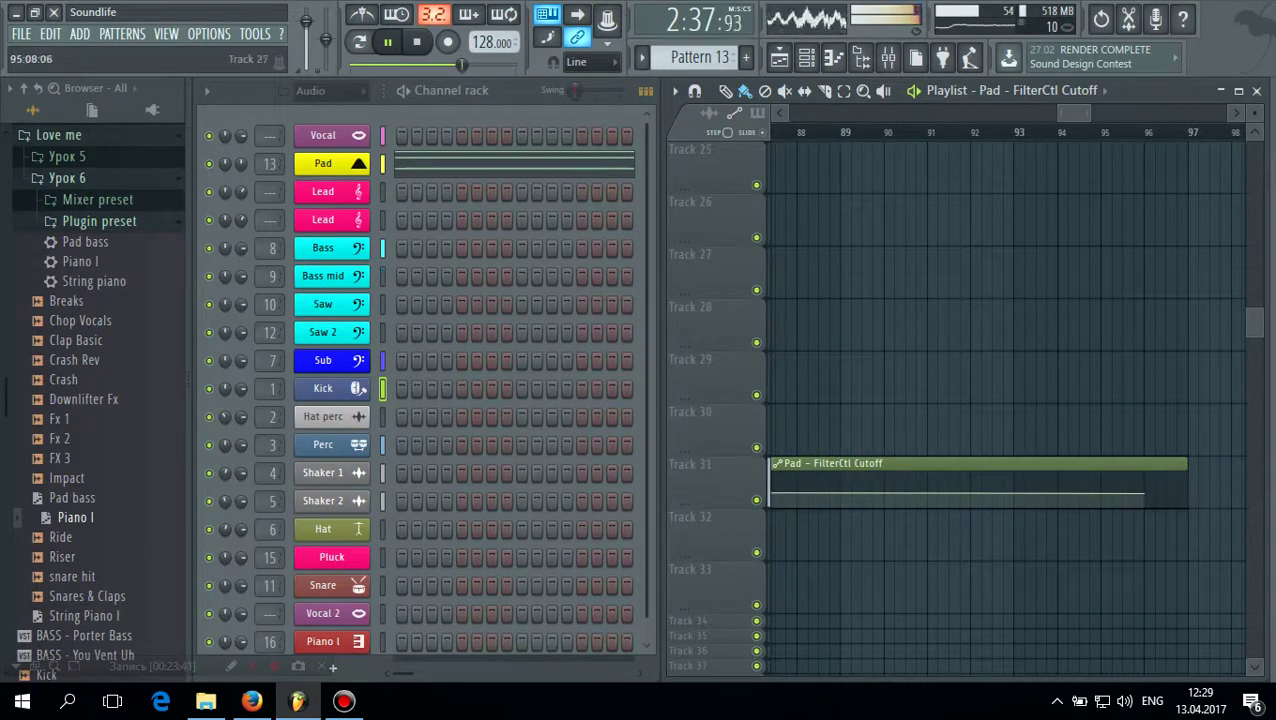
{"action": "left_click_drag", "start_coordinate": [1145, 493], "coordinate": [1187, 490]}
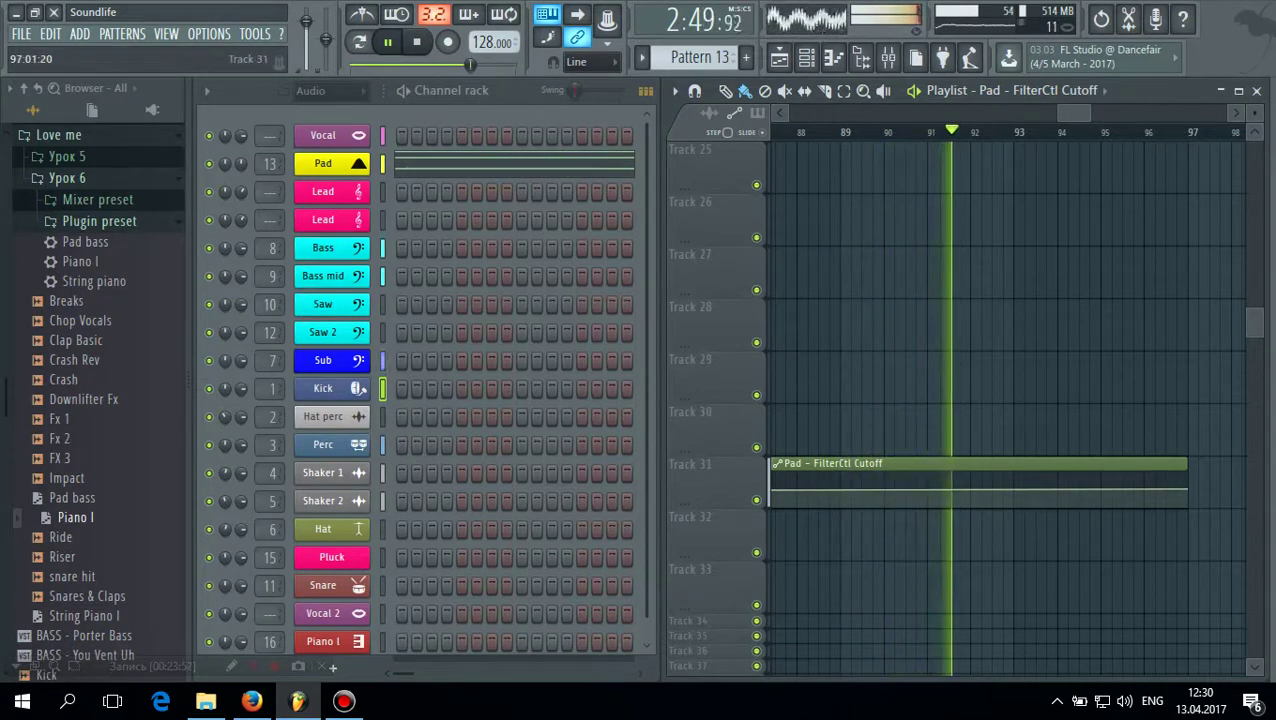
{"action": "left_click_drag", "start_coordinate": [1187, 485], "coordinate": [1208, 485]}
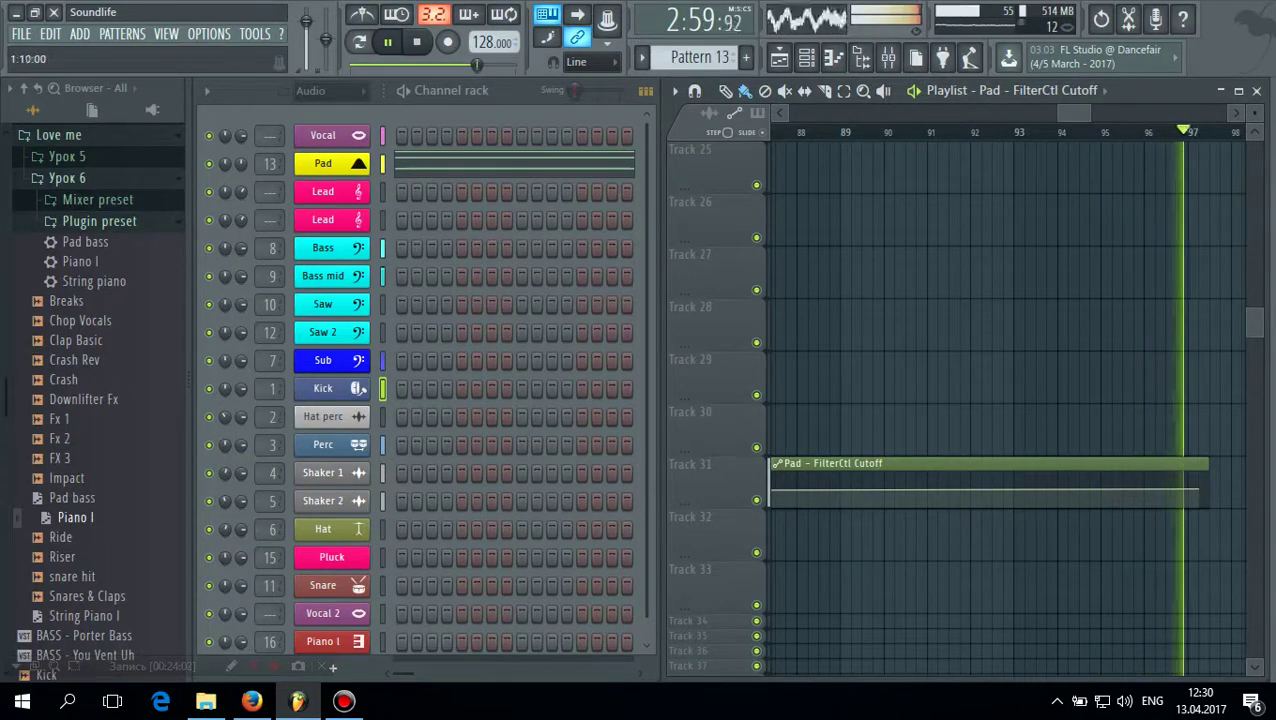
{"action": "key", "text": "space"}
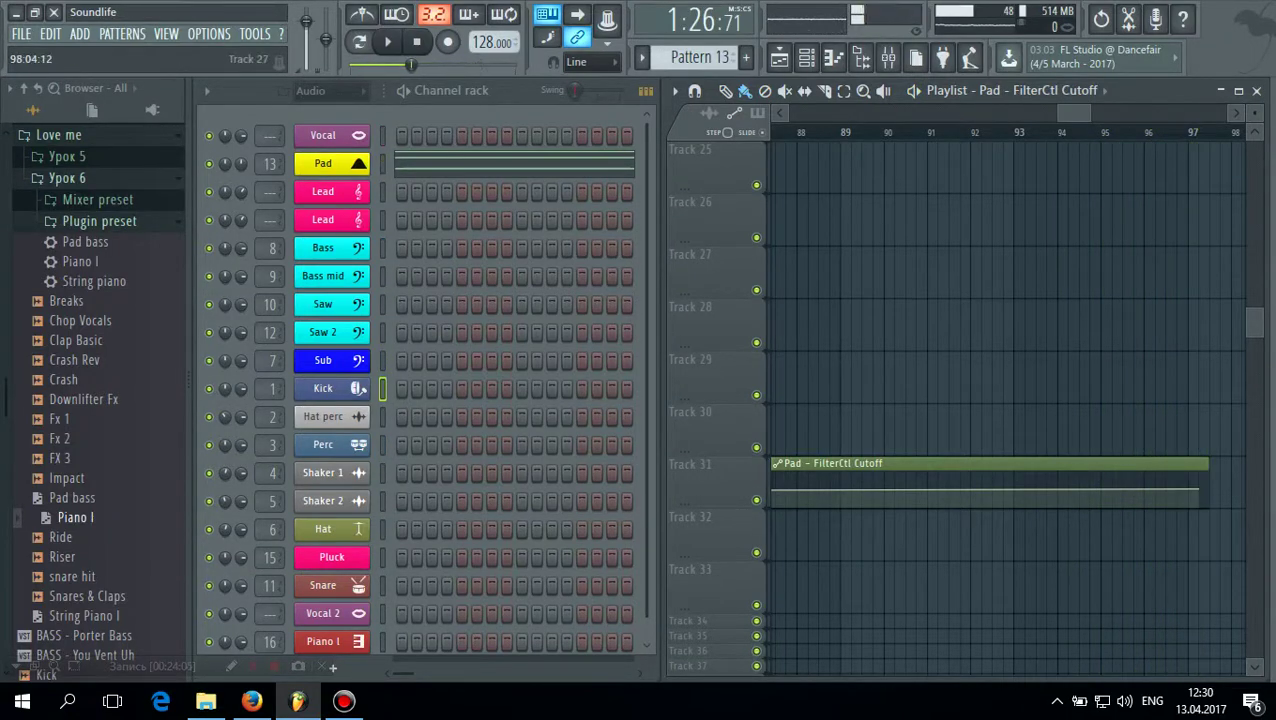
Add a new Sylenth1 [64bit] instrument channel to the project
{"action": "scroll", "coordinate": [700, 240], "scroll_direction": "up", "scroll_amount": 8}
{"action": "left_click_drag", "start_coordinate": [1079, 113], "coordinate": [1104, 113]}
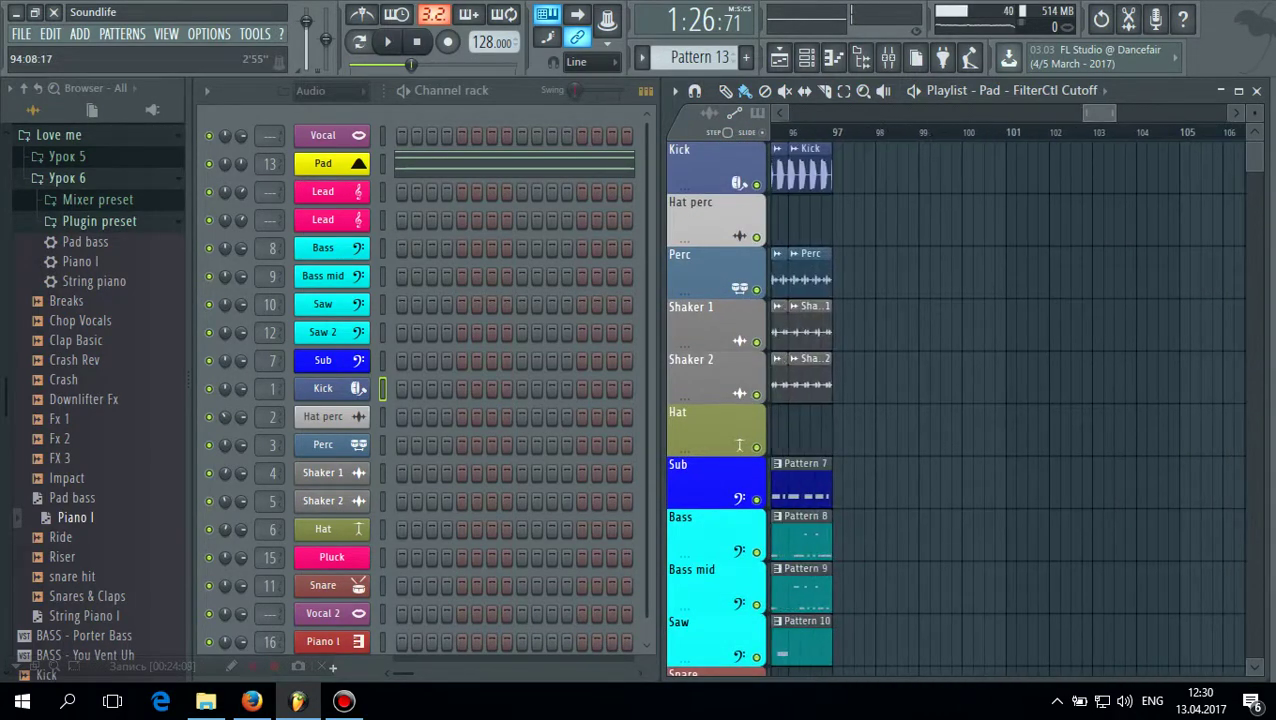
{"action": "scroll", "coordinate": [950, 400], "scroll_direction": "down", "scroll_amount": 4}
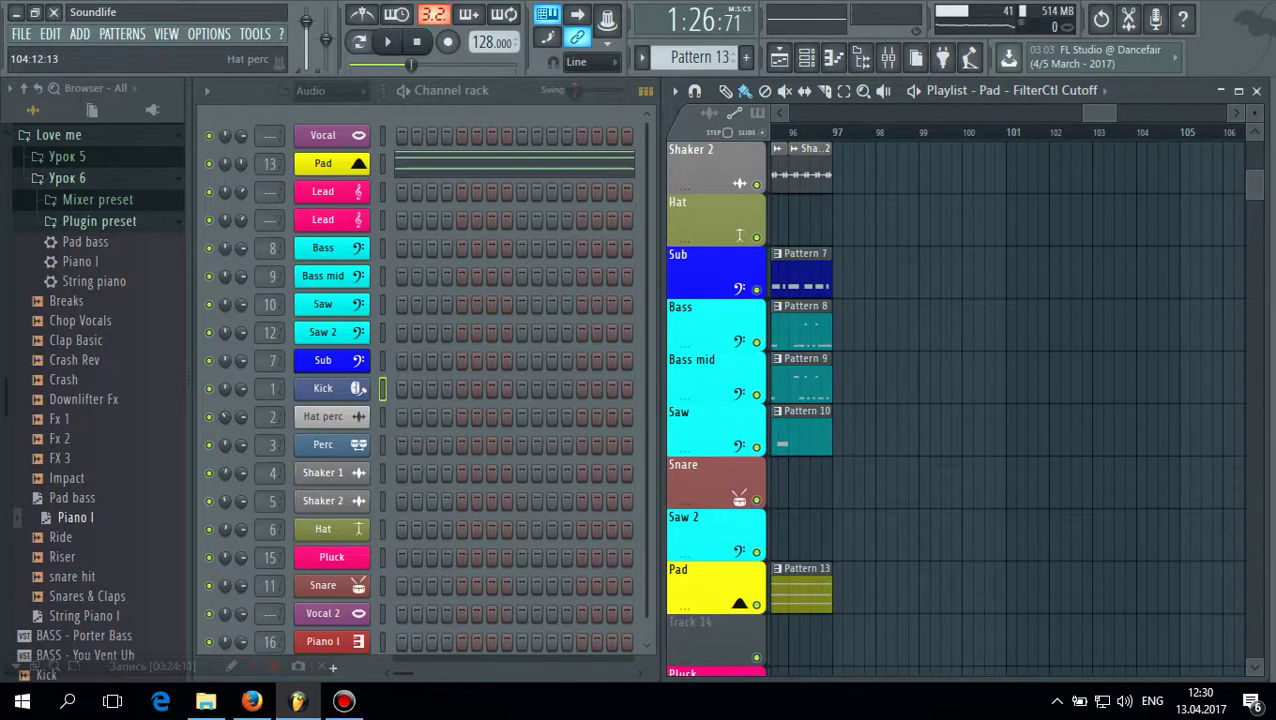
{"action": "scroll", "coordinate": [955, 406], "scroll_direction": "down", "scroll_amount": 5}
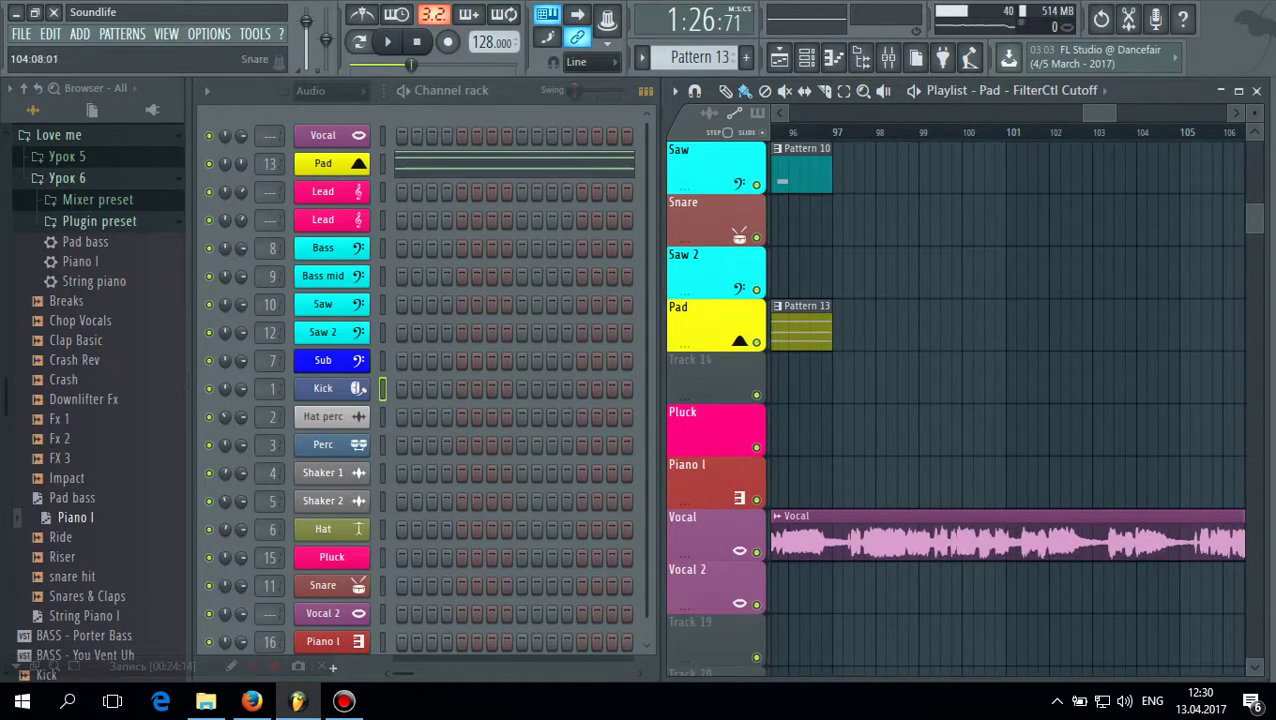
{"action": "scroll", "coordinate": [955, 400], "scroll_direction": "down", "scroll_amount": 3}
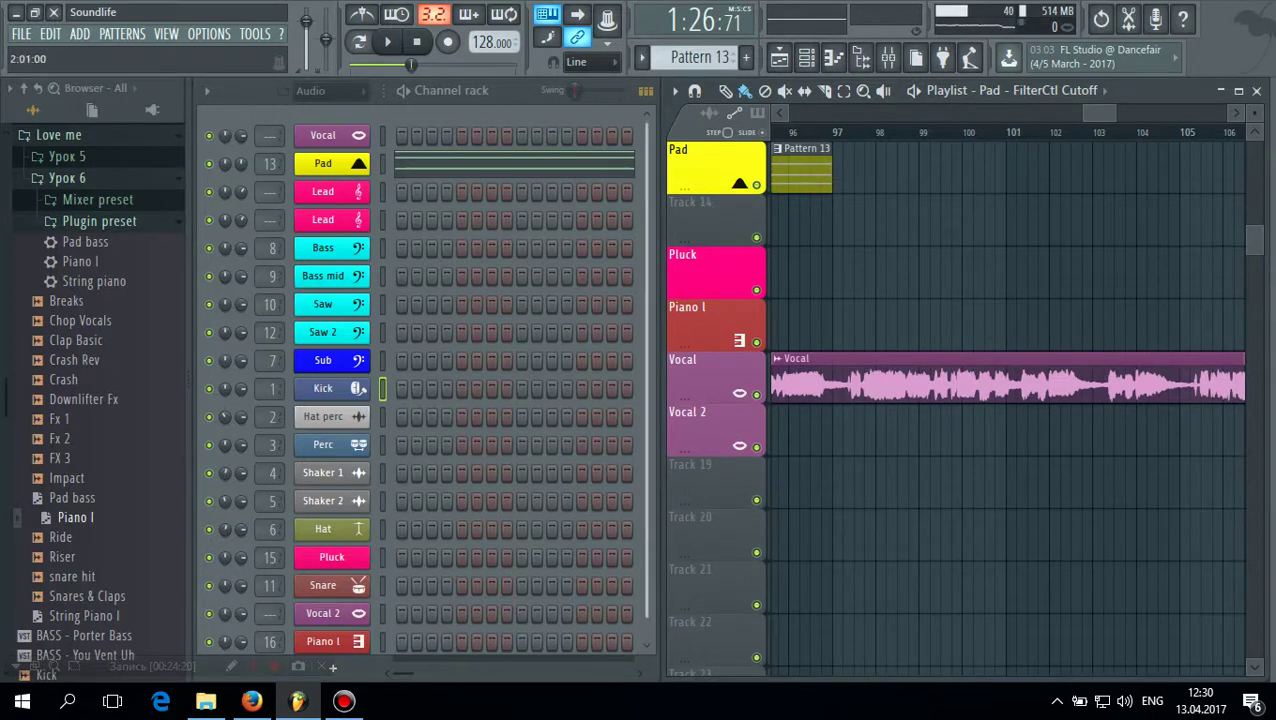
{"action": "scroll", "coordinate": [420, 380], "scroll_direction": "down", "scroll_amount": 2}
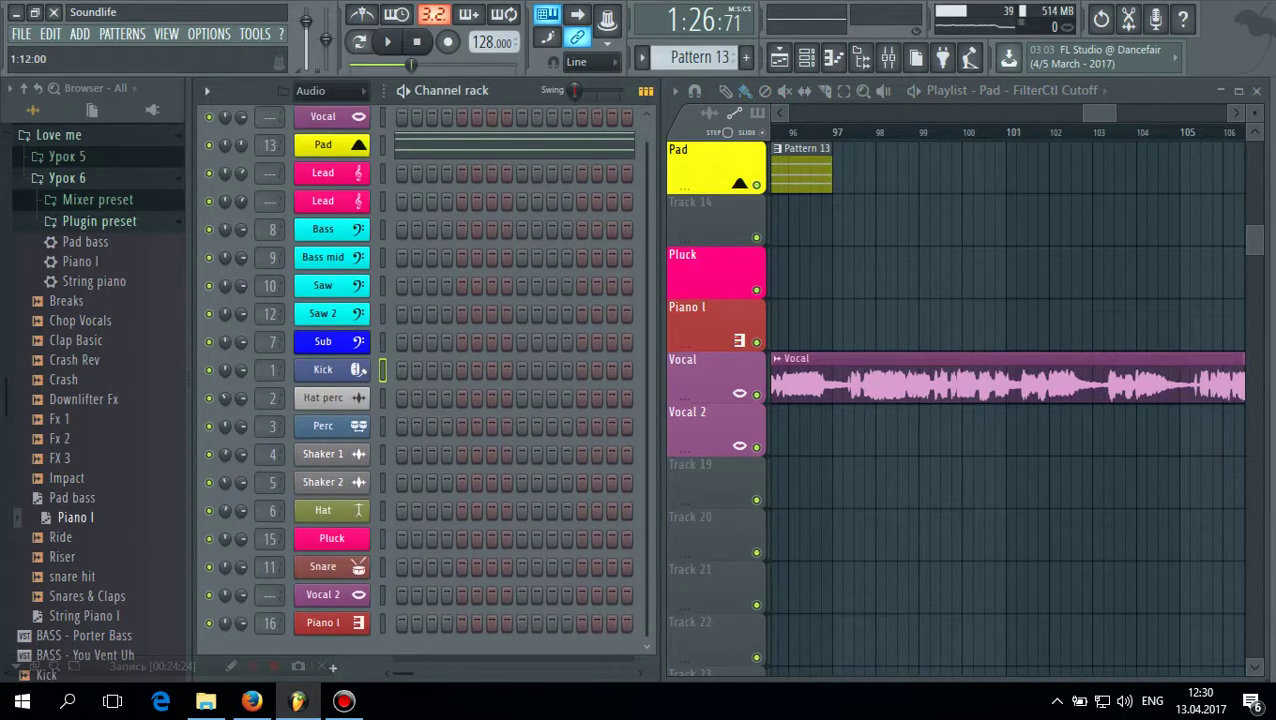
{"action": "left_click", "coordinate": [333, 667]}
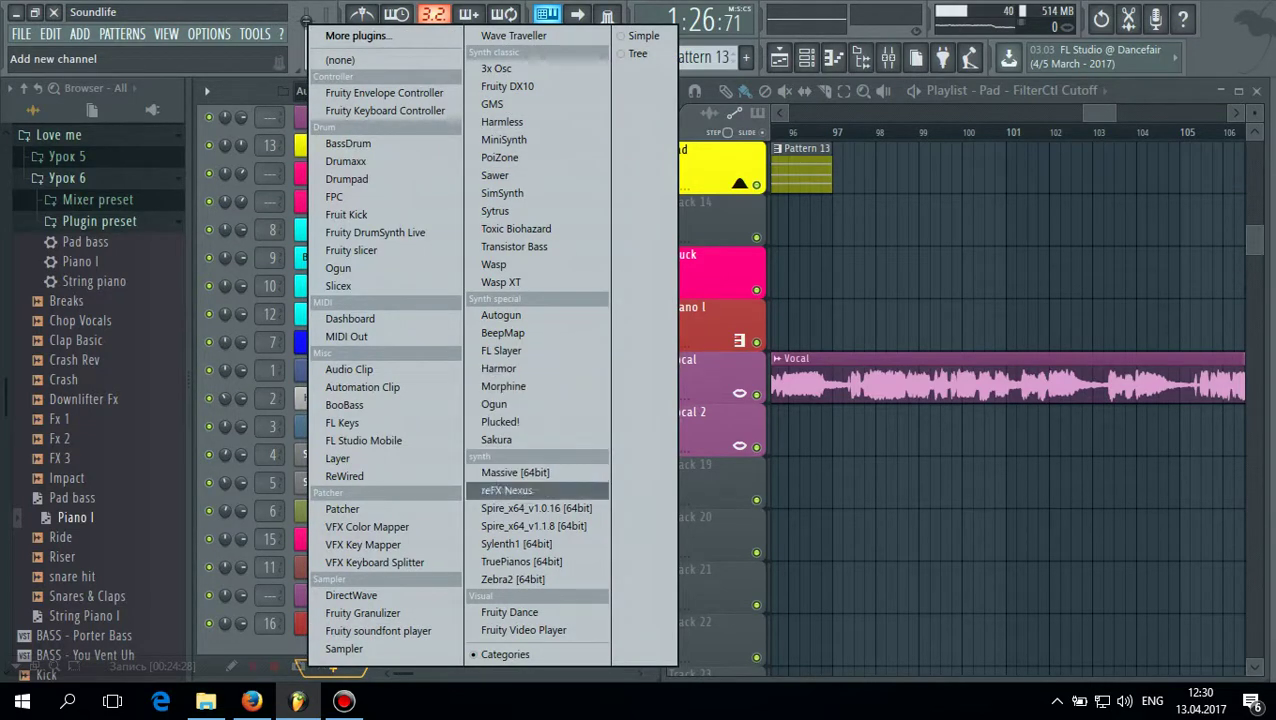
{"action": "left_click", "coordinate": [517, 543]}
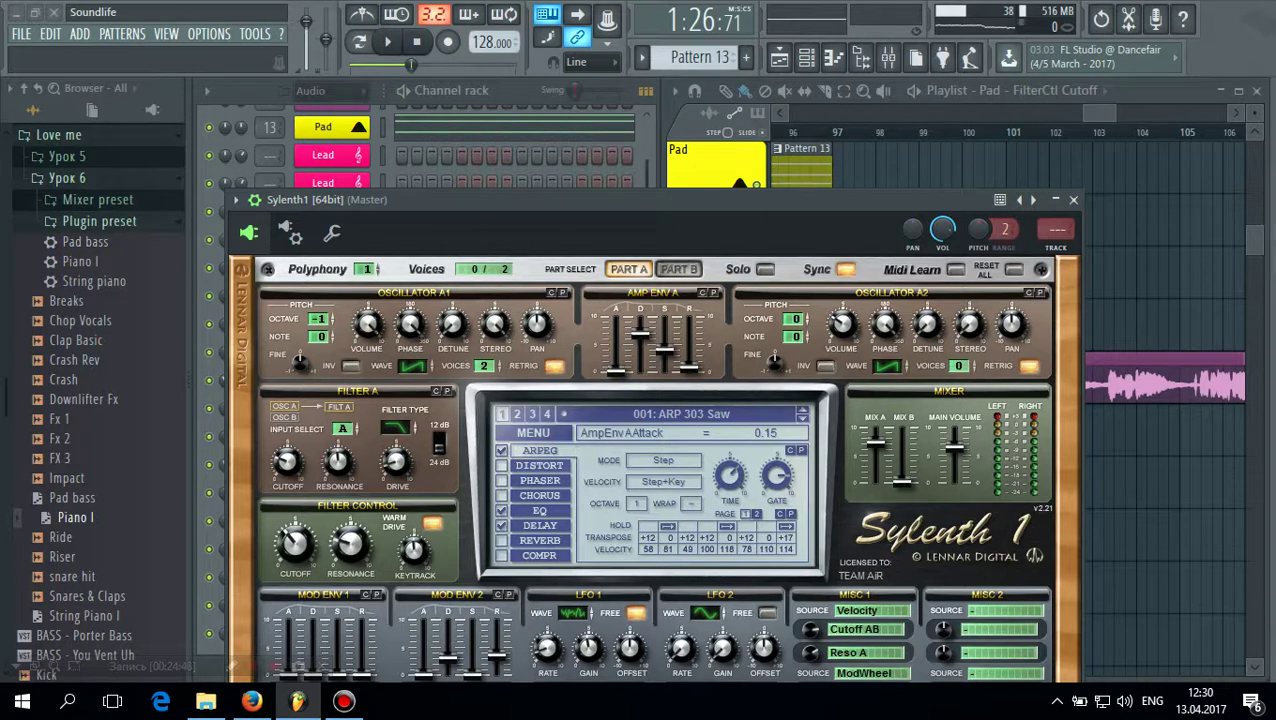
{"action": "left_click", "coordinate": [533, 432]}
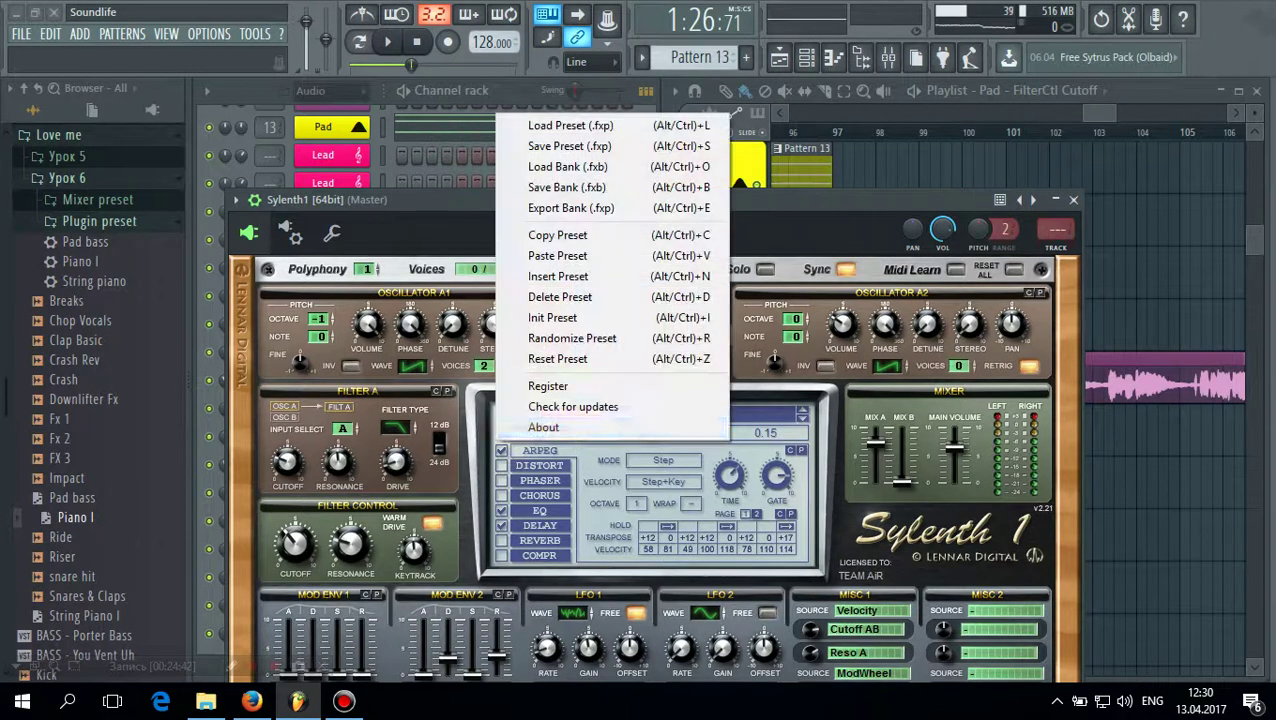
{"action": "left_click", "coordinate": [570, 125]}
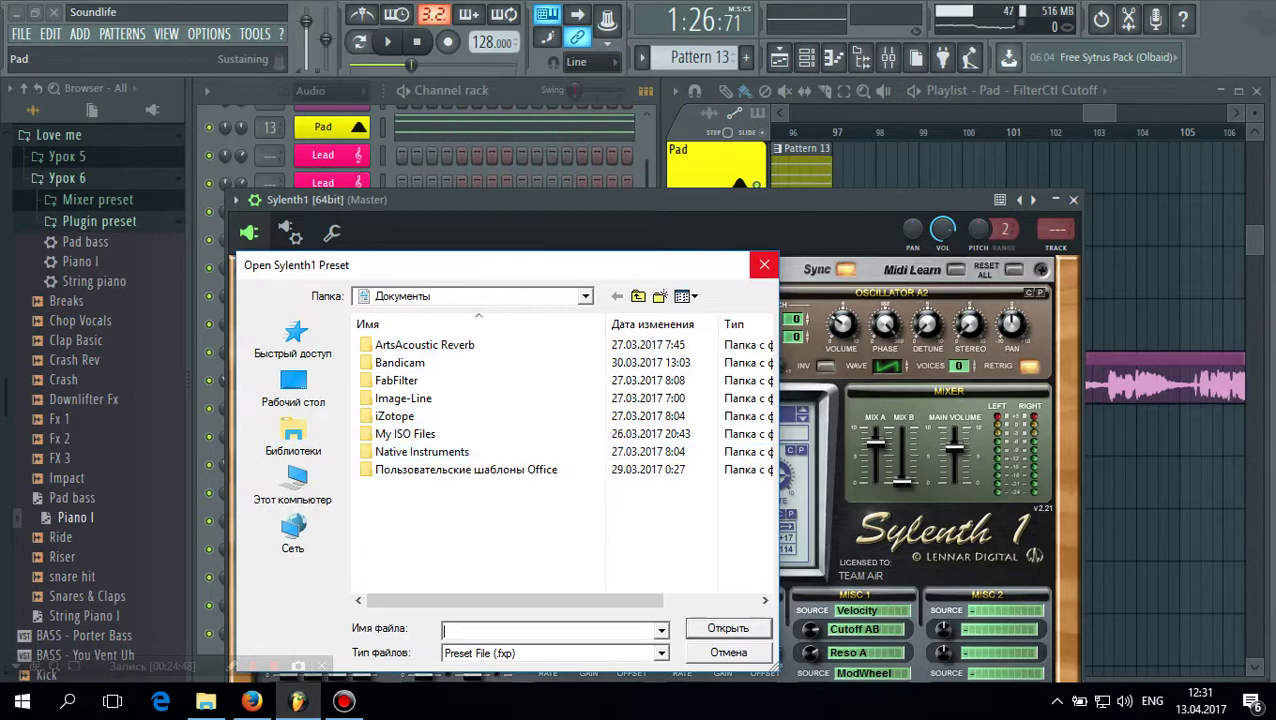
{"action": "left_click", "coordinate": [764, 264]}
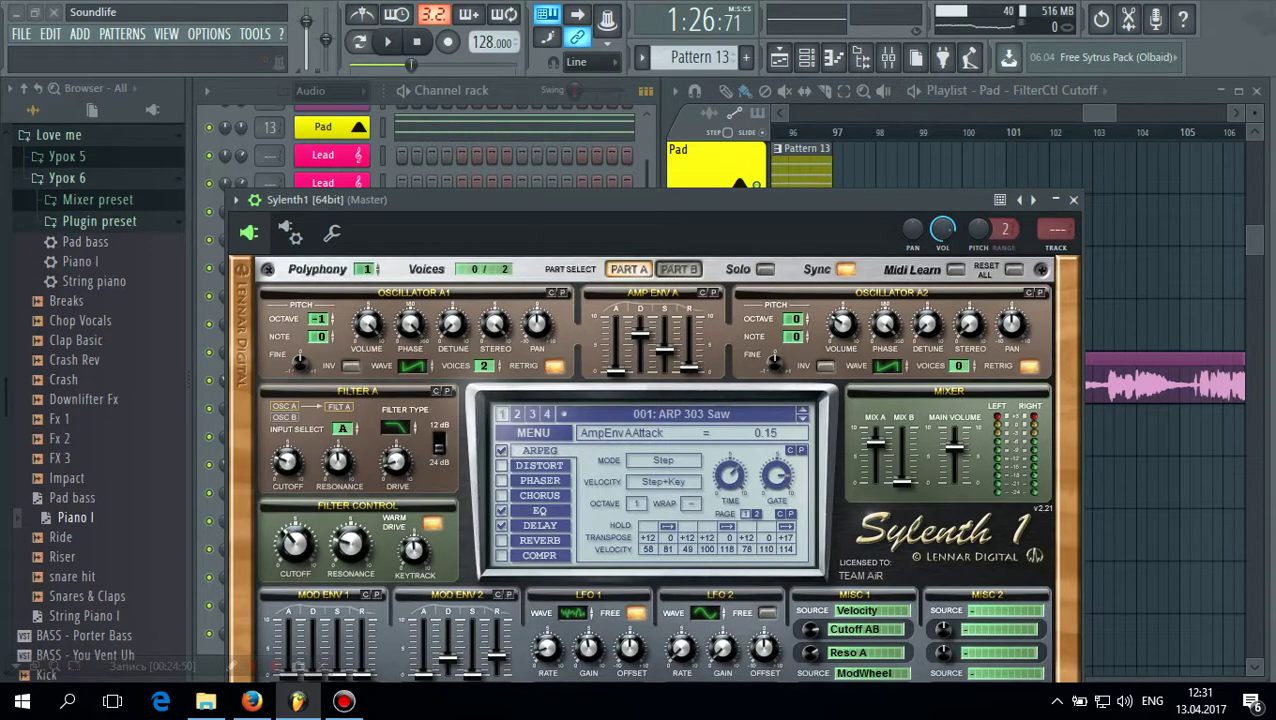
Try to load a Sylenth1 preset from the Love me > Урок 6 > Plugin preset folder on drive D
{"action": "left_click", "coordinate": [533, 432]}
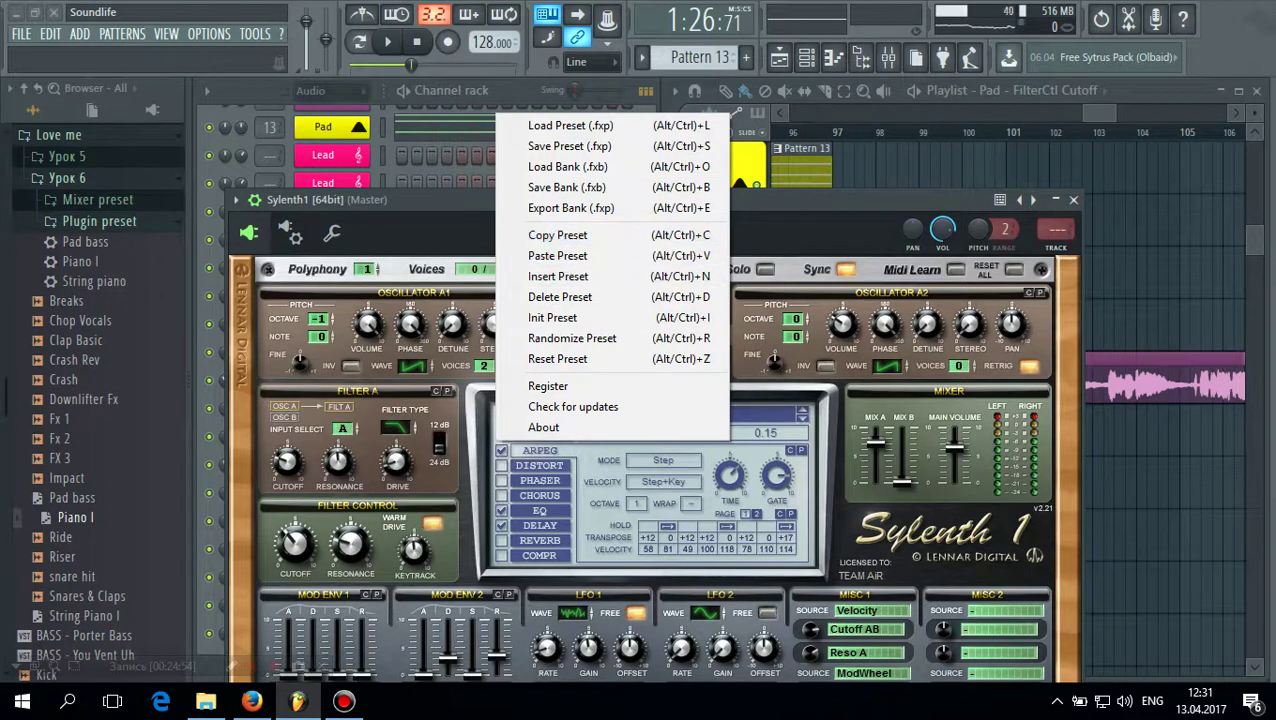
{"action": "left_click", "coordinate": [570, 125]}
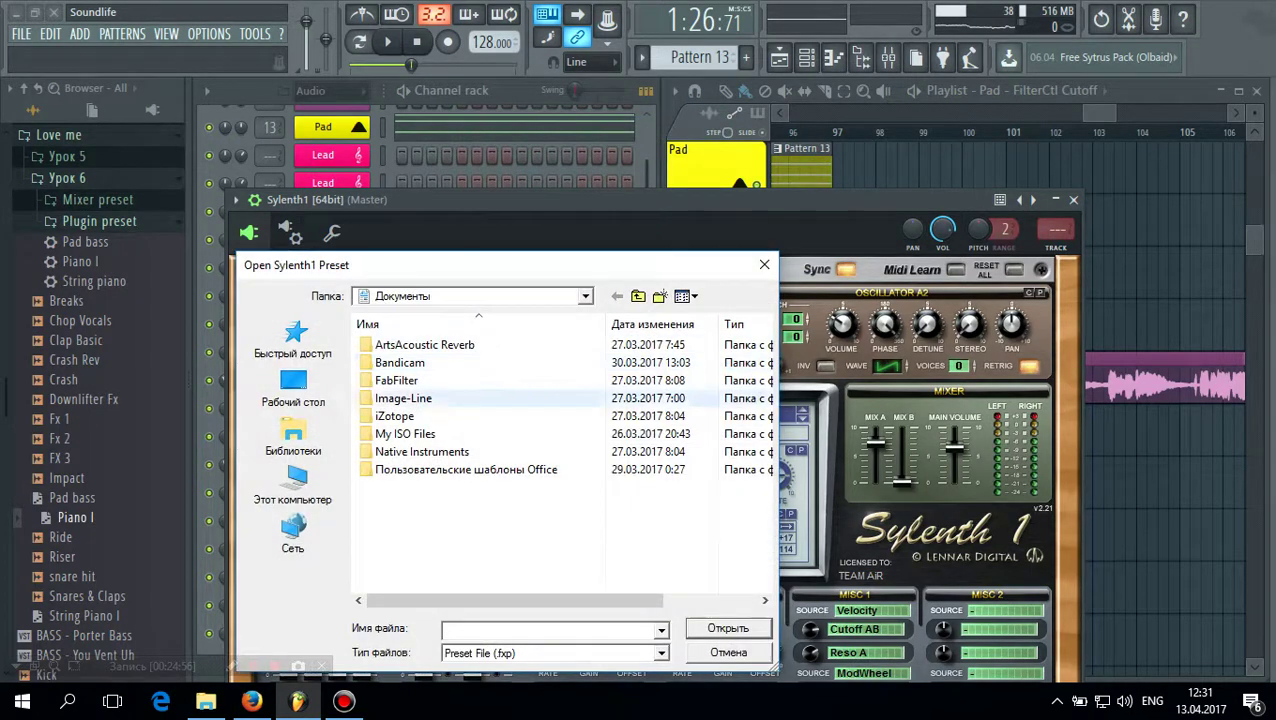
{"action": "left_click", "coordinate": [292, 485]}
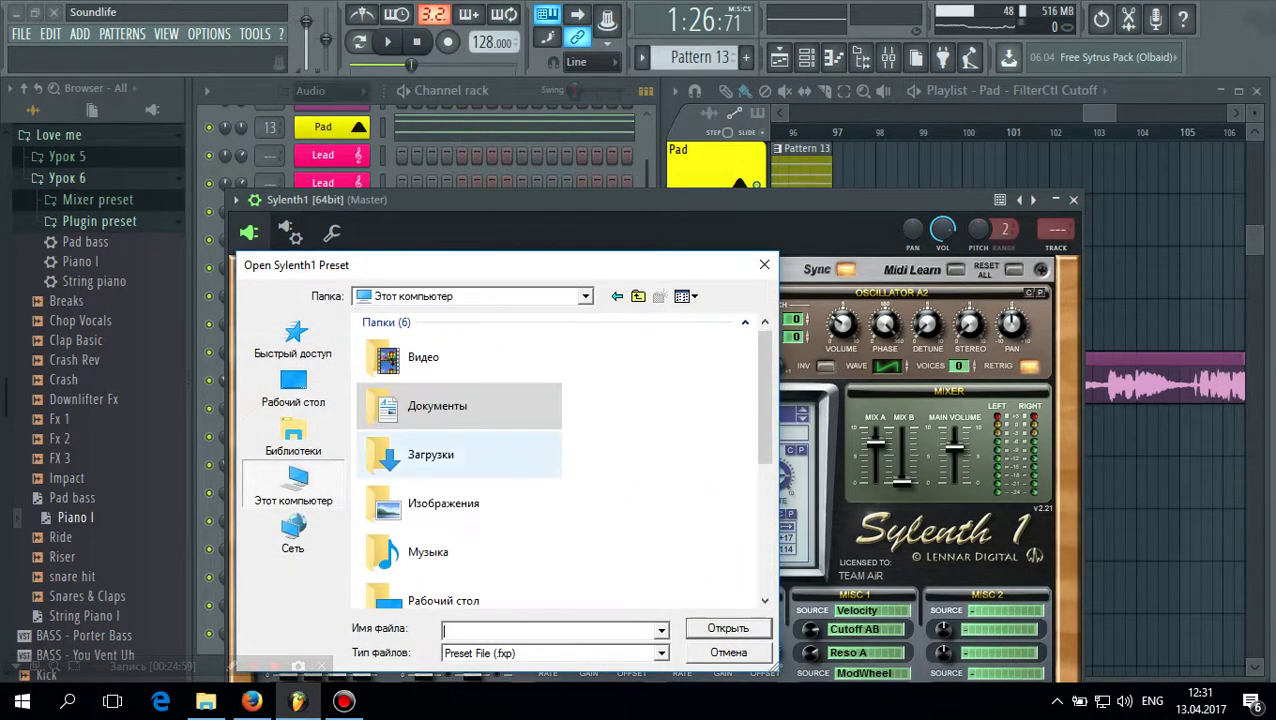
{"action": "scroll", "coordinate": [460, 520], "scroll_direction": "down", "scroll_amount": 3}
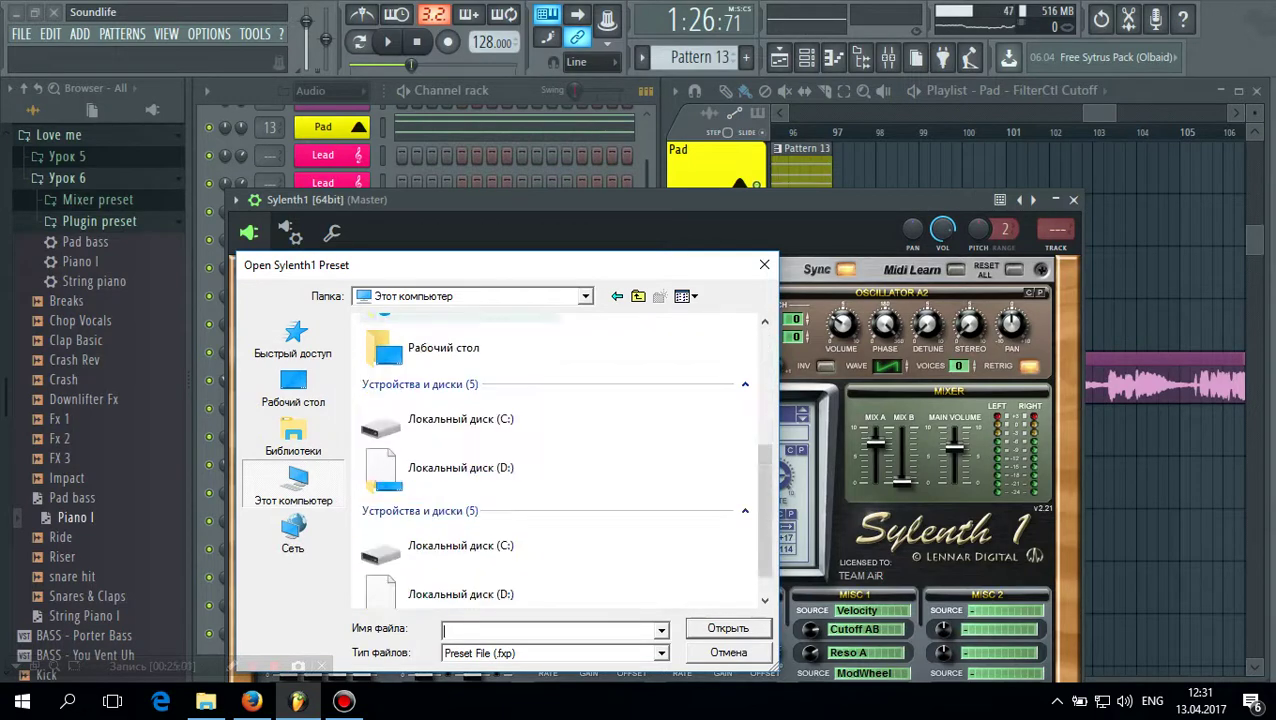
{"action": "double_click", "coordinate": [470, 462]}
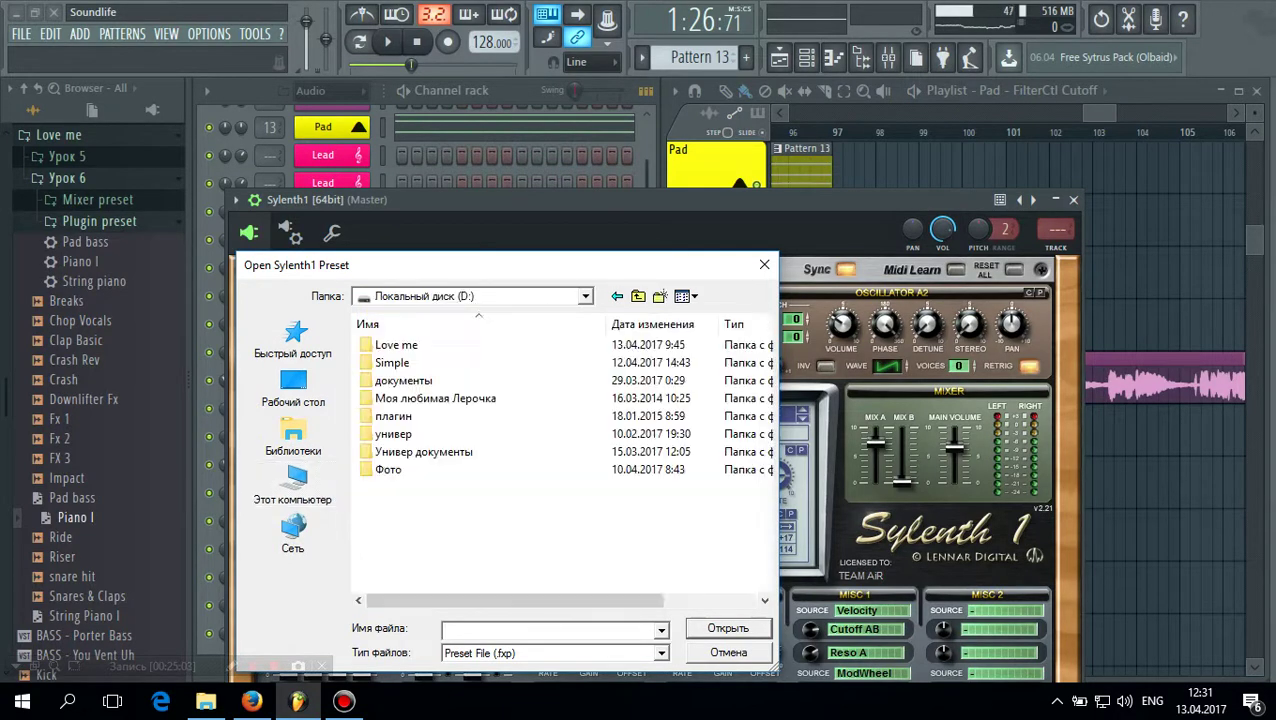
{"action": "double_click", "coordinate": [396, 344]}
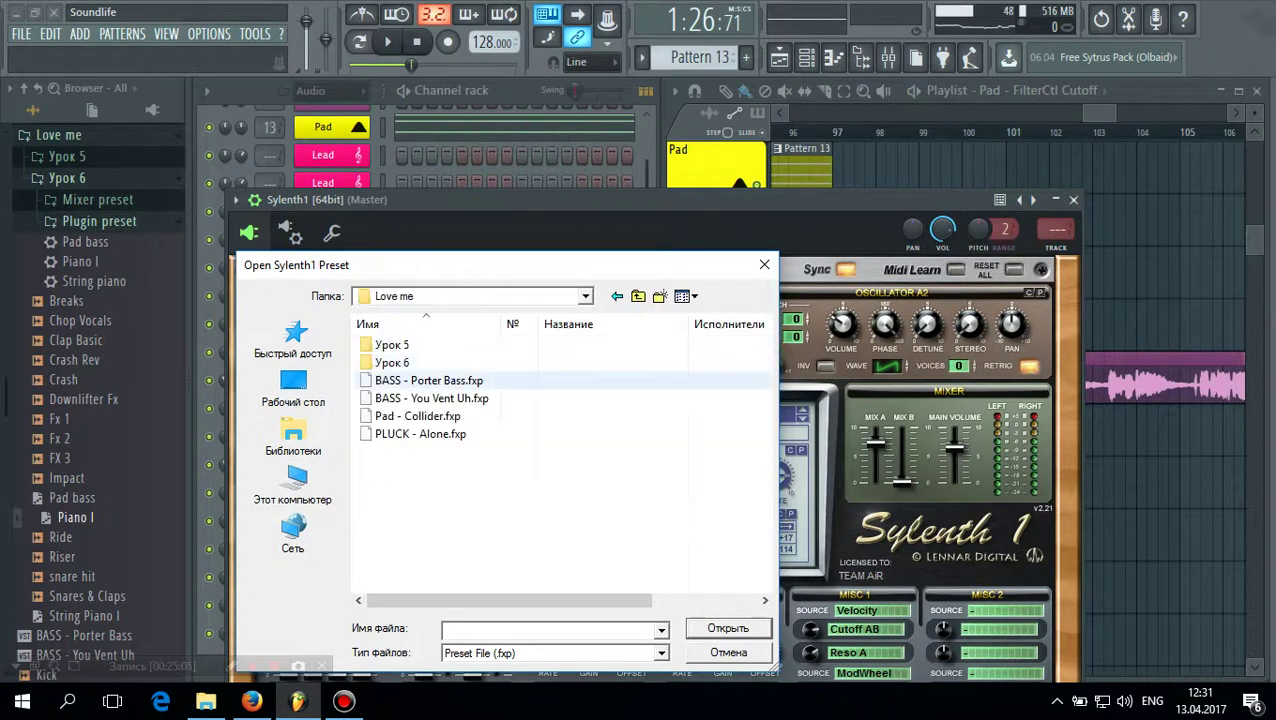
{"action": "double_click", "coordinate": [392, 362]}
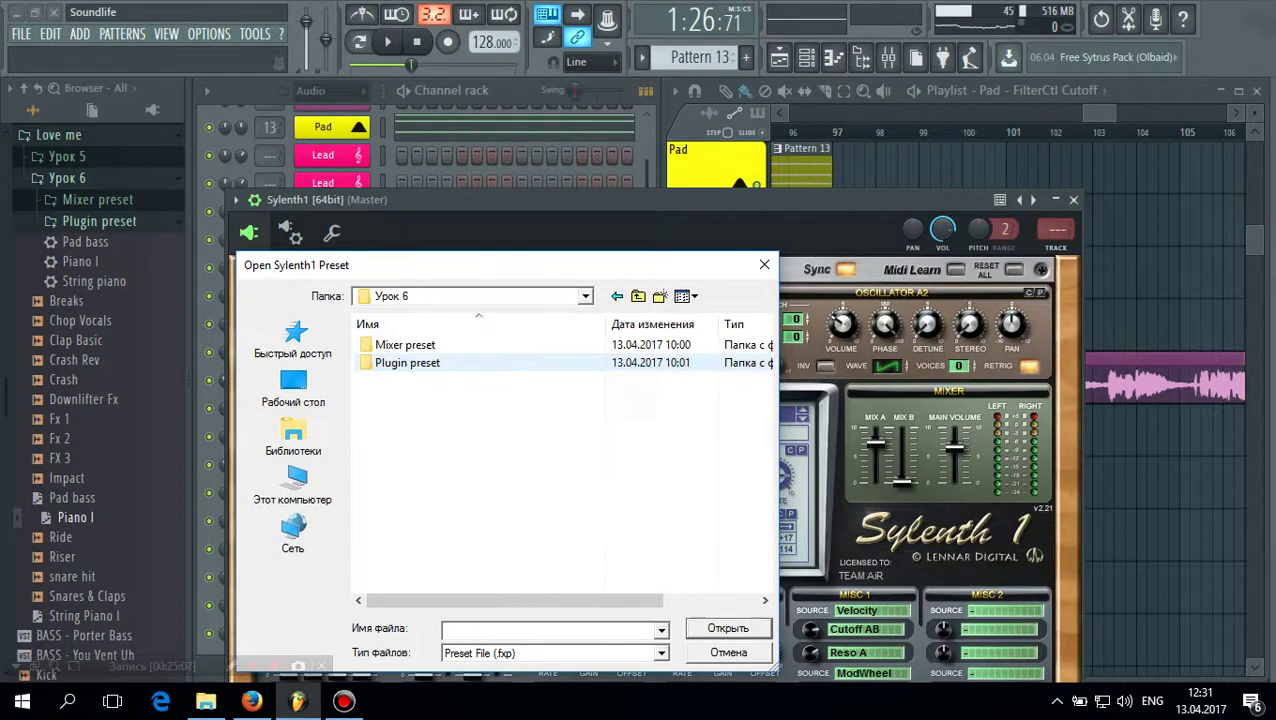
{"action": "double_click", "coordinate": [400, 362]}
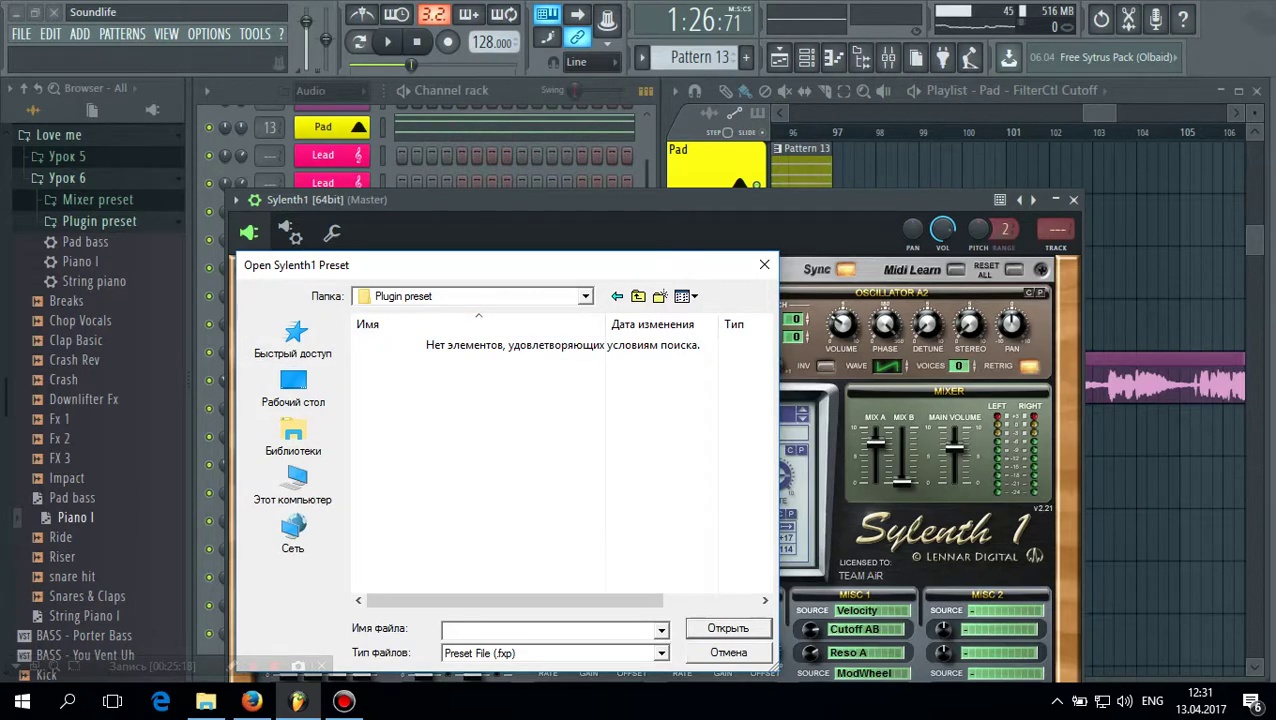
{"action": "left_click", "coordinate": [618, 296]}
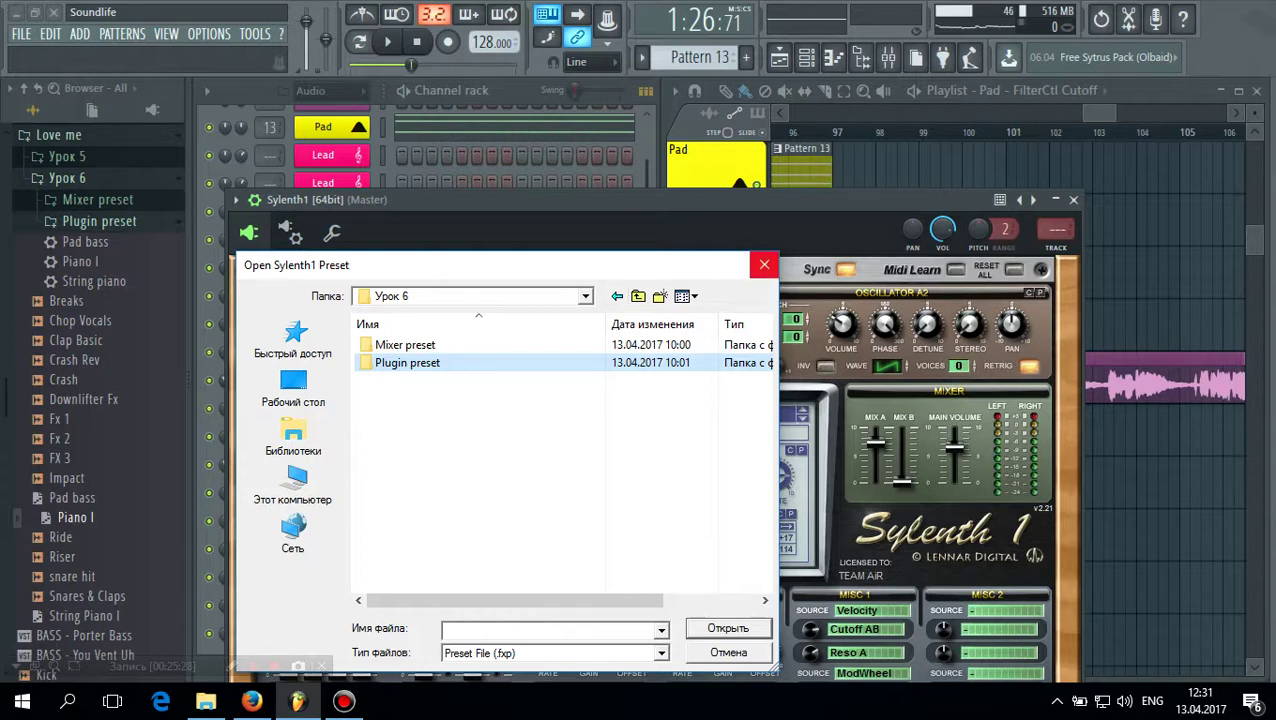
{"action": "left_click", "coordinate": [764, 265]}
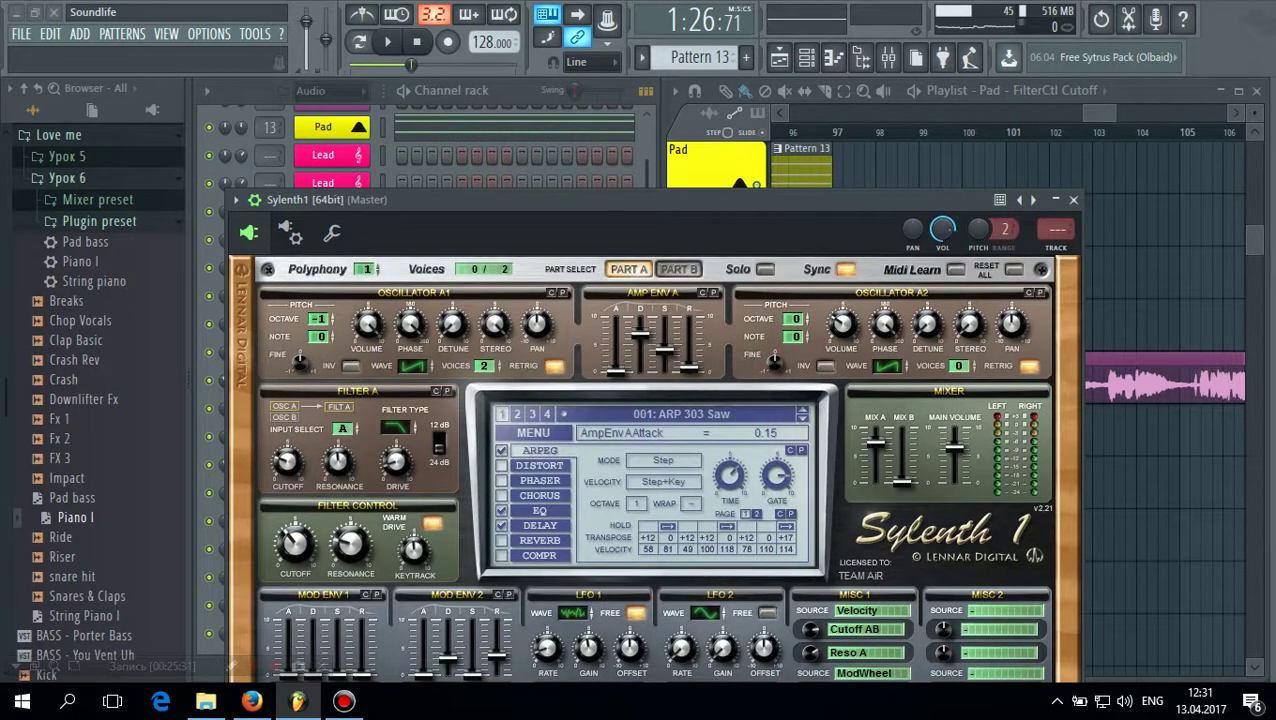
{"action": "left_click", "coordinate": [533, 432]}
{"action": "left_click", "coordinate": [533, 432]}
{"action": "left_click", "coordinate": [533, 432]}
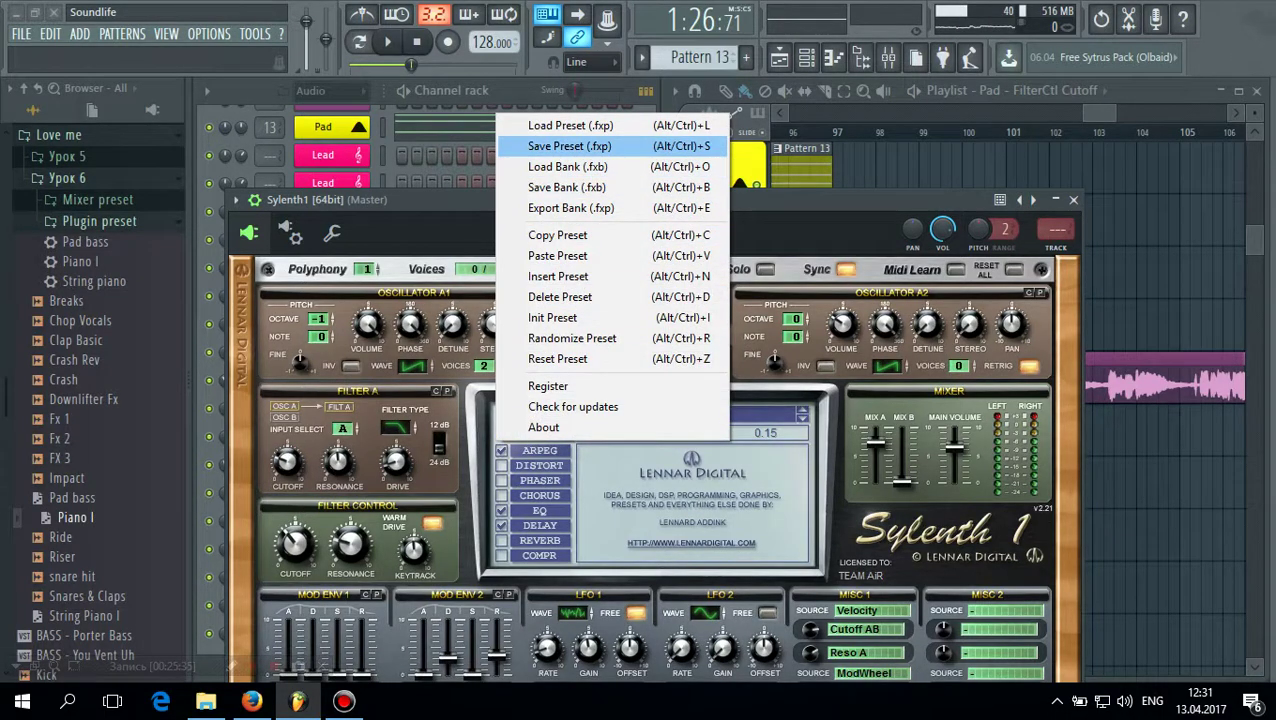
{"action": "left_click", "coordinate": [570, 125]}
{"action": "left_click", "coordinate": [293, 485]}
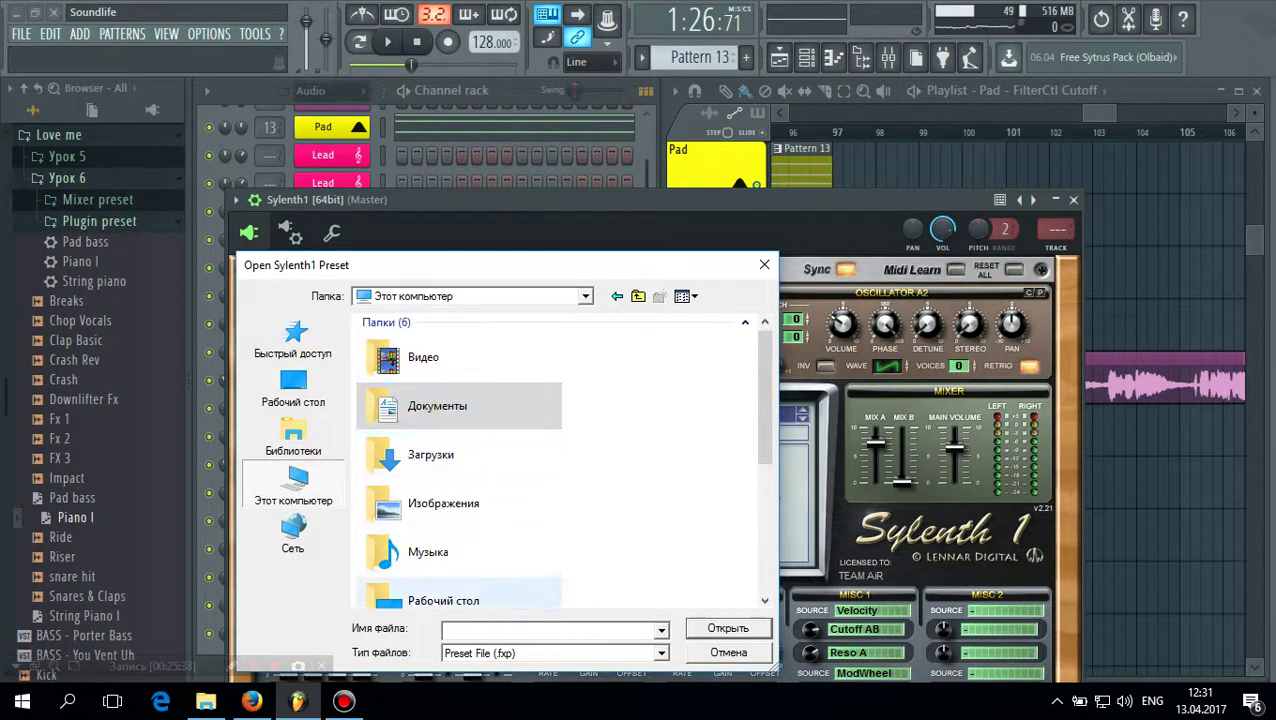
{"action": "scroll", "coordinate": [460, 474], "scroll_direction": "down", "scroll_amount": 1}
{"action": "scroll", "coordinate": [460, 474], "scroll_direction": "down", "scroll_amount": 2}
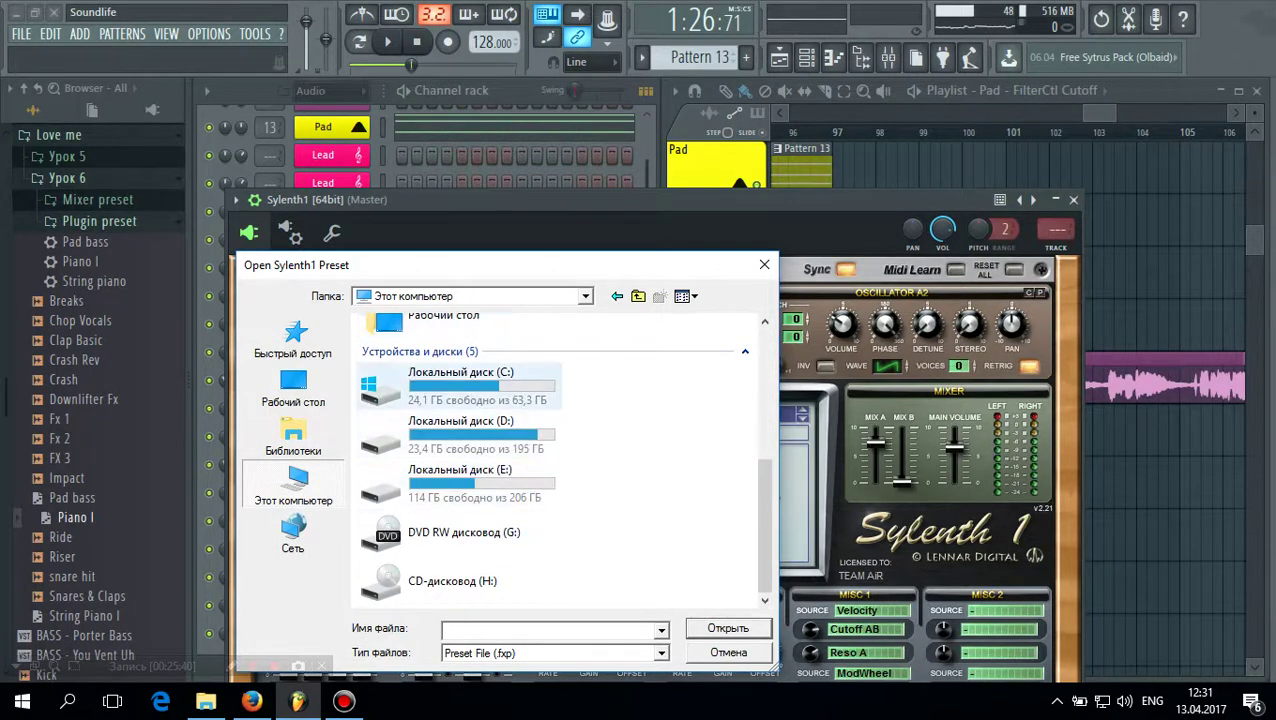
{"action": "double_click", "coordinate": [460, 430]}
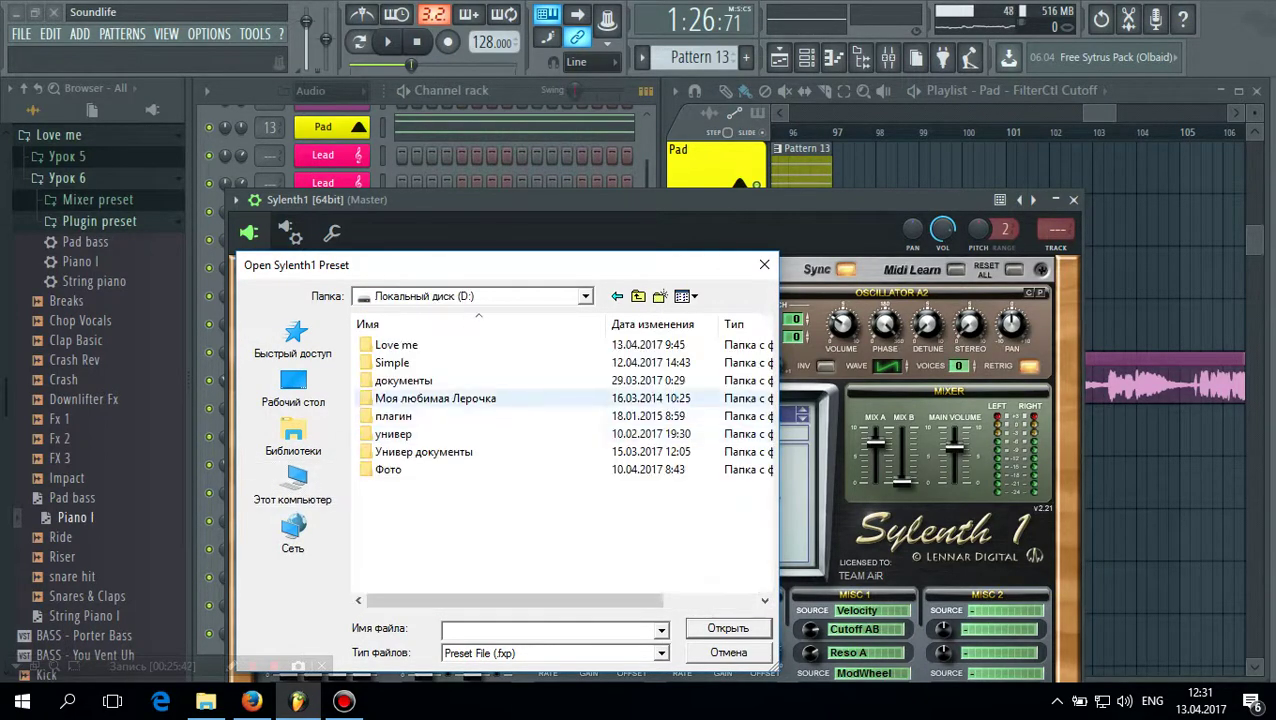
{"action": "double_click", "coordinate": [400, 344]}
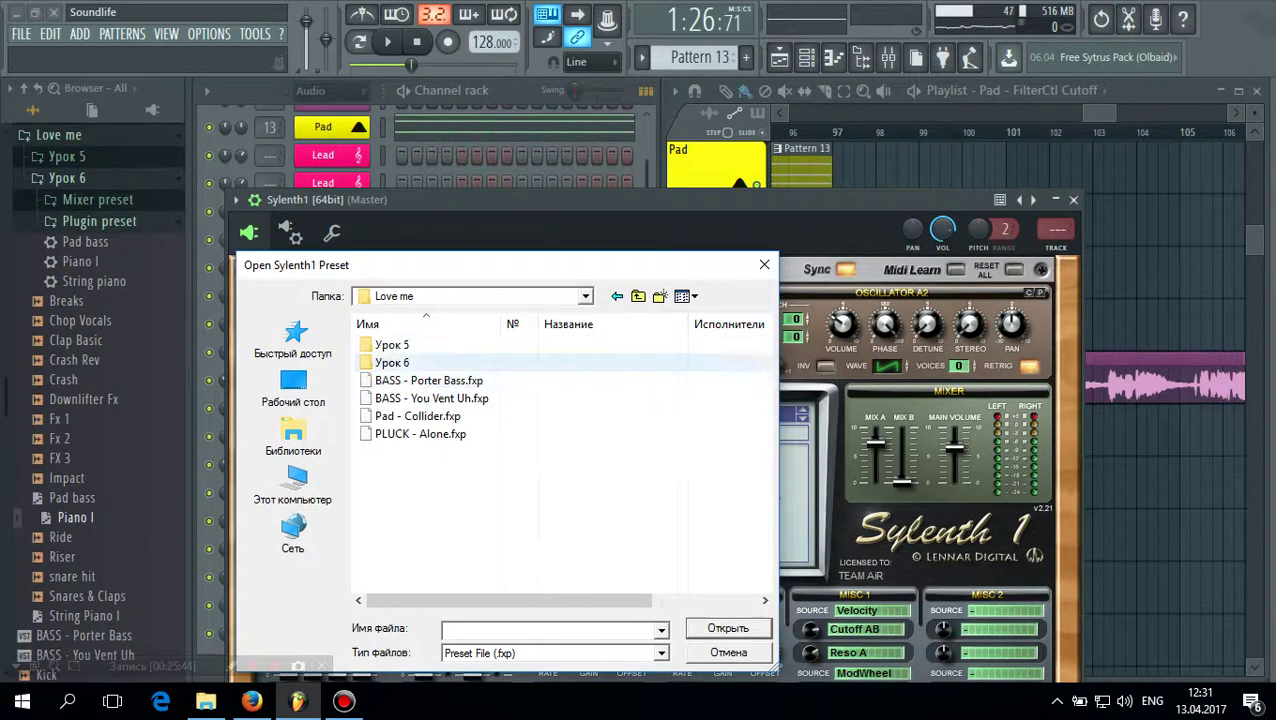
{"action": "double_click", "coordinate": [400, 362]}
{"action": "left_click", "coordinate": [764, 265]}
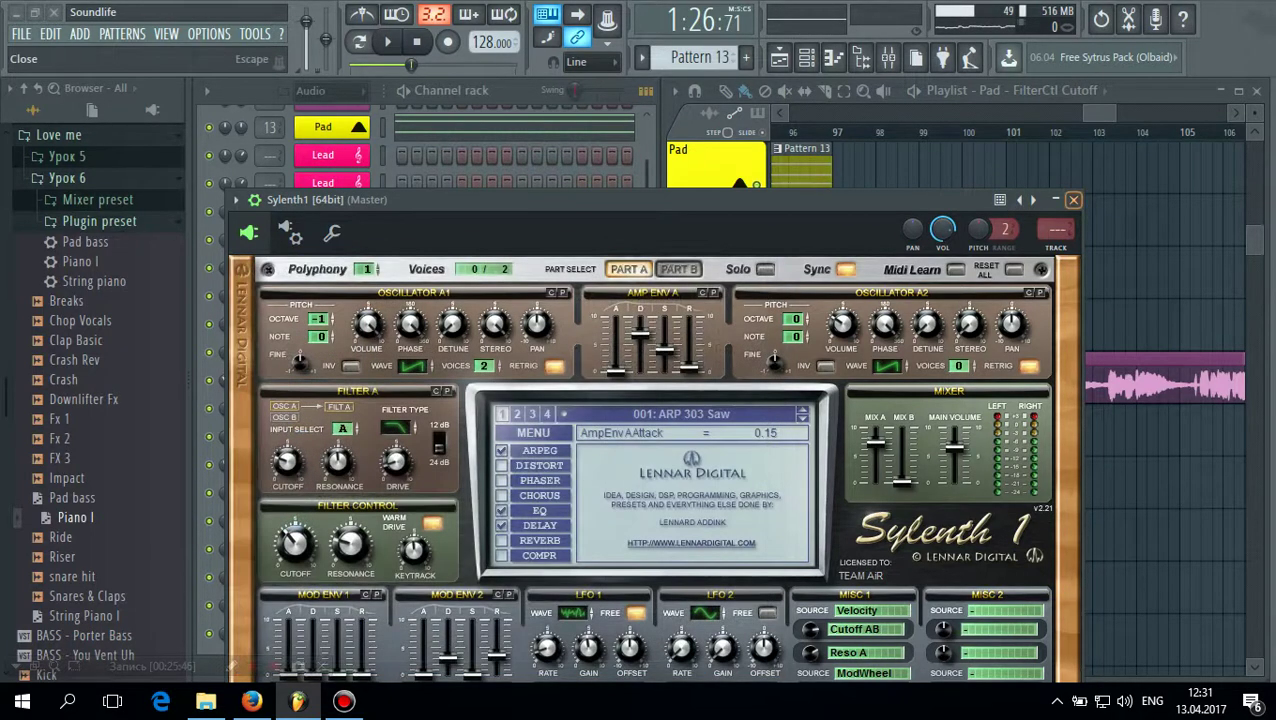
Close the Sylenth1 window and replace the Sylenth1 [64bit] channel's instrument with Spire_x64_v1.0.16 [64bit]
{"action": "left_click", "coordinate": [1074, 200]}
{"action": "right_click", "coordinate": [332, 633]}
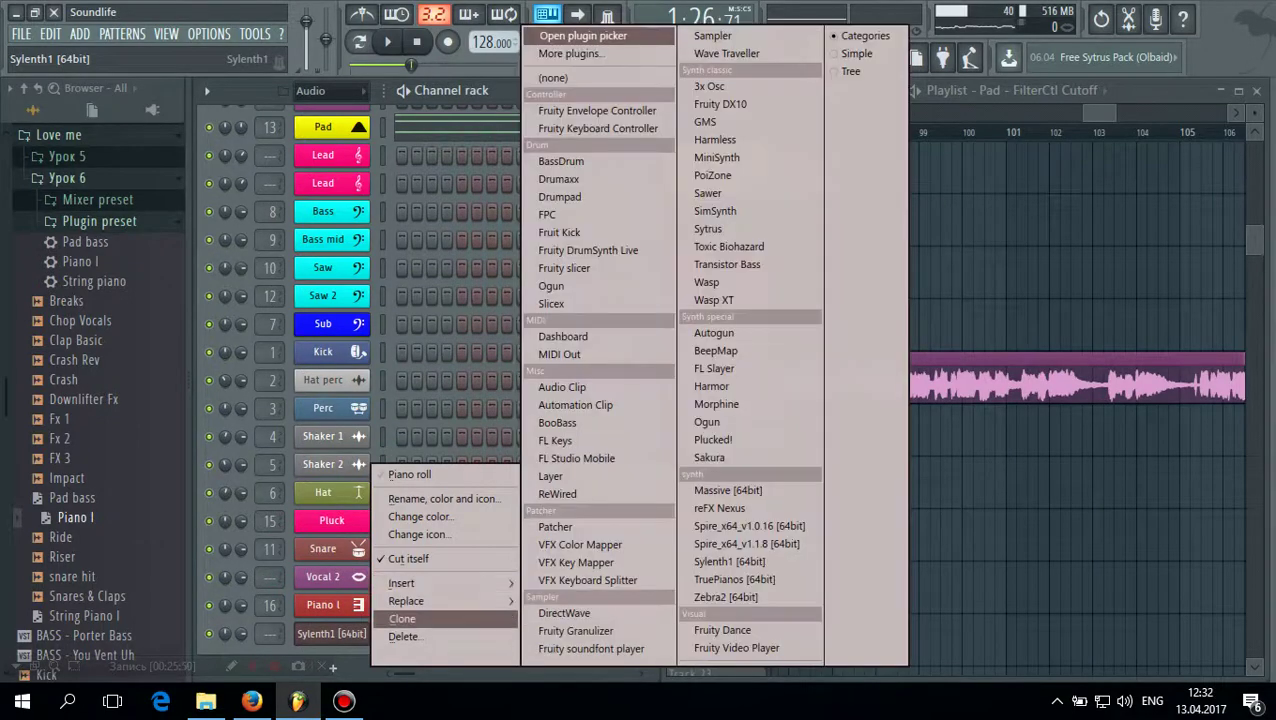
{"action": "mouse_move", "coordinate": [440, 600]}
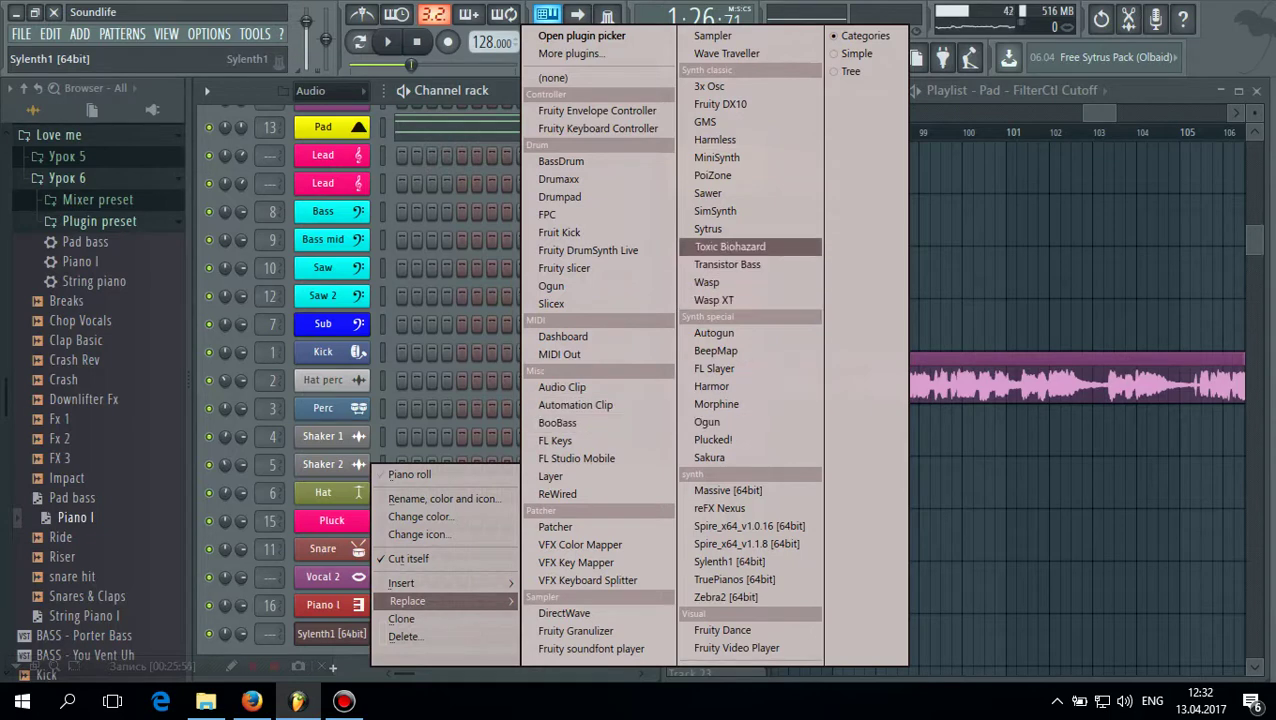
{"action": "left_click", "coordinate": [749, 526]}
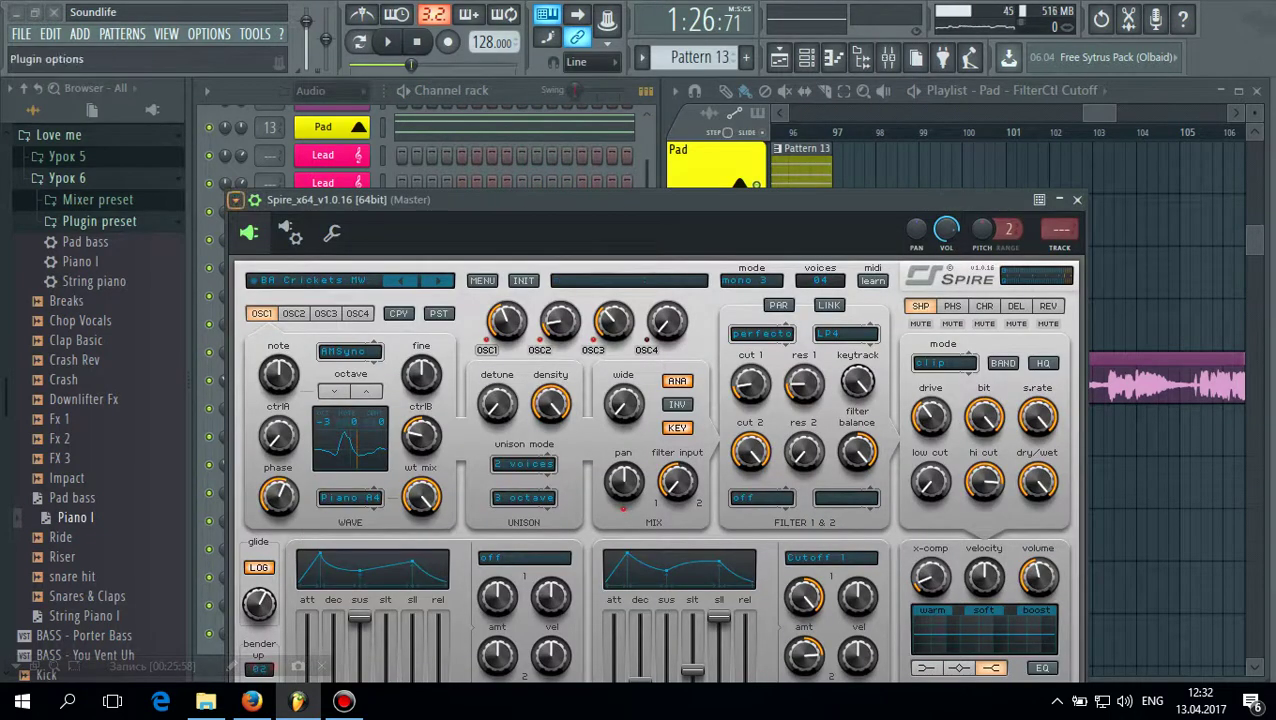
{"action": "left_click", "coordinate": [482, 280]}
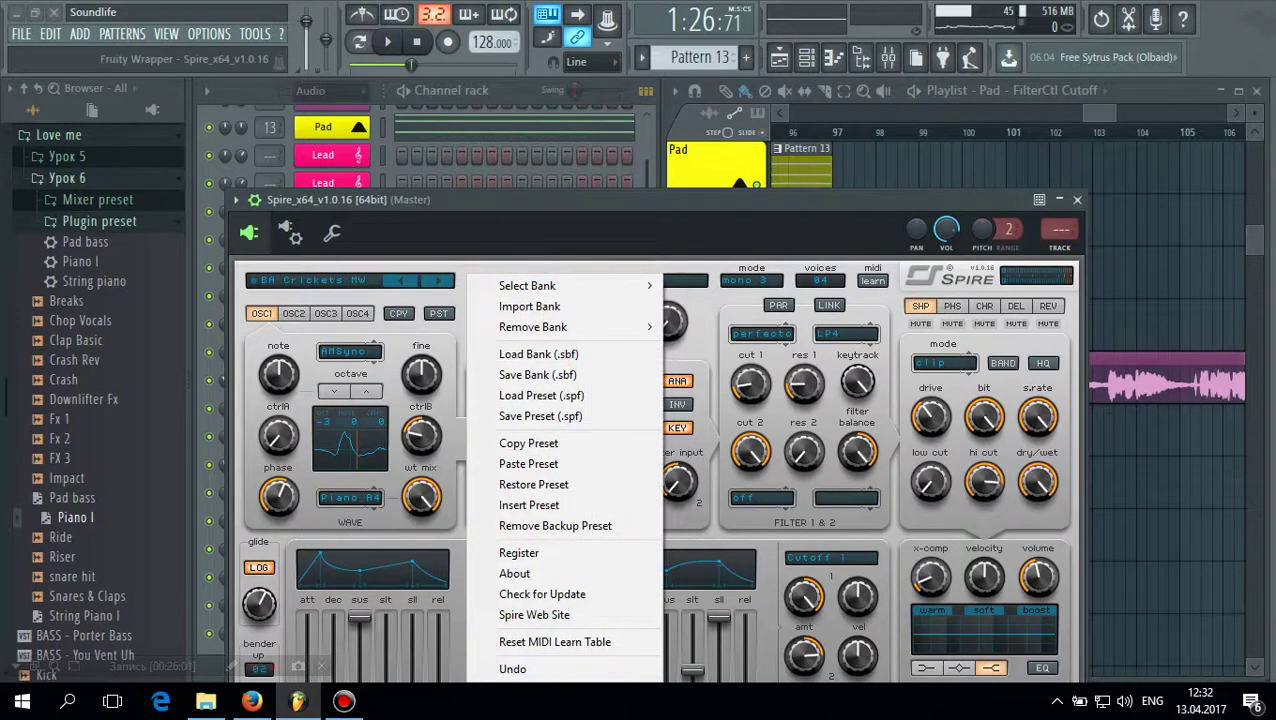
{"action": "key", "text": "Escape"}
{"action": "left_click", "coordinate": [235, 199]}
{"action": "mouse_move", "coordinate": [262, 255]}
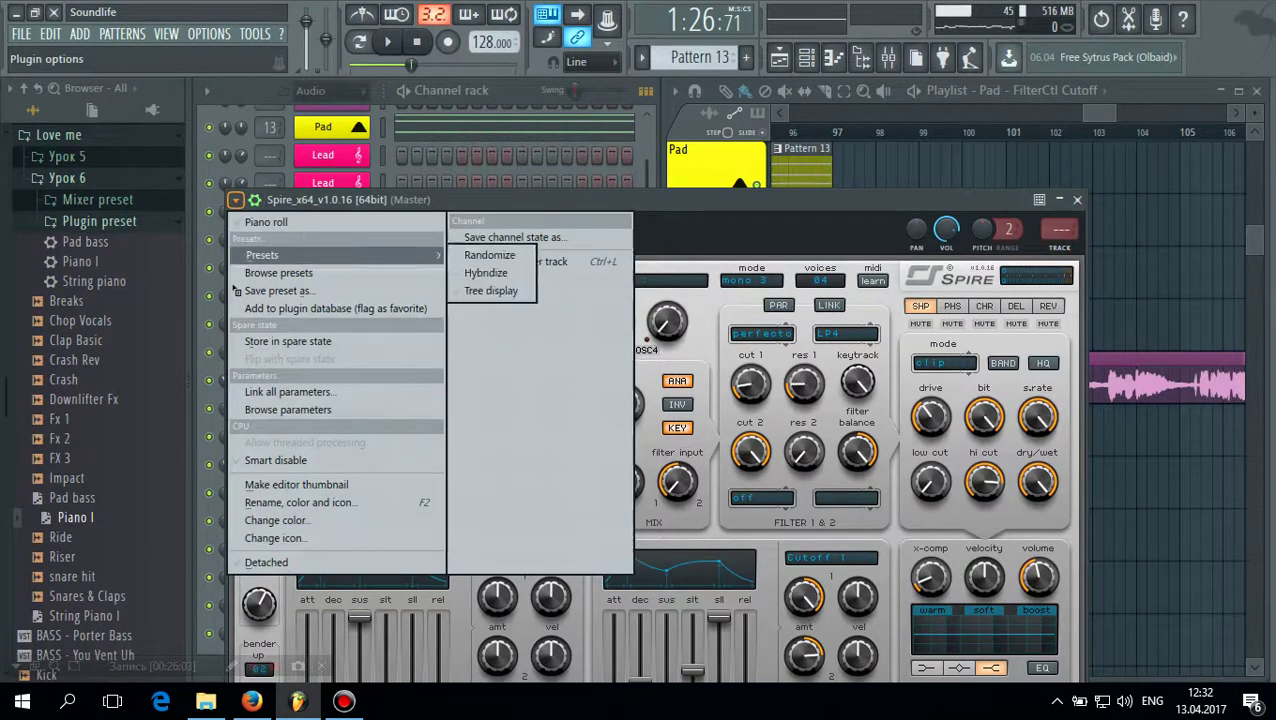
{"action": "key", "text": "Escape"}
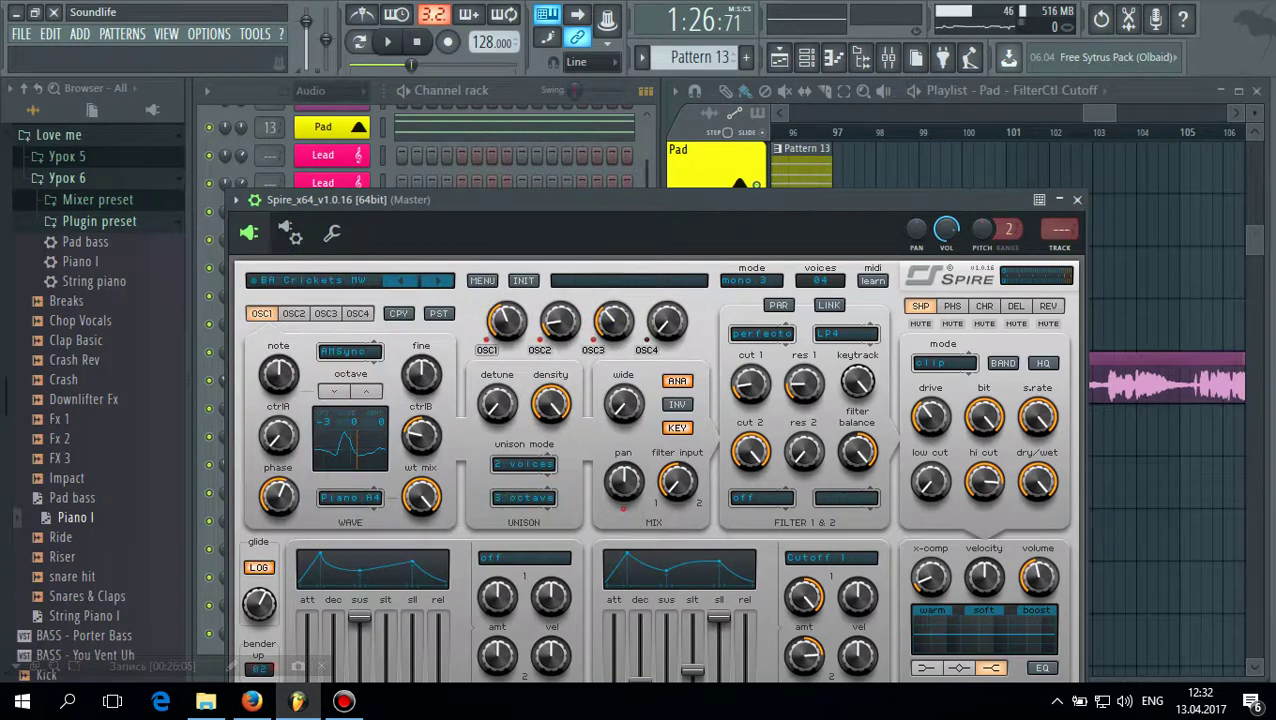
Try to load a Spire preset from the Love me folder and its Урок 6 subfolder on drive D
{"action": "left_click", "coordinate": [482, 280]}
{"action": "left_click", "coordinate": [541, 395]}
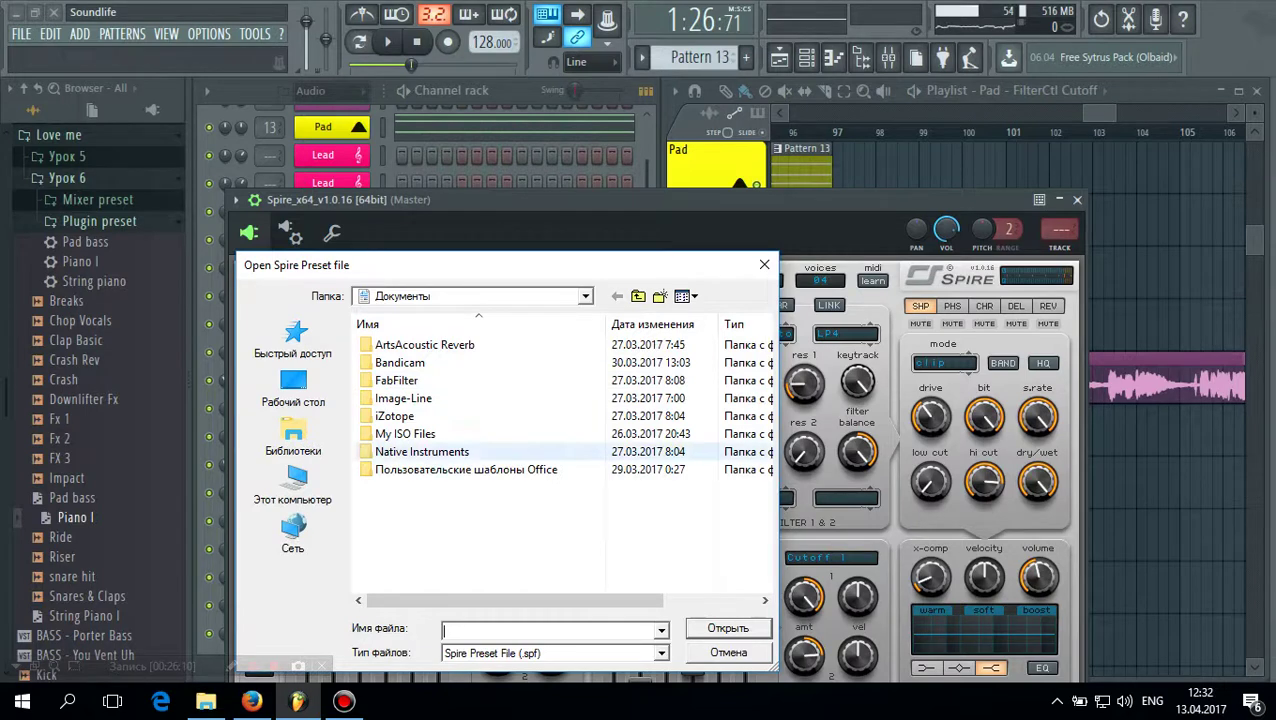
{"action": "left_click", "coordinate": [292, 485]}
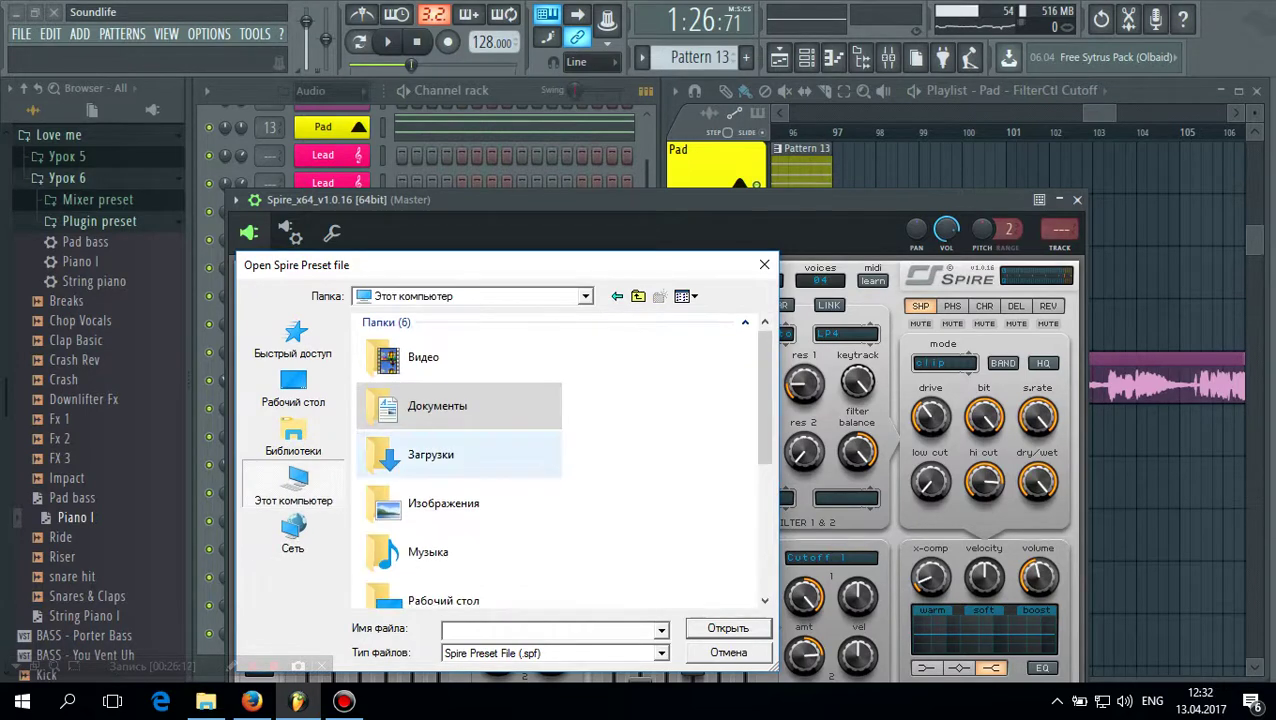
{"action": "scroll", "coordinate": [460, 580], "scroll_direction": "down", "scroll_amount": 1}
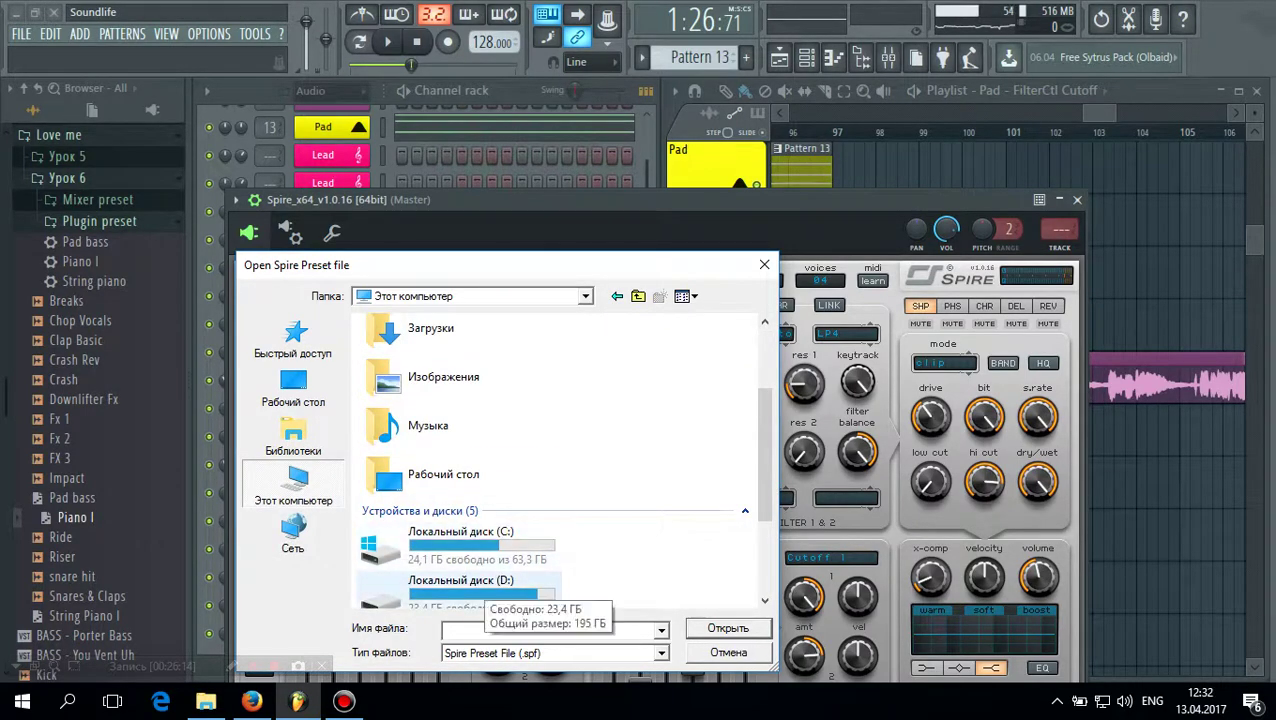
{"action": "double_click", "coordinate": [460, 594]}
{"action": "double_click", "coordinate": [396, 344]}
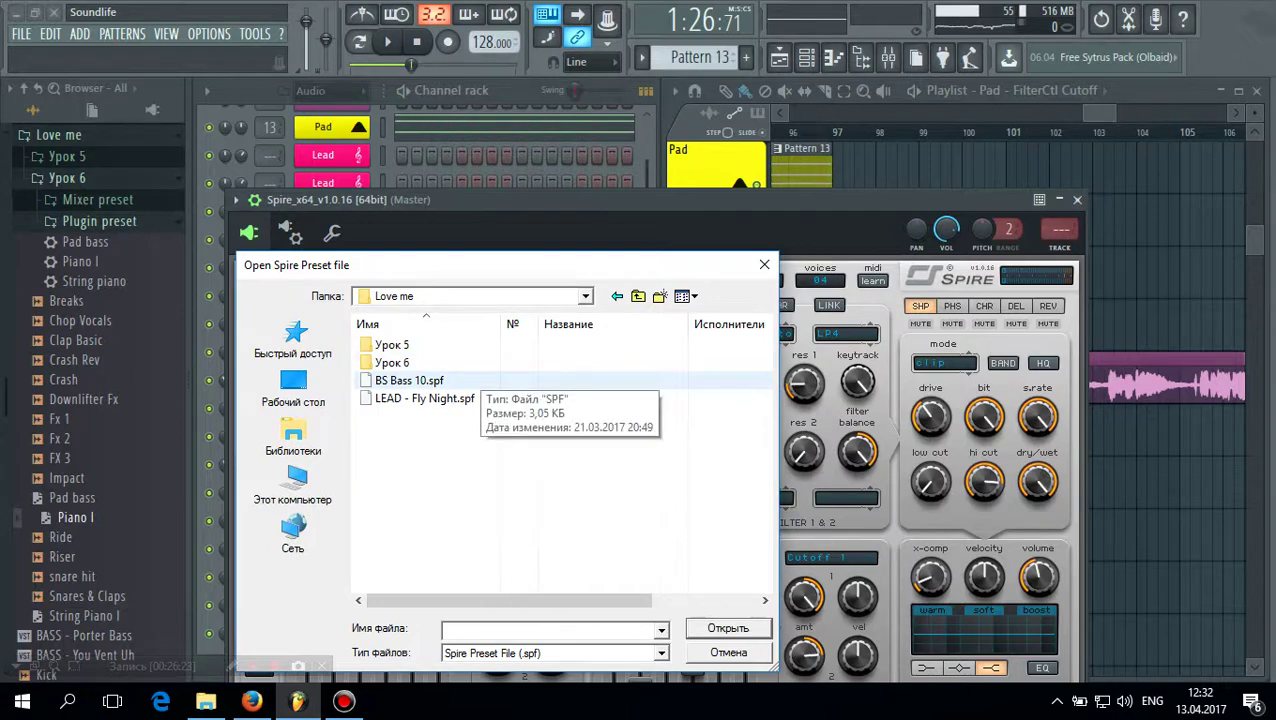
{"action": "double_click", "coordinate": [392, 362]}
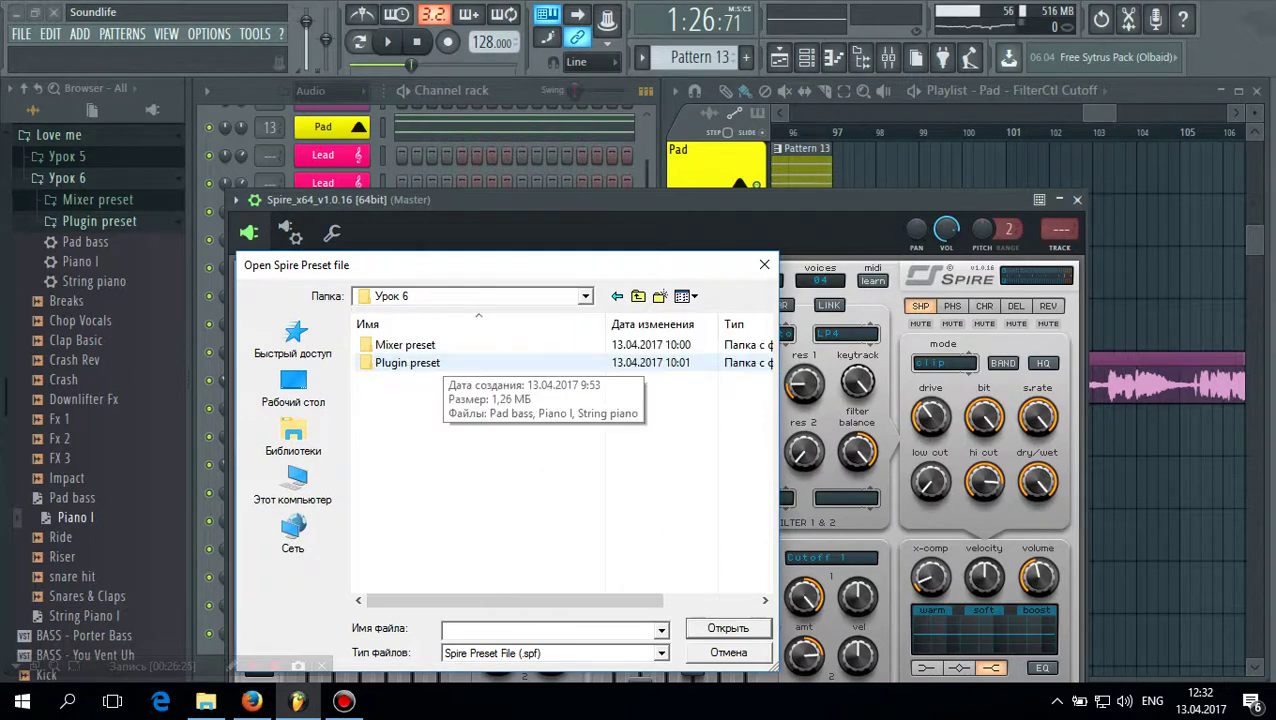
{"action": "left_click", "coordinate": [617, 296]}
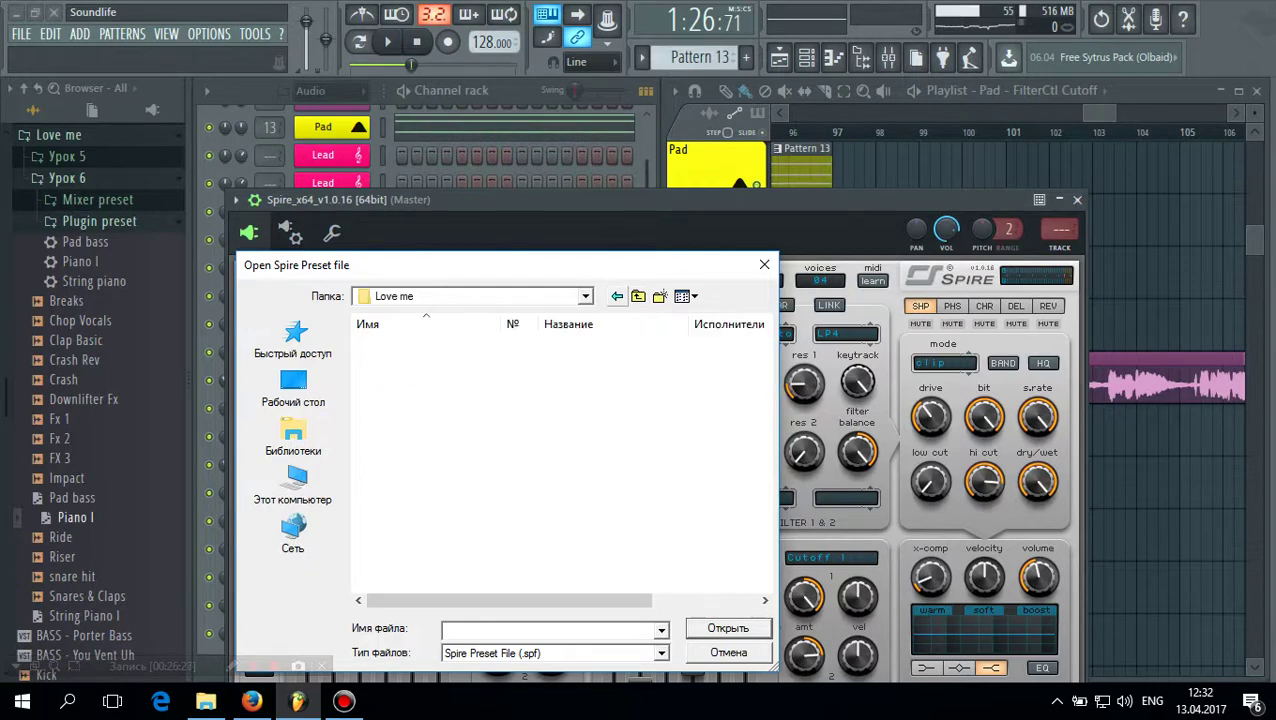
{"action": "left_click", "coordinate": [764, 265]}
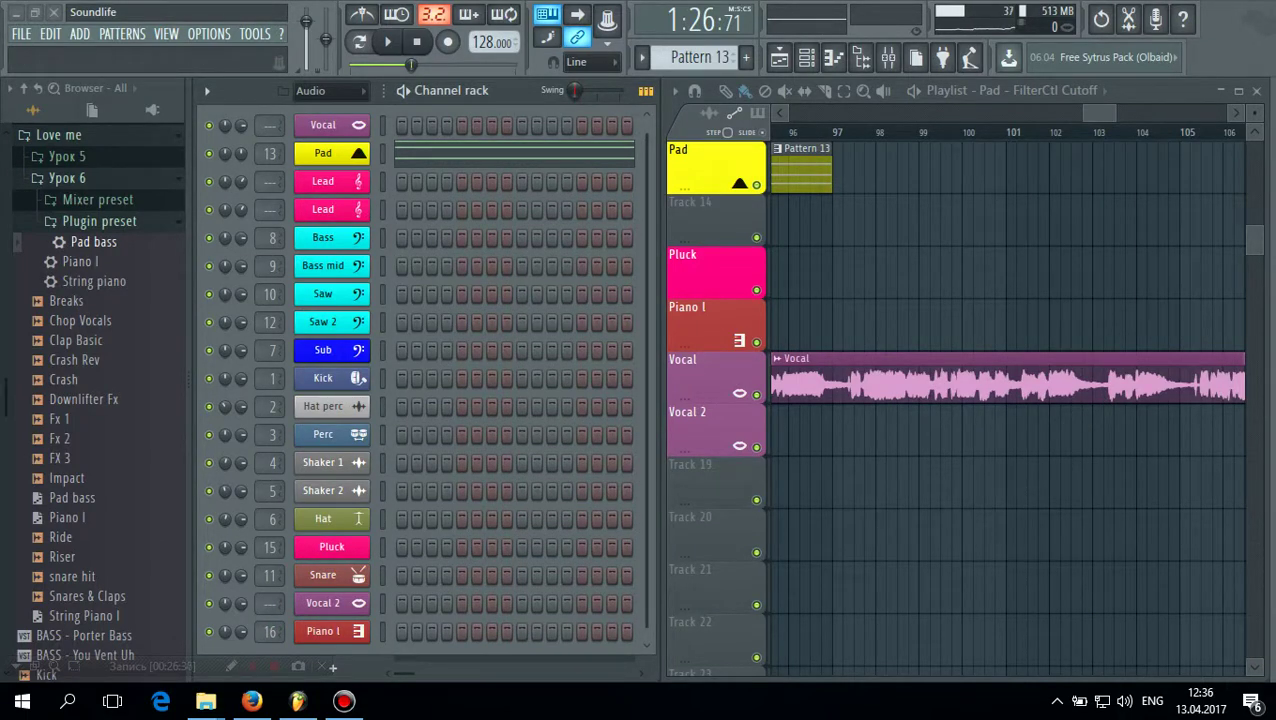
Add the Pad bass plugin preset from Урок 6 as a new channel below Piano I and close its plugin window
{"action": "left_click_drag", "start_coordinate": [93, 242], "coordinate": [330, 645]}
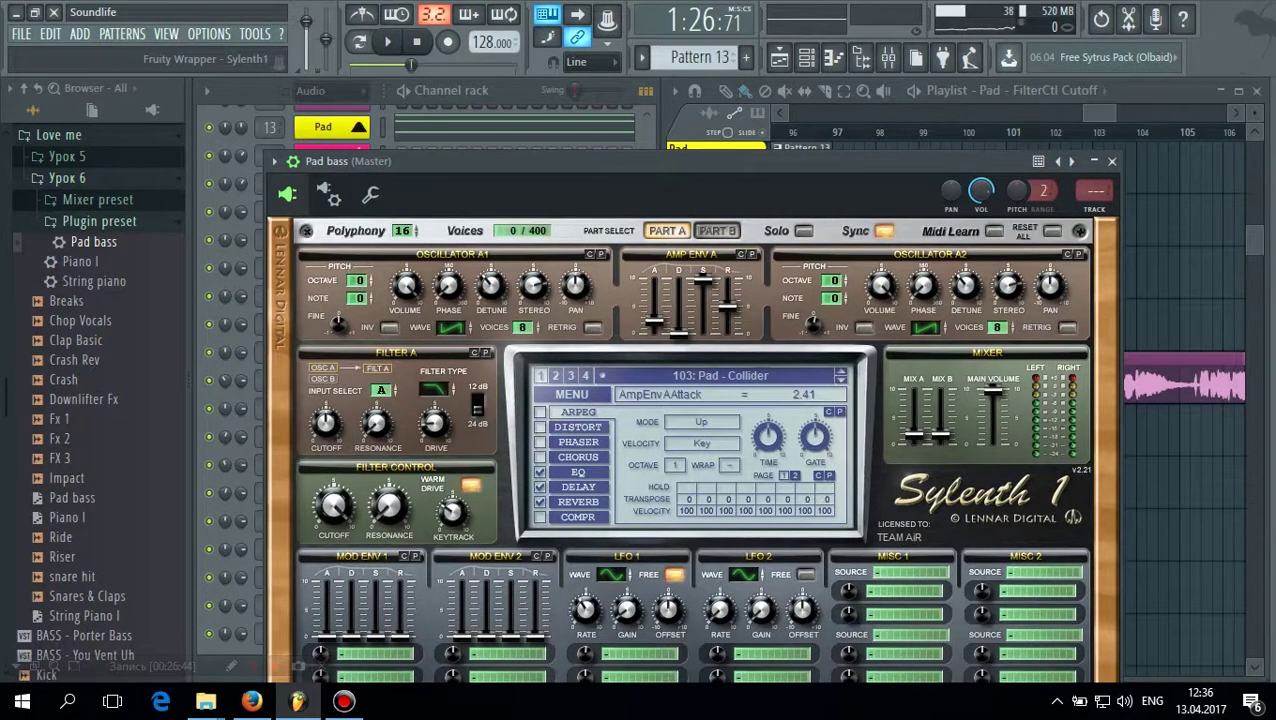
{"action": "left_click_drag", "start_coordinate": [320, 161], "coordinate": [356, 255]}
{"action": "left_click", "coordinate": [1148, 254]}
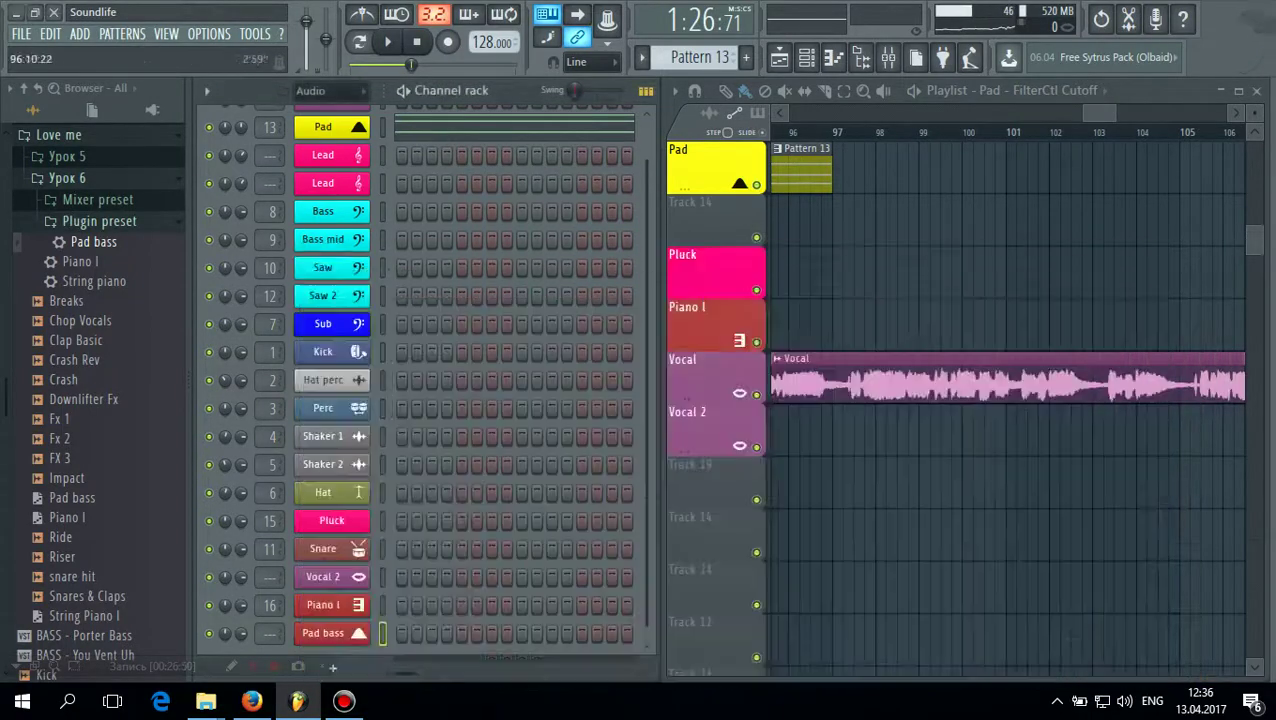
Switch to Pattern 19 and route the Pad bass channel to mixer track 19
{"action": "left_click_drag", "start_coordinate": [696, 58], "coordinate": [696, 40]}
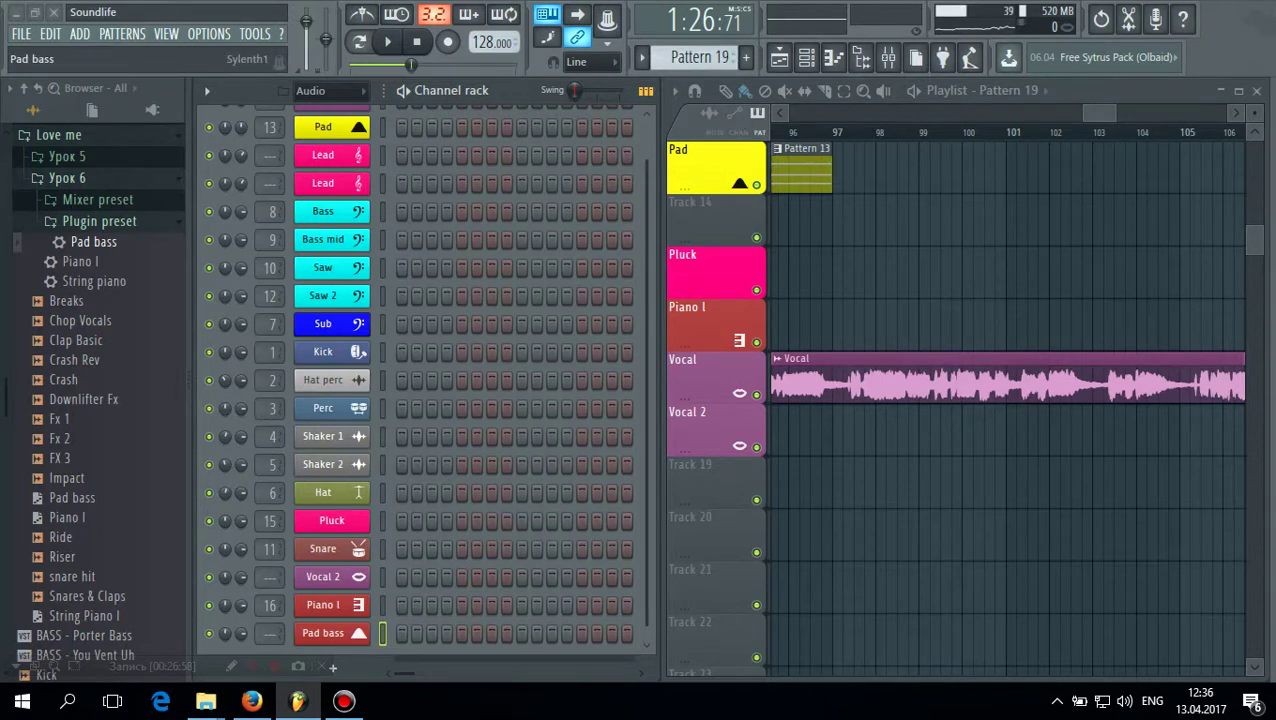
{"action": "left_click_drag", "start_coordinate": [269, 634], "coordinate": [269, 618]}
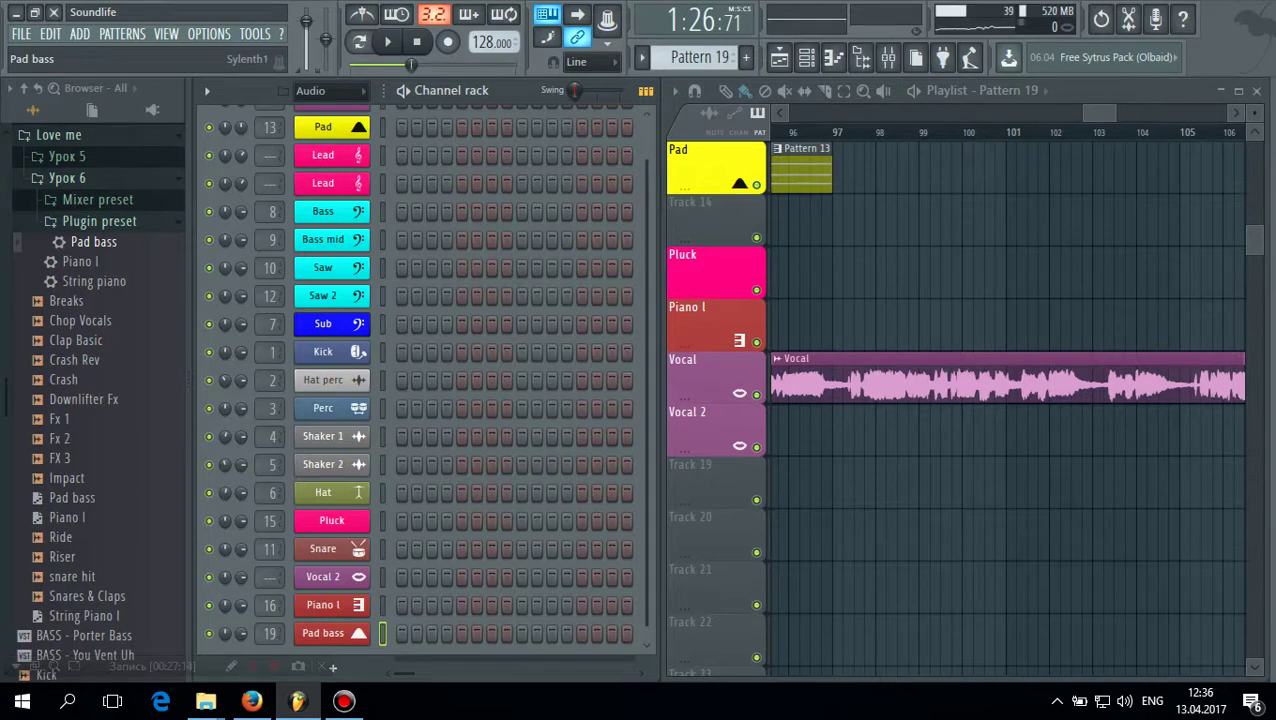
Load the Pad bass score file from the browser into the Pad bass channel's piano roll
{"action": "right_click", "coordinate": [333, 632]}
{"action": "left_click", "coordinate": [400, 473]}
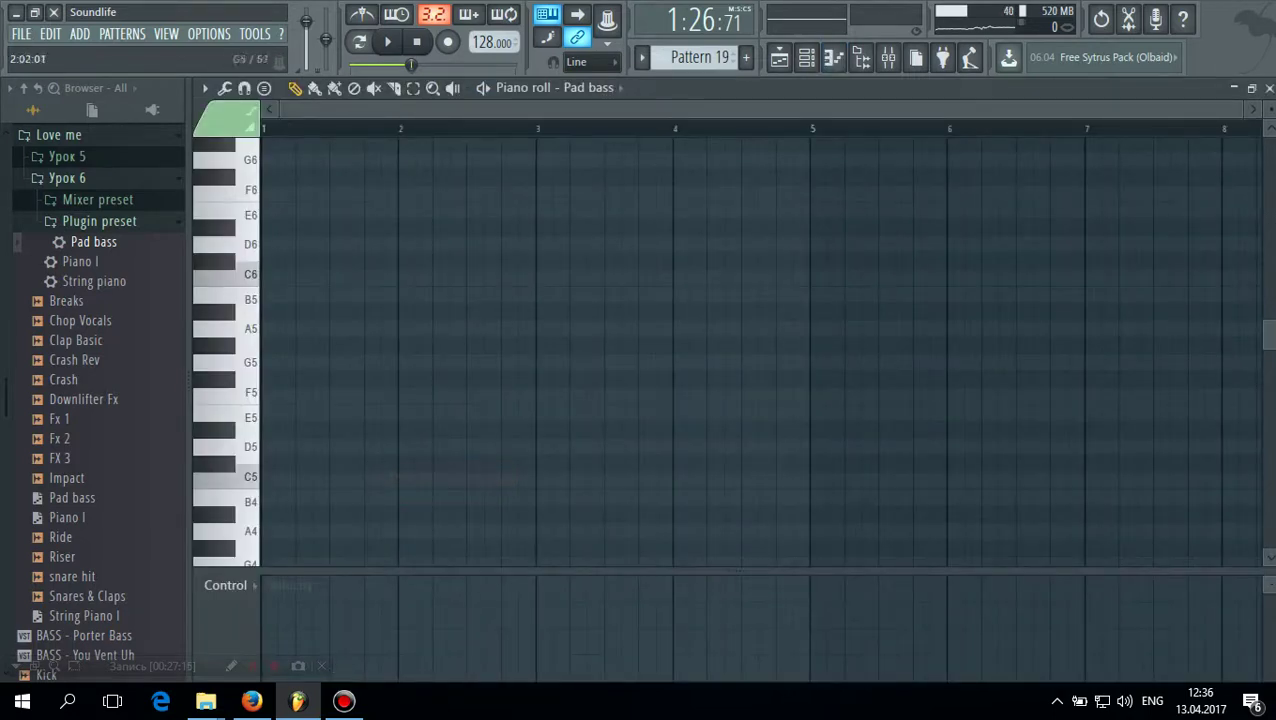
{"action": "left_click_drag", "start_coordinate": [75, 497], "coordinate": [540, 432]}
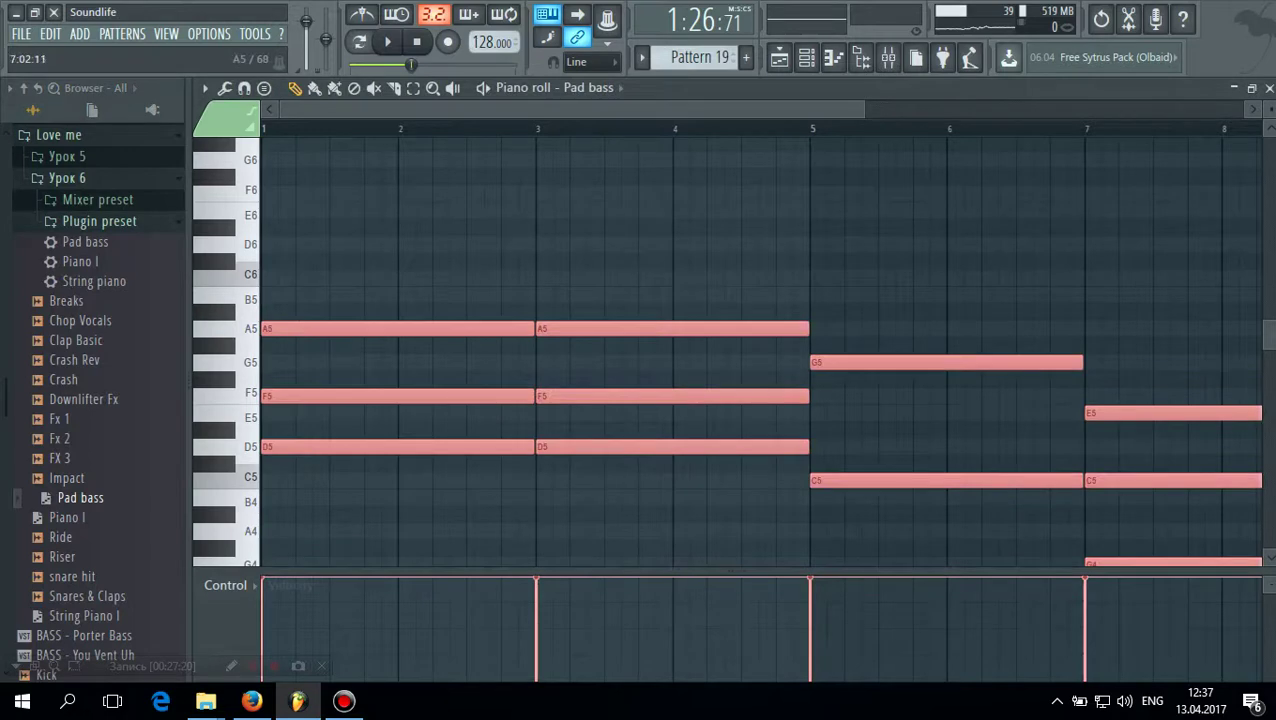
Close the piano roll and play Pattern 19 to hear the Pad bass notes
{"action": "left_click", "coordinate": [1268, 88]}
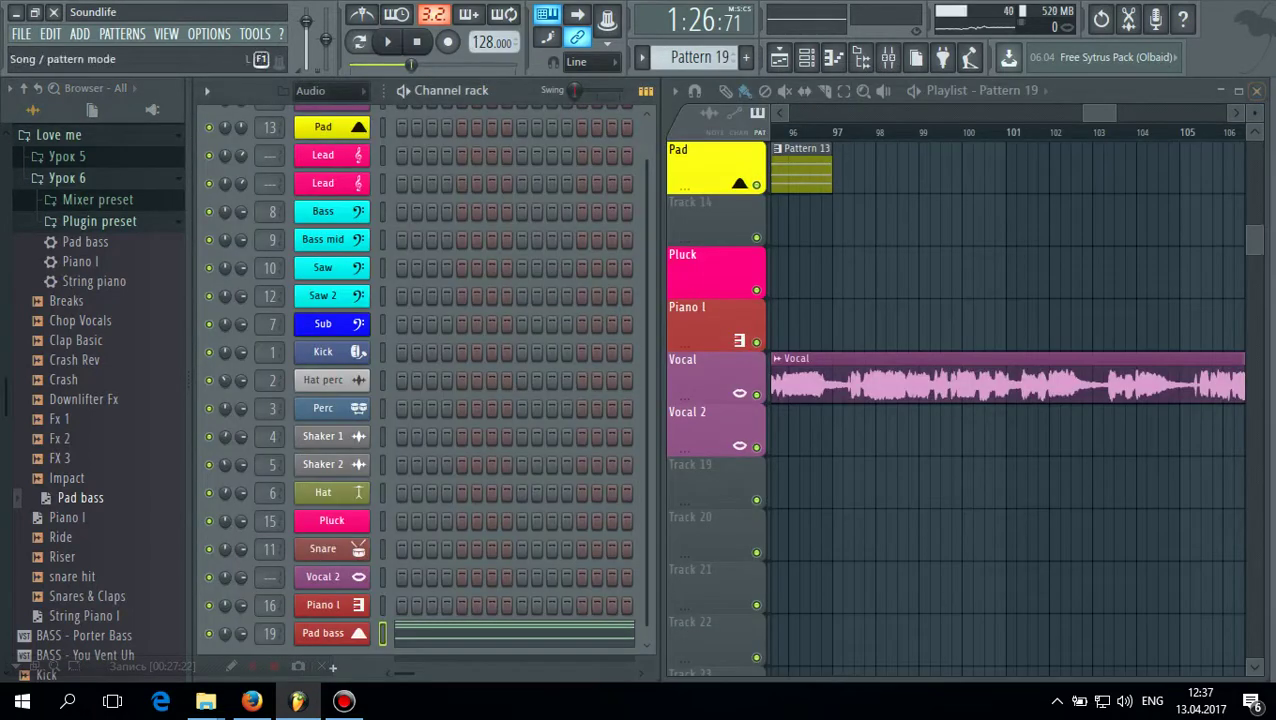
{"action": "left_click", "coordinate": [387, 41]}
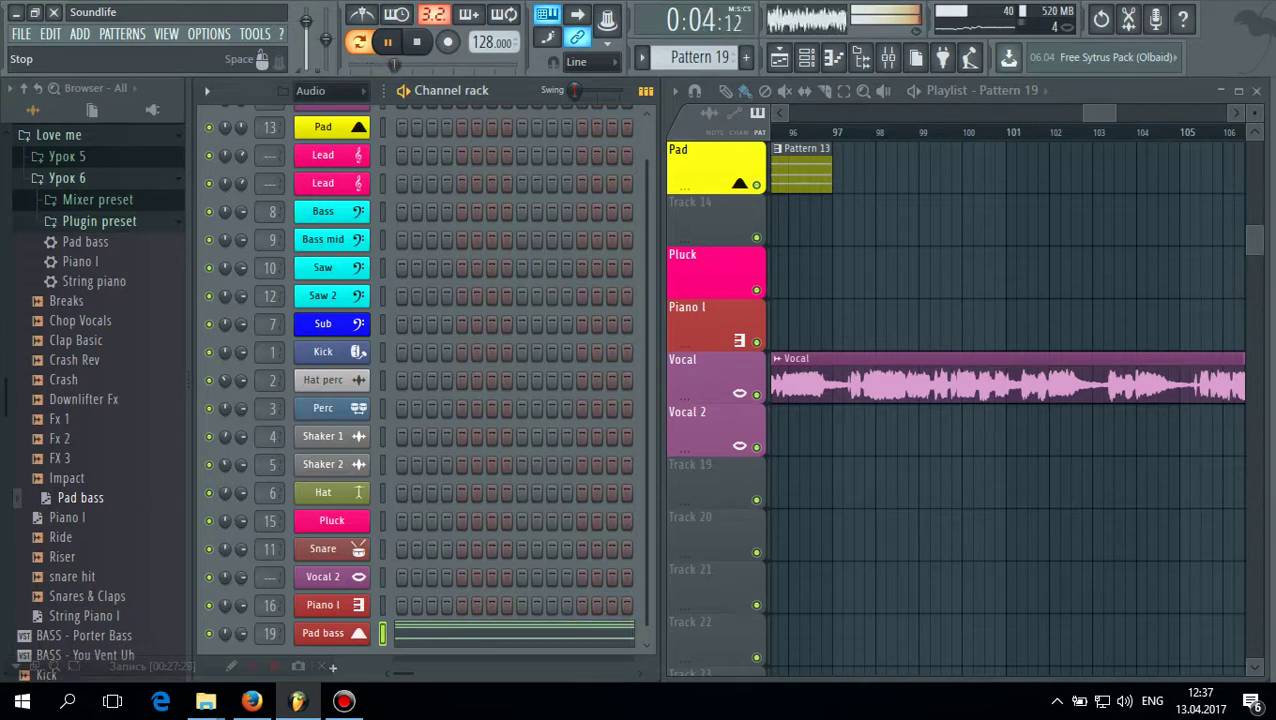
{"action": "key", "text": "space"}
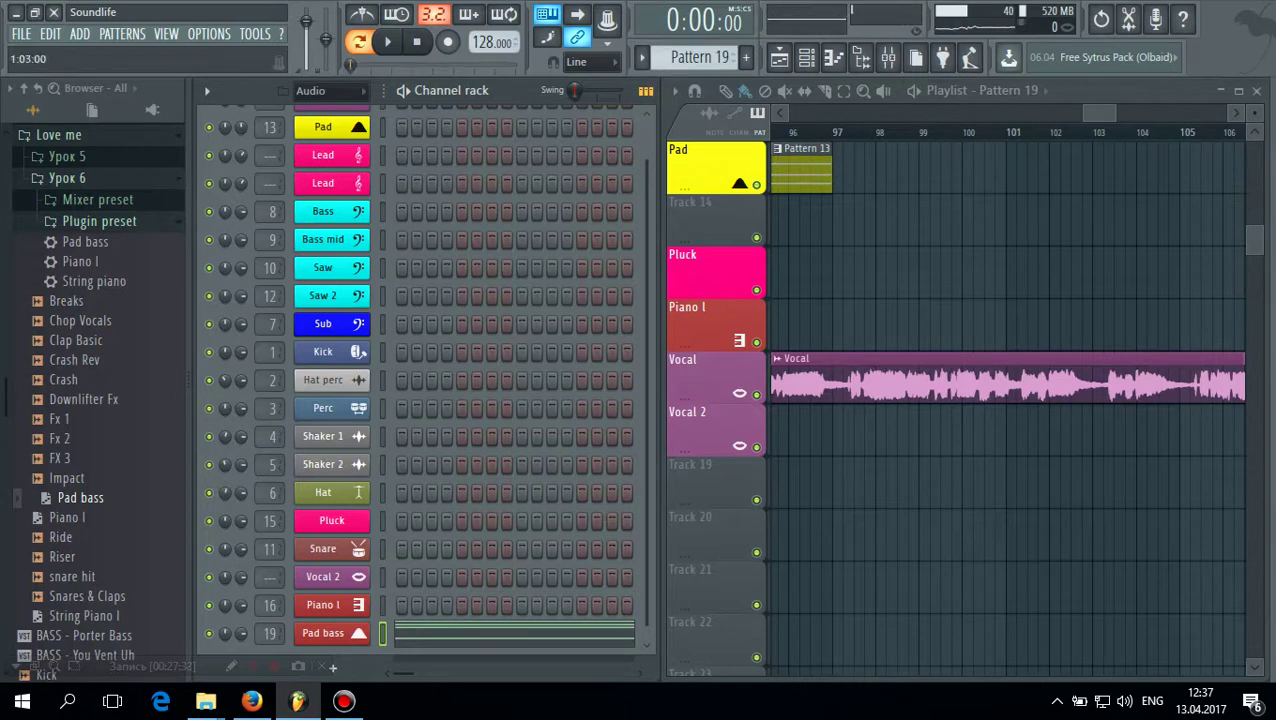
{"action": "double_click", "coordinate": [269, 633]}
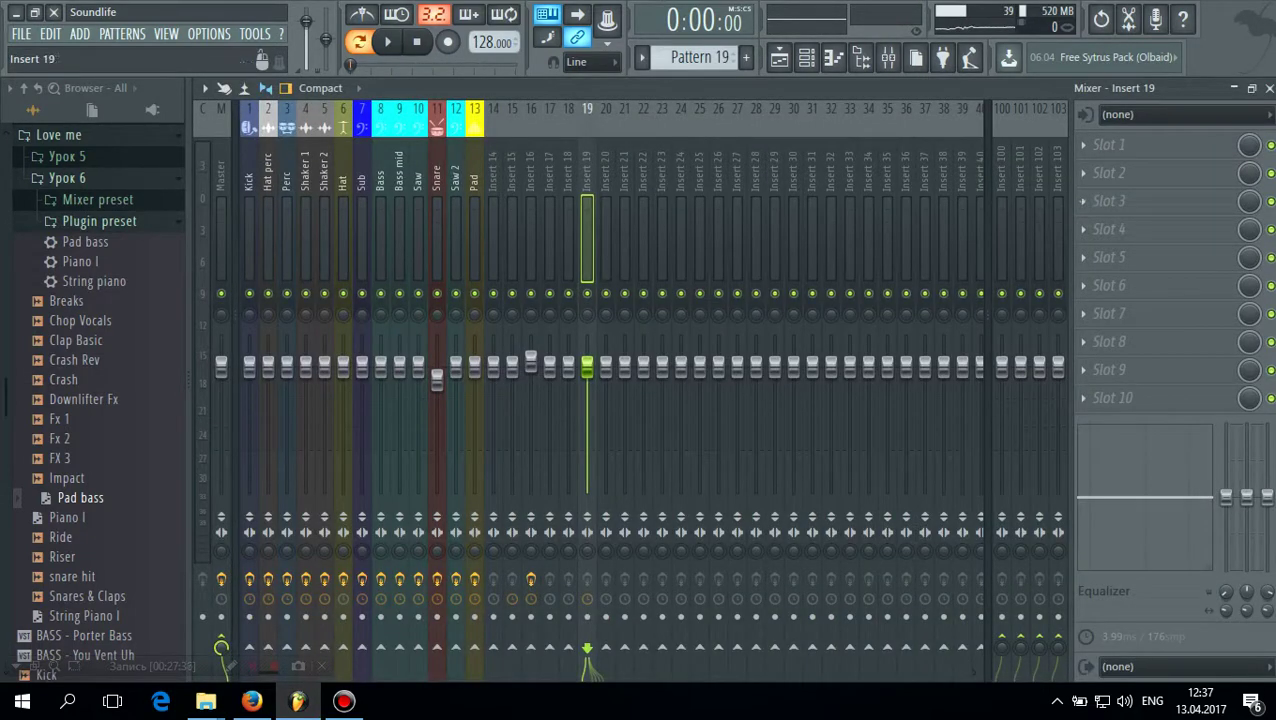
{"action": "right_click", "coordinate": [593, 100]}
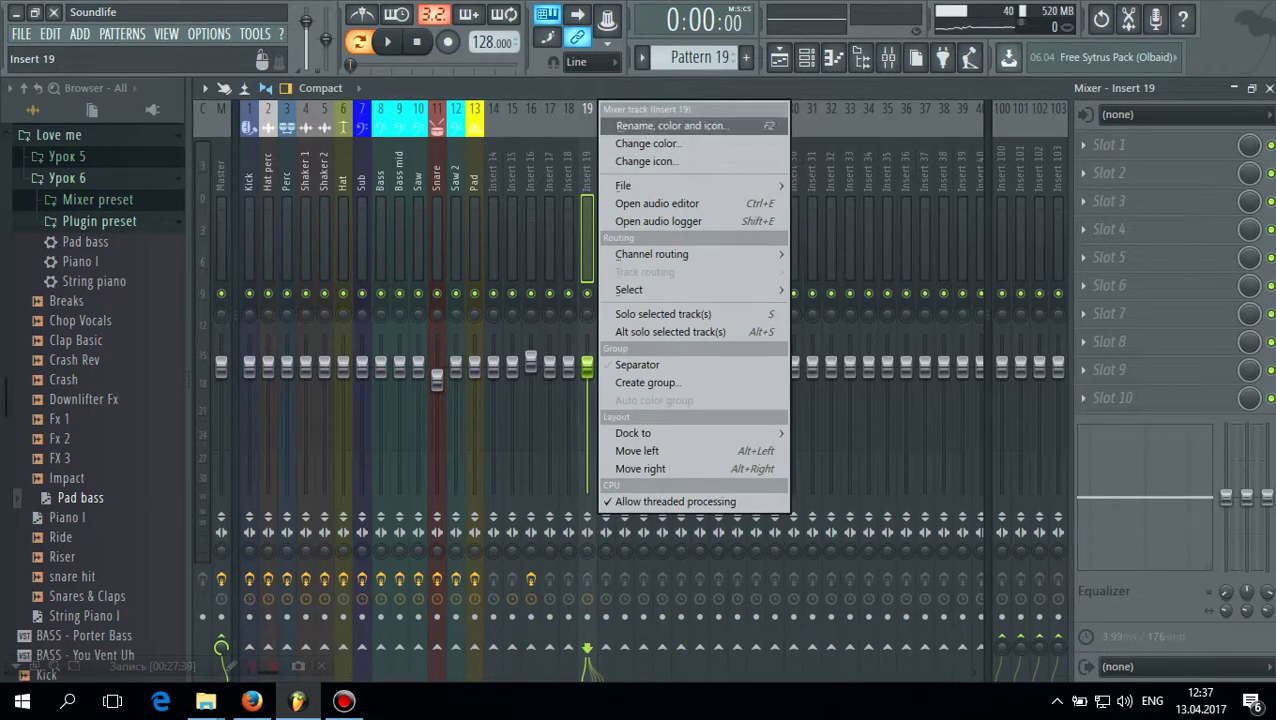
{"action": "left_click", "coordinate": [640, 125]}
{"action": "left_click", "coordinate": [454, 128]}
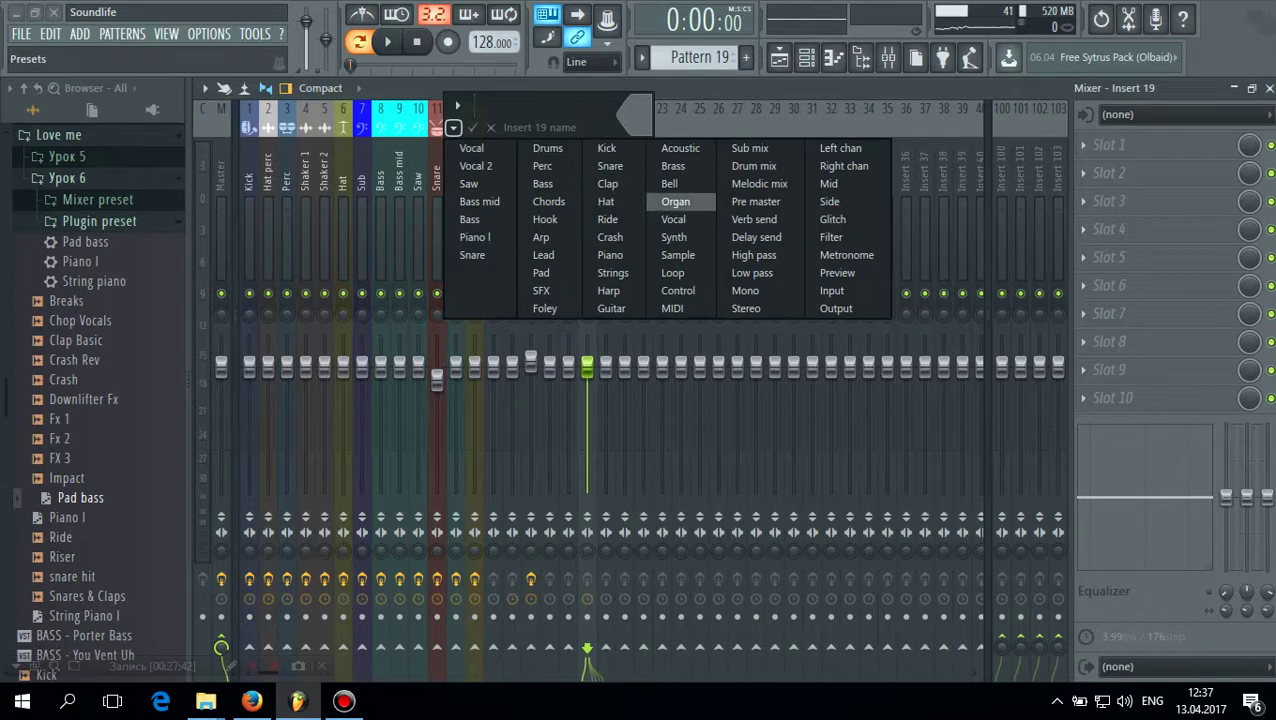
{"action": "key", "text": "Escape"}
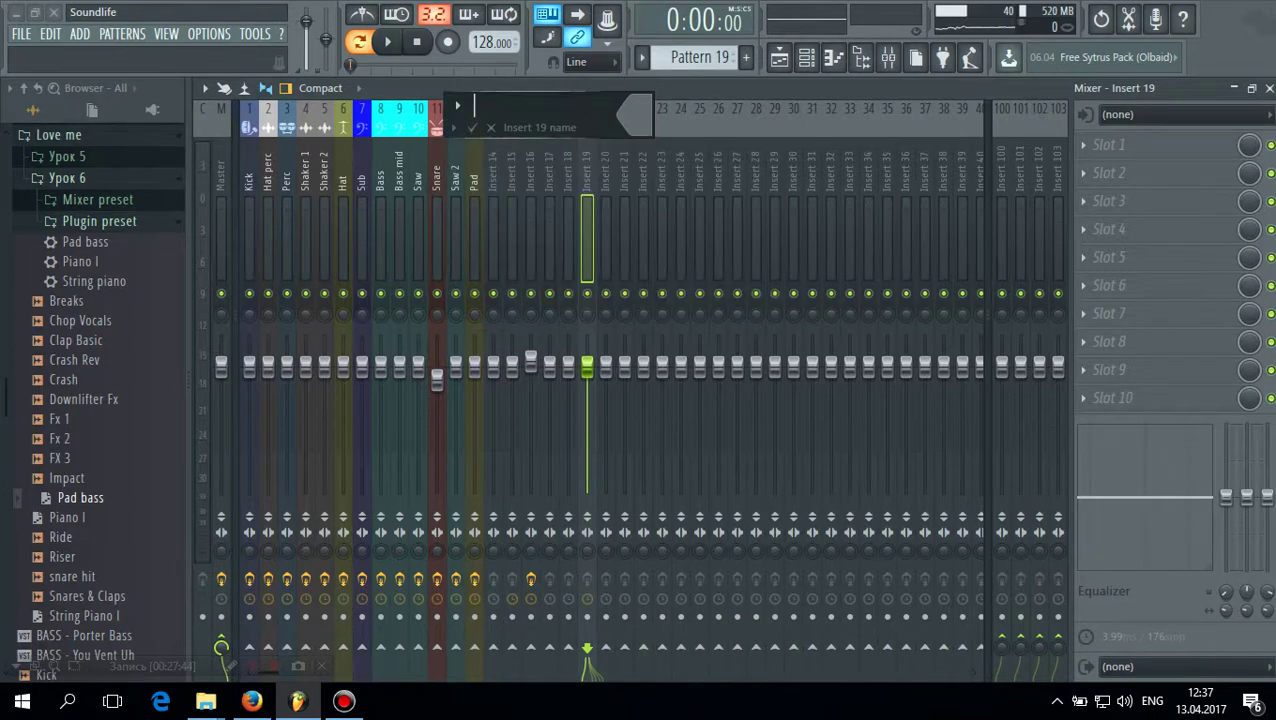
{"action": "left_click", "coordinate": [472, 127]}
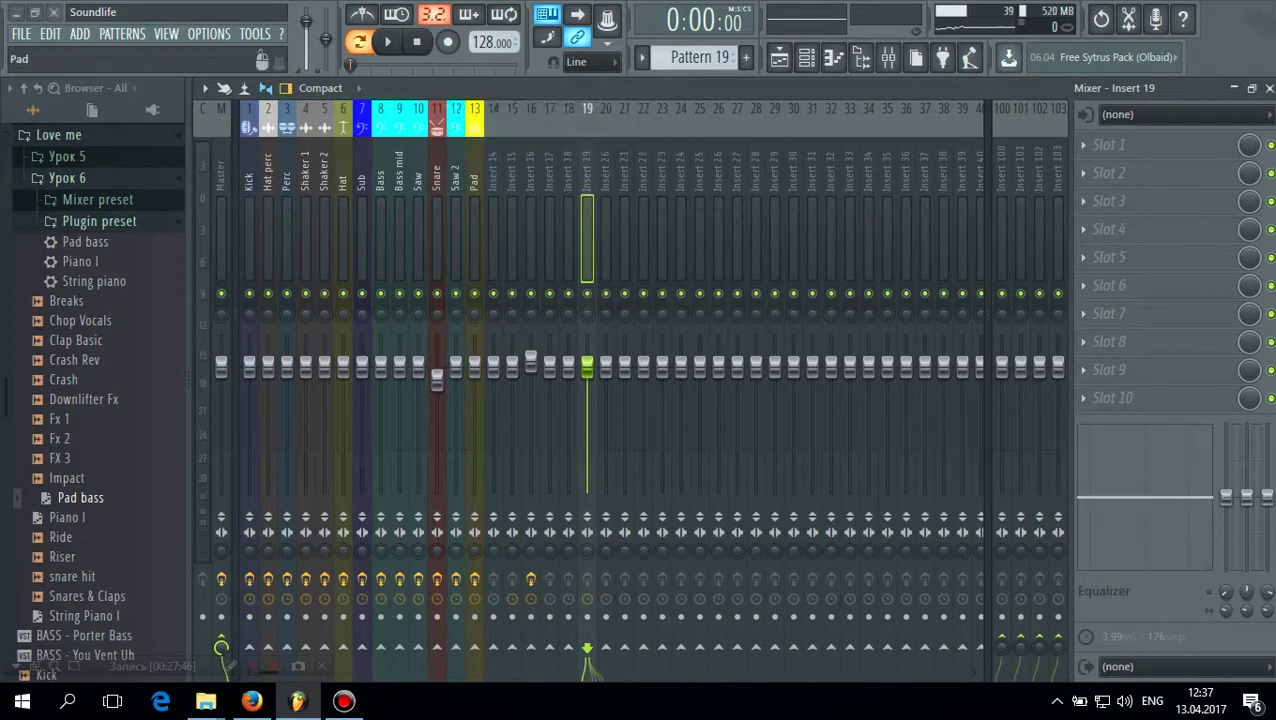
{"action": "left_click", "coordinate": [1234, 88]}
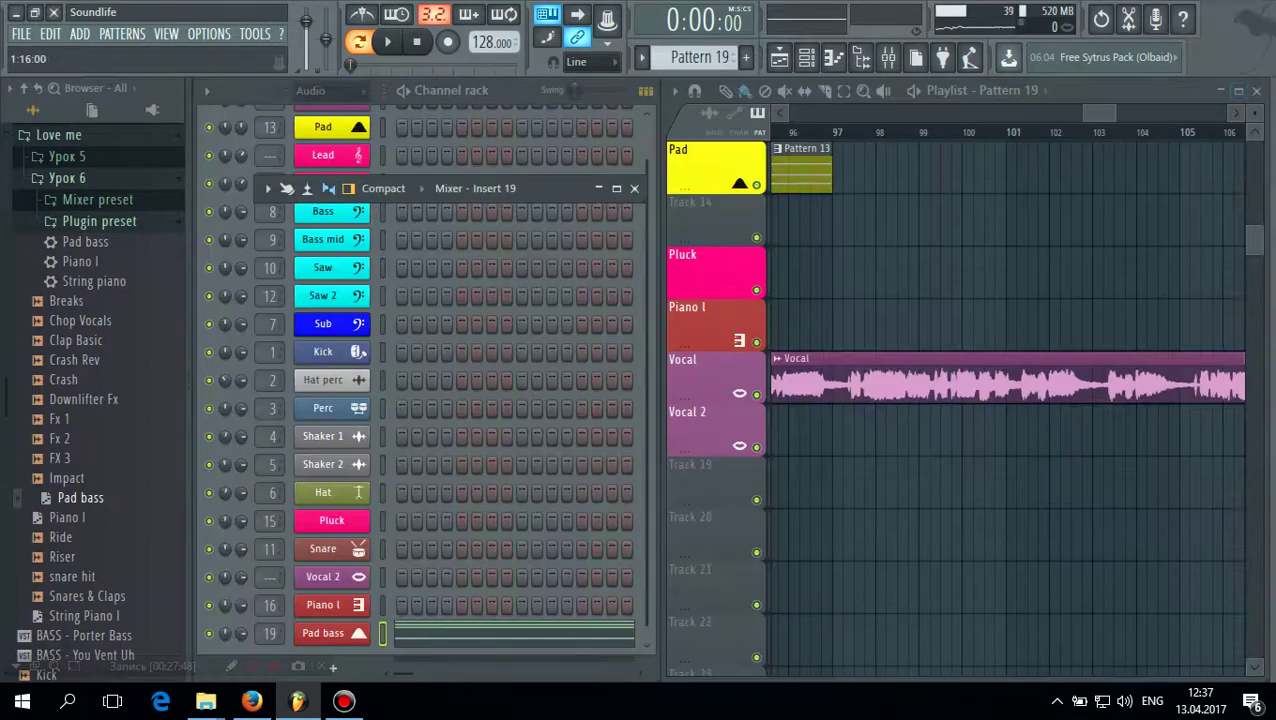
Reapply the Pad bass channel's existing name, color and icon through its rename settings
{"action": "right_click", "coordinate": [362, 633]}
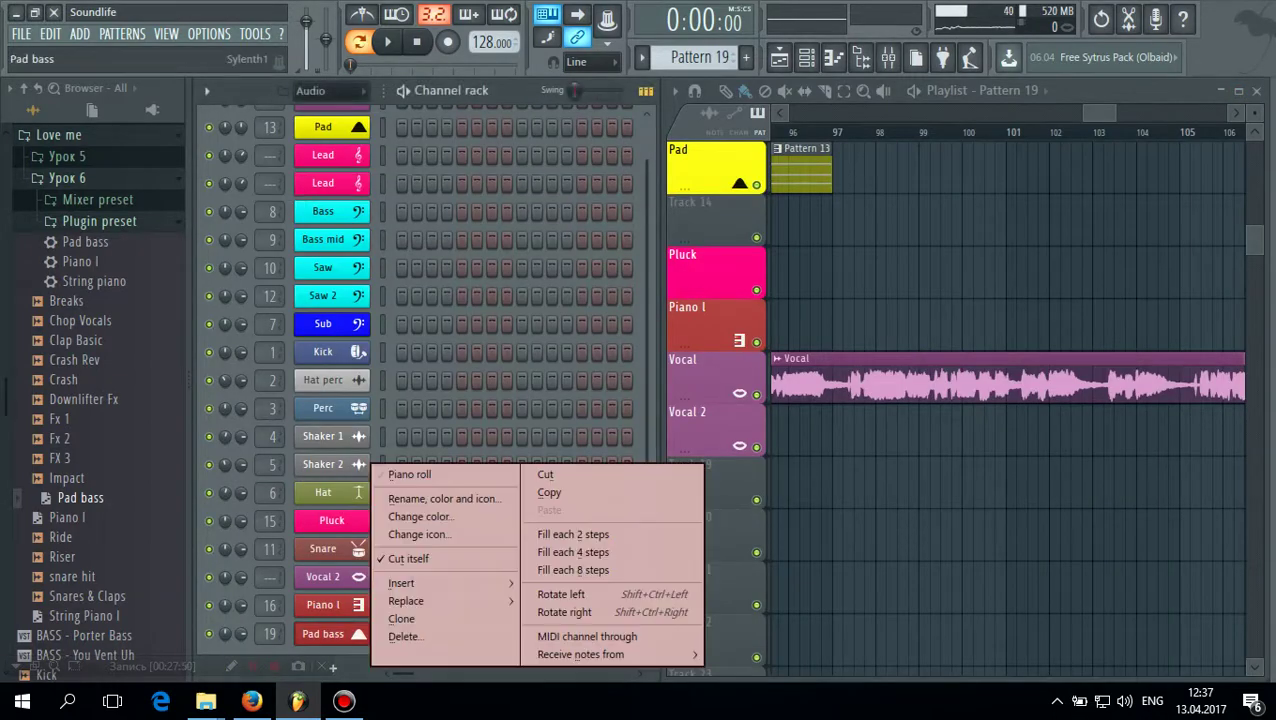
{"action": "left_click", "coordinate": [410, 496]}
{"action": "left_click", "coordinate": [254, 497]}
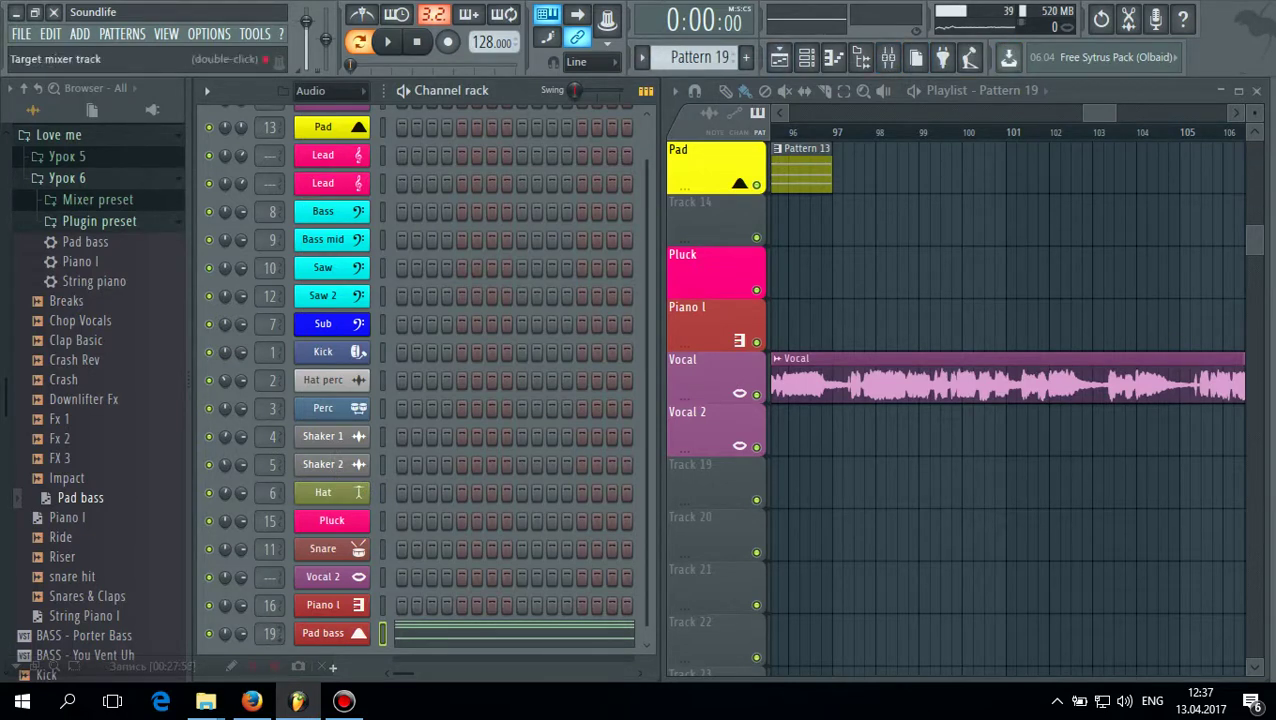
Give mixer track 19 the Pad bass name, color and icon preset, and close the mixer
{"action": "double_click", "coordinate": [269, 633]}
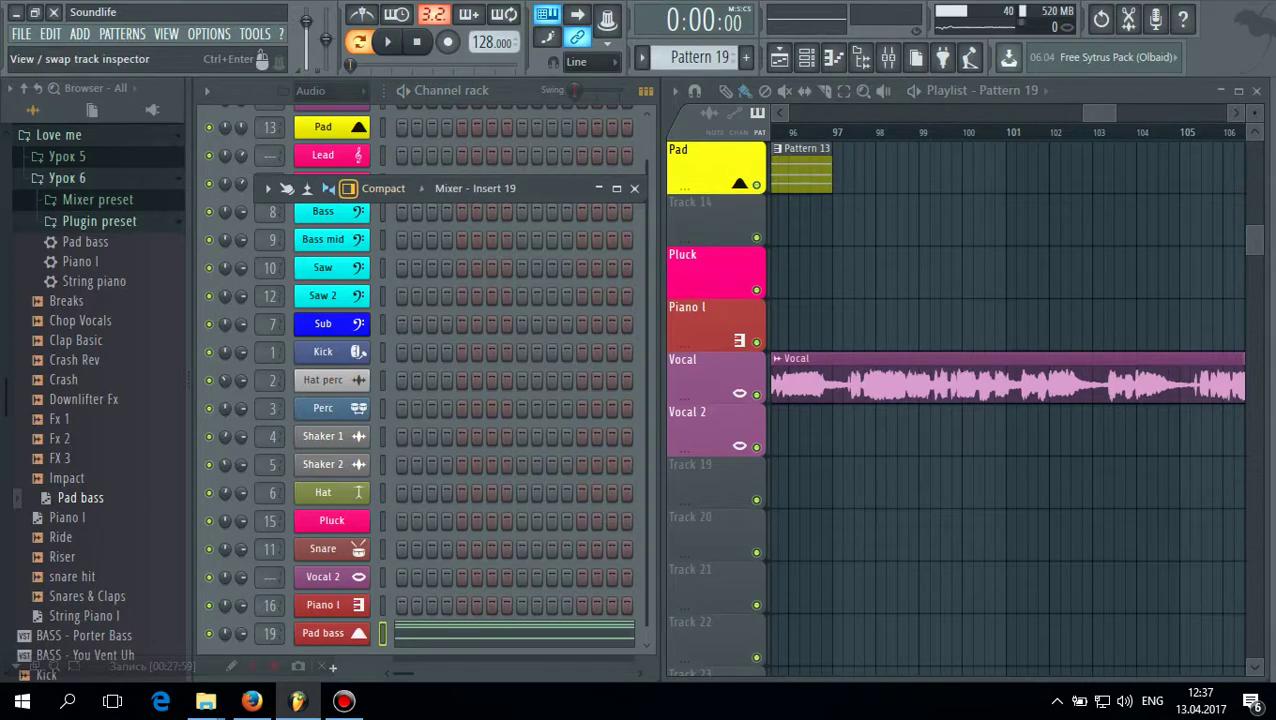
{"action": "left_click", "coordinate": [616, 188]}
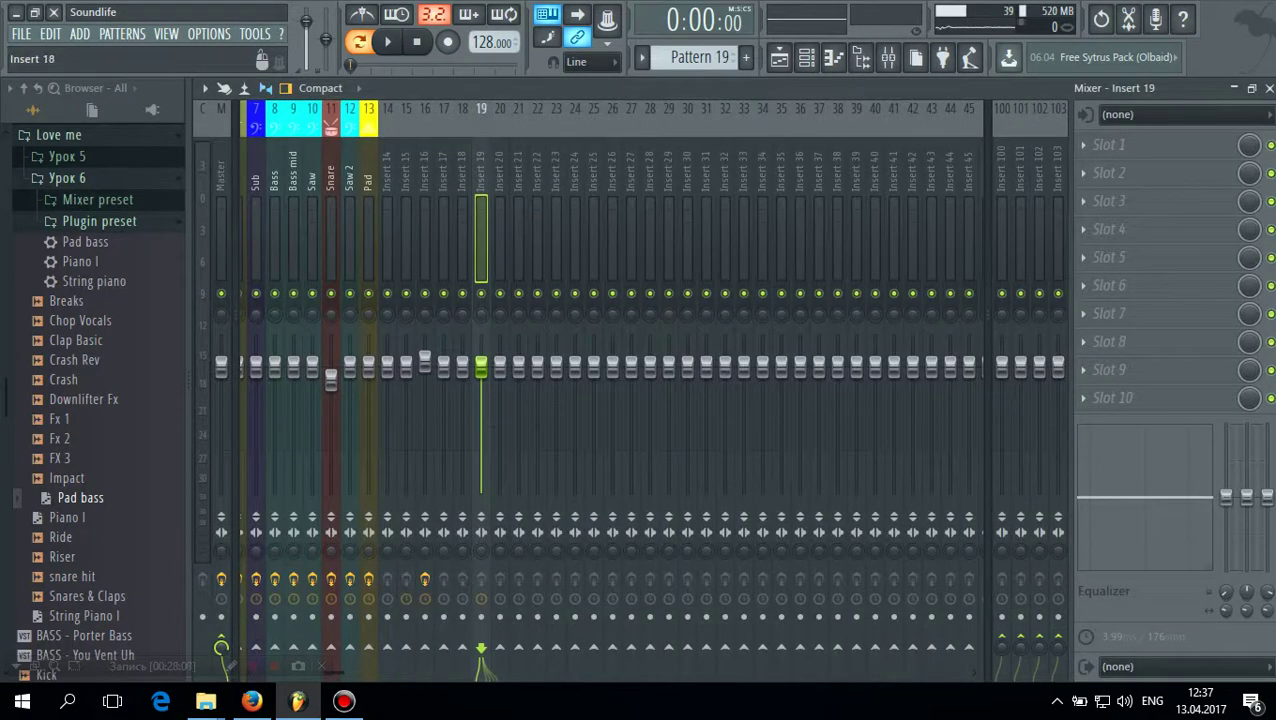
{"action": "right_click", "coordinate": [486, 102]}
{"action": "left_click", "coordinate": [542, 125]}
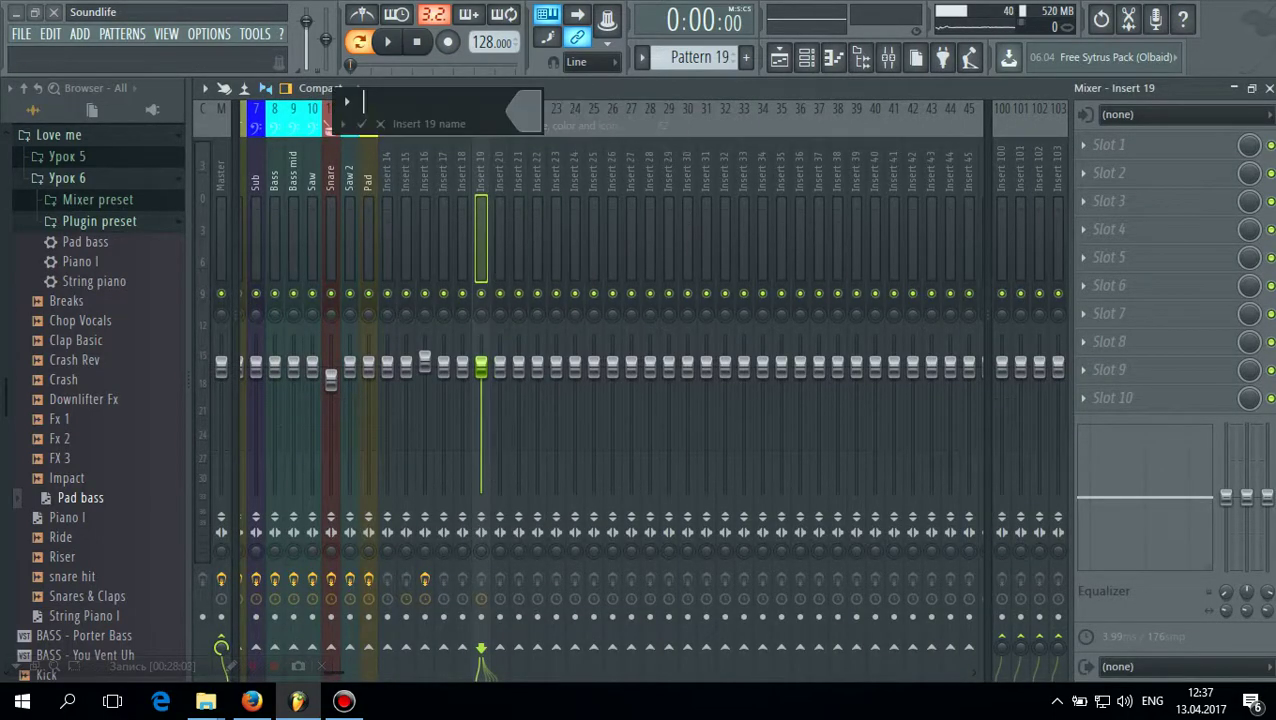
{"action": "left_click", "coordinate": [343, 124]}
{"action": "left_click", "coordinate": [370, 145]}
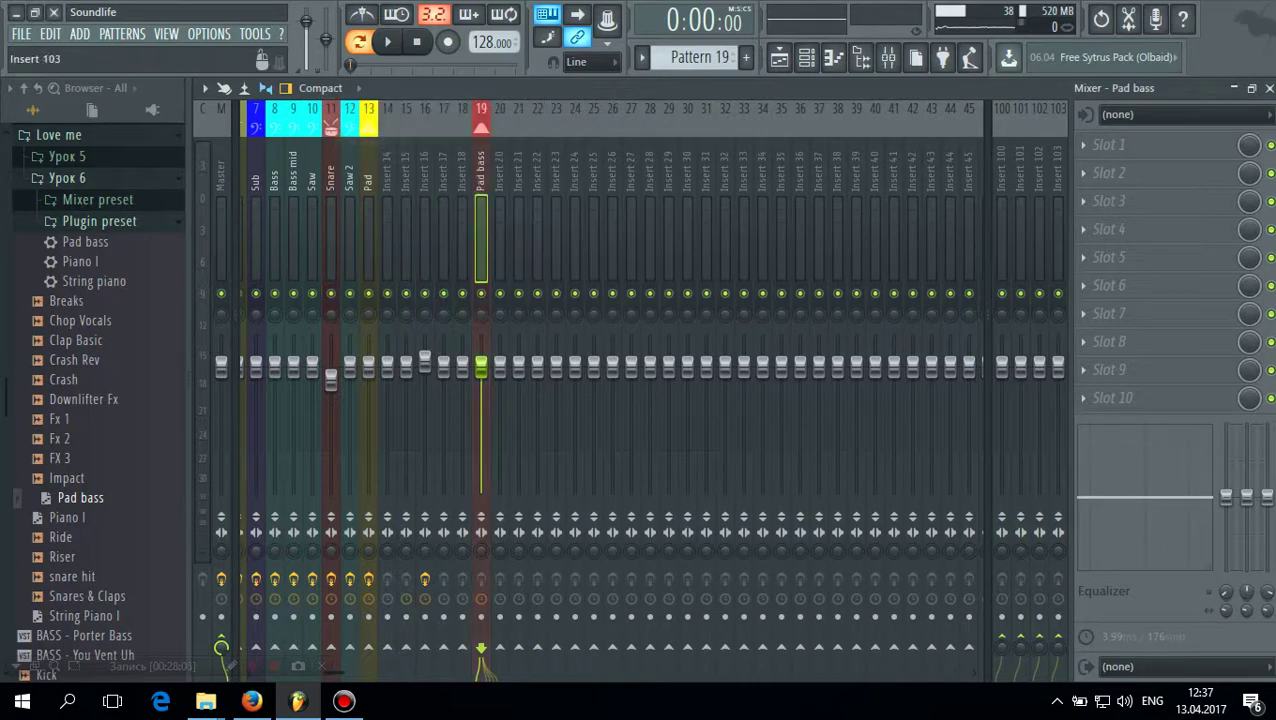
{"action": "left_click", "coordinate": [1269, 88]}
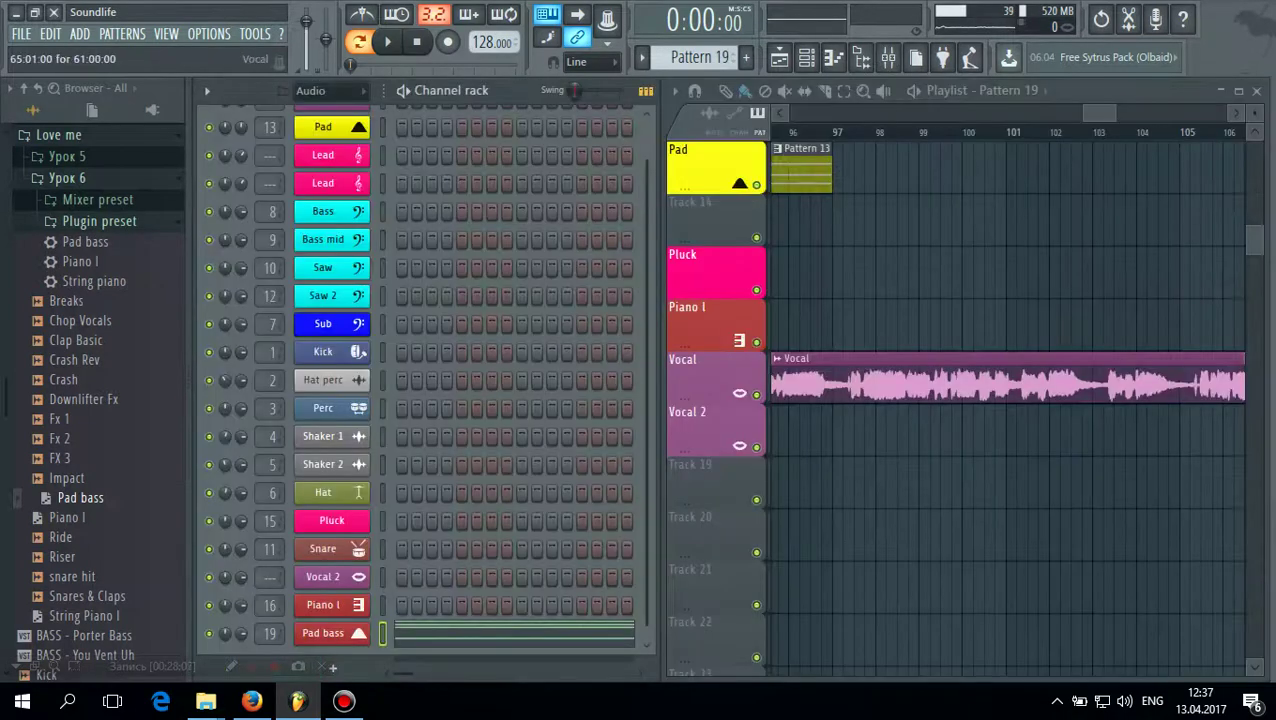
Give playlist Track 19 the Pad bass name, color and icon preset
{"action": "right_click", "coordinate": [712, 475]}
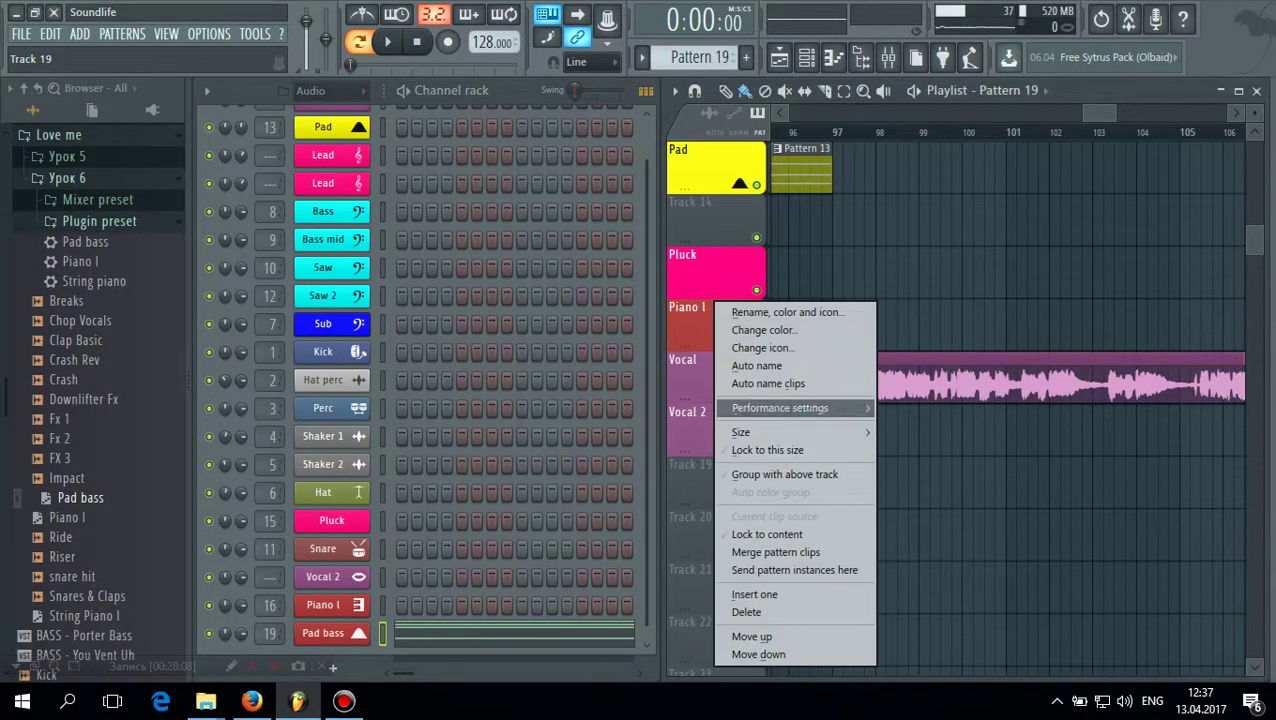
{"action": "left_click", "coordinate": [760, 311]}
{"action": "left_click", "coordinate": [598, 294]}
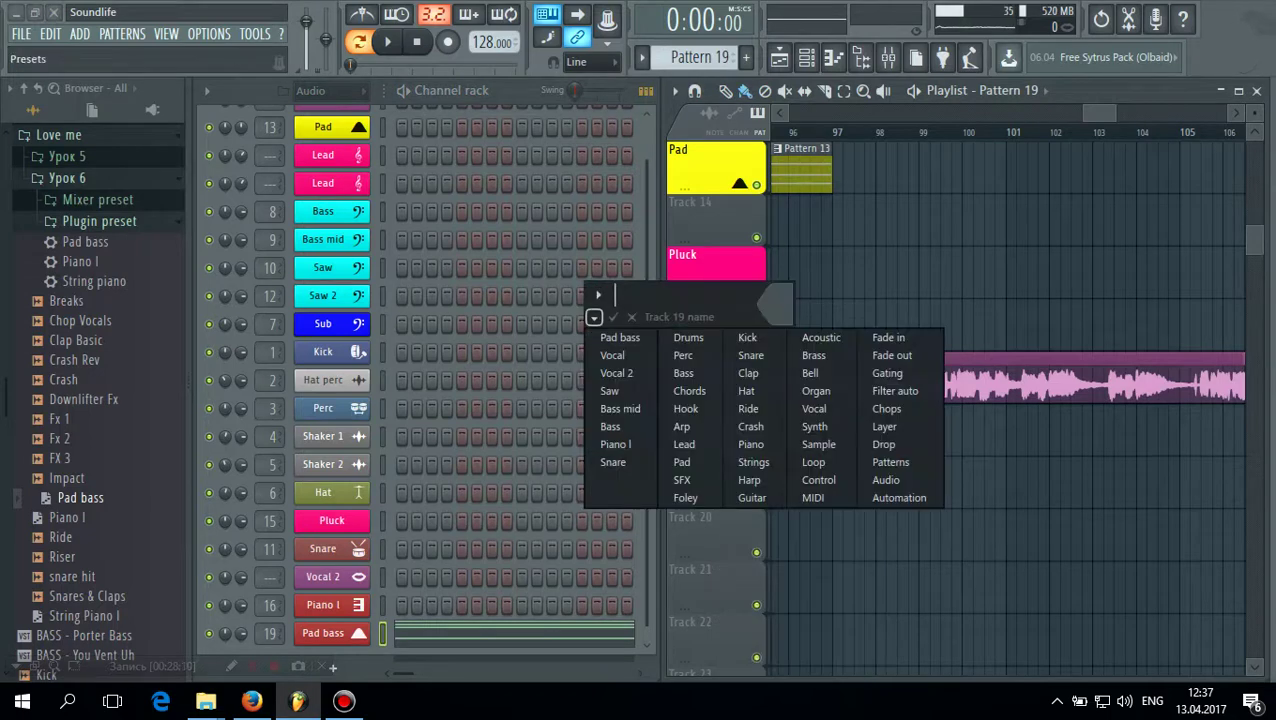
{"action": "left_click", "coordinate": [615, 337]}
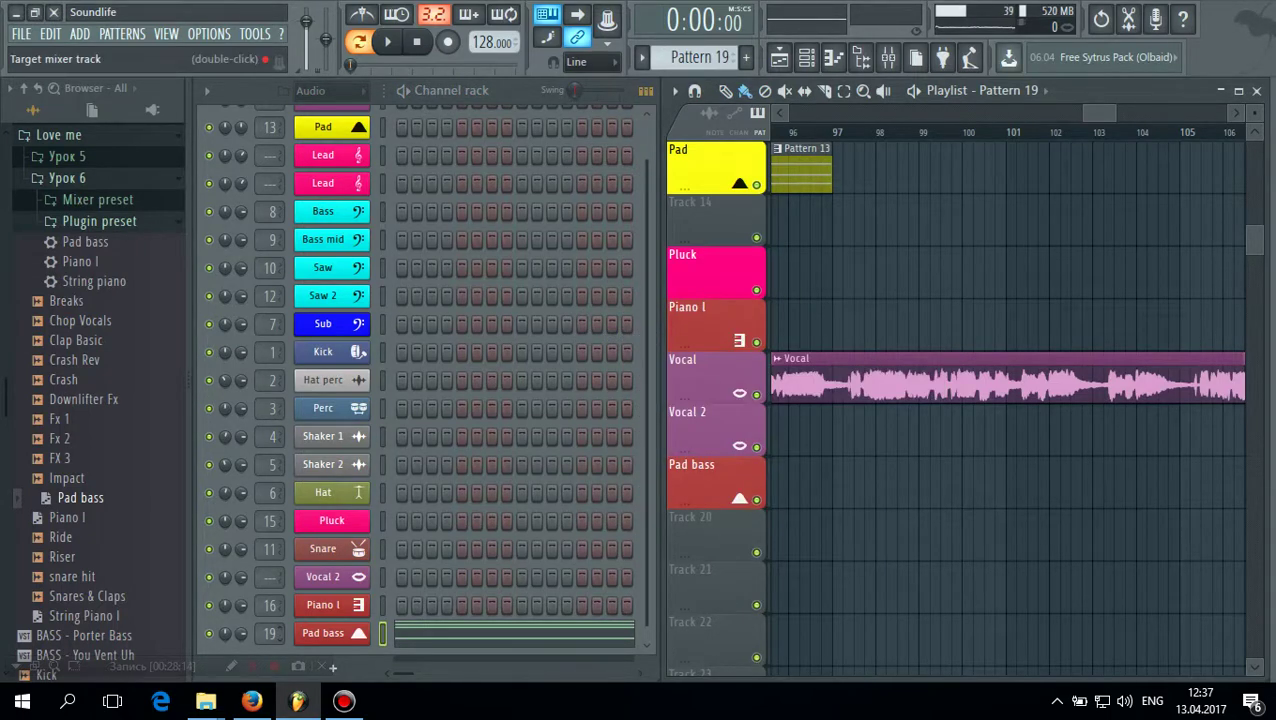
Load FabFilter Pro-Q into slot 1 of the Pad bass mixer track and set its analyzer to Post-EQ
{"action": "double_click", "coordinate": [269, 633]}
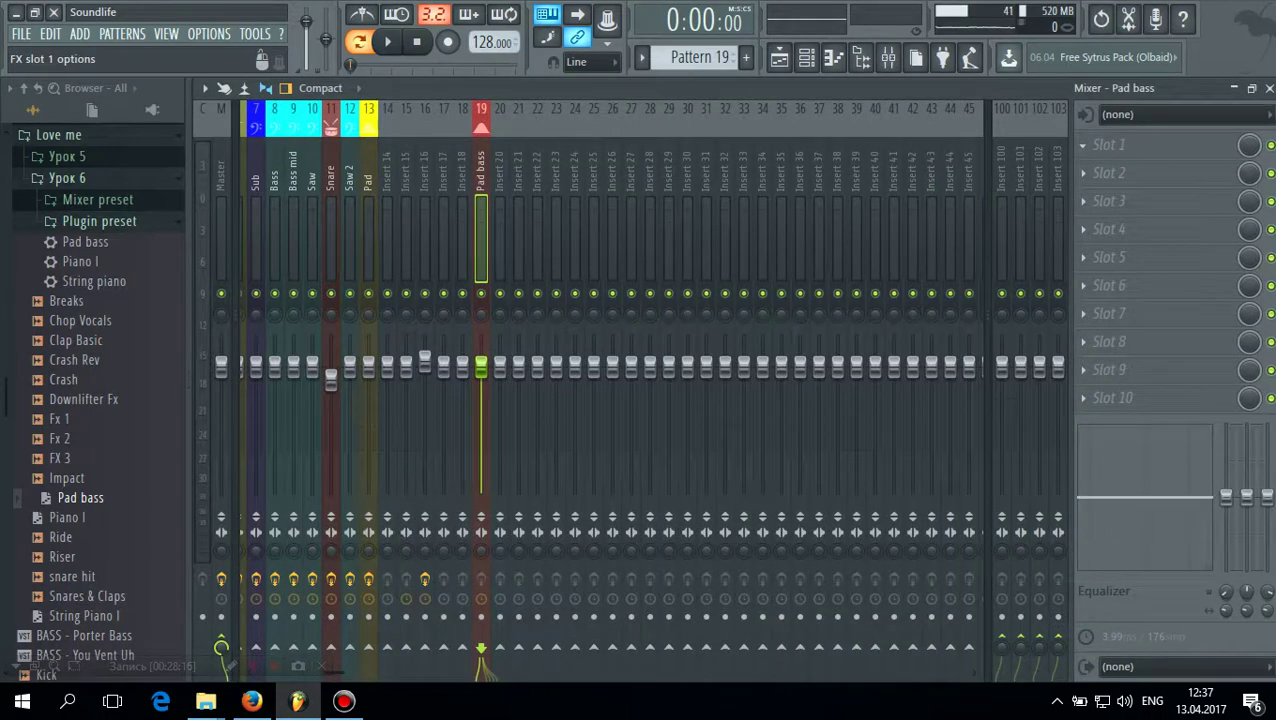
{"action": "left_click", "coordinate": [1100, 145]}
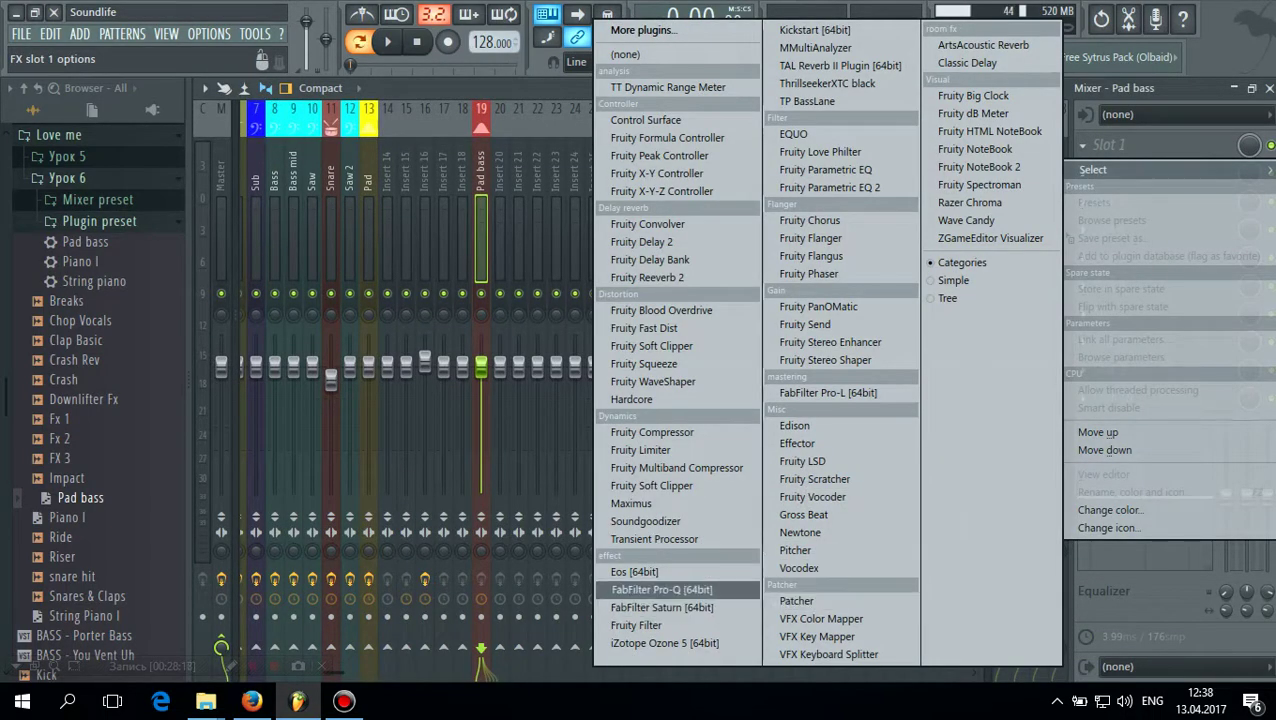
{"action": "left_click", "coordinate": [661, 589]}
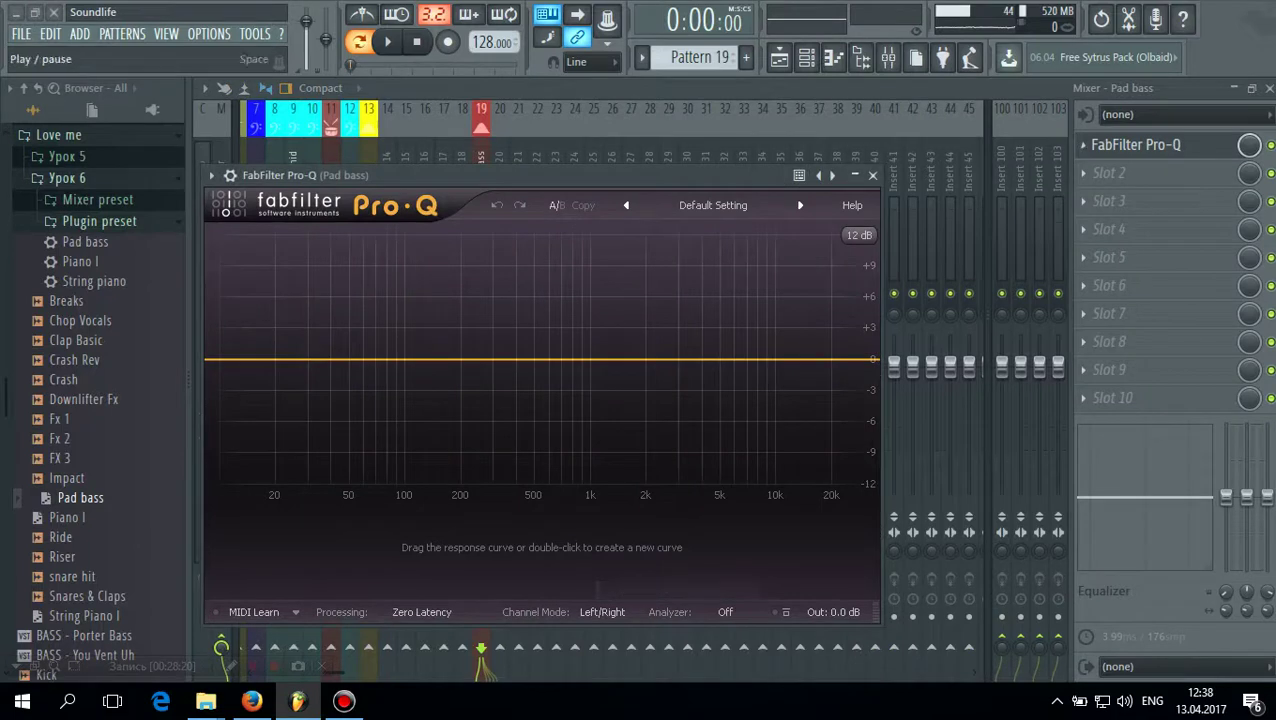
{"action": "left_click", "coordinate": [725, 612]}
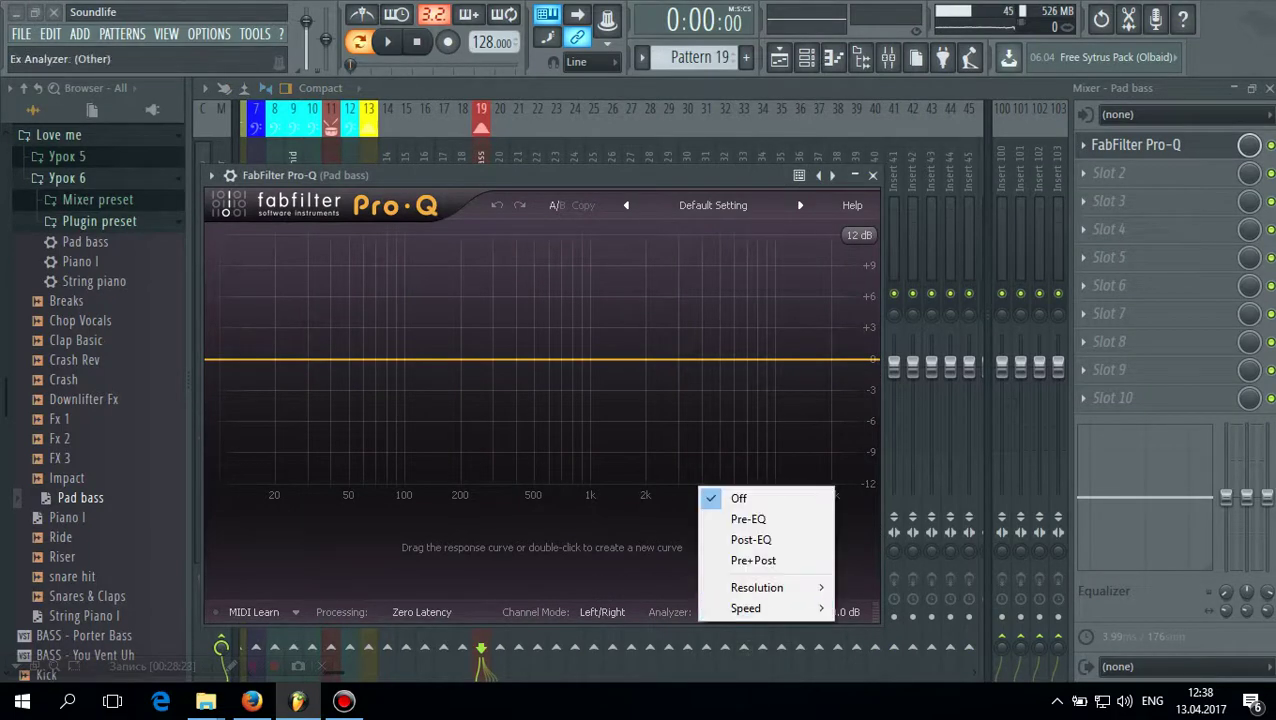
{"action": "left_click", "coordinate": [748, 538]}
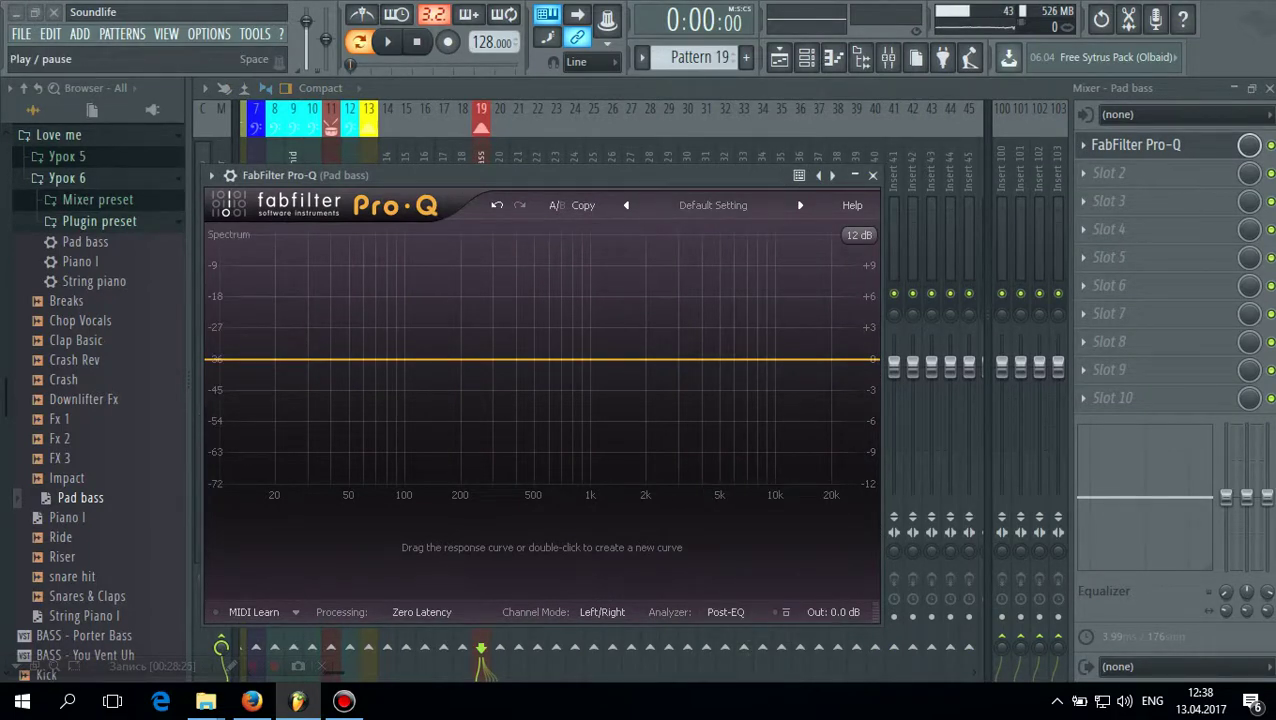
Audition the pattern through Pro-Q and add a High Cut band at about 195 Hz
{"action": "key", "text": "space"}
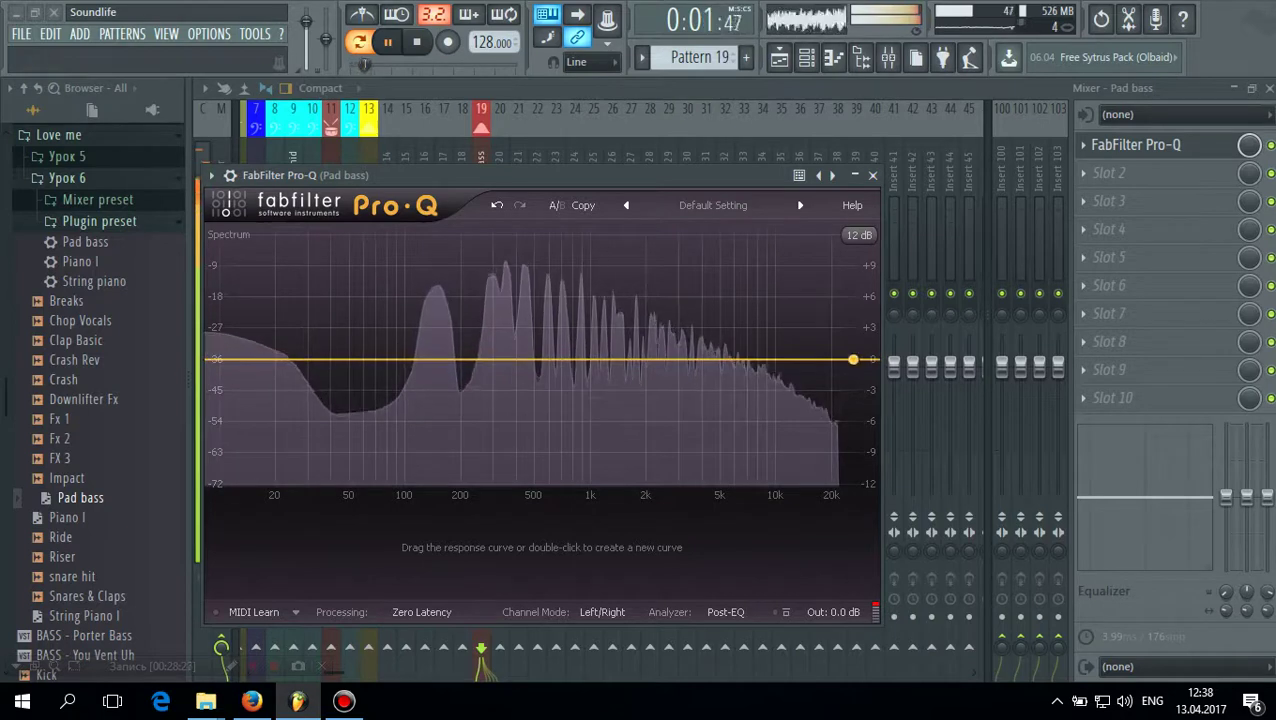
{"action": "key", "text": "space"}
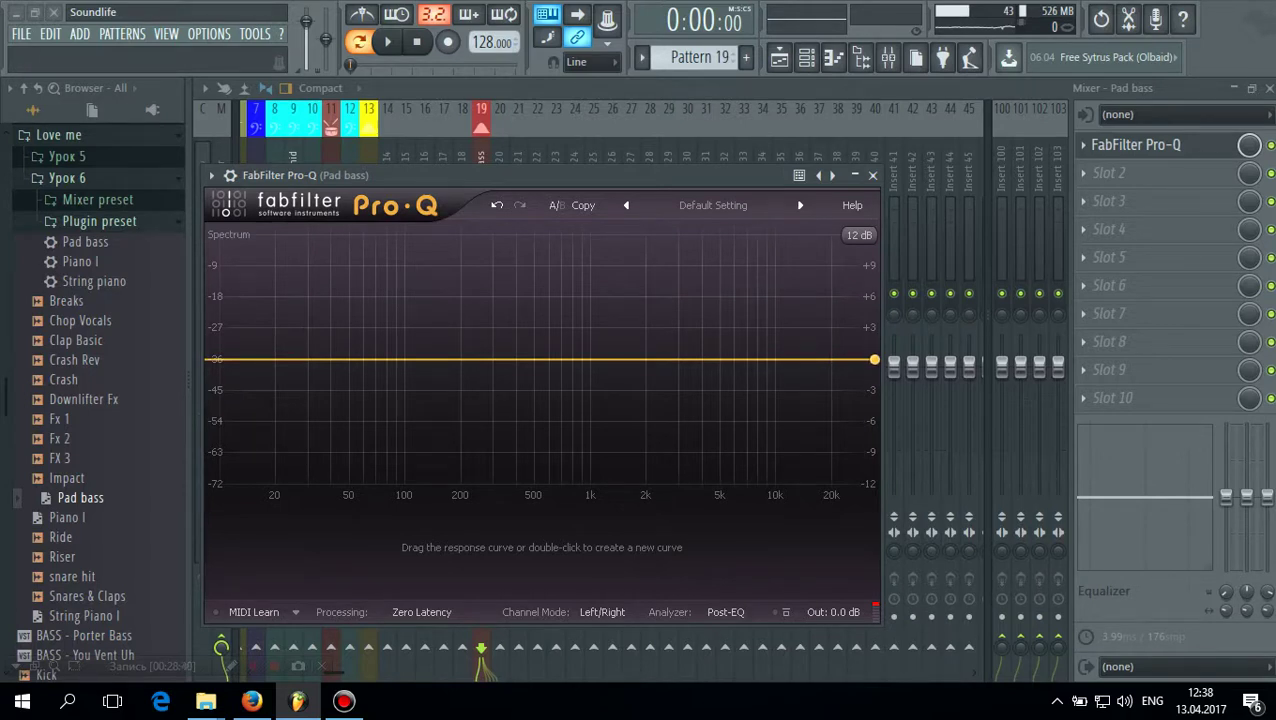
{"action": "double_click", "coordinate": [875, 359]}
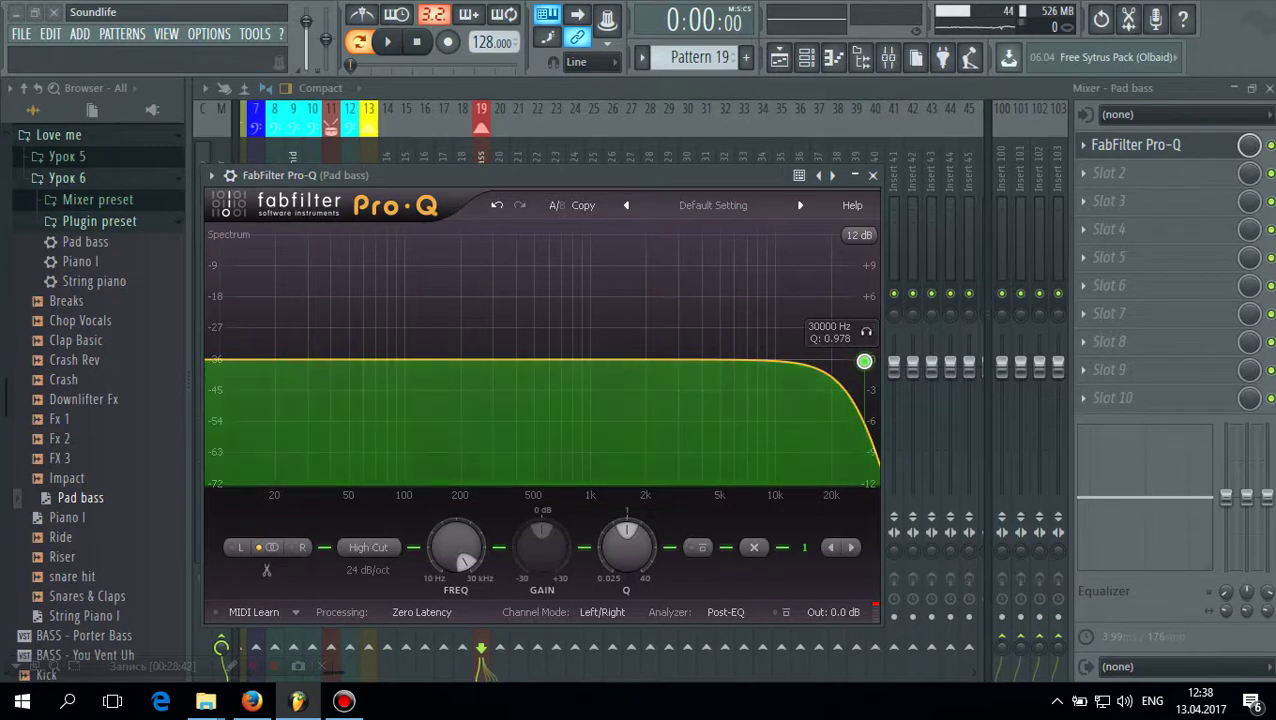
{"action": "left_click_drag", "start_coordinate": [864, 361], "coordinate": [459, 361]}
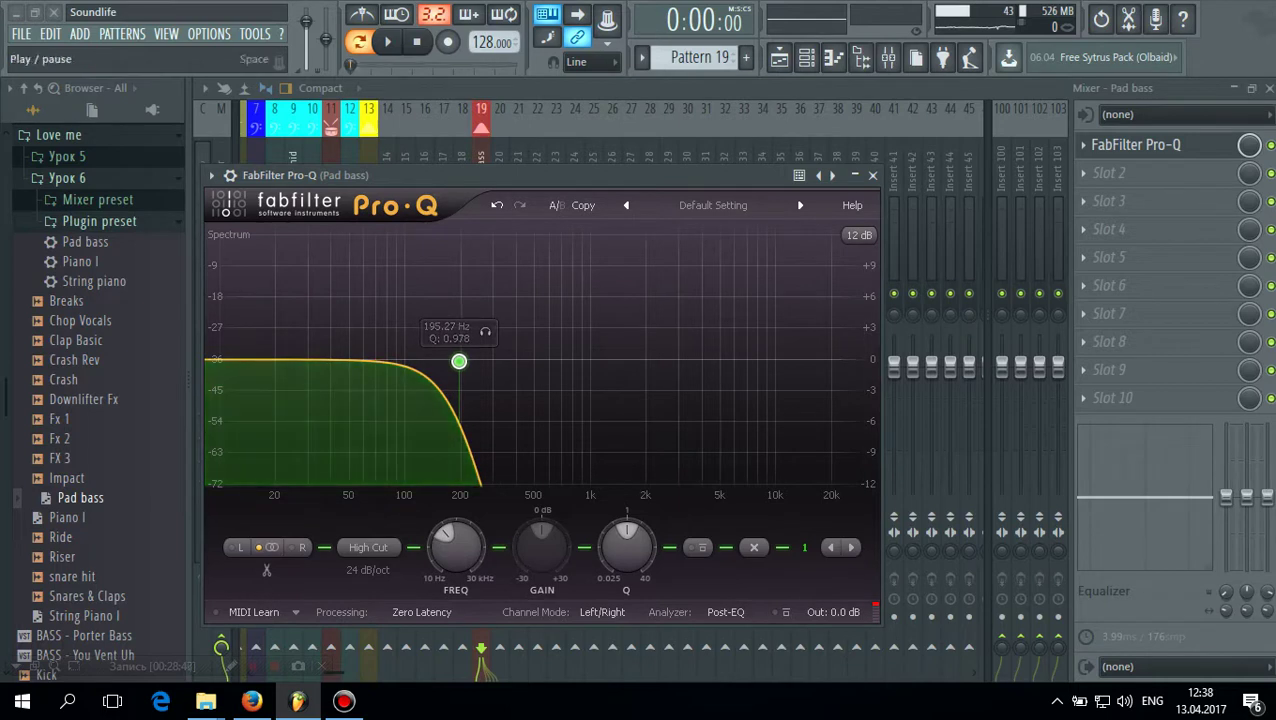
Lower the High Cut band to slightly below 160 Hz during playback, close Pro-Q and the mixer, and stop playback
{"action": "key", "text": "space"}
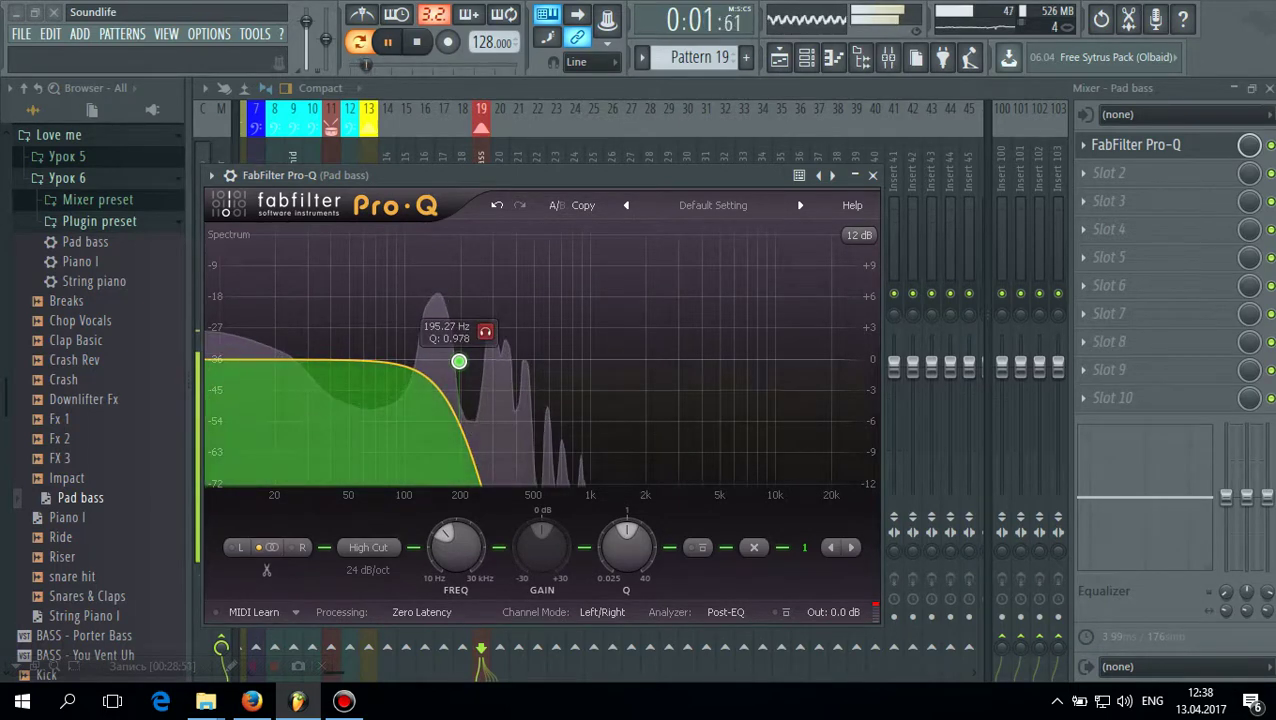
{"action": "left_click_drag", "start_coordinate": [459, 361], "coordinate": [431, 361]}
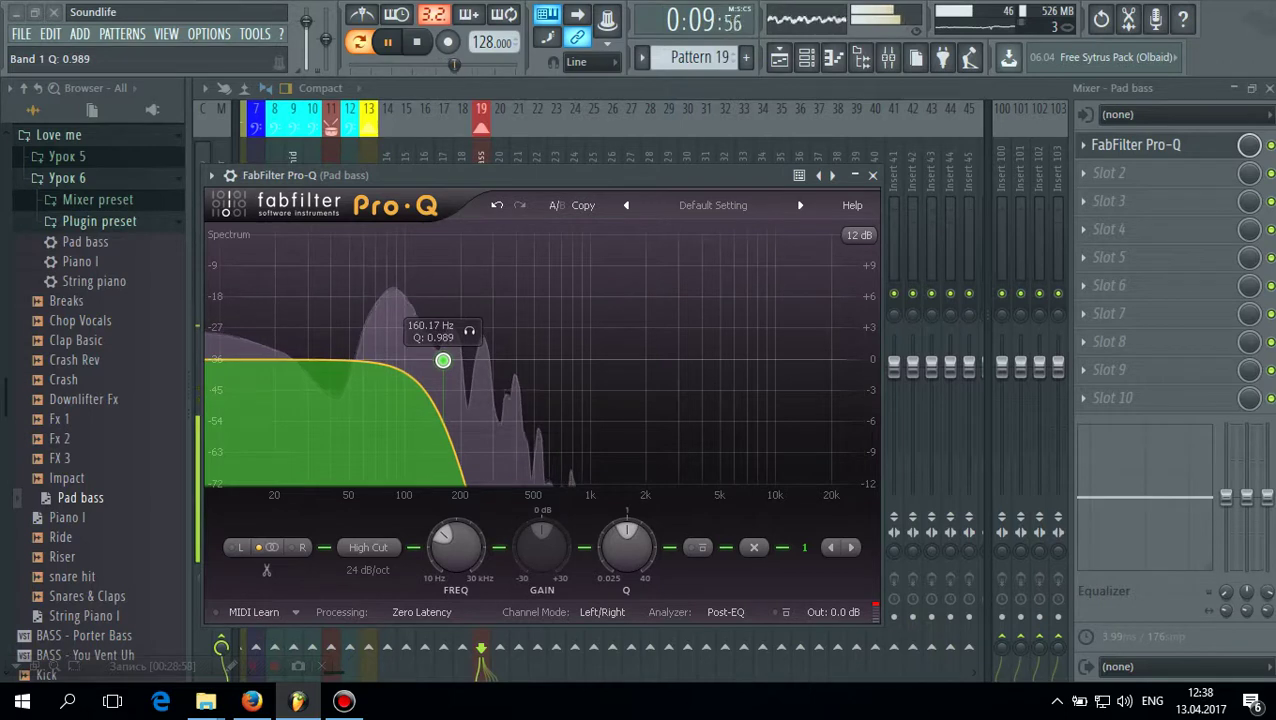
{"action": "left_click_drag", "start_coordinate": [443, 360], "coordinate": [434, 360]}
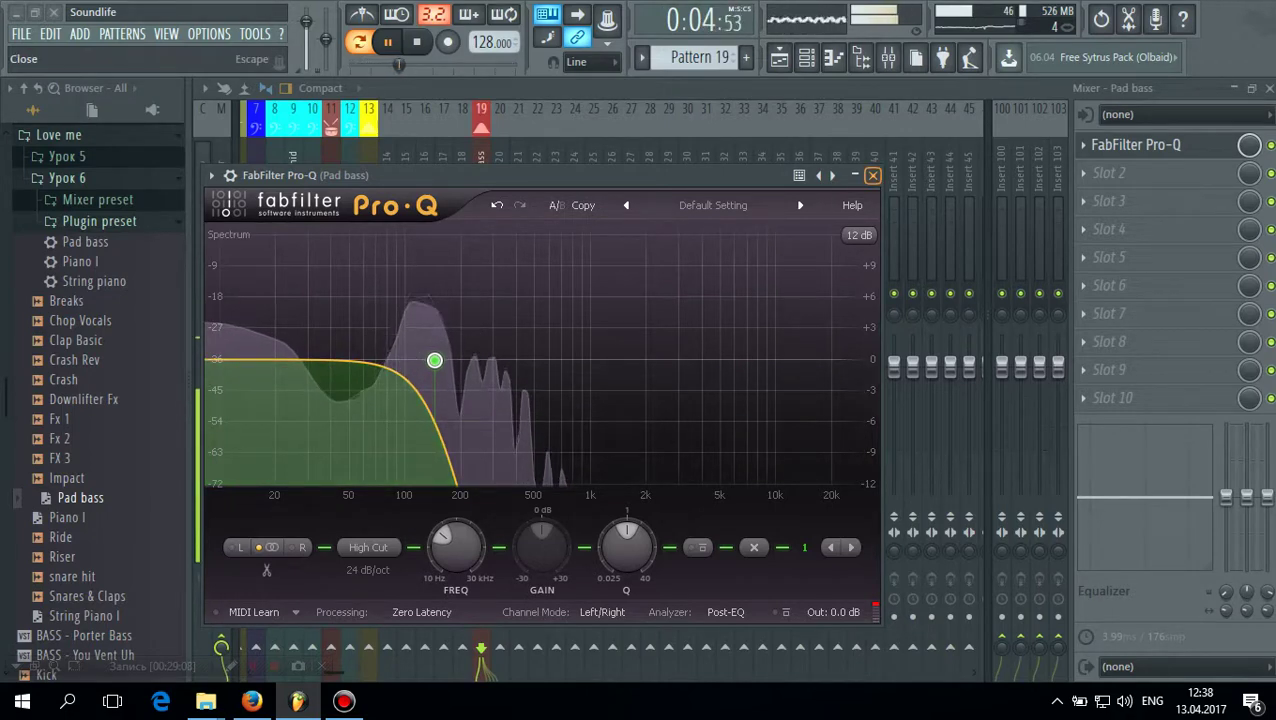
{"action": "left_click", "coordinate": [872, 175]}
{"action": "left_click", "coordinate": [1269, 88]}
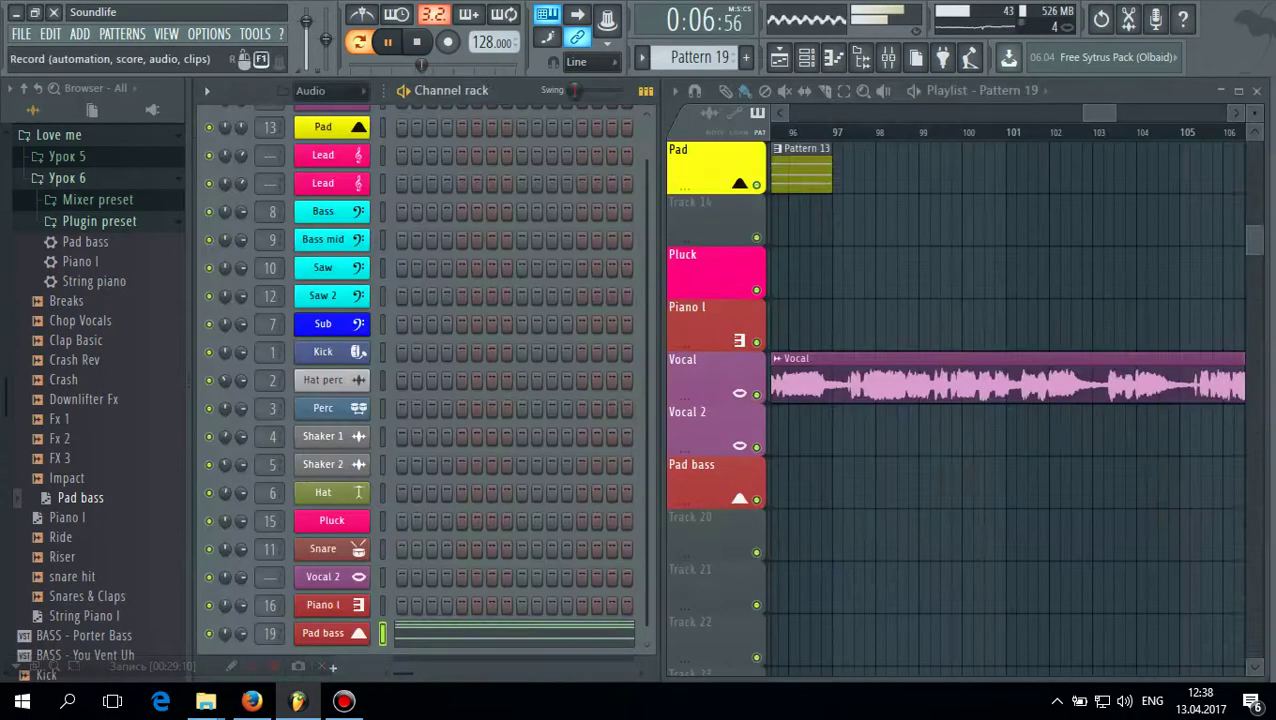
{"action": "key", "text": "space"}
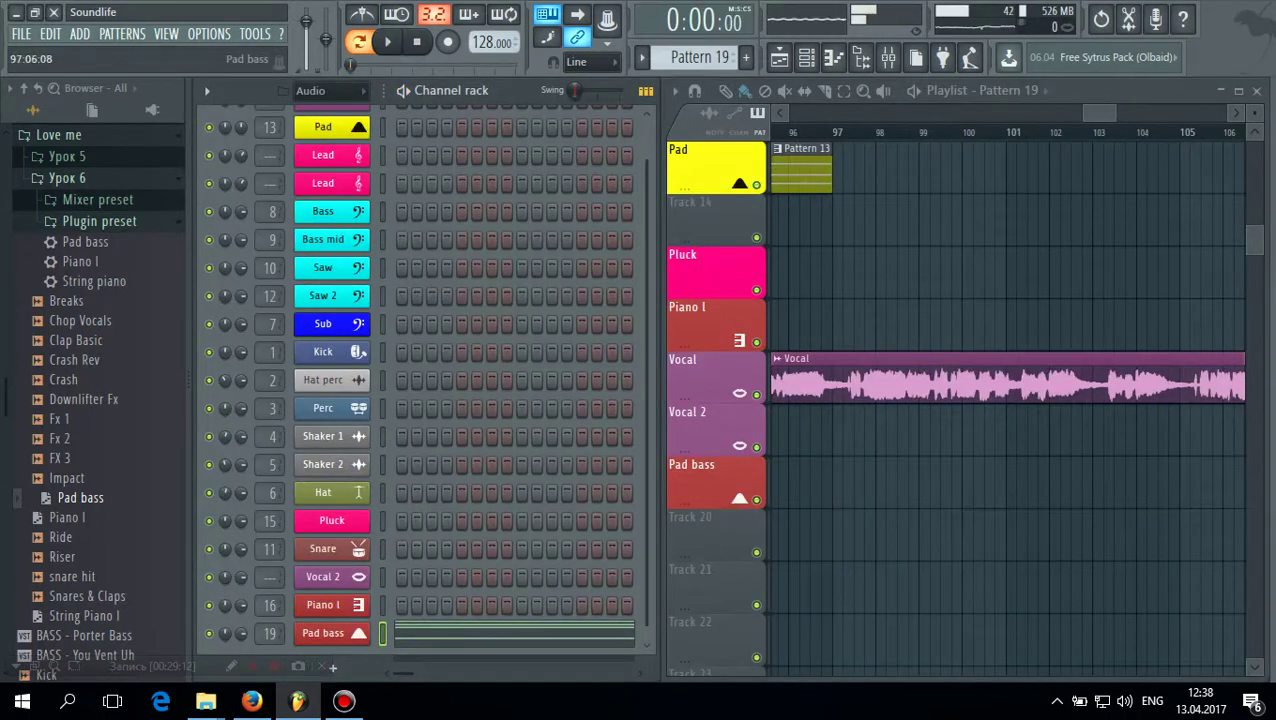
Place two Pattern 19 clips back to back on the Pad bass playlist track, starting at bars 97 and 105
{"action": "left_click", "coordinate": [850, 483]}
{"action": "left_click", "coordinate": [1192, 483]}
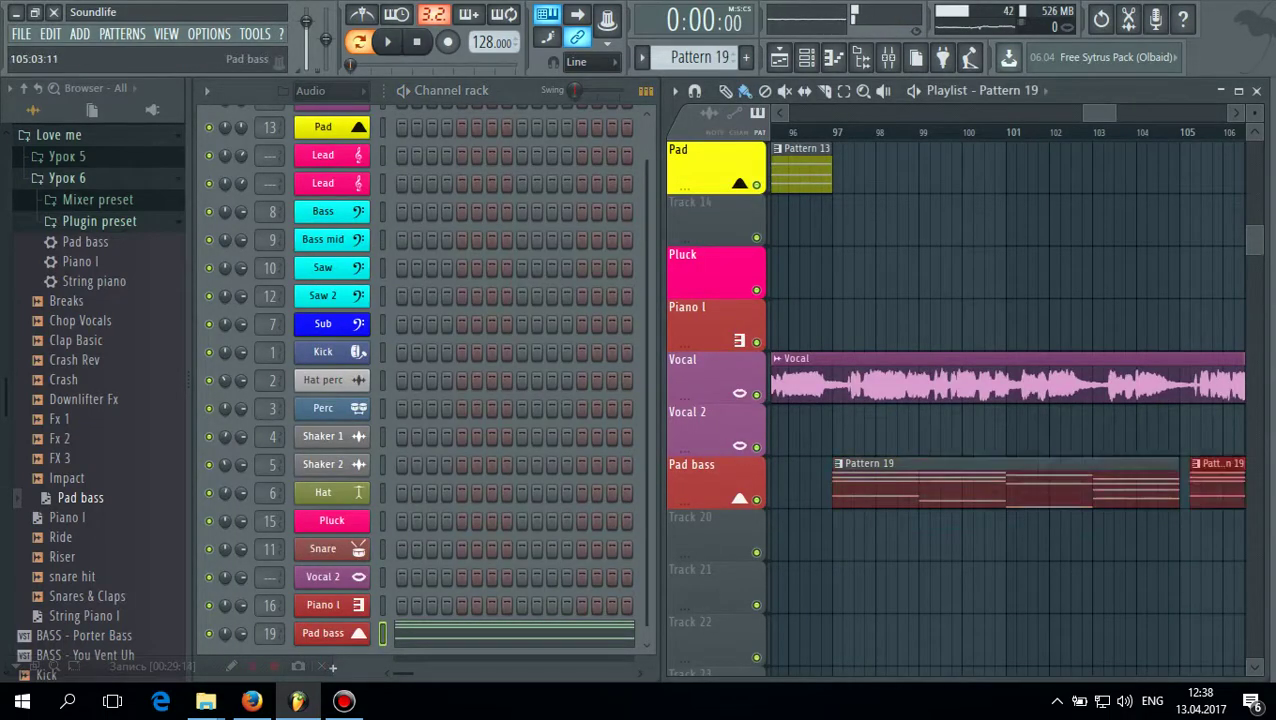
{"action": "left_click_drag", "start_coordinate": [1196, 483], "coordinate": [1187, 483]}
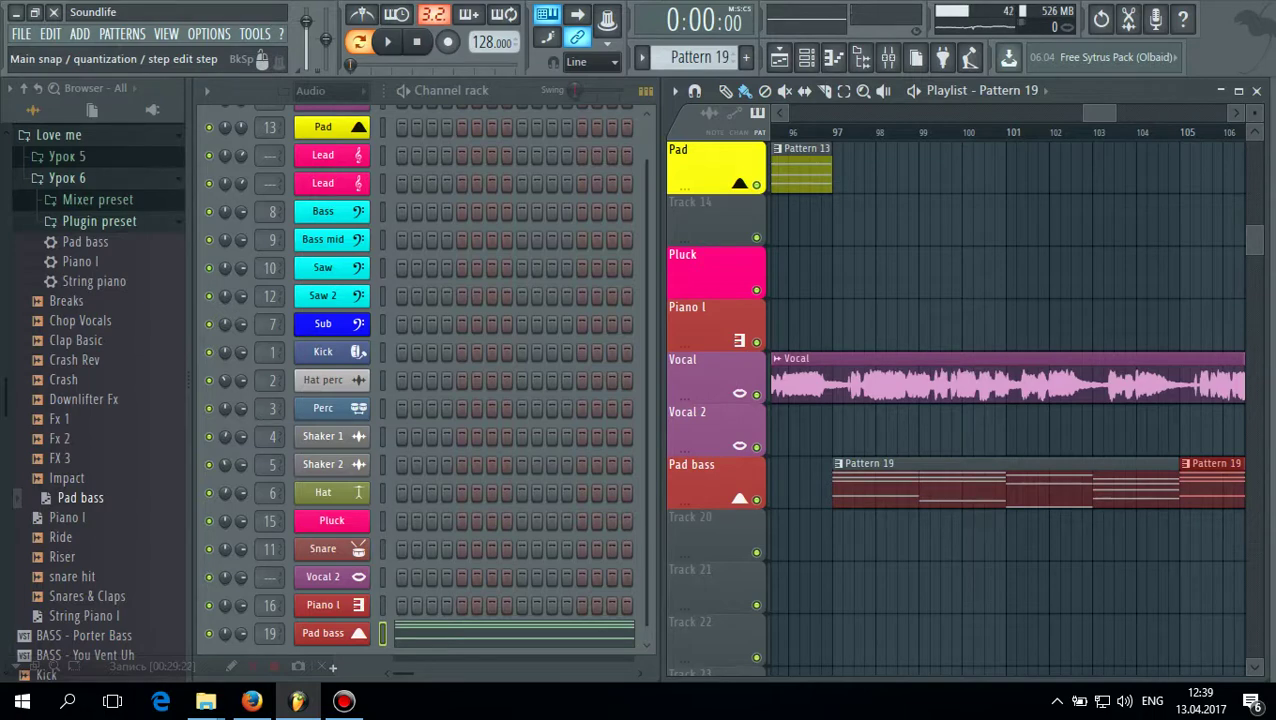
Place two Pattern 16 clips back to back on the Piano I playlist track, starting at bars 97 and 105
{"action": "left_click", "coordinate": [1053, 193]}
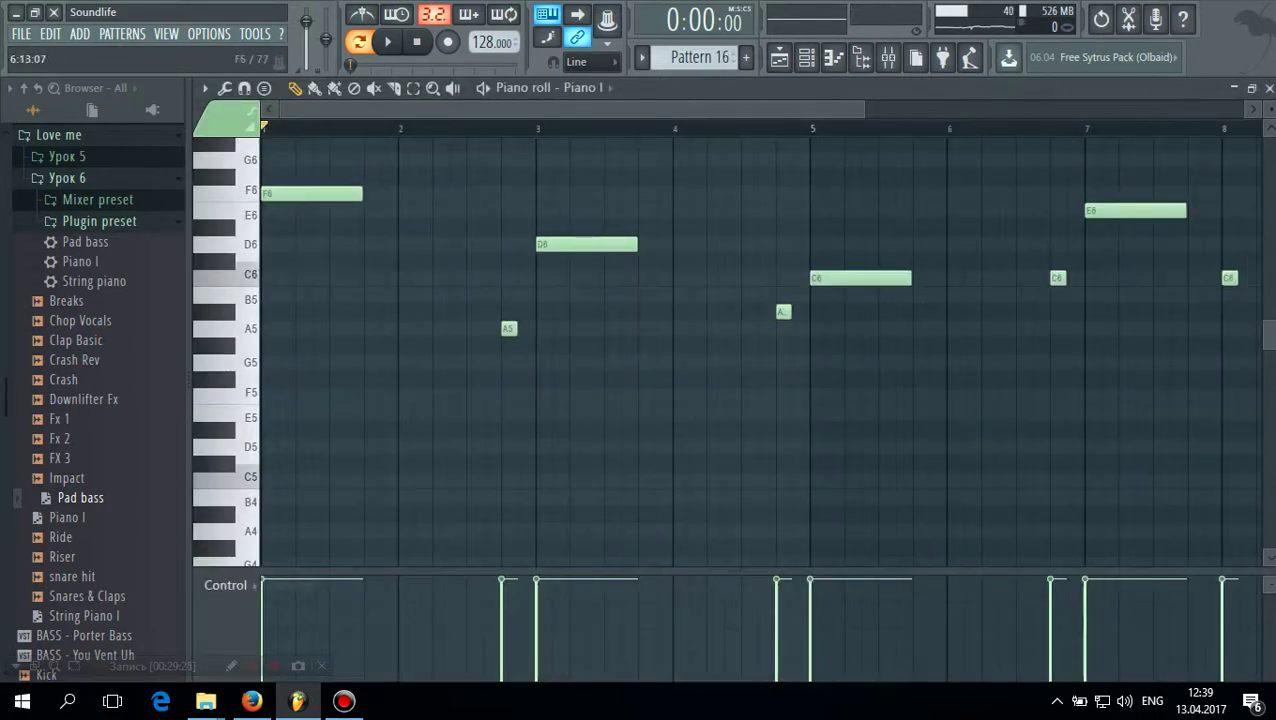
{"action": "left_click", "coordinate": [1269, 88]}
{"action": "left_click_drag", "start_coordinate": [848, 326], "coordinate": [838, 326]}
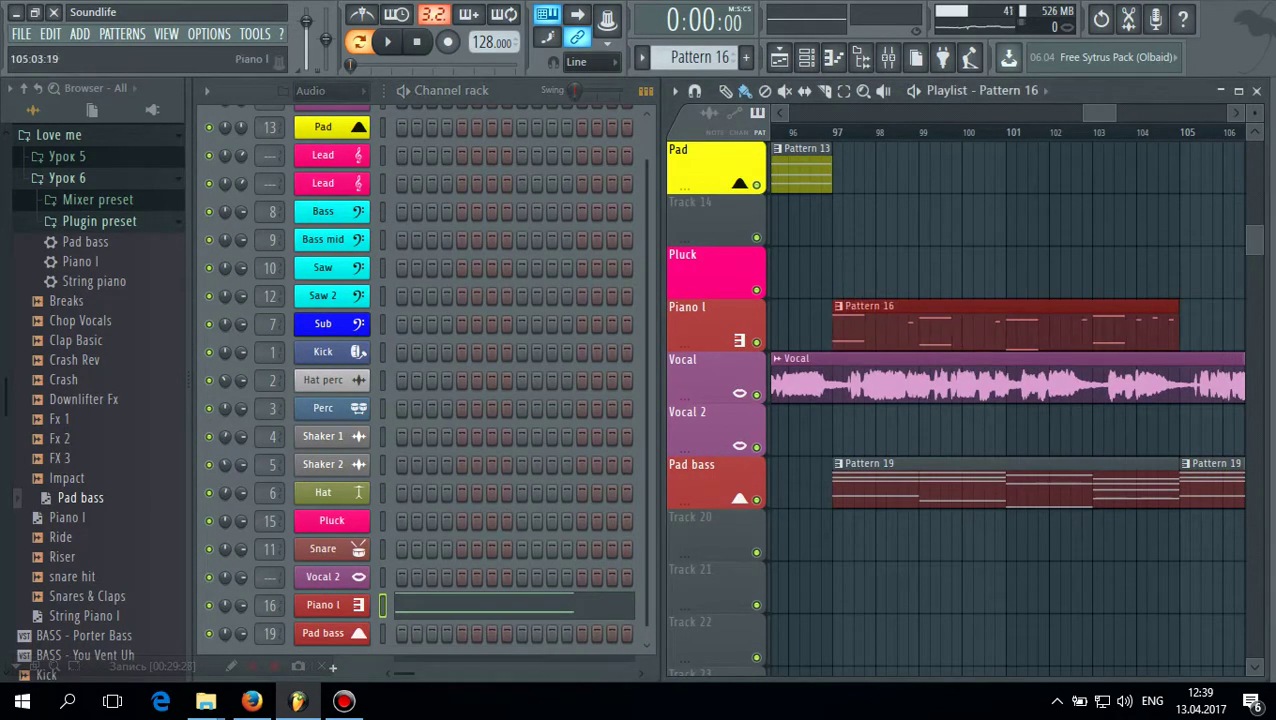
{"action": "left_click", "coordinate": [1215, 325]}
Play the song through the Piano I and Pad bass clips and stop playback
{"action": "left_click", "coordinate": [387, 41]}
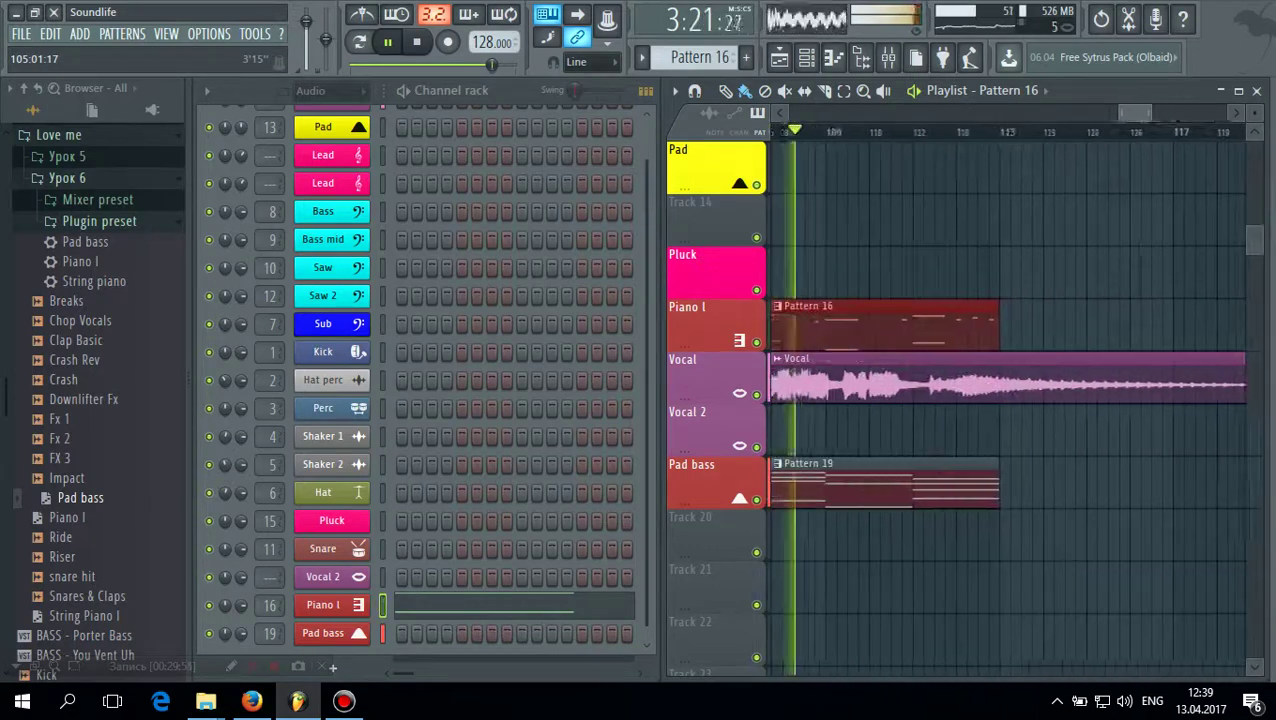
{"action": "left_click_drag", "start_coordinate": [1127, 113], "coordinate": [1097, 113]}
{"action": "key", "text": "space"}
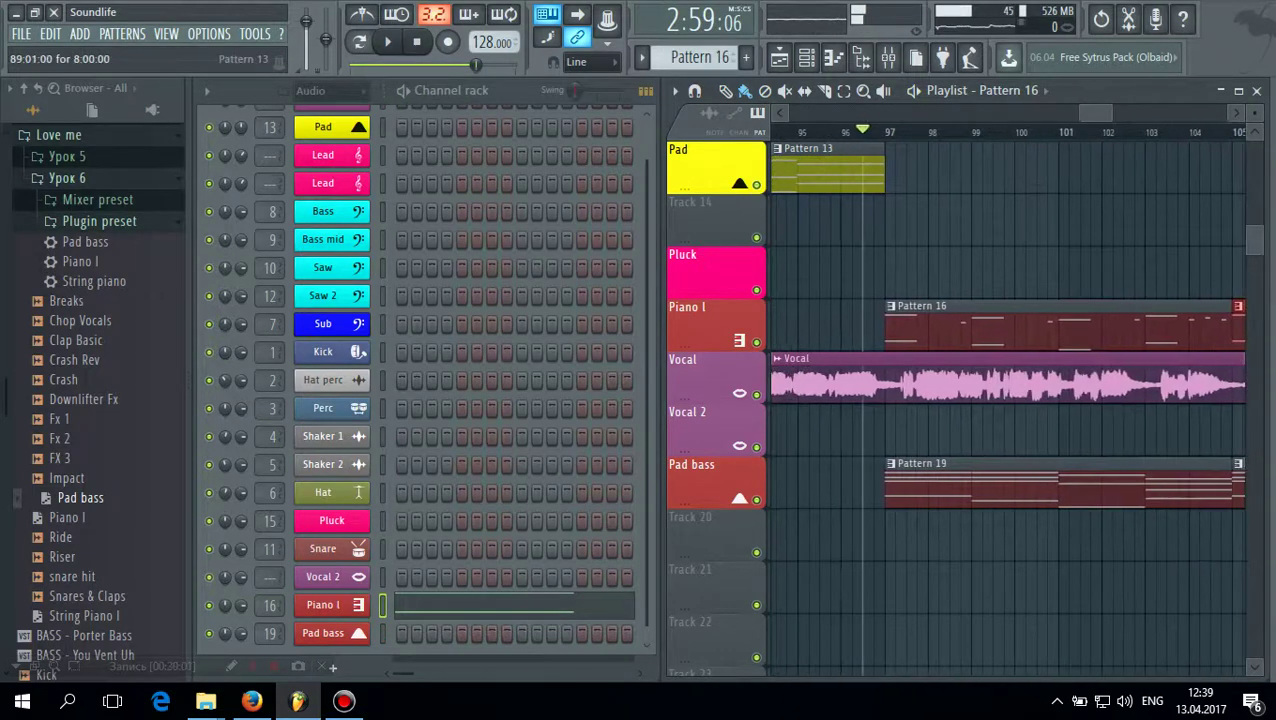
Place back-to-back Pattern 13 clips on the Pad playlist track from bar 97 onward
{"action": "left_click", "coordinate": [852, 150]}
{"action": "left_click", "coordinate": [888, 170]}
{"action": "mouse_move", "coordinate": [1087, 113]}
{"action": "left_mouse_down"}
{"action": "mouse_move", "coordinate": [1131, 113]}
{"action": "mouse_move", "coordinate": [1112, 113]}
{"action": "left_mouse_up"}
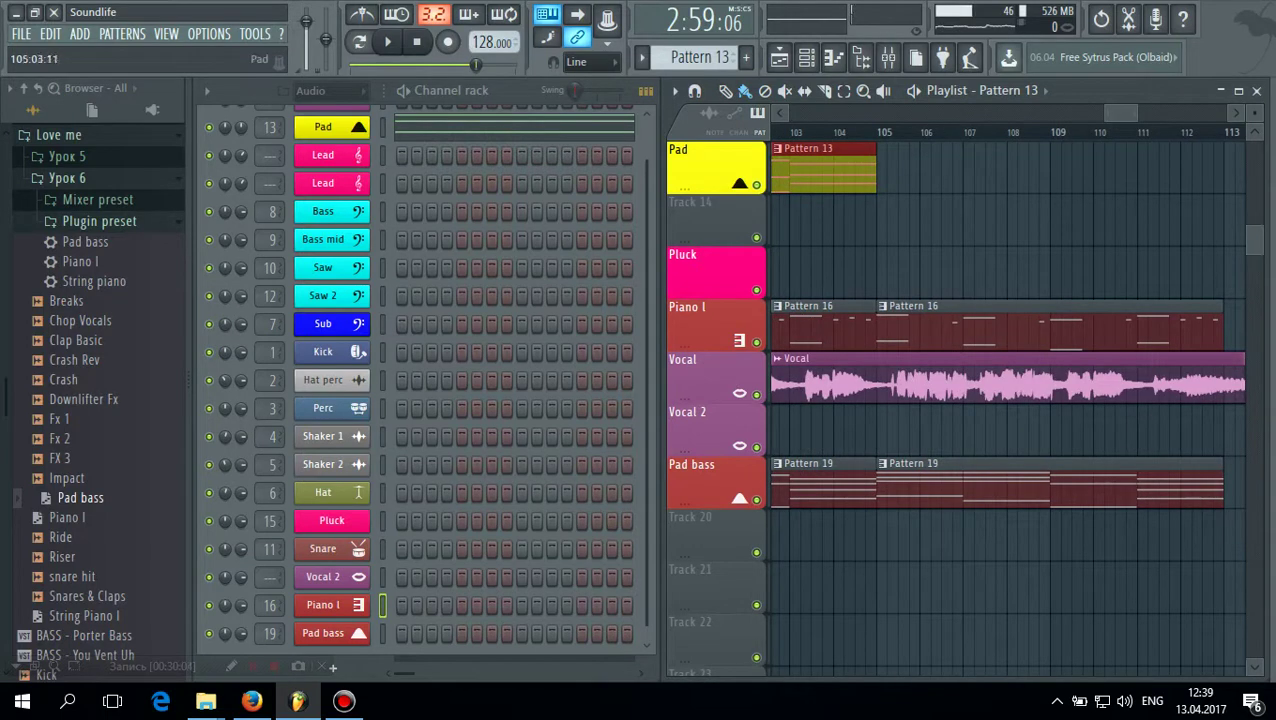
{"action": "left_click_drag", "start_coordinate": [1112, 113], "coordinate": [1154, 113]}
{"action": "left_click", "coordinate": [1058, 172]}
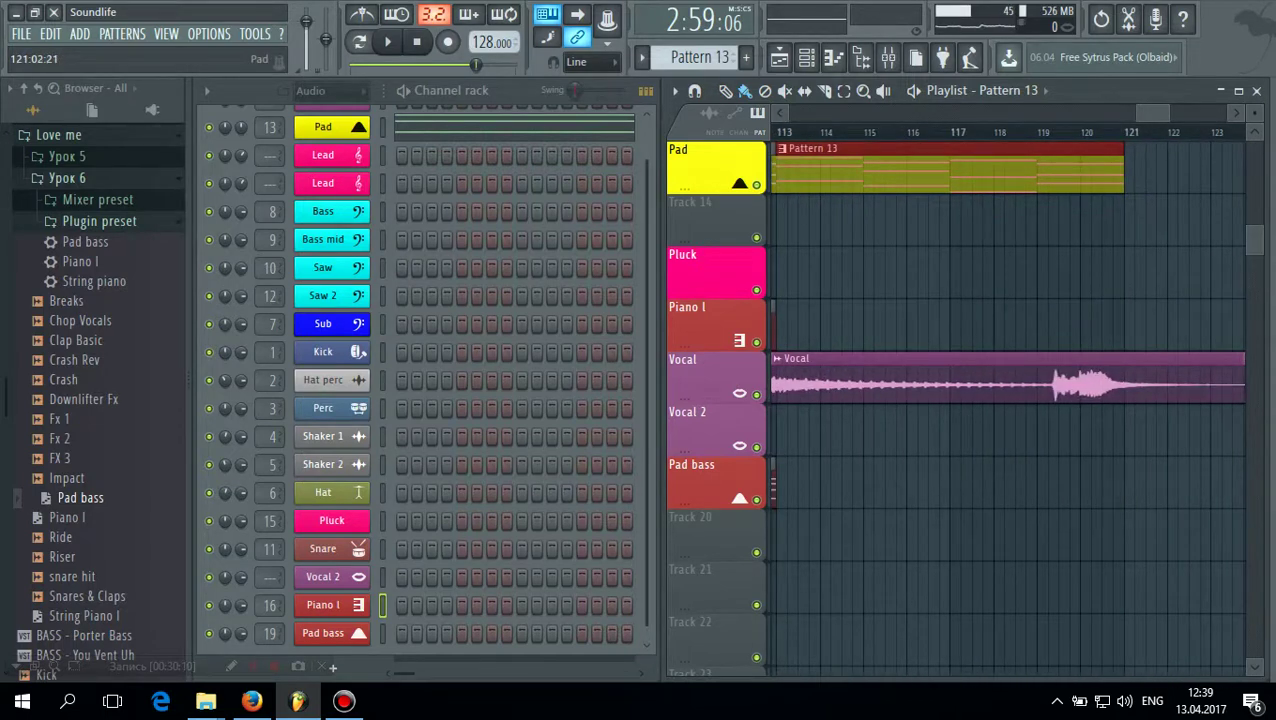
{"action": "left_click", "coordinate": [1130, 172]}
Audition the Pad clips together with Piano I, Vocal and Pad bass from about bar 96, and stop playback
{"action": "left_click_drag", "start_coordinate": [1160, 113], "coordinate": [1091, 113]}
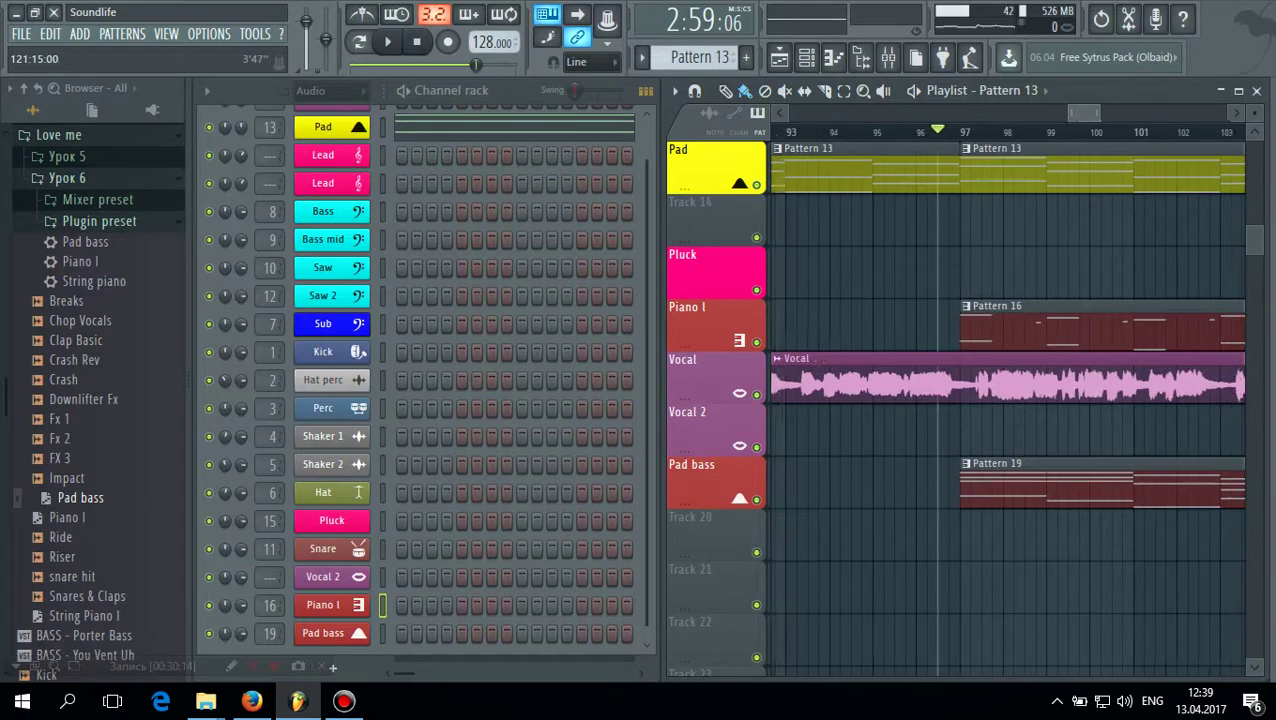
{"action": "key", "text": "space"}
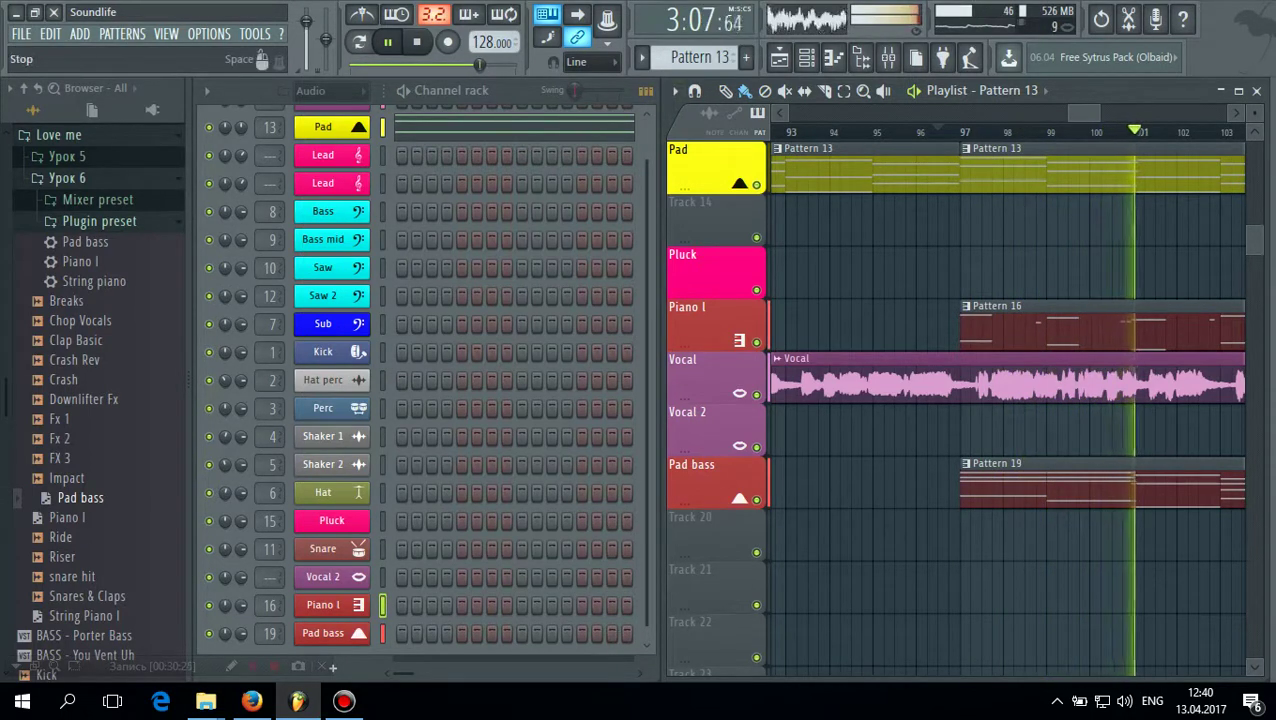
{"action": "left_click", "coordinate": [416, 41]}
Extend the Pad - FilterCtl Cutoff automation clip on Track 31 to about bar 144
{"action": "scroll", "coordinate": [870, 270], "scroll_direction": "down", "scroll_amount": 6}
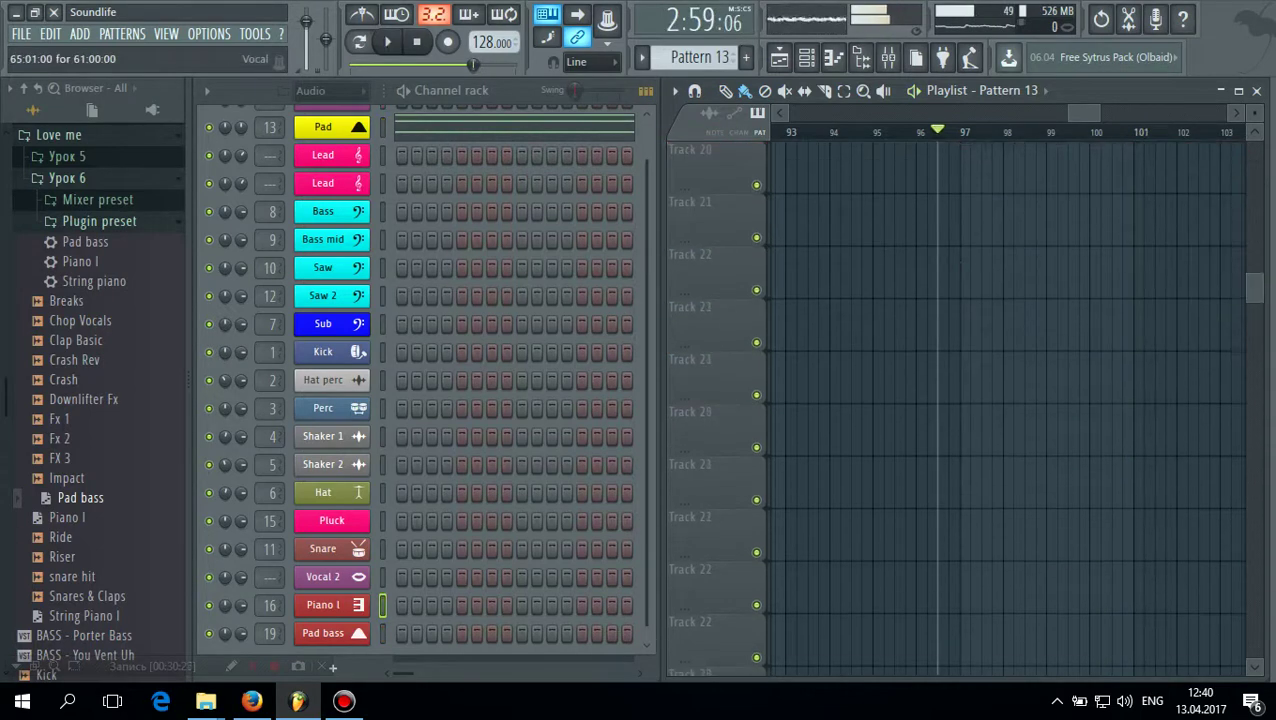
{"action": "left_click_drag", "start_coordinate": [980, 256], "coordinate": [1244, 258]}
{"action": "left_click_drag", "start_coordinate": [1160, 113], "coordinate": [1064, 113]}
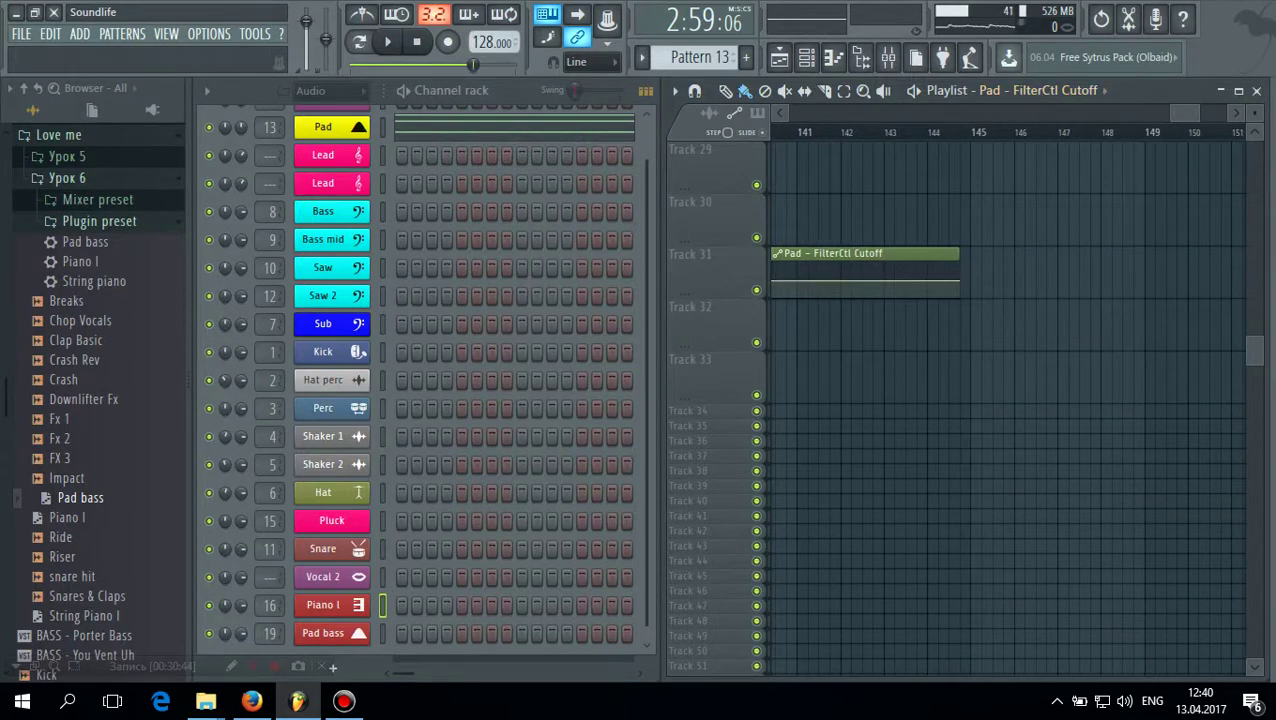
Listen to the Pad - FilterCtl Cutoff automation from about bar 48 past bar 65, and move playback on to about bar 102
{"action": "left_click_drag", "start_coordinate": [1001, 114], "coordinate": [920, 114]}
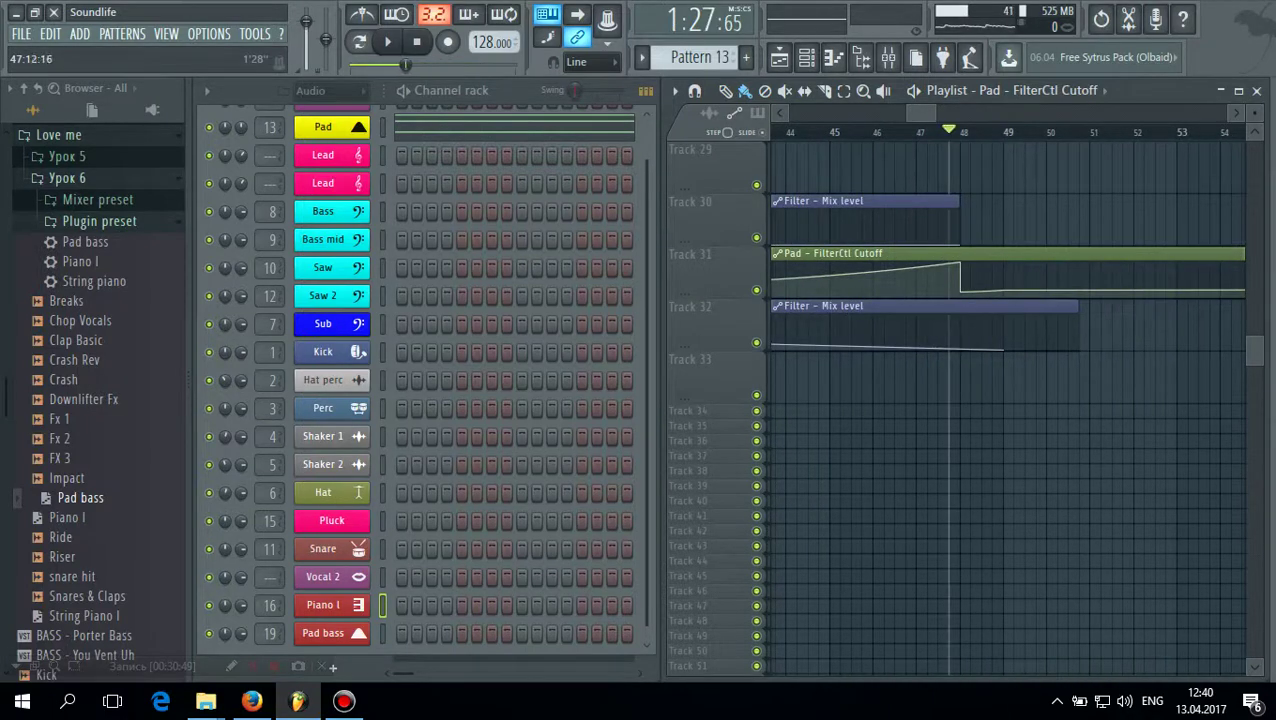
{"action": "left_click", "coordinate": [387, 41]}
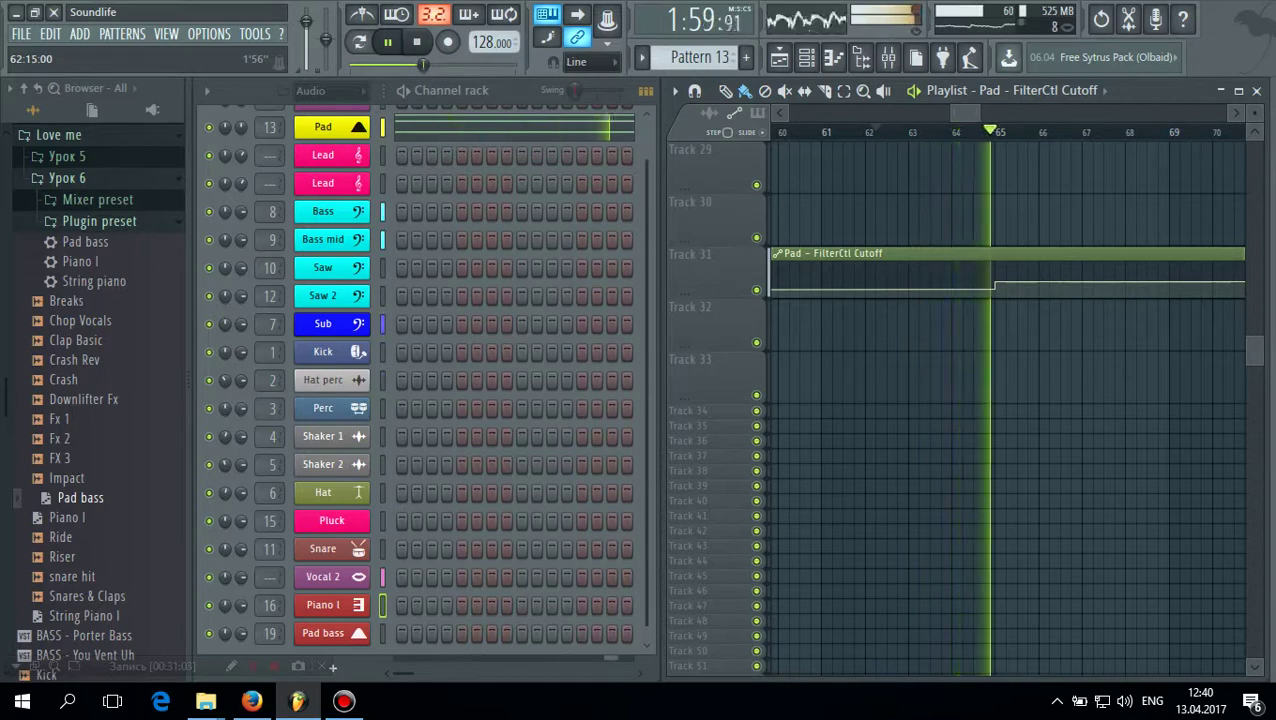
{"action": "left_click_drag", "start_coordinate": [965, 113], "coordinate": [1070, 113]}
{"action": "left_click", "coordinate": [910, 132]}
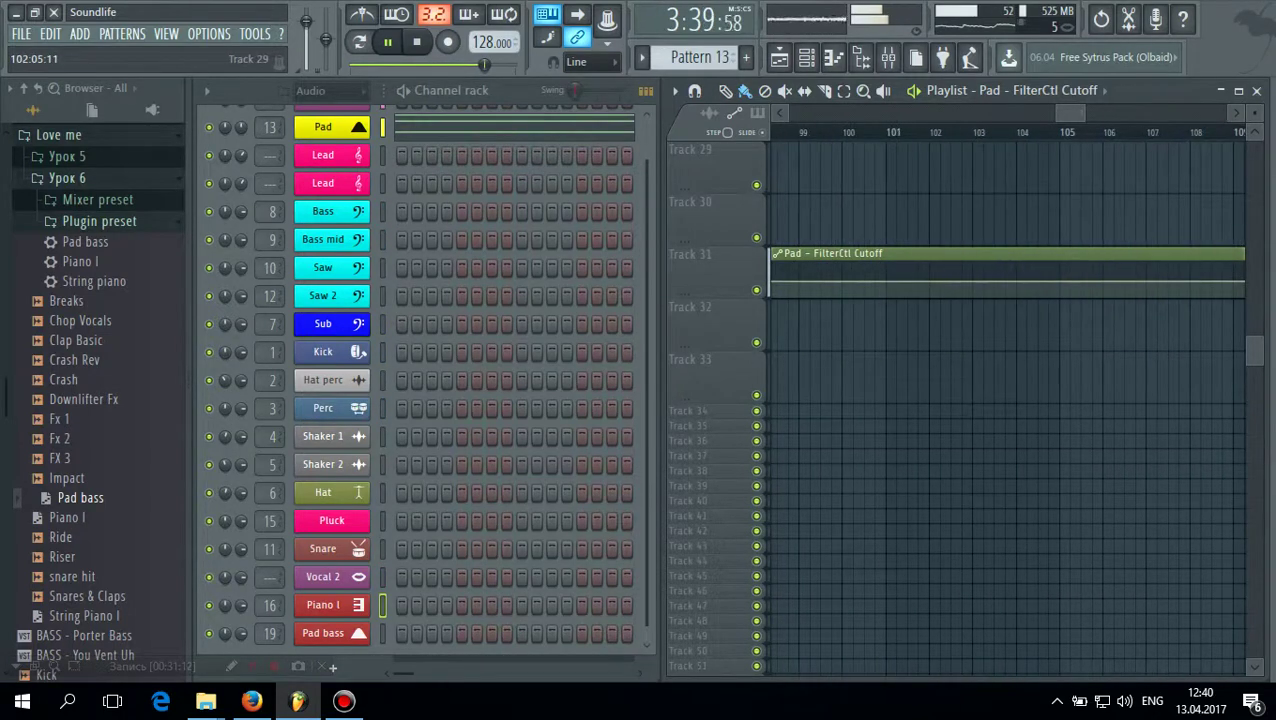
Audition the Pad, Piano I, Vocal and Pad bass parts from about bar 97 to bar 113, and stop playback
{"action": "scroll", "coordinate": [955, 400], "scroll_direction": "up", "scroll_amount": 10}
{"action": "scroll", "coordinate": [955, 400], "scroll_direction": "up", "scroll_amount": 1}
{"action": "left_click", "coordinate": [804, 132]}
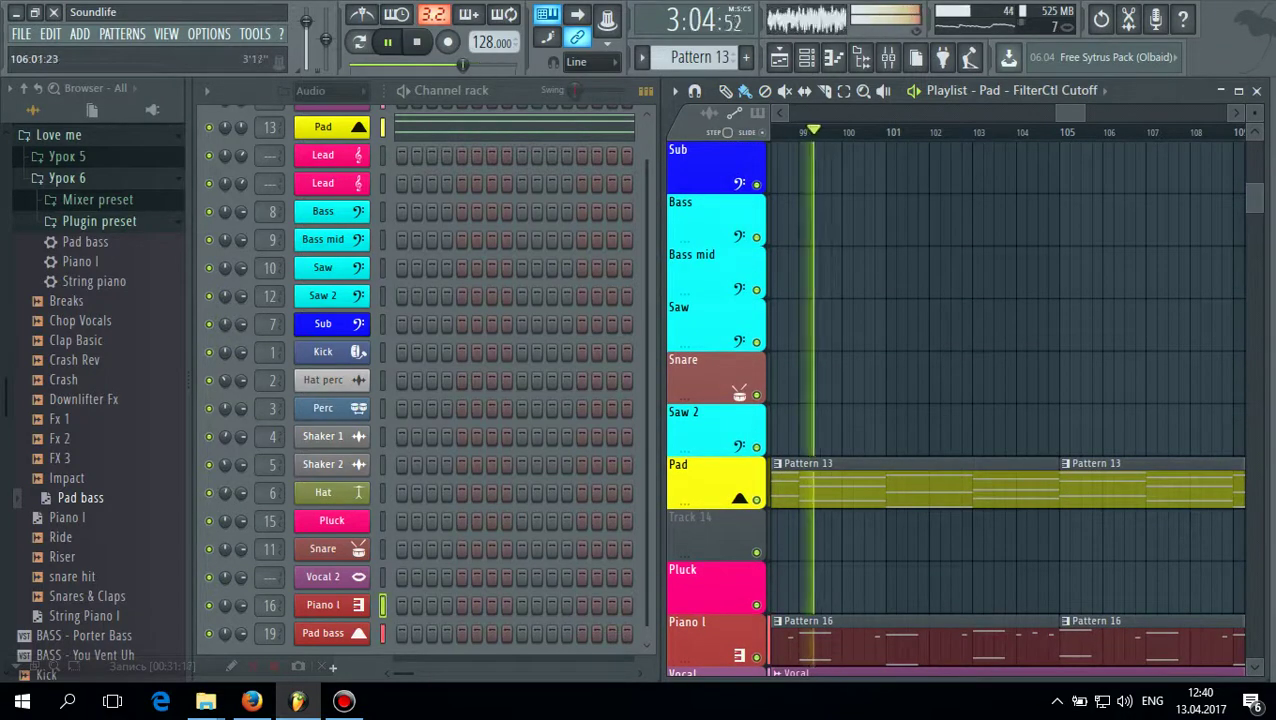
{"action": "left_click_drag", "start_coordinate": [1078, 113], "coordinate": [1058, 113]}
{"action": "left_click", "coordinate": [1041, 132]}
{"action": "scroll", "coordinate": [1192, 450], "scroll_direction": "down", "scroll_amount": 7}
{"action": "left_click_drag", "start_coordinate": [1055, 113], "coordinate": [1064, 113]}
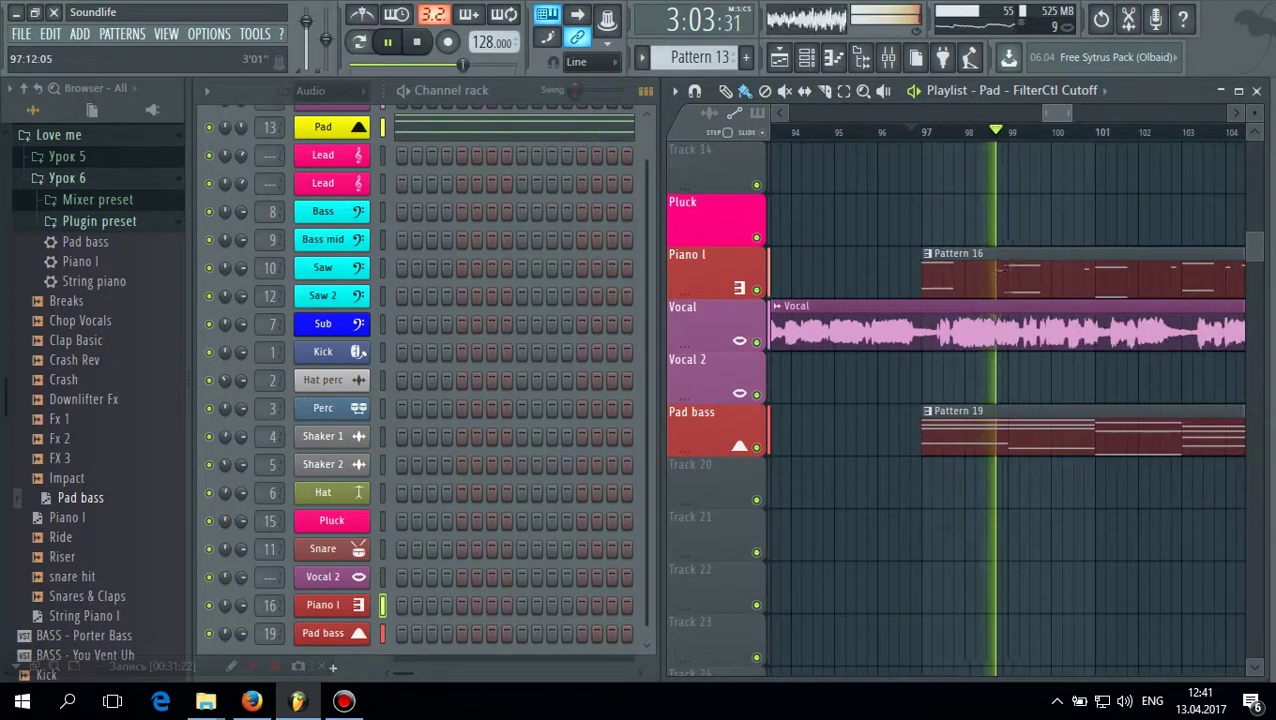
{"action": "scroll", "coordinate": [1000, 400], "scroll_direction": "down", "scroll_amount": 7}
{"action": "scroll", "coordinate": [1000, 400], "scroll_direction": "down", "scroll_amount": 6}
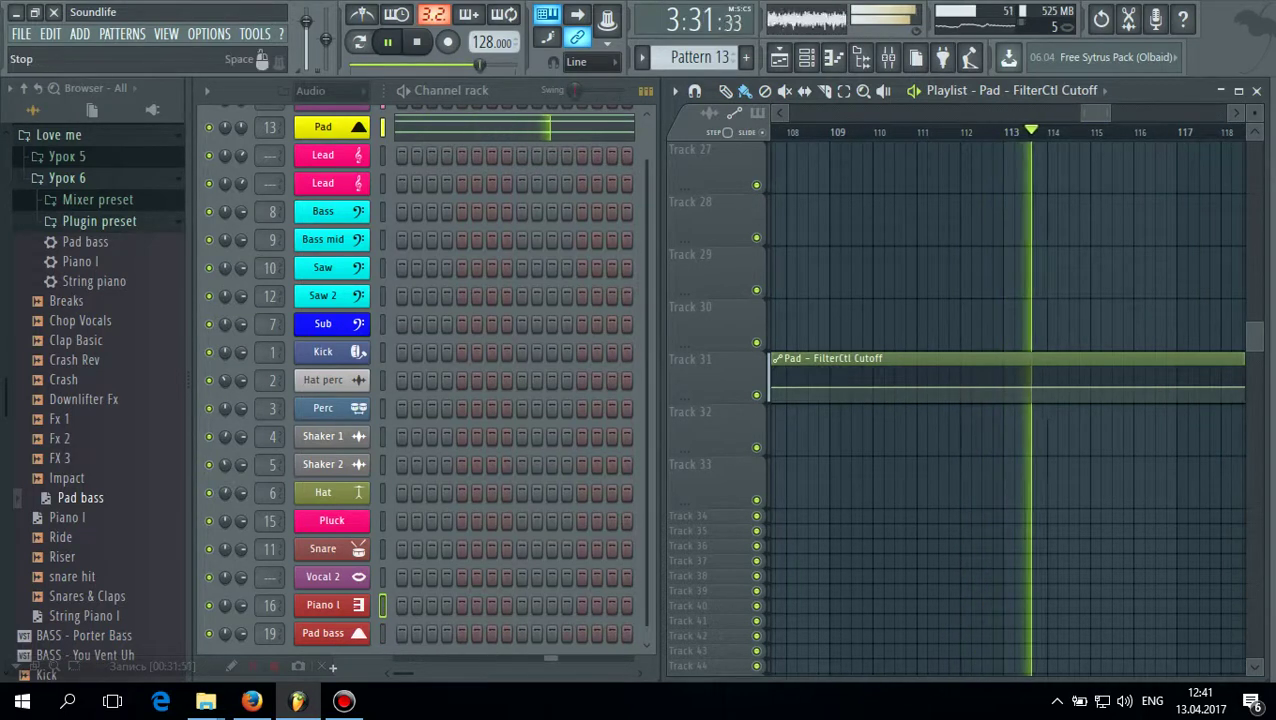
{"action": "key", "text": "space"}
Add the String piano plugin preset as a new channel with Pattern 20 selected, and route it to mixer Insert 20
{"action": "left_click_drag", "start_coordinate": [1104, 113], "coordinate": [1060, 113]}
{"action": "scroll", "coordinate": [1080, 215], "scroll_direction": "up", "scroll_amount": 3}
{"action": "scroll", "coordinate": [1083, 195], "scroll_direction": "up", "scroll_amount": 3}
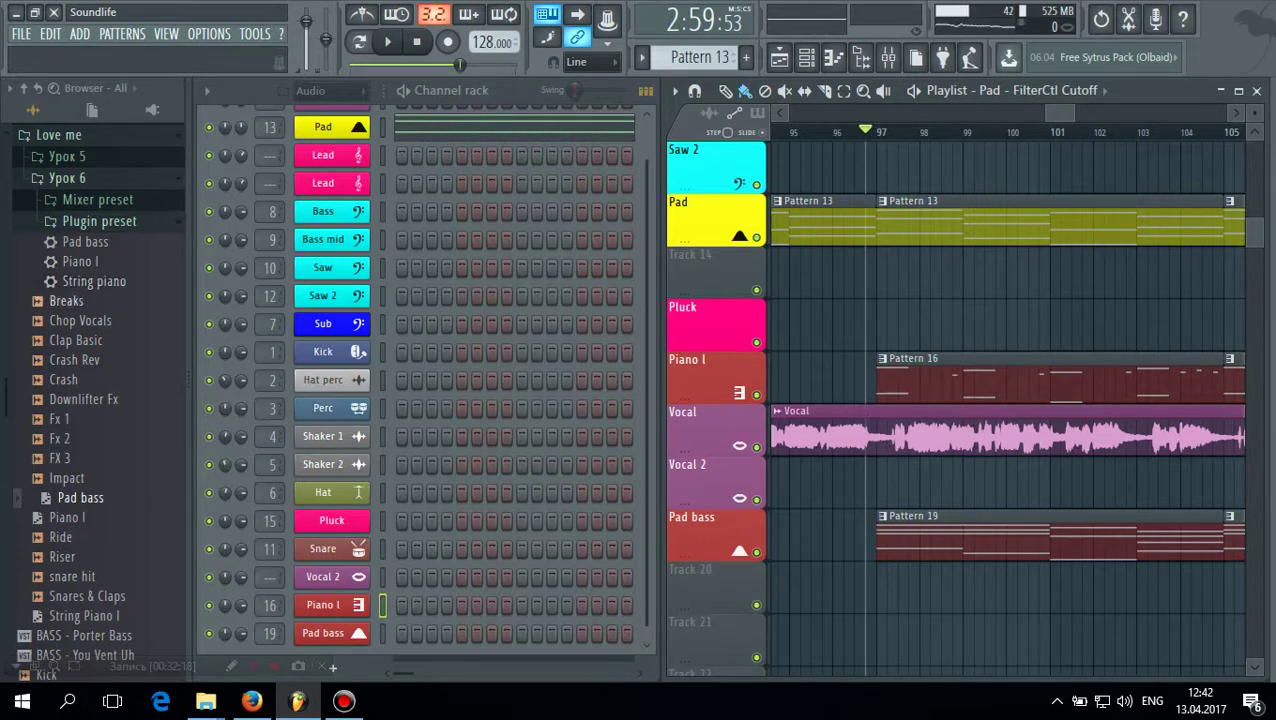
{"action": "scroll", "coordinate": [95, 400], "scroll_direction": "down", "scroll_amount": 2}
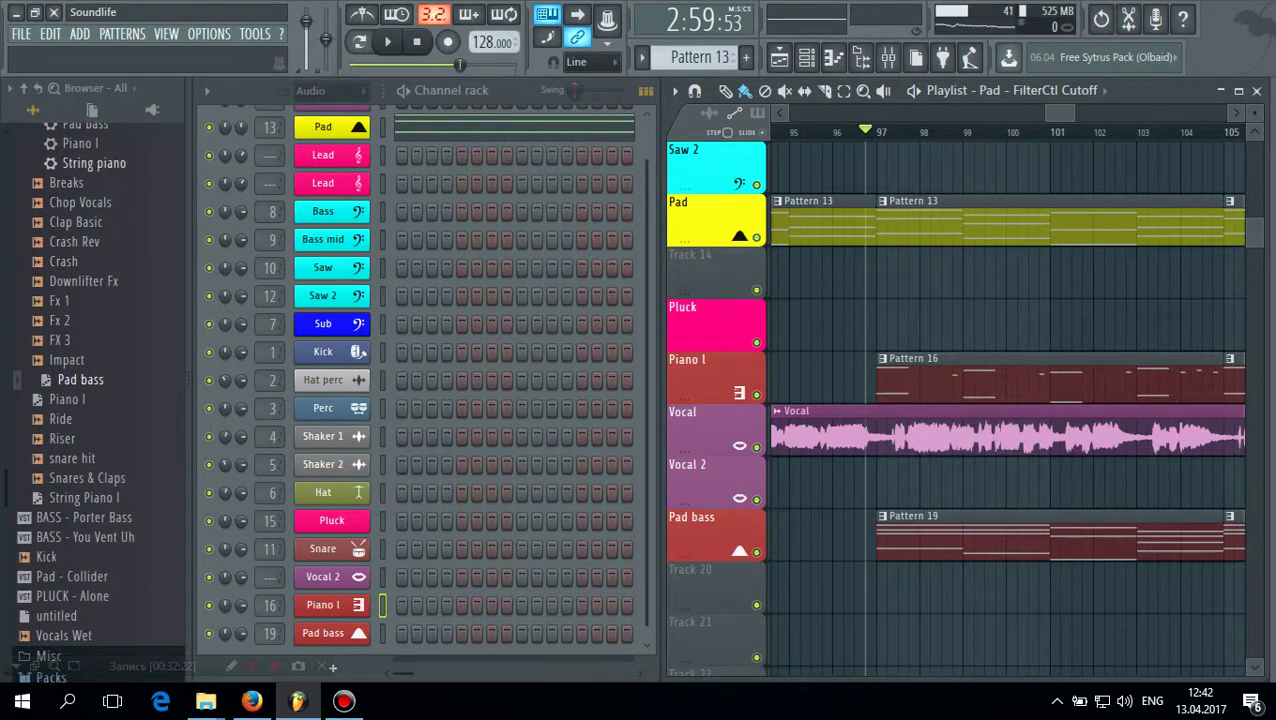
{"action": "scroll", "coordinate": [700, 57], "scroll_direction": "down", "scroll_amount": 8}
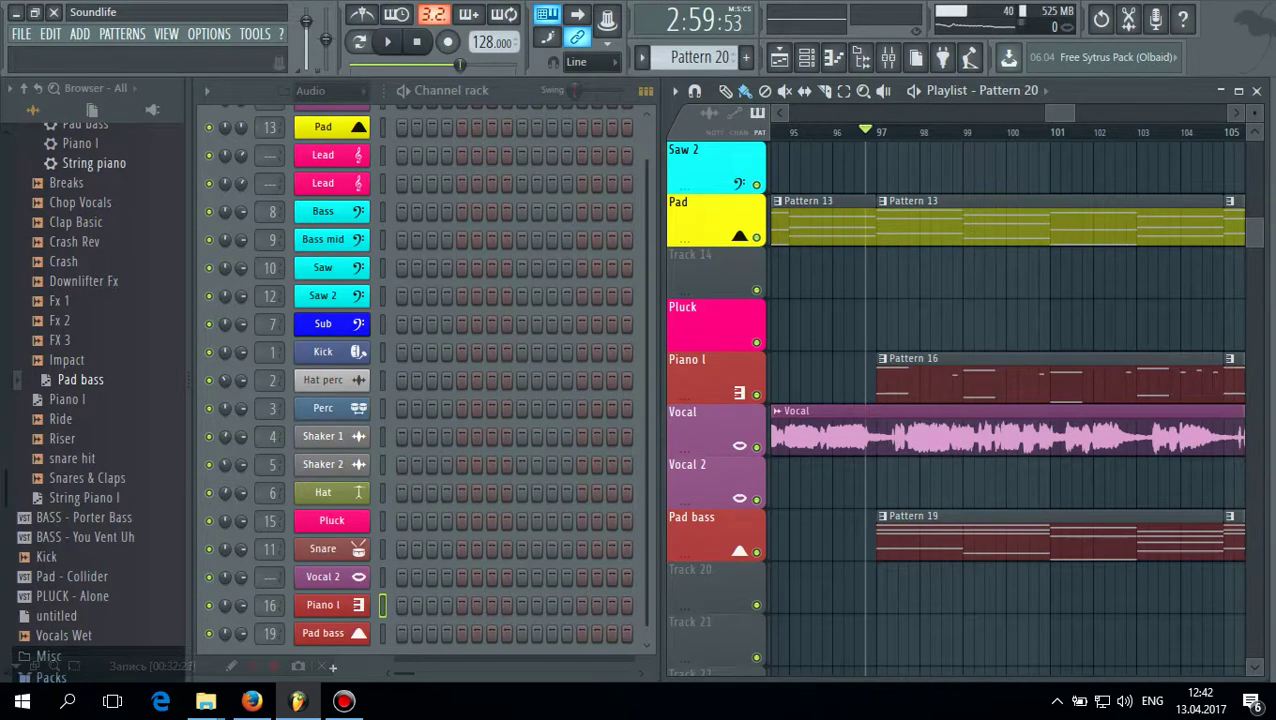
{"action": "left_click_drag", "start_coordinate": [94, 163], "coordinate": [333, 669]}
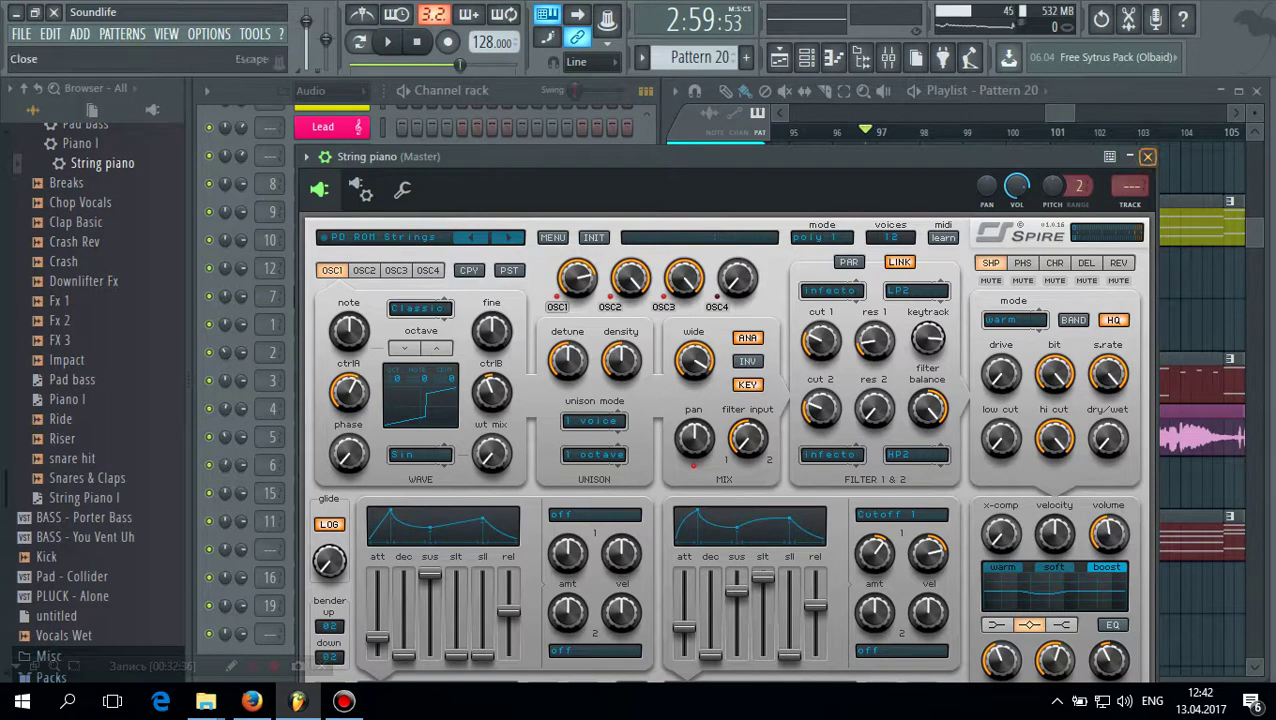
{"action": "left_click", "coordinate": [1147, 157]}
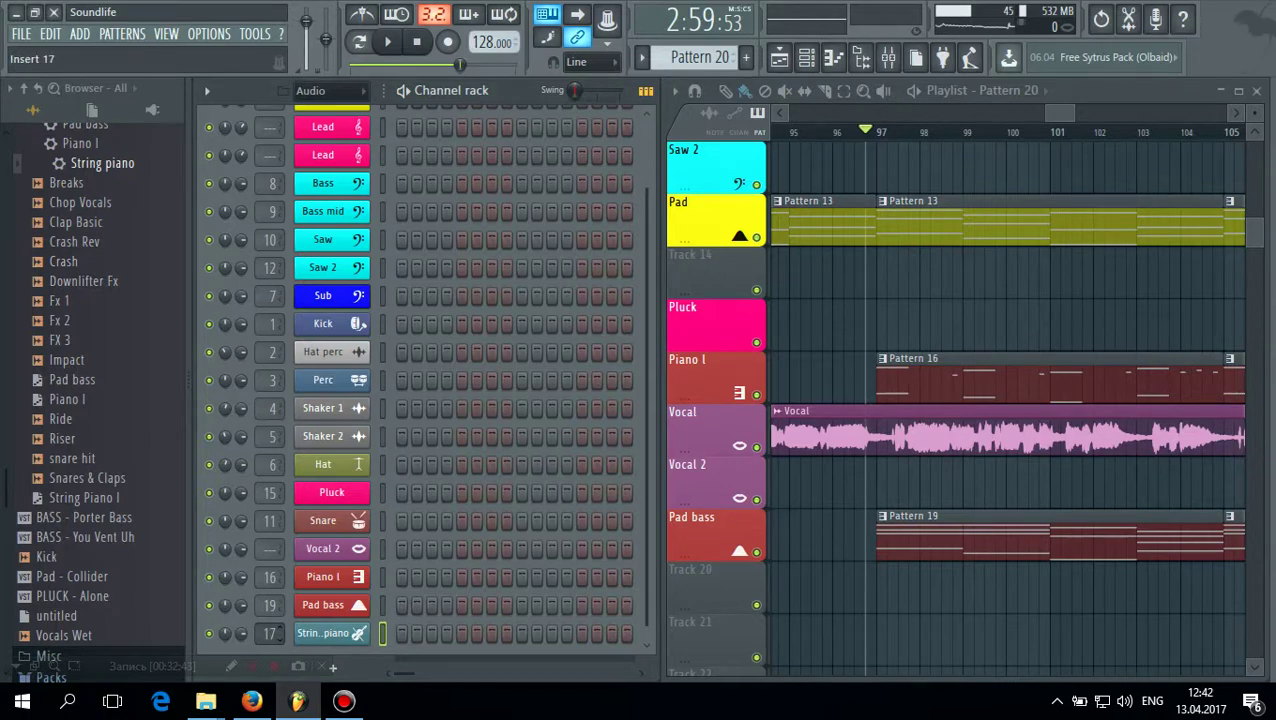
{"action": "double_click", "coordinate": [269, 633]}
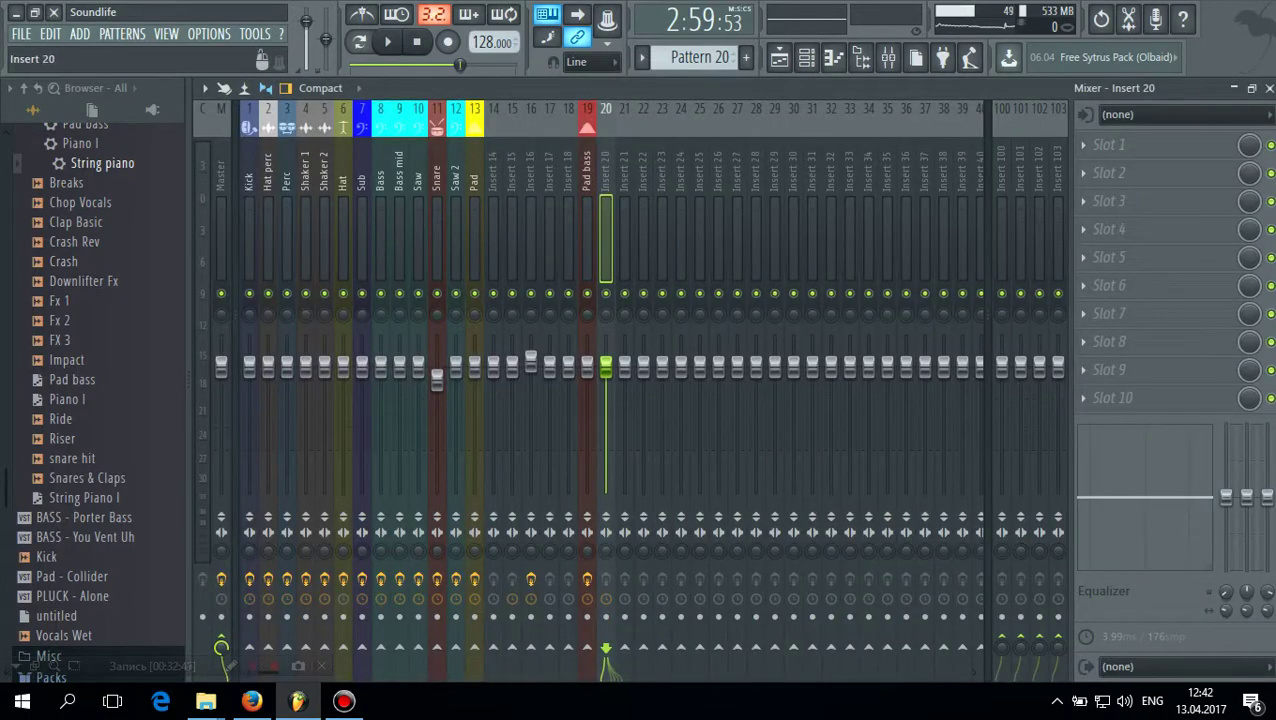
Try a saved mixer track state from the Mixer presets folder on Insert 20
{"action": "right_click", "coordinate": [607, 108]}
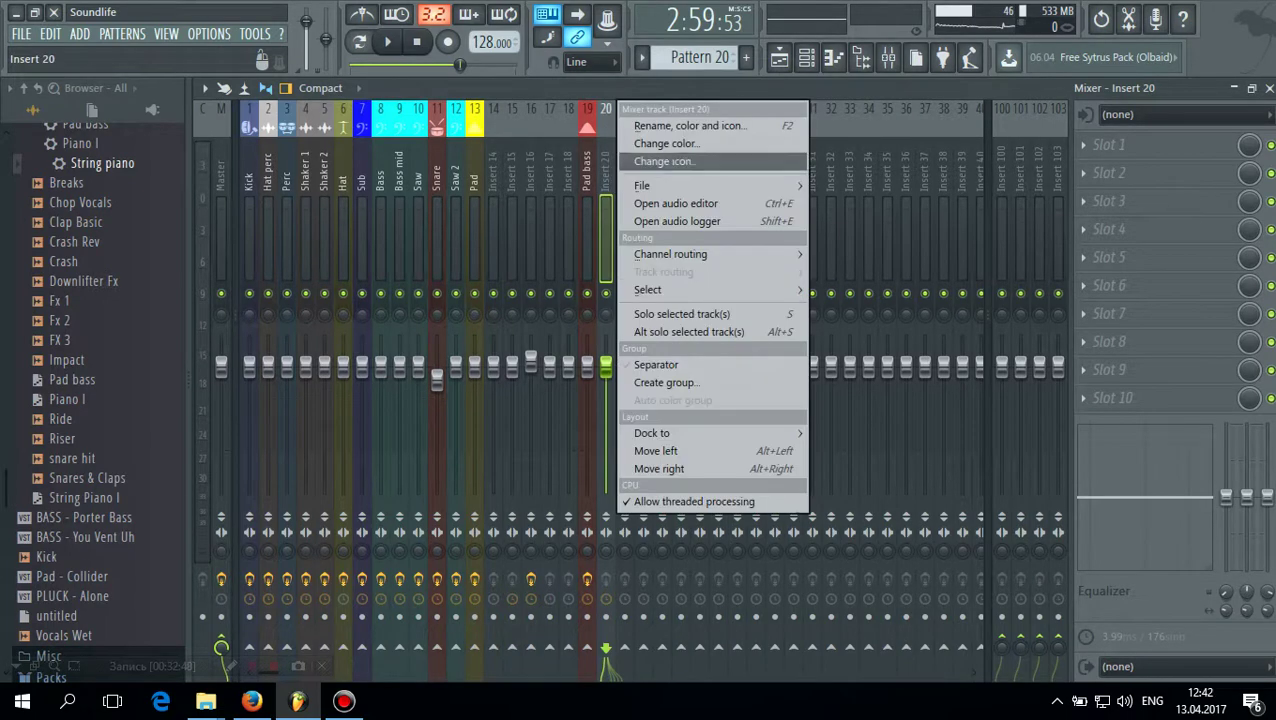
{"action": "mouse_move", "coordinate": [700, 186]}
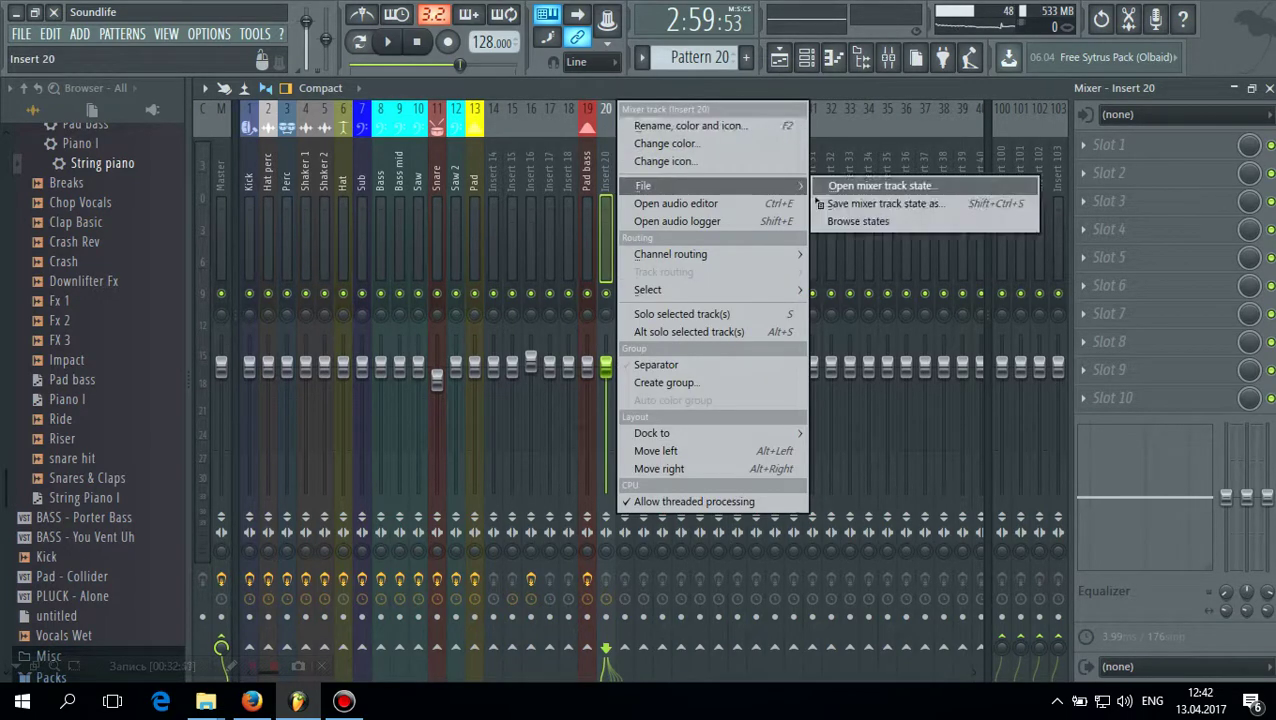
{"action": "left_click", "coordinate": [860, 188]}
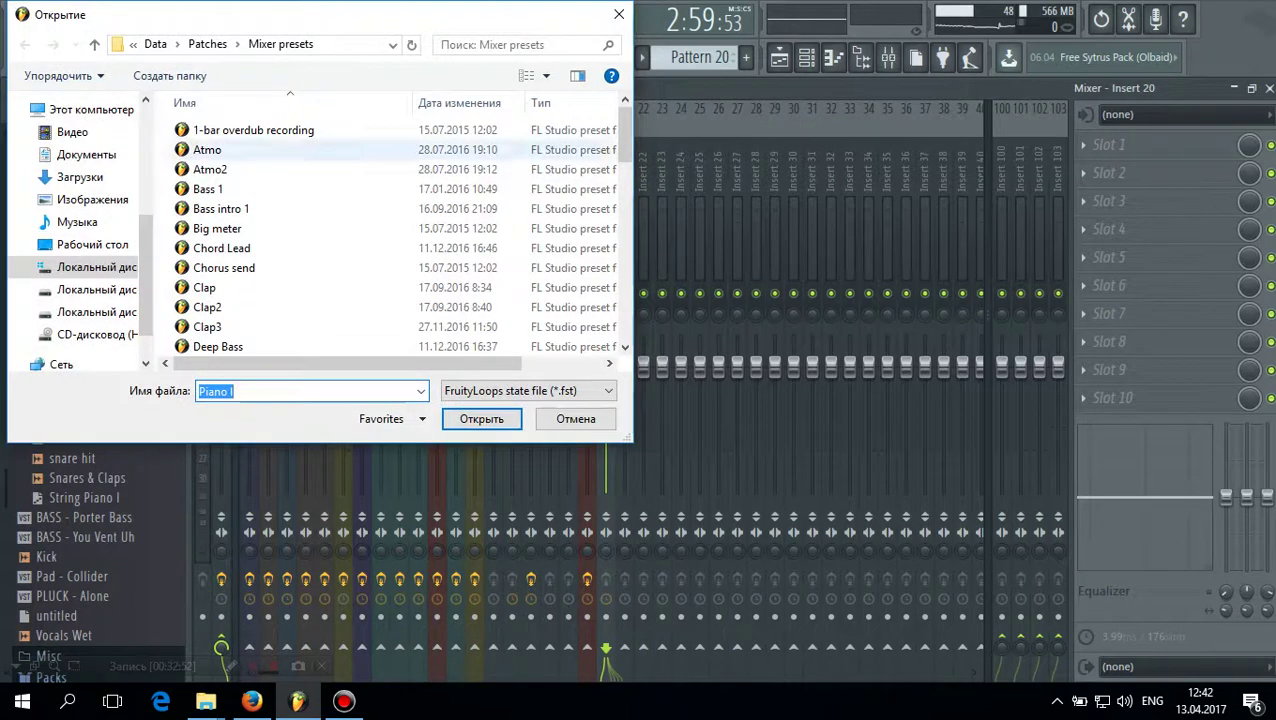
{"action": "scroll", "coordinate": [330, 280], "scroll_direction": "down", "scroll_amount": 3}
{"action": "scroll", "coordinate": [330, 288], "scroll_direction": "down", "scroll_amount": 8}
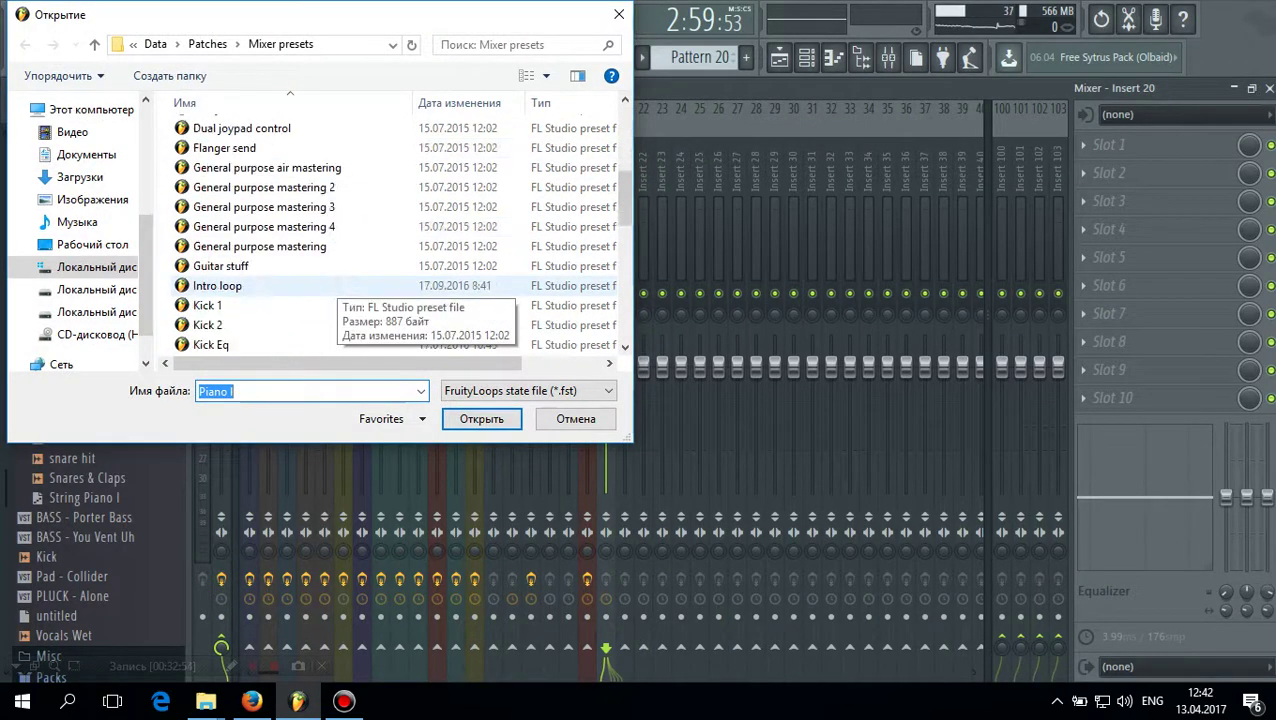
{"action": "double_click", "coordinate": [300, 246]}
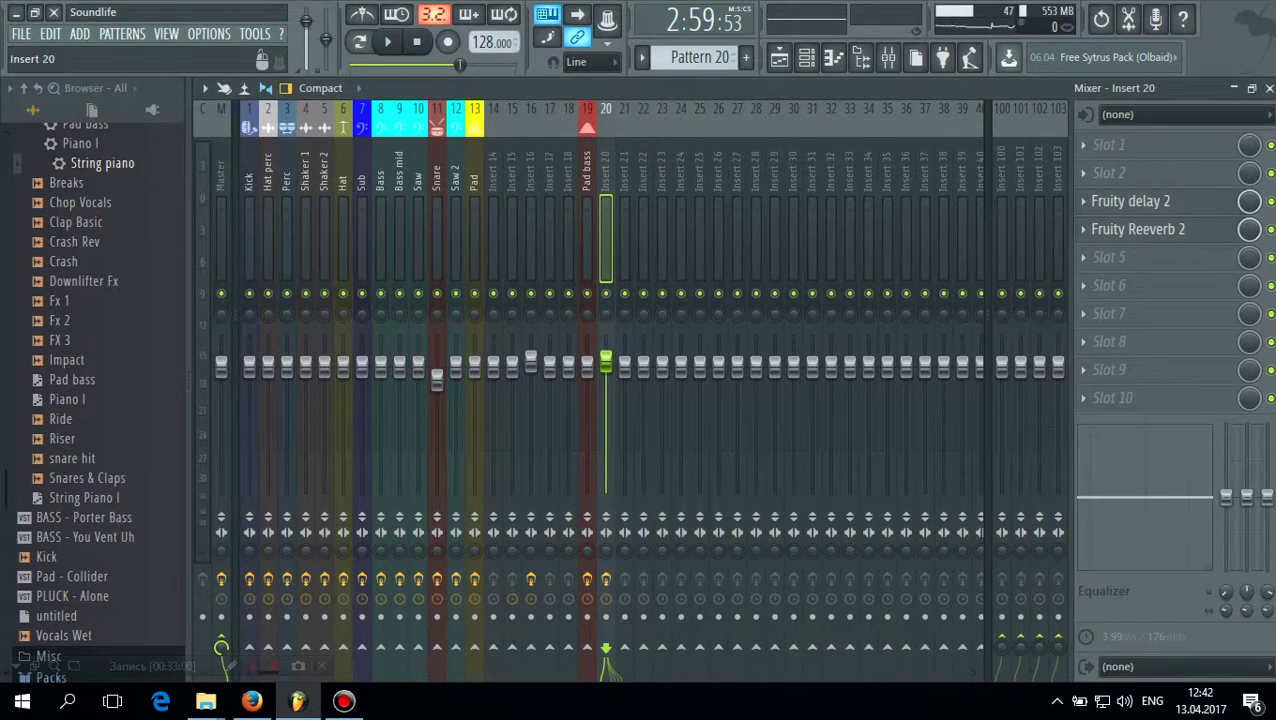
Try the Pad String mixer track state on Insert 20
{"action": "right_click", "coordinate": [610, 100]}
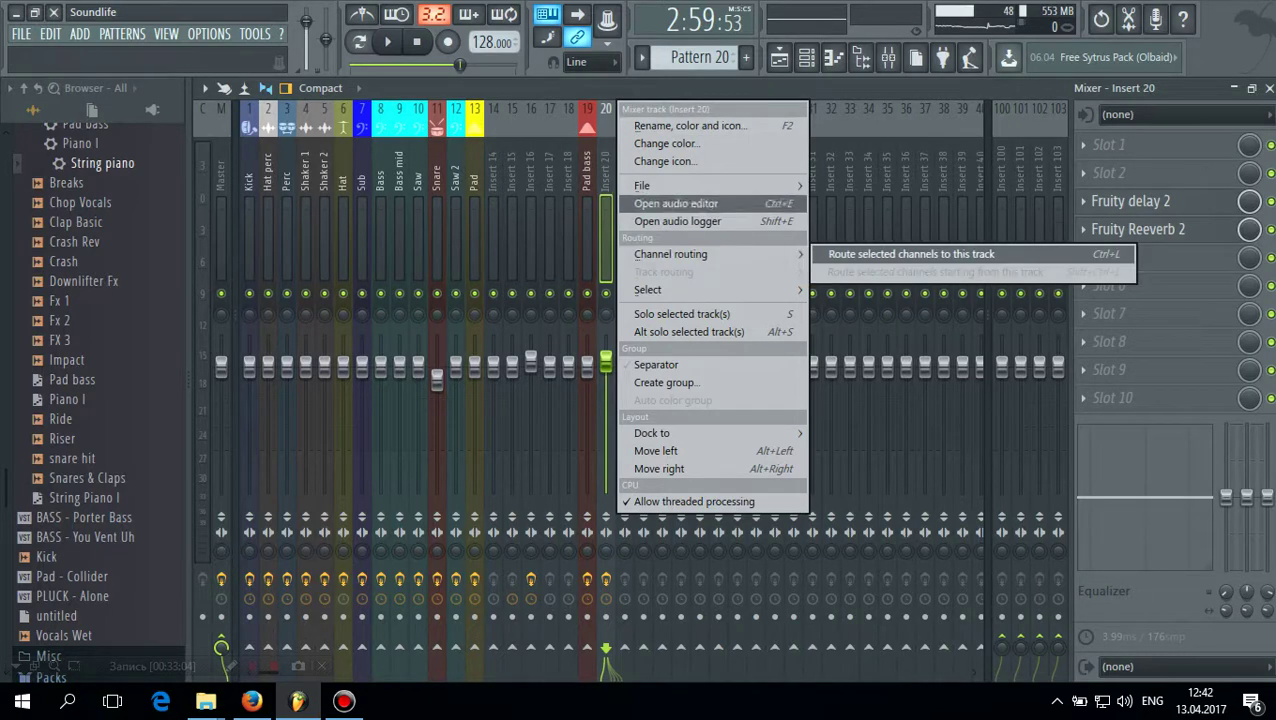
{"action": "mouse_move", "coordinate": [643, 185]}
{"action": "left_click", "coordinate": [880, 185]}
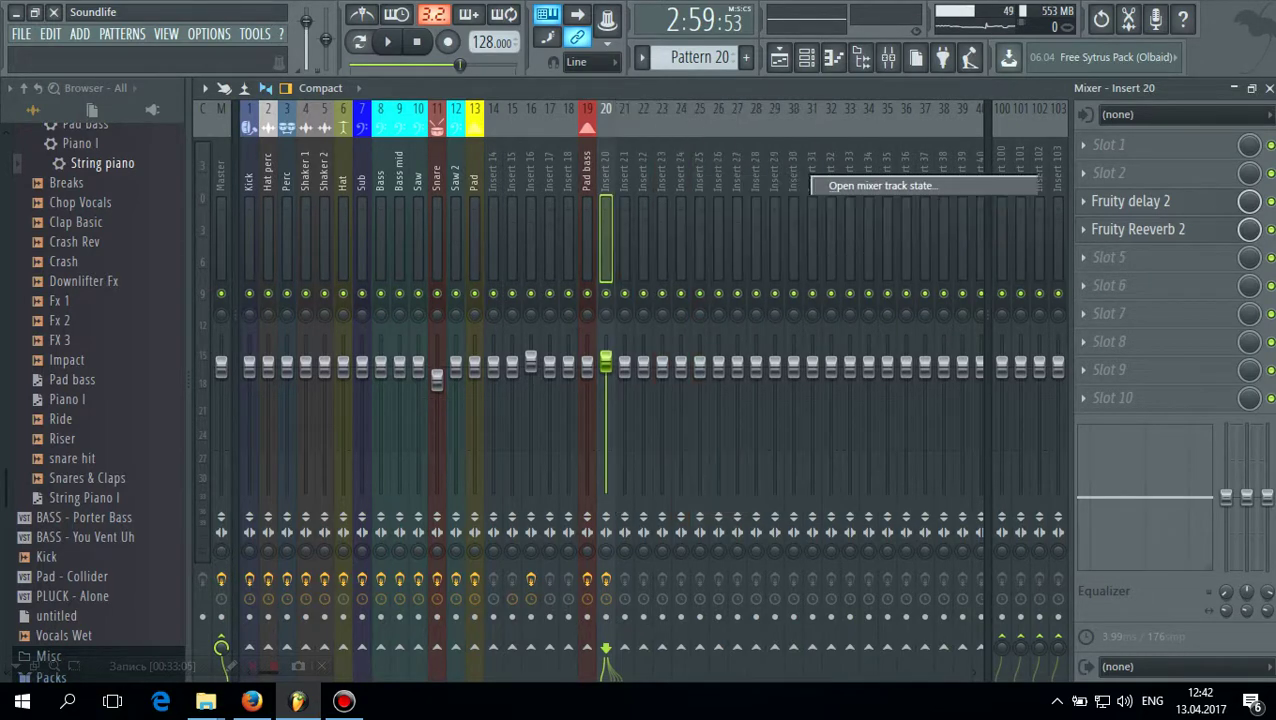
{"action": "scroll", "coordinate": [330, 266], "scroll_direction": "down", "scroll_amount": 4}
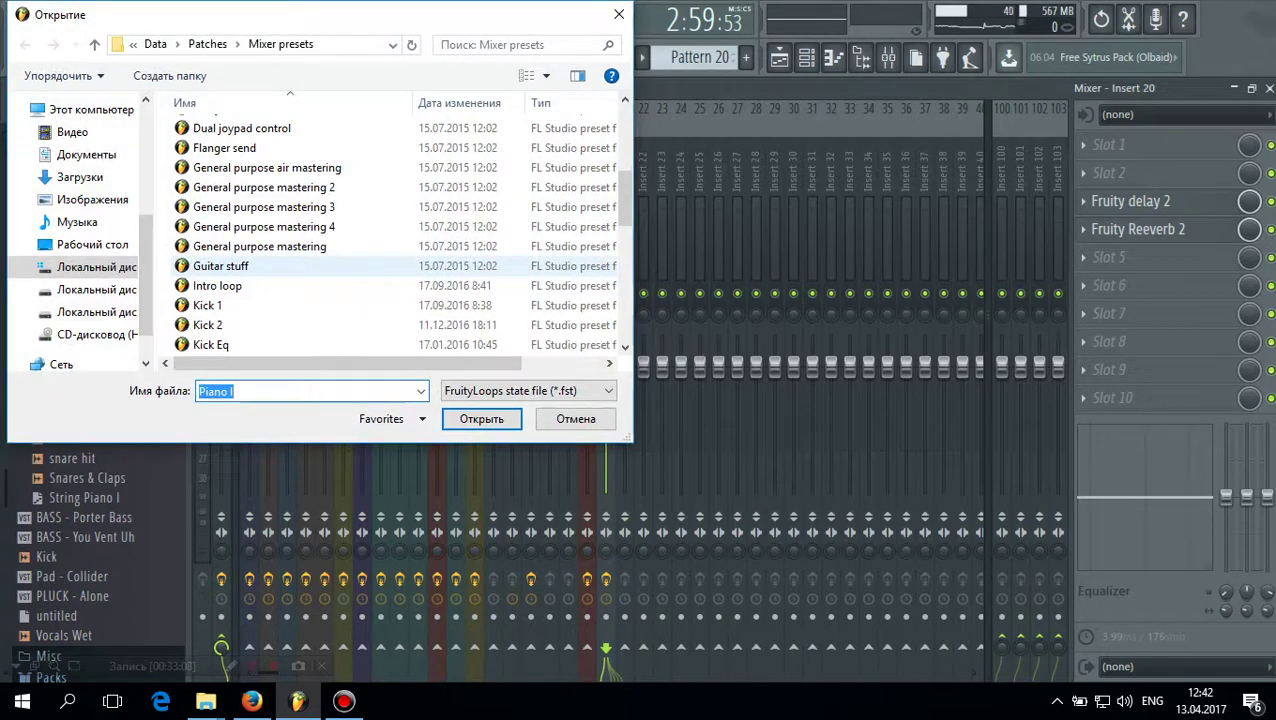
{"action": "scroll", "coordinate": [330, 266], "scroll_direction": "down", "scroll_amount": 4}
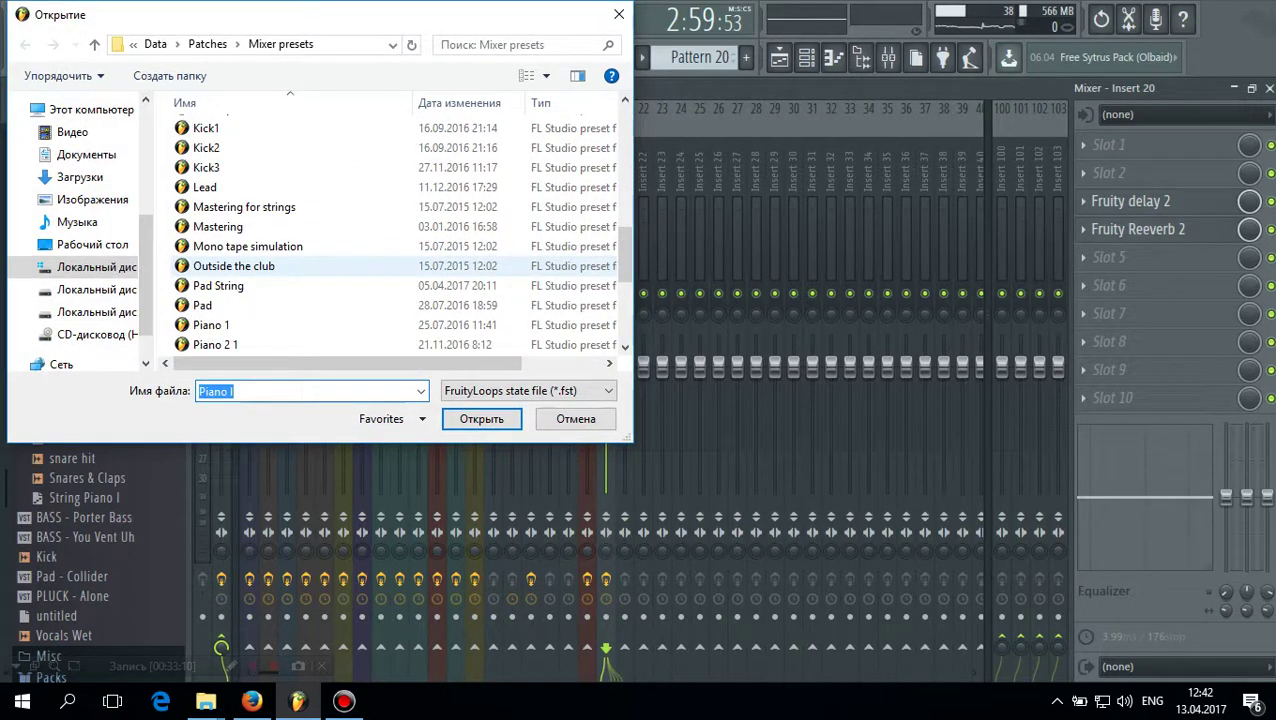
{"action": "double_click", "coordinate": [218, 286]}
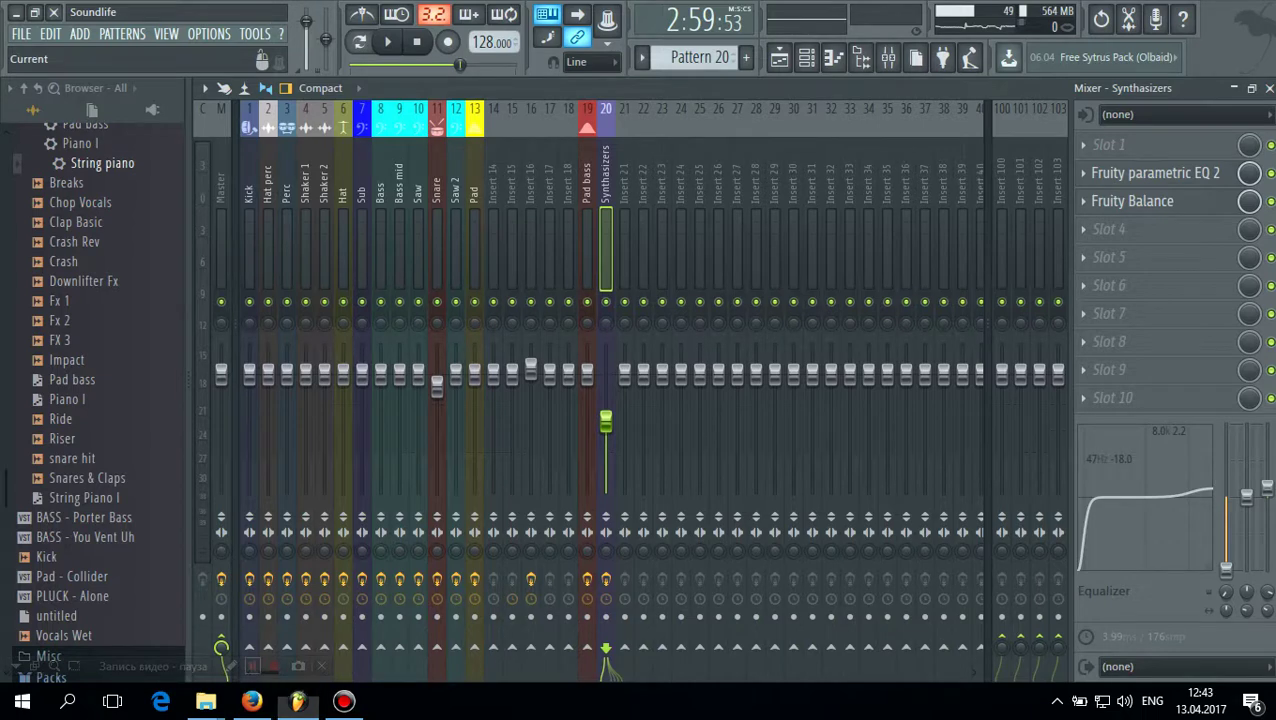
Load the String piano mixer preset from the Урок 6 folder onto Insert 20 and open its FabFilter Pro-Q
{"action": "scroll", "coordinate": [98, 400], "scroll_direction": "up", "scroll_amount": 4}
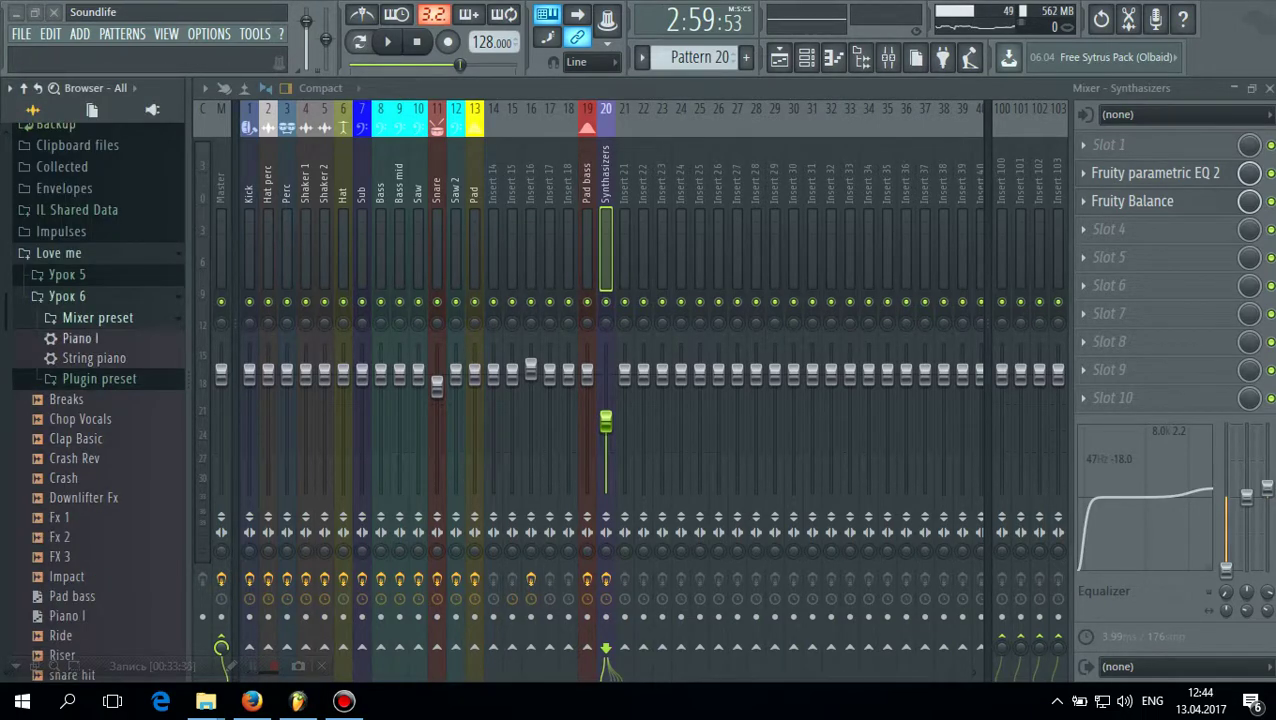
{"action": "left_click_drag", "start_coordinate": [94, 358], "coordinate": [596, 239]}
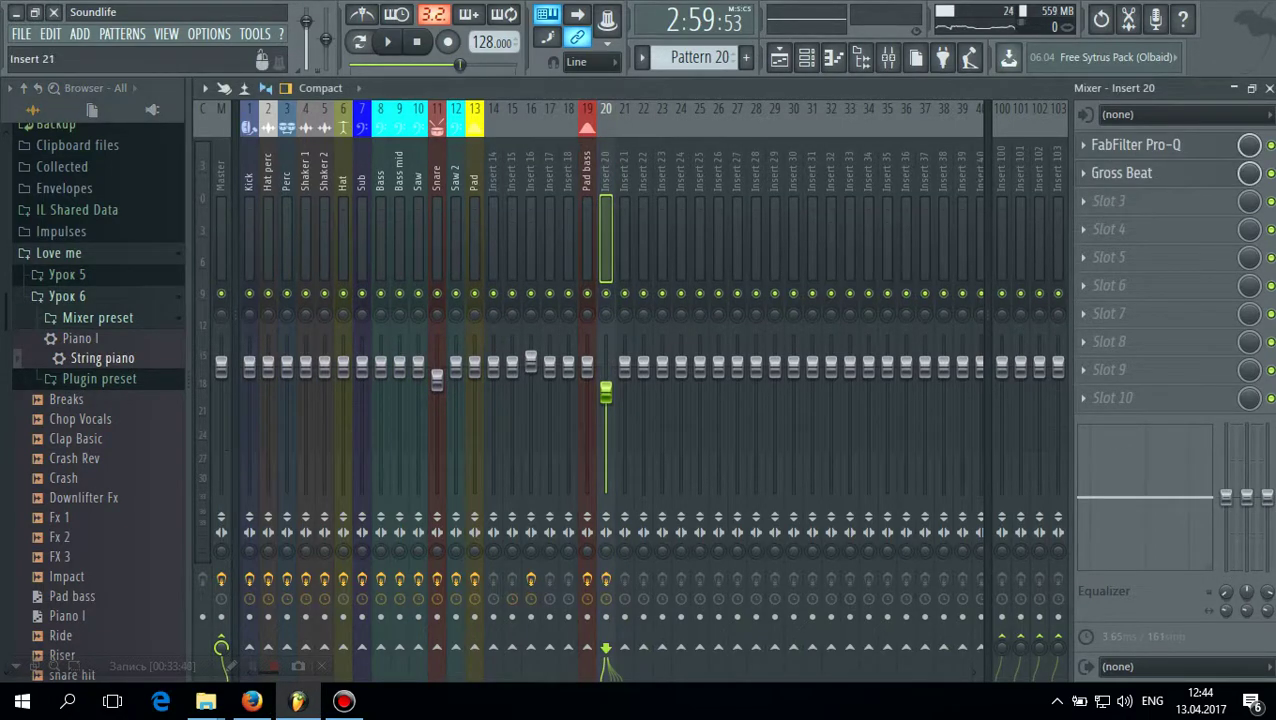
{"action": "left_click", "coordinate": [1135, 145]}
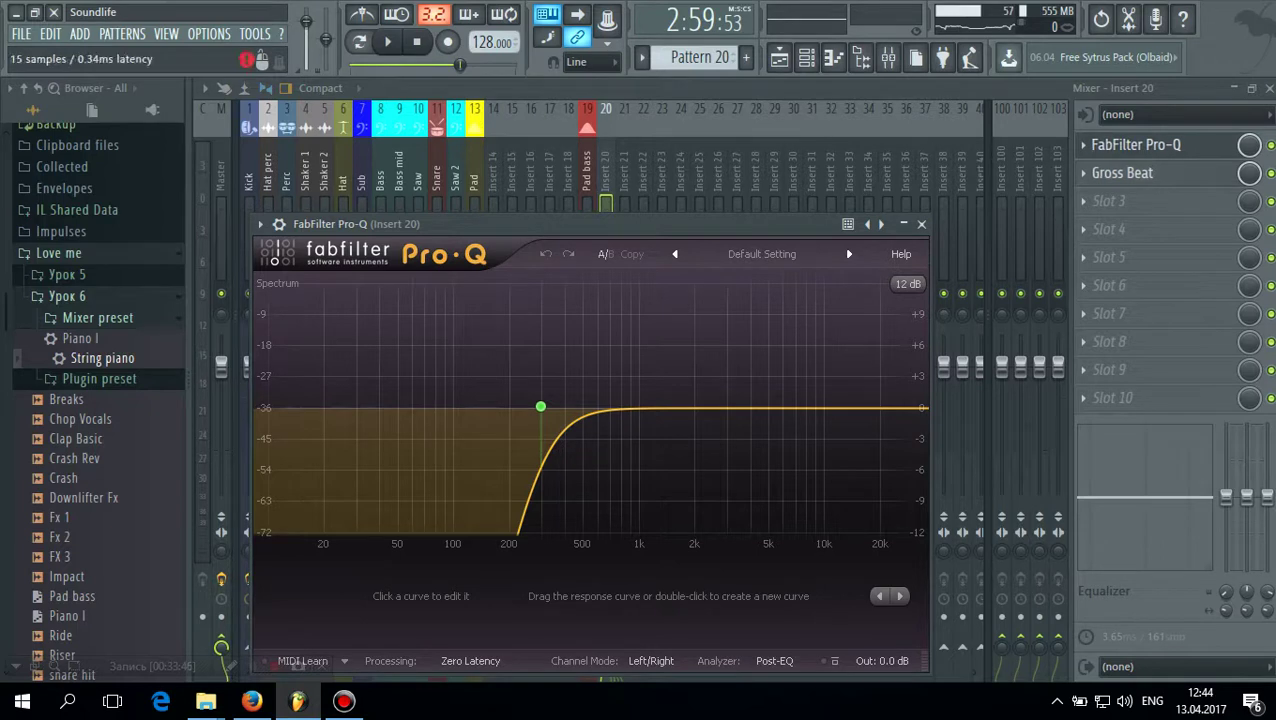
Close the FabFilter Pro-Q window and the mixer
{"action": "mouse_move", "coordinate": [541, 407]}
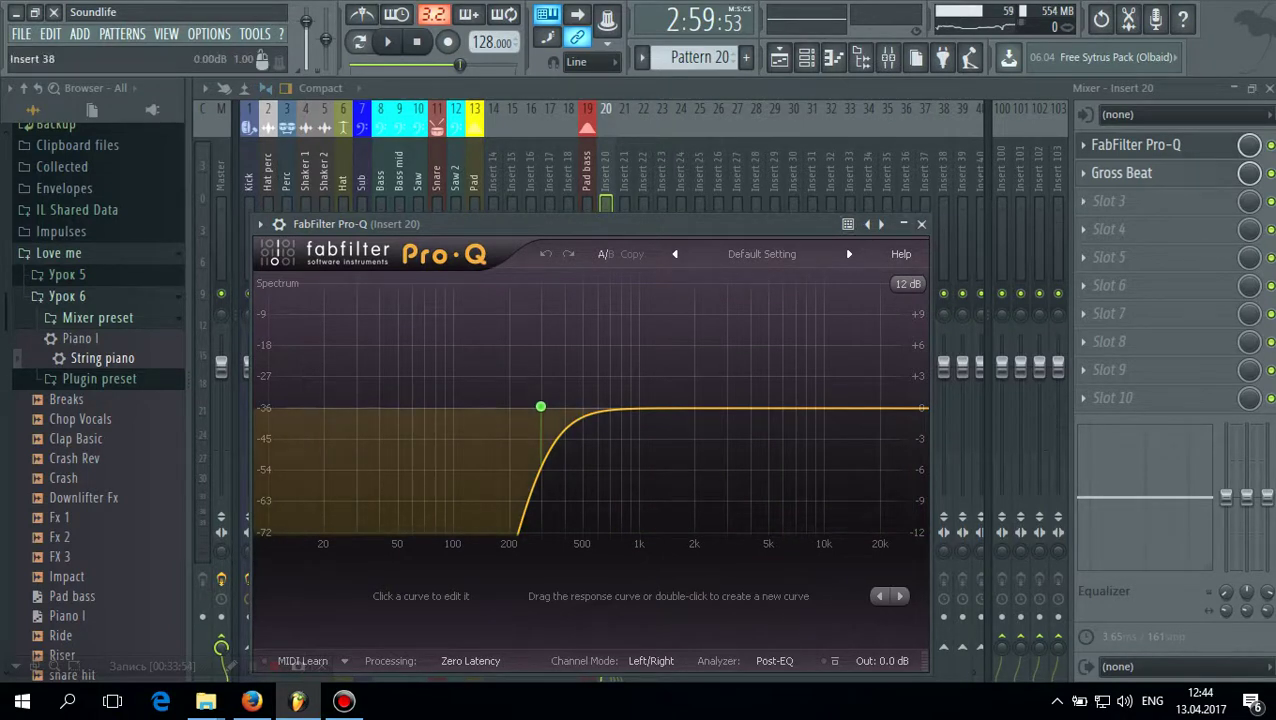
{"action": "left_click", "coordinate": [921, 224]}
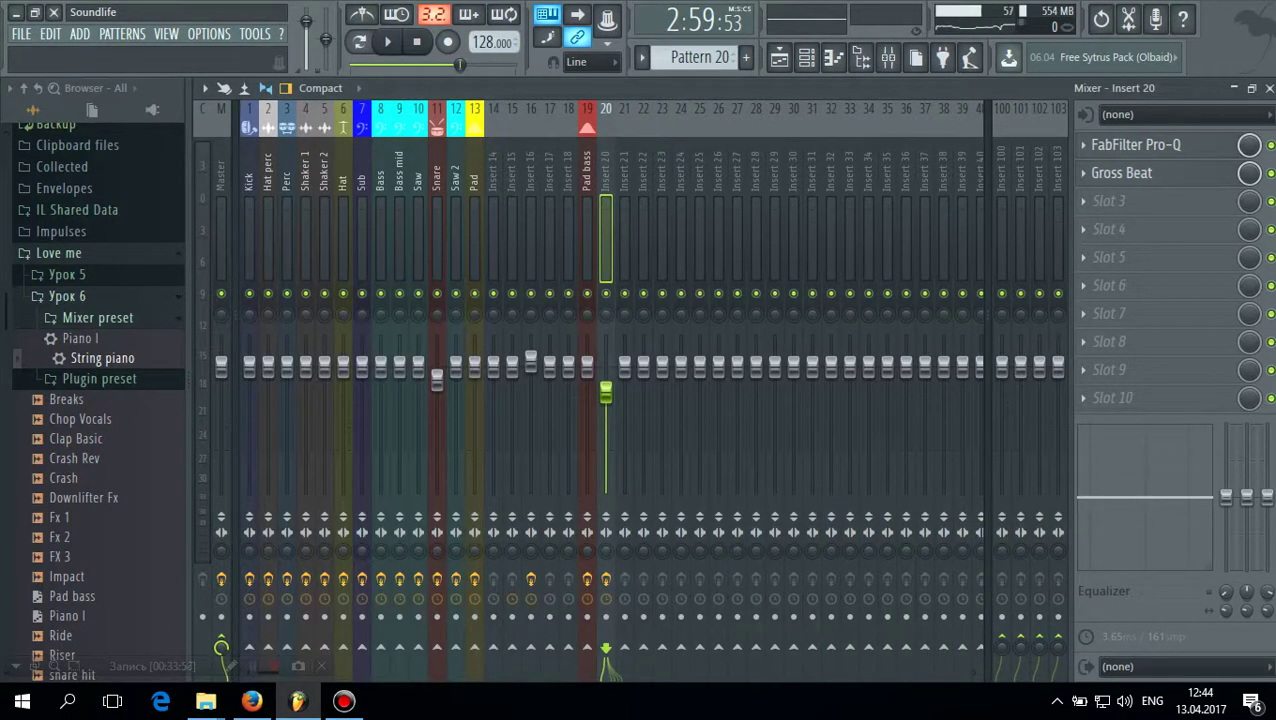
{"action": "left_click", "coordinate": [1268, 88]}
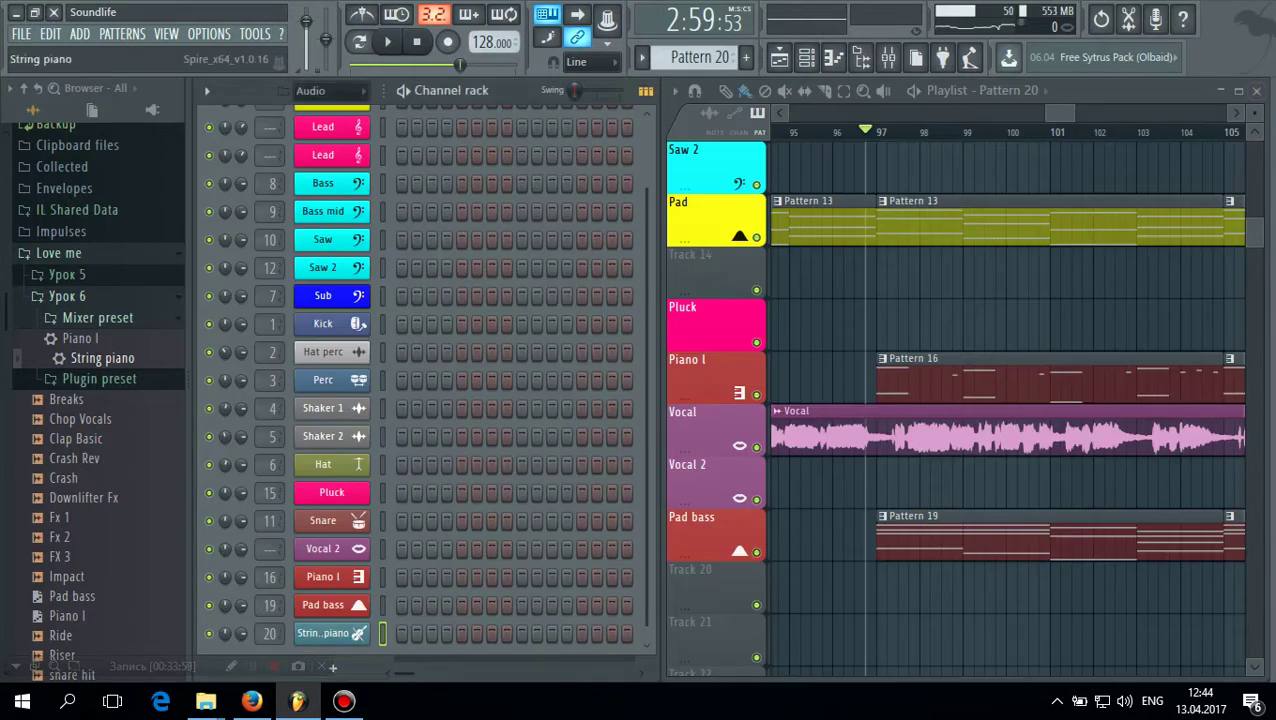
Label playlist Track 20 with the String piano channel's name, colour and icon
{"action": "right_click", "coordinate": [365, 633]}
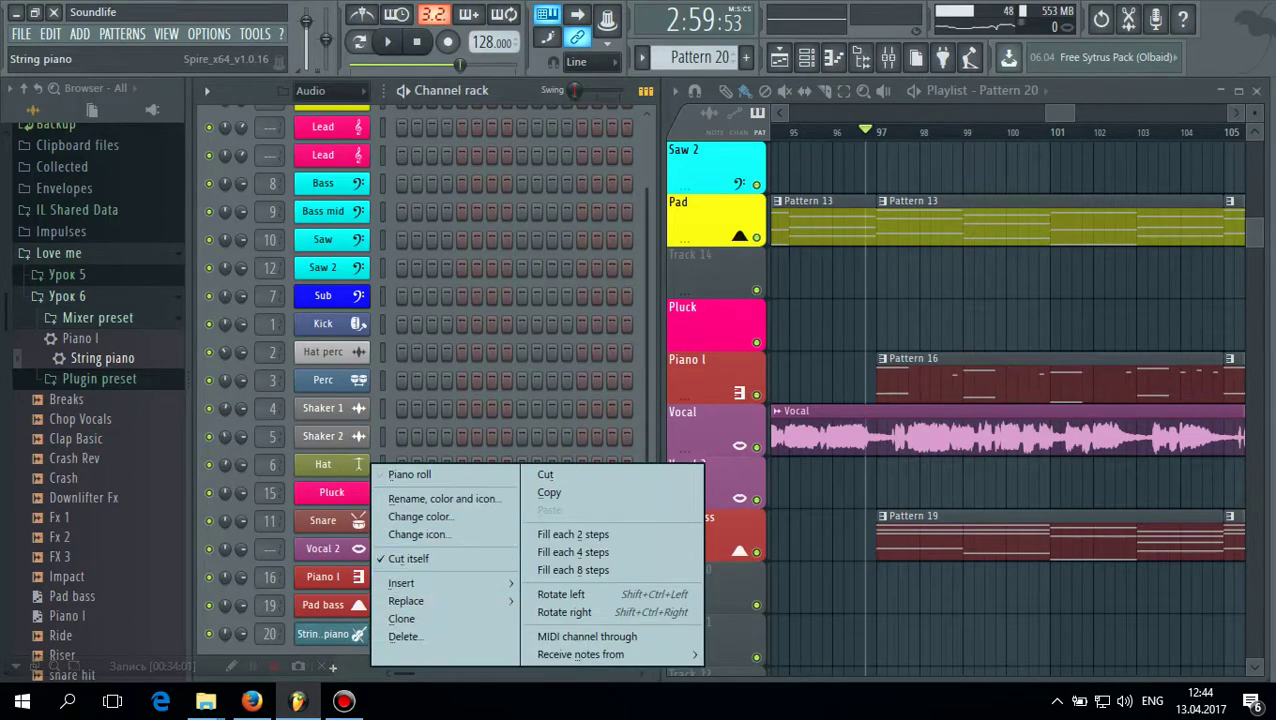
{"action": "left_click", "coordinate": [443, 498]}
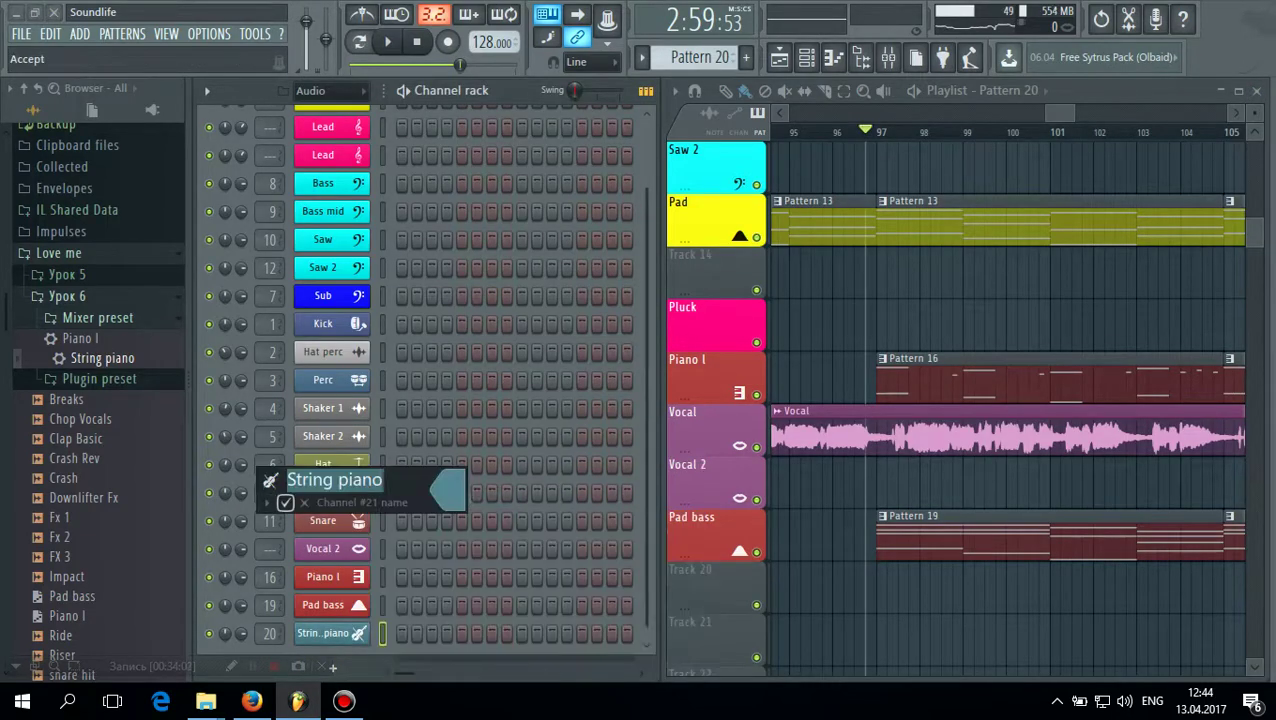
{"action": "key", "text": "Return"}
{"action": "right_click", "coordinate": [714, 590]}
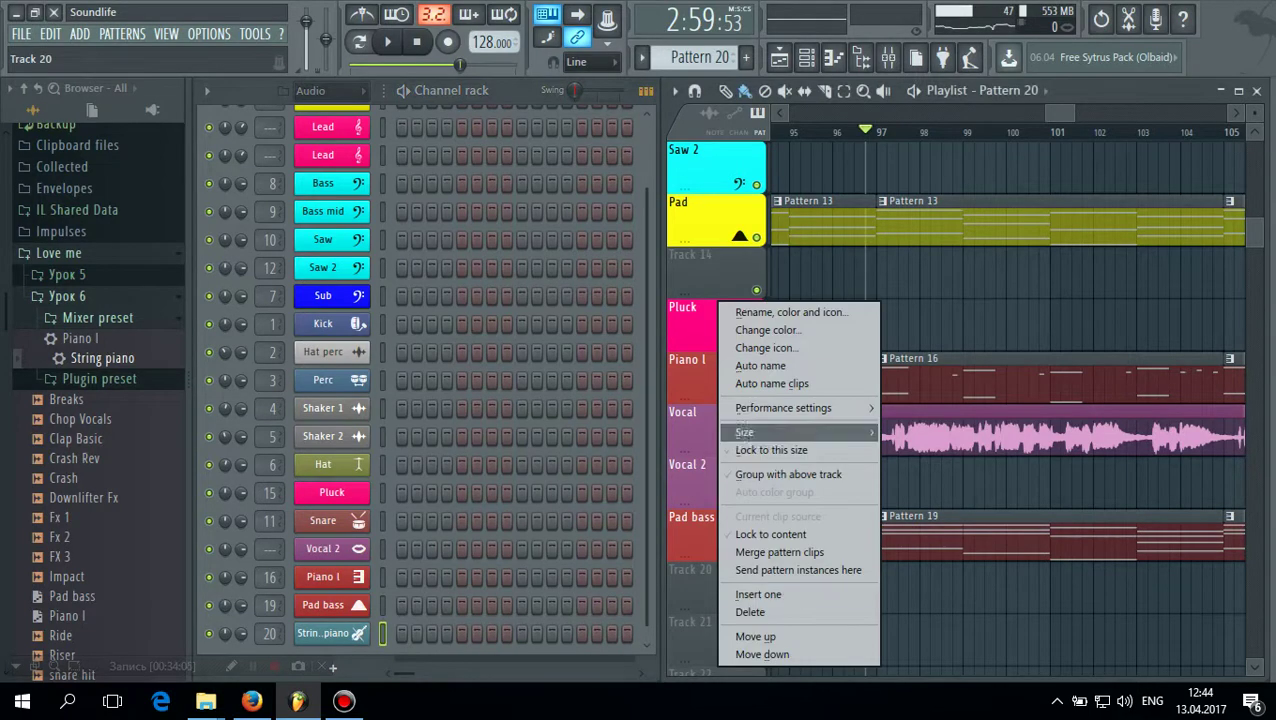
{"action": "left_click", "coordinate": [760, 308]}
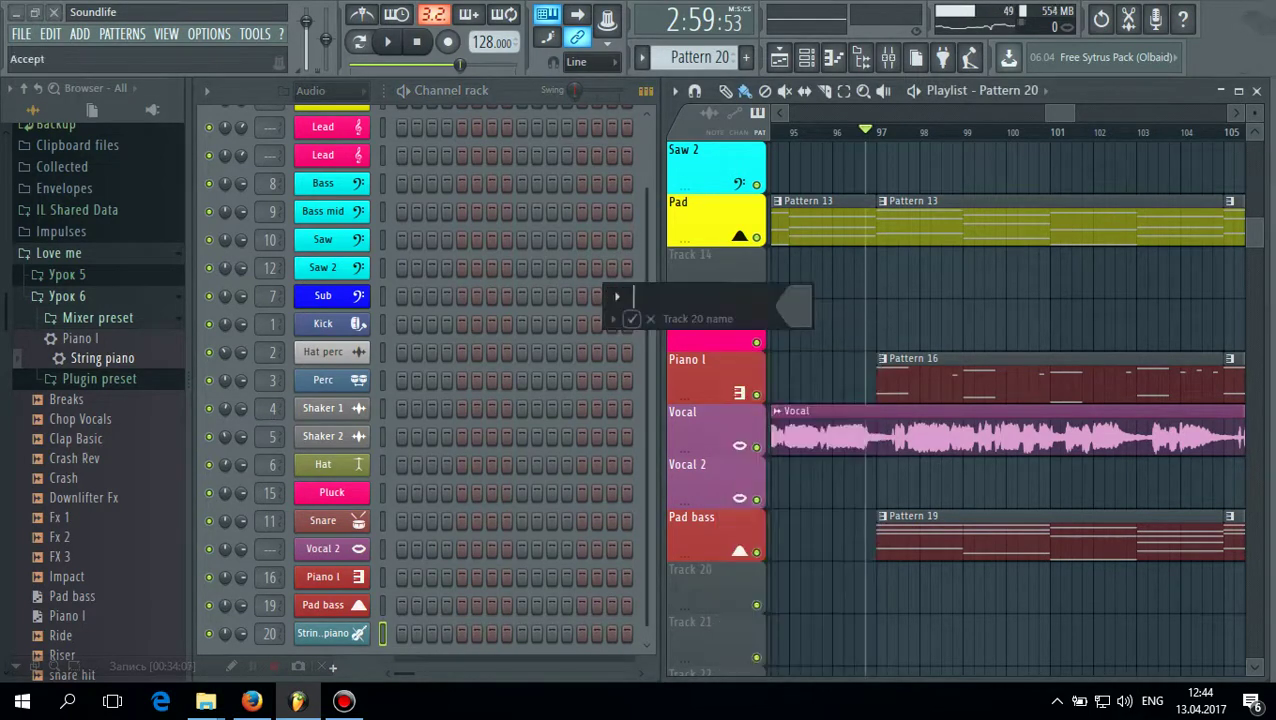
{"action": "left_click", "coordinate": [617, 296]}
{"action": "left_click", "coordinate": [632, 338]}
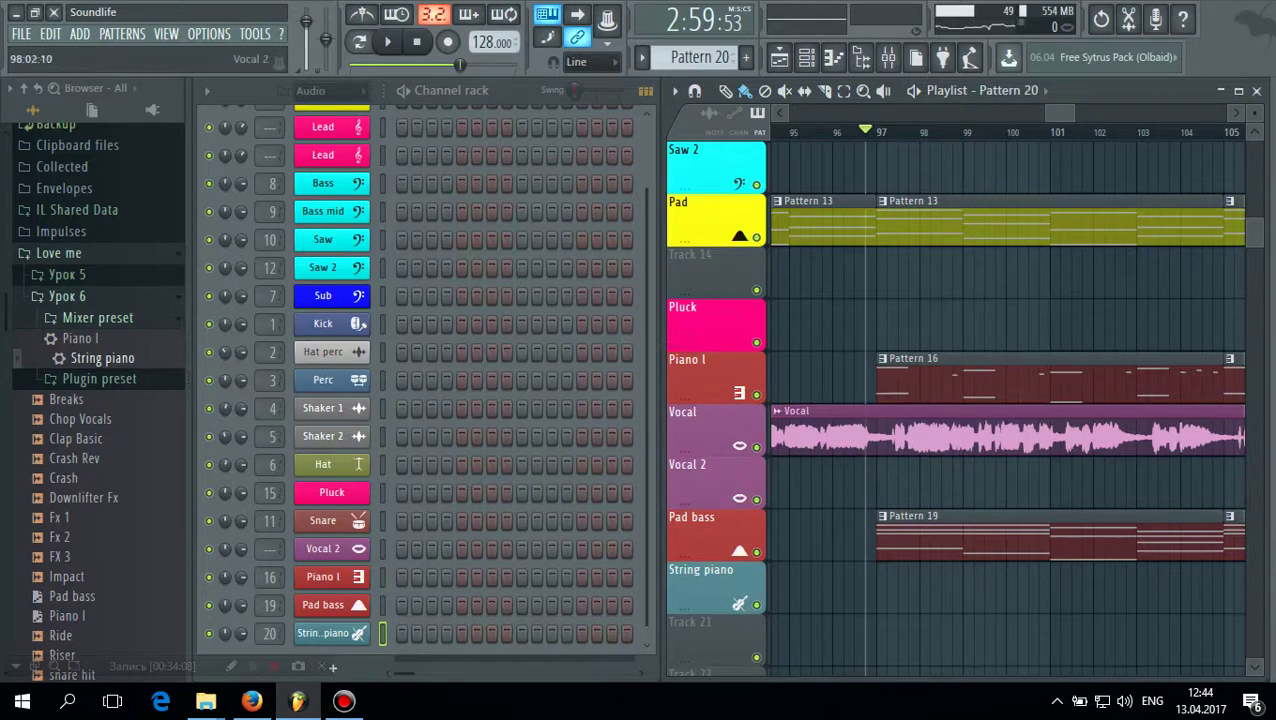
Load the String Piano I score from the Love me folder into the String piano channel's piano roll and close the piano roll
{"action": "right_click", "coordinate": [330, 633]}
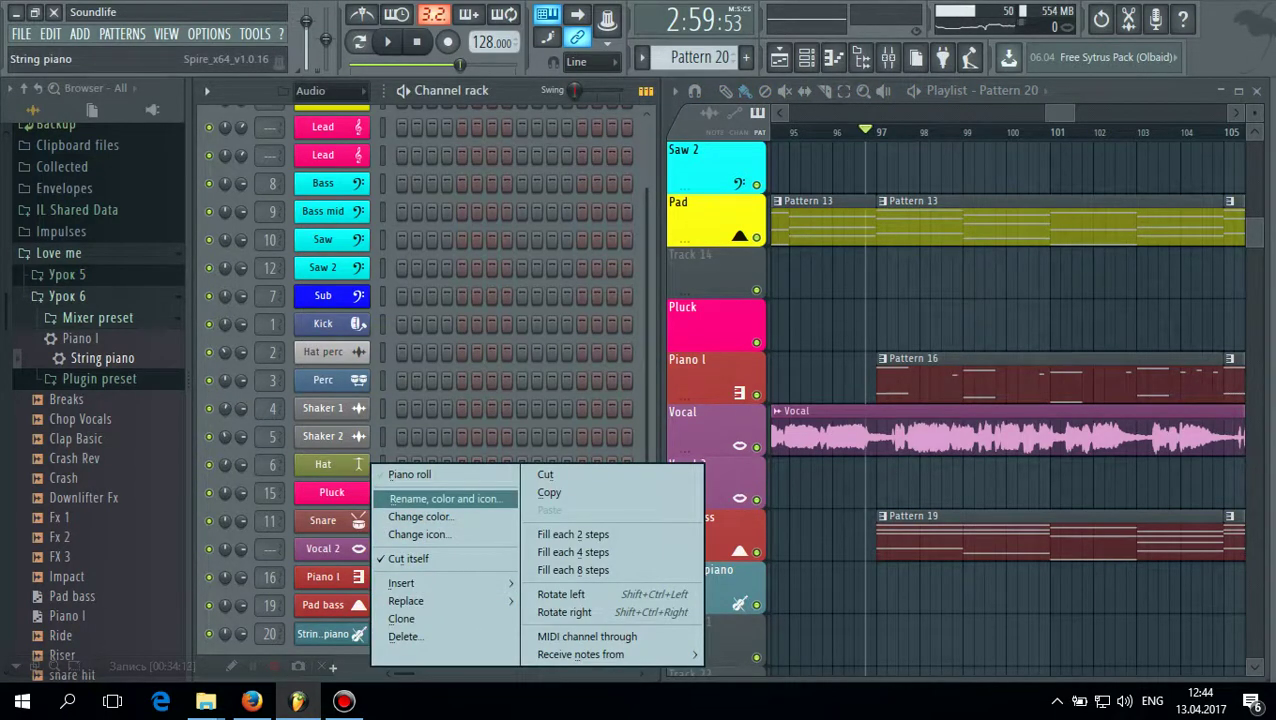
{"action": "left_click", "coordinate": [420, 474]}
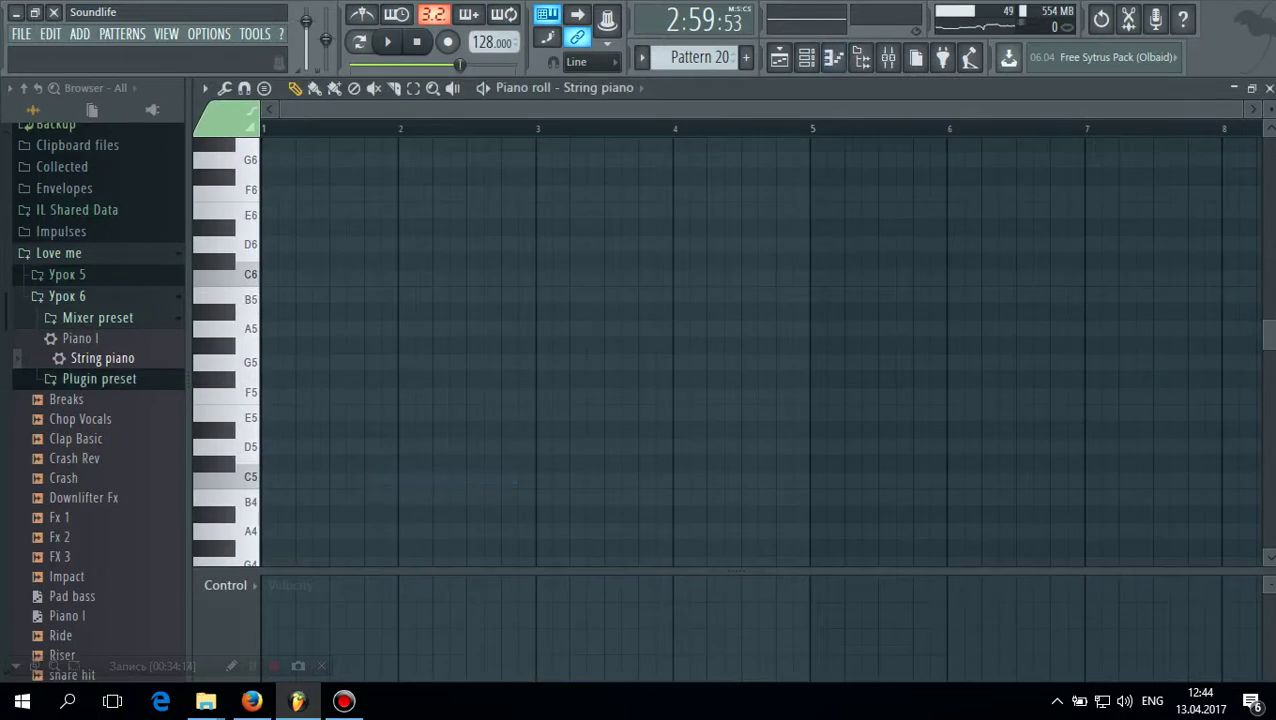
{"action": "left_click", "coordinate": [98, 318]}
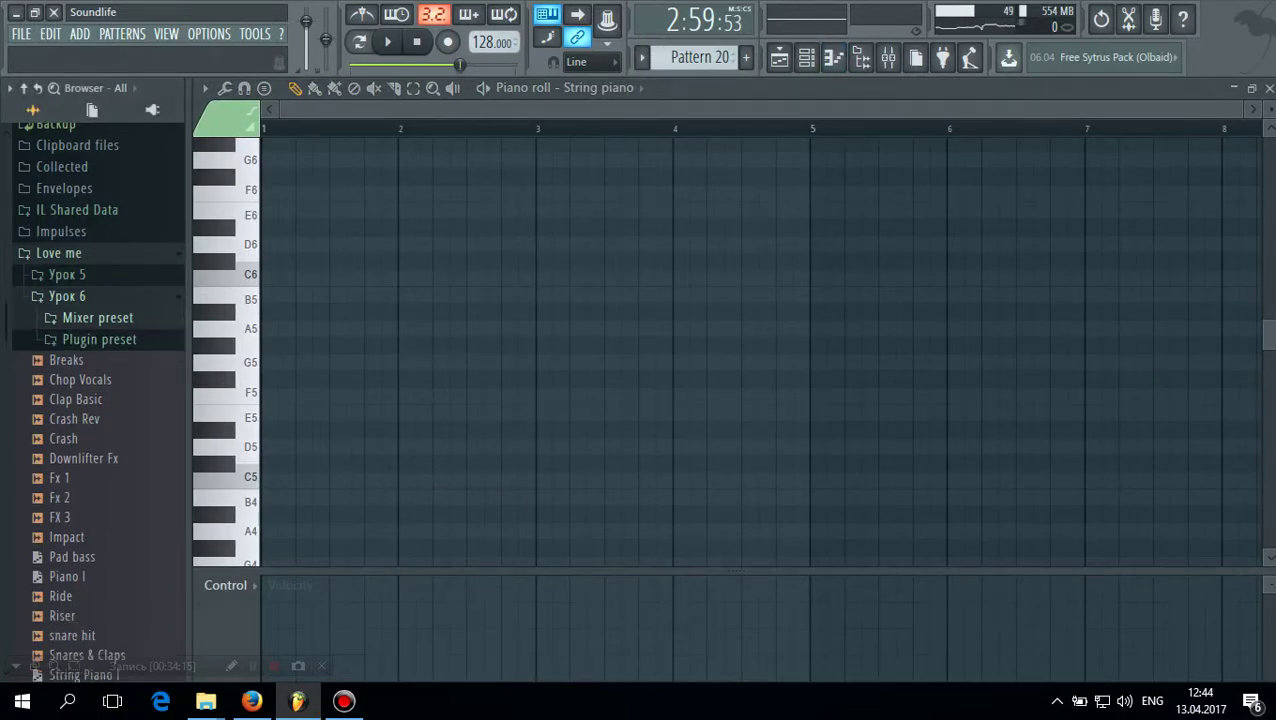
{"action": "scroll", "coordinate": [85, 550], "scroll_direction": "down", "scroll_amount": 3}
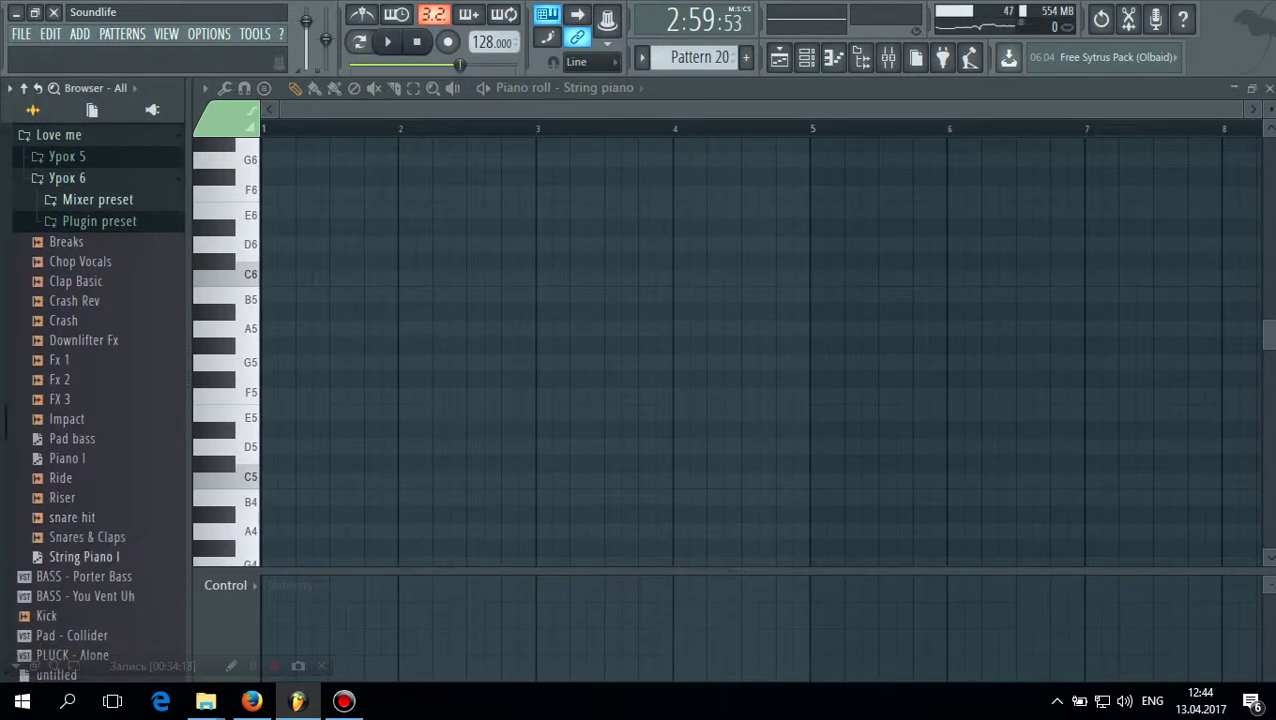
{"action": "left_click_drag", "start_coordinate": [84, 556], "coordinate": [445, 510]}
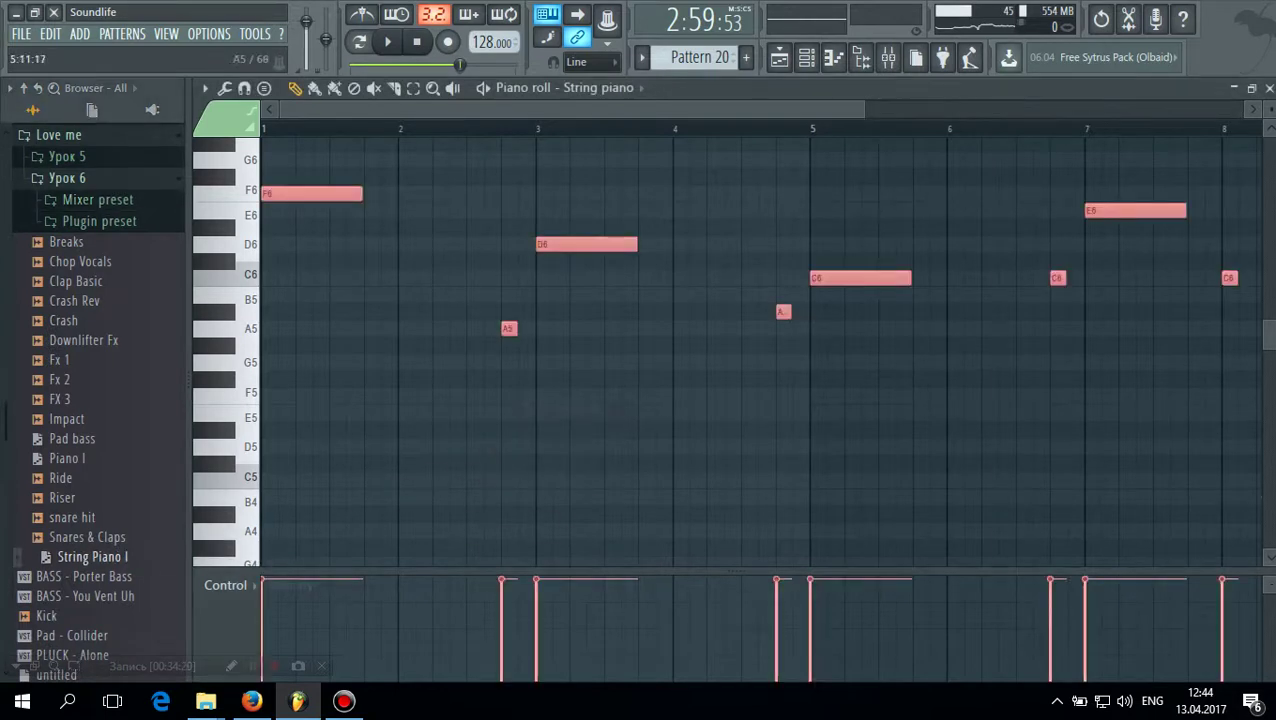
{"action": "left_click", "coordinate": [1268, 88]}
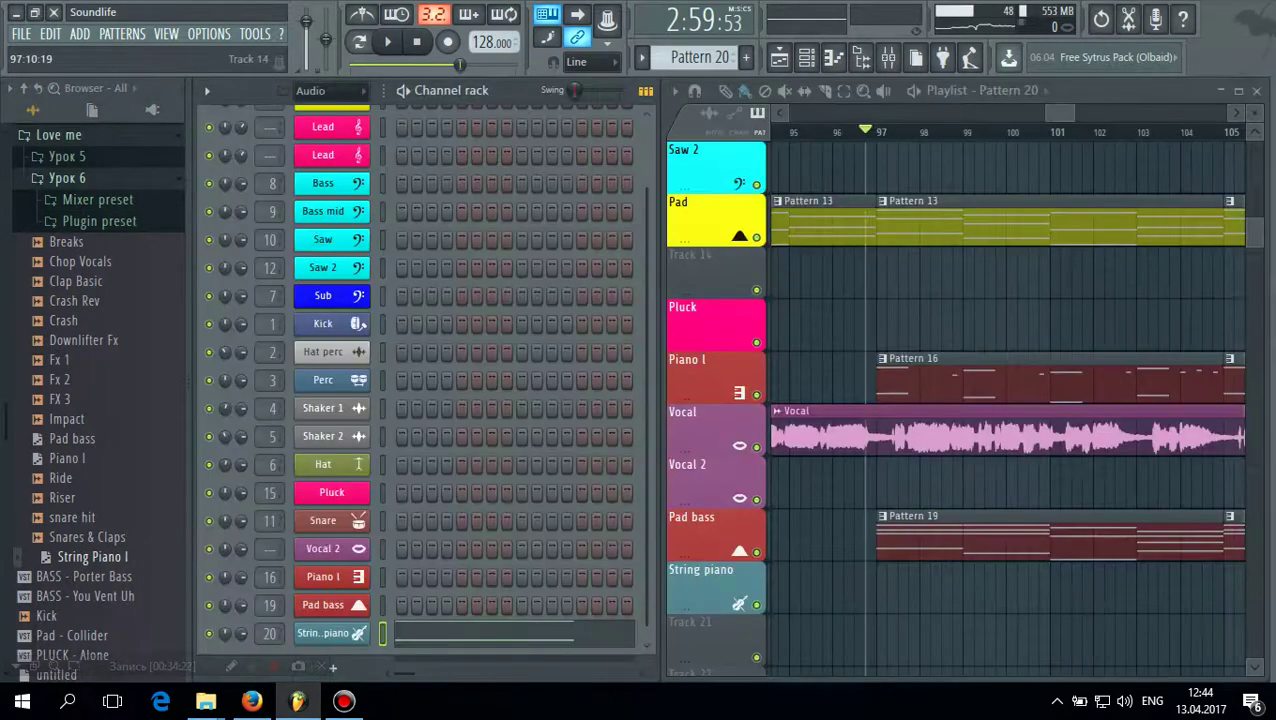
Play Pattern 20 in pattern mode and label mixer Insert 20 with the String piano name, colour and icon
{"action": "left_click", "coordinate": [359, 42]}
{"action": "key", "text": "space"}
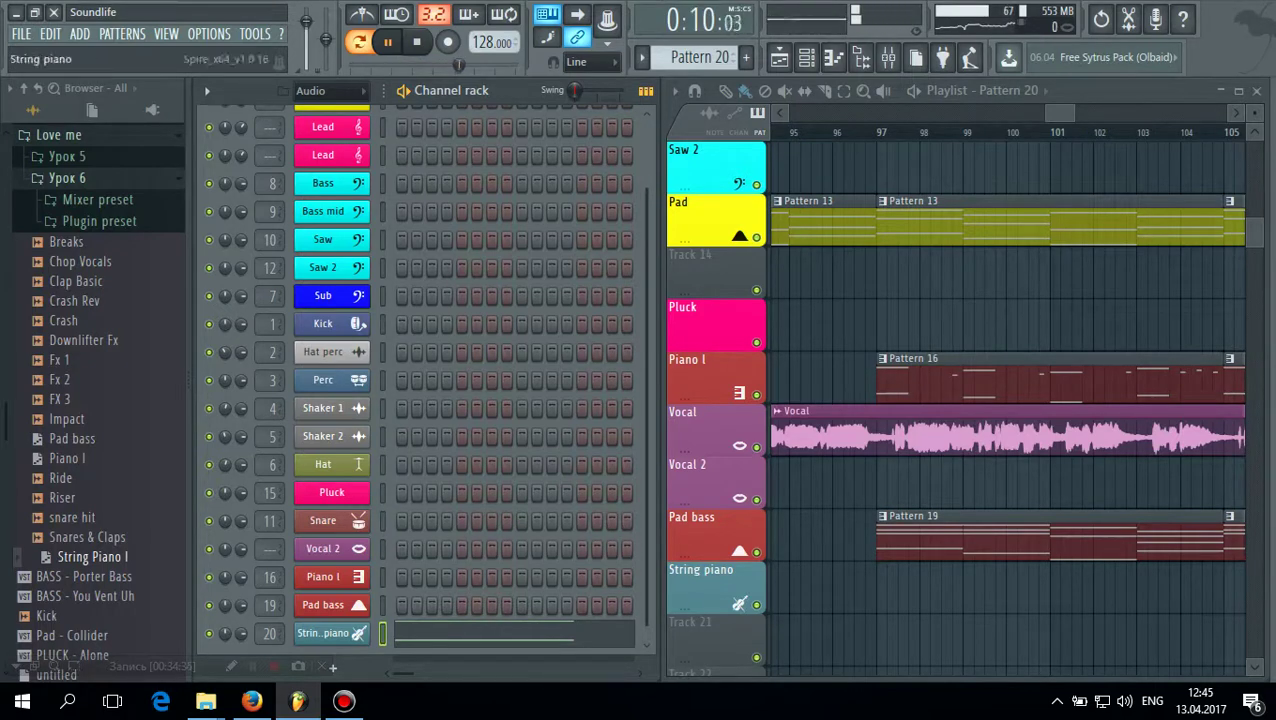
{"action": "double_click", "coordinate": [269, 633]}
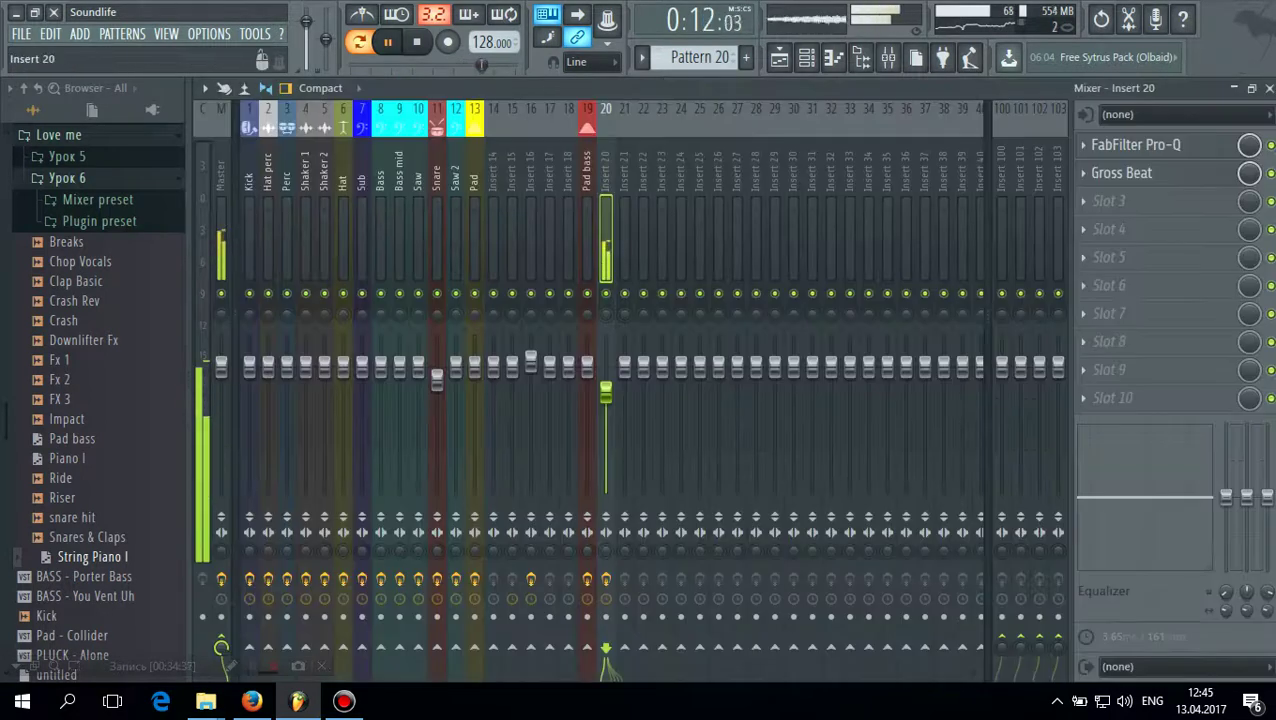
{"action": "right_click", "coordinate": [607, 104]}
{"action": "left_click", "coordinate": [650, 125]}
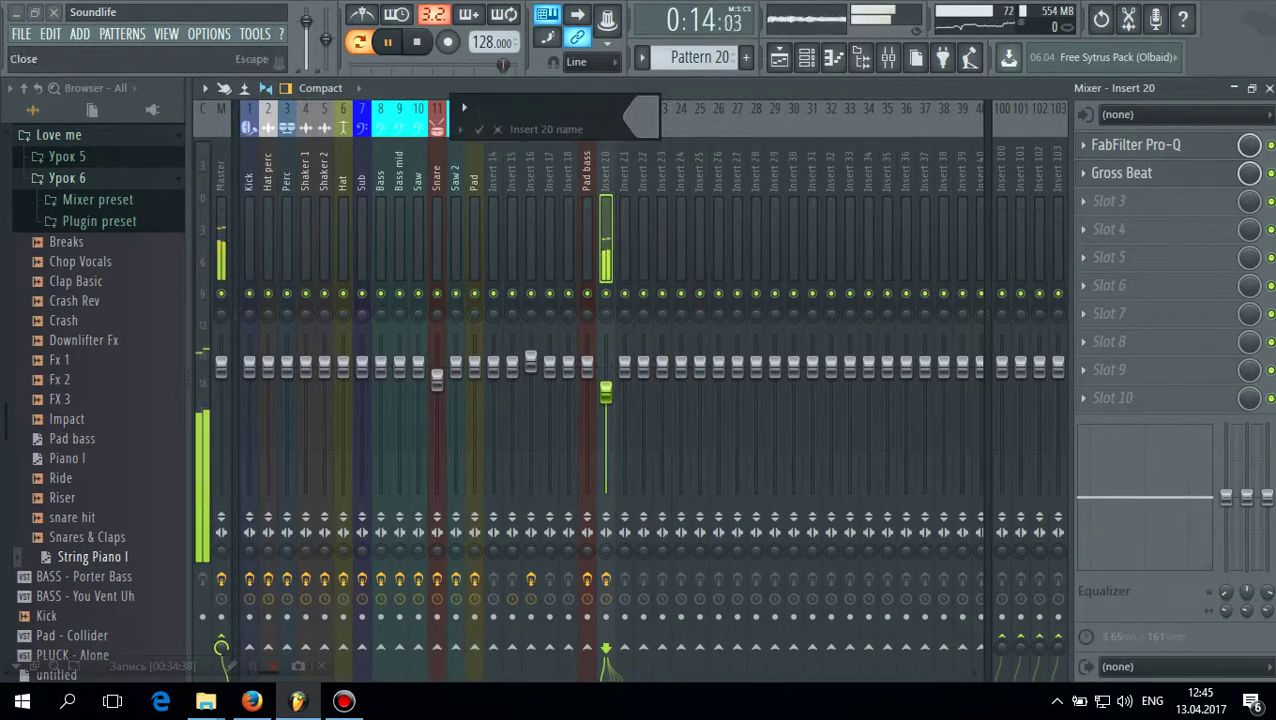
{"action": "left_click", "coordinate": [459, 129]}
{"action": "left_click", "coordinate": [493, 151]}
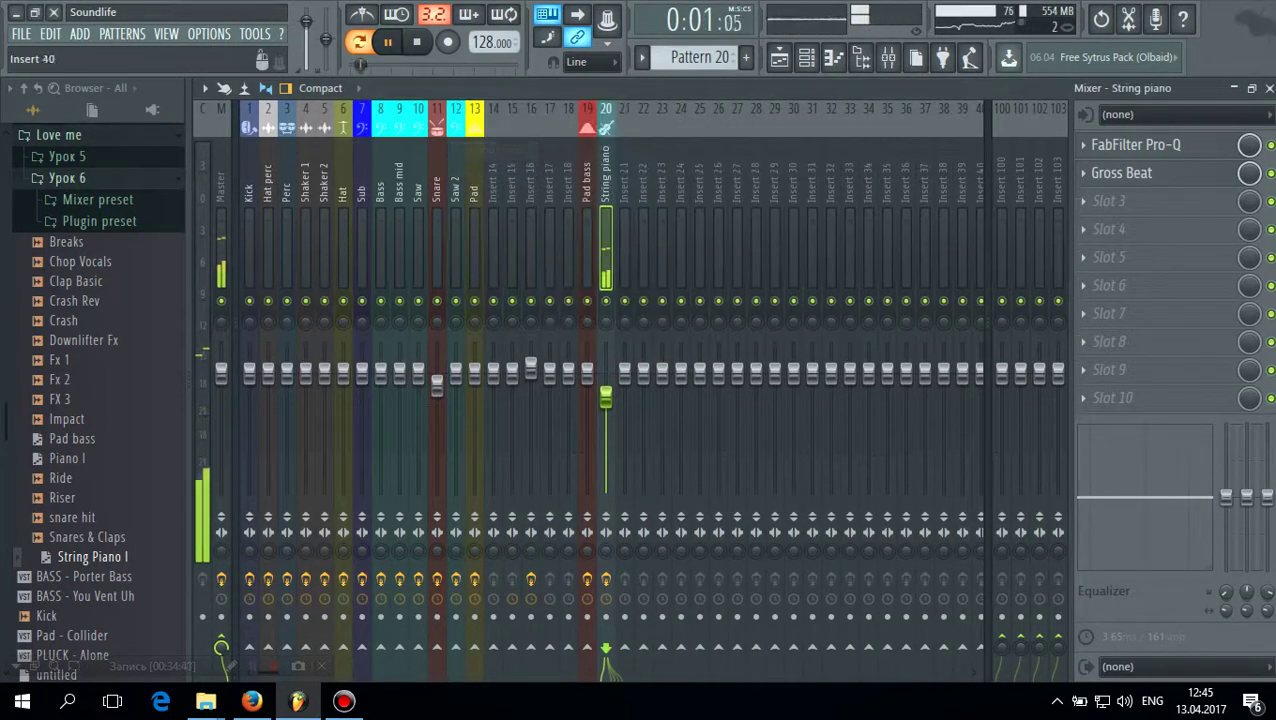
{"action": "left_click", "coordinate": [1270, 88]}
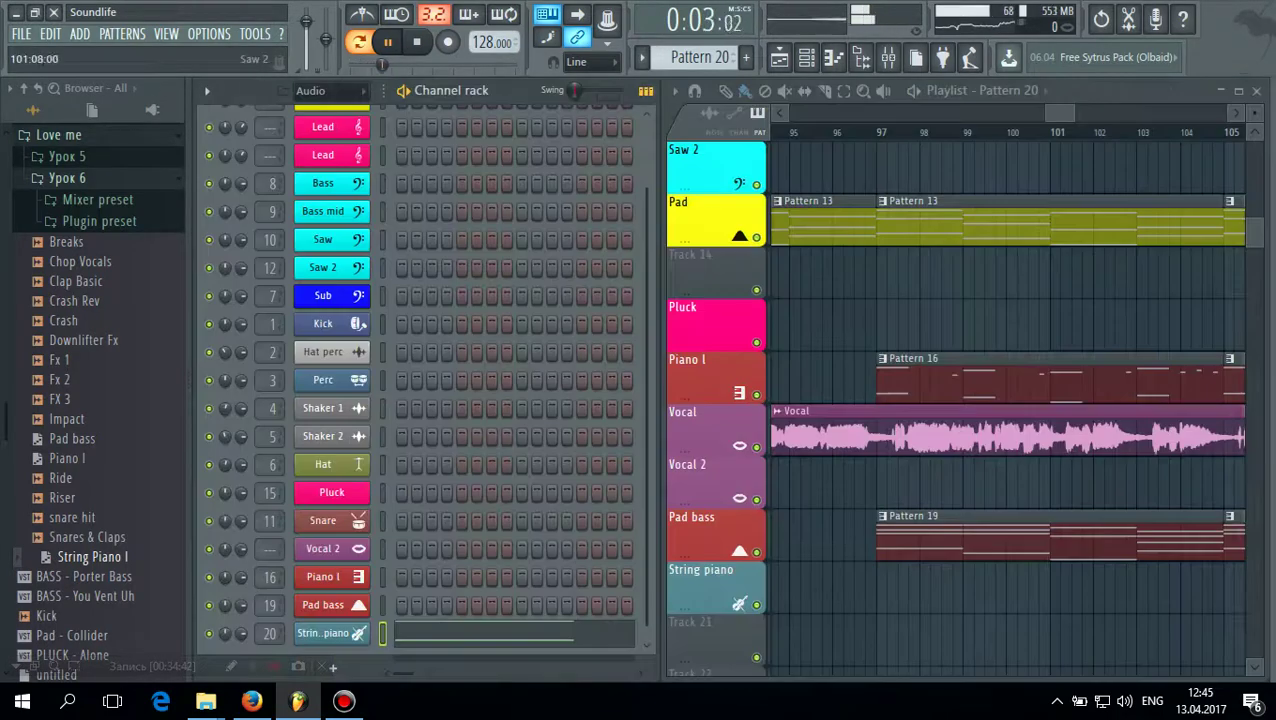
Play the arrangement in song mode from just before bar 97 to bar 113 and stop playback
{"action": "left_click", "coordinate": [359, 42]}
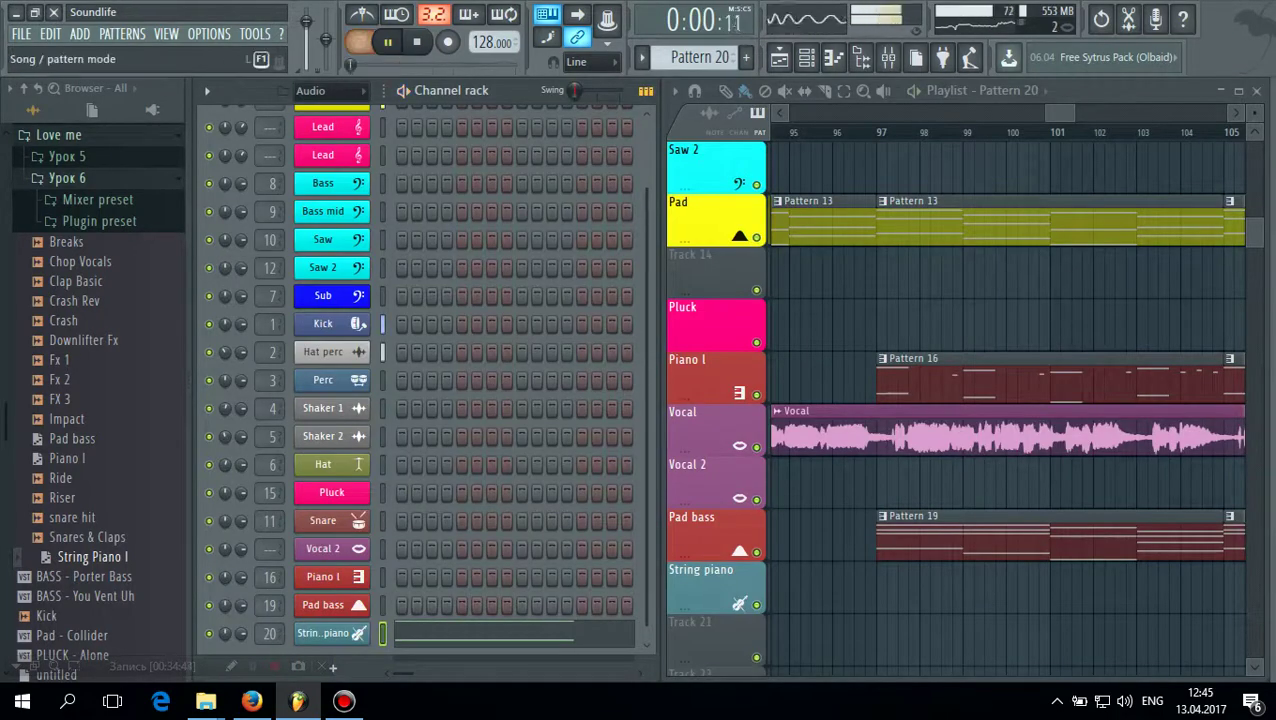
{"action": "left_click", "coordinate": [854, 132]}
{"action": "scroll", "coordinate": [1000, 400], "scroll_direction": "up", "scroll_amount": 6}
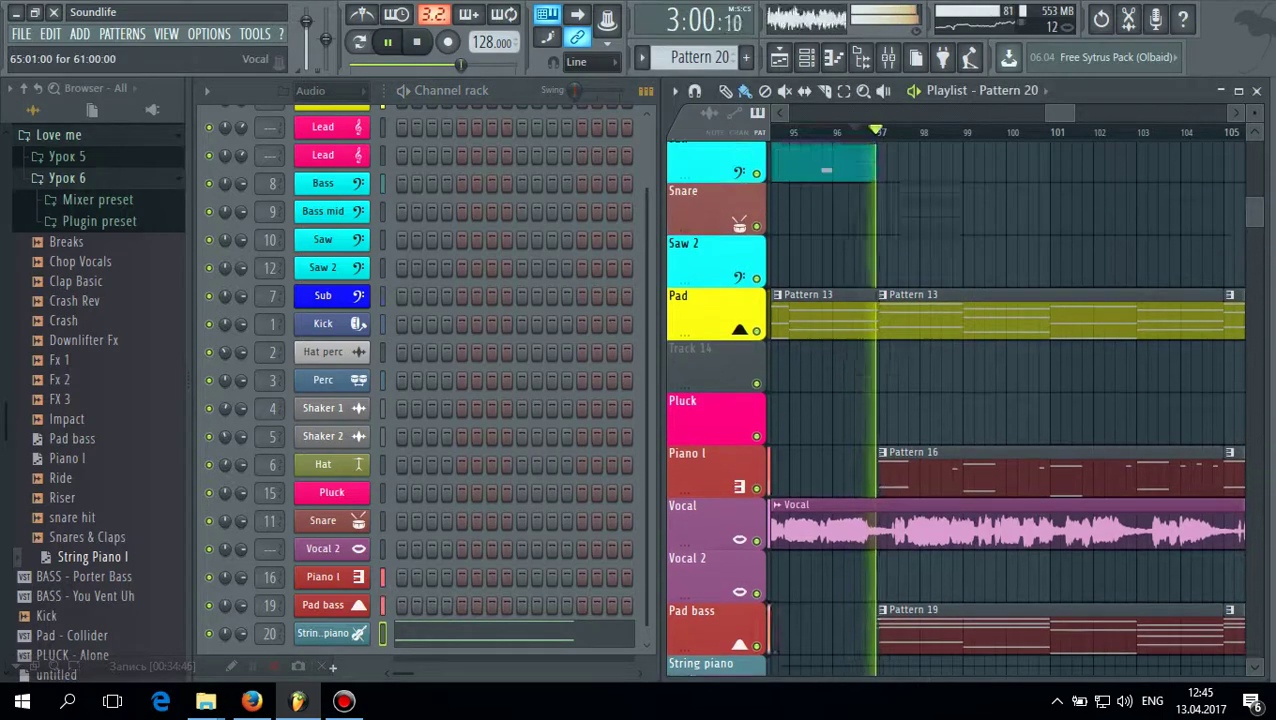
{"action": "scroll", "coordinate": [955, 410], "scroll_direction": "down", "scroll_amount": 3}
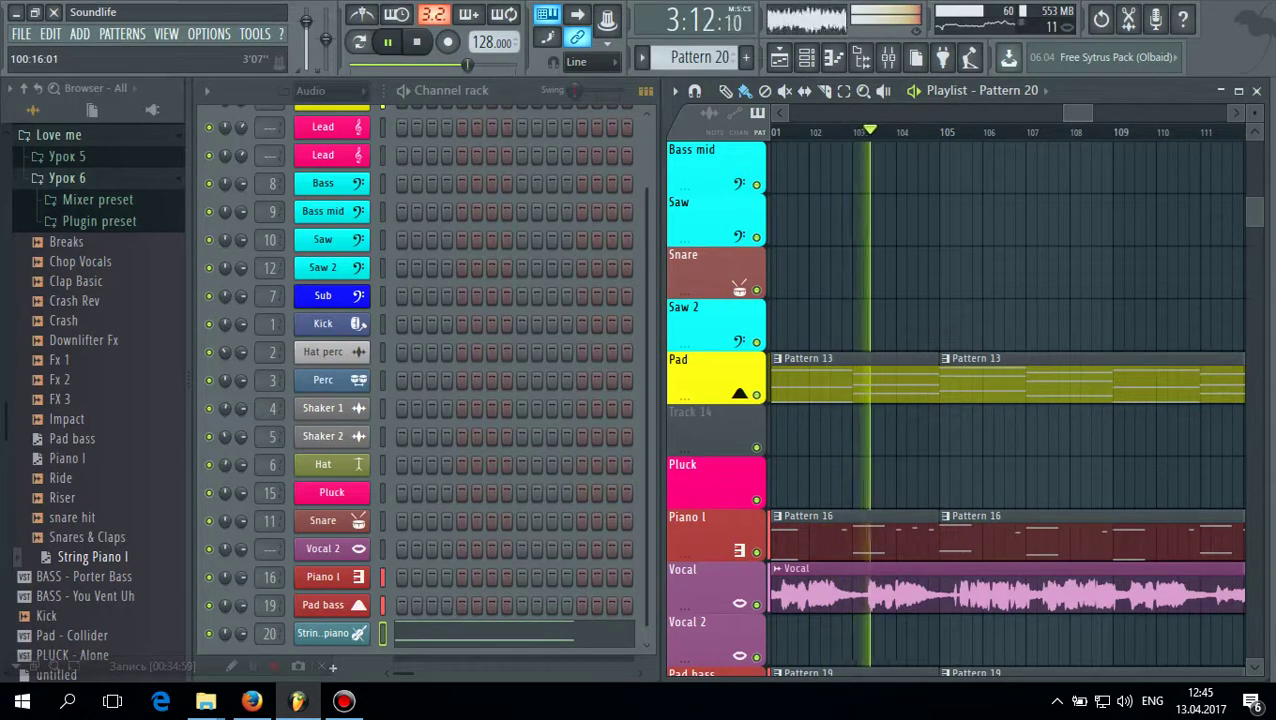
{"action": "scroll", "coordinate": [715, 270], "scroll_direction": "down", "scroll_amount": 3}
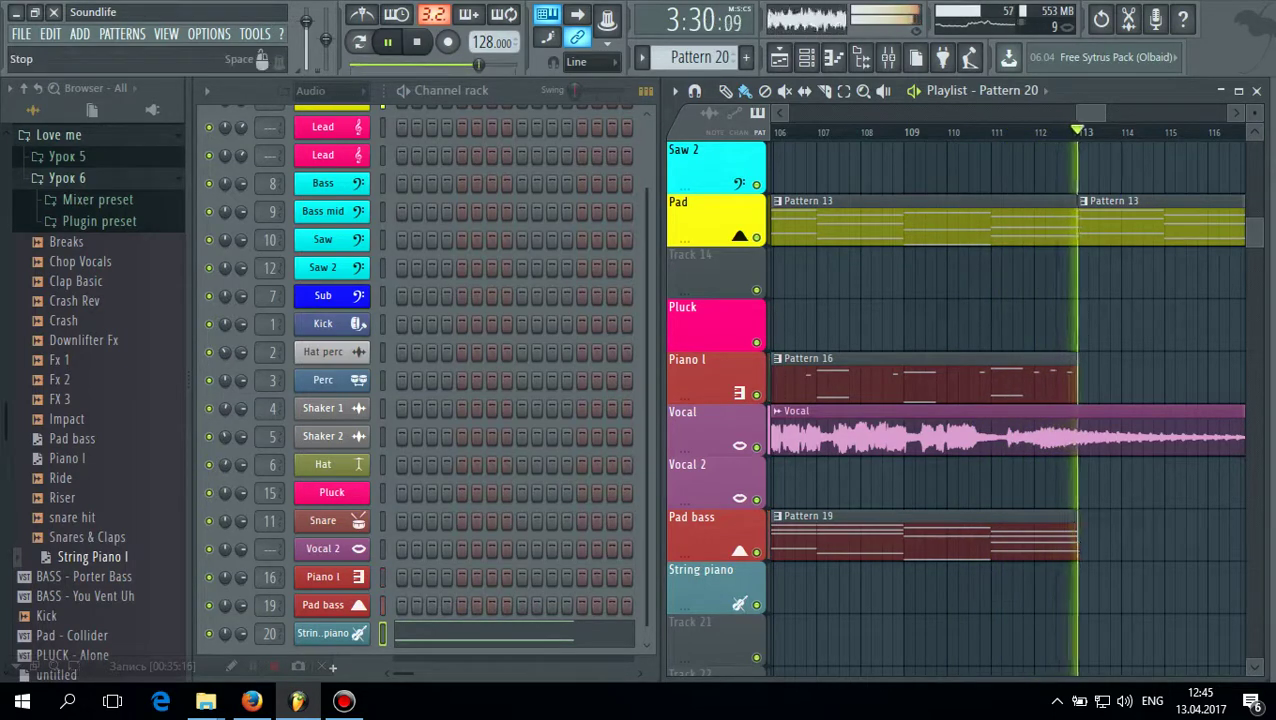
{"action": "key", "text": "space"}
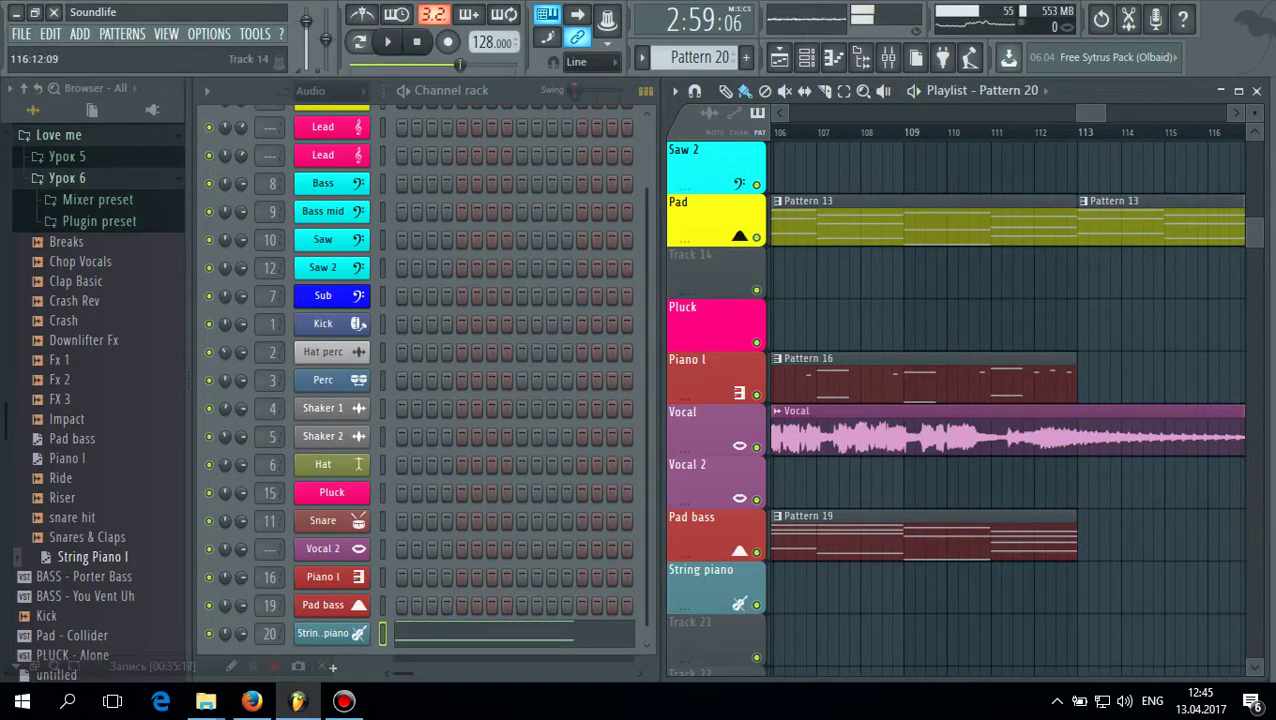
Select Pattern 14 and place its clip on playlist Track 14 at bar 113
{"action": "scroll", "coordinate": [1006, 400], "scroll_direction": "right", "scroll_amount": 6}
{"action": "scroll", "coordinate": [1006, 400], "scroll_direction": "left", "scroll_amount": 5}
{"action": "scroll", "coordinate": [1006, 400], "scroll_direction": "right", "scroll_amount": 3}
{"action": "scroll", "coordinate": [1006, 400], "scroll_direction": "right", "scroll_amount": 2}
{"action": "scroll", "coordinate": [1006, 400], "scroll_direction": "left", "scroll_amount": 7}
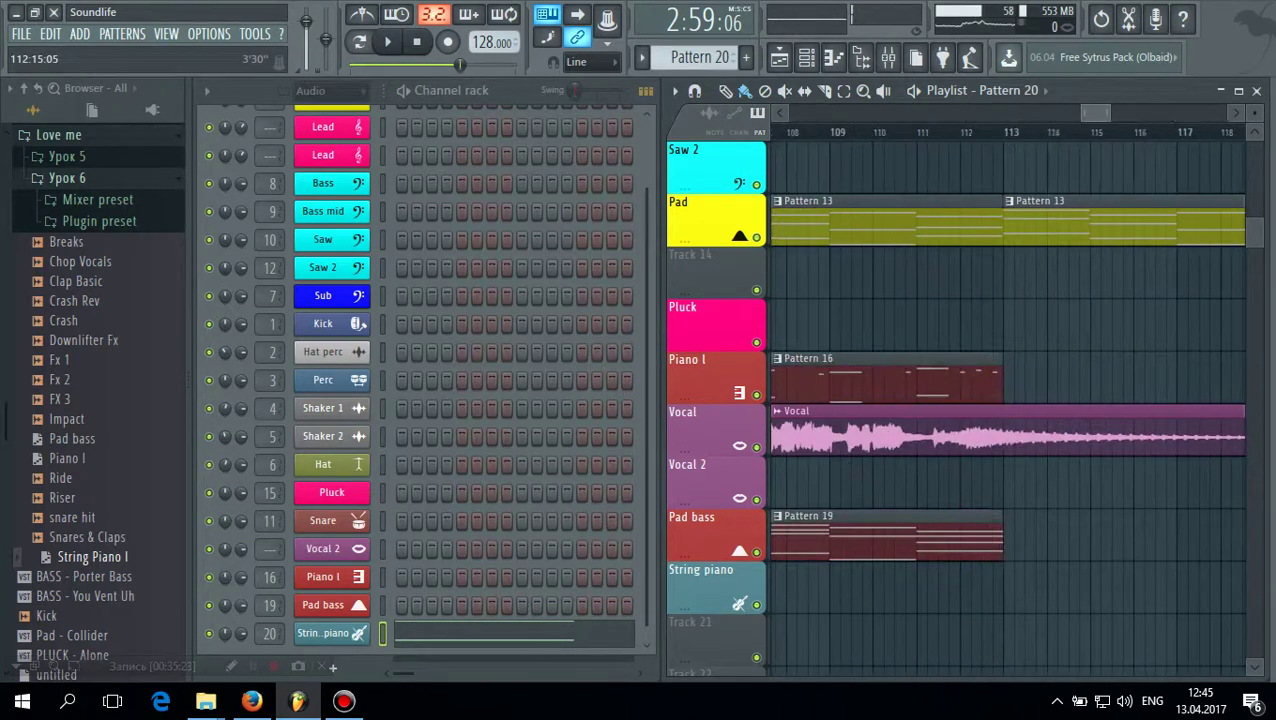
{"action": "scroll", "coordinate": [1006, 400], "scroll_direction": "right", "scroll_amount": 3}
{"action": "scroll", "coordinate": [1006, 400], "scroll_direction": "left", "scroll_amount": 3}
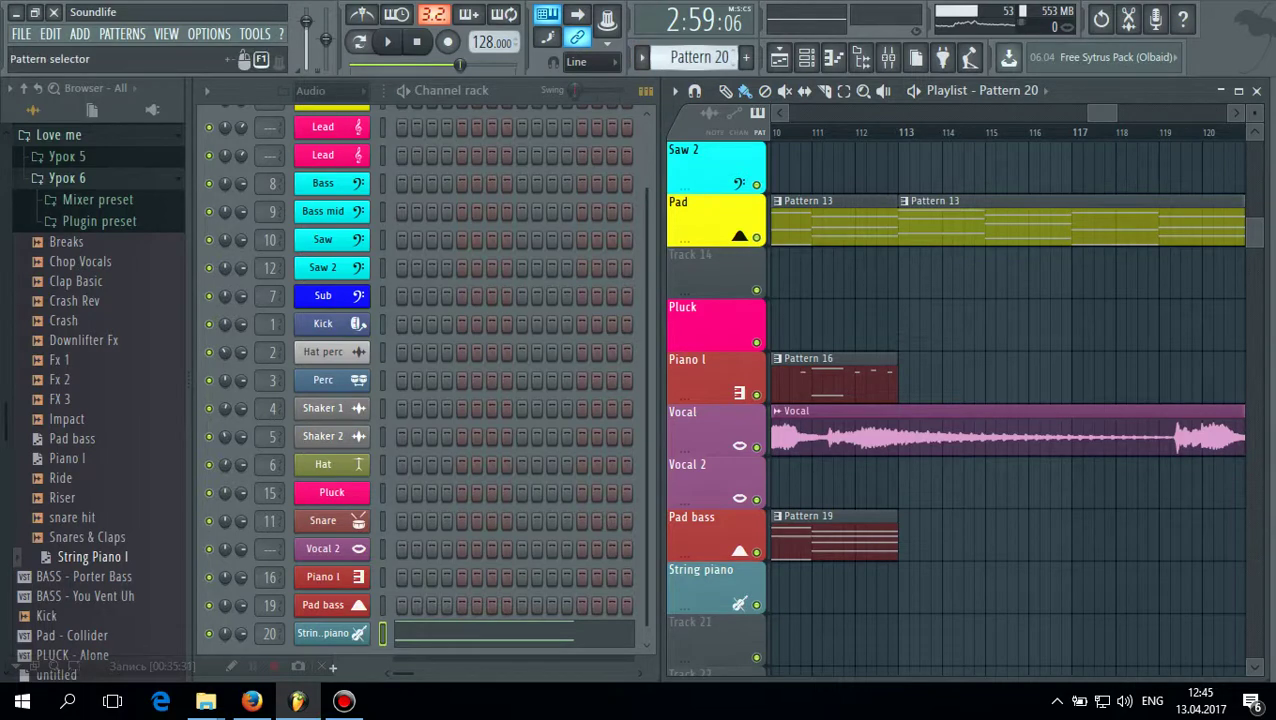
{"action": "scroll", "coordinate": [700, 57], "scroll_direction": "down", "scroll_amount": 1}
{"action": "scroll", "coordinate": [722, 57], "scroll_direction": "up", "scroll_amount": 3}
{"action": "scroll", "coordinate": [722, 57], "scroll_direction": "up", "scroll_amount": 1}
{"action": "scroll", "coordinate": [722, 57], "scroll_direction": "down", "scroll_amount": 1}
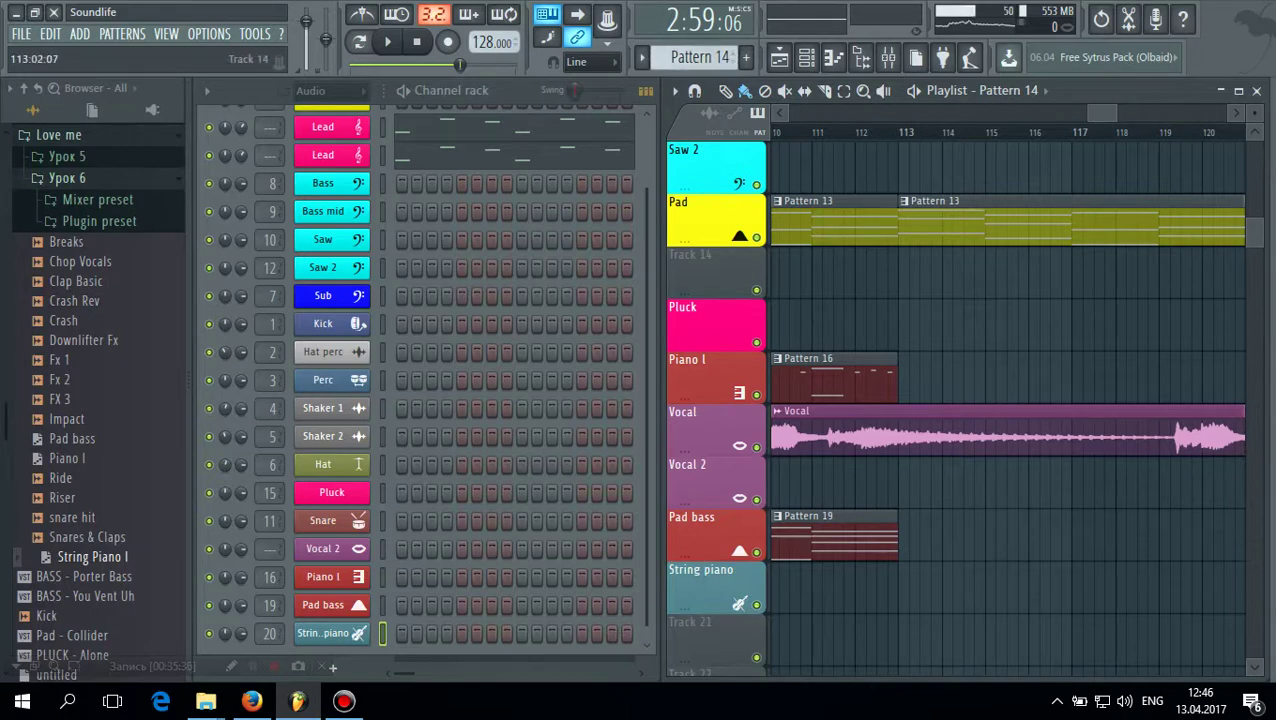
{"action": "left_click", "coordinate": [905, 270]}
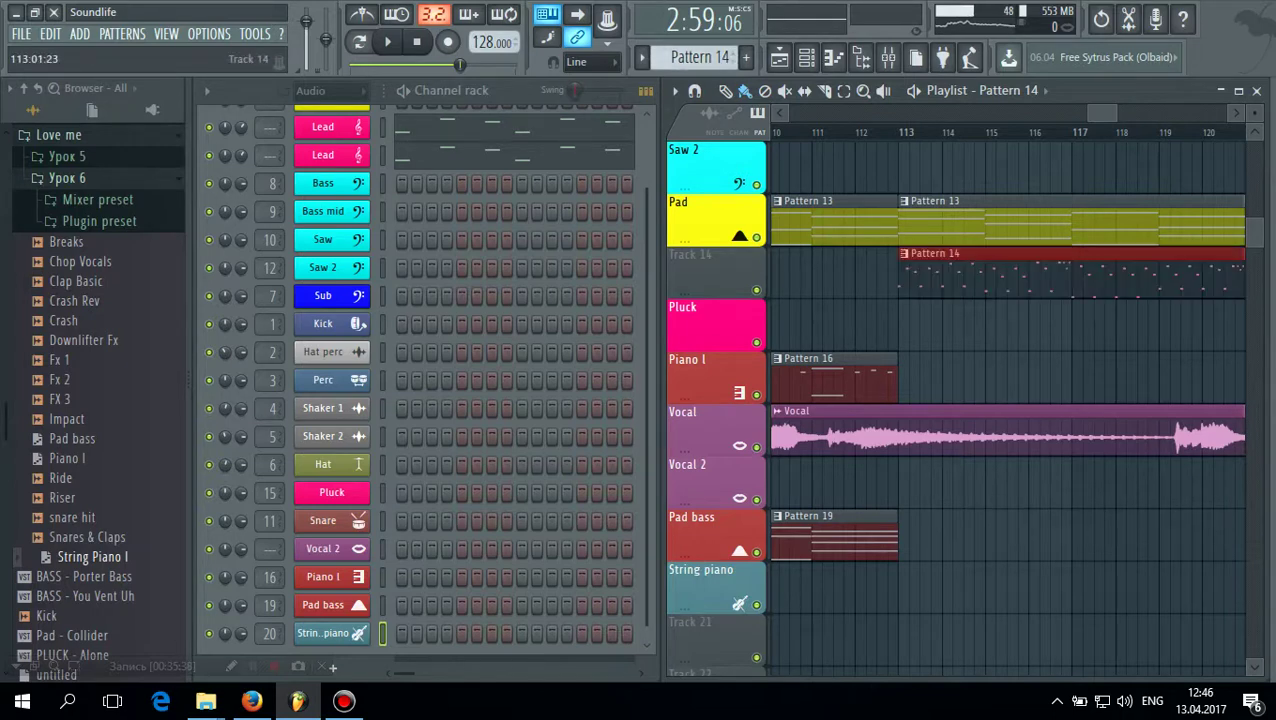
Label playlist Track 14 with the Lead channel's name, colour and icon
{"action": "right_click", "coordinate": [360, 127]}
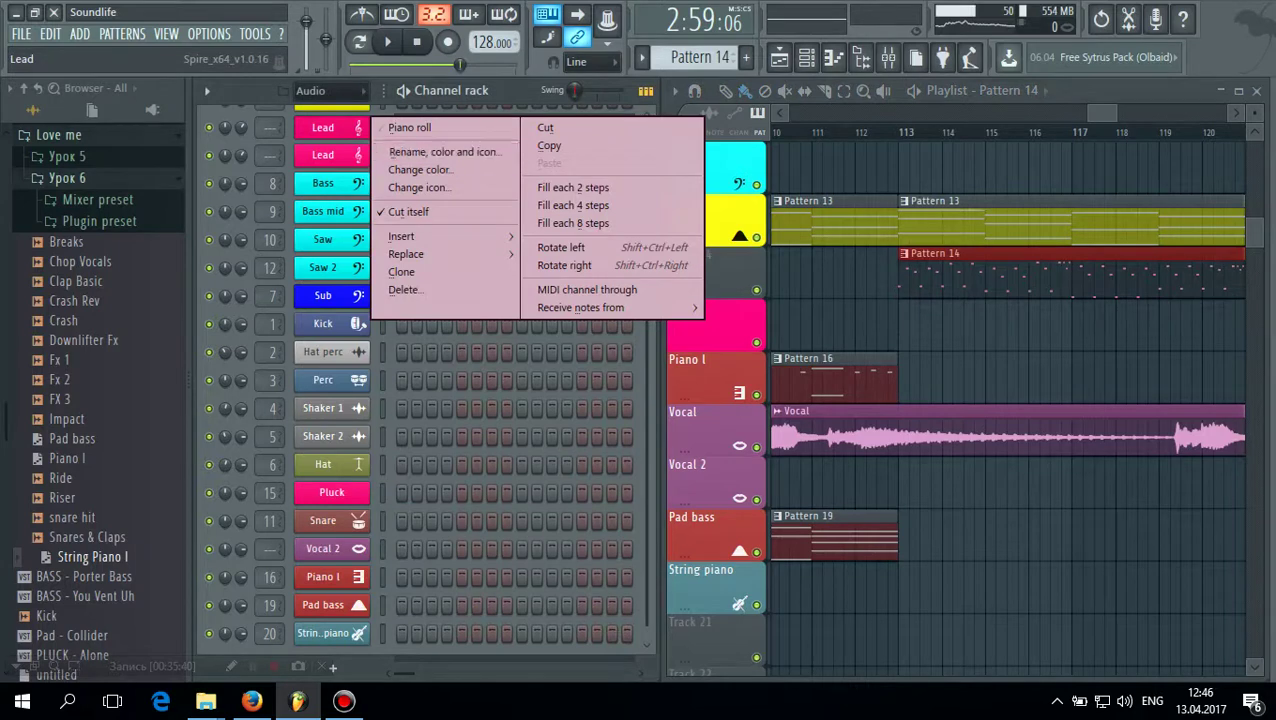
{"action": "left_click", "coordinate": [420, 152]}
{"action": "left_click", "coordinate": [258, 147]}
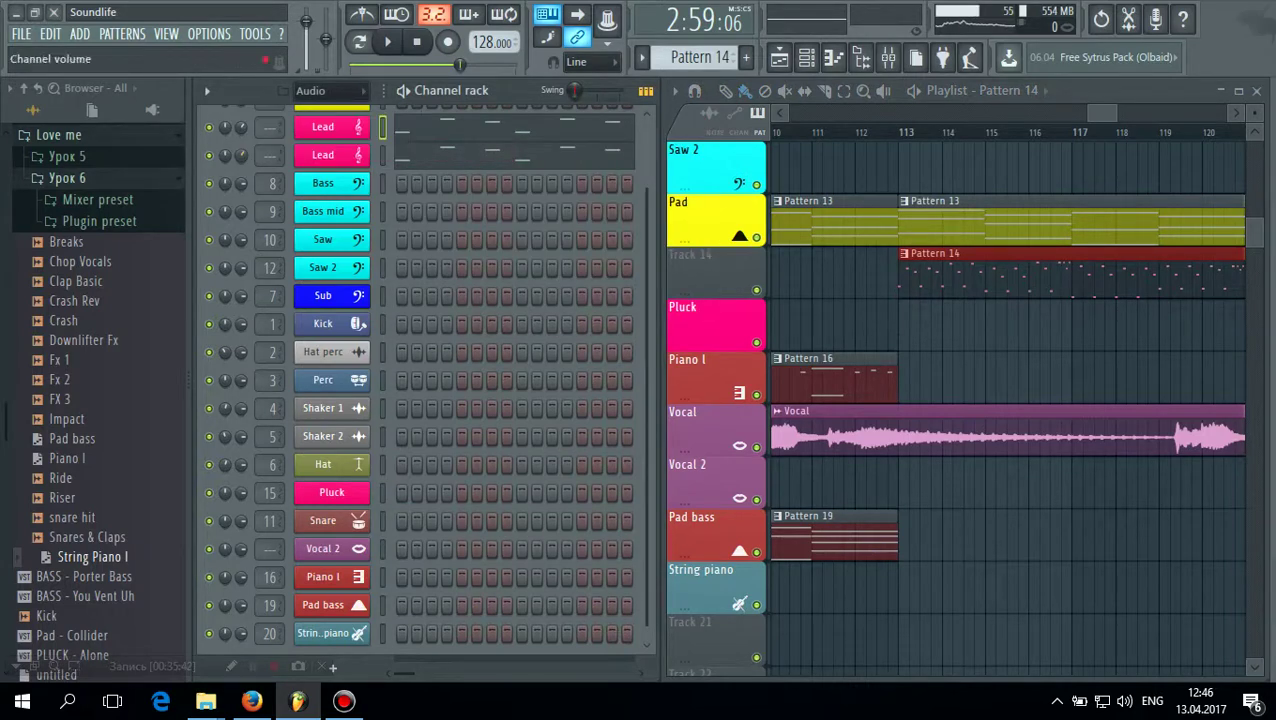
{"action": "right_click", "coordinate": [699, 250]}
{"action": "left_click", "coordinate": [770, 256]}
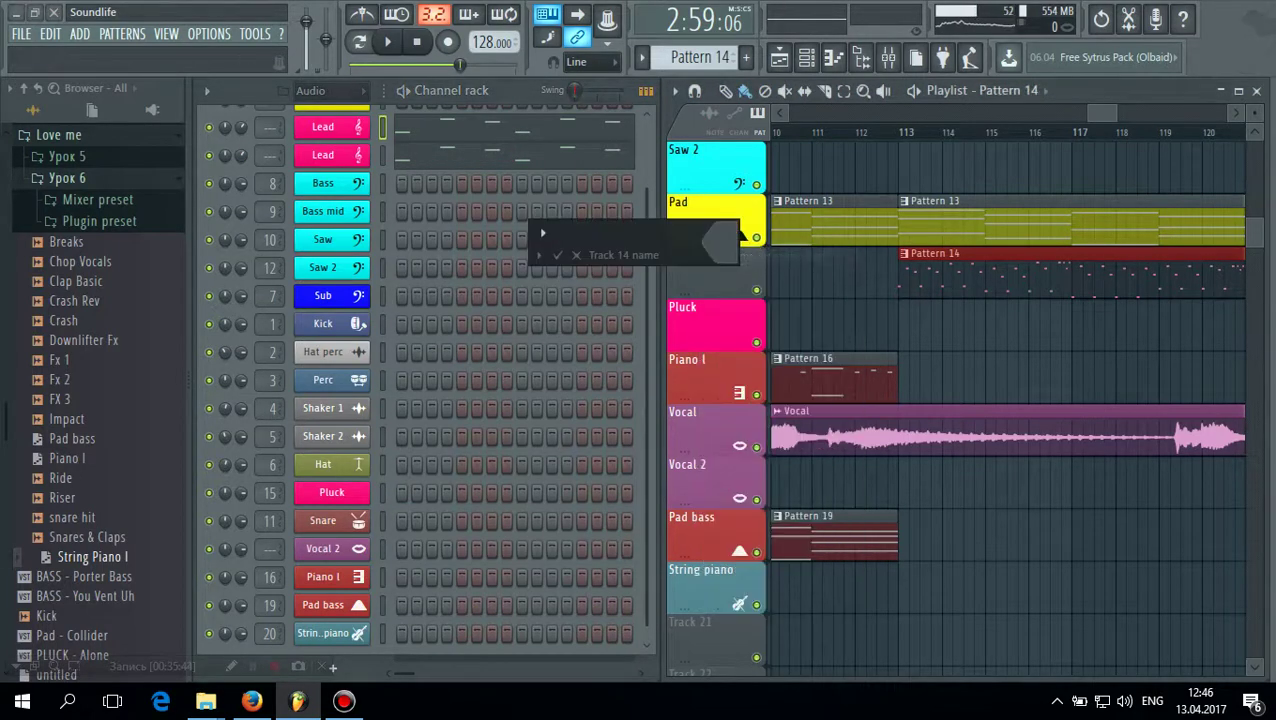
{"action": "left_click", "coordinate": [538, 254]}
{"action": "left_click", "coordinate": [553, 276]}
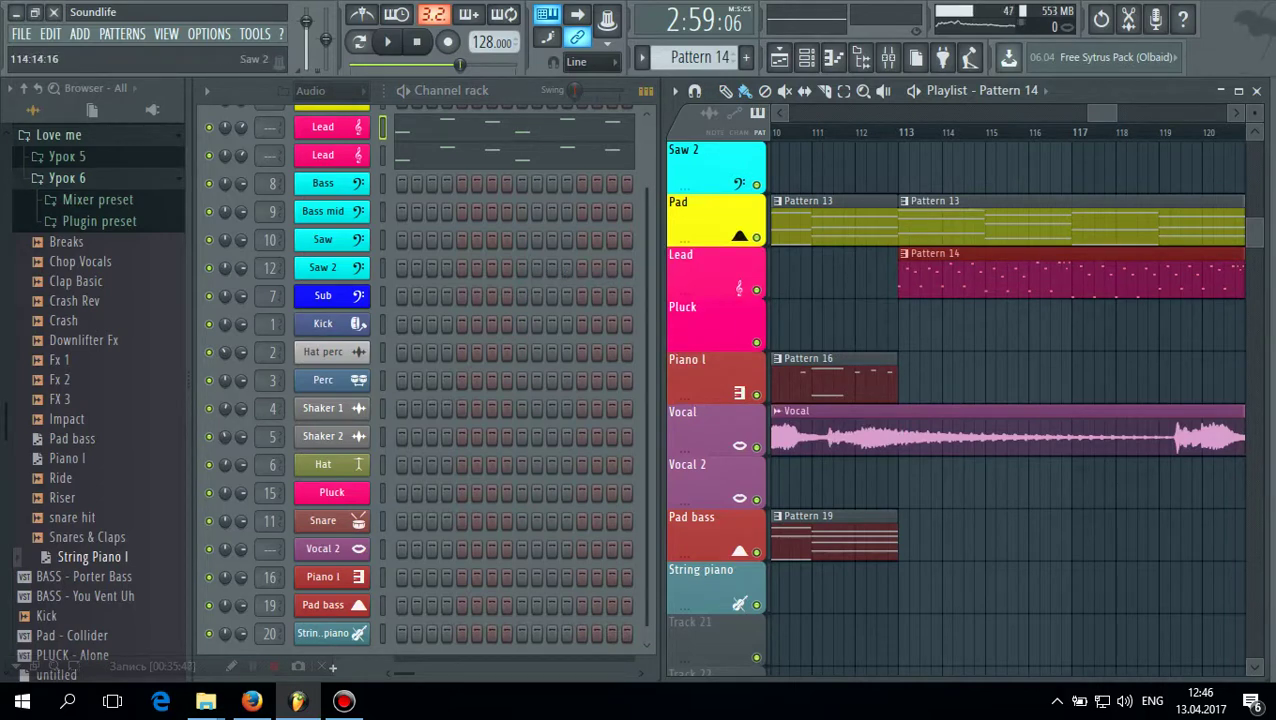
Play Pattern 14 in pattern mode to hear the Lead channels, and stop playback
{"action": "mouse_move", "coordinate": [1102, 113]}
{"action": "left_mouse_down"}
{"action": "mouse_move", "coordinate": [1088, 113]}
{"action": "mouse_move", "coordinate": [1100, 113]}
{"action": "left_mouse_up"}
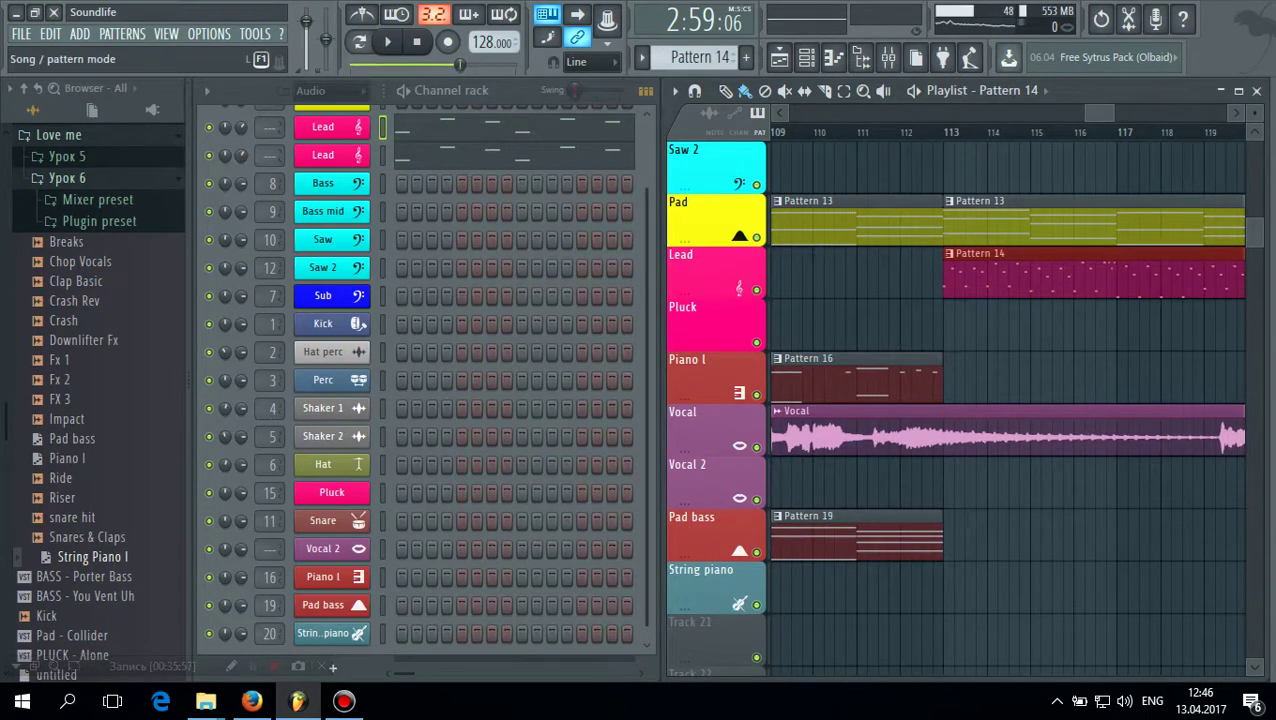
{"action": "left_click", "coordinate": [387, 41]}
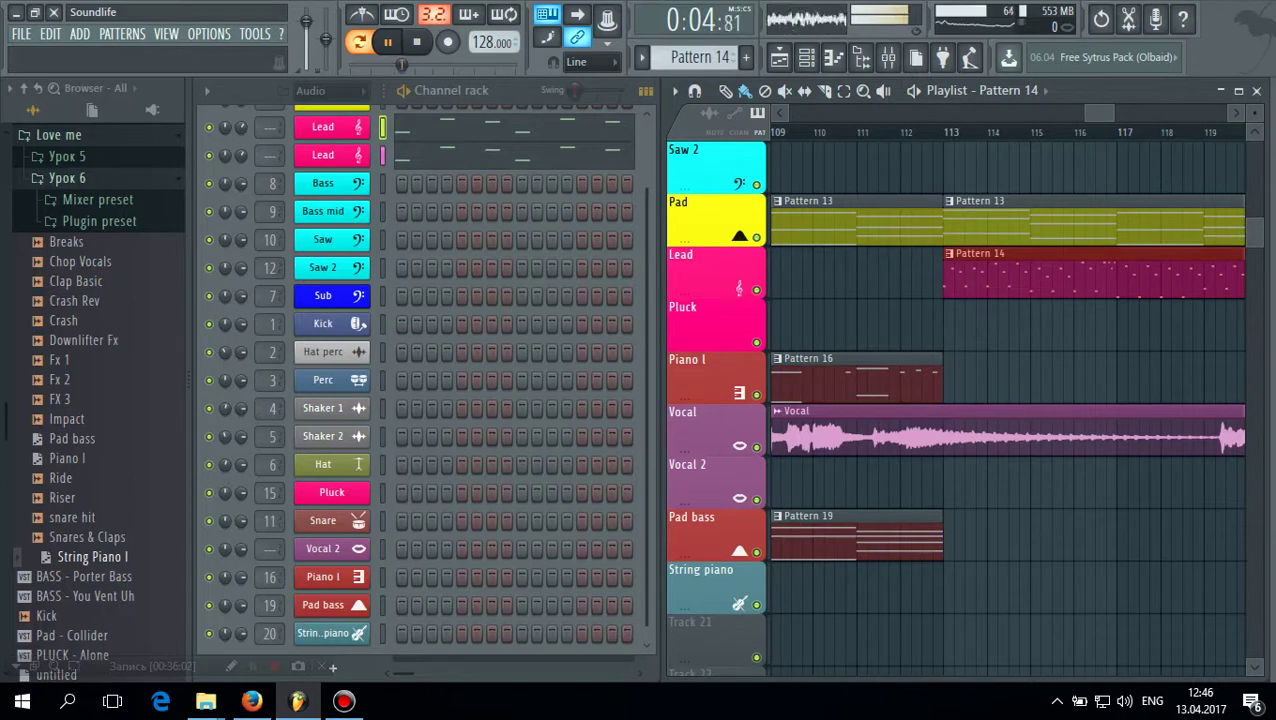
{"action": "key", "text": "space"}
Reset the volume of both Lead channels, pan the second Lead 30% right, and audition Pattern 14
{"action": "right_click", "coordinate": [241, 128]}
{"action": "left_click", "coordinate": [268, 142]}
{"action": "right_click", "coordinate": [241, 155]}
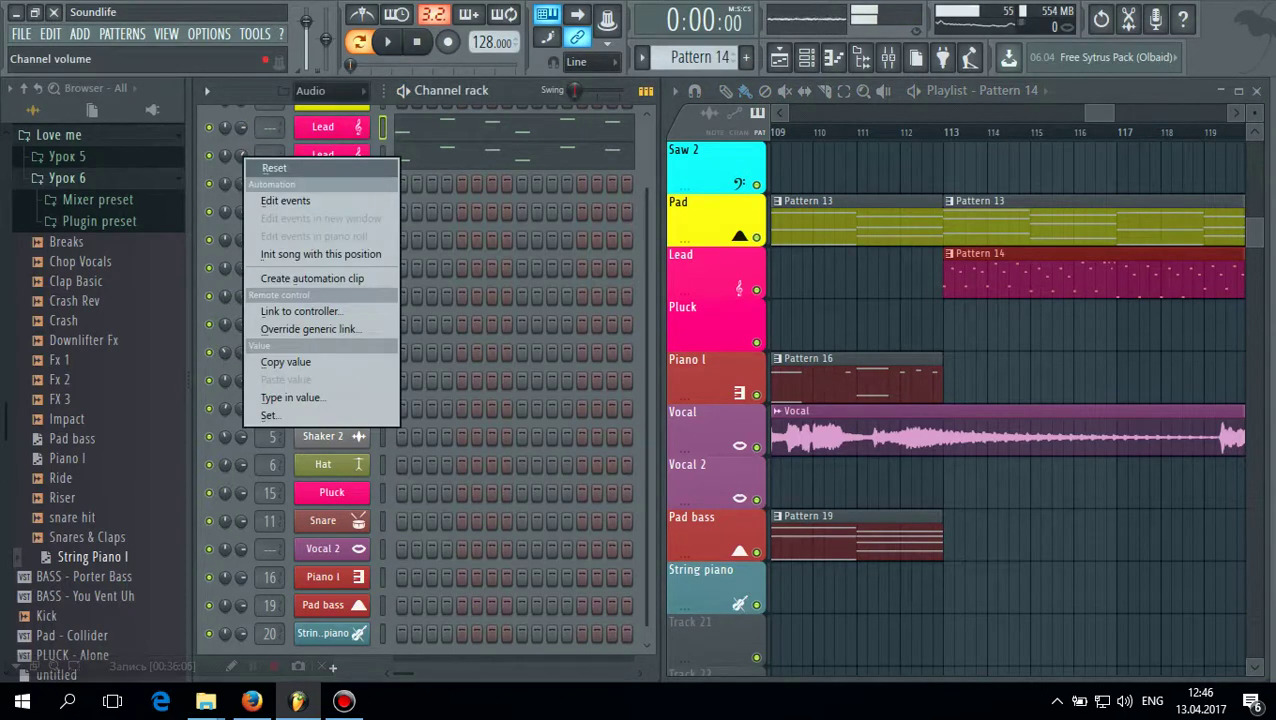
{"action": "left_click", "coordinate": [268, 169]}
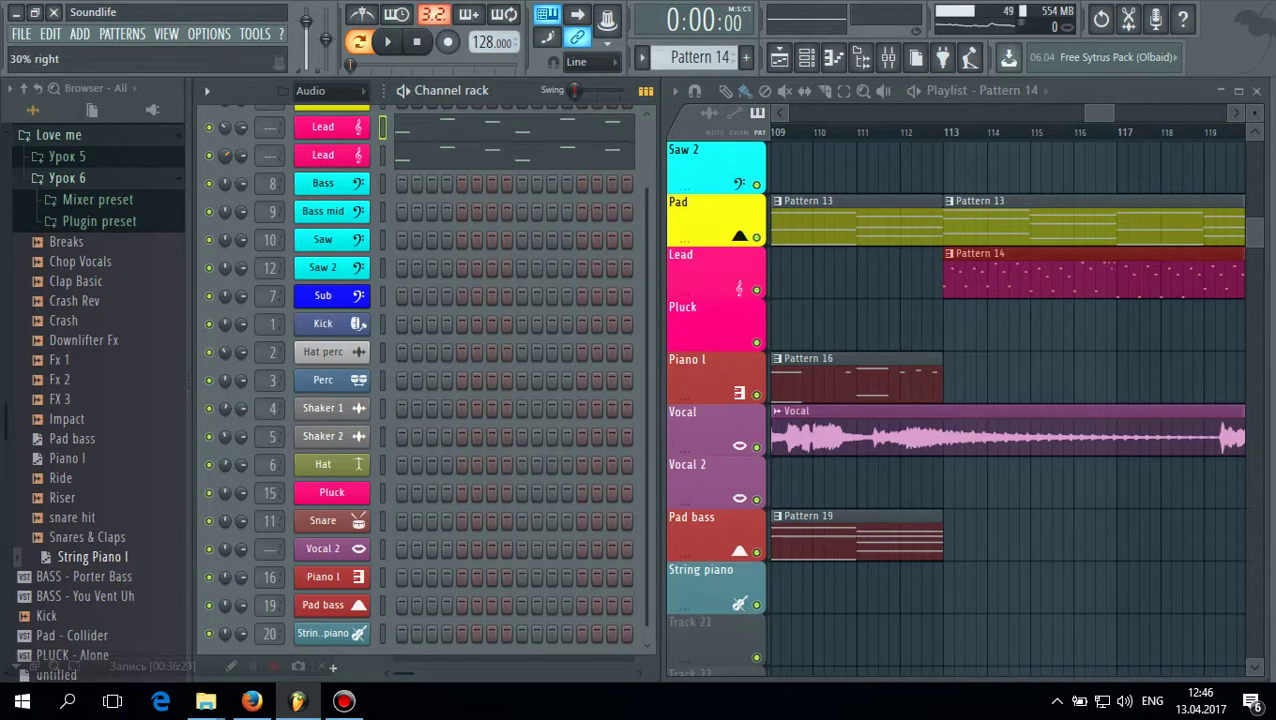
{"action": "key", "text": "space"}
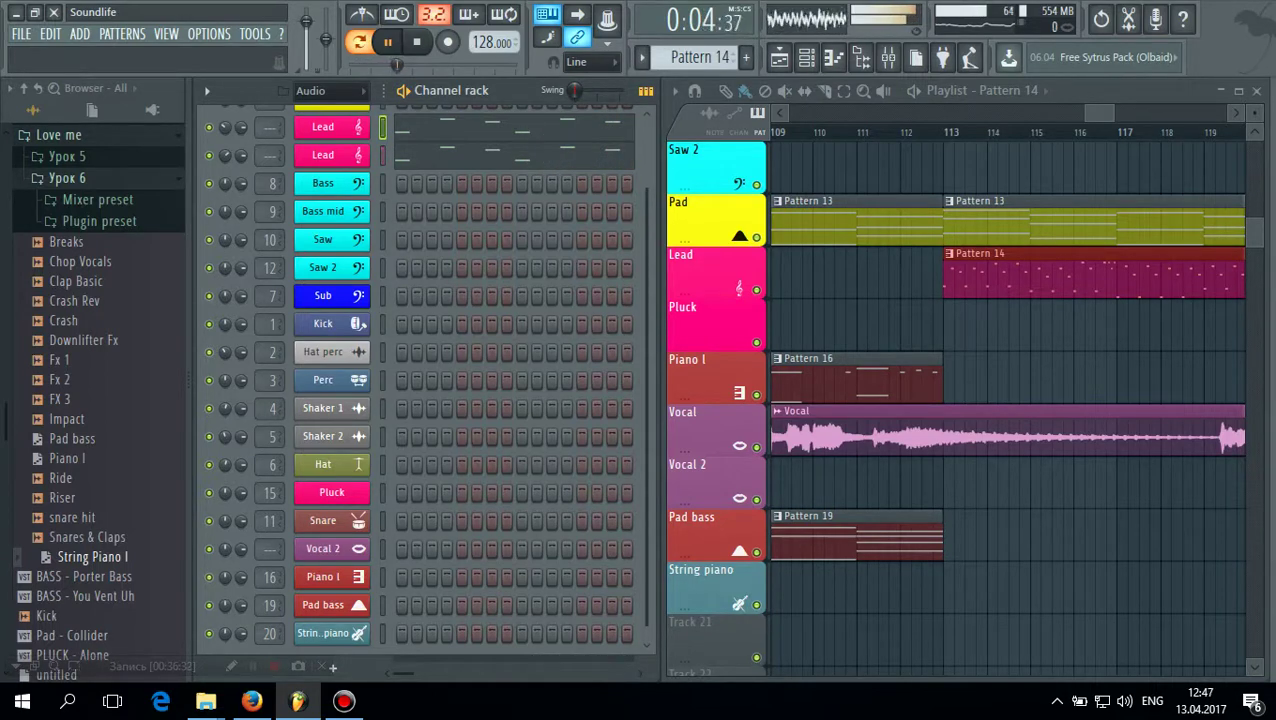
{"action": "left_click", "coordinate": [417, 41]}
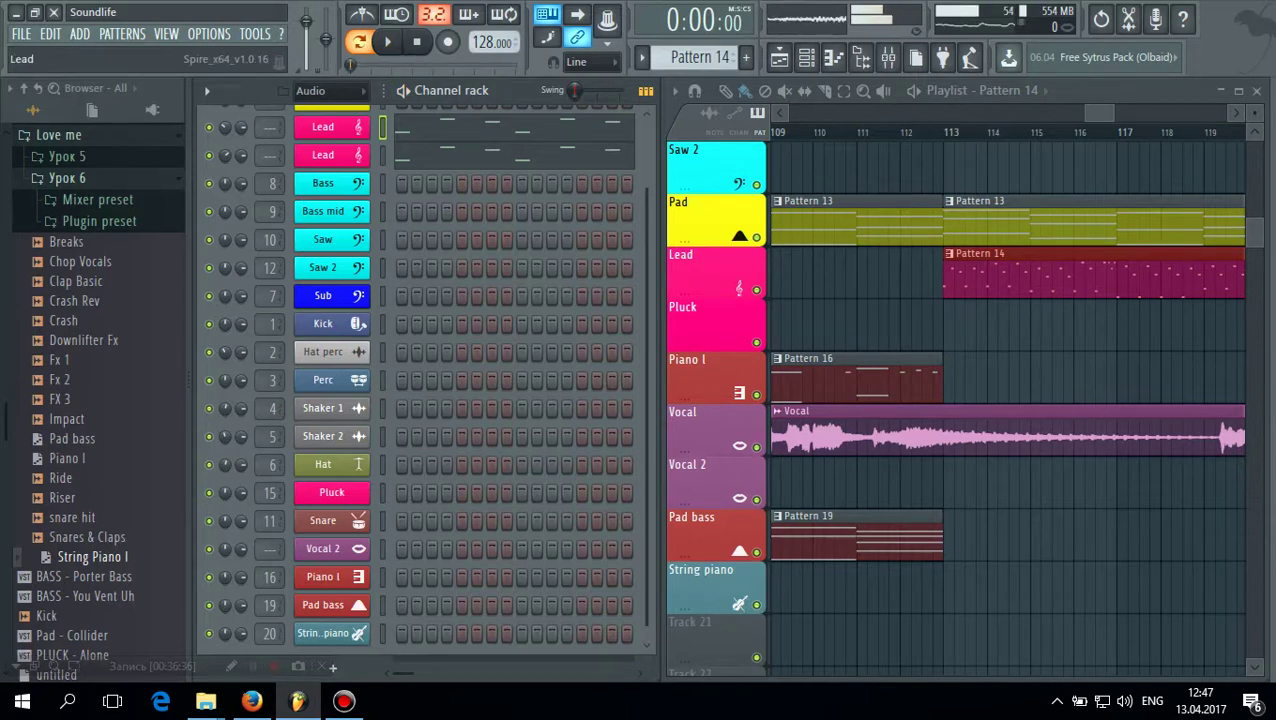
Open the first Lead channel's Spire synth, mute the second Lead channel and play Pattern 14
{"action": "left_click", "coordinate": [323, 127]}
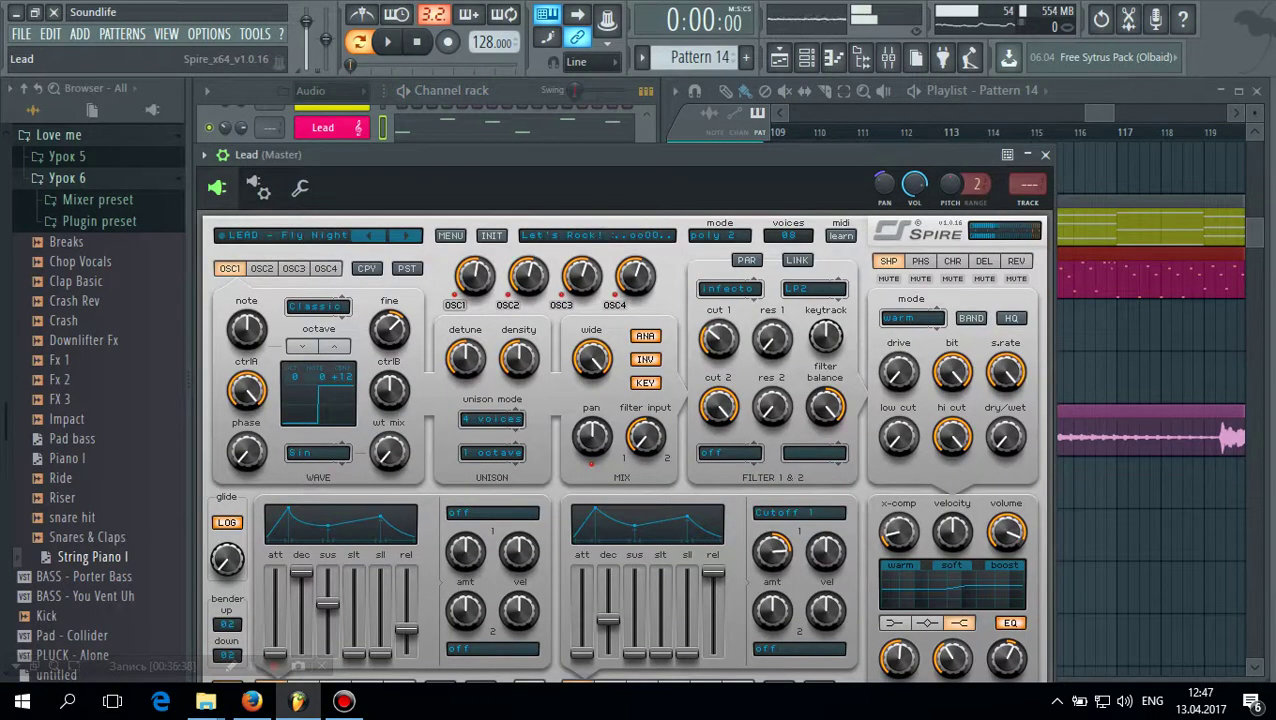
{"action": "left_click_drag", "start_coordinate": [400, 155], "coordinate": [400, 313]}
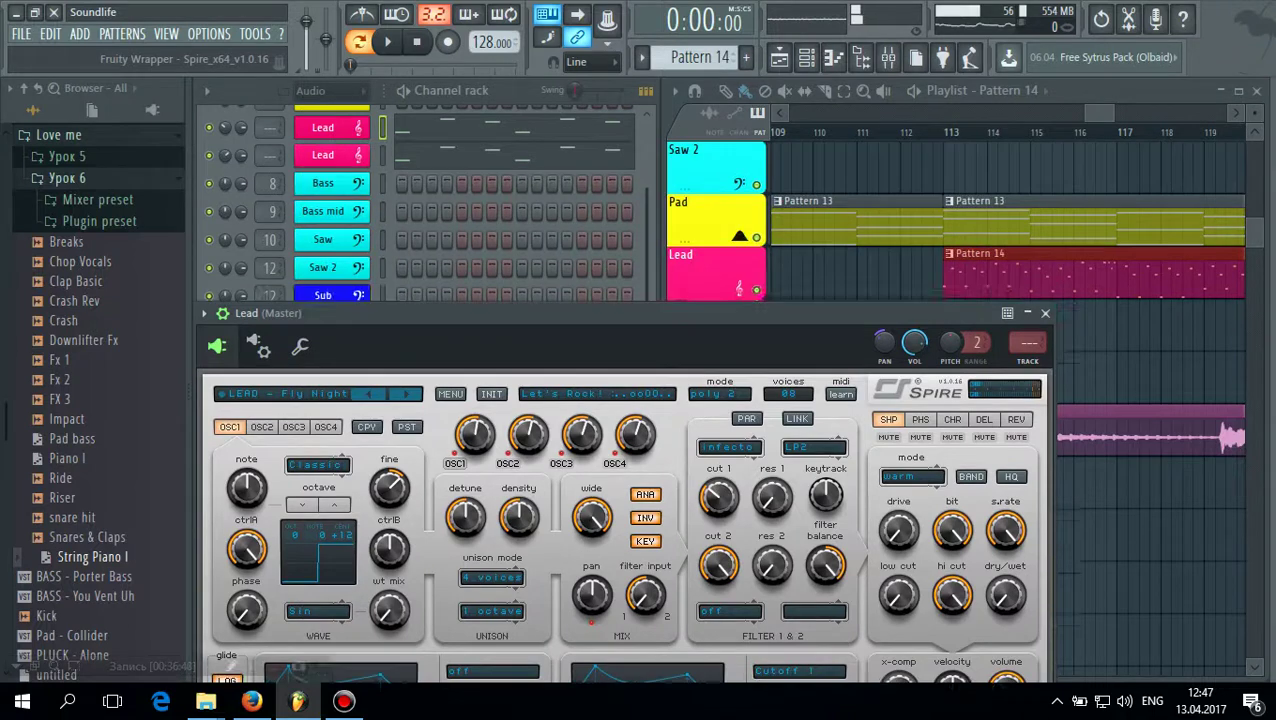
{"action": "left_click", "coordinate": [209, 155]}
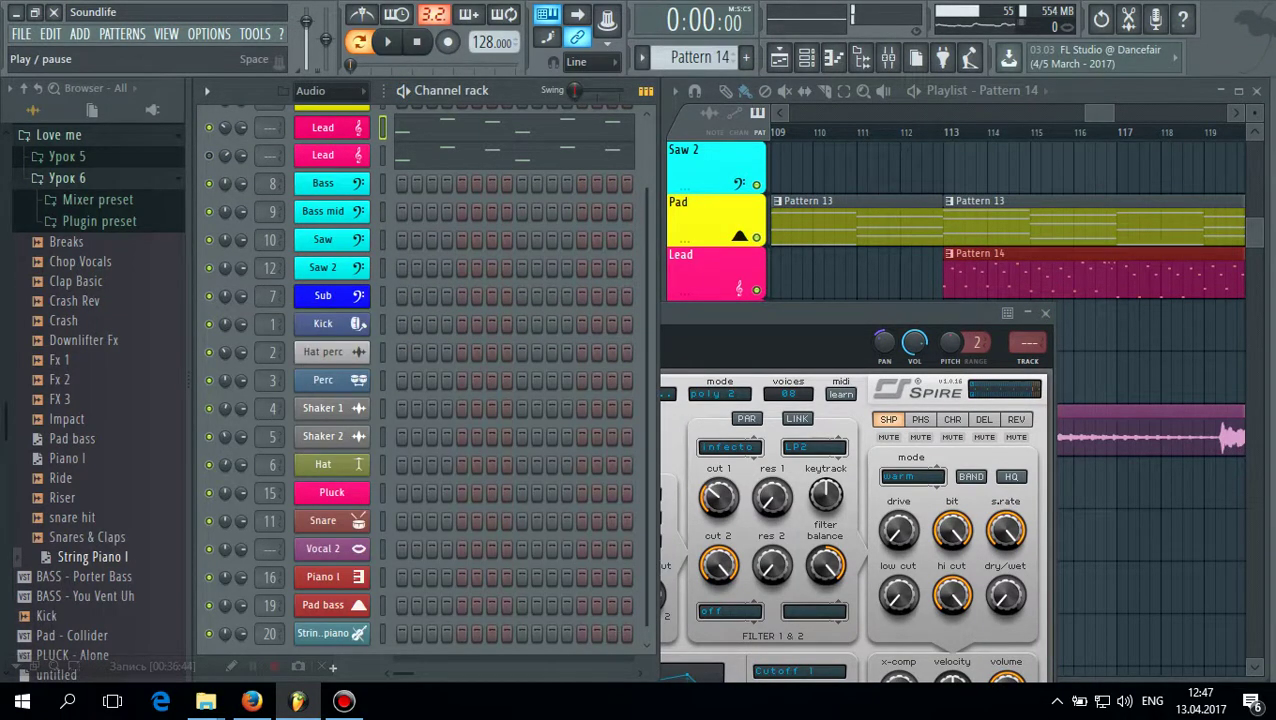
{"action": "left_click", "coordinate": [388, 42]}
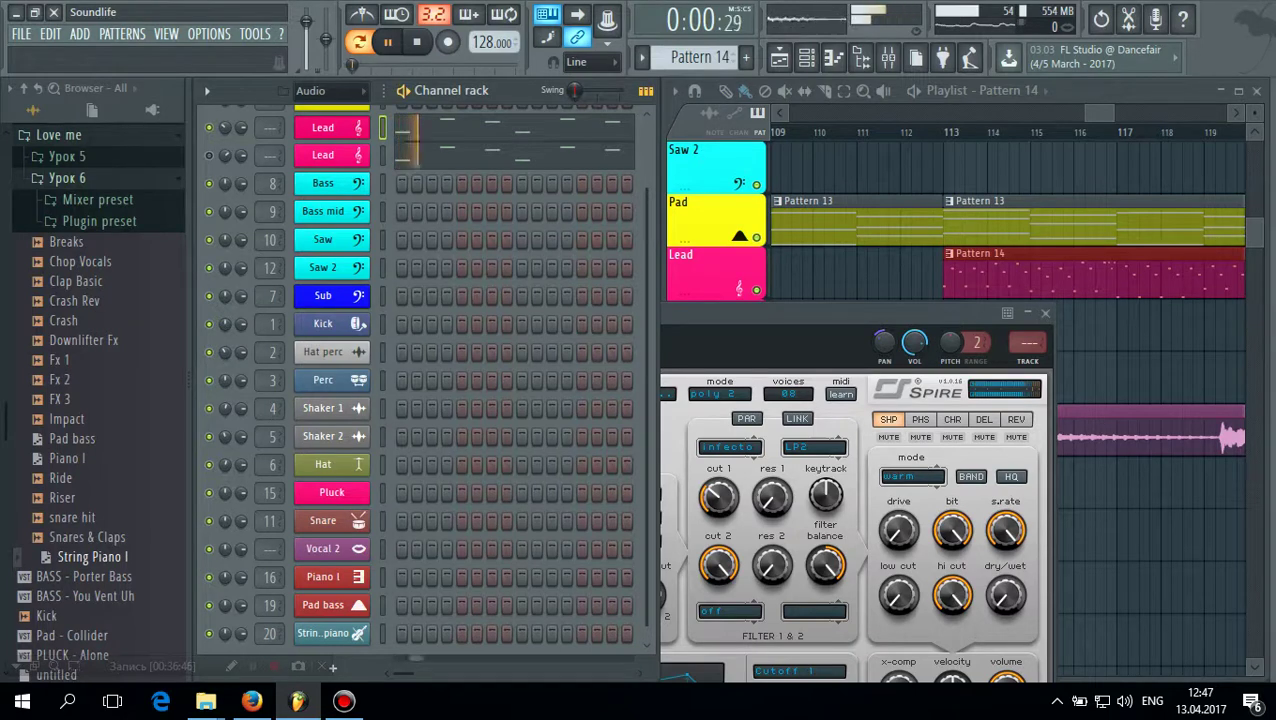
{"action": "left_click", "coordinate": [828, 301]}
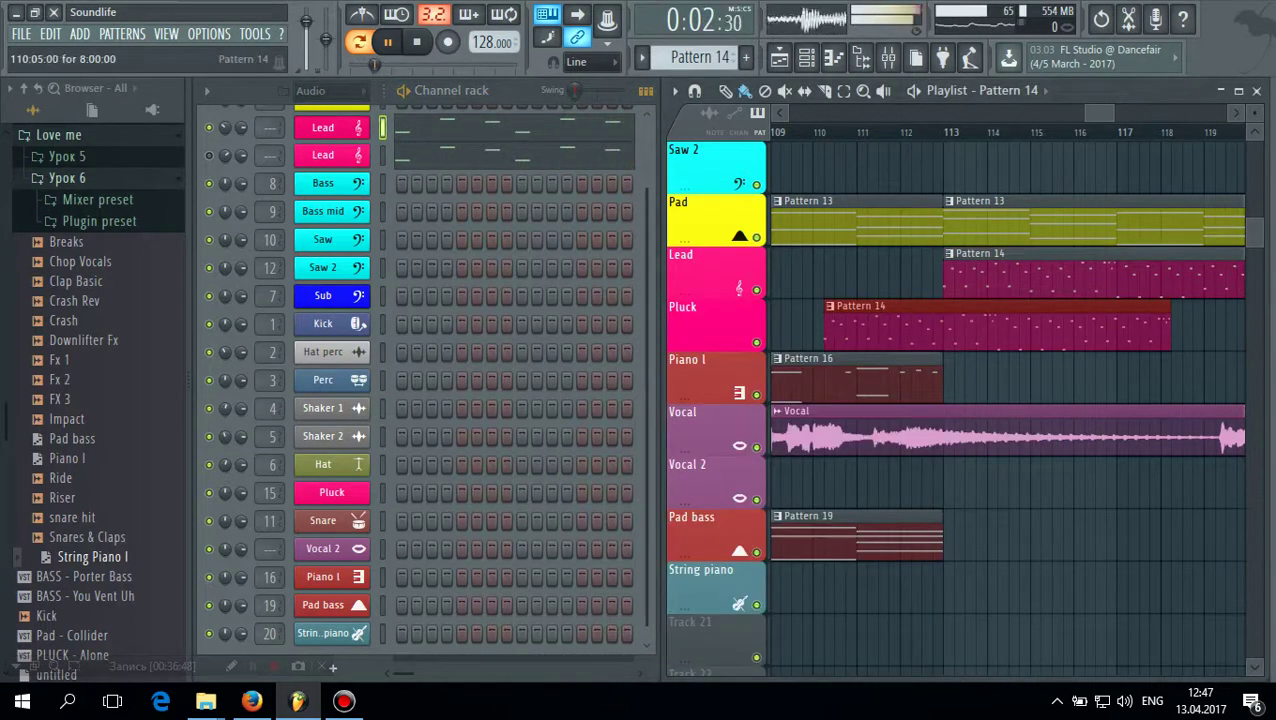
{"action": "left_click", "coordinate": [830, 306]}
{"action": "left_click", "coordinate": [1000, 330]}
{"action": "right_click", "coordinate": [1000, 330]}
{"action": "double_click", "coordinate": [988, 278]}
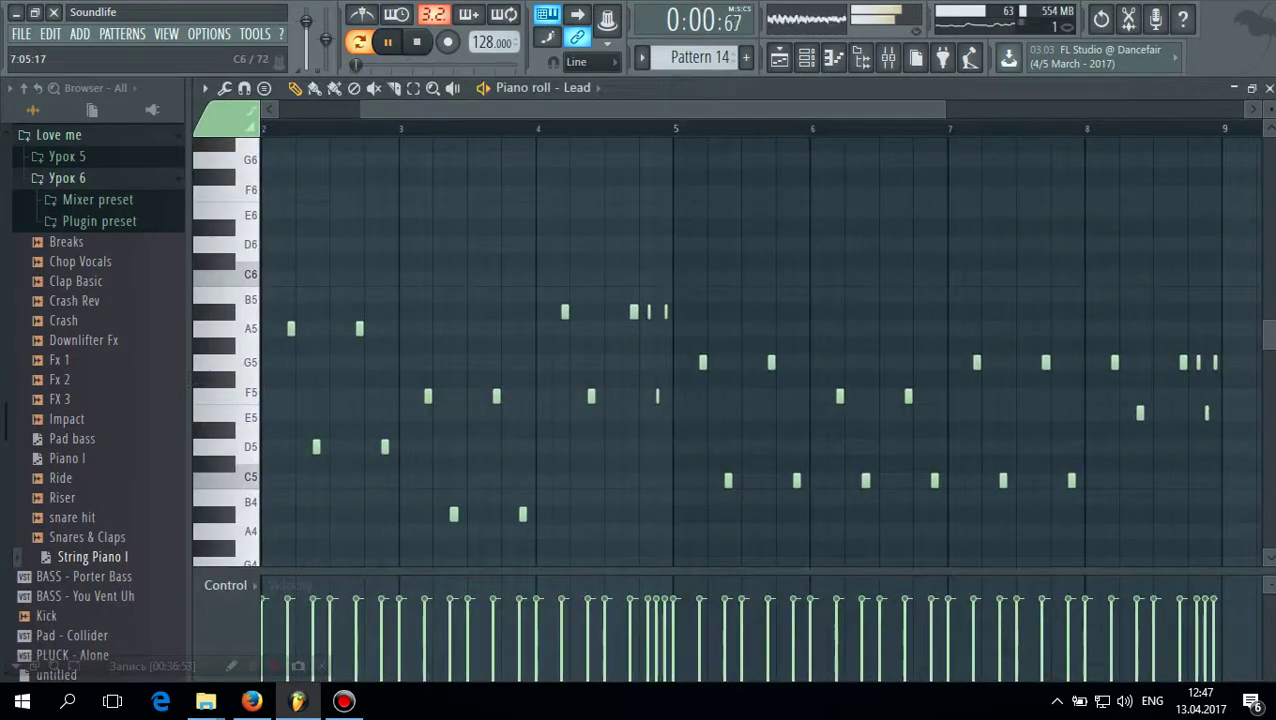
{"action": "left_click", "coordinate": [1269, 88]}
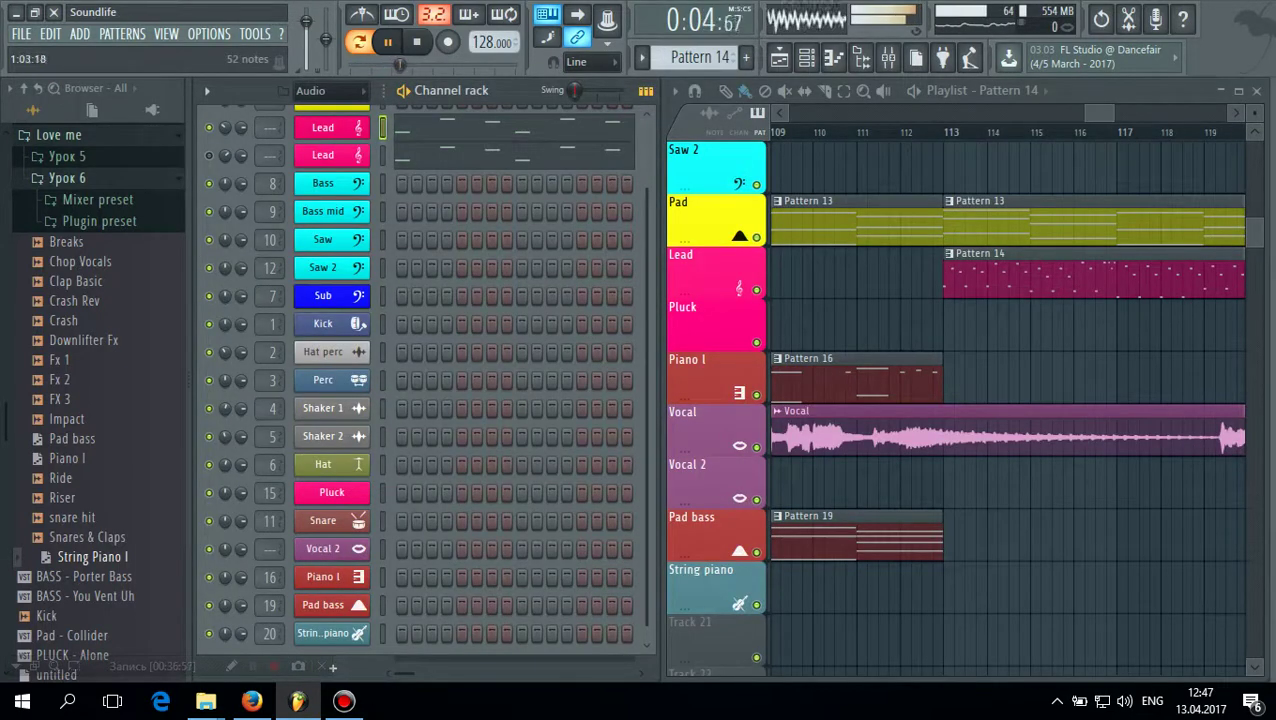
Lower the first Lead's filter cut 1 in Spire while listening, and create an automation clip for that parameter
{"action": "left_click", "coordinate": [329, 127]}
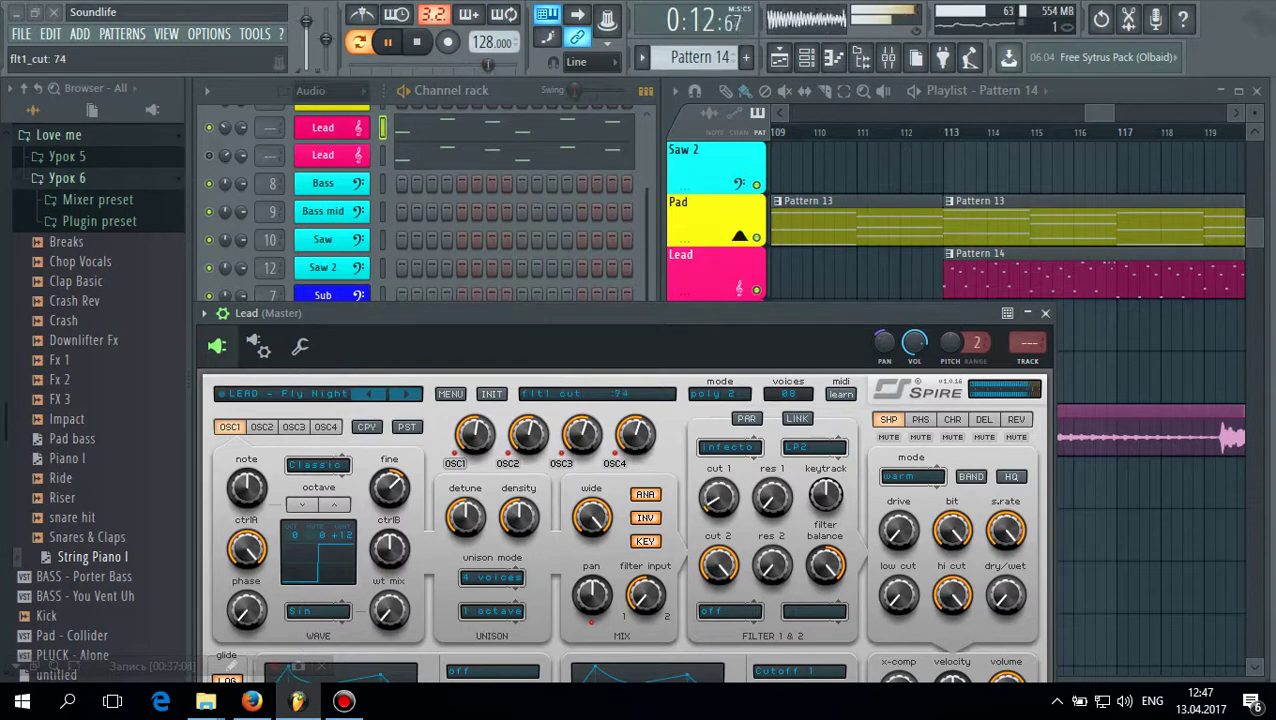
{"action": "key", "text": "space"}
{"action": "key", "text": "space"}
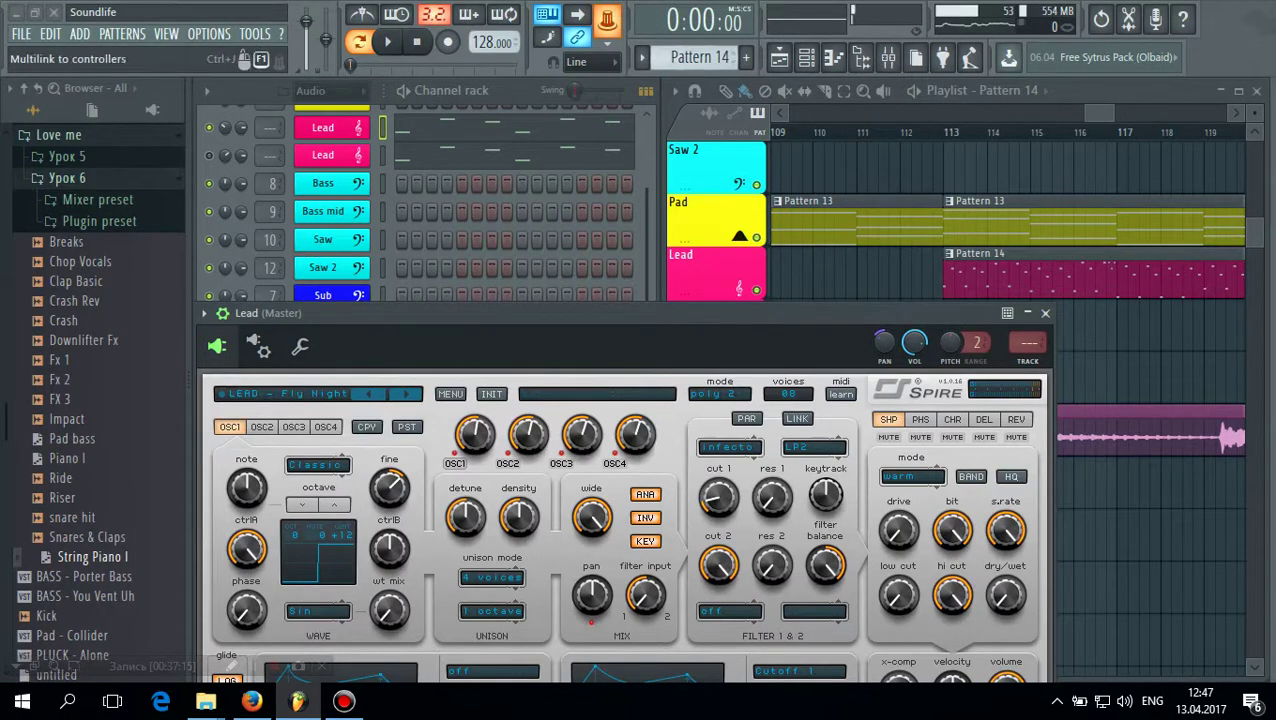
{"action": "right_click", "coordinate": [610, 14]}
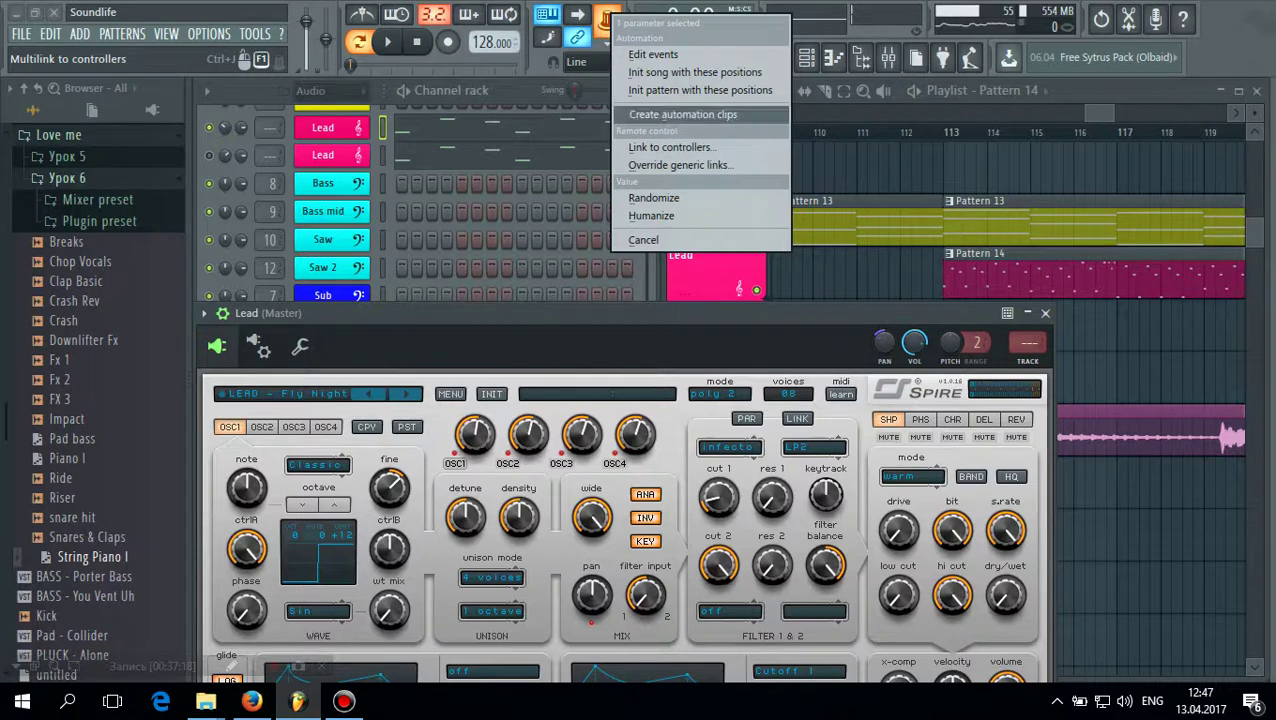
{"action": "left_click", "coordinate": [683, 114]}
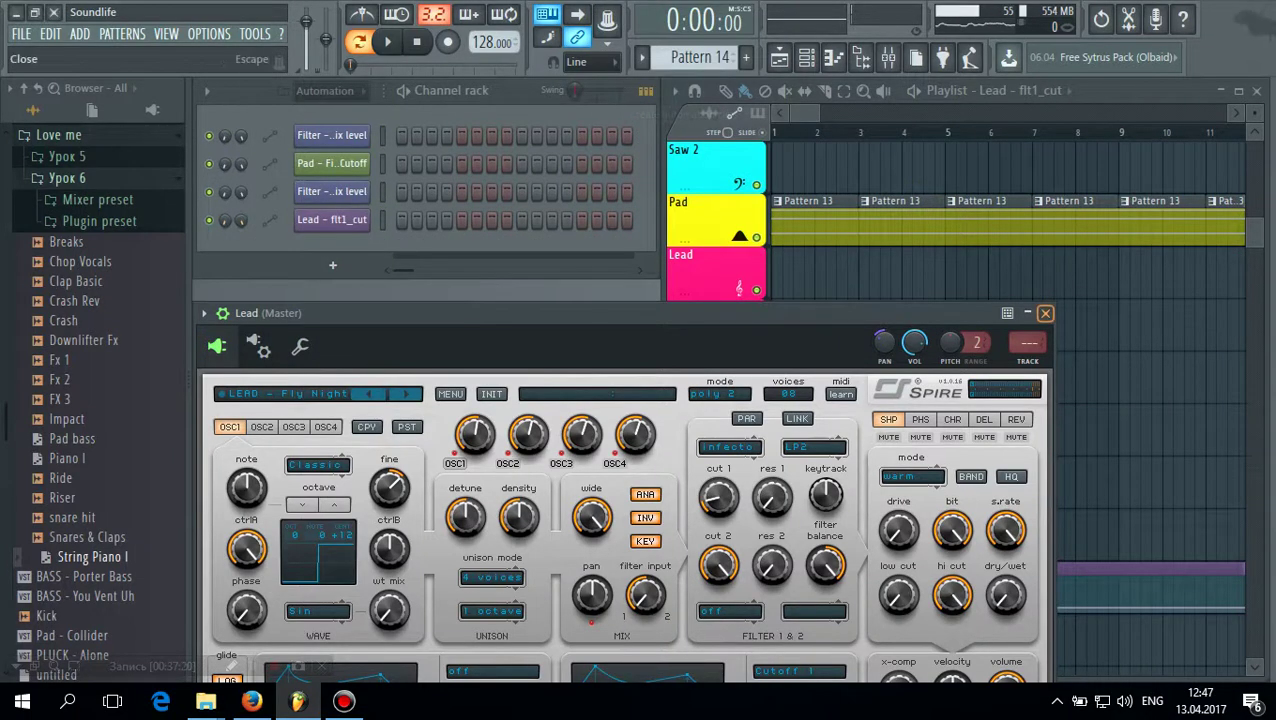
{"action": "left_click", "coordinate": [1045, 313]}
Move the Lead - flt1_cut automation clip to playlist Track 33, below the other automation clips
{"action": "scroll", "coordinate": [700, 312], "scroll_direction": "down", "scroll_amount": 8}
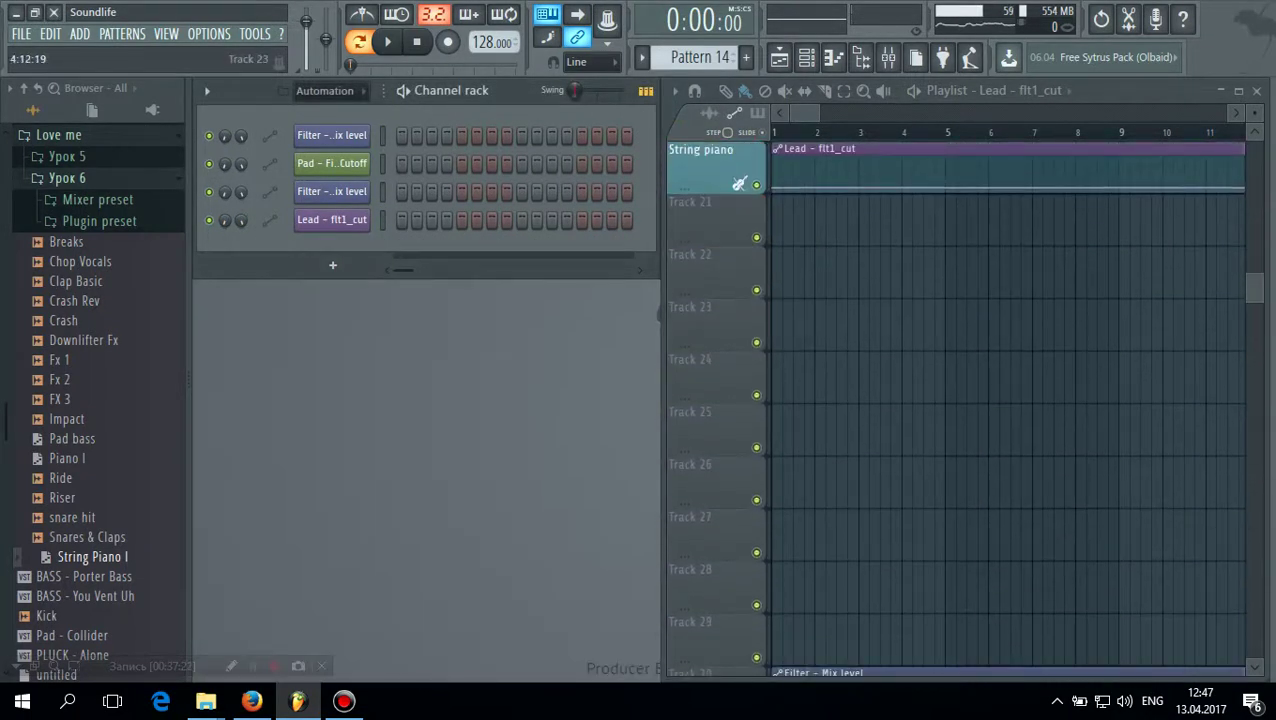
{"action": "left_click_drag", "start_coordinate": [950, 149], "coordinate": [950, 590]}
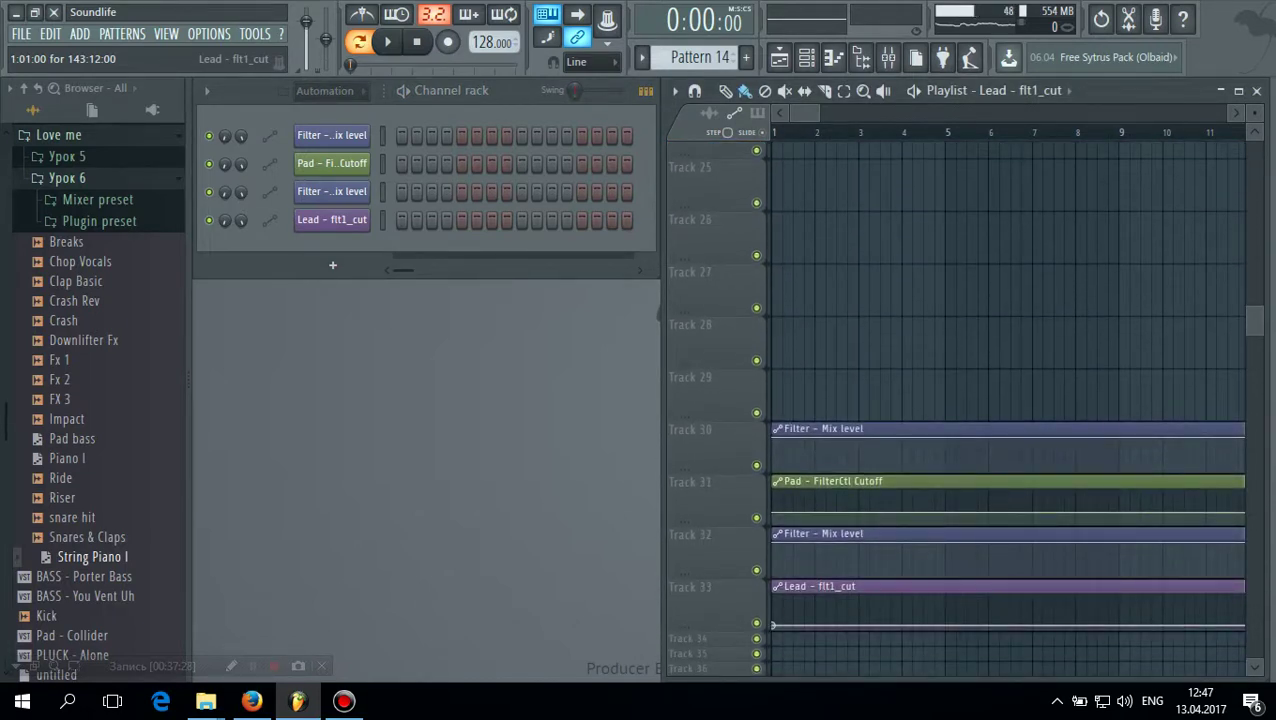
{"action": "scroll", "coordinate": [1005, 300], "scroll_direction": "right", "scroll_amount": 15}
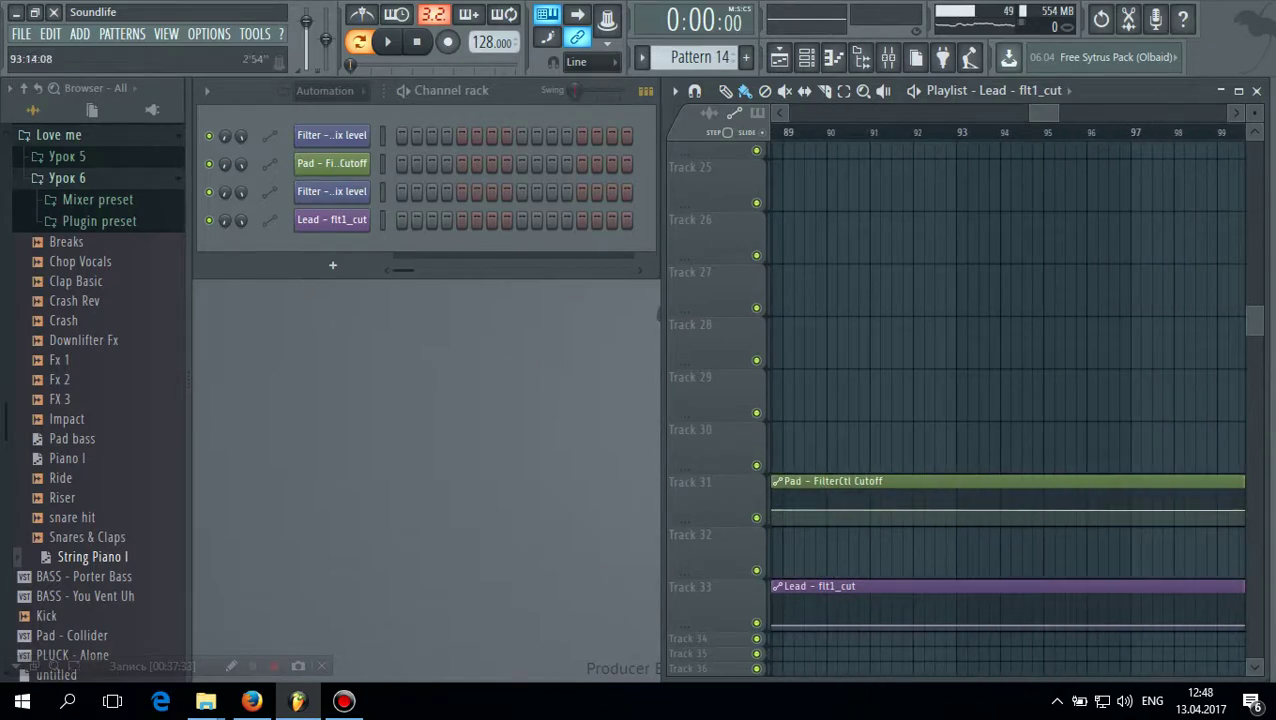
{"action": "scroll", "coordinate": [1005, 400], "scroll_direction": "left", "scroll_amount": 15}
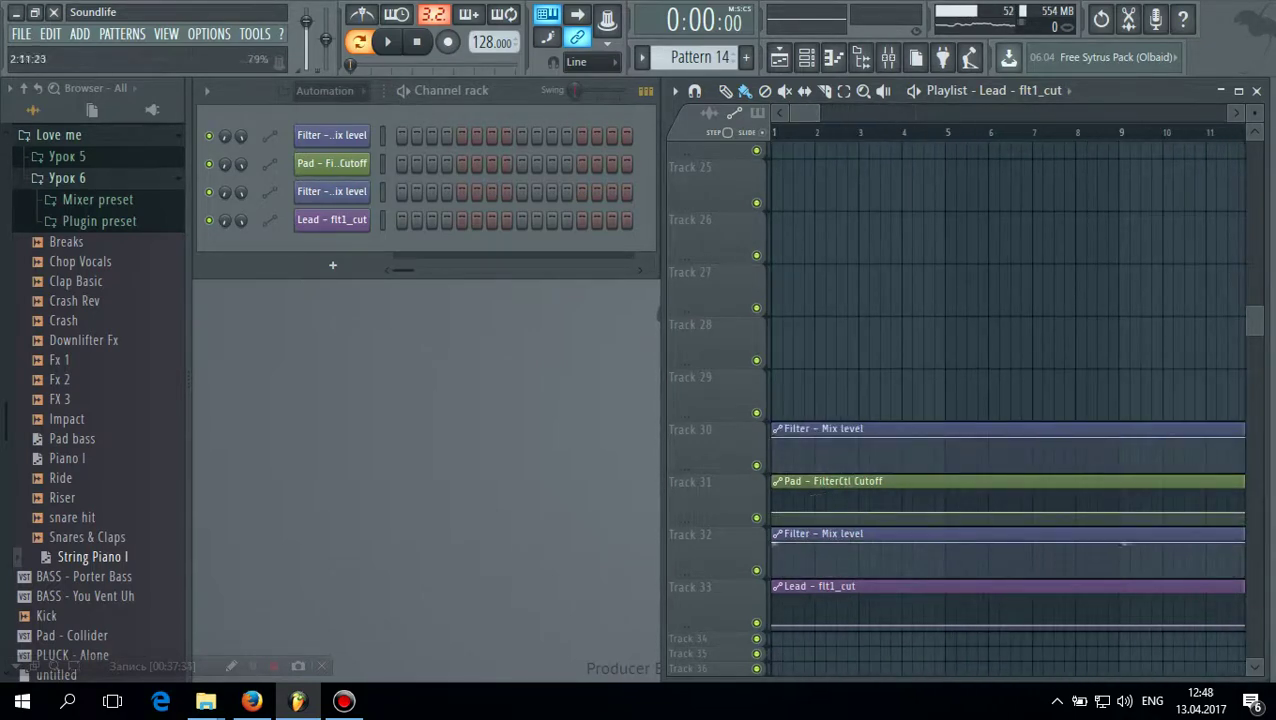
Start song playback from bar 97 and move the Lead - flt1_cut automation clip onto the Pluck track below the Lead clips
{"action": "left_click_drag", "start_coordinate": [950, 590], "coordinate": [950, 414]}
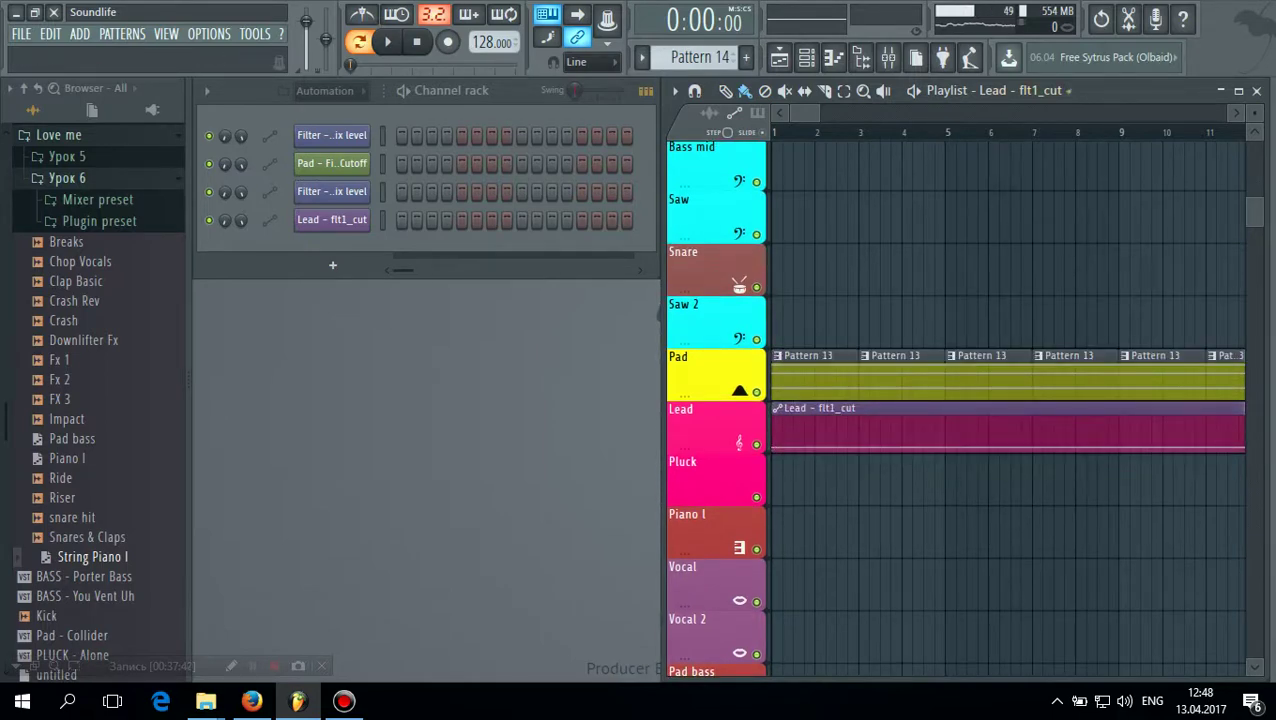
{"action": "left_click_drag", "start_coordinate": [804, 113], "coordinate": [1059, 113]}
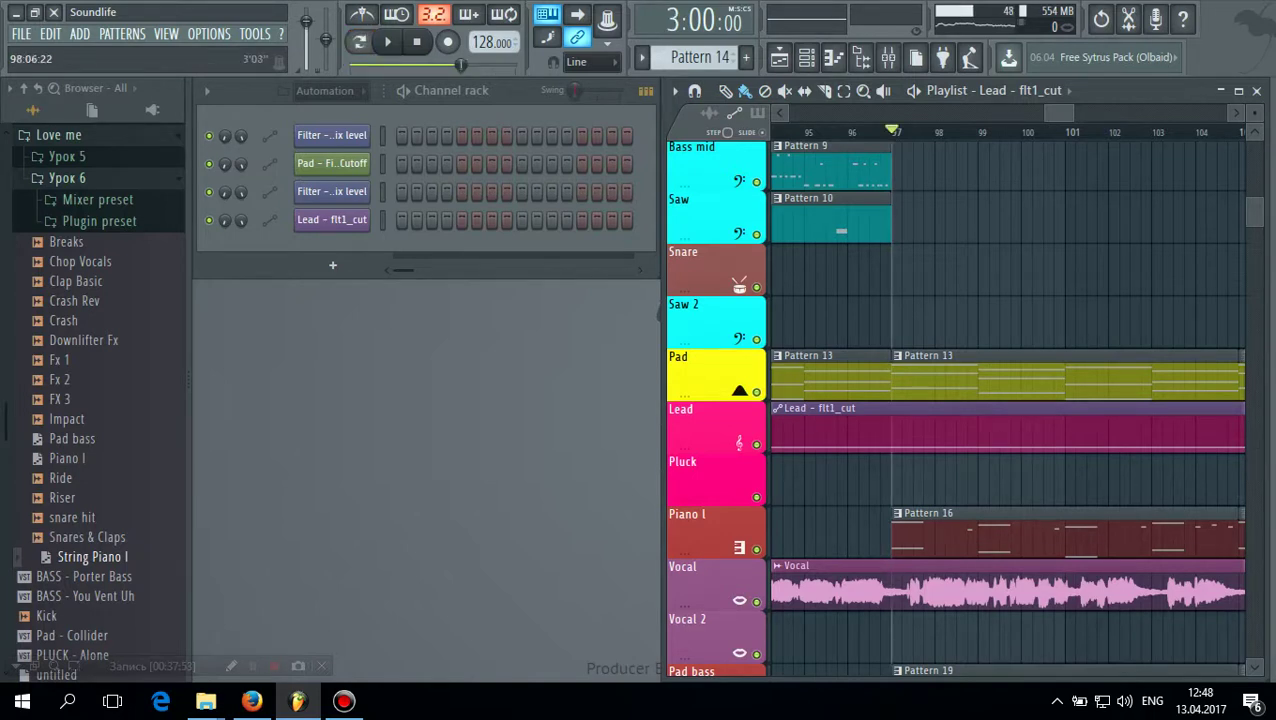
{"action": "mouse_move", "coordinate": [1059, 113]}
{"action": "left_mouse_down"}
{"action": "mouse_move", "coordinate": [1114, 113]}
{"action": "mouse_move", "coordinate": [1062, 113]}
{"action": "left_mouse_up"}
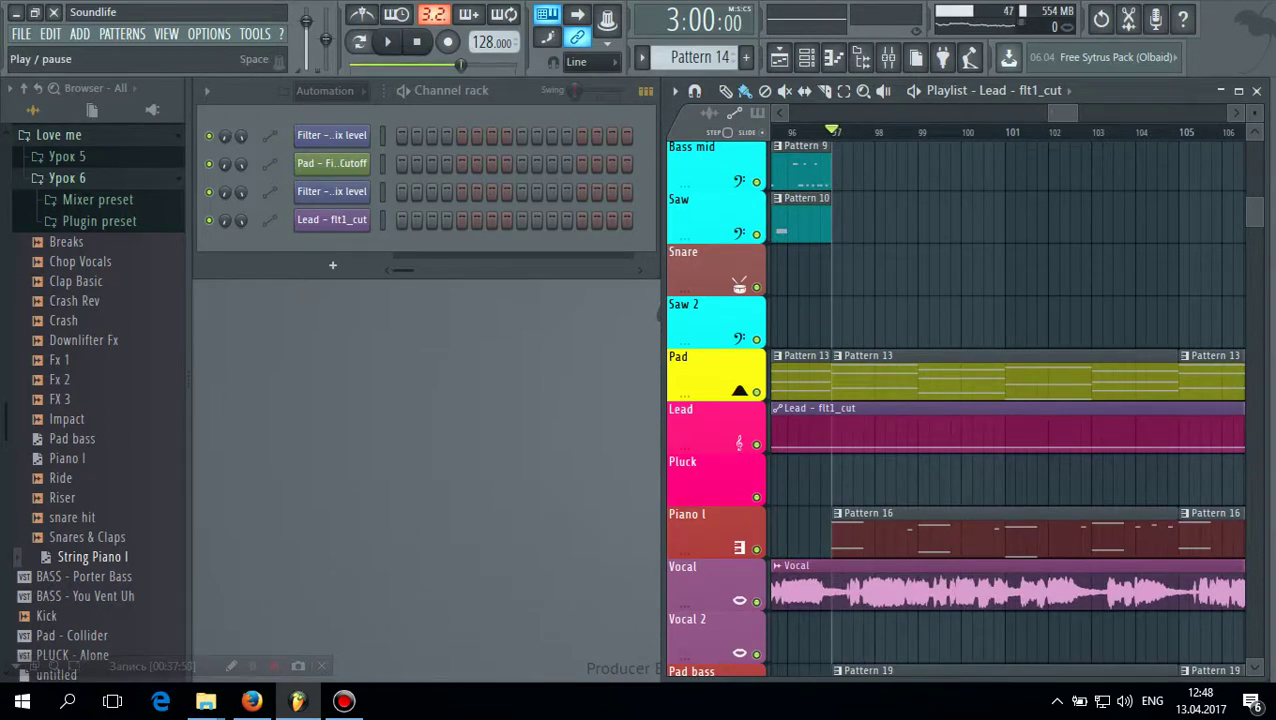
{"action": "left_click", "coordinate": [387, 41]}
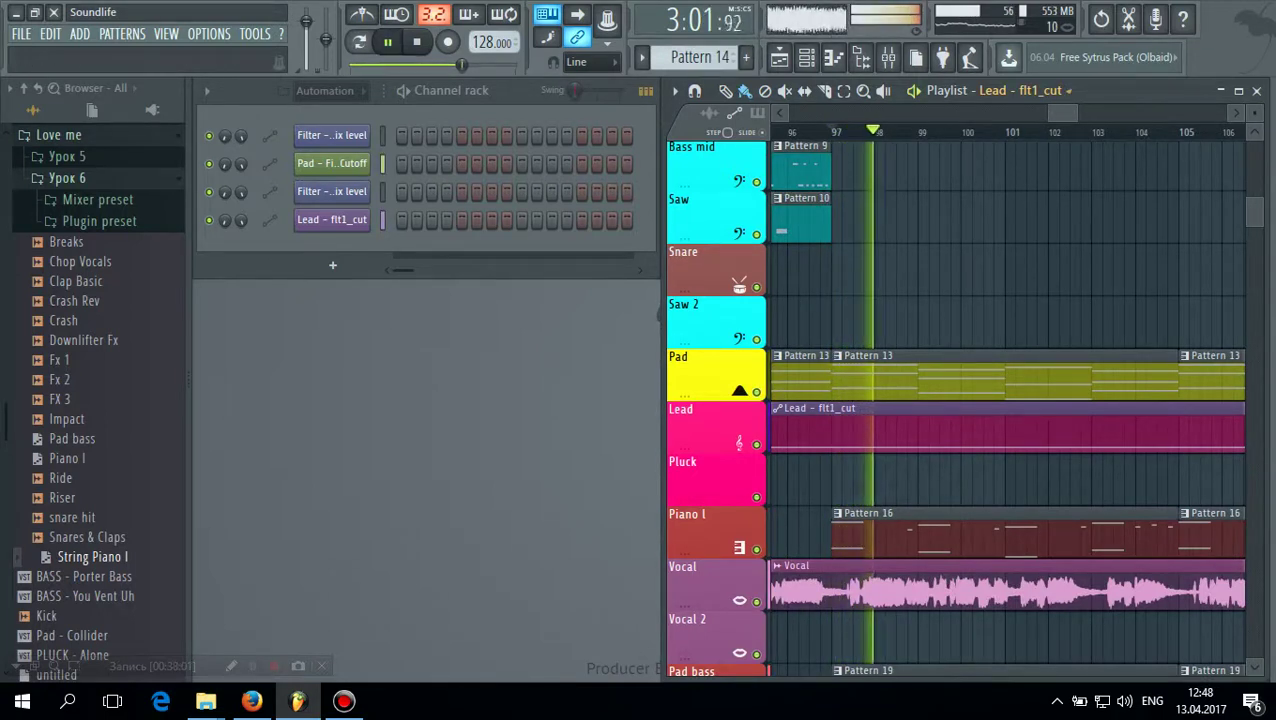
{"action": "left_click_drag", "start_coordinate": [1062, 113], "coordinate": [1104, 113]}
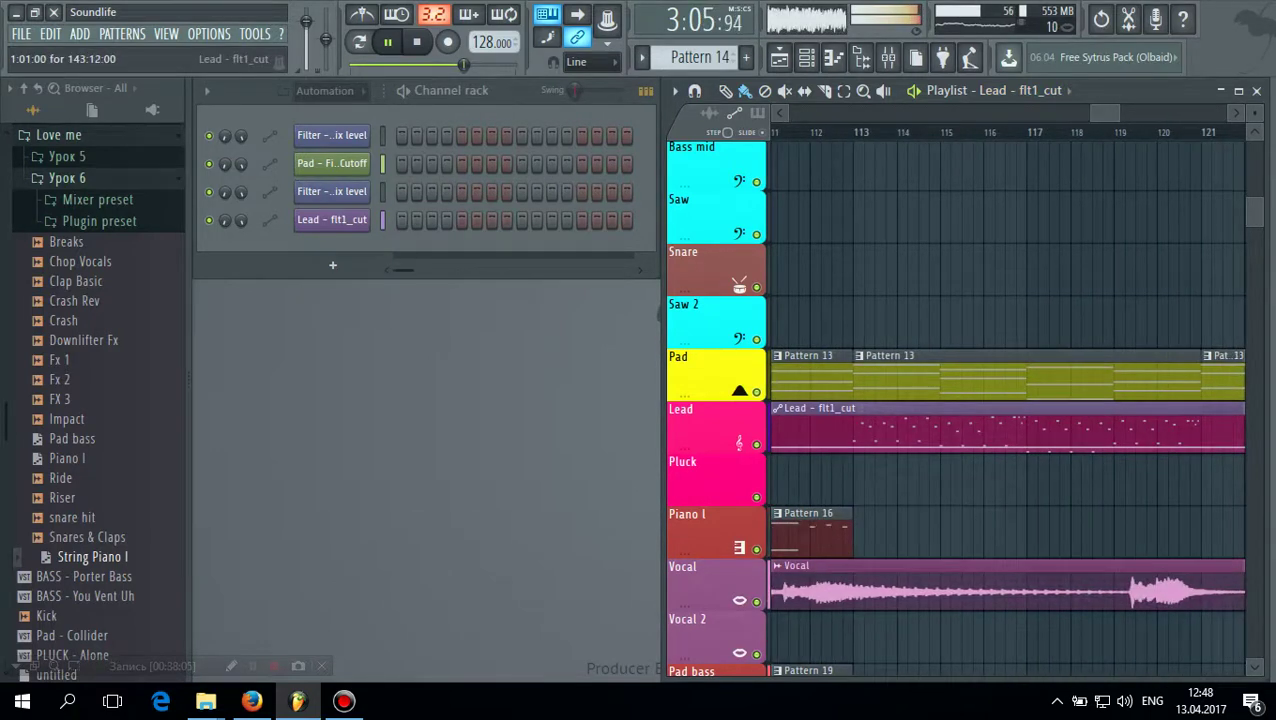
{"action": "left_click_drag", "start_coordinate": [920, 409], "coordinate": [920, 461]}
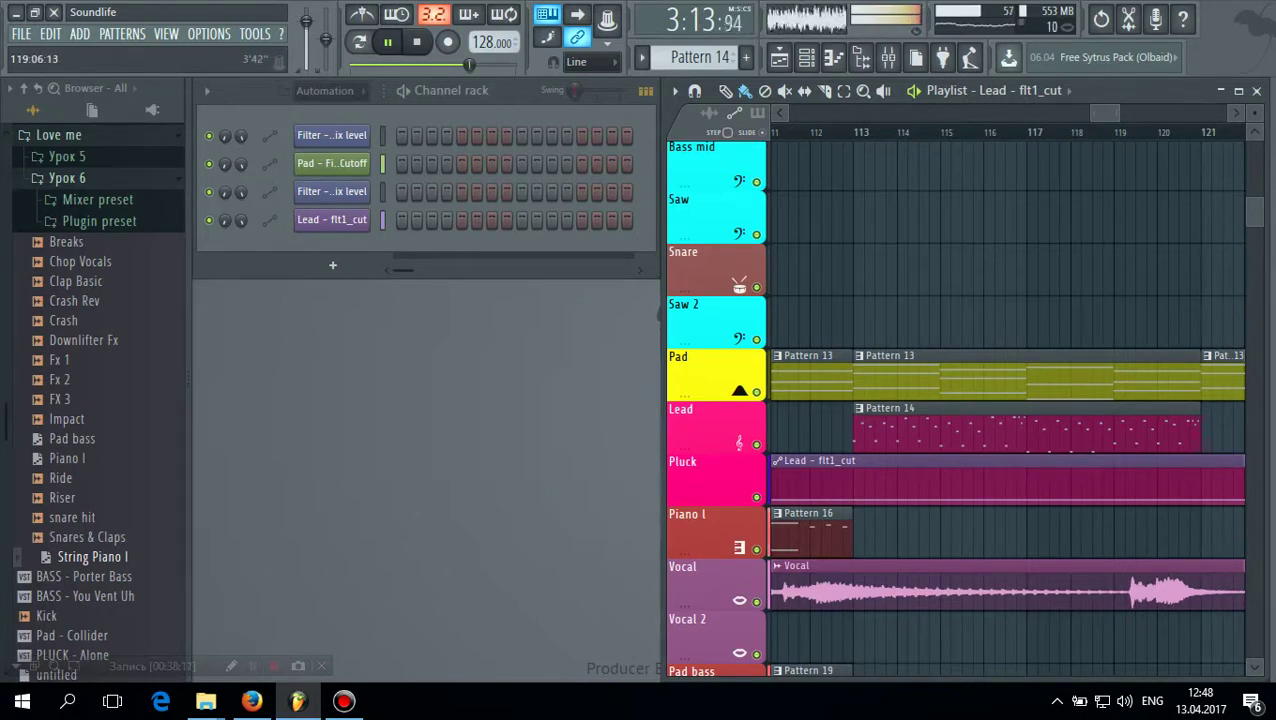
Play from just before bar 113 and place a second Pattern 14 clip on the Lead track at bar 121
{"action": "left_click", "coordinate": [829, 132]}
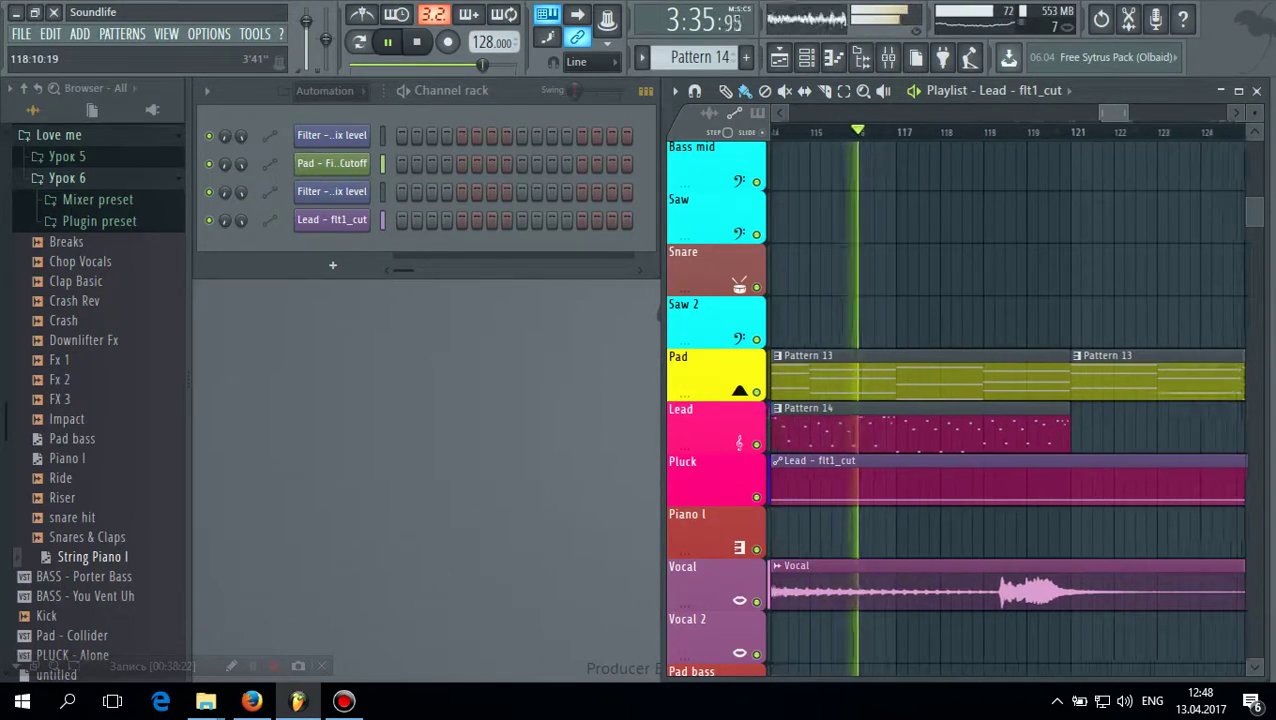
{"action": "left_click", "coordinate": [1074, 430]}
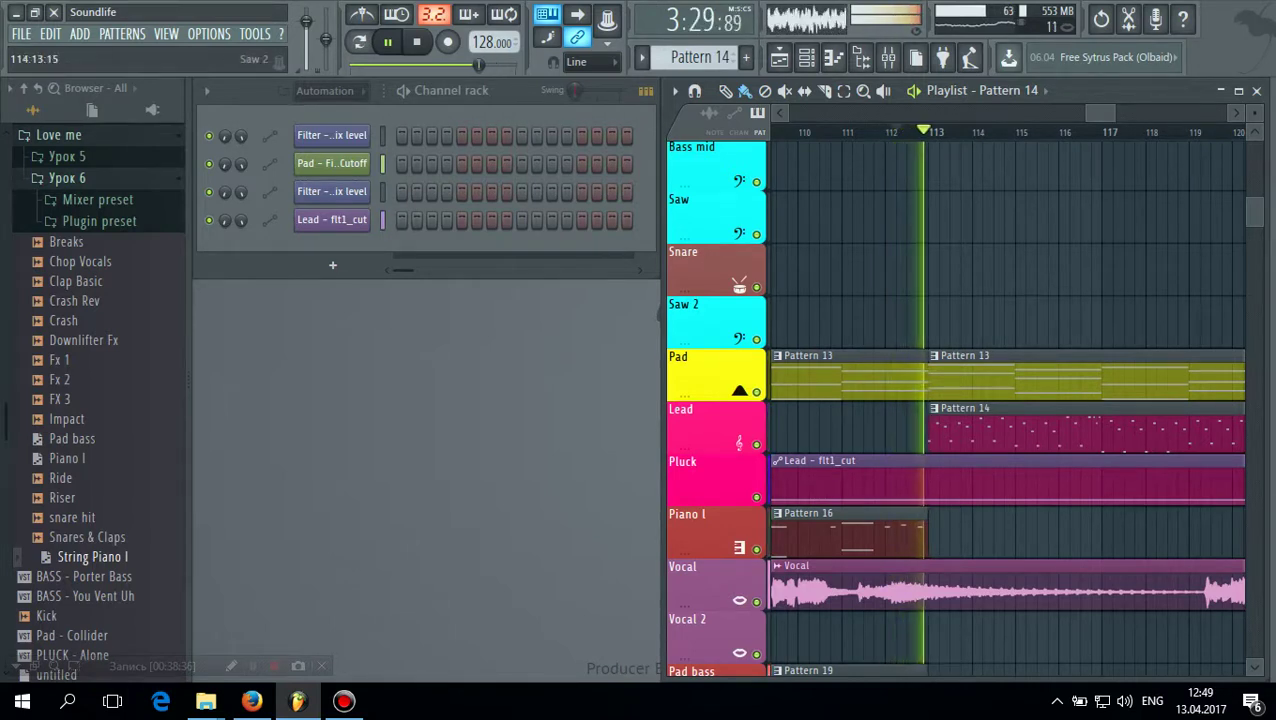
Add points at bars 113, 121 and 129 to the flt1_cut automation, shaping a rise up to bar 121 and a level hold to 129
{"action": "right_click", "coordinate": [929, 500]}
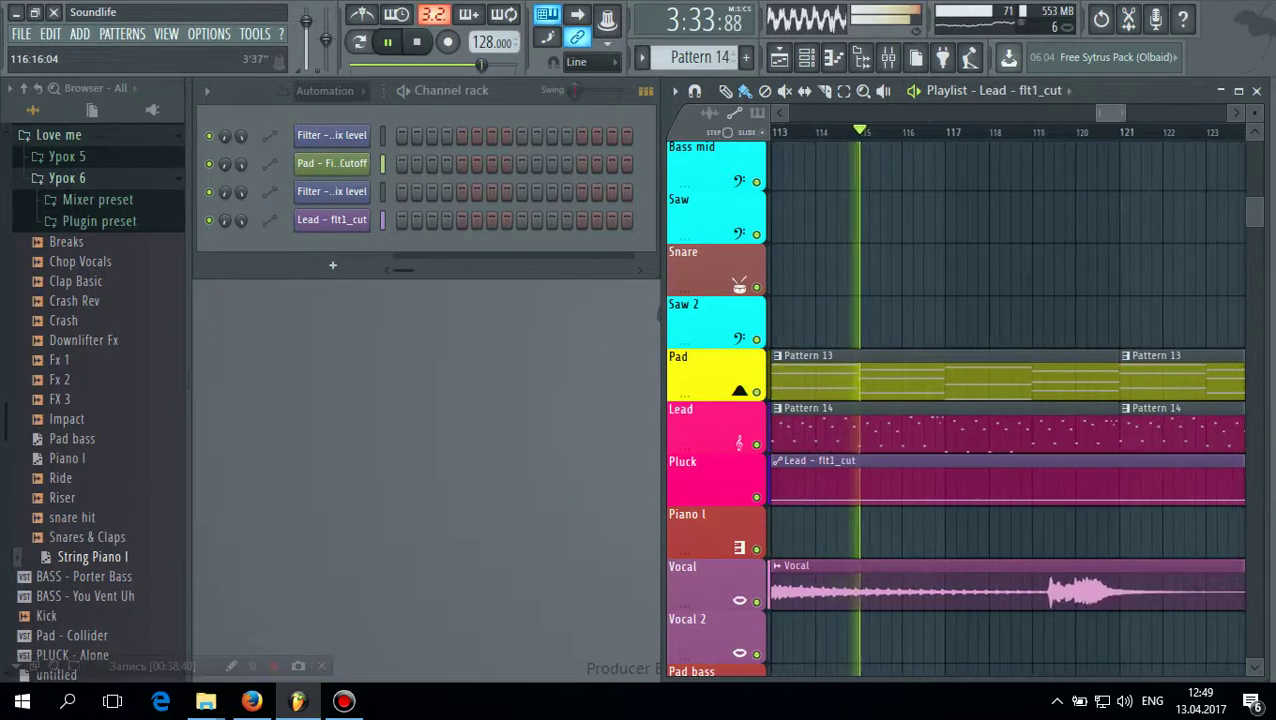
{"action": "right_click", "coordinate": [1120, 500]}
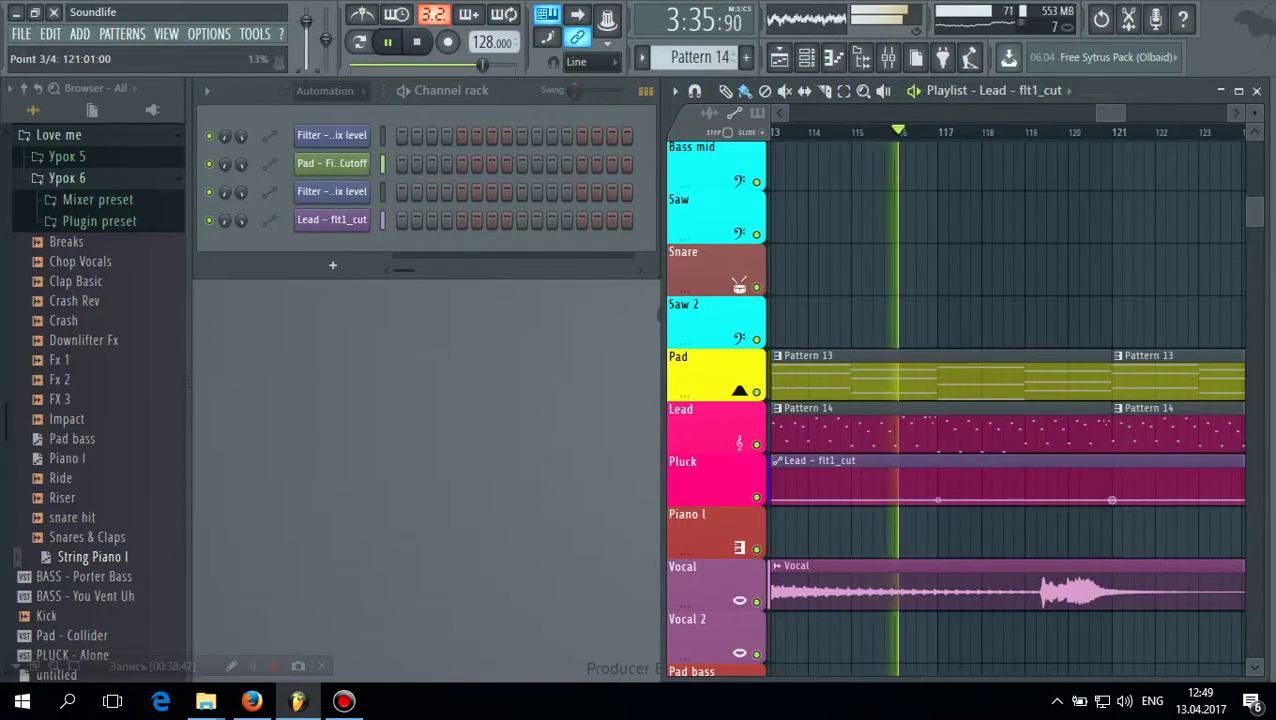
{"action": "left_click_drag", "start_coordinate": [1120, 500], "coordinate": [1112, 492]}
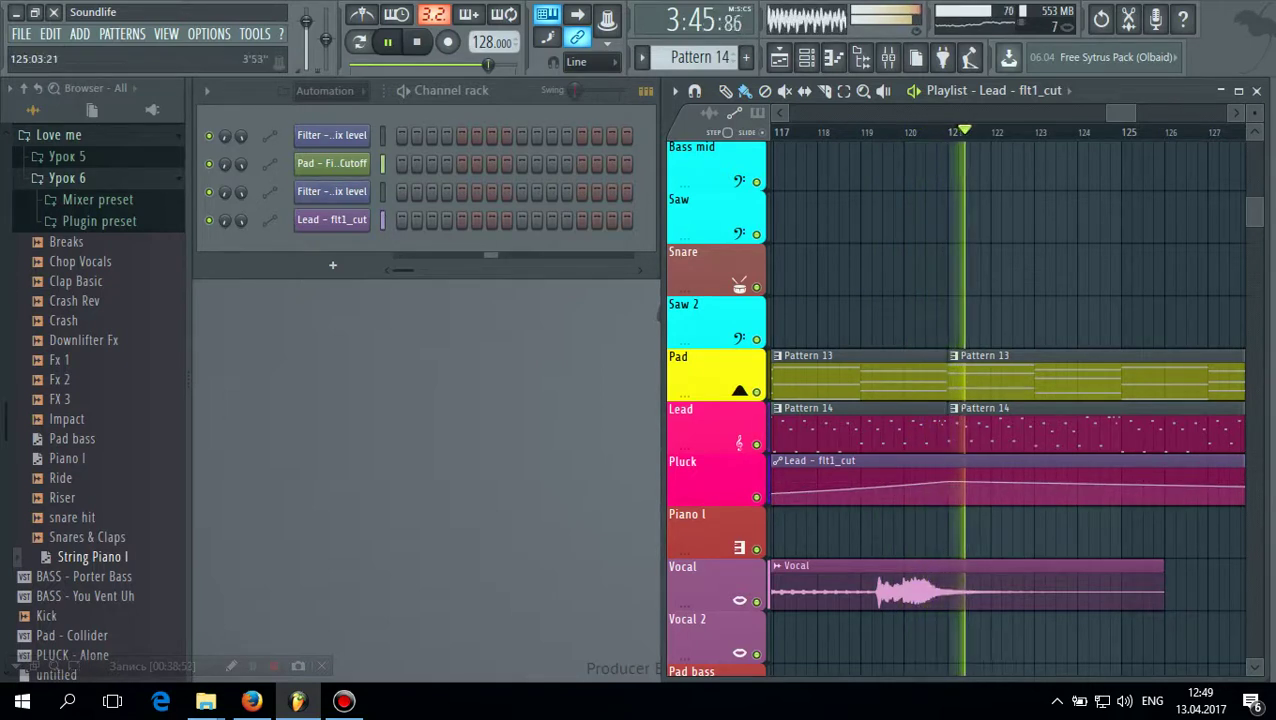
{"action": "right_click", "coordinate": [1160, 487]}
{"action": "left_click_drag", "start_coordinate": [1160, 487], "coordinate": [1160, 481]}
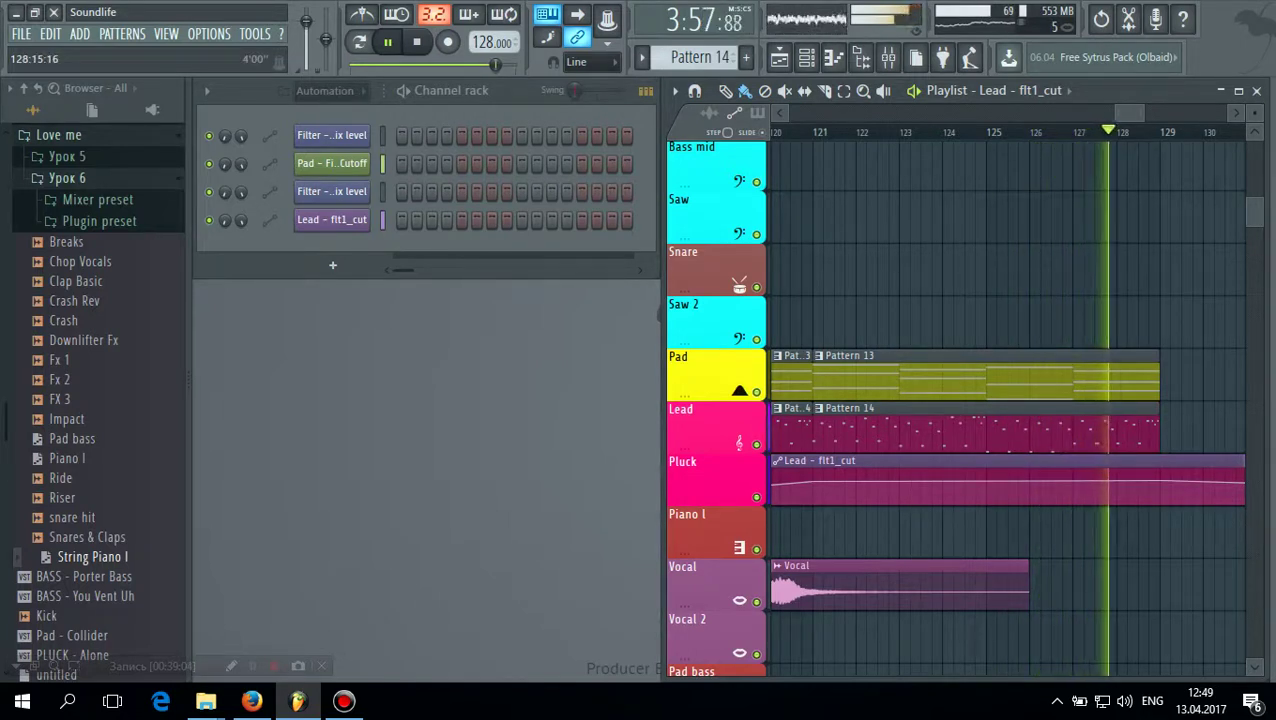
Play the song from bar 119 to hear the Lead's automated filter cutoff, and stop playback
{"action": "key", "text": "space"}
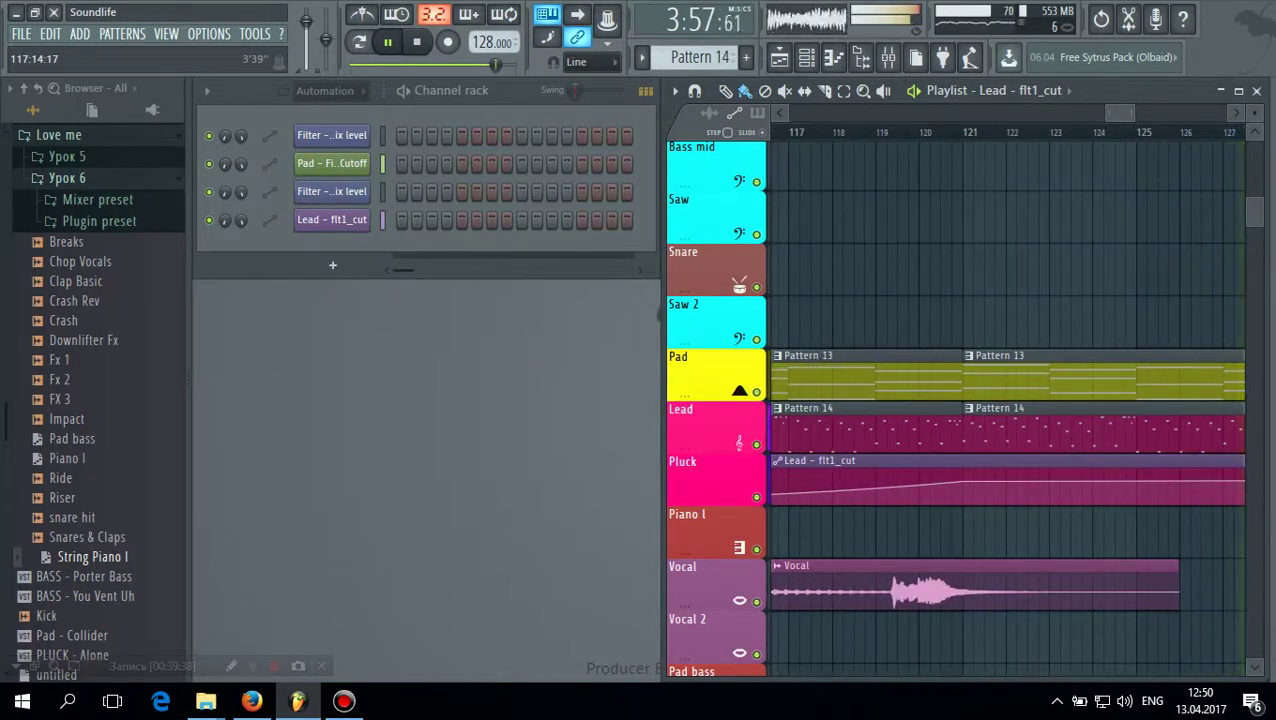
{"action": "left_click", "coordinate": [875, 132]}
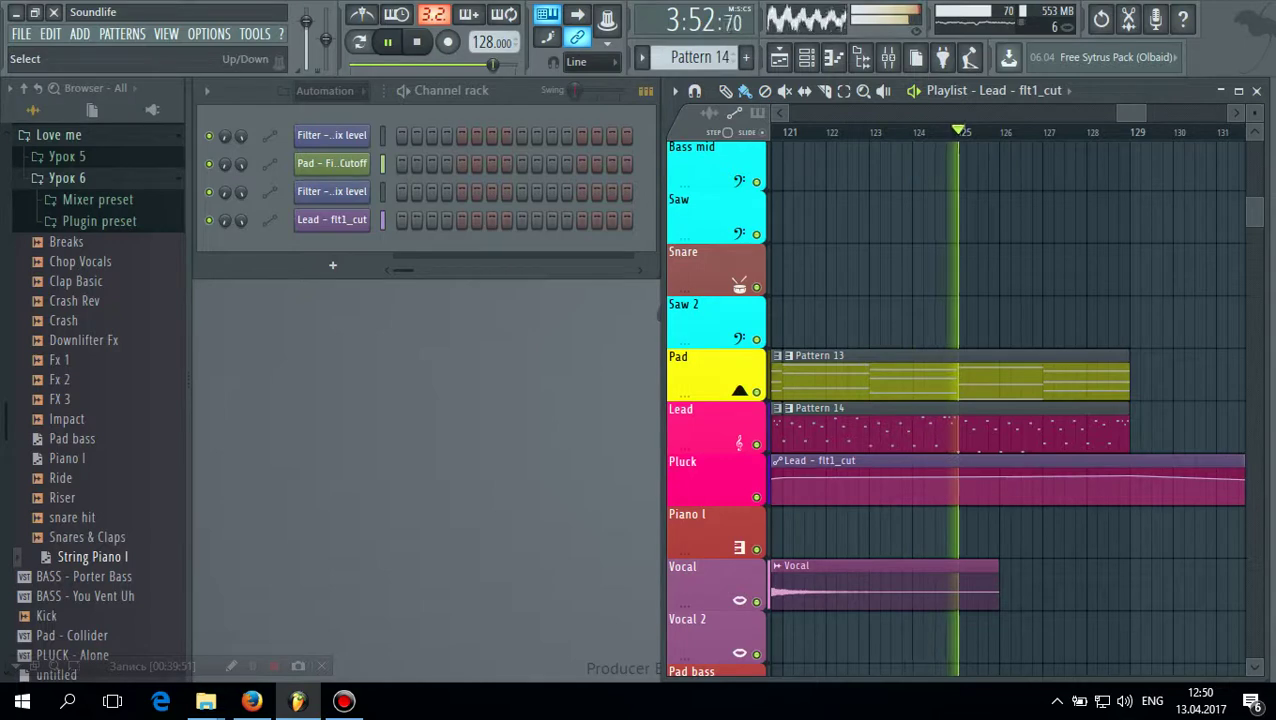
{"action": "key", "text": "space"}
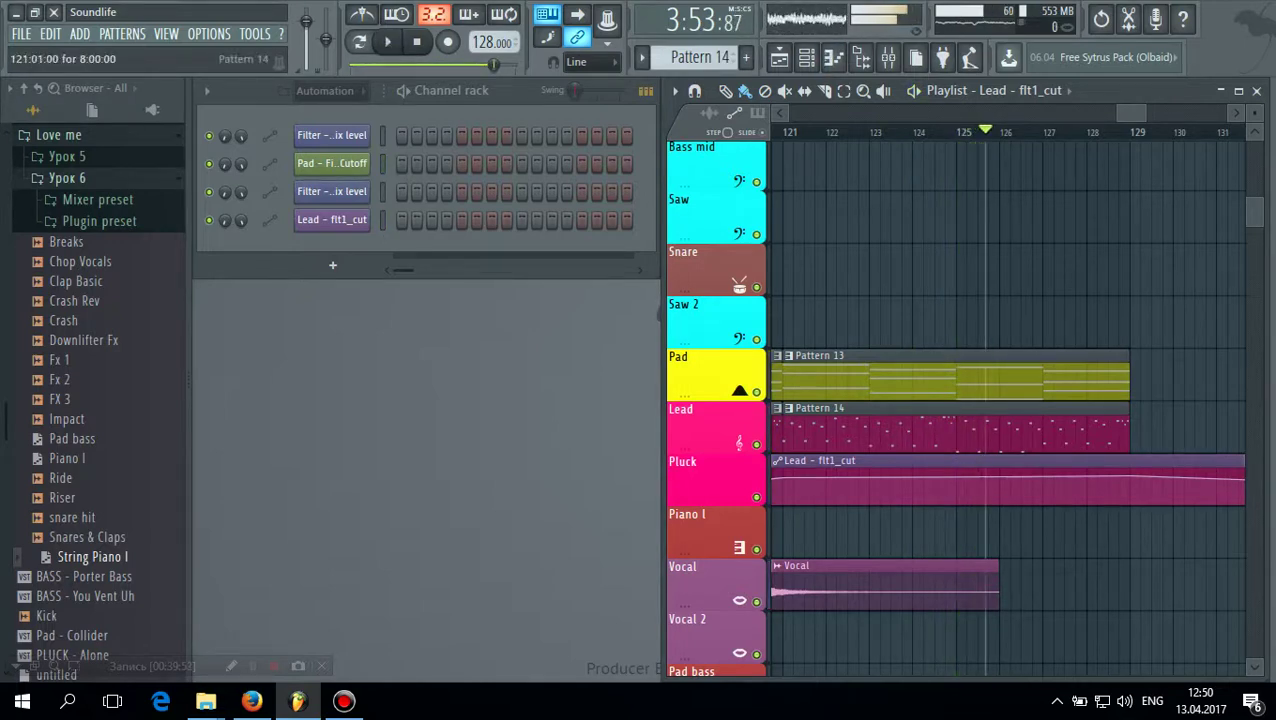
{"action": "key", "text": "F7"}
{"action": "left_click", "coordinate": [1265, 88]}
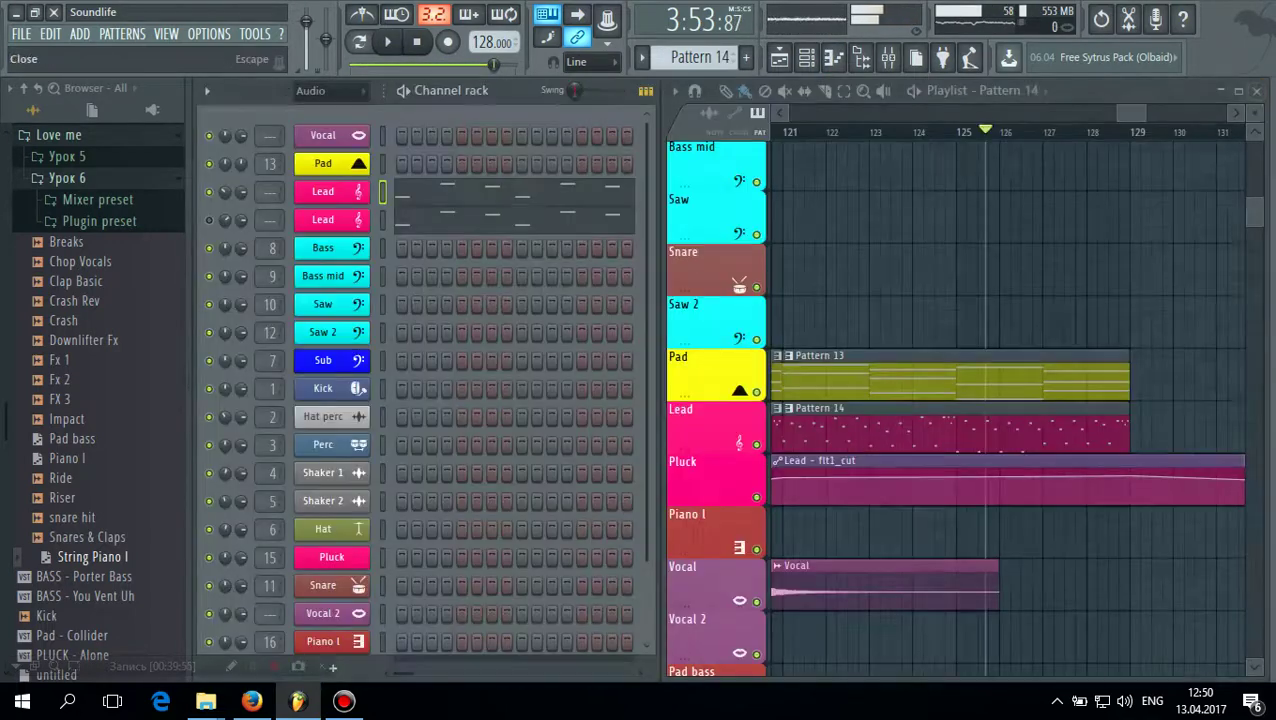
Move the Lead - flt1_cut automation clip down to Track 33 below the other automation clips, and enlarge Track 34
{"action": "left_click", "coordinate": [323, 191]}
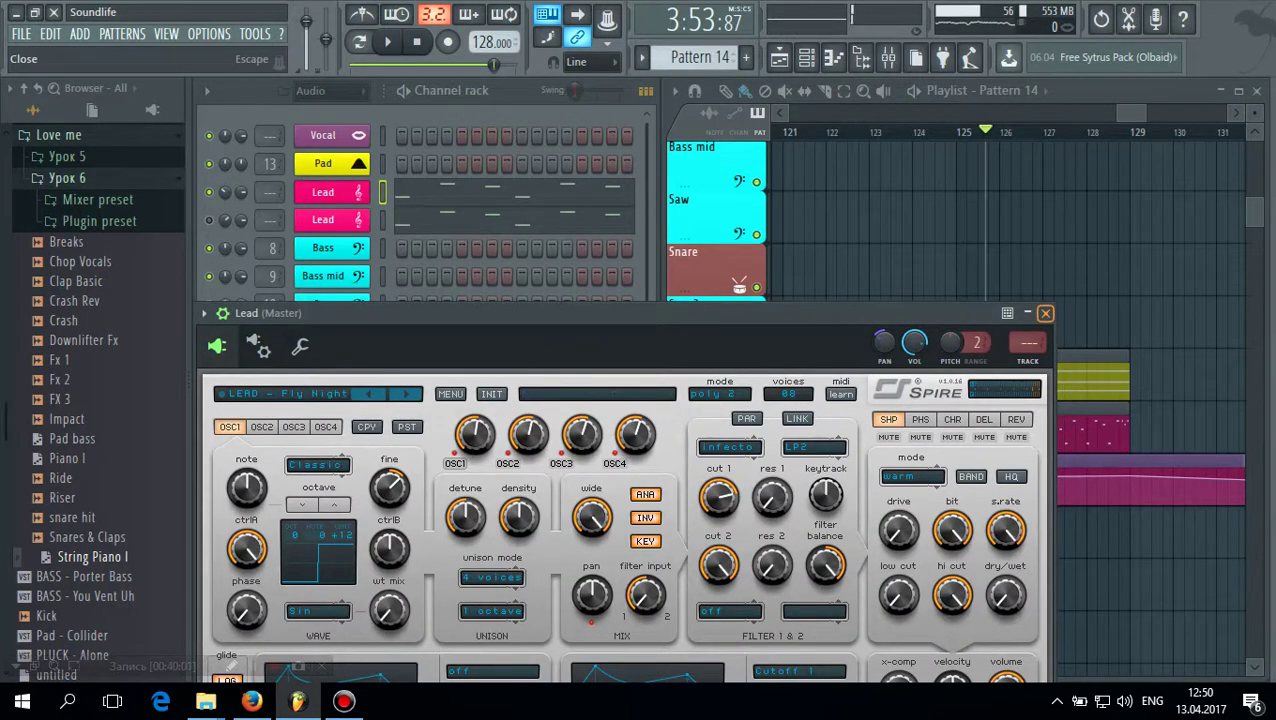
{"action": "left_click", "coordinate": [1045, 313]}
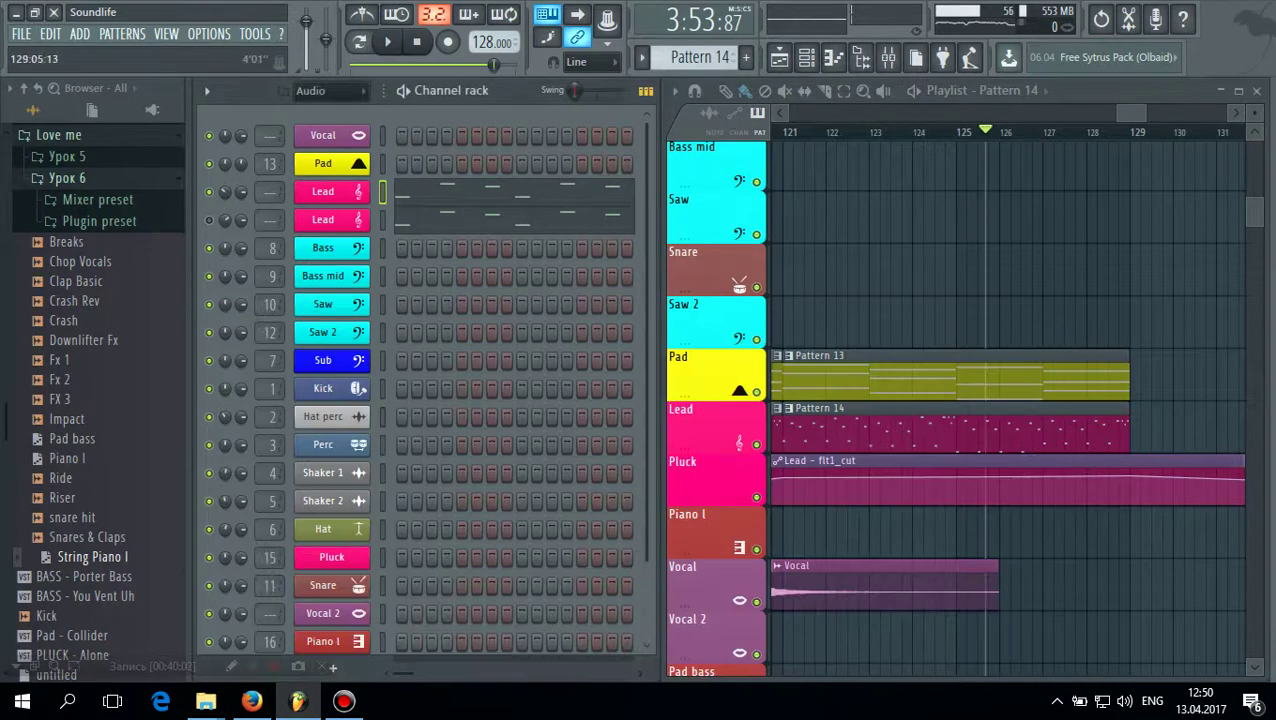
{"action": "scroll", "coordinate": [1005, 400], "scroll_direction": "left", "scroll_amount": 5}
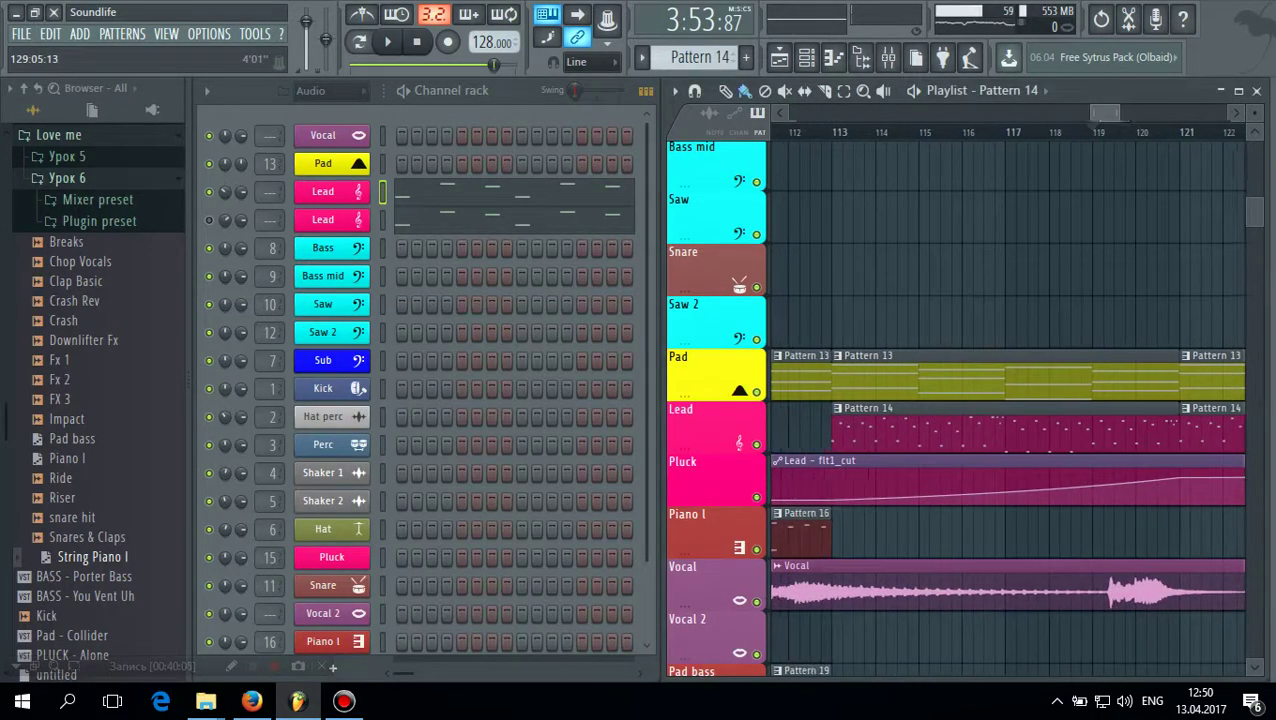
{"action": "scroll", "coordinate": [1005, 400], "scroll_direction": "left", "scroll_amount": 10}
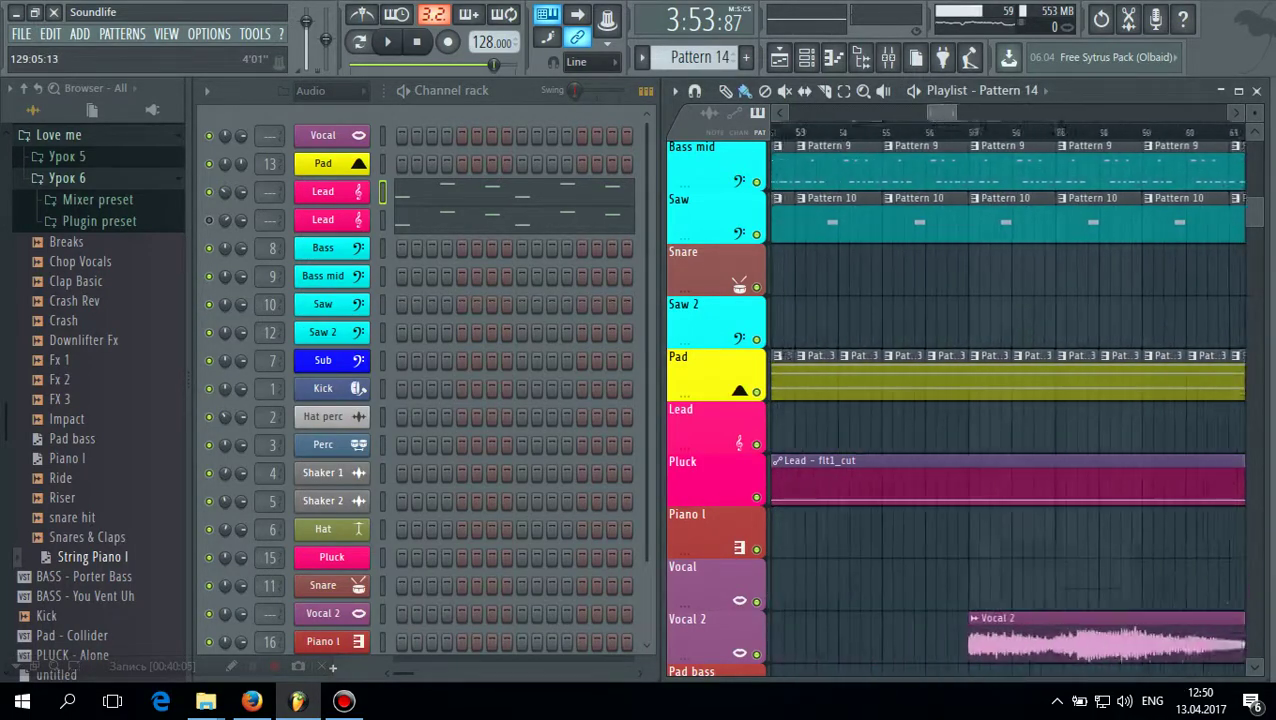
{"action": "scroll", "coordinate": [1005, 400], "scroll_direction": "left", "scroll_amount": 5}
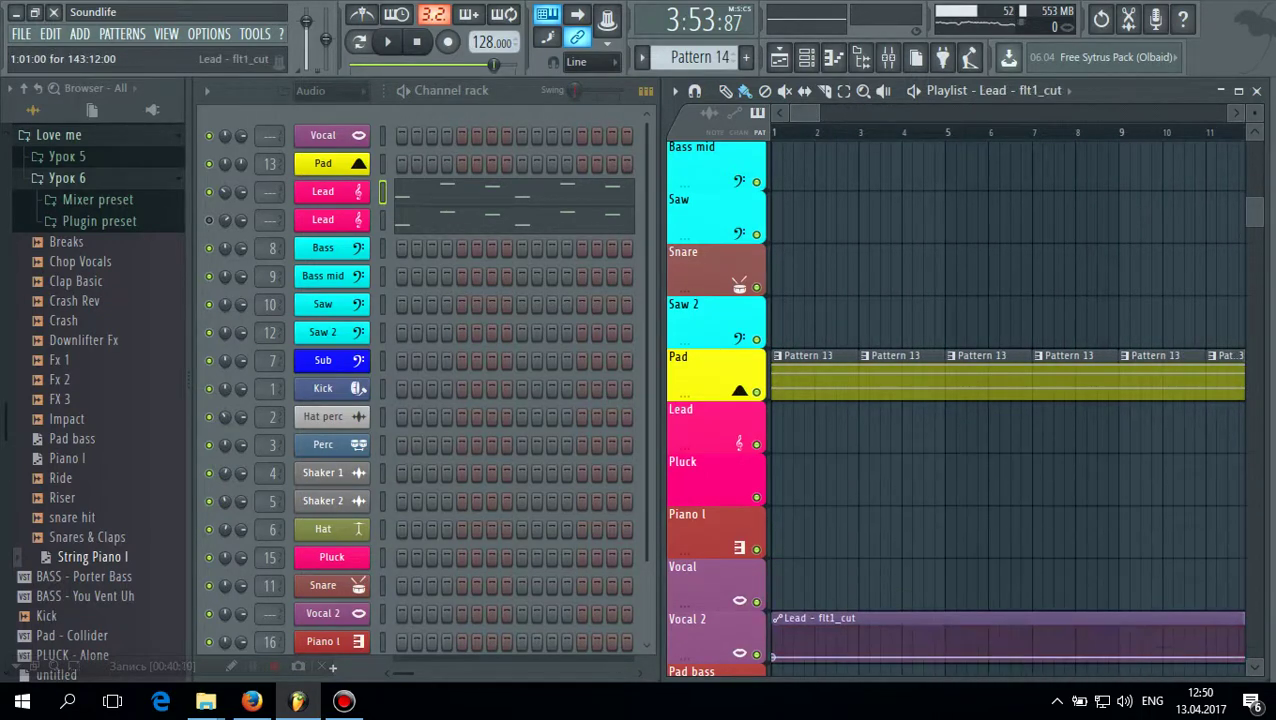
{"action": "scroll", "coordinate": [1000, 400], "scroll_direction": "down", "scroll_amount": 10}
{"action": "scroll", "coordinate": [900, 500], "scroll_direction": "down", "scroll_amount": 3}
{"action": "left_click_drag", "start_coordinate": [900, 658], "coordinate": [900, 528]}
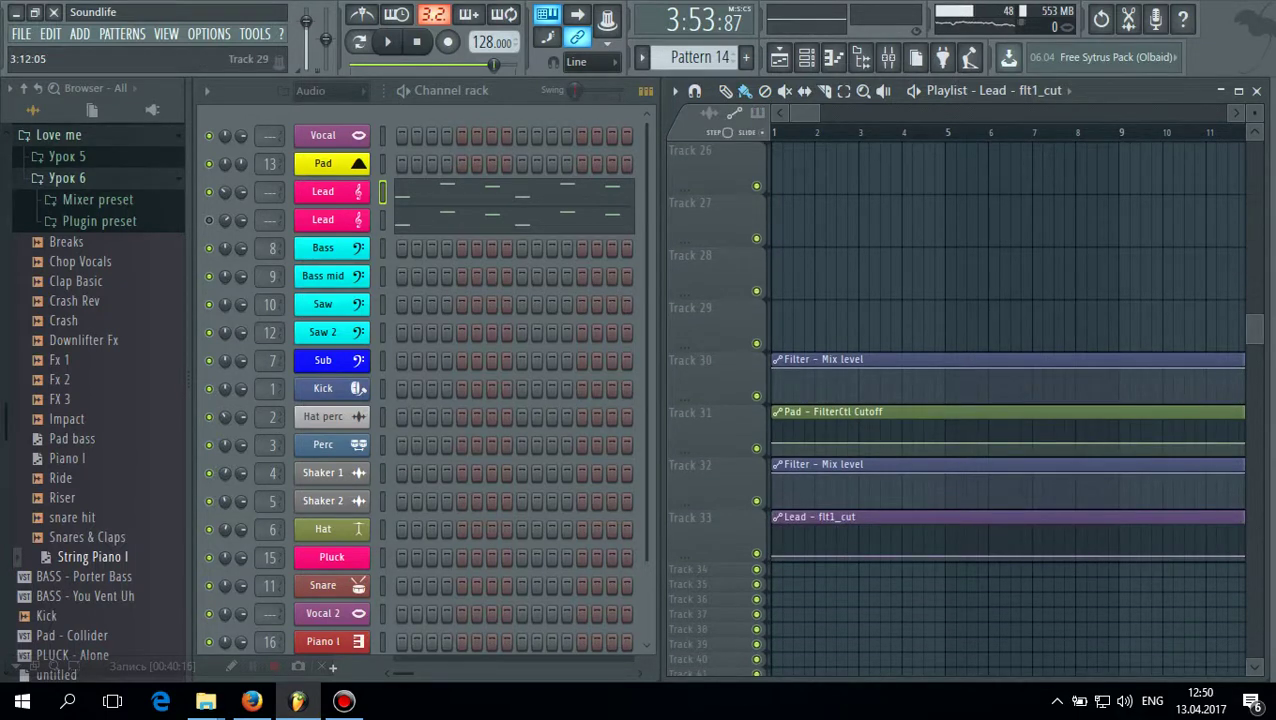
{"action": "left_click_drag", "start_coordinate": [684, 575], "coordinate": [684, 612]}
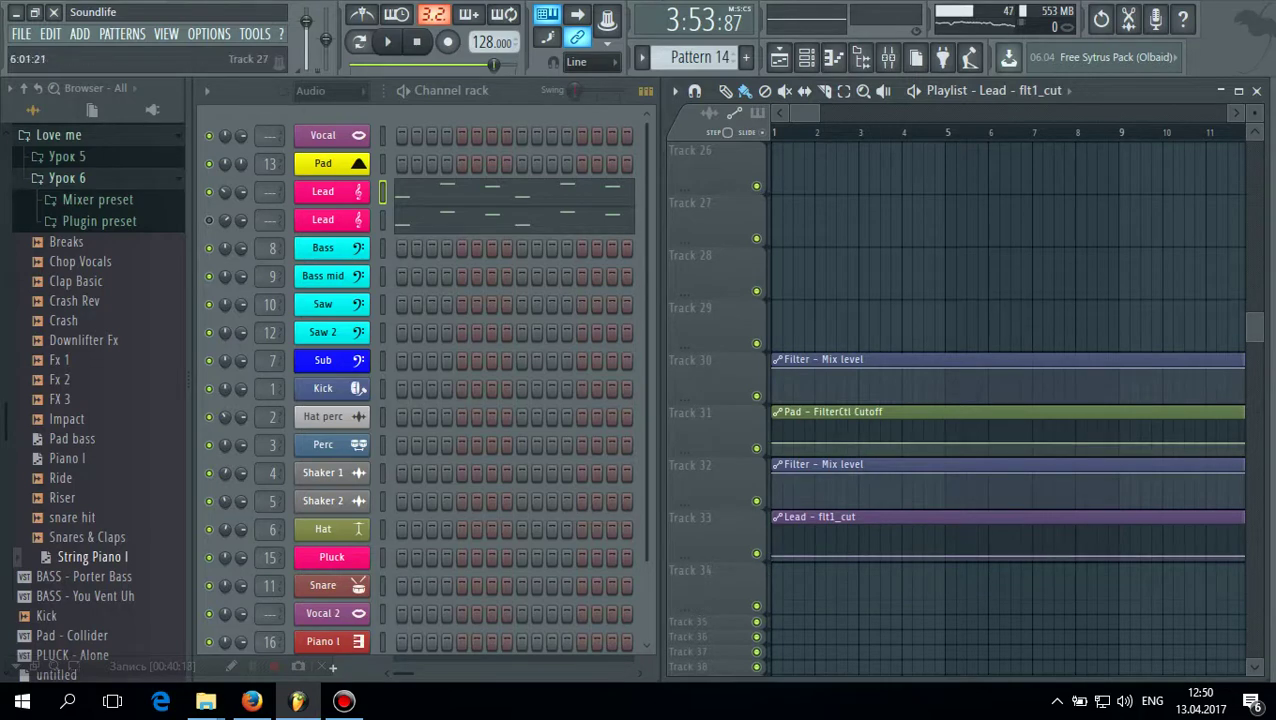
Mute the first Lead channel, enable the second one, and audition Pattern 14 with the second Lead's Sylenth1 plugin open
{"action": "scroll", "coordinate": [1000, 400], "scroll_direction": "up", "scroll_amount": 10}
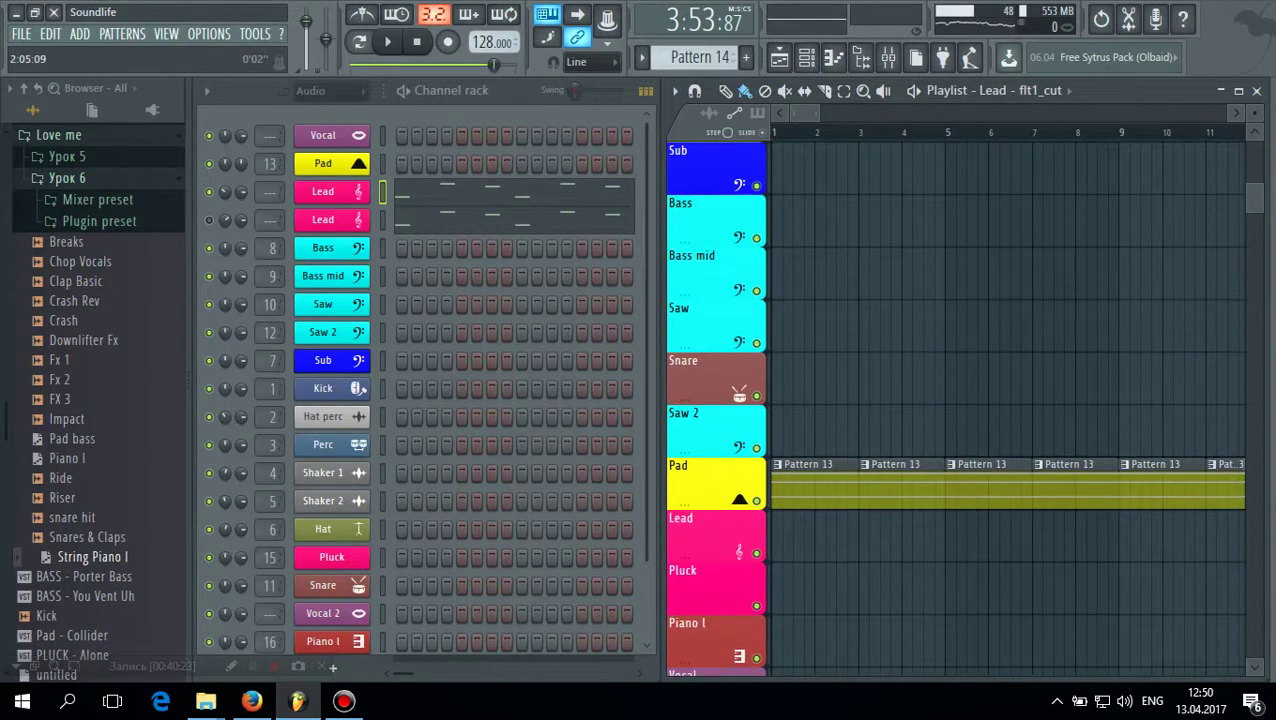
{"action": "left_click_drag", "start_coordinate": [812, 114], "coordinate": [1101, 114]}
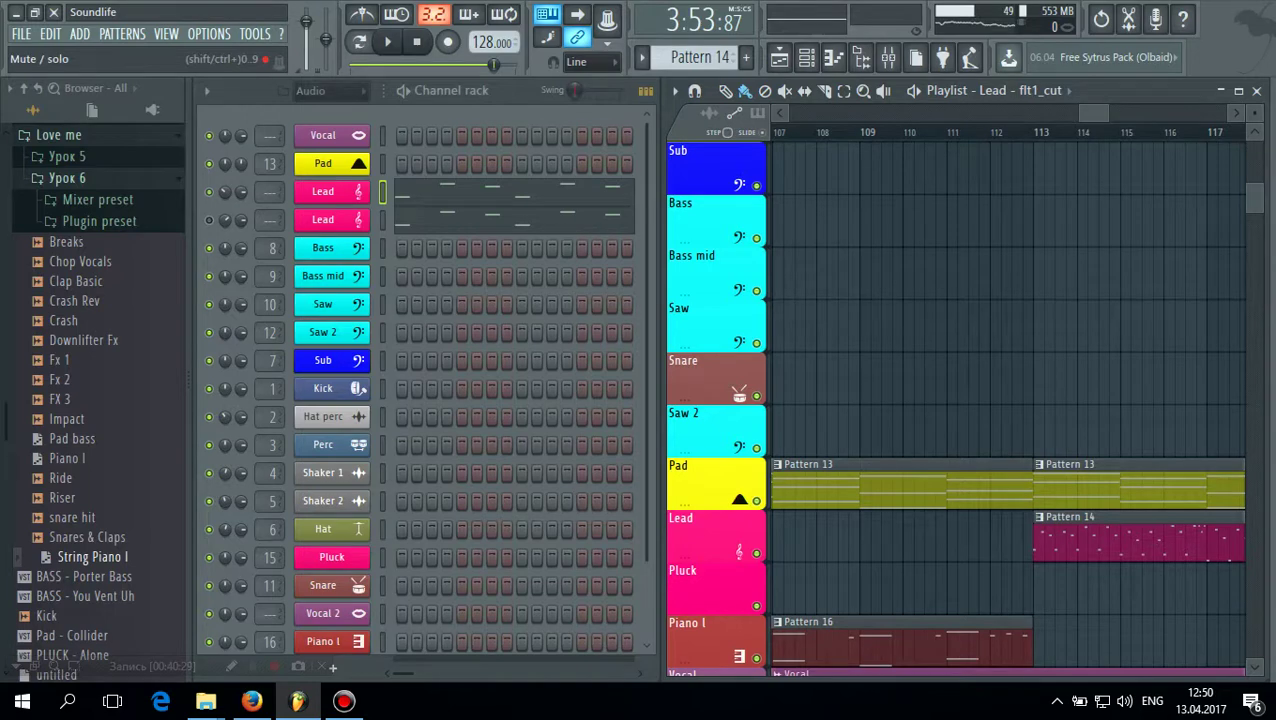
{"action": "left_click", "coordinate": [208, 191]}
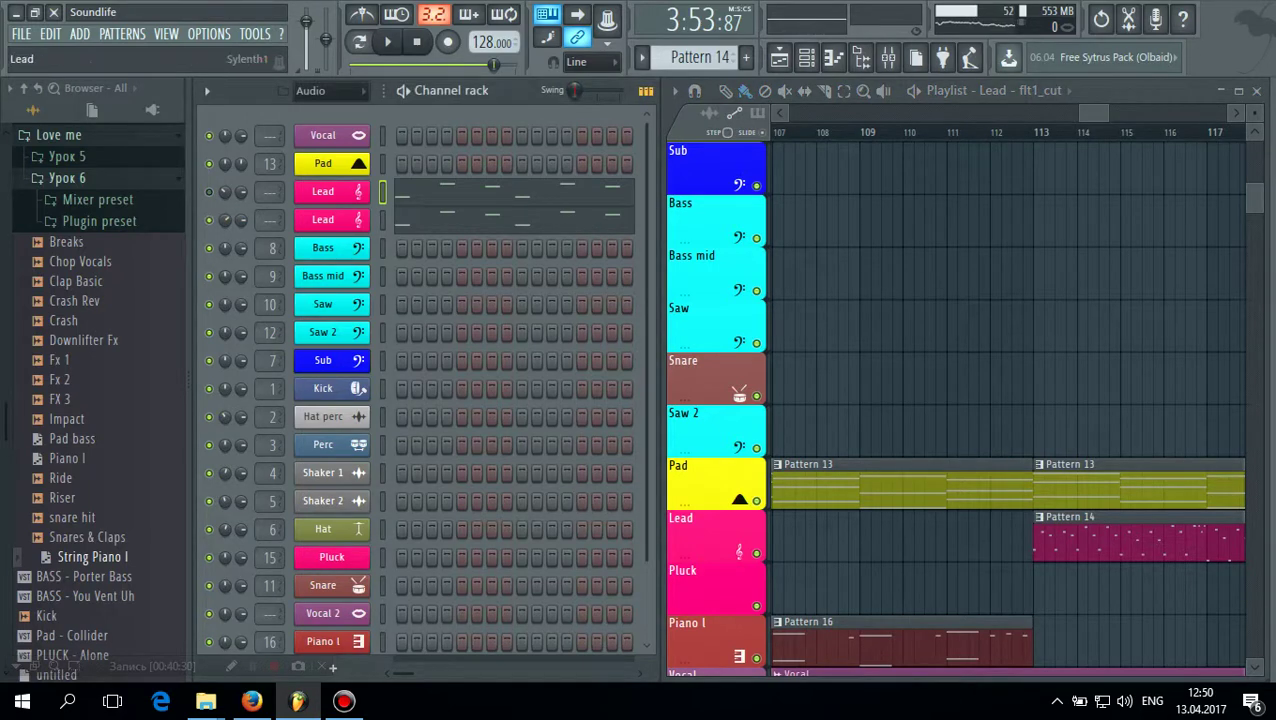
{"action": "left_click", "coordinate": [322, 191]}
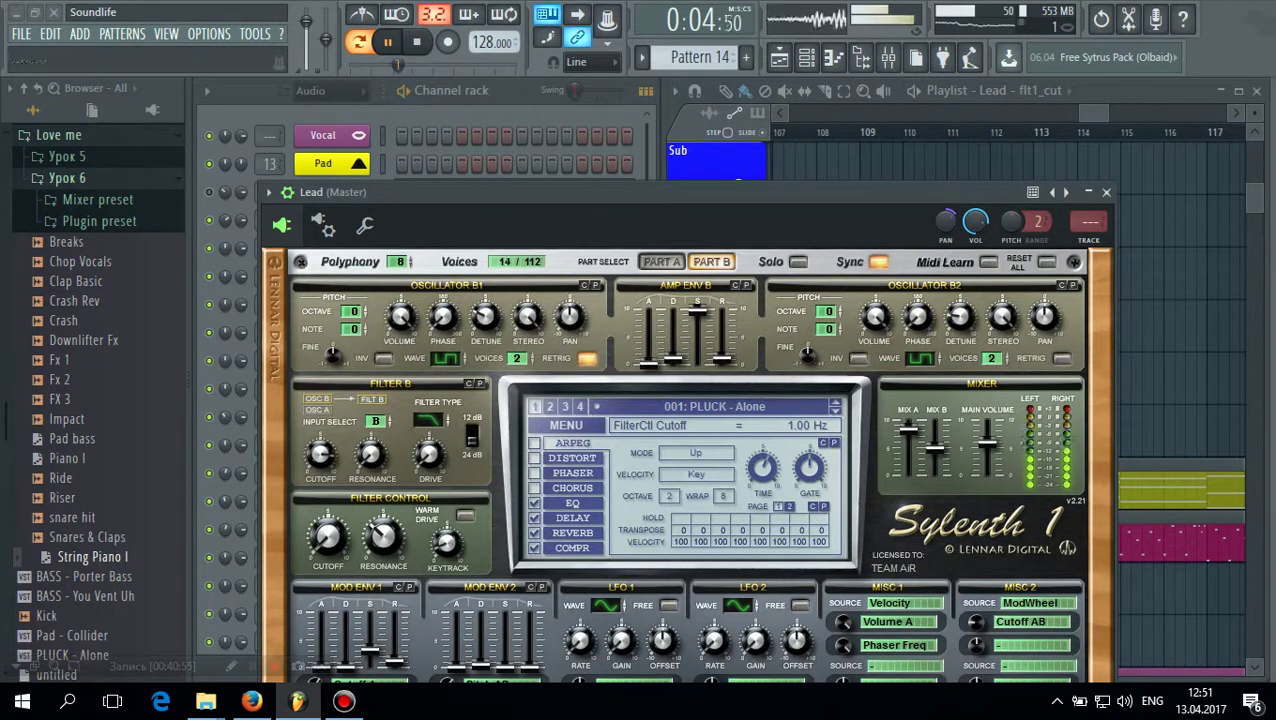
{"action": "key", "text": "space"}
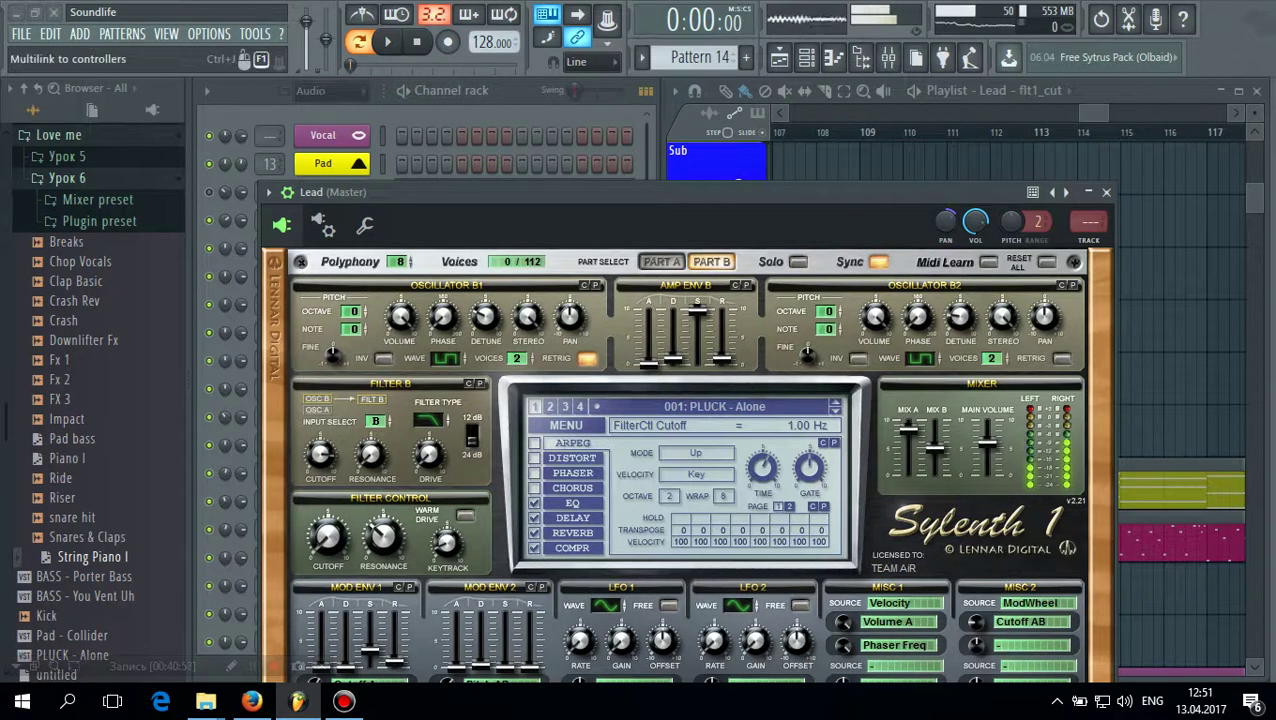
Create an automation clip for the Filter Control cutoff of the Lead's Sylenth1 using Multilink to controllers
{"action": "left_click", "coordinate": [607, 20]}
{"action": "left_click", "coordinate": [328, 538]}
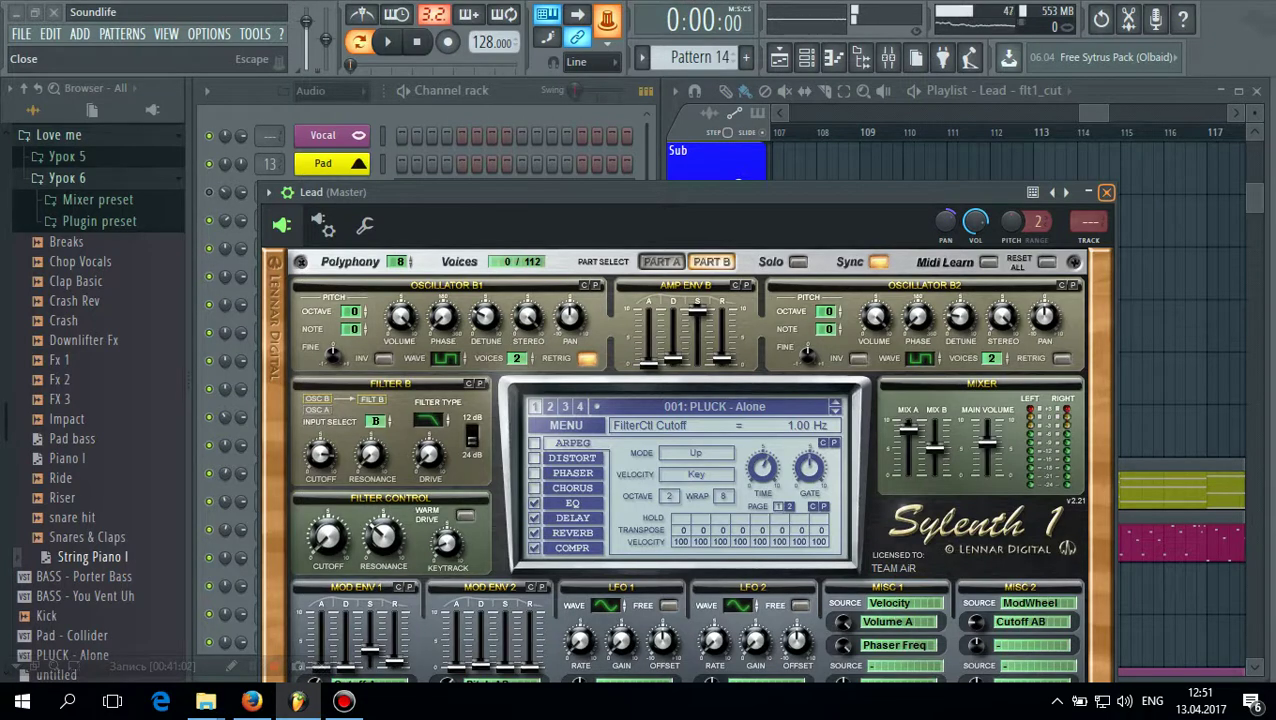
{"action": "left_click", "coordinate": [1106, 192]}
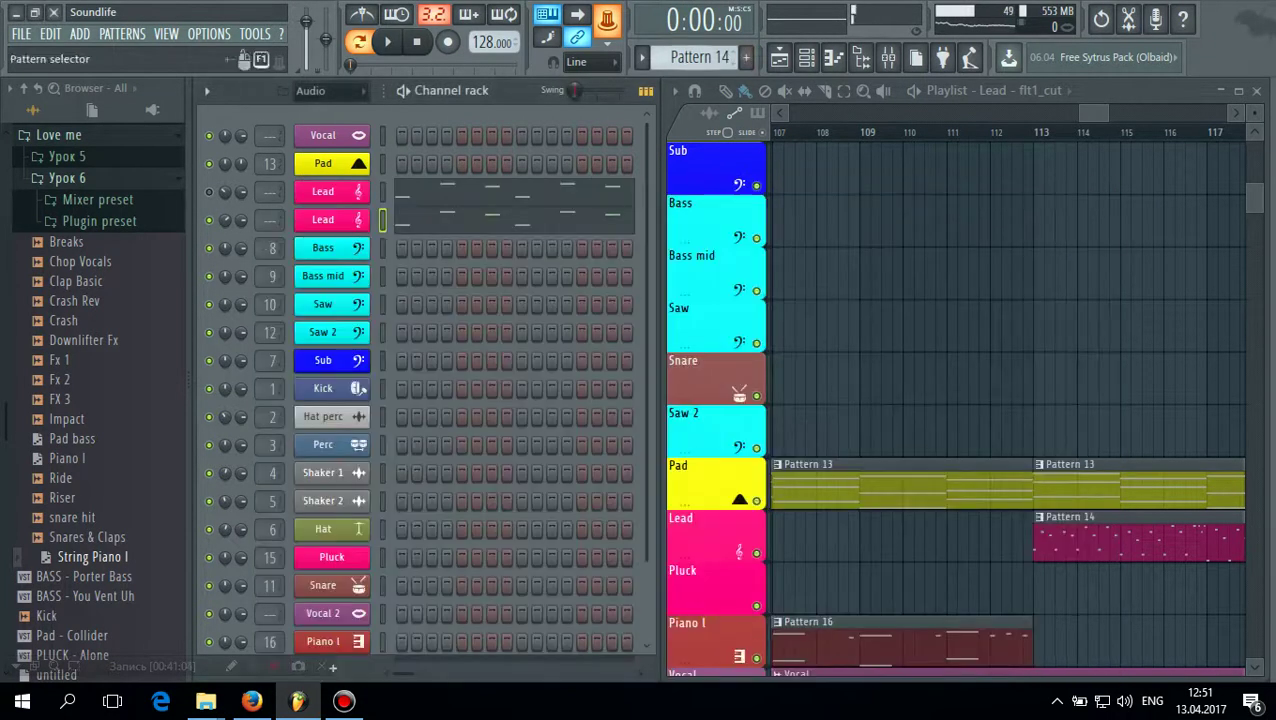
{"action": "right_click", "coordinate": [607, 19]}
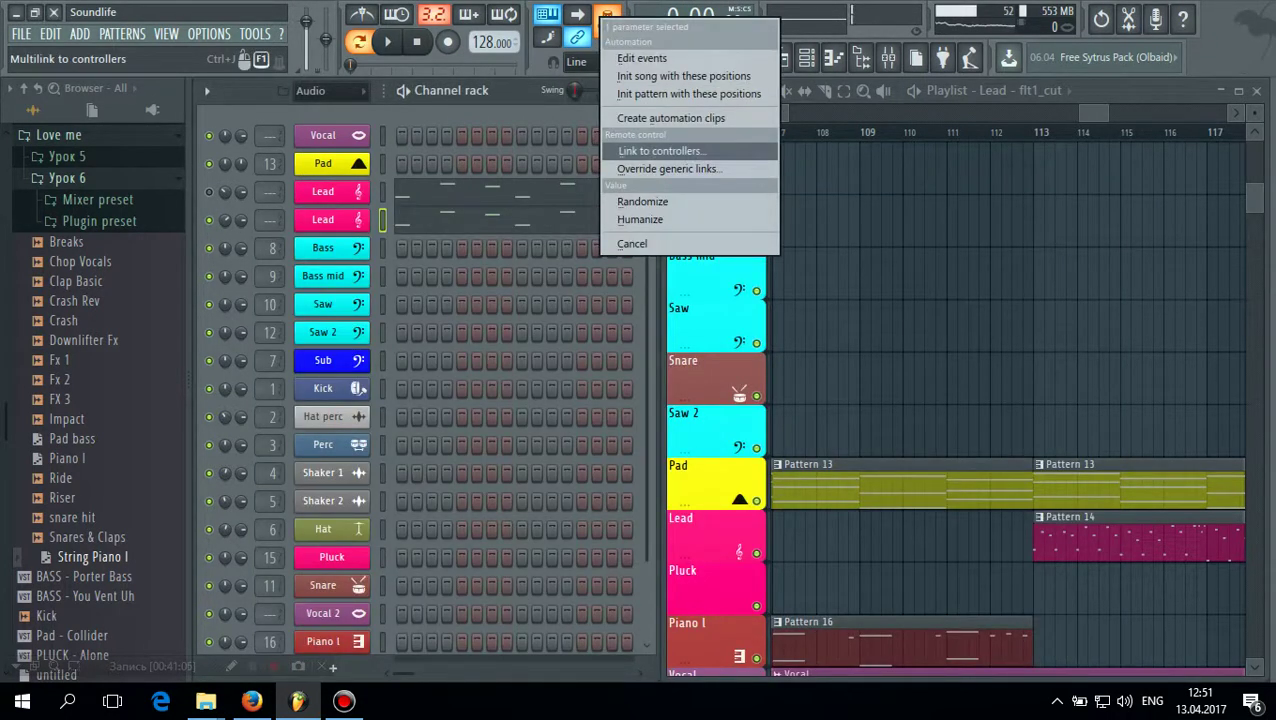
{"action": "left_click", "coordinate": [671, 118]}
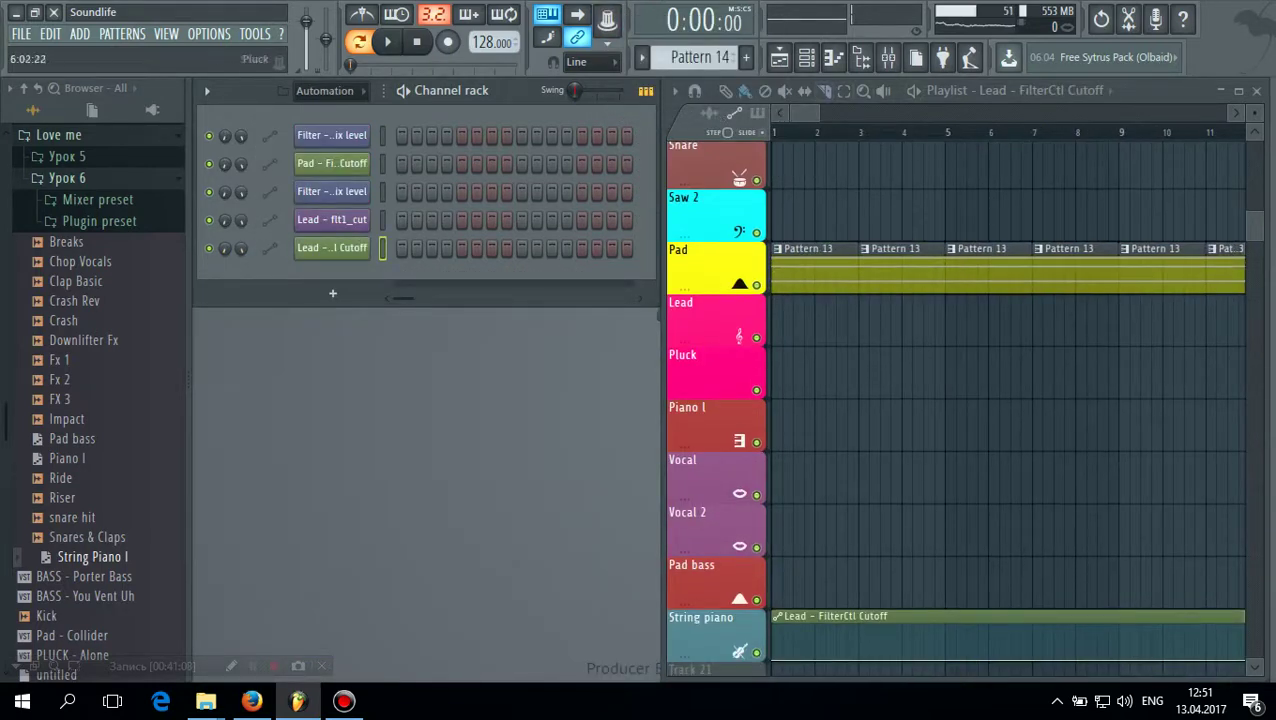
Add points to the Lead - FilterCtl Cutoff automation, shaping a rise from bar 113 to bar 121 followed by a level hold
{"action": "scroll", "coordinate": [716, 380], "scroll_direction": "down", "scroll_amount": 6}
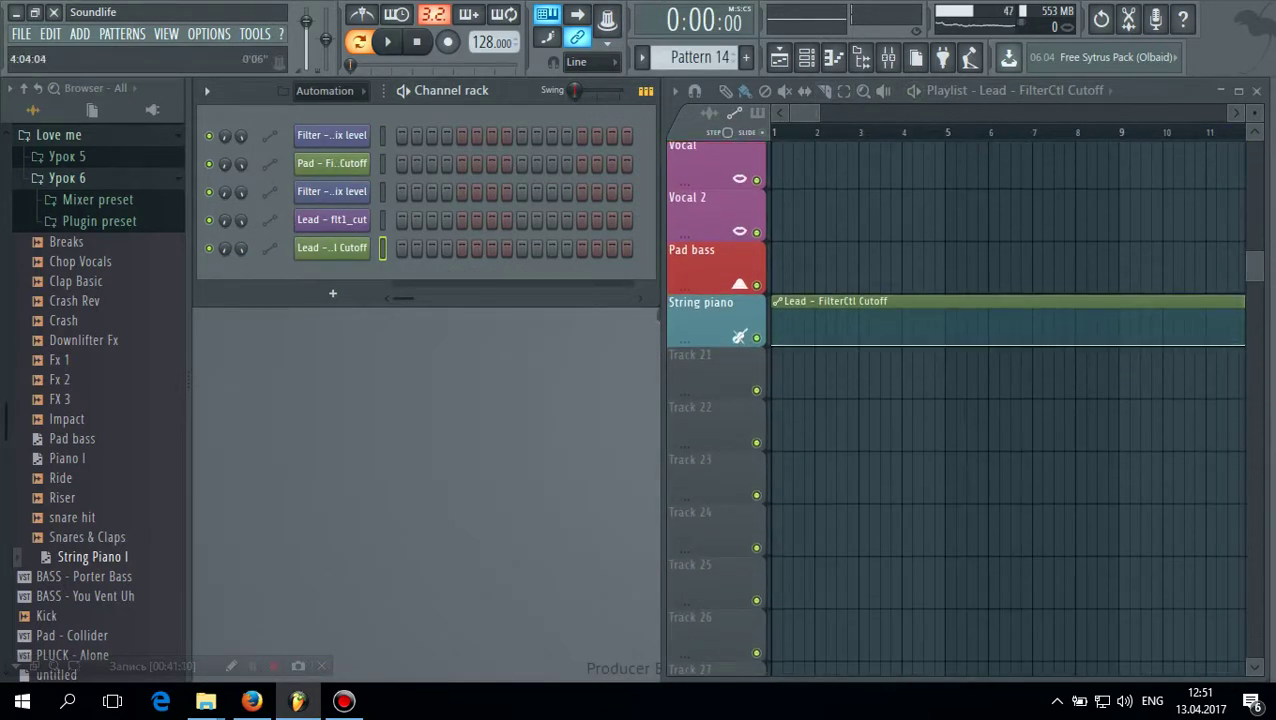
{"action": "scroll", "coordinate": [1006, 400], "scroll_direction": "right", "scroll_amount": 20}
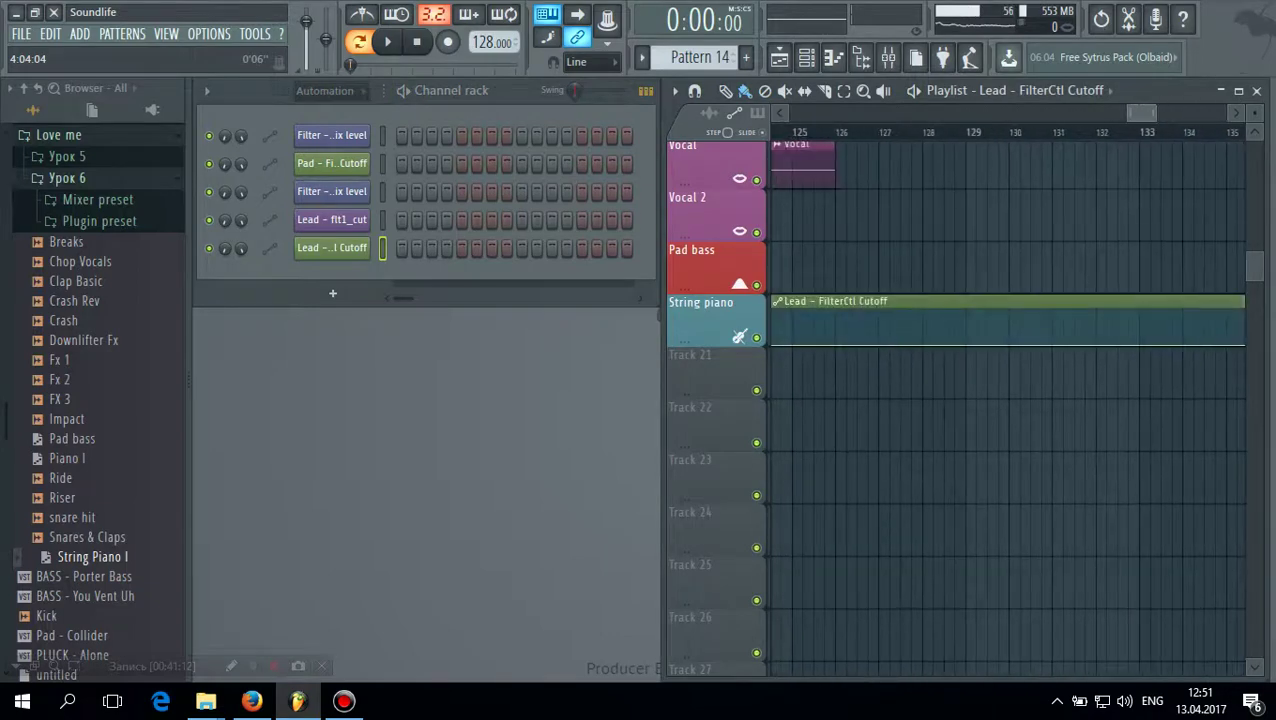
{"action": "scroll", "coordinate": [1006, 265], "scroll_direction": "right", "scroll_amount": 3}
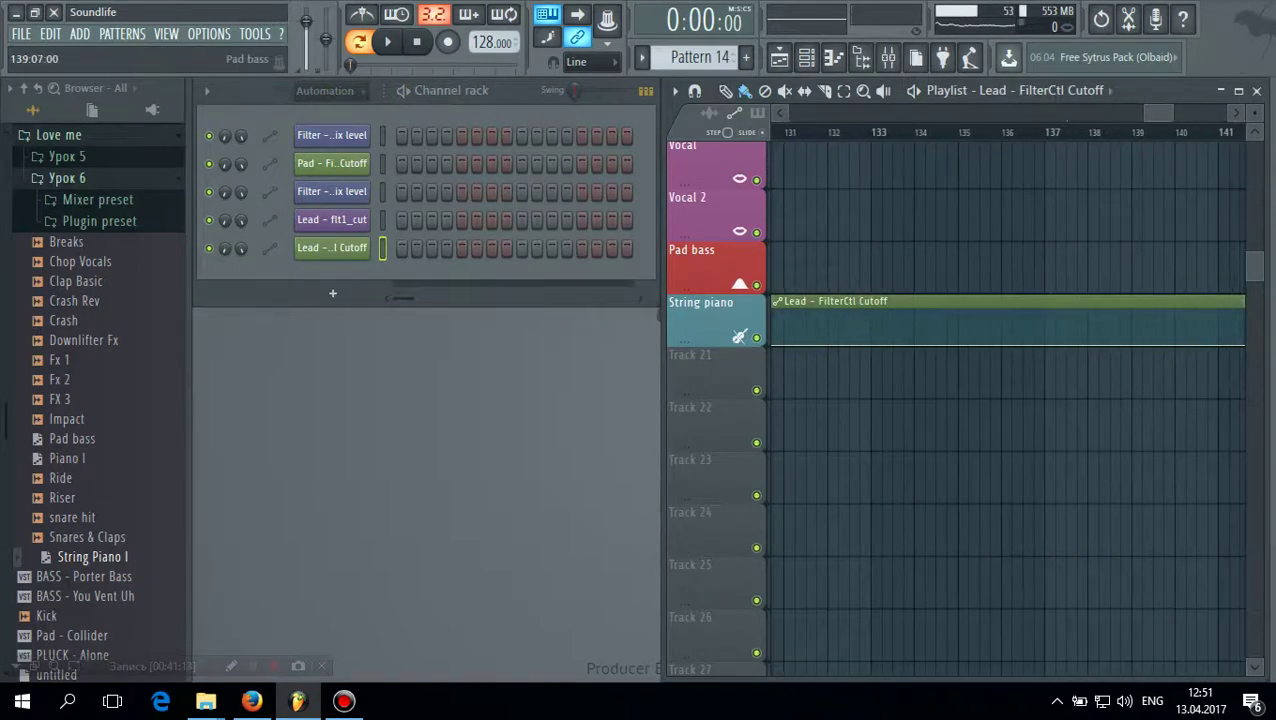
{"action": "scroll", "coordinate": [740, 335], "scroll_direction": "up", "scroll_amount": 16}
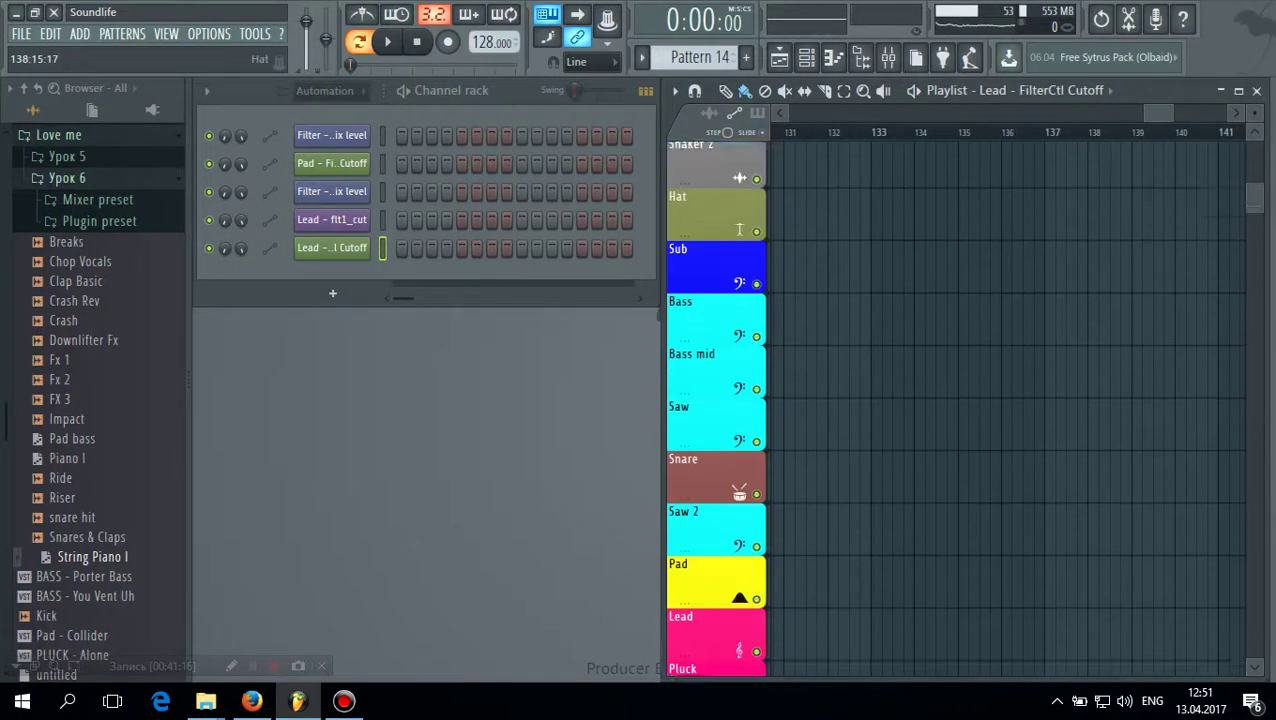
{"action": "scroll", "coordinate": [740, 322], "scroll_direction": "down", "scroll_amount": 9}
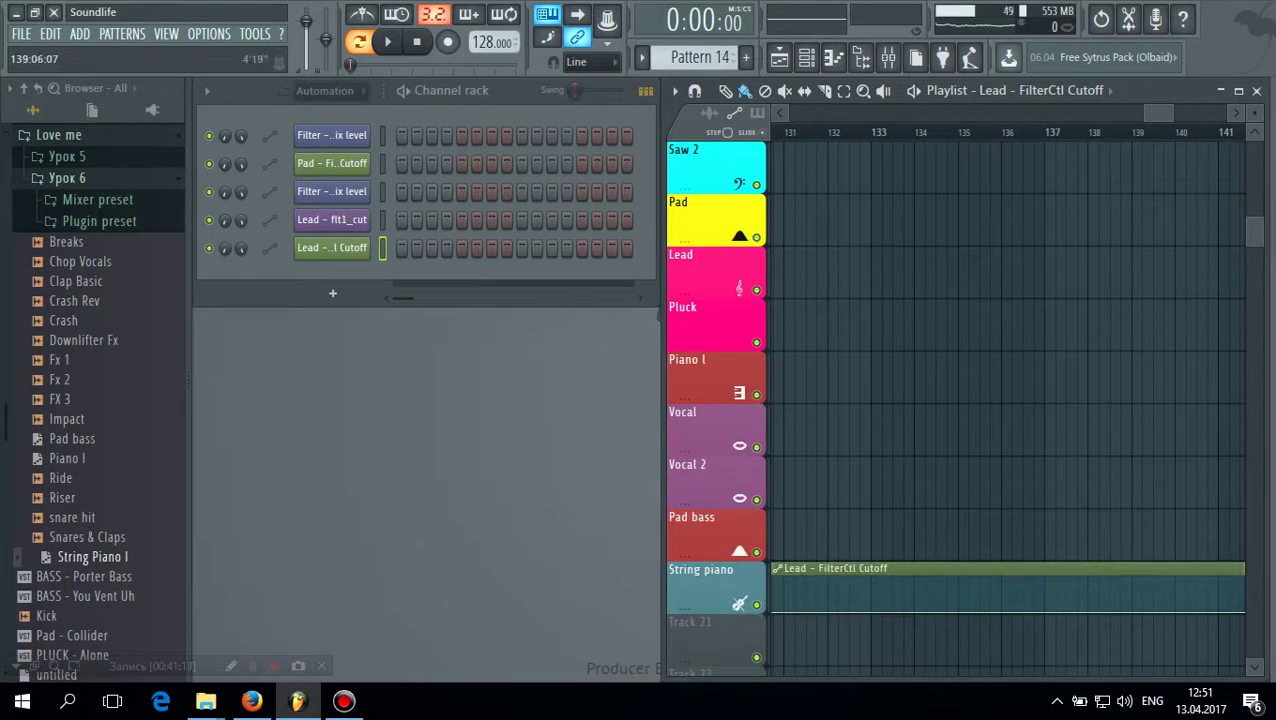
{"action": "scroll", "coordinate": [1006, 380], "scroll_direction": "left", "scroll_amount": 9}
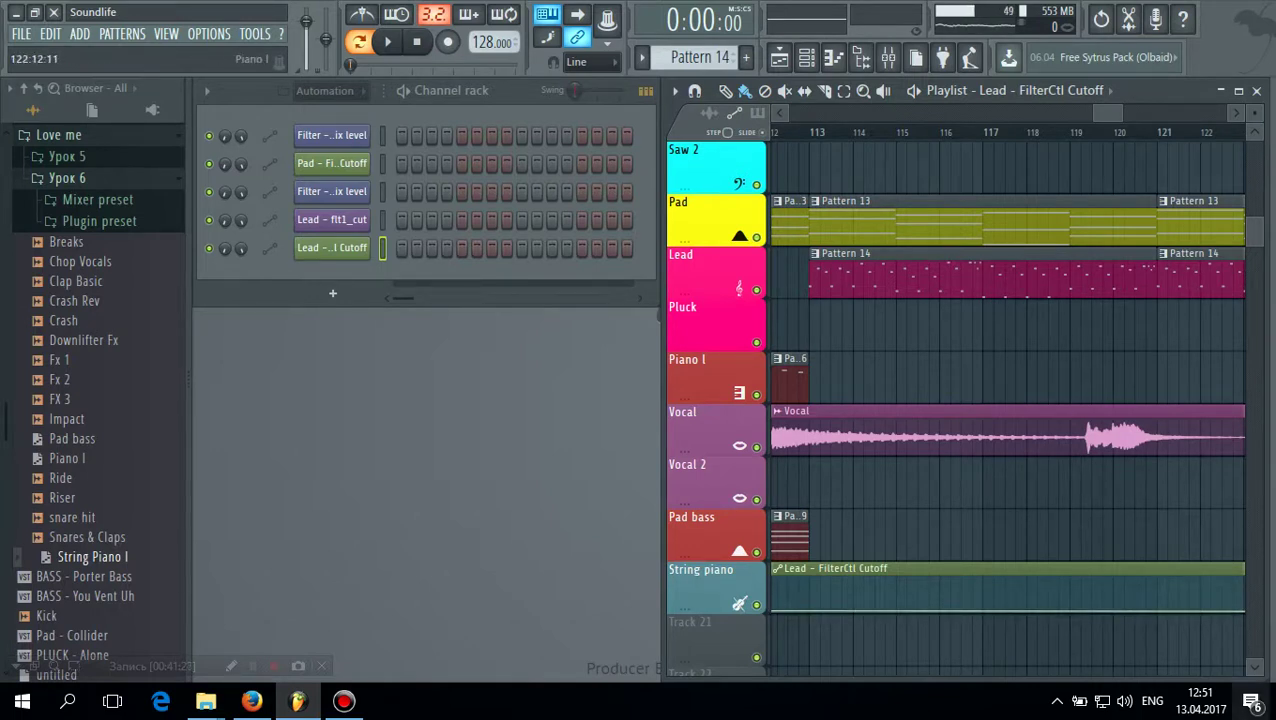
{"action": "left_click_drag", "start_coordinate": [1157, 610], "coordinate": [1167, 578]}
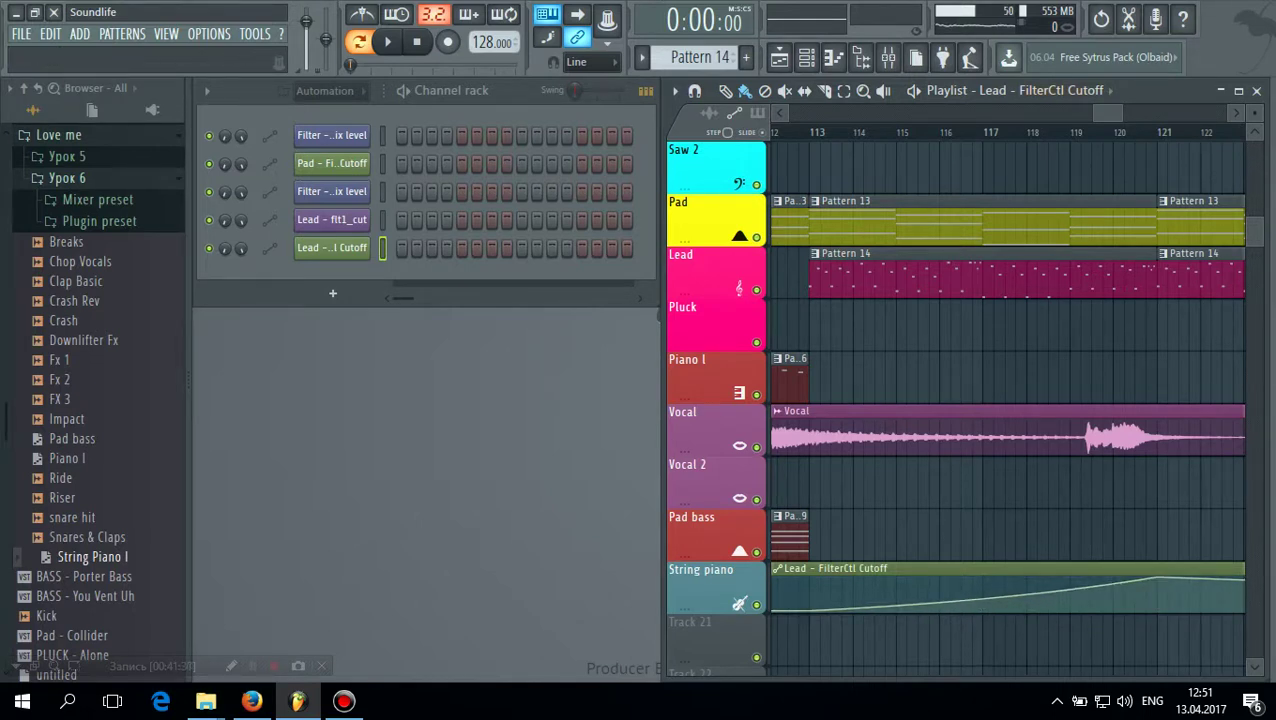
{"action": "scroll", "coordinate": [1006, 400], "scroll_direction": "right", "scroll_amount": 5}
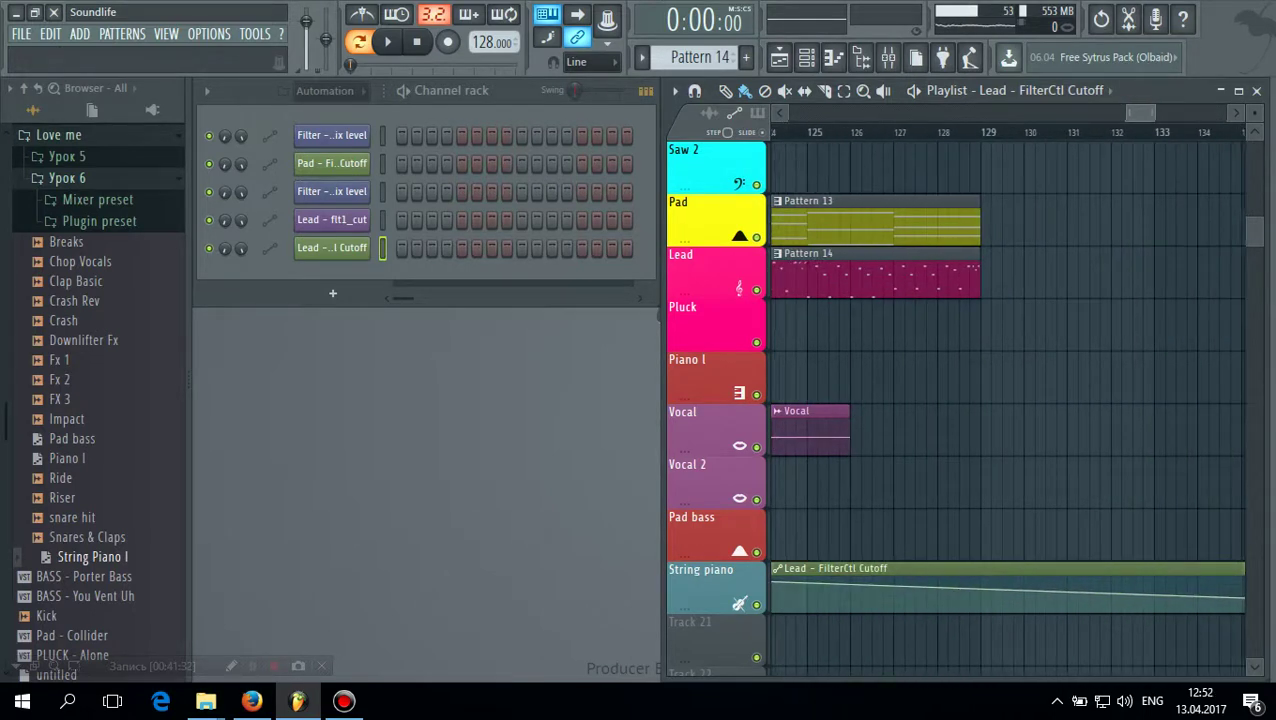
{"action": "right_click", "coordinate": [1069, 588]}
{"action": "left_click_drag", "start_coordinate": [1069, 588], "coordinate": [1070, 577]}
{"action": "scroll", "coordinate": [1006, 400], "scroll_direction": "left", "scroll_amount": 4}
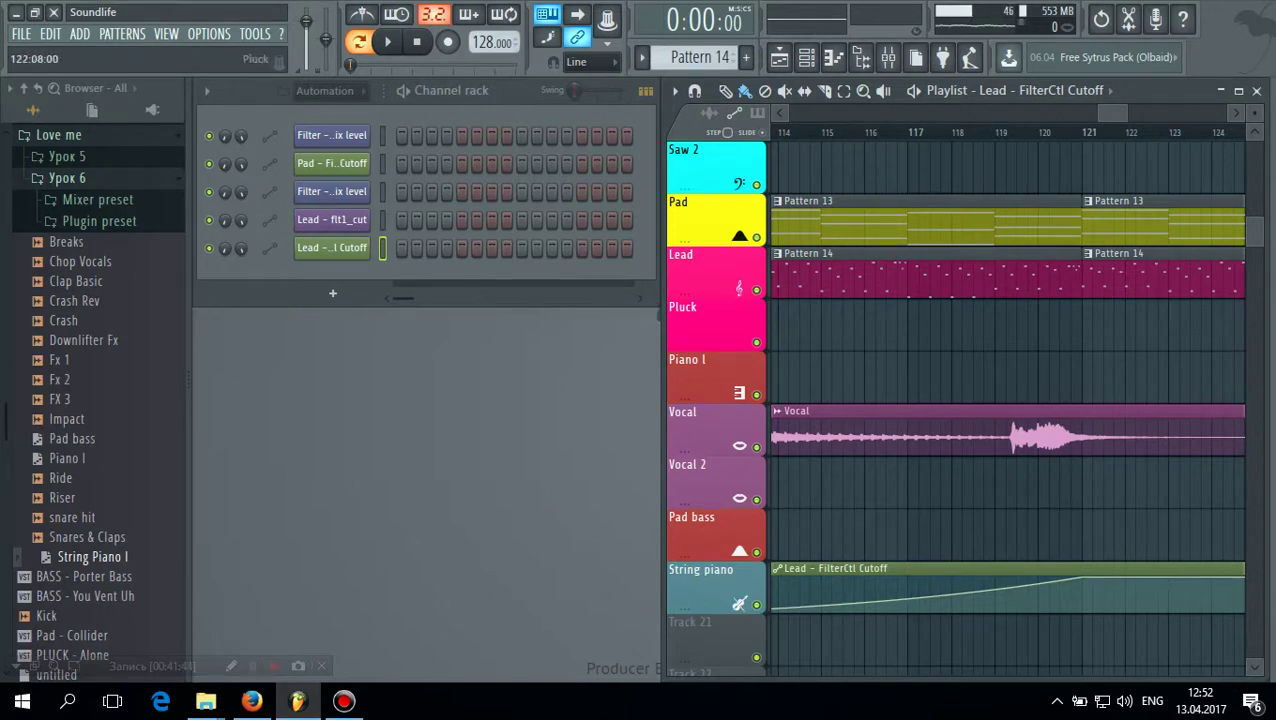
Play the song from around bar 113 to hear the second Lead's automated filter cutoff
{"action": "left_click_drag", "start_coordinate": [1103, 113], "coordinate": [1088, 113]}
{"action": "left_click", "coordinate": [995, 132]}
{"action": "left_click", "coordinate": [388, 42]}
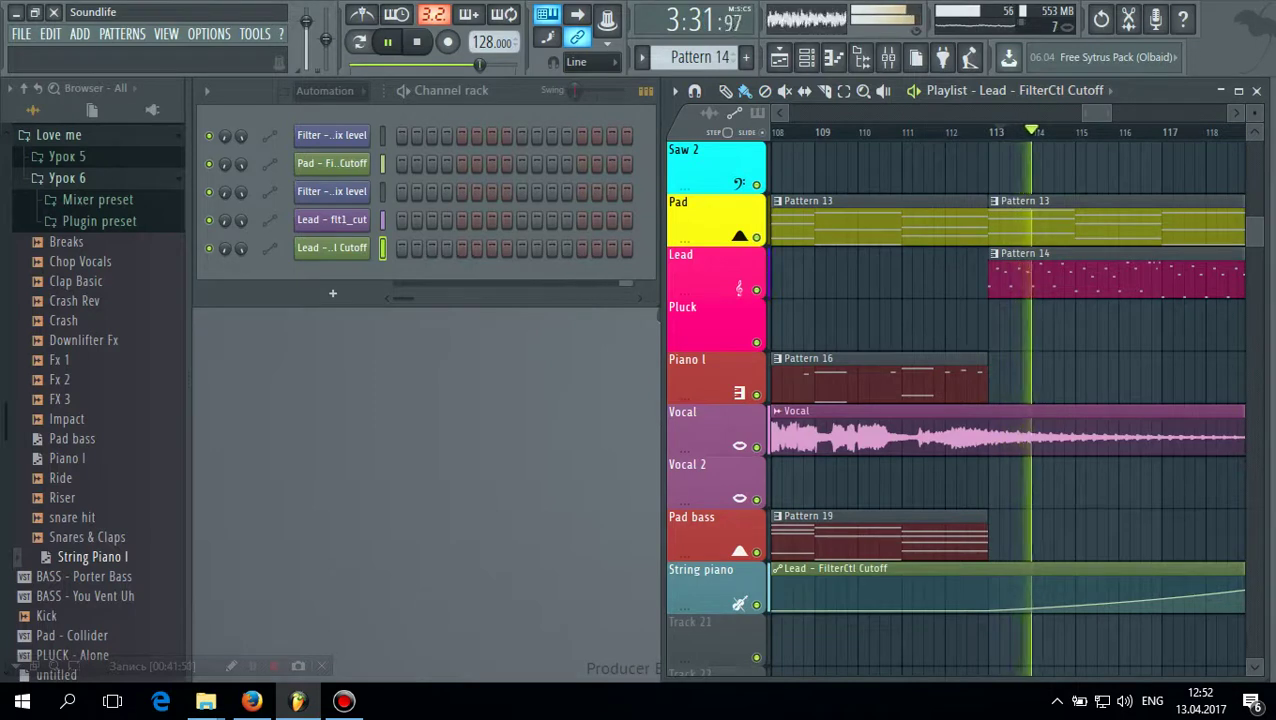
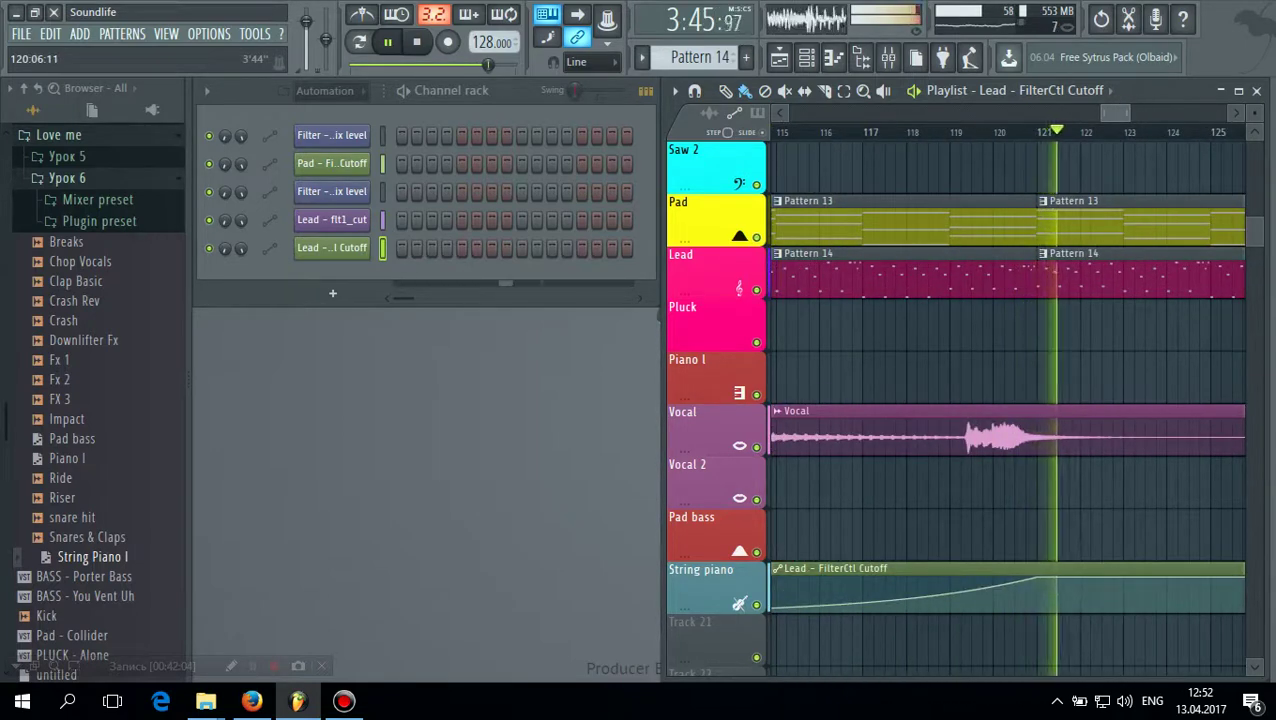
Open Pattern 14 from its clip at bar 113, close its editor, and enable the first Lead channel again
{"action": "scroll", "coordinate": [1007, 400], "scroll_direction": "left", "scroll_amount": 3}
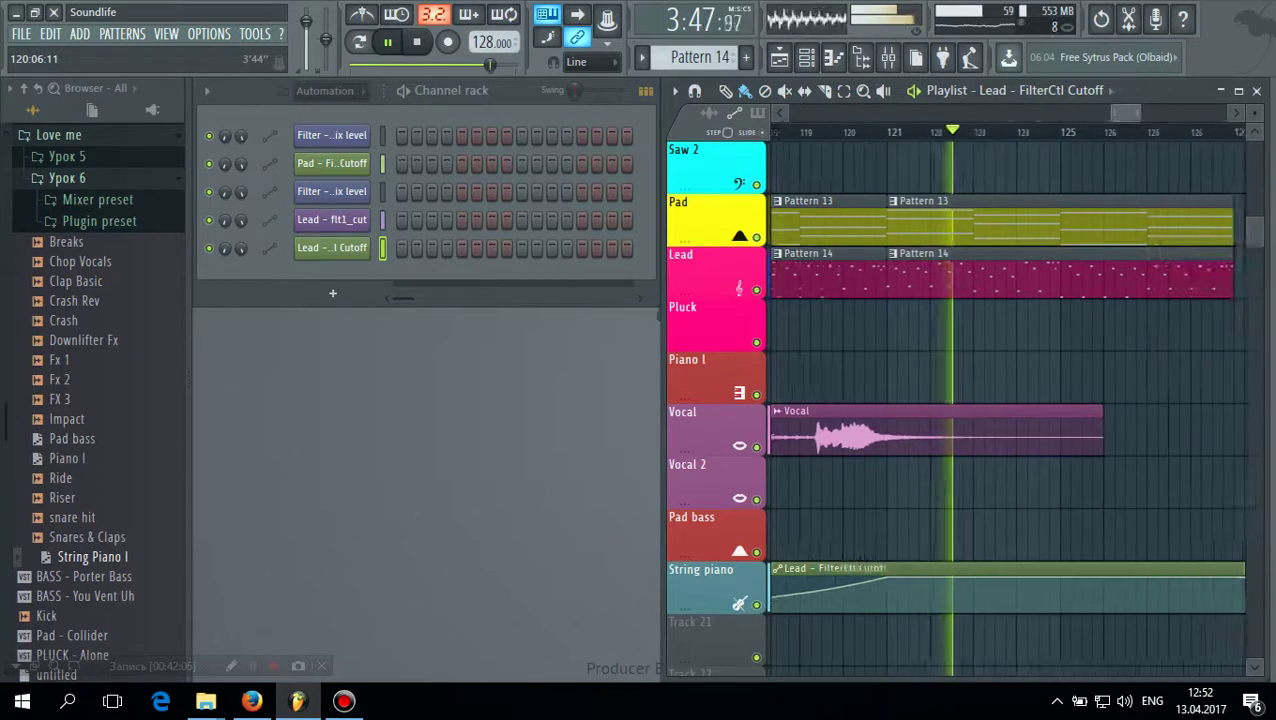
{"action": "scroll", "coordinate": [1007, 400], "scroll_direction": "left", "scroll_amount": 5}
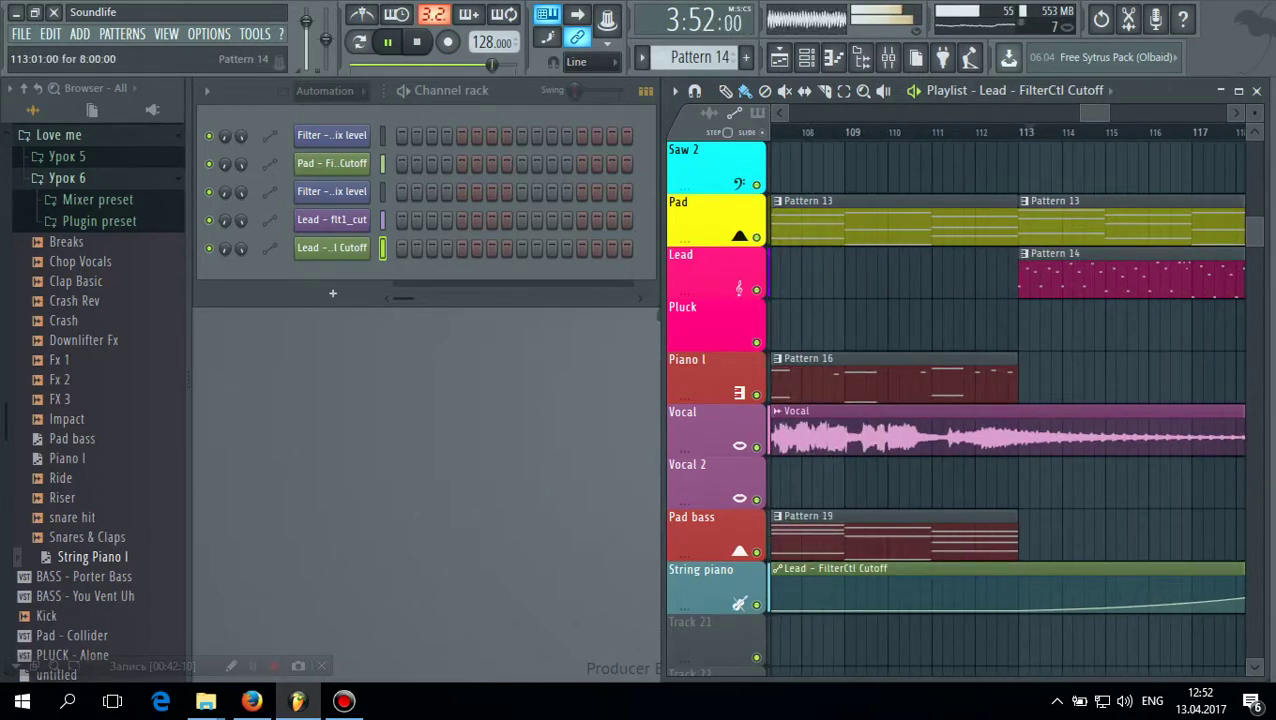
{"action": "double_click", "coordinate": [1093, 277]}
{"action": "left_click", "coordinate": [1256, 90]}
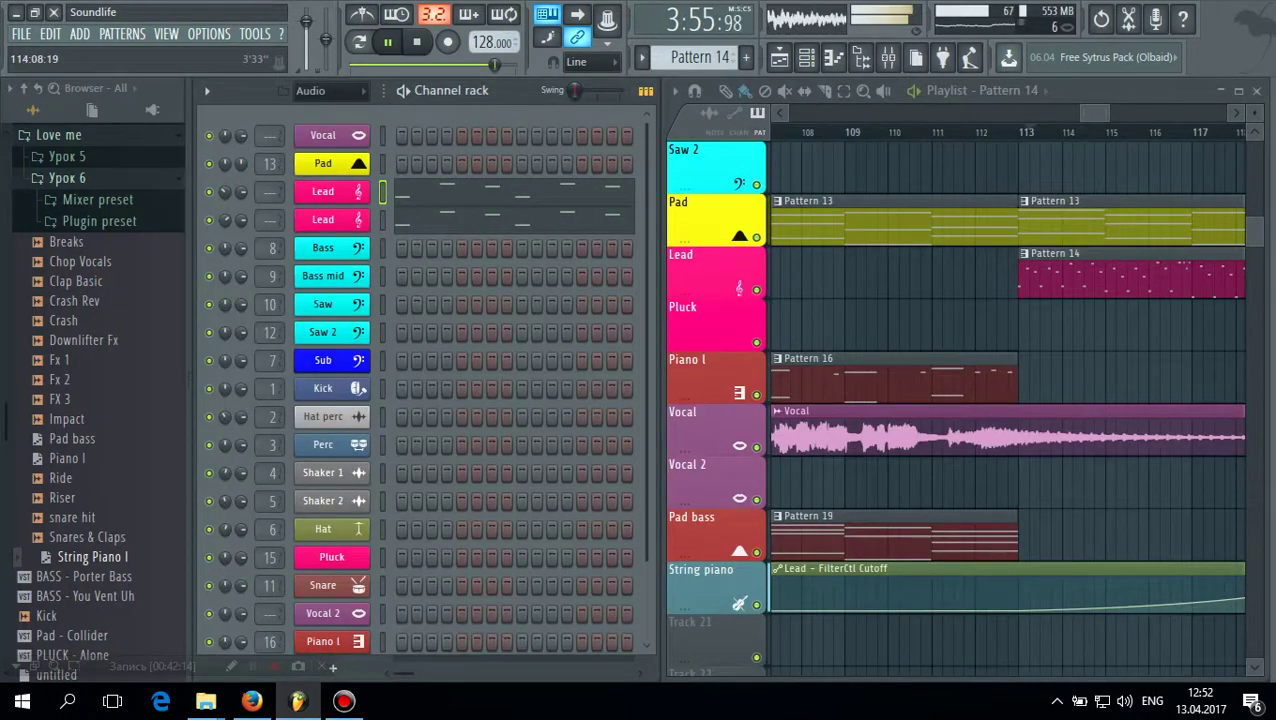
Play the song from just before bar 105 and review the arrangement through the end of the Lead clips at bar 129
{"action": "scroll", "coordinate": [1050, 350], "scroll_direction": "left", "scroll_amount": 5}
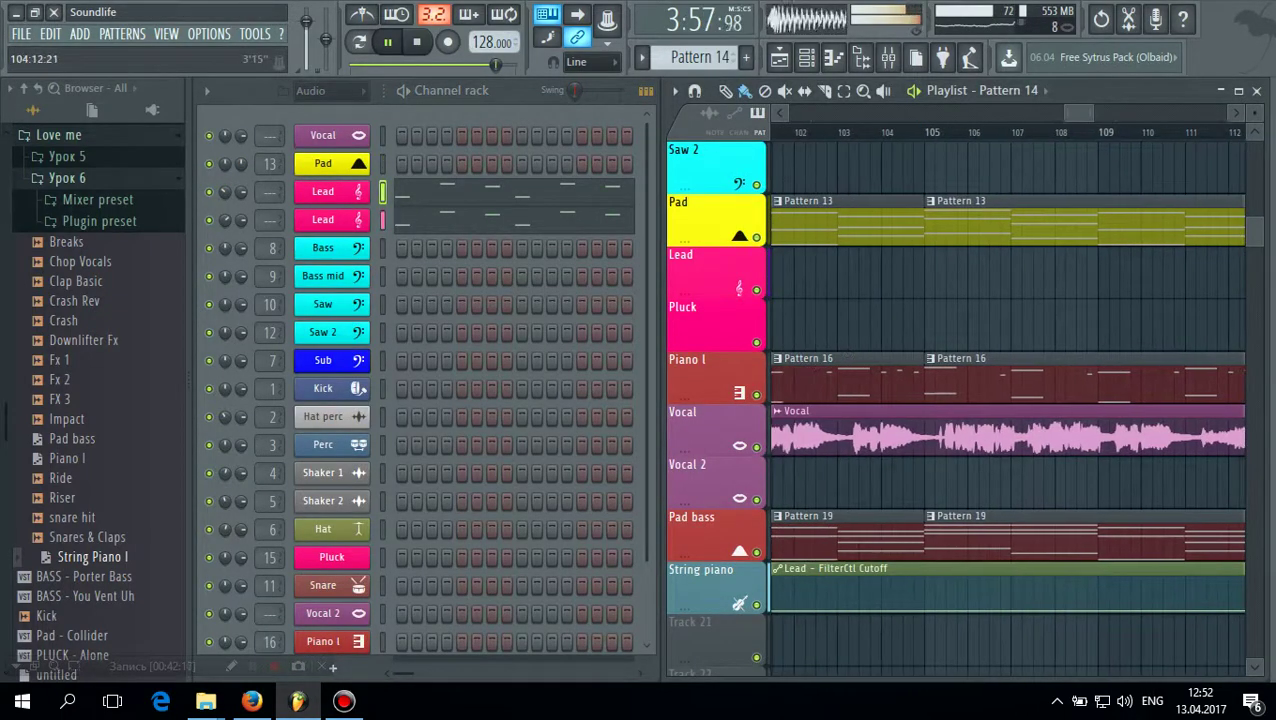
{"action": "left_click", "coordinate": [914, 131]}
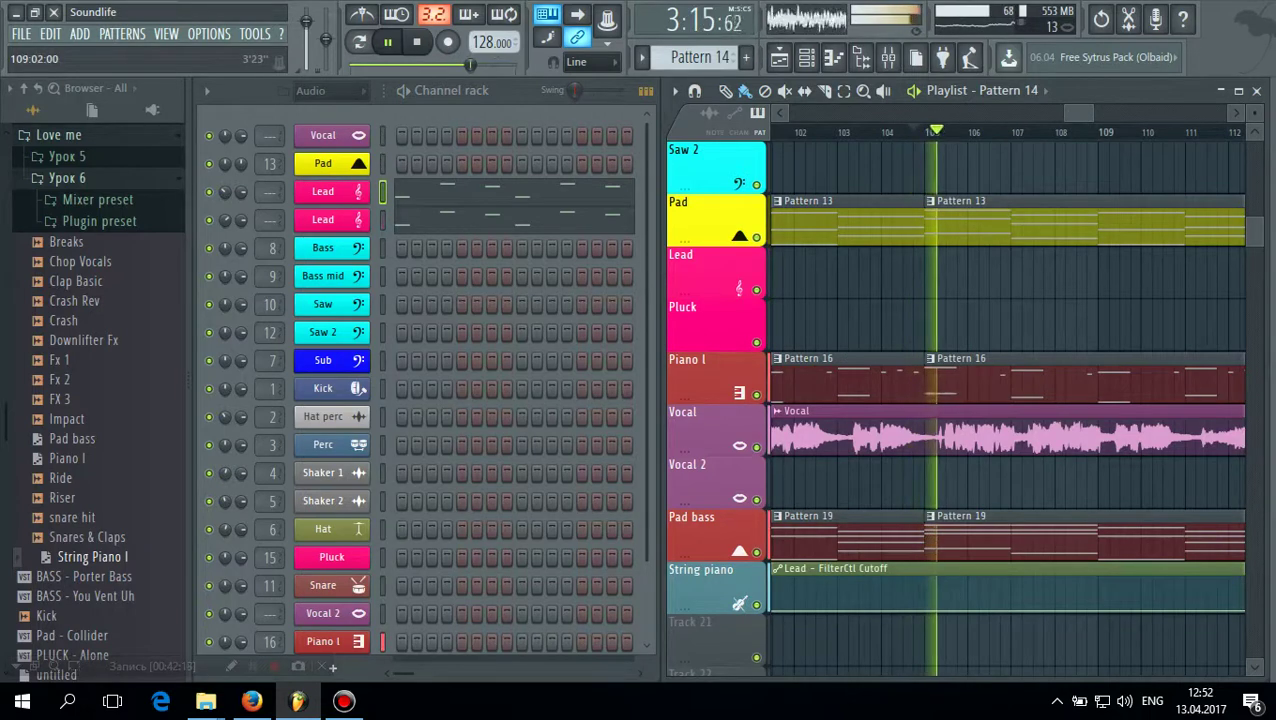
{"action": "scroll", "coordinate": [1005, 400], "scroll_direction": "right", "scroll_amount": 9}
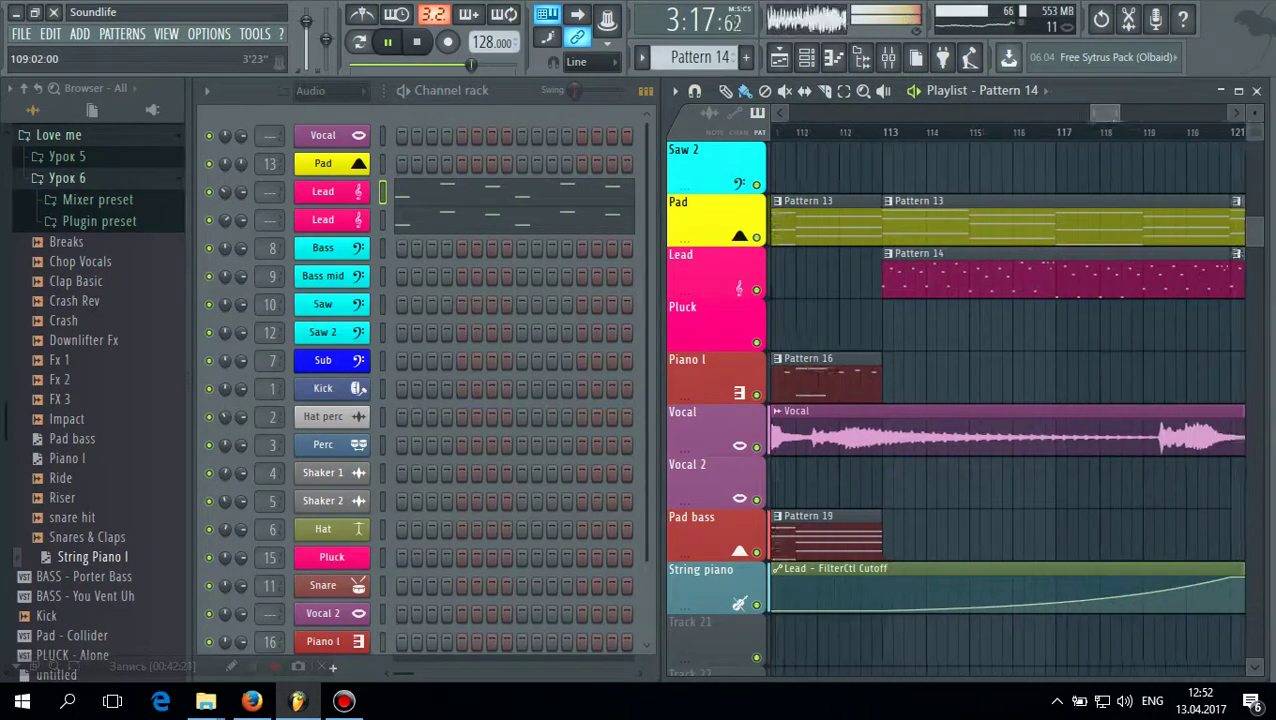
{"action": "scroll", "coordinate": [1005, 400], "scroll_direction": "left", "scroll_amount": 1}
{"action": "scroll", "coordinate": [1005, 400], "scroll_direction": "right", "scroll_amount": 8}
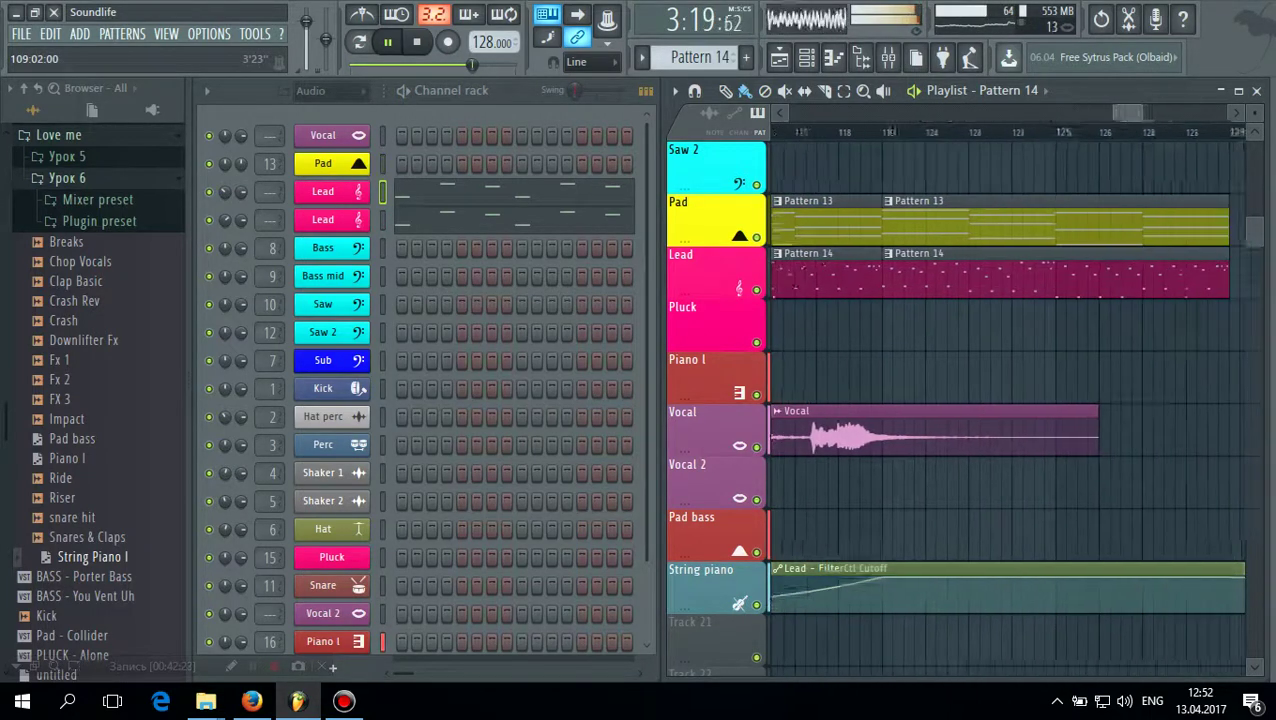
{"action": "scroll", "coordinate": [1005, 400], "scroll_direction": "left", "scroll_amount": 5}
{"action": "scroll", "coordinate": [1005, 400], "scroll_direction": "left", "scroll_amount": 5}
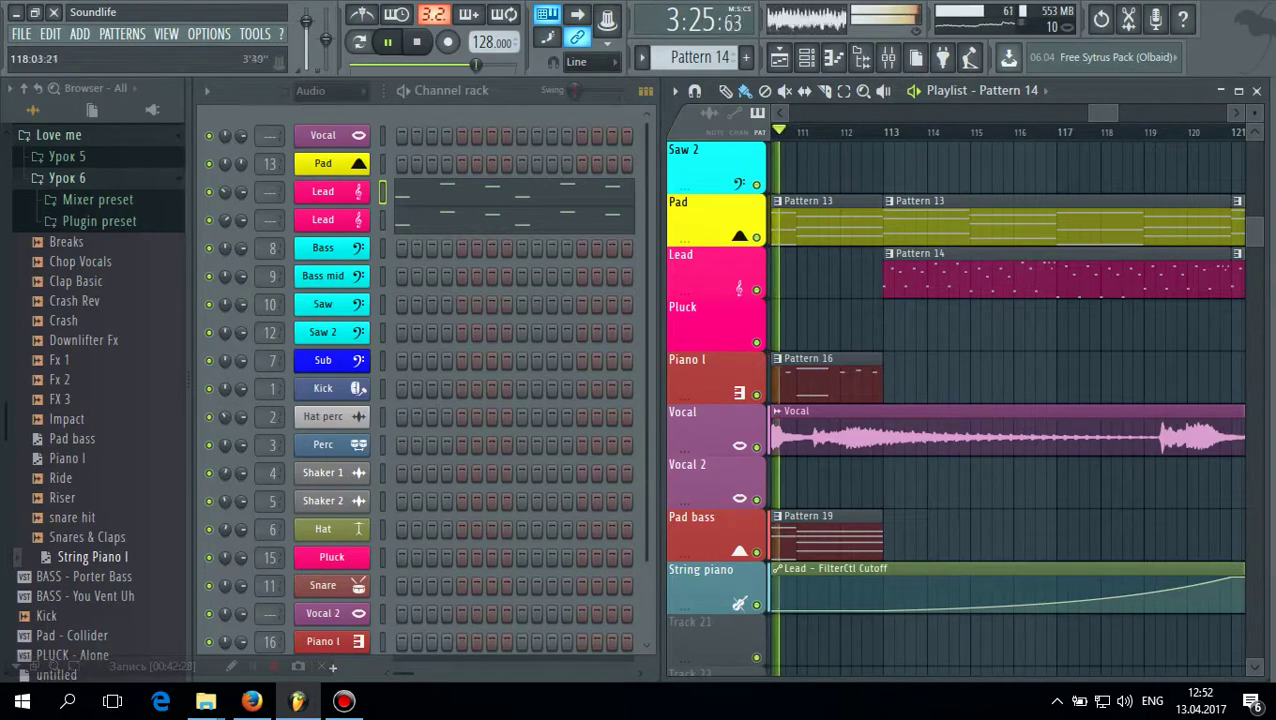
Fill the Pad bass track from bar 113 to bar 129 with two Pattern 19 clips, and stop playback
{"action": "scroll", "coordinate": [955, 400], "scroll_direction": "down", "scroll_amount": 2}
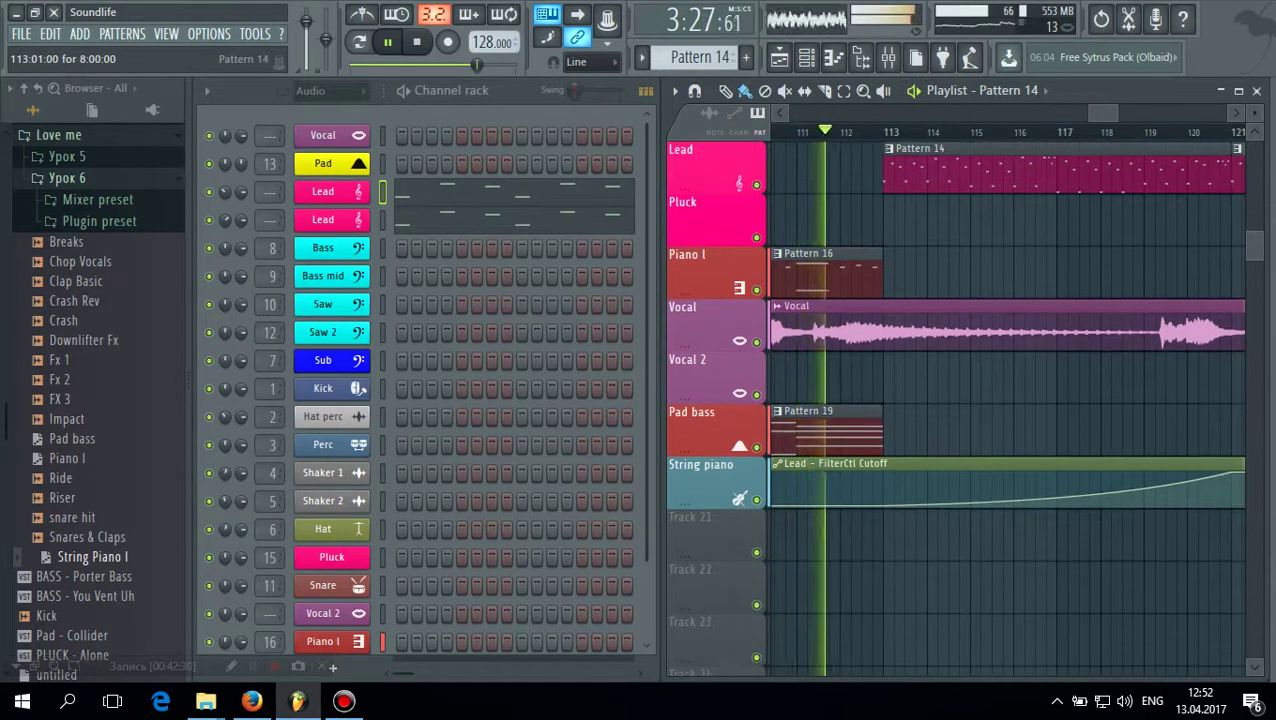
{"action": "left_click", "coordinate": [850, 432]}
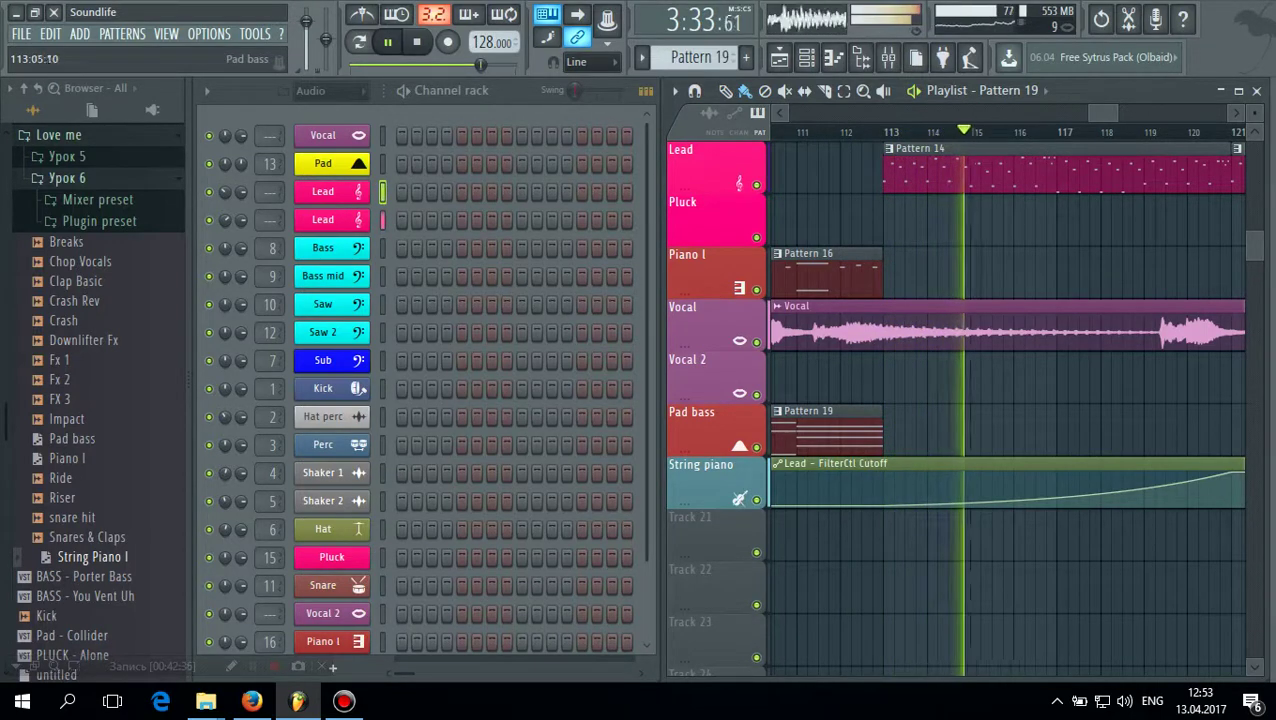
{"action": "left_click", "coordinate": [892, 432]}
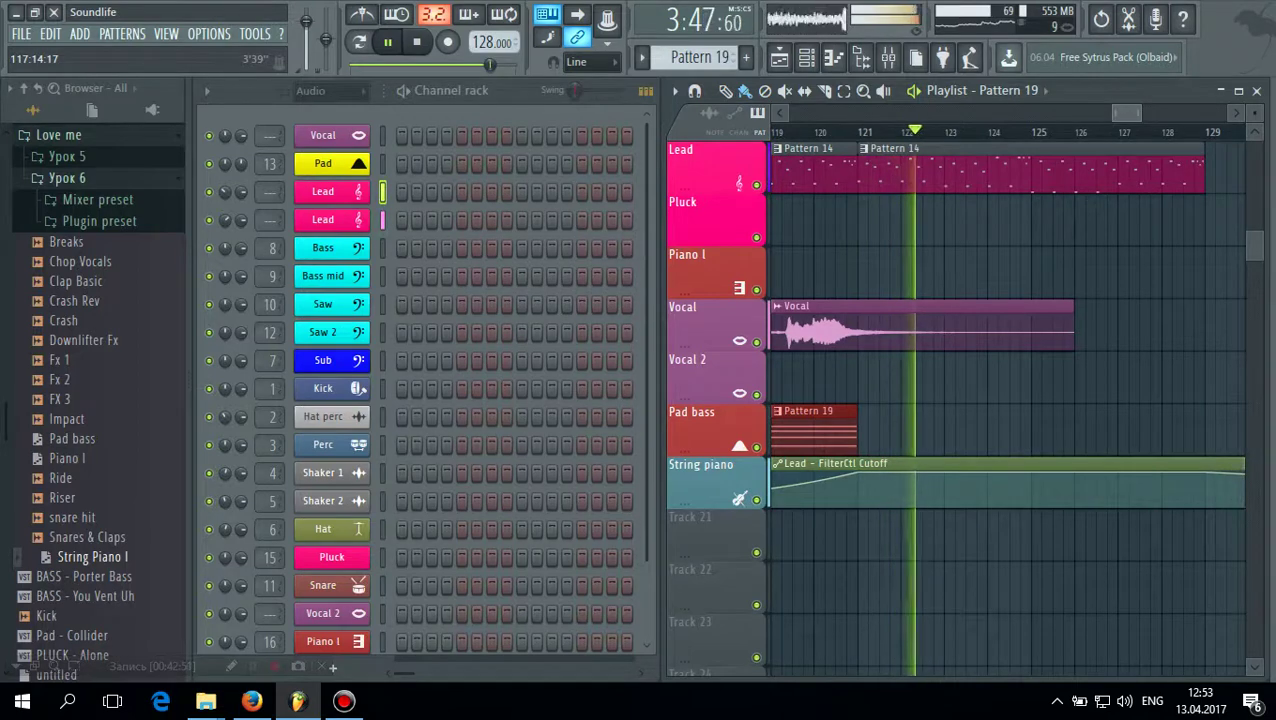
{"action": "key", "text": "ctrl+b"}
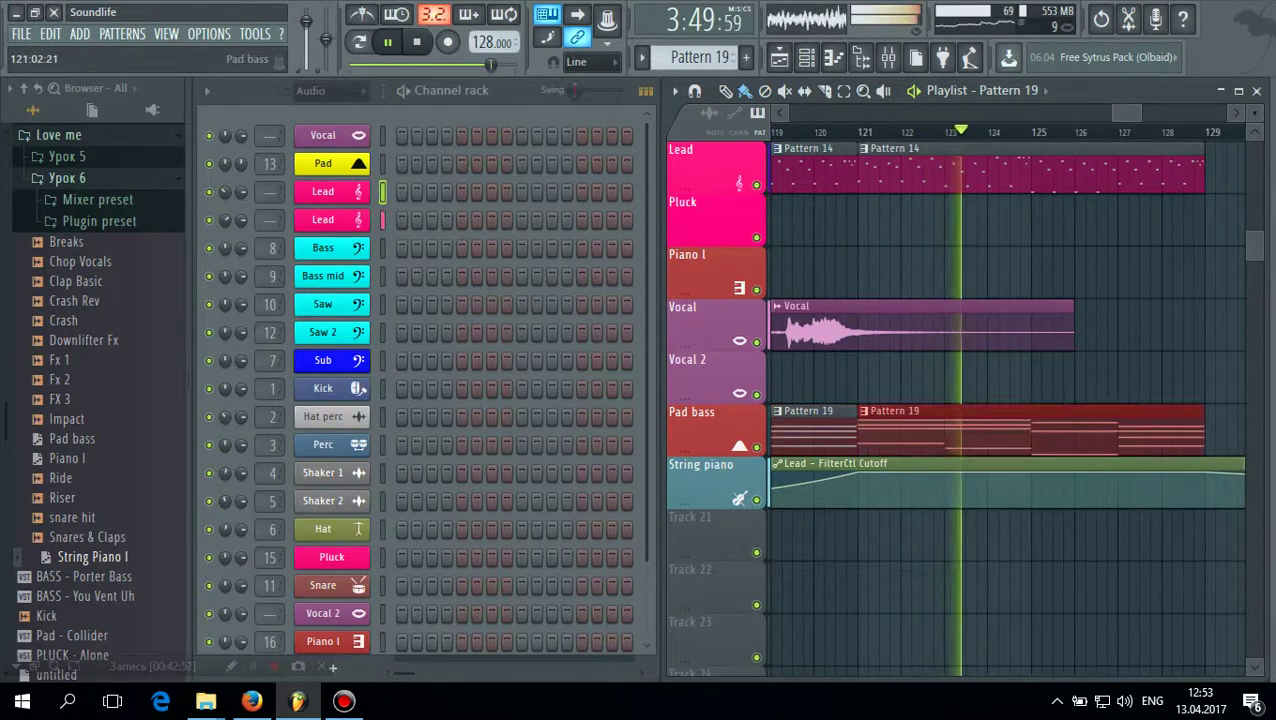
{"action": "scroll", "coordinate": [960, 400], "scroll_direction": "up", "scroll_amount": 5}
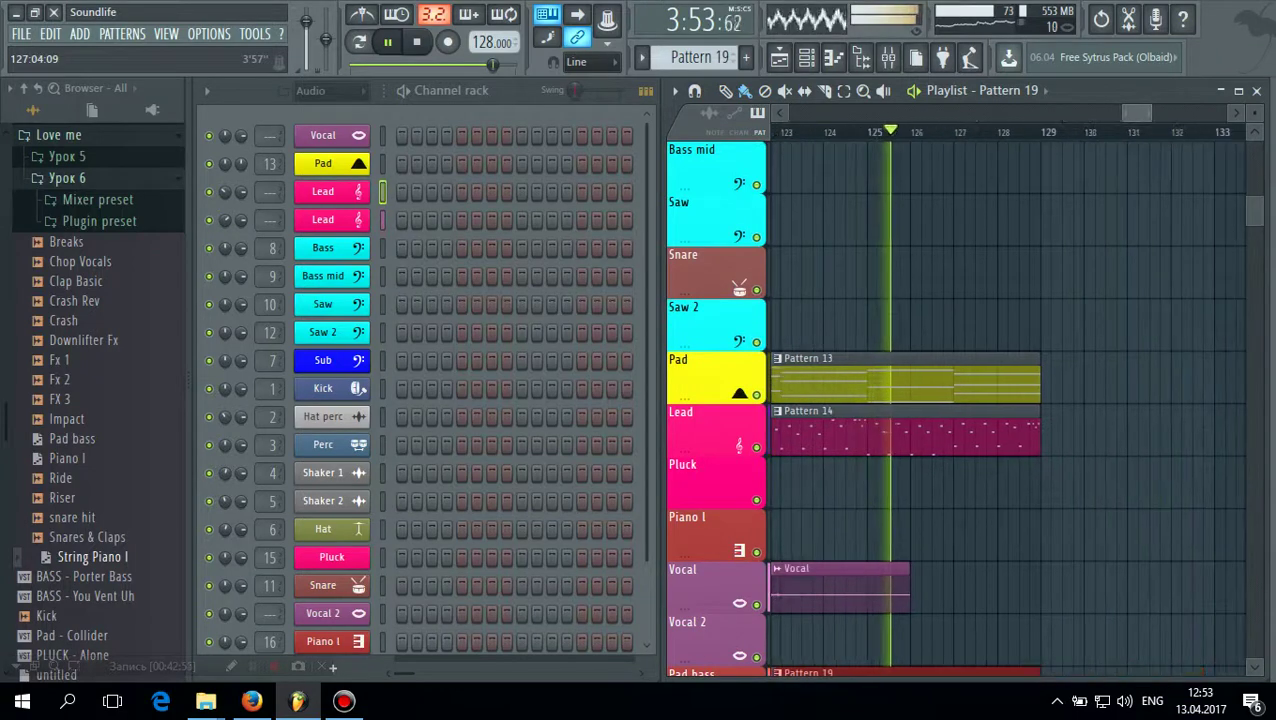
{"action": "scroll", "coordinate": [960, 400], "scroll_direction": "down", "scroll_amount": 5}
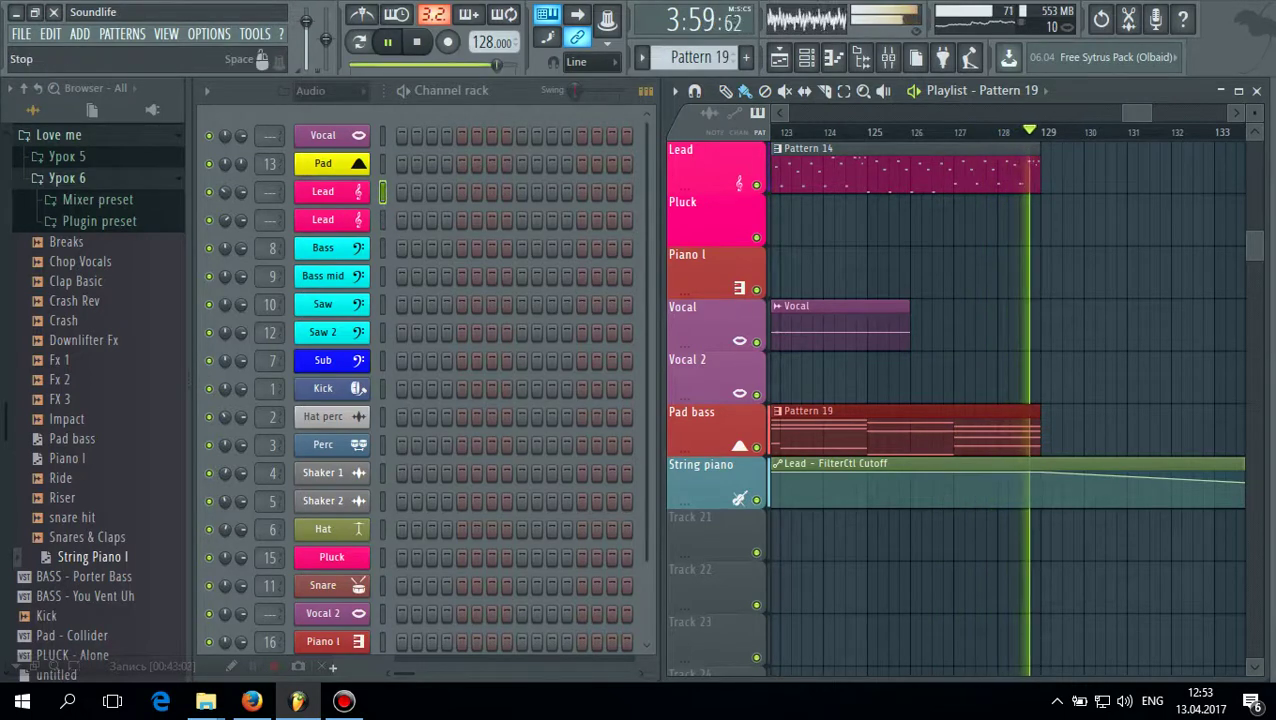
{"action": "key", "text": "space"}
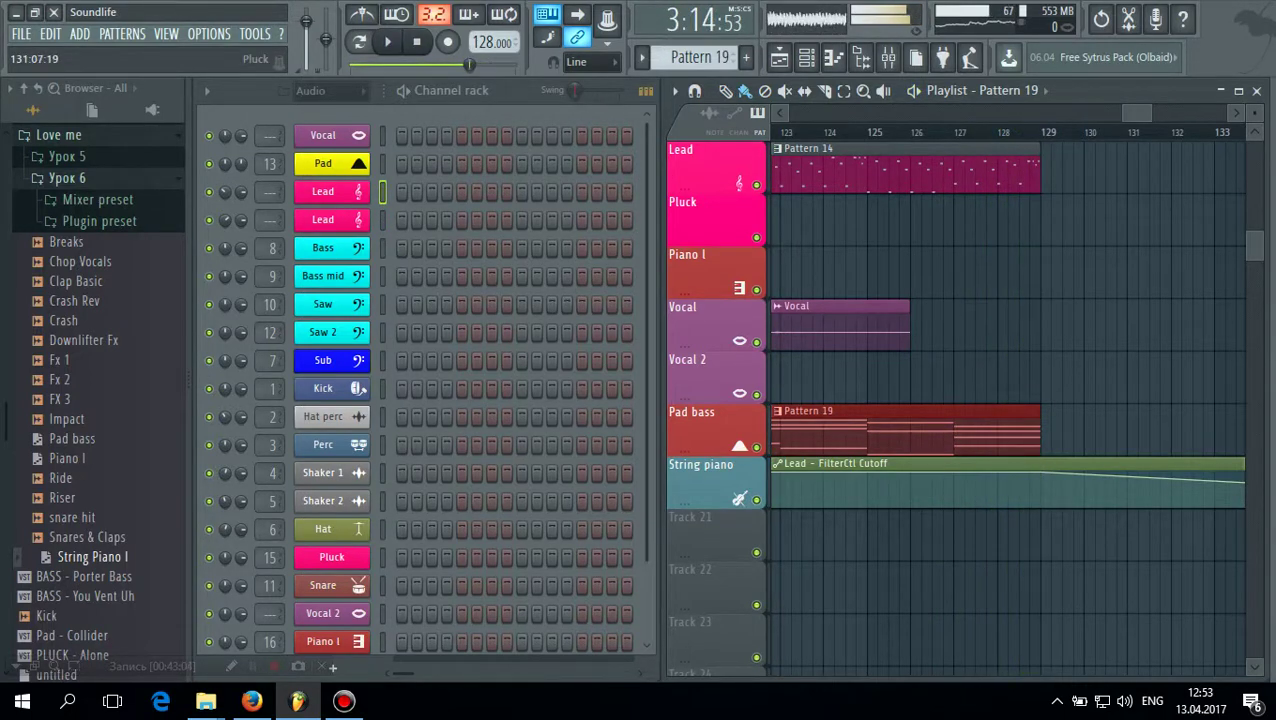
Move the Lead - FilterCtl Cutoff automation clip from the String piano track to Track 34
{"action": "scroll", "coordinate": [955, 400], "scroll_direction": "down", "scroll_amount": 2}
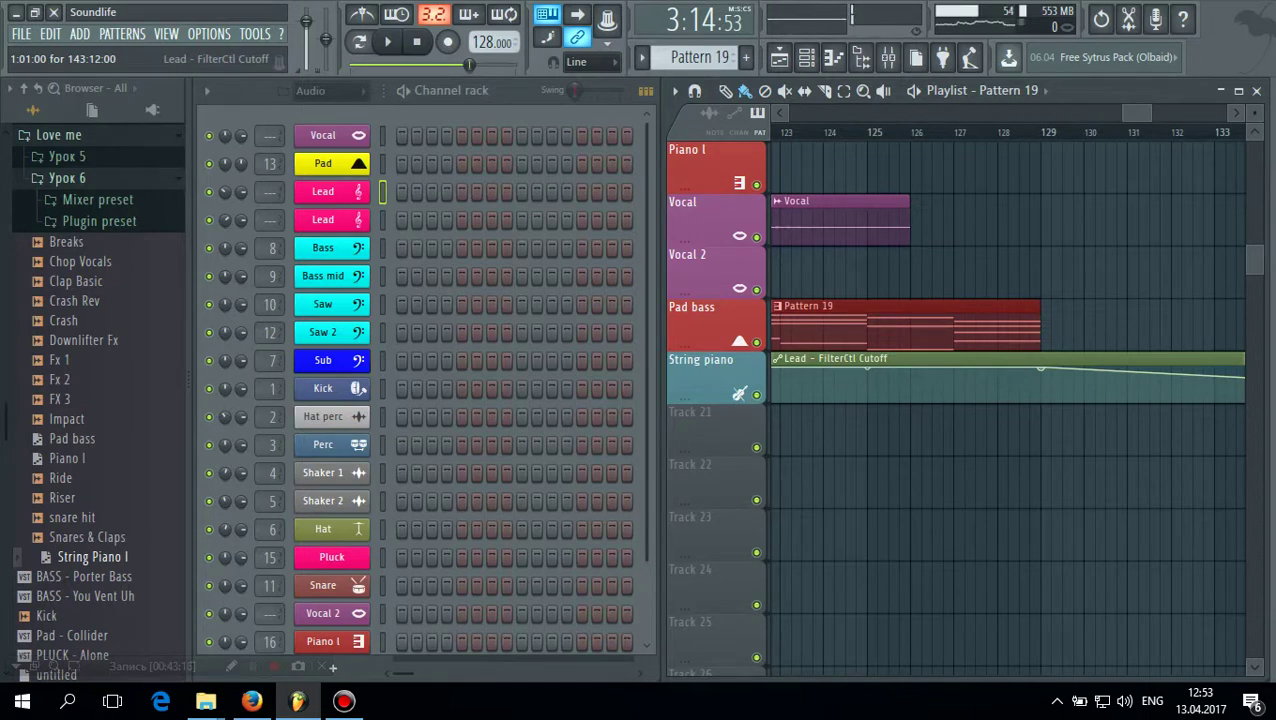
{"action": "left_click_drag", "start_coordinate": [960, 359], "coordinate": [960, 464]}
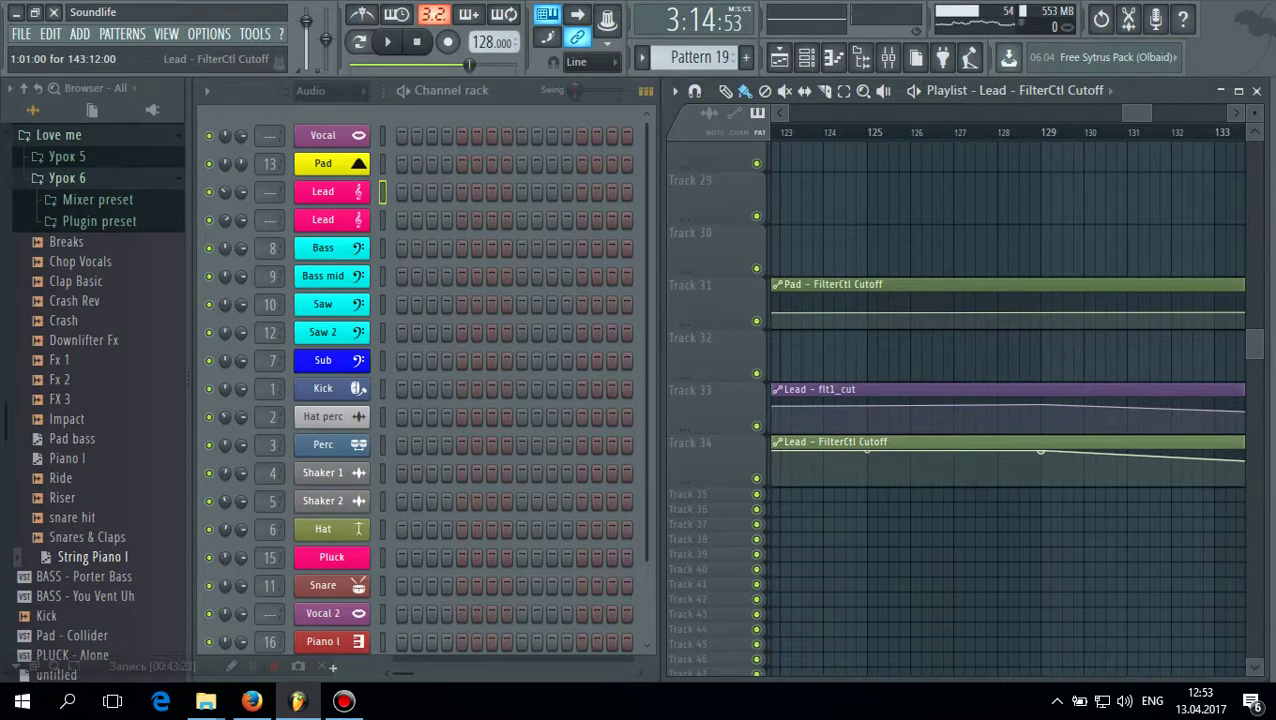
{"action": "scroll", "coordinate": [955, 400], "scroll_direction": "up", "scroll_amount": 15}
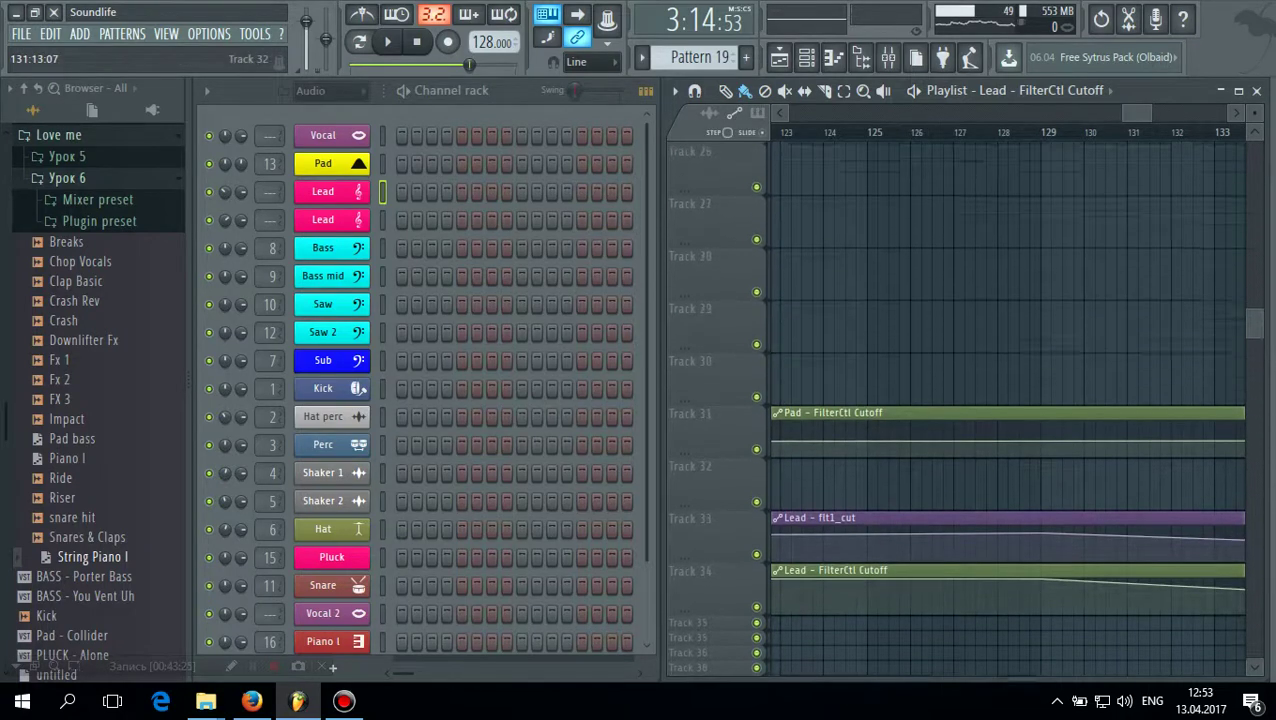
{"action": "scroll", "coordinate": [955, 400], "scroll_direction": "up", "scroll_amount": 3}
{"action": "scroll", "coordinate": [955, 400], "scroll_direction": "down", "scroll_amount": 9}
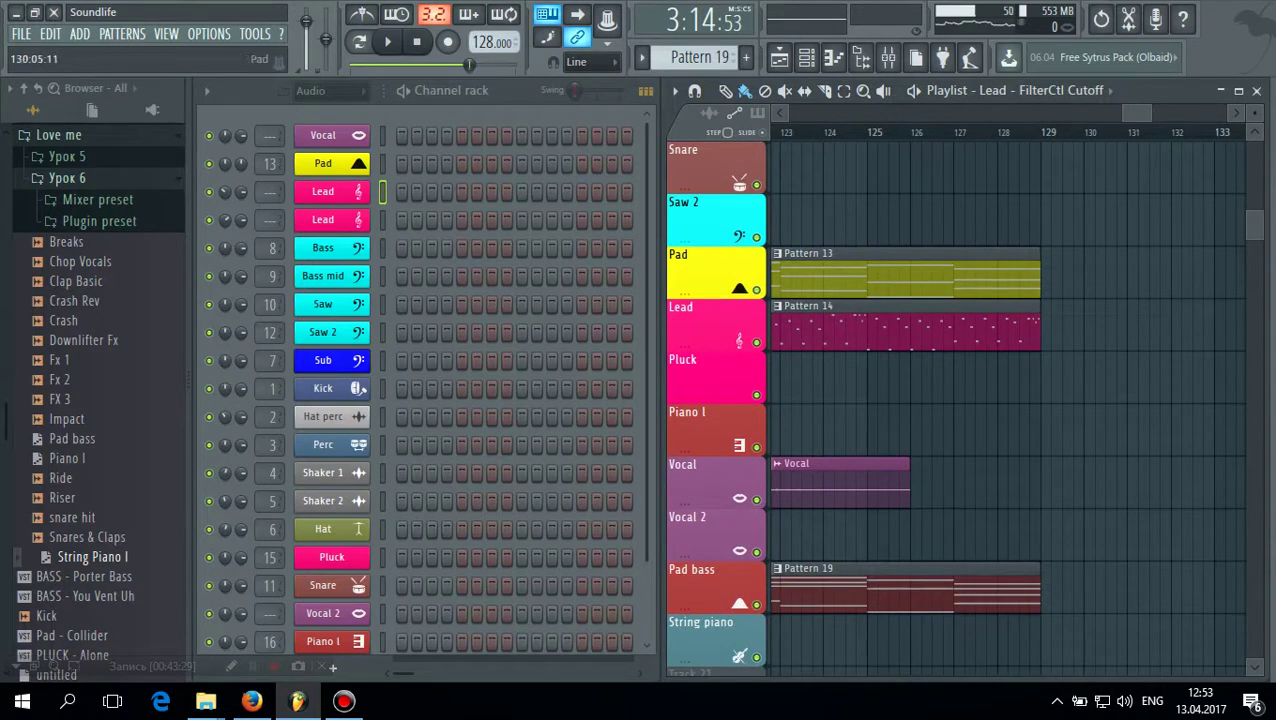
Try to place Pattern 19 on the Pad bass track at bar 129, slicing it near bar 131 and deleting the remainder
{"action": "left_click", "coordinate": [905, 592]}
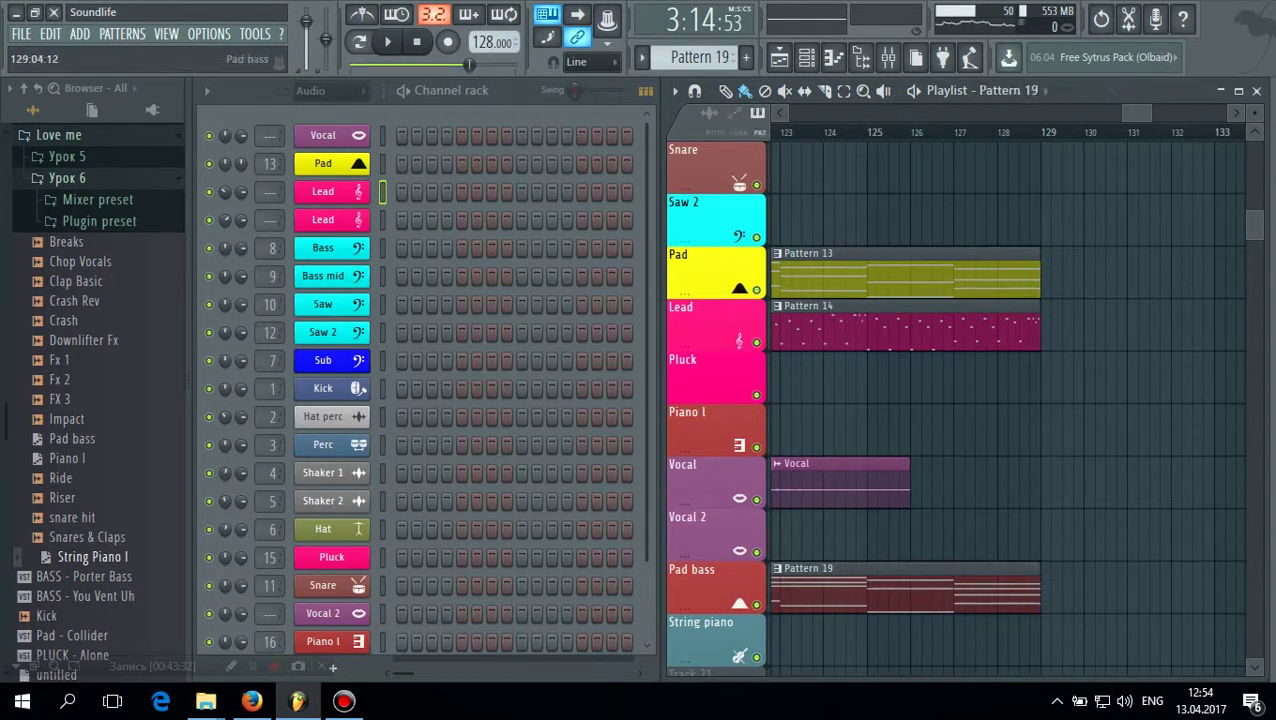
{"action": "left_click", "coordinate": [1046, 592]}
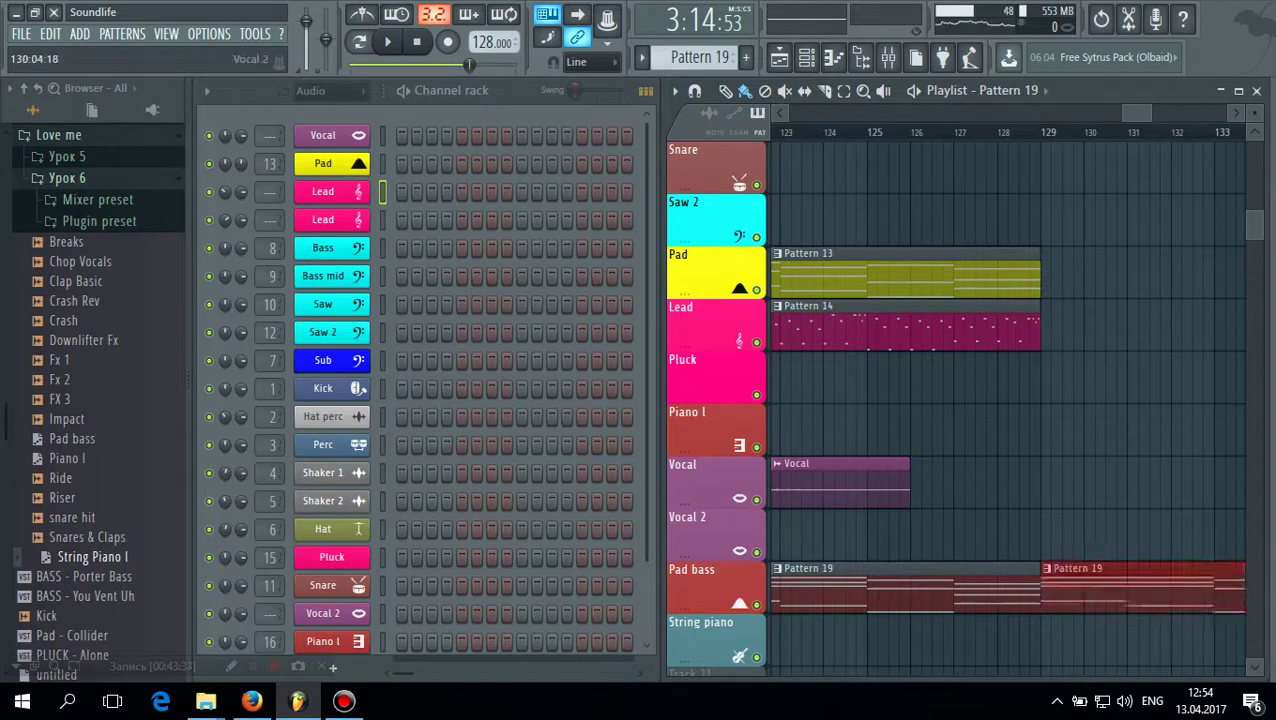
{"action": "scroll", "coordinate": [1040, 592], "scroll_direction": "right", "scroll_amount": 3}
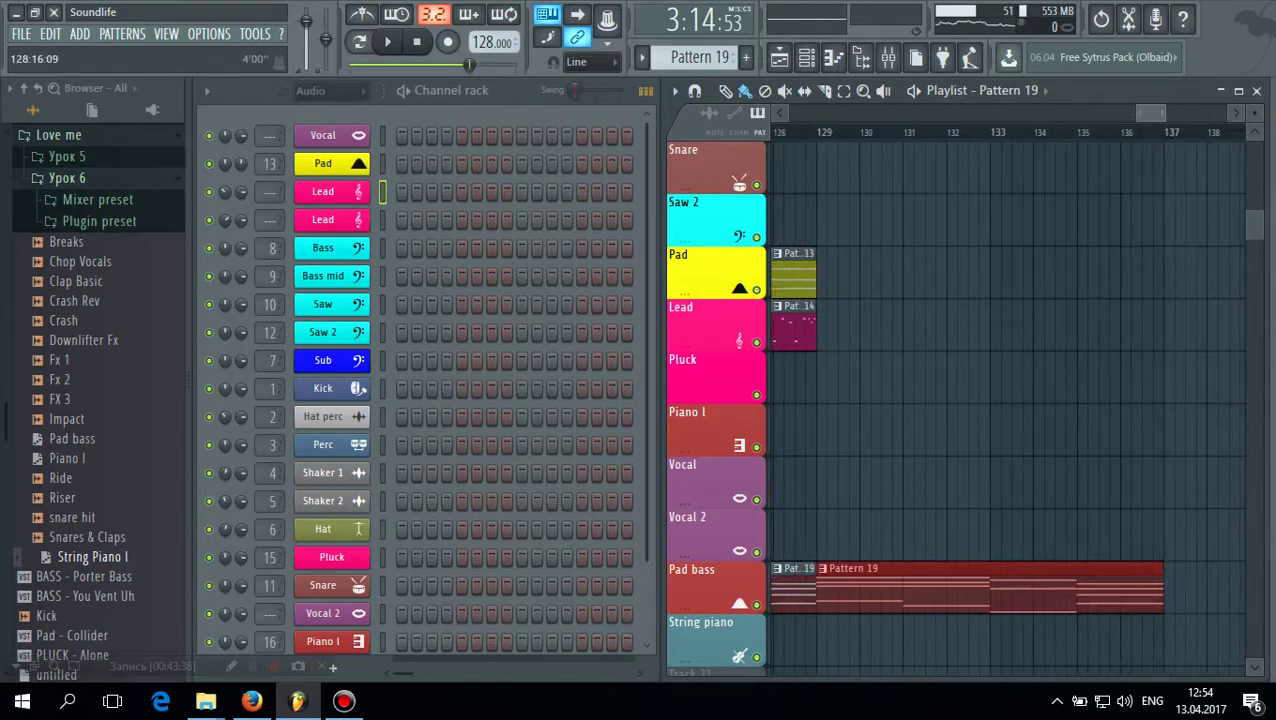
{"action": "key", "text": "c"}
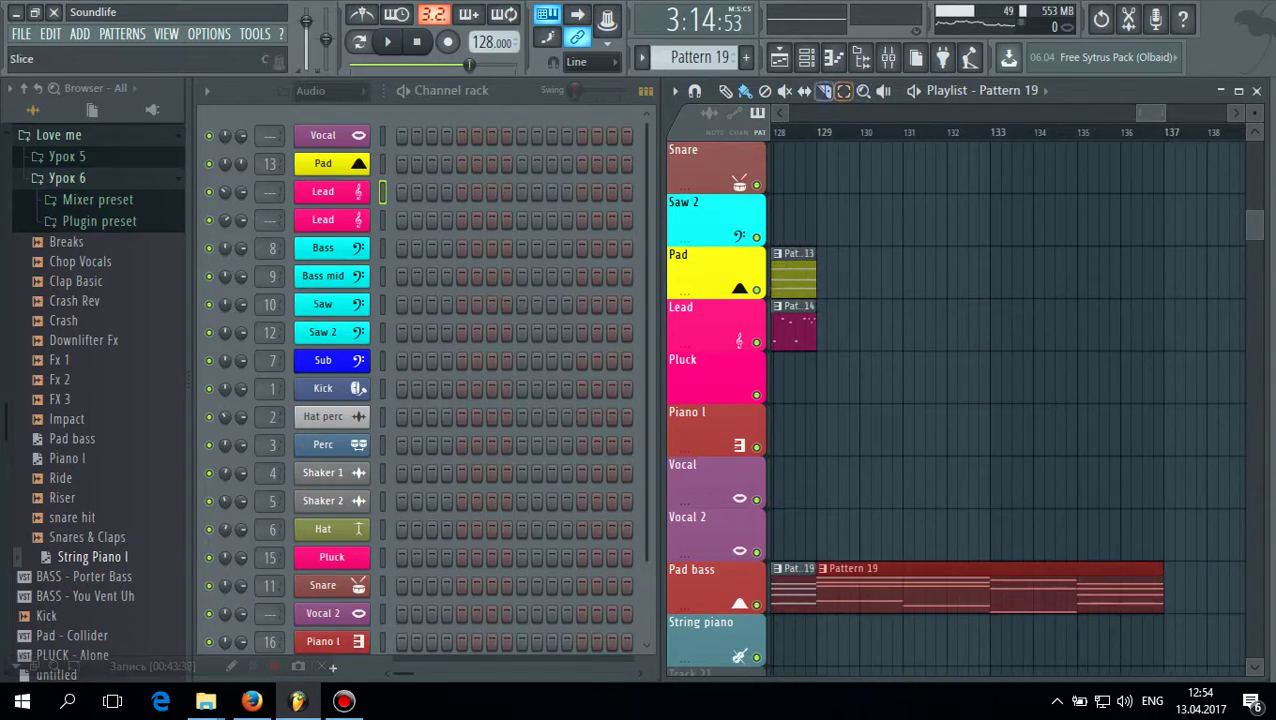
{"action": "left_click", "coordinate": [903, 590]}
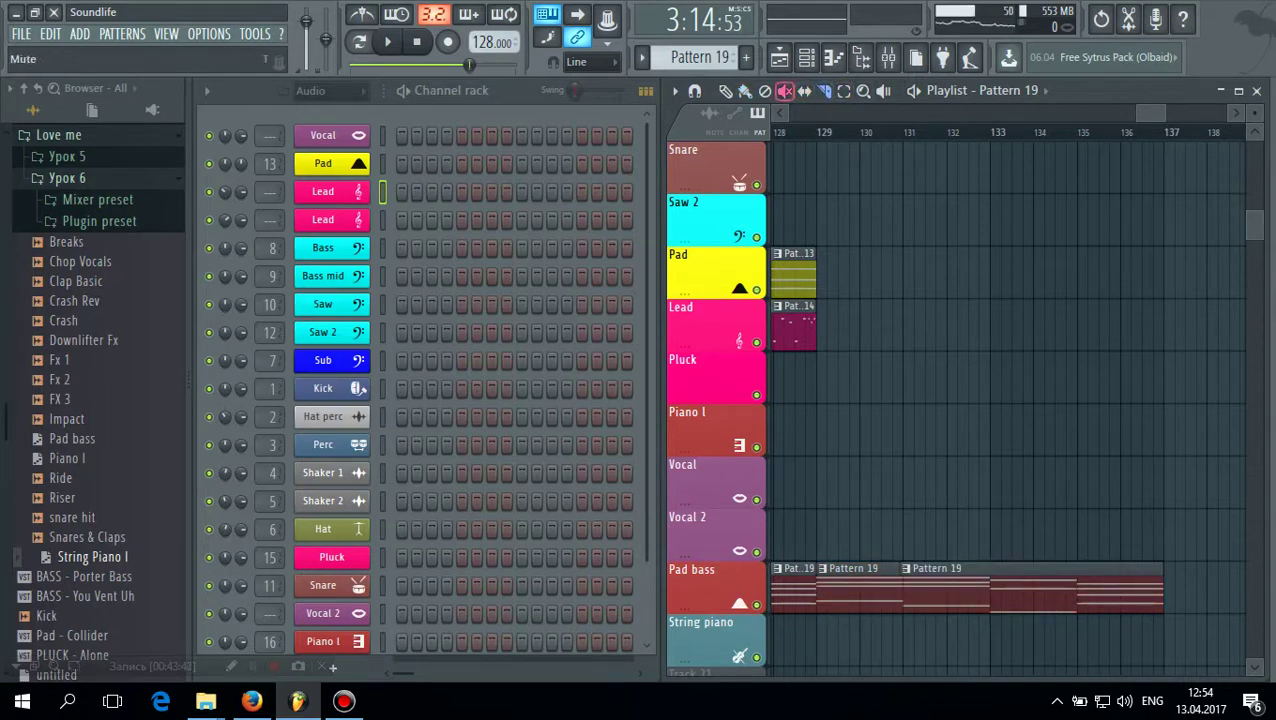
{"action": "right_click", "coordinate": [1003, 590]}
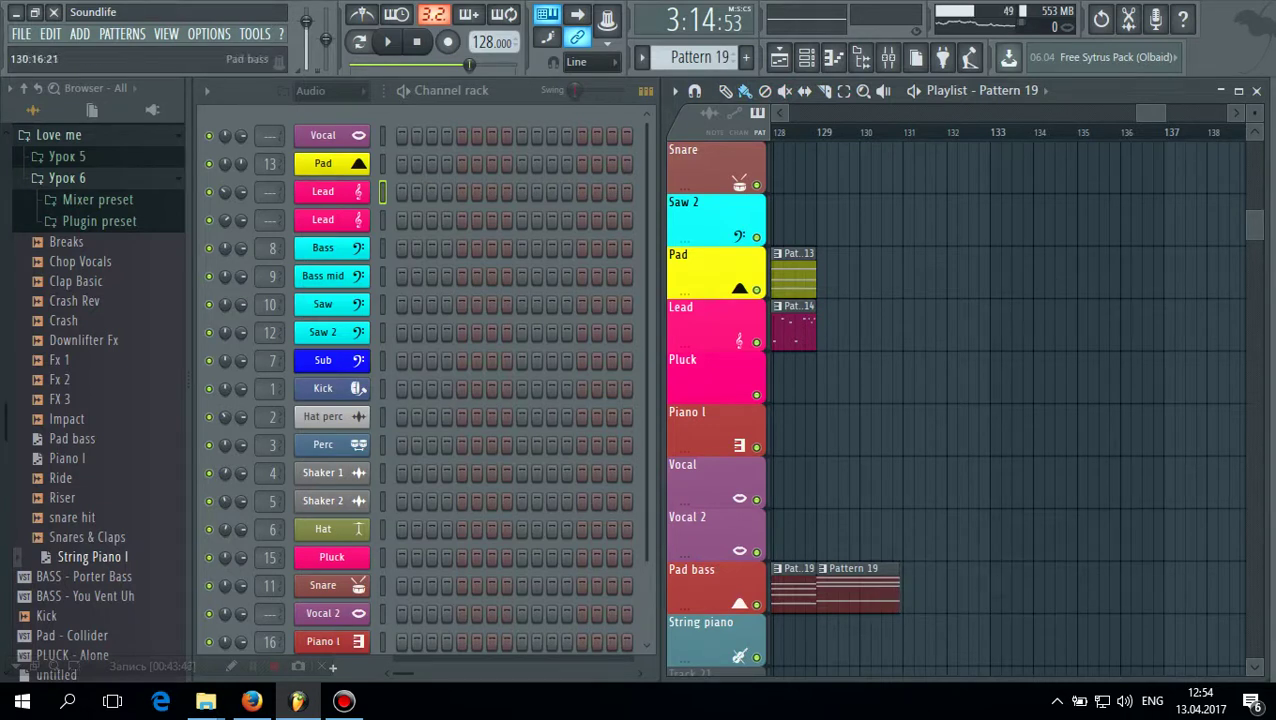
Remove the trimmed Pattern 19 clip after bar 129 from the Pad bass track
{"action": "left_click", "coordinate": [903, 590]}
{"action": "right_click", "coordinate": [910, 590]}
{"action": "left_click_drag", "start_coordinate": [1165, 113], "coordinate": [1145, 113]}
{"action": "right_click", "coordinate": [918, 592]}
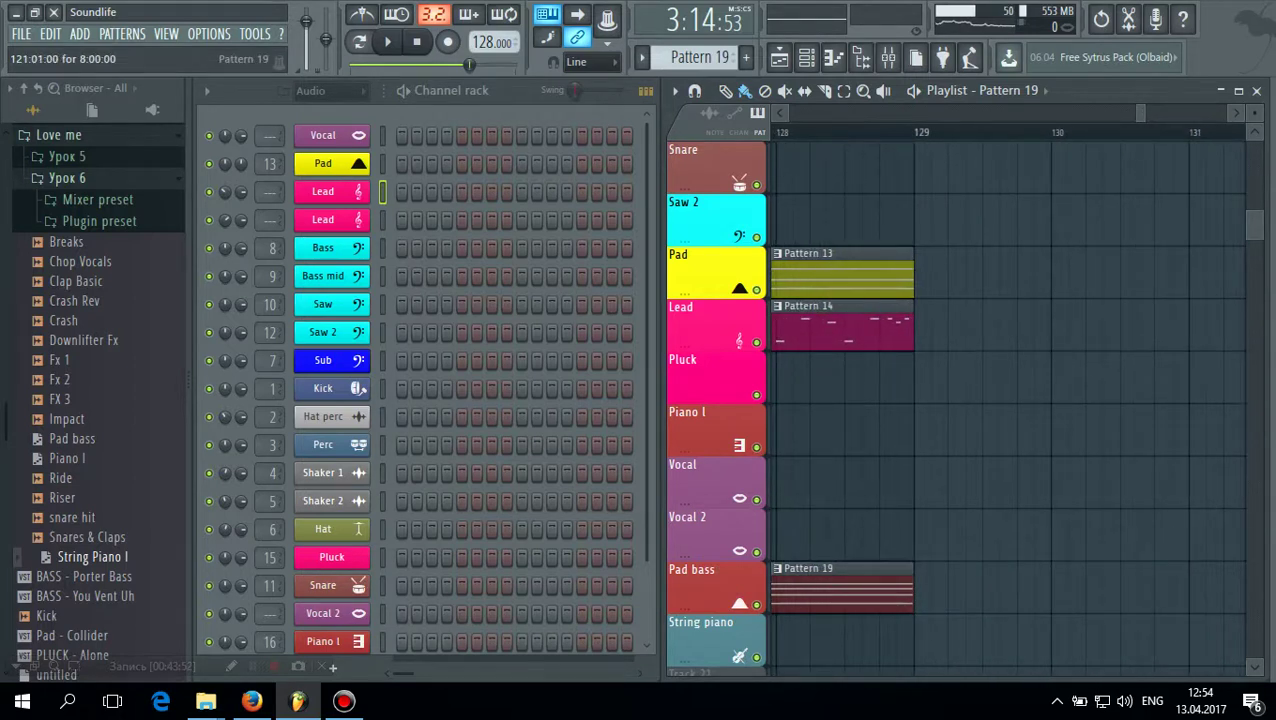
Place Pattern 19 on the Pad bass track at bar 129, trim it to two bars, and repeat the trimmed clip at bar 131
{"action": "left_click", "coordinate": [919, 592]}
{"action": "left_click_drag", "start_coordinate": [1145, 113], "coordinate": [1143, 113]}
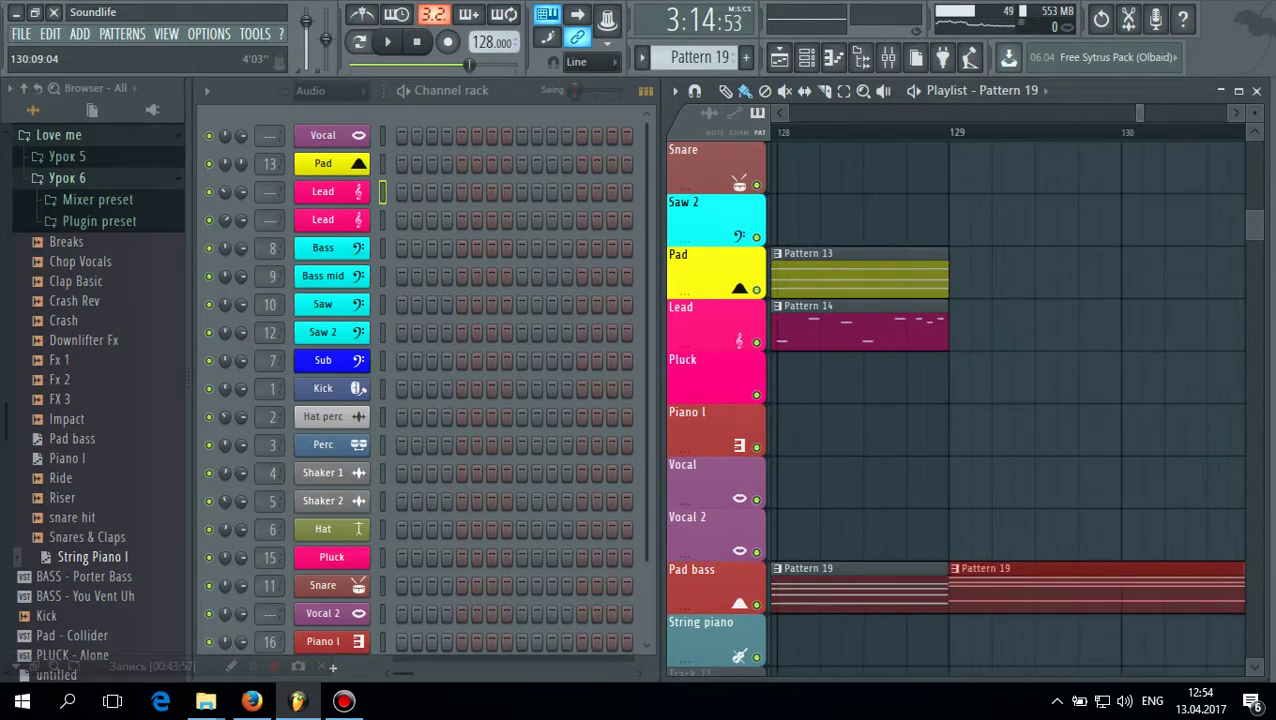
{"action": "left_click", "coordinate": [1237, 113]}
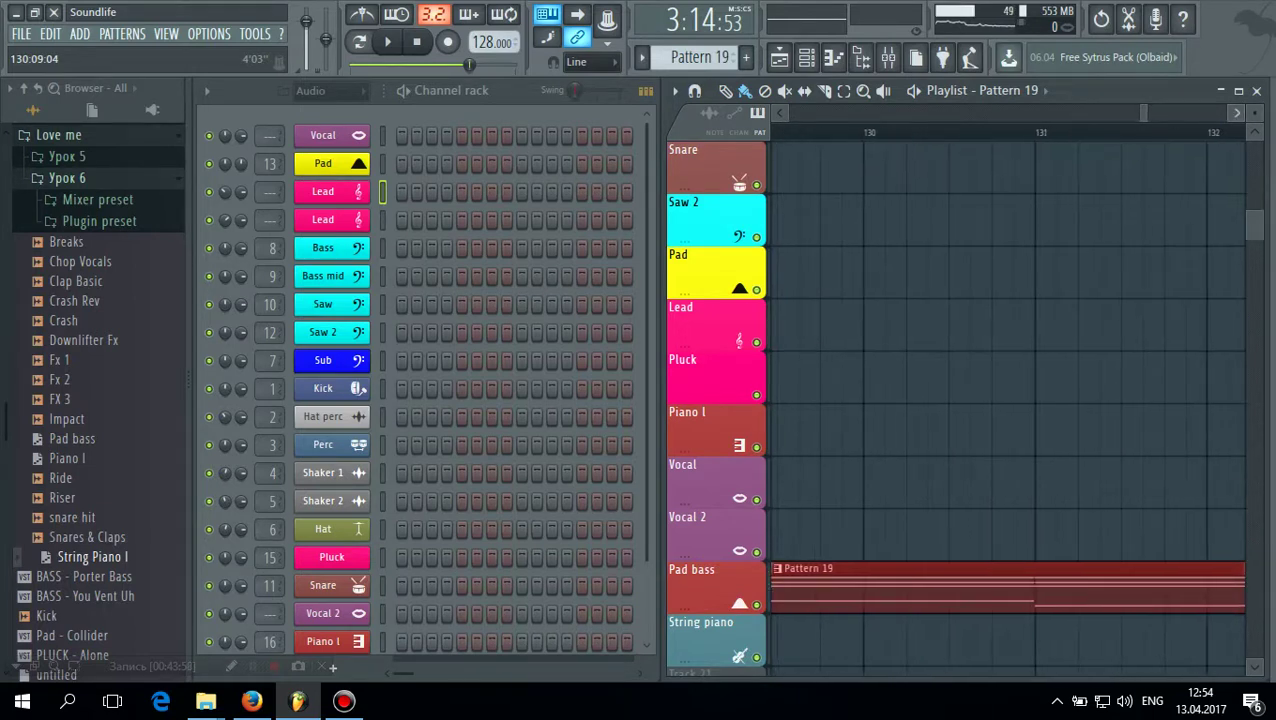
{"action": "left_click", "coordinate": [824, 91]}
{"action": "left_click_drag", "start_coordinate": [1035, 628], "coordinate": [1035, 630]}
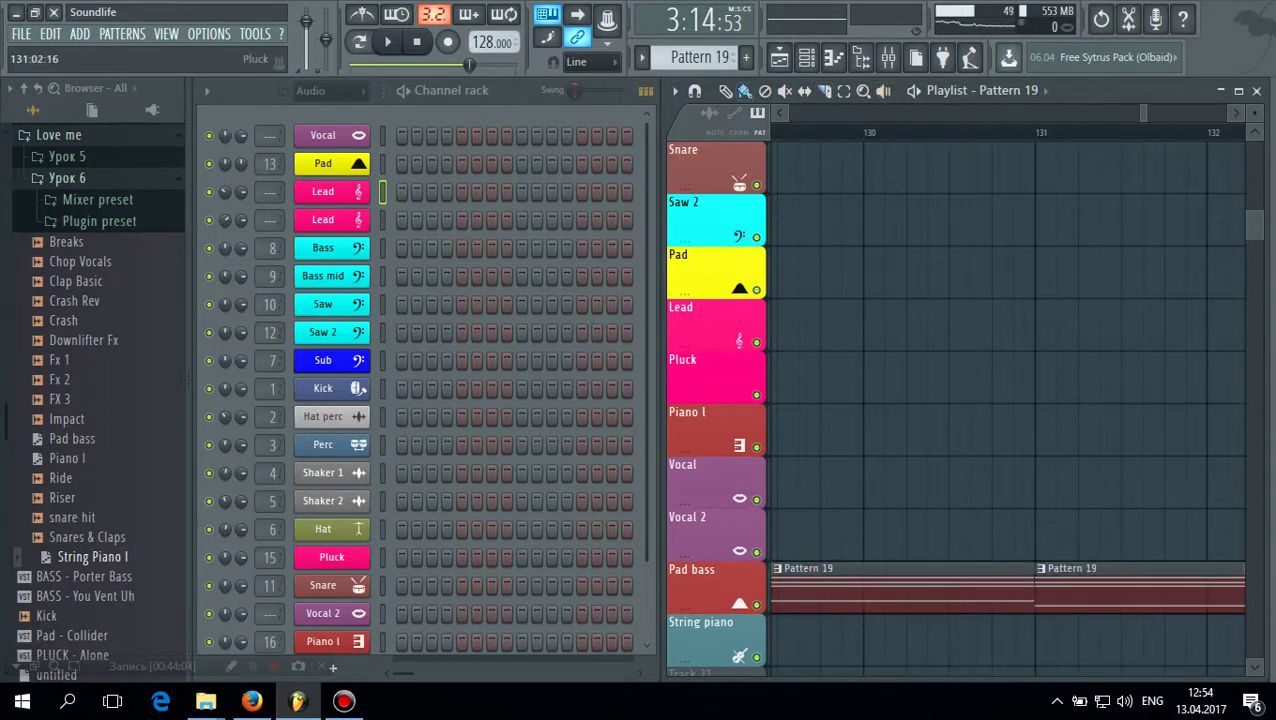
{"action": "right_click", "coordinate": [1045, 585]}
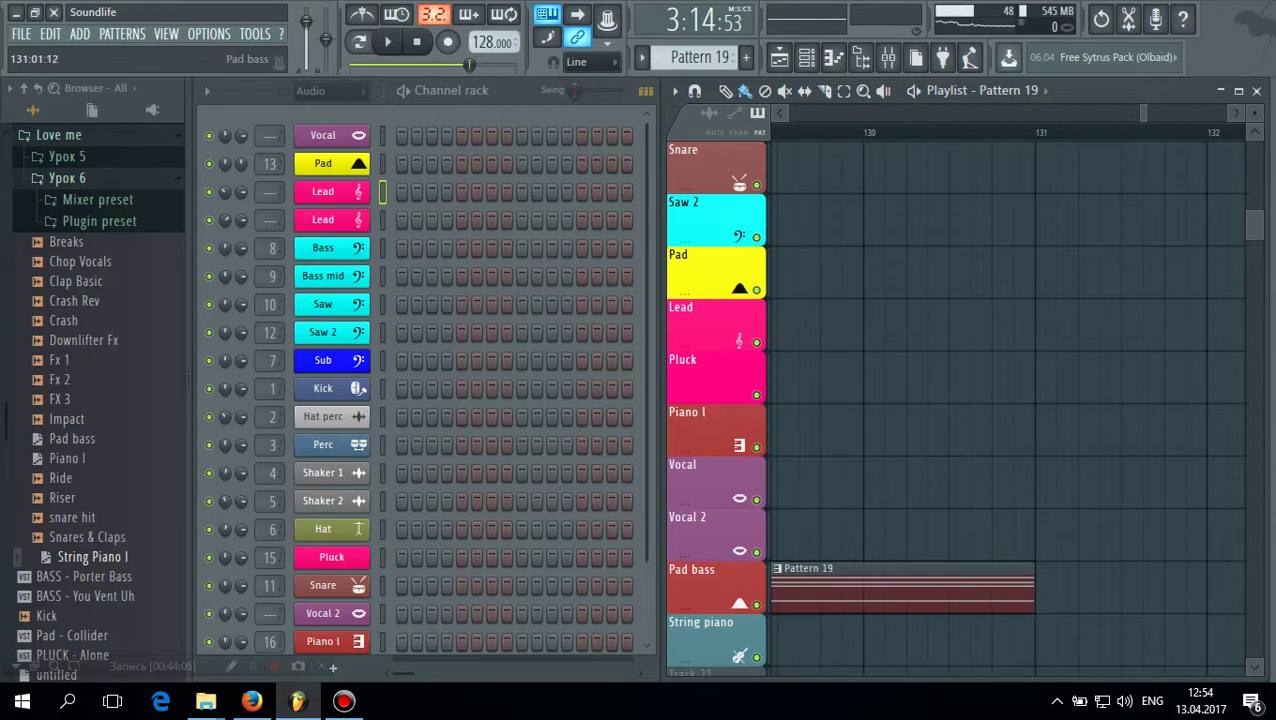
{"action": "left_click", "coordinate": [1042, 587]}
{"action": "mouse_move", "coordinate": [1146, 114]}
{"action": "left_mouse_down"}
{"action": "mouse_move", "coordinate": [1160, 114]}
{"action": "mouse_move", "coordinate": [1142, 114]}
{"action": "left_mouse_up"}
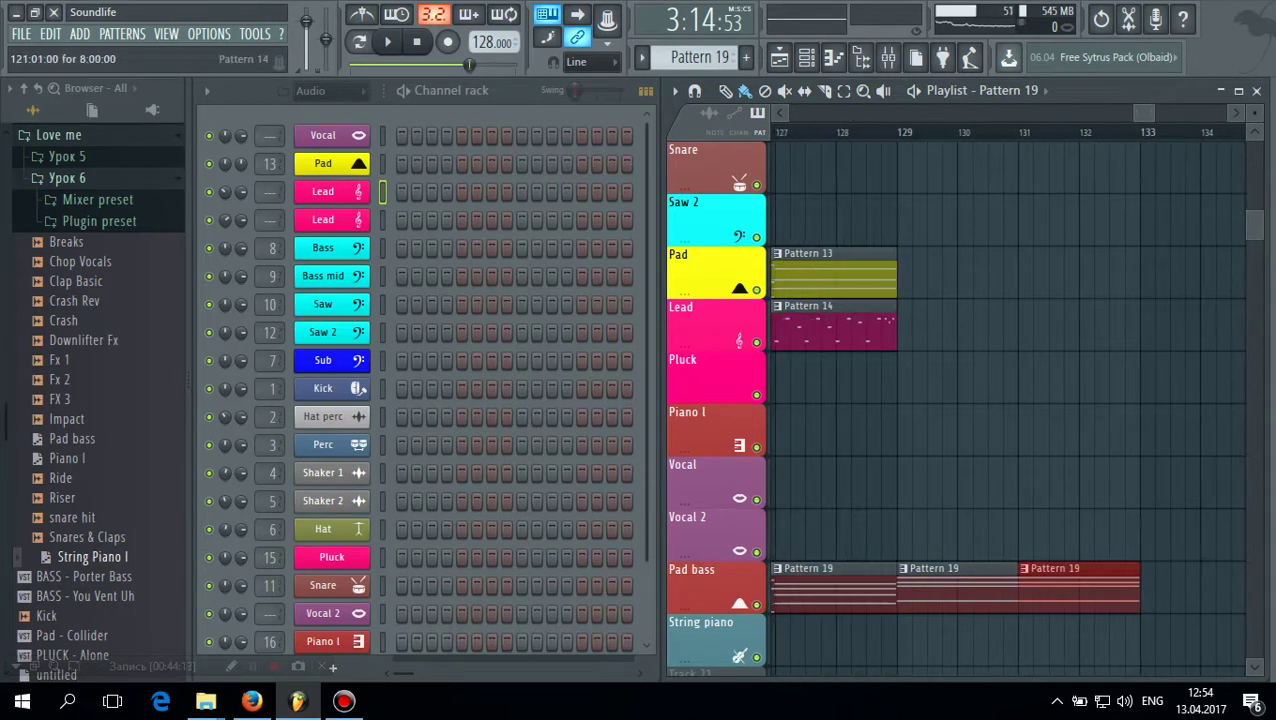
Place Pattern 14 on the Lead track at bar 129, trim it to one bar, and repeat the trimmed clip up to bar 135
{"action": "left_click", "coordinate": [843, 330]}
{"action": "left_click", "coordinate": [904, 329]}
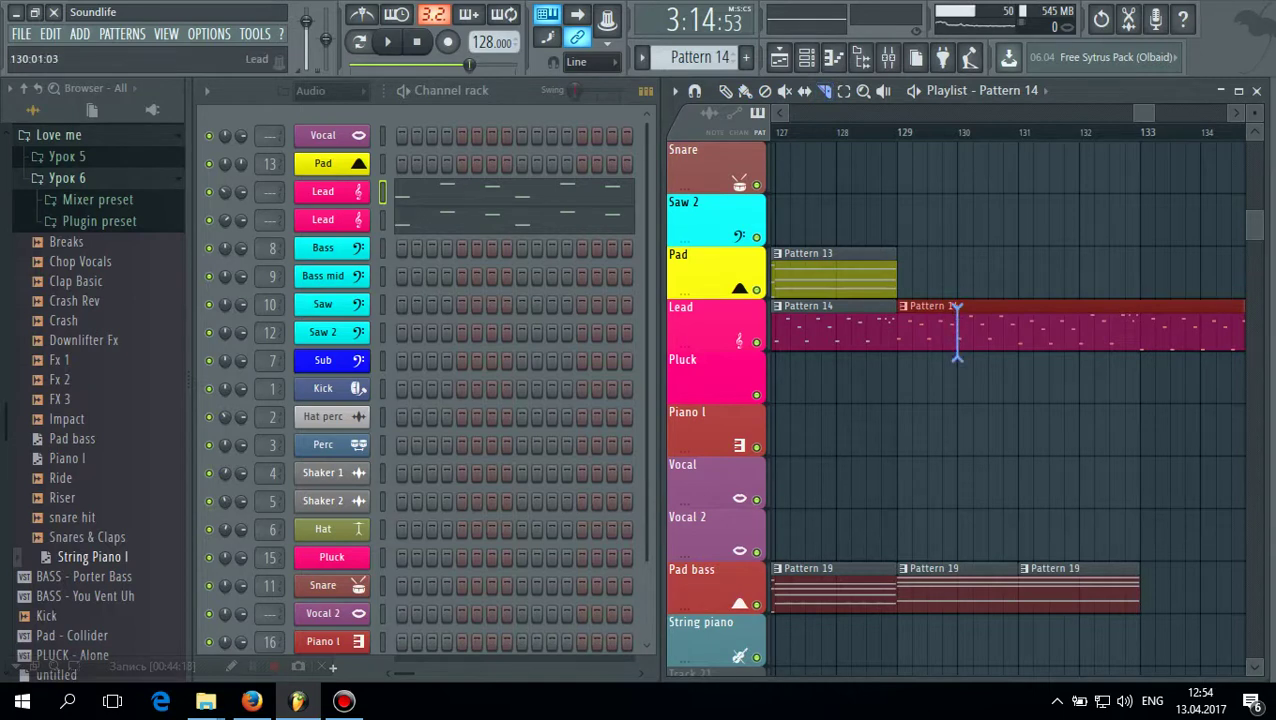
{"action": "left_click_drag", "start_coordinate": [957, 307], "coordinate": [957, 360]}
{"action": "left_click", "coordinate": [804, 90]}
{"action": "right_click", "coordinate": [1034, 330]}
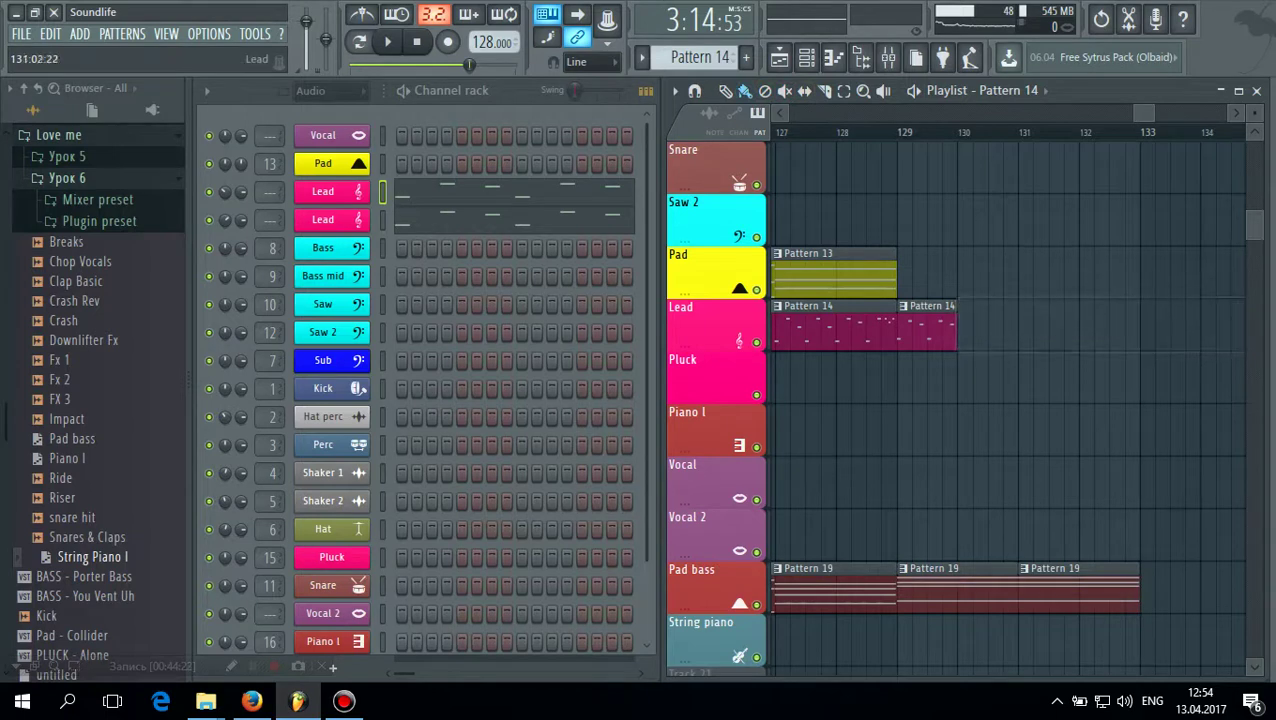
{"action": "left_click_drag", "start_coordinate": [960, 325], "coordinate": [1222, 325]}
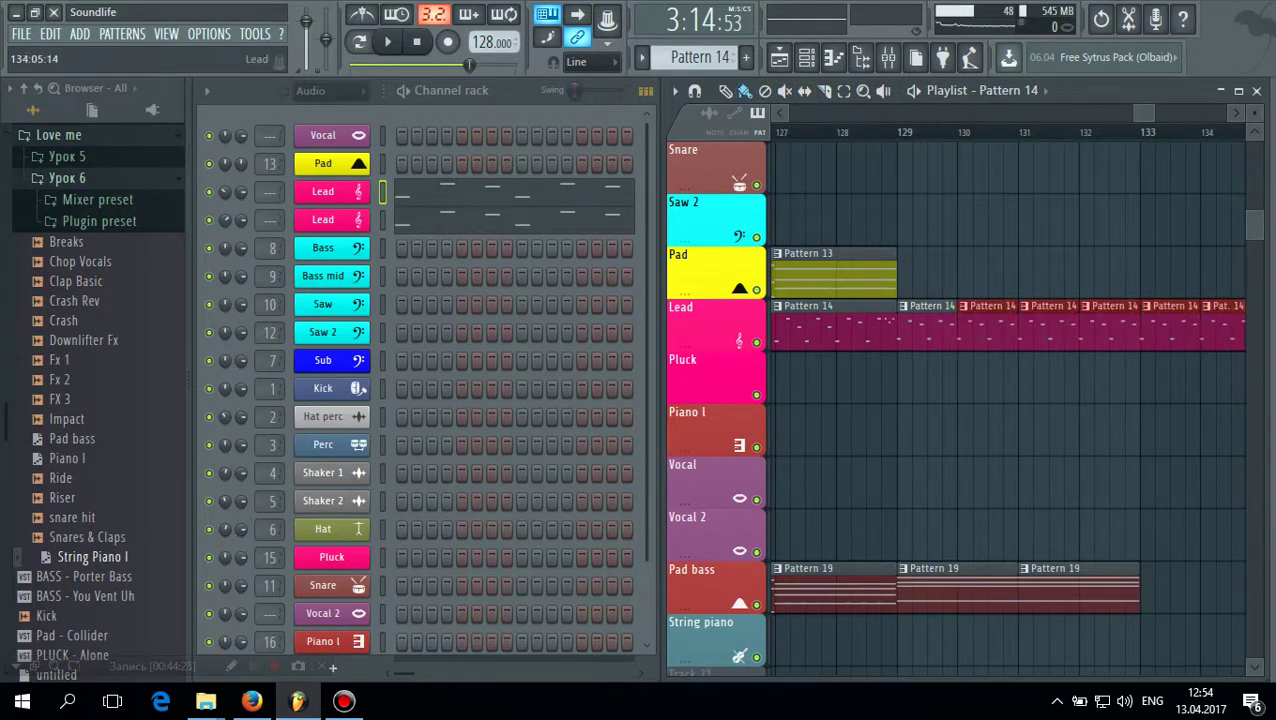
Play the song from just before bar 128 to hear the transition into the looped Lead and Pad bass clips
{"action": "left_click", "coordinate": [835, 131]}
{"action": "key", "text": "space"}
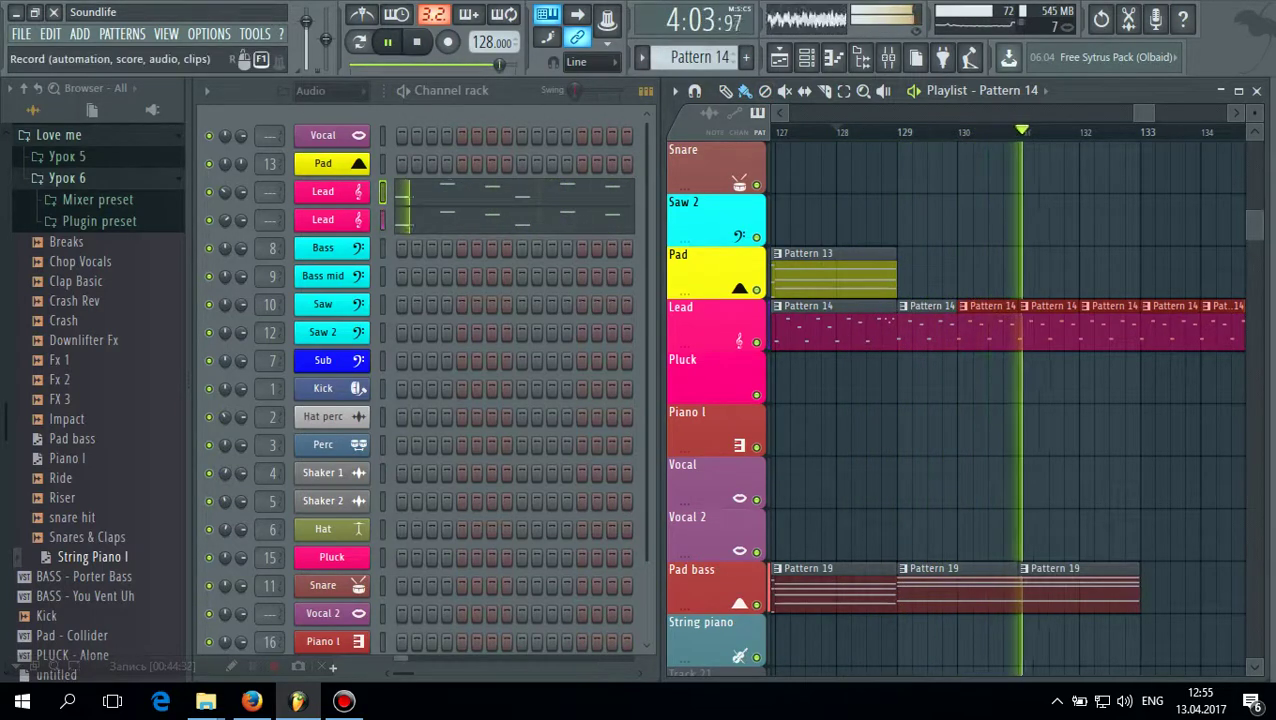
{"action": "key", "text": "space"}
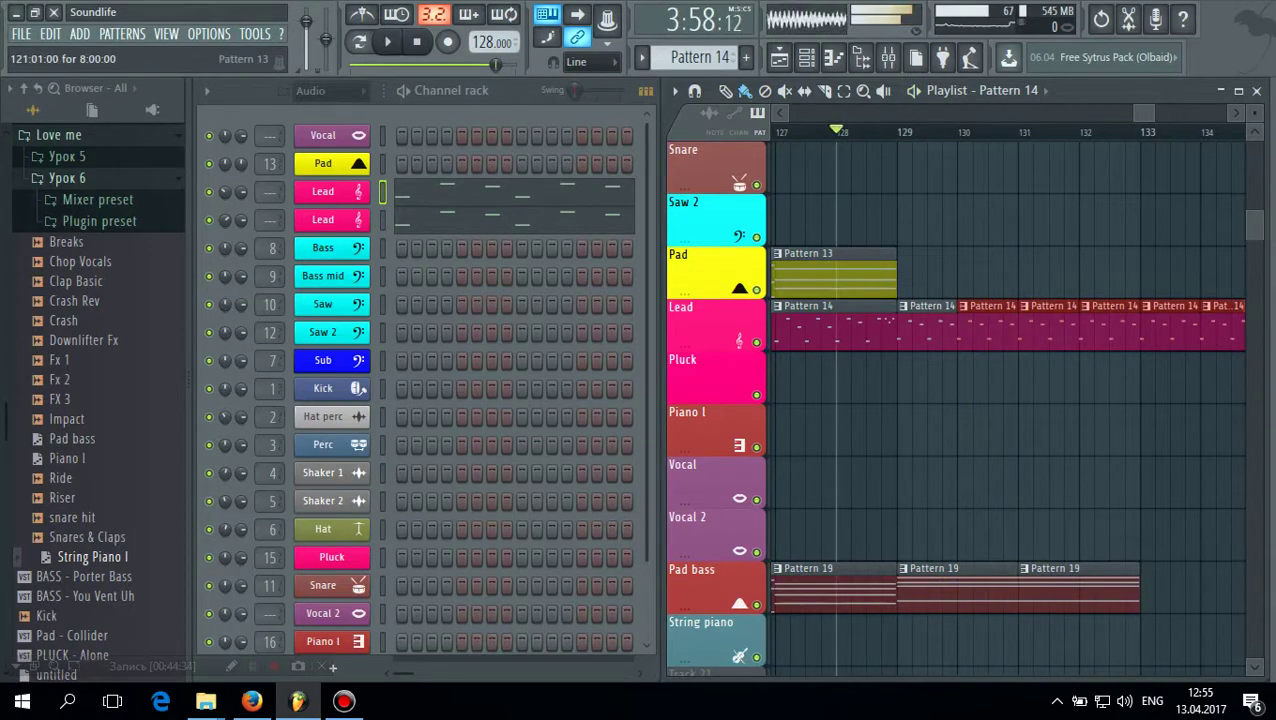
Place Pattern 13 on the Pad track at bar 129, trim it to two bars, and repeat the trimmed clip up to bar 137
{"action": "left_click", "coordinate": [866, 277]}
{"action": "left_click", "coordinate": [901, 276]}
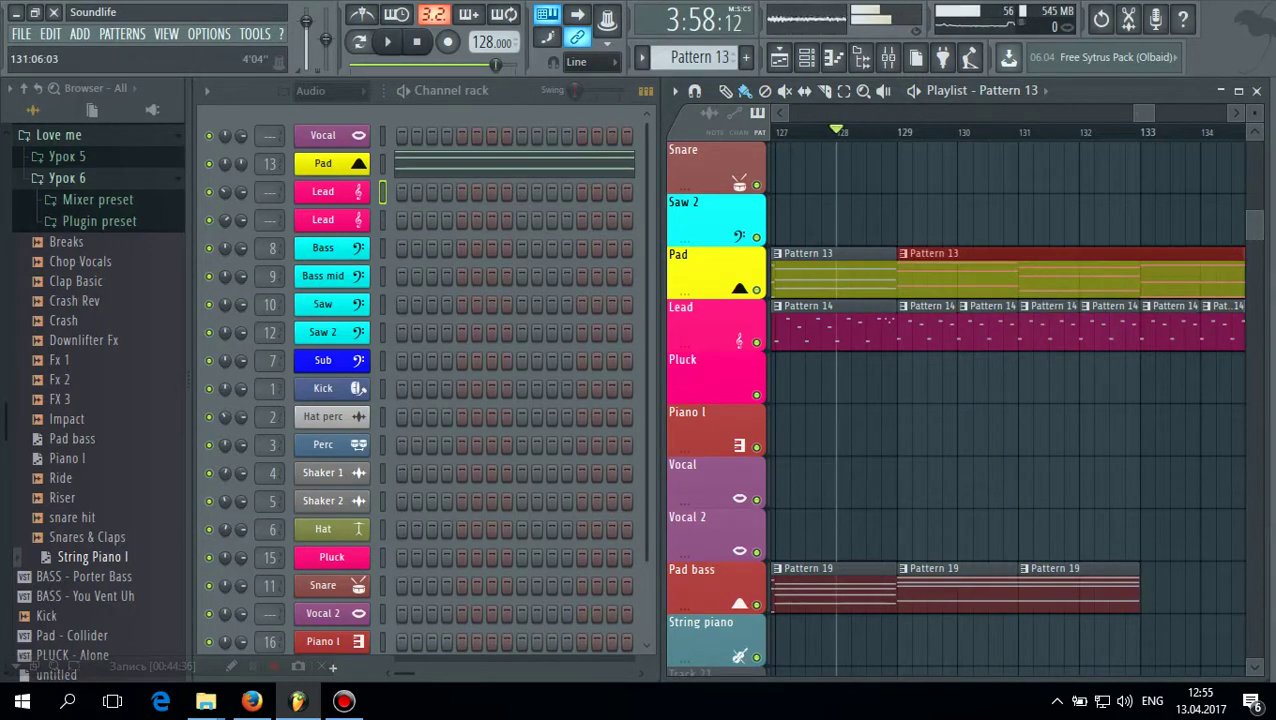
{"action": "left_click", "coordinate": [825, 91]}
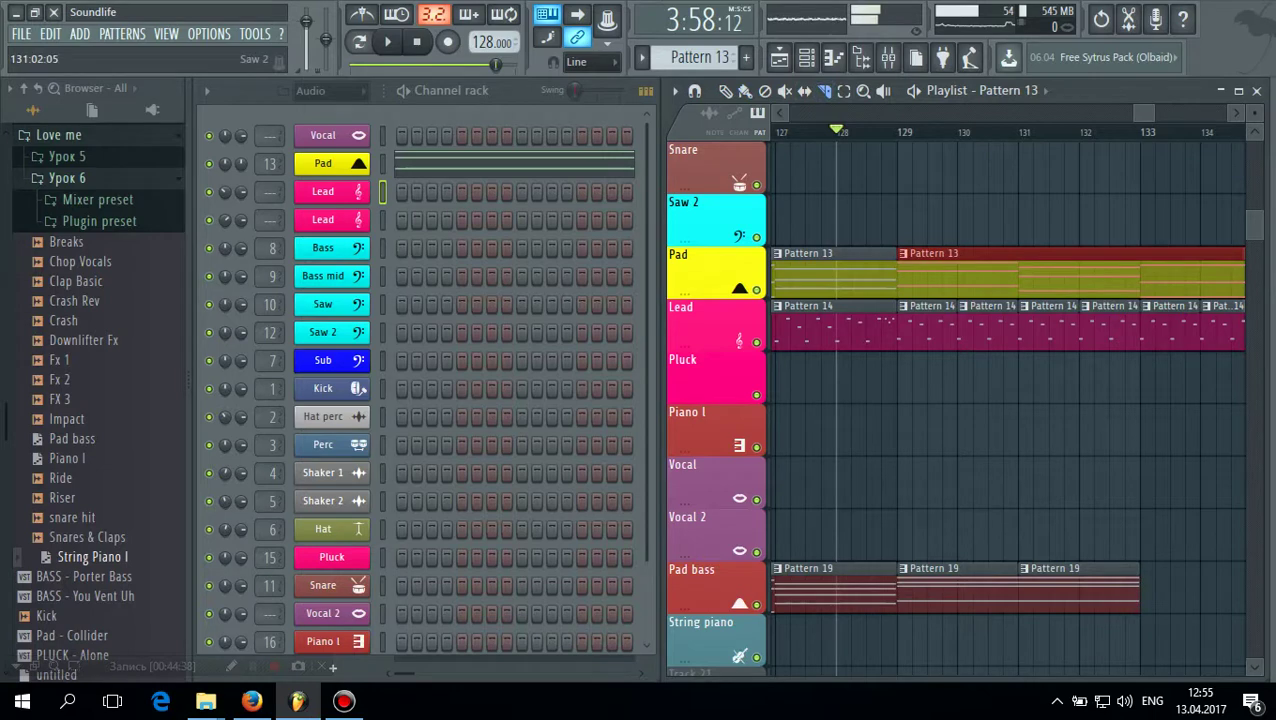
{"action": "left_click", "coordinate": [1018, 258]}
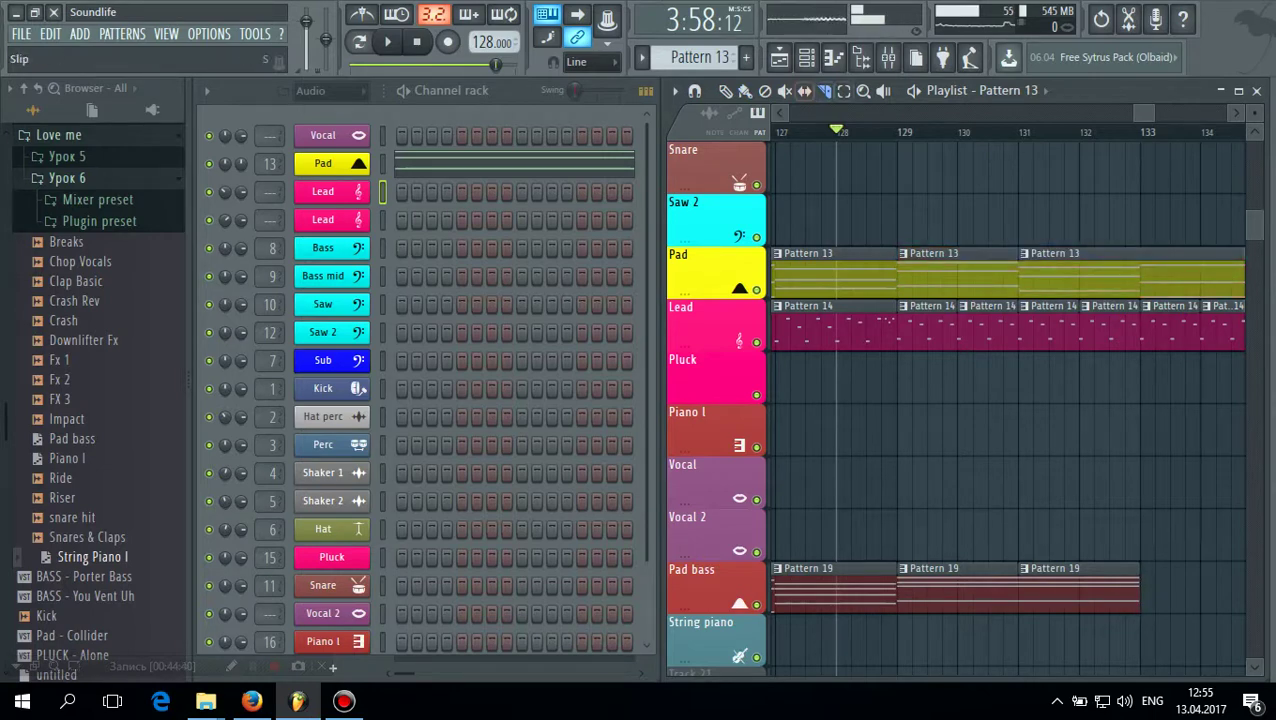
{"action": "right_click", "coordinate": [1128, 272]}
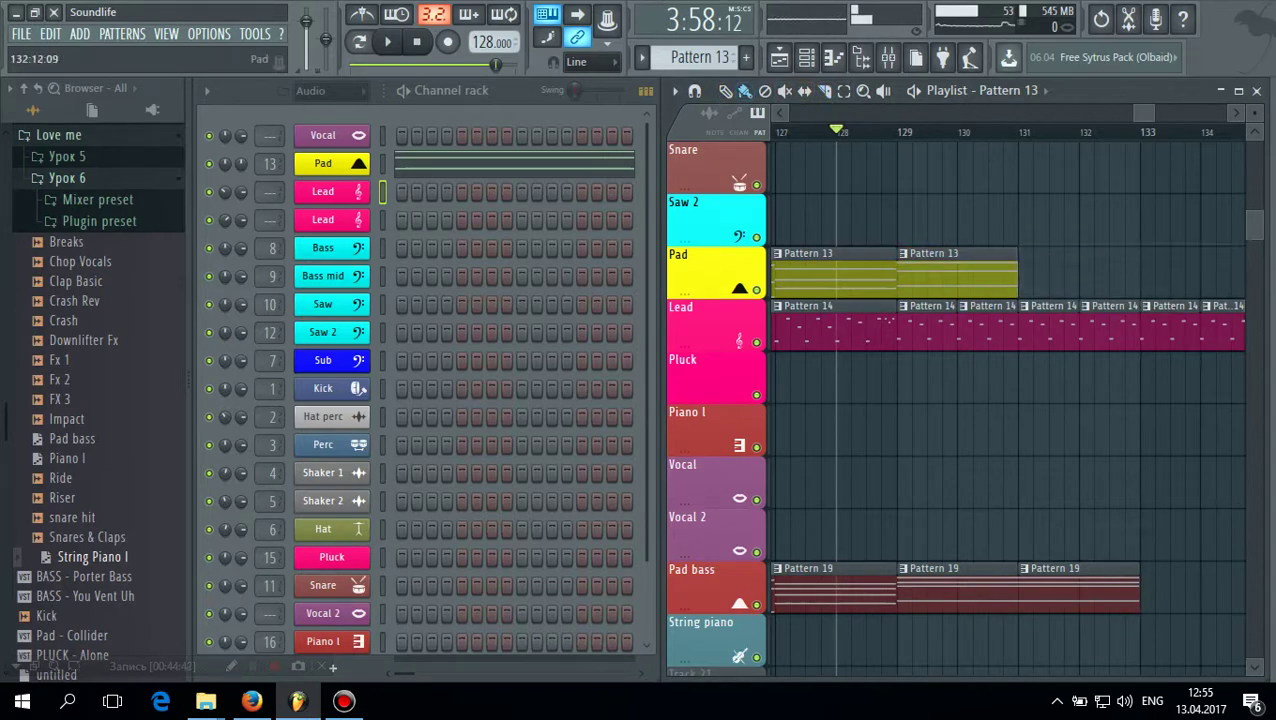
{"action": "left_click_drag", "start_coordinate": [1145, 113], "coordinate": [1151, 113]}
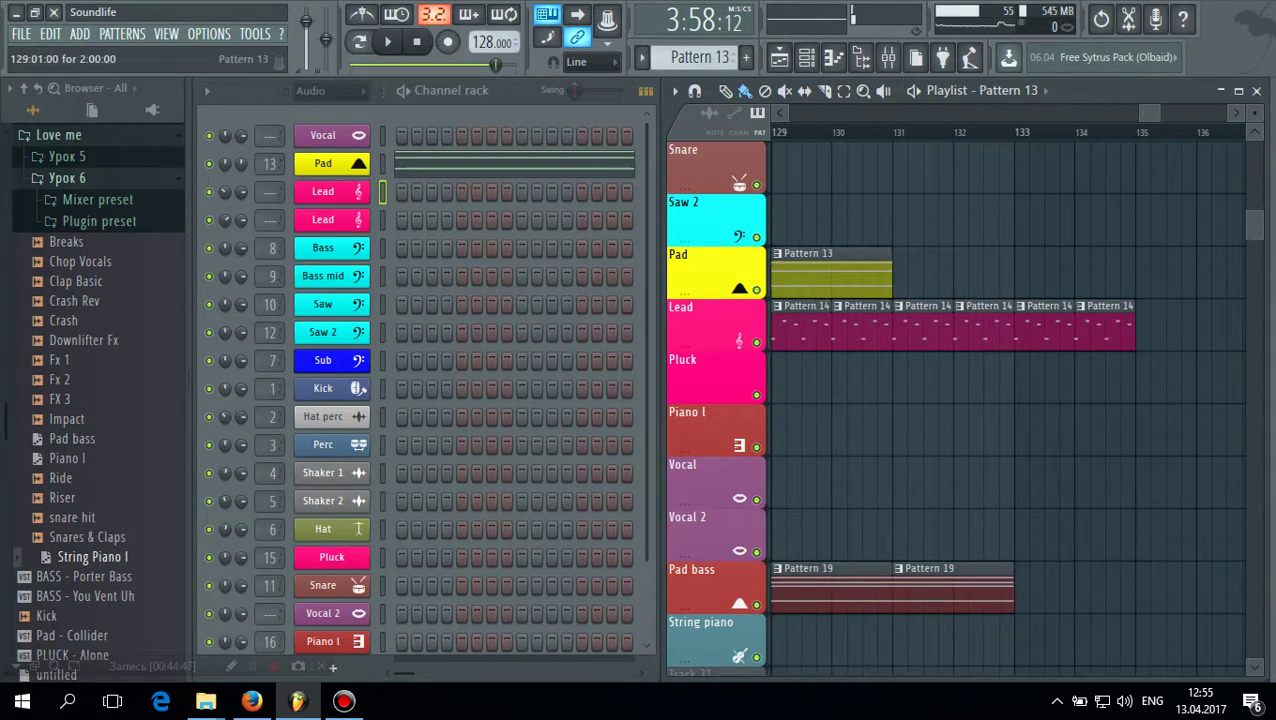
{"action": "left_click_drag", "start_coordinate": [900, 270], "coordinate": [1181, 270]}
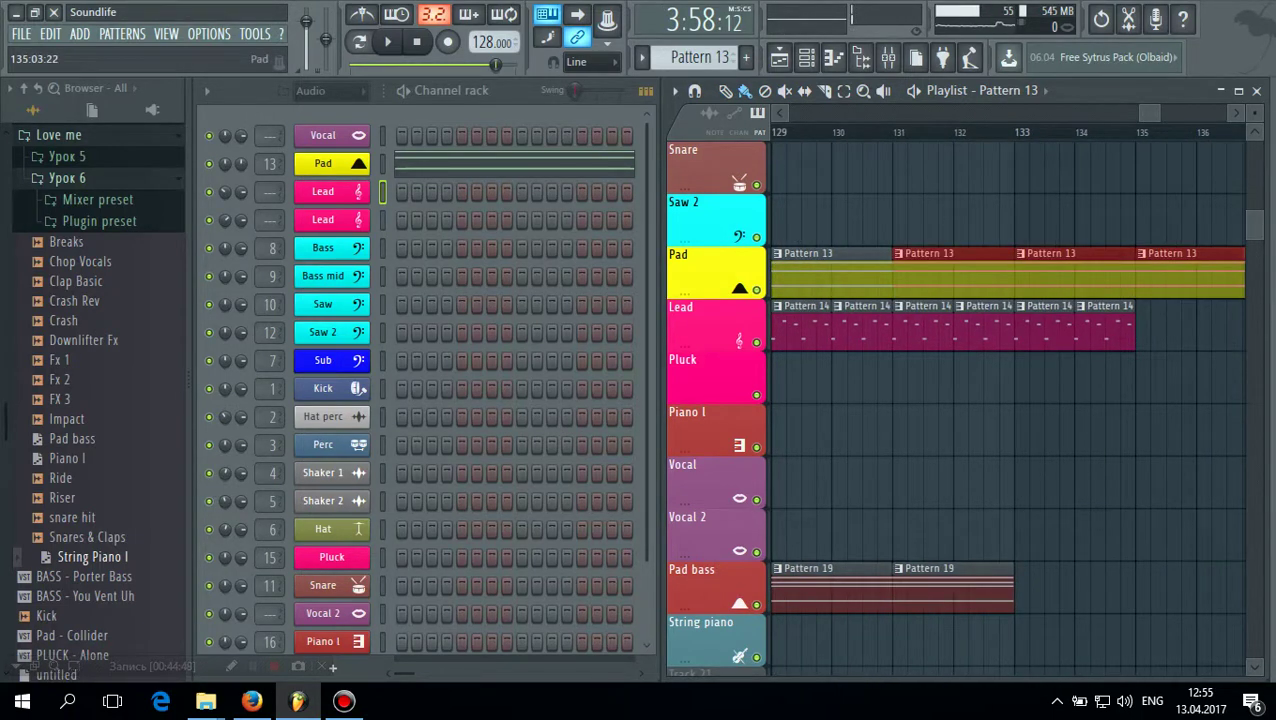
{"action": "left_click_drag", "start_coordinate": [1150, 113], "coordinate": [1154, 113]}
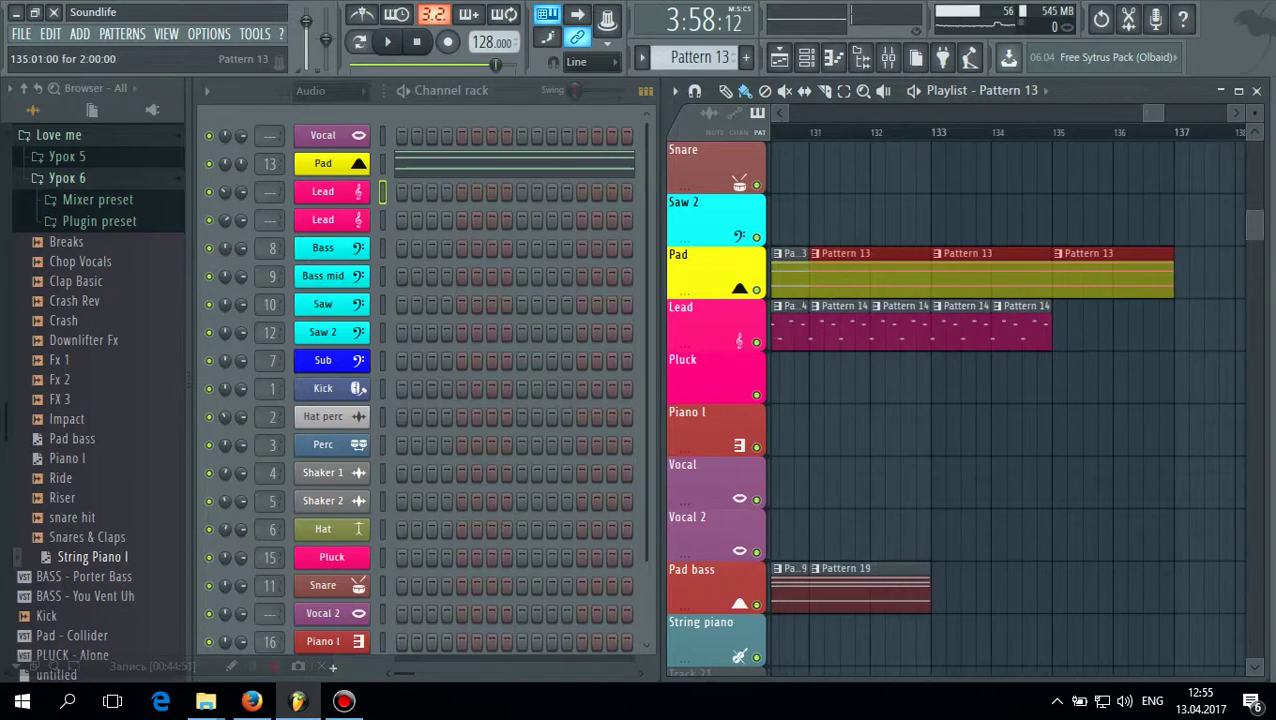
Extend the Lead track with two more one-bar Pattern 14 clips from bar 135 to bar 137
{"action": "left_click", "coordinate": [1028, 328]}
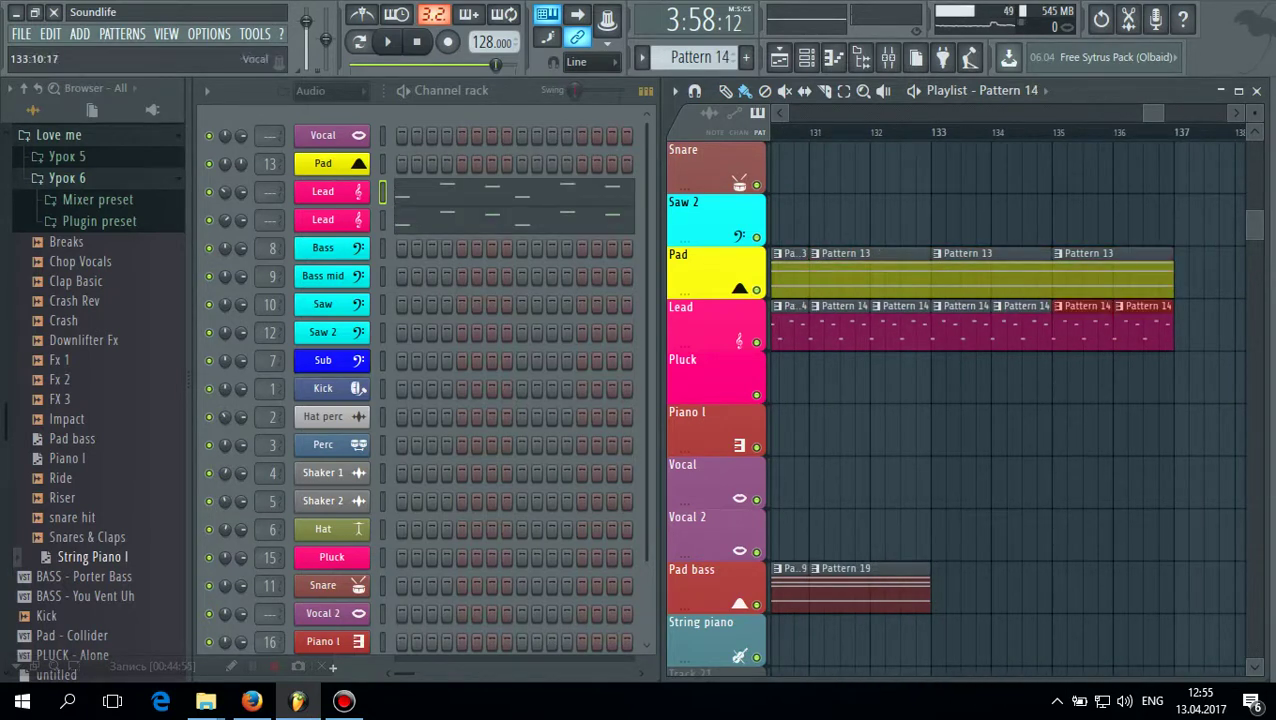
Extend the Pad bass track with two more Pattern 19 clips at bars 133 and 135
{"action": "left_click", "coordinate": [893, 588]}
{"action": "left_click", "coordinate": [955, 585]}
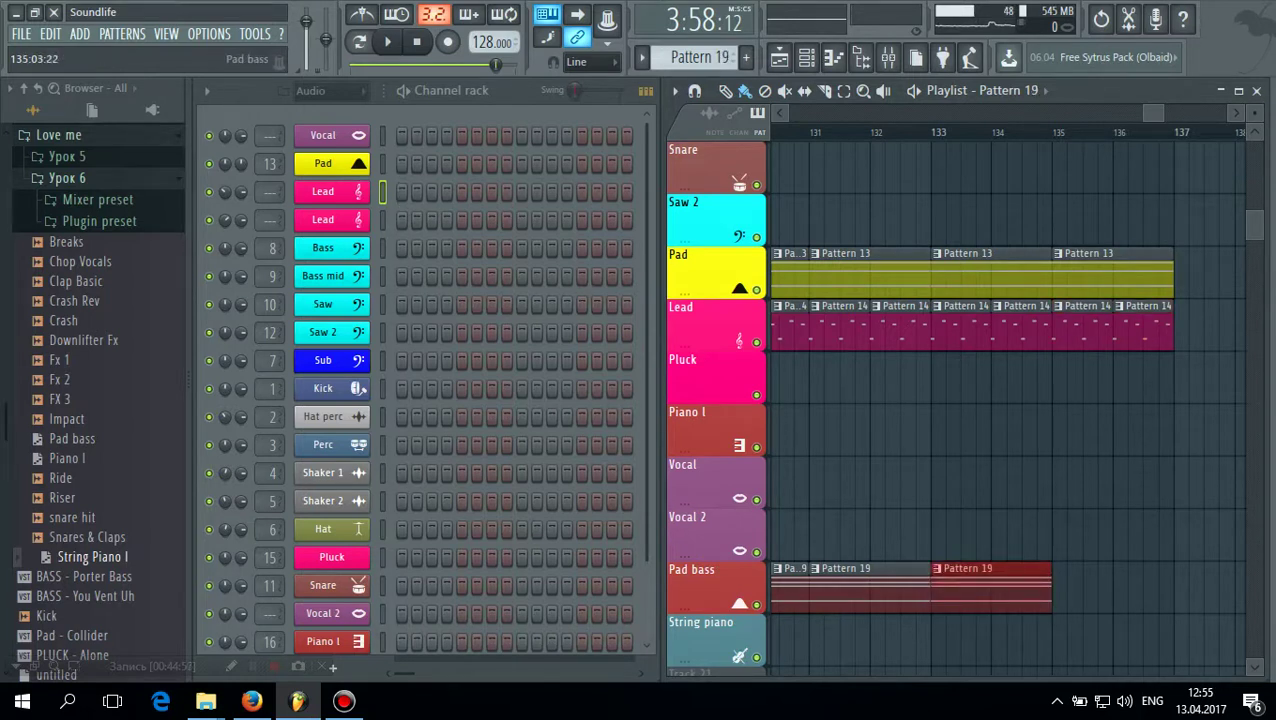
{"action": "left_click", "coordinate": [1062, 585]}
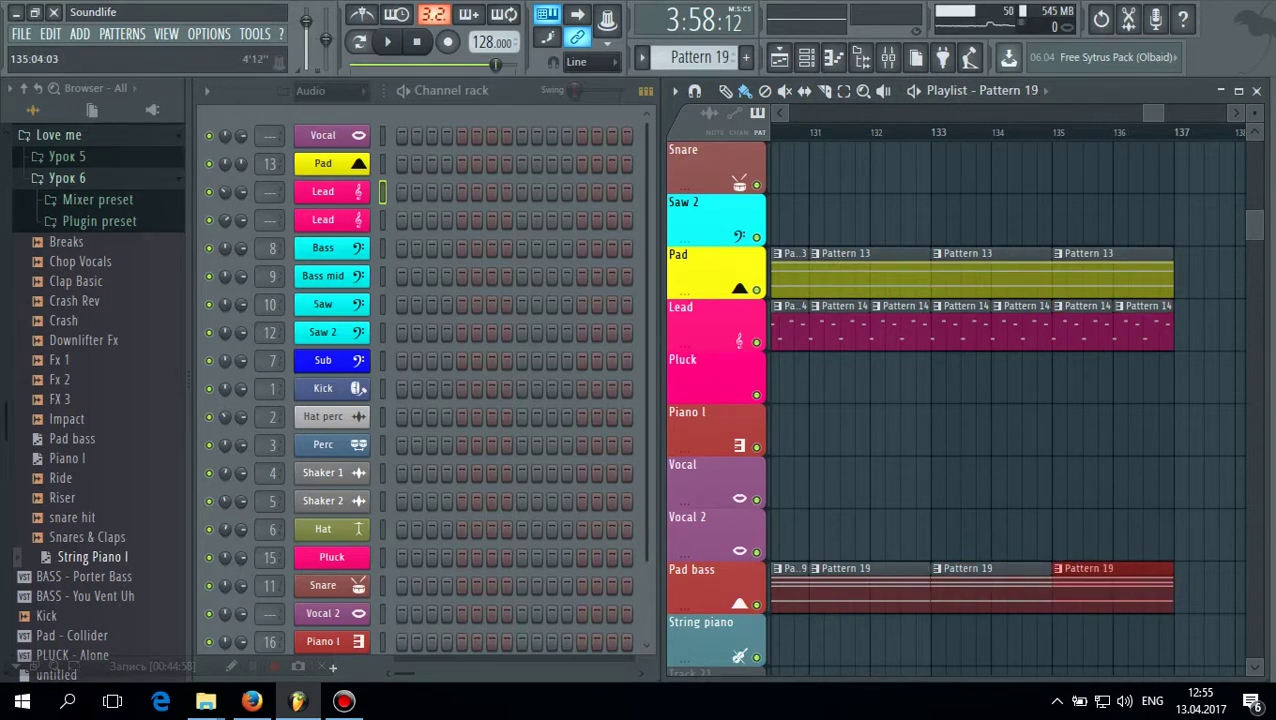
Play the arrangement's ending from bar 128 to check the extended Pad, Lead and Pad bass parts, and stop playback
{"action": "scroll", "coordinate": [1065, 585], "scroll_direction": "left", "scroll_amount": 4}
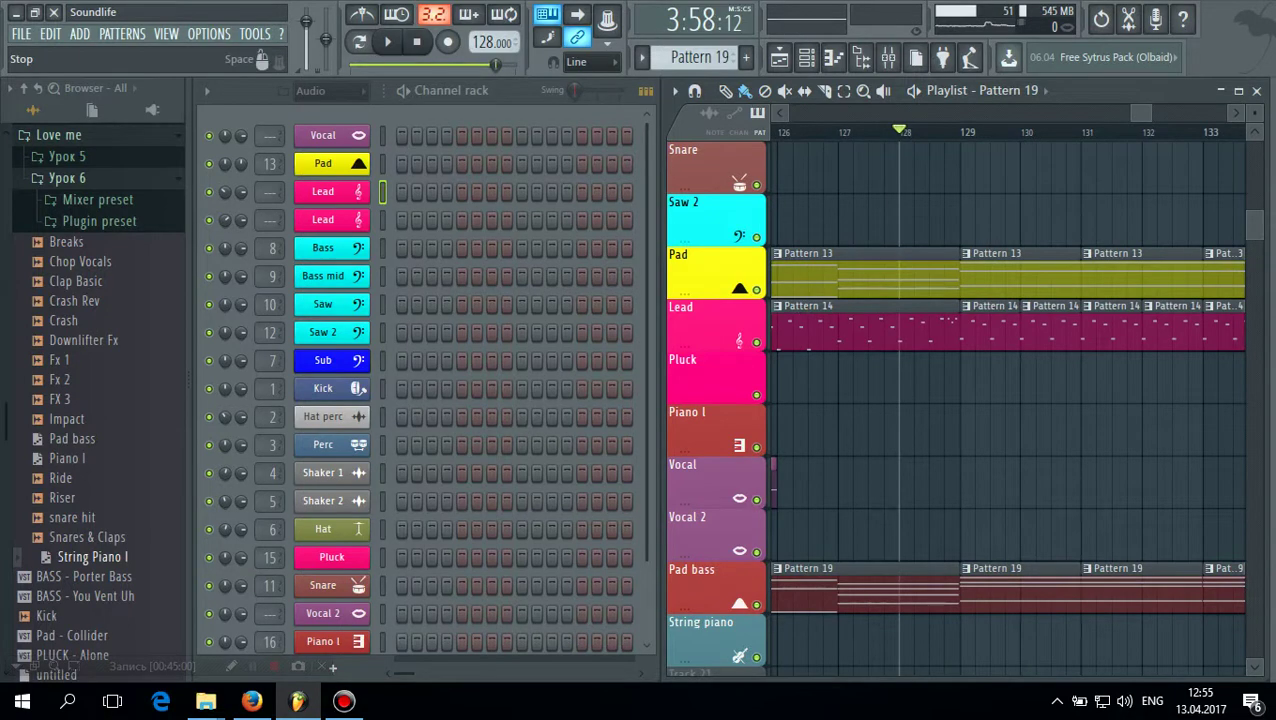
{"action": "key", "text": "space"}
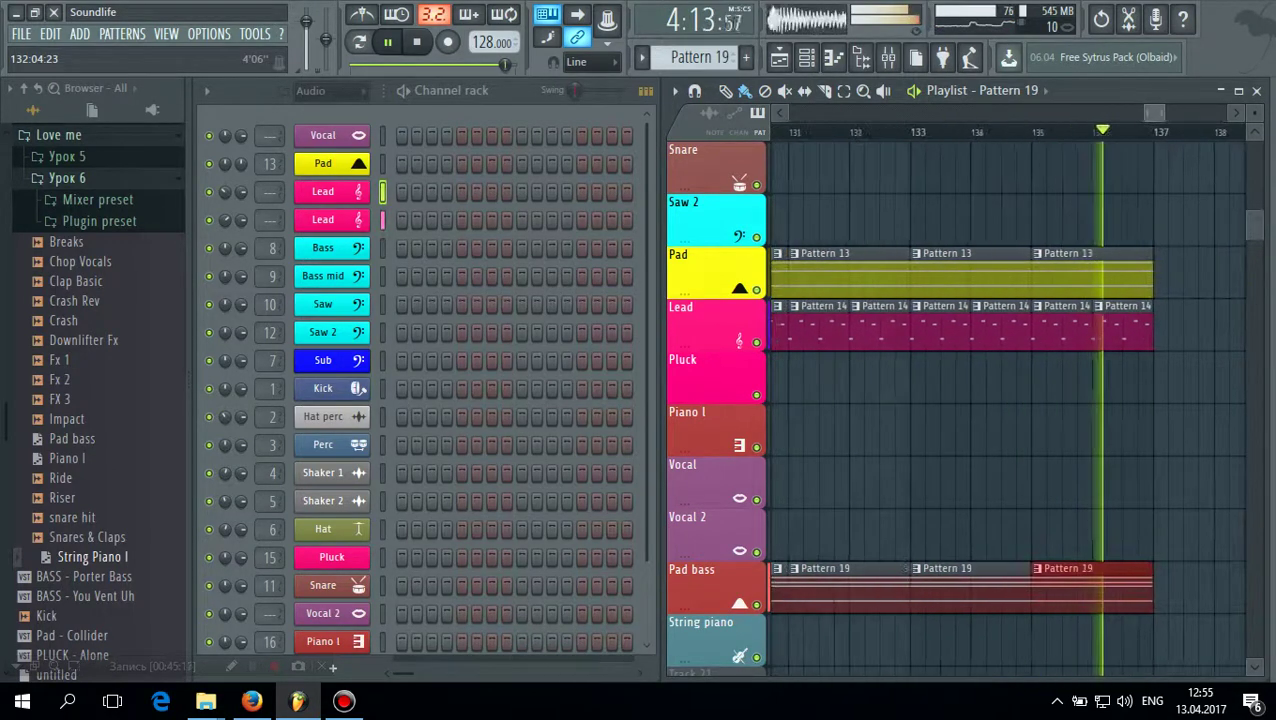
{"action": "scroll", "coordinate": [905, 569], "scroll_direction": "left", "scroll_amount": 3}
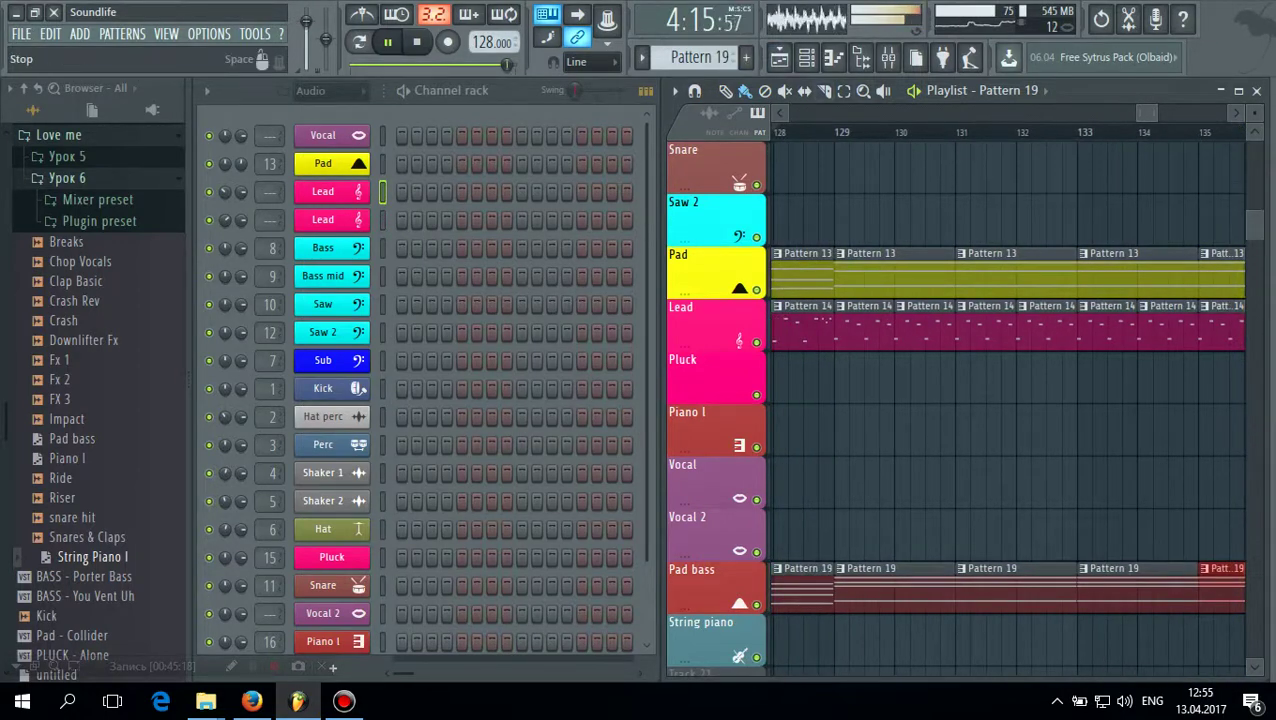
{"action": "left_click", "coordinate": [417, 41]}
Add points at bars 129 and 137 to the Pad FilterCtl Cutoff automation and raise the bar 137 point
{"action": "scroll", "coordinate": [890, 165], "scroll_direction": "down", "scroll_amount": 2}
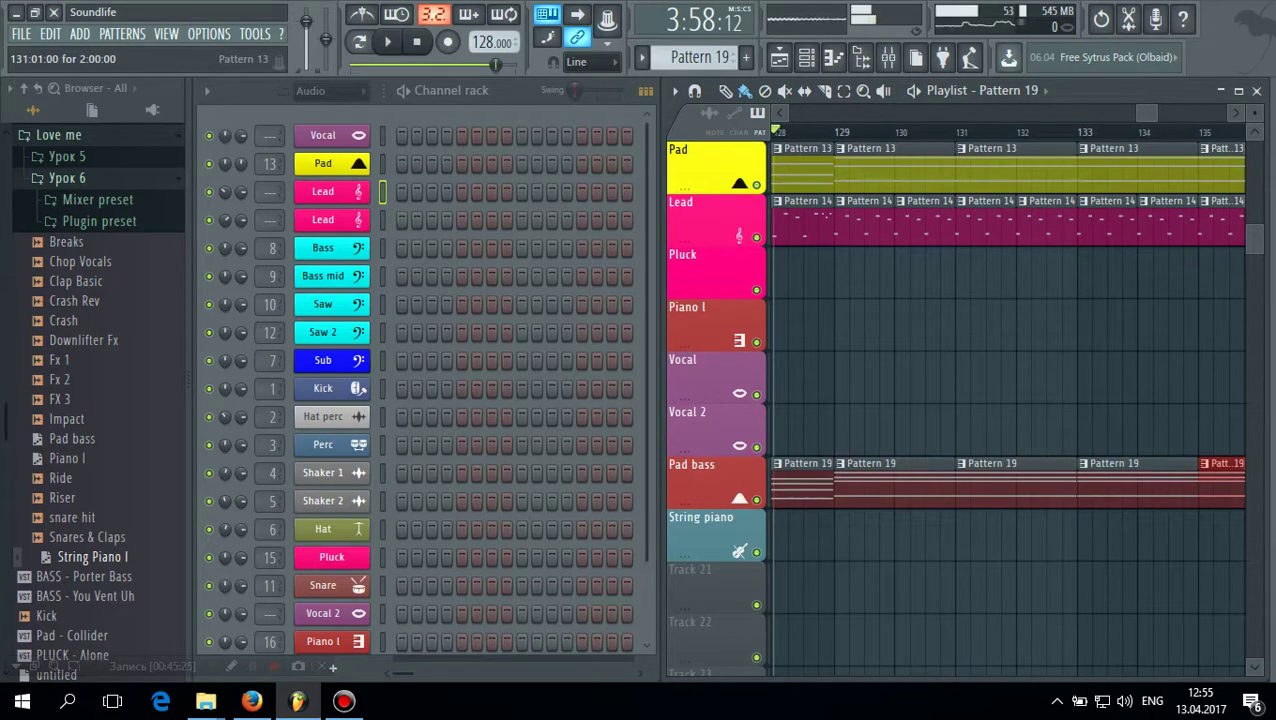
{"action": "scroll", "coordinate": [955, 400], "scroll_direction": "down", "scroll_amount": 12}
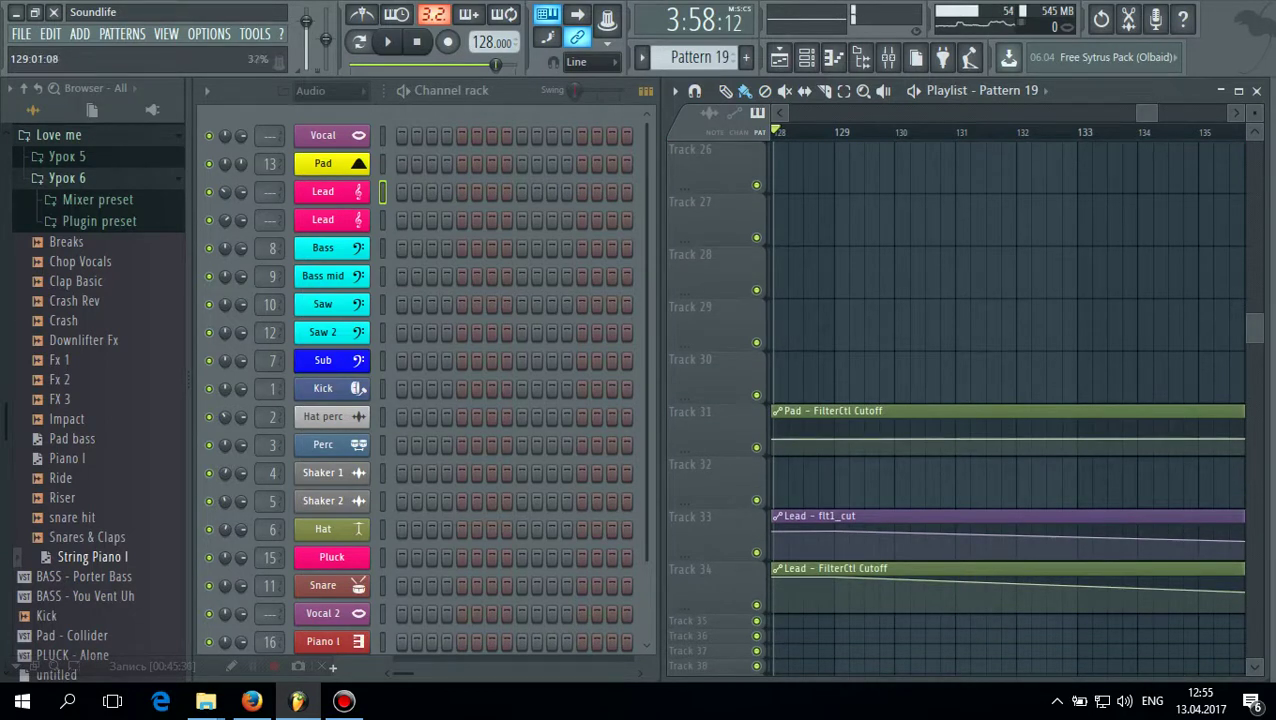
{"action": "right_click", "coordinate": [835, 442]}
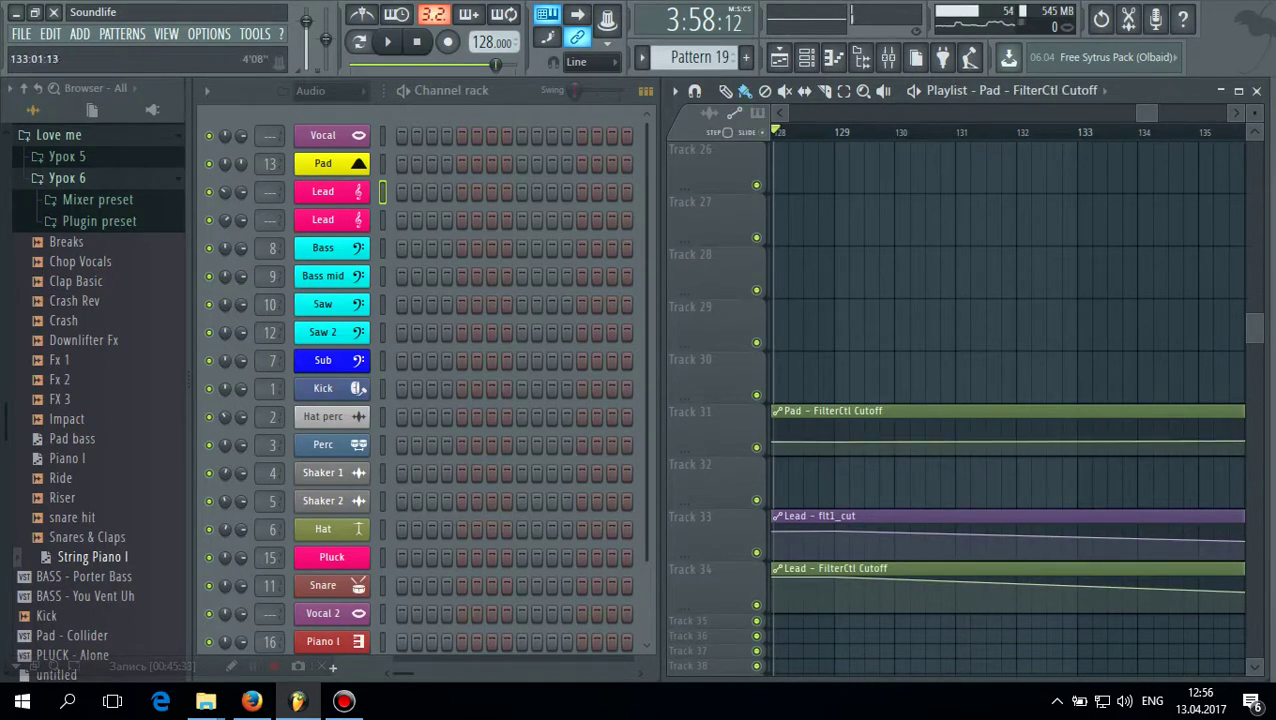
{"action": "scroll", "coordinate": [1005, 400], "scroll_direction": "right", "scroll_amount": 5}
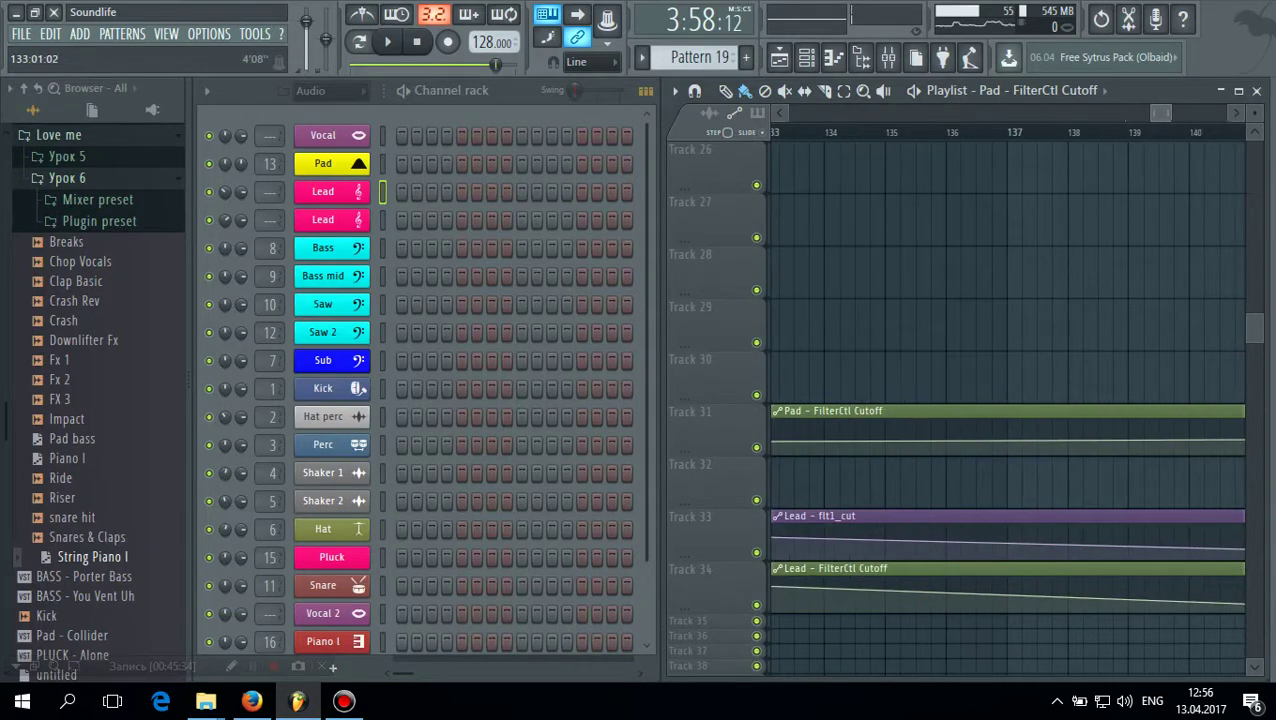
{"action": "scroll", "coordinate": [955, 400], "scroll_direction": "up", "scroll_amount": 5}
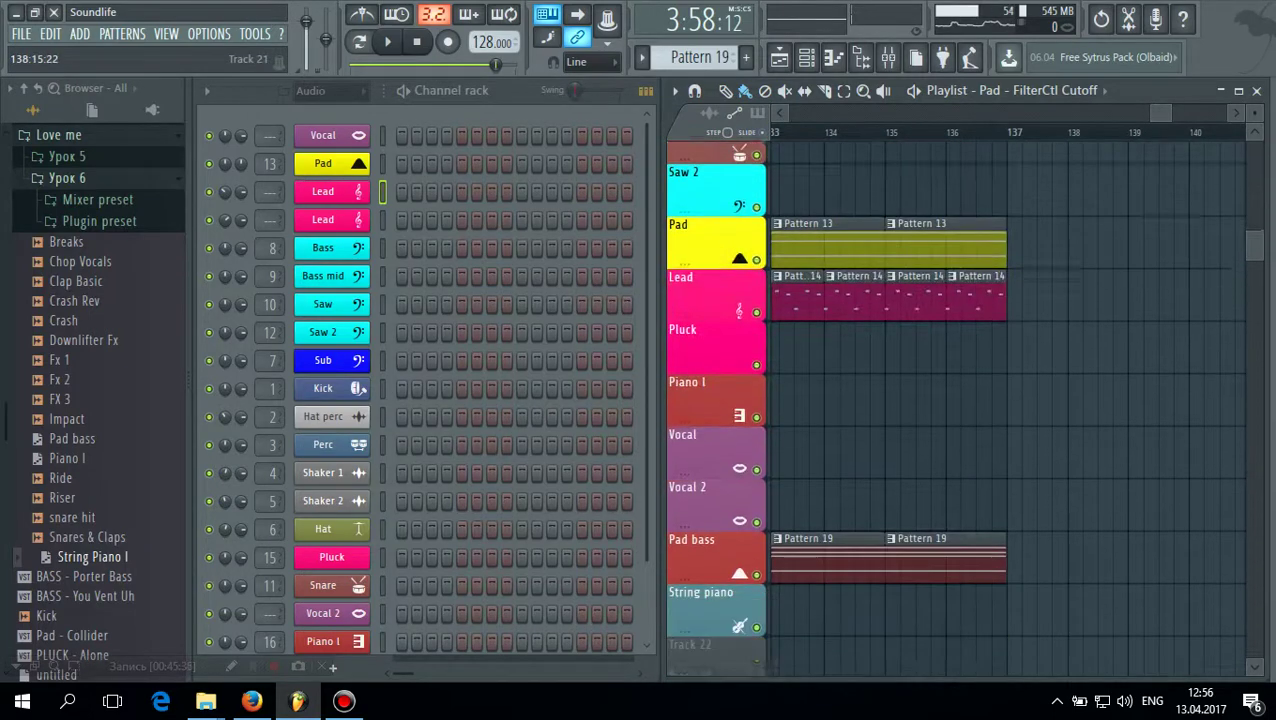
{"action": "scroll", "coordinate": [1000, 440], "scroll_direction": "down", "scroll_amount": 5}
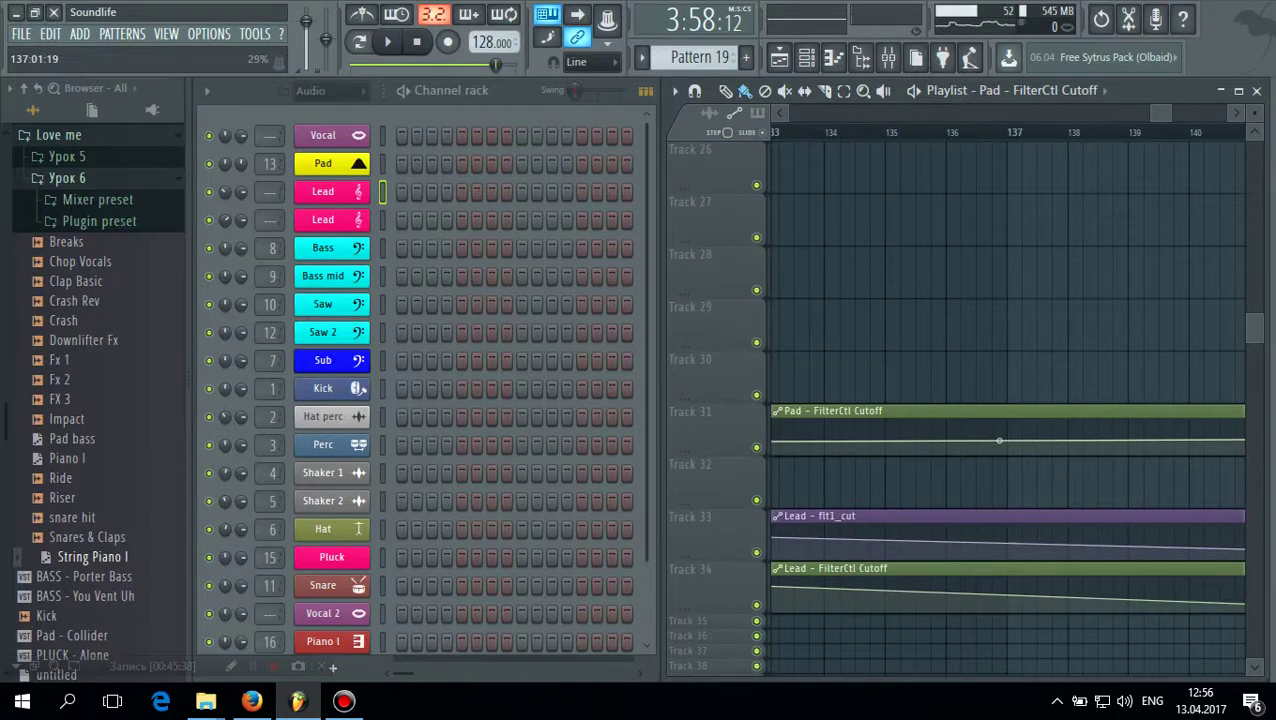
{"action": "left_click_drag", "start_coordinate": [999, 441], "coordinate": [1007, 426]}
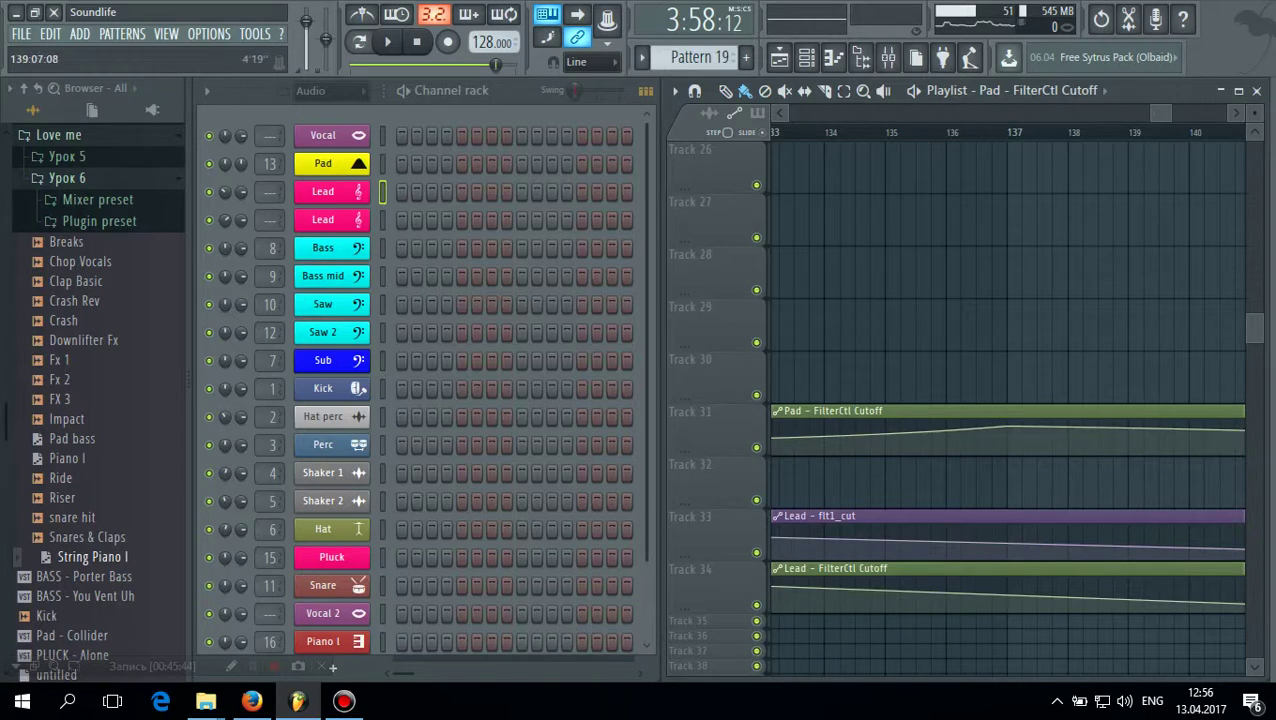
Add bar 137 points to the Lead flt1_cut and Lead FilterCtl Cutoff automations, lowering flt1_cut to about 32% and pulling the cutoff down slightly
{"action": "left_click_drag", "start_coordinate": [1160, 113], "coordinate": [1143, 113]}
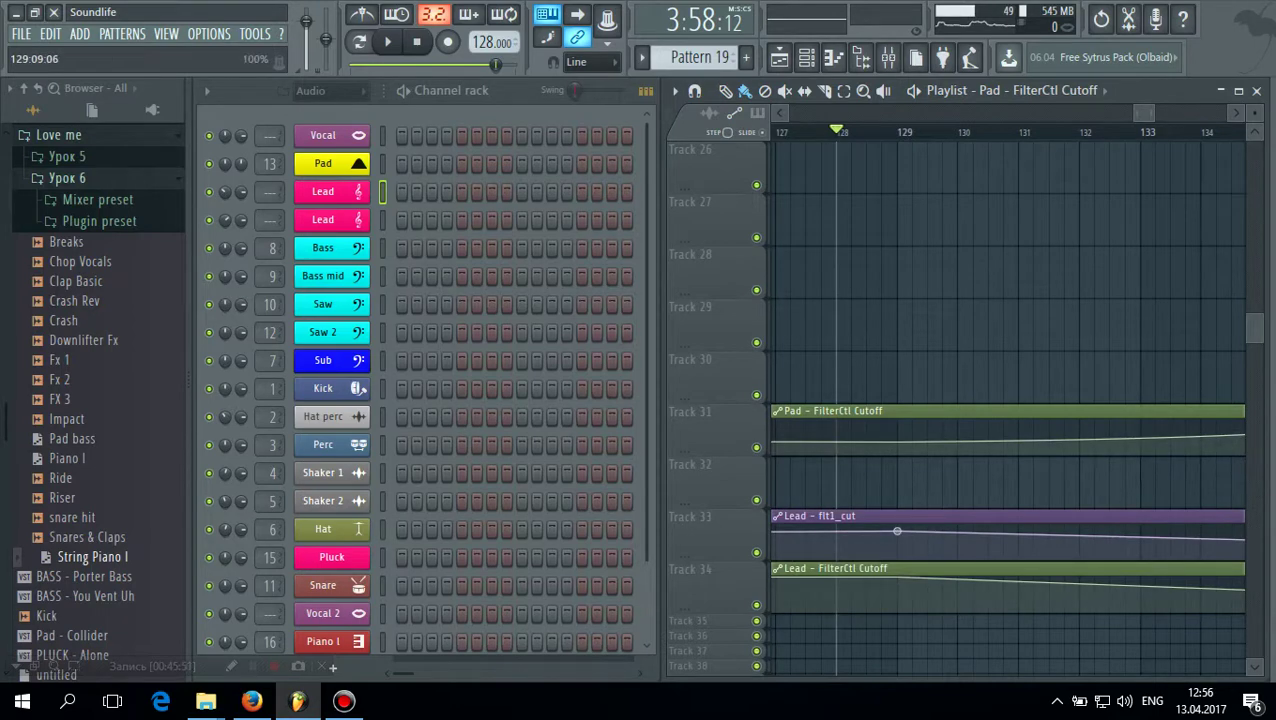
{"action": "left_click_drag", "start_coordinate": [1145, 113], "coordinate": [1159, 113]}
{"action": "scroll", "coordinate": [1190, 566], "scroll_direction": "up", "scroll_amount": 4}
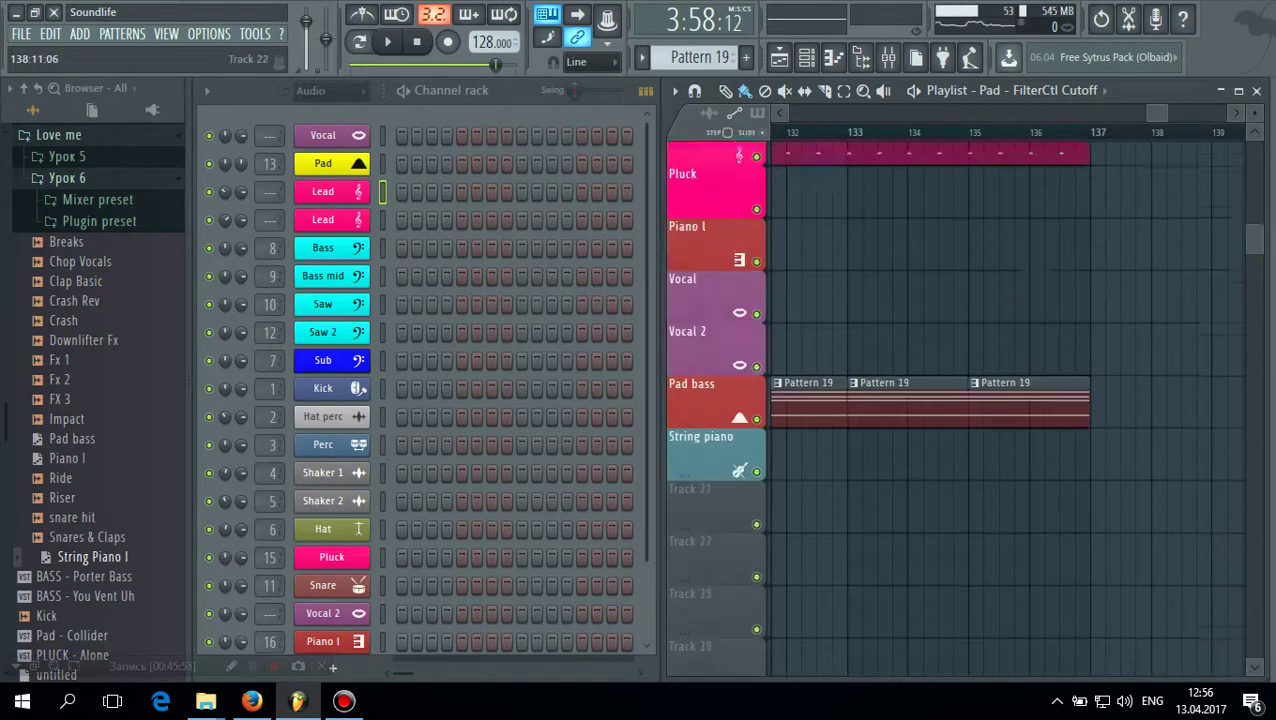
{"action": "scroll", "coordinate": [965, 400], "scroll_direction": "up", "scroll_amount": 2}
{"action": "scroll", "coordinate": [965, 400], "scroll_direction": "down", "scroll_amount": 4}
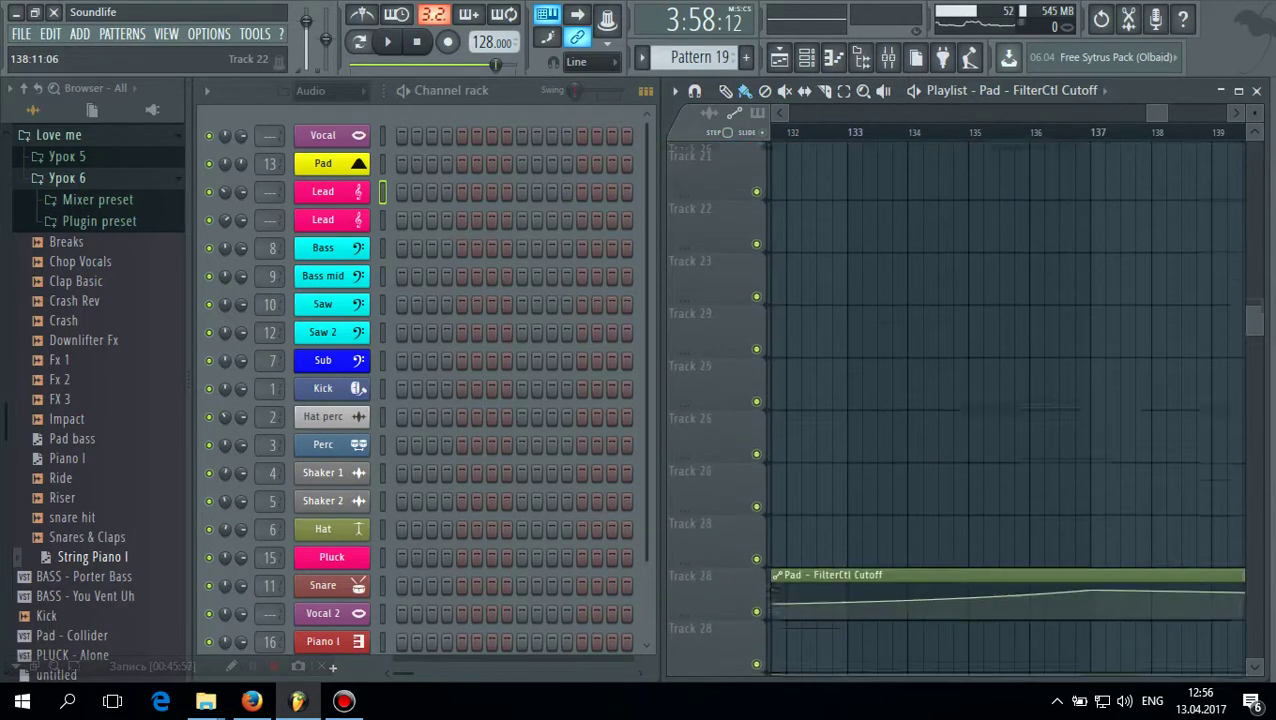
{"action": "scroll", "coordinate": [1083, 490], "scroll_direction": "down", "scroll_amount": 5}
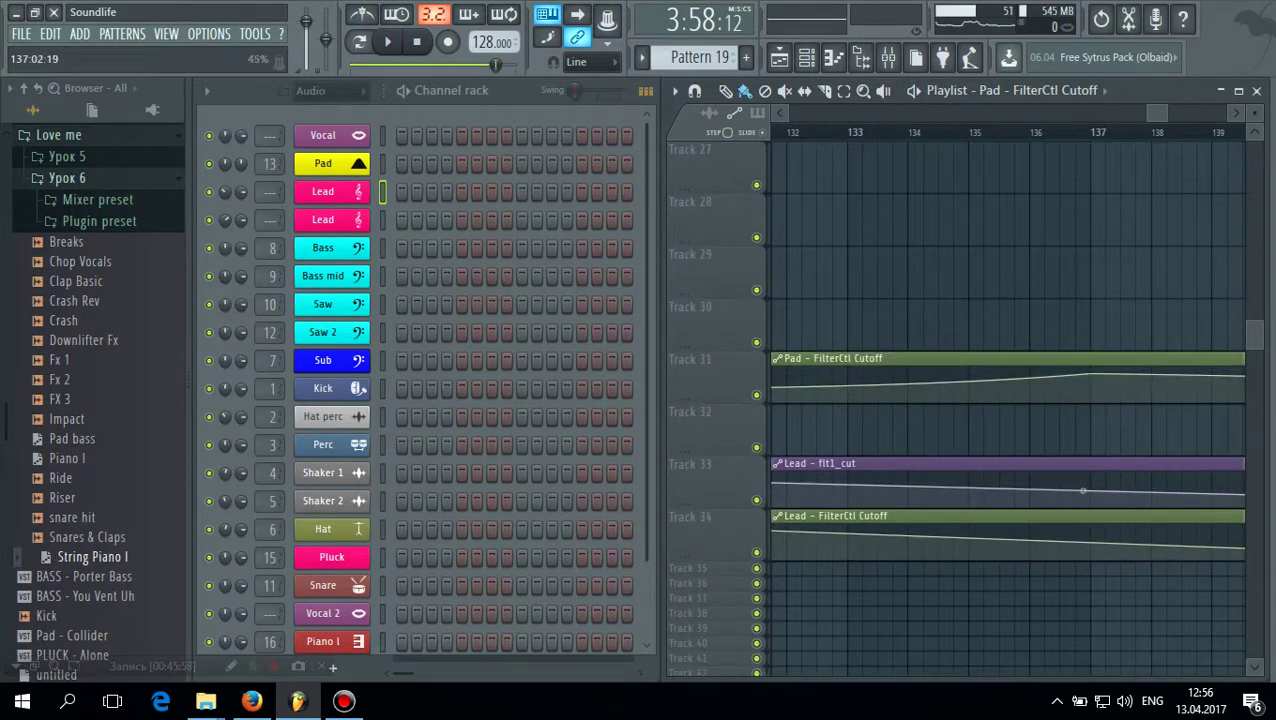
{"action": "right_click", "coordinate": [1092, 488]}
{"action": "left_click_drag", "start_coordinate": [1090, 488], "coordinate": [1090, 497]}
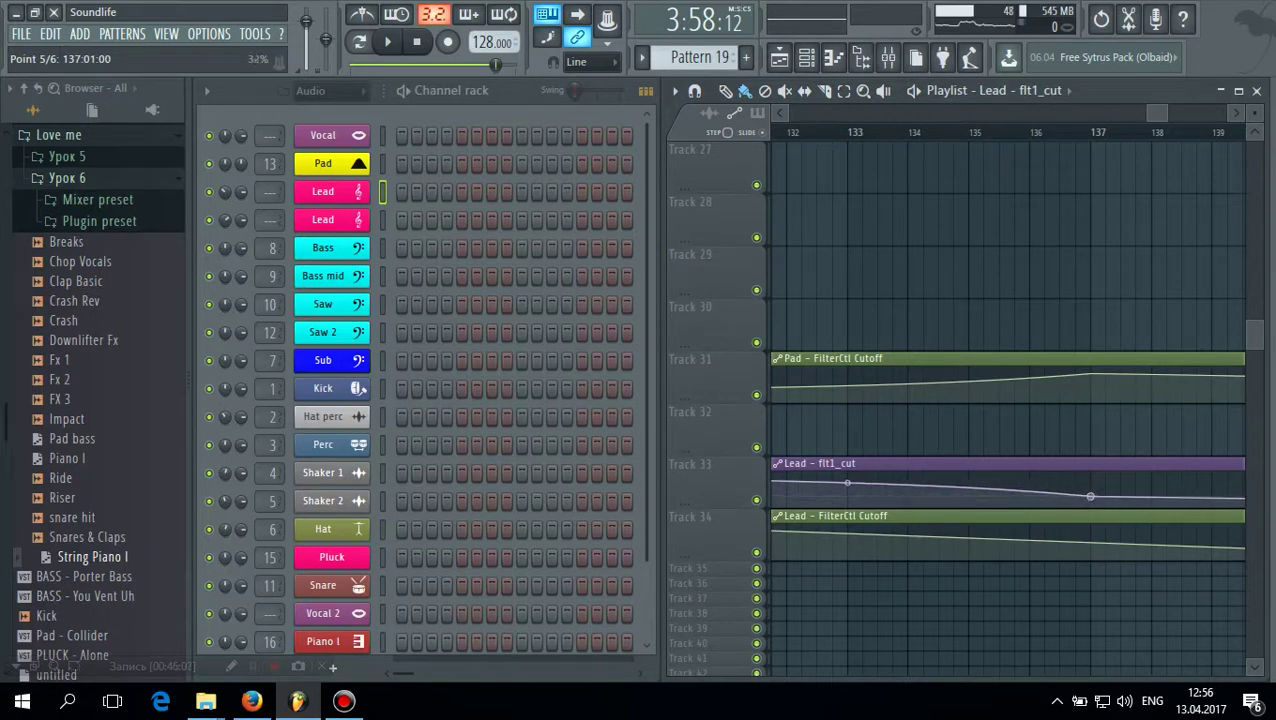
{"action": "right_click", "coordinate": [1090, 540]}
{"action": "left_click_drag", "start_coordinate": [1090, 540], "coordinate": [1090, 550]}
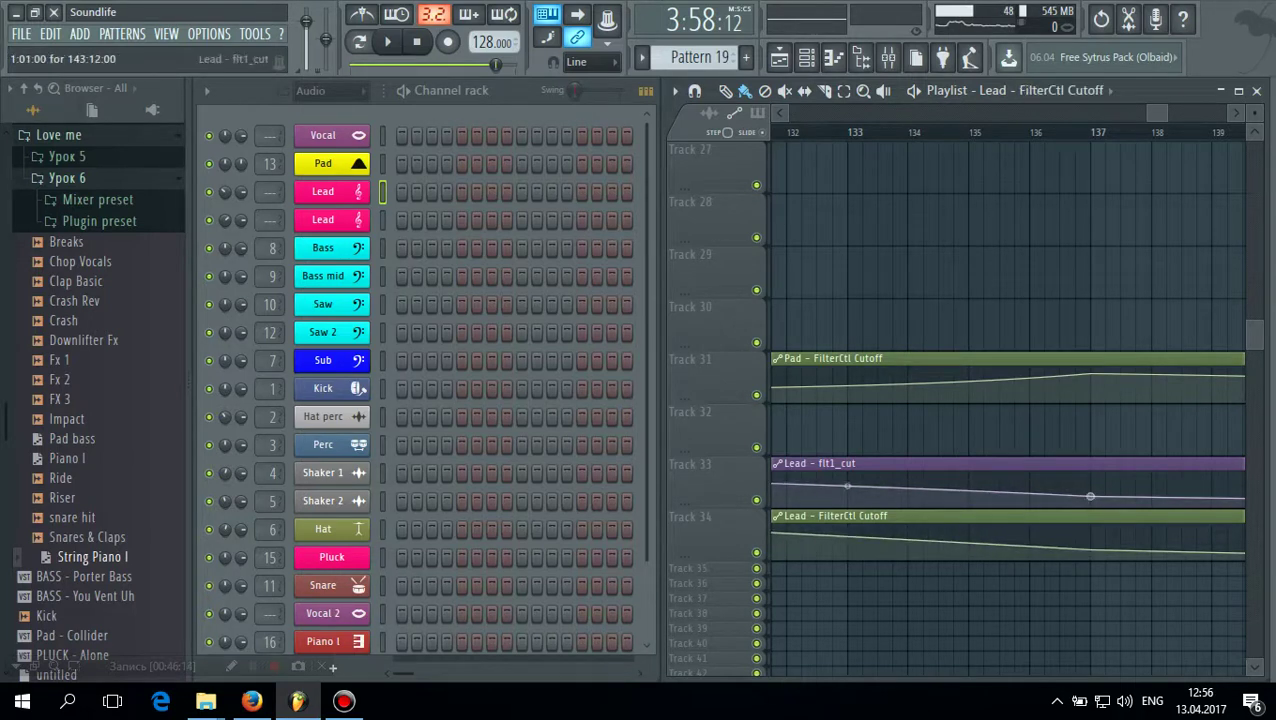
Play the section from bar 128 to hear the filter automation up to bar 137, and stop playback
{"action": "left_click_drag", "start_coordinate": [1157, 113], "coordinate": [1143, 113]}
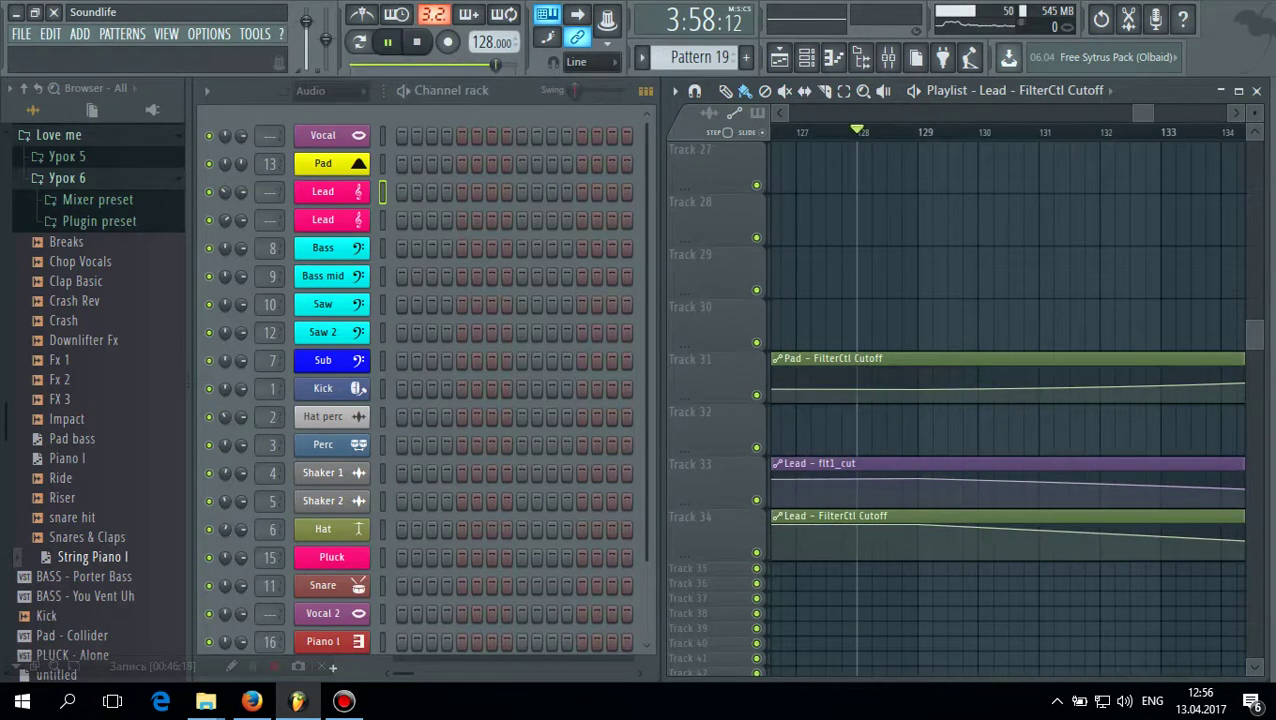
{"action": "left_click", "coordinate": [387, 41]}
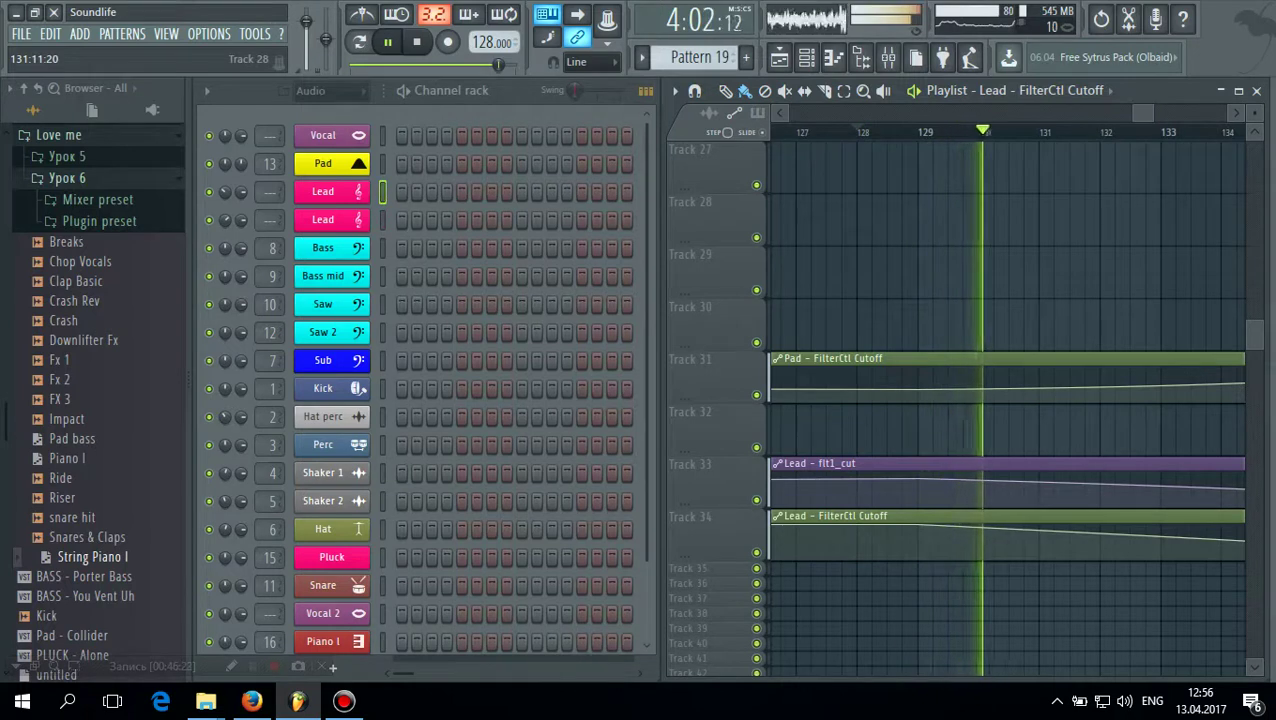
{"action": "left_click_drag", "start_coordinate": [1143, 113], "coordinate": [1152, 113]}
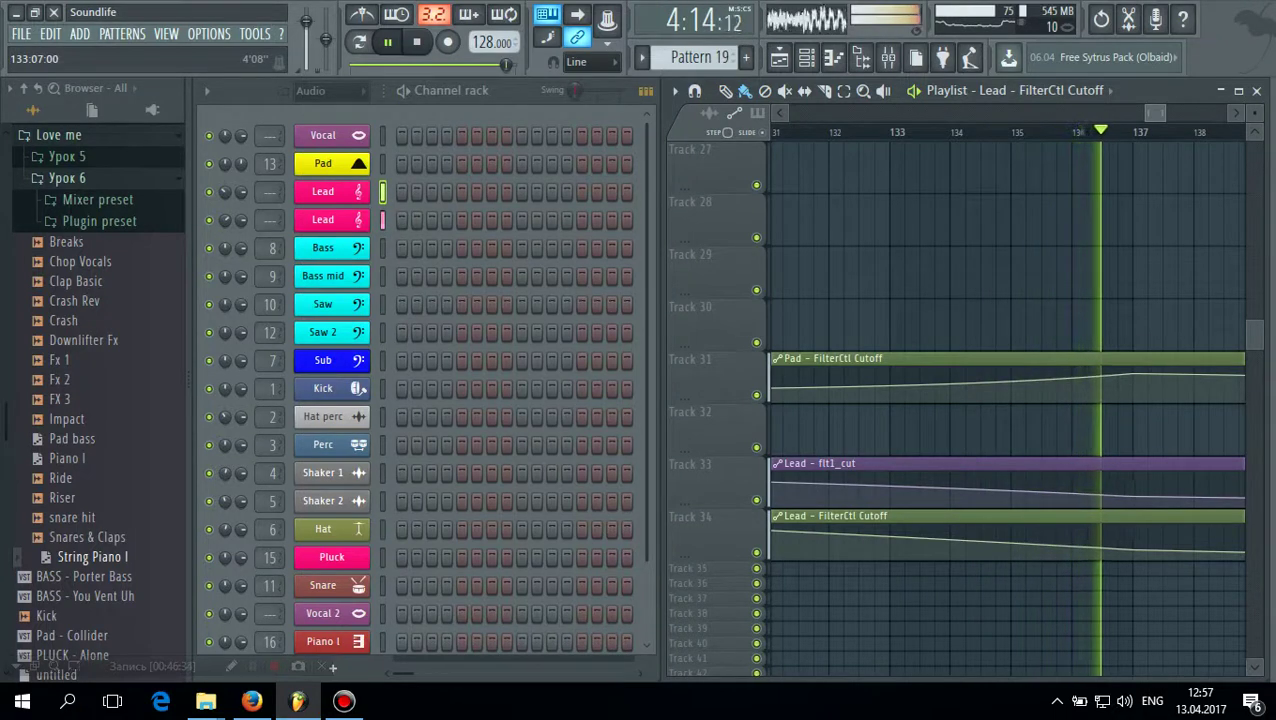
{"action": "left_click", "coordinate": [417, 41]}
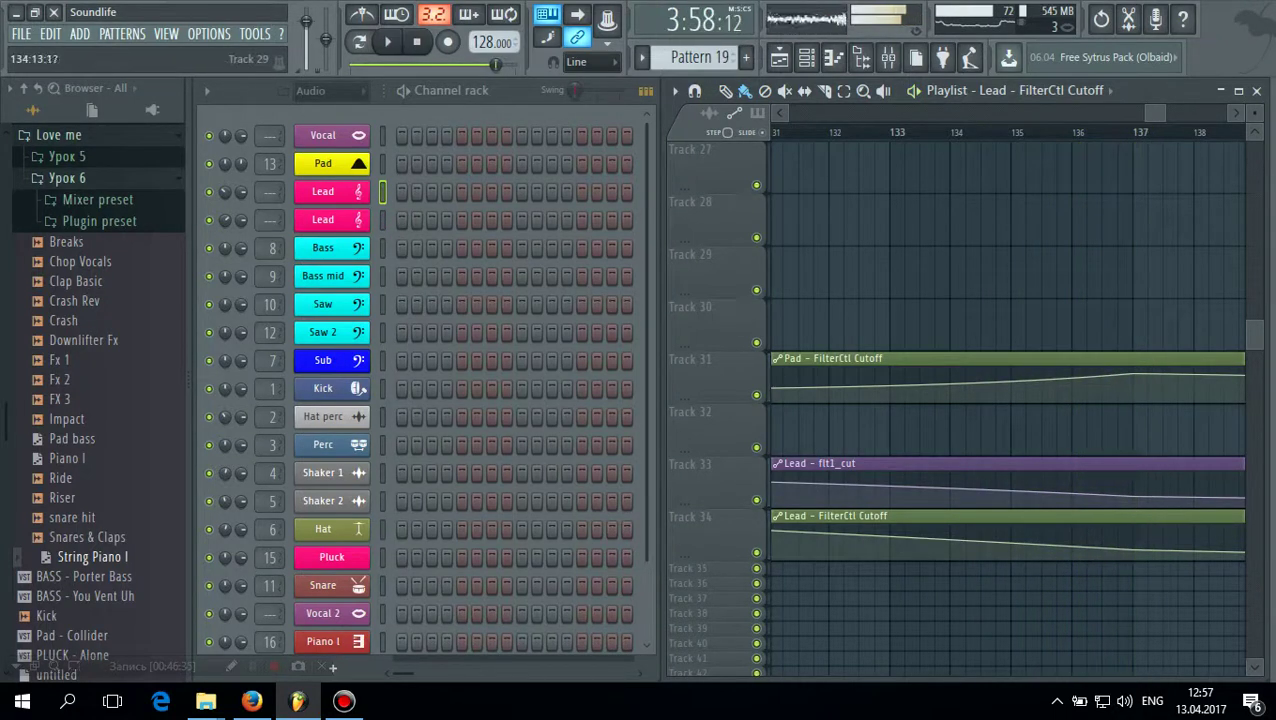
Mute the Lead track and play the Pad and Pad bass parts on their own from bar 131
{"action": "scroll", "coordinate": [985, 365], "scroll_direction": "up", "scroll_amount": 5}
{"action": "scroll", "coordinate": [955, 400], "scroll_direction": "up", "scroll_amount": 10}
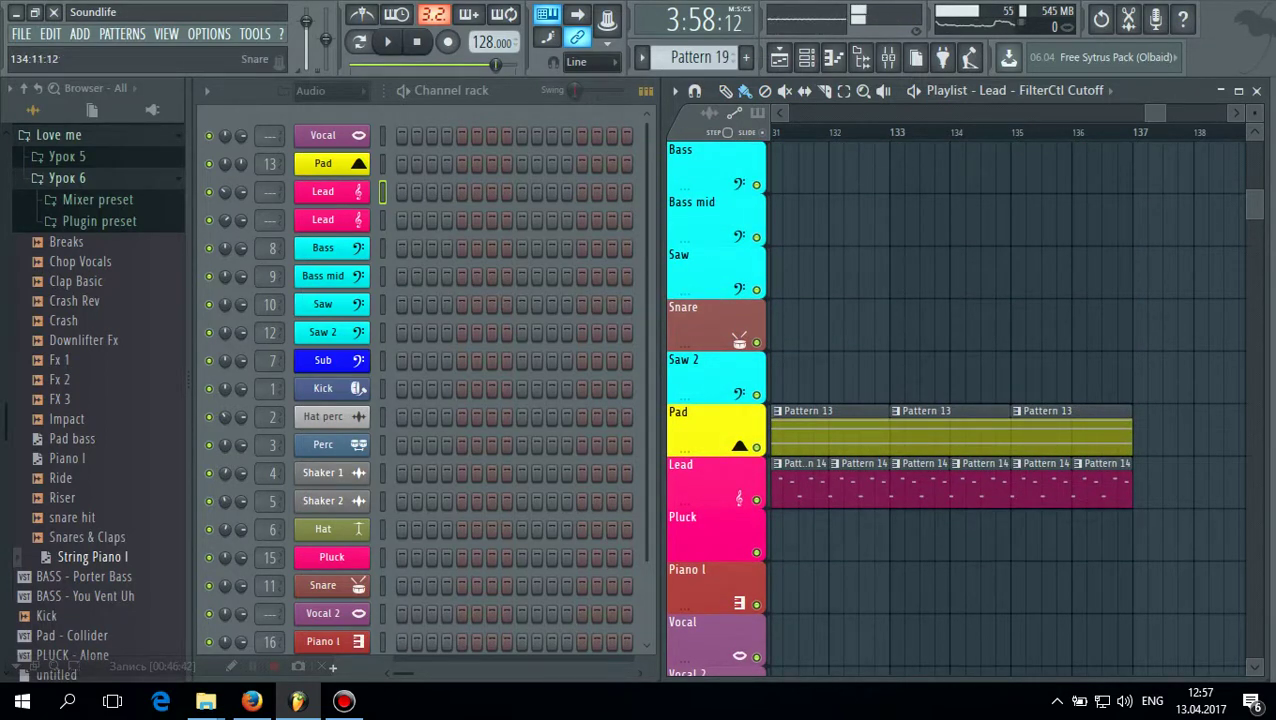
{"action": "mouse_move", "coordinate": [950, 432]}
{"action": "left_mouse_down"}
{"action": "mouse_move", "coordinate": [950, 380]}
{"action": "mouse_move", "coordinate": [950, 432]}
{"action": "left_mouse_up"}
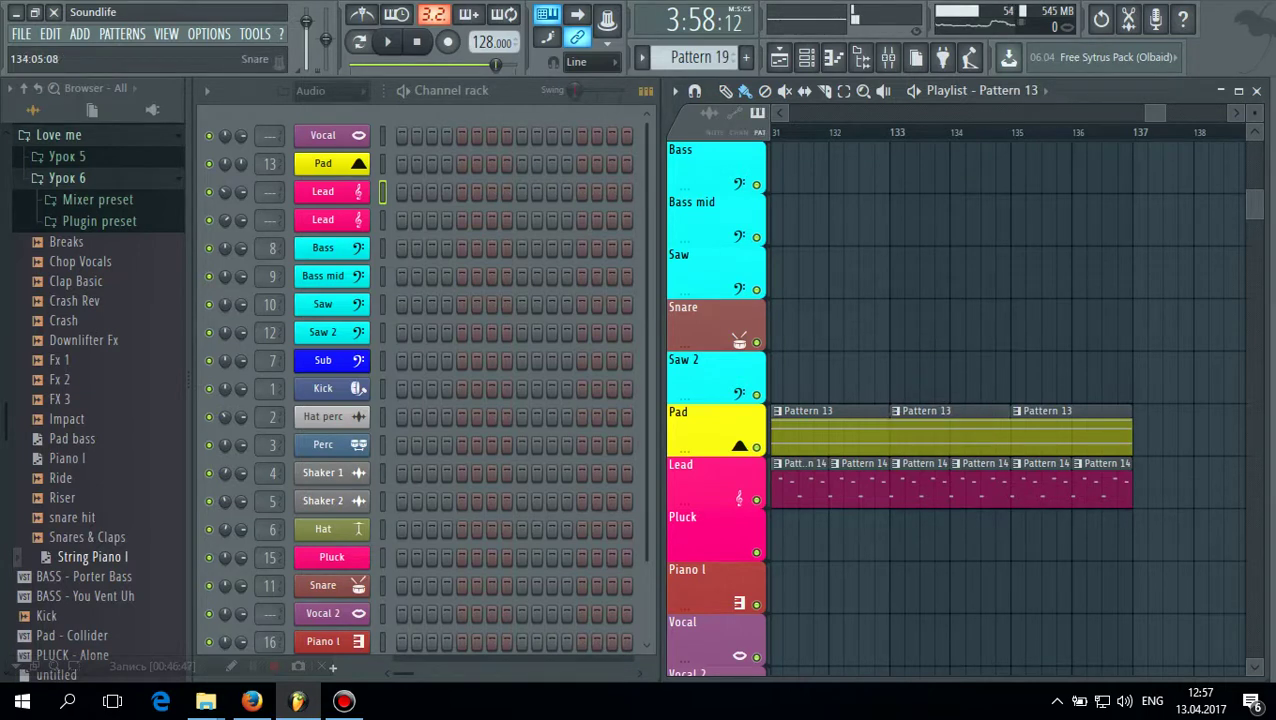
{"action": "scroll", "coordinate": [970, 330], "scroll_direction": "down", "scroll_amount": 5}
{"action": "scroll", "coordinate": [970, 330], "scroll_direction": "up", "scroll_amount": 5}
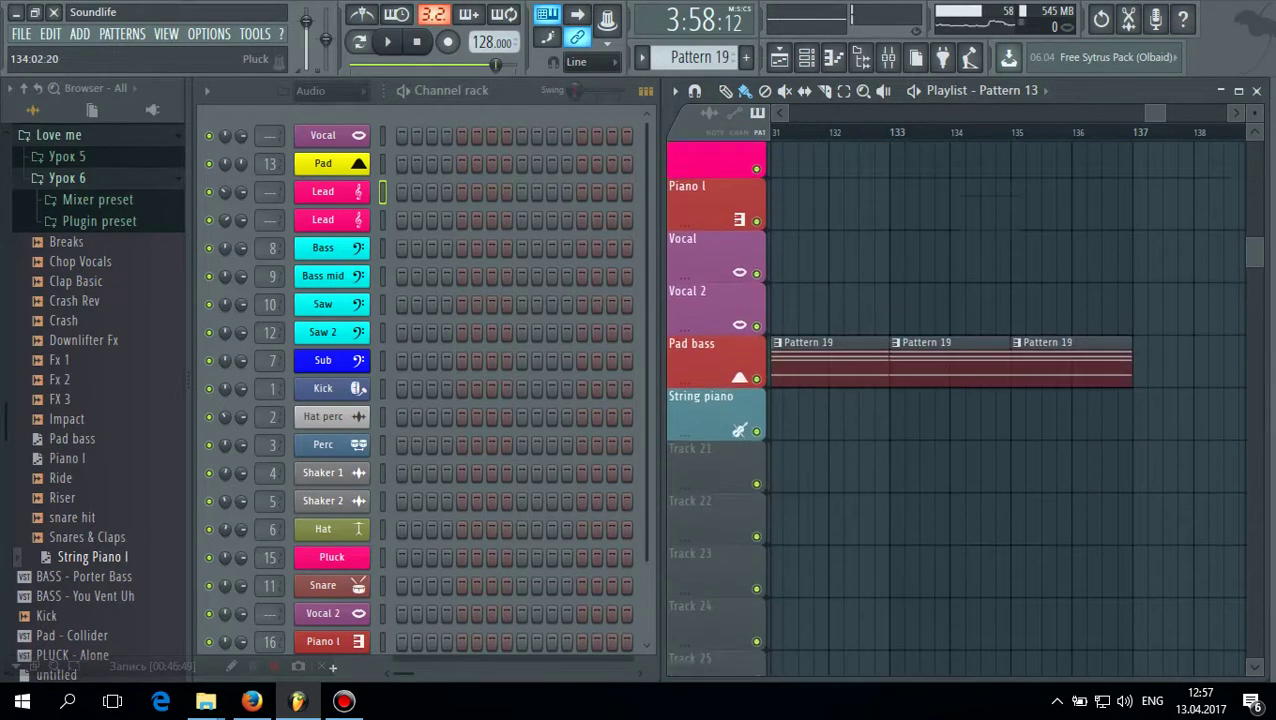
{"action": "left_click", "coordinate": [774, 132]}
{"action": "left_click", "coordinate": [388, 42]}
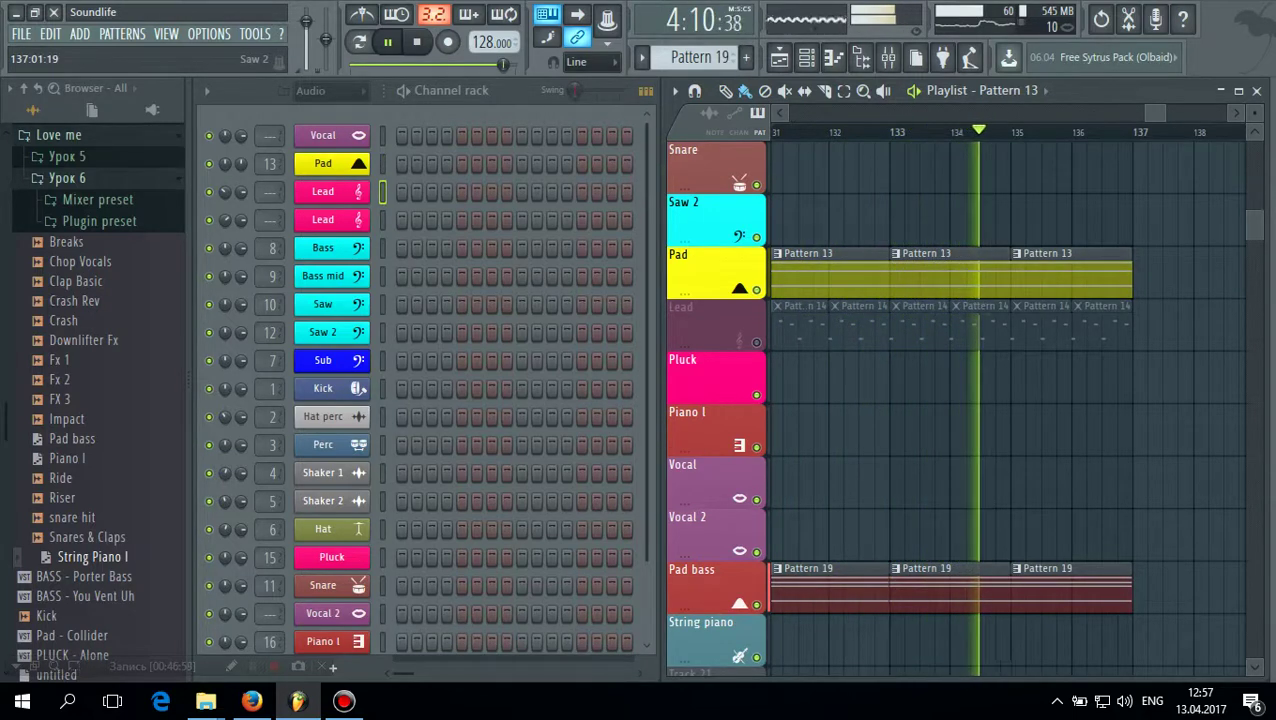
{"action": "scroll", "coordinate": [960, 400], "scroll_direction": "down", "scroll_amount": 2}
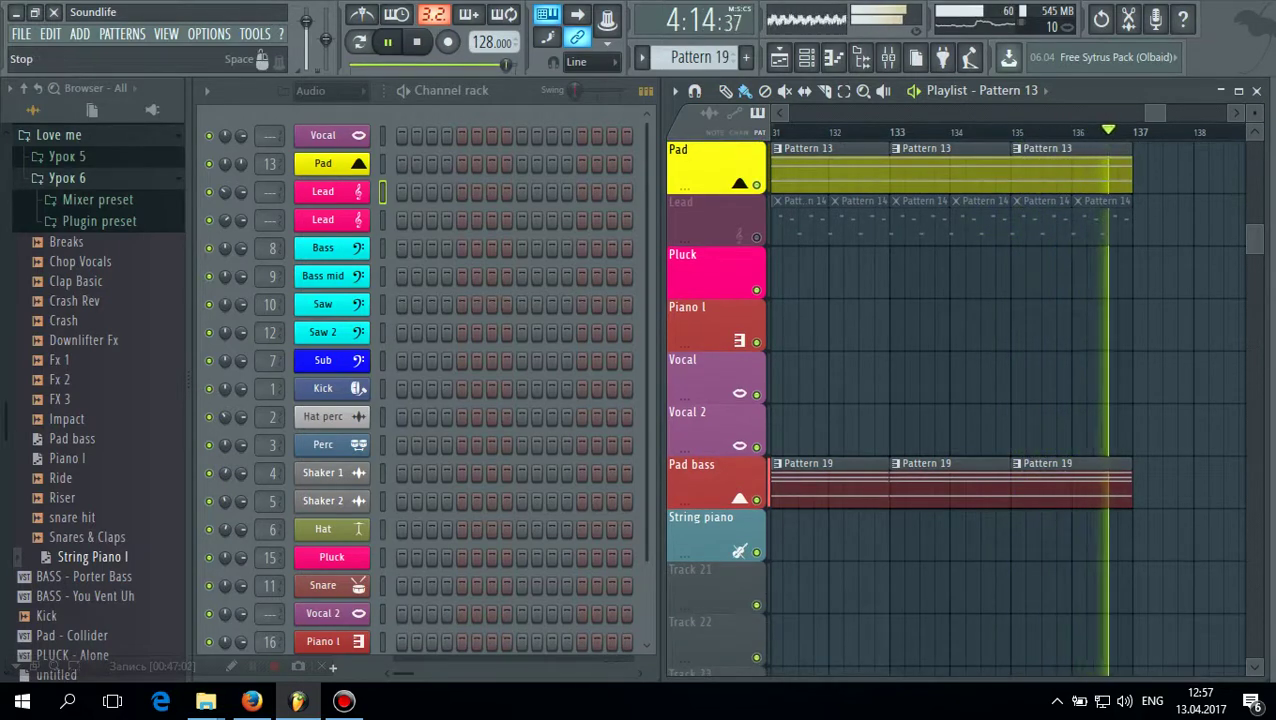
{"action": "key", "text": "space"}
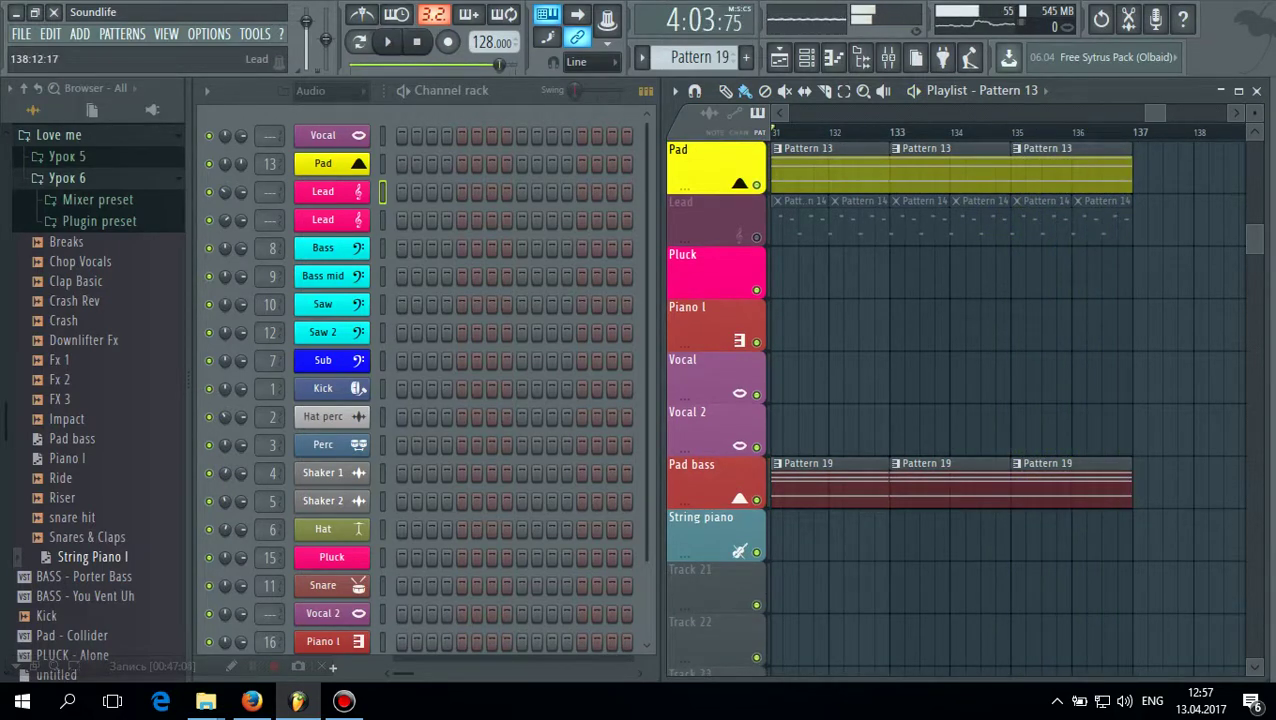
At bar 137, raise the Pad FilterCtl Cutoff point, lower Lead FilterCtl Cutoff to about 18%, and drop Lead flt1_cut to its minimum
{"action": "scroll", "coordinate": [960, 400], "scroll_direction": "down", "scroll_amount": 10}
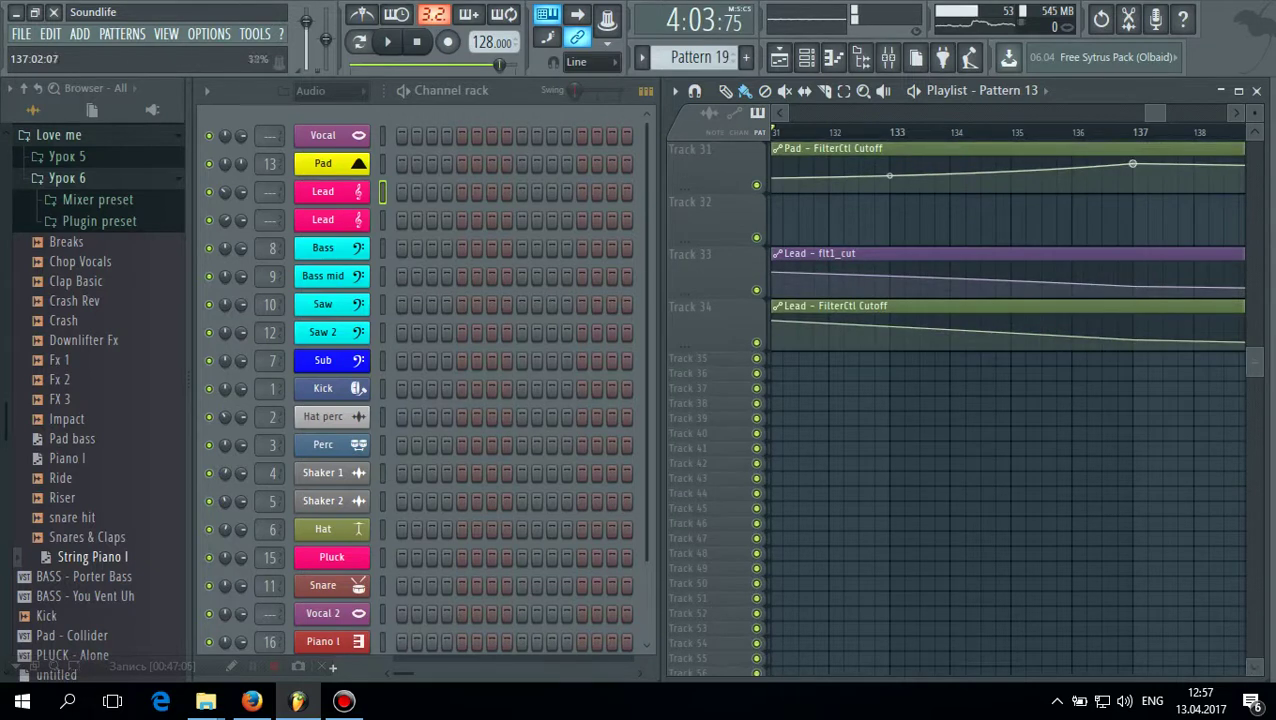
{"action": "left_click_drag", "start_coordinate": [1132, 163], "coordinate": [1132, 158]}
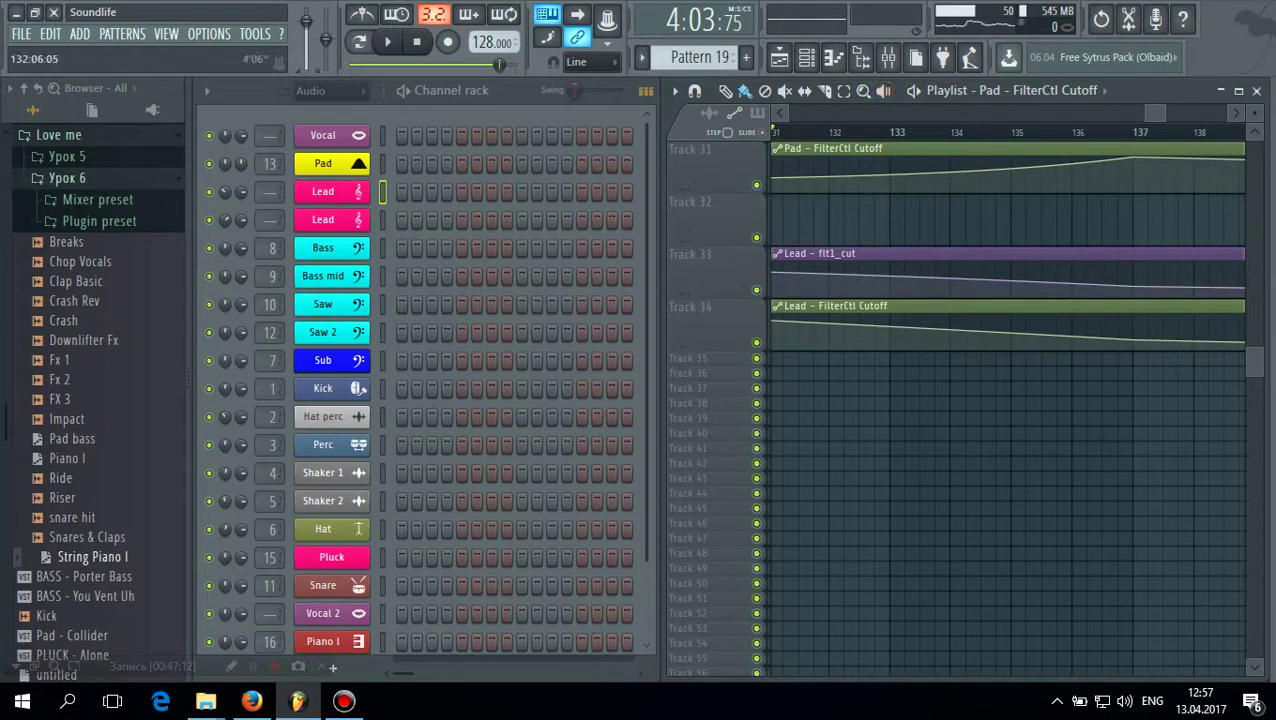
{"action": "left_click", "coordinate": [874, 132]}
{"action": "left_click_drag", "start_coordinate": [1132, 340], "coordinate": [1140, 348]}
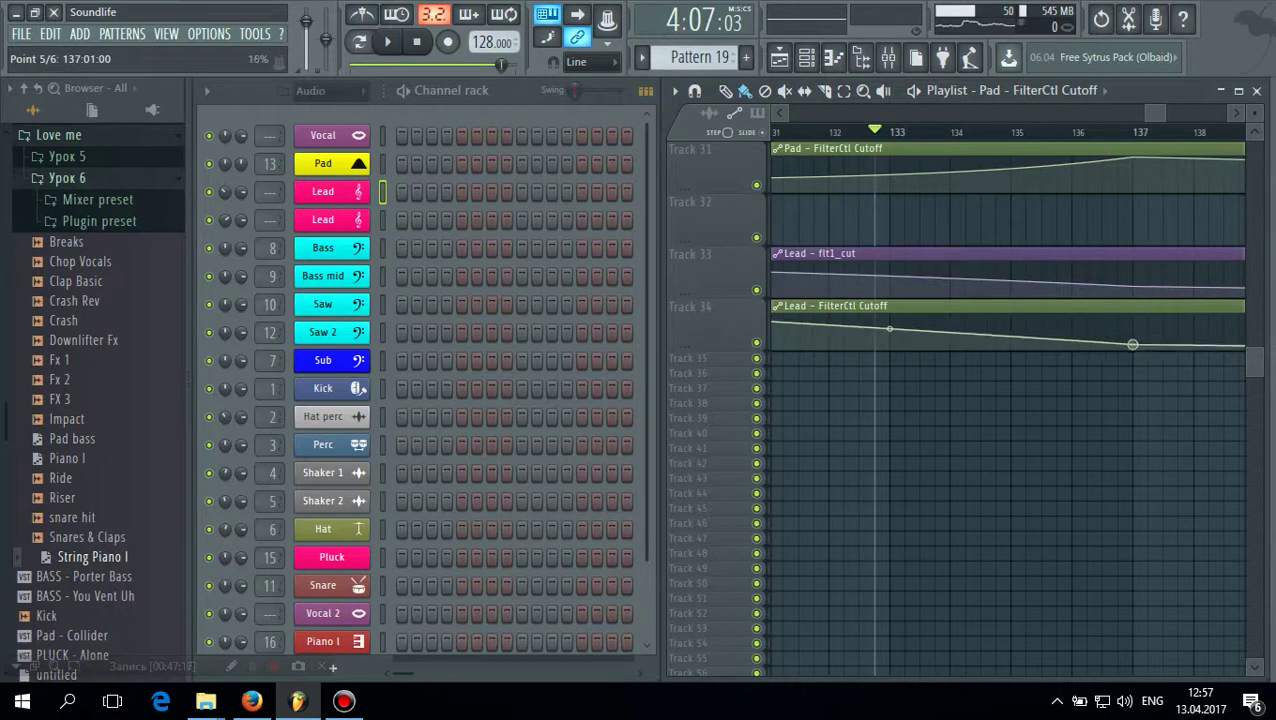
{"action": "left_click_drag", "start_coordinate": [1132, 287], "coordinate": [1132, 298]}
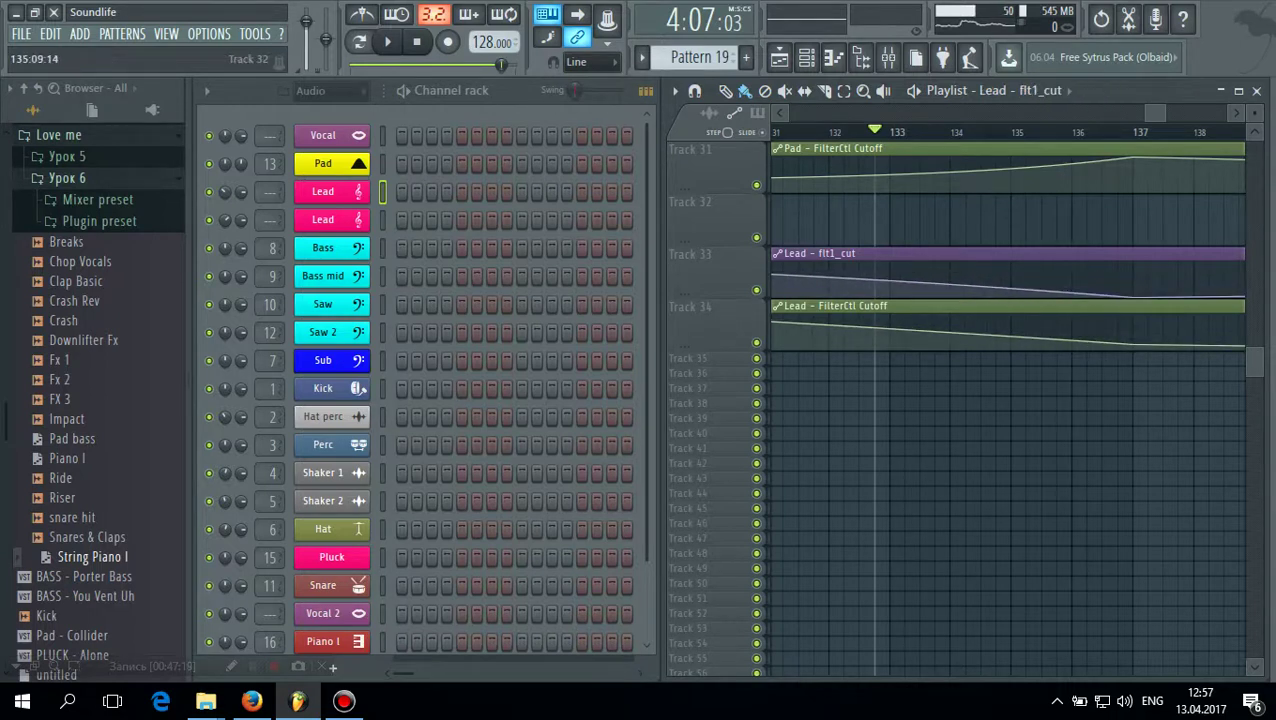
Unmute the Lead track while playing the closing section, listen to Pad, Lead and Pad bass together up to bar 137, and stop playback
{"action": "left_click", "coordinate": [387, 41]}
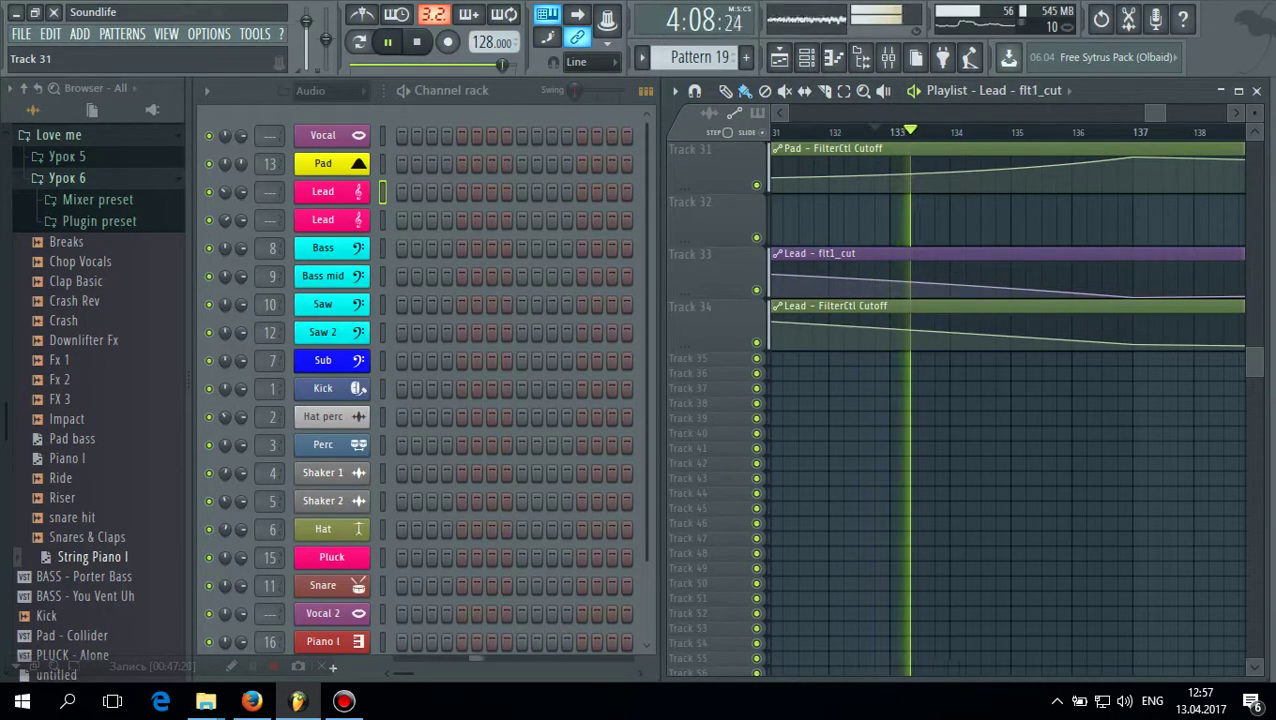
{"action": "scroll", "coordinate": [715, 400], "scroll_direction": "up", "scroll_amount": 5}
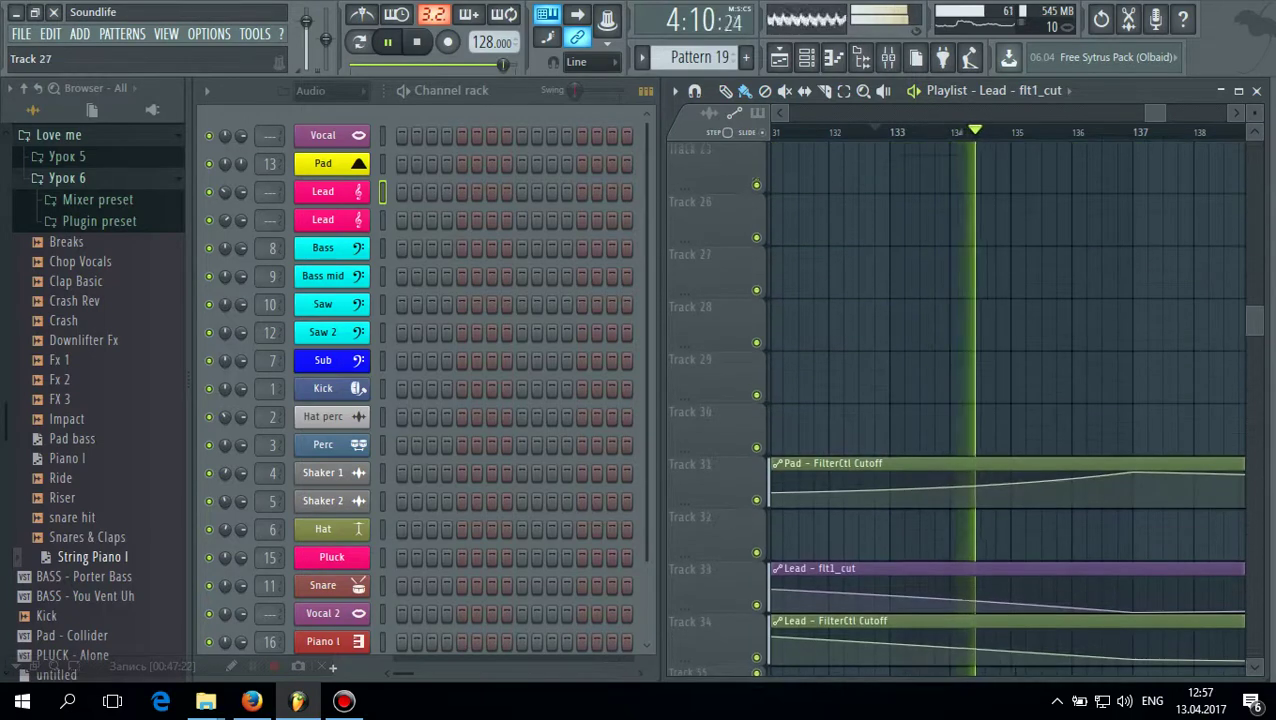
{"action": "scroll", "coordinate": [715, 380], "scroll_direction": "up", "scroll_amount": 5}
{"action": "scroll", "coordinate": [715, 380], "scroll_direction": "up", "scroll_amount": 6}
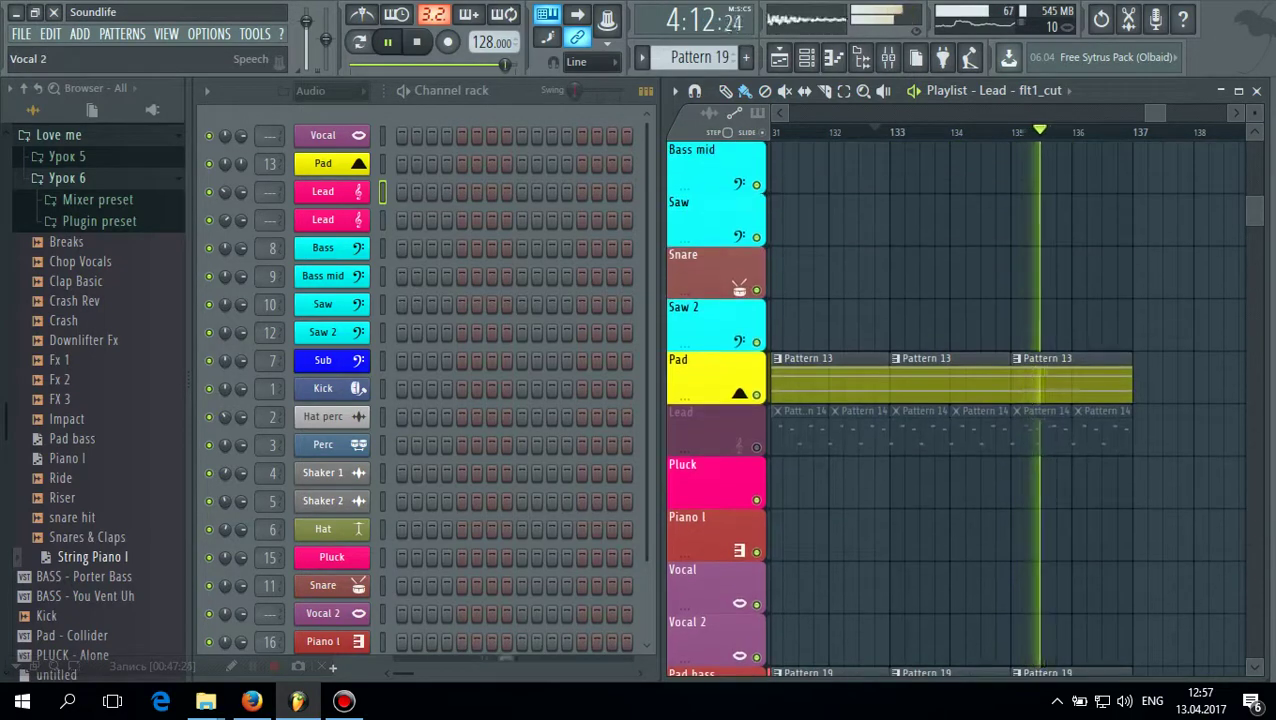
{"action": "left_click", "coordinate": [756, 447]}
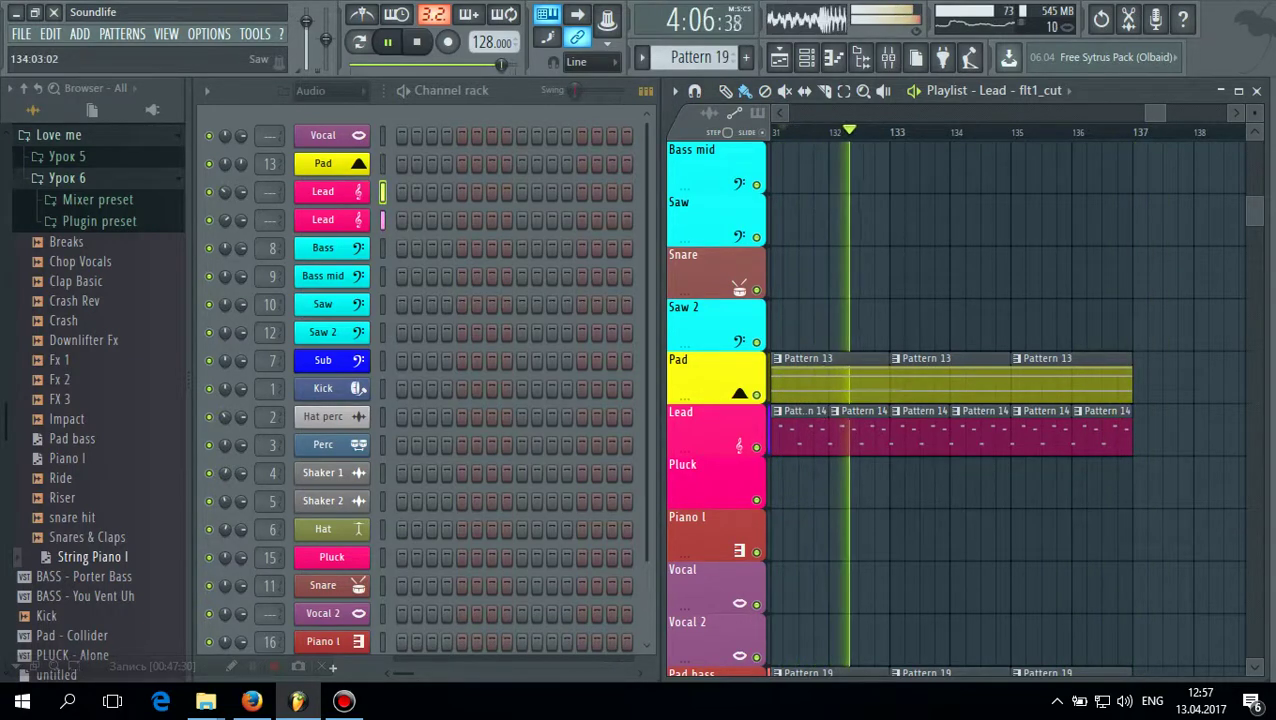
{"action": "scroll", "coordinate": [1000, 400], "scroll_direction": "down", "scroll_amount": 1}
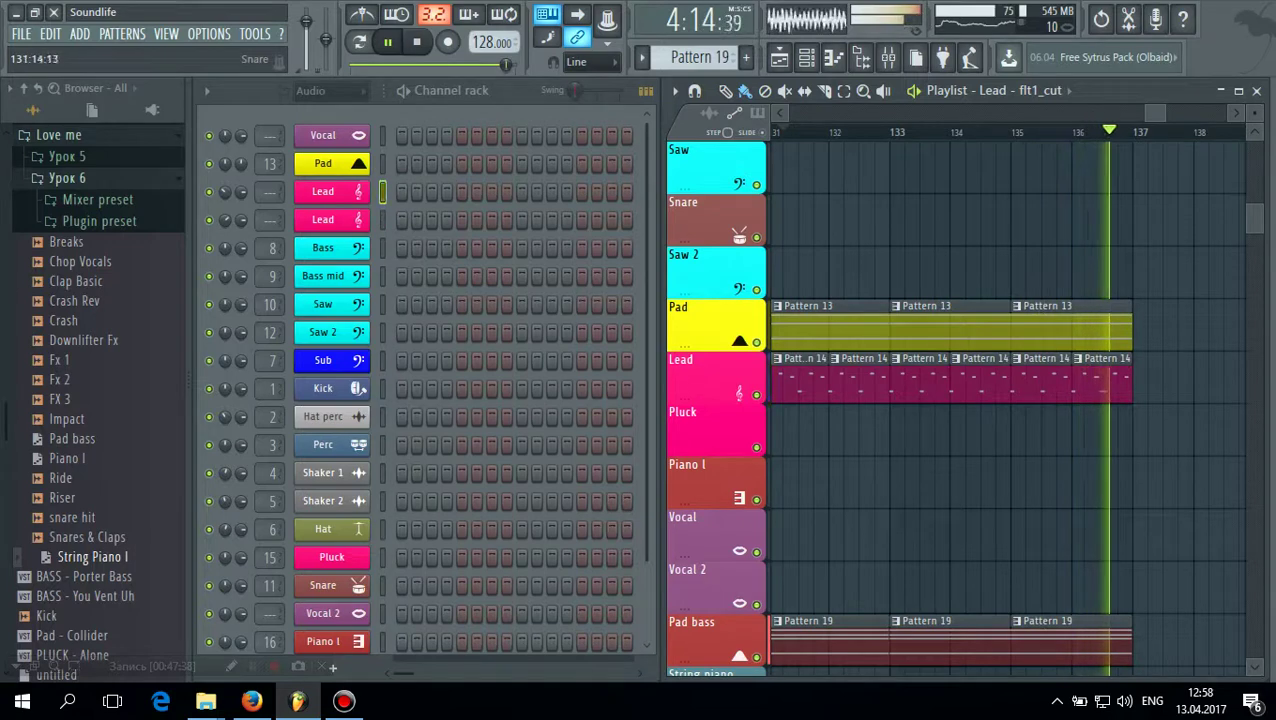
{"action": "key", "text": "space"}
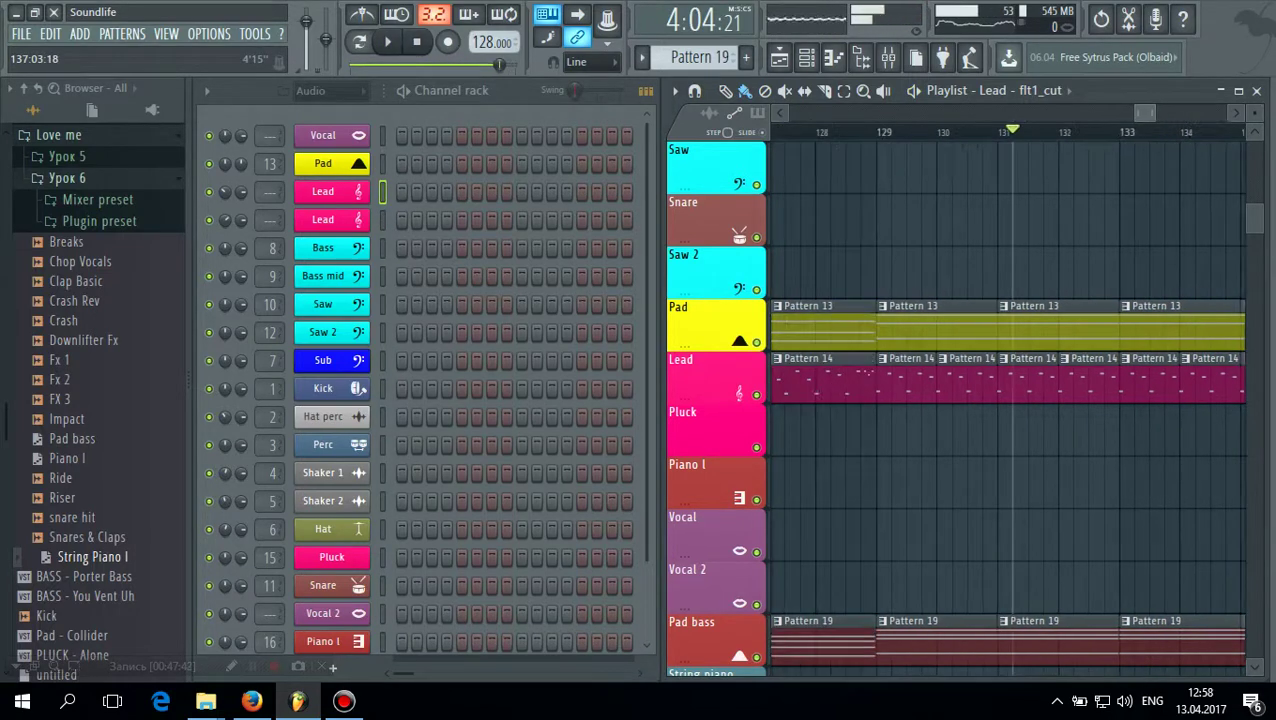
Bend the Lead flt1_cut and Lead FilterCtl Cutoff slopes downward between bars 129 and 137 so both filters fall faster at first
{"action": "scroll", "coordinate": [1005, 400], "scroll_direction": "down", "scroll_amount": 10}
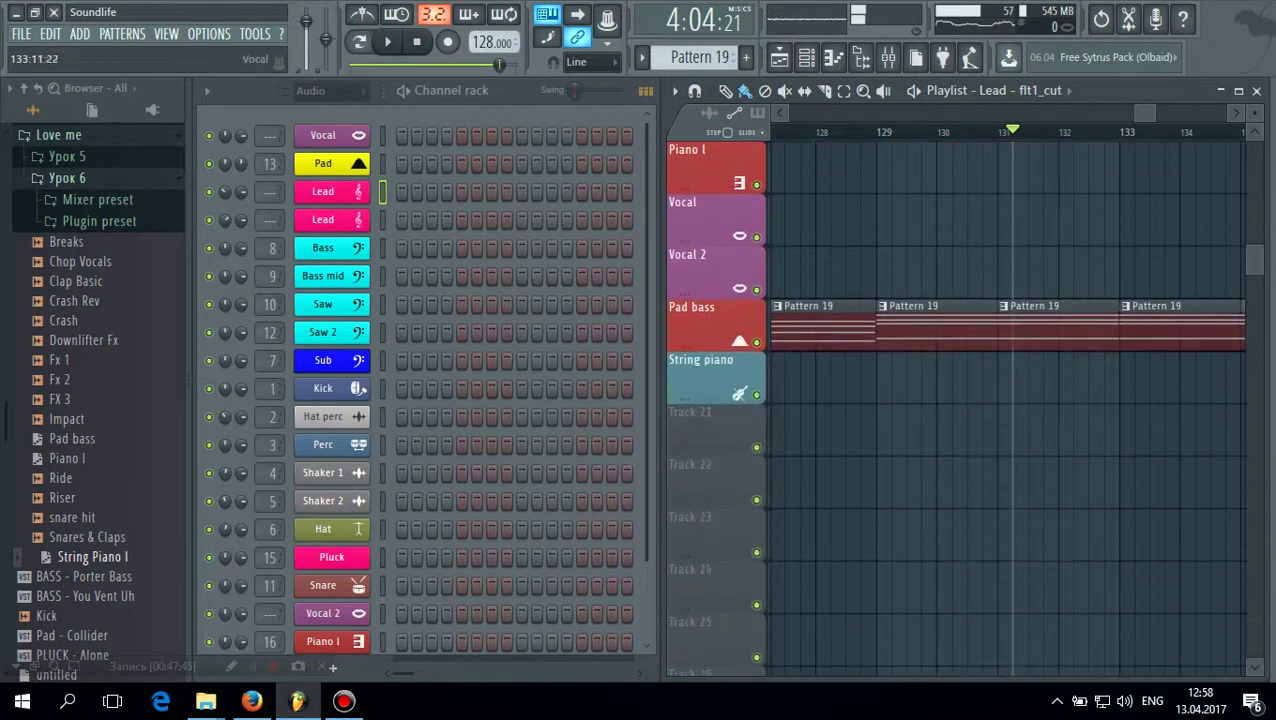
{"action": "scroll", "coordinate": [1005, 400], "scroll_direction": "down", "scroll_amount": 4}
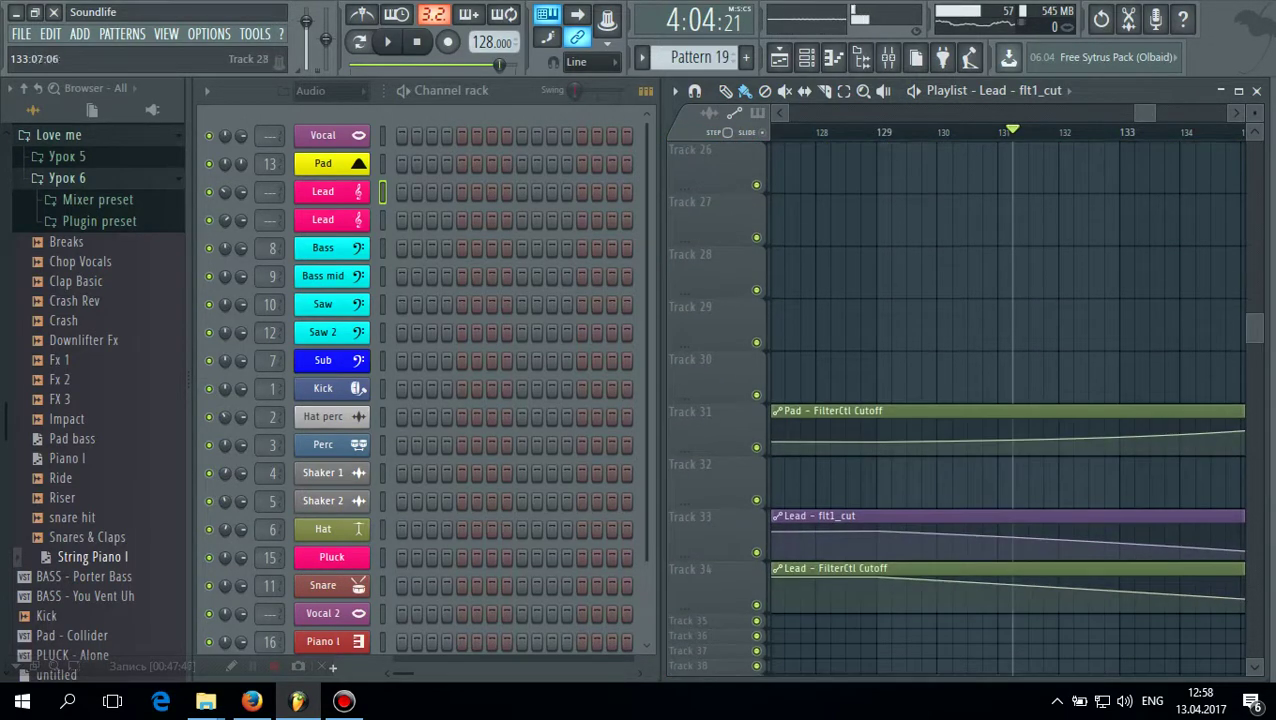
{"action": "left_click_drag", "start_coordinate": [1119, 591], "coordinate": [1119, 599]}
{"action": "left_click_drag", "start_coordinate": [1119, 543], "coordinate": [1119, 551]}
{"action": "left_click_drag", "start_coordinate": [1119, 599], "coordinate": [1119, 601]}
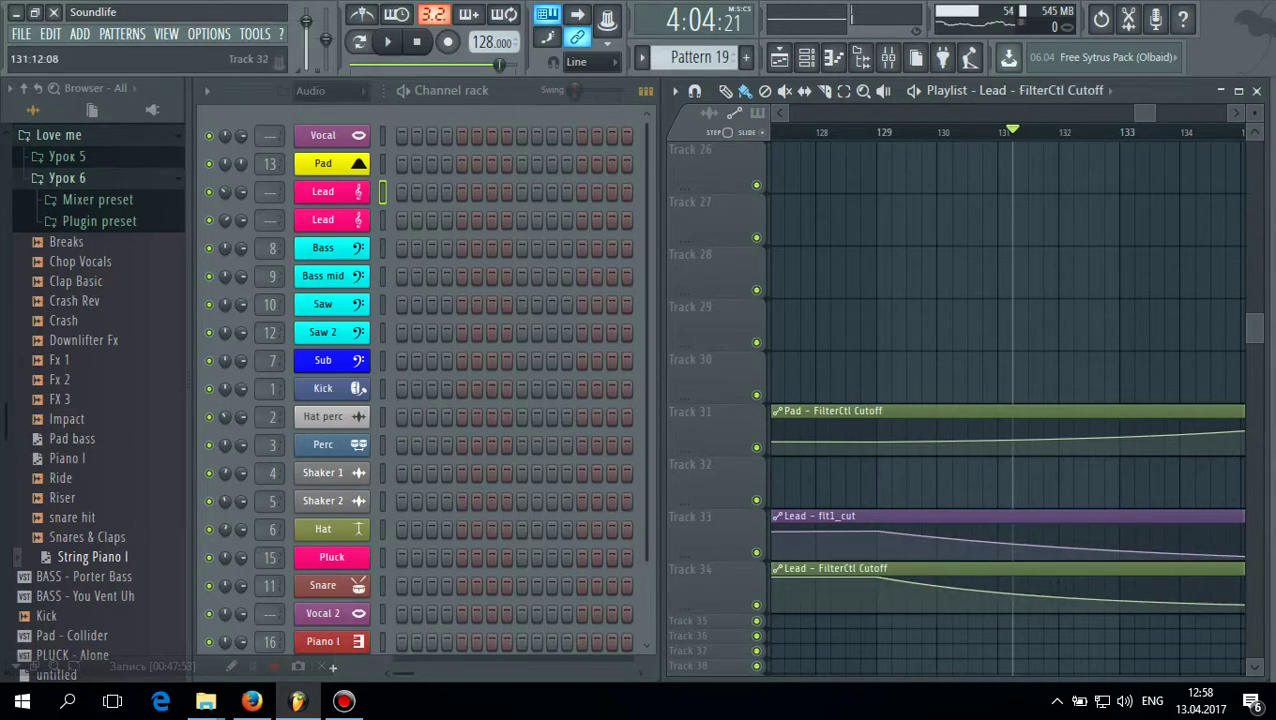
Play from just before bar 128 to hear the reshaped Lead filter curves up to bar 137, and stop playback
{"action": "left_click", "coordinate": [833, 132]}
{"action": "left_click", "coordinate": [388, 42]}
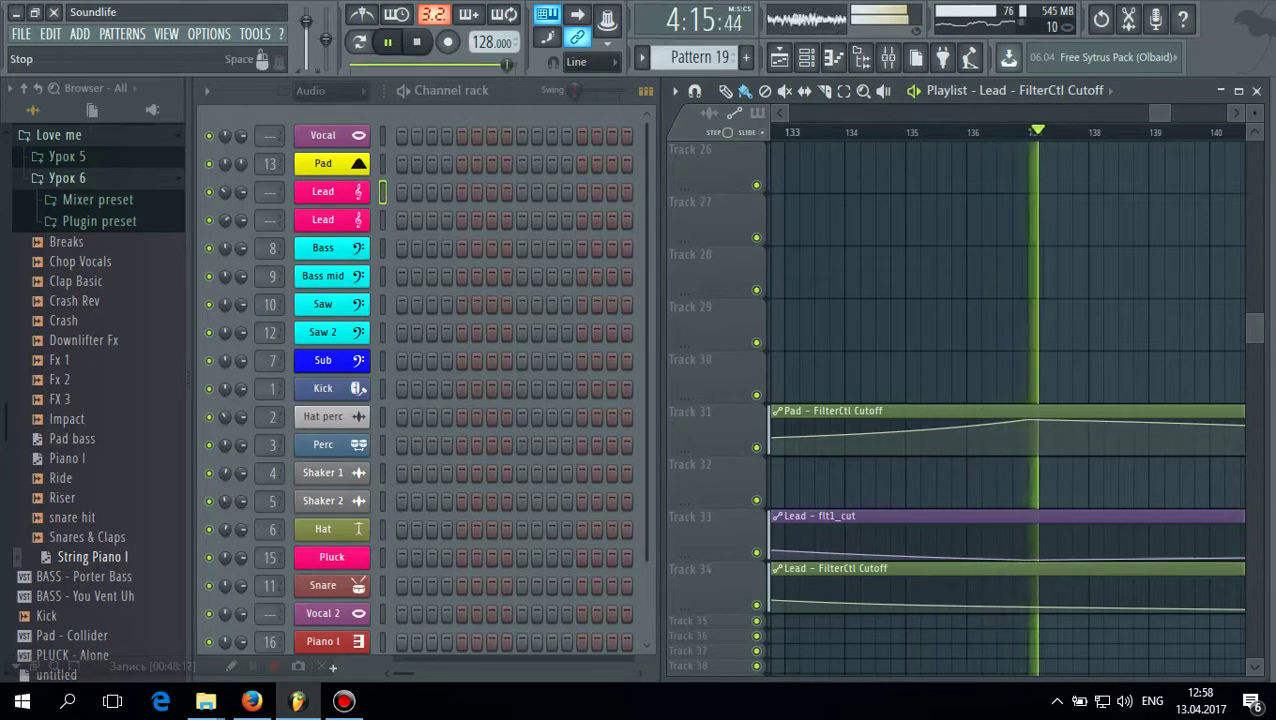
{"action": "key", "text": "space"}
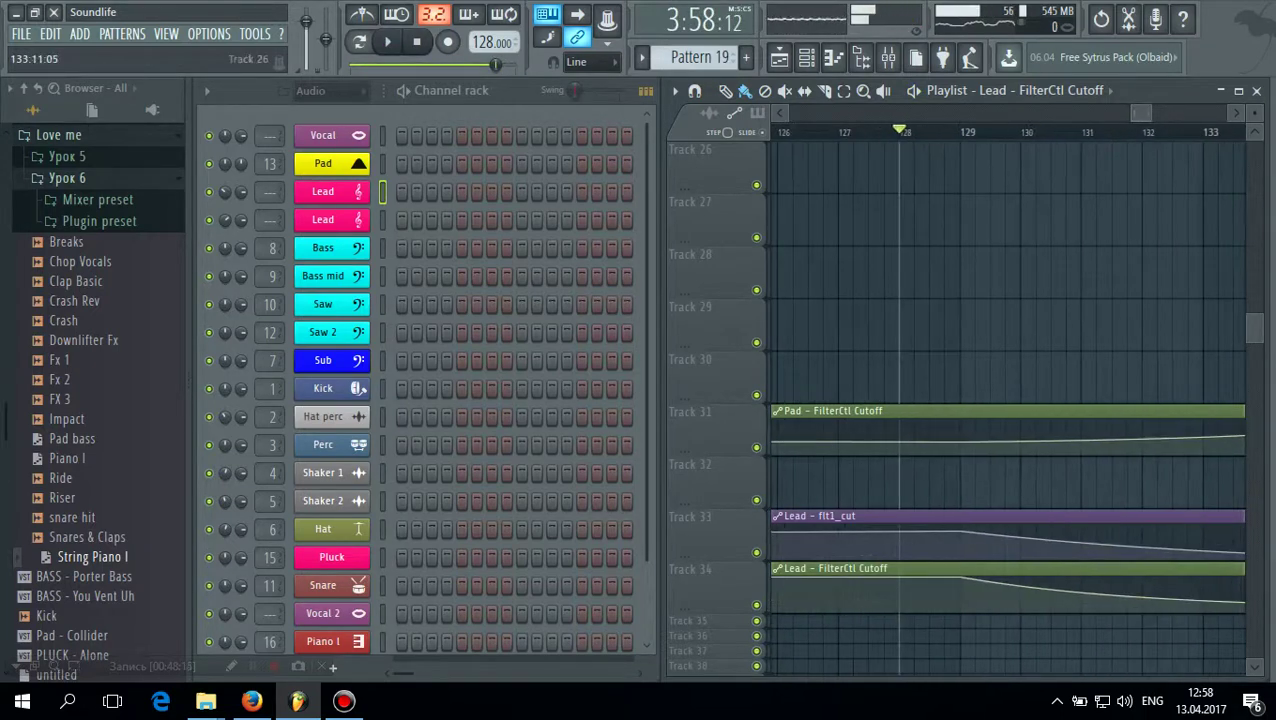
Preview the Snares & Claps sample and place it as an audio clip on Track 21 at bar 129
{"action": "scroll", "coordinate": [1215, 320], "scroll_direction": "up", "scroll_amount": 8}
{"action": "scroll", "coordinate": [1215, 320], "scroll_direction": "down", "scroll_amount": 4}
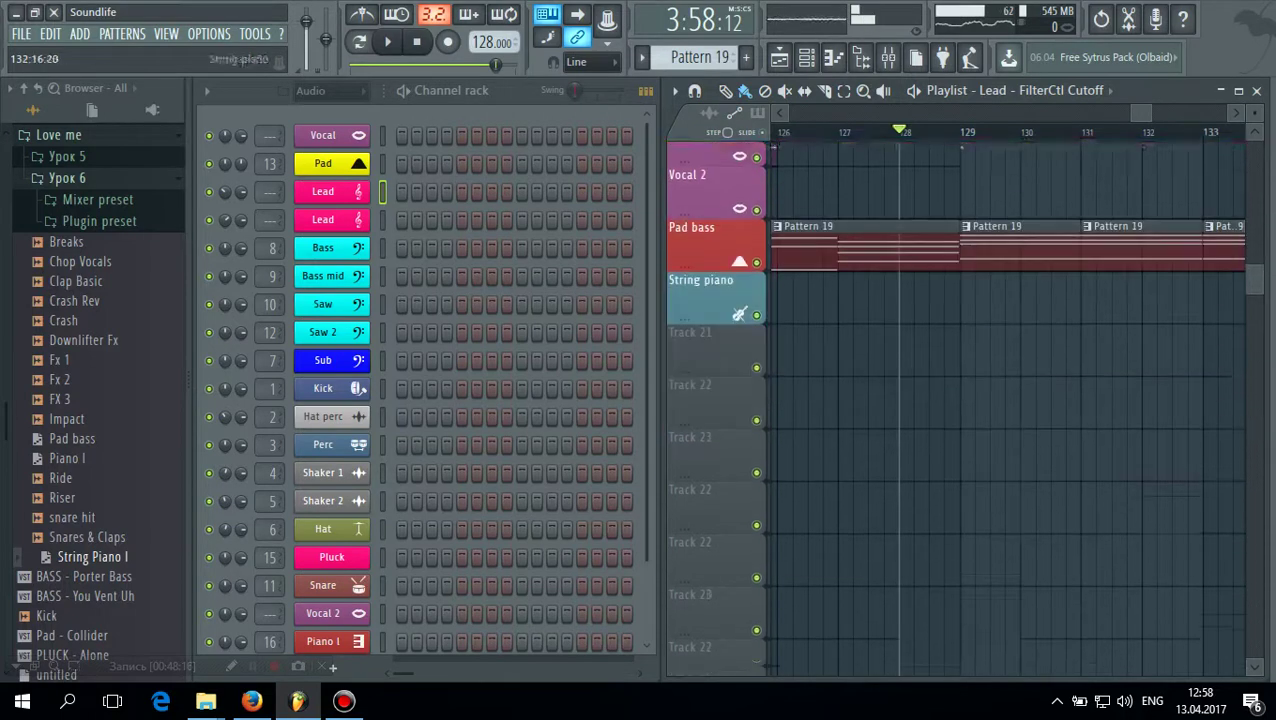
{"action": "scroll", "coordinate": [1000, 400], "scroll_direction": "down", "scroll_amount": 4}
{"action": "scroll", "coordinate": [1000, 400], "scroll_direction": "up", "scroll_amount": 6}
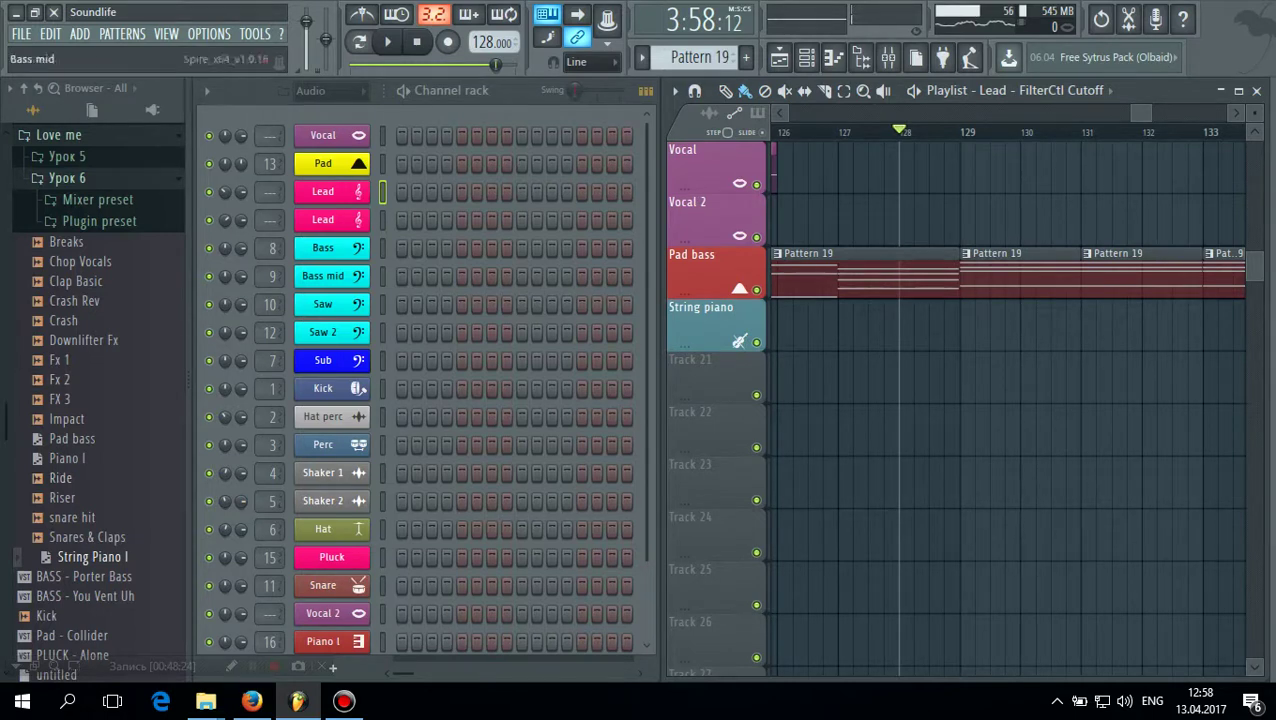
{"action": "scroll", "coordinate": [224, 539], "scroll_direction": "down", "scroll_amount": 3}
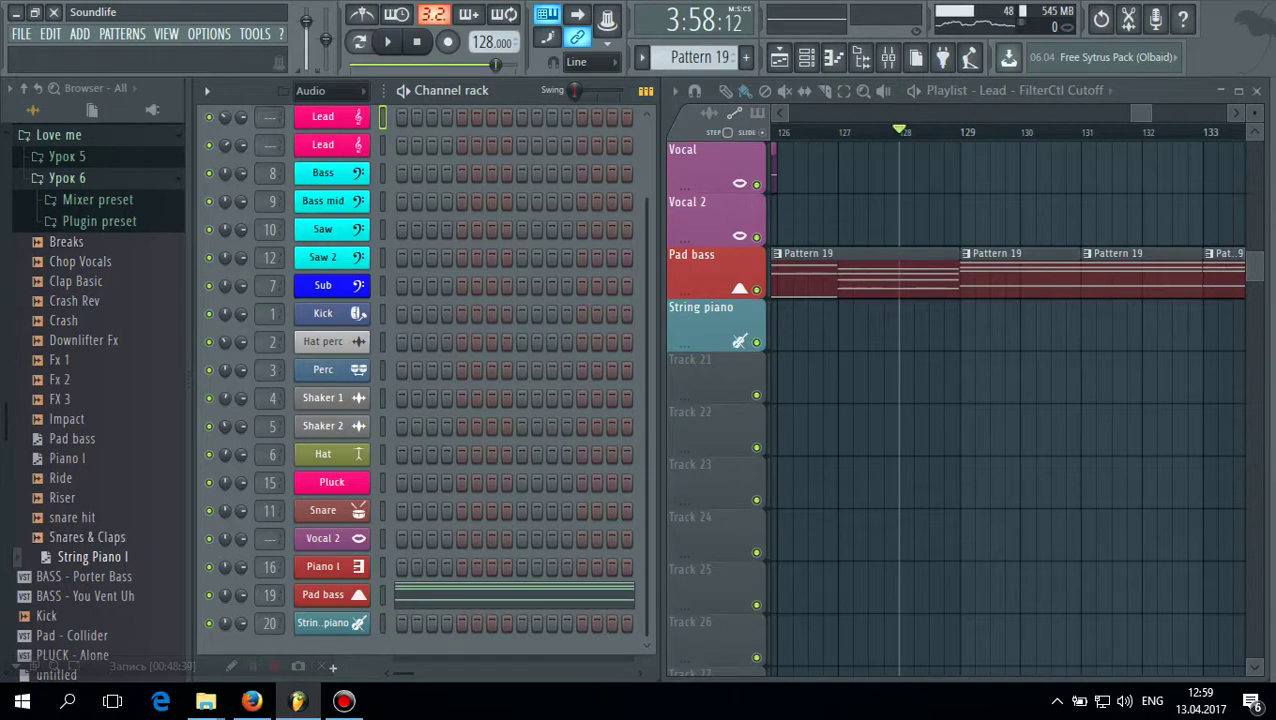
{"action": "left_click", "coordinate": [88, 538]}
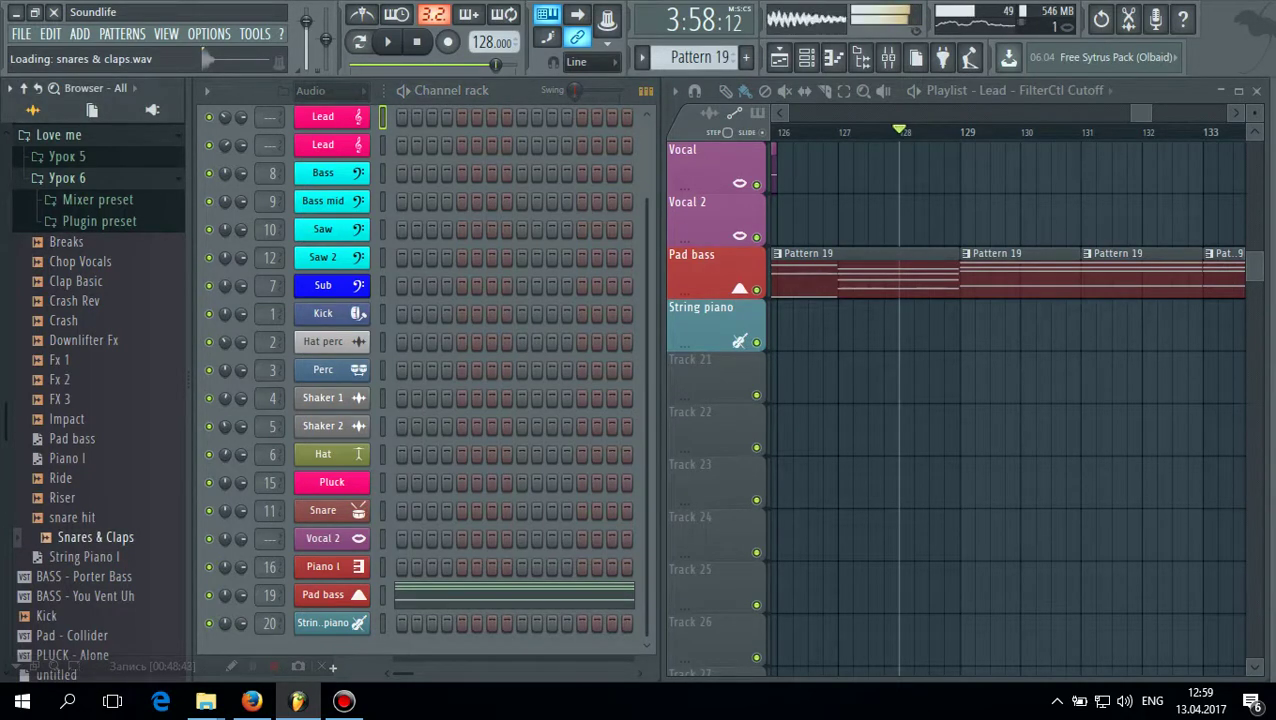
{"action": "left_click_drag", "start_coordinate": [95, 537], "coordinate": [961, 370]}
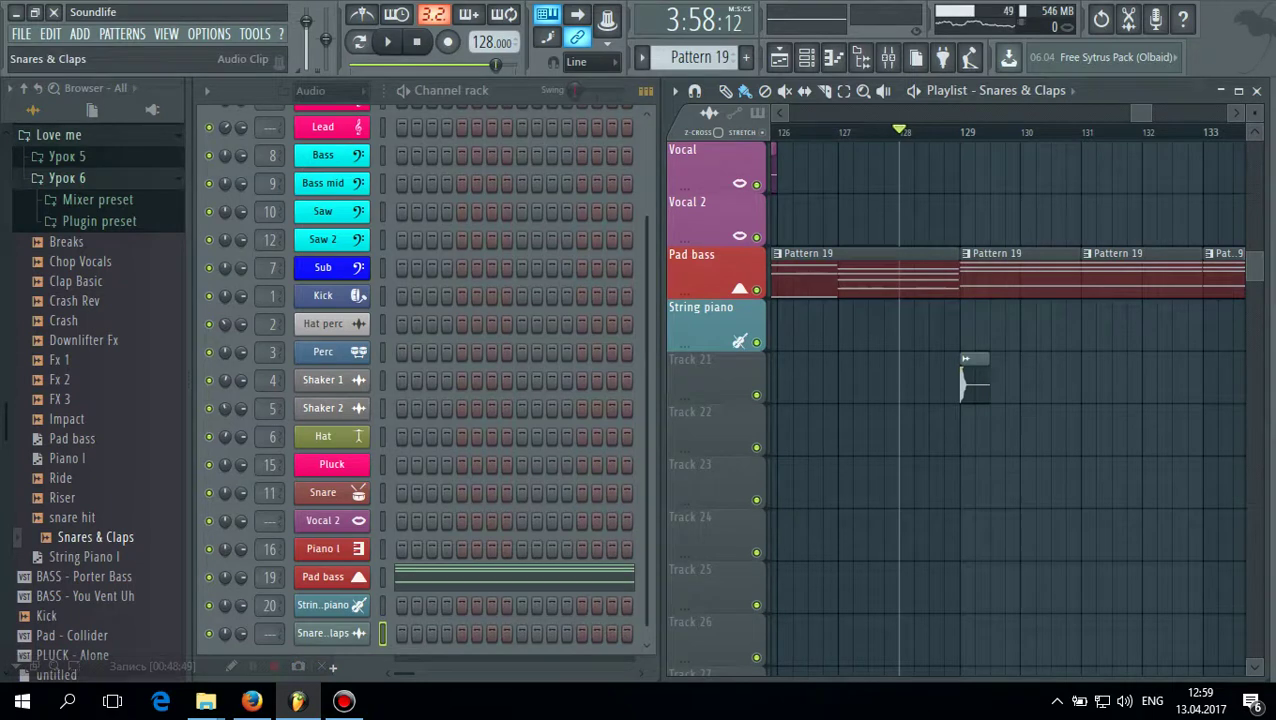
Rename the Snares & Claps channel as Snares Roll
{"action": "right_click", "coordinate": [322, 633]}
{"action": "left_click", "coordinate": [390, 497]}
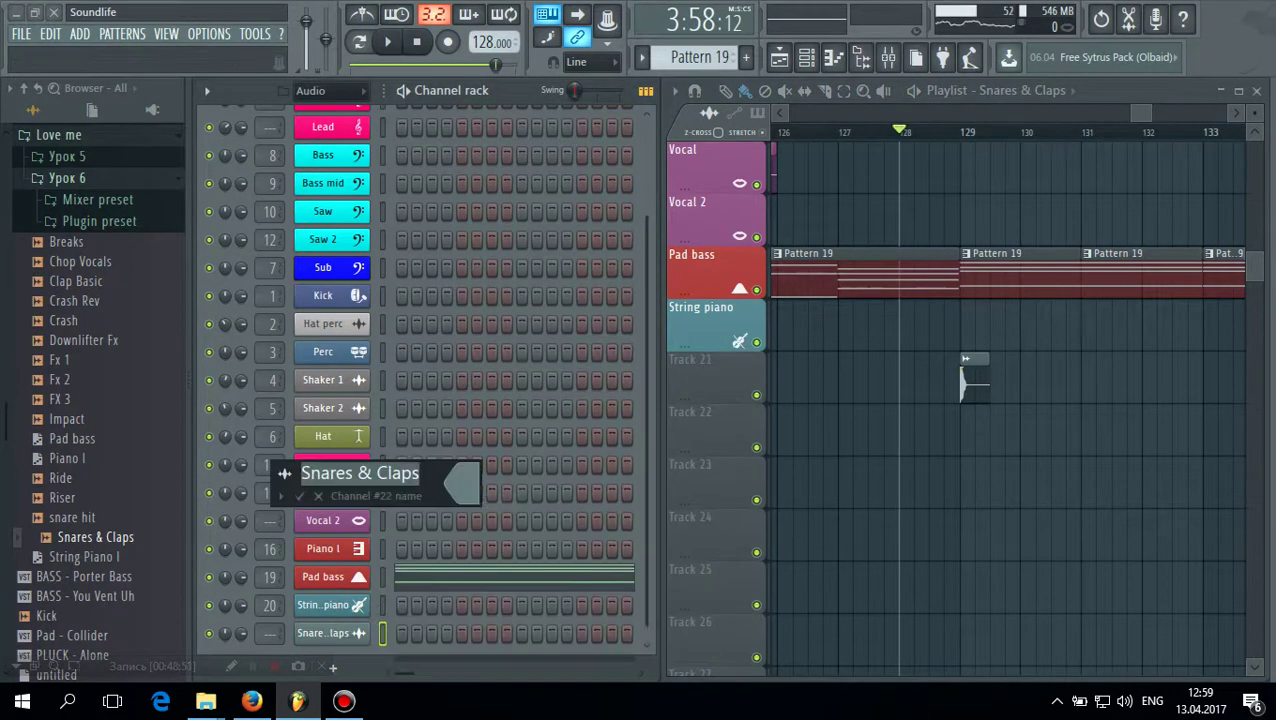
{"action": "left_click_drag", "start_coordinate": [357, 474], "coordinate": [424, 474]}
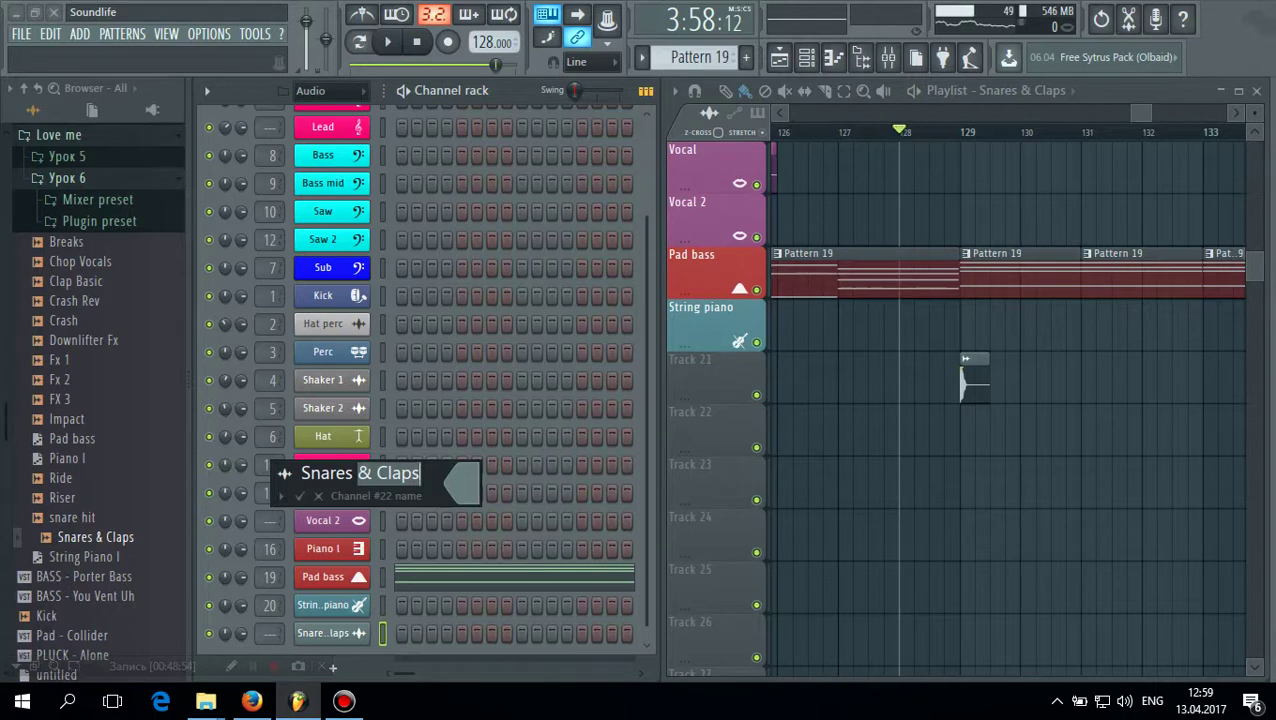
{"action": "type", "text": "Roll"}
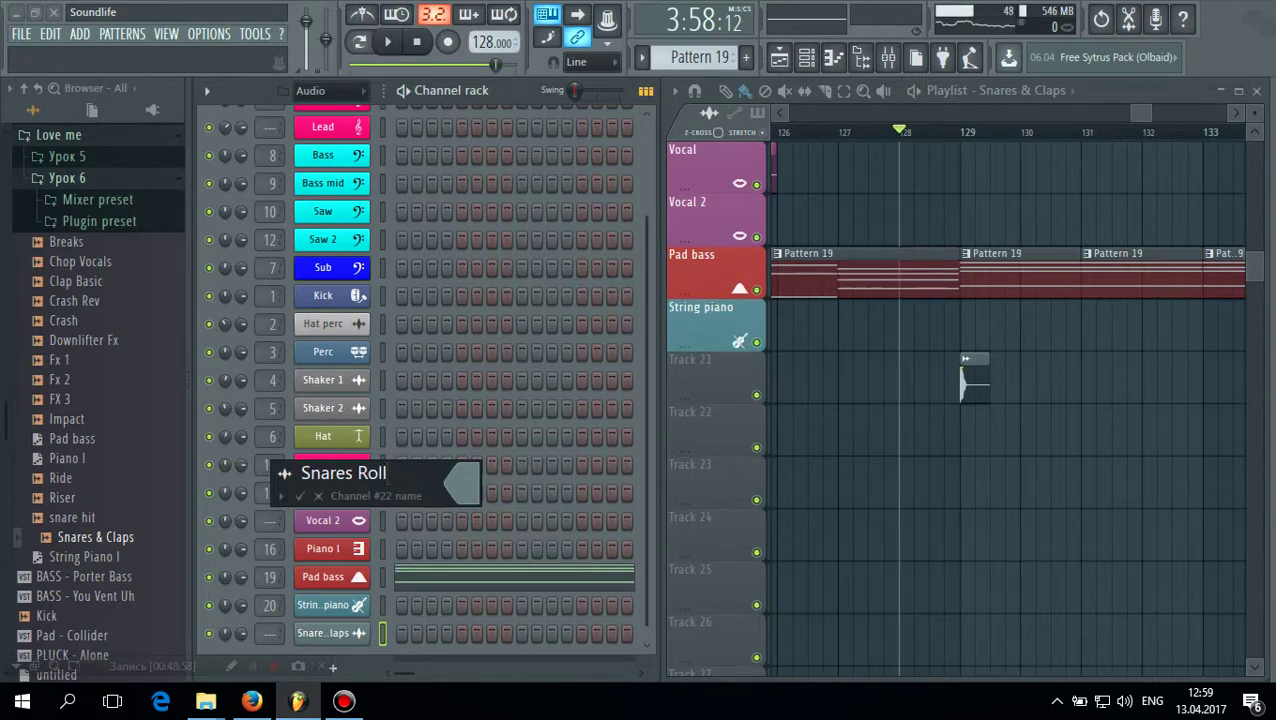
{"action": "key", "text": "Return"}
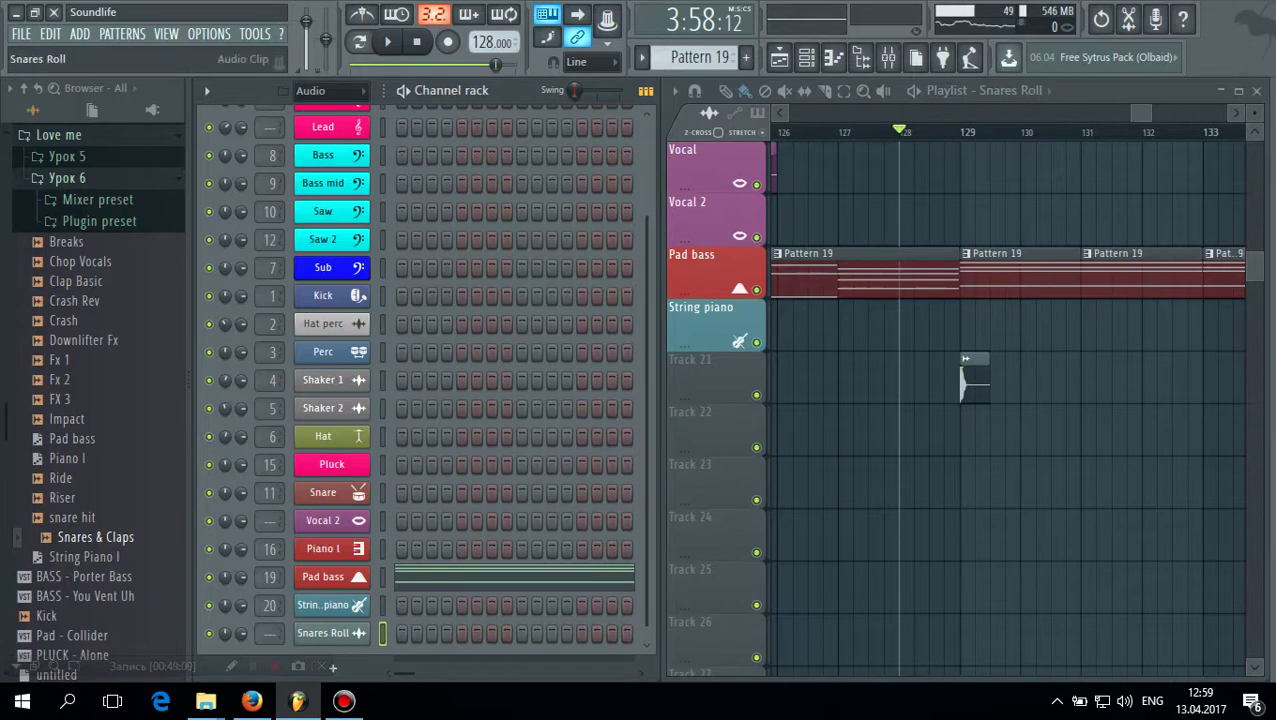
Route the Snares Roll channel to mixer track 21 and name that insert Snares Roll
{"action": "scroll", "coordinate": [270, 632], "scroll_direction": "up", "scroll_amount": 5}
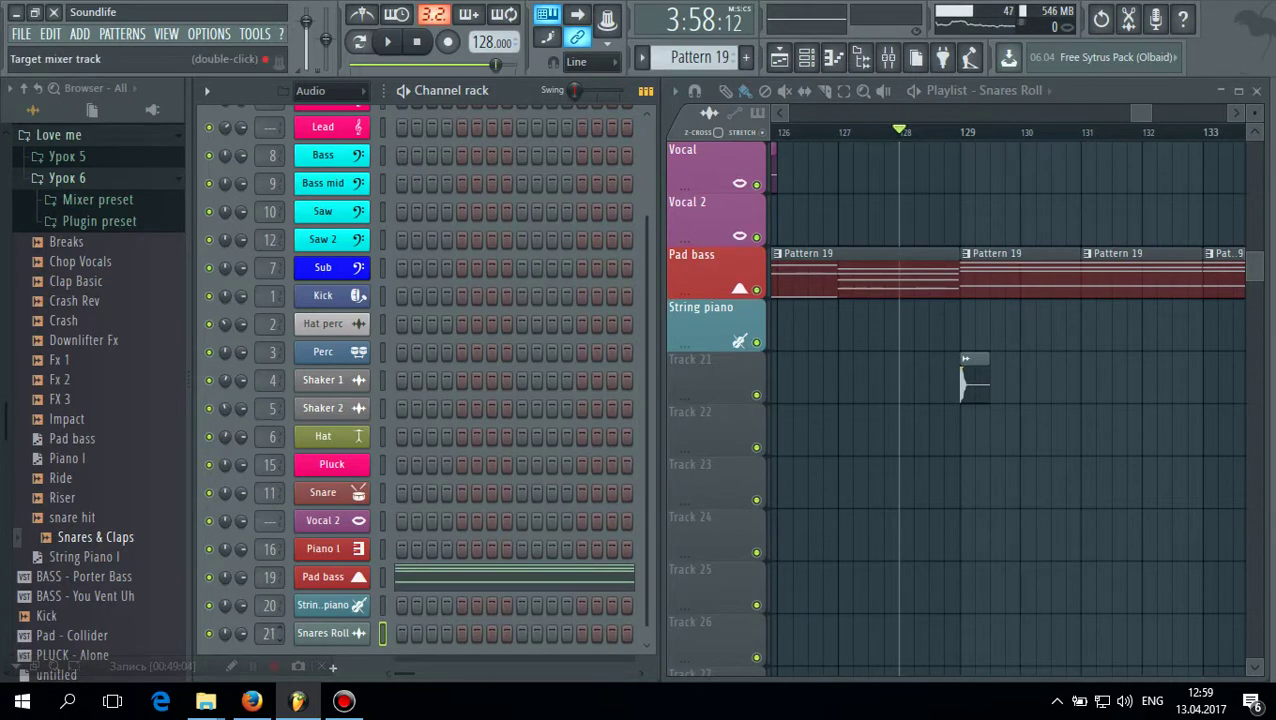
{"action": "double_click", "coordinate": [270, 633]}
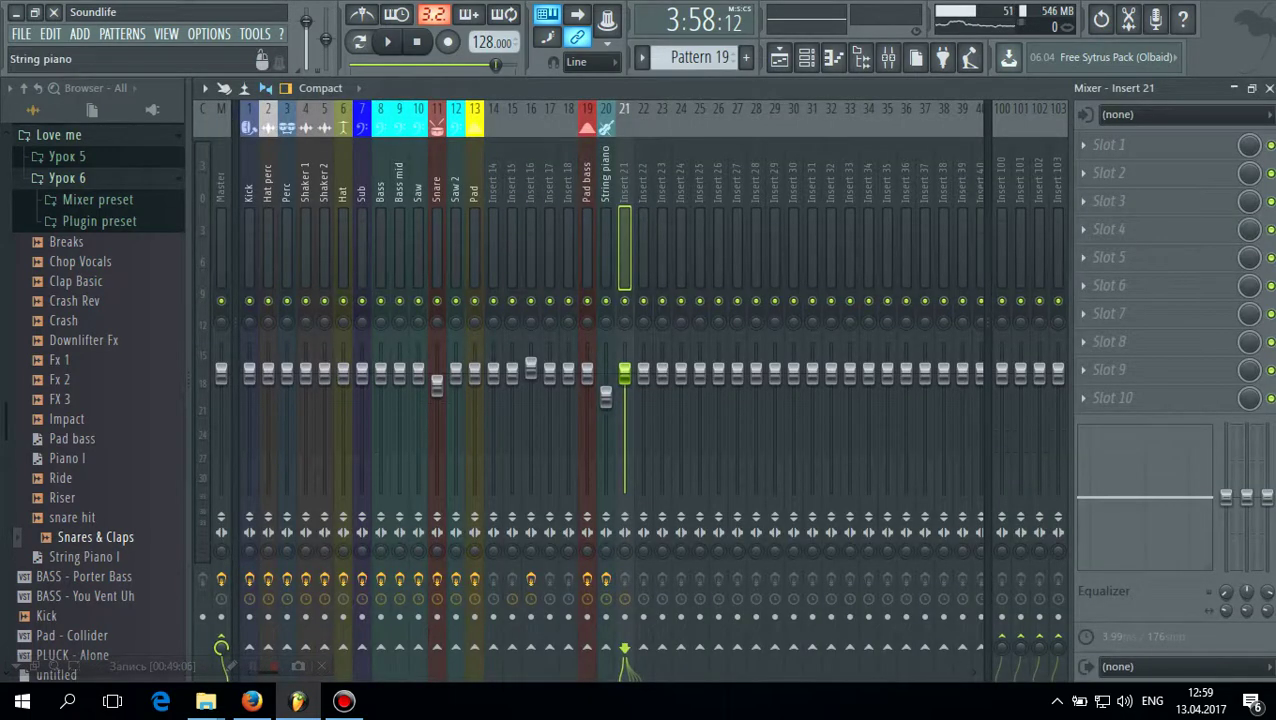
{"action": "right_click", "coordinate": [630, 100]}
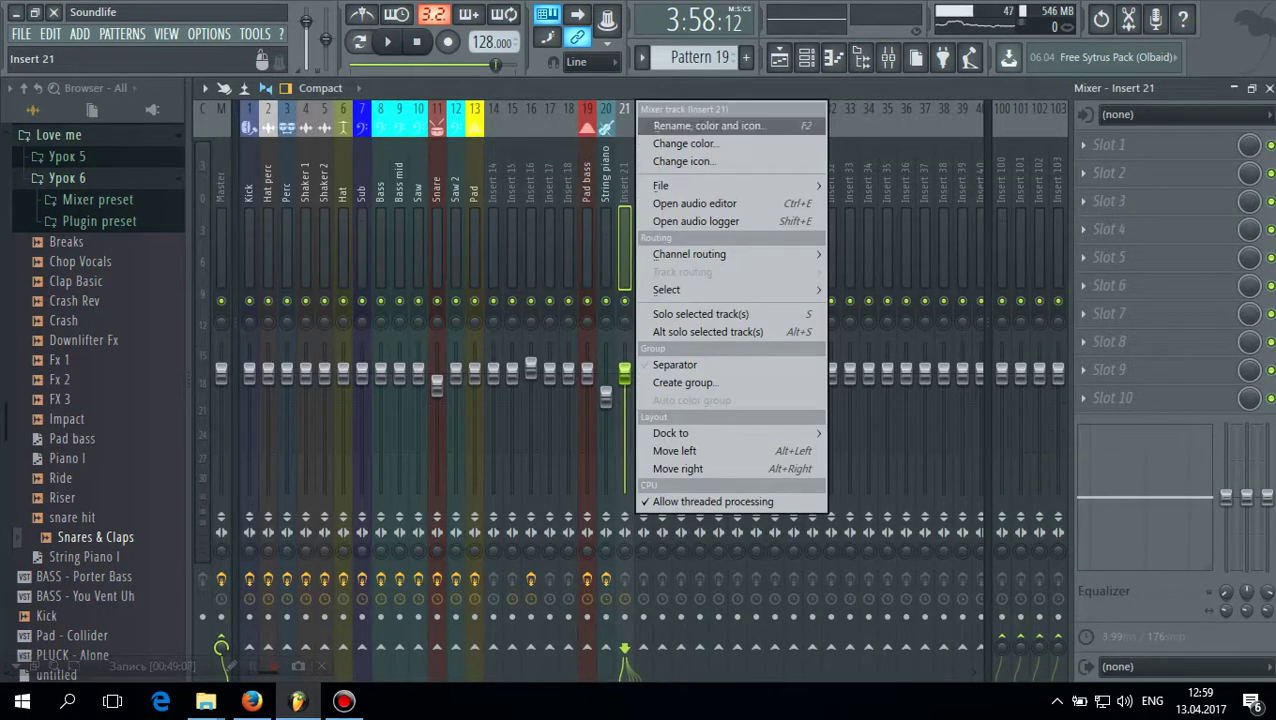
{"action": "left_click", "coordinate": [700, 125]}
{"action": "left_click", "coordinate": [598, 125]}
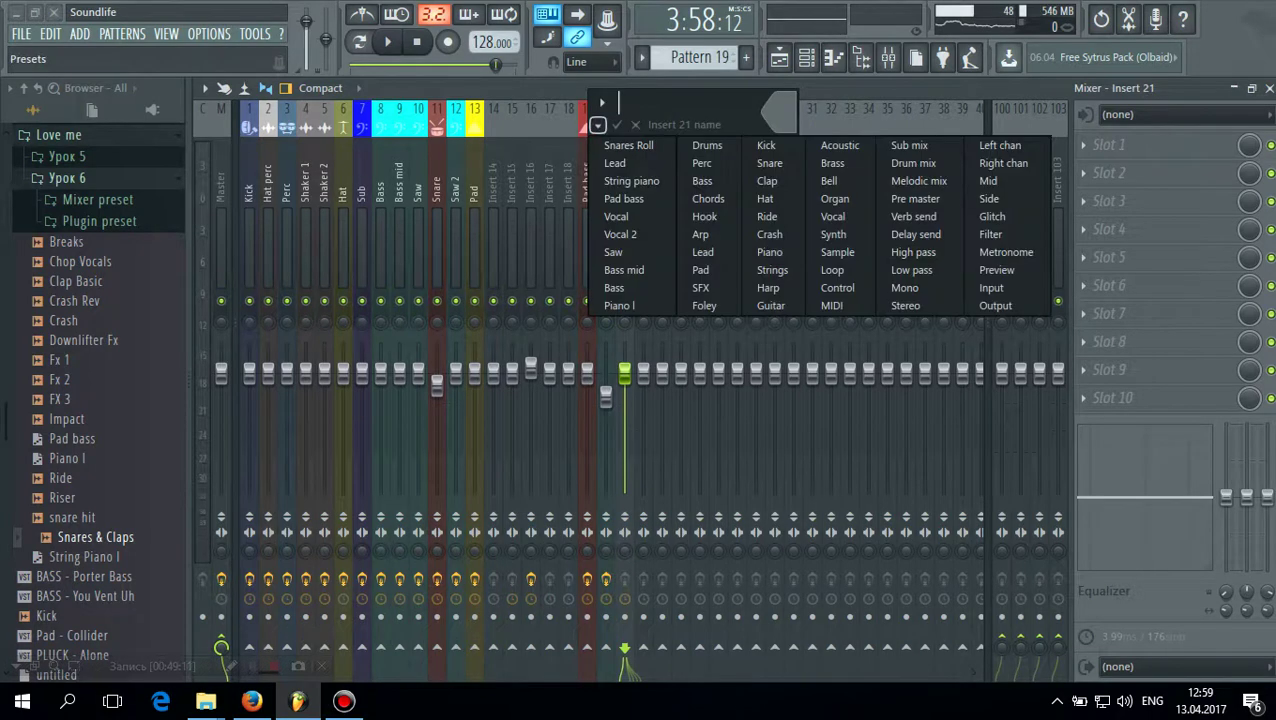
{"action": "left_click", "coordinate": [626, 146]}
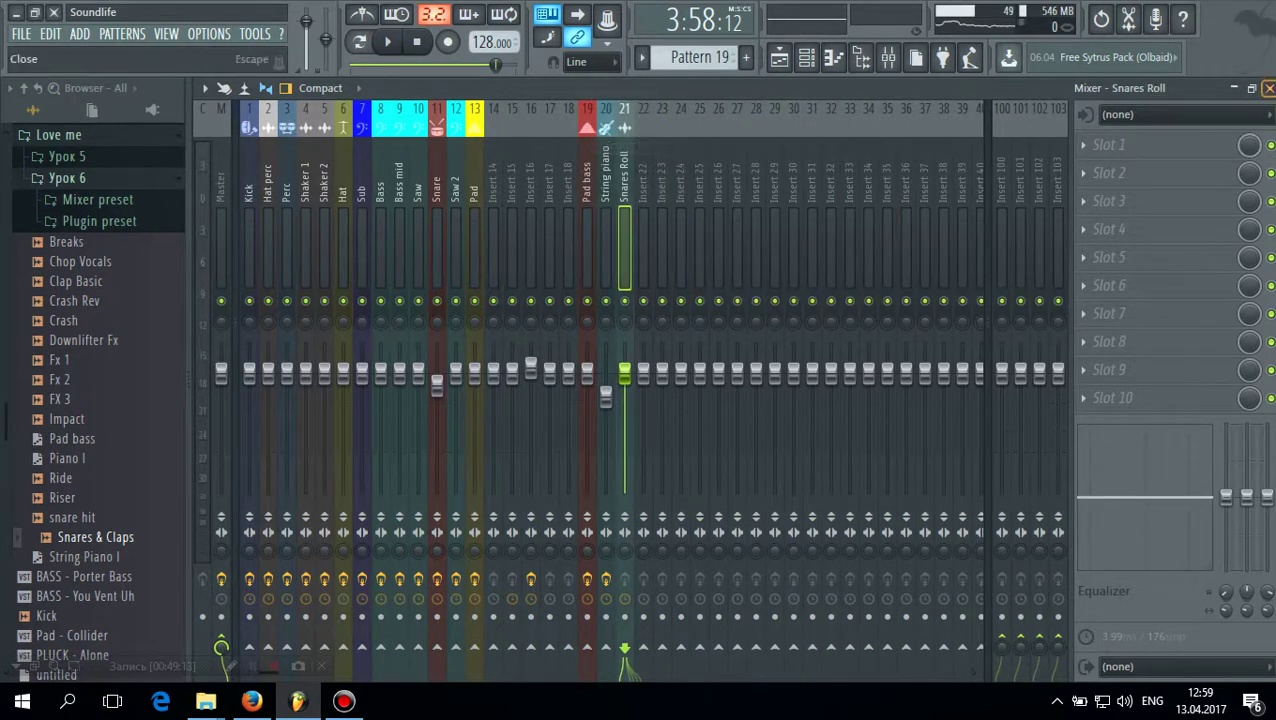
{"action": "left_click", "coordinate": [1269, 88]}
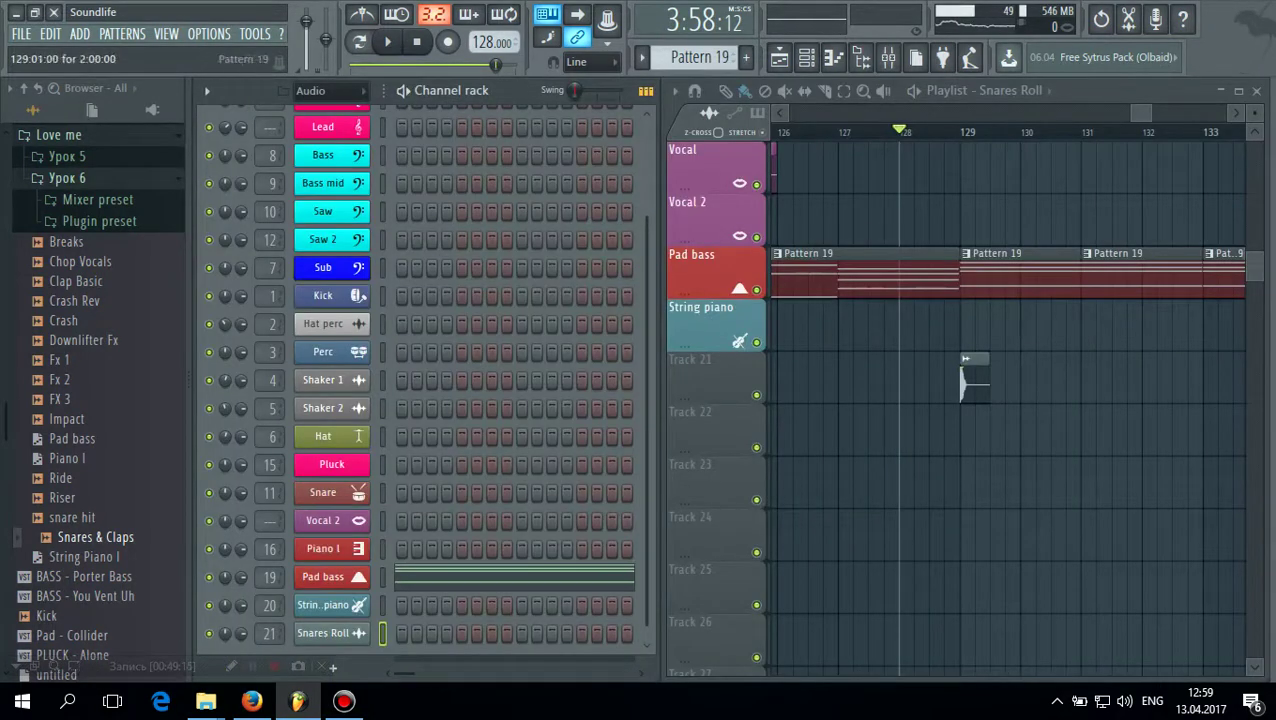
Slice the Snares Roll clip at 129:05 and delete its second half, leaving a one-beat clip at bar 129
{"action": "left_click_drag", "start_coordinate": [1151, 113], "coordinate": [1135, 113]}
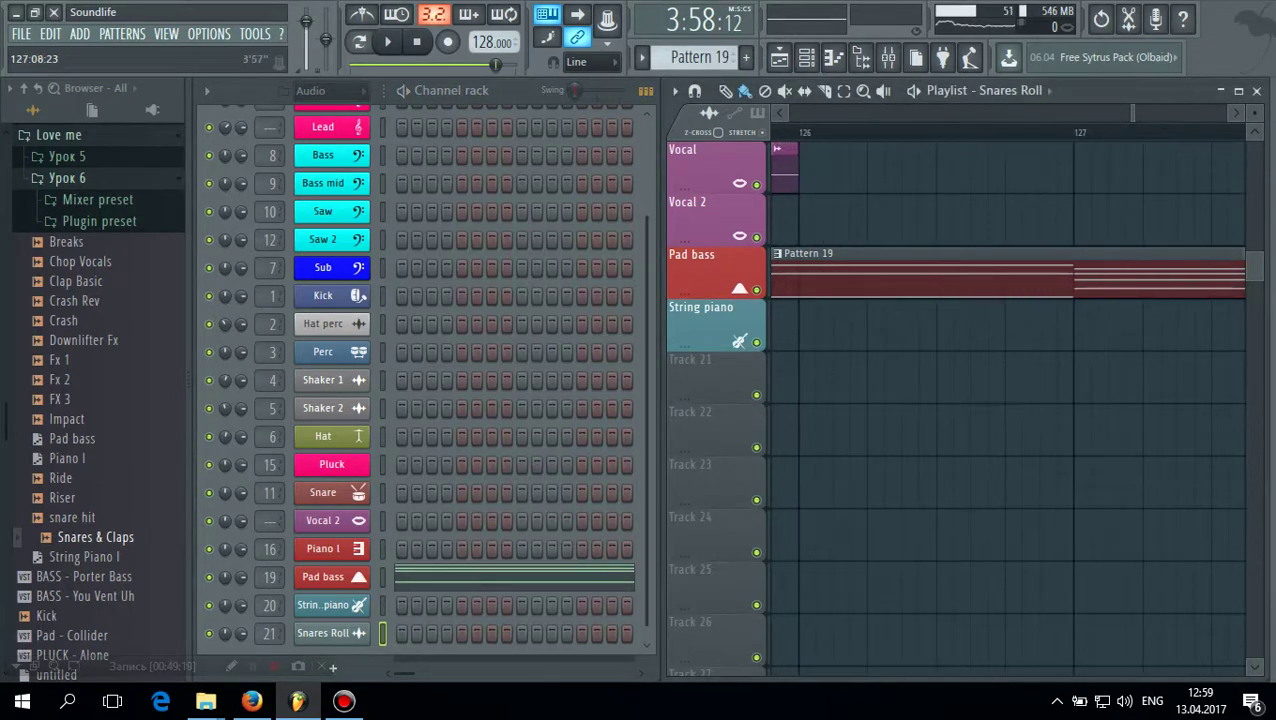
{"action": "scroll", "coordinate": [1008, 400], "scroll_direction": "right", "scroll_amount": 7}
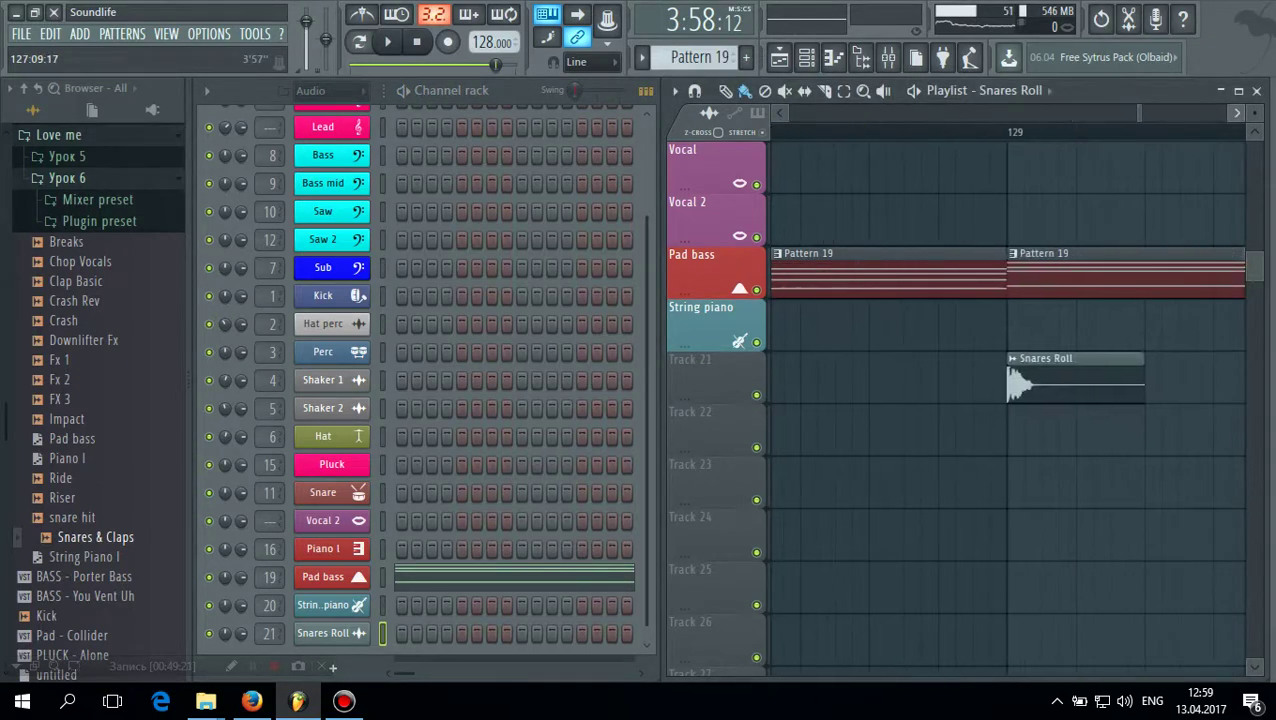
{"action": "scroll", "coordinate": [1008, 400], "scroll_direction": "right", "scroll_amount": 1}
{"action": "key", "text": "c"}
{"action": "left_click", "coordinate": [970, 385]}
{"action": "key", "text": "b"}
{"action": "left_click", "coordinate": [726, 91]}
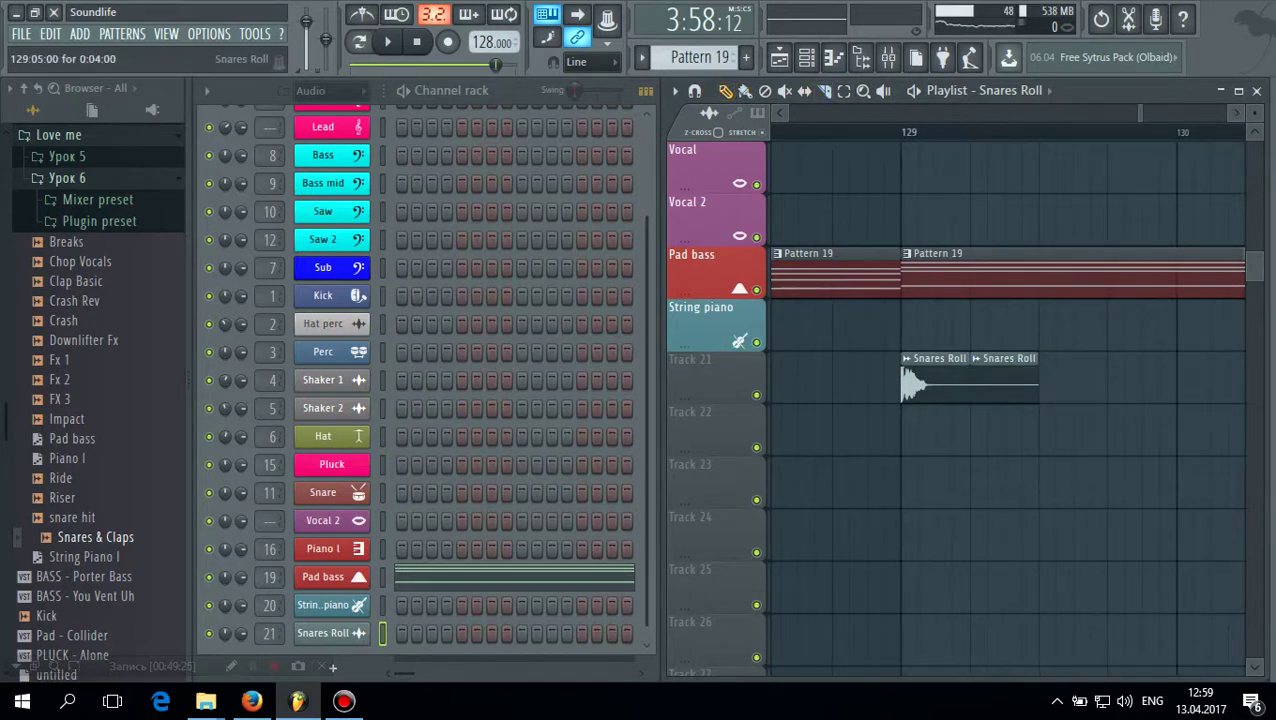
{"action": "right_click", "coordinate": [996, 383]}
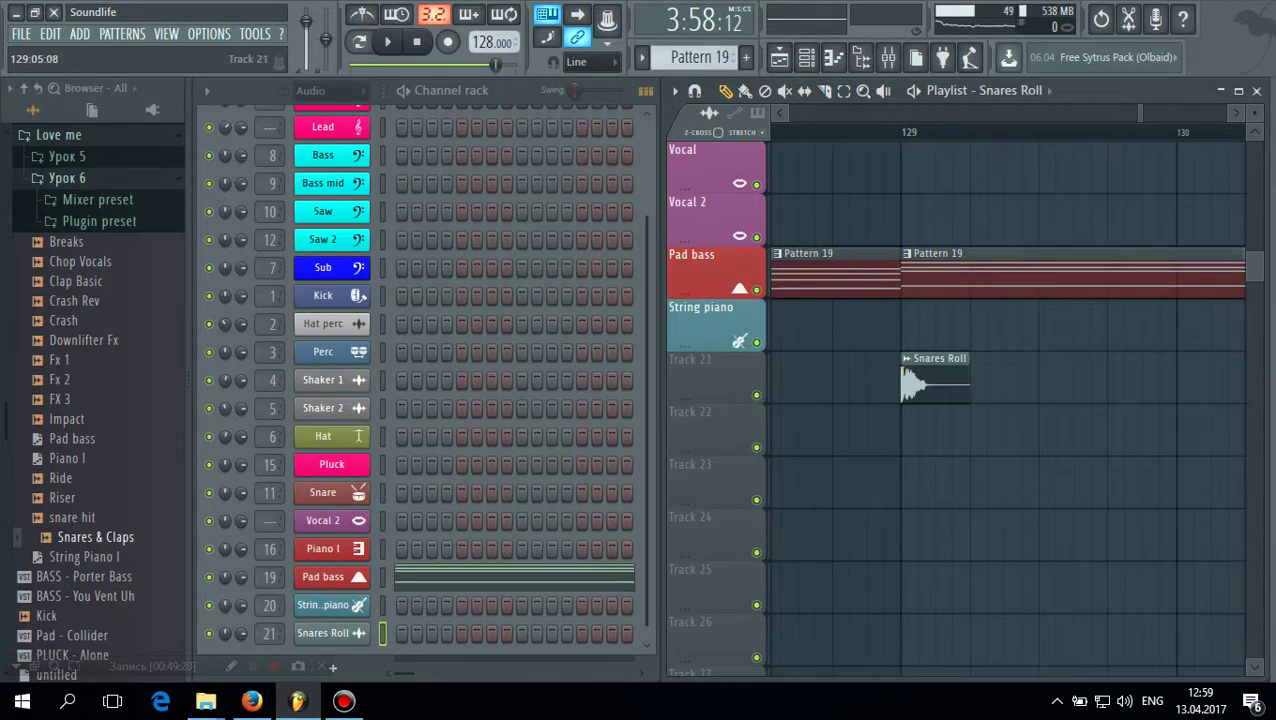
{"action": "left_click", "coordinate": [972, 385]}
{"action": "left_click", "coordinate": [864, 132]}
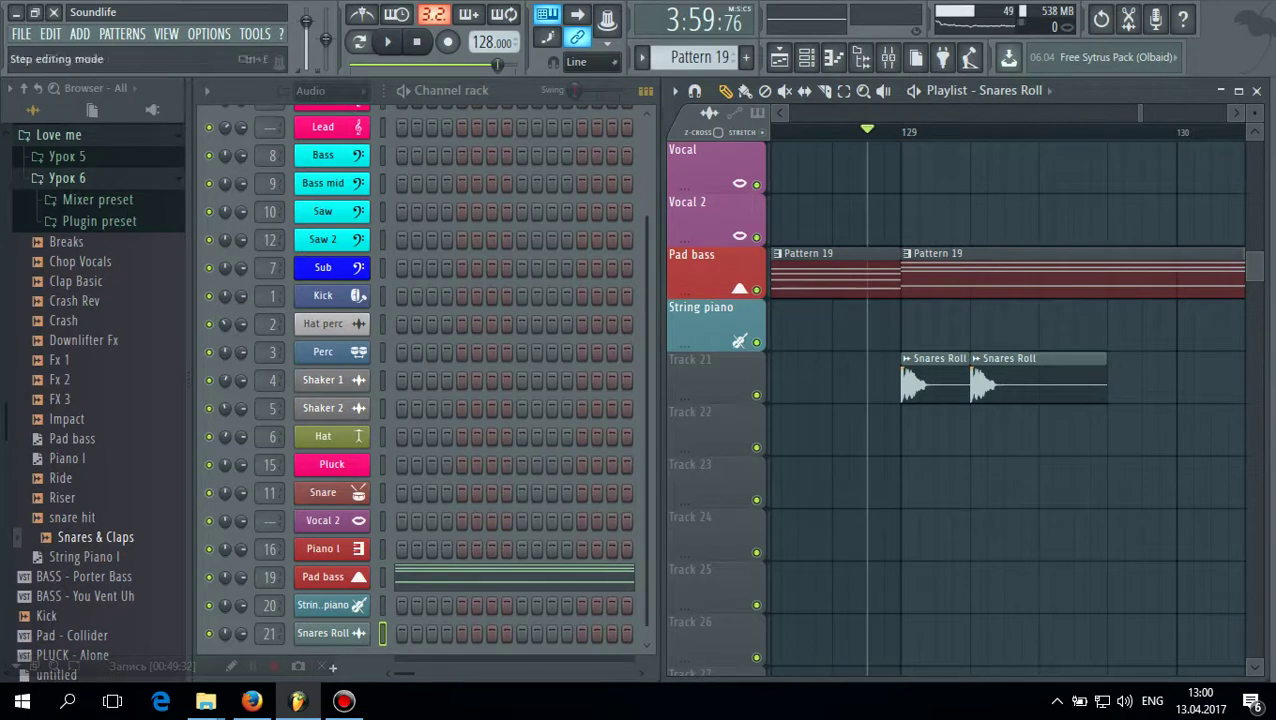
{"action": "key", "text": "space"}
{"action": "key", "text": "space"}
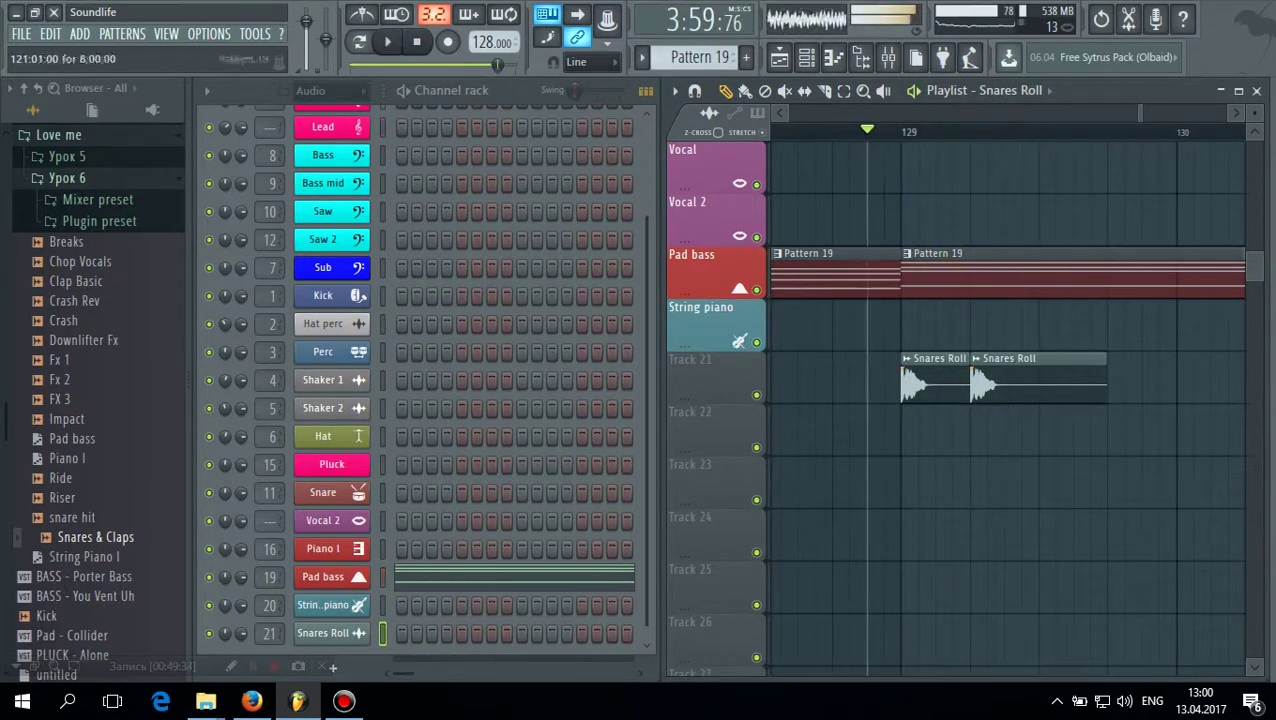
{"action": "right_click", "coordinate": [1000, 385]}
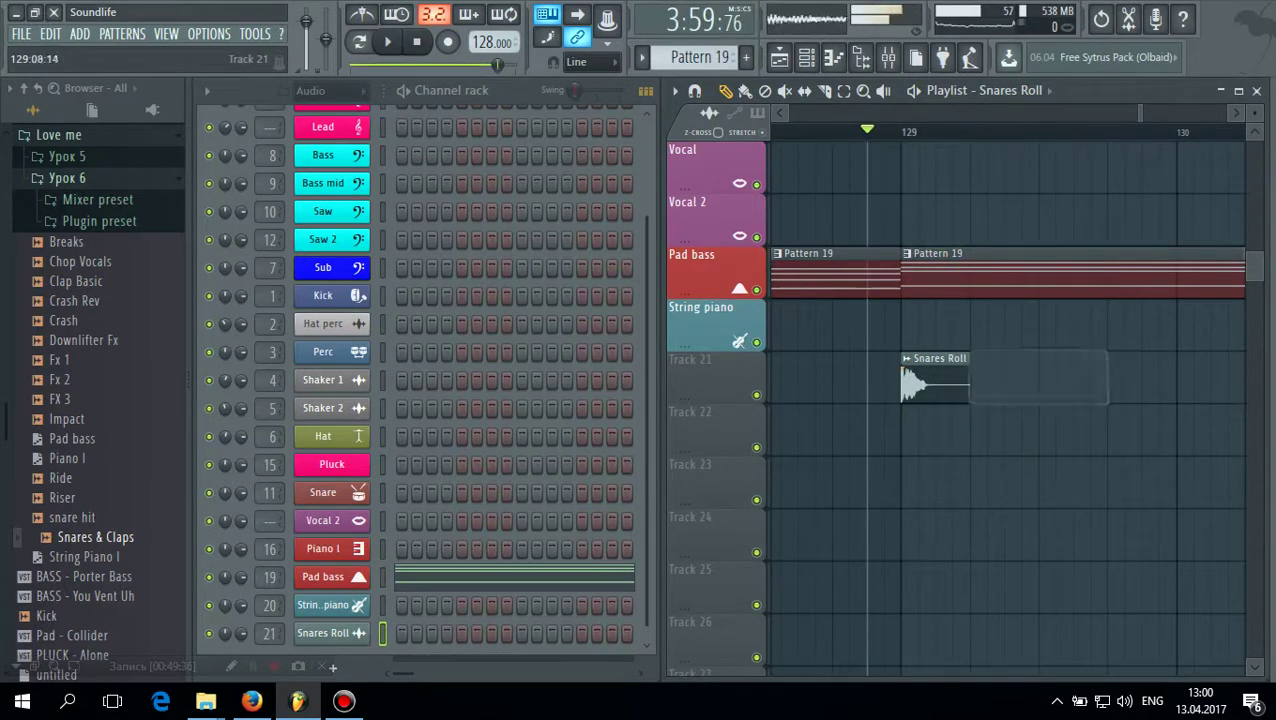
Place a one-beat copy of the trimmed Snares Roll clip at 129:05 on Track 21, directly after the first
{"action": "double_click", "coordinate": [1000, 385]}
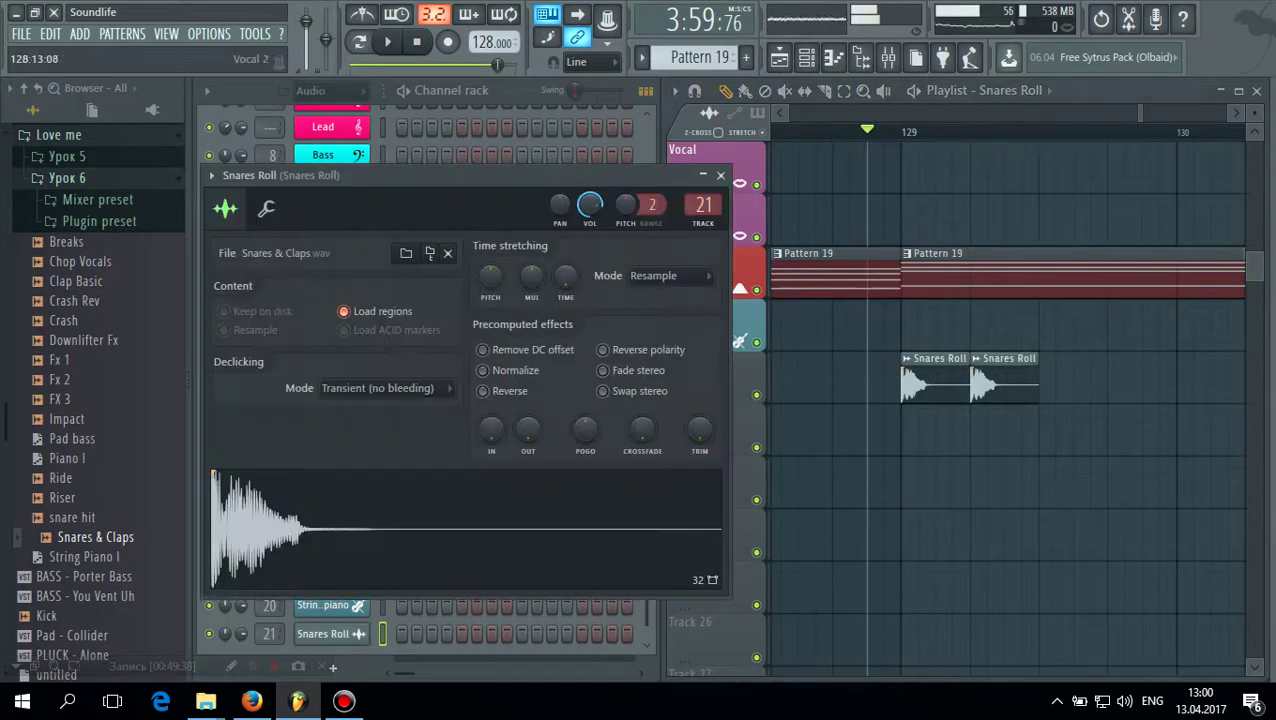
{"action": "left_click", "coordinate": [720, 175]}
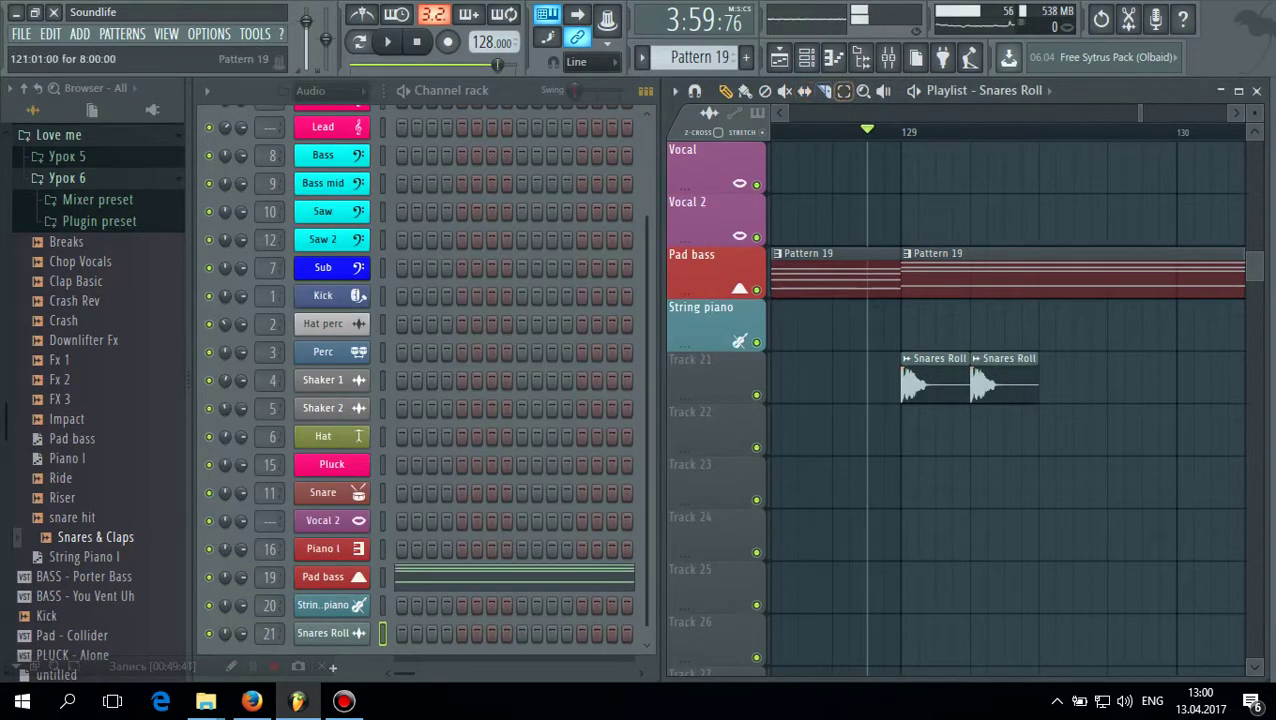
Rename playlist Track 21 as Snares Roll with the matching channel color and icon
{"action": "right_click", "coordinate": [726, 375]}
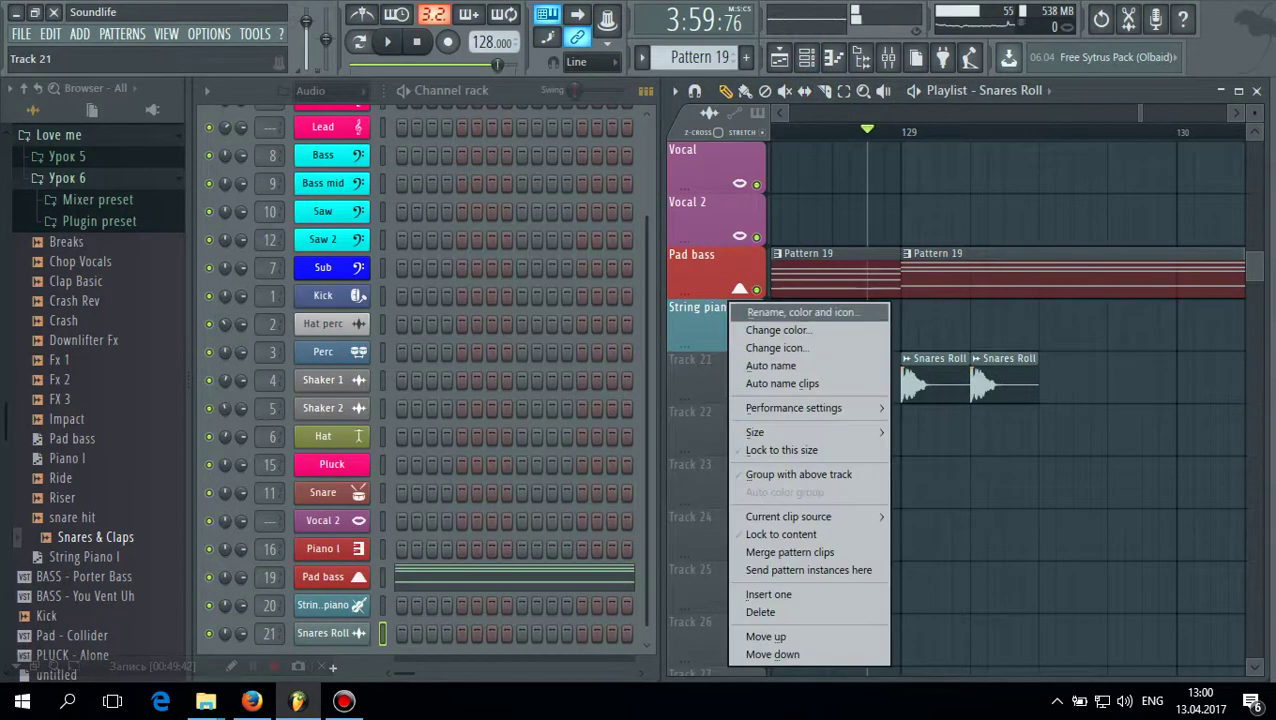
{"action": "left_click", "coordinate": [780, 306]}
{"action": "left_click", "coordinate": [602, 308]}
{"action": "left_click", "coordinate": [633, 328]}
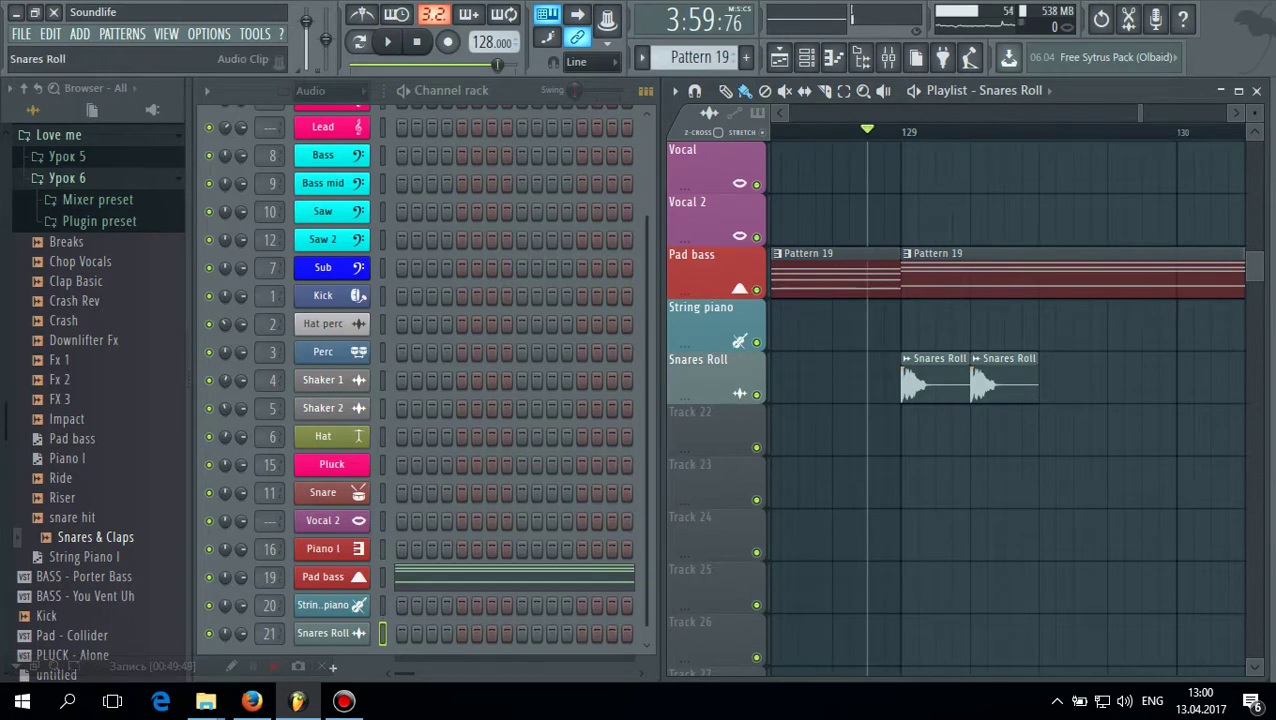
{"action": "right_click", "coordinate": [330, 633]}
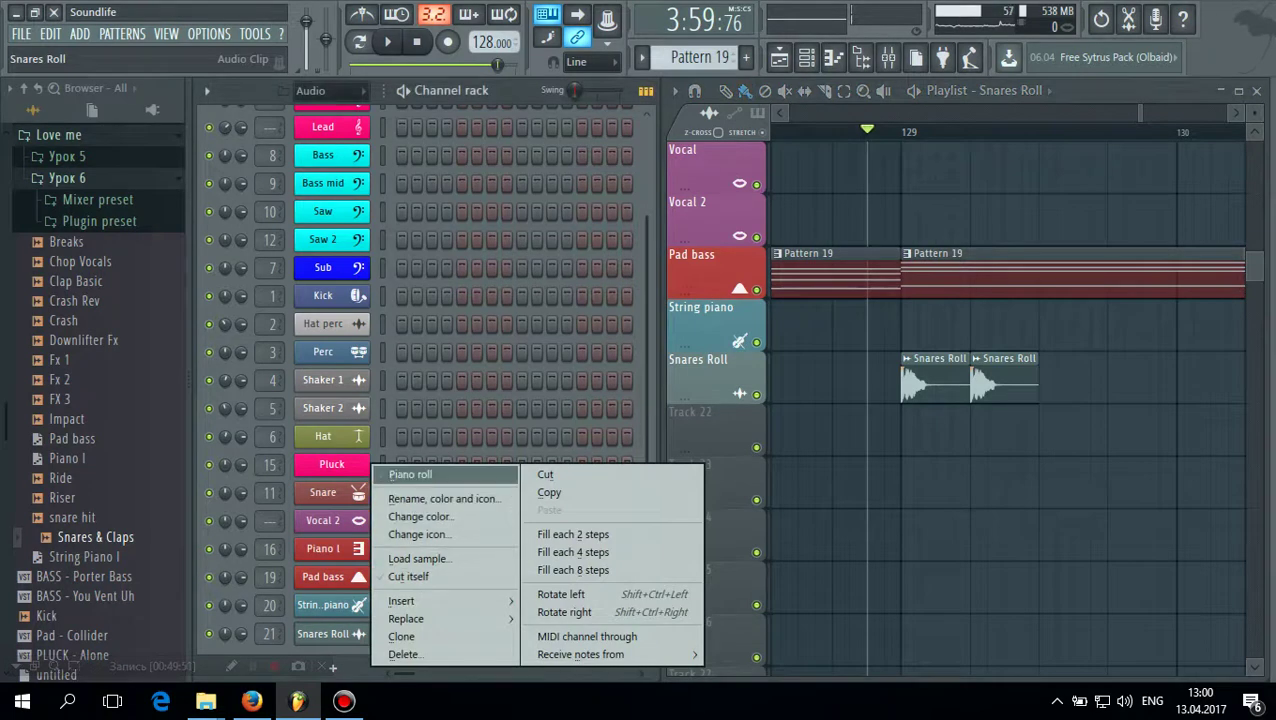
{"action": "left_click", "coordinate": [410, 473]}
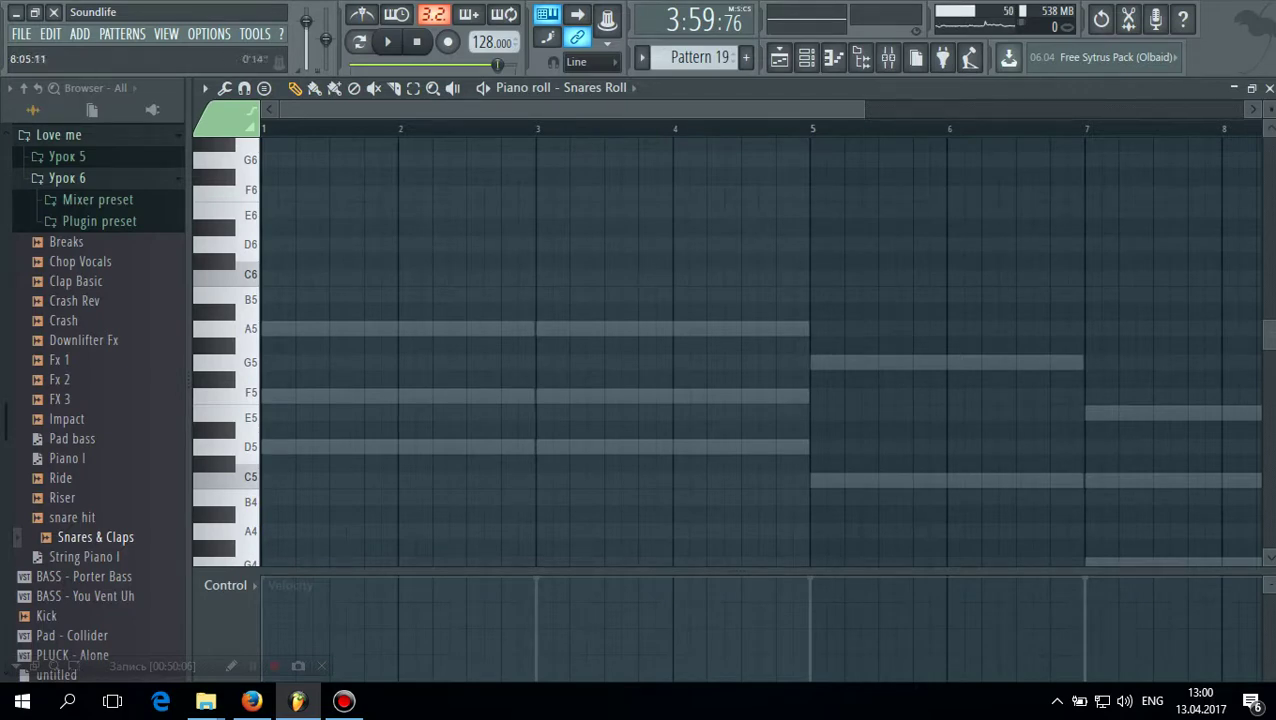
{"action": "left_click", "coordinate": [1269, 88]}
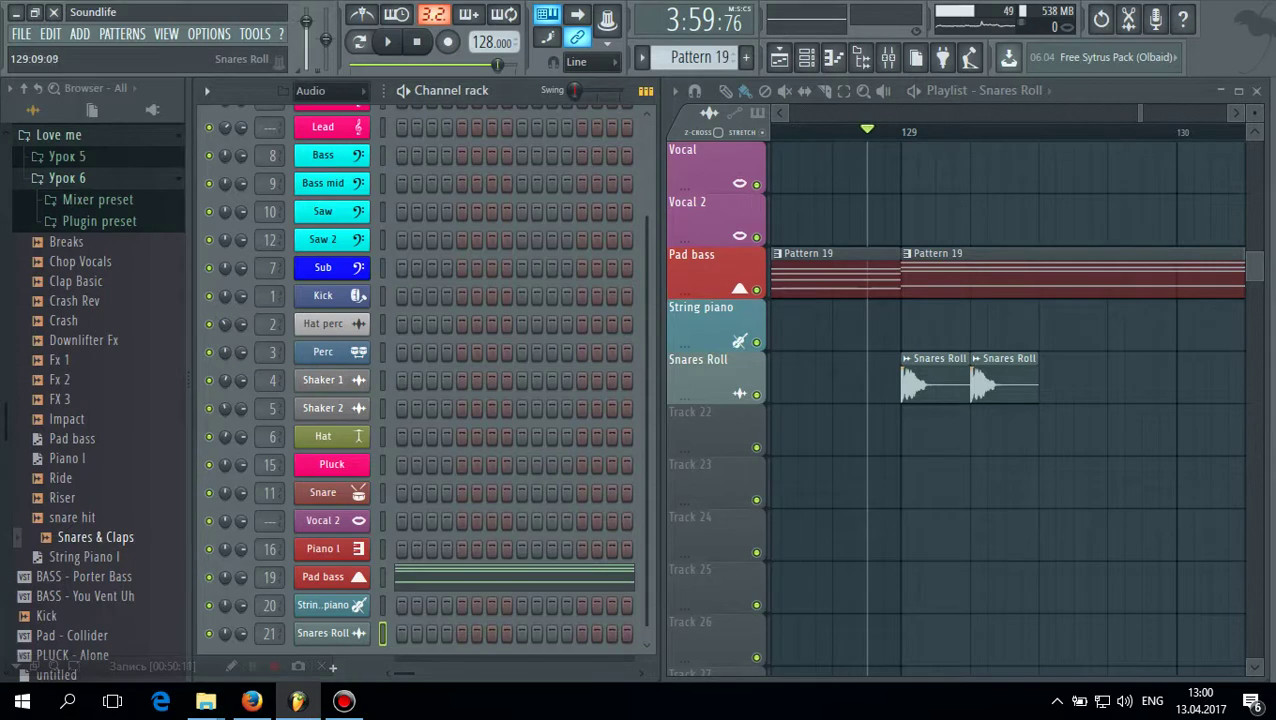
Continue the one-beat Snares Roll clips from 129:09 through bar 130, ending at bar 131
{"action": "left_click", "coordinate": [1046, 382]}
{"action": "left_click", "coordinate": [1114, 382]}
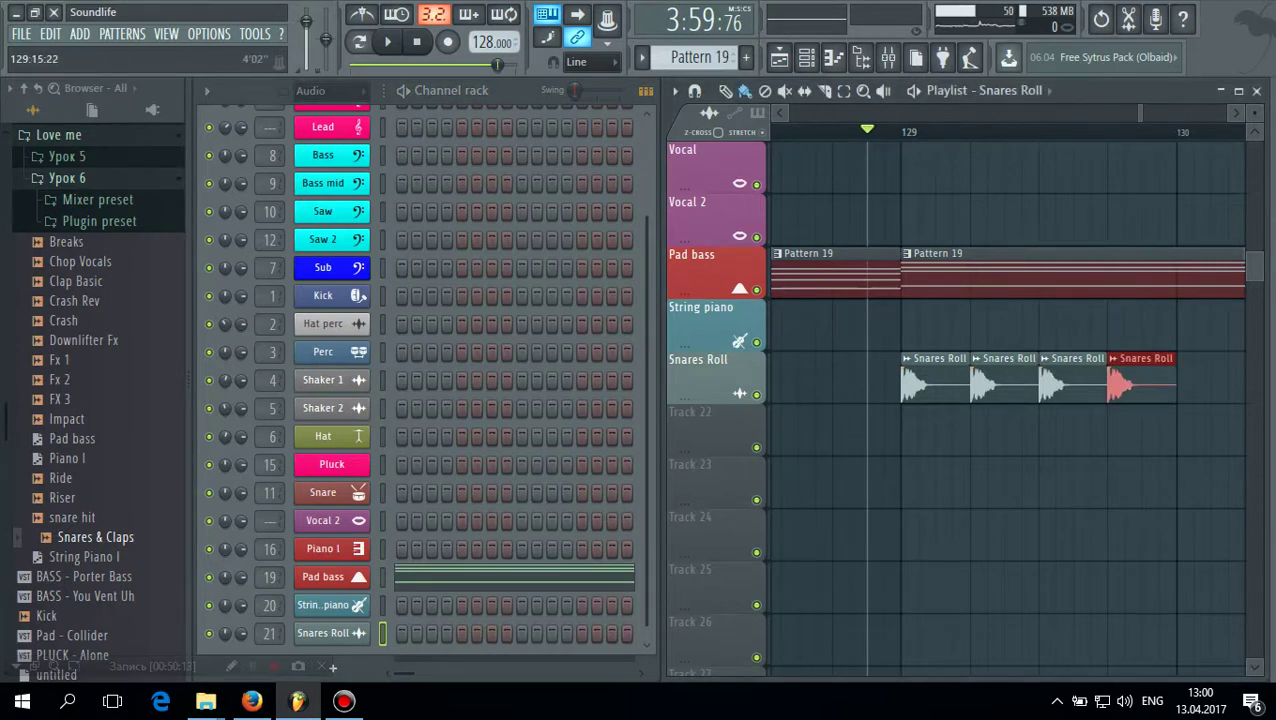
{"action": "scroll", "coordinate": [1150, 384], "scroll_direction": "down", "scroll_amount": 2}
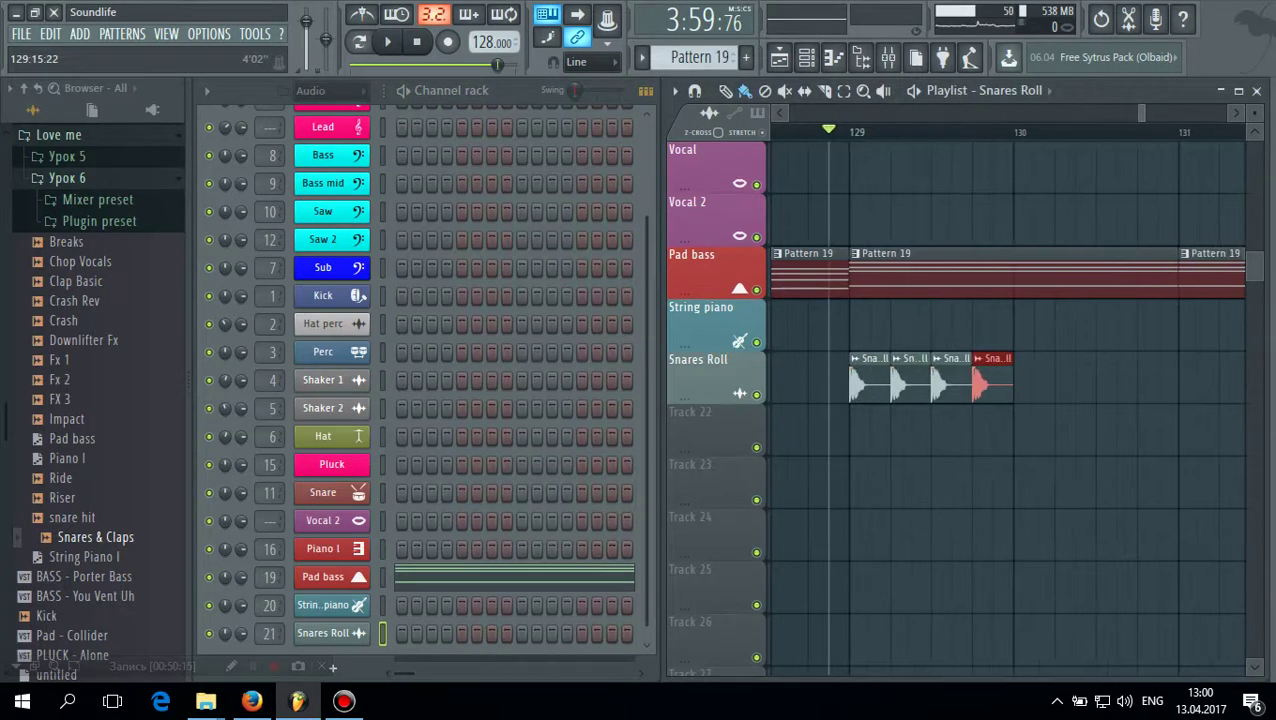
{"action": "left_click_drag", "start_coordinate": [1022, 383], "coordinate": [1152, 383]}
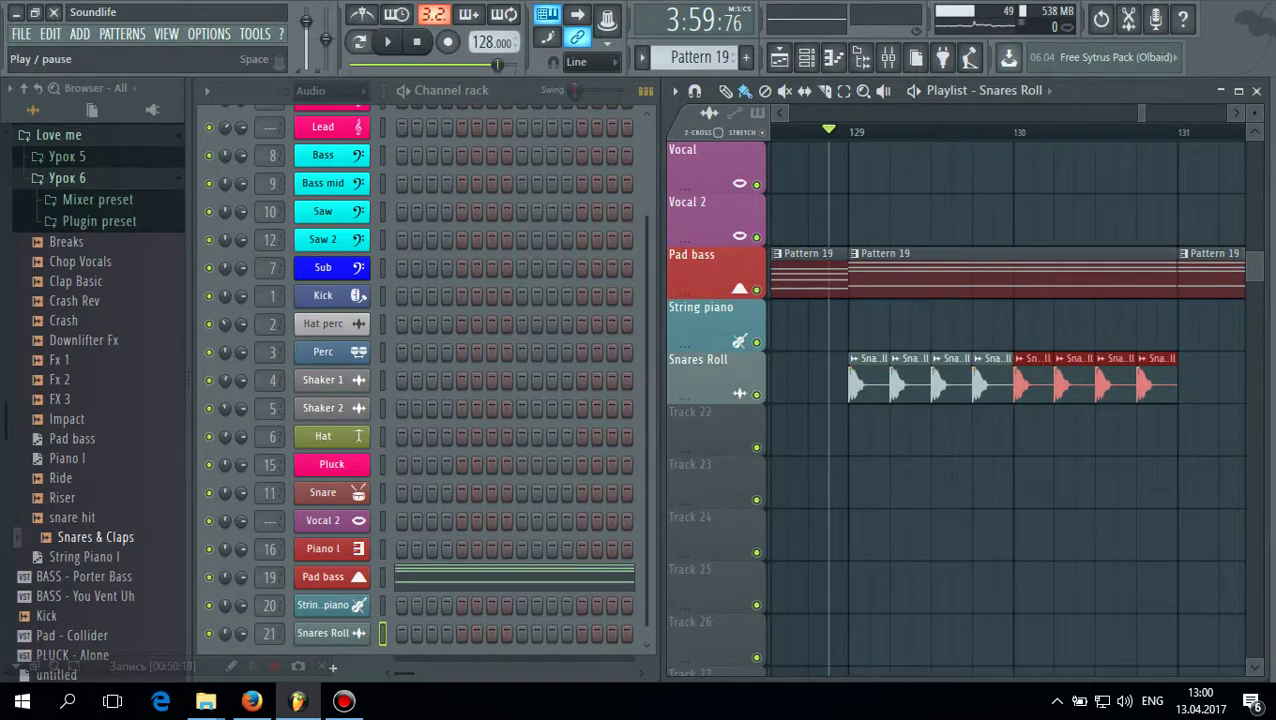
Play back the start of the snare roll over bars 129 and 130
{"action": "left_click", "coordinate": [387, 41]}
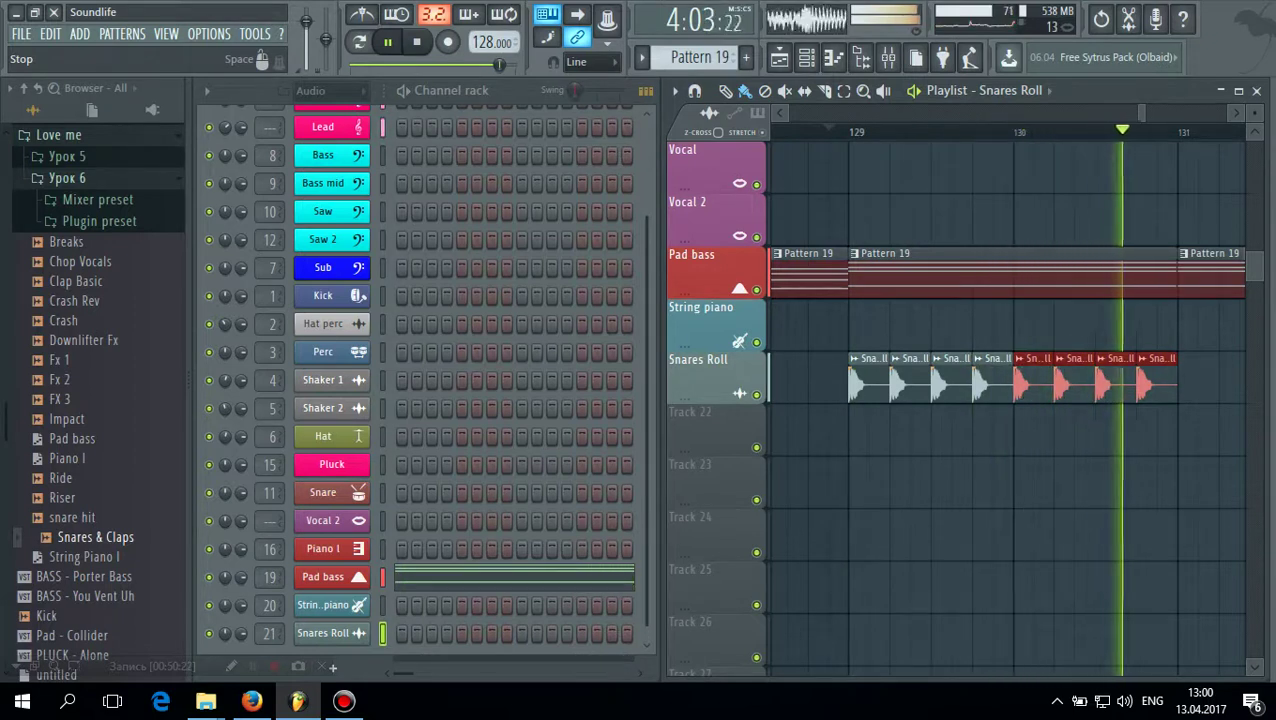
{"action": "key", "text": "space"}
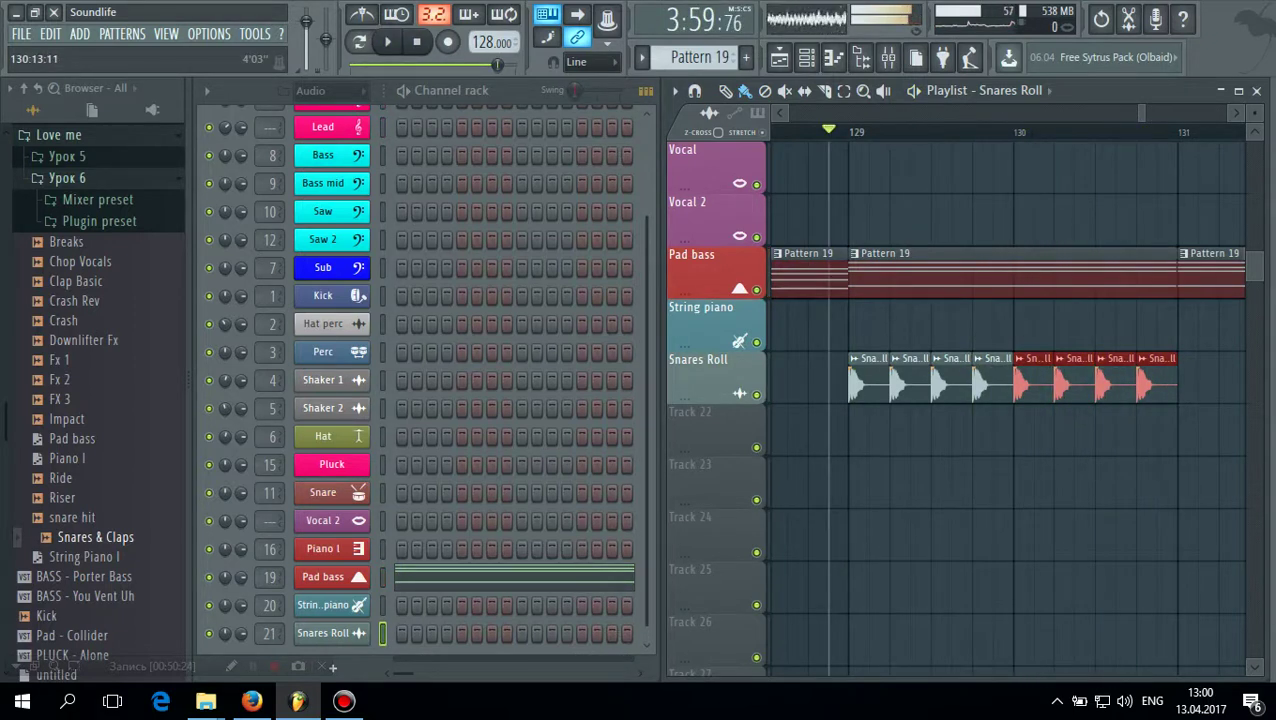
{"action": "scroll", "coordinate": [1141, 430], "scroll_direction": "right", "scroll_amount": 3}
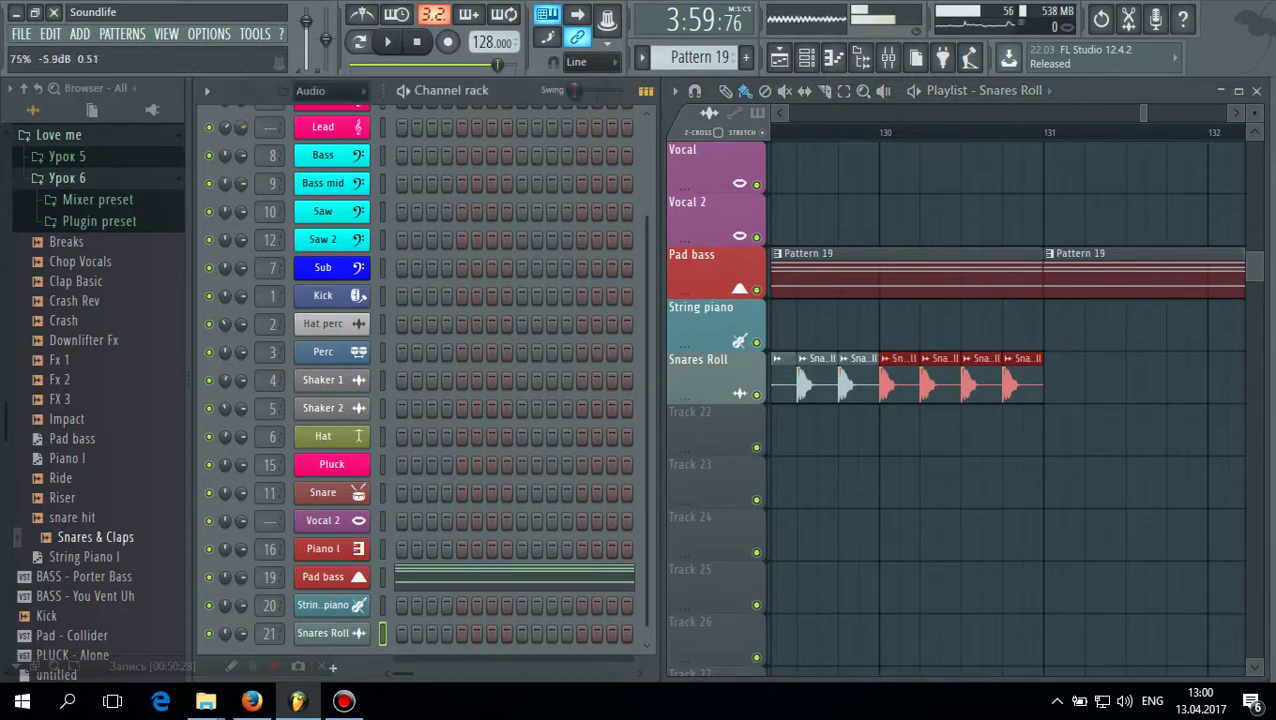
Route both Lead channels in the channel rack to mixer track 14
{"action": "left_click_drag", "start_coordinate": [241, 127], "coordinate": [241, 134]}
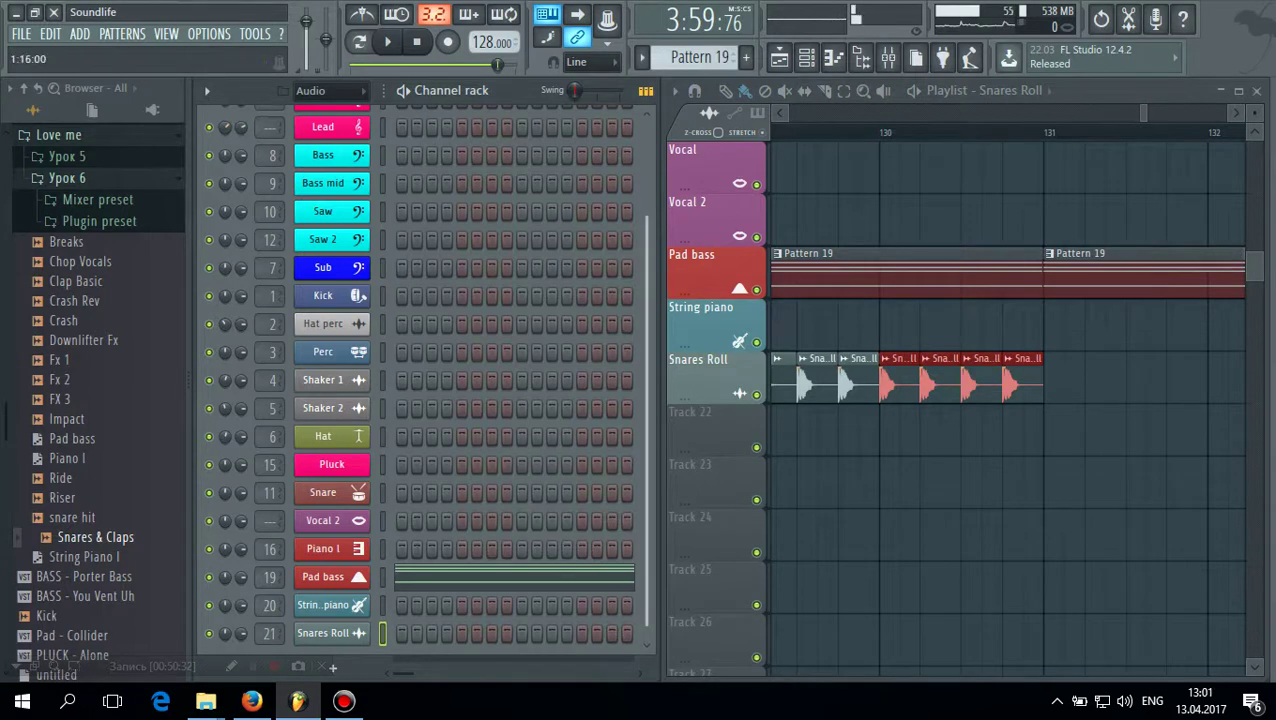
{"action": "scroll", "coordinate": [515, 380], "scroll_direction": "up", "scroll_amount": 1}
{"action": "scroll", "coordinate": [515, 380], "scroll_direction": "up", "scroll_amount": 1}
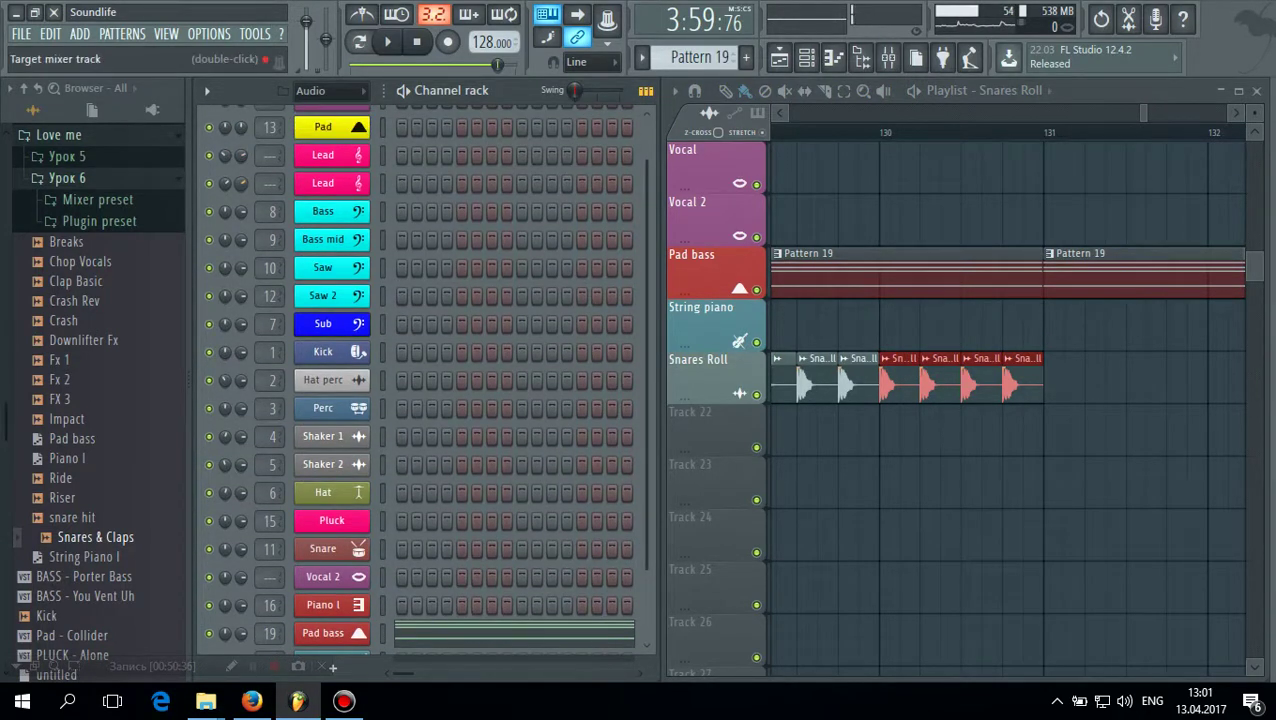
{"action": "scroll", "coordinate": [276, 152], "scroll_direction": "up", "scroll_amount": 4}
{"action": "scroll", "coordinate": [270, 155], "scroll_direction": "up", "scroll_amount": 3}
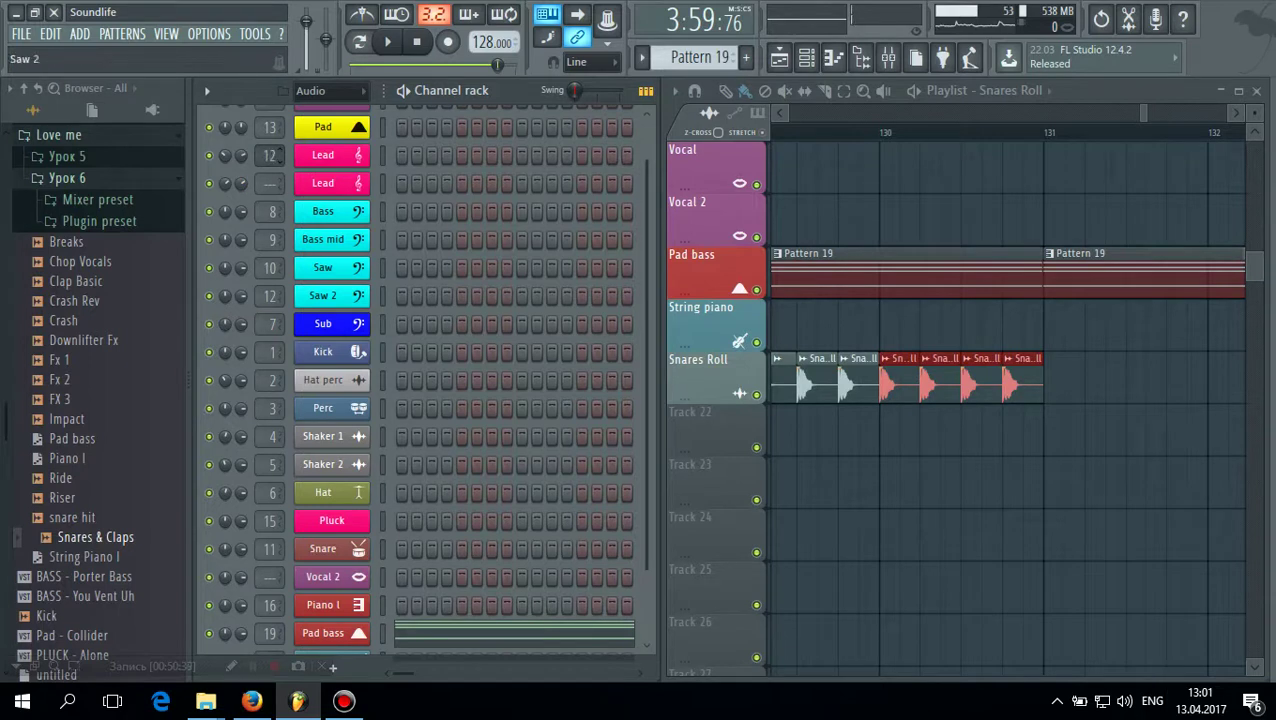
{"action": "scroll", "coordinate": [276, 183], "scroll_direction": "up", "scroll_amount": 1}
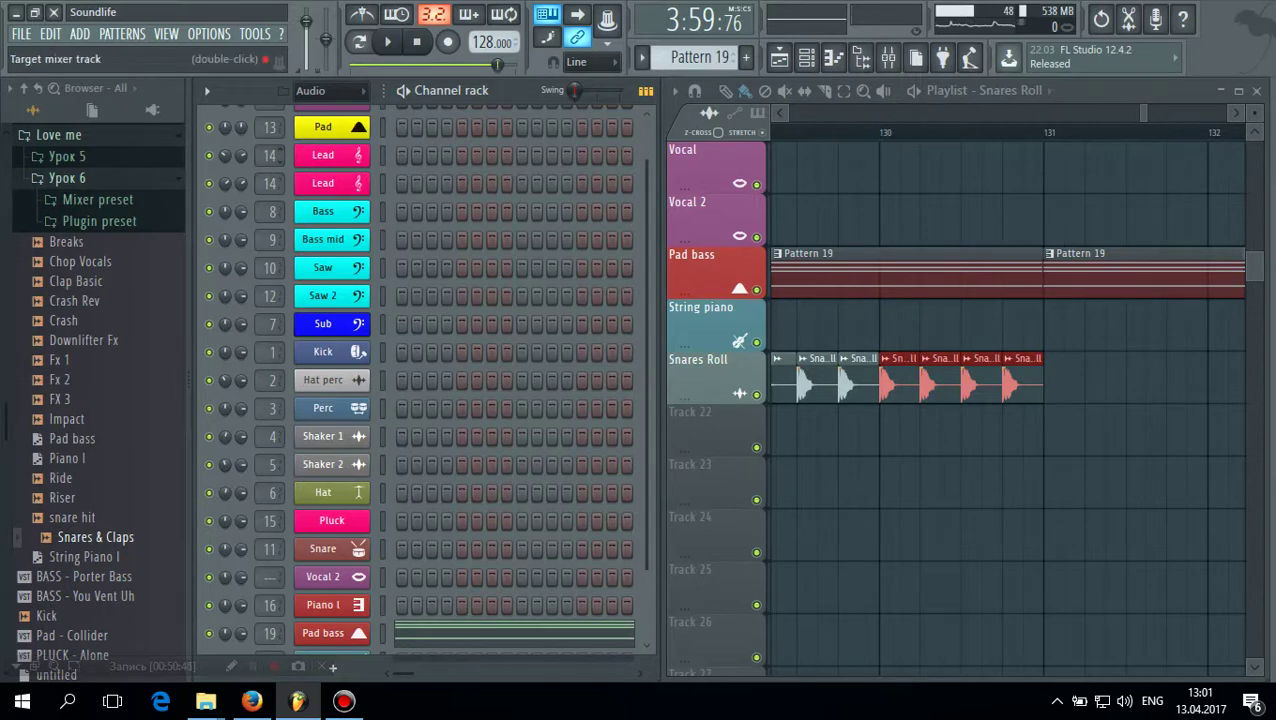
Name mixer insert 14 Lead, applying the stored Lead name, color and icon
{"action": "double_click", "coordinate": [270, 183]}
{"action": "right_click", "coordinate": [500, 101]}
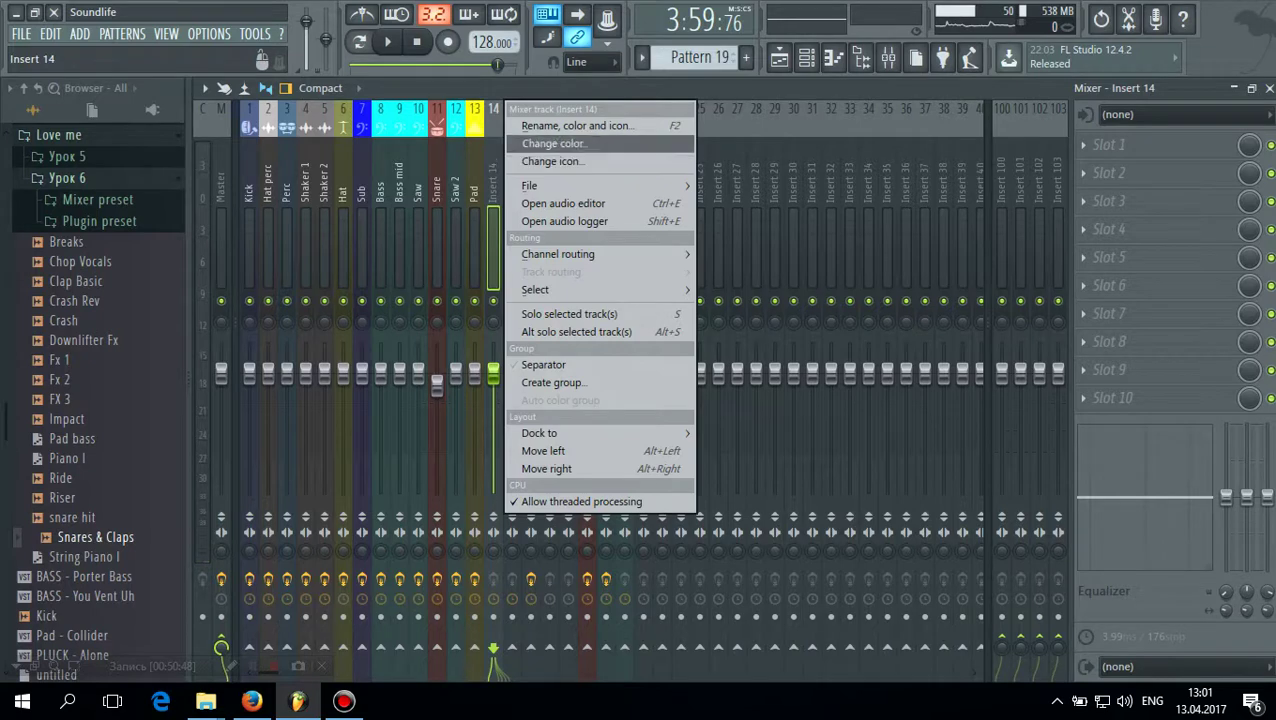
{"action": "left_click", "coordinate": [577, 126]}
{"action": "left_click", "coordinate": [385, 103]}
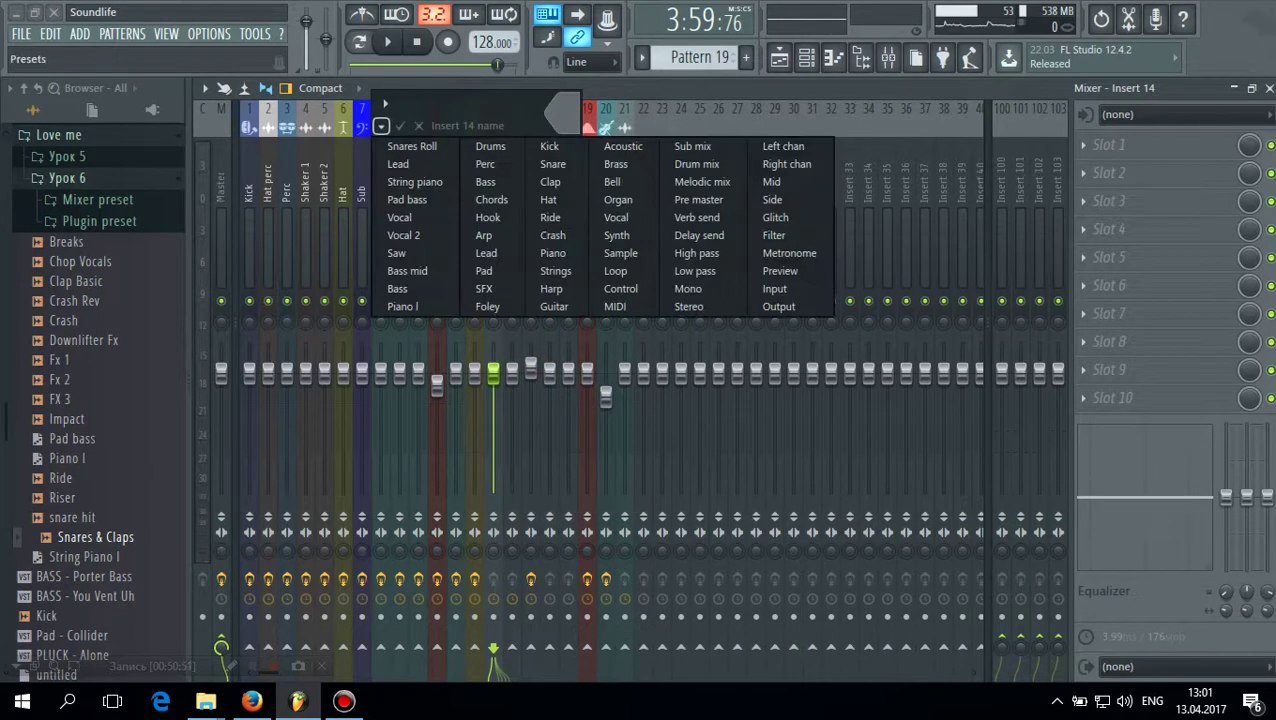
{"action": "left_click", "coordinate": [405, 162]}
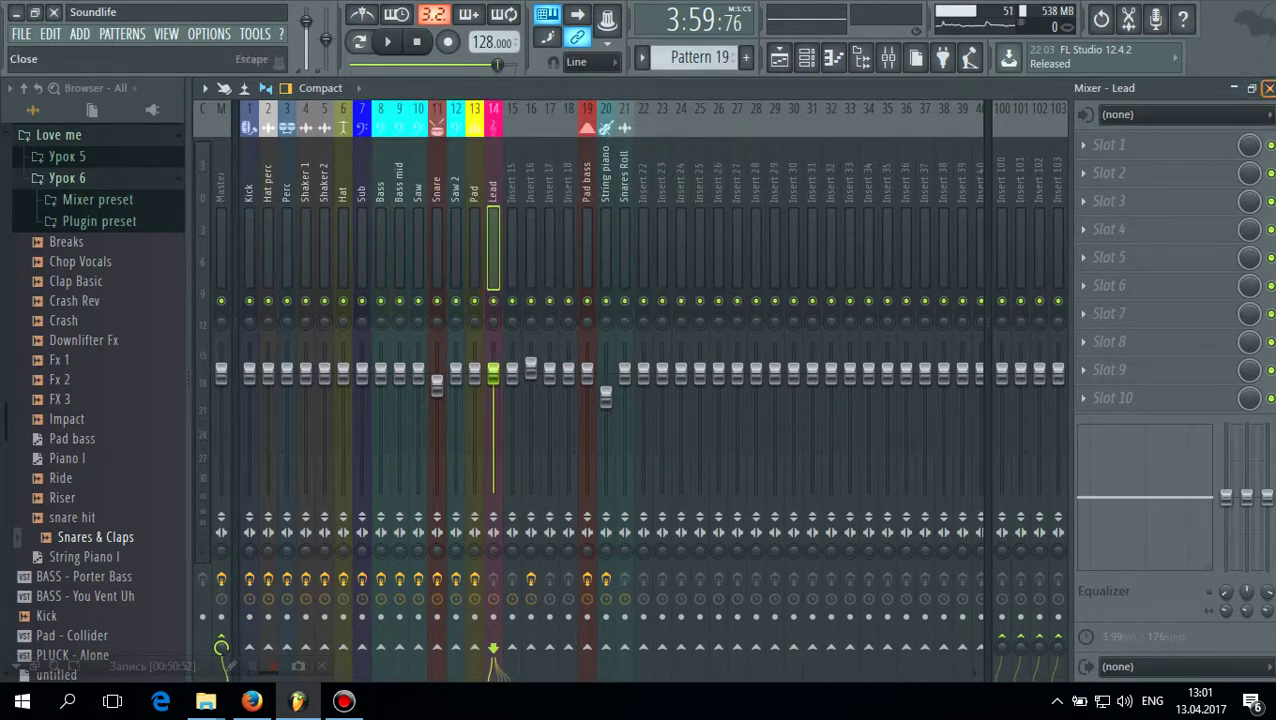
{"action": "left_click", "coordinate": [1269, 88]}
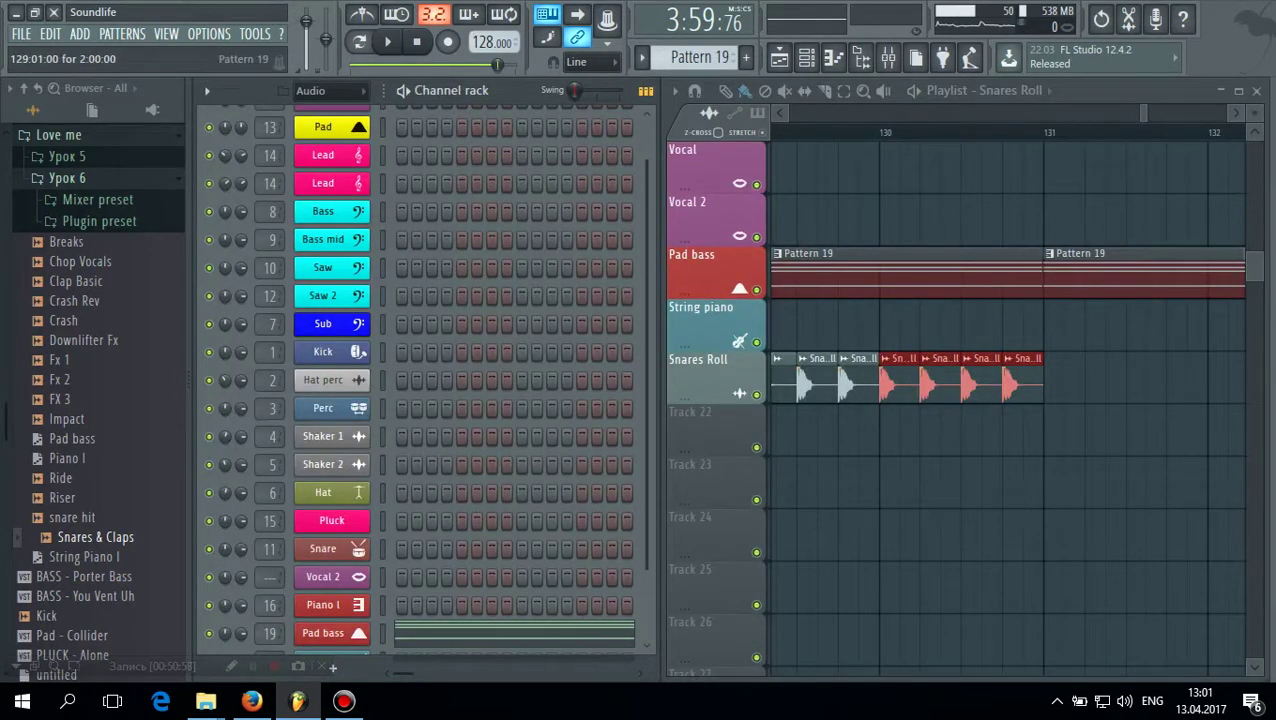
{"action": "scroll", "coordinate": [710, 270], "scroll_direction": "up", "scroll_amount": 4}
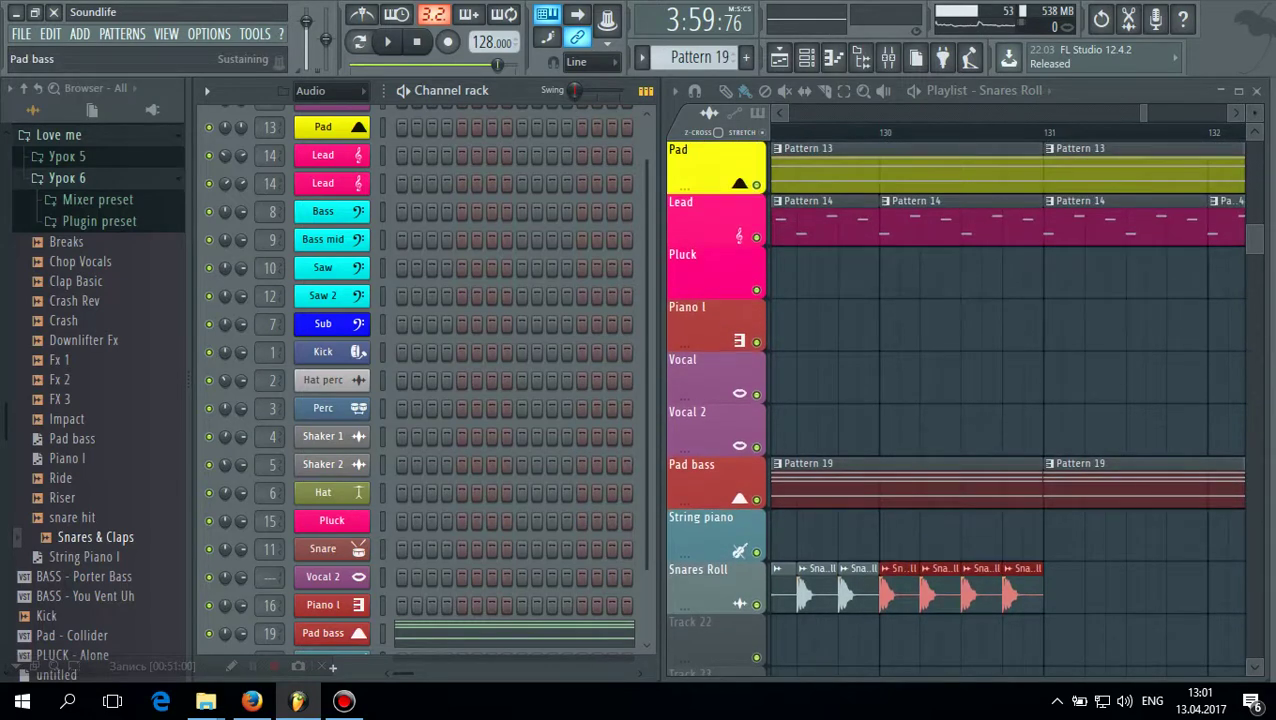
{"action": "double_click", "coordinate": [728, 272]}
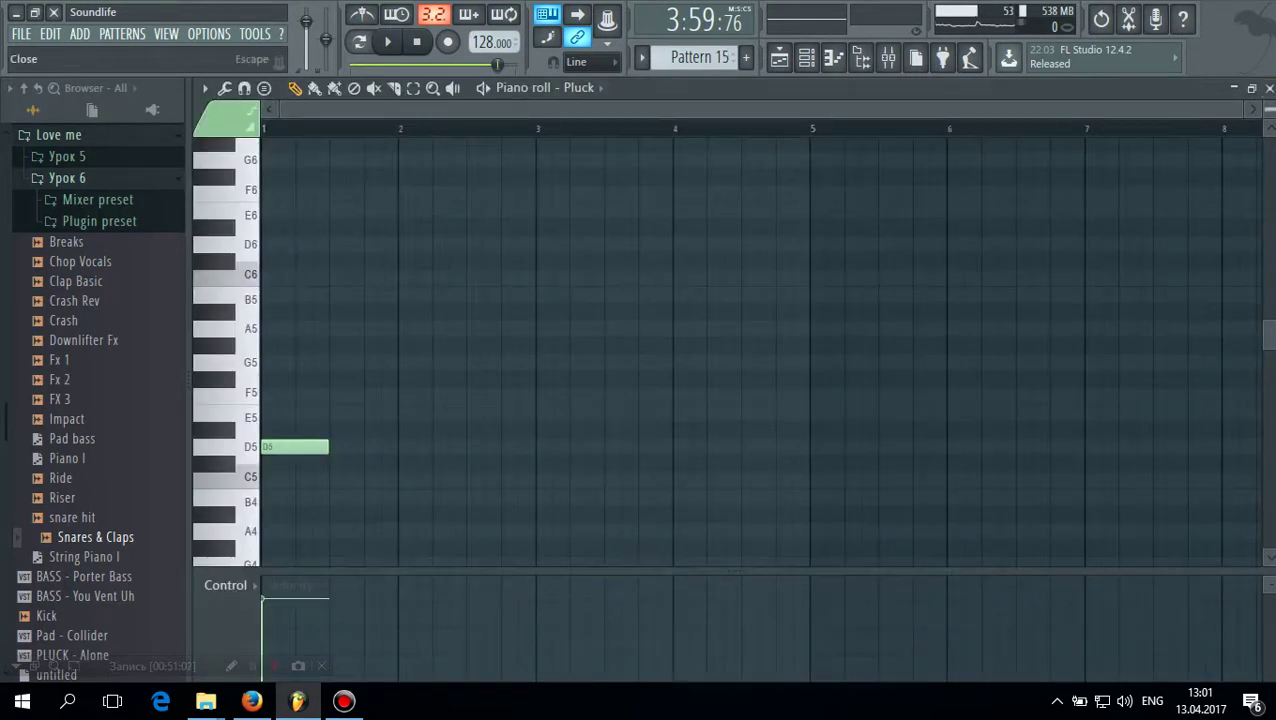
{"action": "left_click", "coordinate": [1269, 88]}
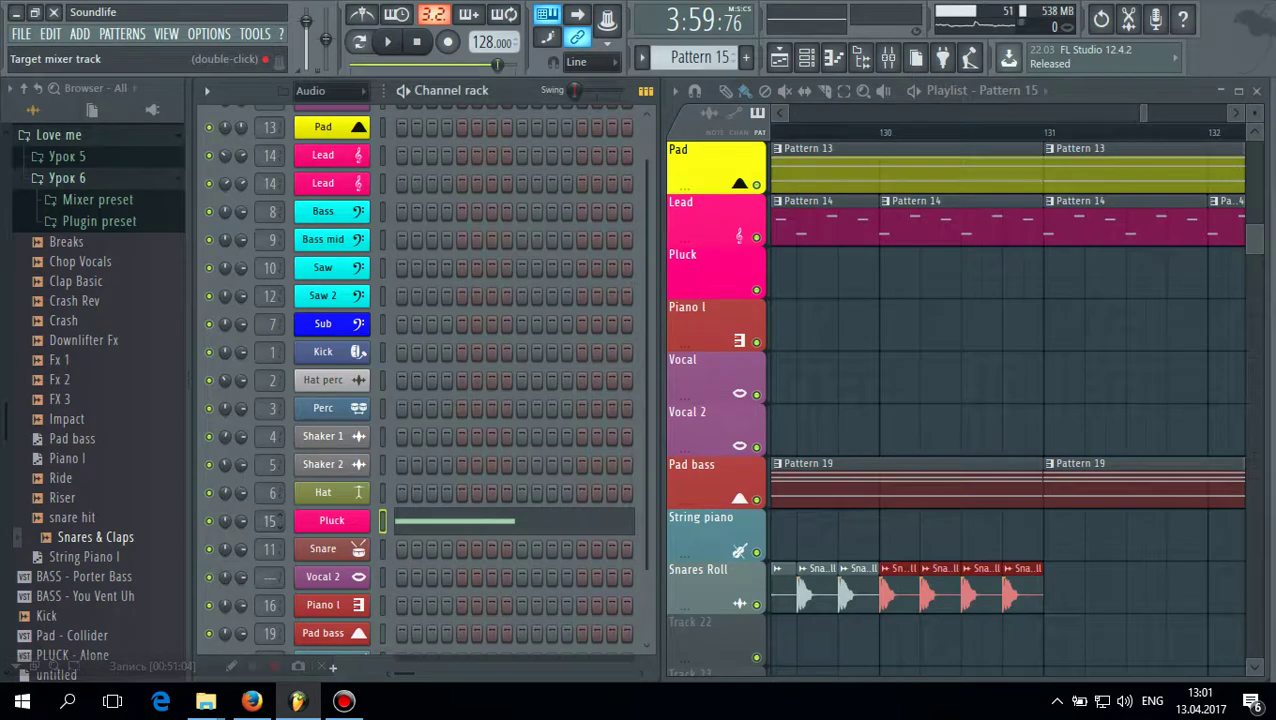
{"action": "double_click", "coordinate": [268, 521]}
{"action": "left_click", "coordinate": [1267, 89]}
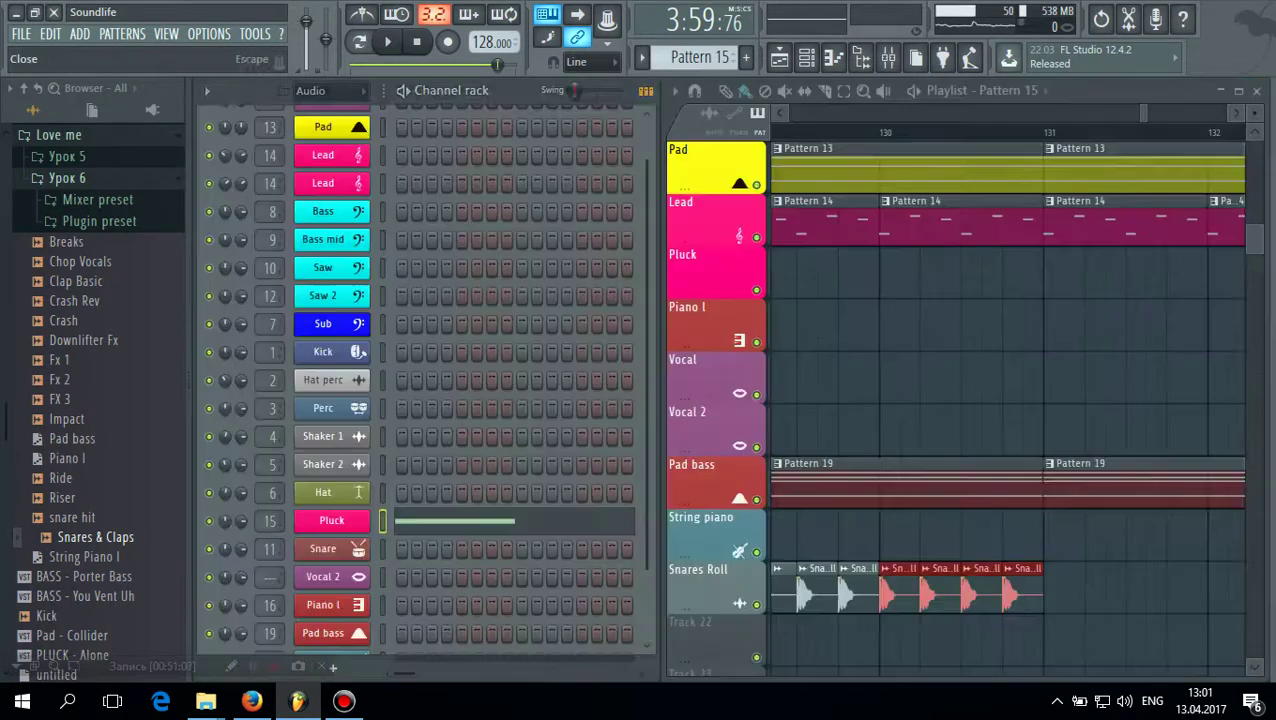
Name mixer insert 15 Pluck, applying the Pluck channel's name, color and icon
{"action": "right_click", "coordinate": [366, 520]}
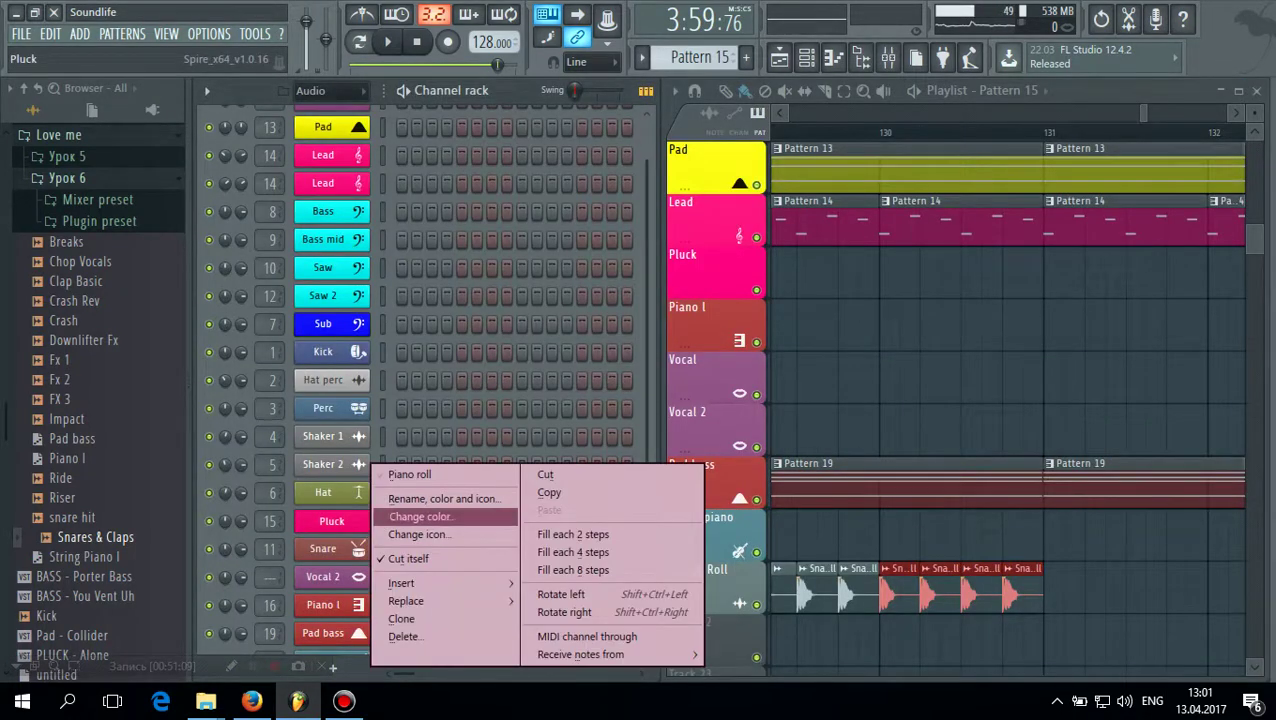
{"action": "left_click", "coordinate": [445, 499]}
{"action": "left_click", "coordinate": [247, 500]}
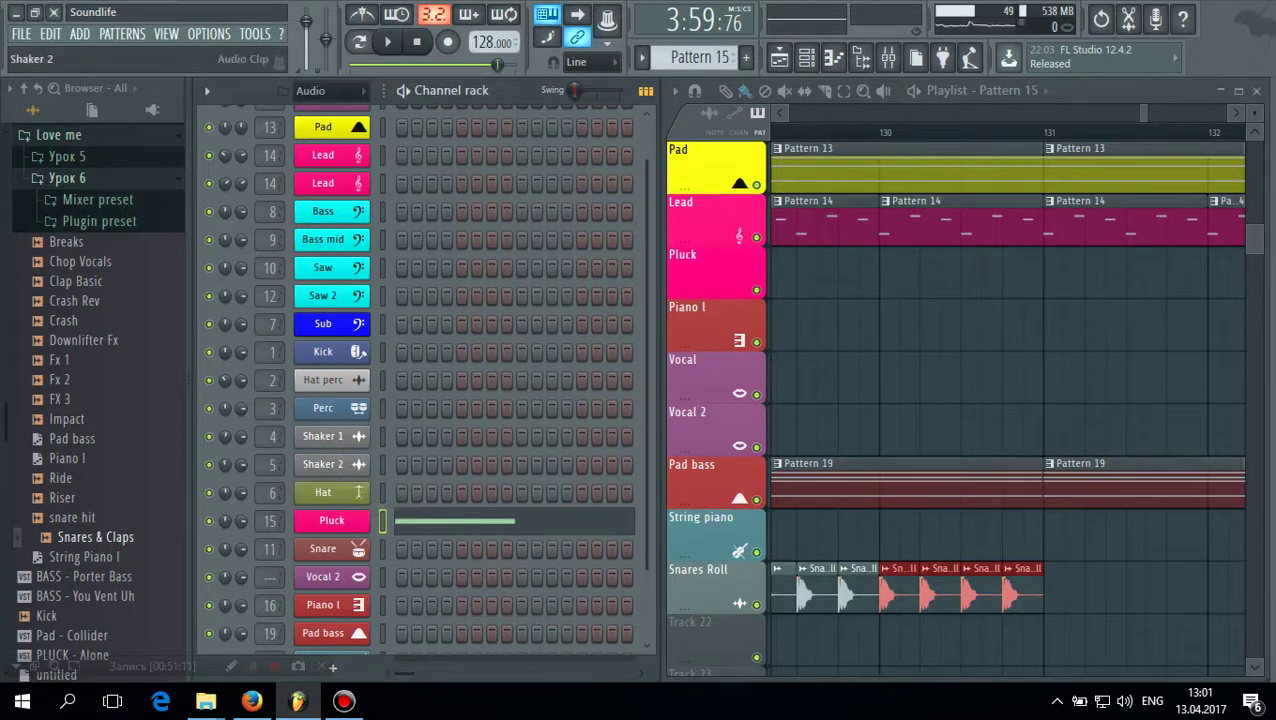
{"action": "left_click", "coordinate": [332, 521]}
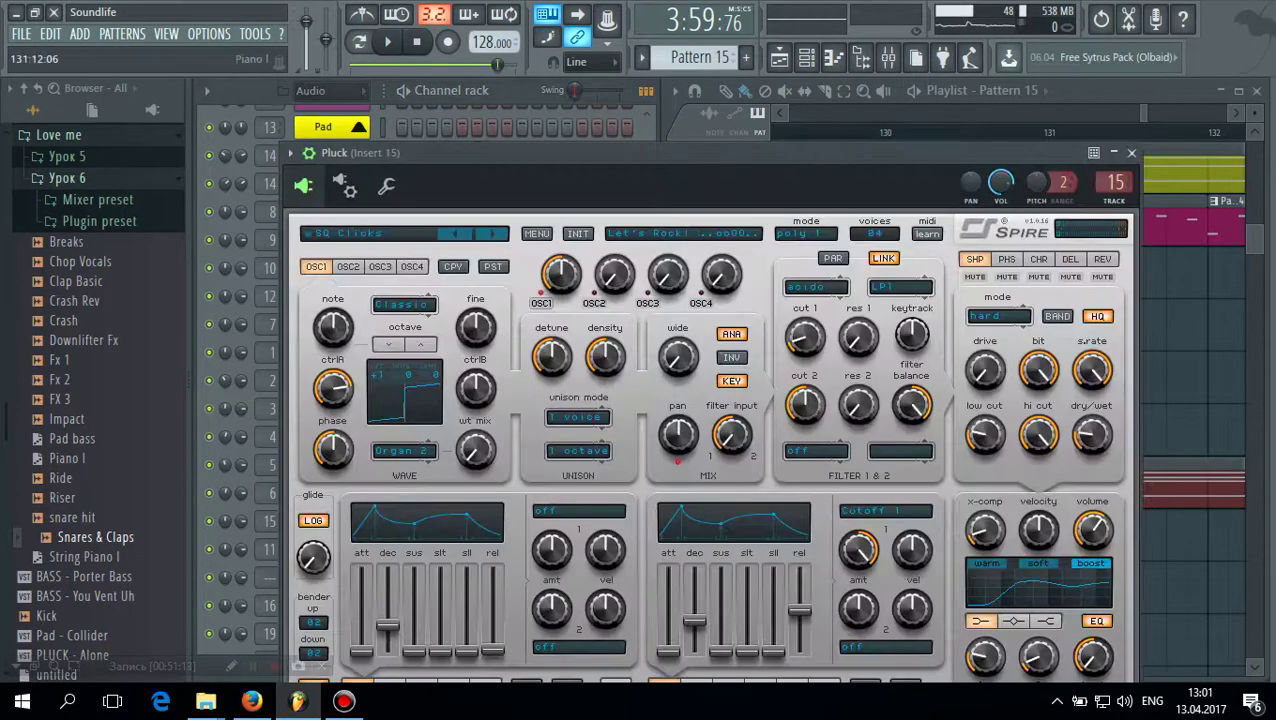
{"action": "double_click", "coordinate": [1114, 182]}
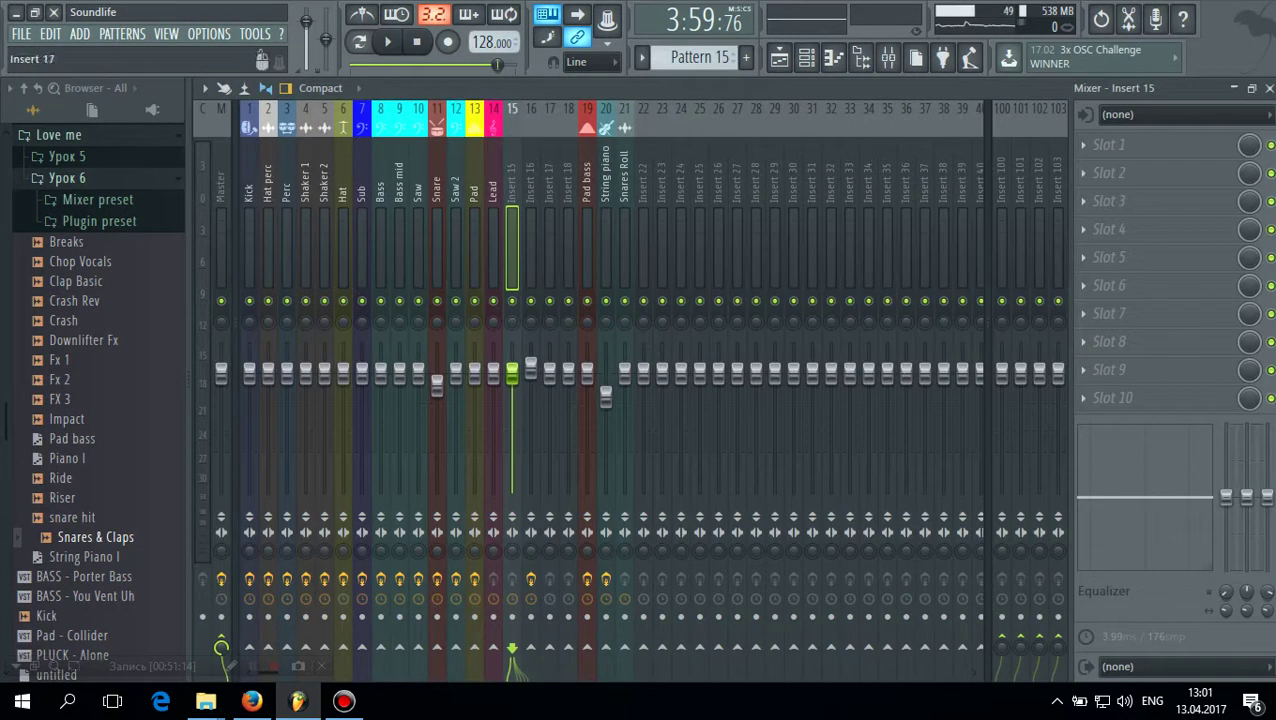
{"action": "right_click", "coordinate": [515, 100]}
{"action": "left_click", "coordinate": [570, 122]}
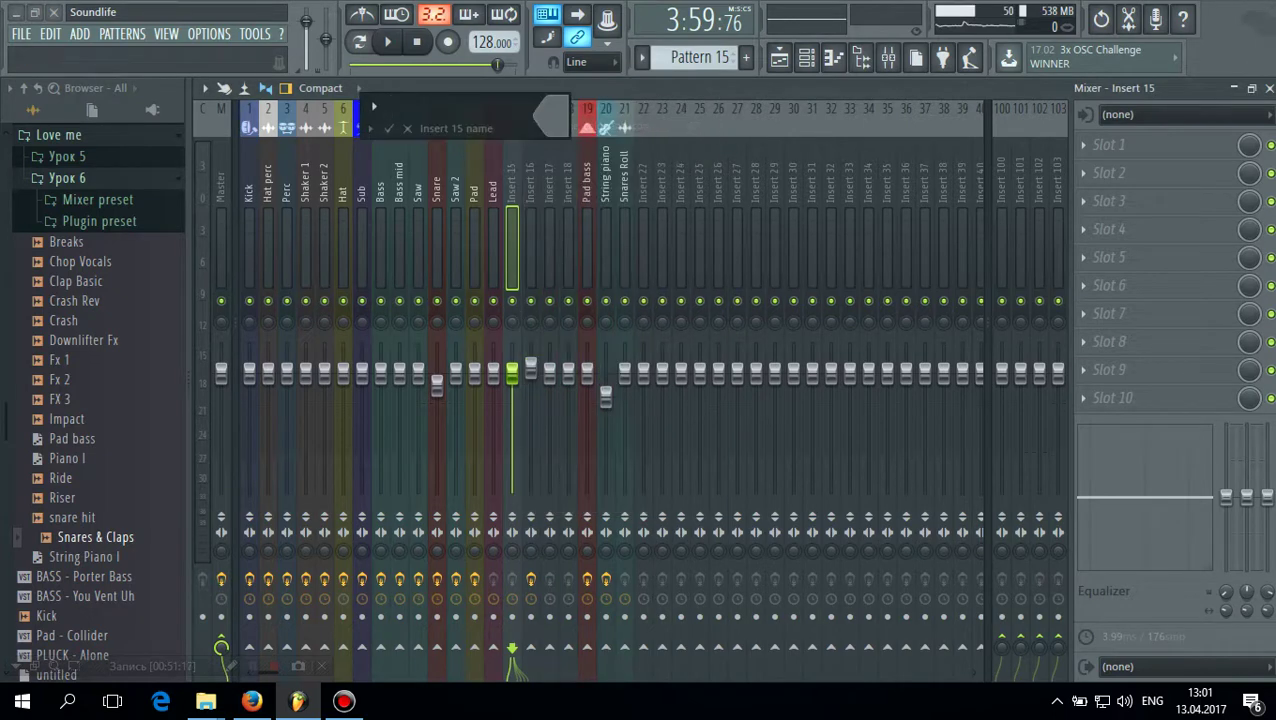
{"action": "left_click", "coordinate": [370, 129]}
{"action": "left_click", "coordinate": [392, 149]}
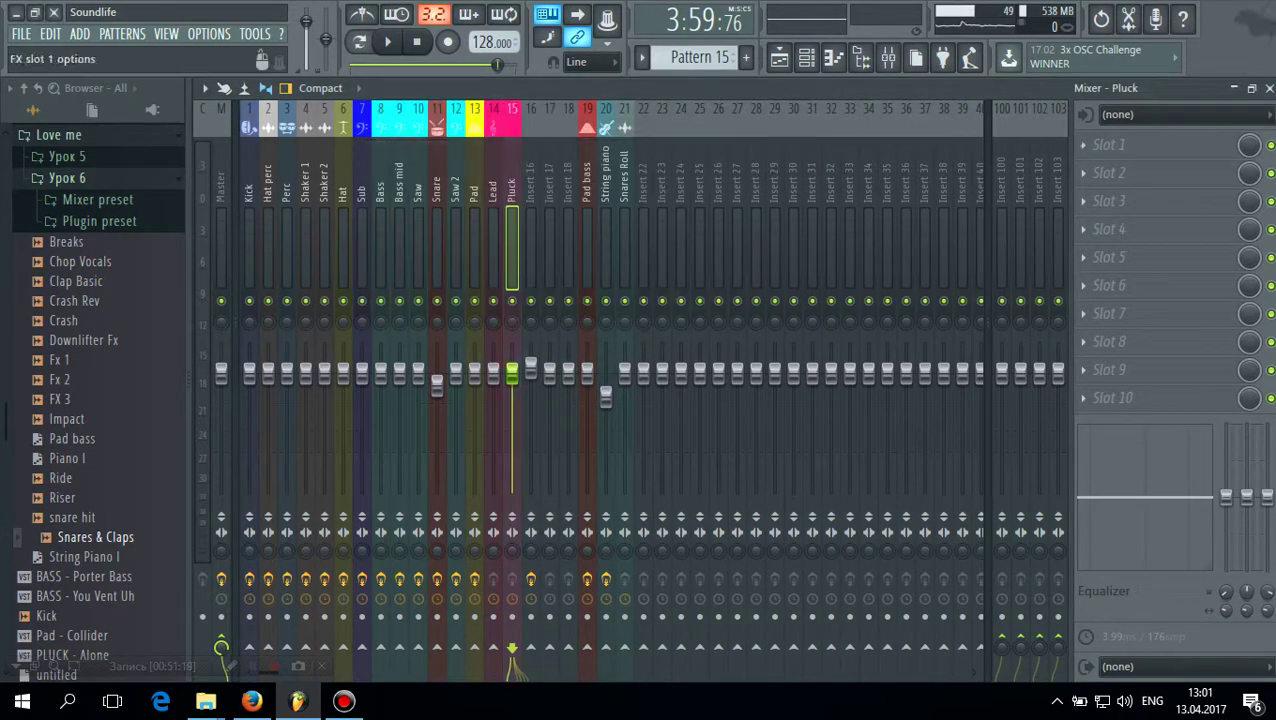
{"action": "left_click", "coordinate": [1269, 88]}
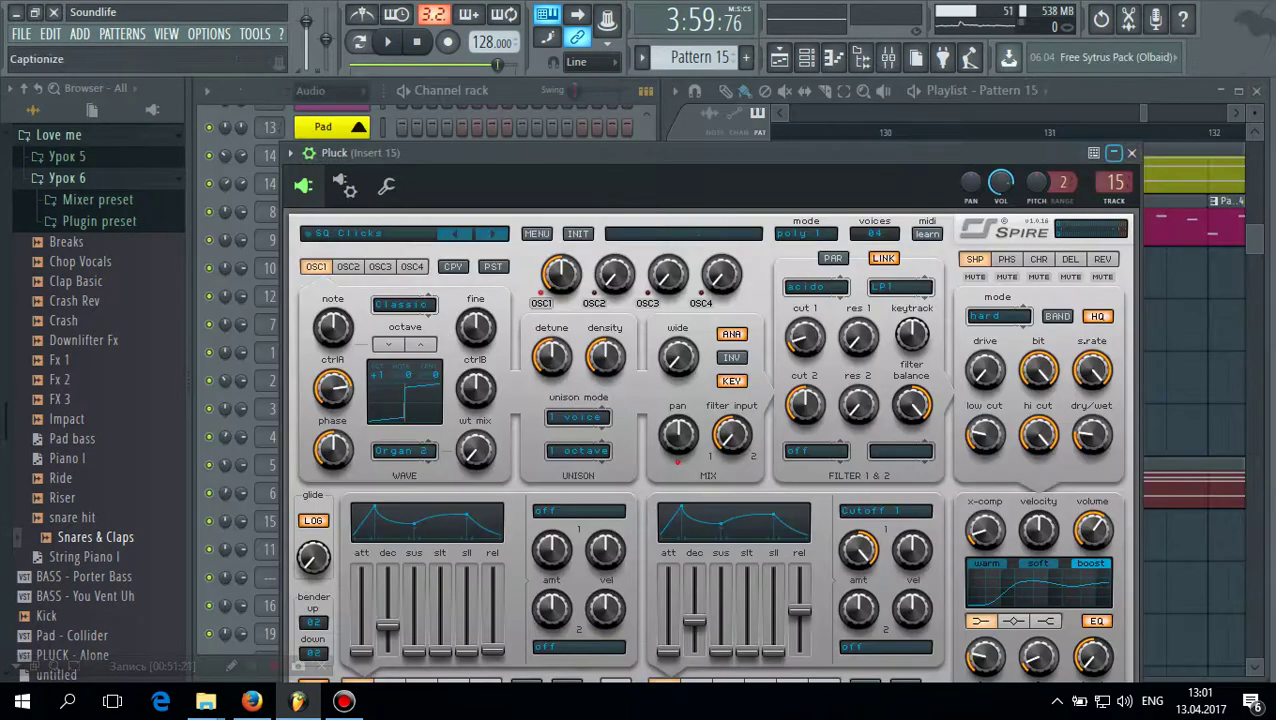
{"action": "left_click", "coordinate": [1128, 153]}
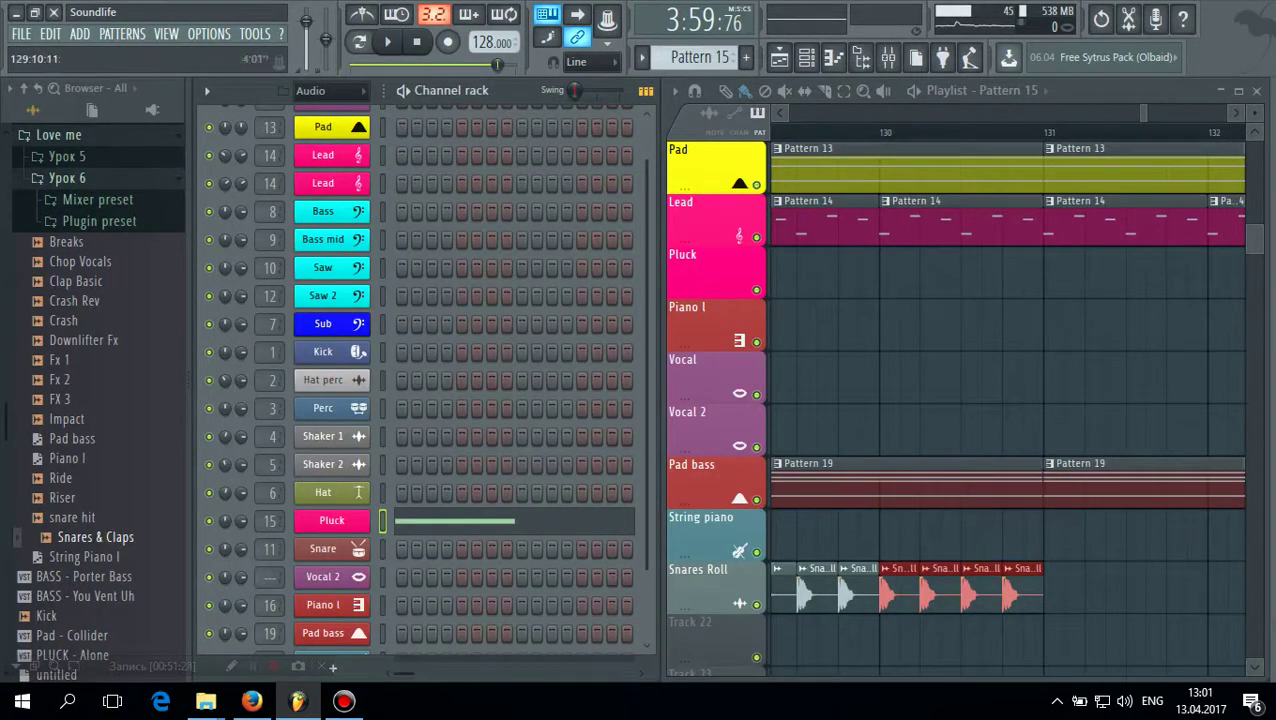
Fill bars 131 and 132 of the Snares Roll track with one-beat clips, removing any extras beyond bar 133
{"action": "left_click", "coordinate": [817, 132]}
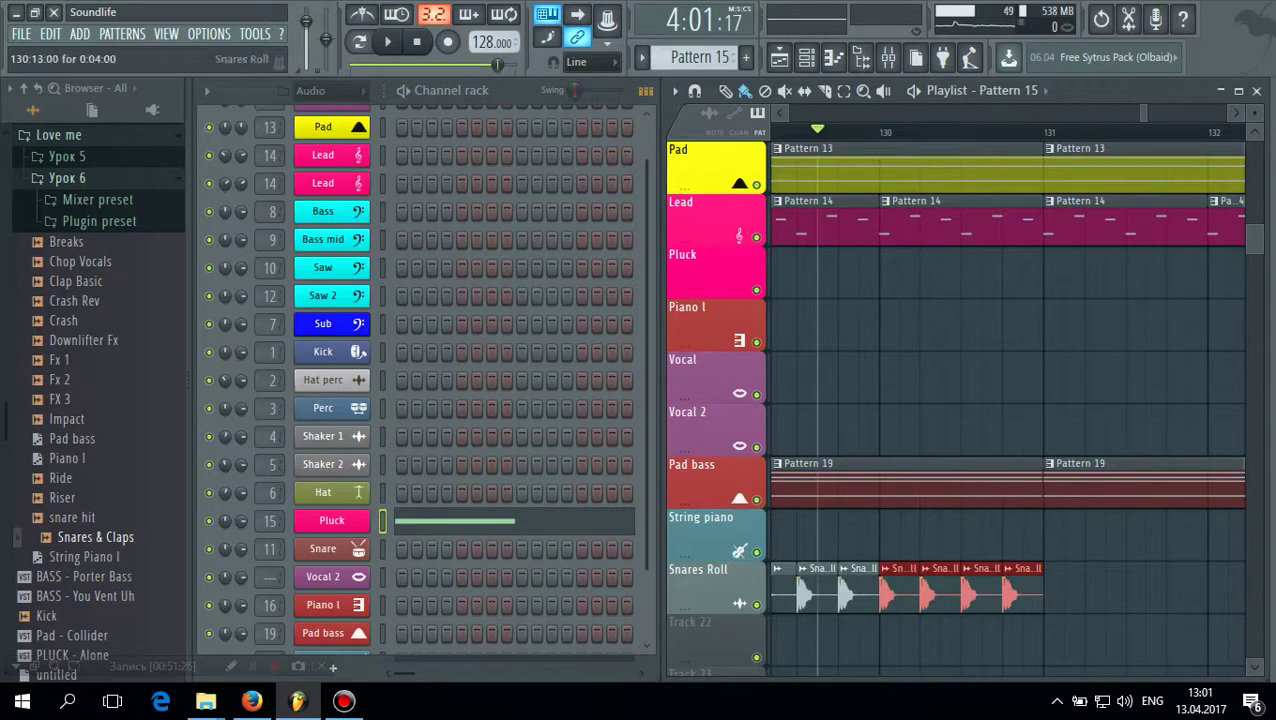
{"action": "left_click_drag", "start_coordinate": [1078, 592], "coordinate": [1236, 592]}
{"action": "right_click", "coordinate": [1180, 592]}
{"action": "right_click", "coordinate": [1085, 593]}
{"action": "left_click", "coordinate": [957, 594]}
{"action": "left_click_drag", "start_coordinate": [985, 596], "coordinate": [1246, 596]}
{"action": "right_click", "coordinate": [1102, 596]}
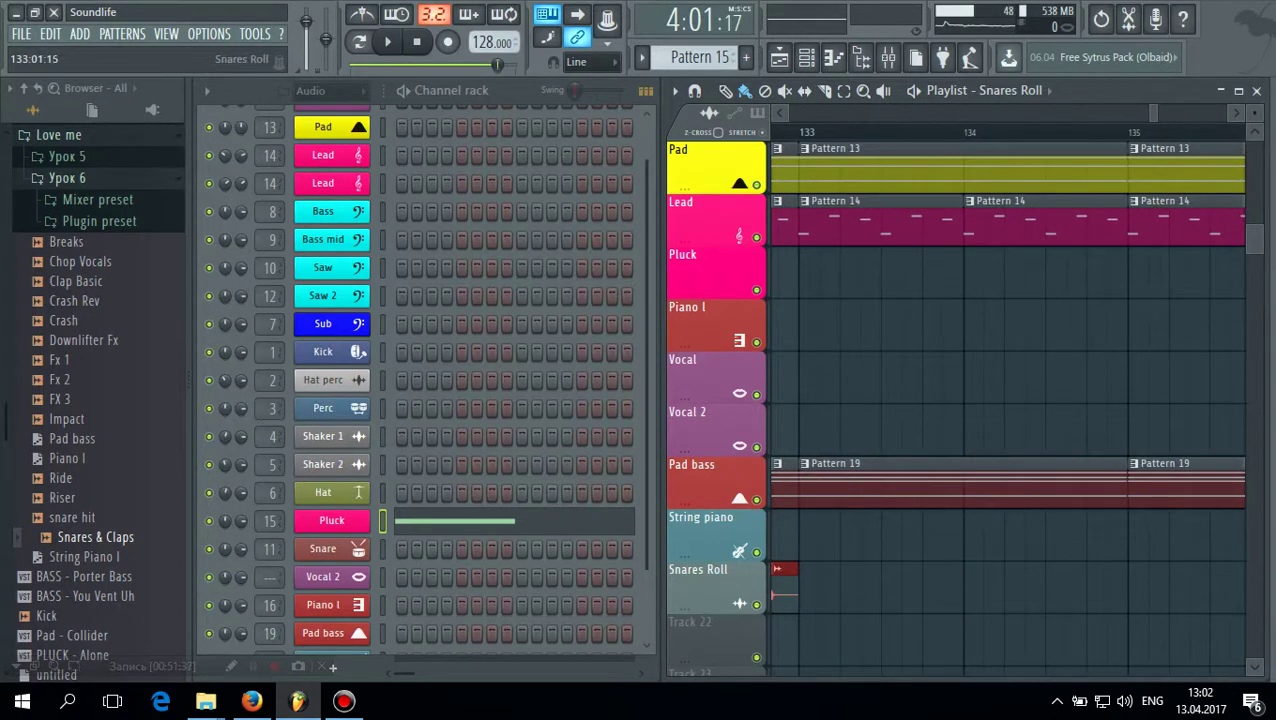
Place one-beat Snares Roll clips at 133:01 and 133:05 on the Snares Roll track
{"action": "left_click", "coordinate": [805, 596]}
{"action": "mouse_move", "coordinate": [866, 596]}
{"action": "left_mouse_down"}
{"action": "mouse_move", "coordinate": [830, 596]}
{"action": "mouse_move", "coordinate": [852, 596]}
{"action": "left_mouse_up"}
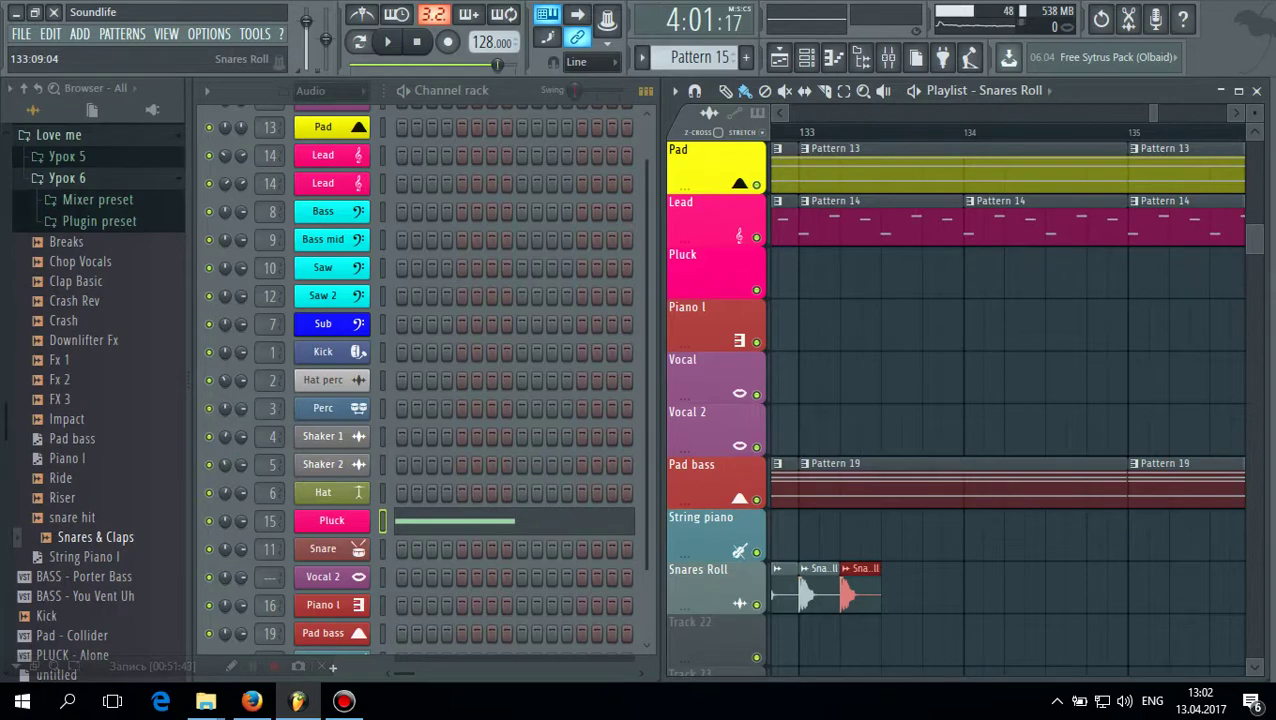
{"action": "scroll", "coordinate": [1008, 400], "scroll_direction": "left", "scroll_amount": 1}
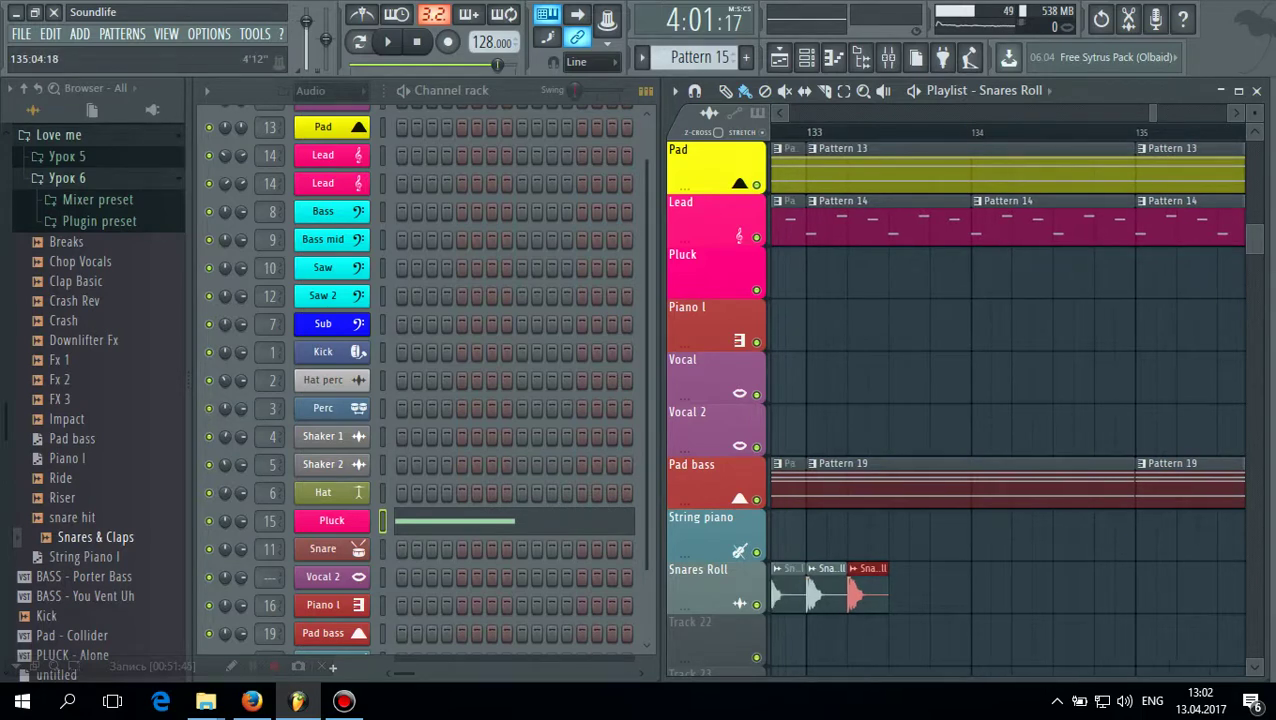
Fill bar 133 of the Snares Roll track with clips spaced half a beat apart
{"action": "left_click_drag", "start_coordinate": [1153, 113], "coordinate": [1153, 113]}
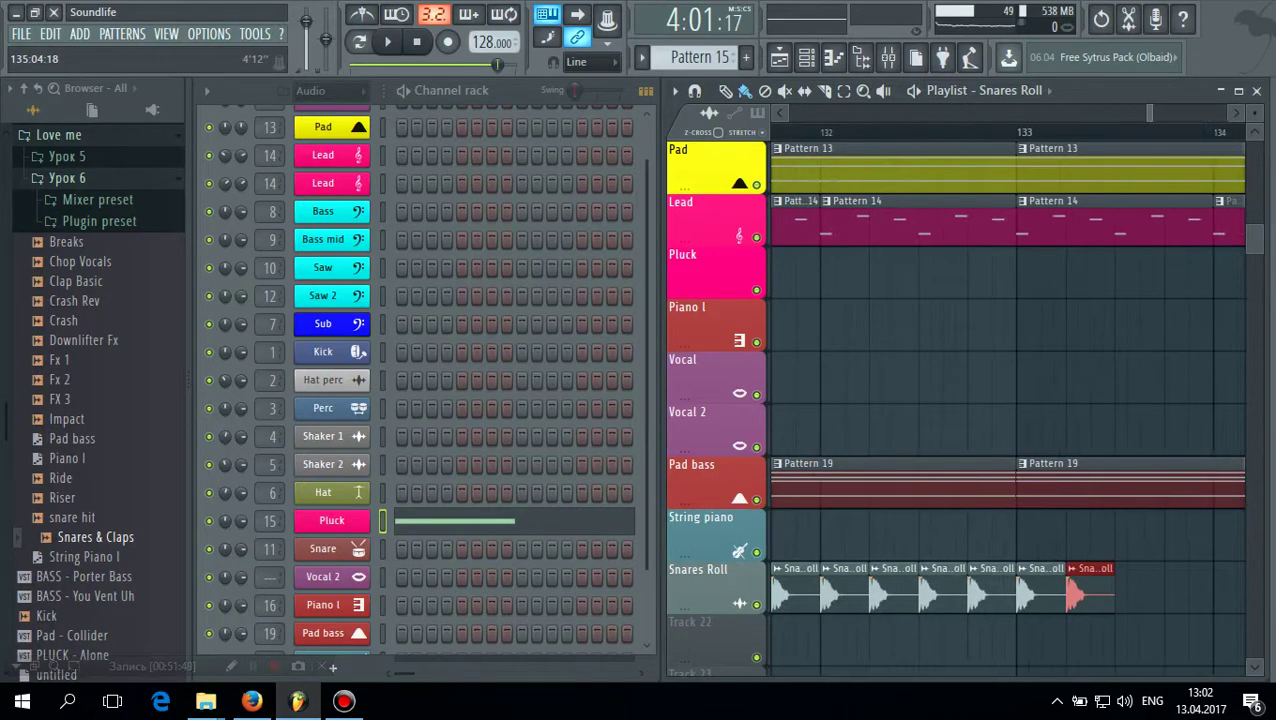
{"action": "left_click_drag", "start_coordinate": [1150, 113], "coordinate": [1152, 113]}
{"action": "mouse_move", "coordinate": [969, 594]}
{"action": "left_mouse_down"}
{"action": "mouse_move", "coordinate": [945, 594]}
{"action": "mouse_move", "coordinate": [983, 594]}
{"action": "mouse_move", "coordinate": [946, 594]}
{"action": "left_mouse_up"}
{"action": "left_click", "coordinate": [1019, 594]}
{"action": "left_click_drag", "start_coordinate": [1040, 594], "coordinate": [1088, 594]}
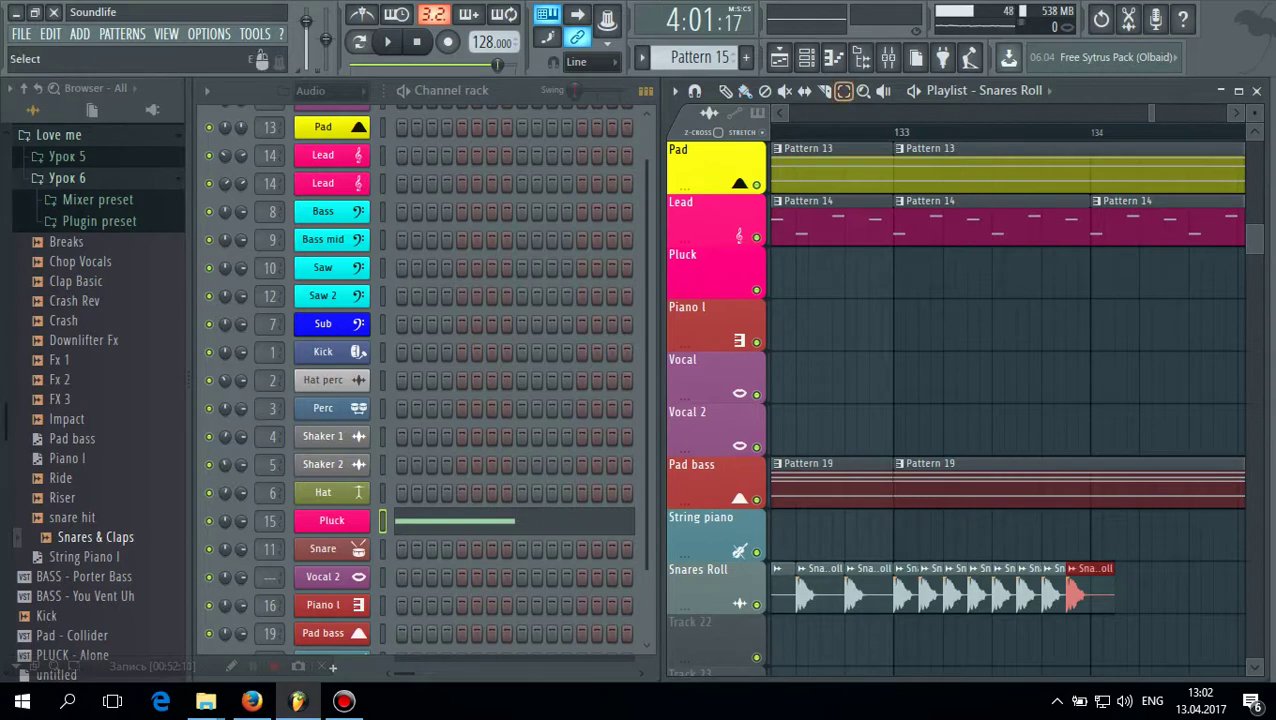
Copy the Snares Roll clips of bar 133 and paste them into bar 134 on the same track
{"action": "left_click_drag", "start_coordinate": [1139, 561], "coordinate": [891, 660]}
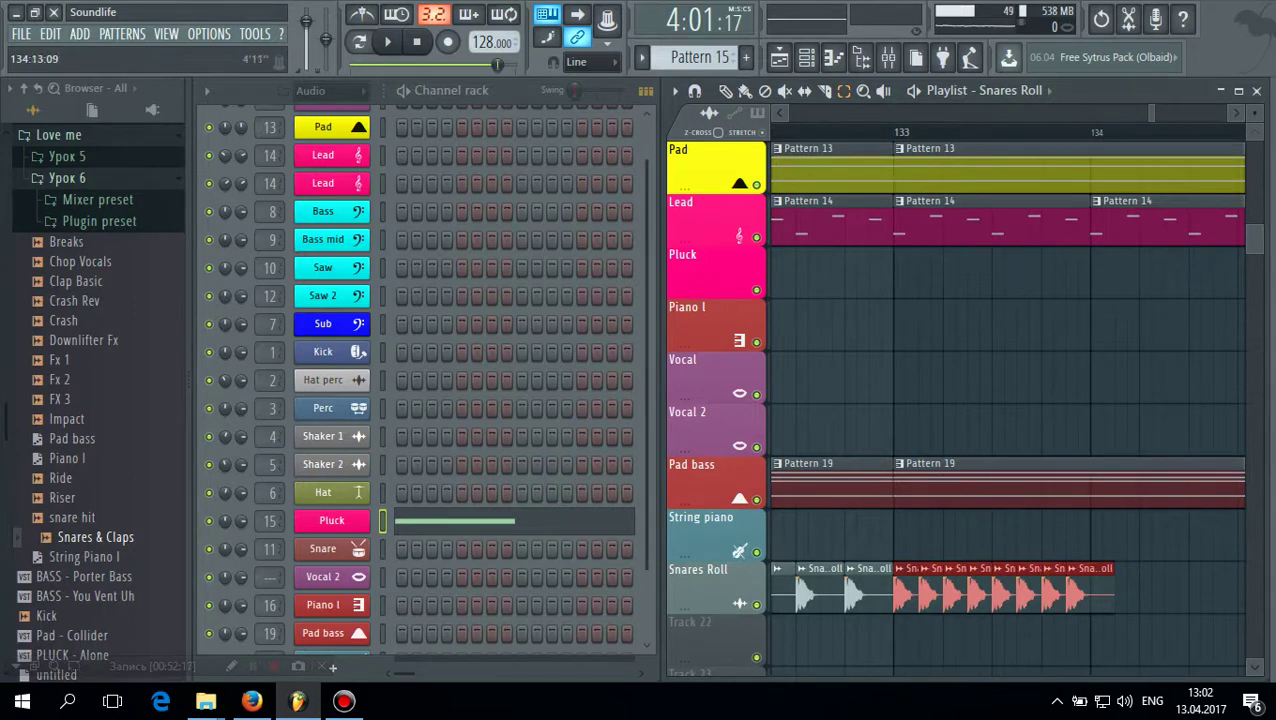
{"action": "scroll", "coordinate": [1008, 400], "scroll_direction": "right", "scroll_amount": 4}
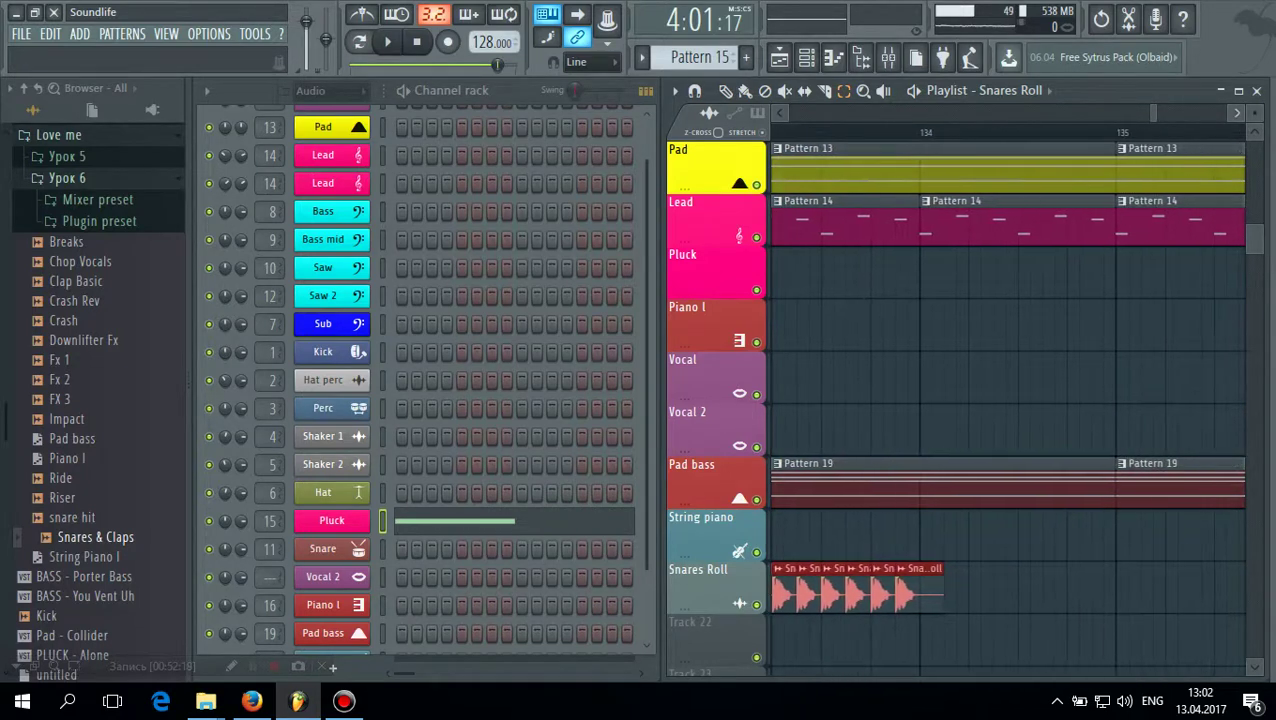
{"action": "key", "text": "ctrl+d"}
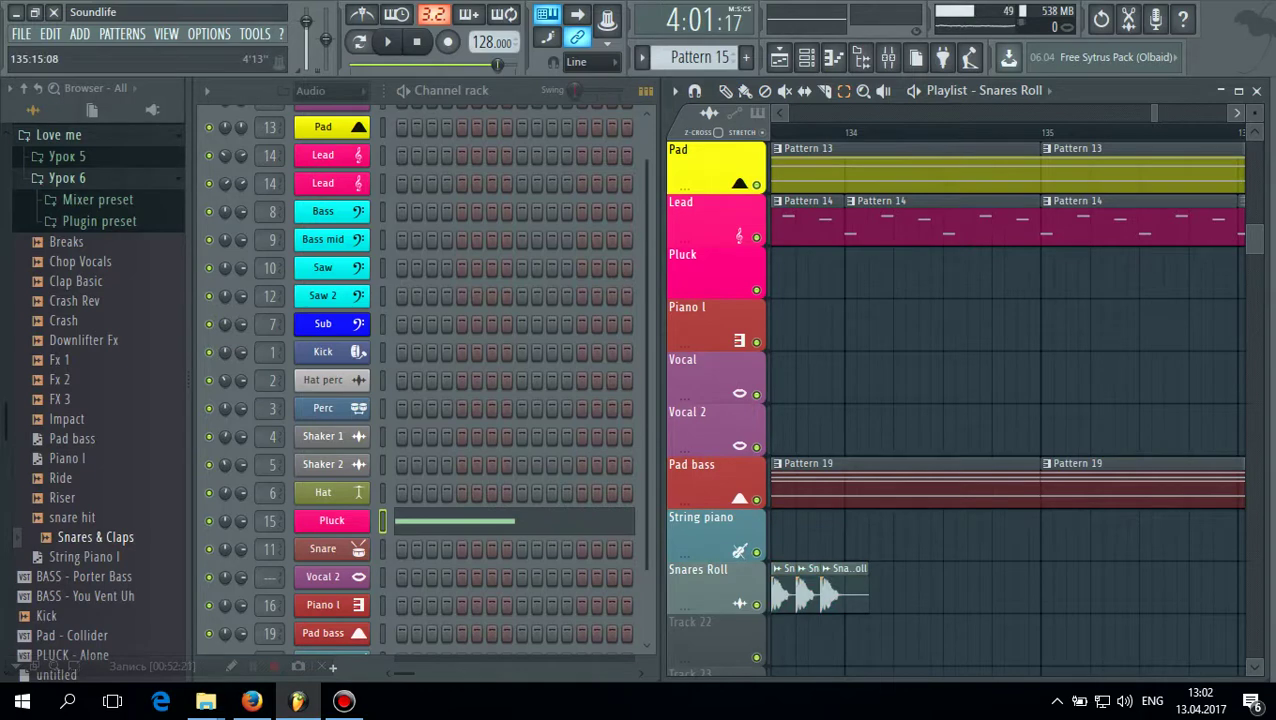
{"action": "scroll", "coordinate": [1005, 400], "scroll_direction": "right", "scroll_amount": 3}
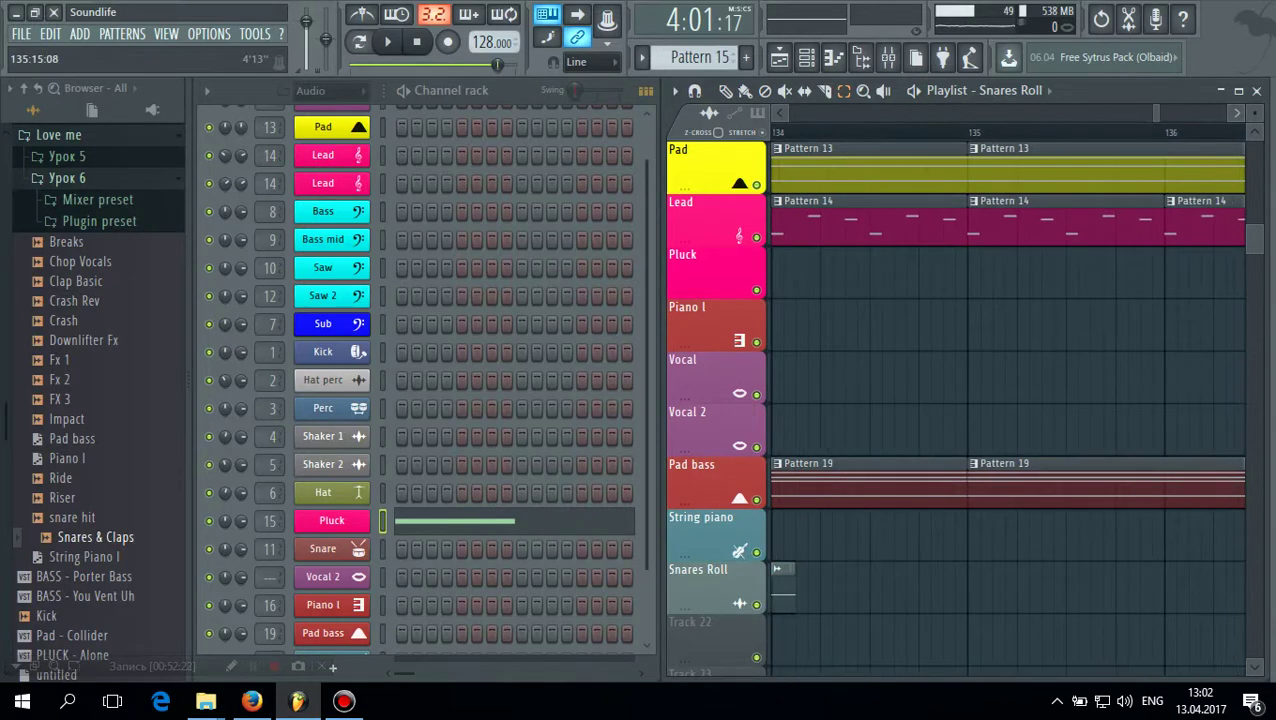
{"action": "key", "text": "ctrl+v"}
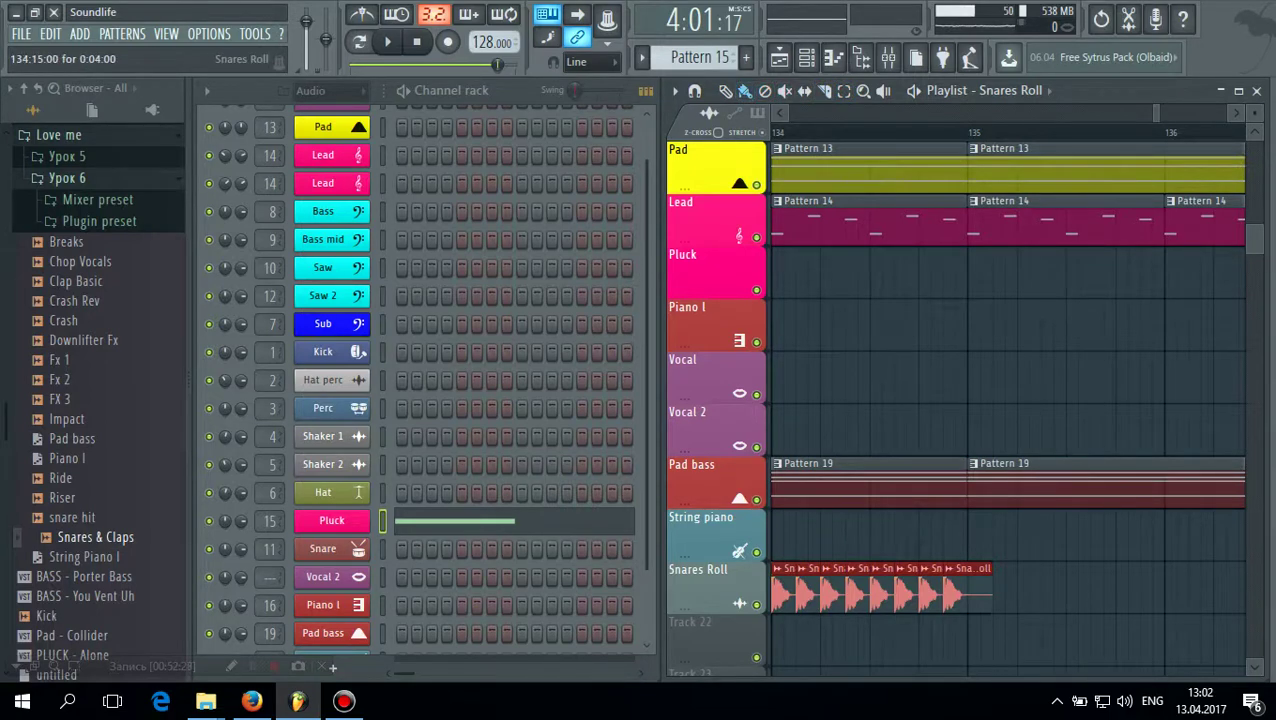
Place Snares Roll clips a quarter beat apart from 135:01 through 135:10 on the Snares Roll track
{"action": "left_click", "coordinate": [1021, 590]}
{"action": "left_click_drag", "start_coordinate": [1021, 590], "coordinate": [973, 590]}
{"action": "left_click", "coordinate": [1054, 590]}
{"action": "mouse_move", "coordinate": [1056, 590]}
{"action": "left_mouse_down"}
{"action": "mouse_move", "coordinate": [984, 590]}
{"action": "mouse_move", "coordinate": [1048, 590]}
{"action": "left_mouse_up"}
{"action": "left_click", "coordinate": [1054, 590]}
{"action": "left_click", "coordinate": [1066, 590]}
{"action": "left_click", "coordinate": [1080, 590]}
{"action": "left_click", "coordinate": [1082, 590]}
{"action": "left_click", "coordinate": [1104, 590]}
{"action": "left_click", "coordinate": [1148, 590]}
{"action": "left_click_drag", "start_coordinate": [1148, 590], "coordinate": [1084, 590]}
{"action": "left_click", "coordinate": [1134, 590]}
{"action": "left_click", "coordinate": [1134, 590]}
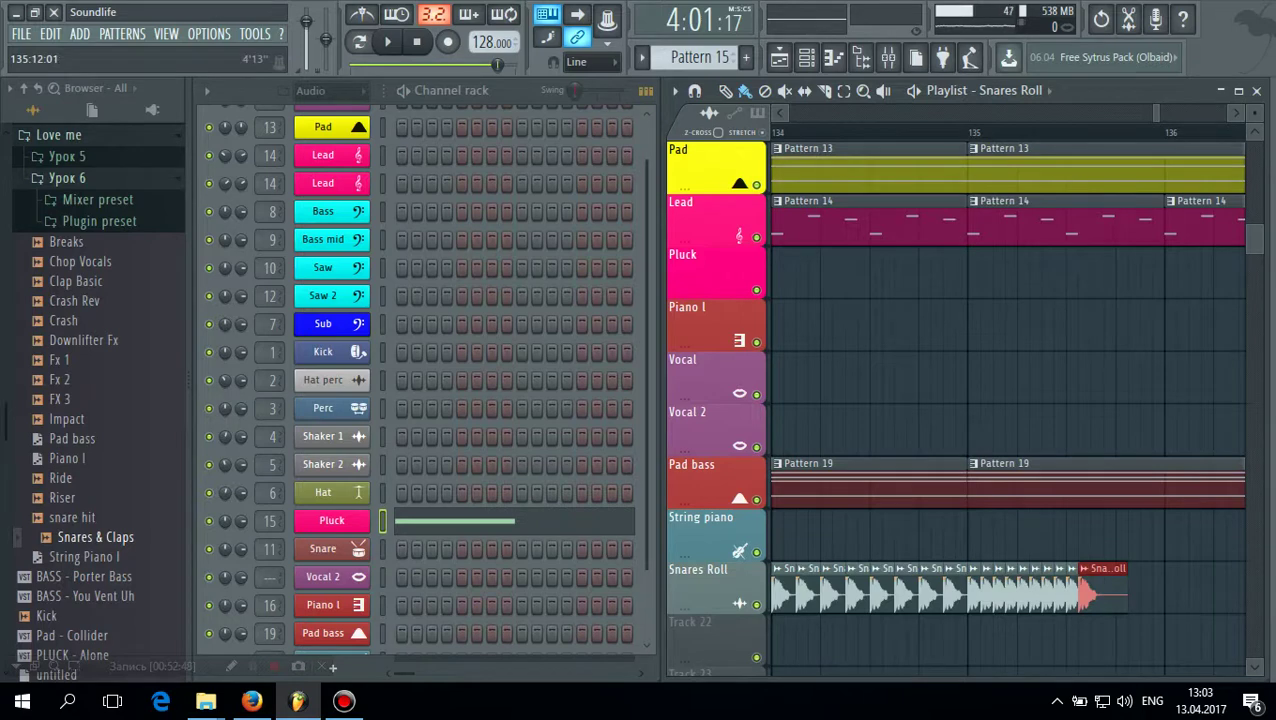
Fill the rest of bar 135 on the Snares Roll track with clips spaced a quarter beat apart
{"action": "scroll", "coordinate": [995, 390], "scroll_direction": "right", "scroll_amount": 1}
{"action": "scroll", "coordinate": [1073, 590], "scroll_direction": "right", "scroll_amount": 2}
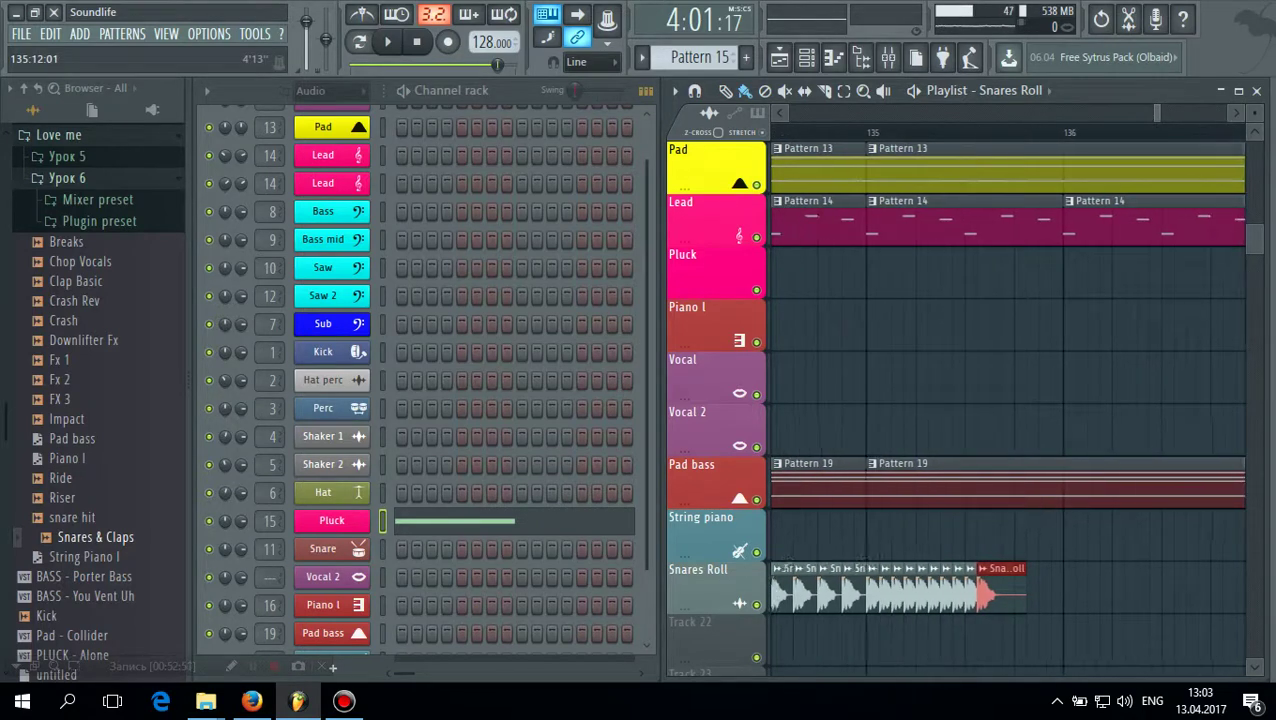
{"action": "left_click_drag", "start_coordinate": [1080, 592], "coordinate": [995, 592]}
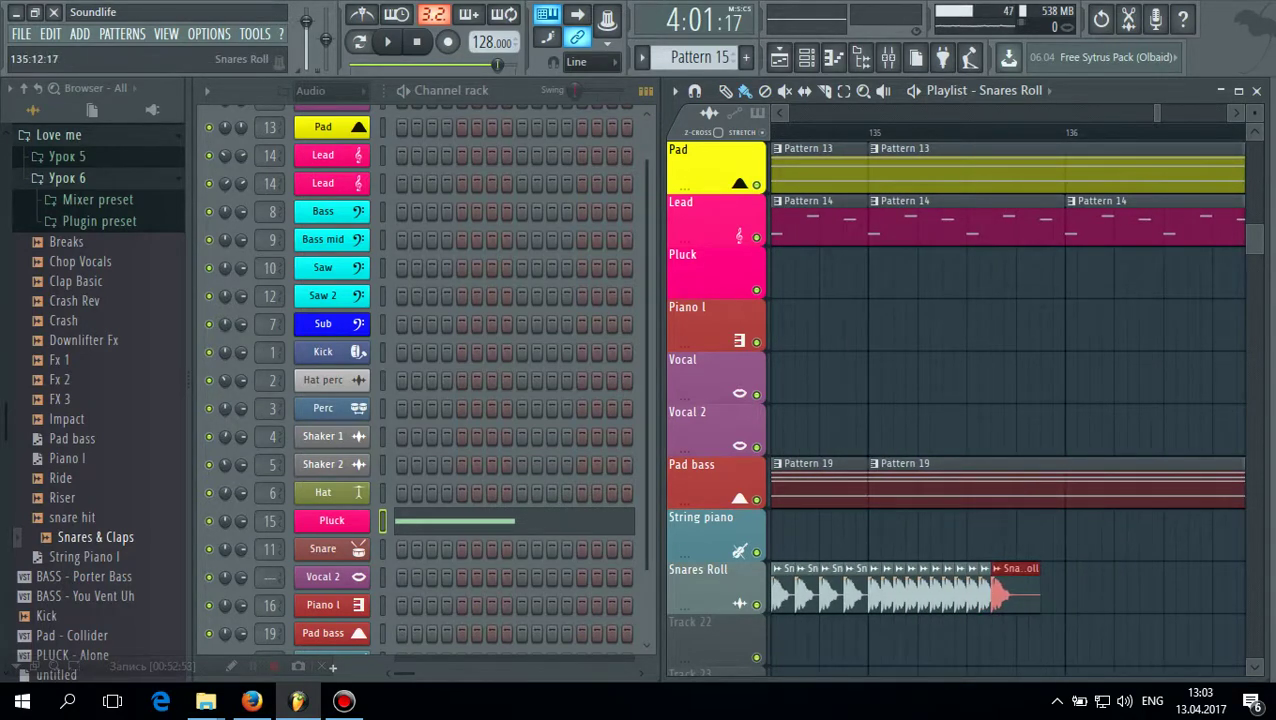
{"action": "left_click_drag", "start_coordinate": [1107, 592], "coordinate": [1022, 592]}
{"action": "left_click_drag", "start_coordinate": [1107, 592], "coordinate": [1073, 592]}
{"action": "key", "text": "ctrl+b"}
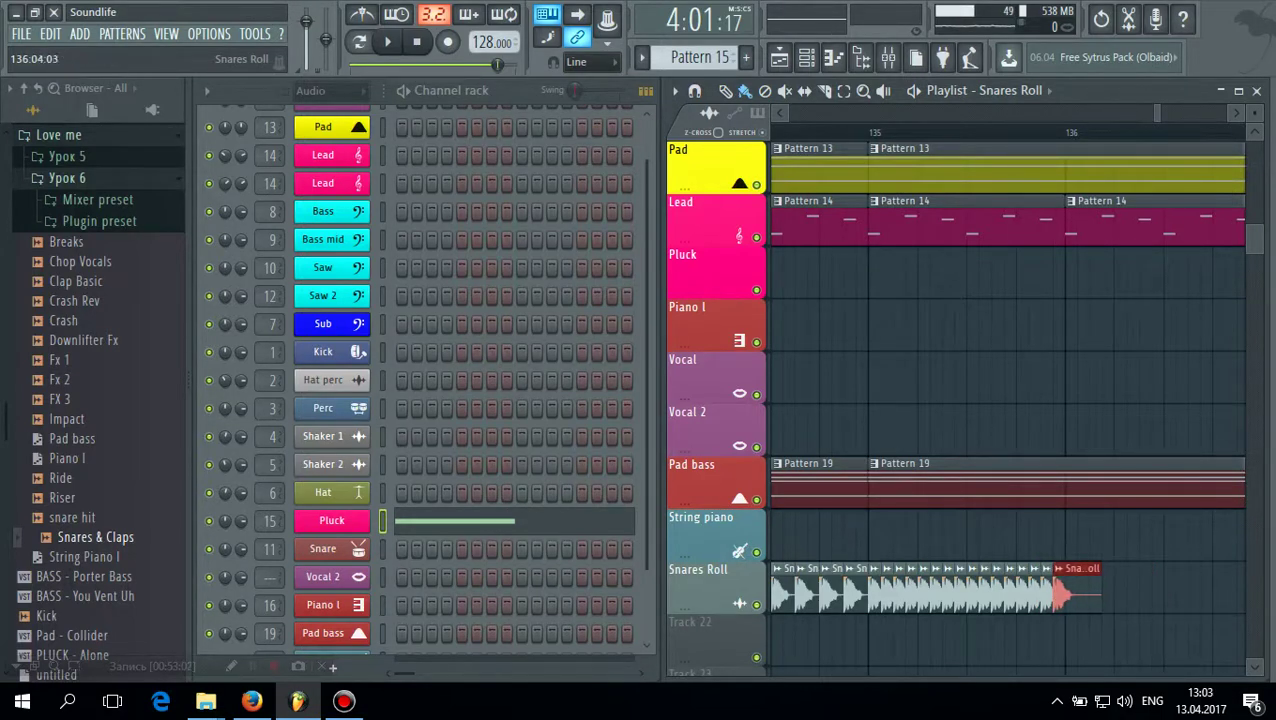
Copy the quarter-beat Snares Roll clips of bar 135 and place the copies in bar 136
{"action": "left_click_drag", "start_coordinate": [1059, 658], "coordinate": [895, 558]}
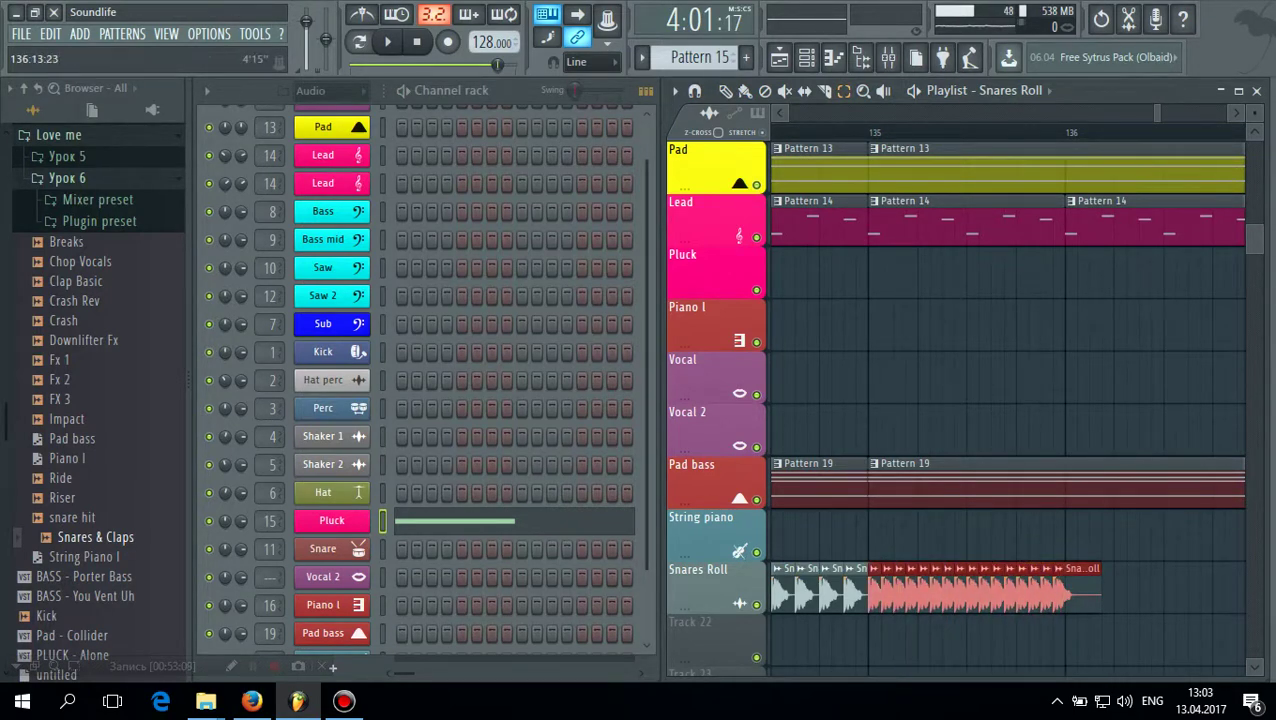
{"action": "scroll", "coordinate": [1226, 400], "scroll_direction": "right", "scroll_amount": 2}
{"action": "key", "text": "ctrl+d"}
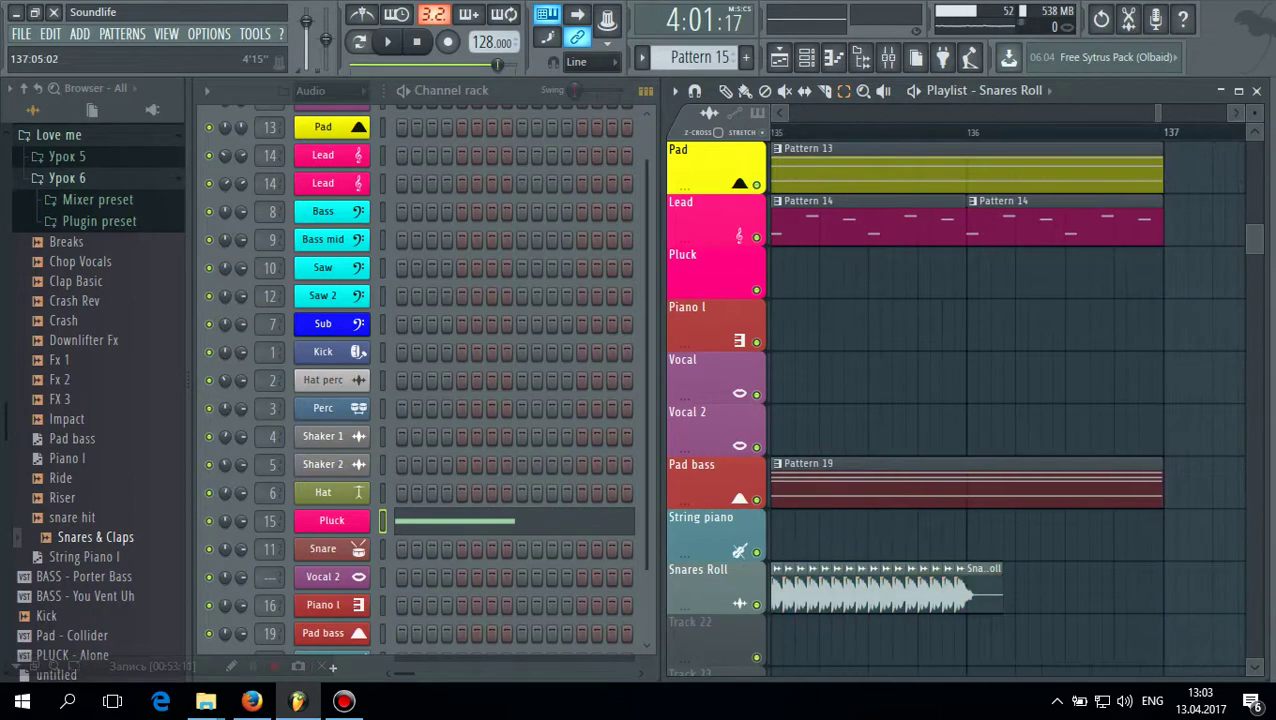
{"action": "scroll", "coordinate": [1004, 389], "scroll_direction": "right", "scroll_amount": 4}
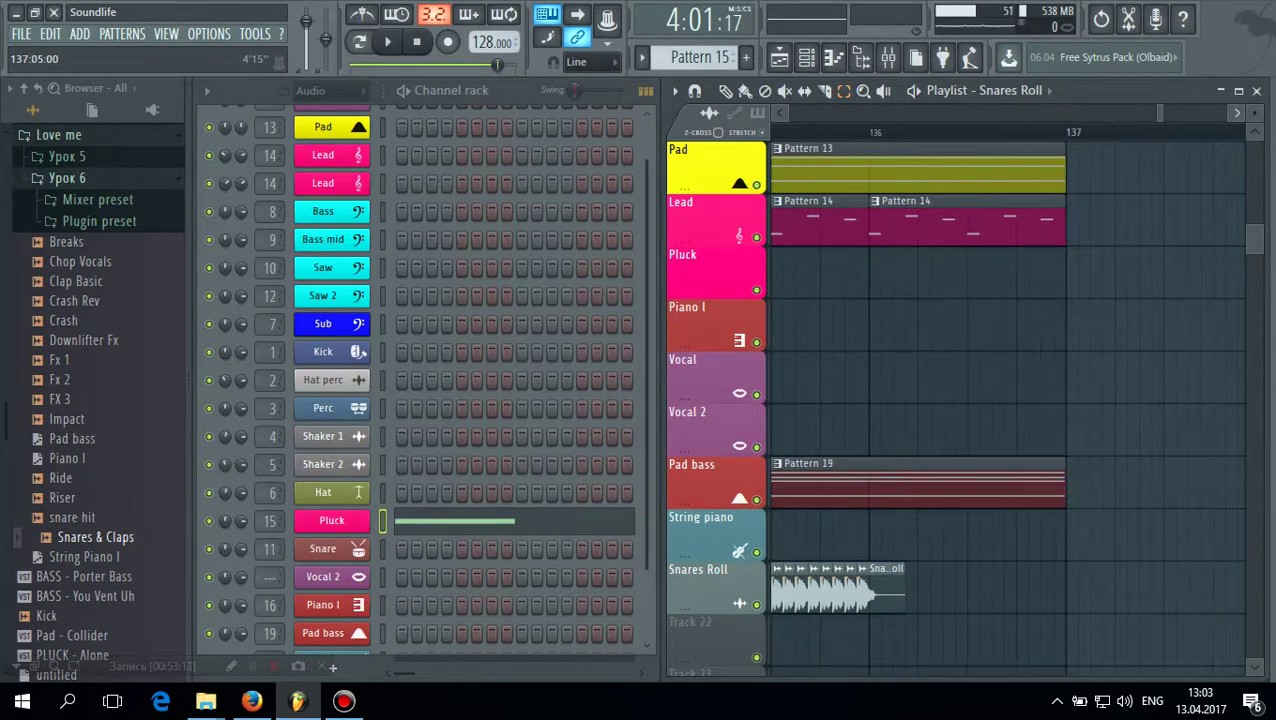
{"action": "key", "text": "ctrl+v"}
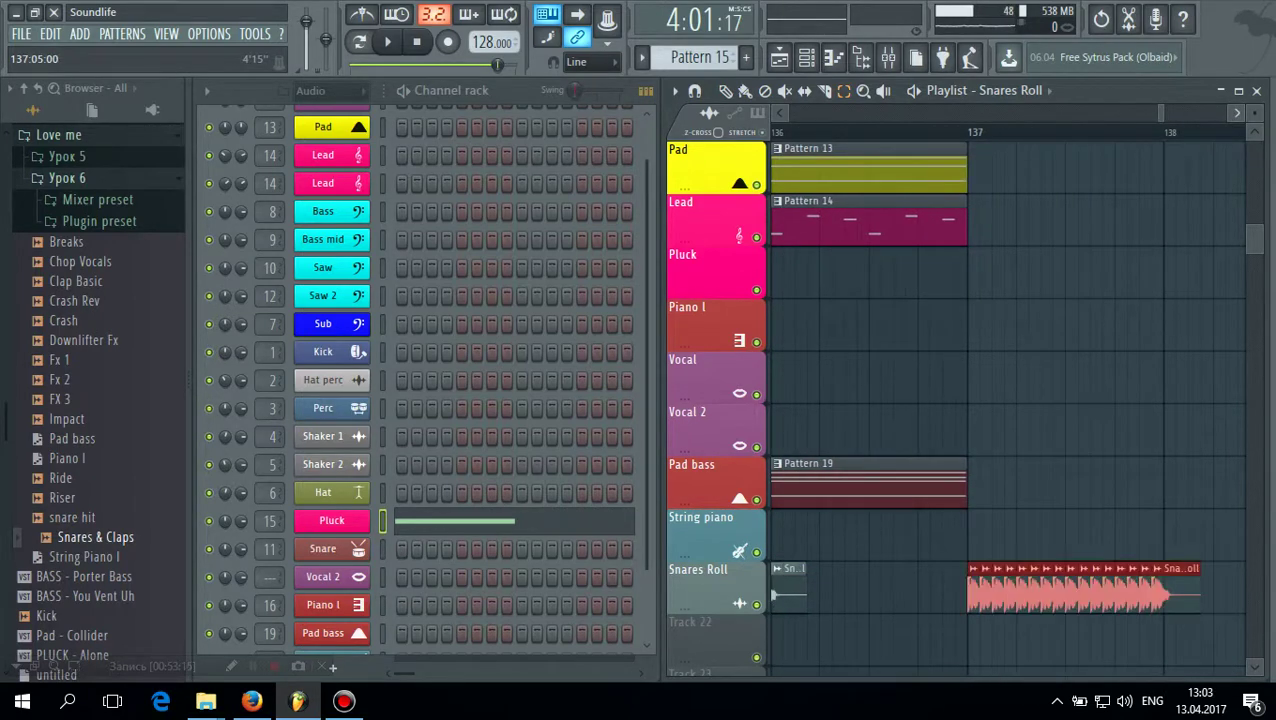
{"action": "left_click", "coordinate": [745, 91]}
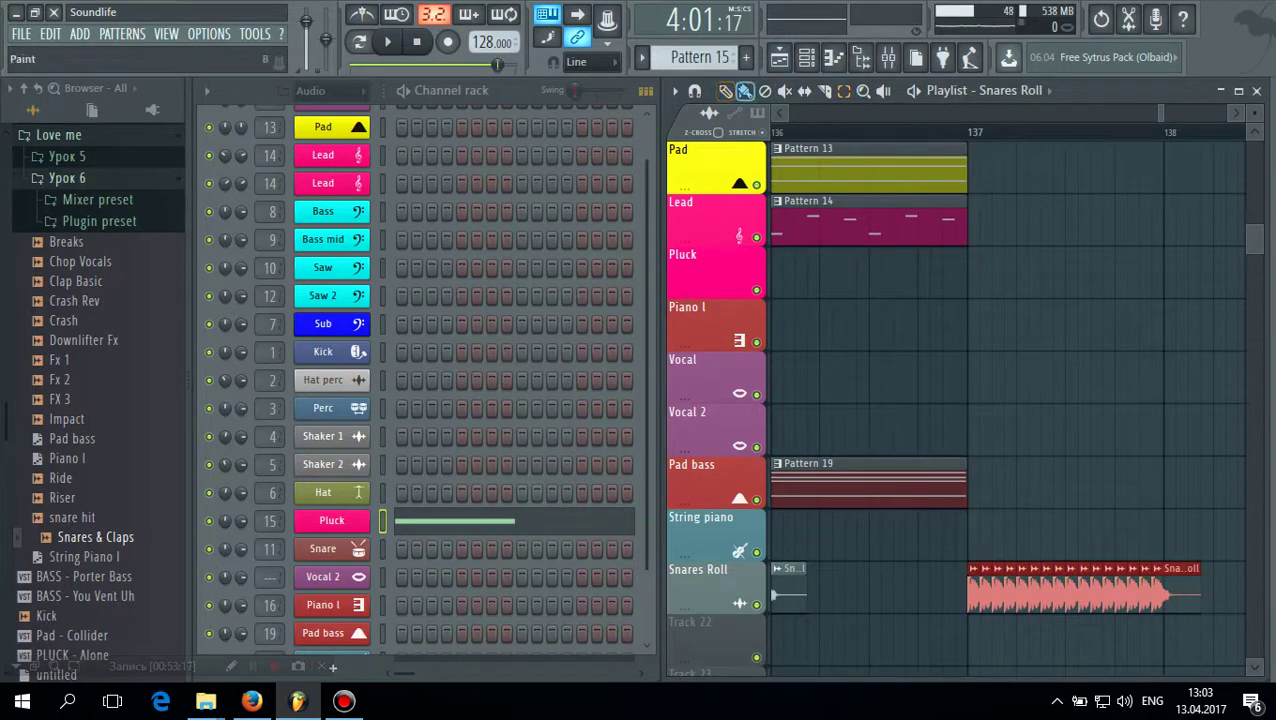
{"action": "mouse_move", "coordinate": [996, 592]}
{"action": "left_mouse_down"}
{"action": "mouse_move", "coordinate": [910, 592]}
{"action": "mouse_move", "coordinate": [996, 592]}
{"action": "left_mouse_up"}
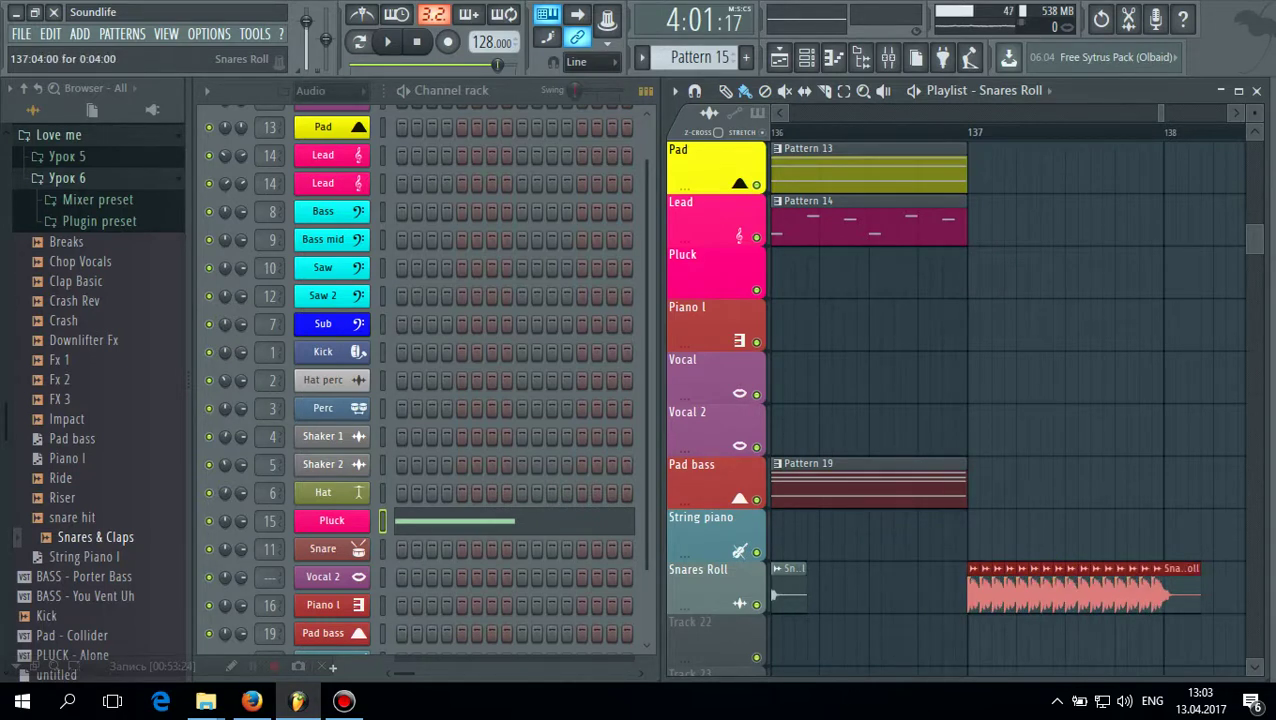
{"action": "mouse_move", "coordinate": [996, 592]}
{"action": "left_mouse_down"}
{"action": "mouse_move", "coordinate": [720, 592]}
{"action": "mouse_move", "coordinate": [1083, 592]}
{"action": "mouse_move", "coordinate": [975, 592]}
{"action": "left_mouse_up"}
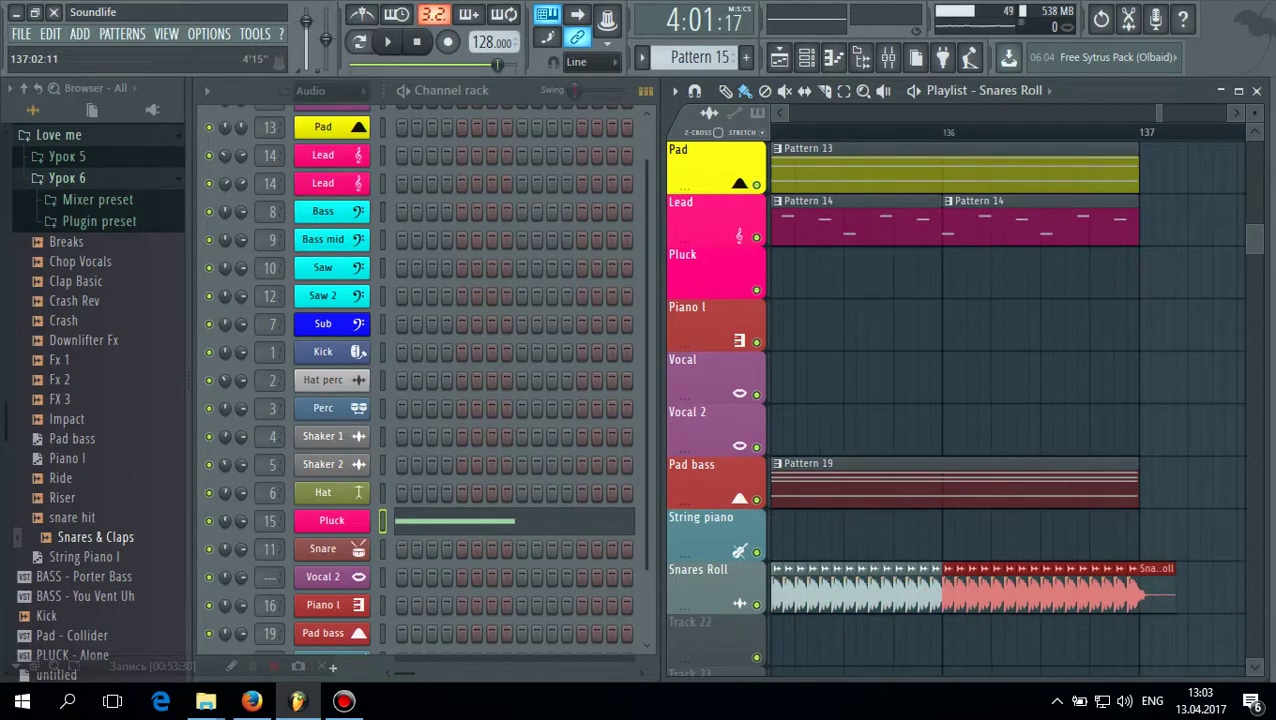
Play the arrangement from bar 128 up to bar 137 to audition the complete snare roll
{"action": "mouse_move", "coordinate": [1163, 113]}
{"action": "left_mouse_down"}
{"action": "mouse_move", "coordinate": [1132, 113]}
{"action": "mouse_move", "coordinate": [1147, 113]}
{"action": "left_mouse_up"}
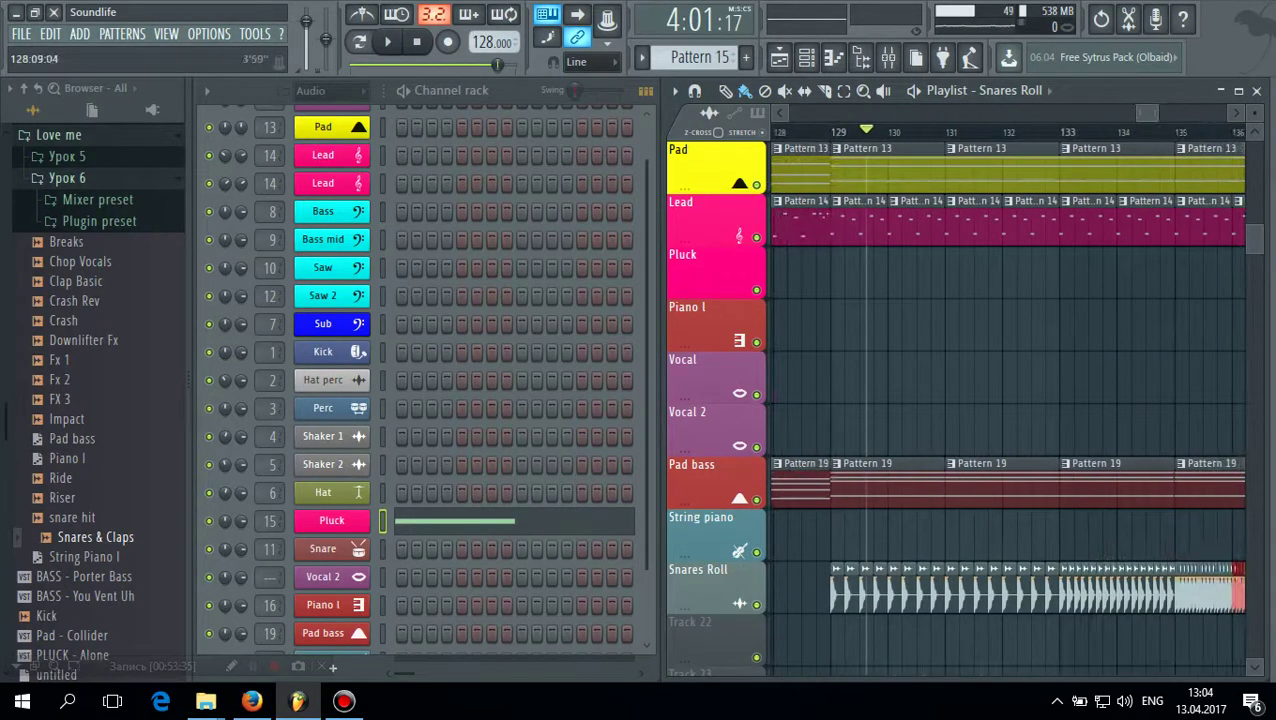
{"action": "left_click", "coordinate": [788, 132]}
{"action": "left_click", "coordinate": [387, 42]}
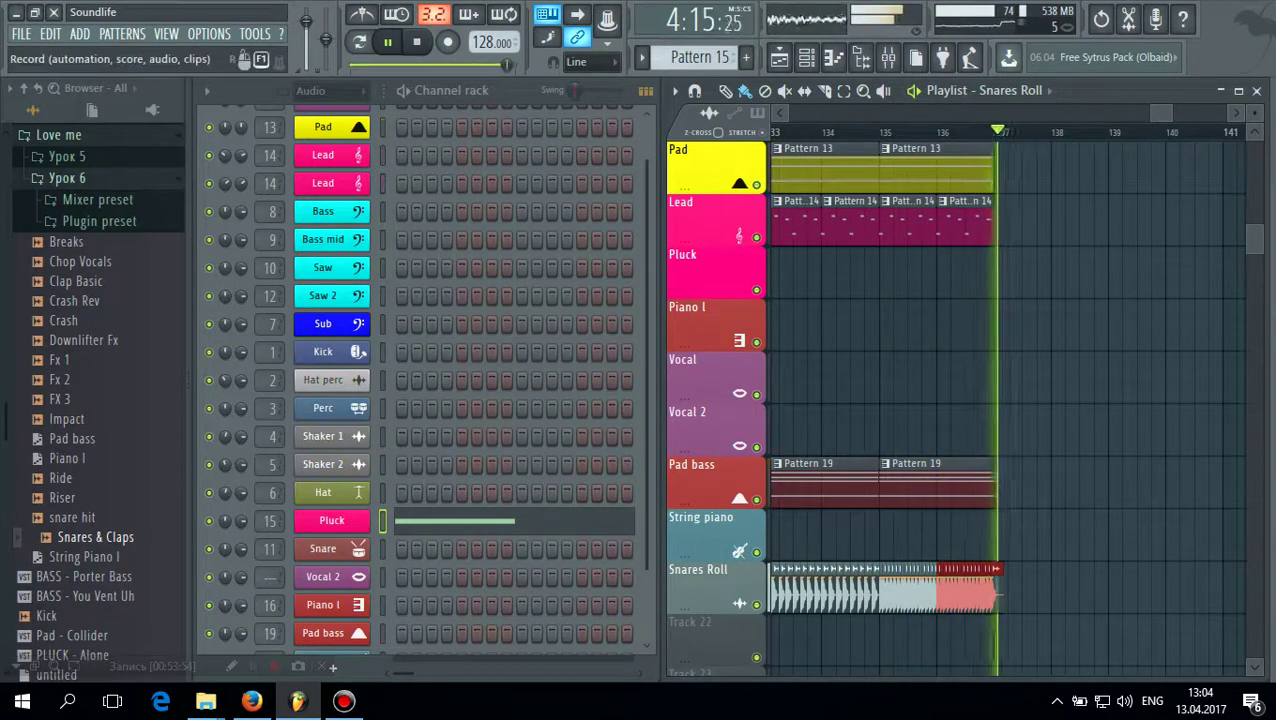
{"action": "left_click", "coordinate": [416, 41]}
Place the Breaks sample on Track 22 at bar 137 and audition it from there
{"action": "scroll", "coordinate": [1172, 325], "scroll_direction": "down", "scroll_amount": 4}
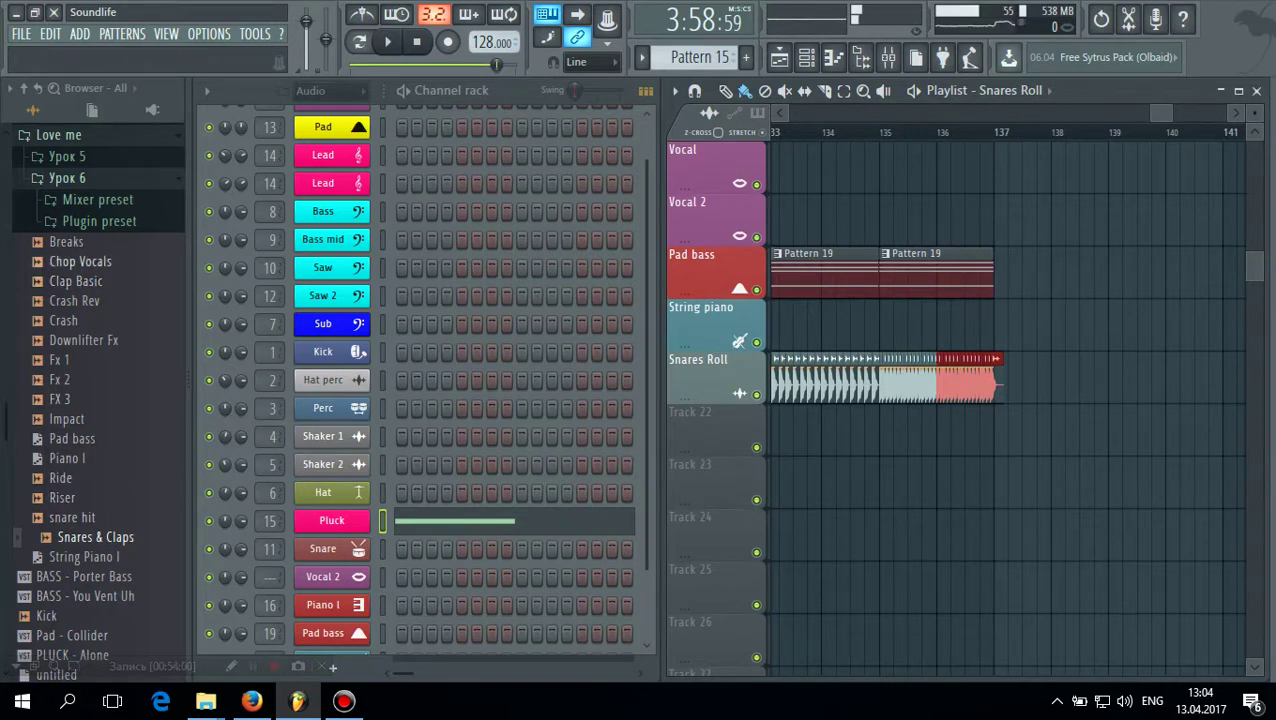
{"action": "left_click_drag", "start_coordinate": [66, 241], "coordinate": [995, 430]}
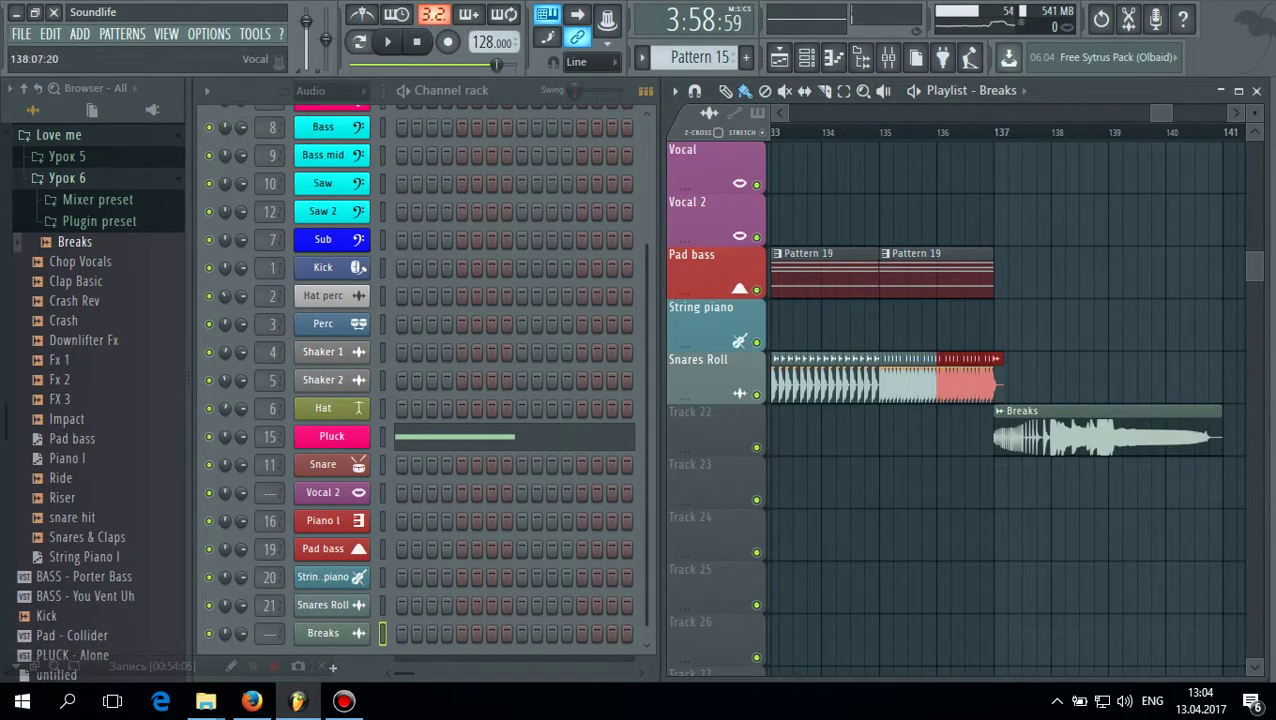
{"action": "left_click_drag", "start_coordinate": [1171, 113], "coordinate": [1163, 113]}
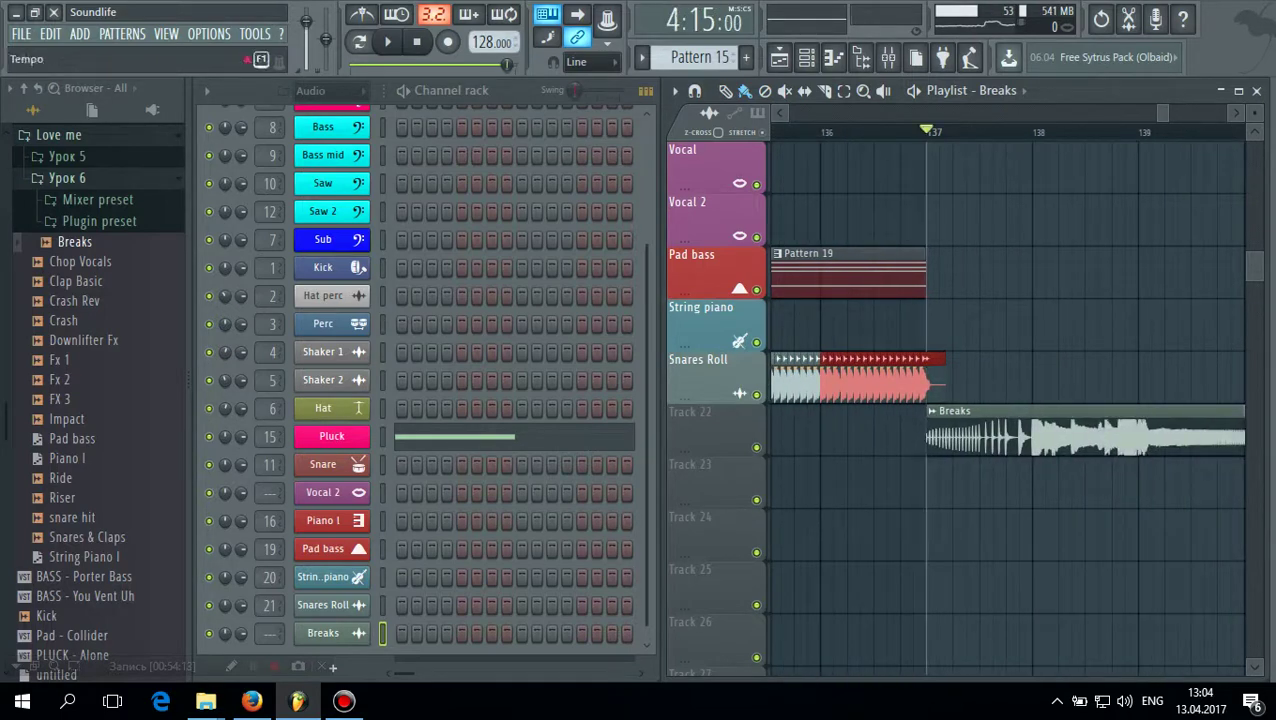
{"action": "left_click", "coordinate": [387, 41]}
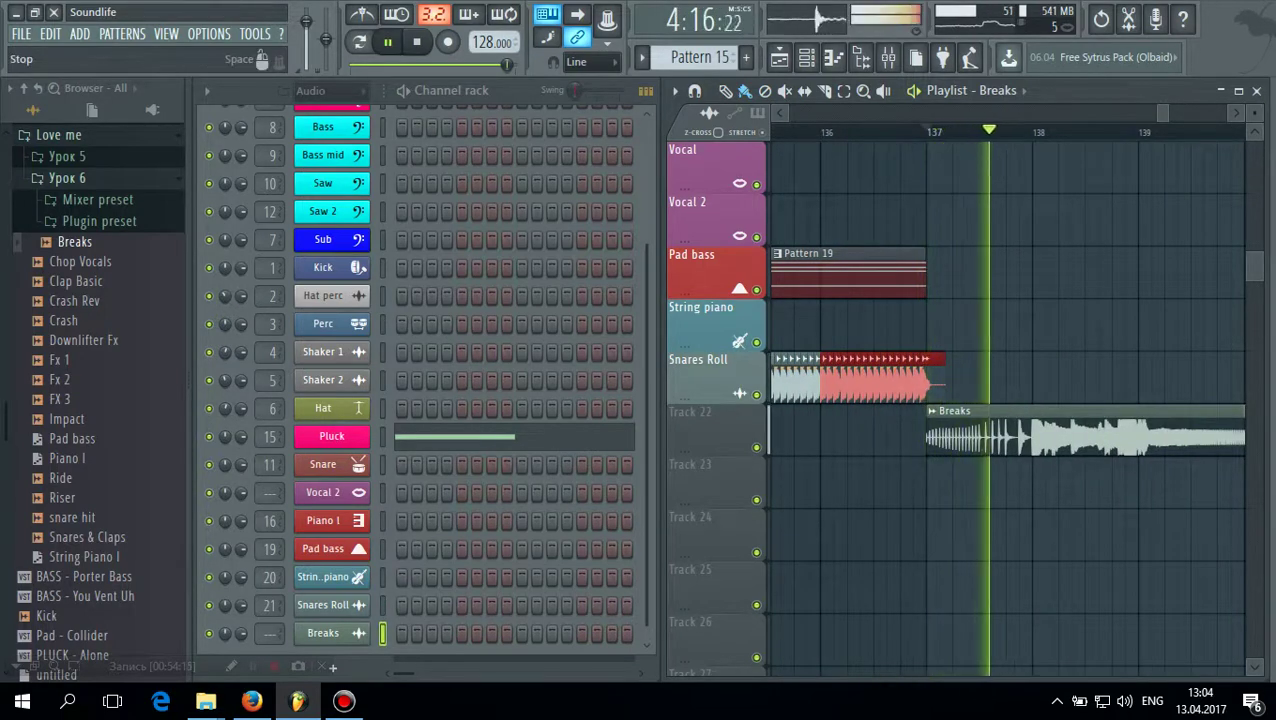
{"action": "left_click", "coordinate": [416, 41]}
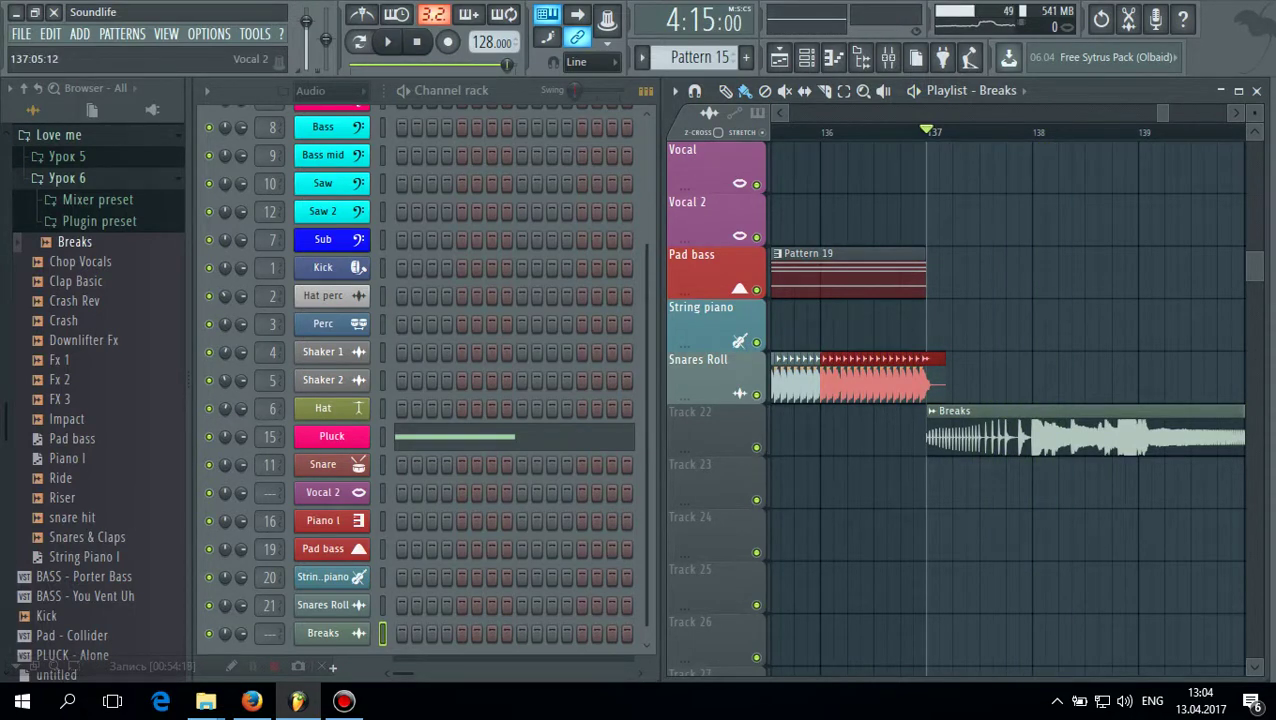
Slice the Breaks clip at bar 138, delete the part after the cut, and audition the remainder
{"action": "left_click", "coordinate": [826, 91]}
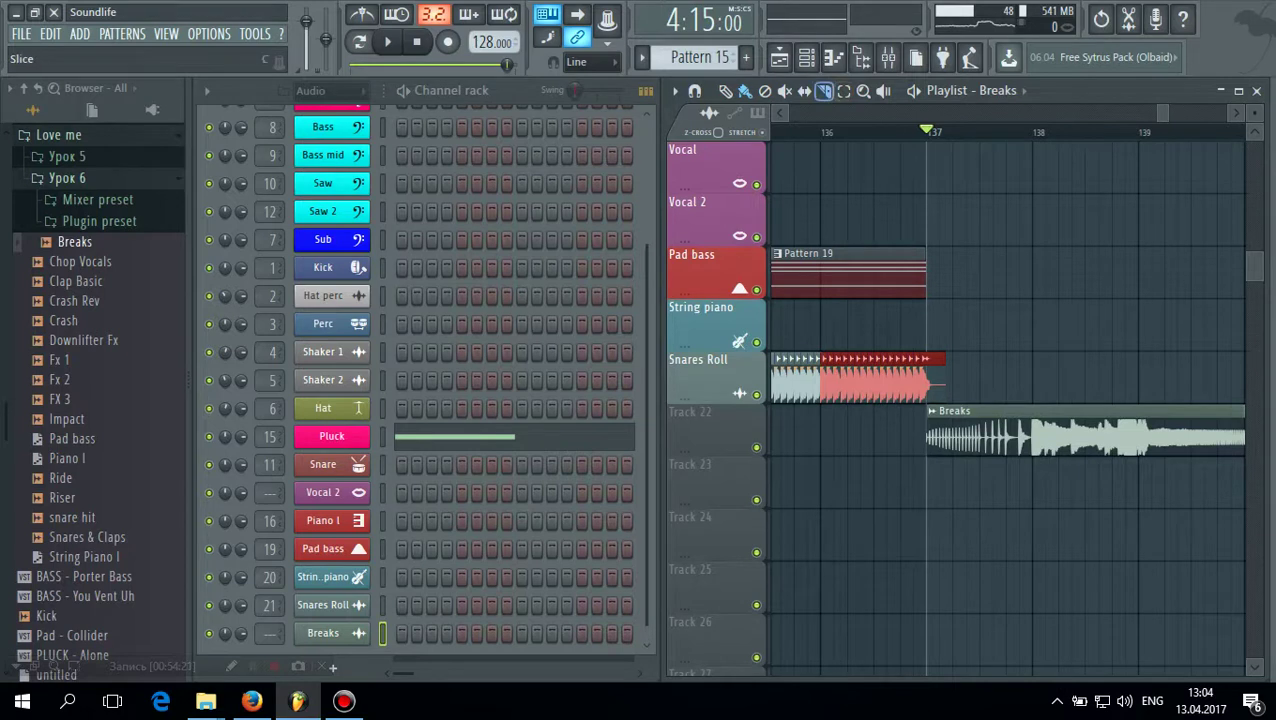
{"action": "left_click_drag", "start_coordinate": [1018, 515], "coordinate": [1031, 522]}
{"action": "left_click", "coordinate": [726, 91]}
{"action": "right_click", "coordinate": [1075, 436]}
{"action": "left_click_drag", "start_coordinate": [1168, 113], "coordinate": [1163, 113]}
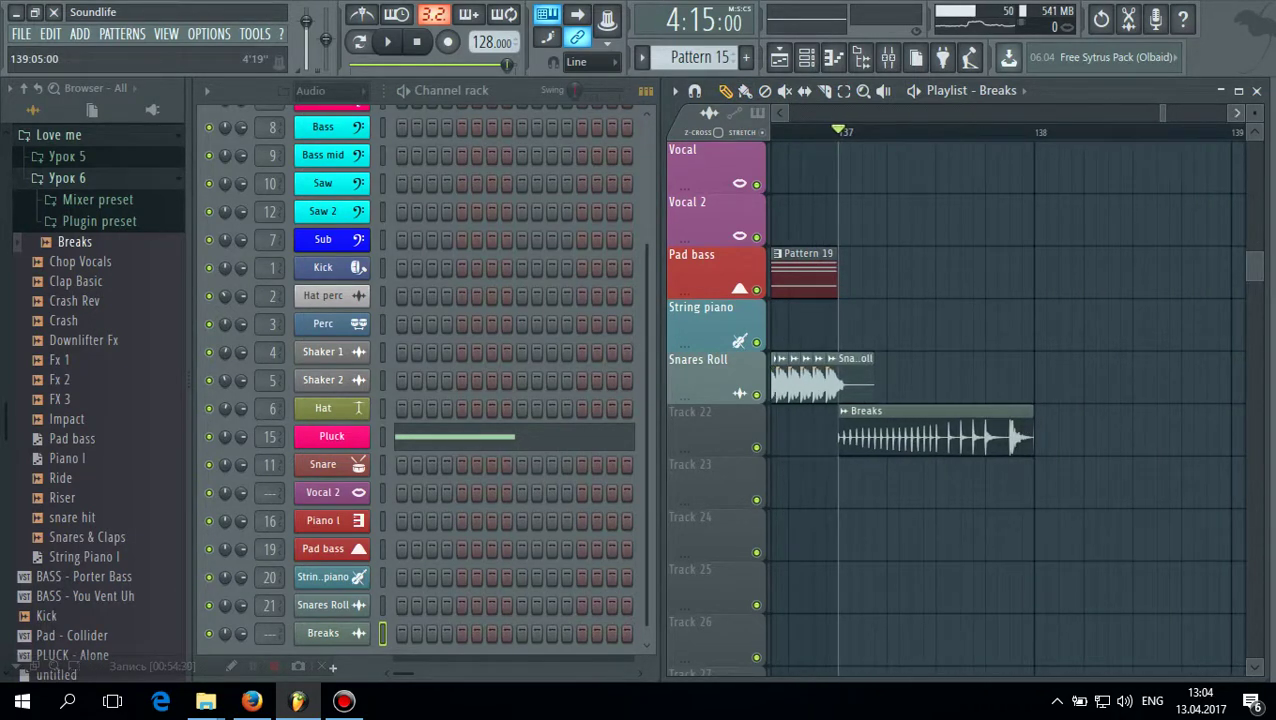
{"action": "key", "text": "space"}
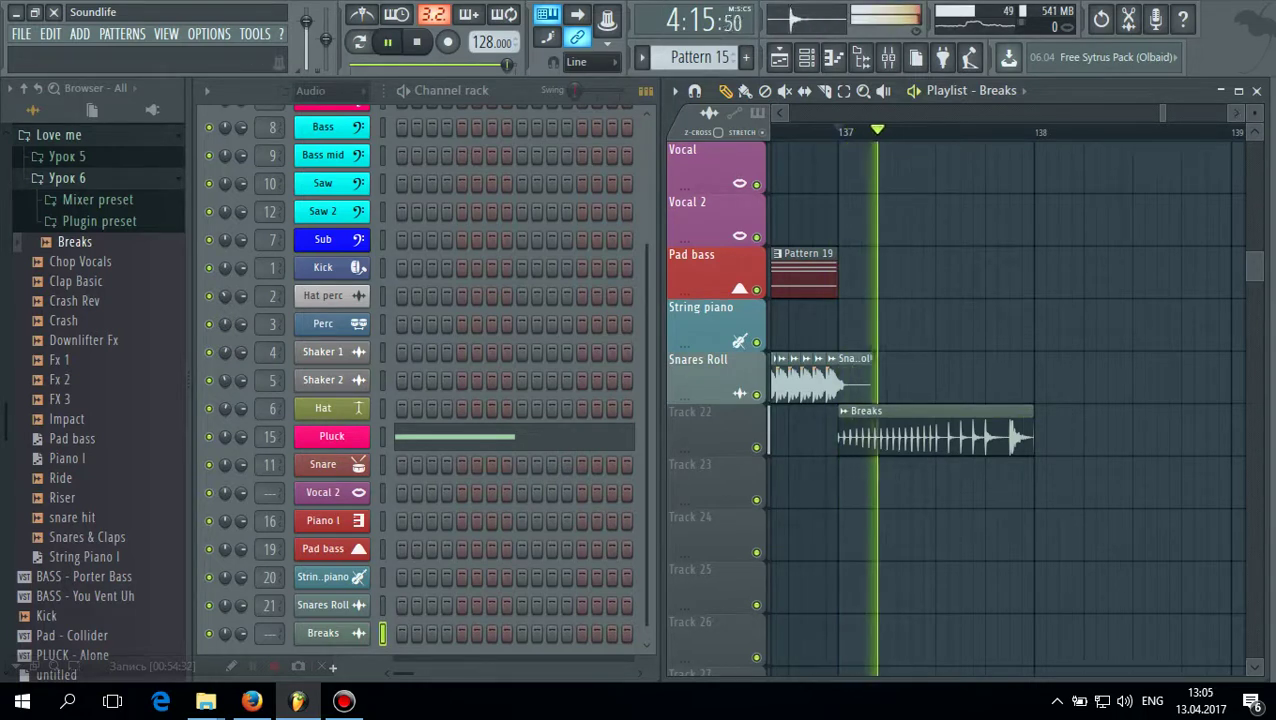
{"action": "key", "text": "space"}
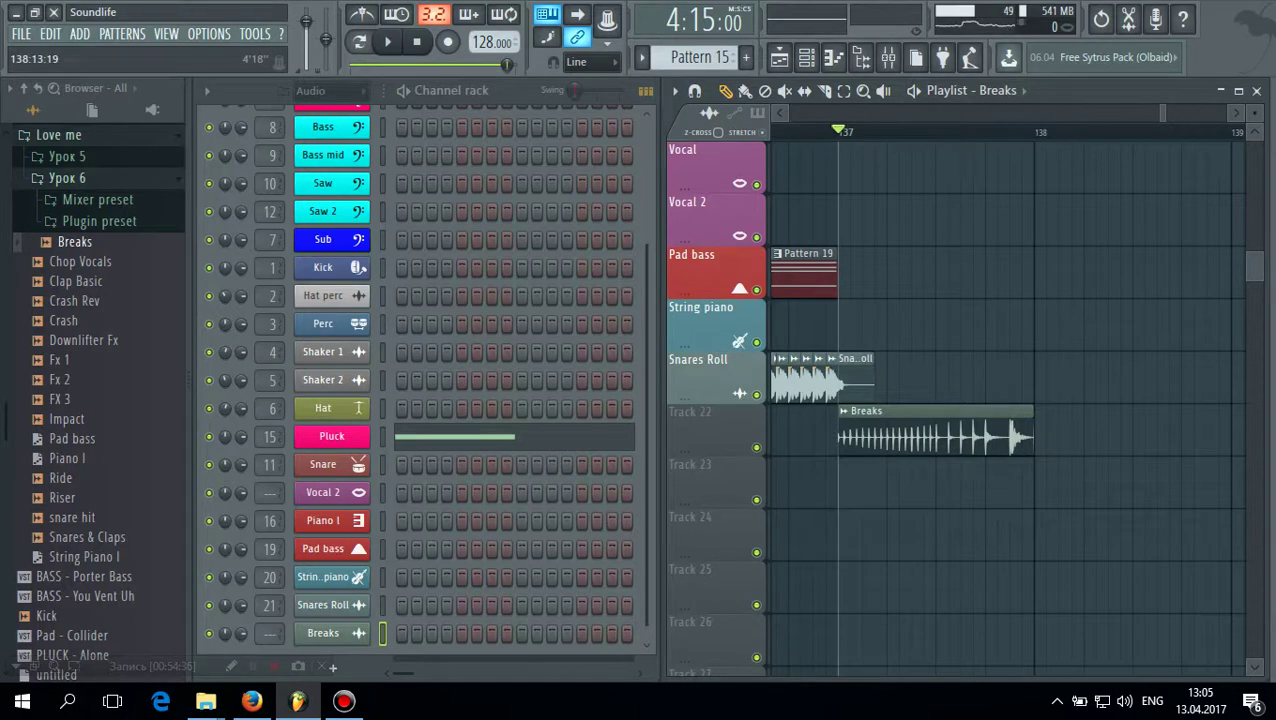
Check the naming presets for the new Breaks channel and confirm its name as Breaks
{"action": "left_click_drag", "start_coordinate": [1166, 113], "coordinate": [1179, 113]}
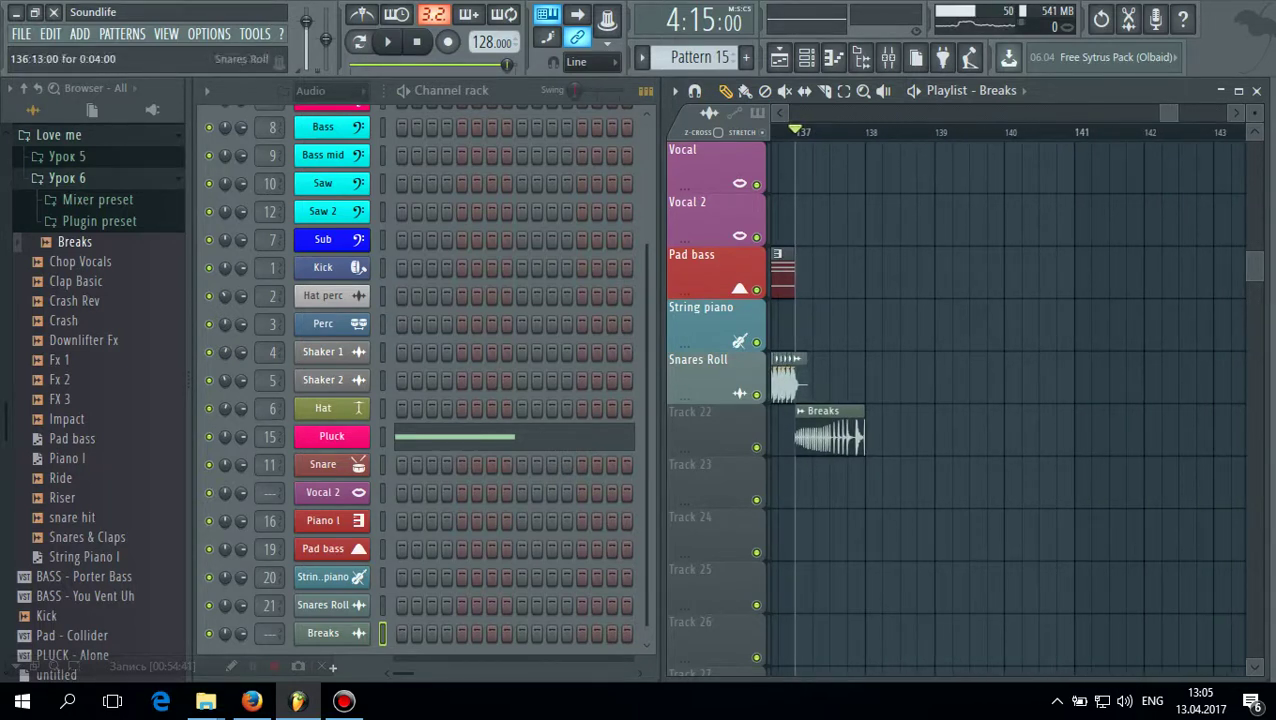
{"action": "right_click", "coordinate": [300, 632]}
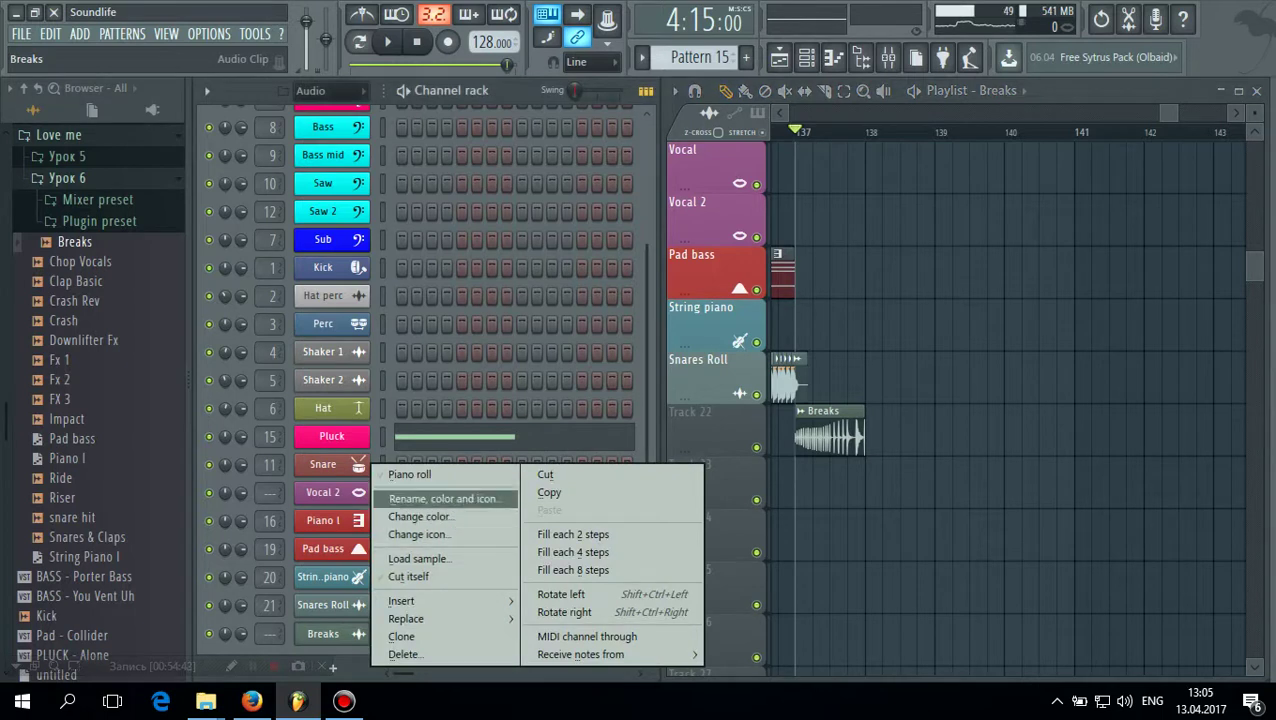
{"action": "left_click", "coordinate": [400, 496]}
{"action": "left_click", "coordinate": [263, 492]}
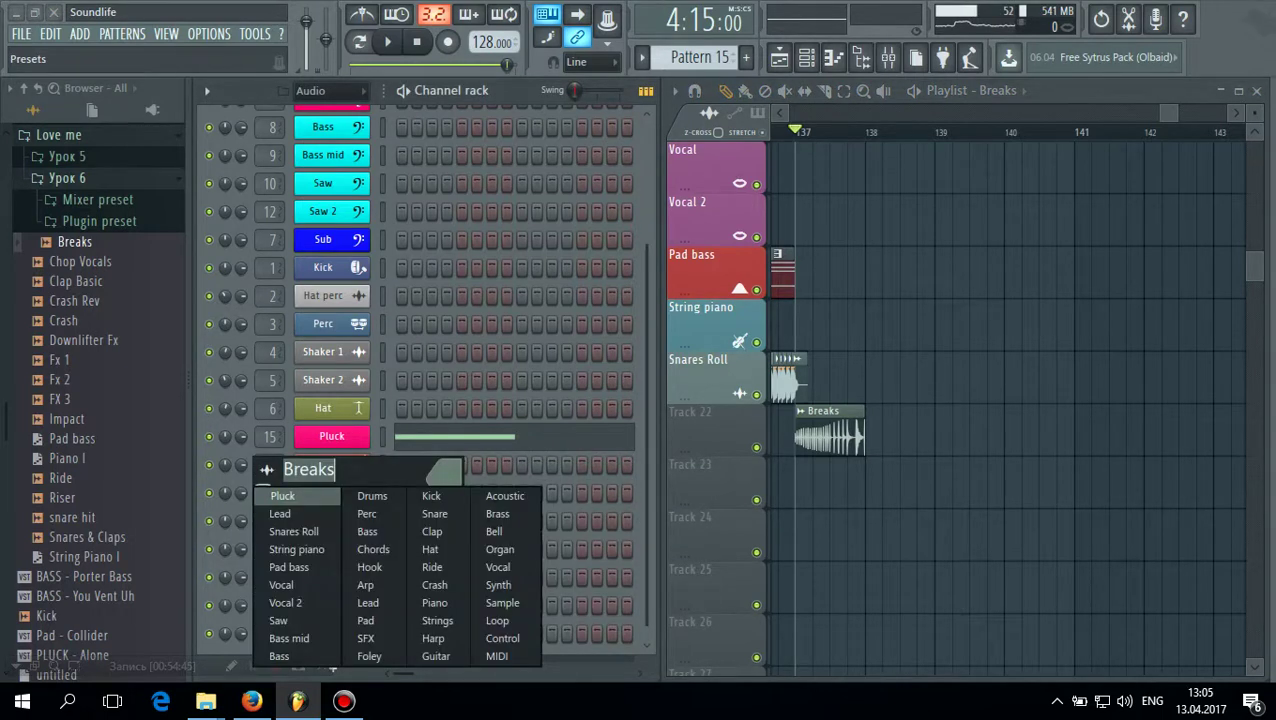
{"action": "left_click", "coordinate": [350, 470]}
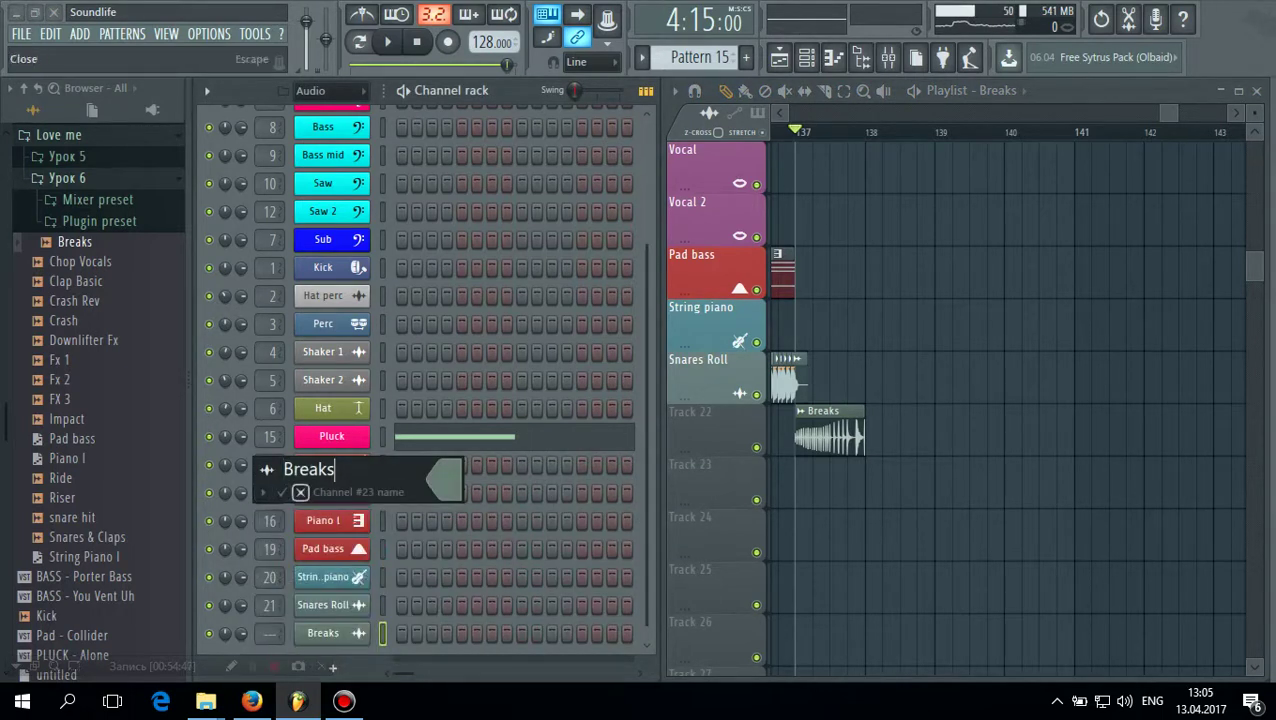
{"action": "left_click", "coordinate": [281, 492]}
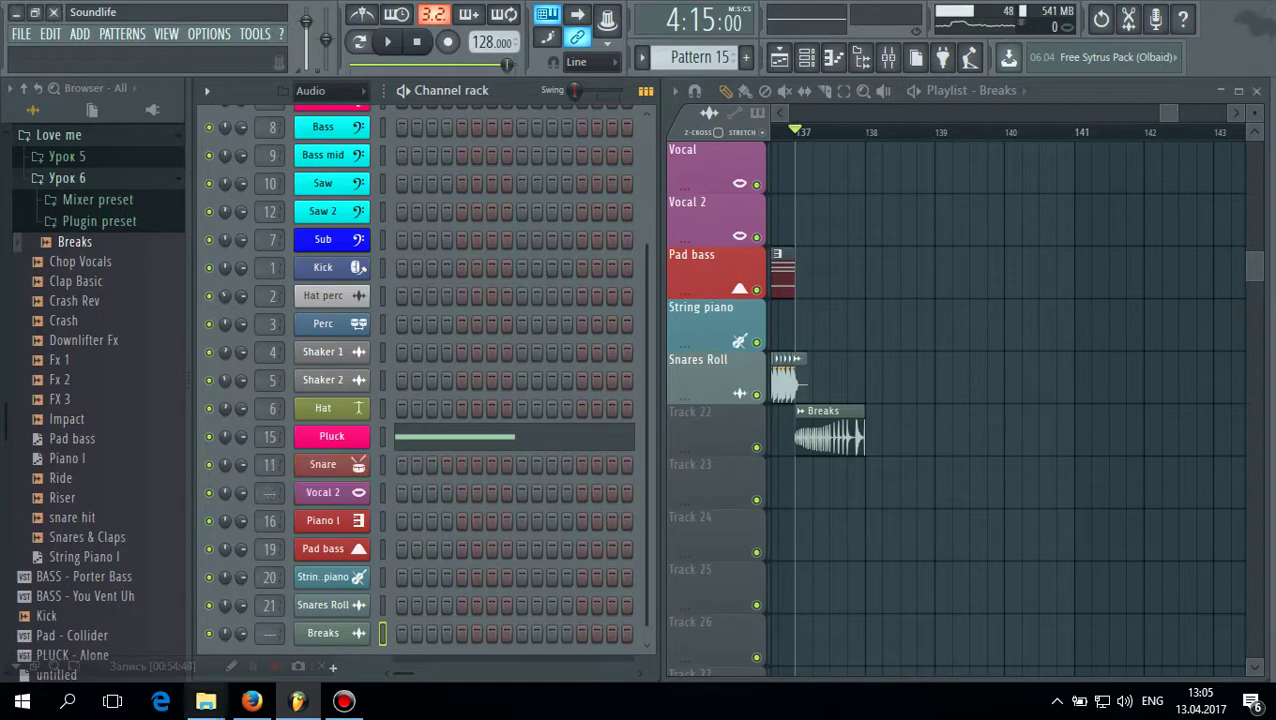
Route the Breaks channel to mixer insert 22 and apply the Breaks naming preset to that insert
{"action": "scroll", "coordinate": [271, 633], "scroll_direction": "up", "scroll_amount": 3}
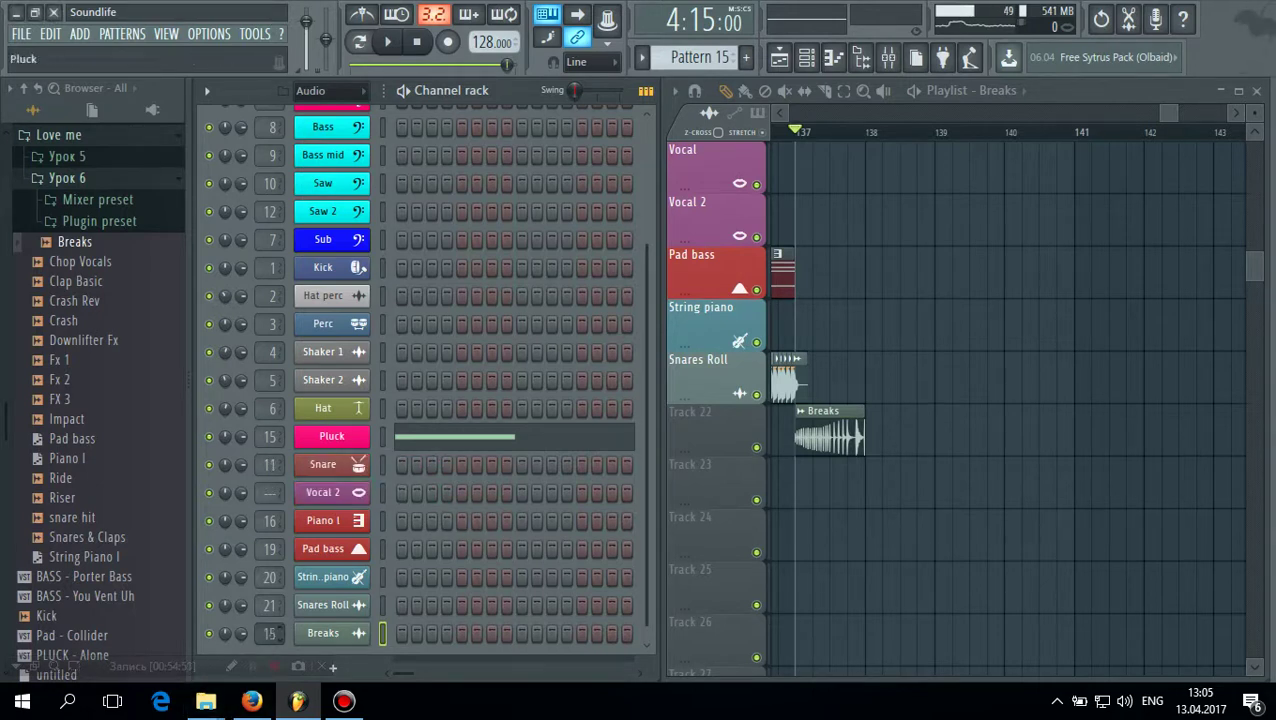
{"action": "left_click", "coordinate": [270, 633]}
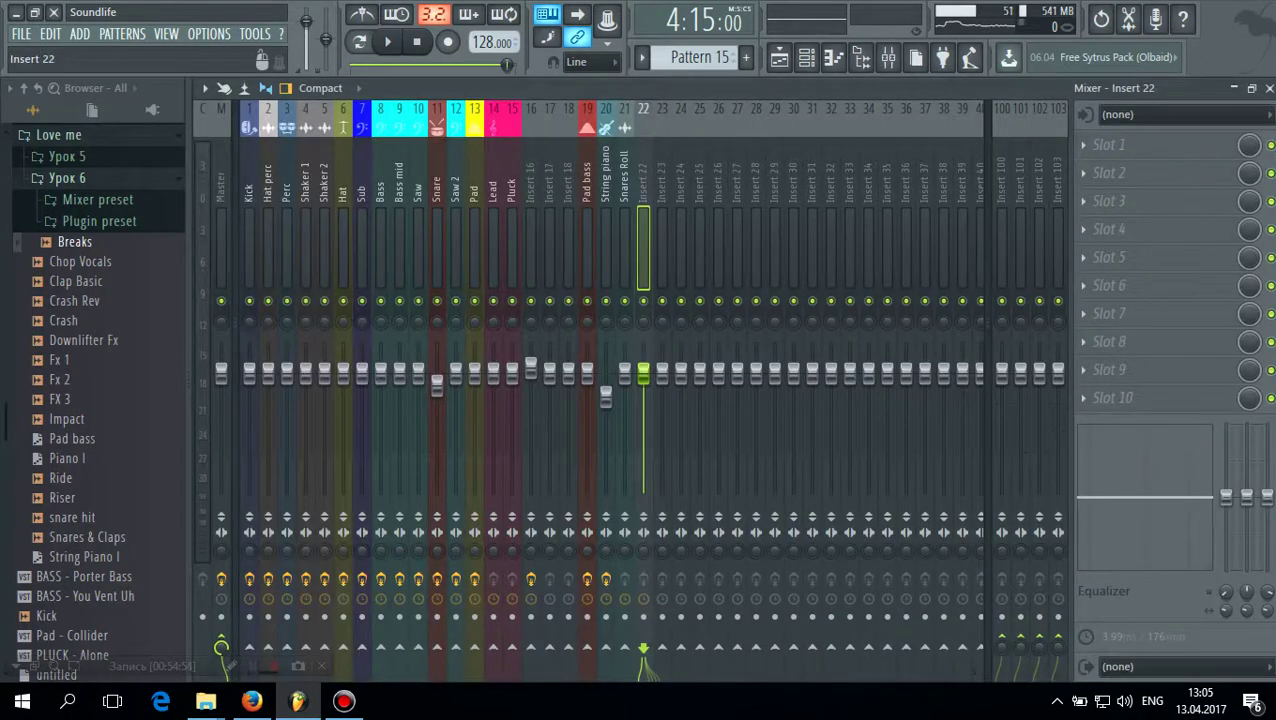
{"action": "right_click", "coordinate": [648, 108]}
{"action": "left_click", "coordinate": [700, 123]}
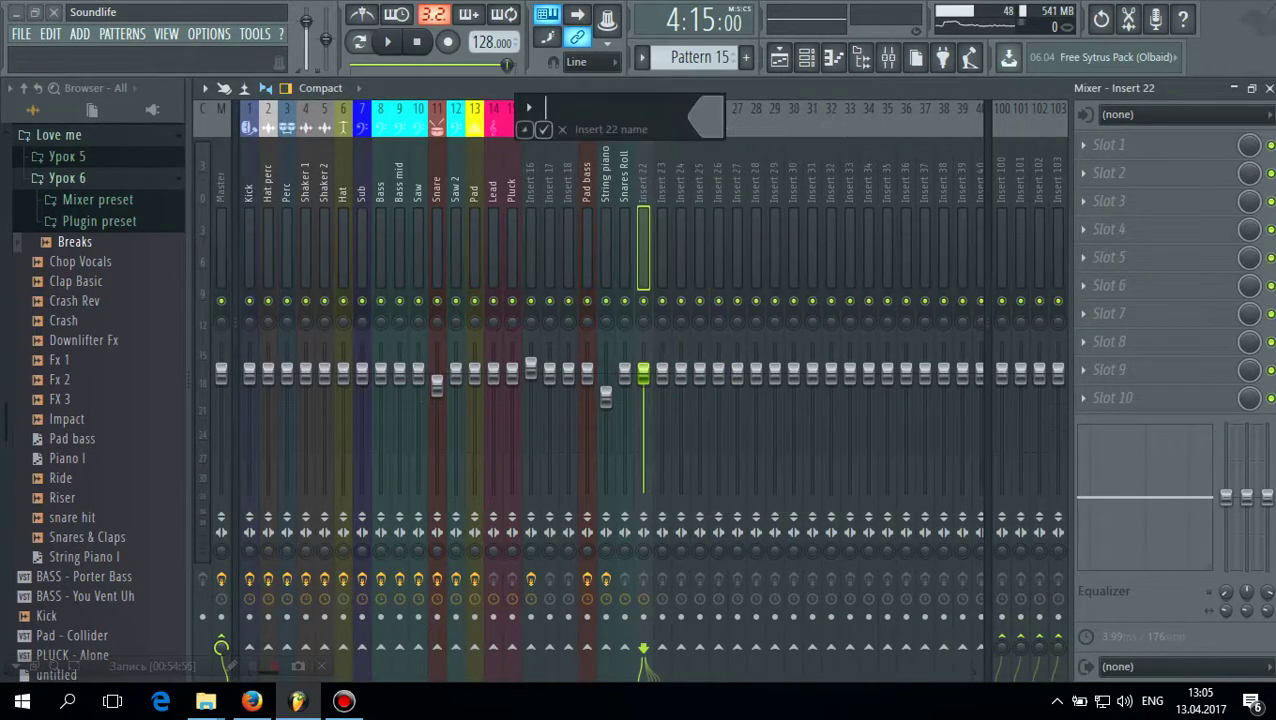
{"action": "left_click", "coordinate": [524, 129]}
{"action": "left_click", "coordinate": [548, 150]}
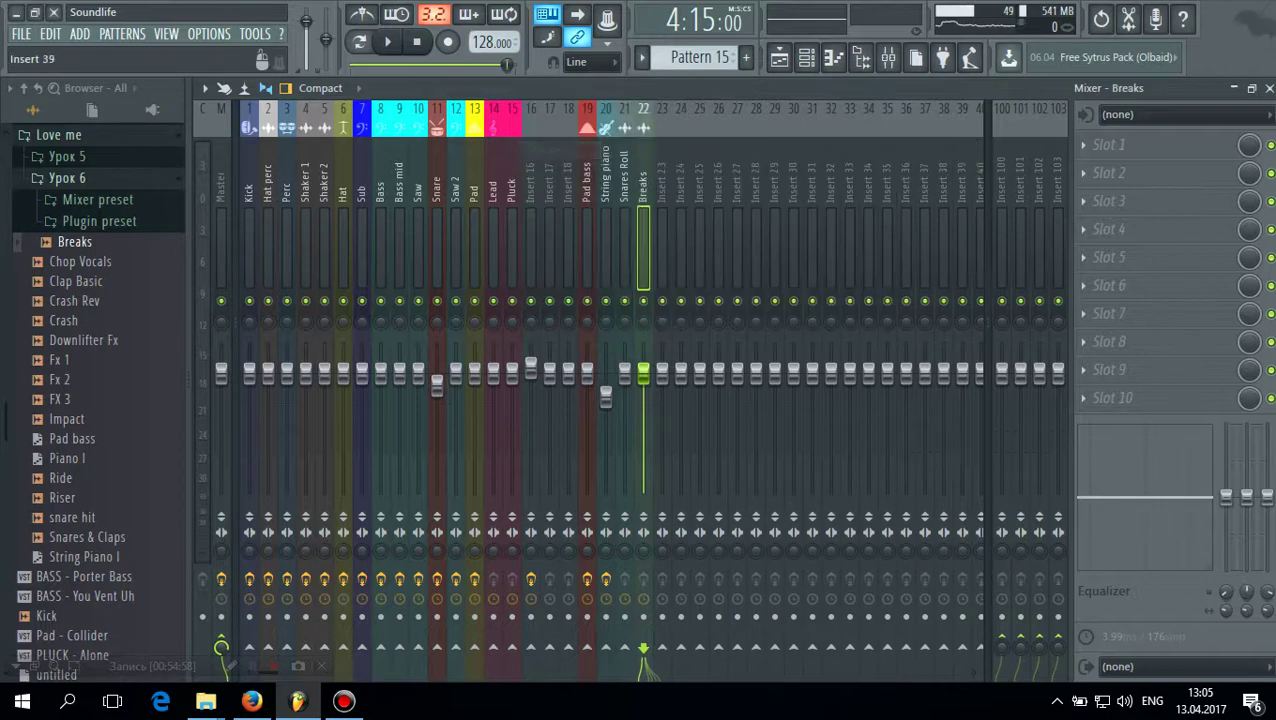
{"action": "key", "text": "F9"}
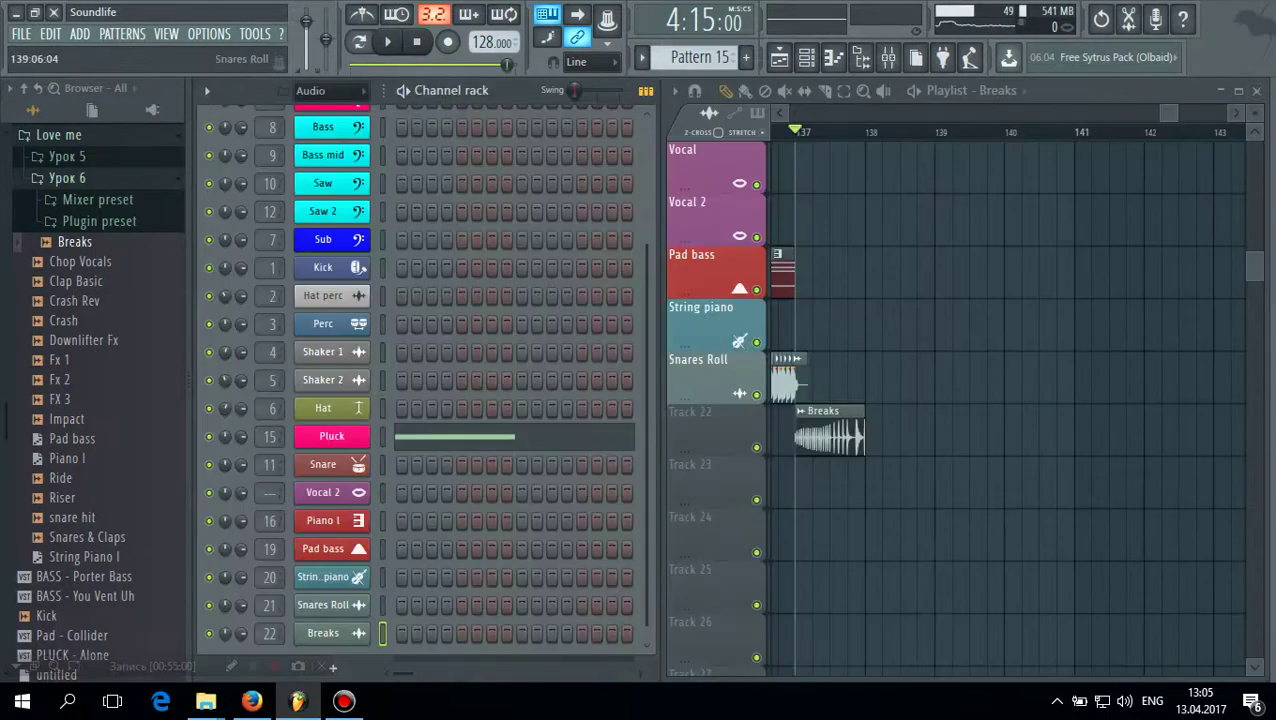
Label playlist Track 22 as Breaks using the existing Breaks name, colour and icon preset
{"action": "right_click", "coordinate": [700, 430]}
{"action": "left_click", "coordinate": [770, 312]}
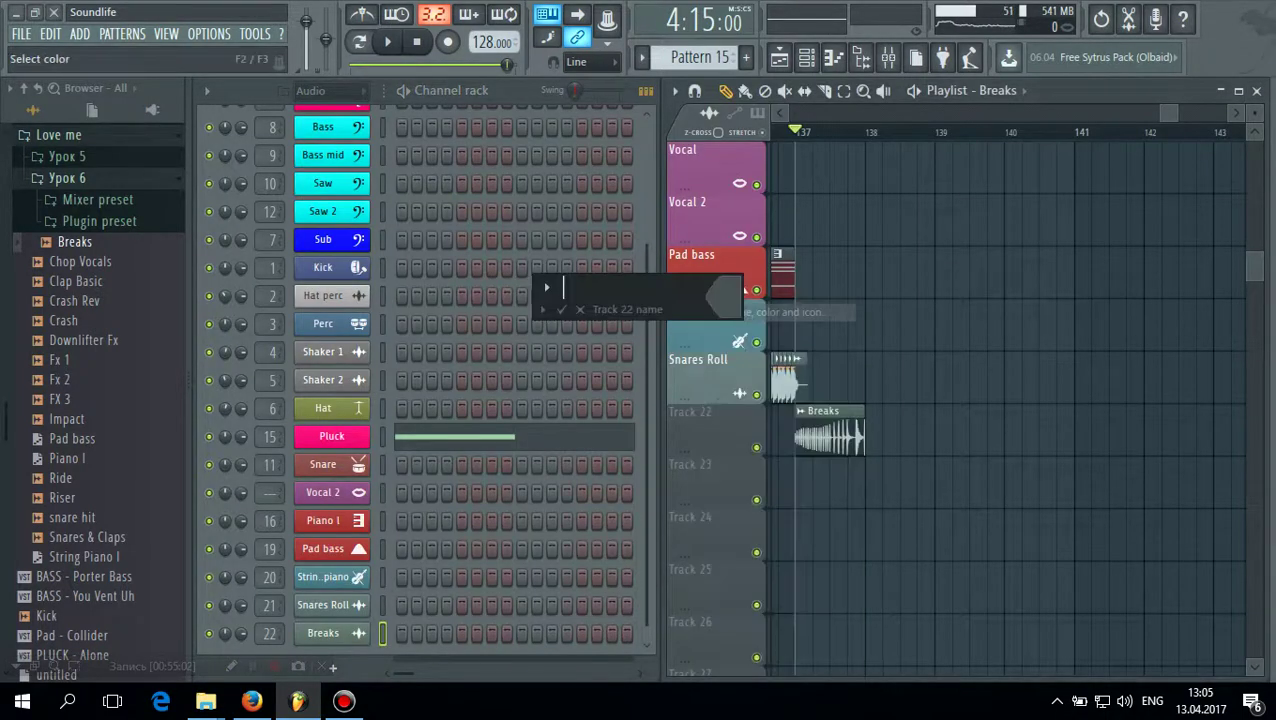
{"action": "left_click", "coordinate": [540, 306]}
{"action": "left_click", "coordinate": [550, 333]}
{"action": "key", "text": "Return"}
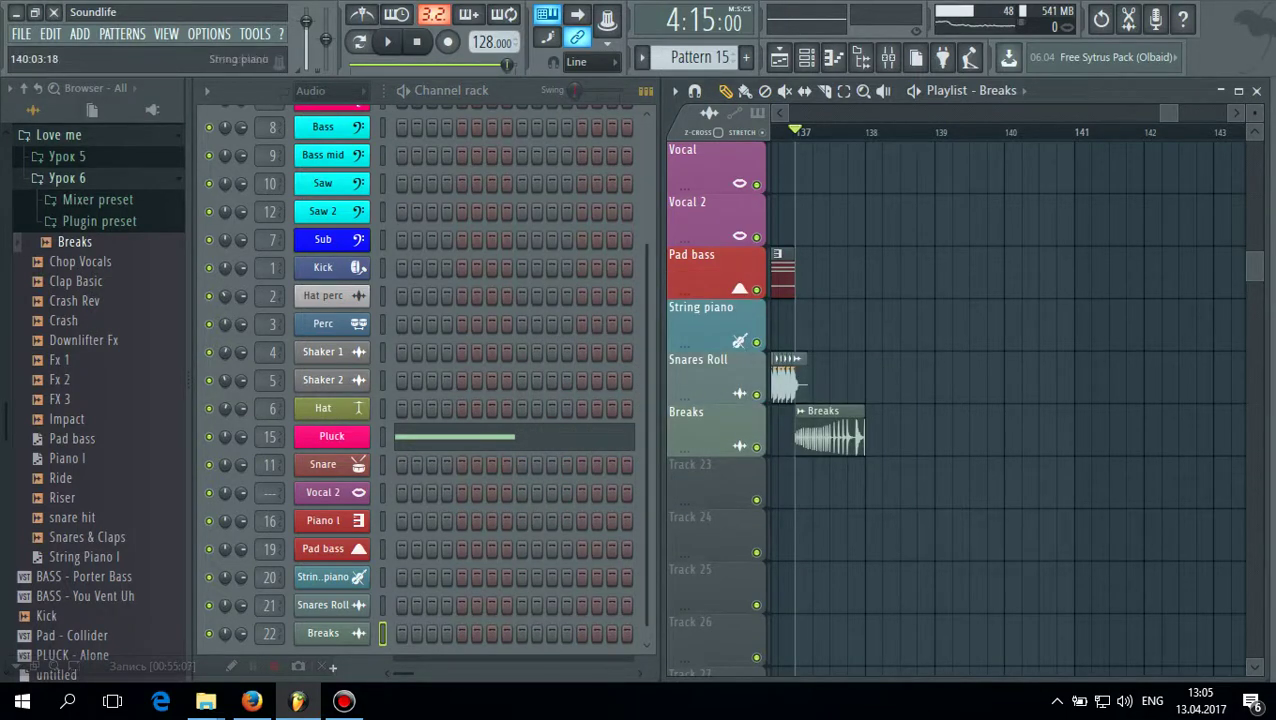
Play the arrangement from bar 137 to audition the start of the Breaks fill
{"action": "left_click_drag", "start_coordinate": [1168, 113], "coordinate": [1161, 113]}
{"action": "left_click", "coordinate": [387, 41]}
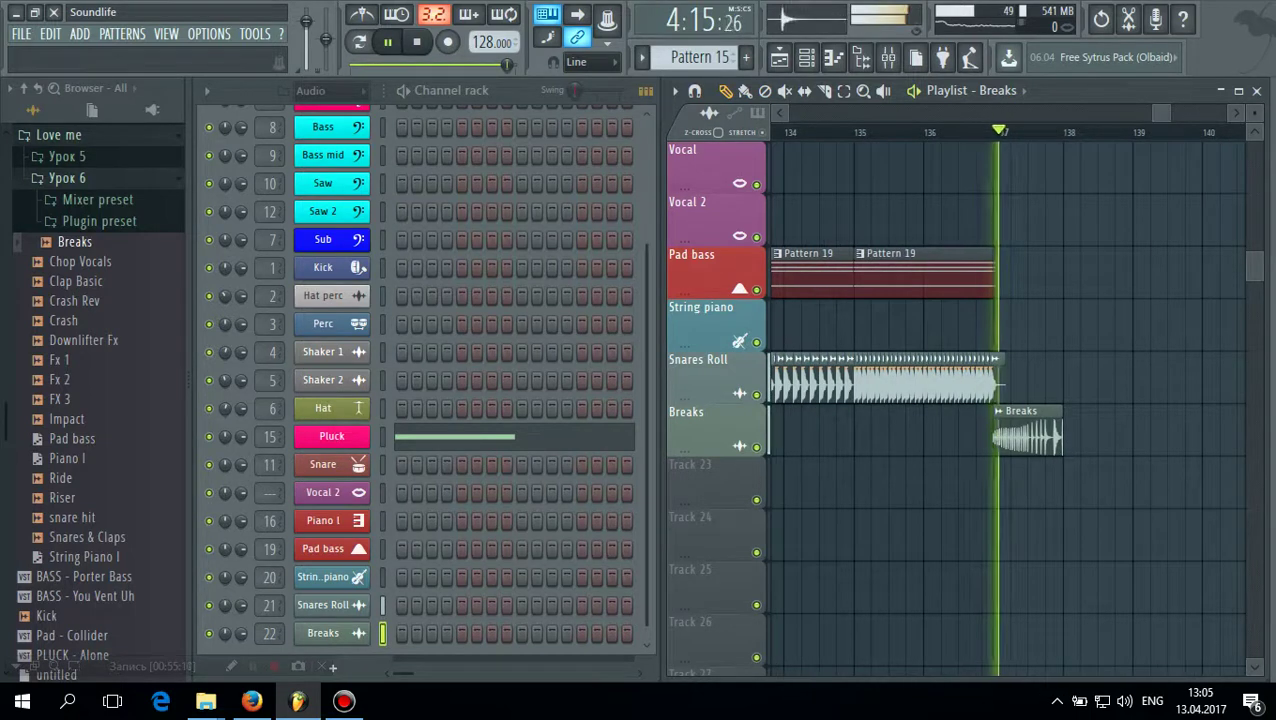
{"action": "key", "text": "space"}
Place the Ride sample on Track 23 at bar 129, aligned with the start of the snare roll
{"action": "left_click_drag", "start_coordinate": [1161, 113], "coordinate": [1146, 113]}
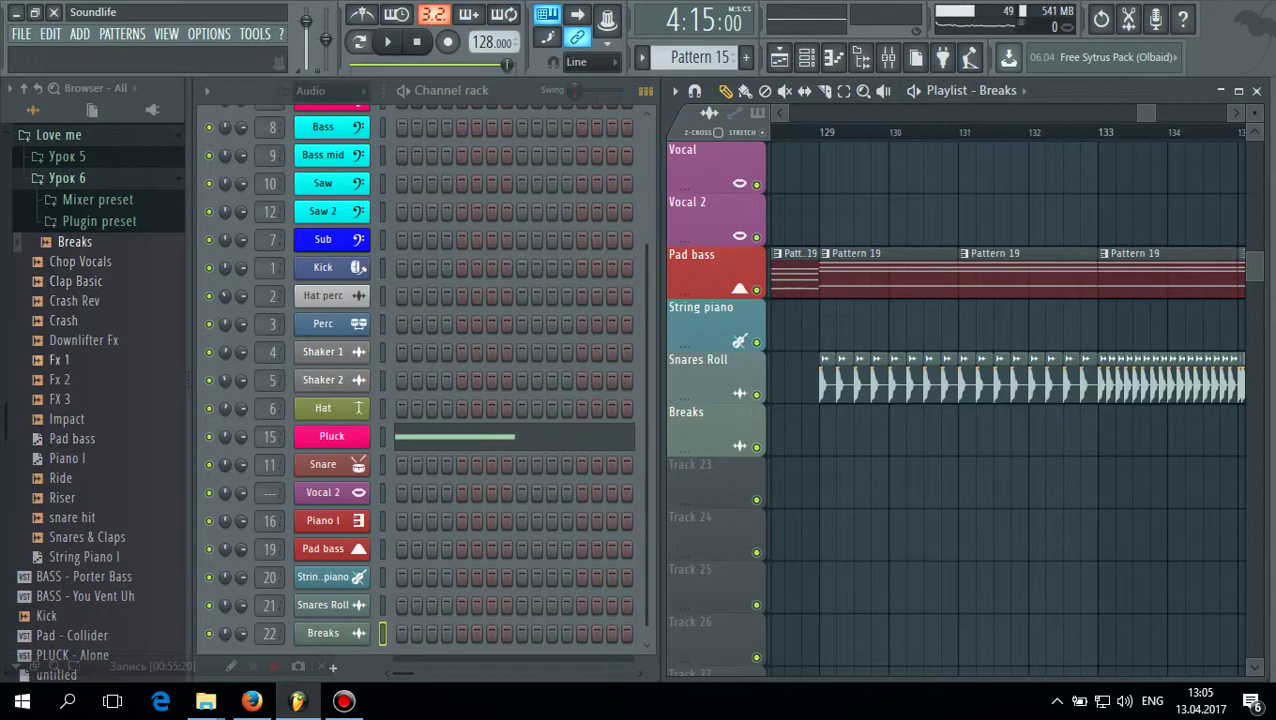
{"action": "left_click_drag", "start_coordinate": [60, 478], "coordinate": [815, 485]}
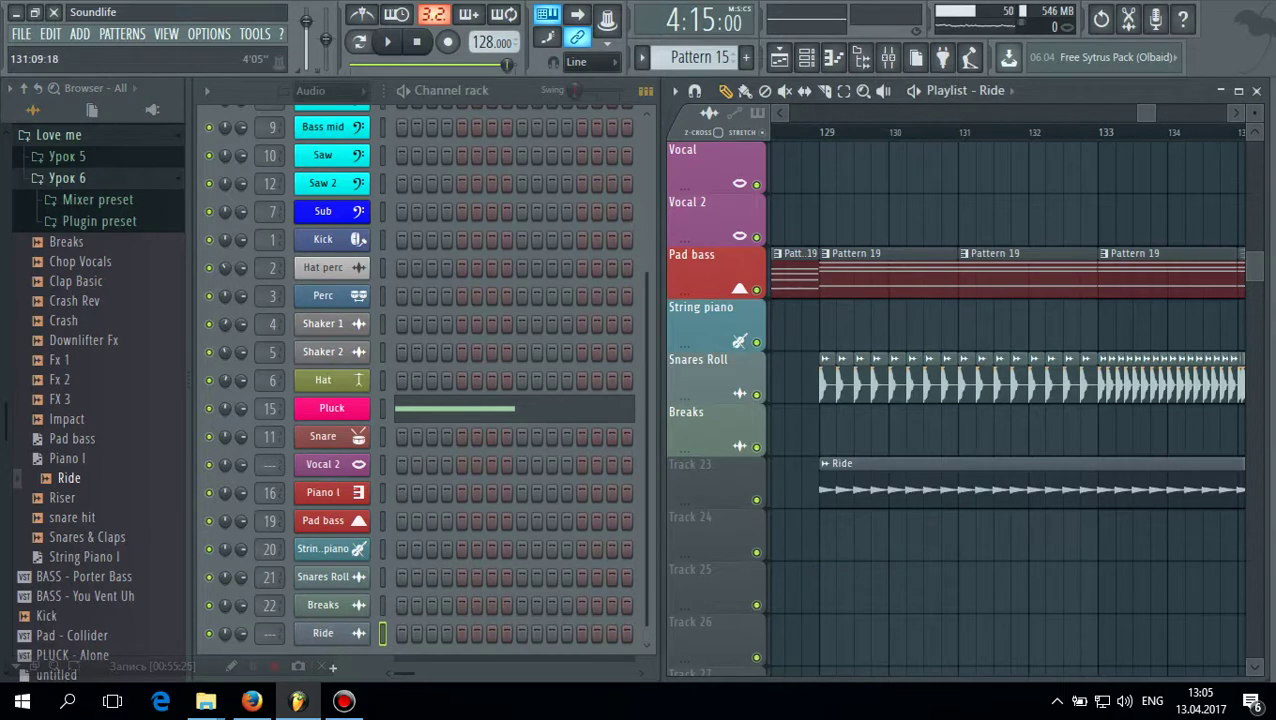
{"action": "left_click_drag", "start_coordinate": [996, 540], "coordinate": [1140, 540]}
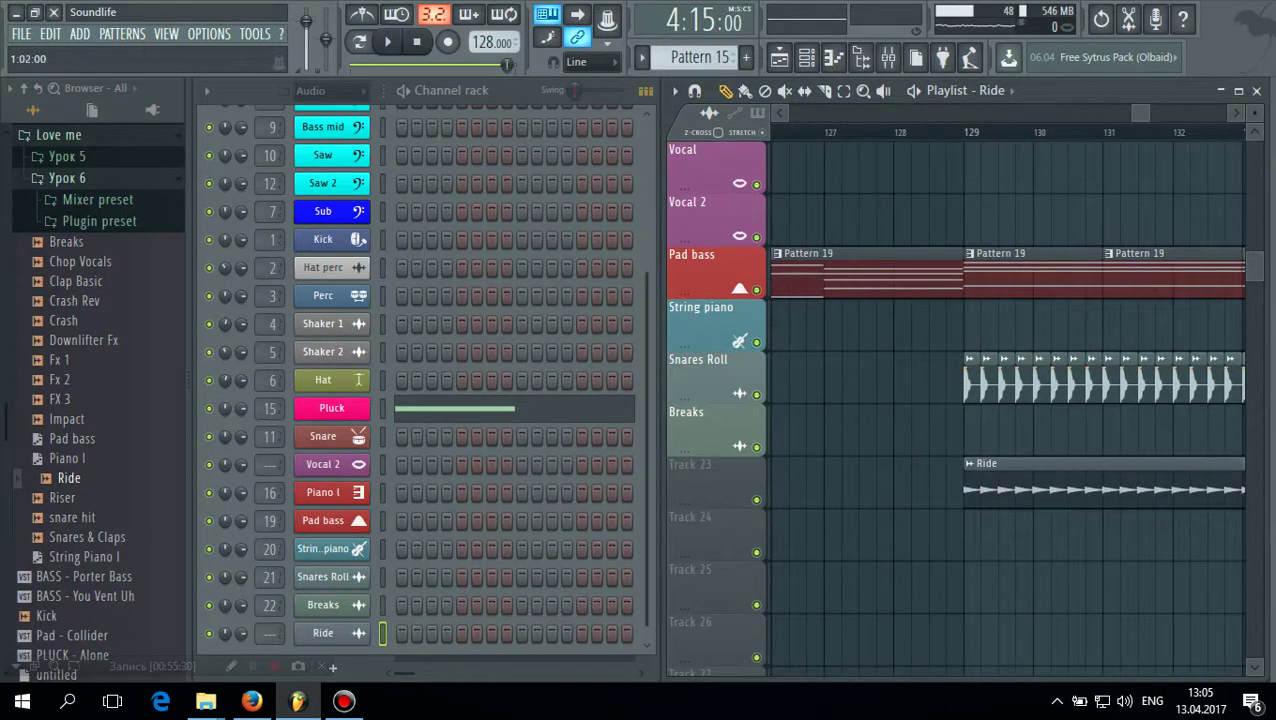
{"action": "right_click", "coordinate": [300, 633]}
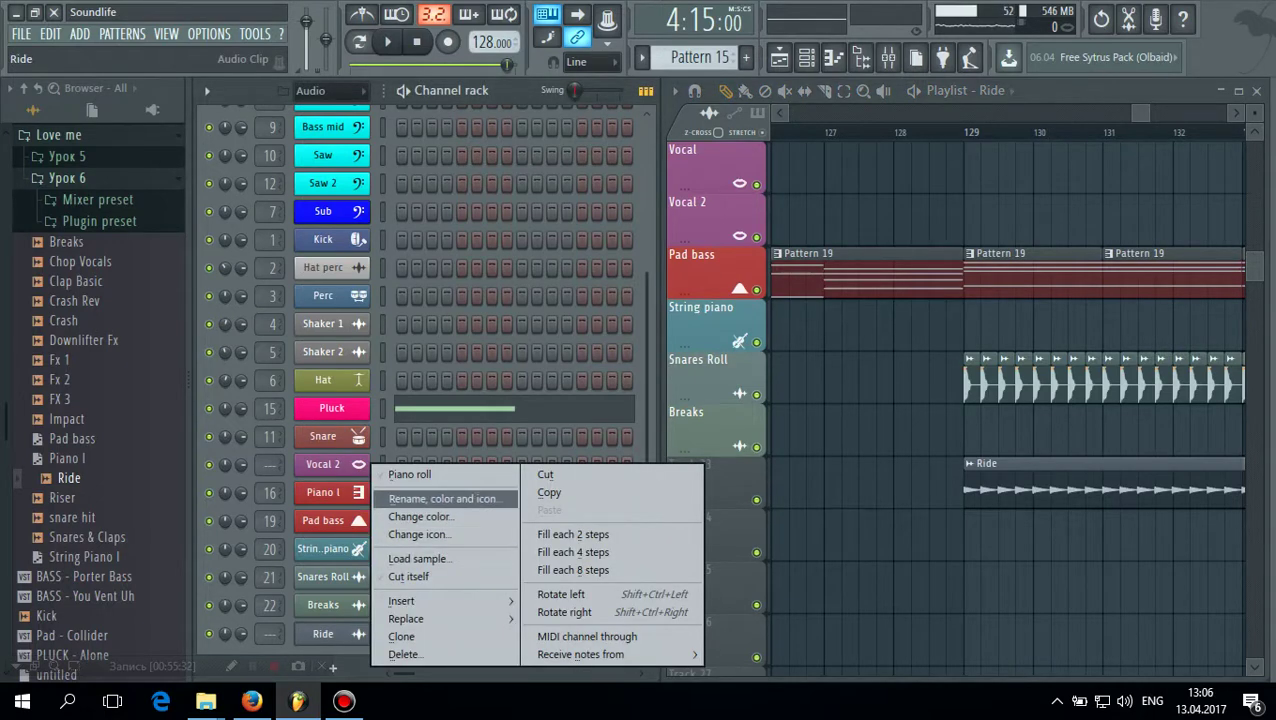
{"action": "left_click", "coordinate": [420, 497]}
{"action": "left_click", "coordinate": [238, 494]}
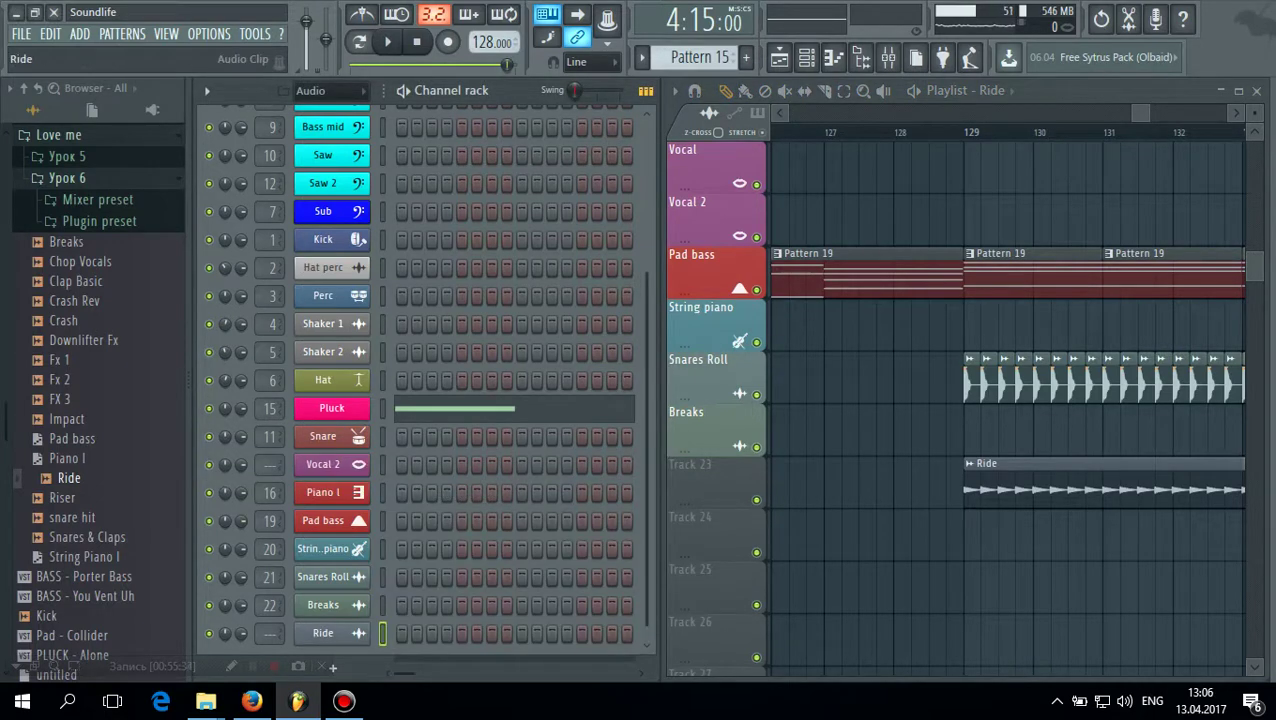
Apply the Ride preset's brown colour and icon to the Ride channel and route it to mixer insert 23
{"action": "right_click", "coordinate": [320, 633]}
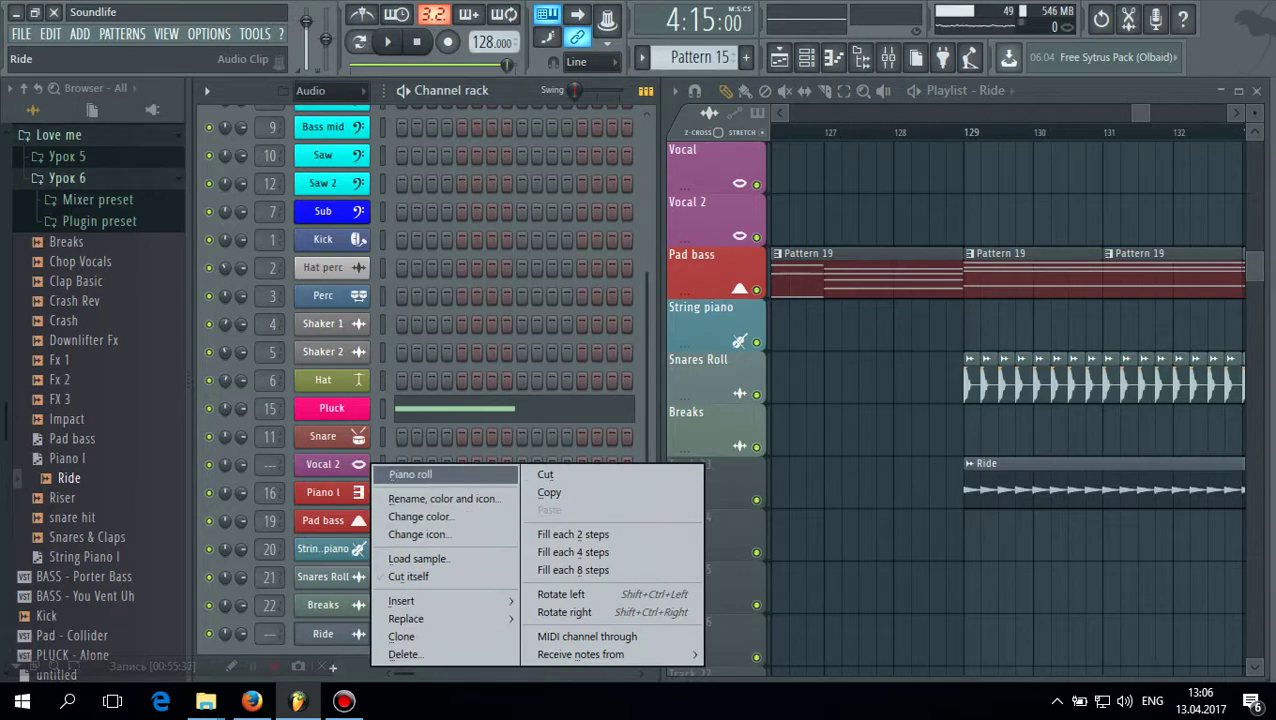
{"action": "left_click", "coordinate": [445, 498]}
{"action": "left_click", "coordinate": [258, 492]}
{"action": "left_click", "coordinate": [425, 567]}
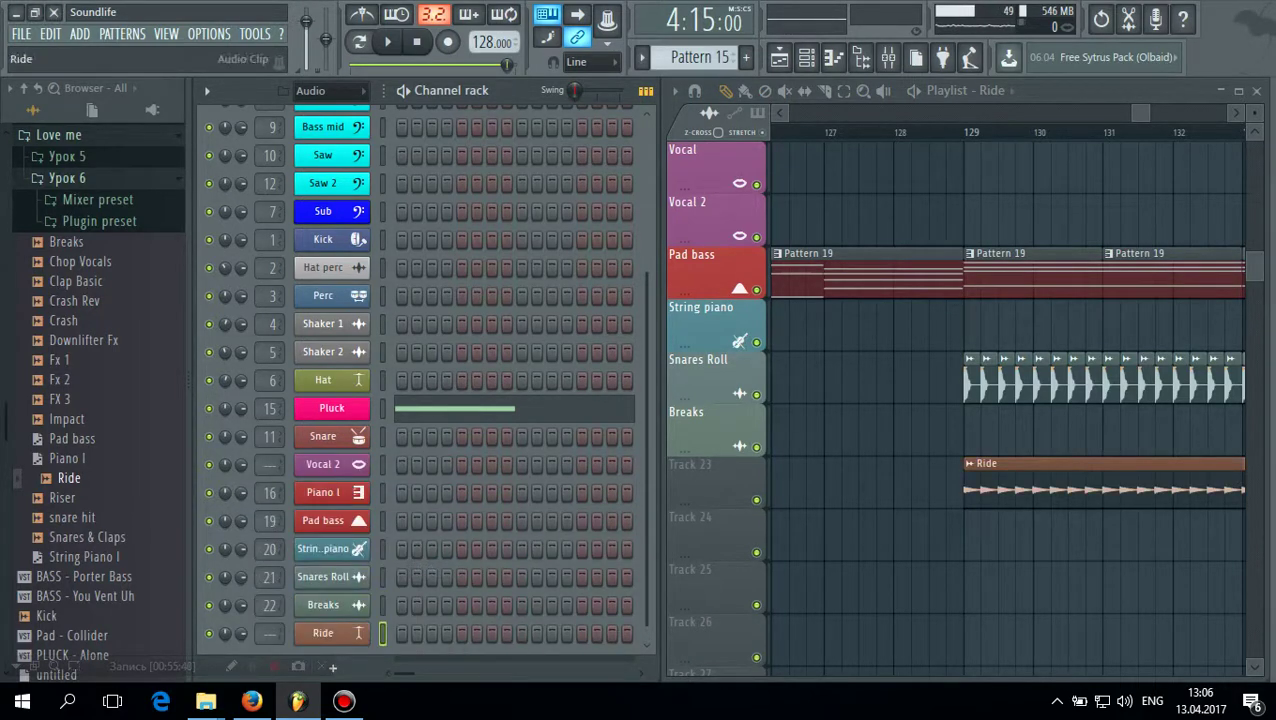
{"action": "left_click_drag", "start_coordinate": [270, 634], "coordinate": [270, 617]}
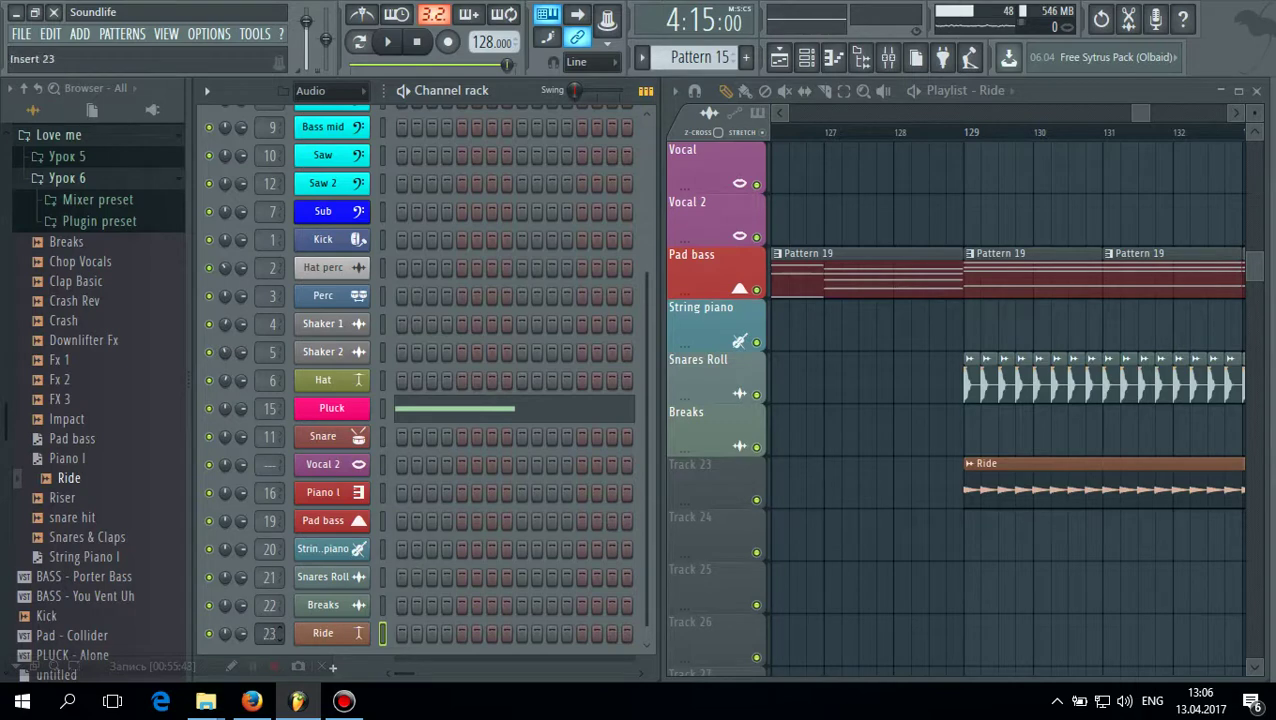
Label playlist Track 23 as Ride with the matching brown colour and icon
{"action": "right_click", "coordinate": [705, 468]}
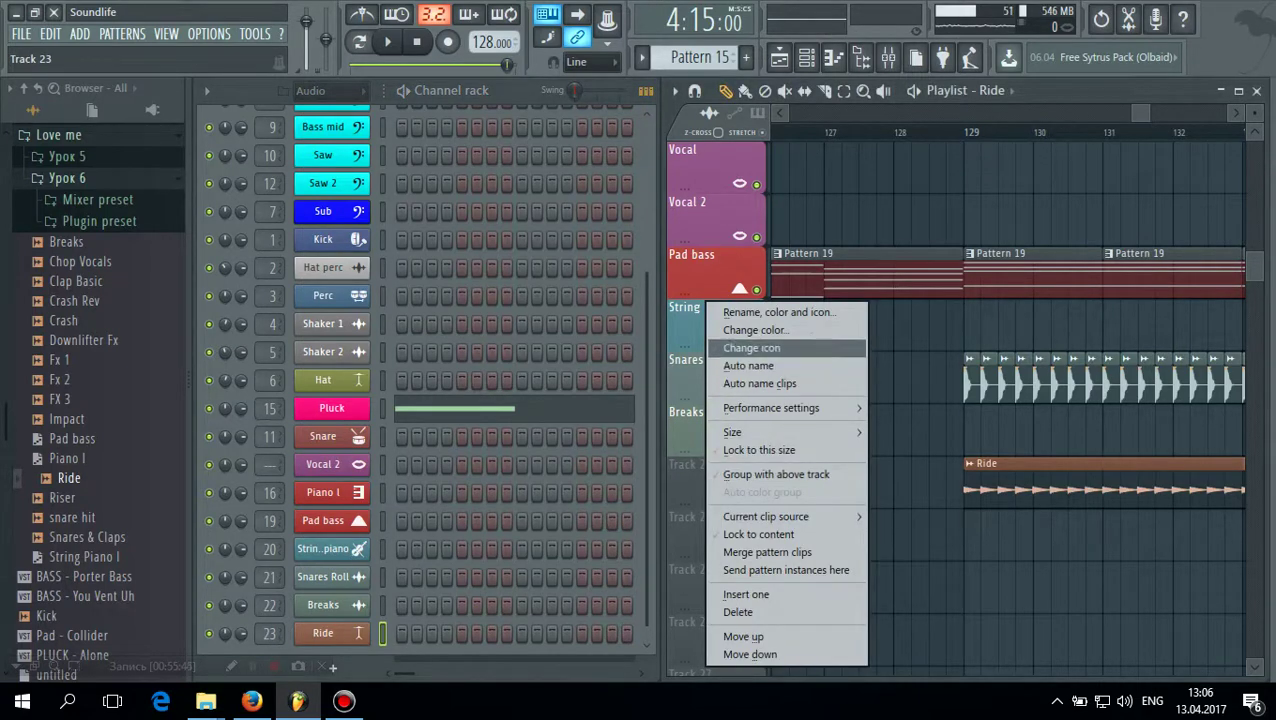
{"action": "left_click", "coordinate": [755, 330]}
{"action": "left_click", "coordinate": [601, 315]}
{"action": "left_click", "coordinate": [622, 336]}
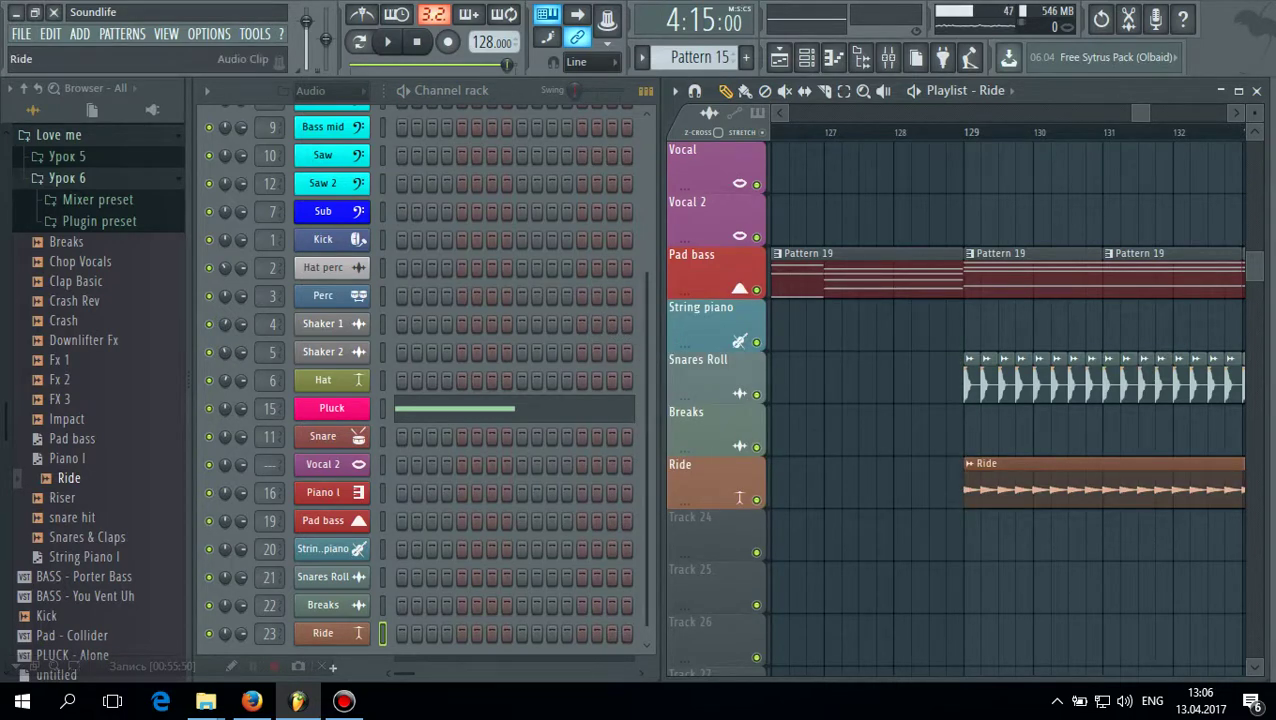
Name mixer insert 23 Ride using its preset and return to the playlist
{"action": "key", "text": "F9"}
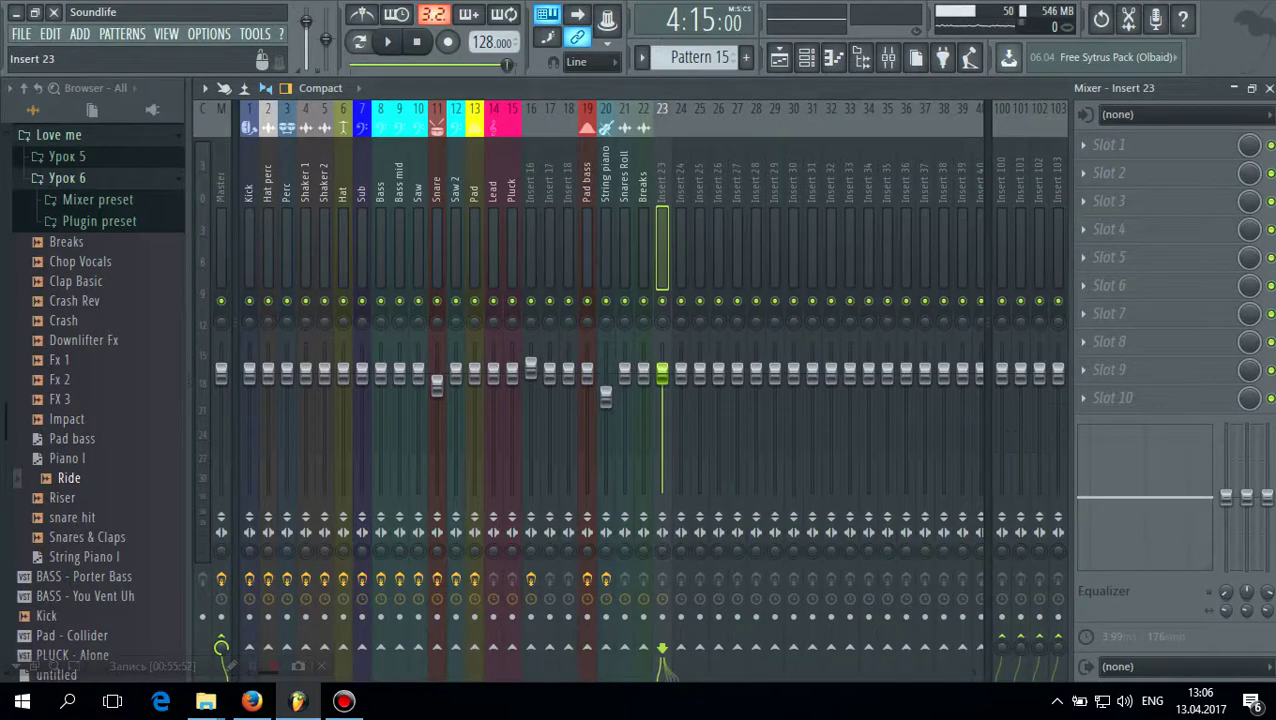
{"action": "right_click", "coordinate": [668, 104]}
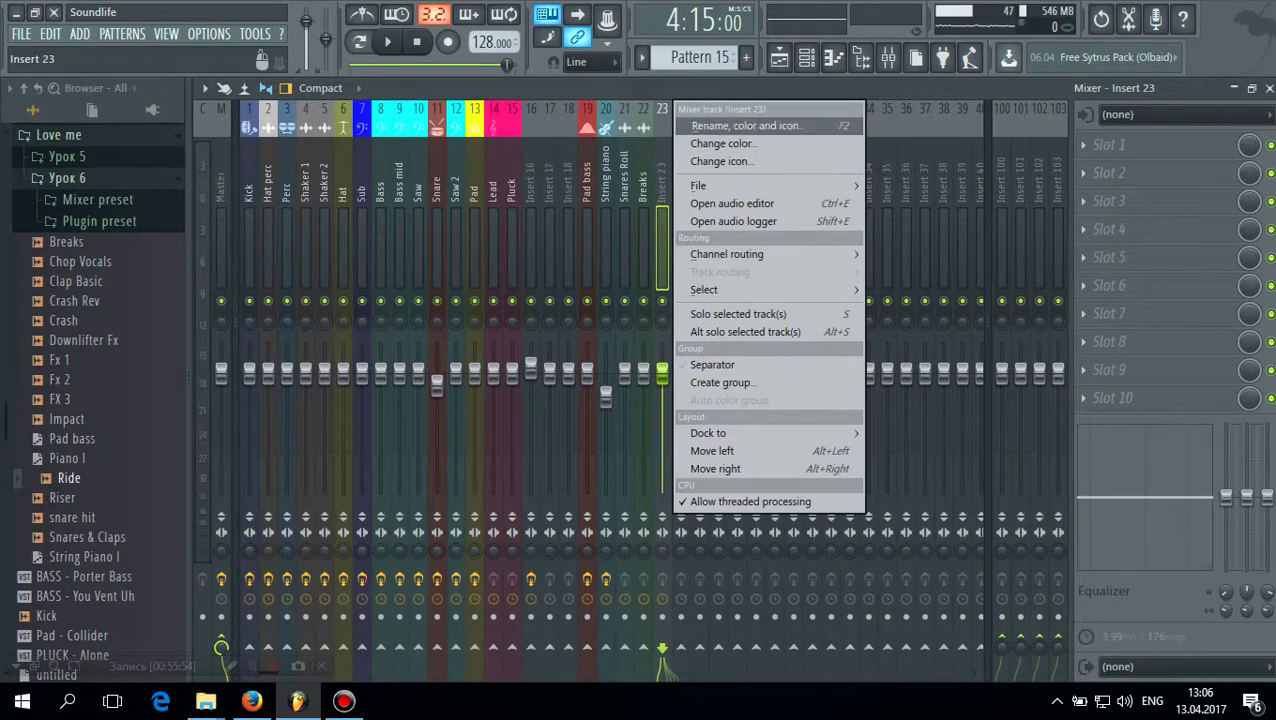
{"action": "left_click", "coordinate": [746, 125]}
{"action": "left_click", "coordinate": [551, 123]}
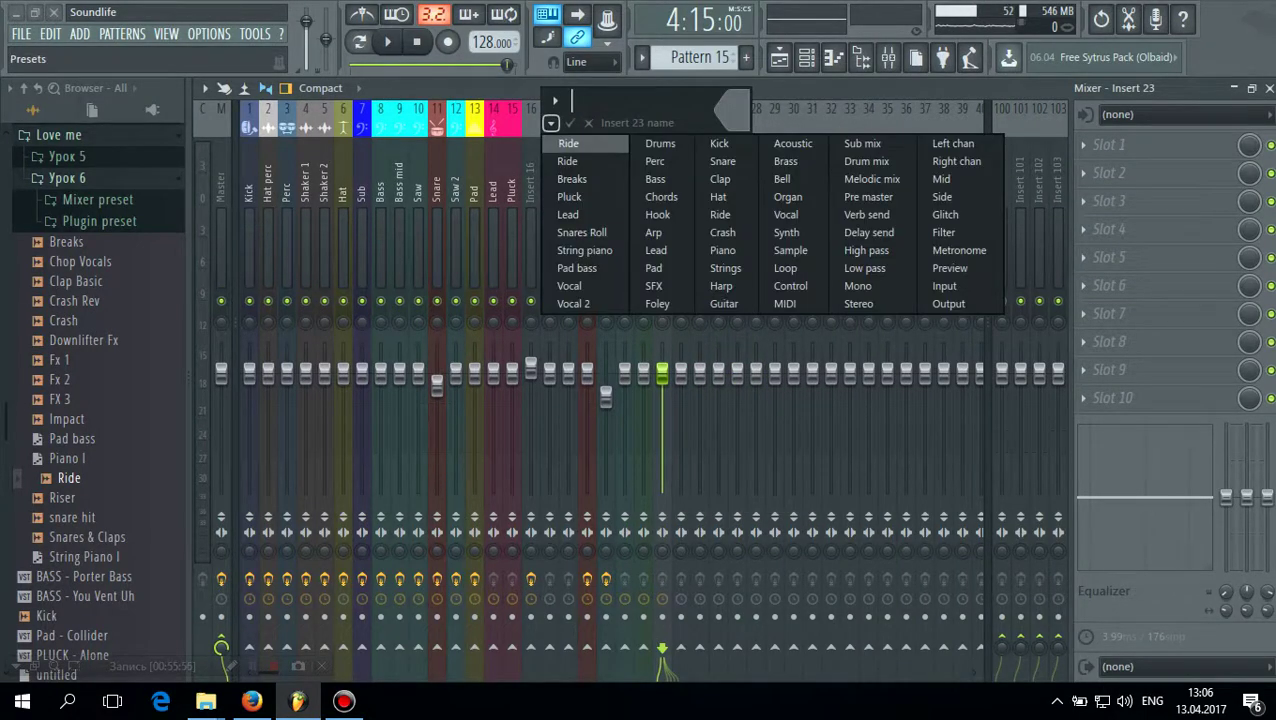
{"action": "left_click", "coordinate": [576, 145]}
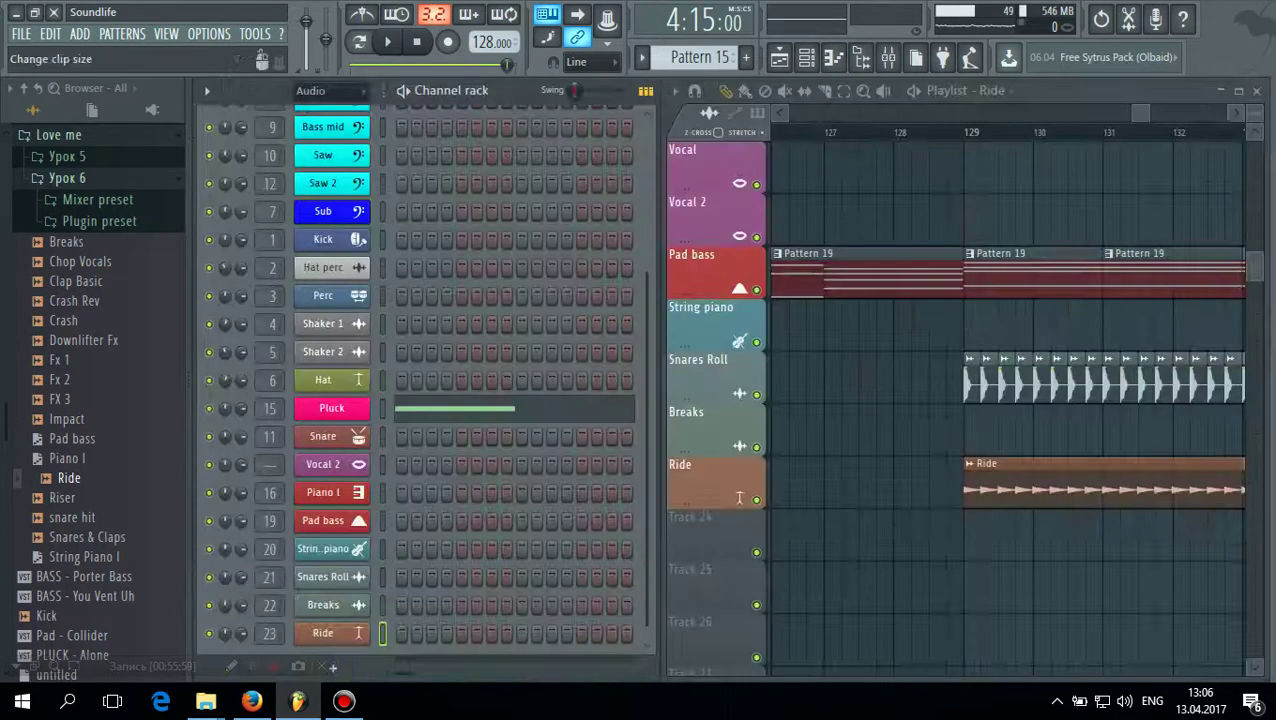
{"action": "left_click", "coordinate": [1269, 88]}
Play the arrangement from bar 128 past bar 138 to audition the Ride with the snare roll and Breaks fill
{"action": "scroll", "coordinate": [739, 497], "scroll_direction": "up", "scroll_amount": 5}
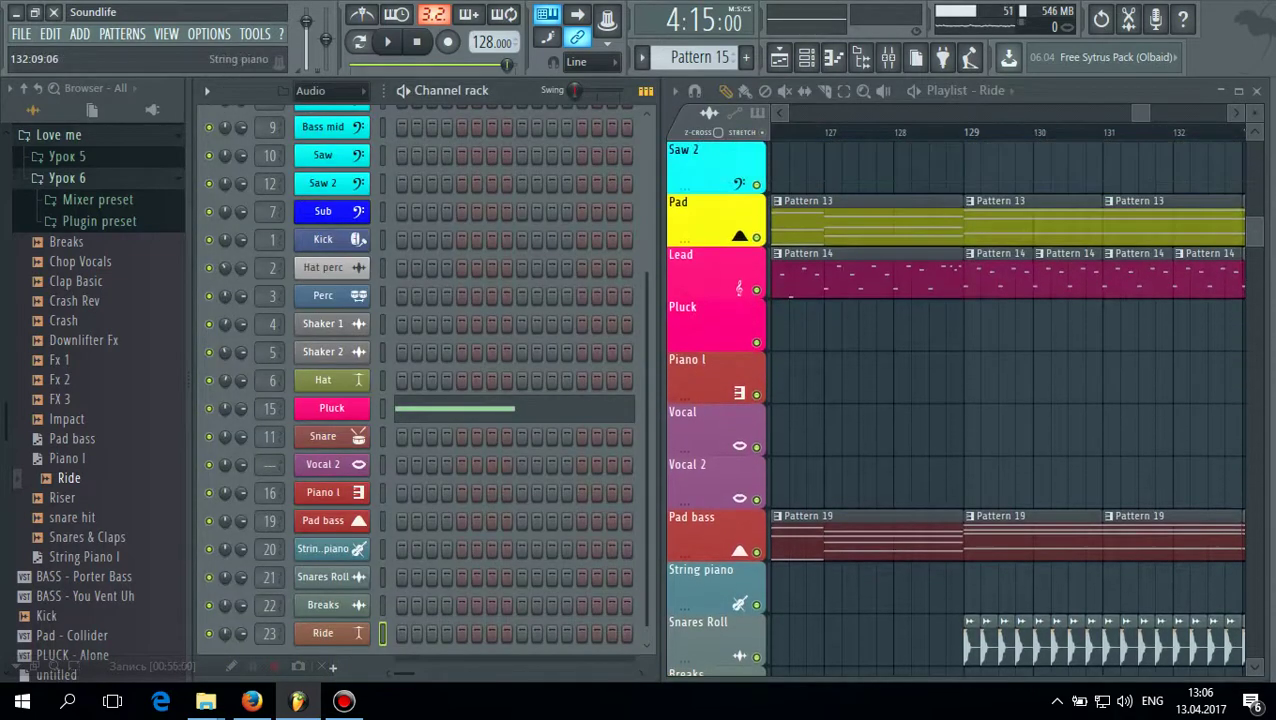
{"action": "scroll", "coordinate": [739, 497], "scroll_direction": "down", "scroll_amount": 5}
{"action": "key", "text": "space"}
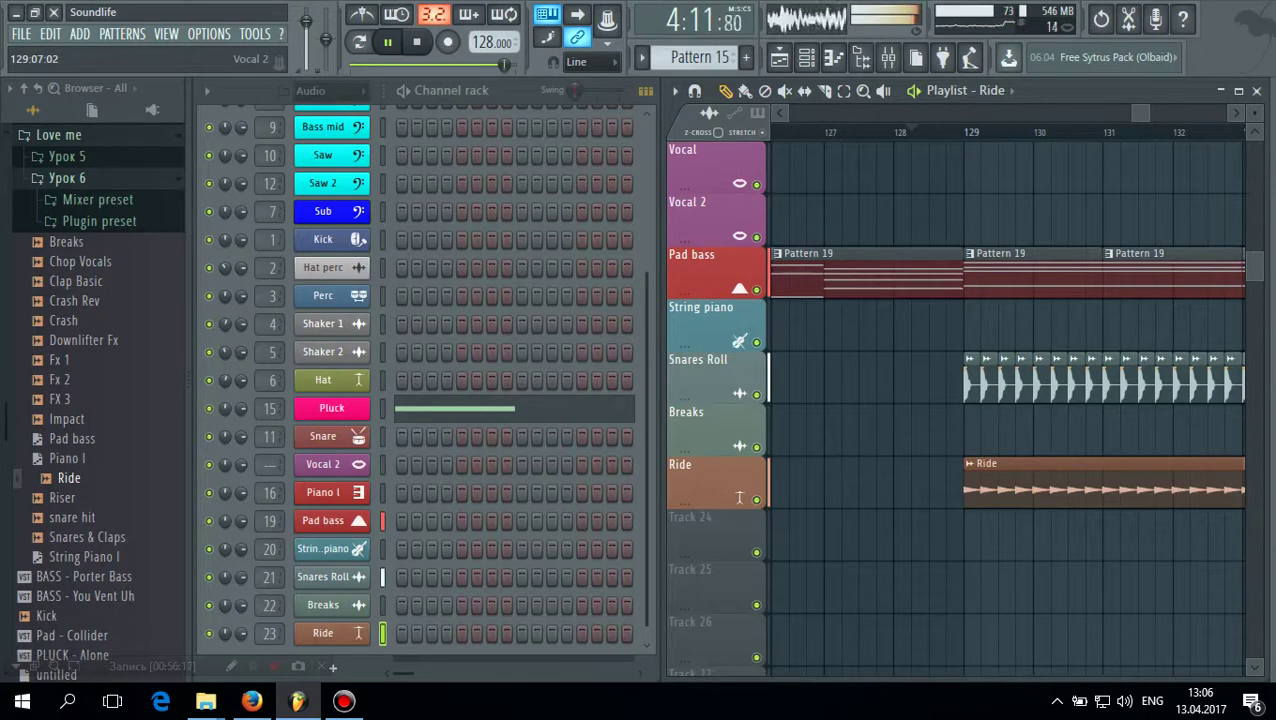
{"action": "left_click_drag", "start_coordinate": [1132, 113], "coordinate": [1127, 113]}
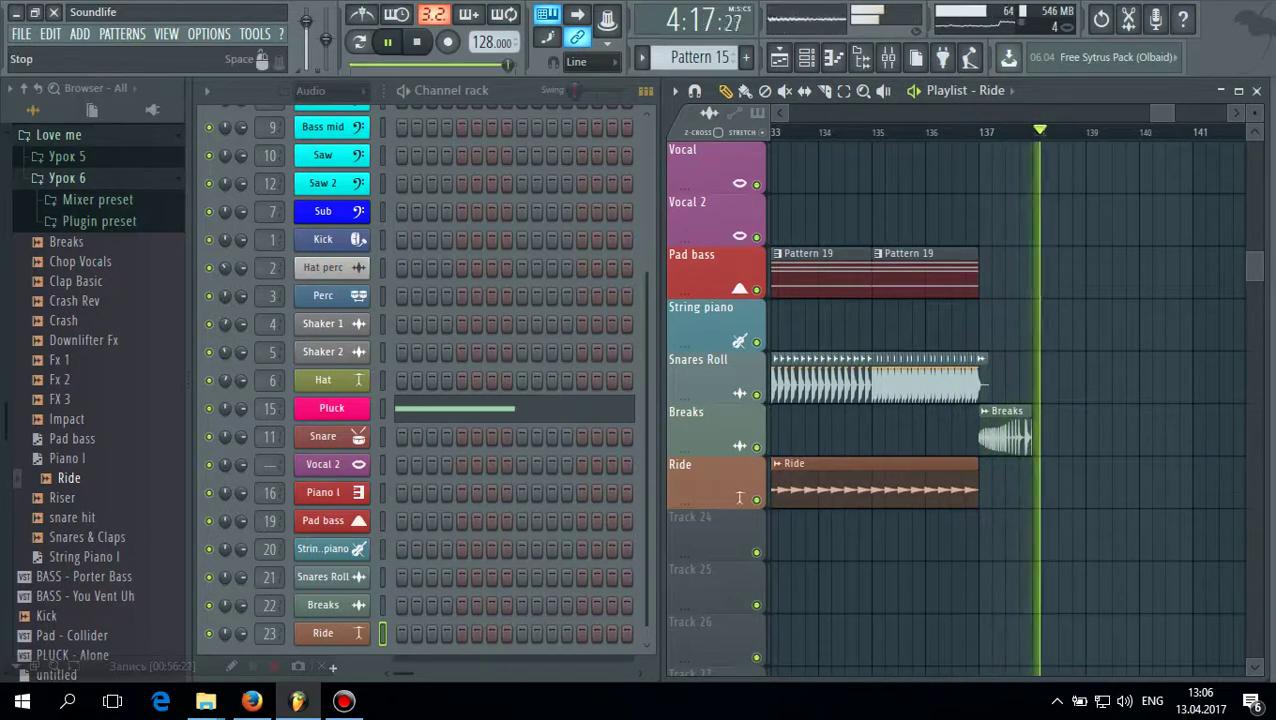
{"action": "key", "text": "space"}
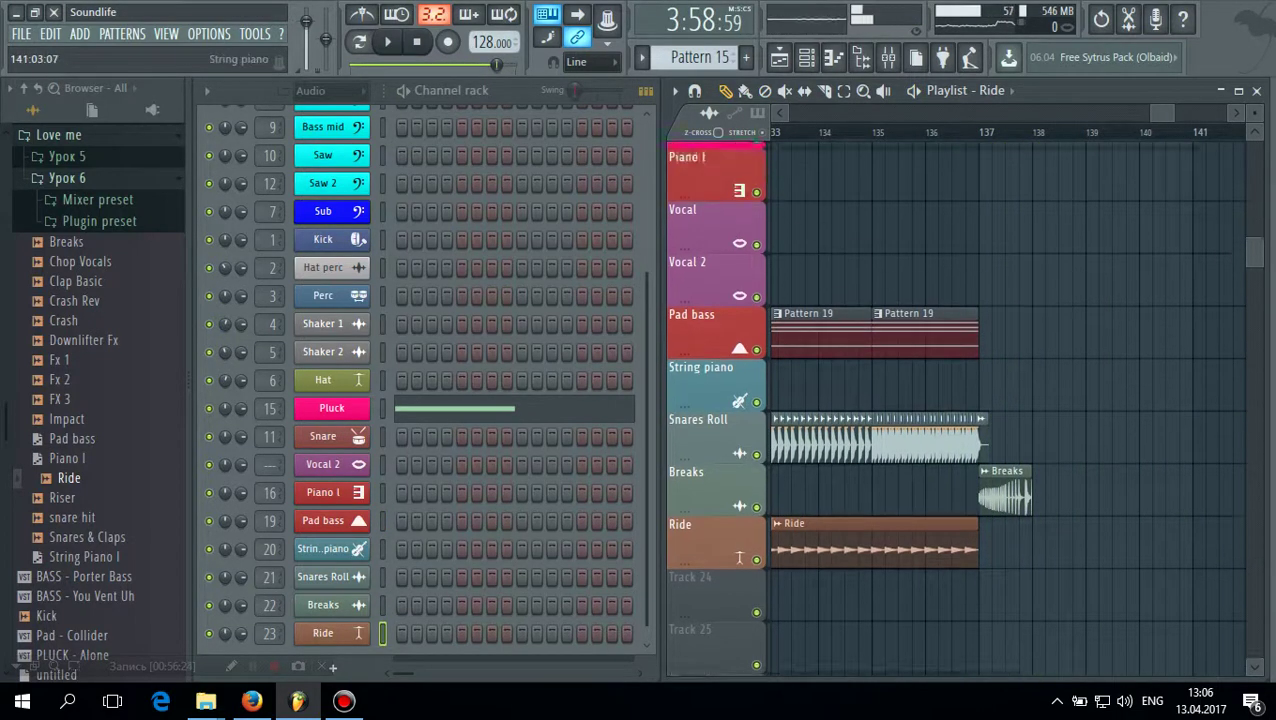
Place a Kick clip on the Kick track at bar 137 and paint continuous repeats after it, past bar 158
{"action": "scroll", "coordinate": [739, 450], "scroll_direction": "up", "scroll_amount": 10}
{"action": "scroll", "coordinate": [739, 450], "scroll_direction": "up", "scroll_amount": 2}
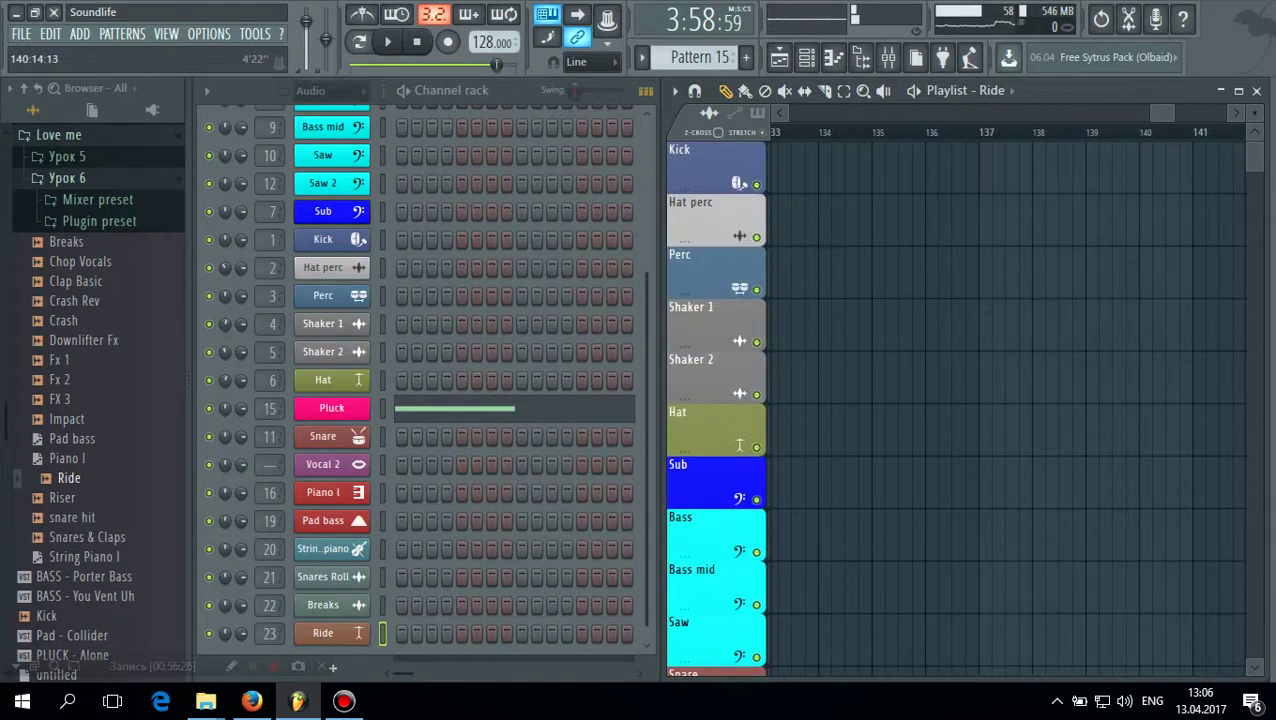
{"action": "mouse_move", "coordinate": [982, 170]}
{"action": "left_mouse_down"}
{"action": "mouse_move", "coordinate": [1024, 170]}
{"action": "mouse_move", "coordinate": [983, 170]}
{"action": "left_mouse_up"}
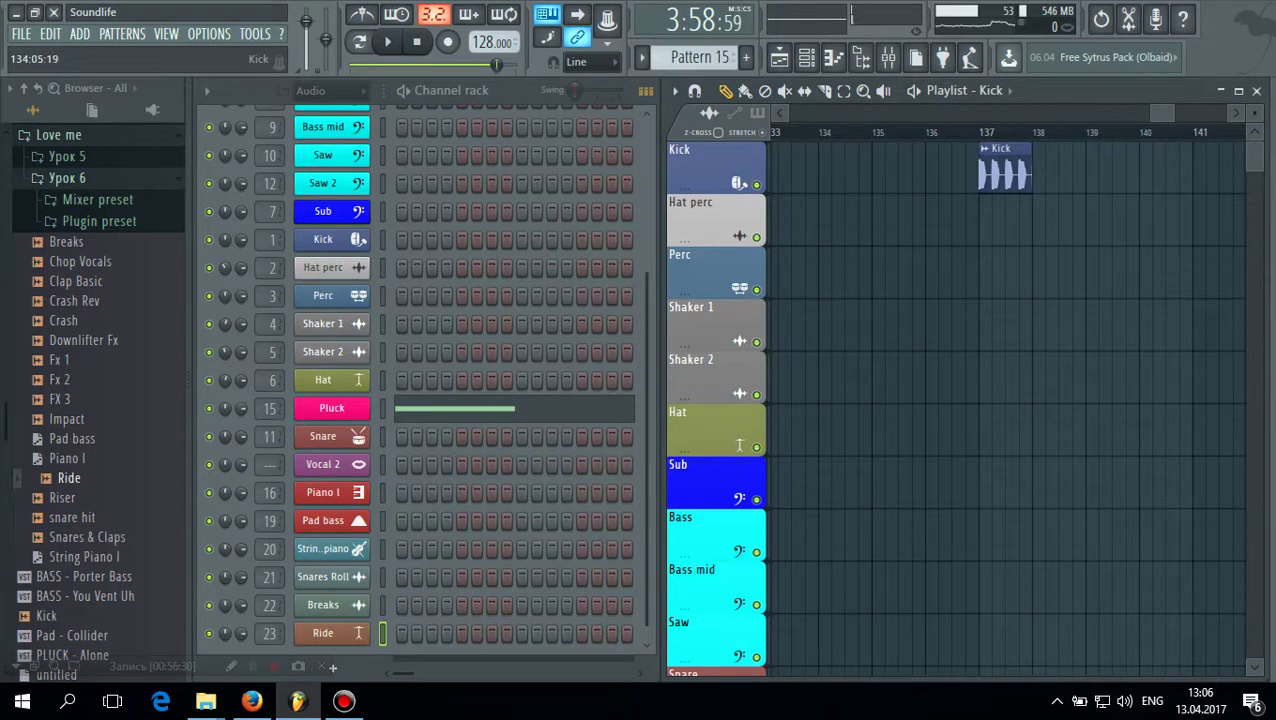
{"action": "left_click", "coordinate": [765, 91]}
{"action": "left_click_drag", "start_coordinate": [1040, 170], "coordinate": [1240, 170]}
{"action": "mouse_move", "coordinate": [1197, 113]}
{"action": "left_mouse_down"}
{"action": "mouse_move", "coordinate": [1145, 113]}
{"action": "mouse_move", "coordinate": [1184, 113]}
{"action": "left_mouse_up"}
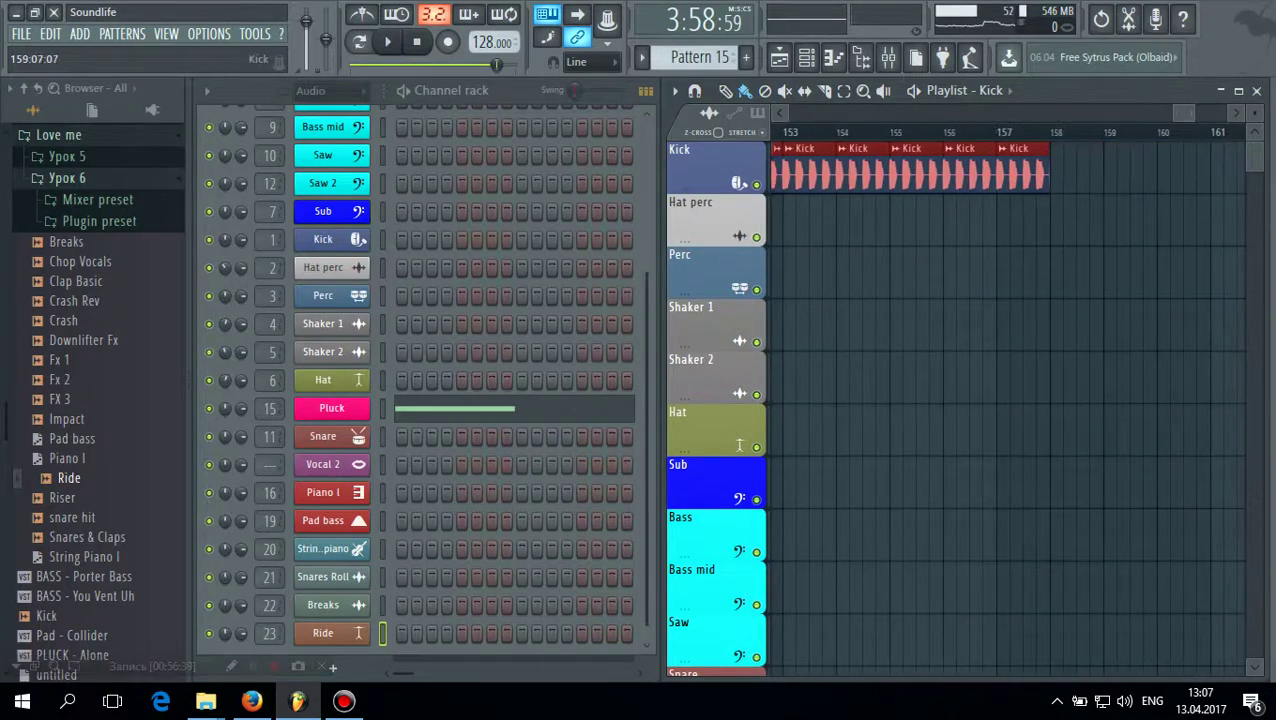
{"action": "left_click_drag", "start_coordinate": [1057, 170], "coordinate": [1243, 170]}
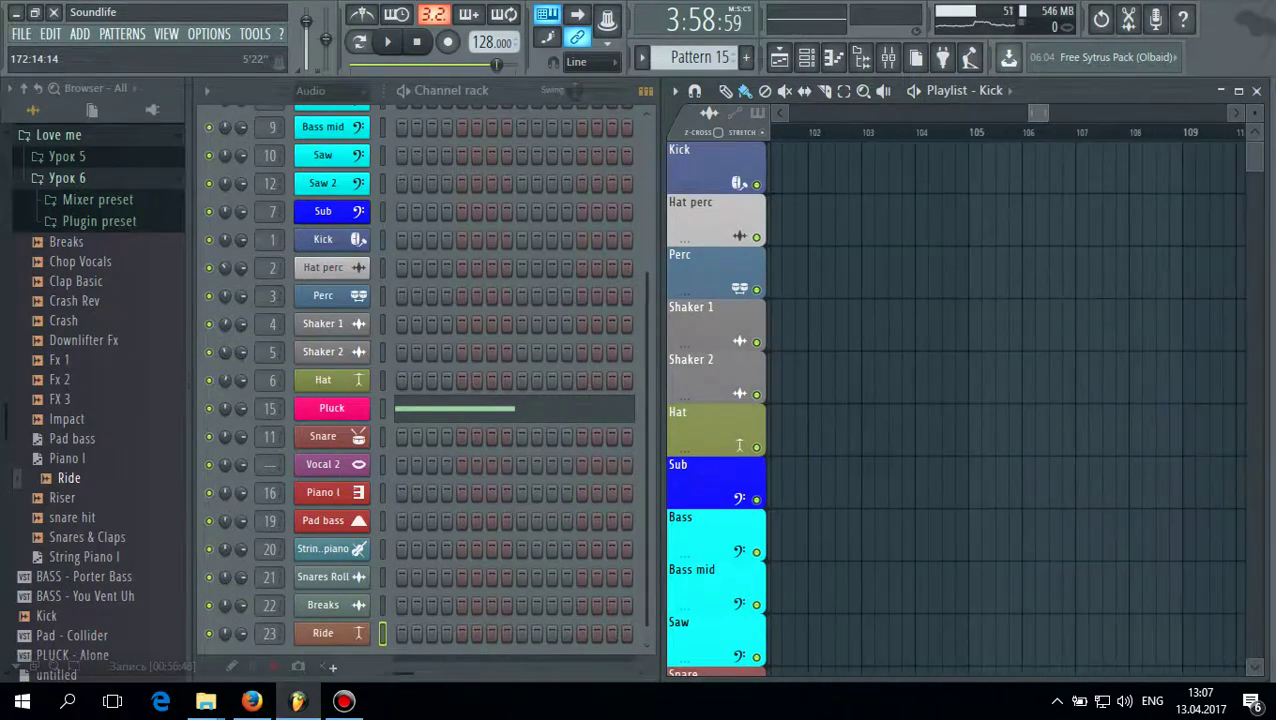
Select the Sub track's Pattern 7 and place it on the Sub track at bar 137
{"action": "mouse_move", "coordinate": [1110, 113]}
{"action": "left_mouse_down"}
{"action": "mouse_move", "coordinate": [1085, 113]}
{"action": "mouse_move", "coordinate": [1120, 113]}
{"action": "left_mouse_up"}
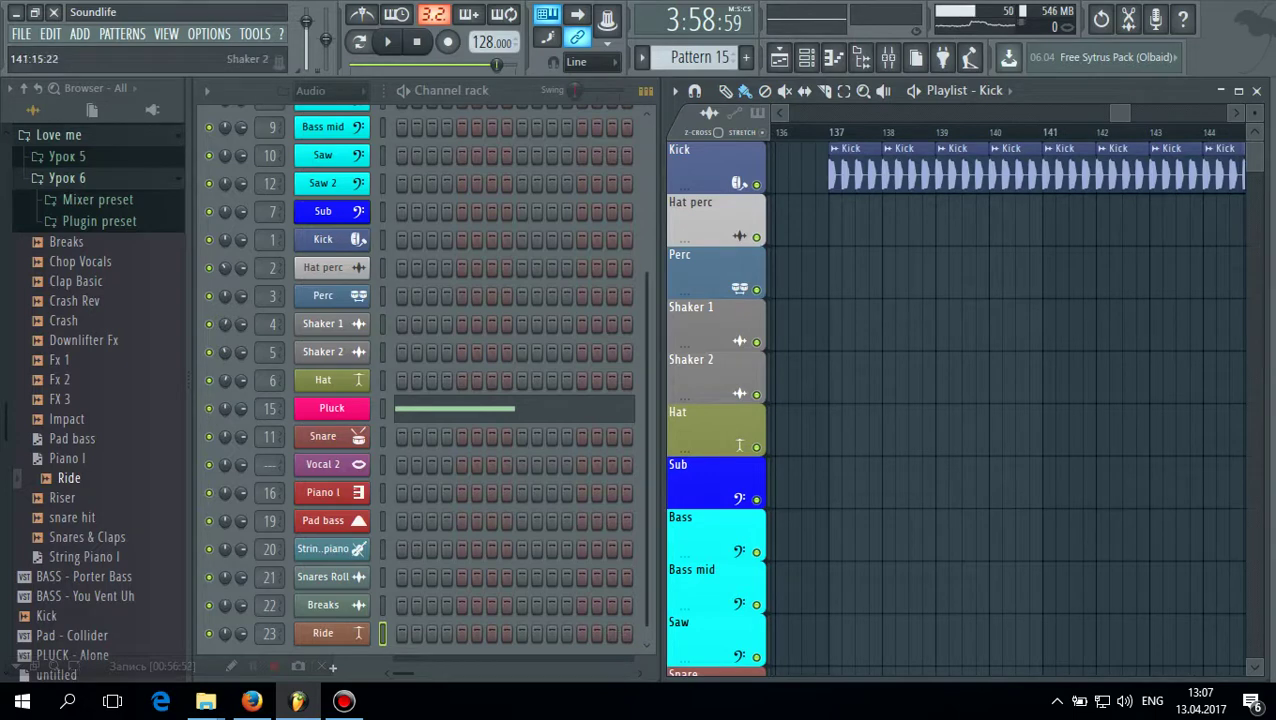
{"action": "scroll", "coordinate": [960, 400], "scroll_direction": "down", "scroll_amount": 1}
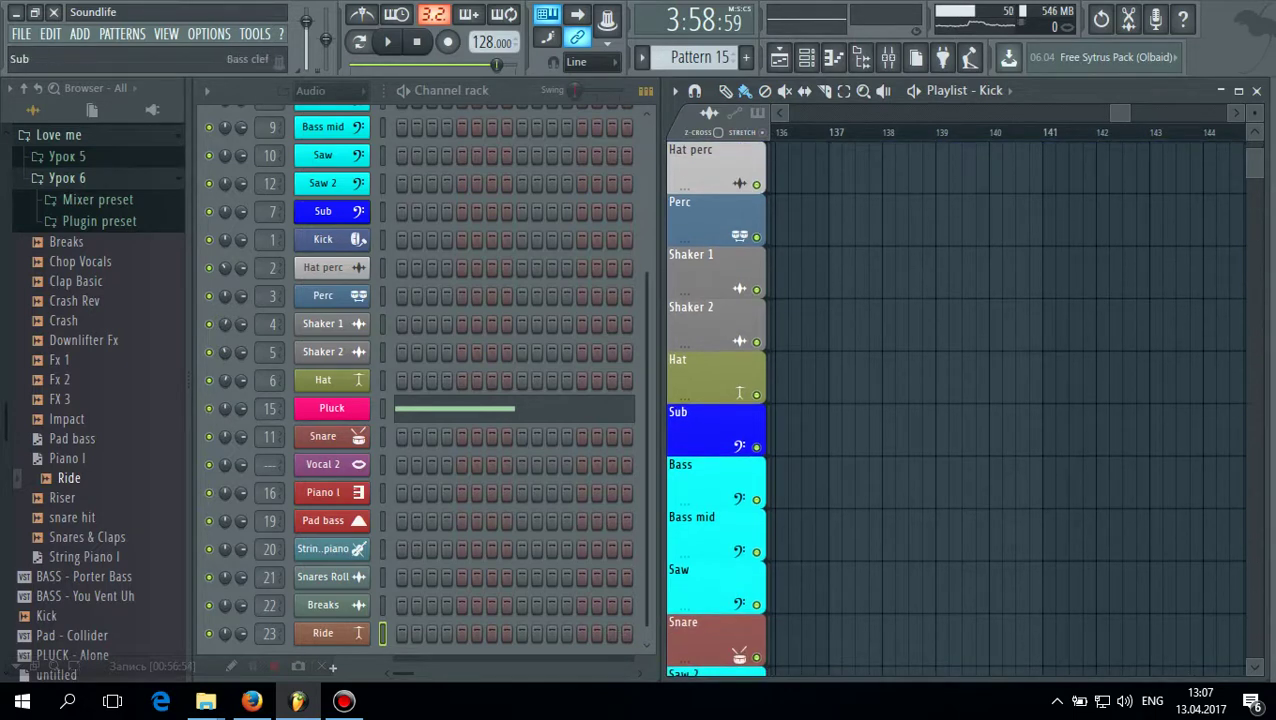
{"action": "double_click", "coordinate": [712, 430]}
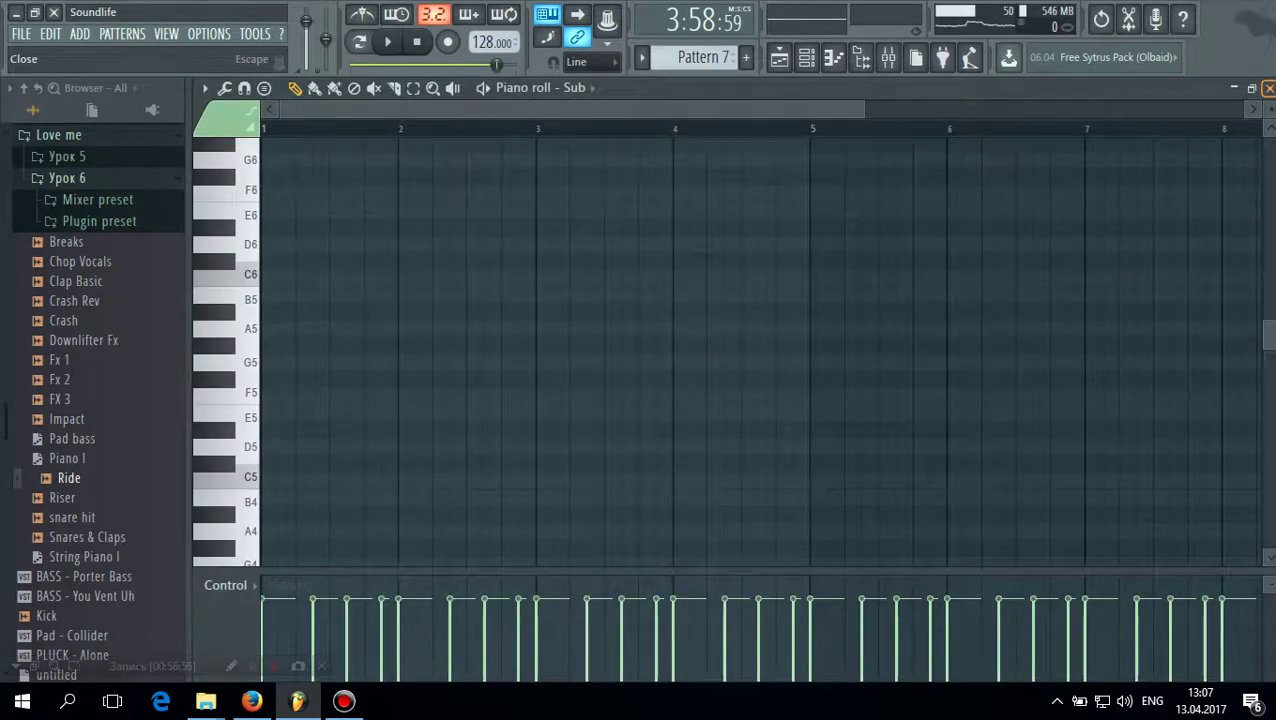
{"action": "left_click", "coordinate": [1269, 88]}
{"action": "left_click", "coordinate": [828, 430]}
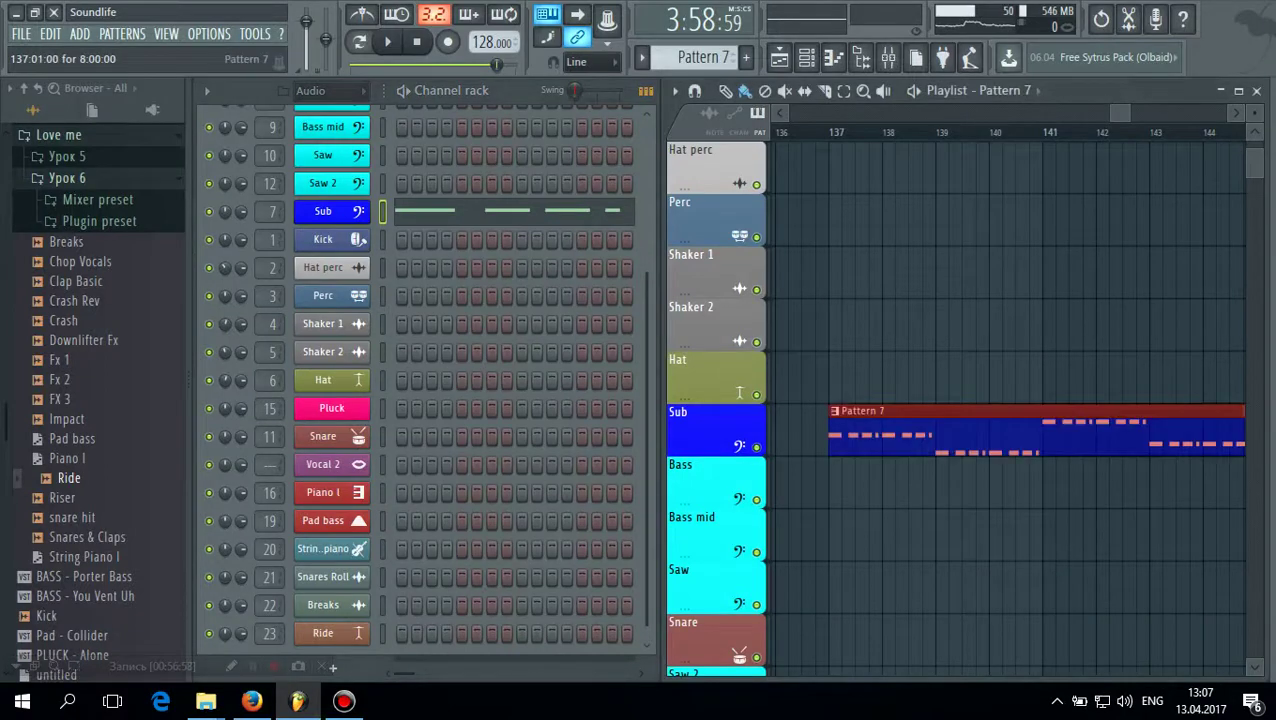
Place the Bass part's Pattern 8 and the Bass mid part's Pattern 9 on their own tracks at bar 137
{"action": "double_click", "coordinate": [712, 483]}
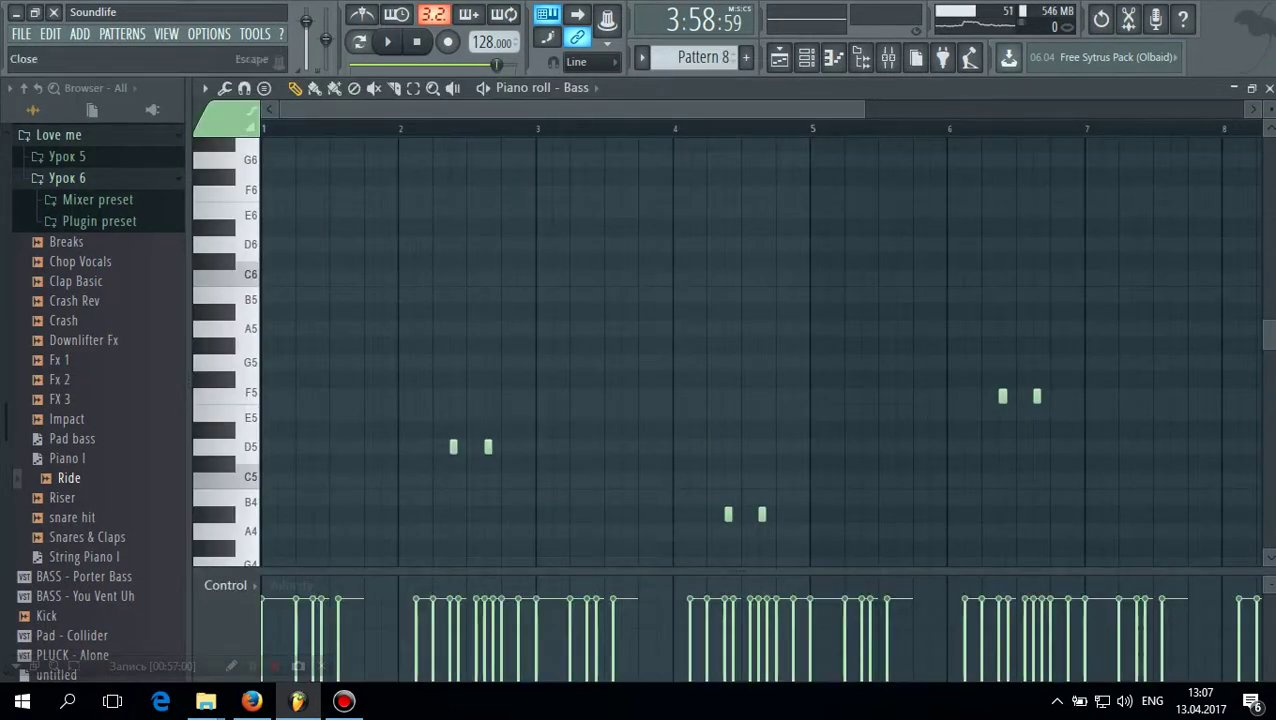
{"action": "left_click", "coordinate": [1269, 88]}
{"action": "left_click", "coordinate": [830, 485]}
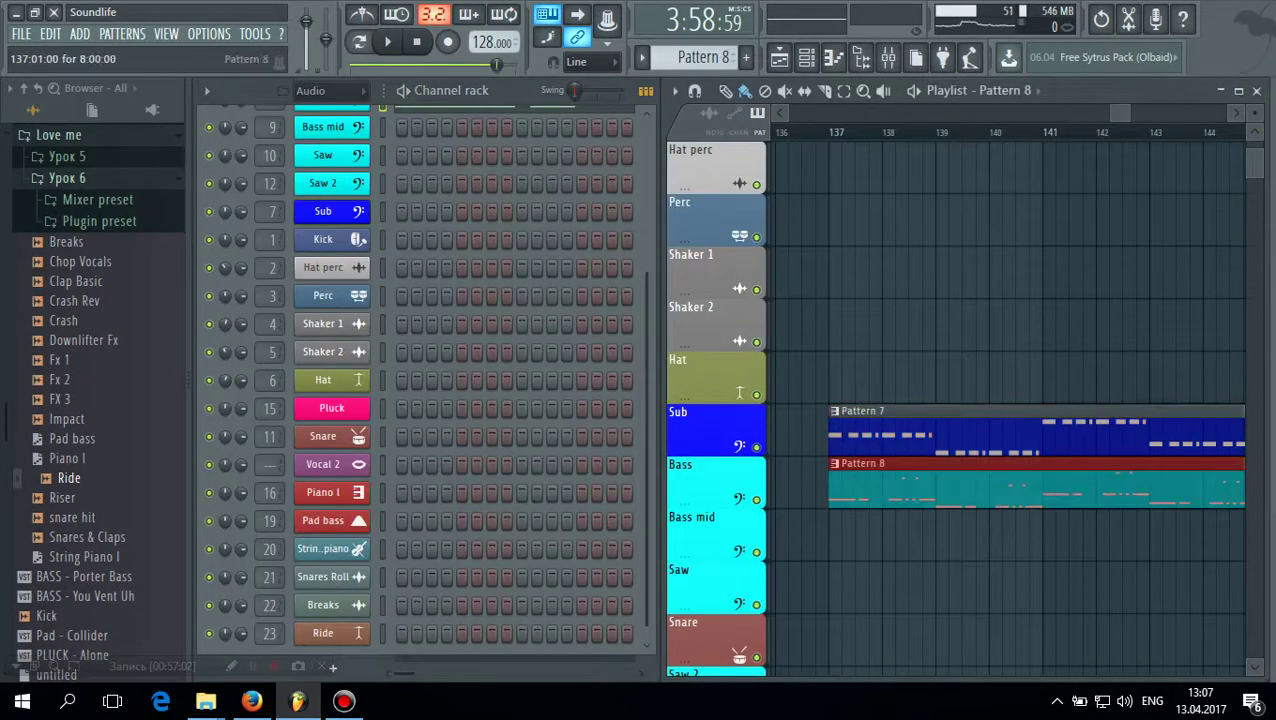
{"action": "double_click", "coordinate": [712, 535]}
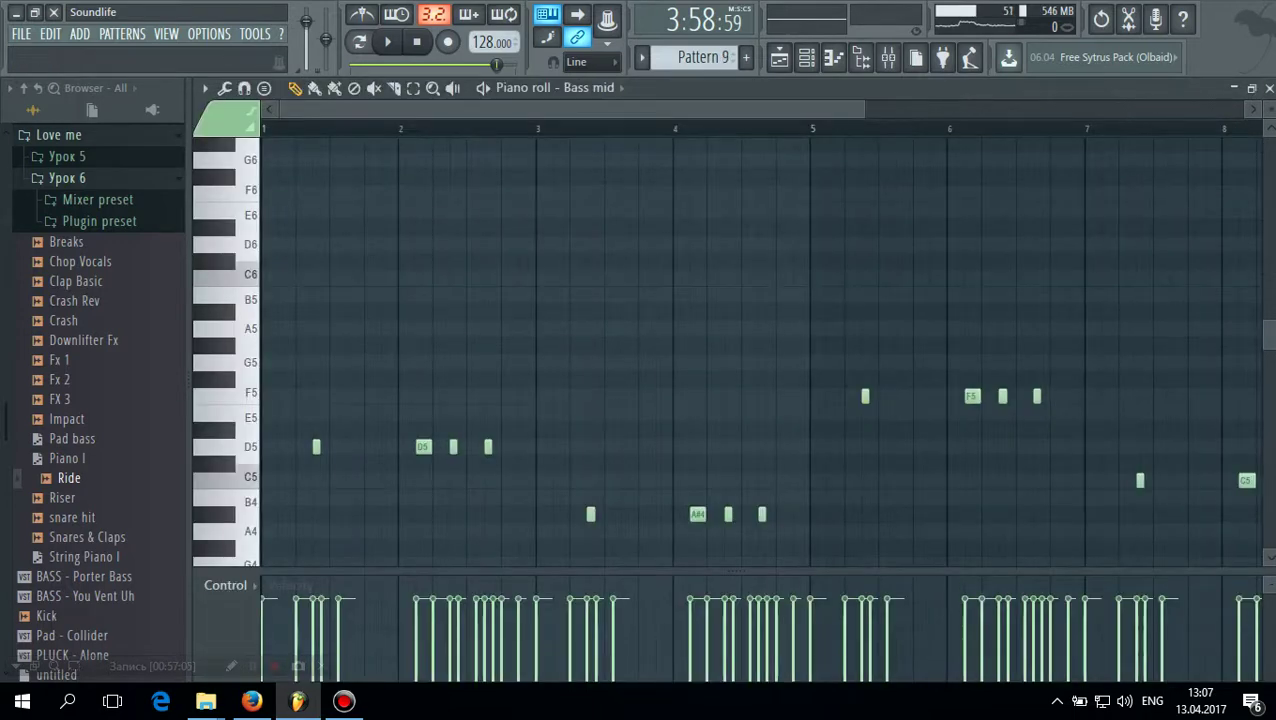
{"action": "left_click", "coordinate": [1269, 88]}
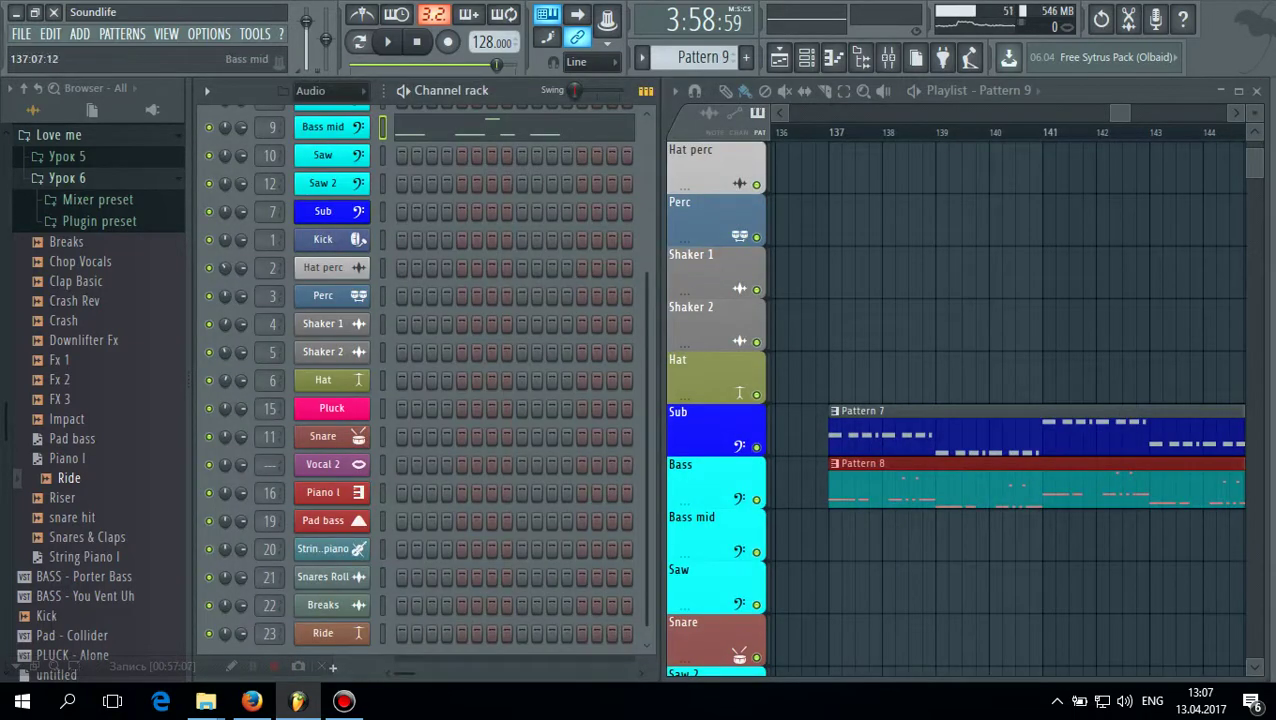
{"action": "left_click", "coordinate": [832, 537]}
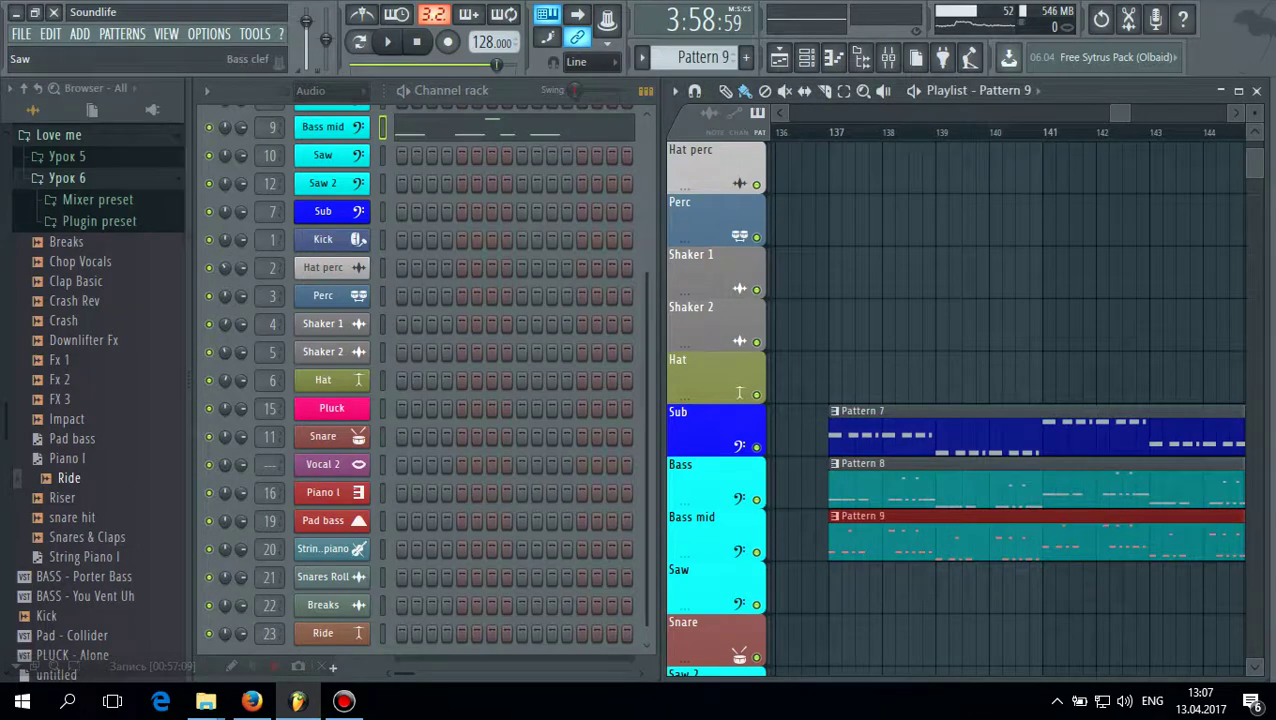
Select the Saw part's Pattern 10 and place it on the Saw track at bar 137
{"action": "double_click", "coordinate": [712, 588]}
{"action": "left_click", "coordinate": [1269, 88]}
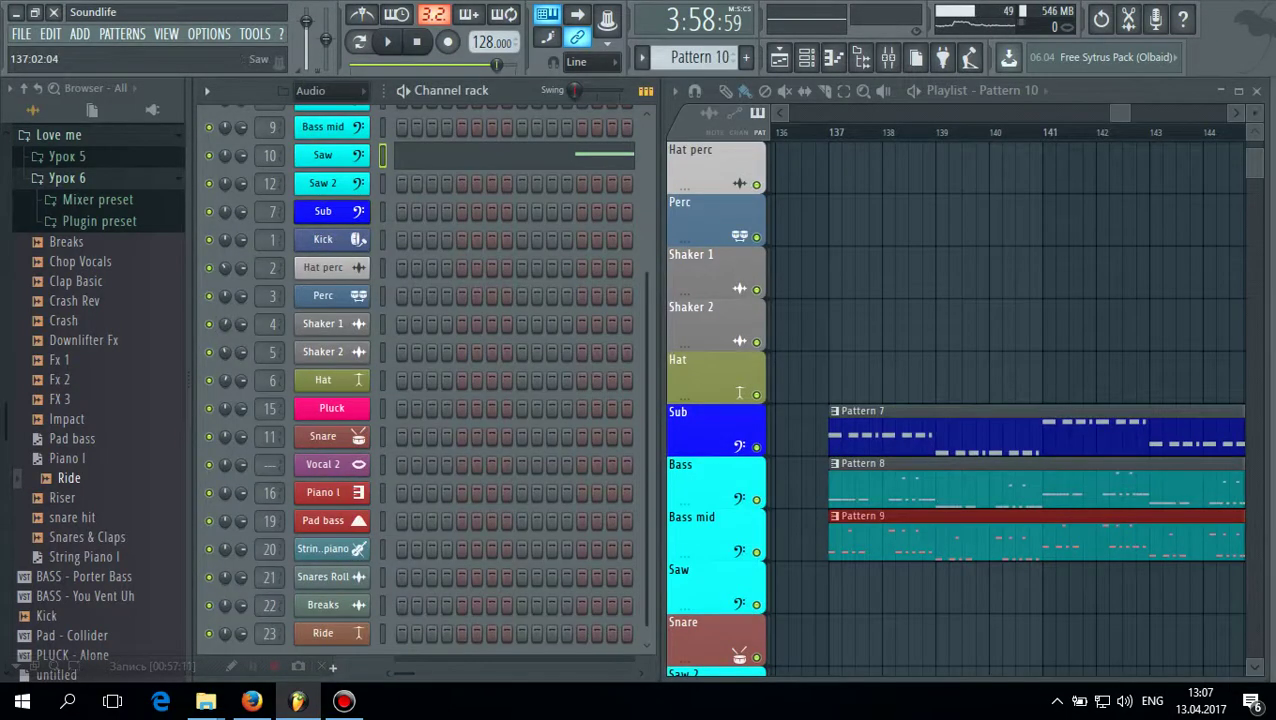
{"action": "left_click", "coordinate": [858, 590]}
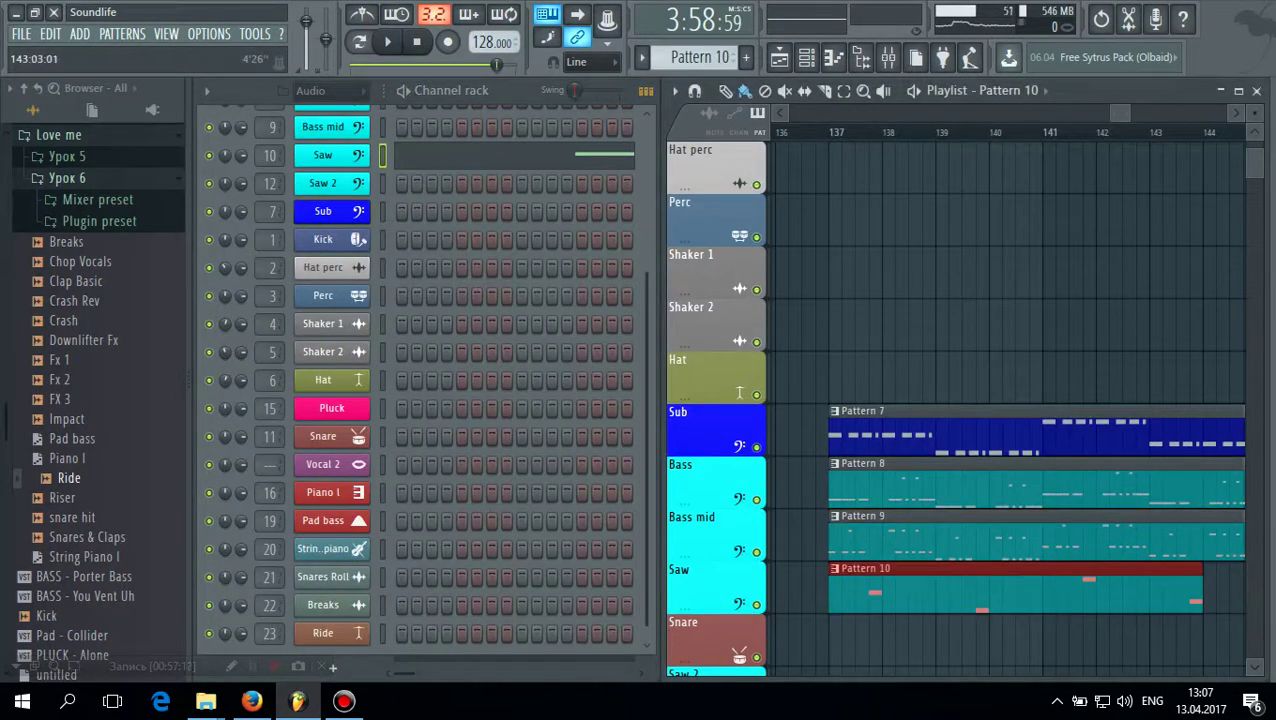
Lengthen the Saw track's Pattern 10 clip to end at bar 145 and place a repeat of it there
{"action": "left_click_drag", "start_coordinate": [1157, 592], "coordinate": [882, 592]}
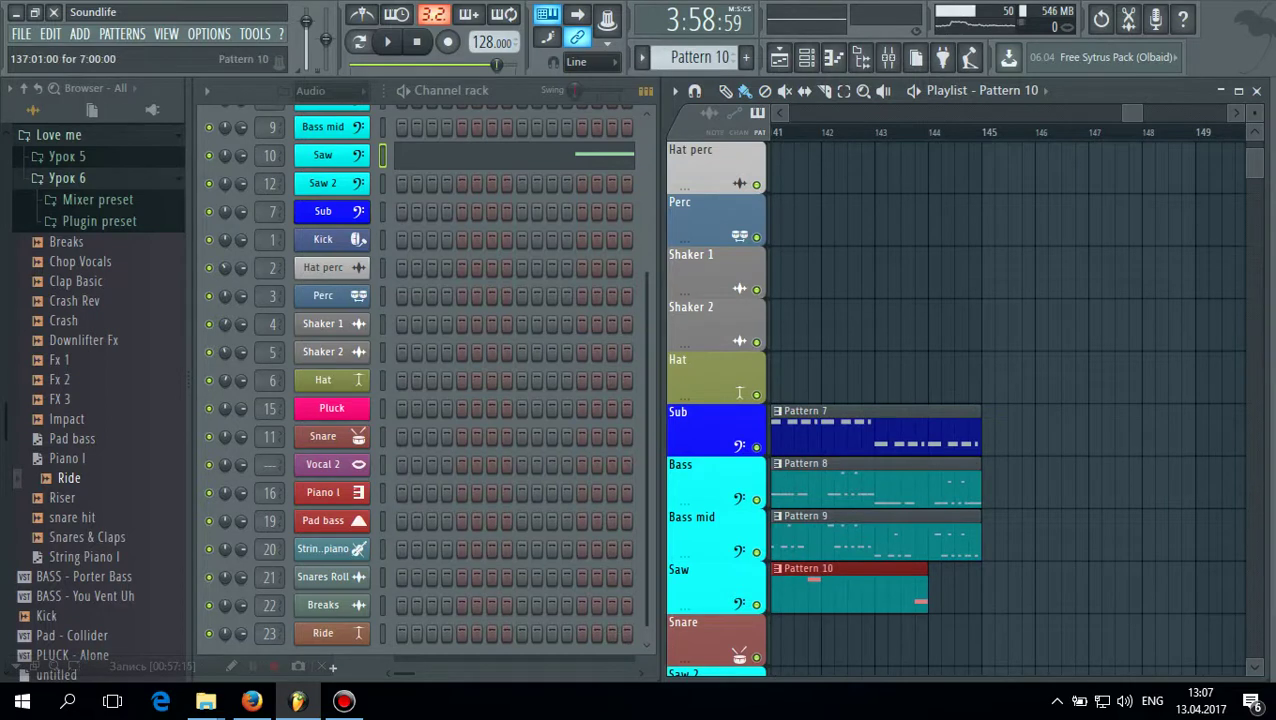
{"action": "left_click", "coordinate": [988, 590]}
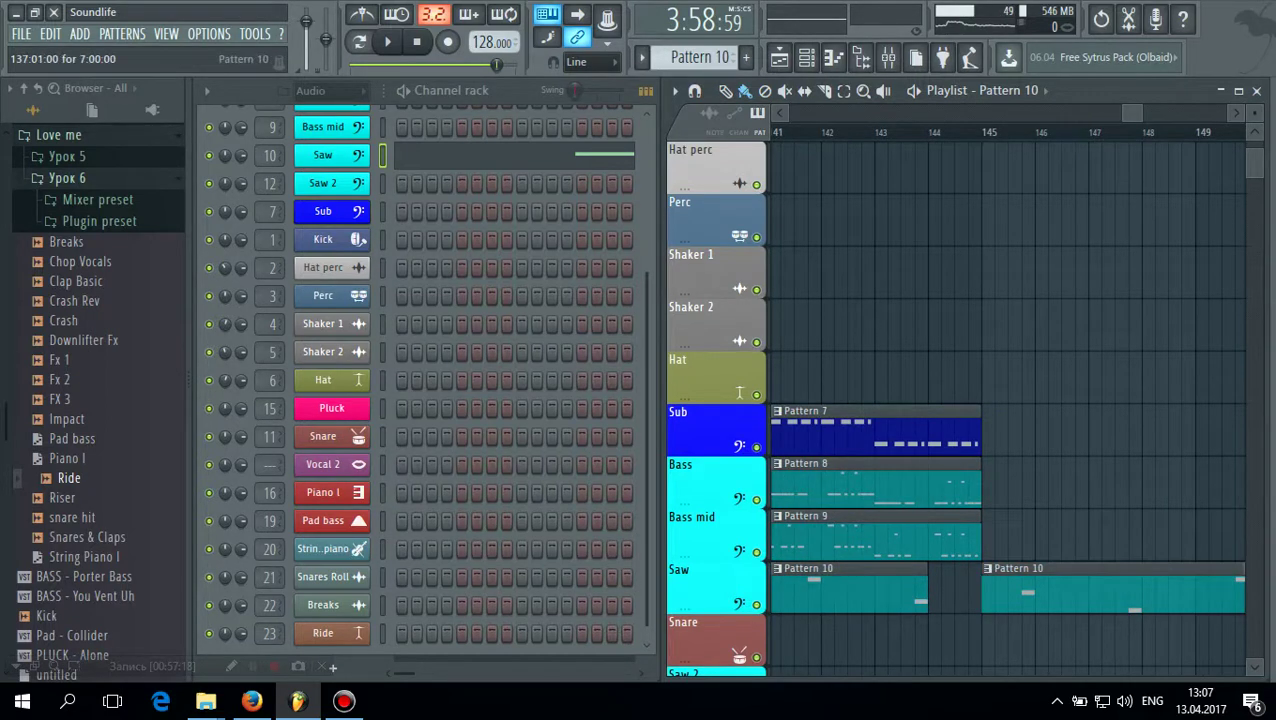
{"action": "right_click", "coordinate": [995, 590]}
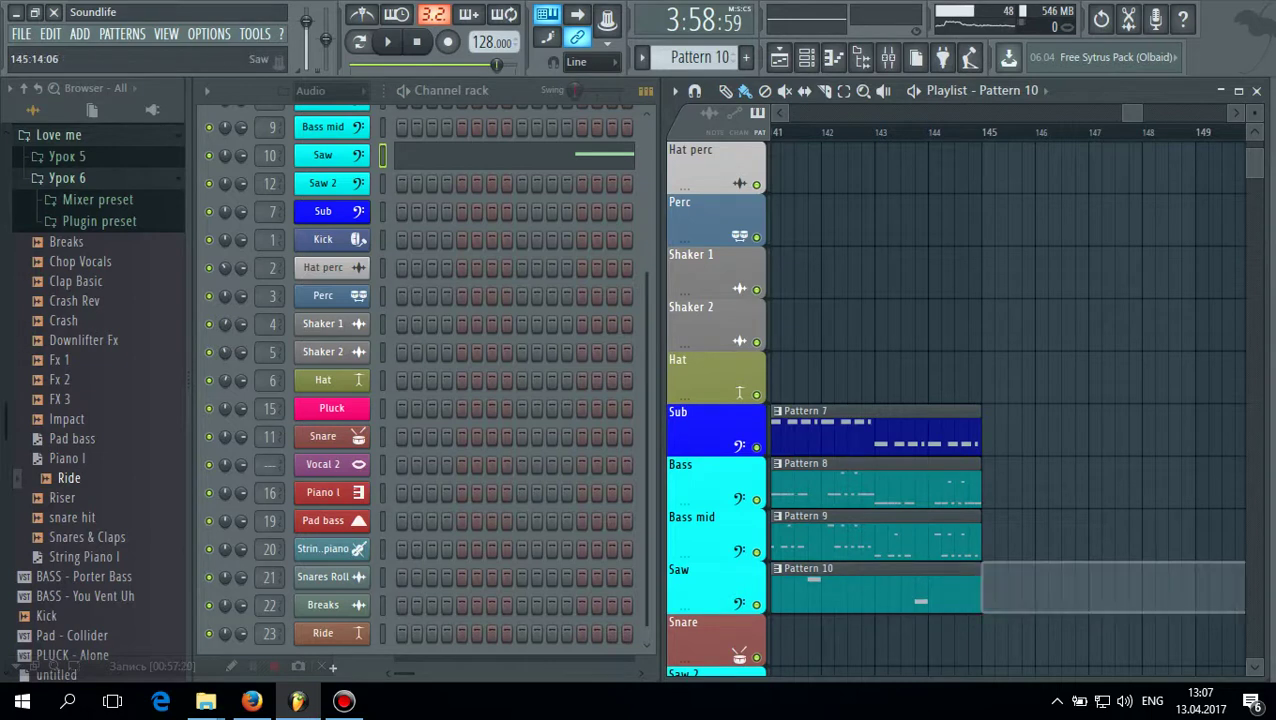
{"action": "left_click", "coordinate": [987, 590]}
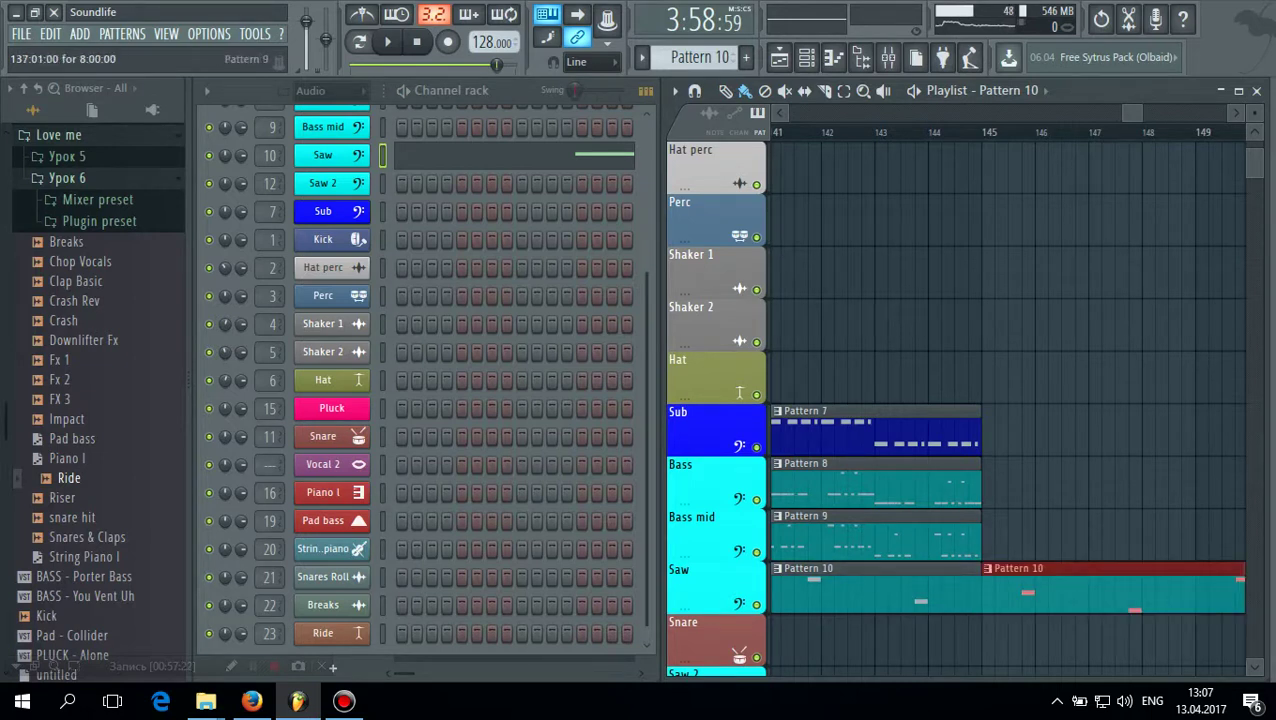
Repeat Pattern 9, Pattern 8 and Pattern 7 on the Bass mid, Bass and Sub tracks from bar 145
{"action": "left_click", "coordinate": [957, 540]}
{"action": "left_click", "coordinate": [996, 540]}
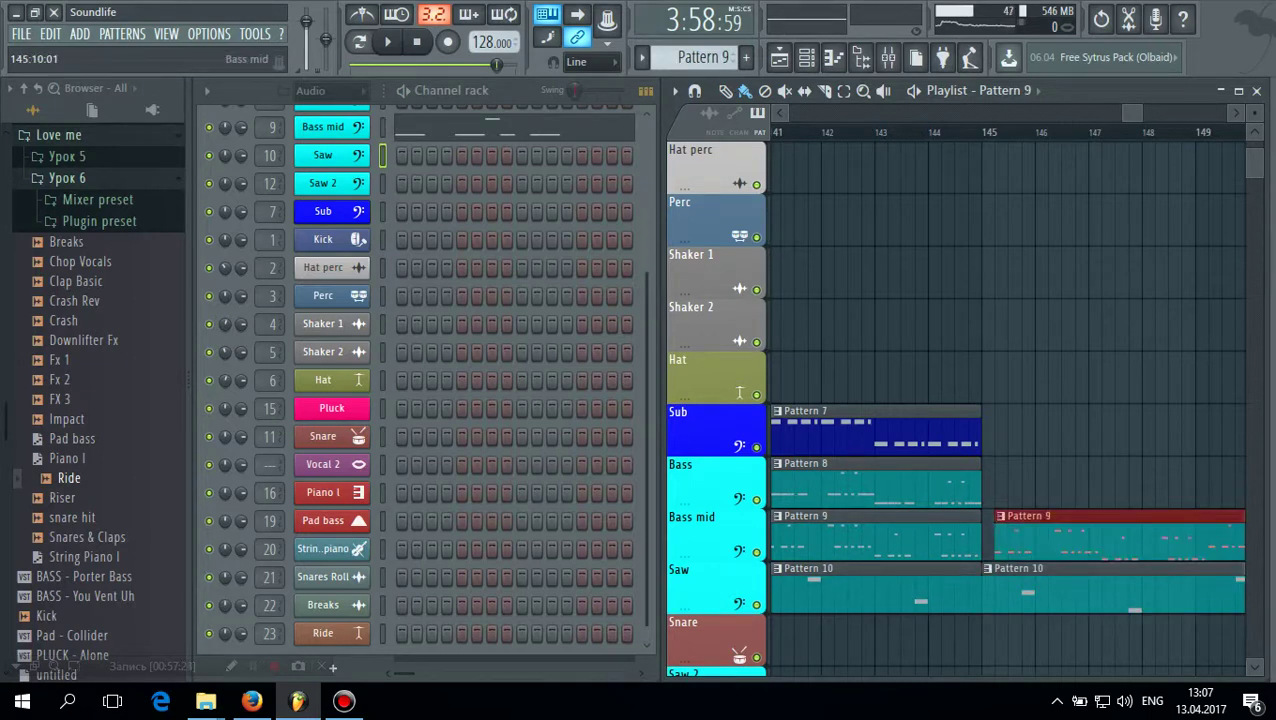
{"action": "left_click", "coordinate": [957, 487]}
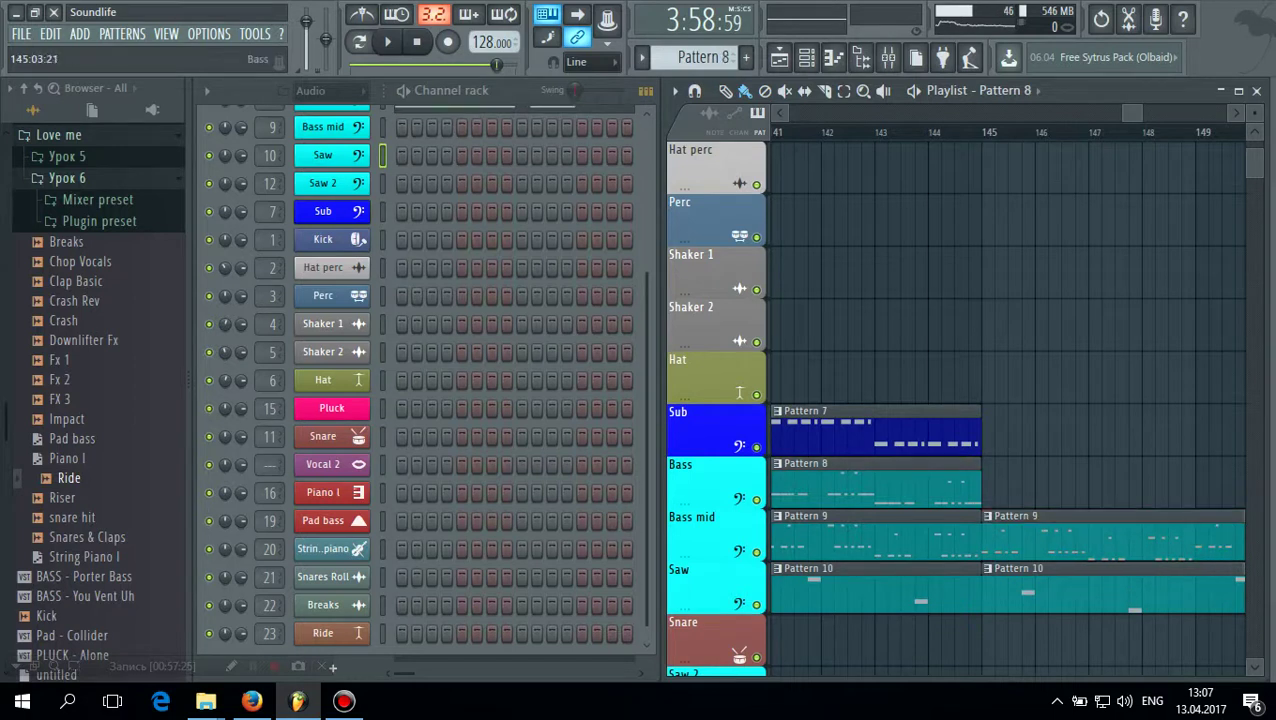
{"action": "left_click", "coordinate": [996, 487]}
{"action": "left_click_drag", "start_coordinate": [997, 487], "coordinate": [986, 487]}
{"action": "left_click", "coordinate": [957, 434]}
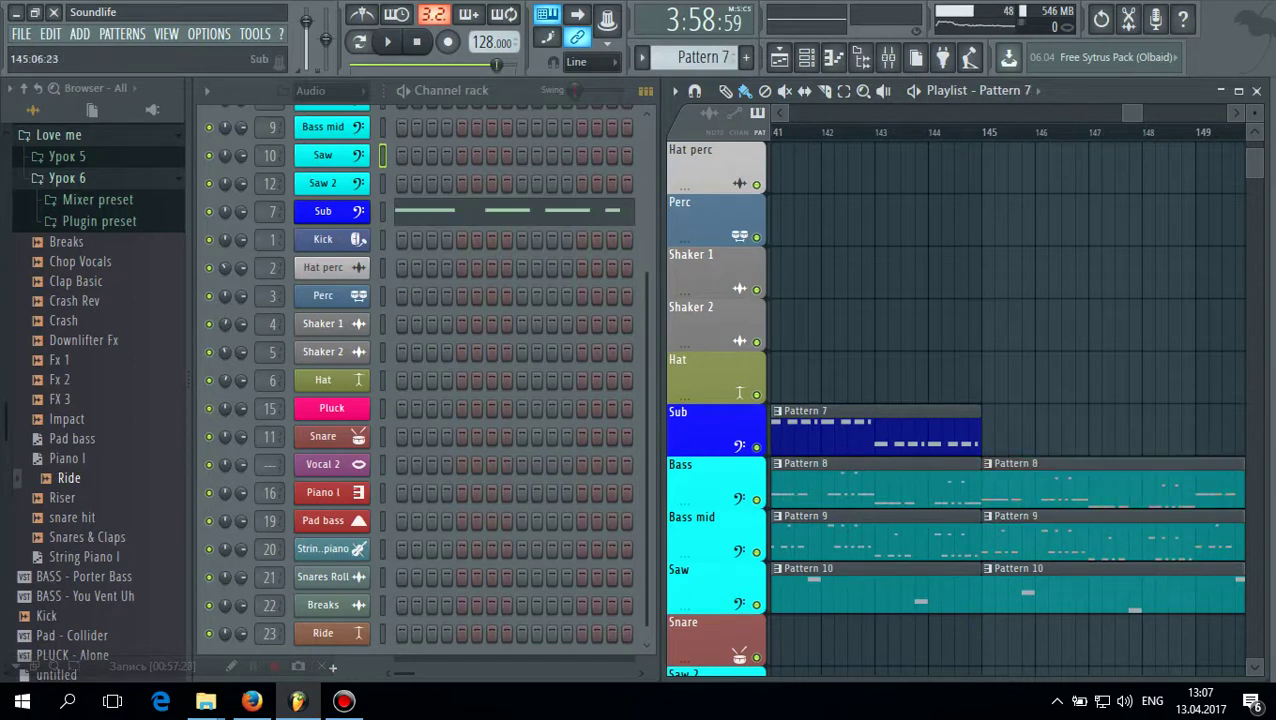
{"action": "left_click", "coordinate": [992, 432]}
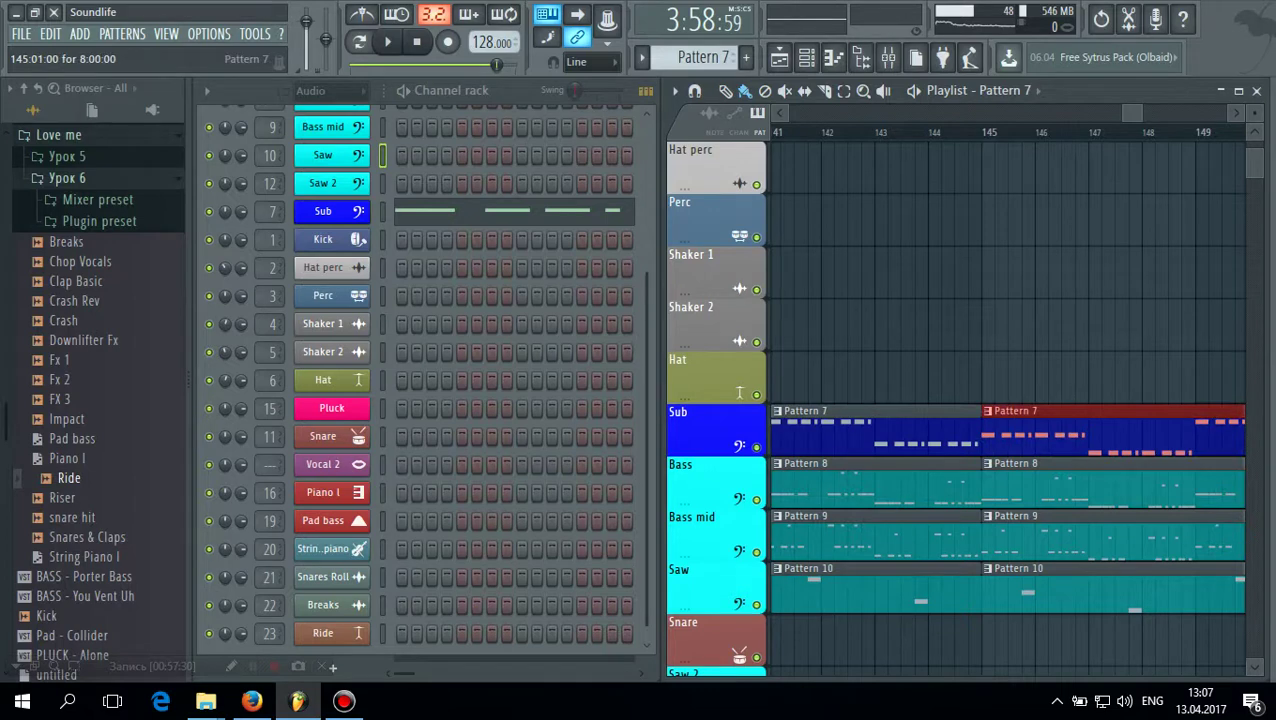
Place Pattern 13 on the Pad track at bar 137 and lengthen the clip to end at bar 145
{"action": "left_click_drag", "start_coordinate": [1131, 113], "coordinate": [1115, 113]}
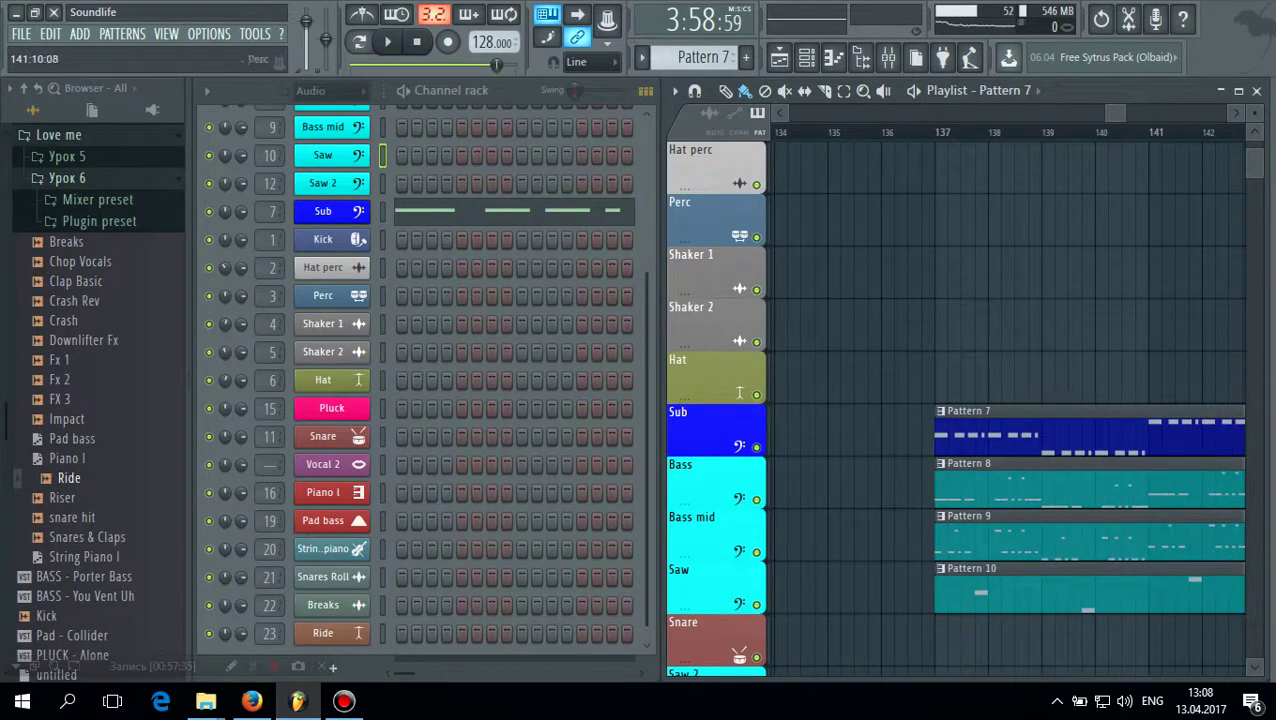
{"action": "scroll", "coordinate": [740, 392], "scroll_direction": "down", "scroll_amount": 5}
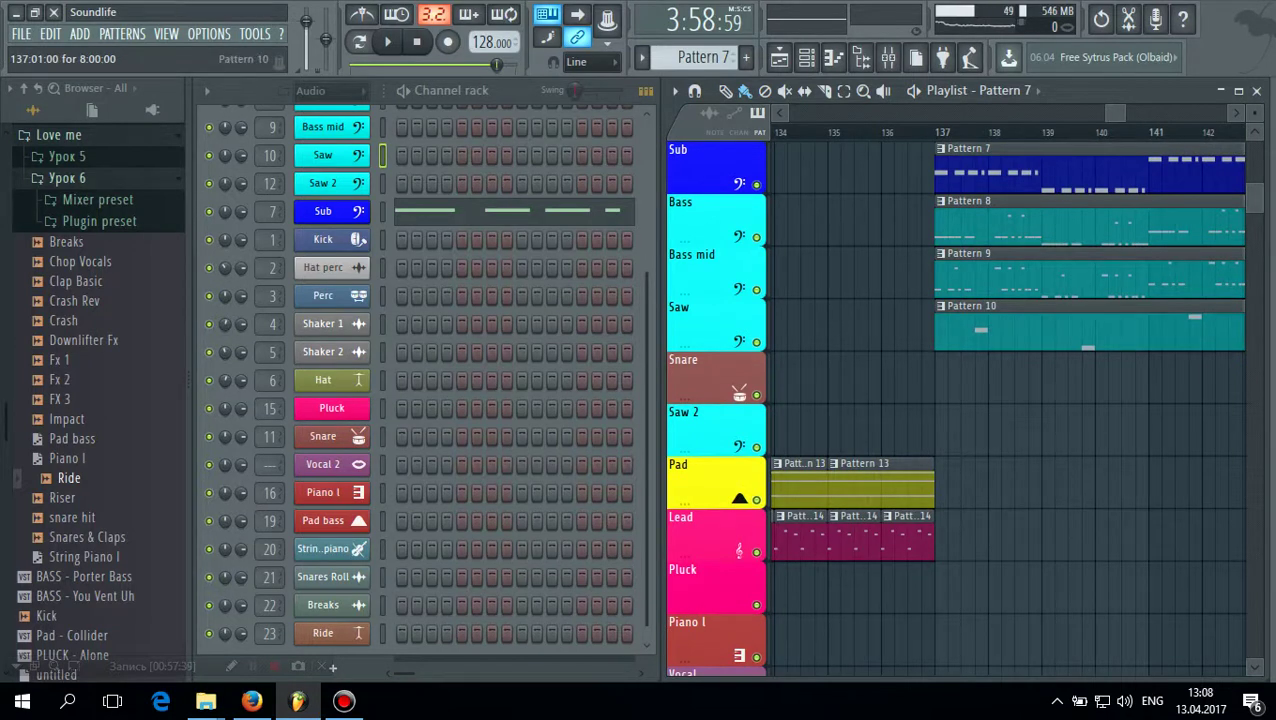
{"action": "left_click", "coordinate": [908, 487]}
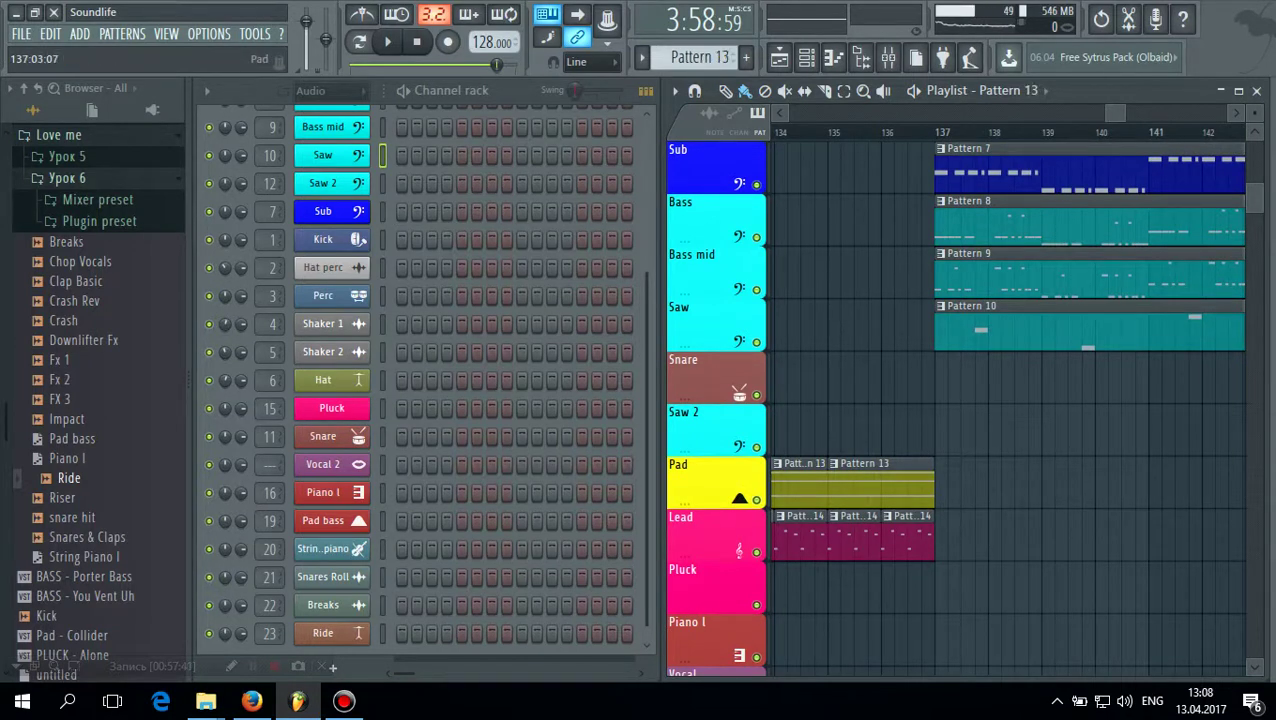
{"action": "left_click", "coordinate": [940, 487]}
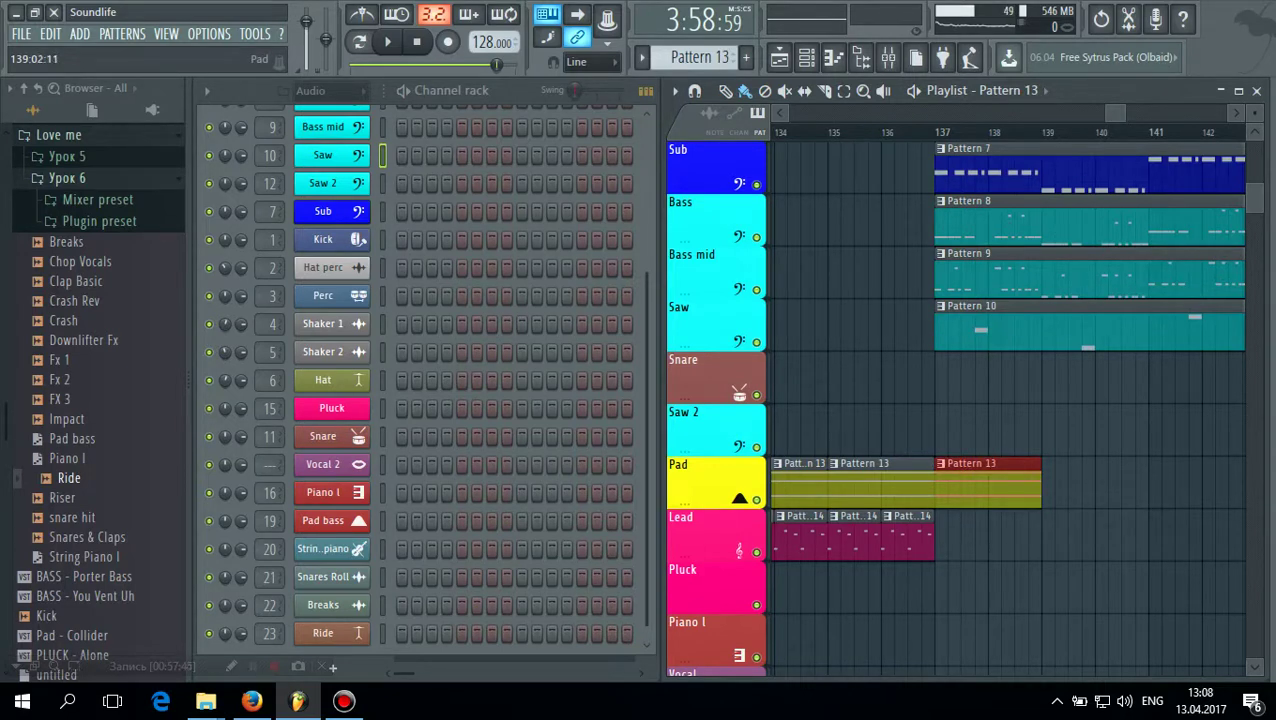
{"action": "mouse_move", "coordinate": [1040, 485]}
{"action": "left_mouse_down"}
{"action": "mouse_move", "coordinate": [1200, 485]}
{"action": "mouse_move", "coordinate": [1048, 485]}
{"action": "left_mouse_up"}
Add a repeat of the lengthened Pattern 13 clip on the Pad track at bar 145
{"action": "left_click", "coordinate": [1052, 487]}
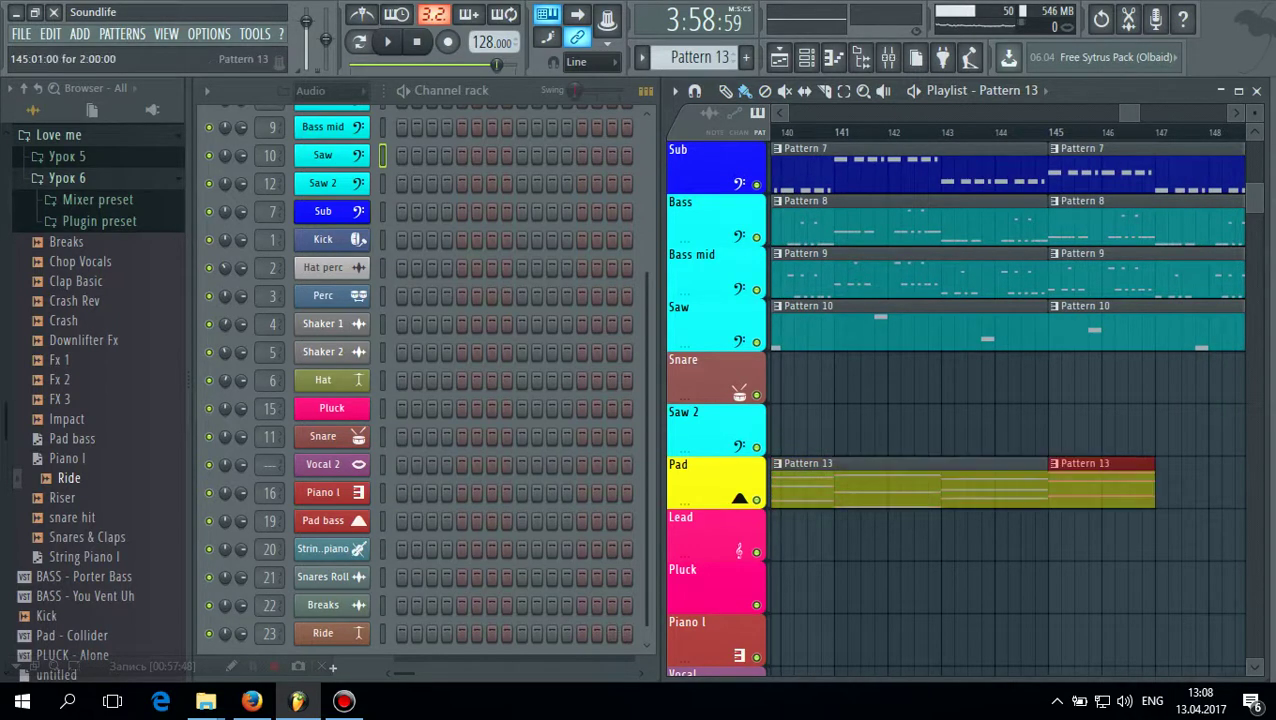
{"action": "right_click", "coordinate": [1052, 487]}
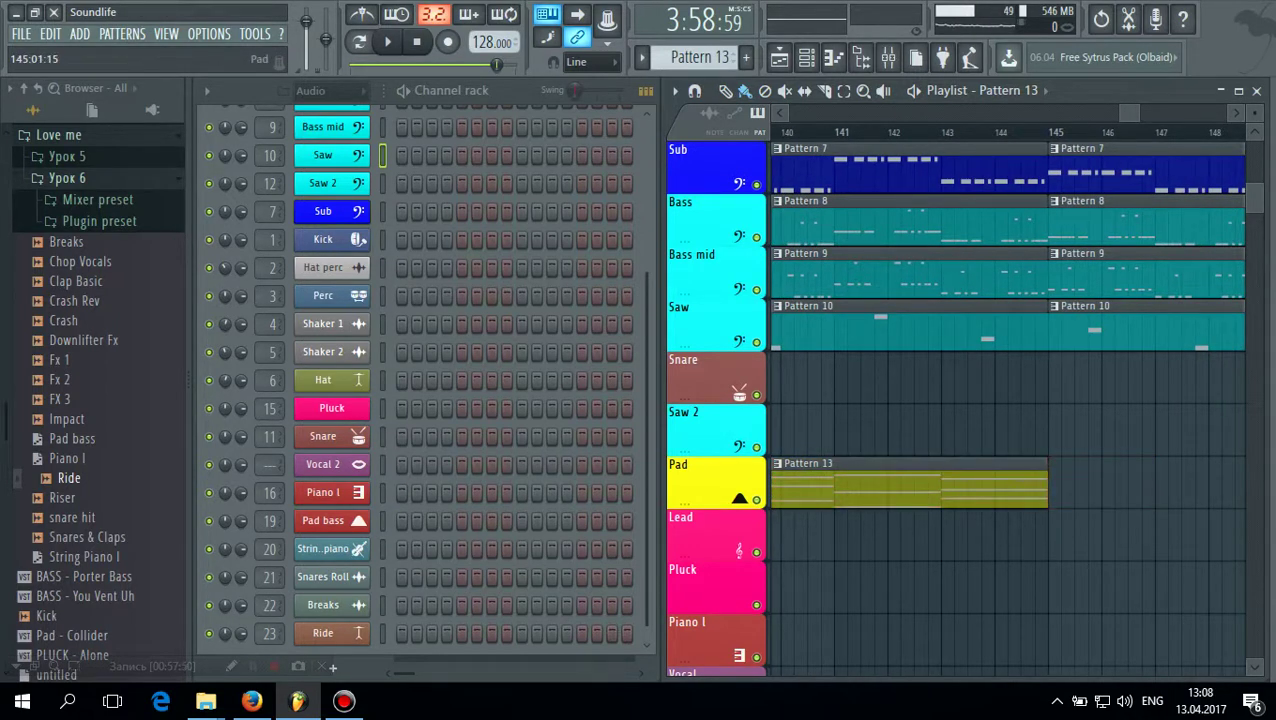
{"action": "left_click", "coordinate": [1052, 487]}
Play the arrangement from bar 136 into bar 137 to audition the start of the drop
{"action": "mouse_move", "coordinate": [1127, 113]}
{"action": "left_mouse_down"}
{"action": "mouse_move", "coordinate": [1150, 113]}
{"action": "mouse_move", "coordinate": [1111, 113]}
{"action": "left_mouse_up"}
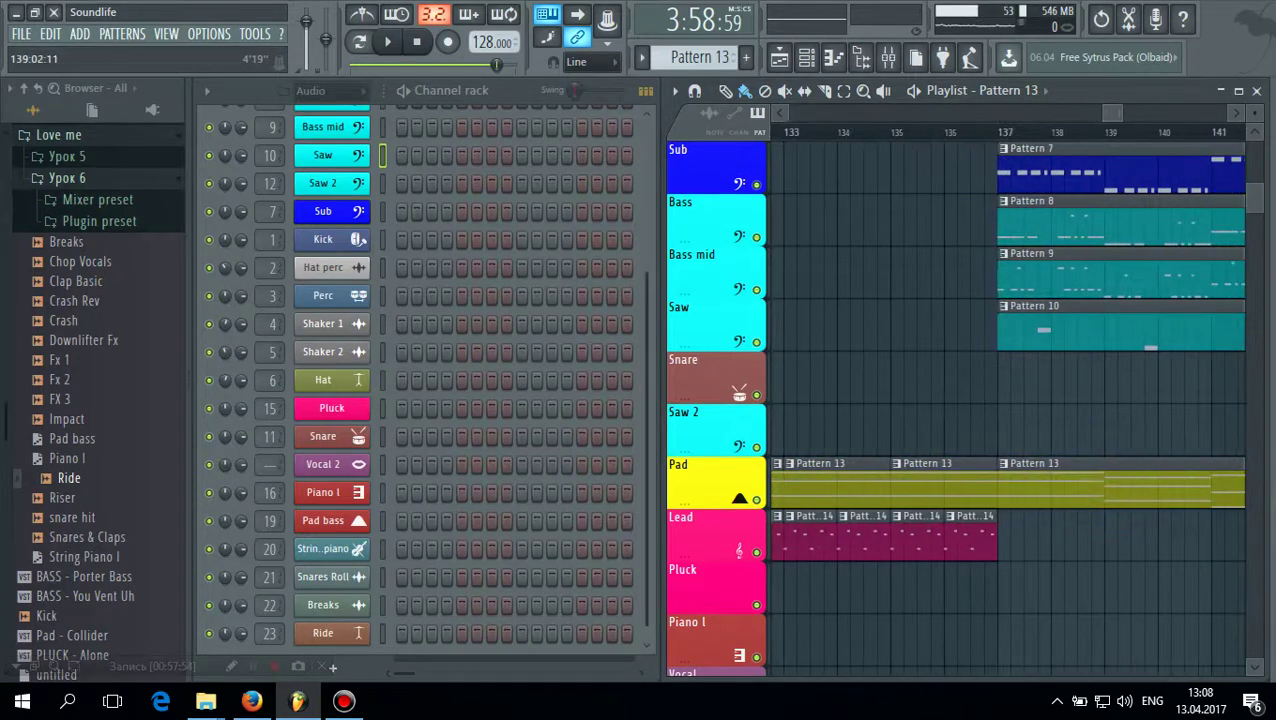
{"action": "left_click", "coordinate": [956, 131]}
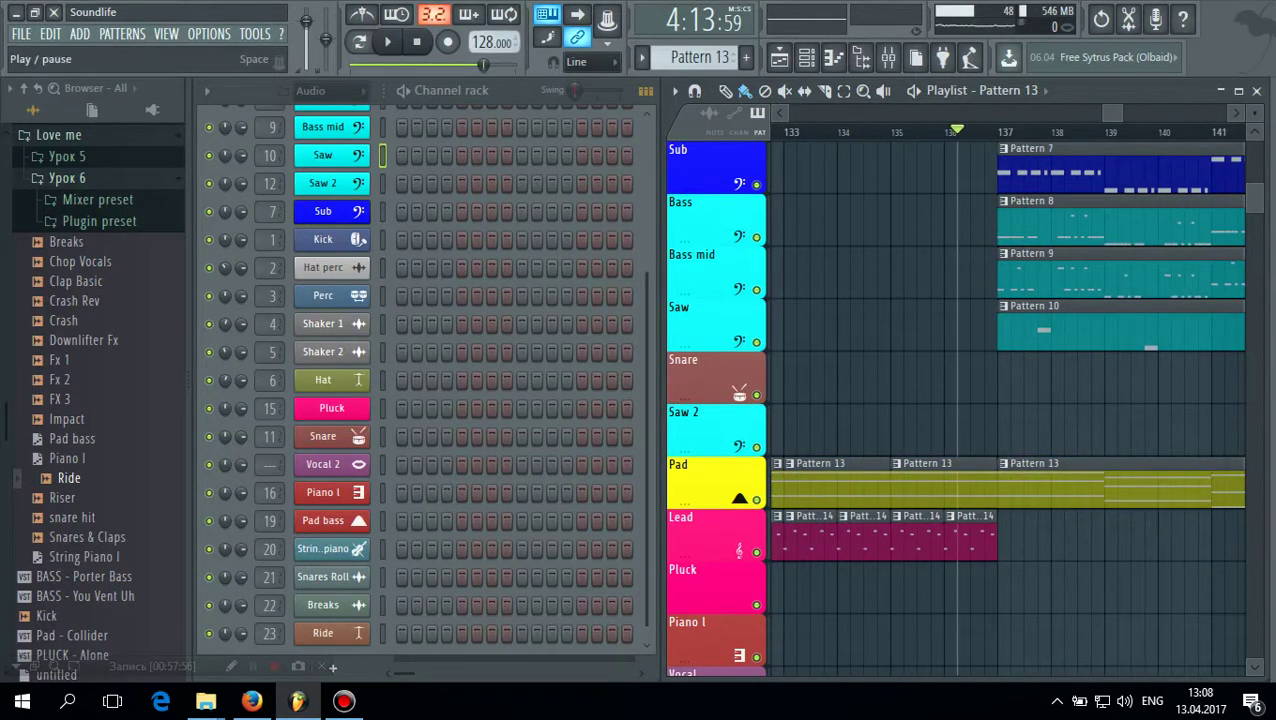
{"action": "left_click", "coordinate": [387, 41]}
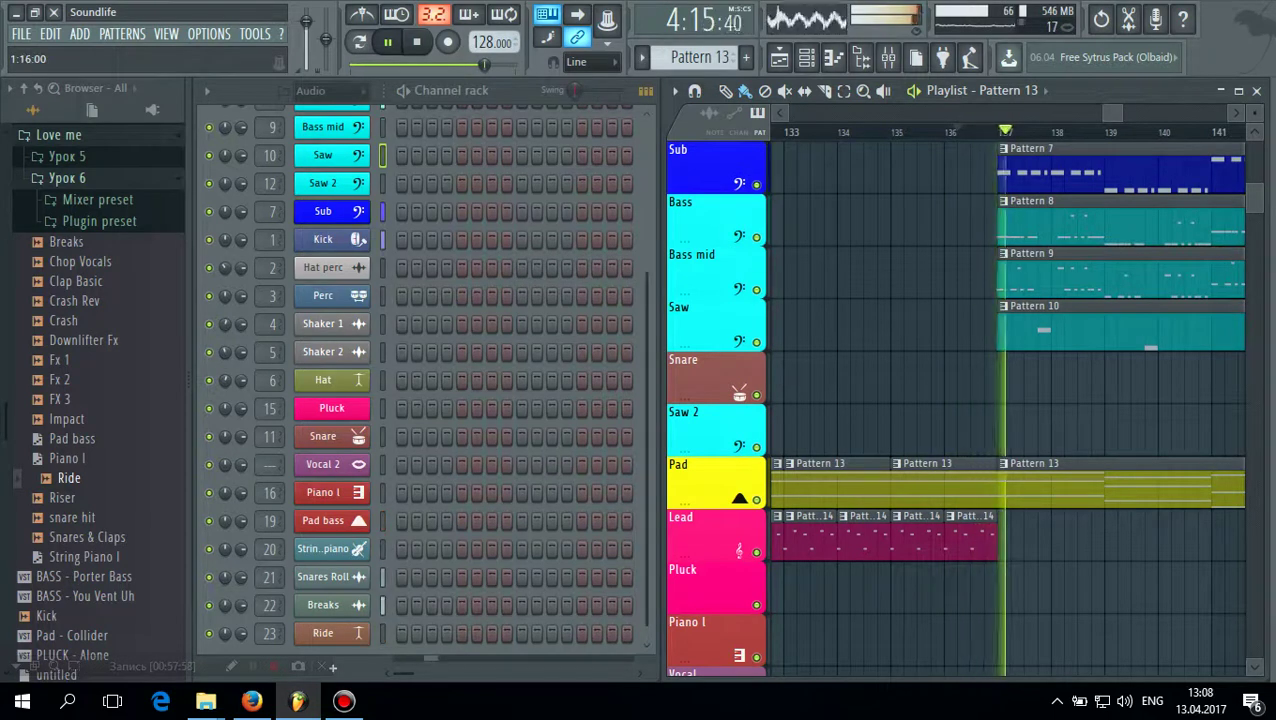
{"action": "key", "text": "space"}
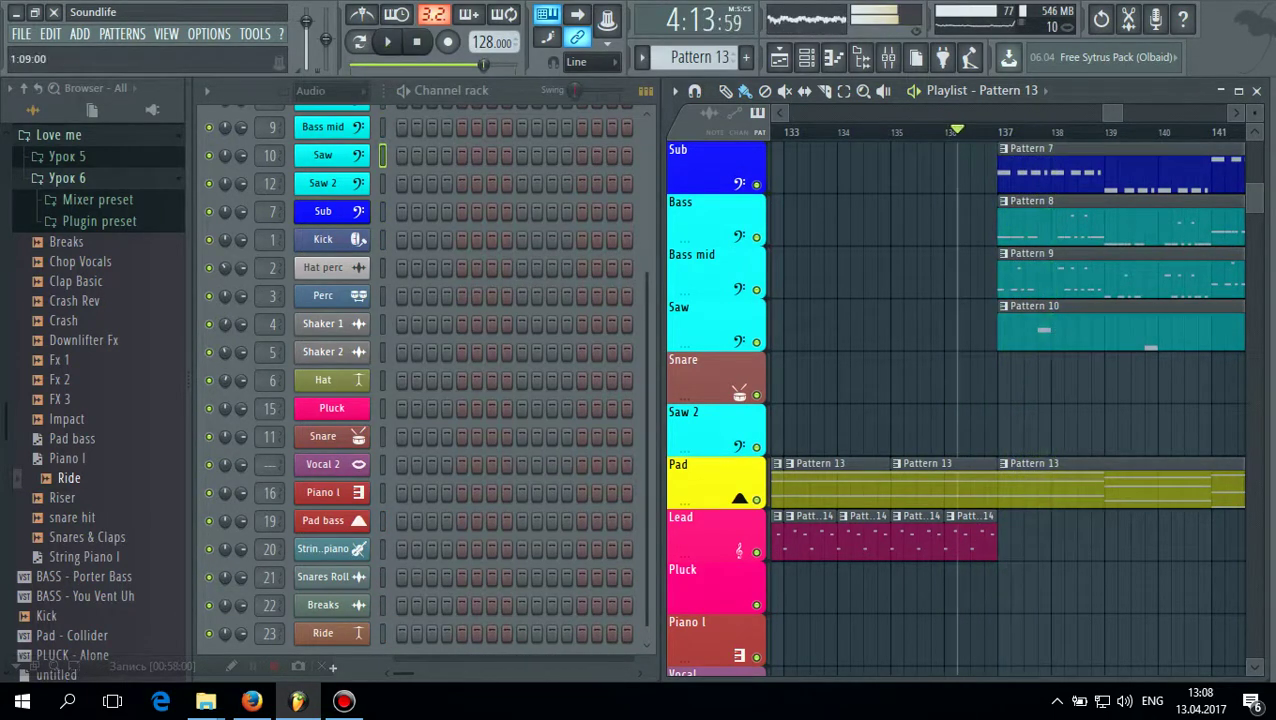
Select all Kick, Sub, Bass, Bass mid, Saw and Pad clips from bar 137 onward and move them one bar later, to bar 138
{"action": "scroll", "coordinate": [1100, 640], "scroll_direction": "up", "scroll_amount": 6}
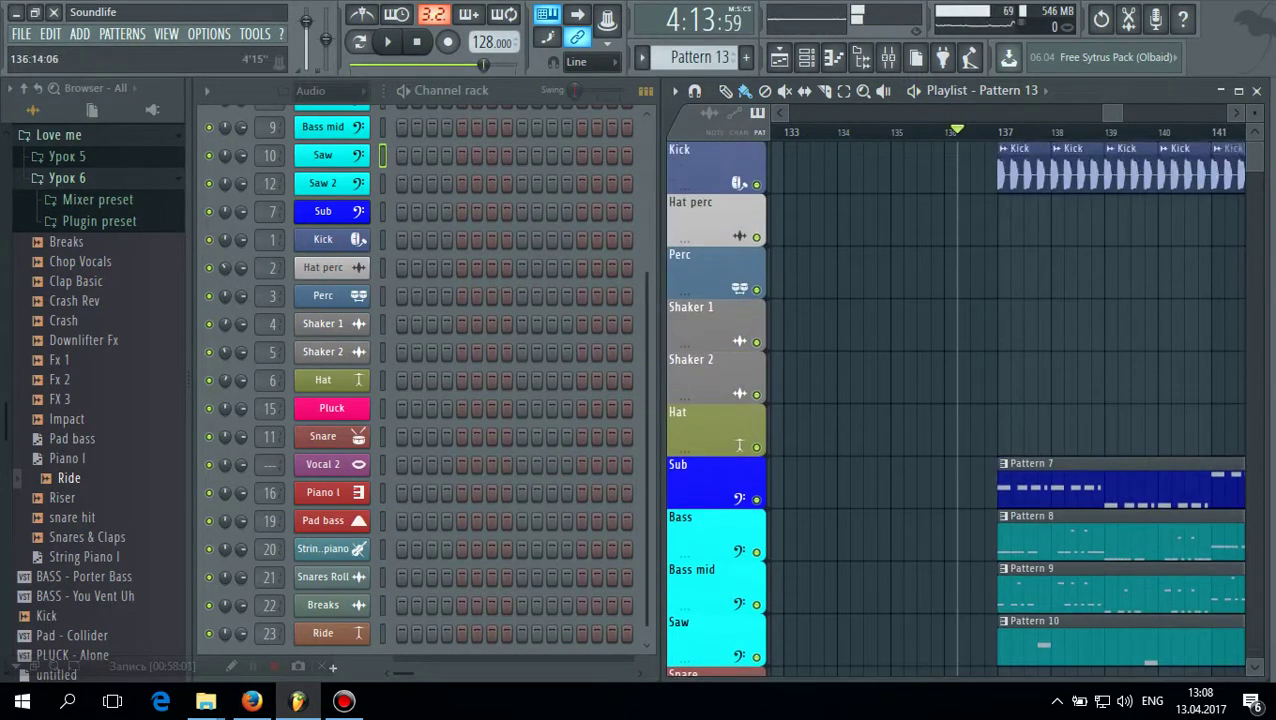
{"action": "left_click_drag", "start_coordinate": [1003, 172], "coordinate": [1270, 270]}
{"action": "left_click_drag", "start_coordinate": [1195, 113], "coordinate": [1114, 113]}
{"action": "scroll", "coordinate": [1097, 420], "scroll_direction": "down", "scroll_amount": 3}
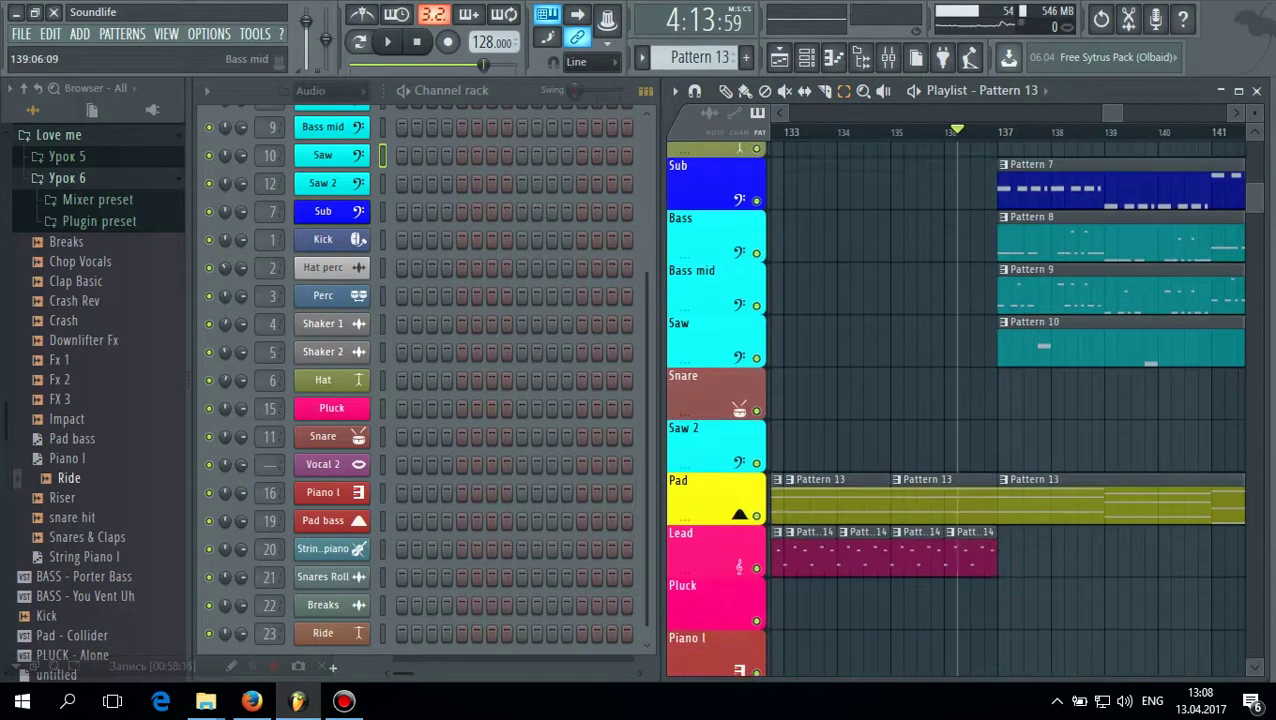
{"action": "left_click_drag", "start_coordinate": [1021, 557], "coordinate": [1242, 144]}
{"action": "left_click_drag", "start_coordinate": [1188, 113], "coordinate": [1110, 113]}
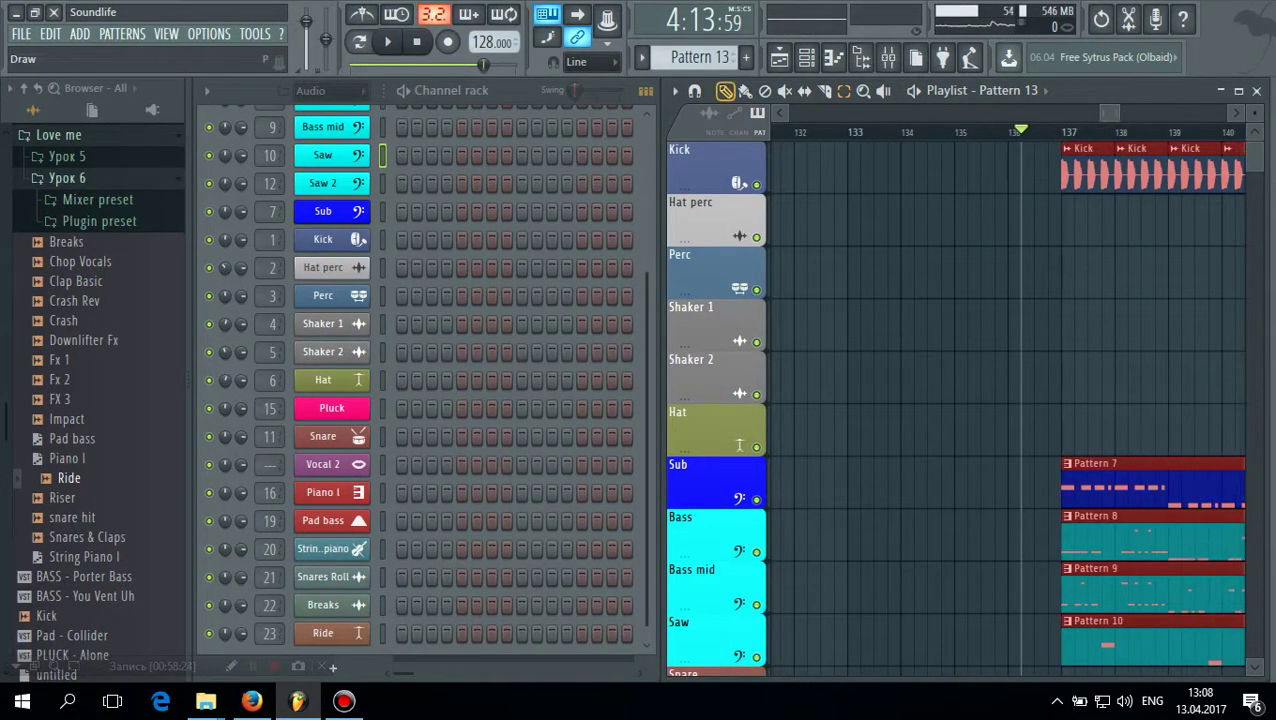
{"action": "left_click_drag", "start_coordinate": [1091, 172], "coordinate": [1148, 172]}
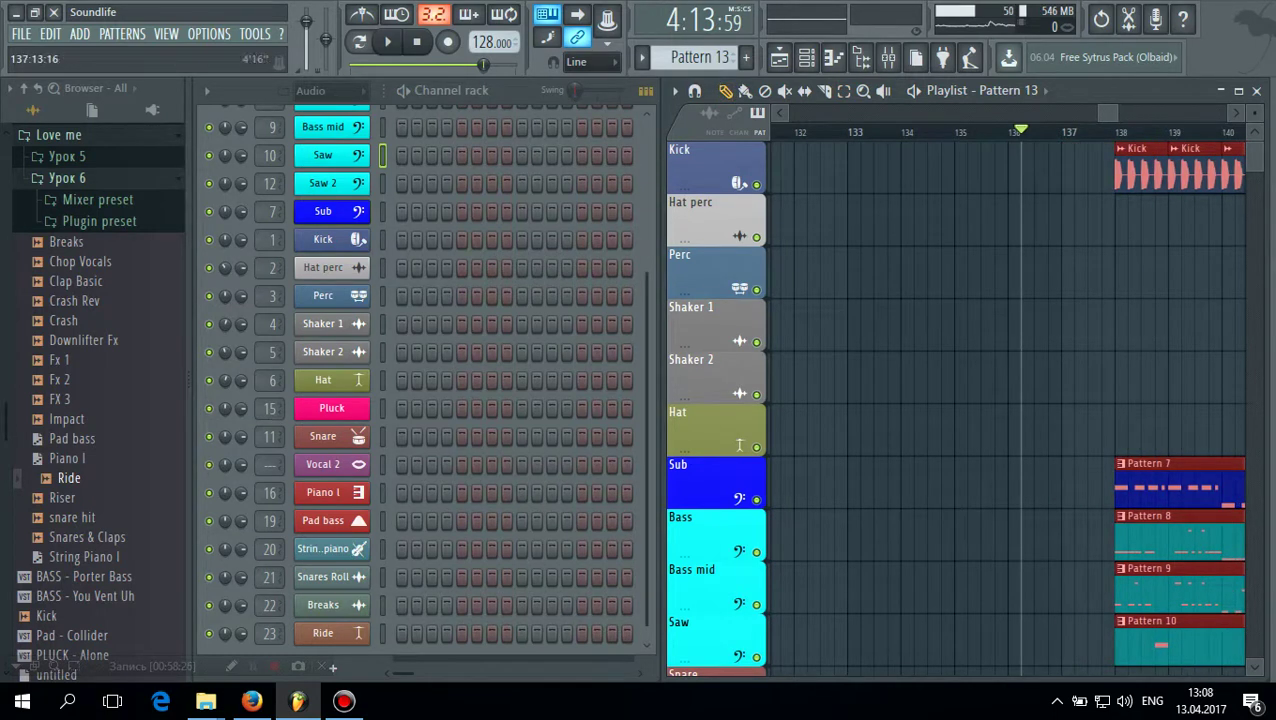
Play the moved drop from bar 136 and lengthen the Pad - FilterCtl Cutoff automation clip on Track 31 to 182 bars
{"action": "left_click", "coordinate": [387, 41]}
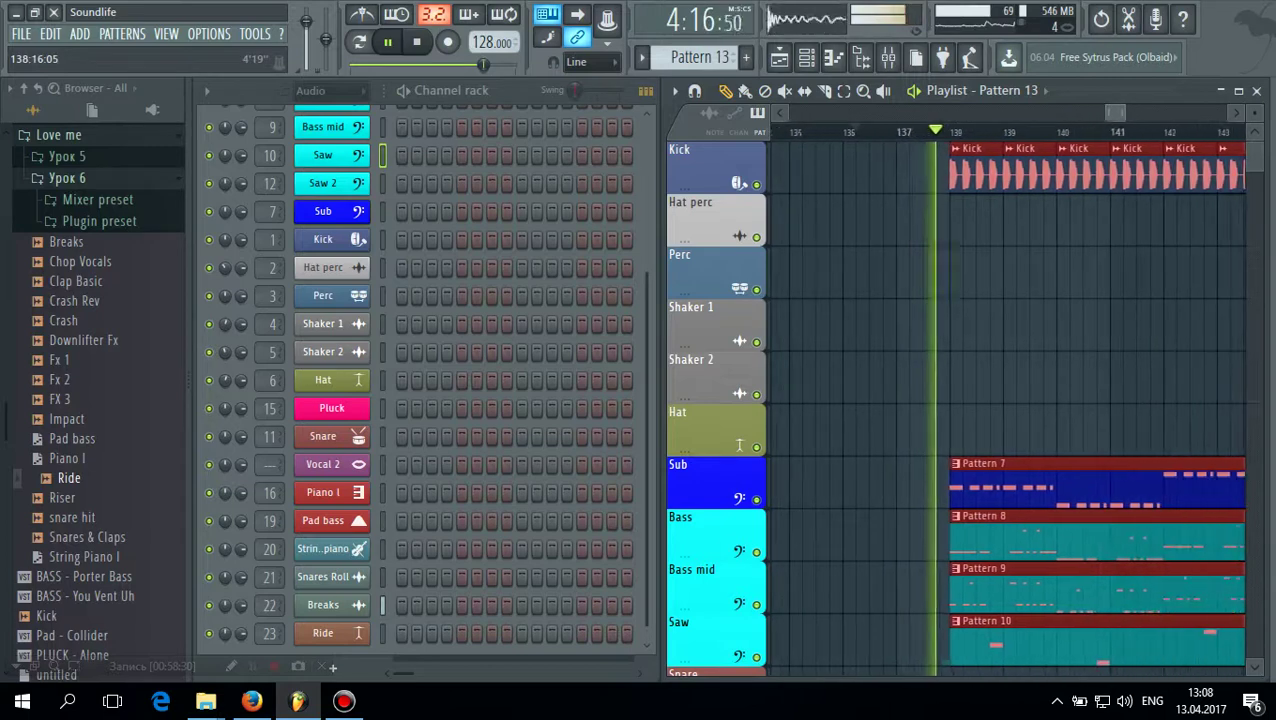
{"action": "scroll", "coordinate": [960, 400], "scroll_direction": "down", "scroll_amount": 4}
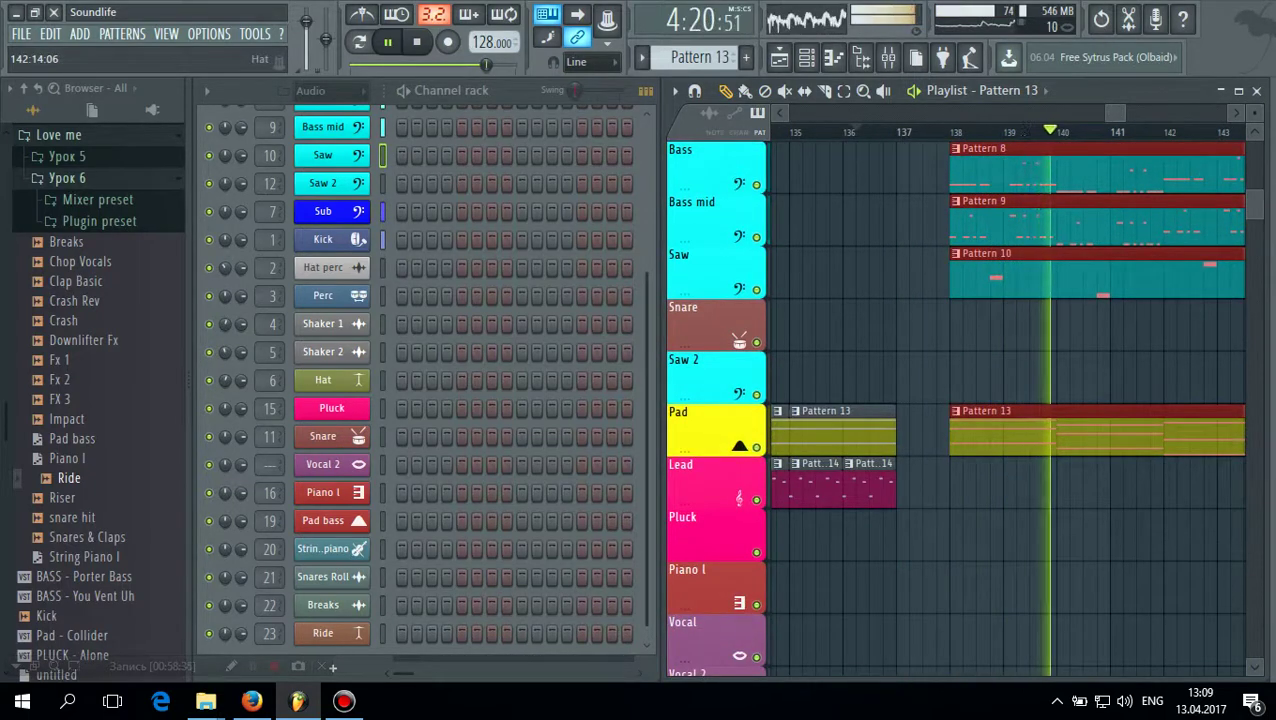
{"action": "scroll", "coordinate": [960, 400], "scroll_direction": "down", "scroll_amount": 10}
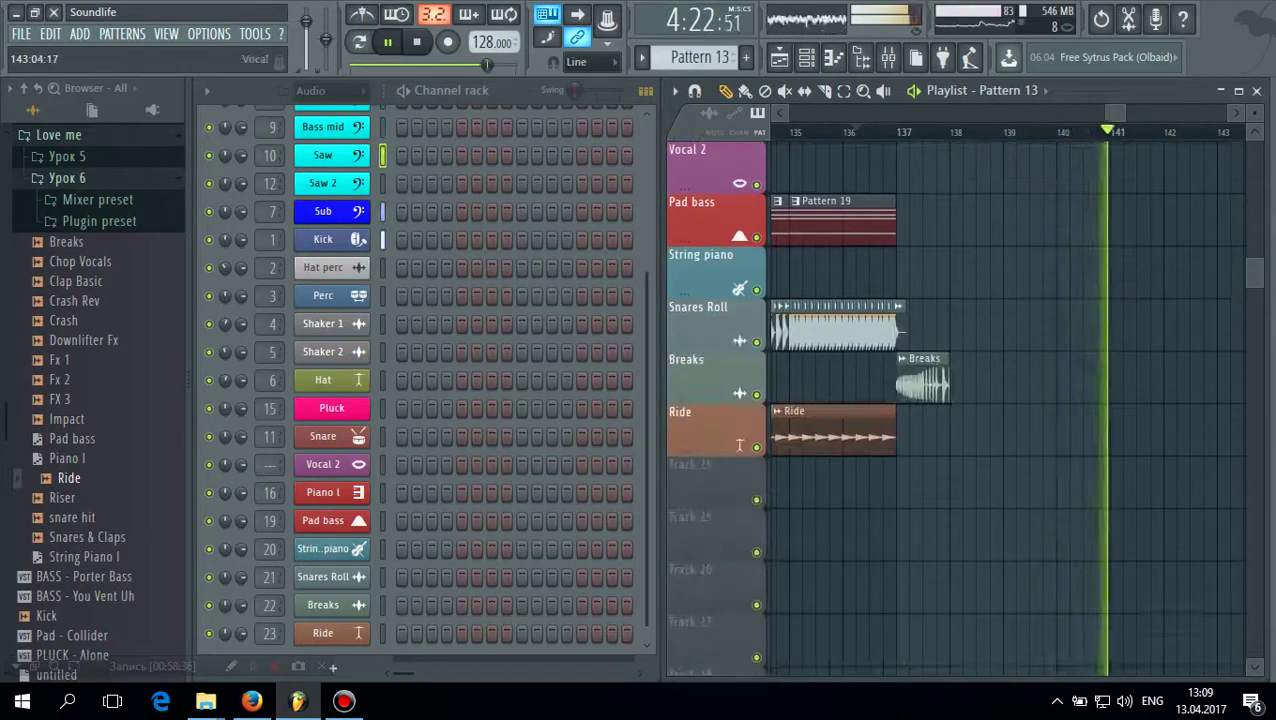
{"action": "scroll", "coordinate": [960, 400], "scroll_direction": "down", "scroll_amount": 5}
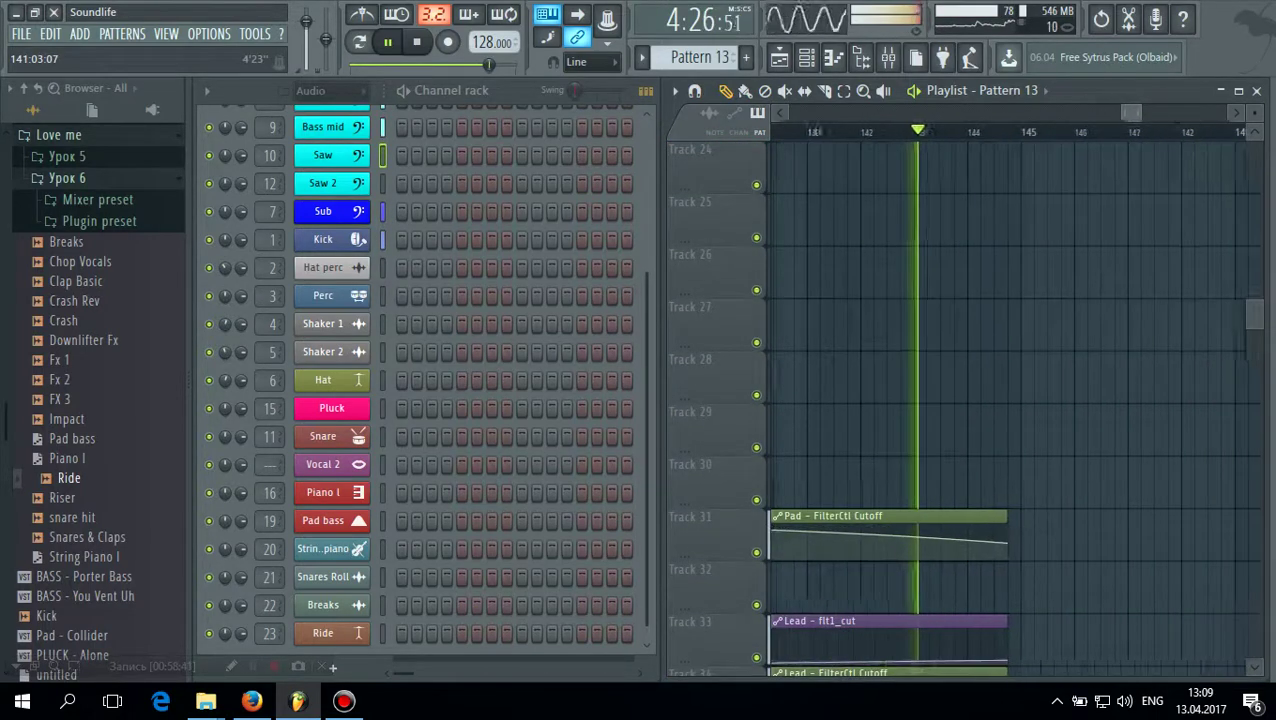
{"action": "left_click_drag", "start_coordinate": [925, 541], "coordinate": [1270, 546]}
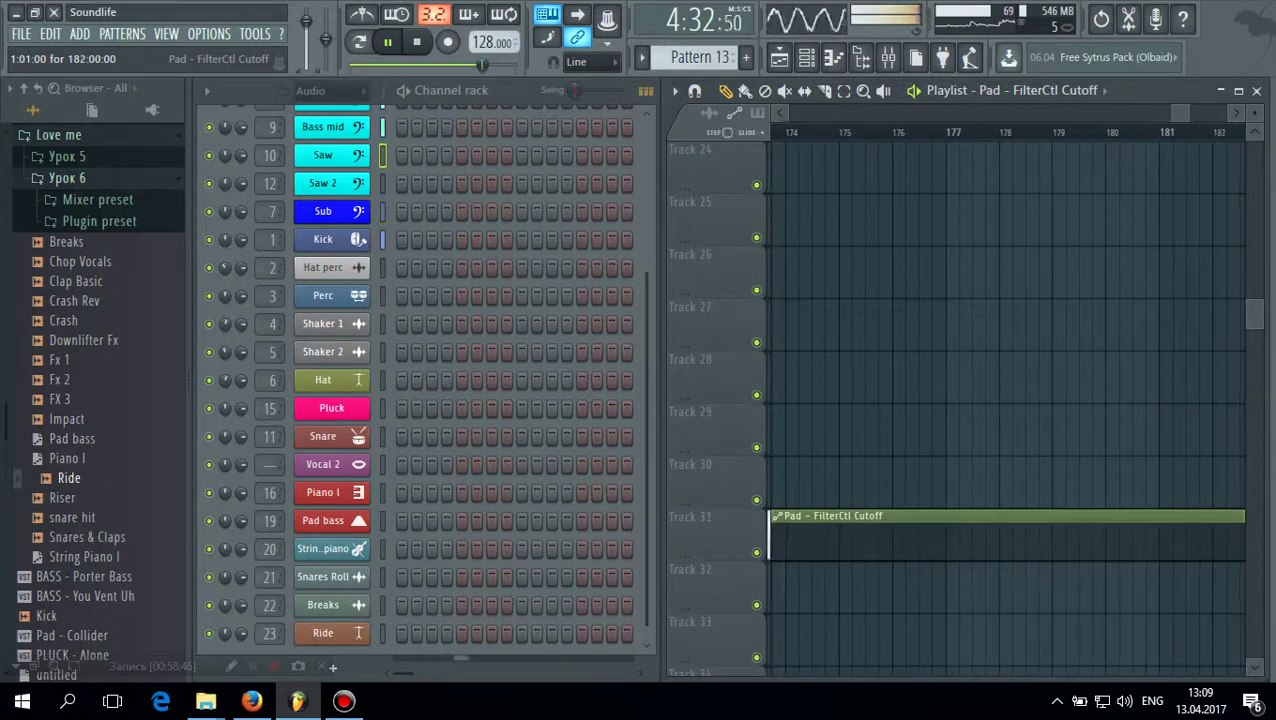
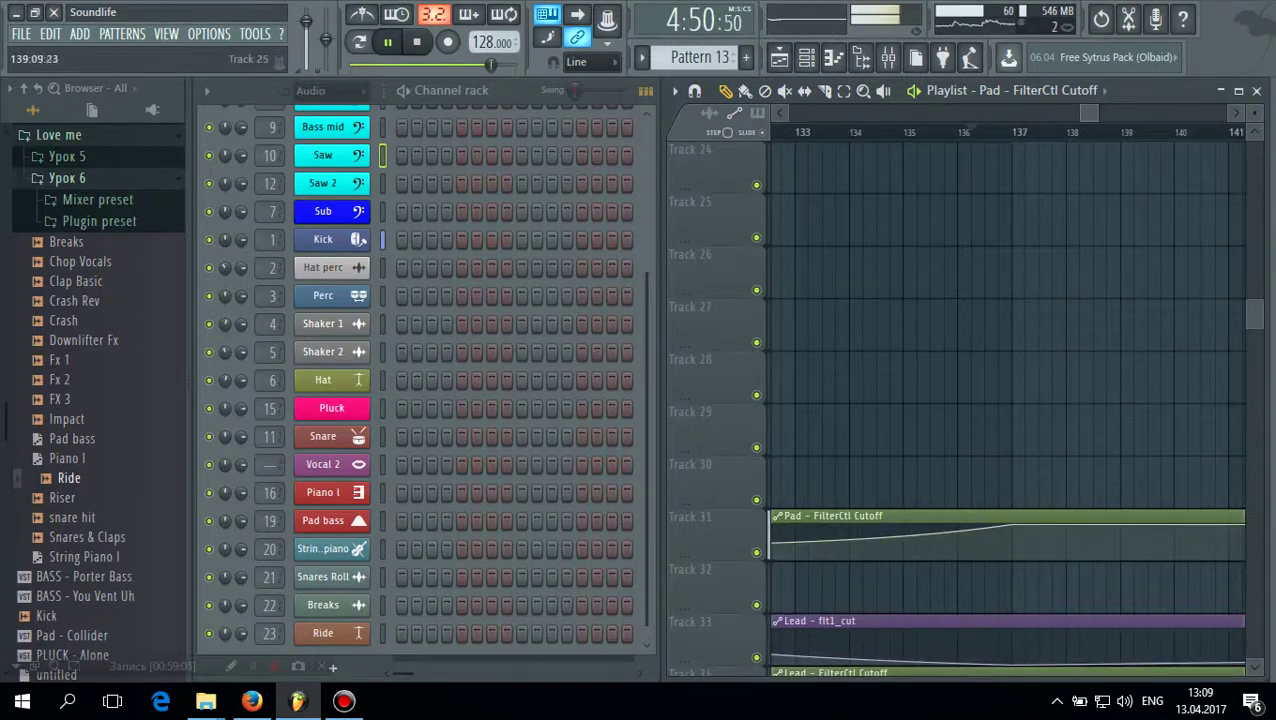
Stop playback and place Pattern 14 on the Lead track at bar 138, lengthened to eight bars, with a repeat at bar 146
{"action": "scroll", "coordinate": [1005, 400], "scroll_direction": "up", "scroll_amount": 10}
{"action": "scroll", "coordinate": [1005, 400], "scroll_direction": "up", "scroll_amount": 1}
{"action": "left_click", "coordinate": [416, 41]}
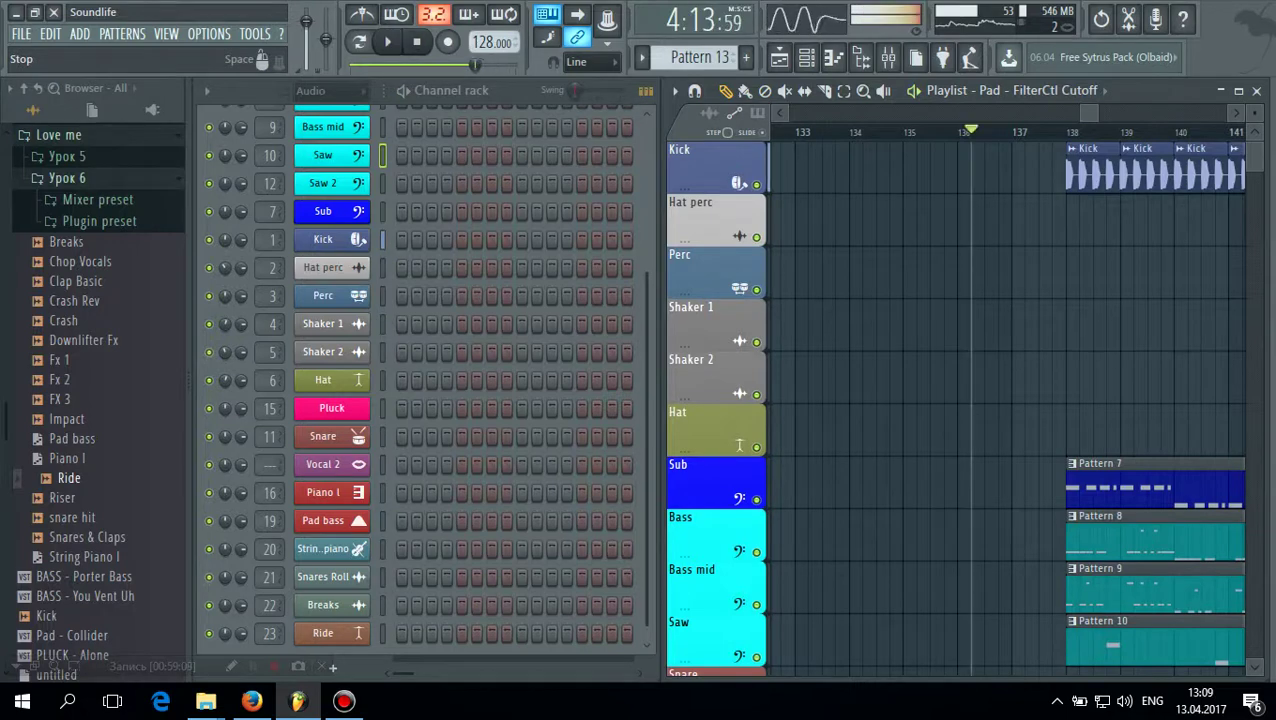
{"action": "scroll", "coordinate": [1005, 400], "scroll_direction": "down", "scroll_amount": 3}
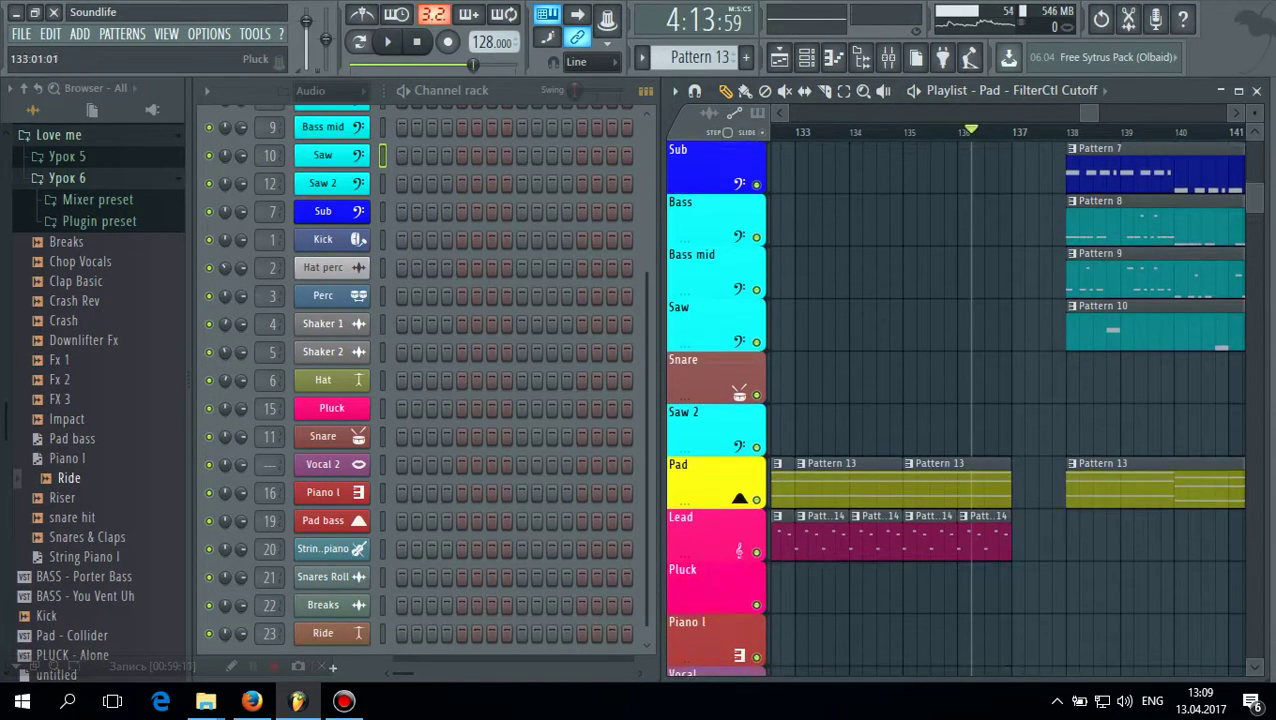
{"action": "left_click", "coordinate": [985, 540]}
{"action": "left_click", "coordinate": [1080, 540]}
{"action": "left_click_drag", "start_coordinate": [1118, 540], "coordinate": [992, 540]}
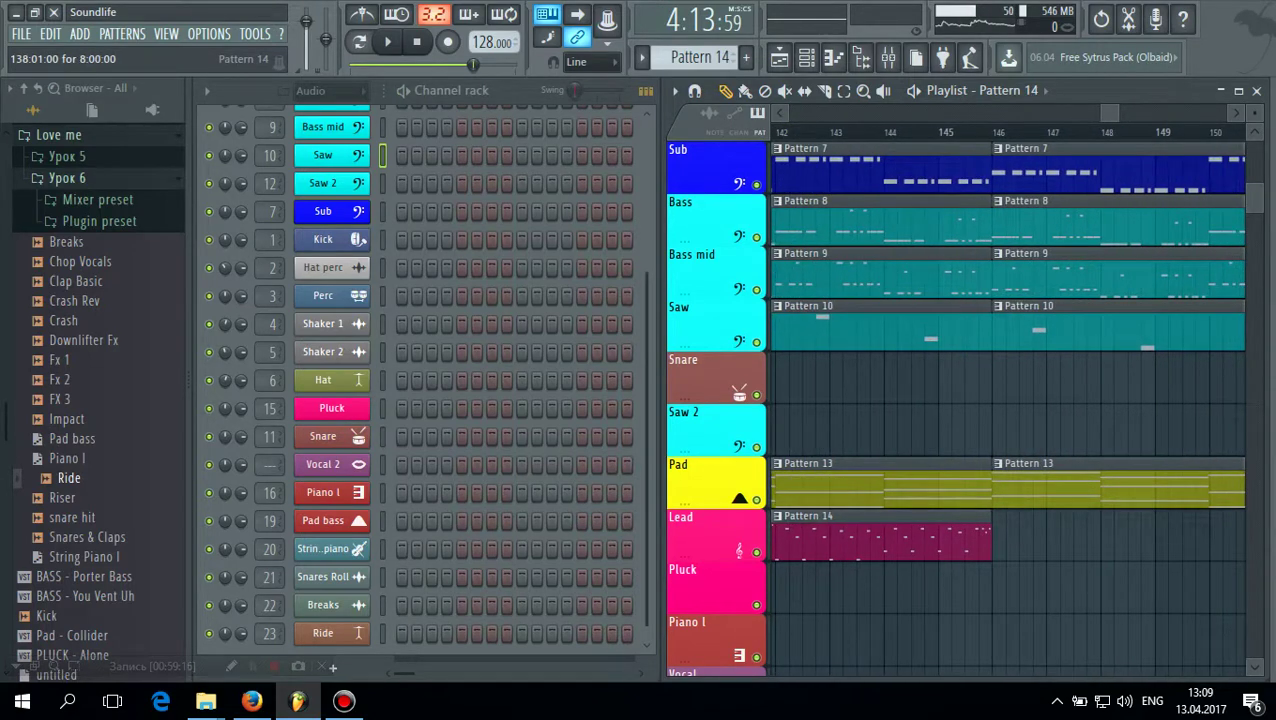
{"action": "left_click", "coordinate": [1000, 541]}
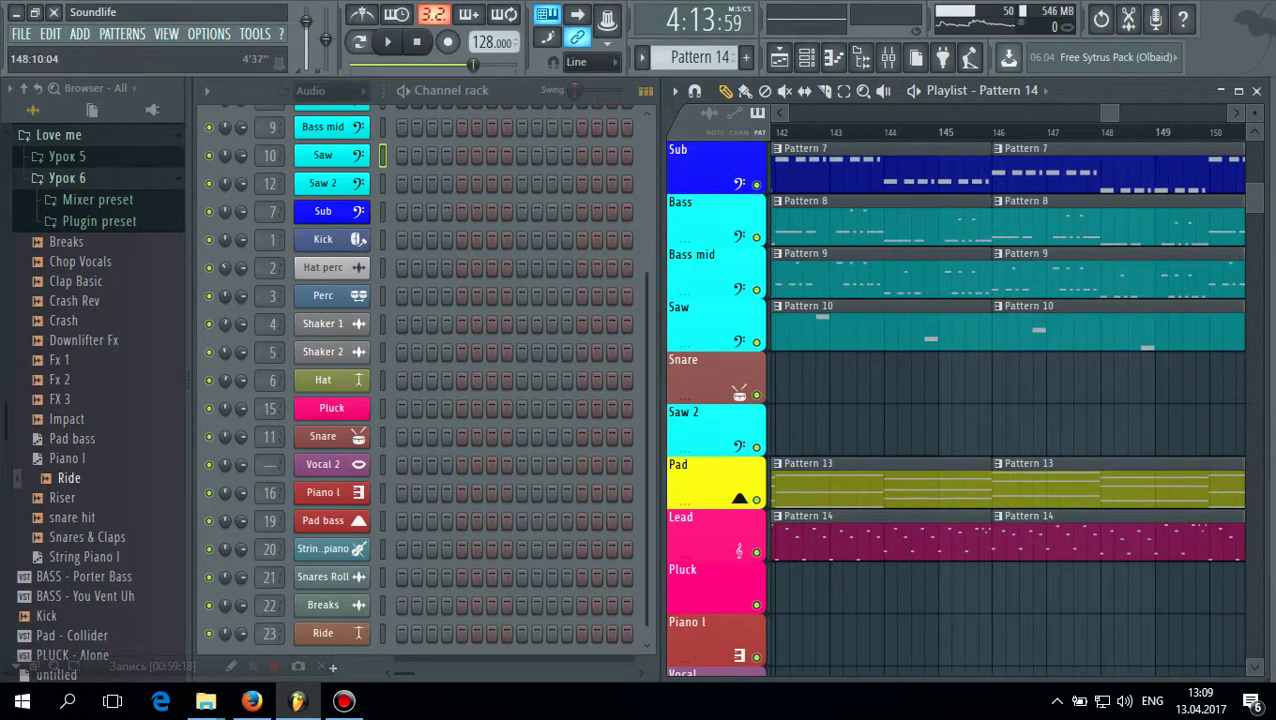
Play the arrangement from bar 136 to audition the drop with the added Lead clips and check the automation tracks
{"action": "left_click_drag", "start_coordinate": [1109, 113], "coordinate": [1094, 113]}
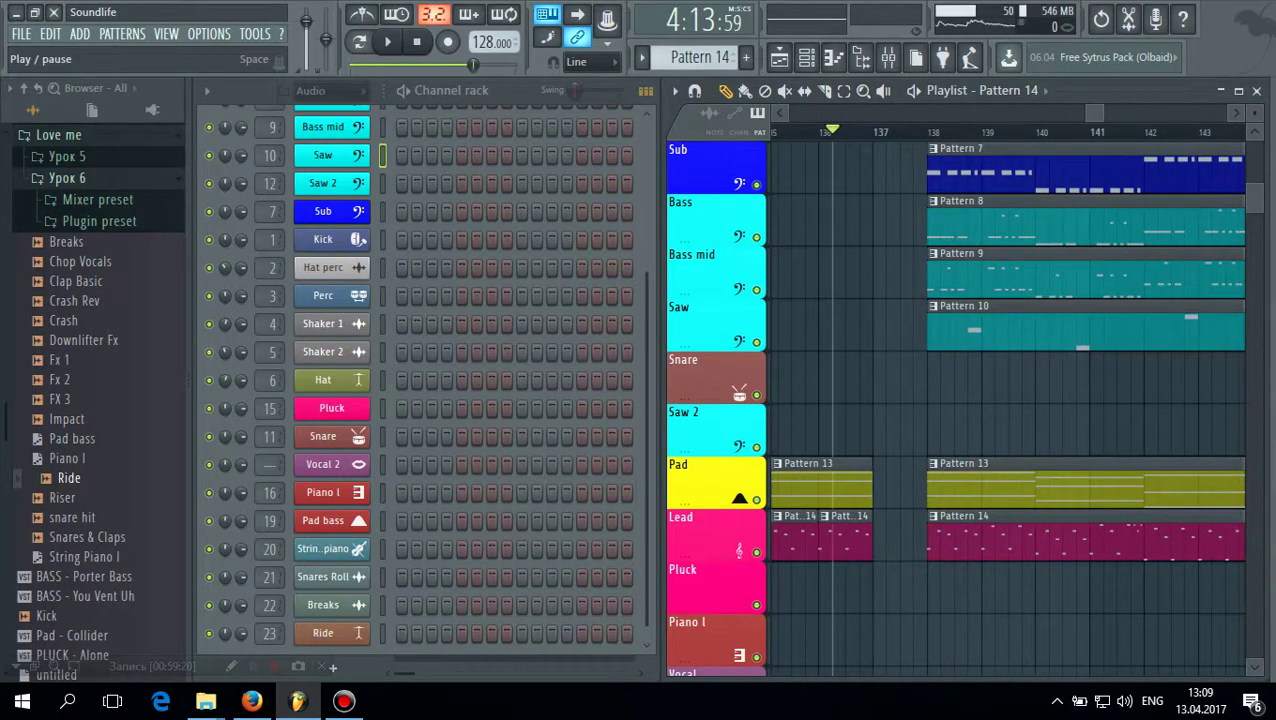
{"action": "left_click", "coordinate": [388, 41]}
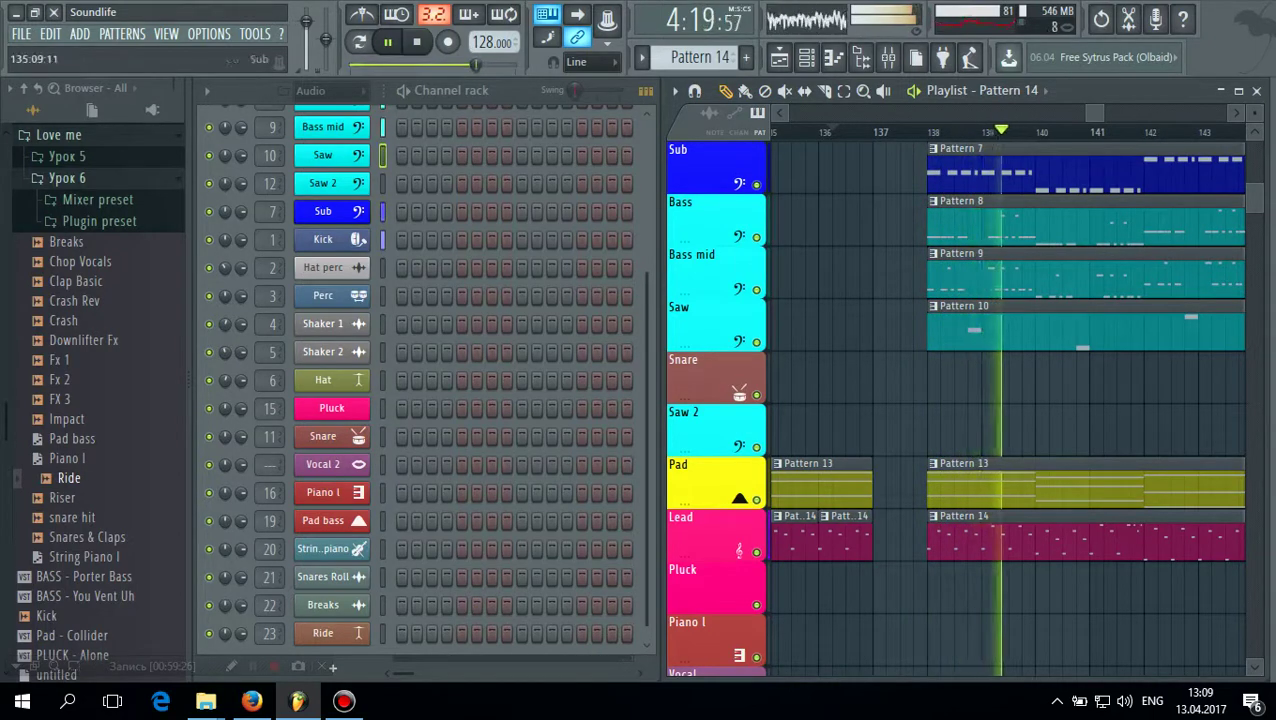
{"action": "scroll", "coordinate": [955, 408], "scroll_direction": "down", "scroll_amount": 5}
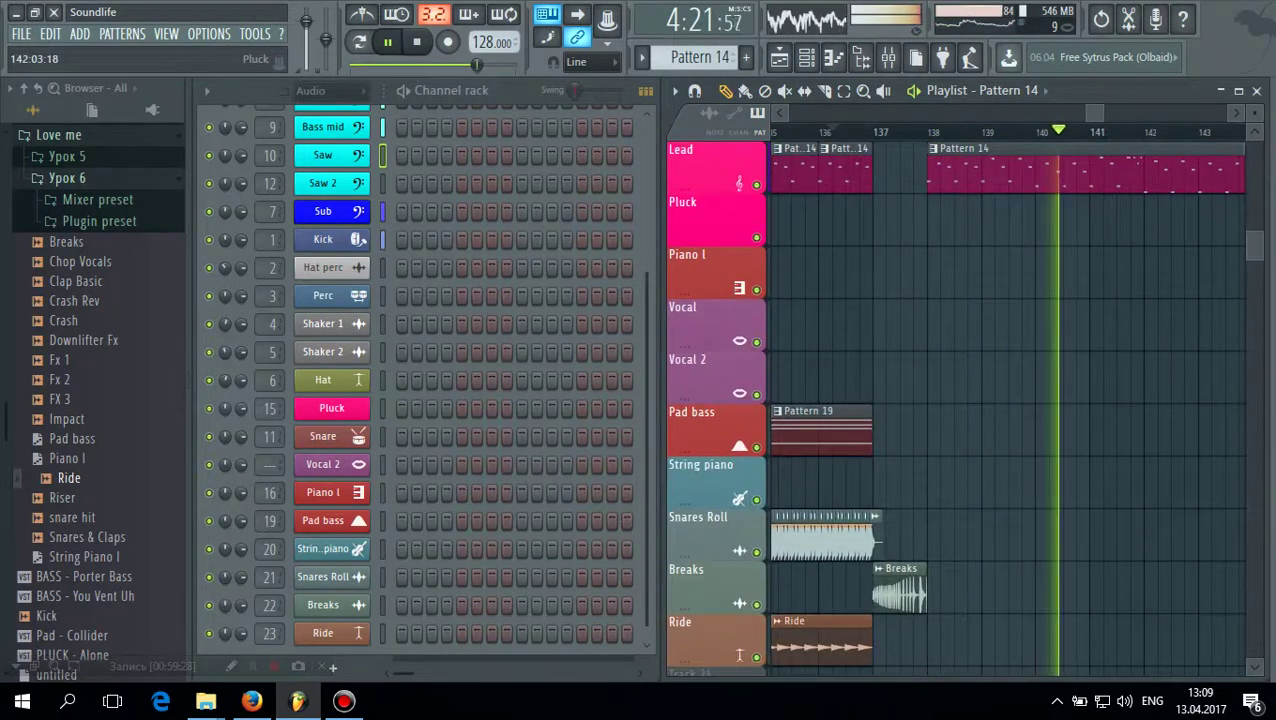
{"action": "scroll", "coordinate": [955, 408], "scroll_direction": "down", "scroll_amount": 5}
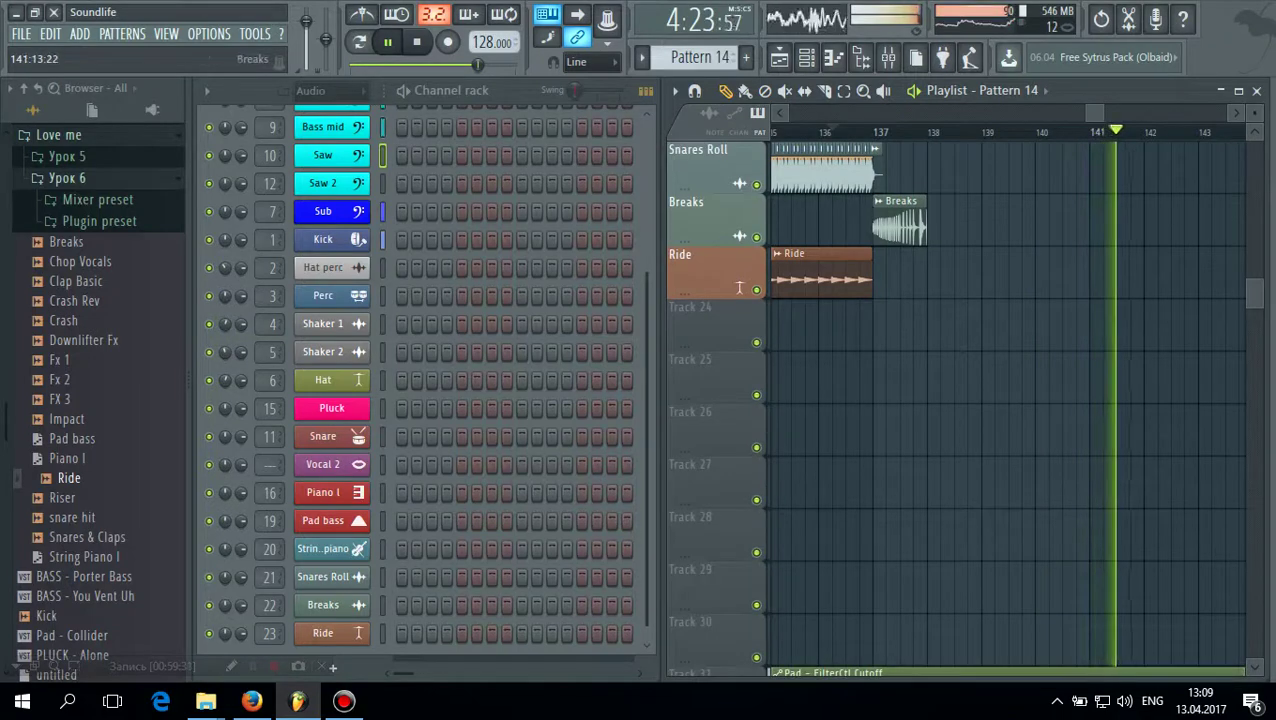
{"action": "scroll", "coordinate": [740, 288], "scroll_direction": "down", "scroll_amount": 4}
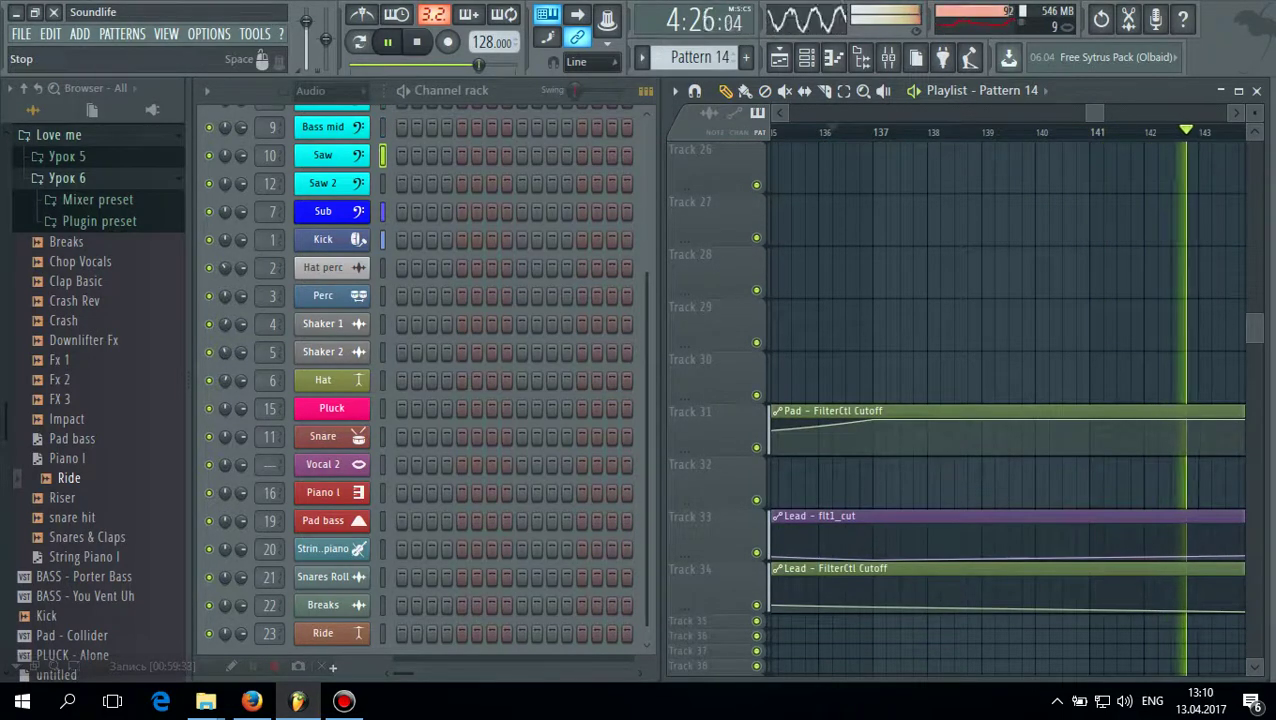
{"action": "left_click", "coordinate": [416, 41]}
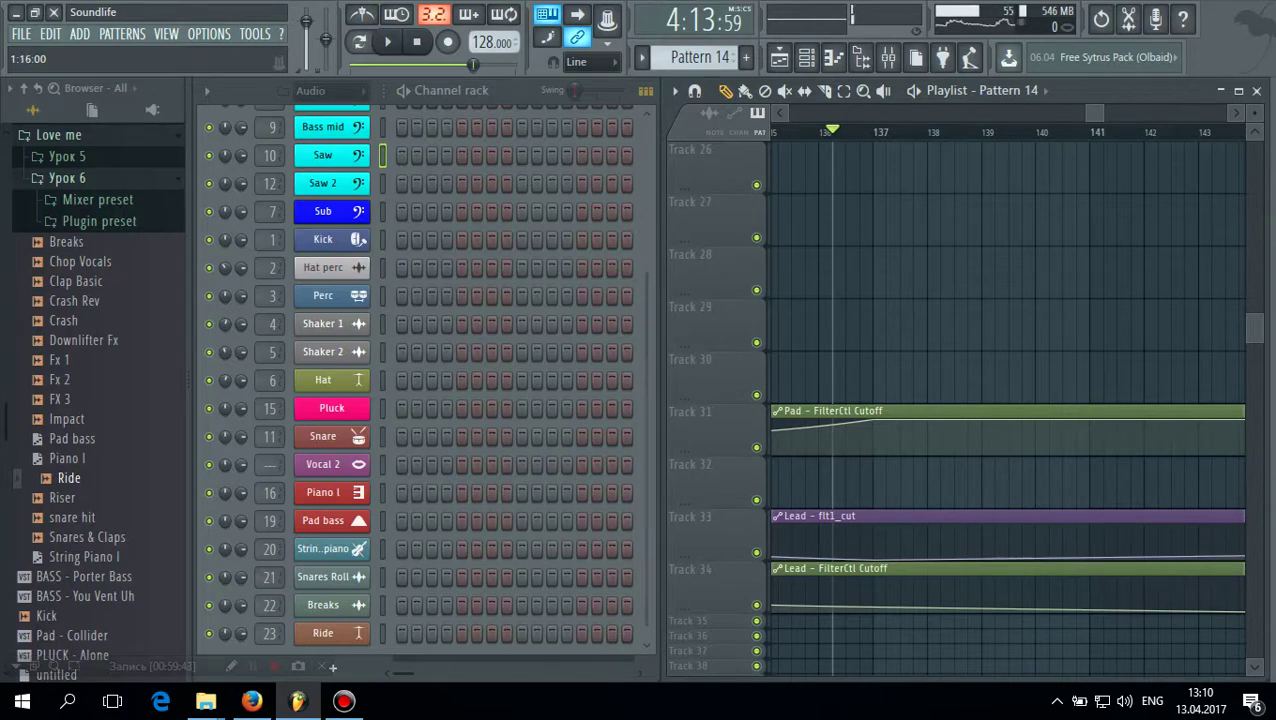
Enable fixed size buffers with the maximum buffer size from host for the Spire Lead channel in its plugin processing options
{"action": "left_click_drag", "start_coordinate": [646, 340], "coordinate": [646, 188]}
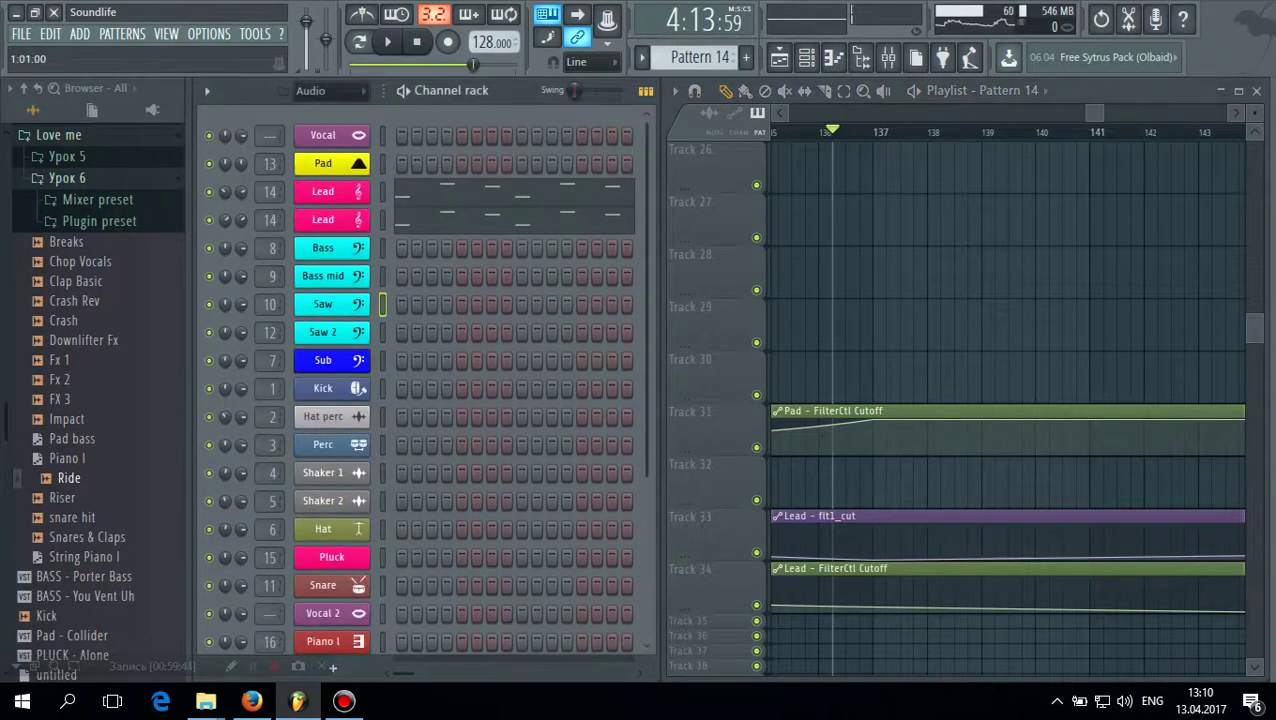
{"action": "left_click", "coordinate": [322, 191]}
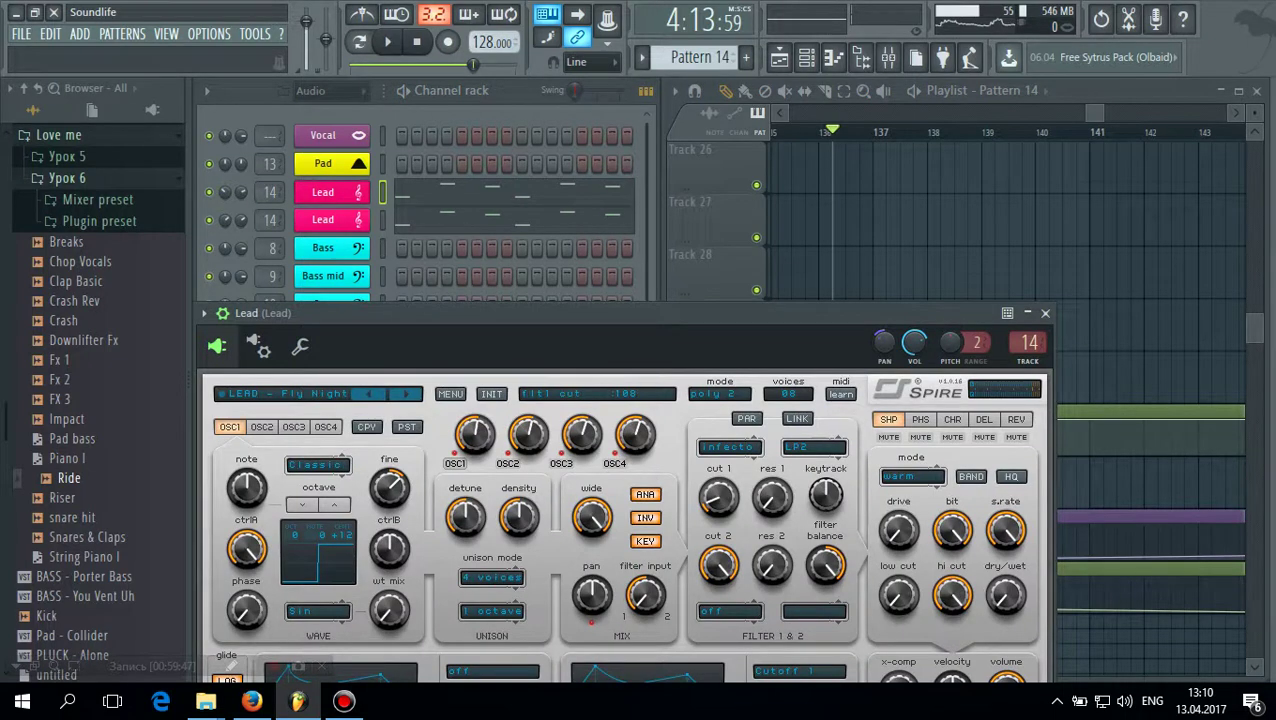
{"action": "left_click", "coordinate": [258, 346]}
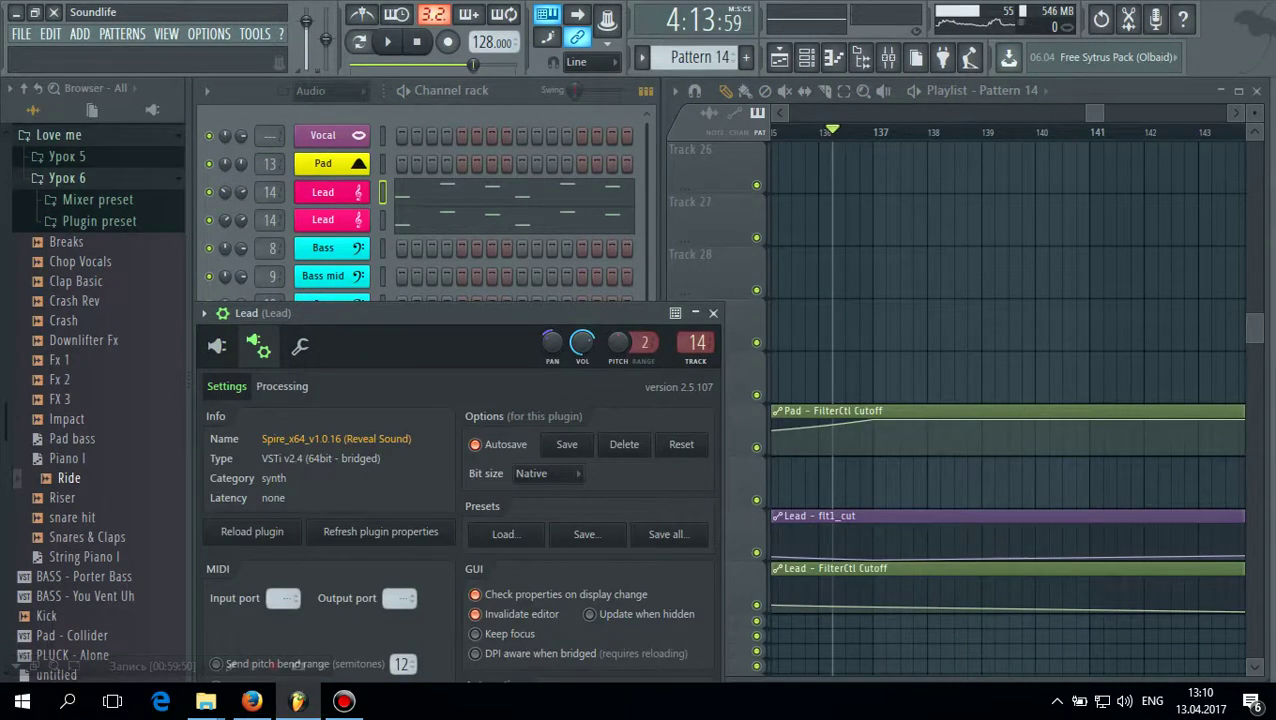
{"action": "left_click", "coordinate": [282, 386]}
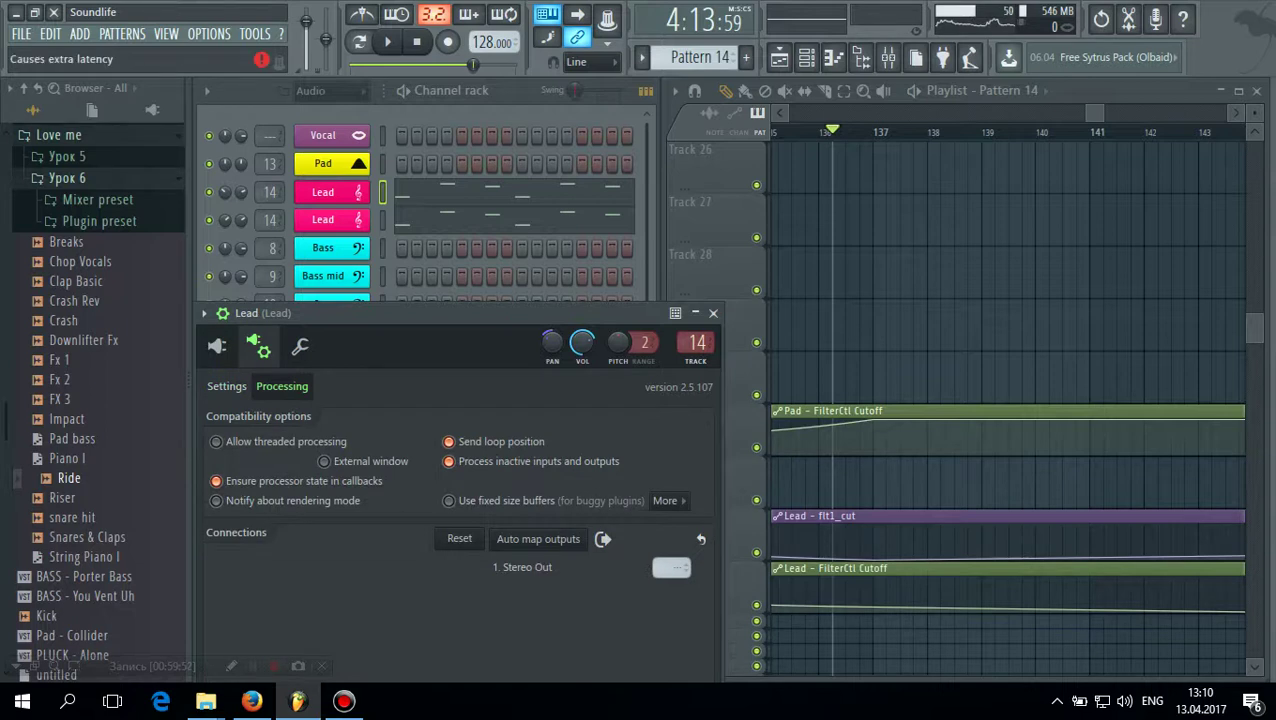
{"action": "left_click", "coordinate": [449, 500]}
{"action": "left_click", "coordinate": [795, 463]}
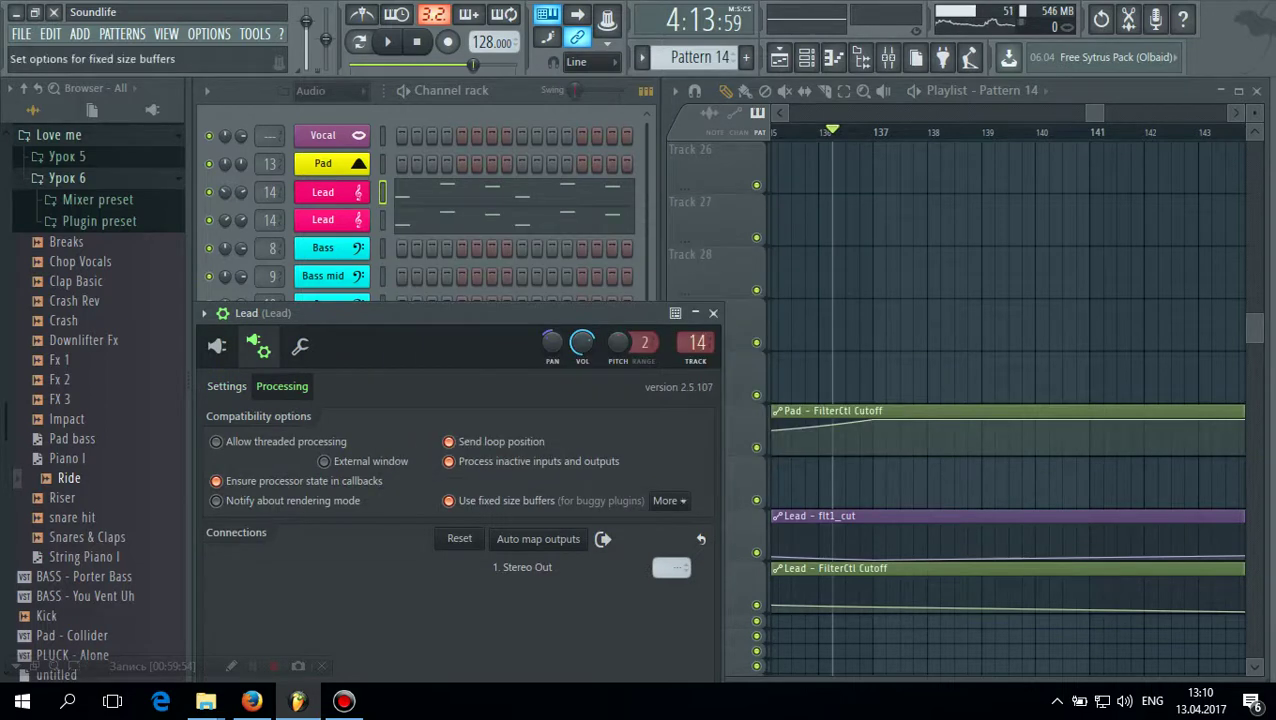
{"action": "left_click", "coordinate": [667, 501]}
{"action": "left_click", "coordinate": [750, 540]}
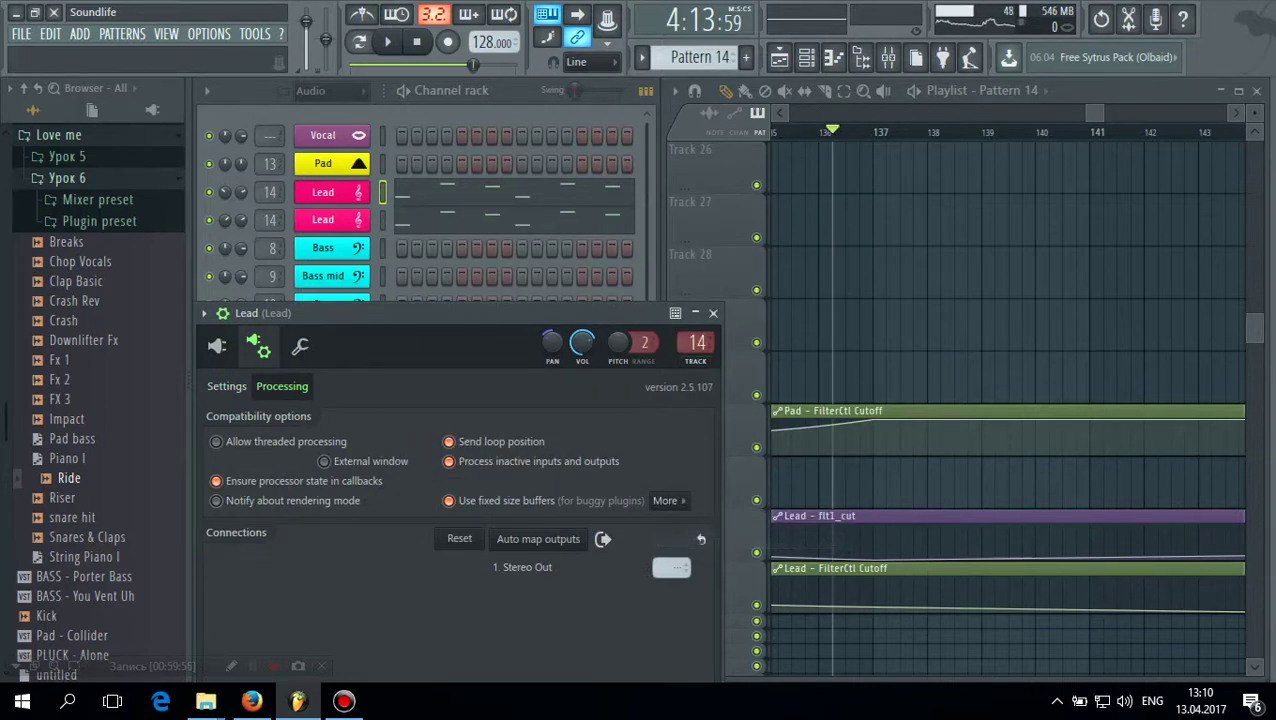
{"action": "left_click", "coordinate": [713, 313]}
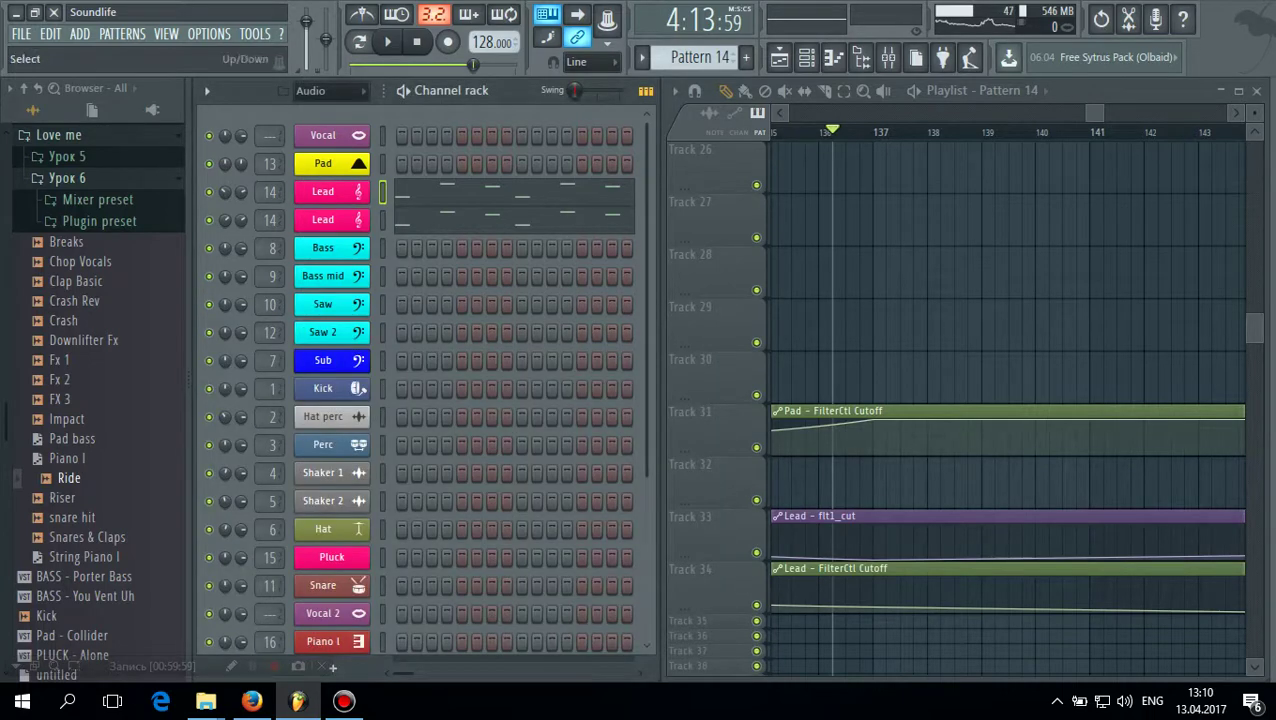
Check the Sylenth1 plugins of the second Lead and the Bass channels, and replay the drop from bar 136
{"action": "left_click", "coordinate": [323, 219]}
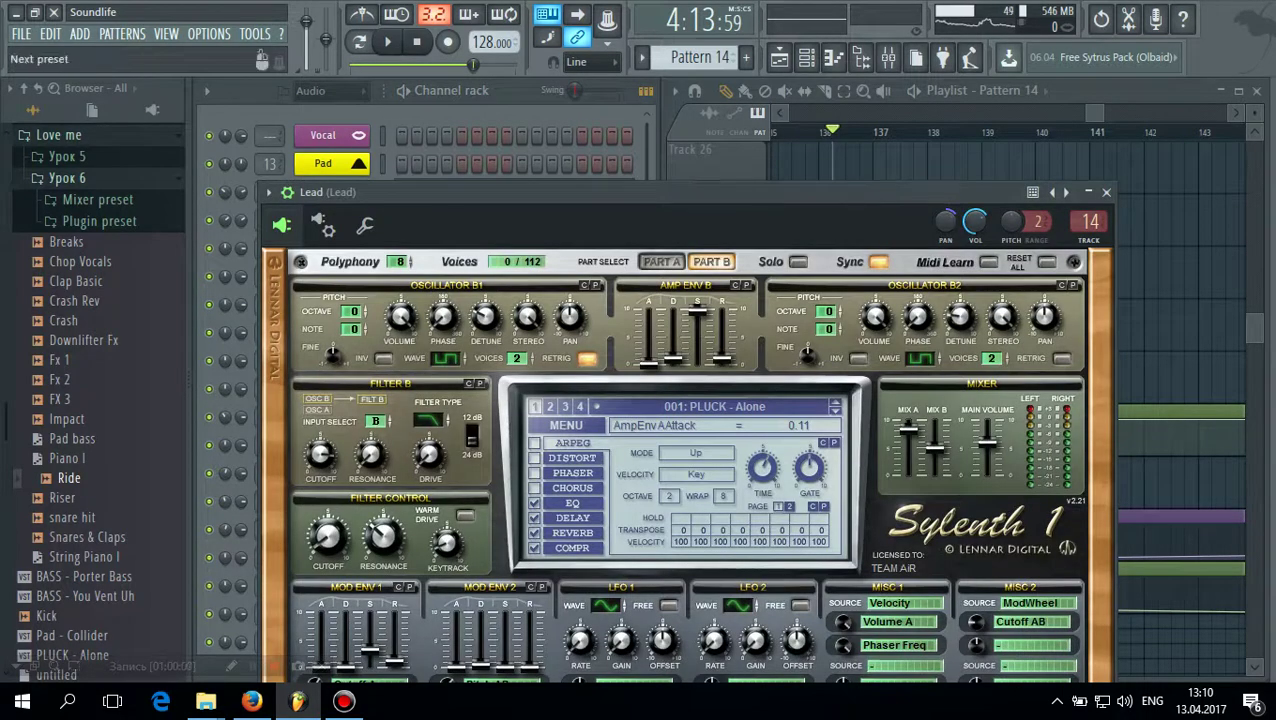
{"action": "left_click", "coordinate": [1105, 192]}
{"action": "left_click", "coordinate": [387, 41]}
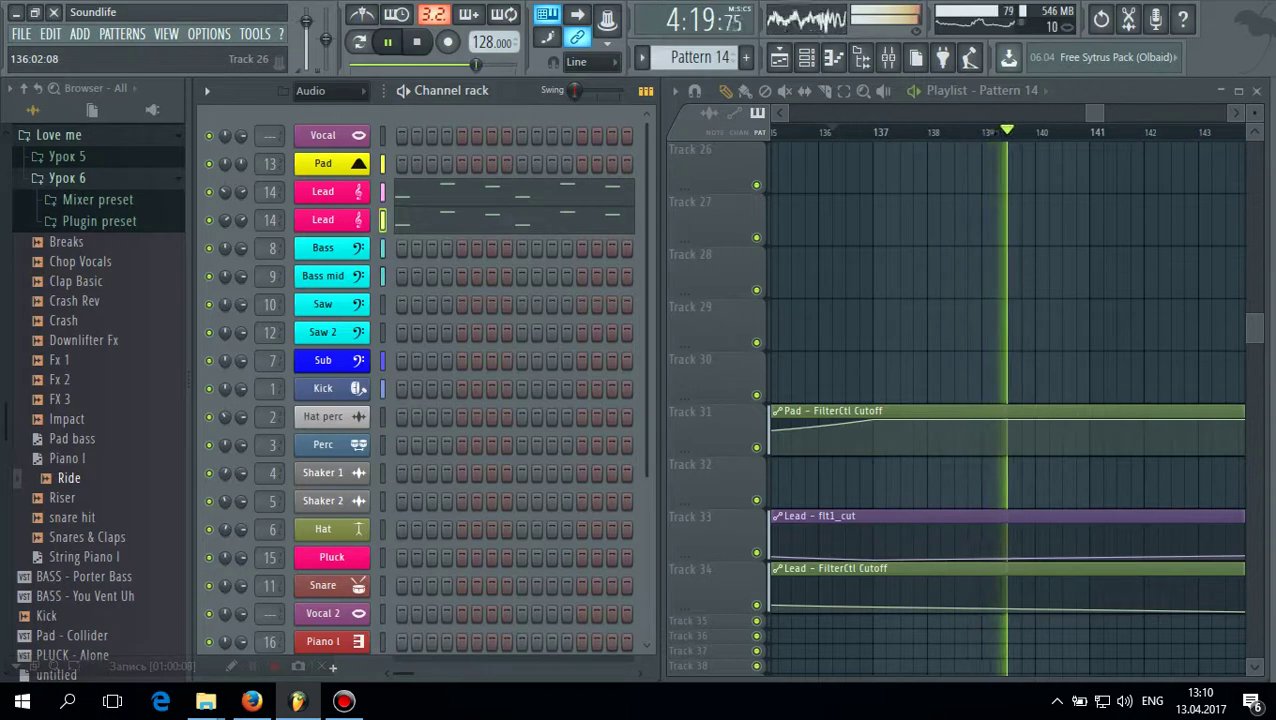
{"action": "key", "text": "space"}
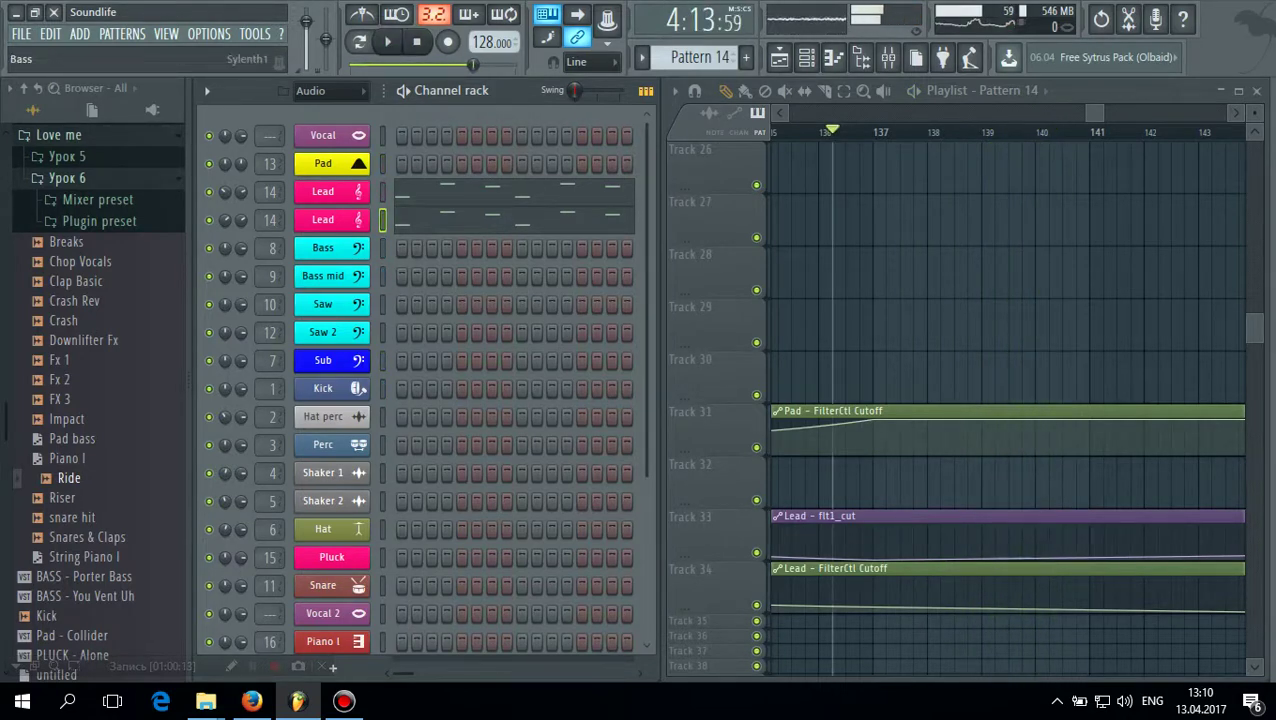
{"action": "left_click", "coordinate": [322, 247]}
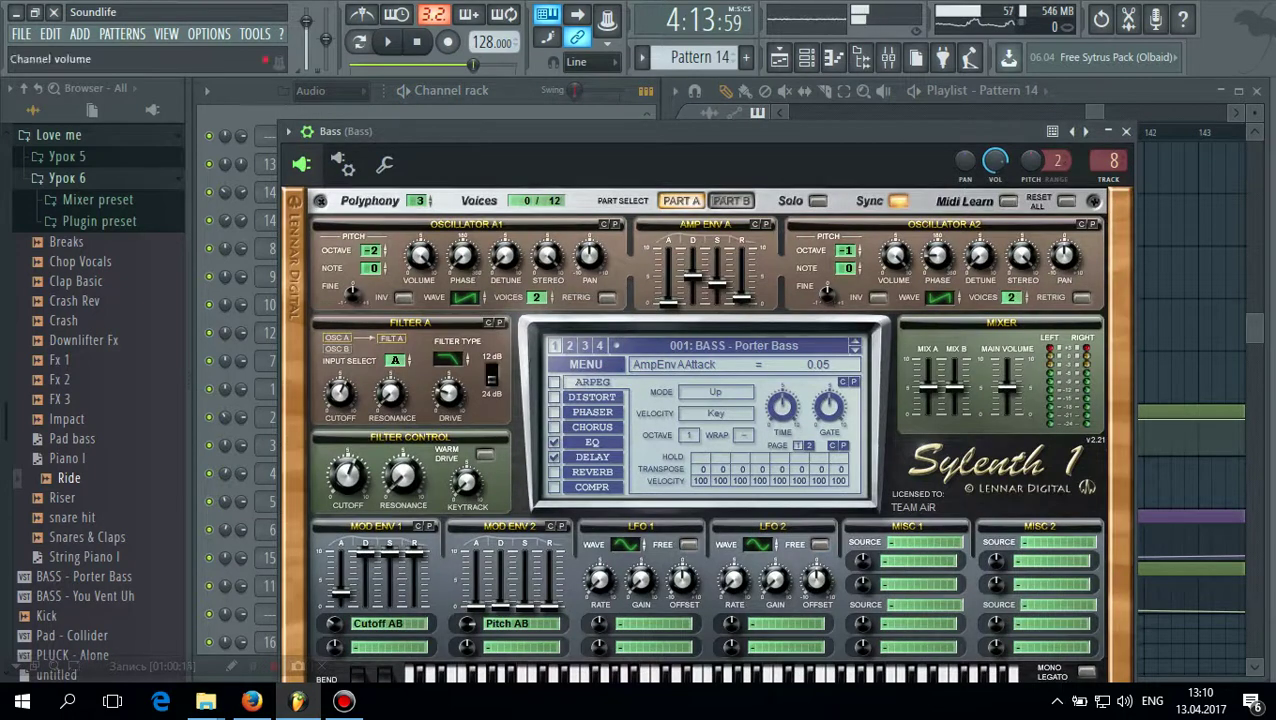
{"action": "left_click", "coordinate": [1126, 131]}
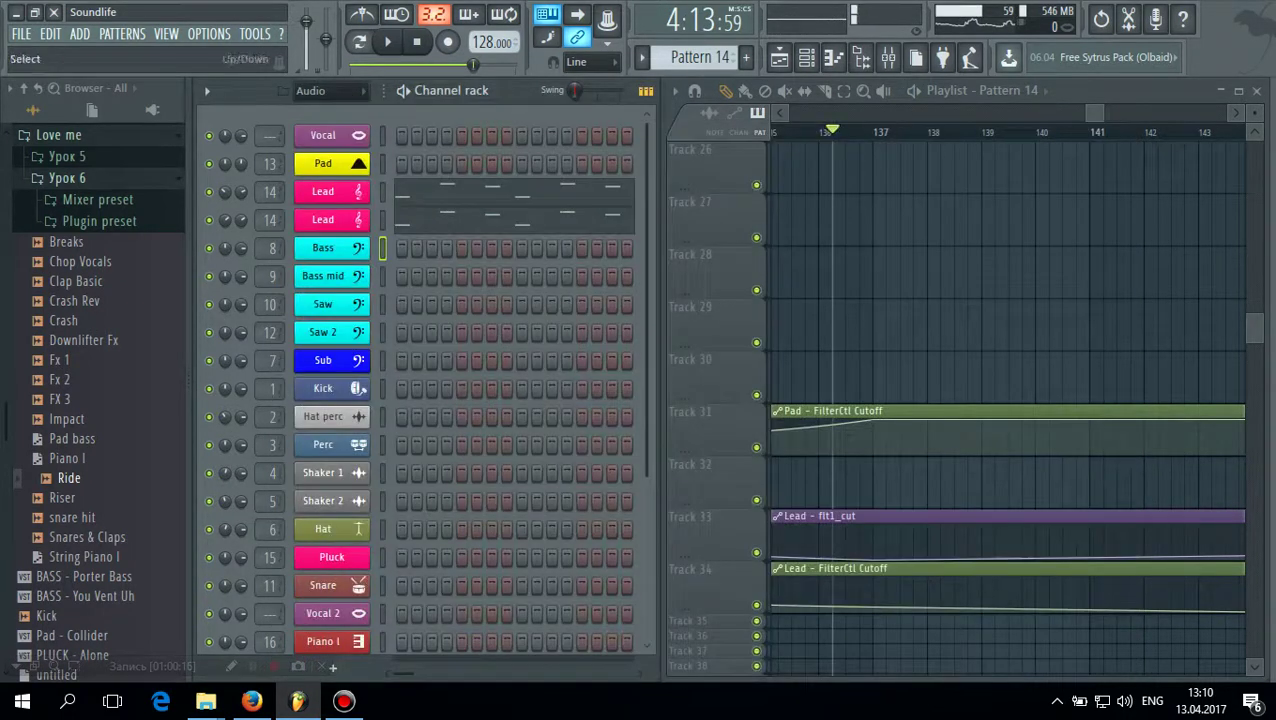
Enable fixed size buffers with the maximum buffer size from host for the Bass mid channel's Spire plugin
{"action": "left_click", "coordinate": [322, 276]}
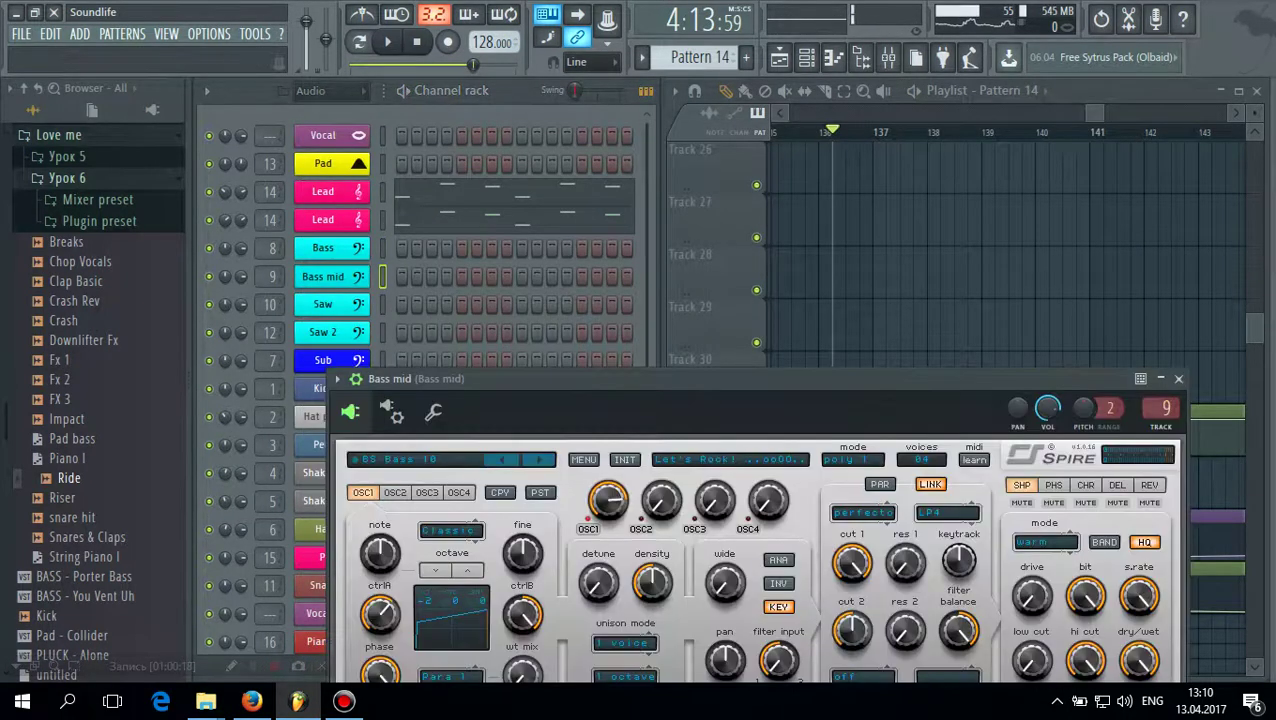
{"action": "left_click", "coordinate": [391, 411]}
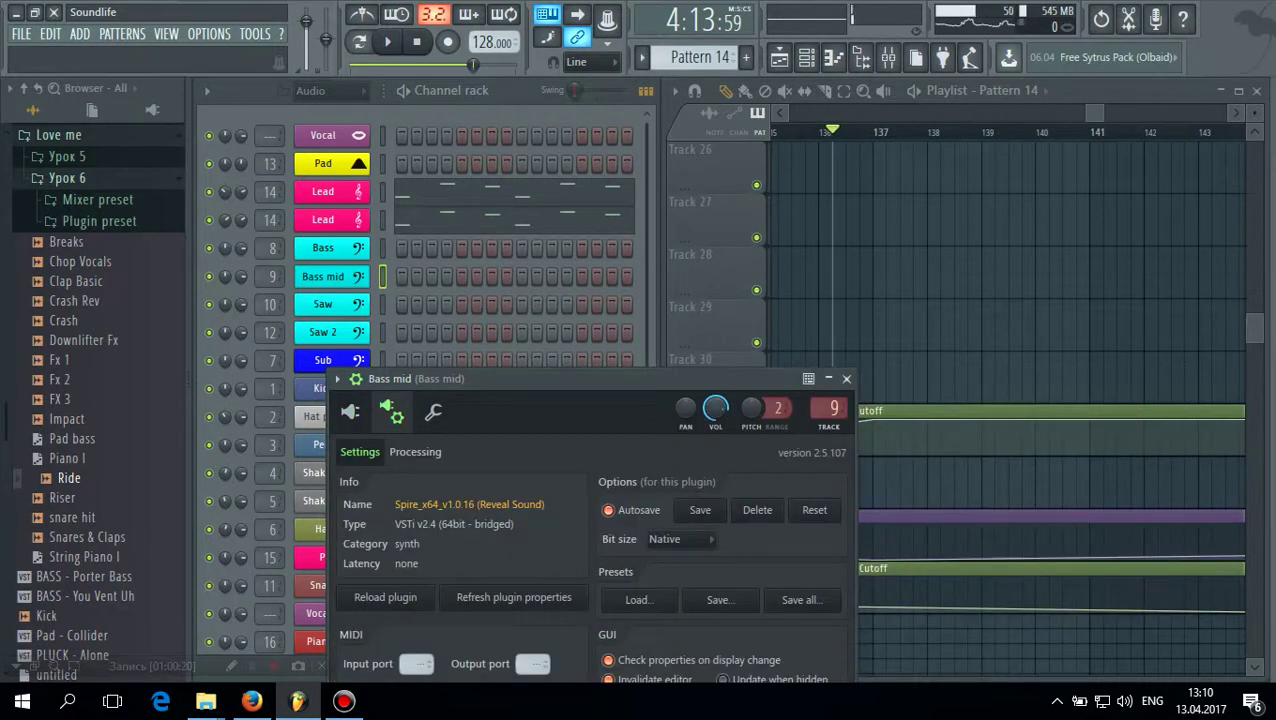
{"action": "left_click", "coordinate": [415, 451]}
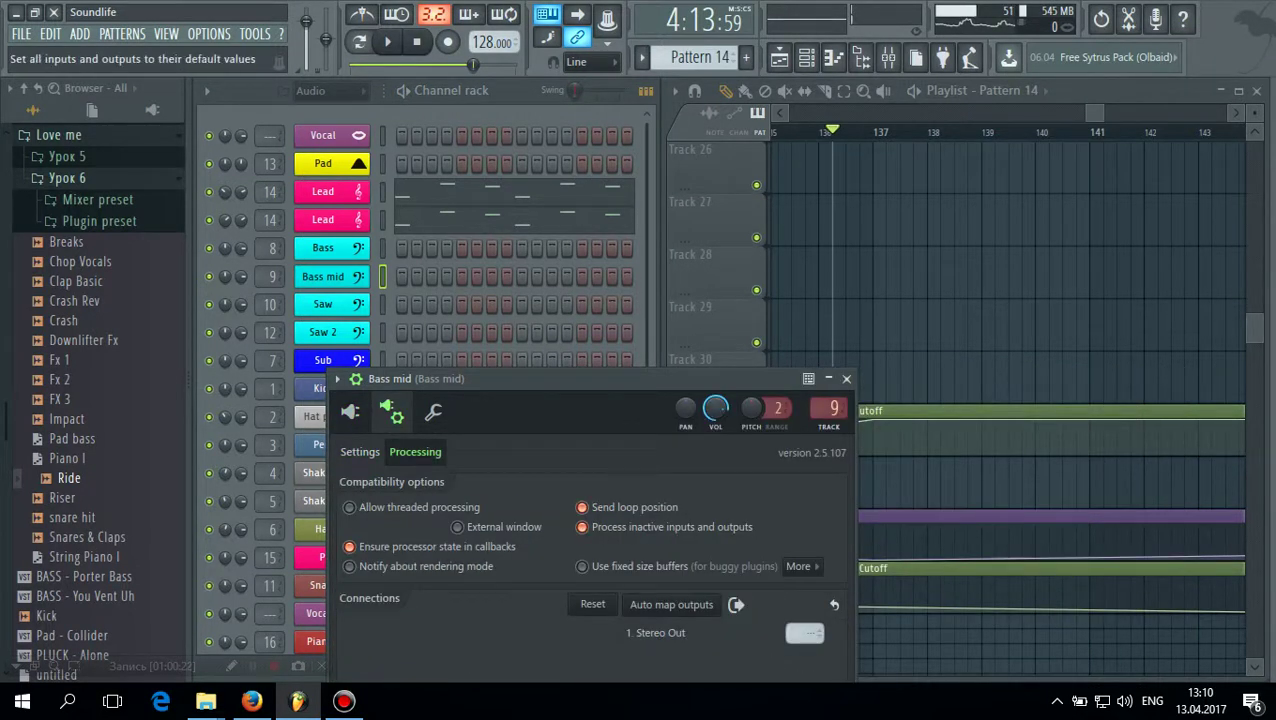
{"action": "left_click", "coordinate": [582, 566]}
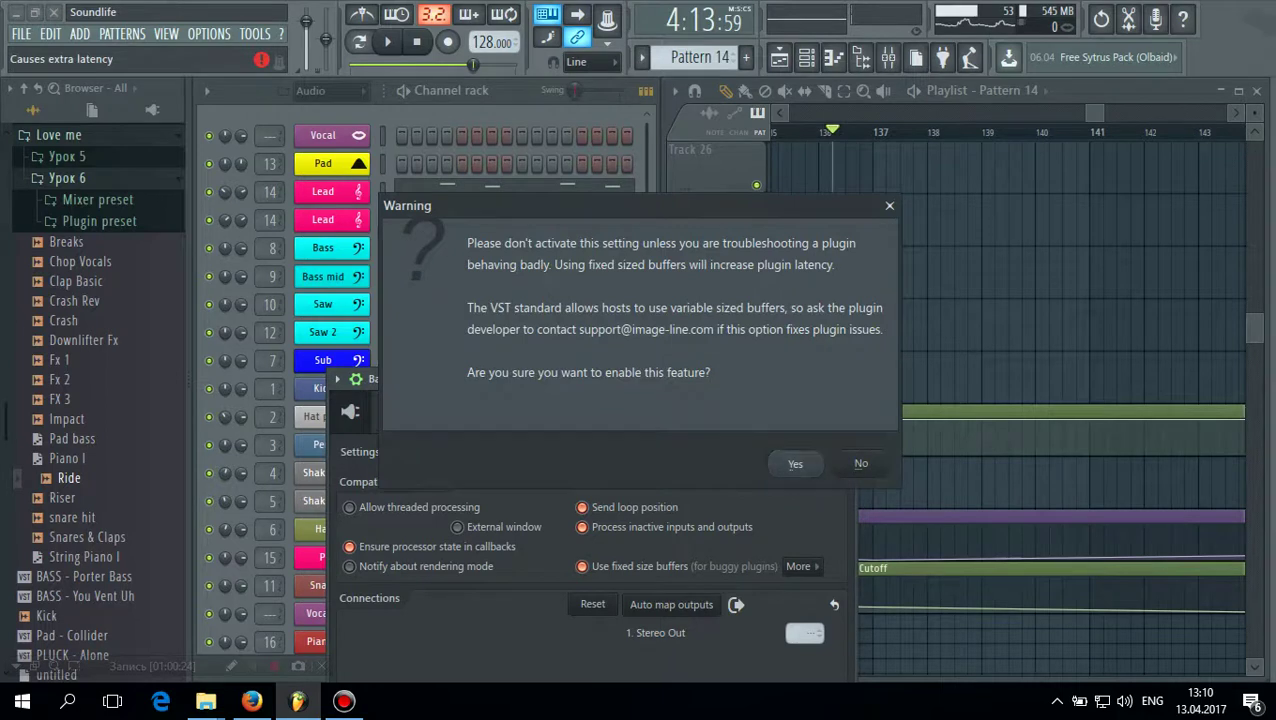
{"action": "left_click", "coordinate": [795, 463]}
{"action": "left_click", "coordinate": [800, 566]}
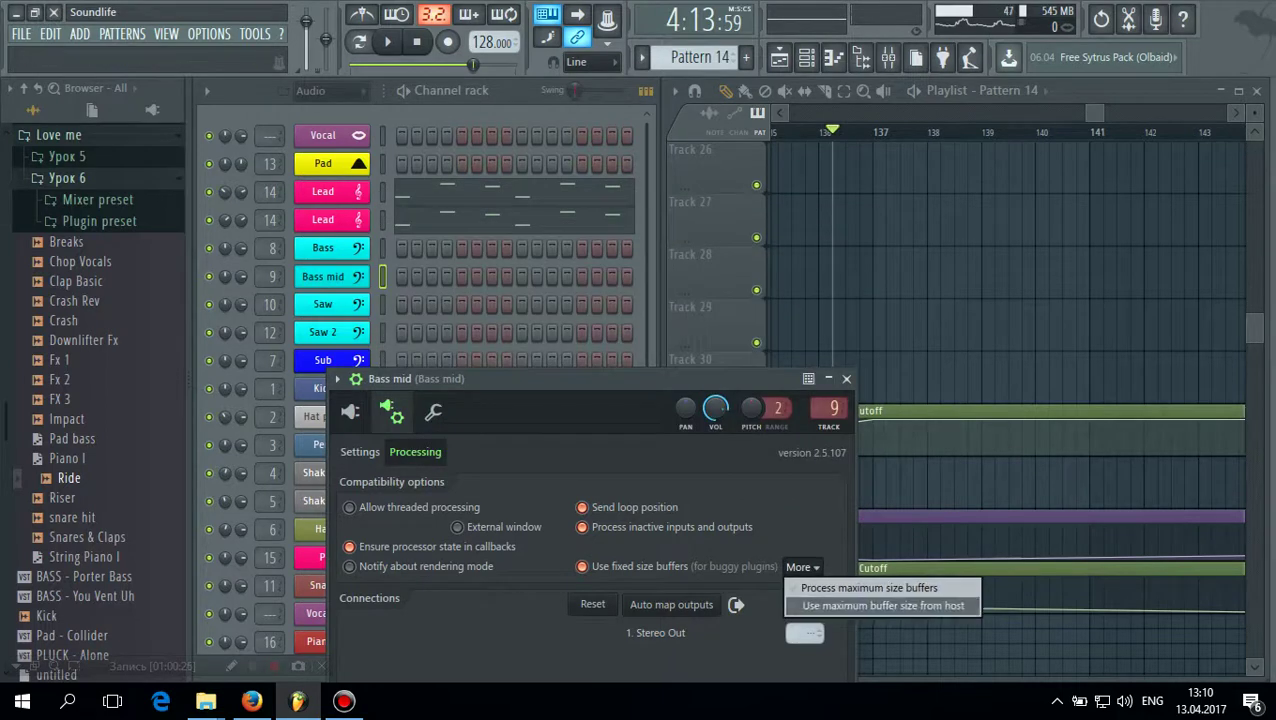
{"action": "left_click", "coordinate": [880, 605]}
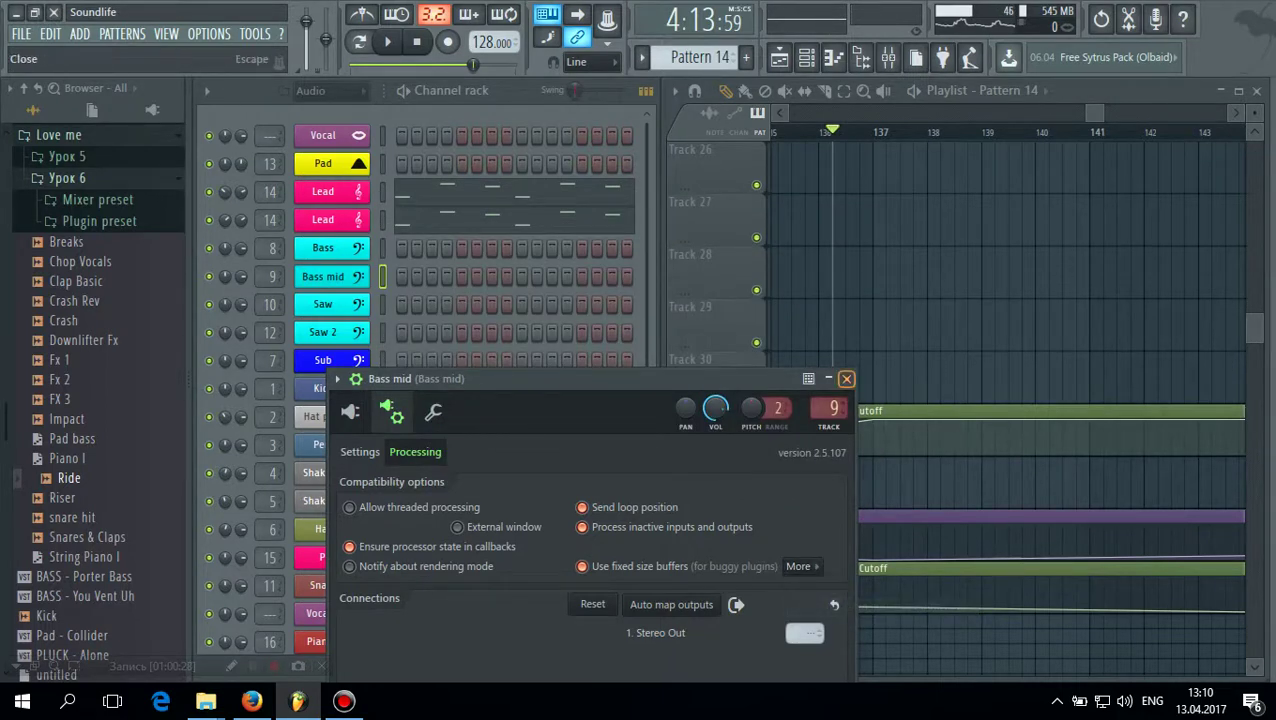
{"action": "left_click", "coordinate": [846, 378]}
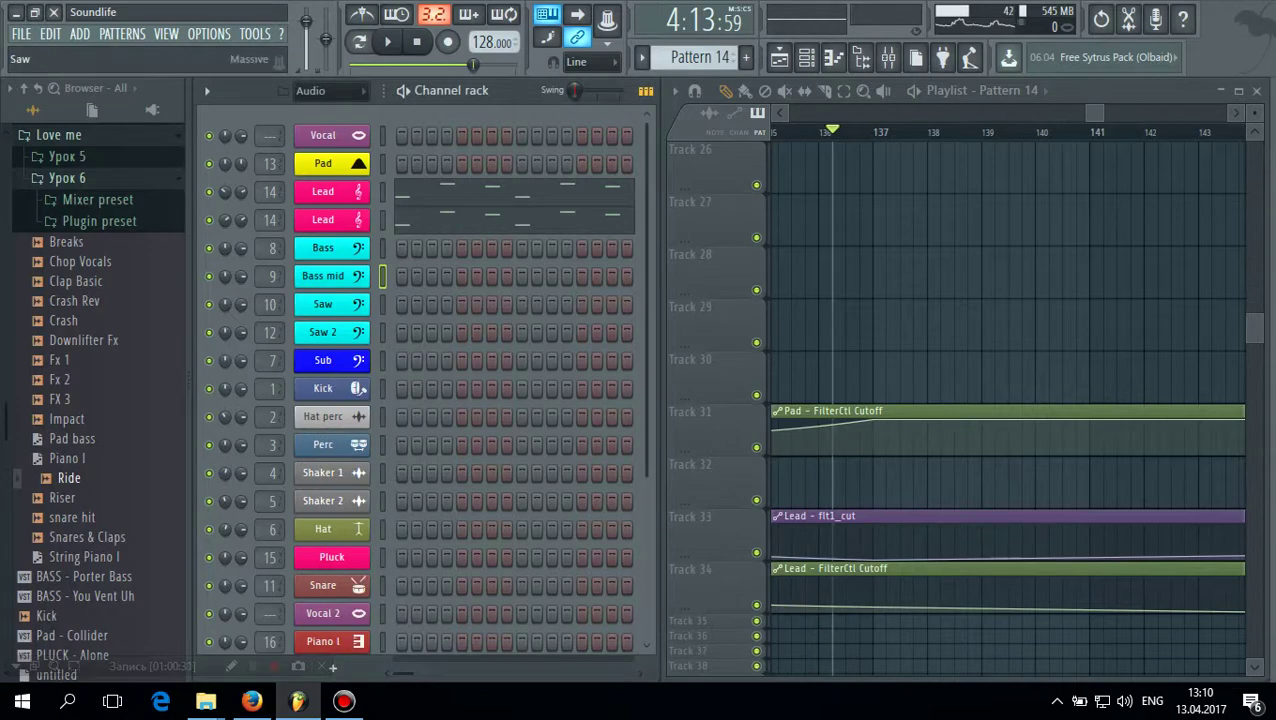
Check the plugins loaded on the Saw and Sub channels
{"action": "left_click", "coordinate": [322, 303]}
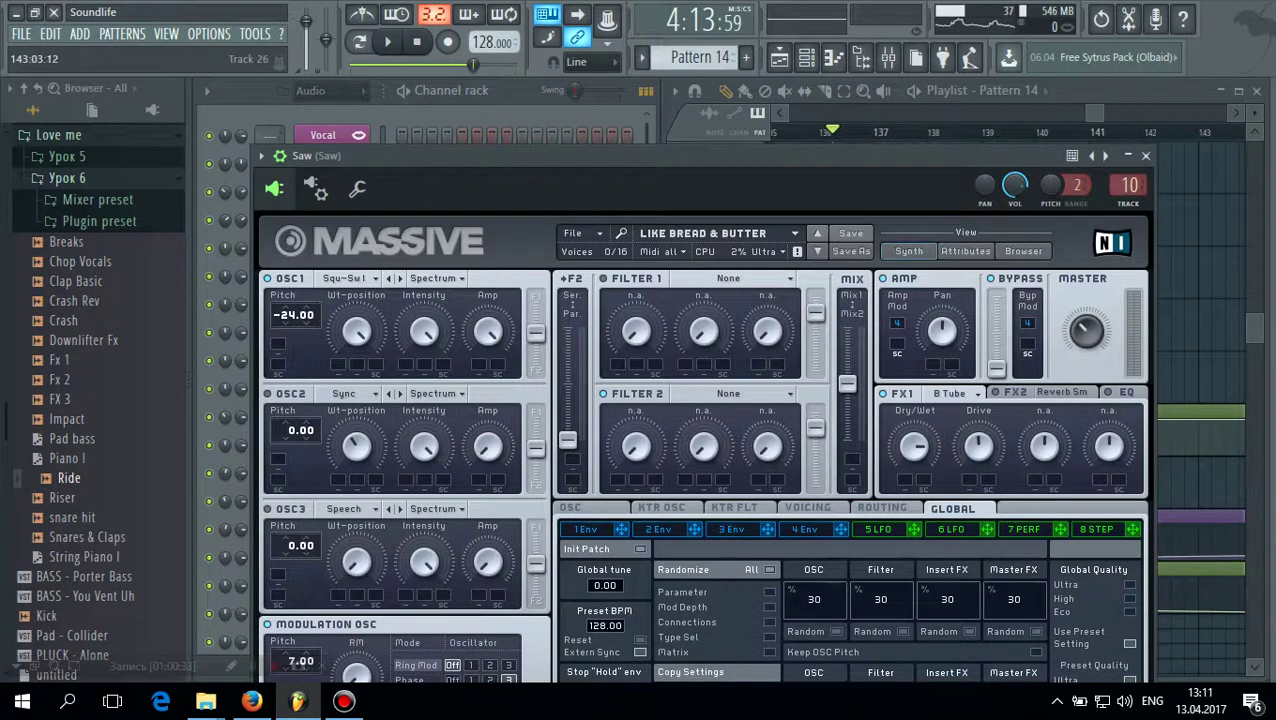
{"action": "left_click", "coordinate": [1146, 156]}
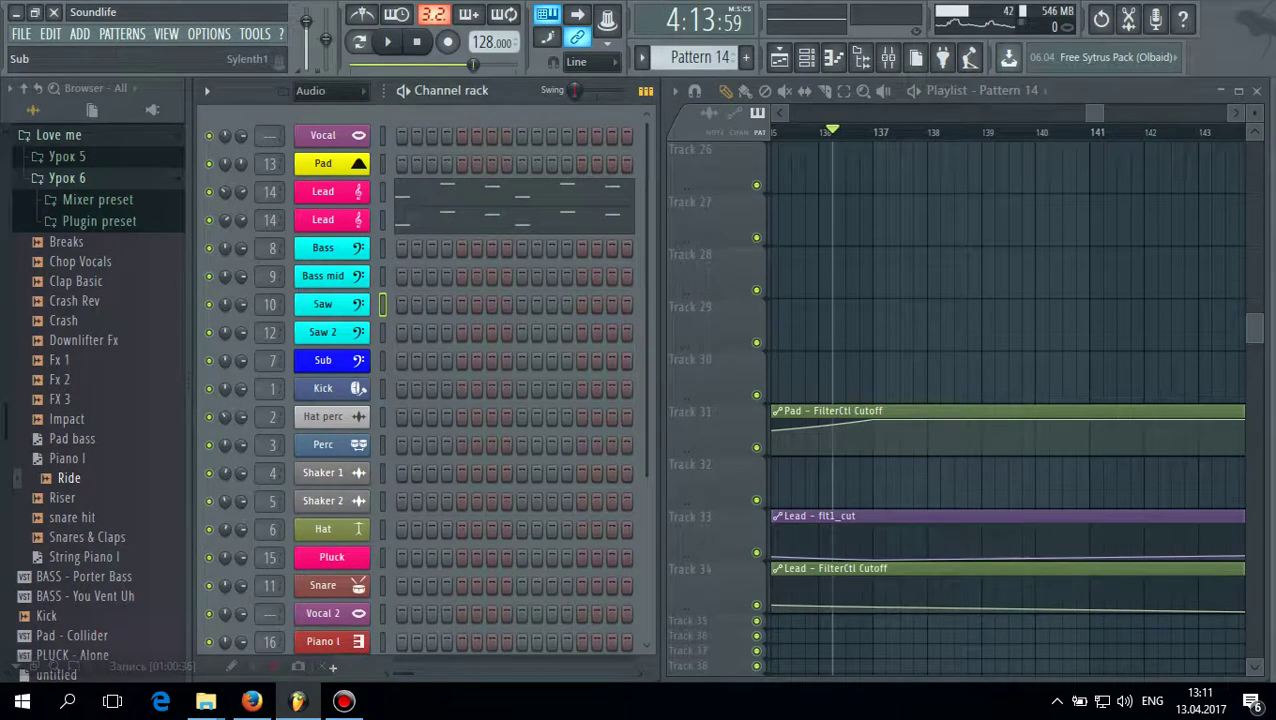
{"action": "left_click", "coordinate": [322, 360]}
{"action": "left_click", "coordinate": [1157, 175]}
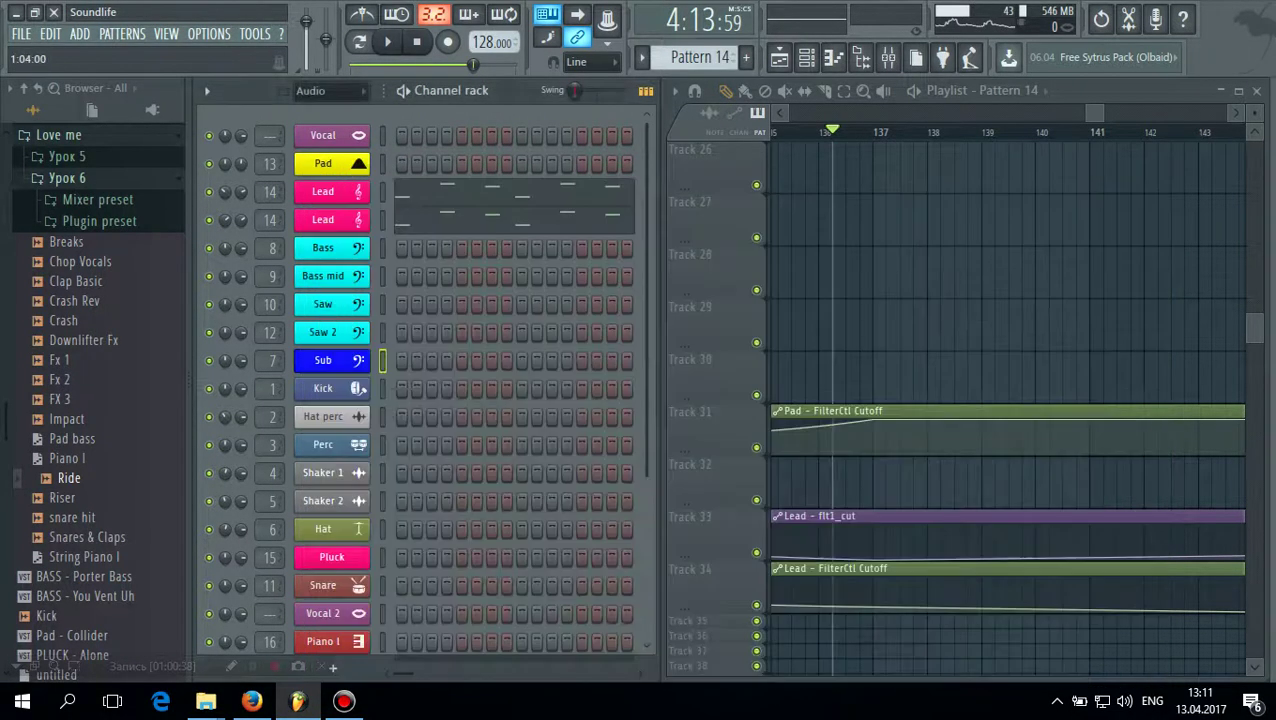
Play the drop from bar 136 past bar 142 while reviewing the playlist tracks from Ride up to Pad
{"action": "scroll", "coordinate": [420, 380], "scroll_direction": "down", "scroll_amount": 3}
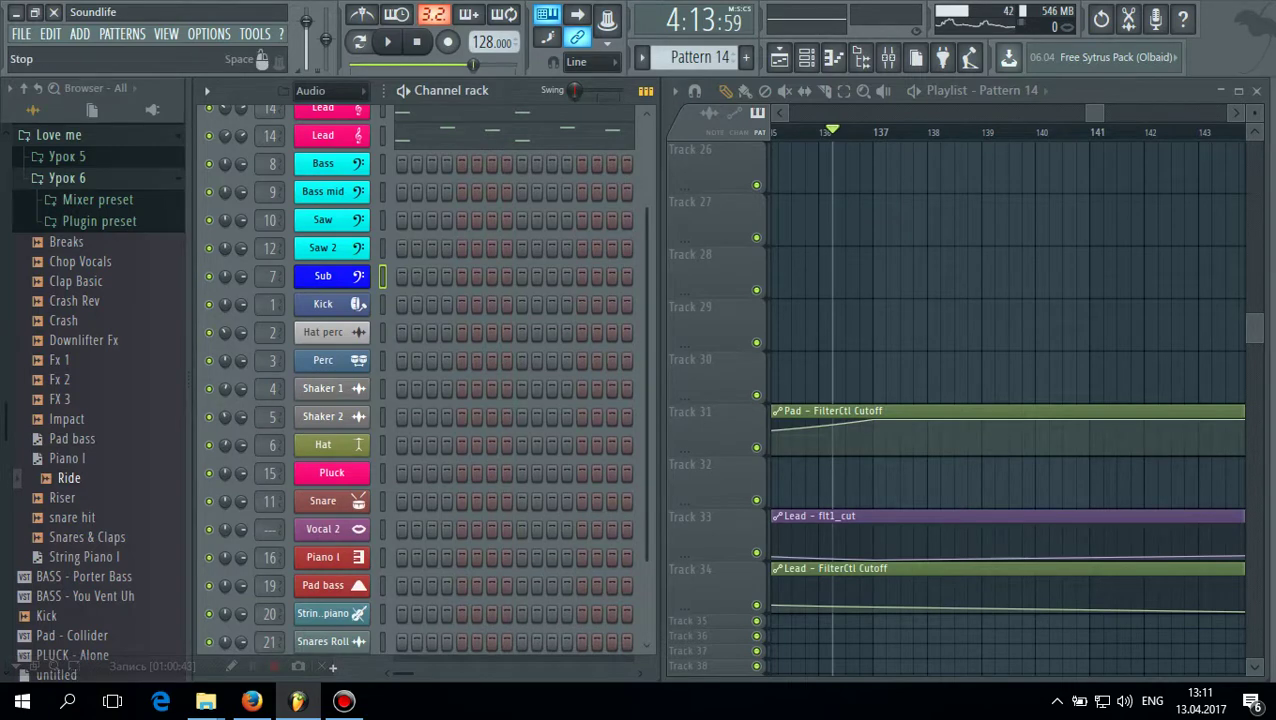
{"action": "left_click", "coordinate": [387, 41]}
{"action": "scroll", "coordinate": [720, 400], "scroll_direction": "up", "scroll_amount": 5}
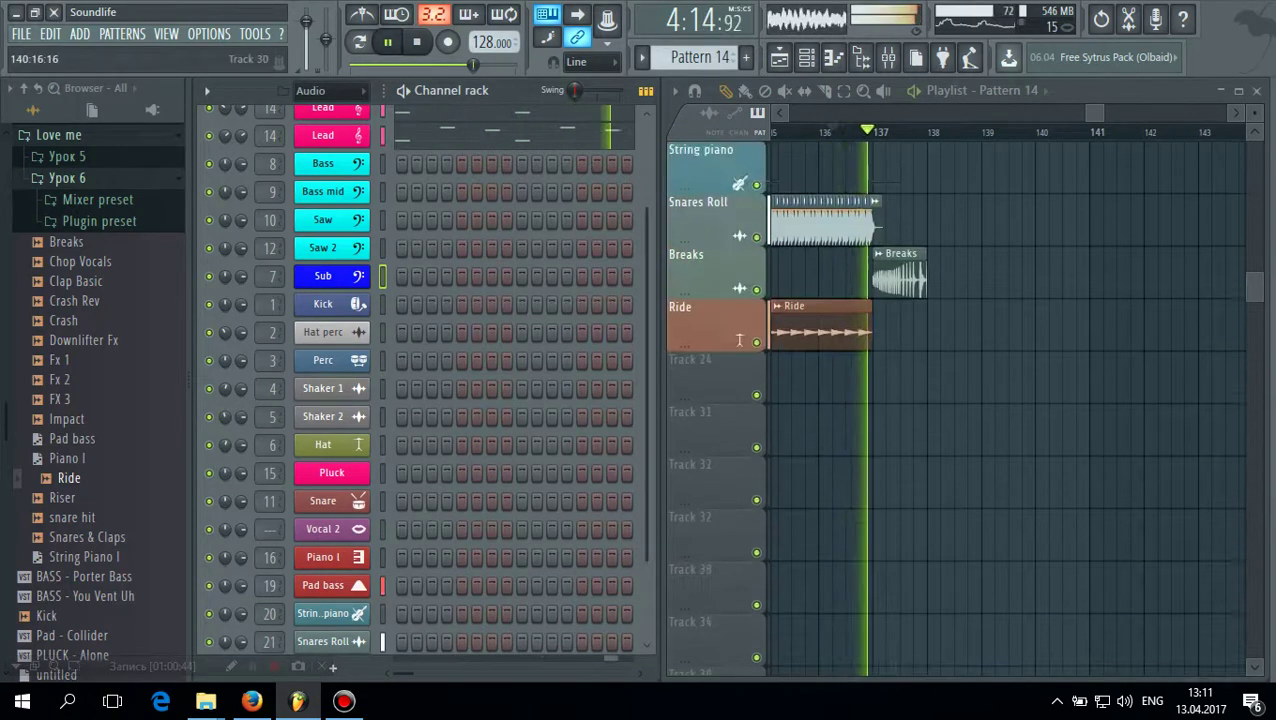
{"action": "scroll", "coordinate": [740, 561], "scroll_direction": "up", "scroll_amount": 3}
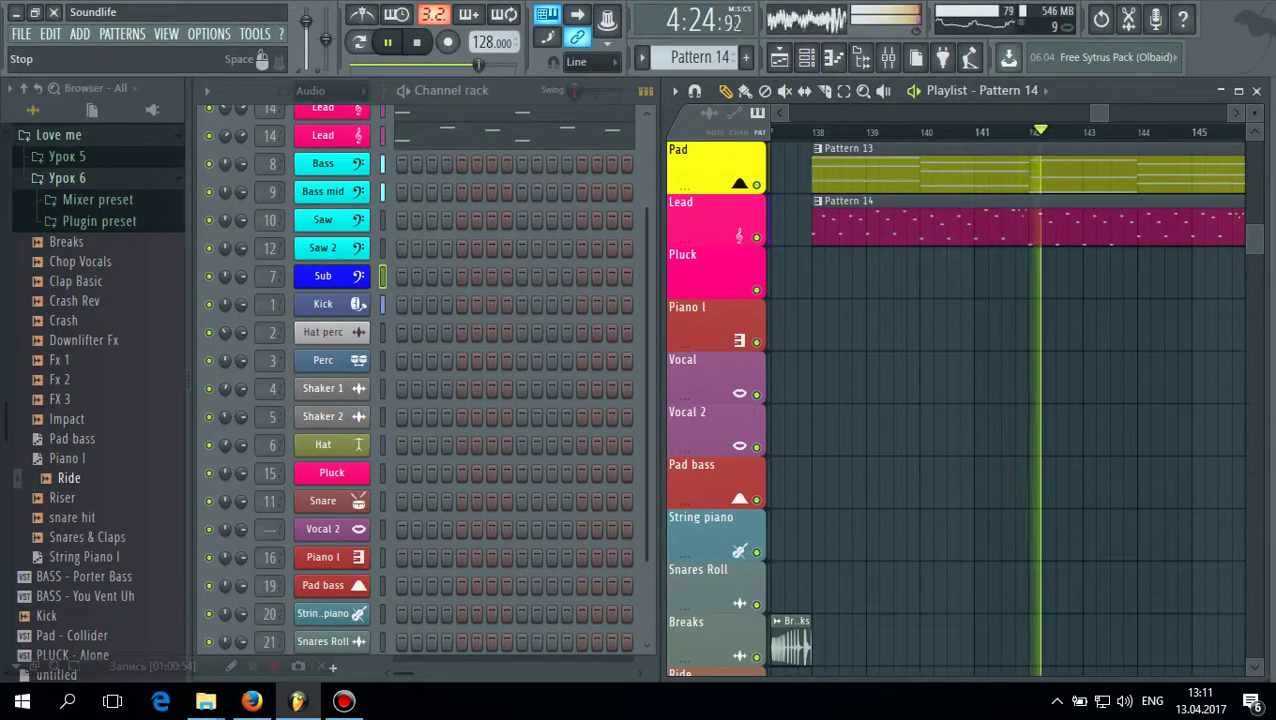
Stop playback and make the Lead flt1_cut and Lead FilterCtl Cutoff automation step up at bar 138 and stay level to the clip ends
{"action": "key", "text": "space"}
{"action": "scroll", "coordinate": [716, 400], "scroll_direction": "down", "scroll_amount": 10}
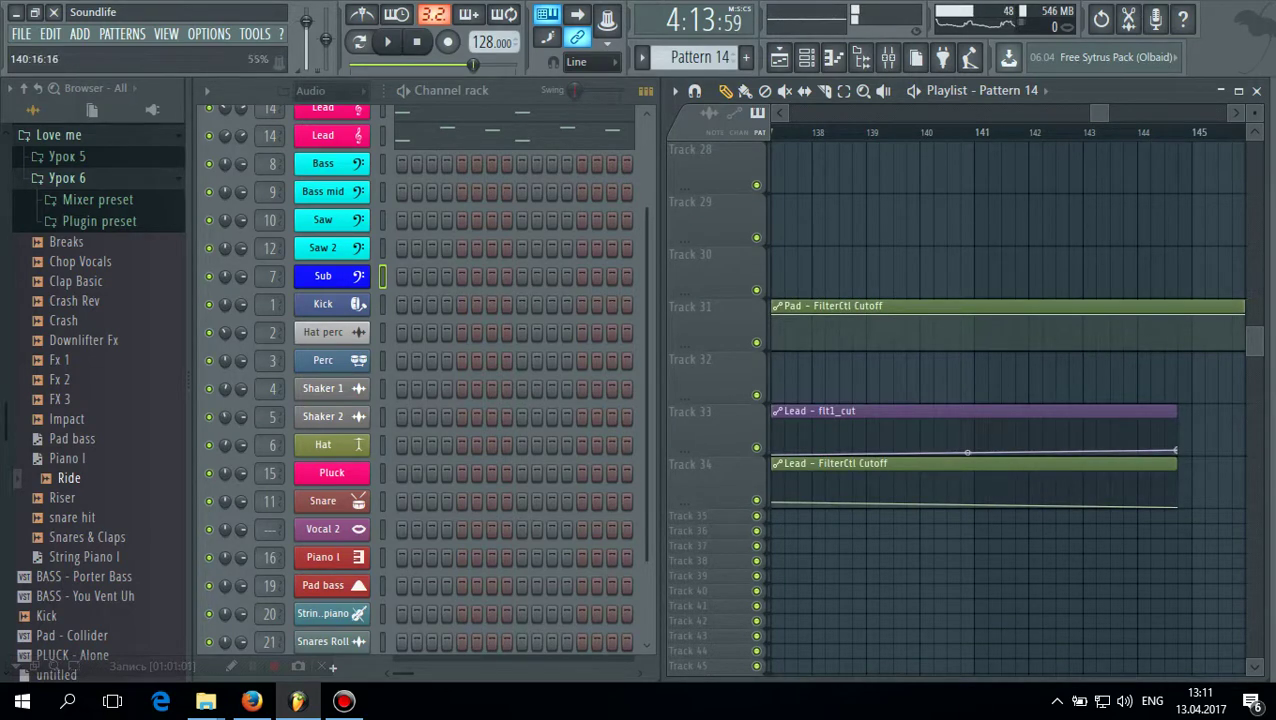
{"action": "scroll", "coordinate": [716, 400], "scroll_direction": "up", "scroll_amount": 10}
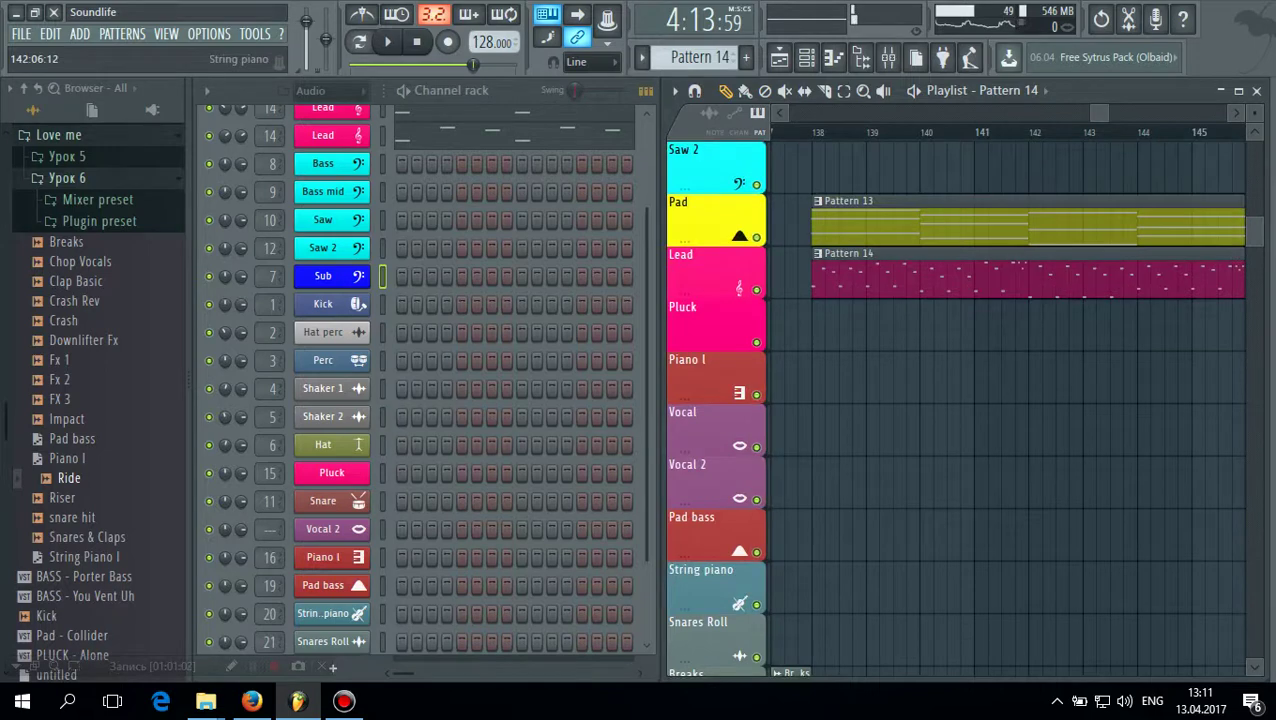
{"action": "scroll", "coordinate": [956, 400], "scroll_direction": "down", "scroll_amount": 10}
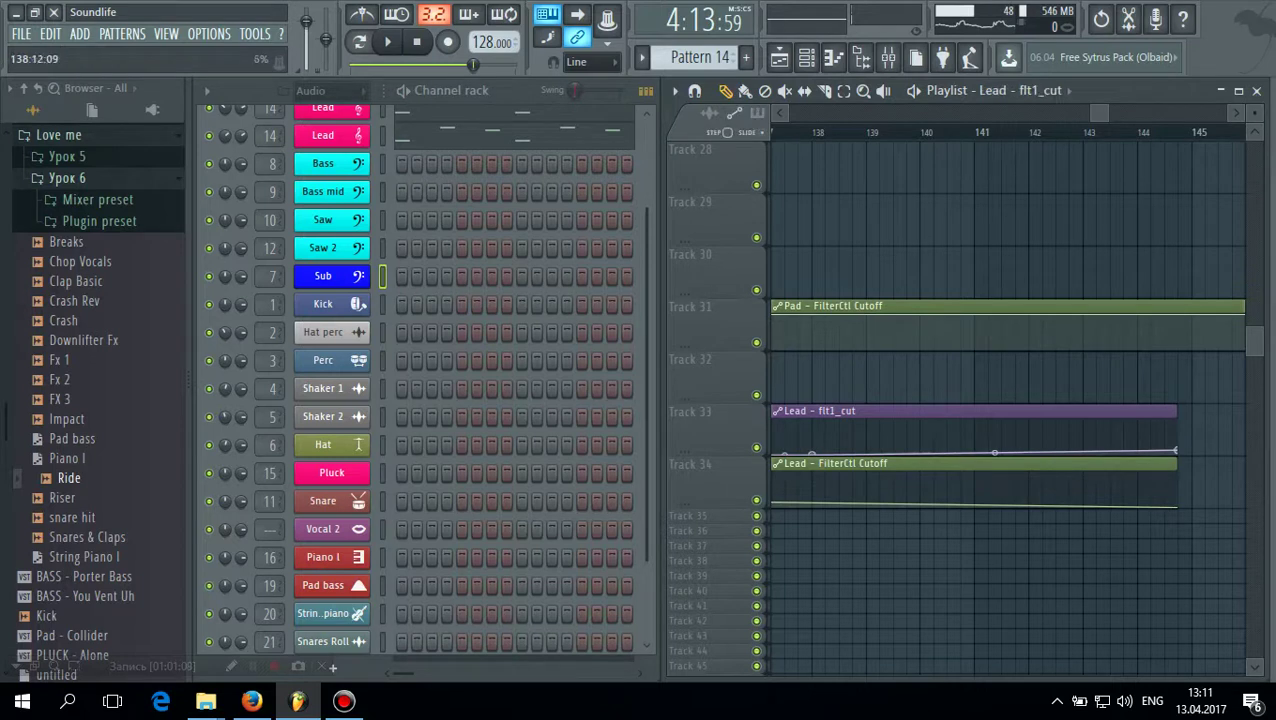
{"action": "left_click_drag", "start_coordinate": [852, 452], "coordinate": [822, 423]}
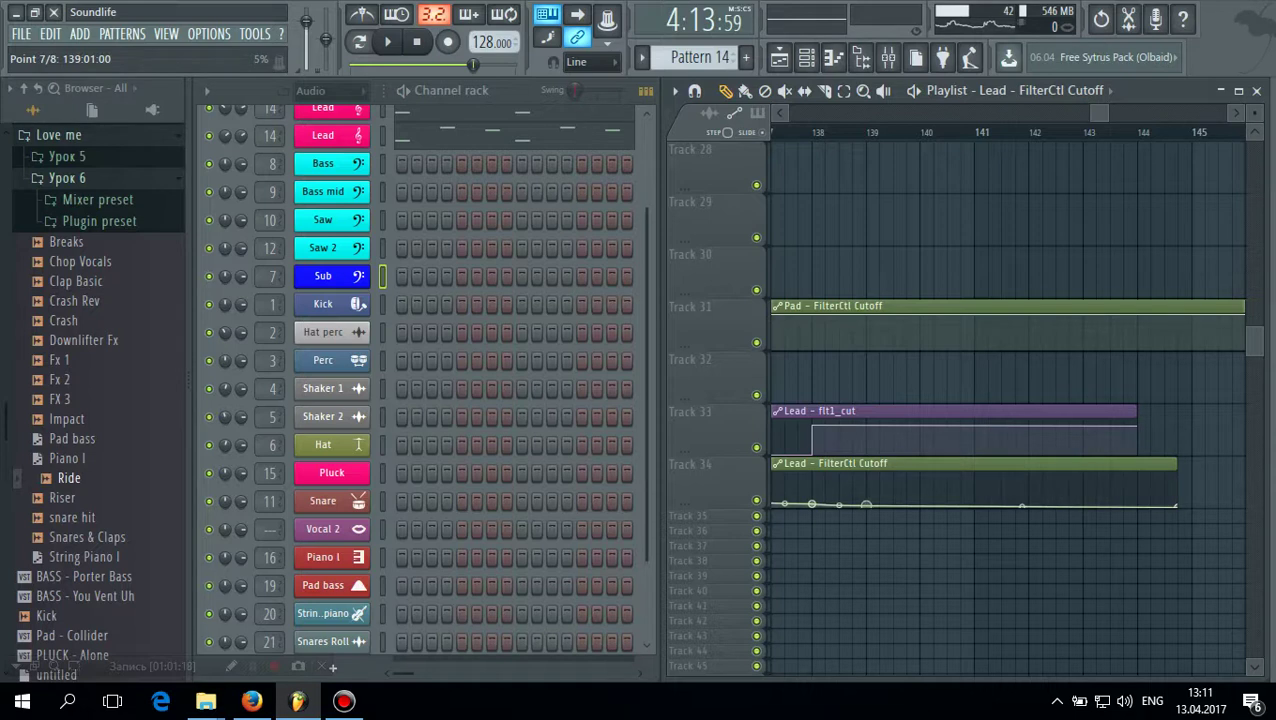
{"action": "left_click_drag", "start_coordinate": [866, 503], "coordinate": [811, 483]}
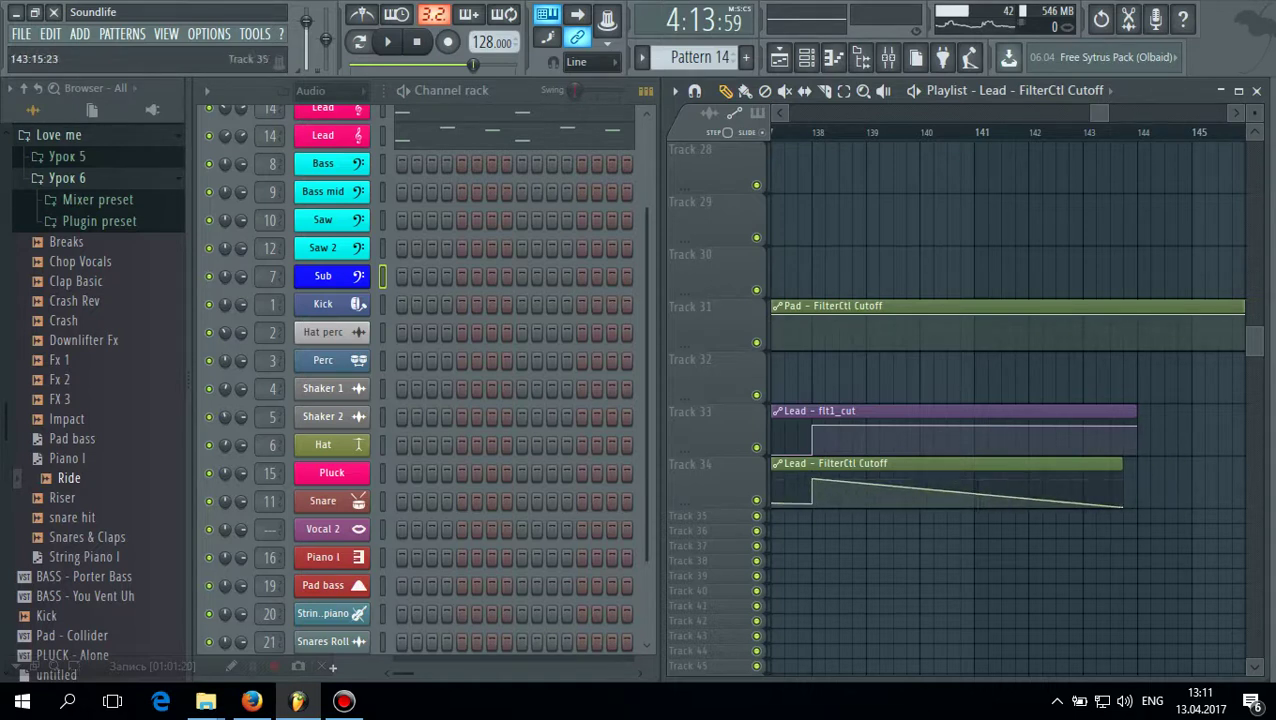
{"action": "left_click_drag", "start_coordinate": [1122, 505], "coordinate": [1122, 472]}
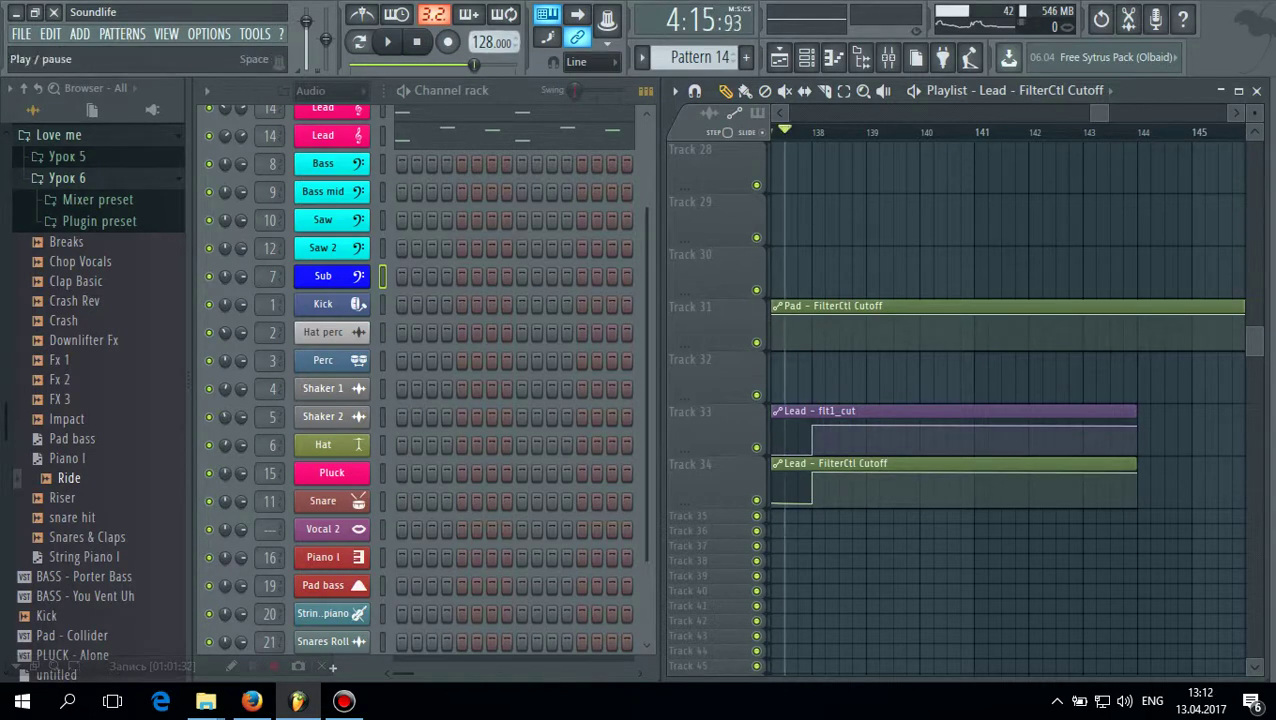
Play the drop through to bar 153 and delete the Kick clip at bar 153
{"action": "left_click", "coordinate": [387, 41]}
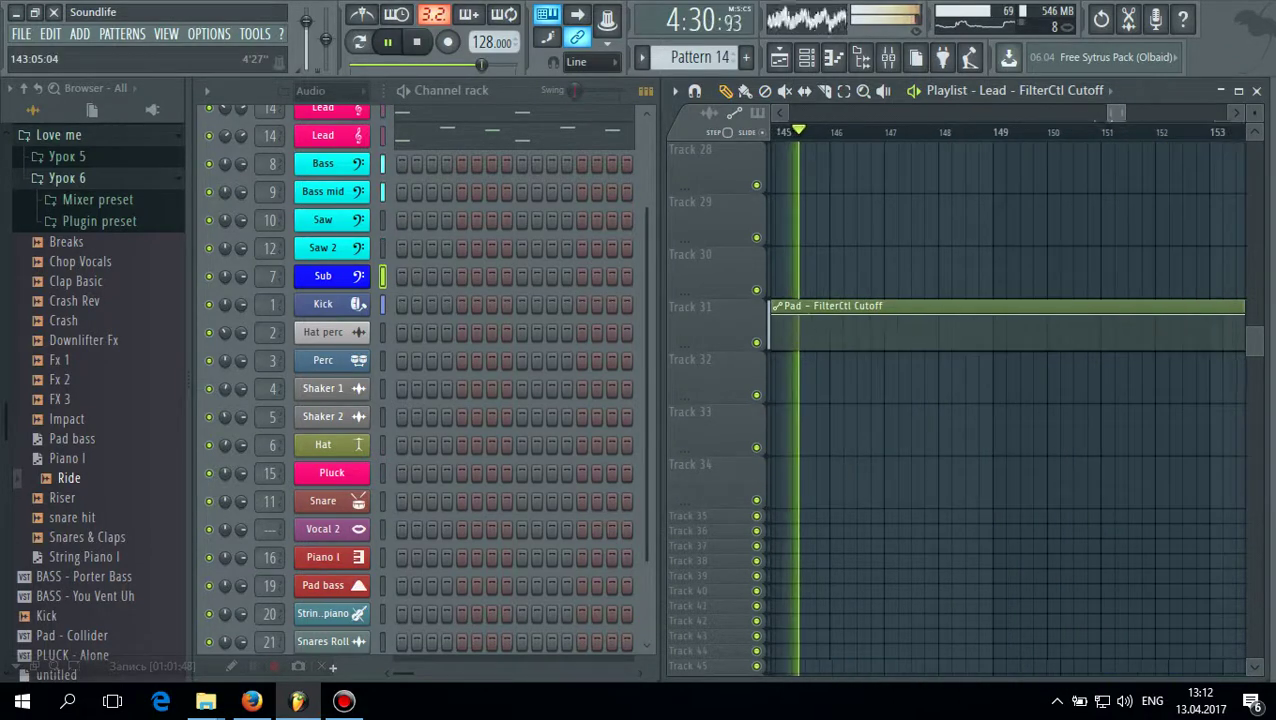
{"action": "scroll", "coordinate": [1000, 400], "scroll_direction": "up", "scroll_amount": 15}
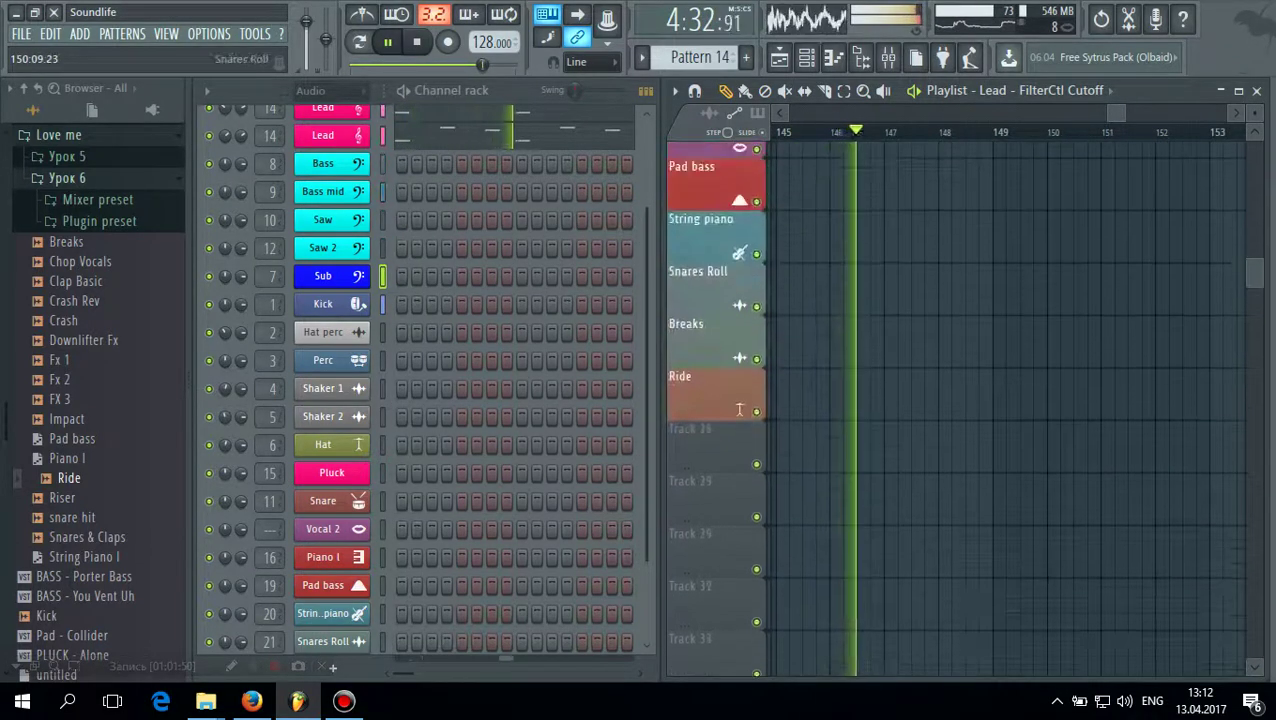
{"action": "scroll", "coordinate": [960, 400], "scroll_direction": "up", "scroll_amount": 4}
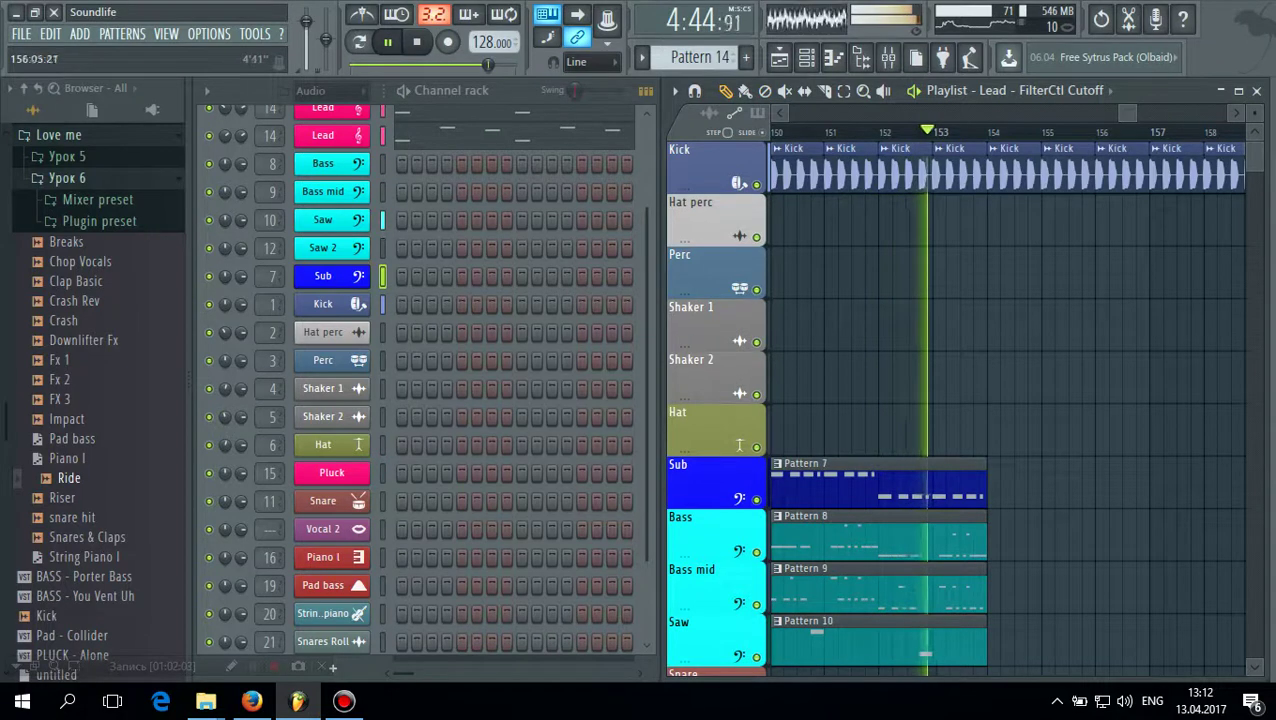
{"action": "right_click", "coordinate": [960, 174]}
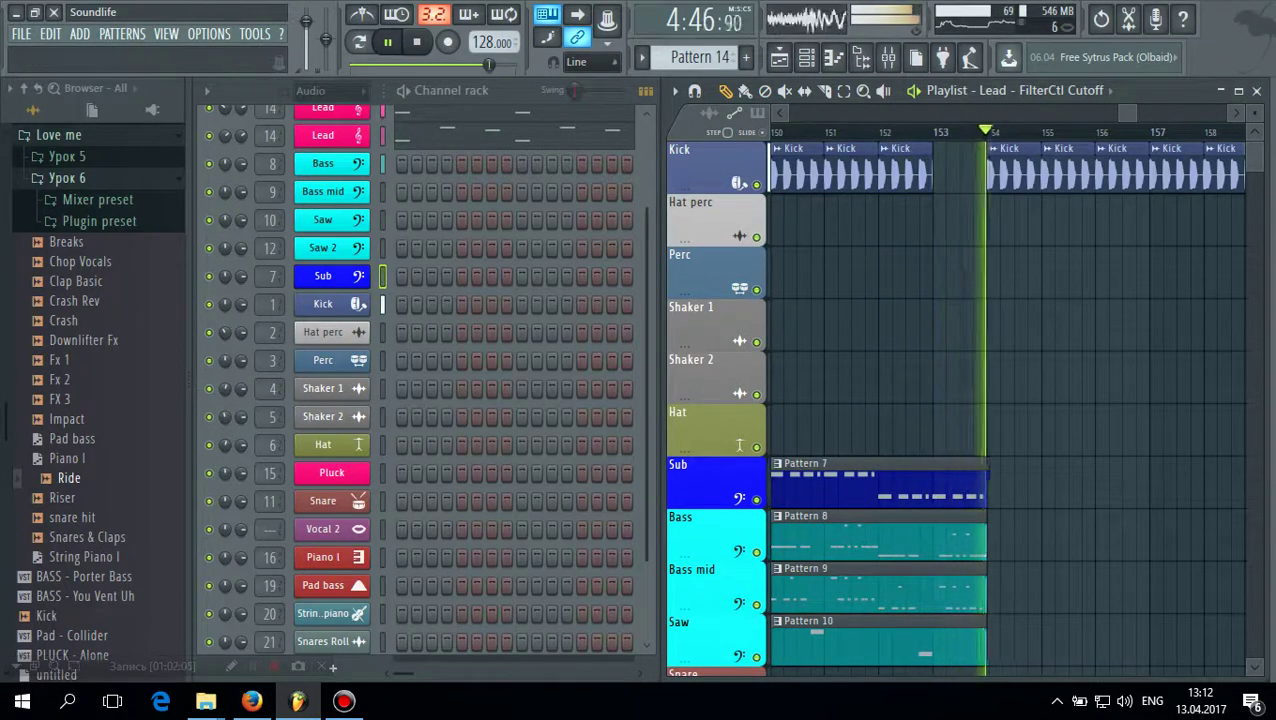
{"action": "key", "text": "space"}
Duplicate the Sub, Bass, Bass mid, Saw, Pad and Lead clips of the drop from bar 138 so the copies start at bar 154, and deselect them
{"action": "scroll", "coordinate": [1092, 185], "scroll_direction": "down", "scroll_amount": 3}
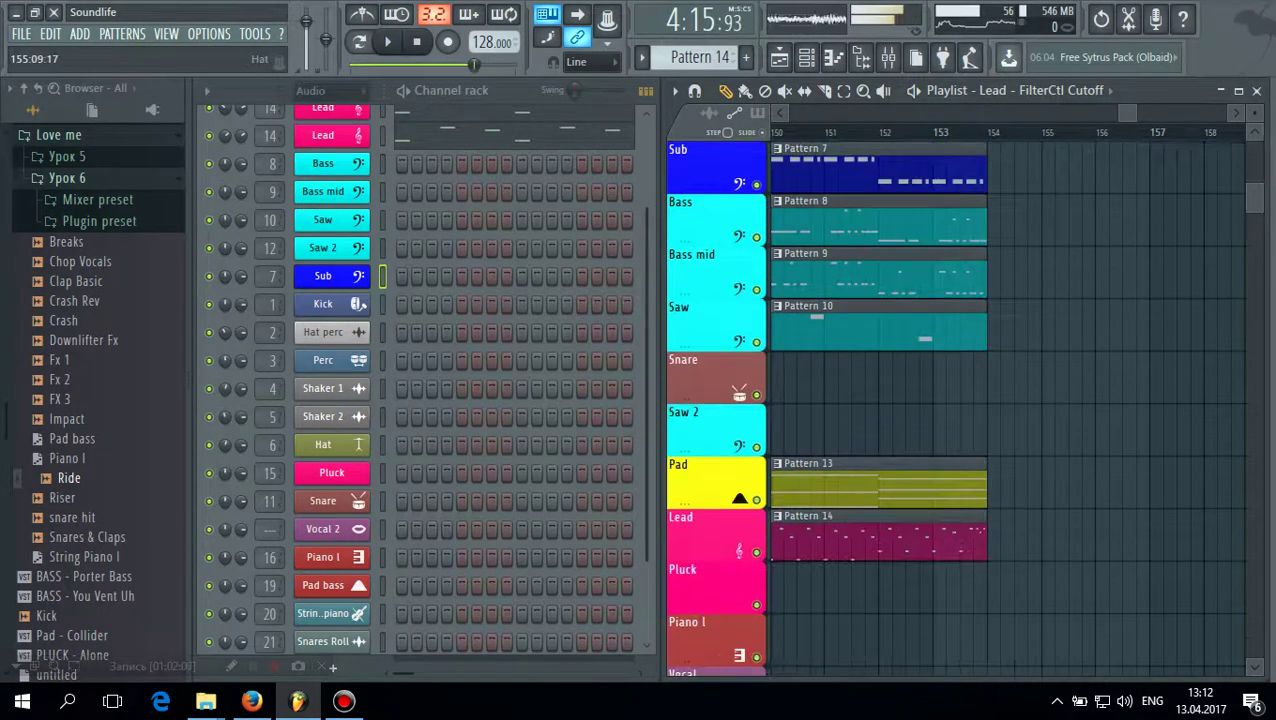
{"action": "scroll", "coordinate": [1092, 185], "scroll_direction": "up", "scroll_amount": 1}
{"action": "scroll", "coordinate": [1000, 400], "scroll_direction": "up", "scroll_amount": 2}
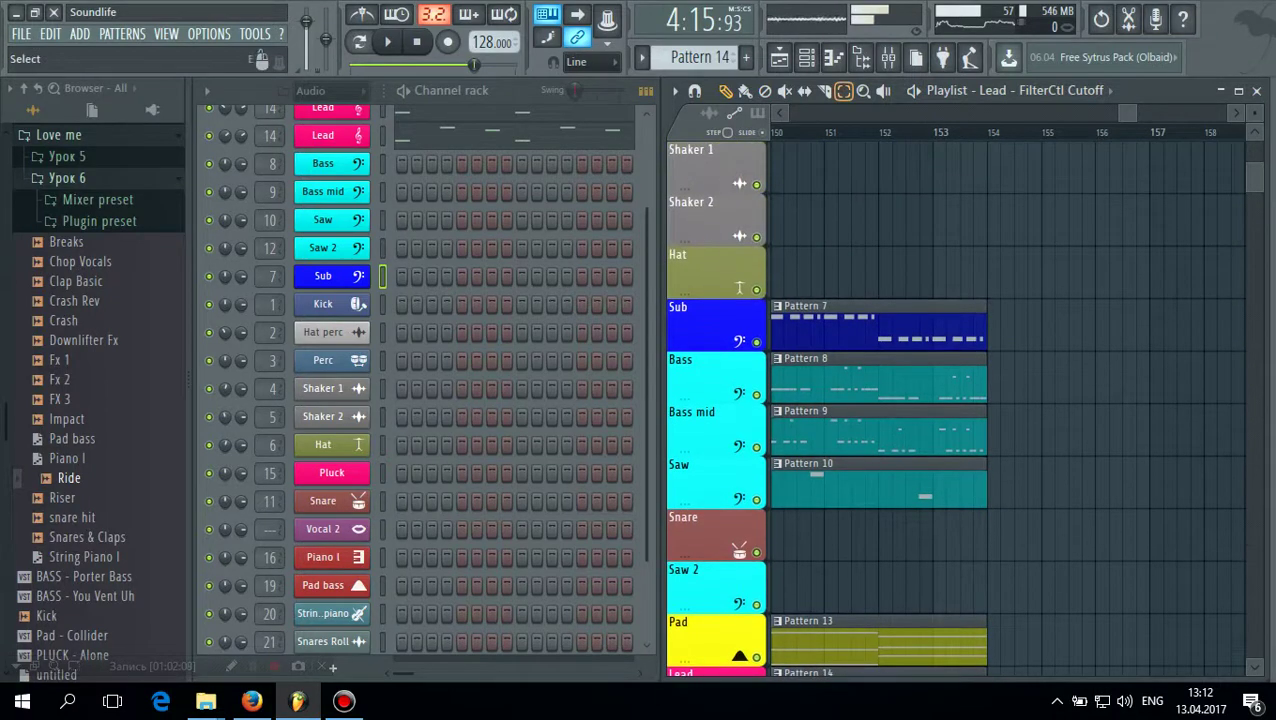
{"action": "left_click_drag", "start_coordinate": [1070, 249], "coordinate": [949, 571]}
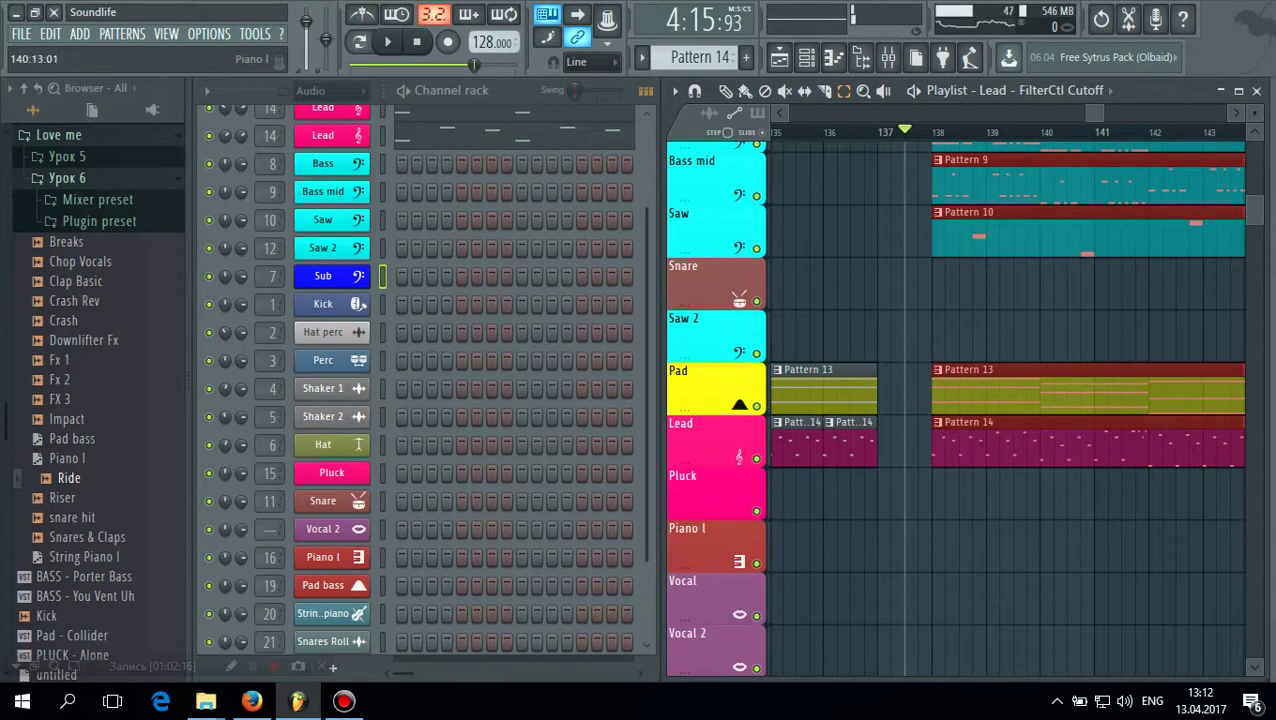
{"action": "left_click_drag", "start_coordinate": [1094, 113], "coordinate": [1136, 113]}
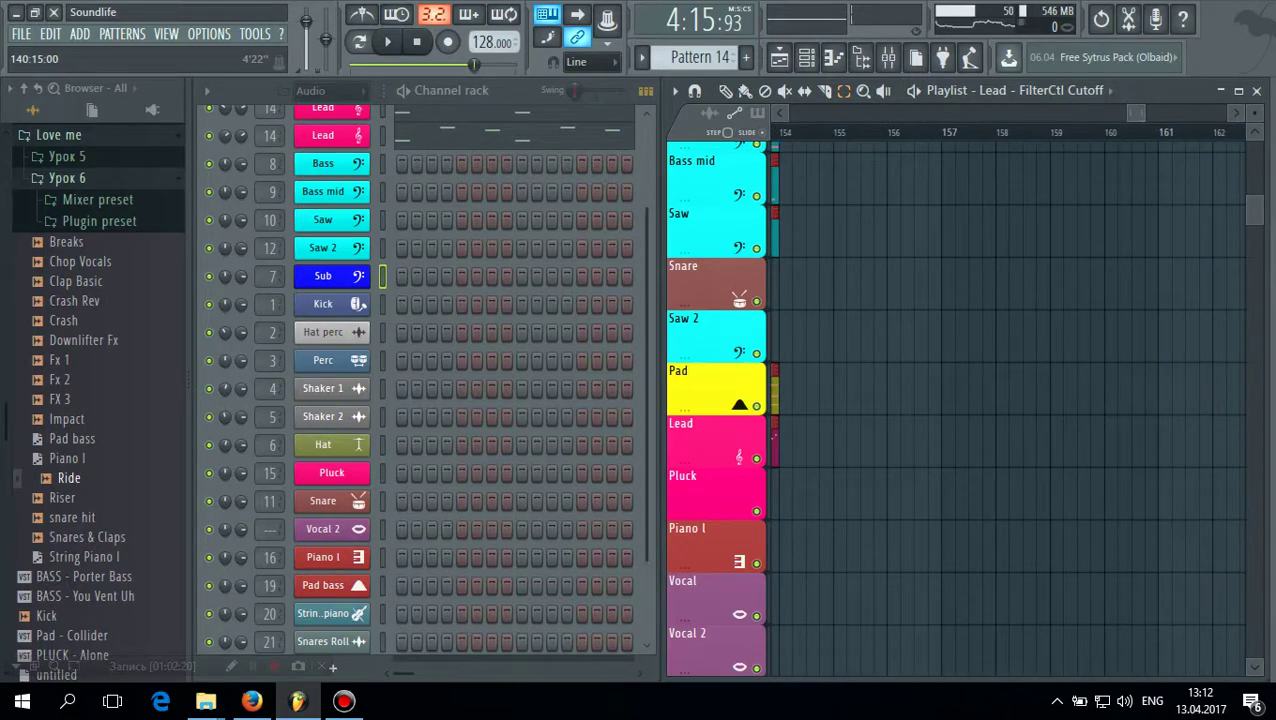
{"action": "key", "text": "ctrl+b"}
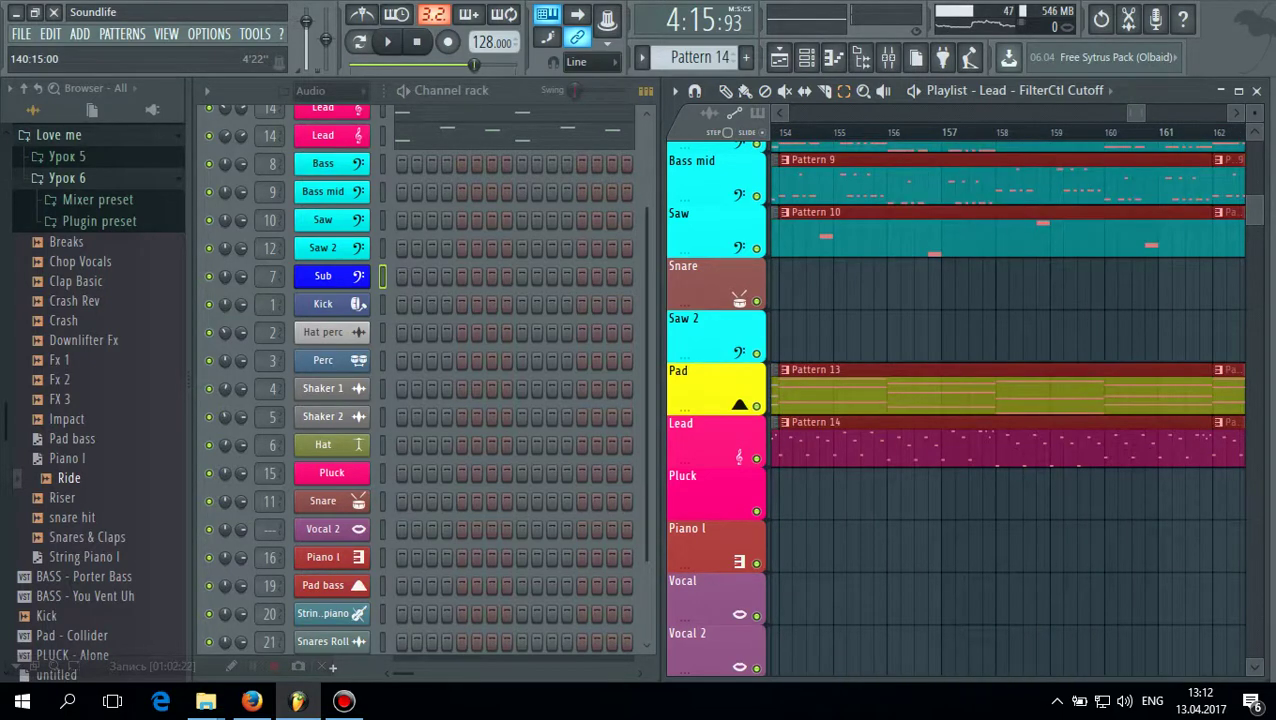
{"action": "mouse_move", "coordinate": [1136, 113]}
{"action": "left_mouse_down"}
{"action": "mouse_move", "coordinate": [1162, 113]}
{"action": "mouse_move", "coordinate": [1115, 113]}
{"action": "mouse_move", "coordinate": [1128, 113]}
{"action": "left_mouse_up"}
{"action": "scroll", "coordinate": [1110, 273], "scroll_direction": "up", "scroll_amount": 5}
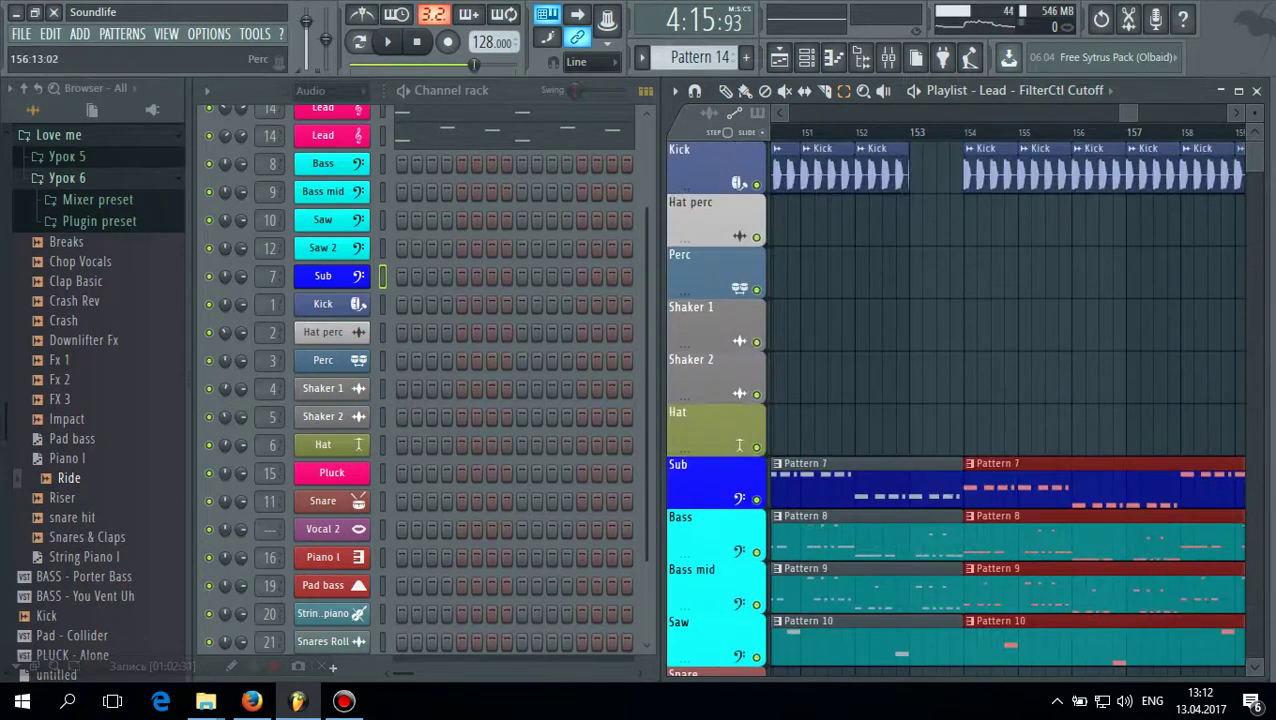
{"action": "scroll", "coordinate": [1005, 400], "scroll_direction": "down", "scroll_amount": 5}
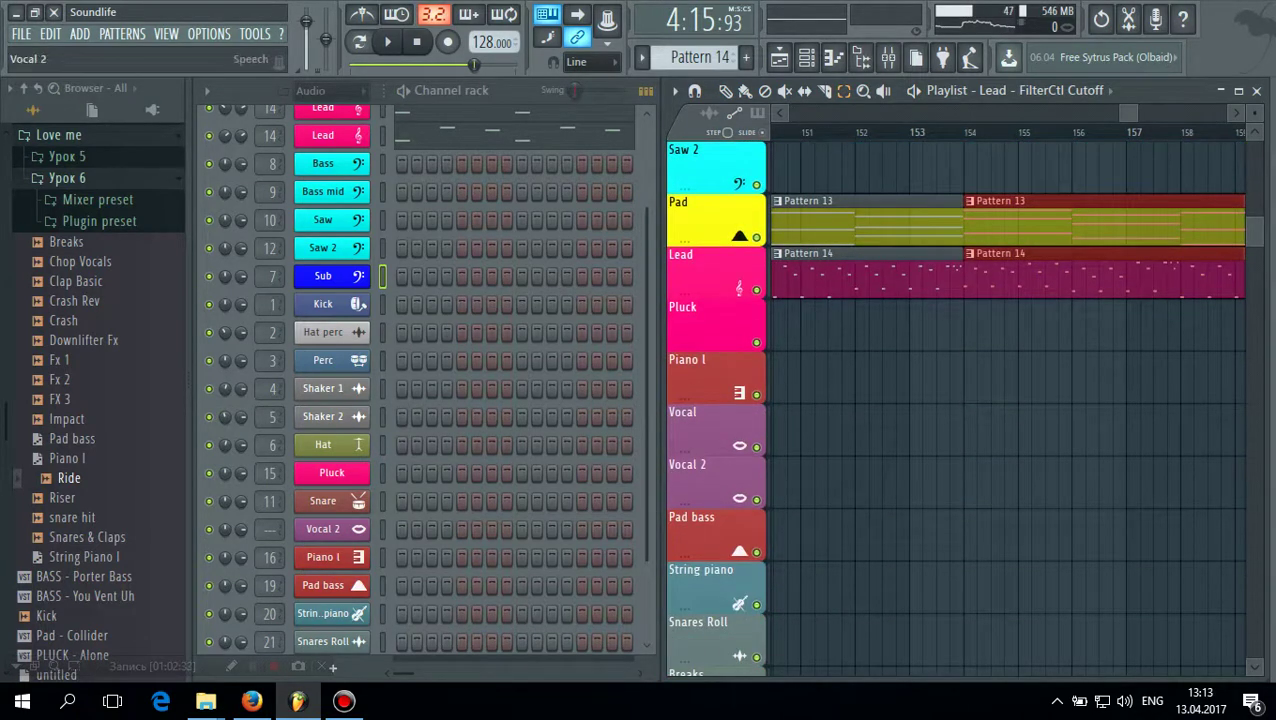
{"action": "key", "text": "ctrl+d"}
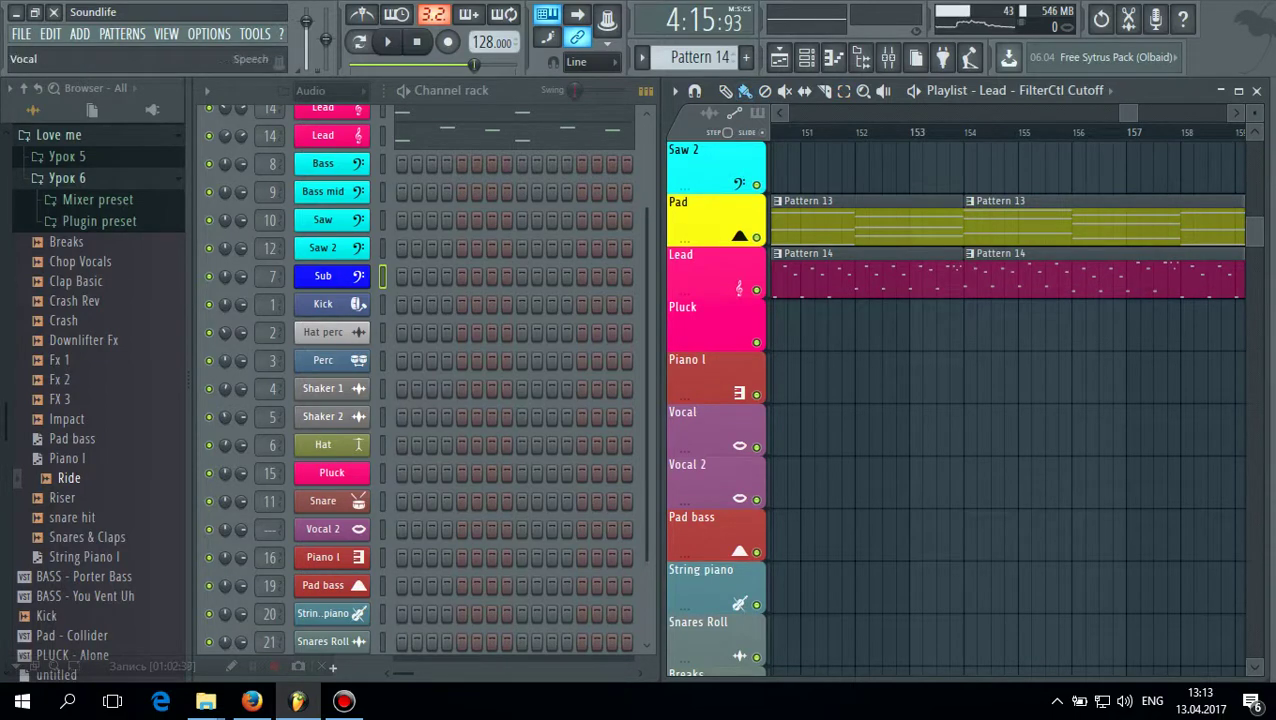
Place Pattern 16 clips on the Piano I track at bars 154 and 162 while playing the section from bar 153
{"action": "double_click", "coordinate": [704, 379]}
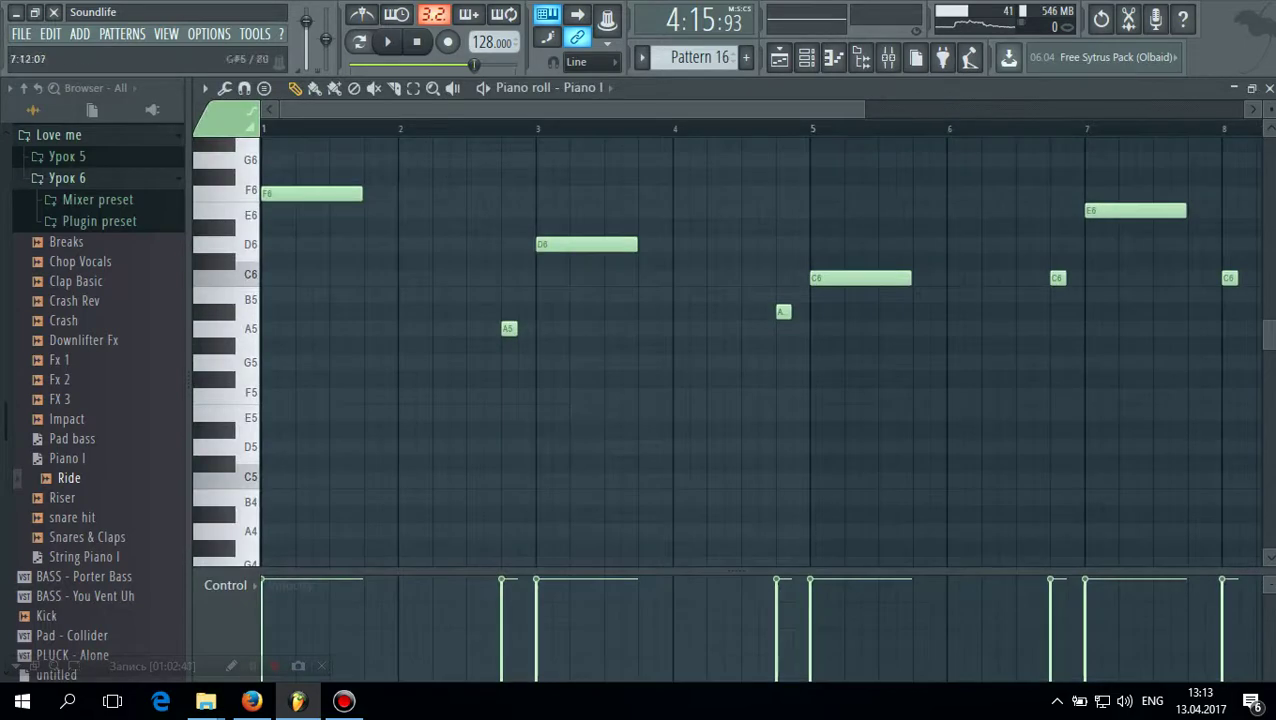
{"action": "left_click", "coordinate": [1268, 88]}
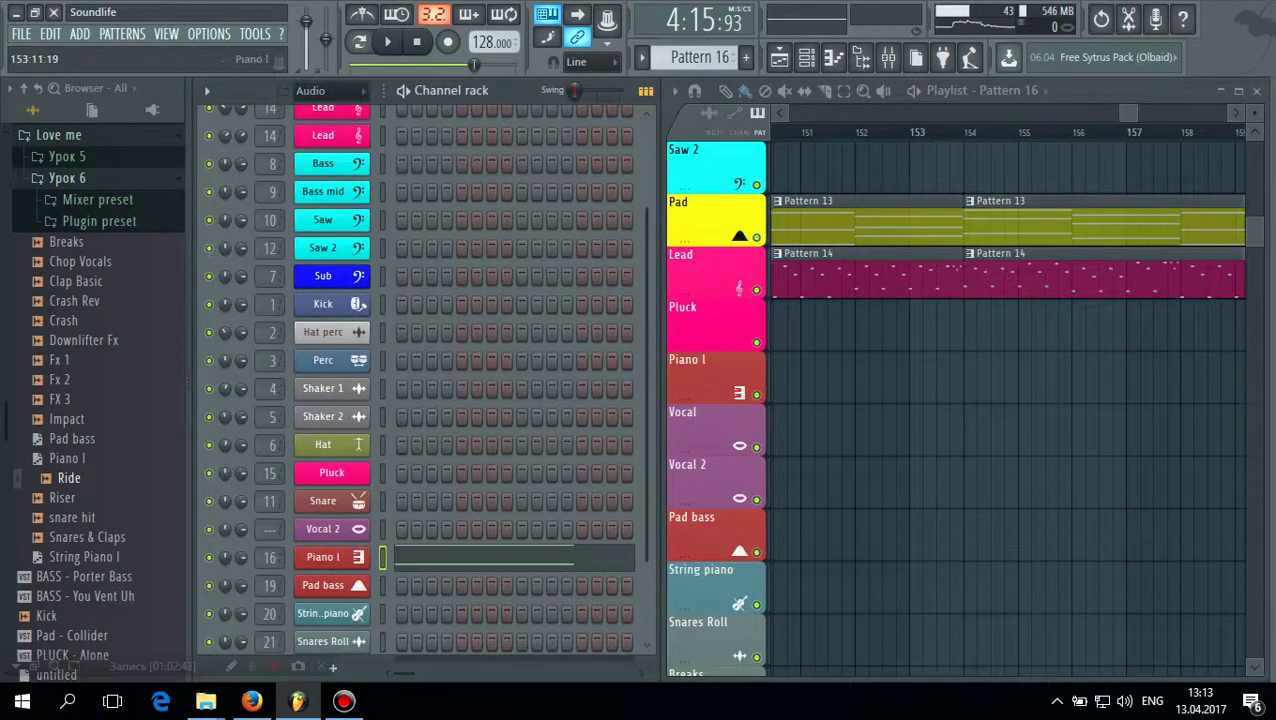
{"action": "left_click", "coordinate": [912, 378]}
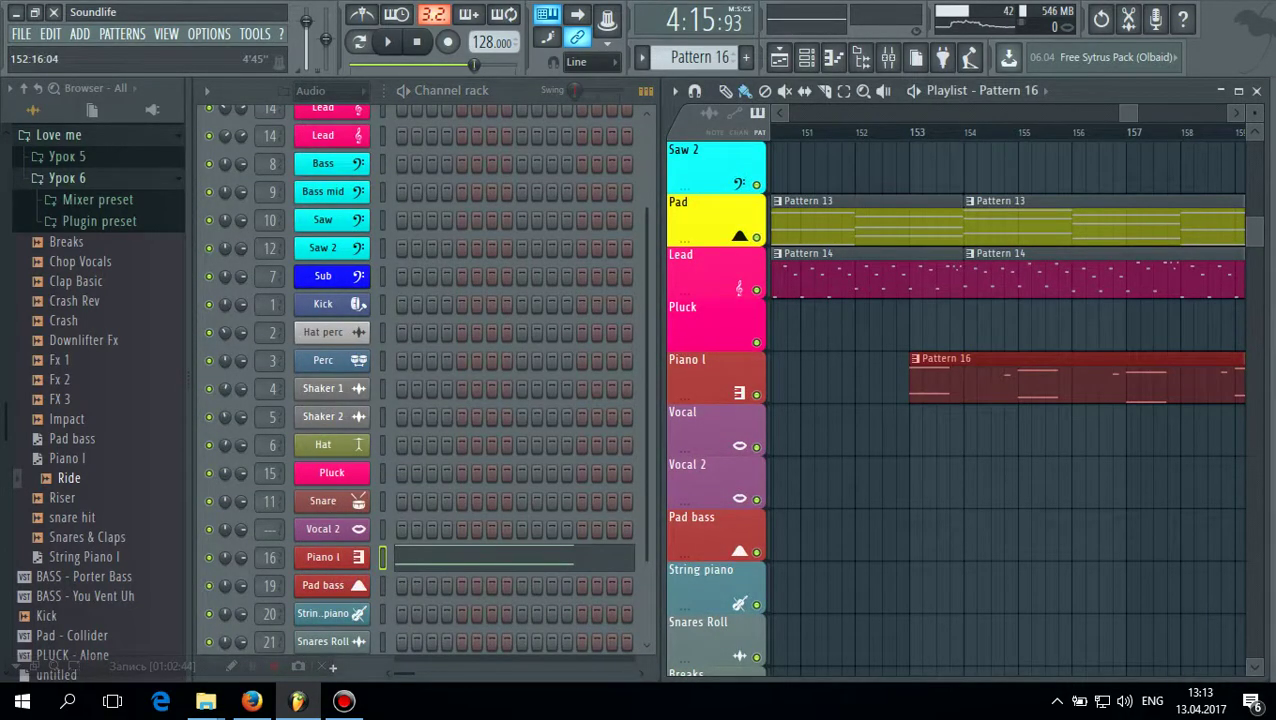
{"action": "left_click", "coordinate": [387, 41]}
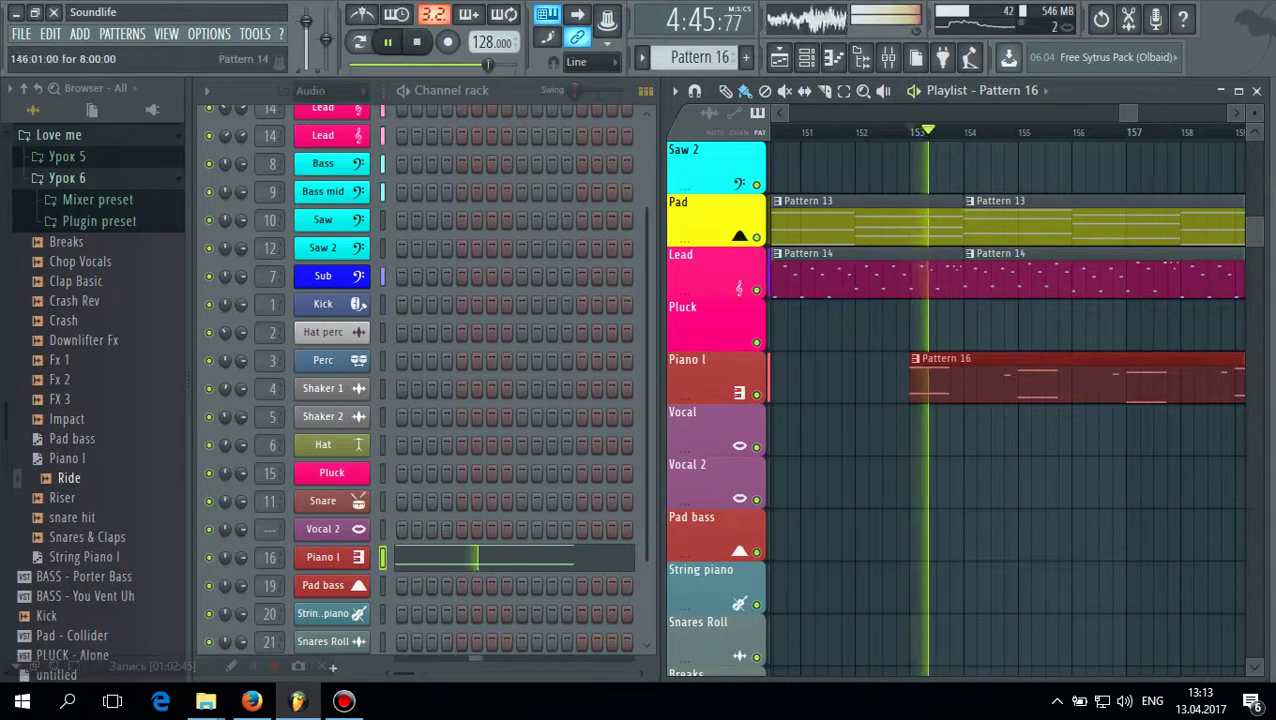
{"action": "left_click_drag", "start_coordinate": [949, 383], "coordinate": [1003, 383]}
{"action": "left_click", "coordinate": [932, 132]}
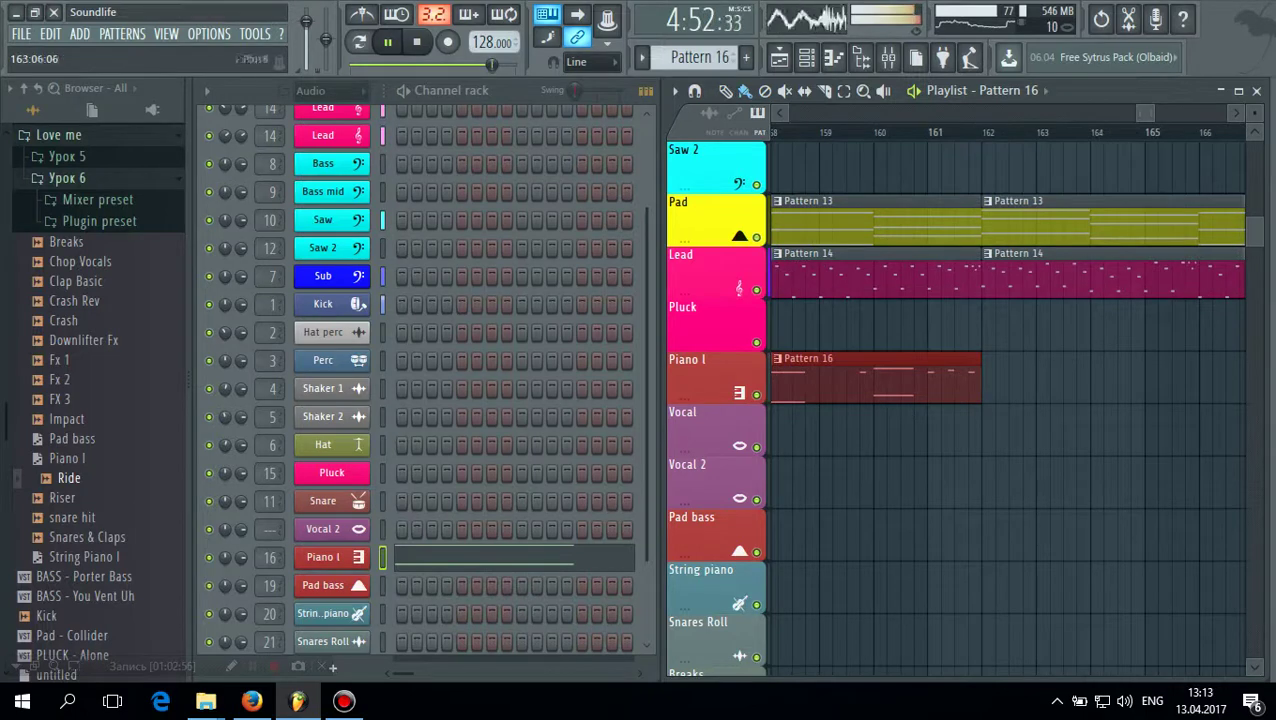
{"action": "left_click", "coordinate": [987, 380]}
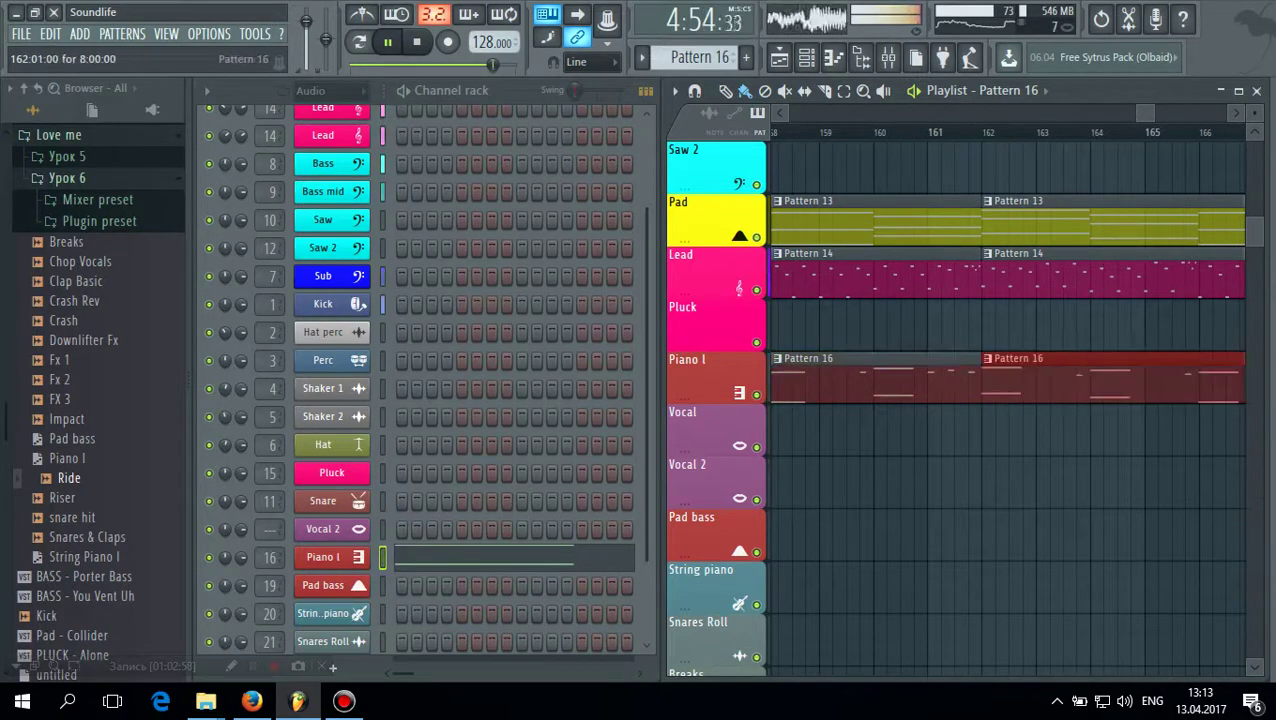
Listen to the extended drop with the piano up to bar 169, and stop playback
{"action": "scroll", "coordinate": [739, 549], "scroll_direction": "down", "scroll_amount": 4}
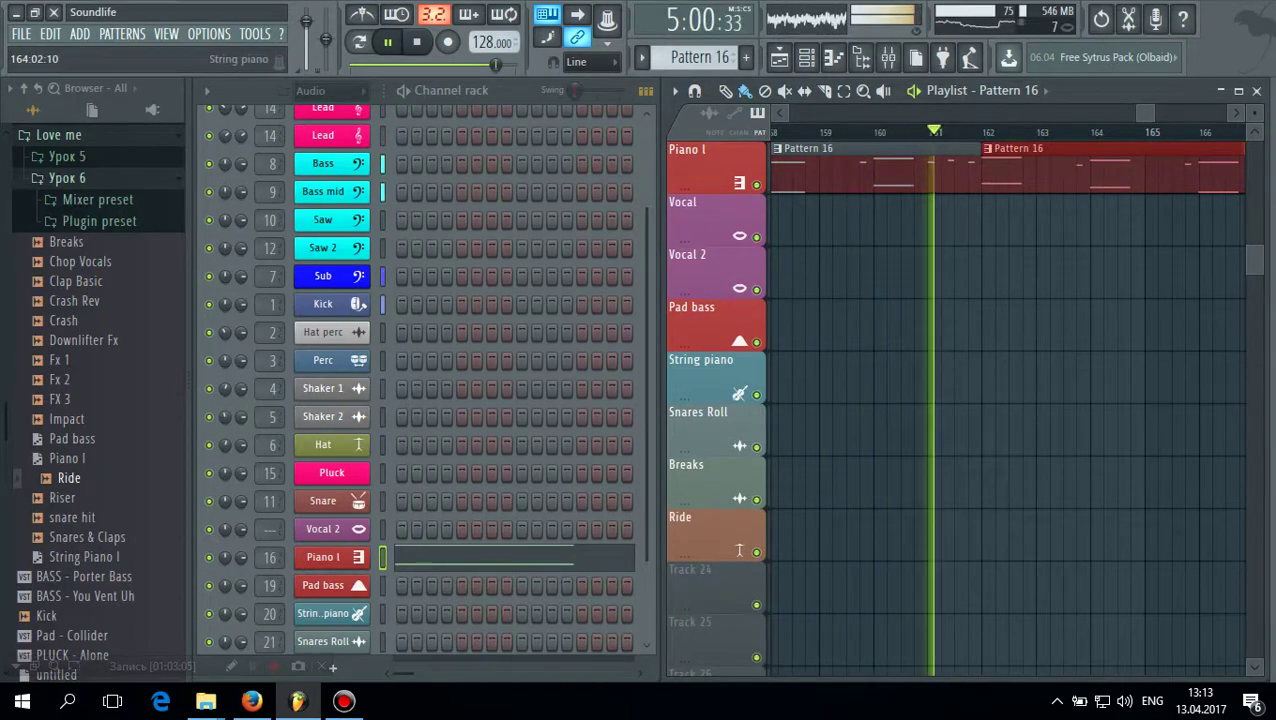
{"action": "scroll", "coordinate": [955, 405], "scroll_direction": "up", "scroll_amount": 15}
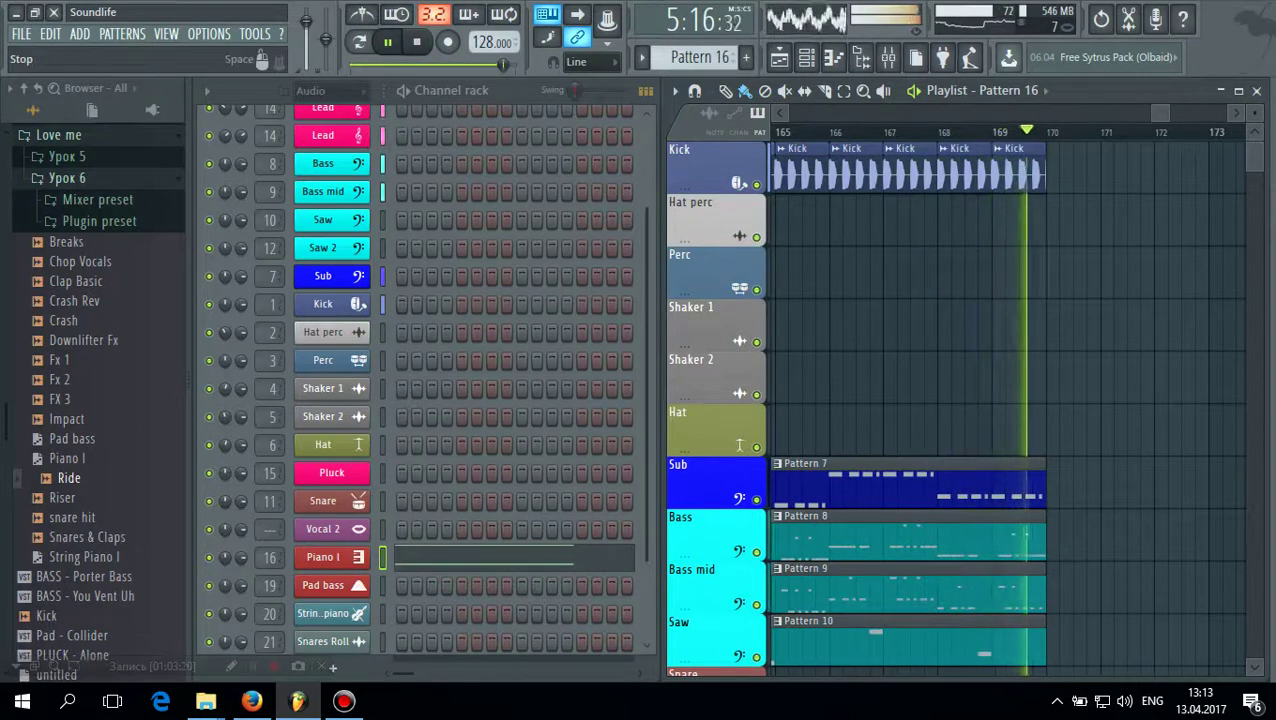
{"action": "key", "text": "space"}
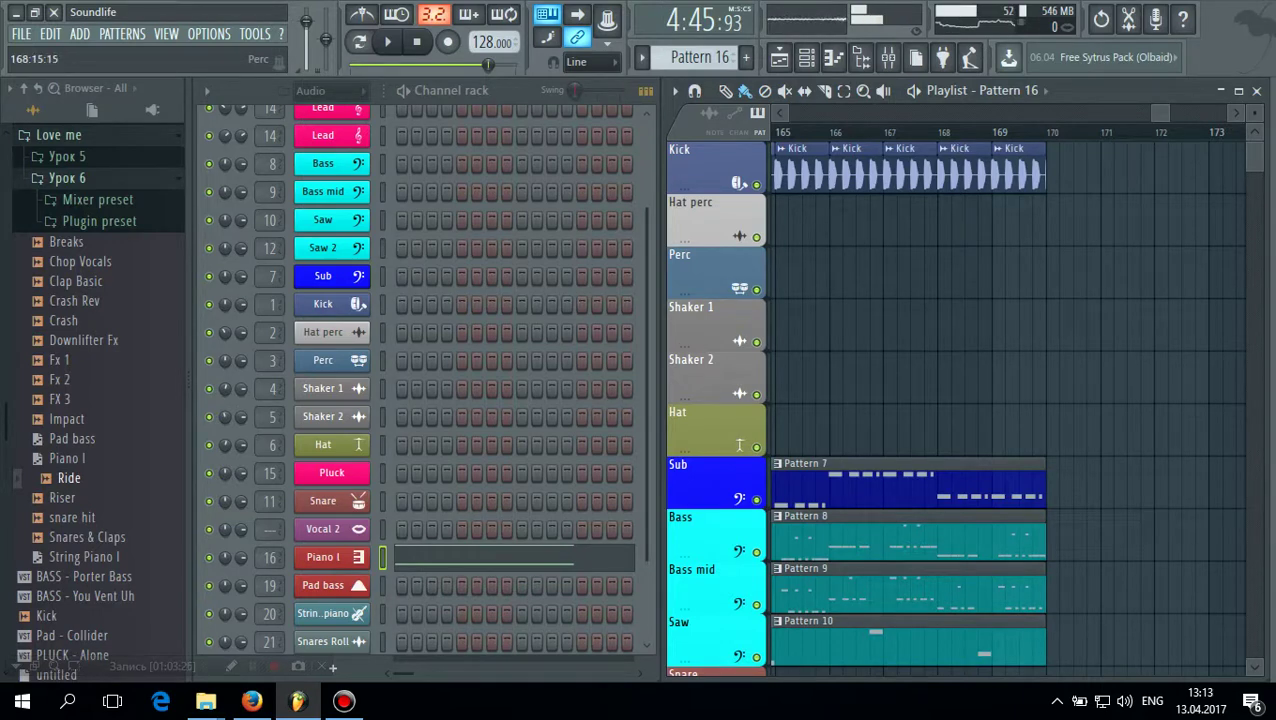
Review the playlist tracks from Kick down to the vocals and pads between bars 161 and 170
{"action": "scroll", "coordinate": [955, 400], "scroll_direction": "down", "scroll_amount": 4}
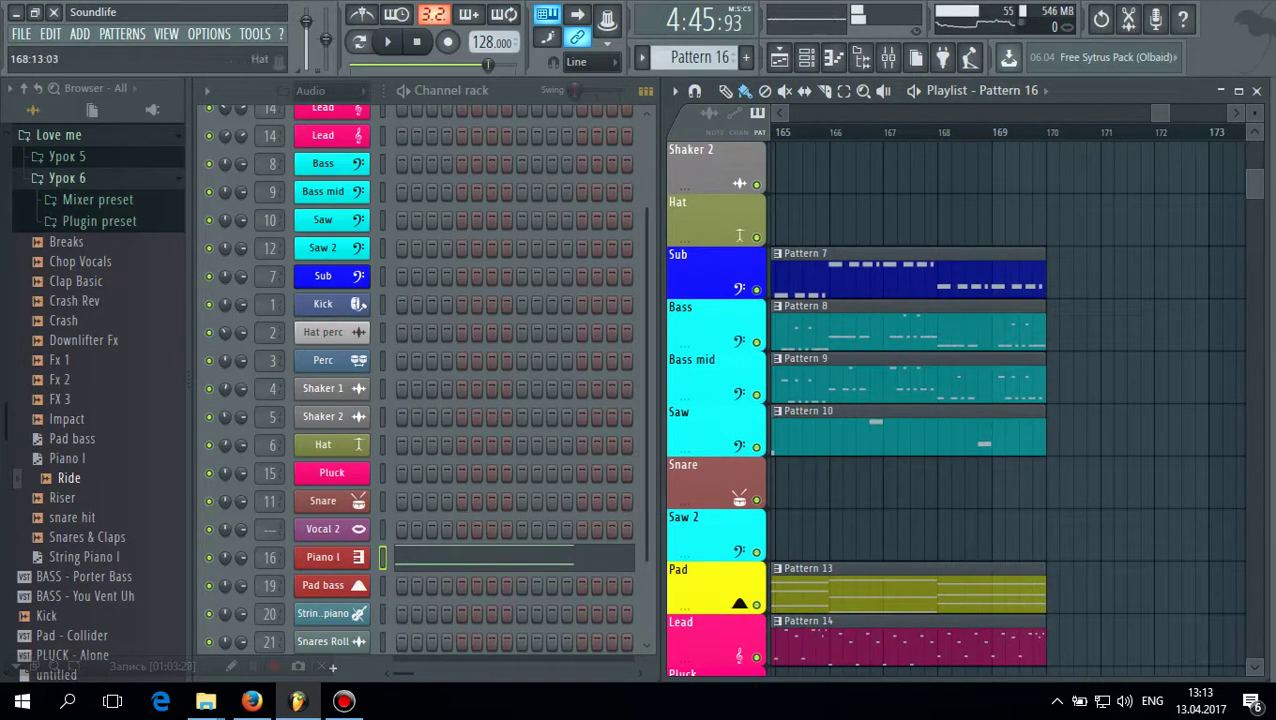
{"action": "scroll", "coordinate": [957, 400], "scroll_direction": "down", "scroll_amount": 1}
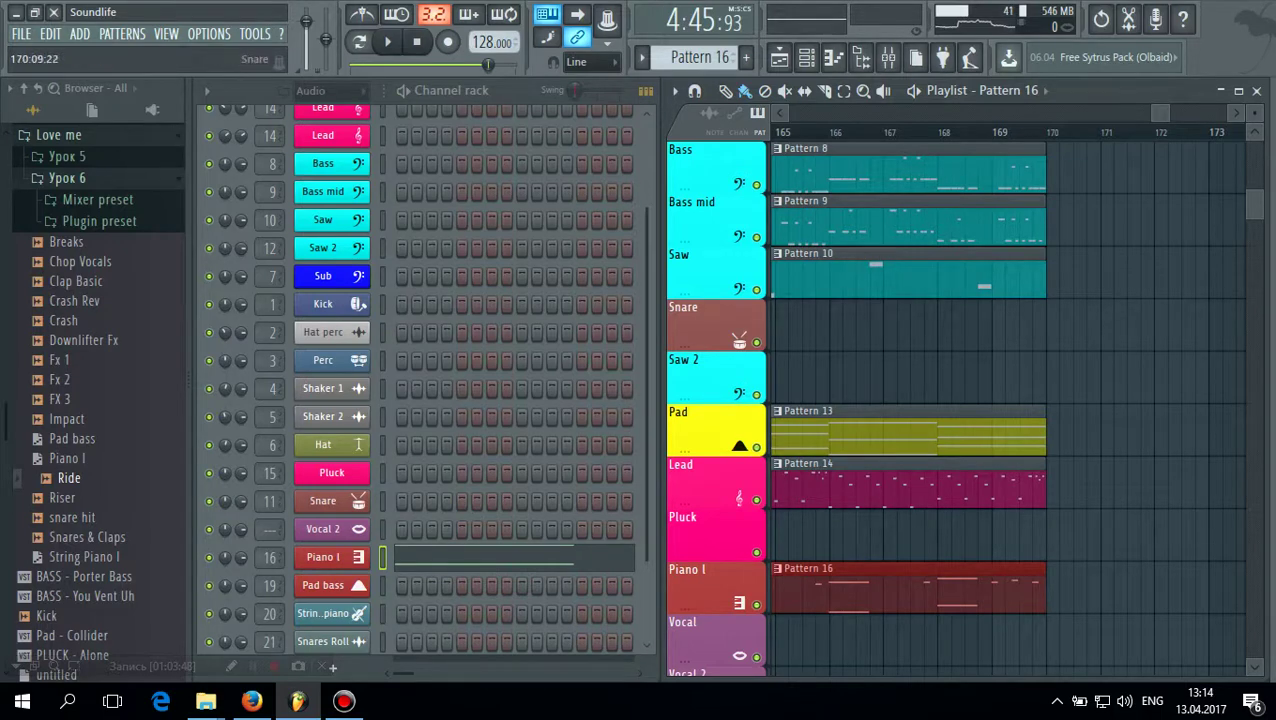
{"action": "scroll", "coordinate": [1120, 400], "scroll_direction": "up", "scroll_amount": 7}
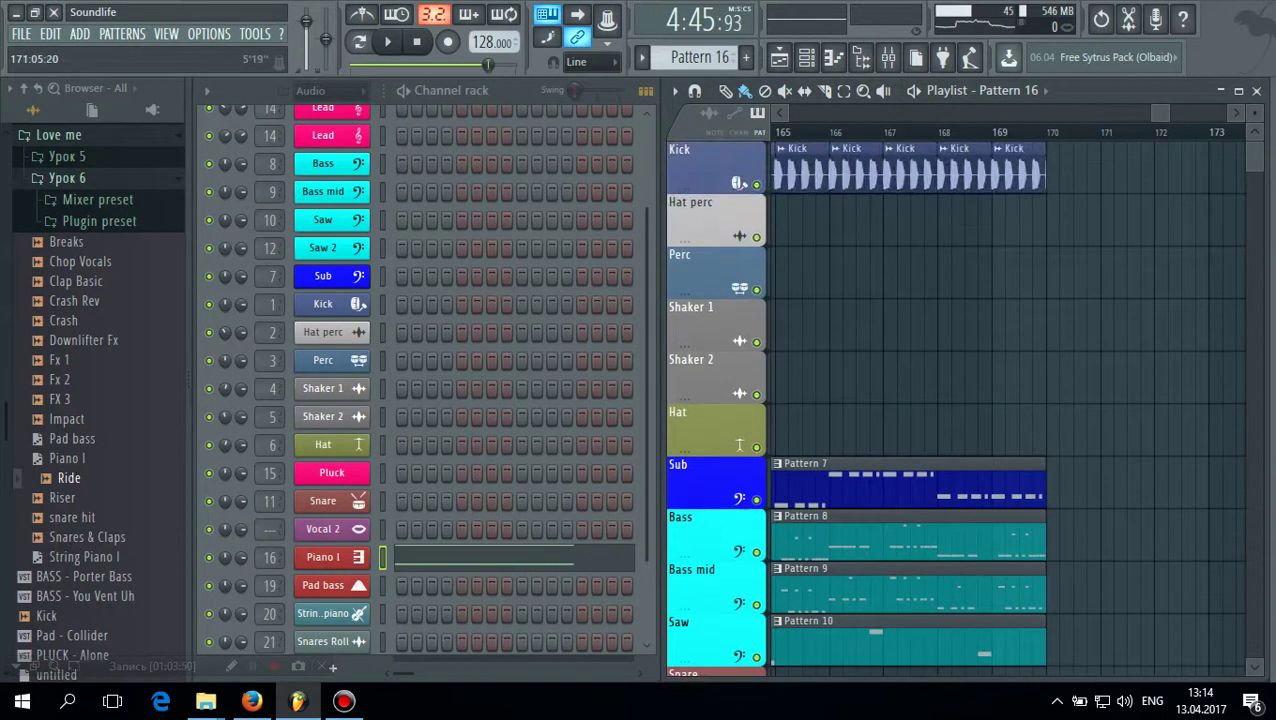
{"action": "scroll", "coordinate": [1005, 400], "scroll_direction": "left", "scroll_amount": 4}
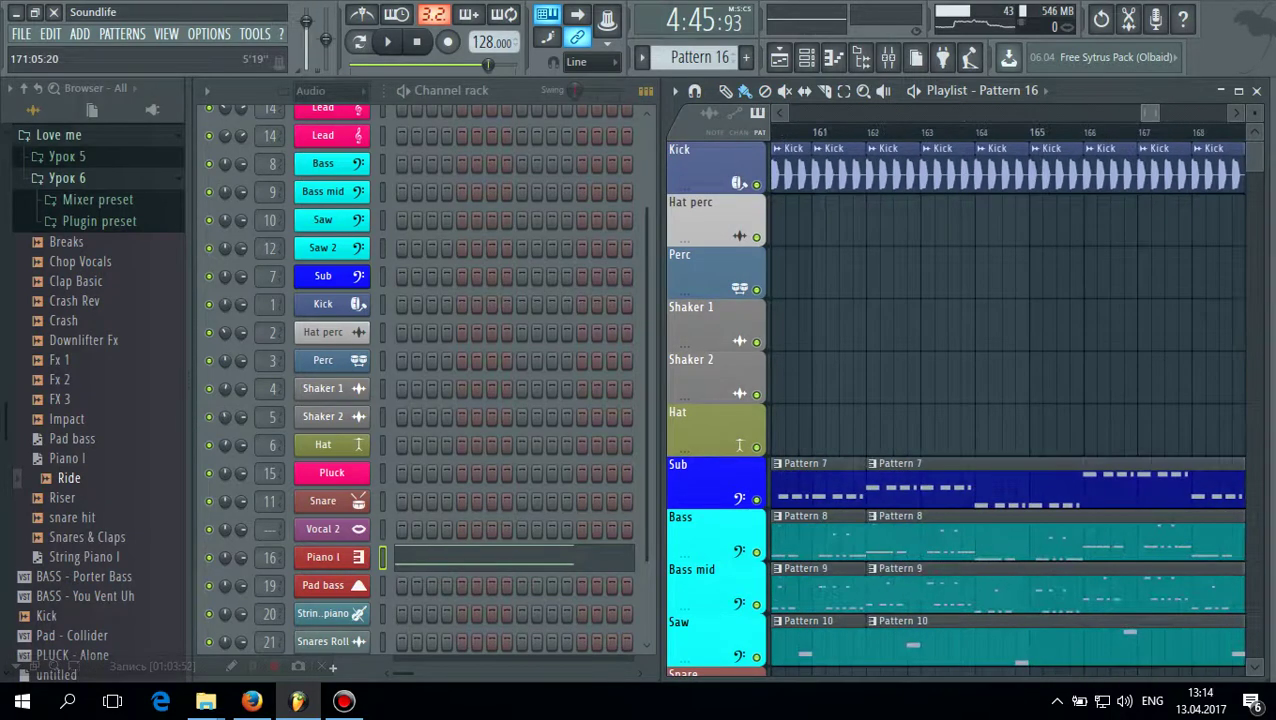
{"action": "scroll", "coordinate": [1005, 400], "scroll_direction": "down", "scroll_amount": 6}
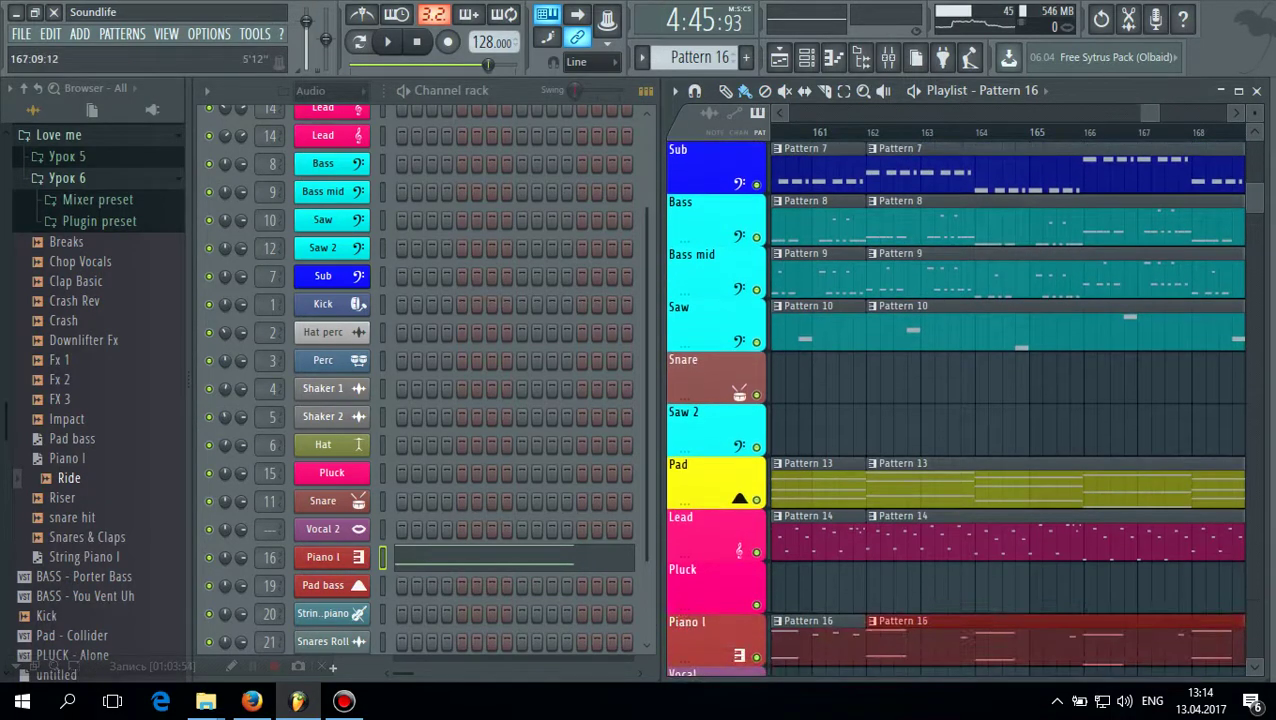
{"action": "scroll", "coordinate": [1005, 400], "scroll_direction": "right", "scroll_amount": 1}
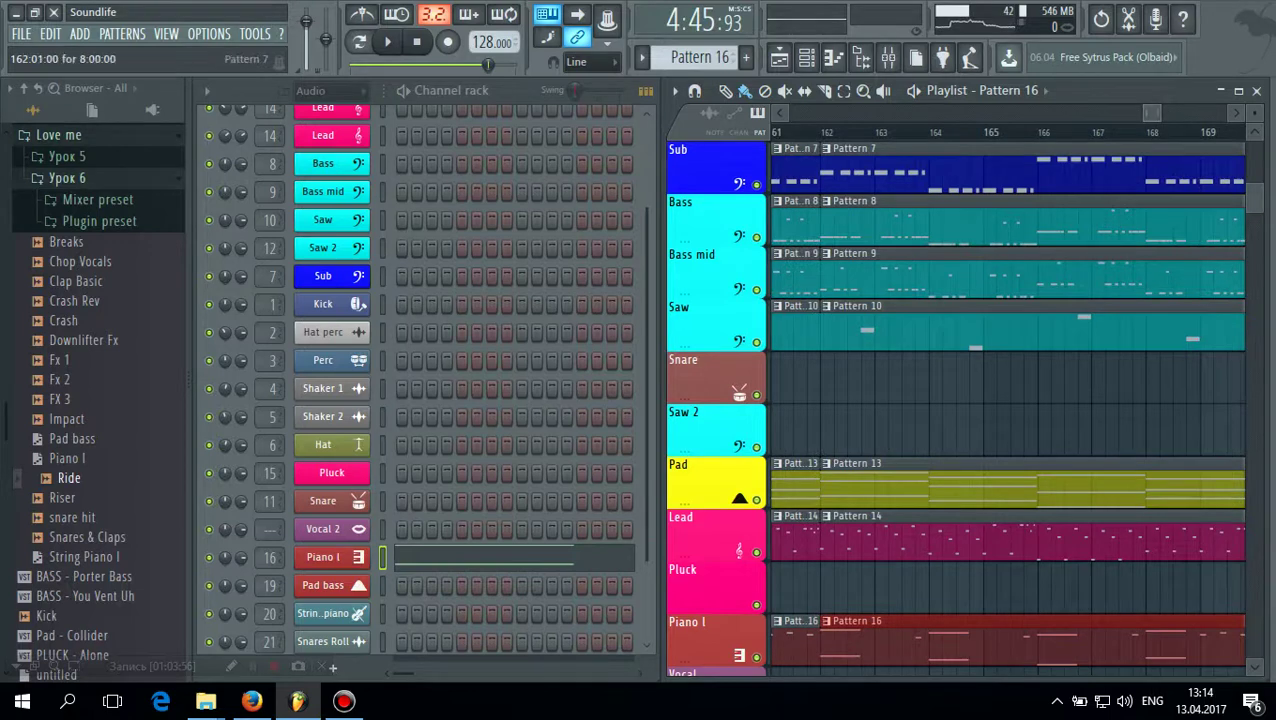
{"action": "scroll", "coordinate": [739, 235], "scroll_direction": "down", "scroll_amount": 12}
{"action": "scroll", "coordinate": [739, 235], "scroll_direction": "up", "scroll_amount": 12}
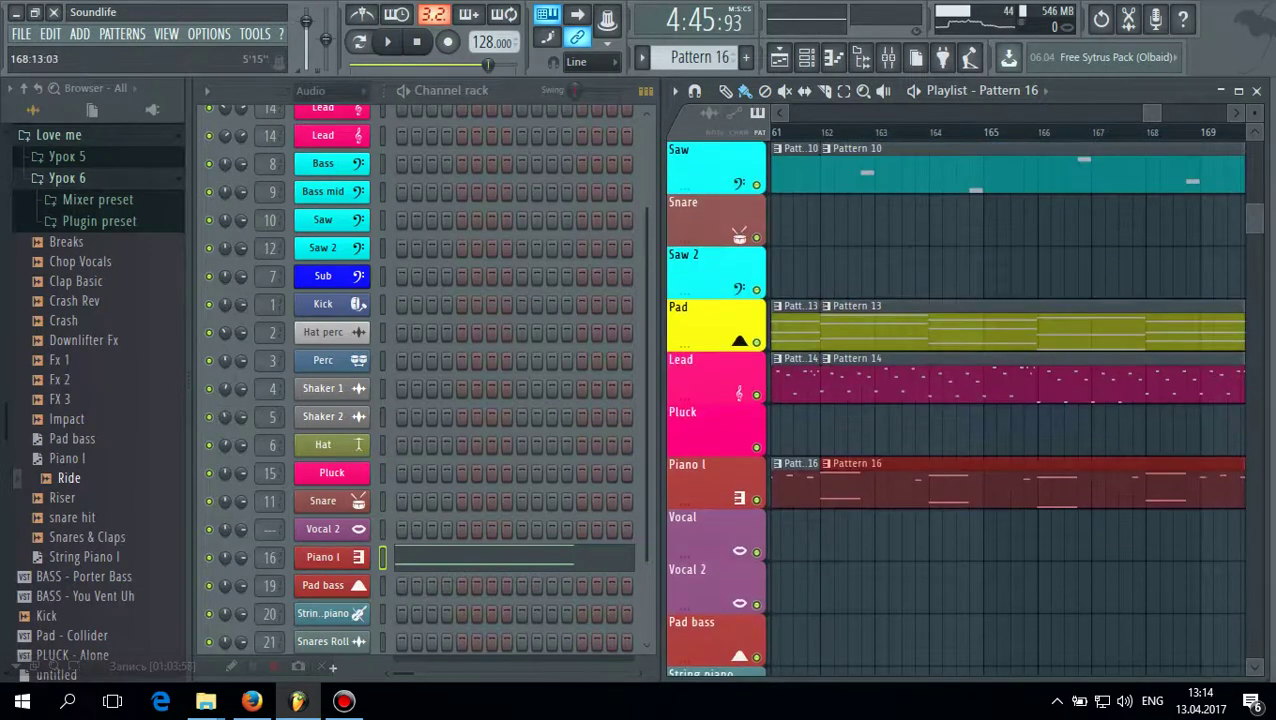
{"action": "scroll", "coordinate": [739, 235], "scroll_direction": "right", "scroll_amount": 2}
{"action": "scroll", "coordinate": [1005, 400], "scroll_direction": "right", "scroll_amount": 2}
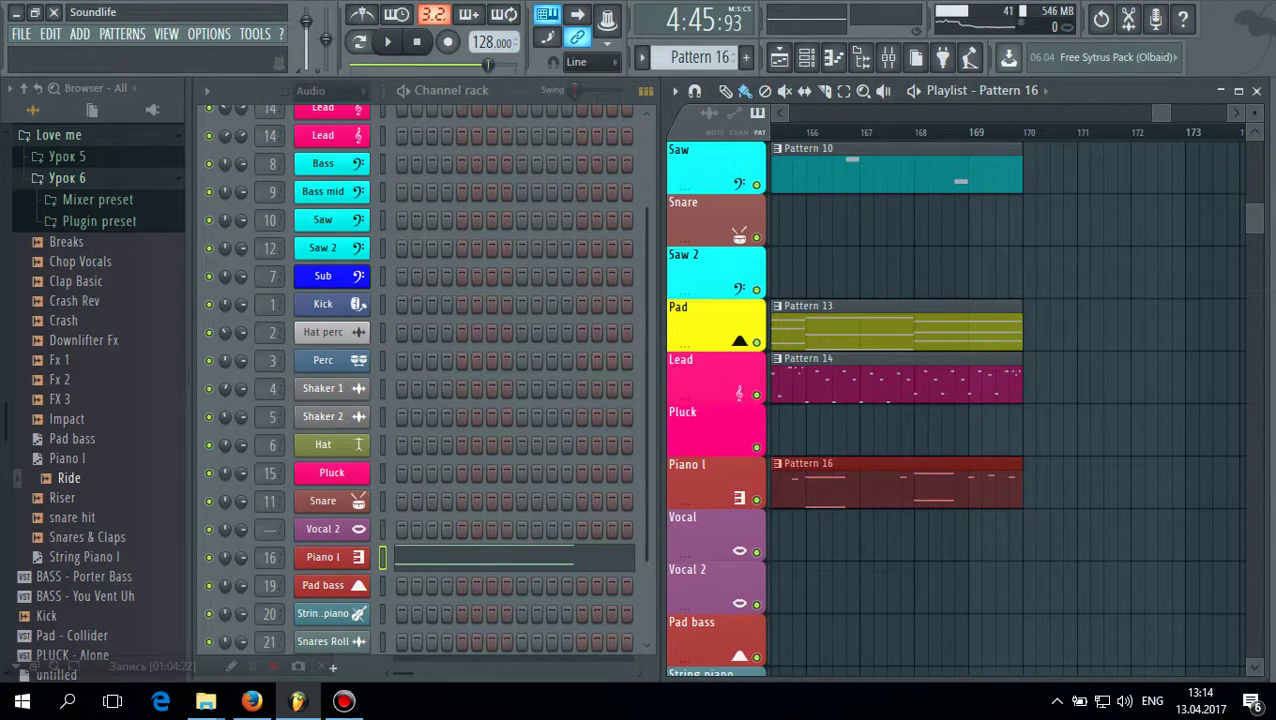
Save the project in the Love me folder as untitled, replacing the existing file
{"action": "left_click", "coordinate": [21, 34]}
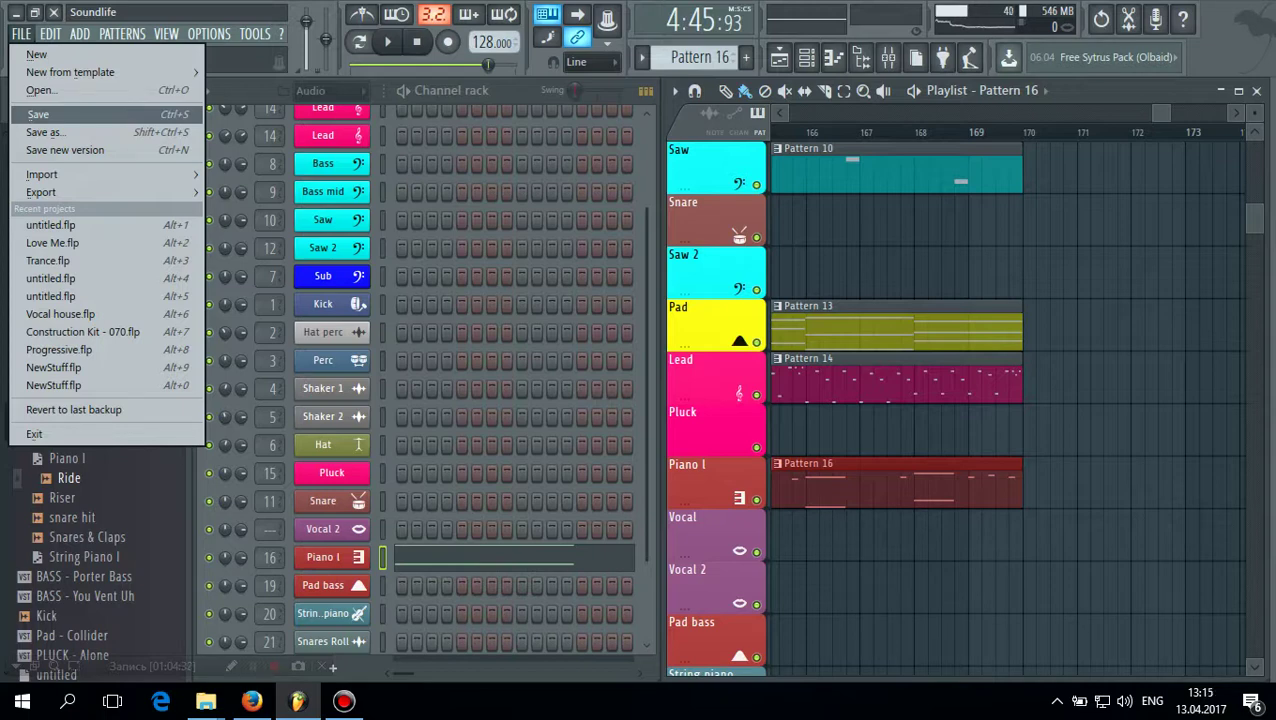
{"action": "left_click", "coordinate": [38, 114]}
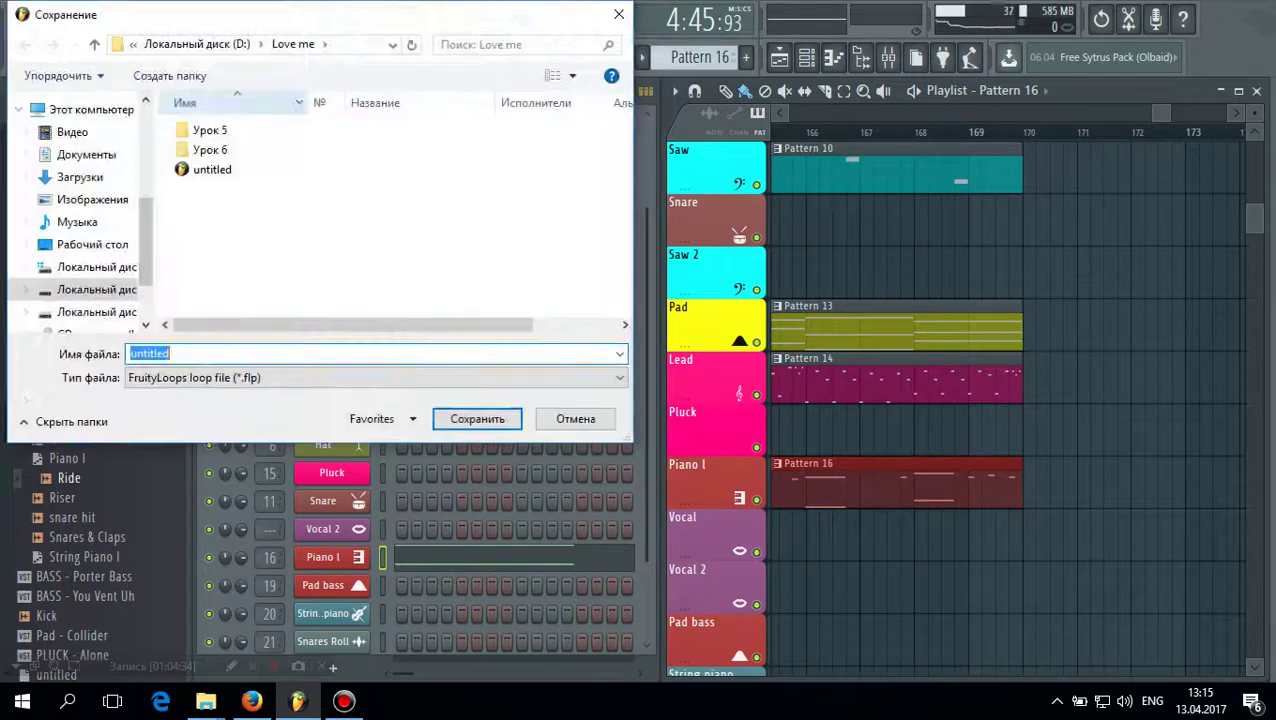
{"action": "left_click", "coordinate": [280, 169]}
{"action": "key", "text": "Return"}
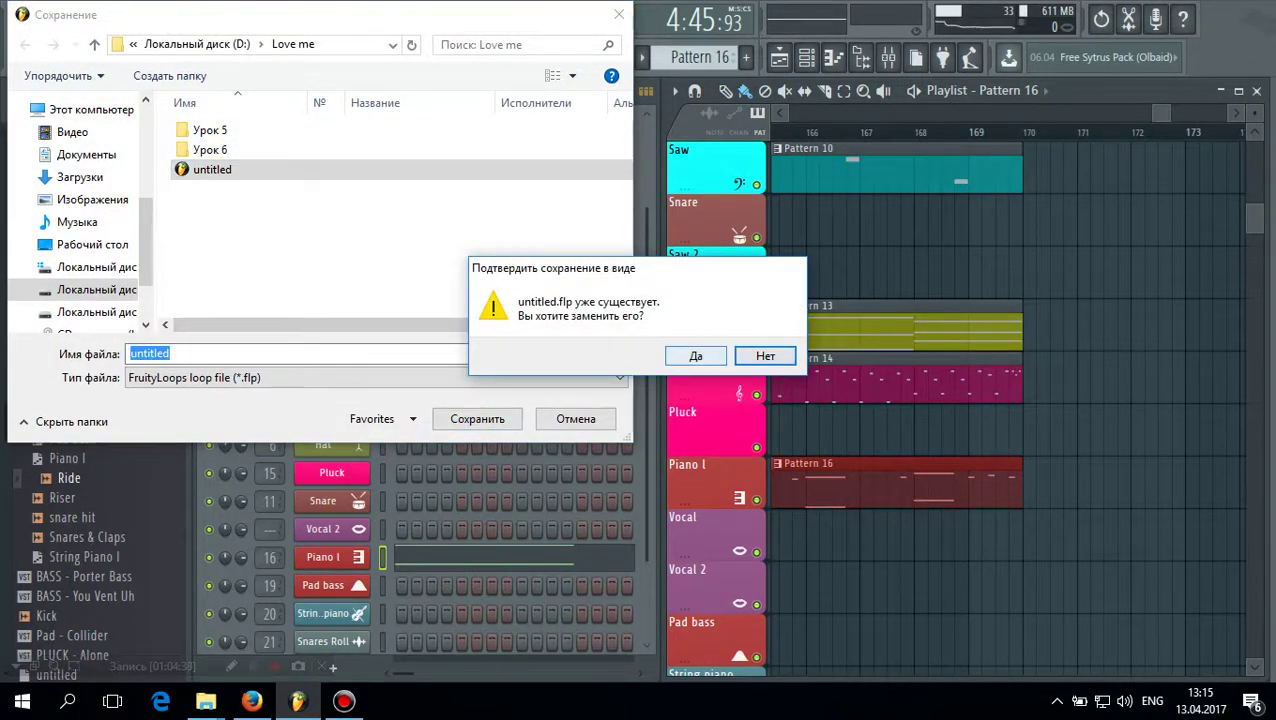
{"action": "left_click", "coordinate": [696, 356]}
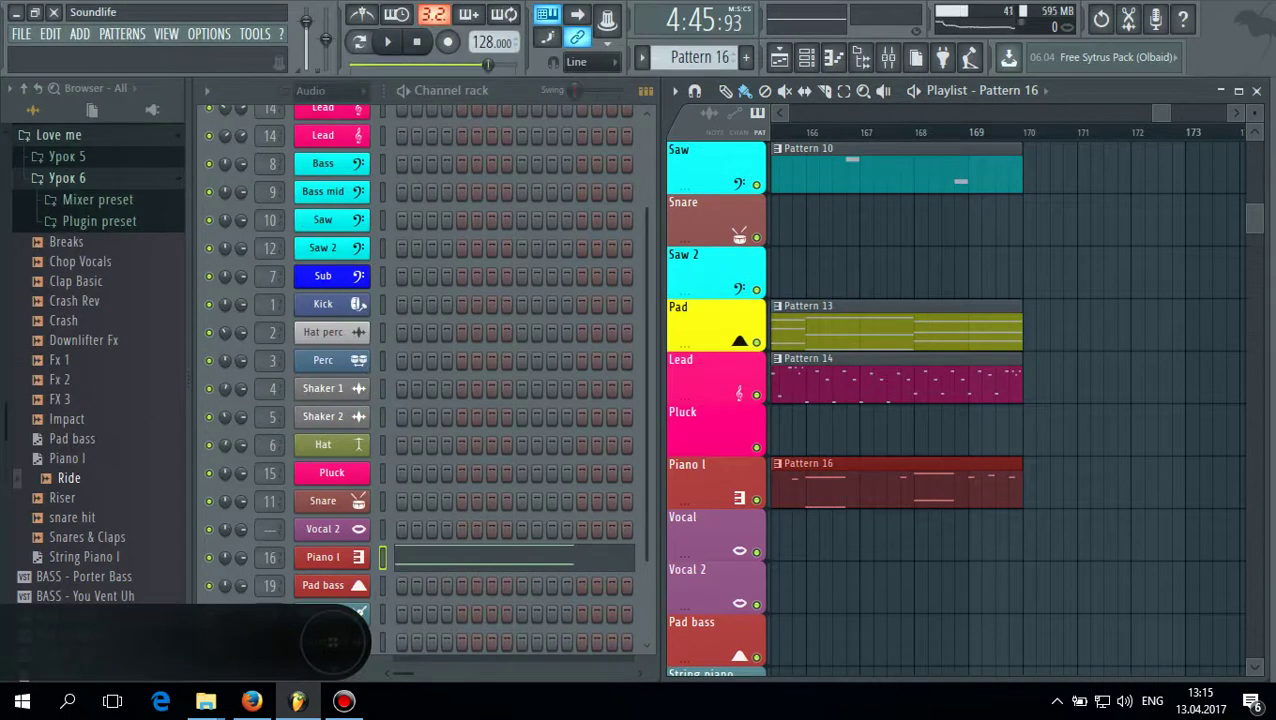